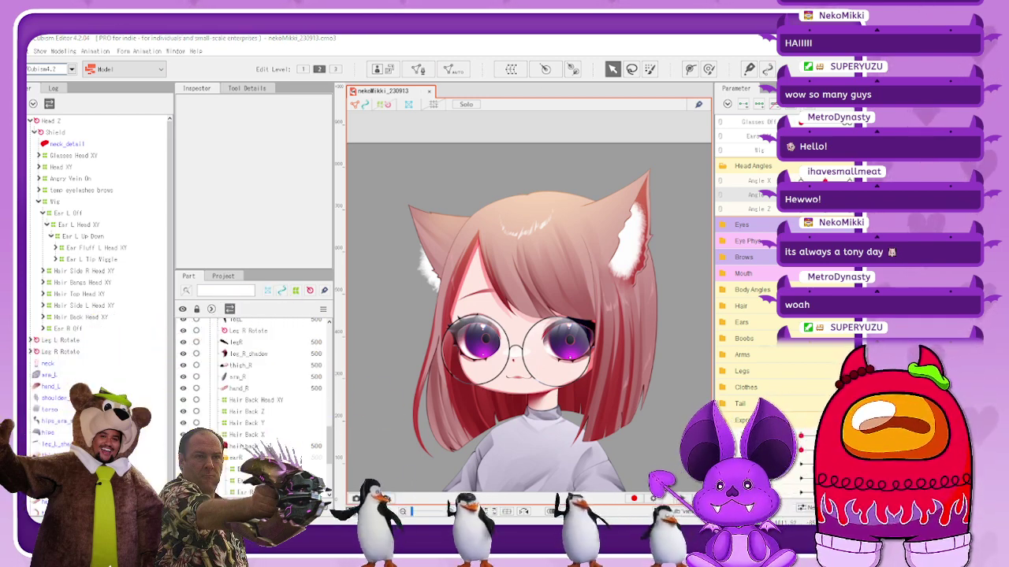
Open the BZ_Creatura_221105 model and hide its deformers on the canvas
{"action": "key", "text": "super+e"}
{"action": "left_click_drag", "start_coordinate": [708, 94], "coordinate": [714, 544]}
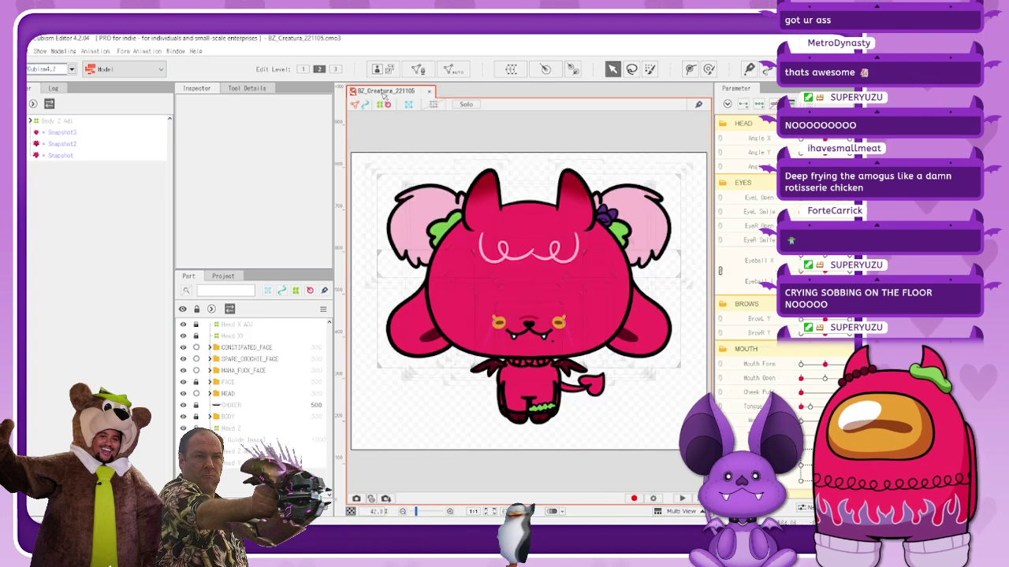
{"action": "left_click", "coordinate": [385, 104]}
Create a new parameter named Spin with the ID ParamSpin, keeping the default range
{"action": "scroll", "coordinate": [758, 260], "scroll_direction": "down", "scroll_amount": 5}
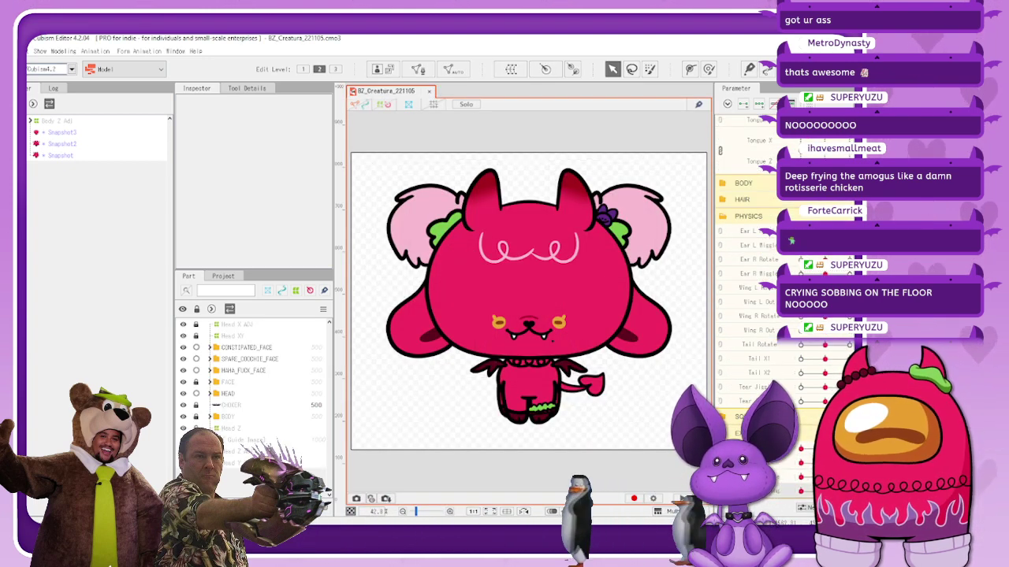
{"action": "left_click", "coordinate": [806, 507]}
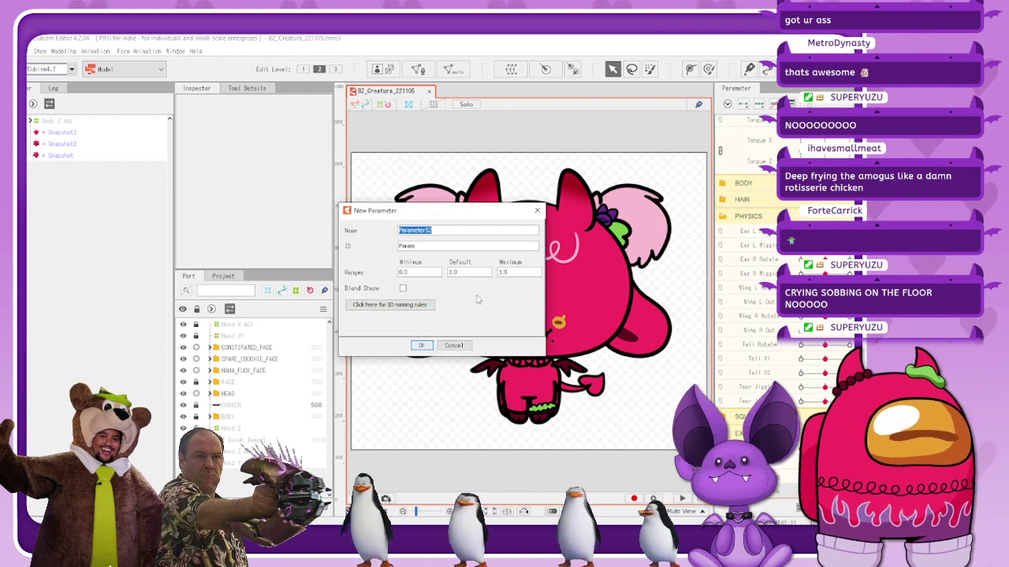
{"action": "type", "text": "Spin"}
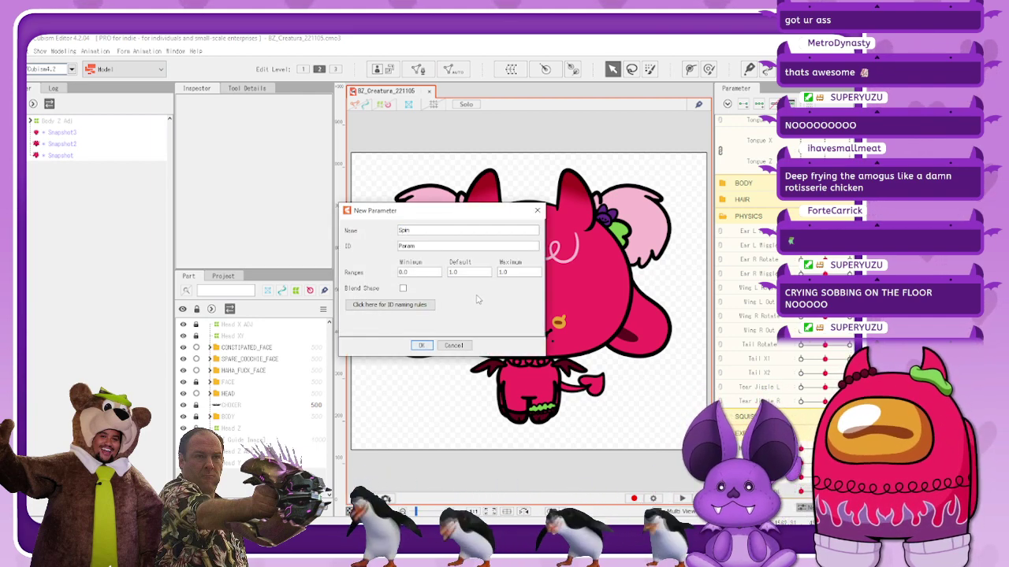
{"action": "left_click_drag", "start_coordinate": [422, 231], "coordinate": [370, 226]}
{"action": "key", "text": "ctrl+c"}
{"action": "left_click", "coordinate": [438, 244]}
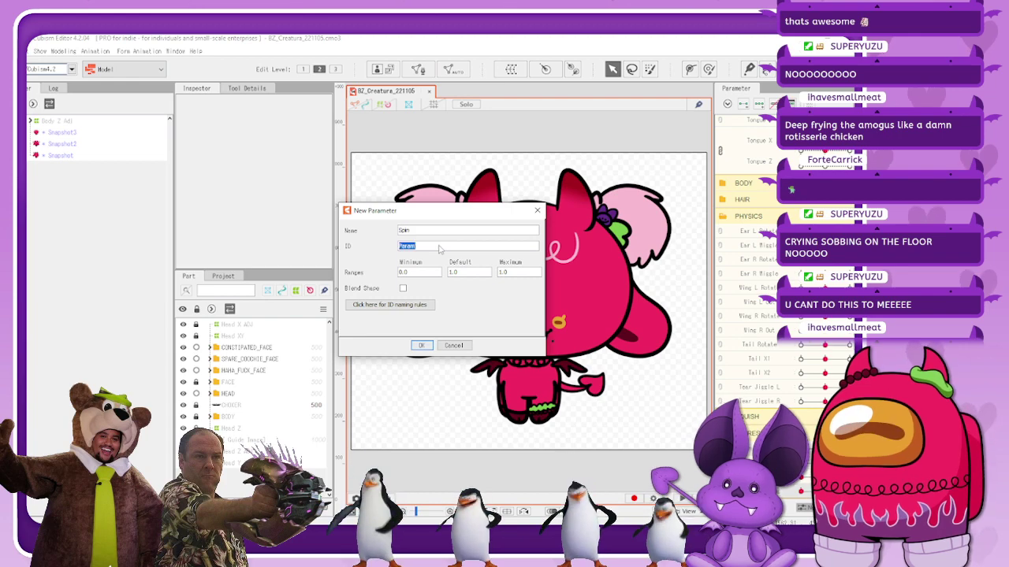
{"action": "left_click", "coordinate": [445, 247]}
{"action": "key", "text": "ctrl+v"}
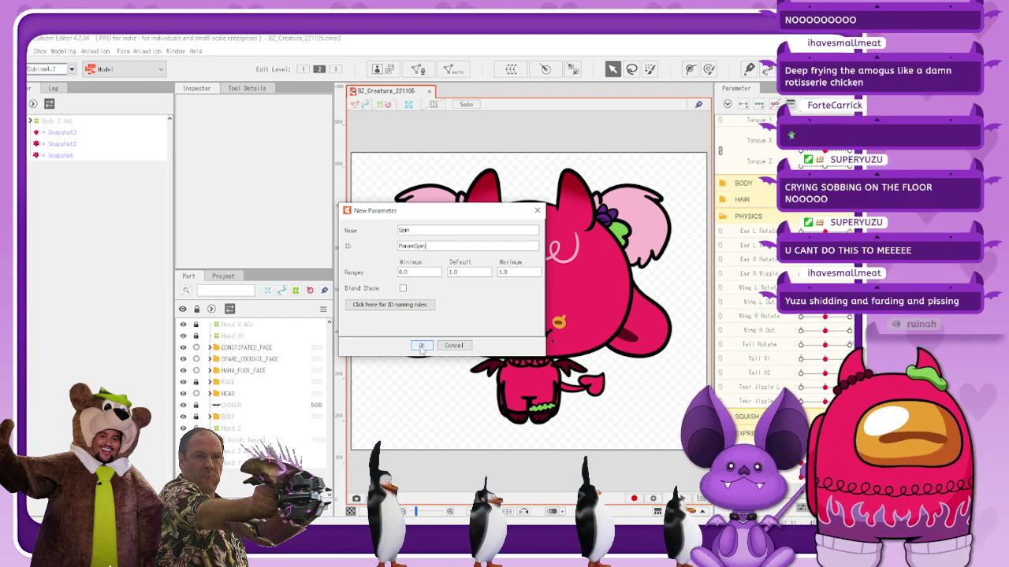
{"action": "left_click", "coordinate": [420, 346]}
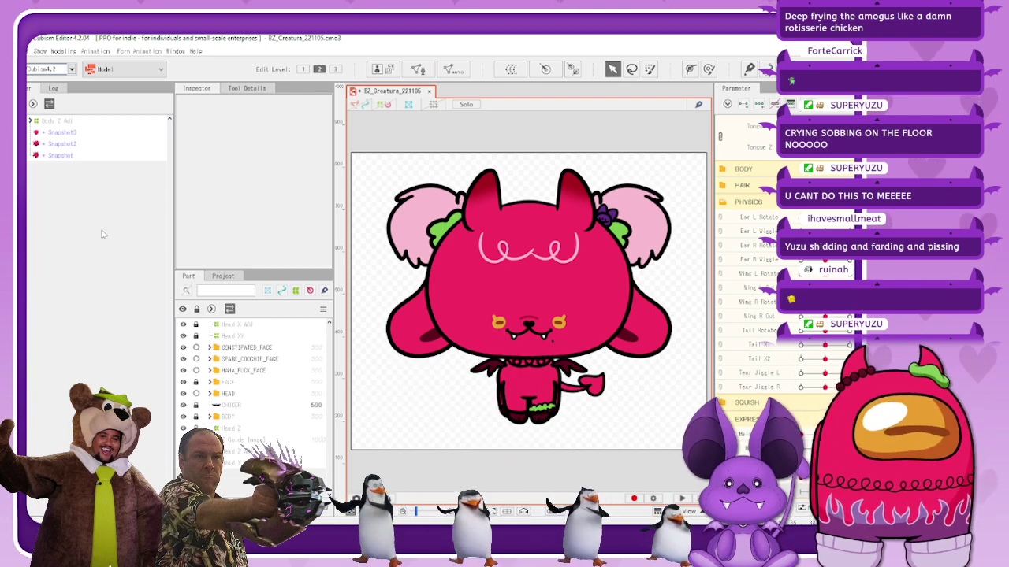
Unlock the BODY part and create a rotation deformer named Spin as parent of the Body Z Adj deformer
{"action": "left_click", "coordinate": [62, 122]}
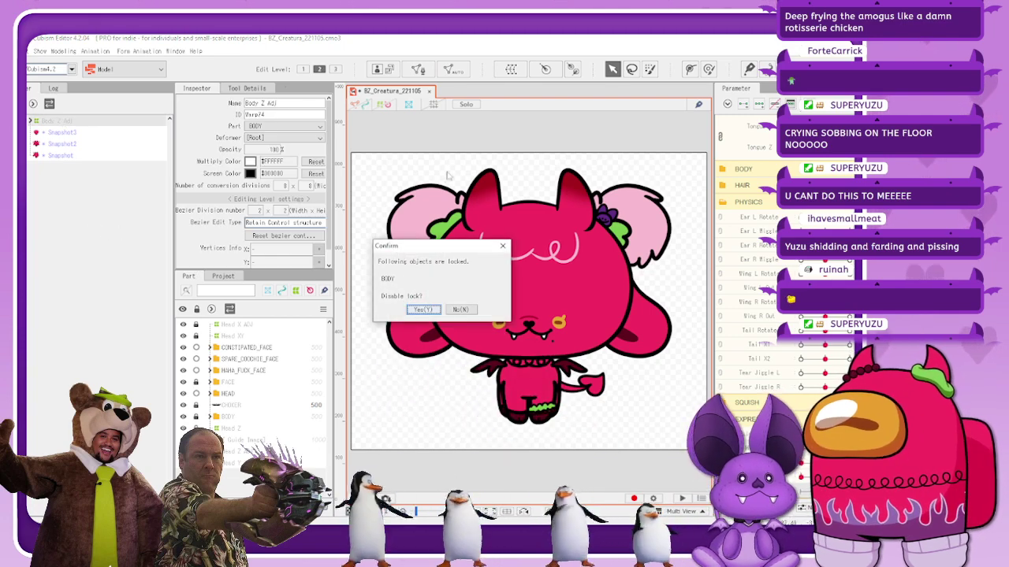
{"action": "left_click", "coordinate": [424, 310]}
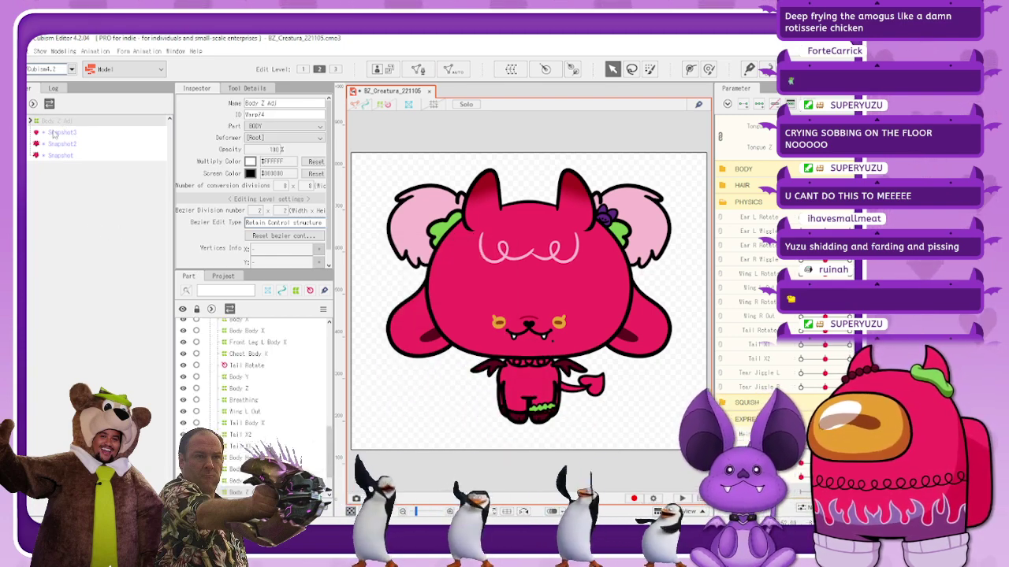
{"action": "left_click", "coordinate": [55, 121]}
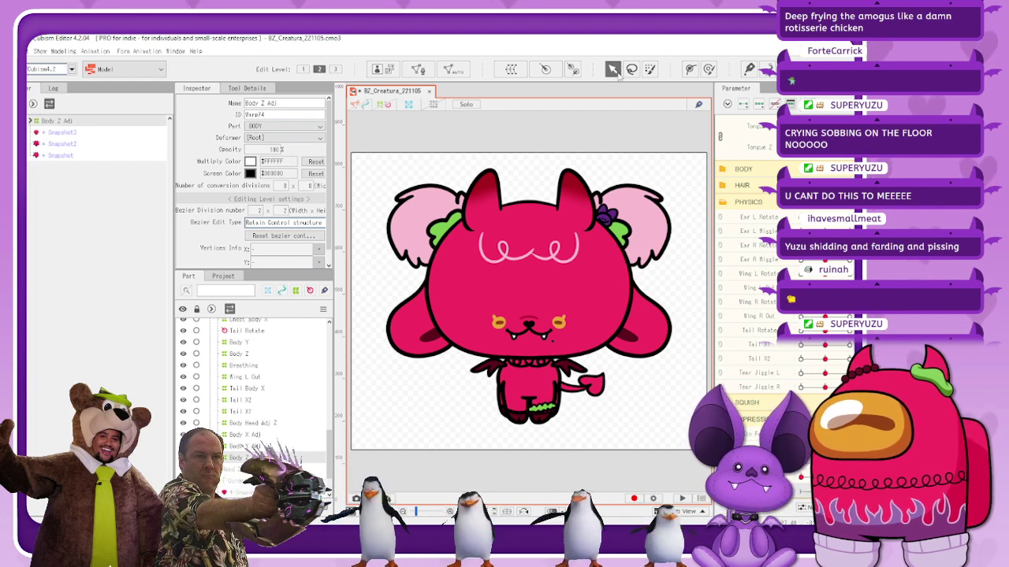
{"action": "left_click", "coordinate": [544, 70]}
{"action": "left_click", "coordinate": [455, 258]}
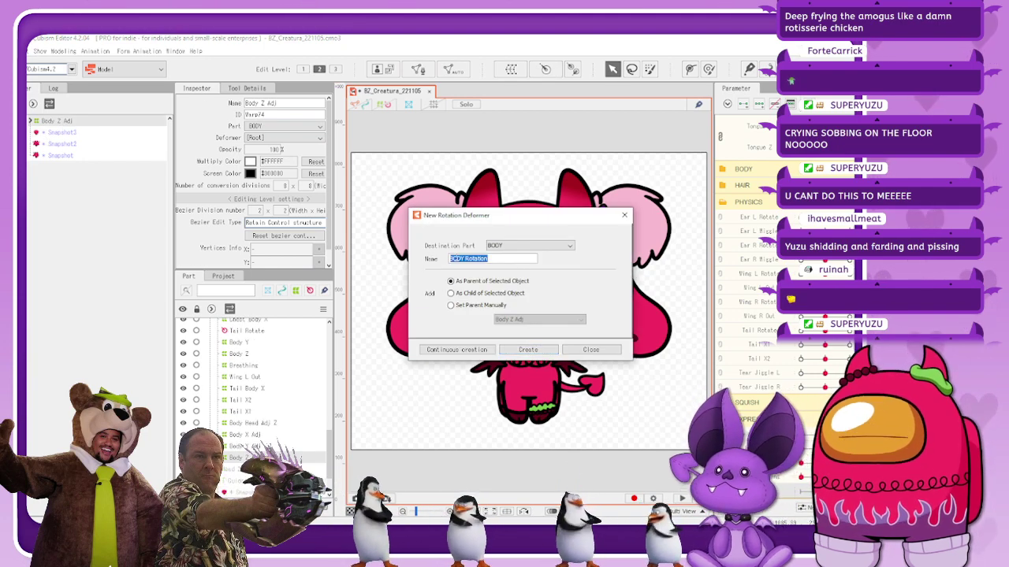
{"action": "type", "text": "Spin"}
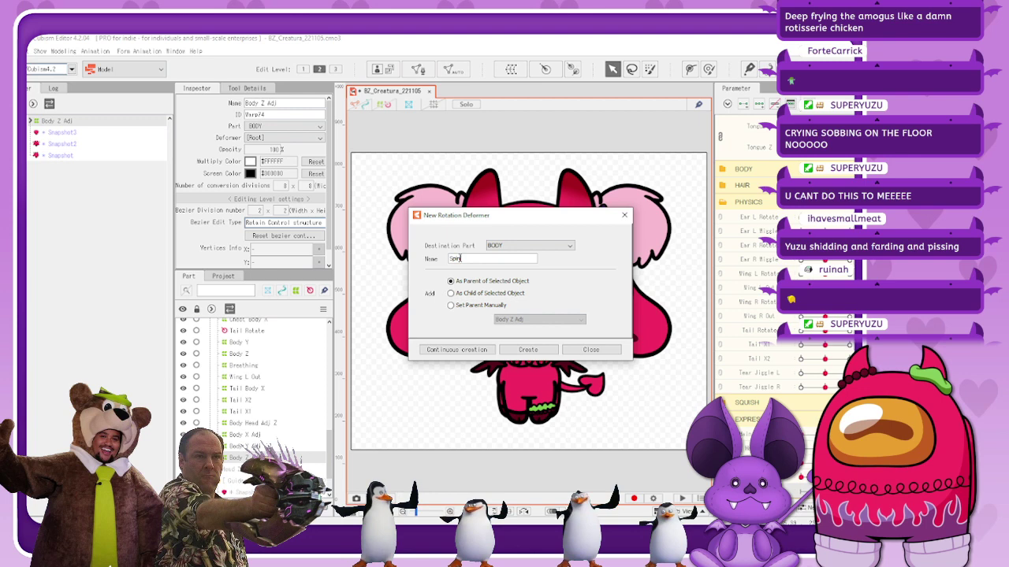
{"action": "left_click", "coordinate": [528, 349]}
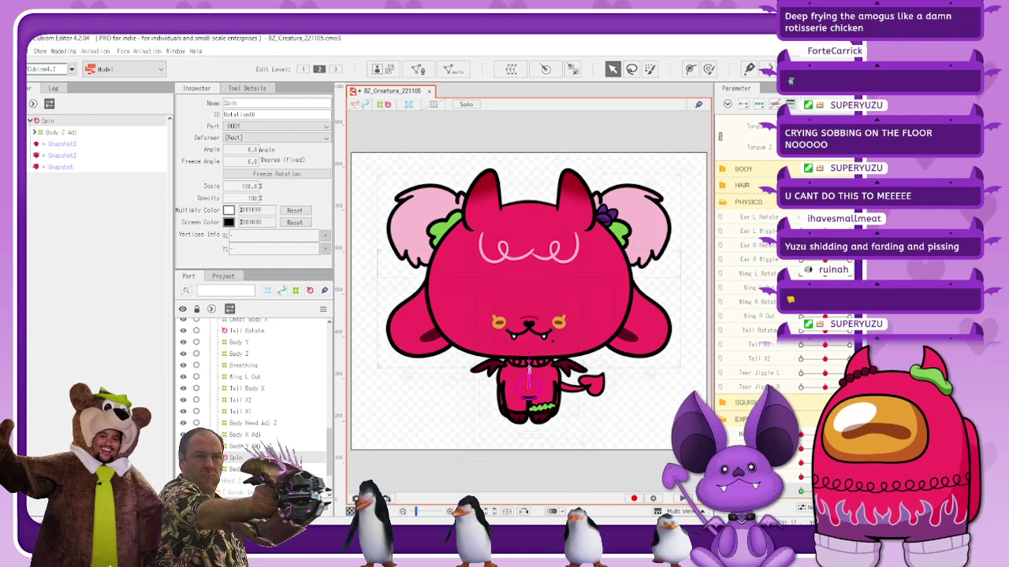
Set the Spin rotation deformer's angle to 720 degrees and preview the rotation by scrubbing its parameter
{"action": "left_click_drag", "start_coordinate": [529, 357], "coordinate": [563, 260]}
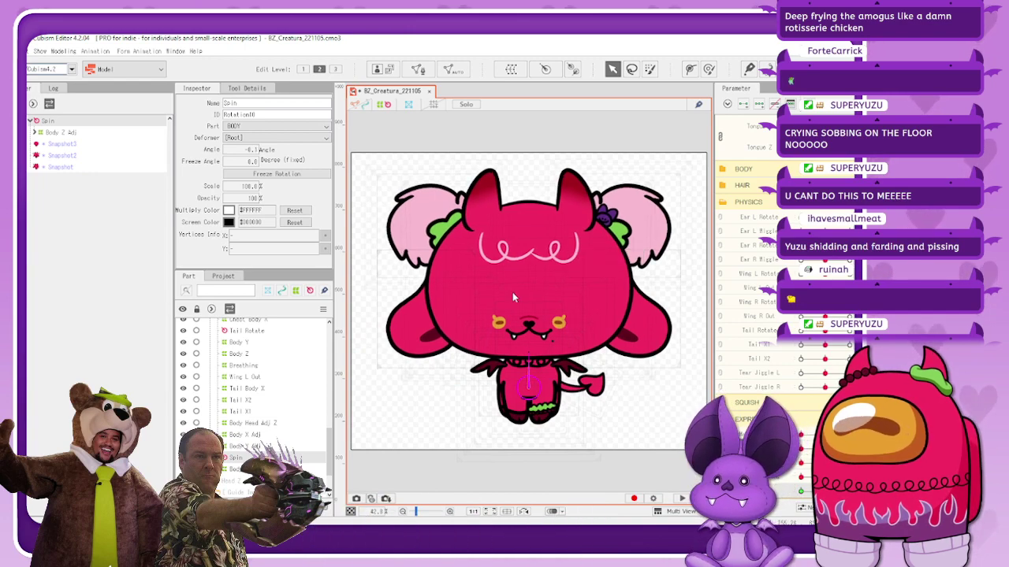
{"action": "left_click_drag", "start_coordinate": [528, 357], "coordinate": [573, 329]}
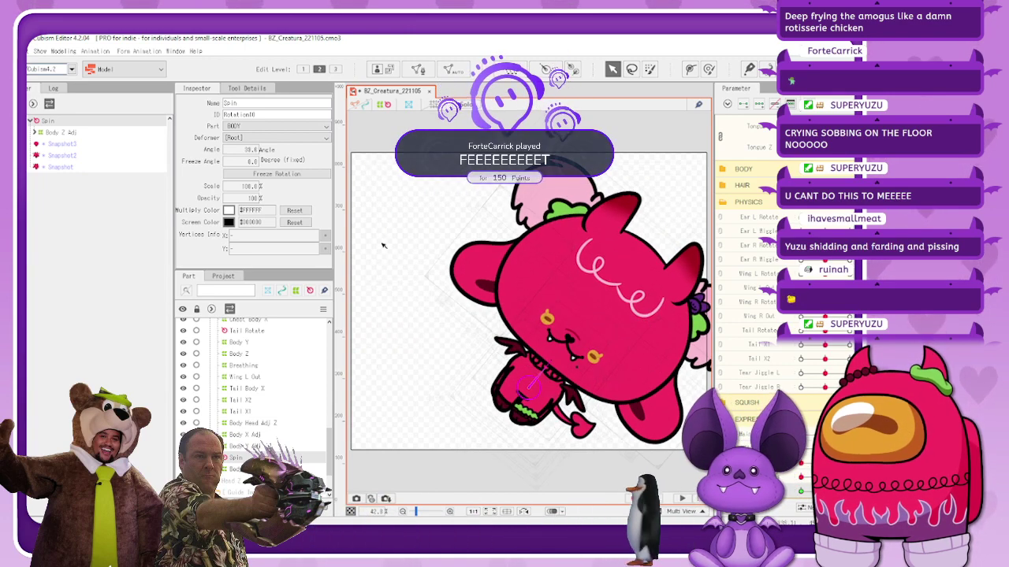
{"action": "left_click", "coordinate": [245, 149]}
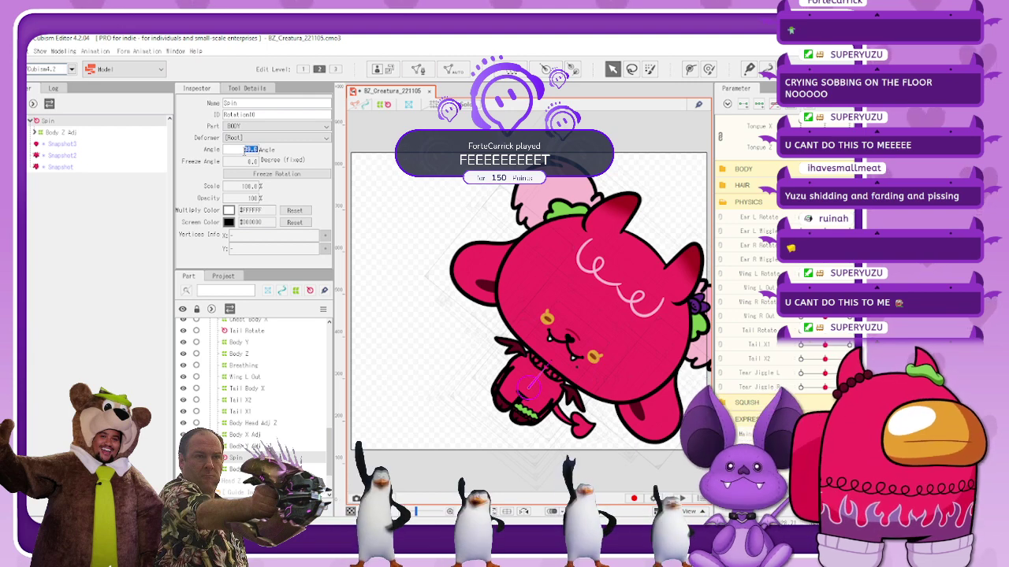
{"action": "type", "text": "720"}
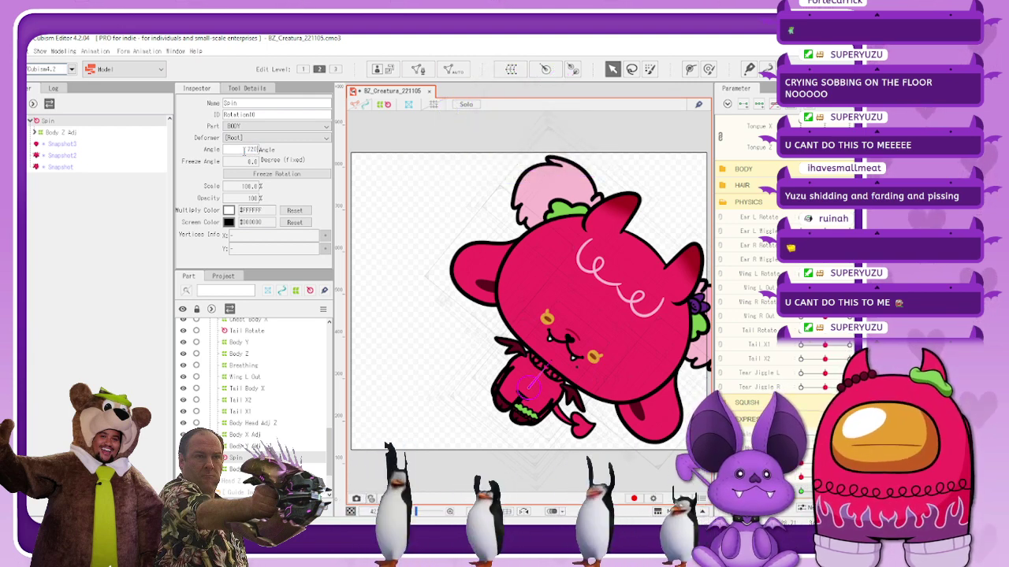
{"action": "key", "text": "Return"}
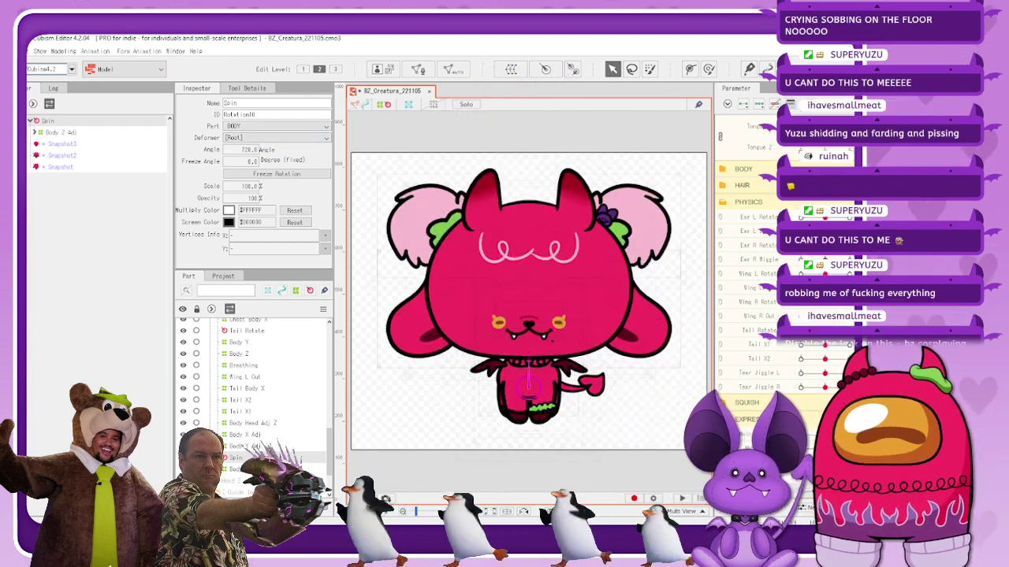
{"action": "left_click_drag", "start_coordinate": [801, 491], "coordinate": [837, 491]}
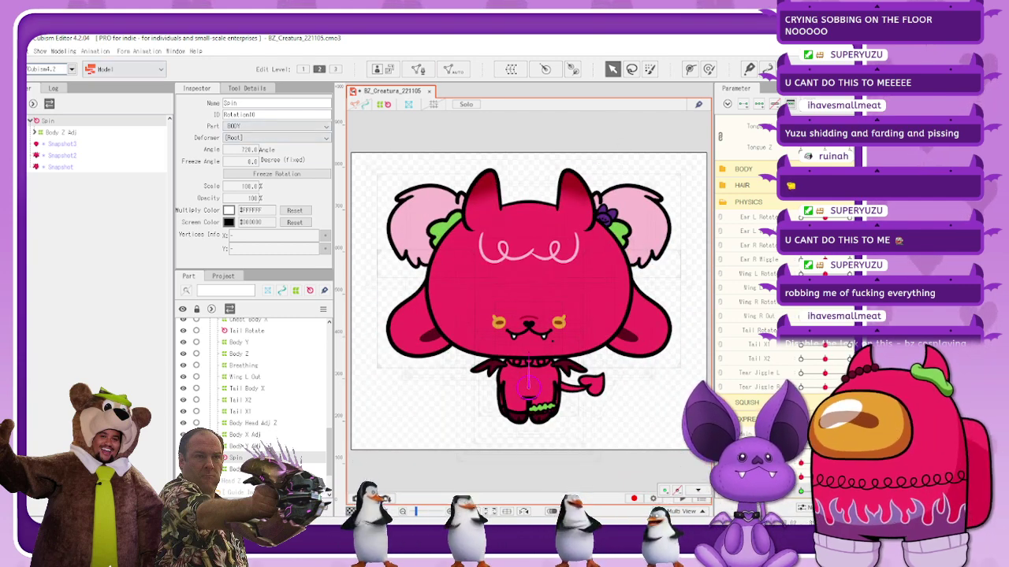
Save the model as a new Cubism file named BZ_Creatura_230913.cmo3 in the BZ_Creatura folder
{"action": "left_click", "coordinate": [7, 51]}
{"action": "left_click", "coordinate": [49, 153]}
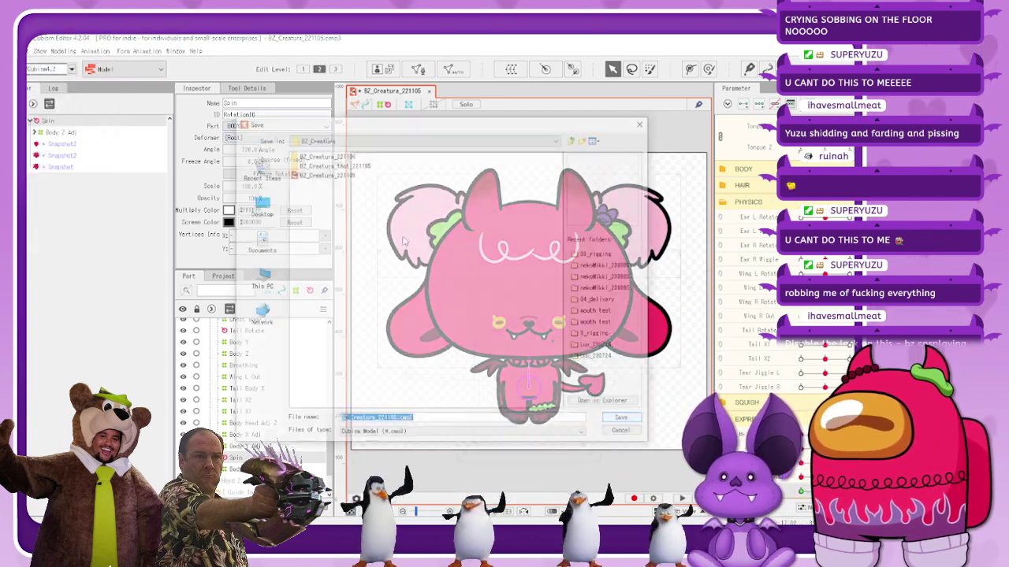
{"action": "left_click", "coordinate": [396, 421]}
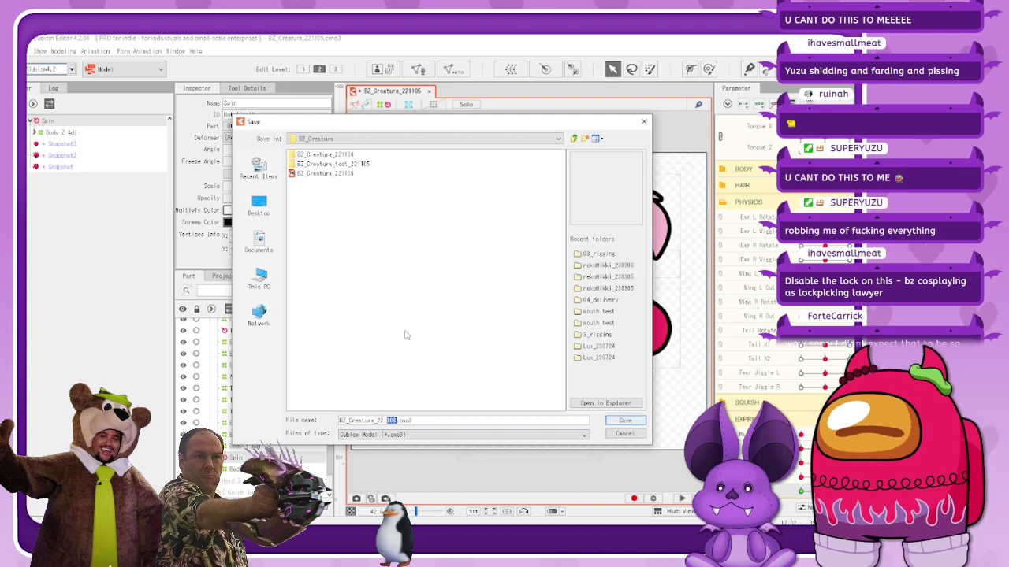
{"action": "left_click", "coordinate": [395, 420]}
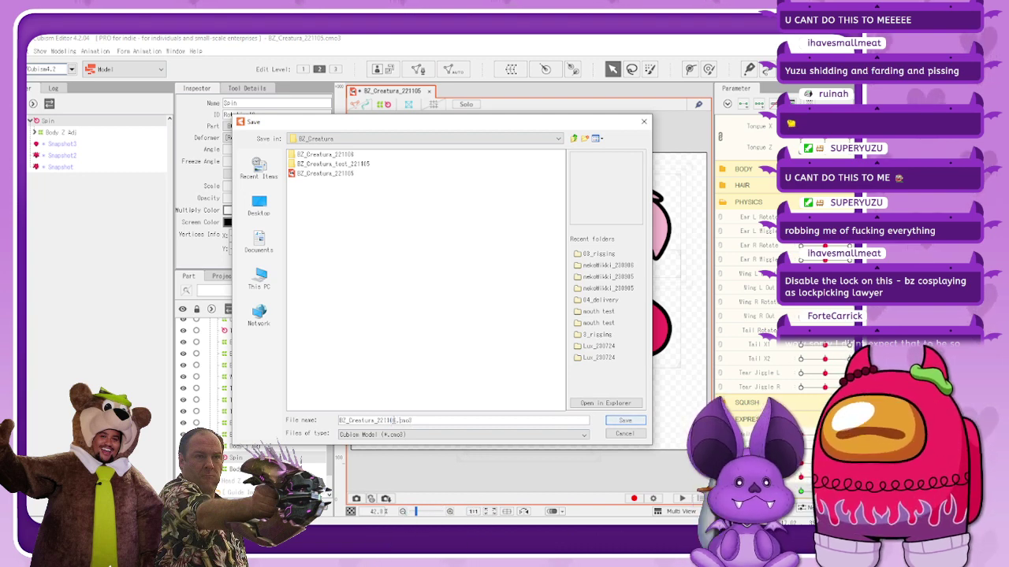
{"action": "left_click_drag", "start_coordinate": [382, 421], "coordinate": [380, 420]}
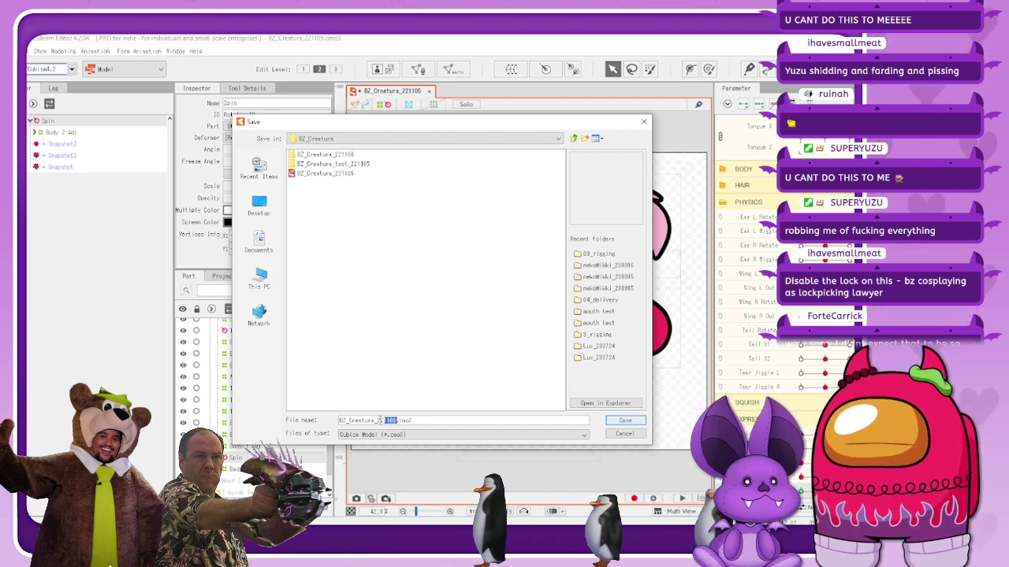
{"action": "key", "text": "BackSpace"}
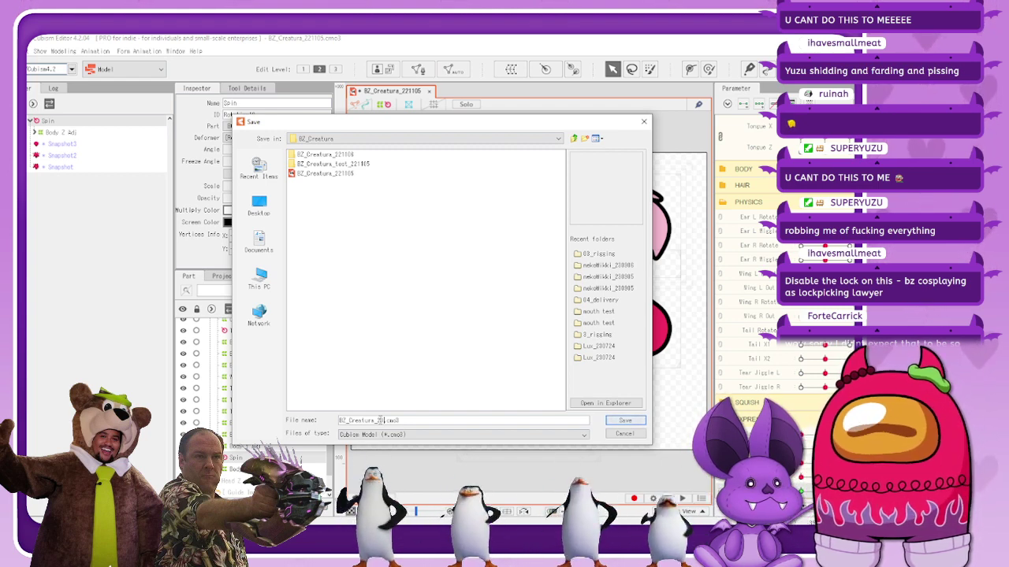
{"action": "type", "text": "3"}
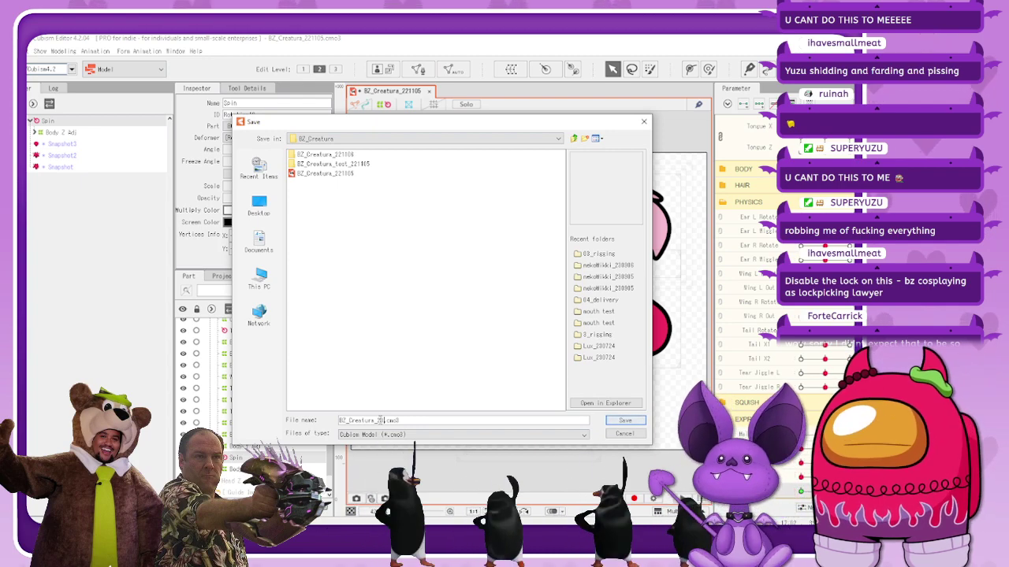
{"action": "type", "text": "12"}
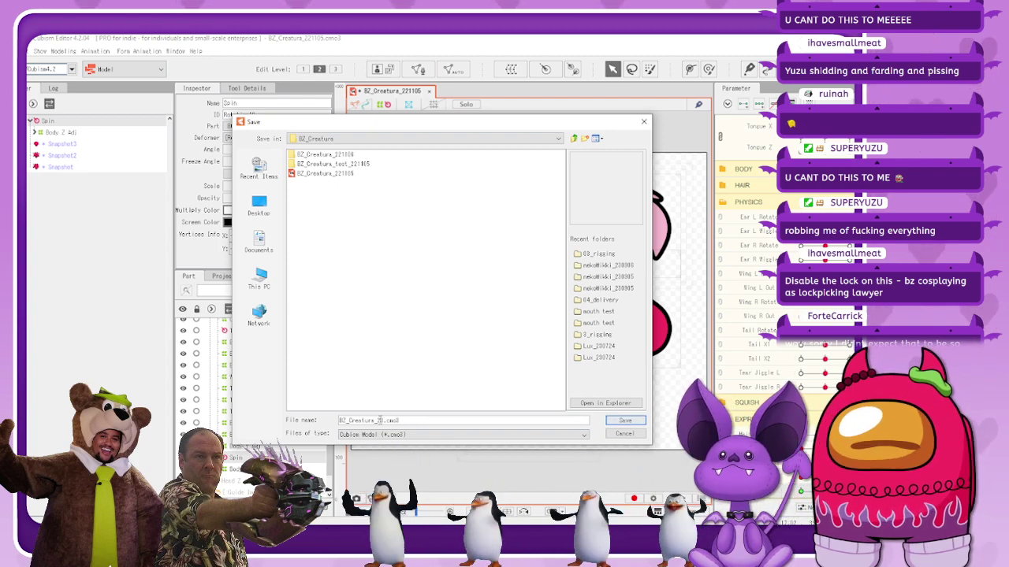
{"action": "type", "text": "0"}
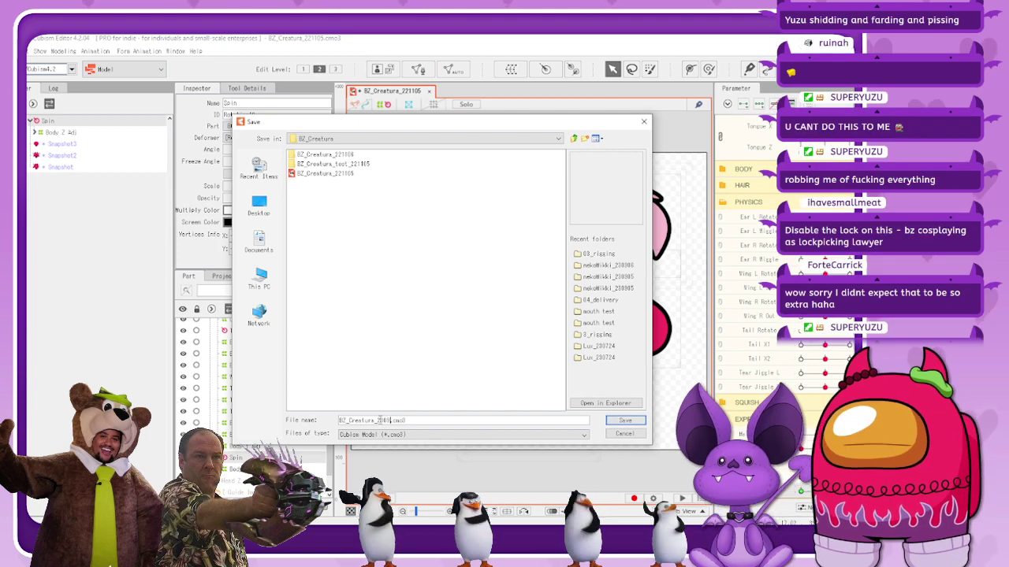
{"action": "type", "text": "23"}
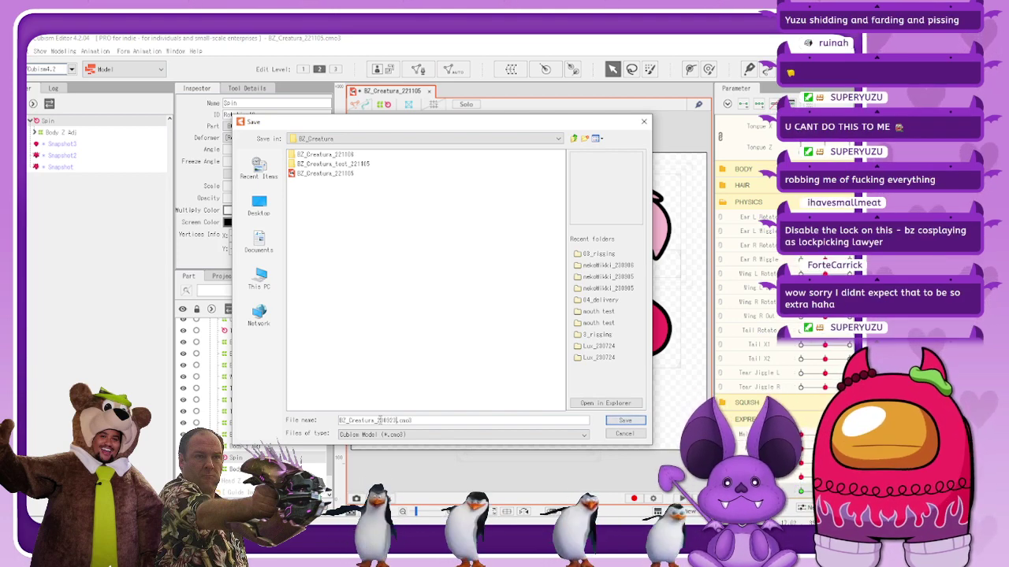
{"action": "key", "text": "BackSpace"}
{"action": "key", "text": "BackSpace"}
{"action": "type", "text": "13"}
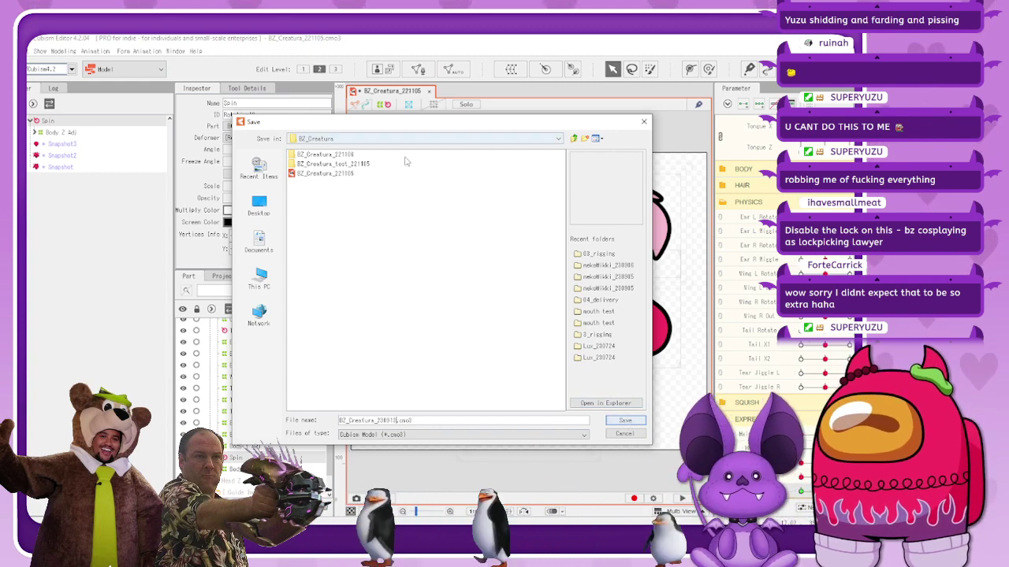
{"action": "left_click", "coordinate": [622, 420]}
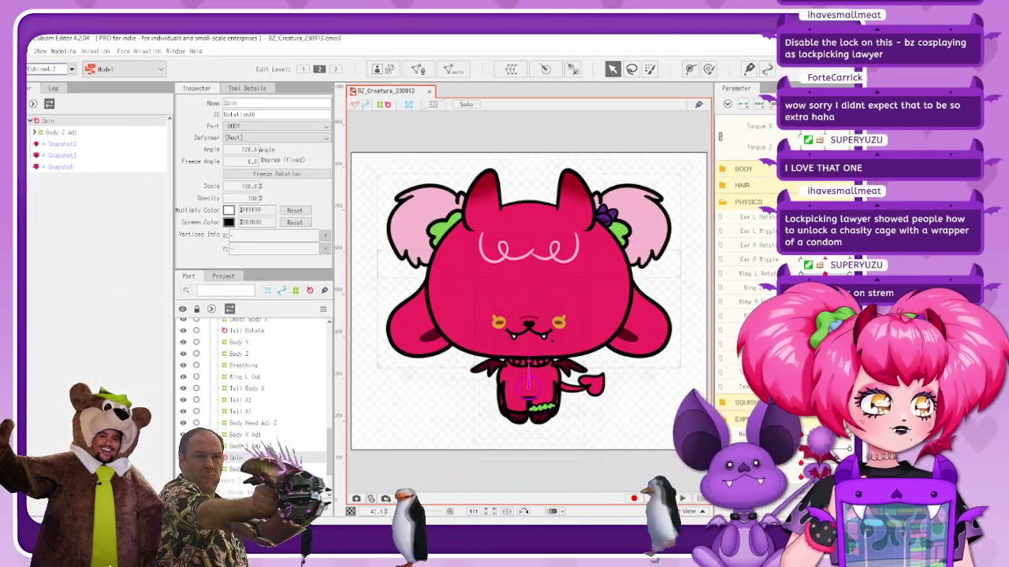
Hide the deformers in the canvas and set up a moc3 runtime export for SDK 4.2 / Cubism4.2, including the physics settings file
{"action": "left_click_drag", "start_coordinate": [849, 449], "coordinate": [801, 449]}
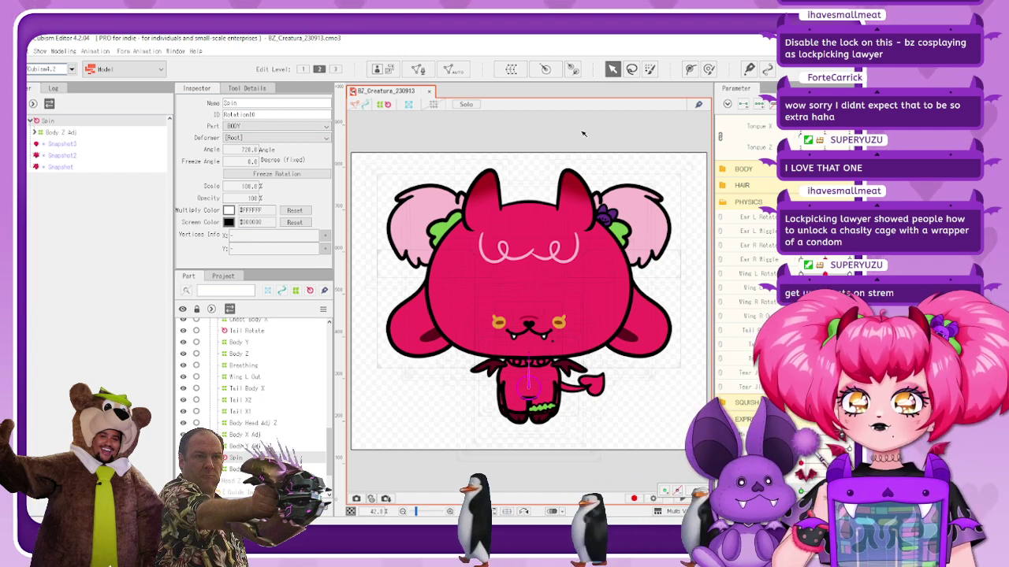
{"action": "left_click", "coordinate": [385, 105]}
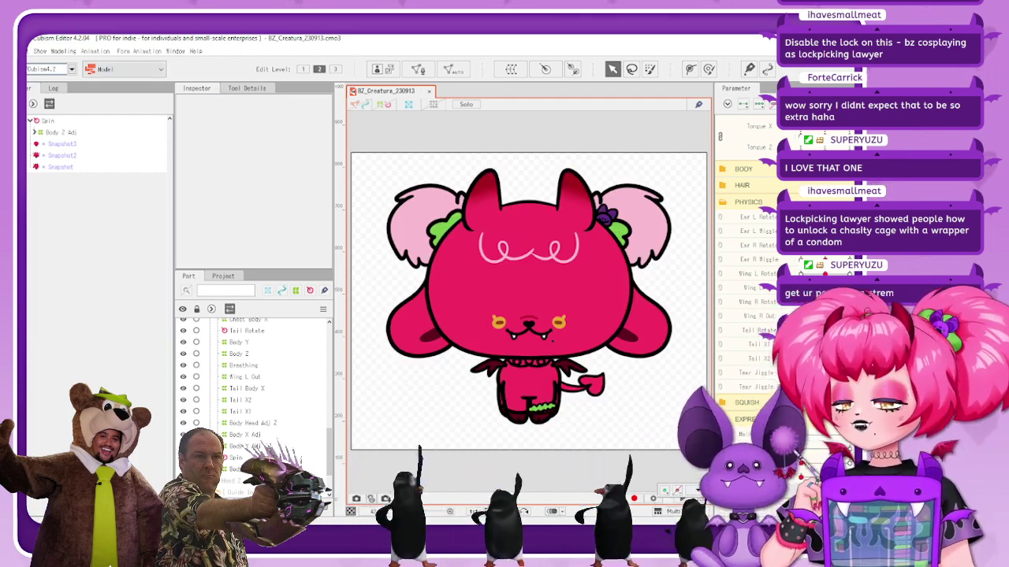
{"action": "left_click", "coordinate": [9, 51]}
{"action": "mouse_move", "coordinate": [83, 199]}
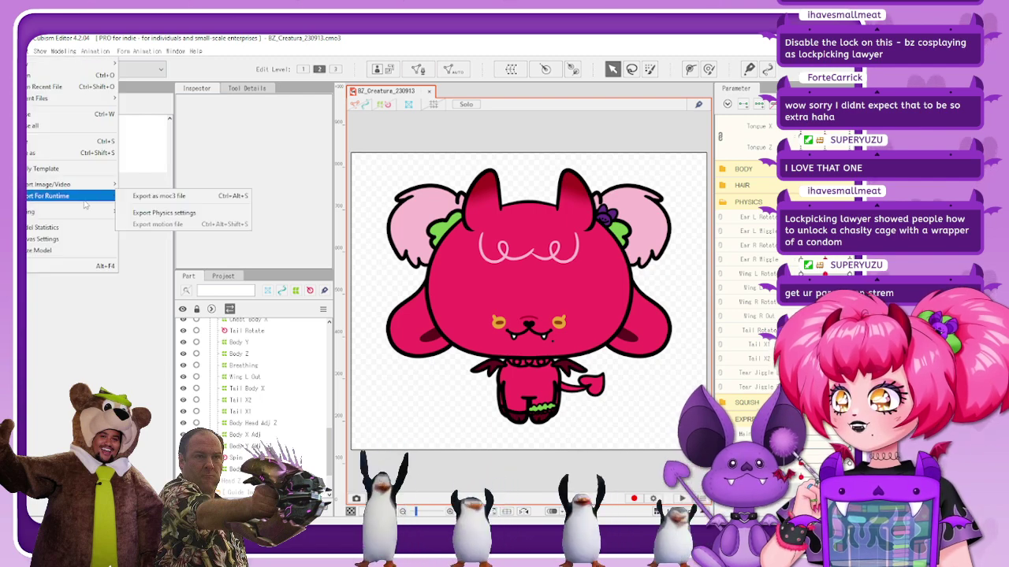
{"action": "left_click", "coordinate": [197, 198]}
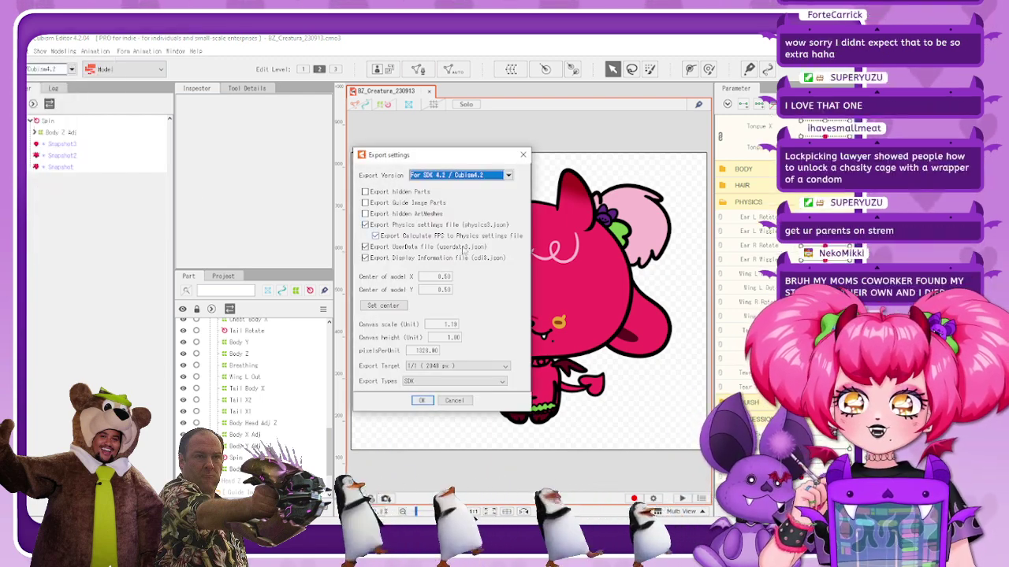
{"action": "left_click", "coordinate": [421, 401]}
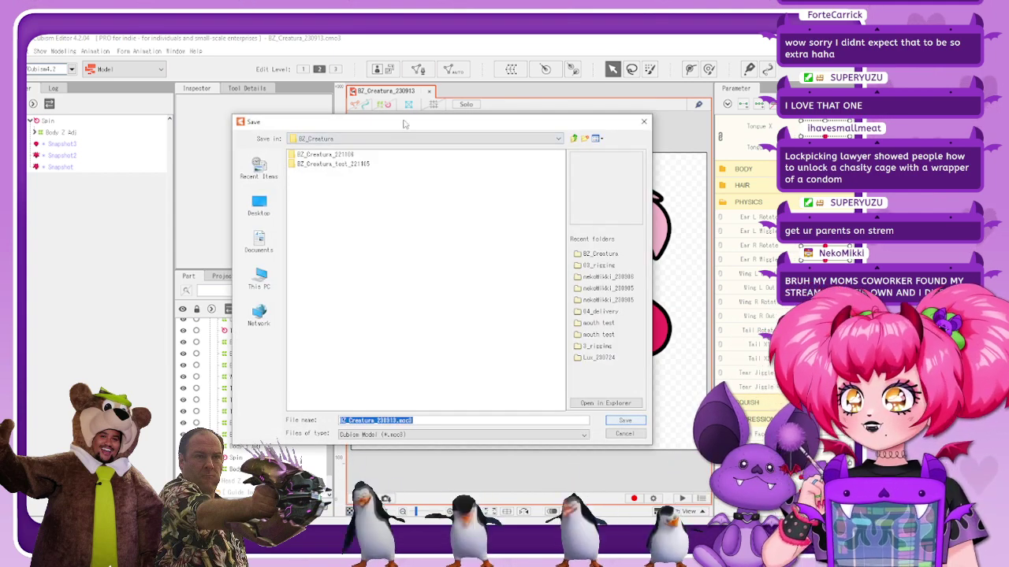
Create a new dated folder in BZ_Creatura, reusing the BZ_Creatura_221108 naming pattern, and save the BZ_Creatura_230913.moc3 export
{"action": "right_click", "coordinate": [335, 212]}
{"action": "left_click", "coordinate": [318, 157]}
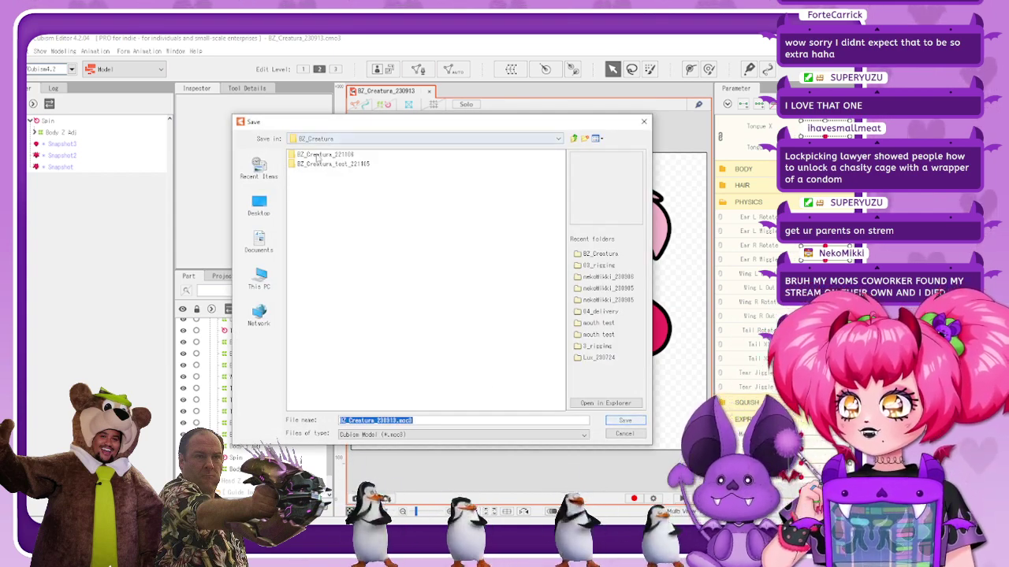
{"action": "left_click", "coordinate": [327, 155]}
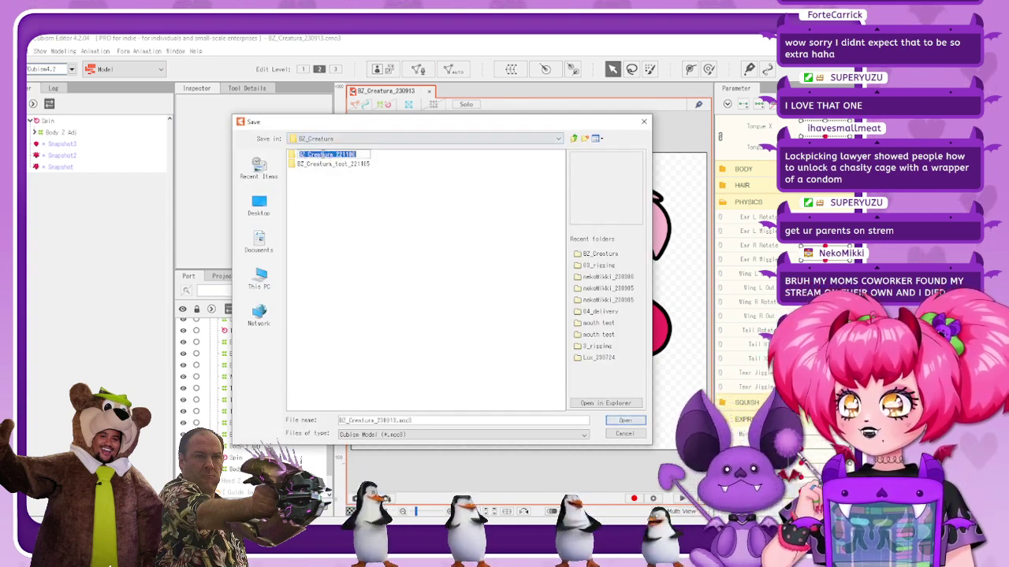
{"action": "right_click", "coordinate": [318, 242]}
{"action": "left_click", "coordinate": [357, 283]}
{"action": "type", "text": "BZ_Creatura_221108"}
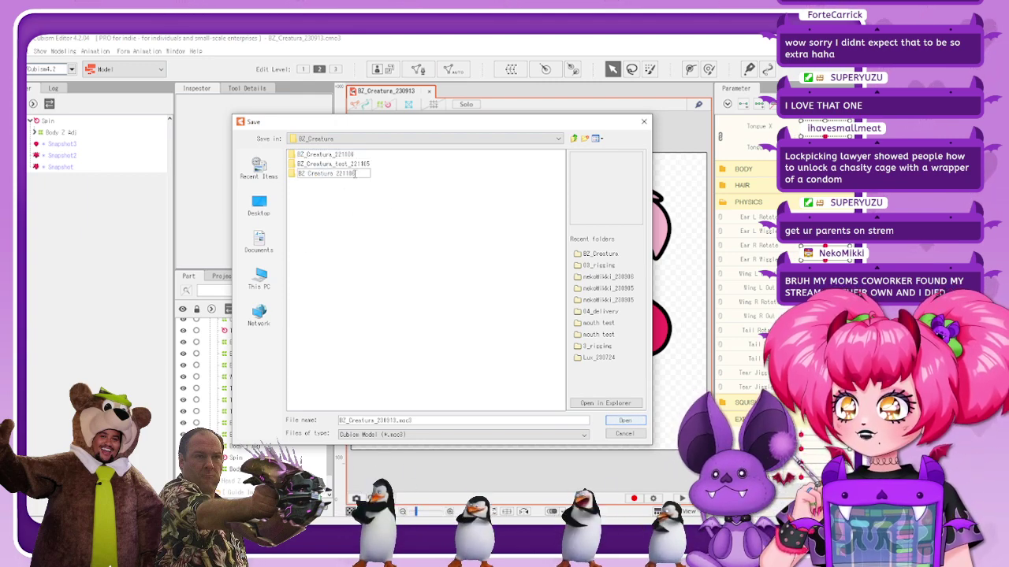
{"action": "left_click_drag", "start_coordinate": [356, 174], "coordinate": [340, 175]}
{"action": "type", "text": "2"}
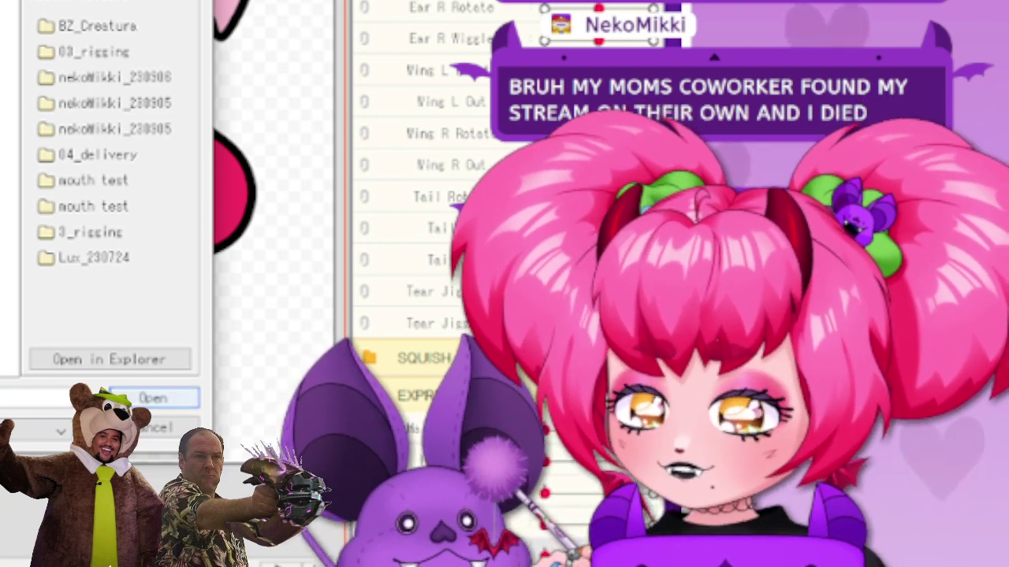
{"action": "key", "text": "Return"}
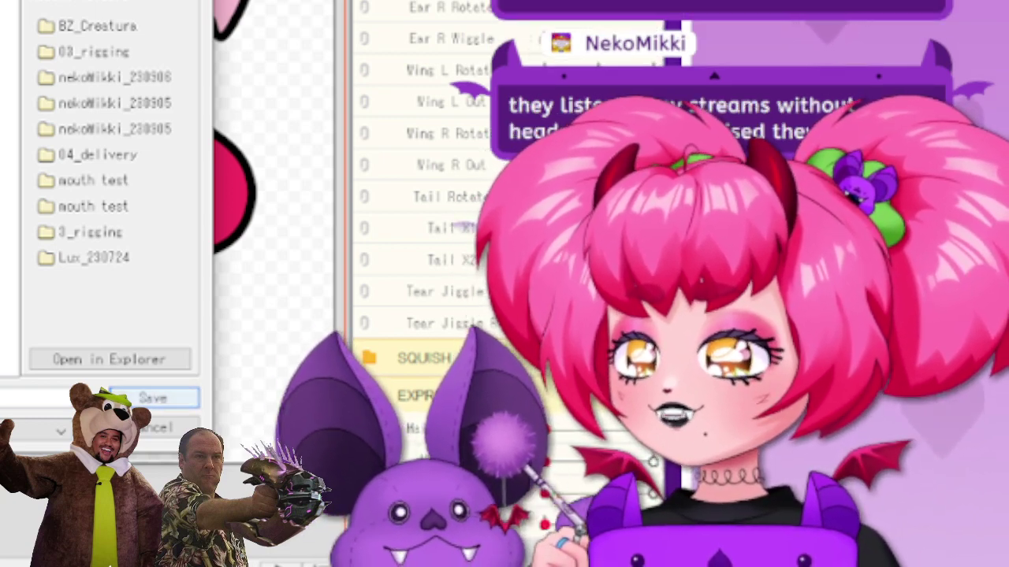
{"action": "left_click", "coordinate": [152, 398]}
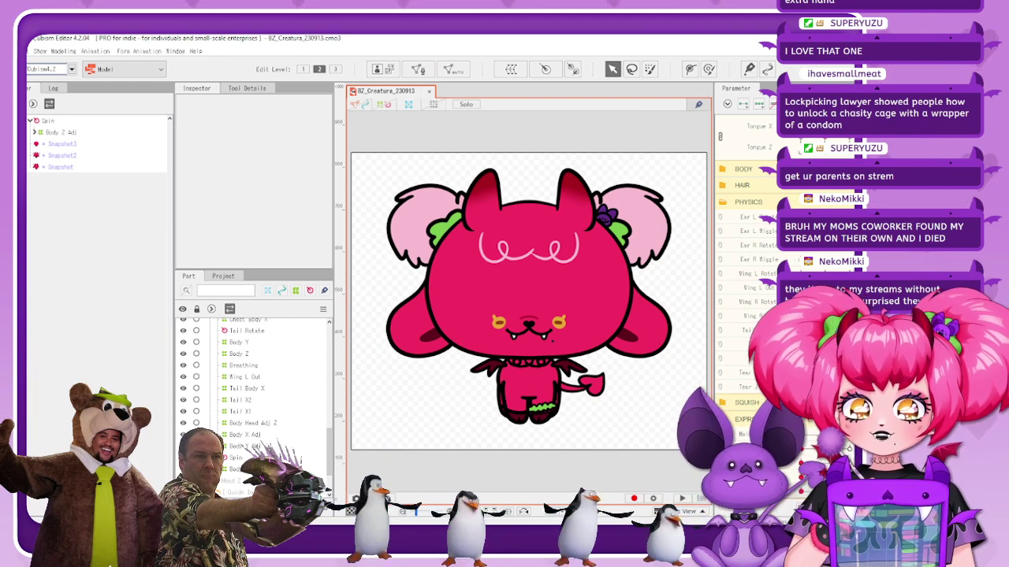
Switch to the nekoMikki_230913 model and preview the head turn by scrubbing Angle X
{"action": "key", "text": "alt+Tab"}
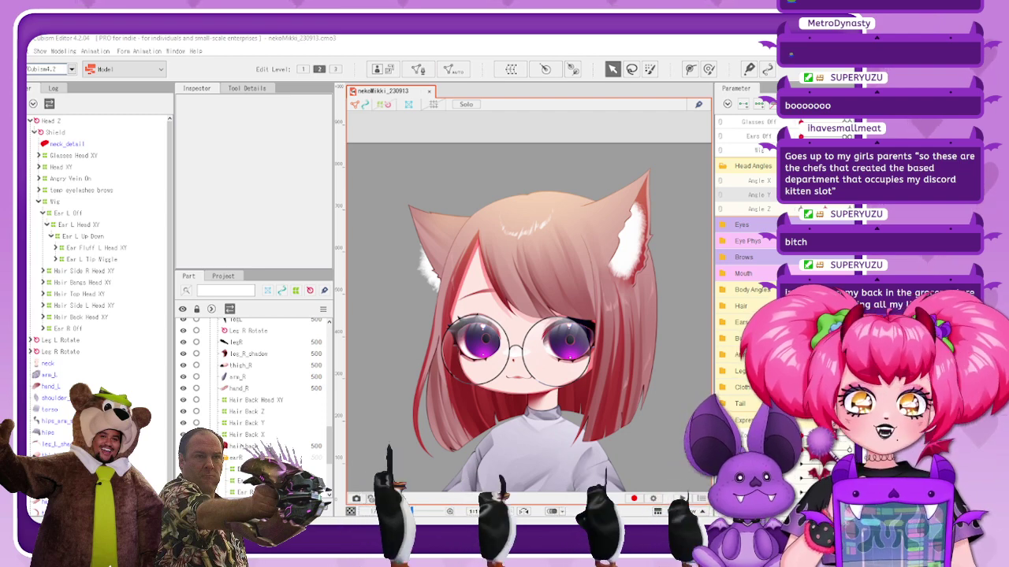
{"action": "mouse_move", "coordinate": [823, 181]}
{"action": "left_mouse_down"}
{"action": "mouse_move", "coordinate": [802, 181]}
{"action": "mouse_move", "coordinate": [822, 180]}
{"action": "left_mouse_up"}
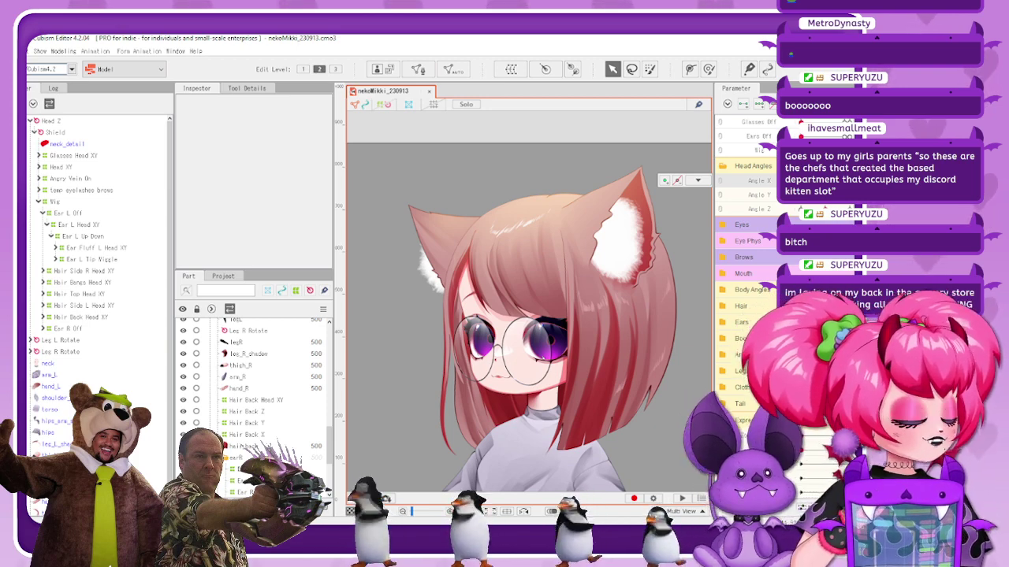
{"action": "left_click", "coordinate": [823, 181]}
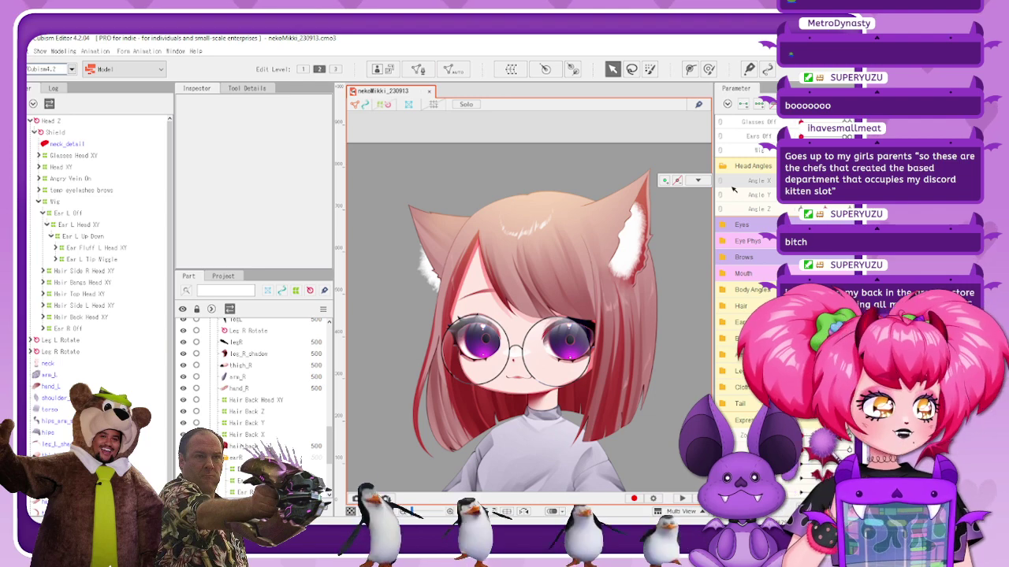
Open the physics settings for the nekoMikki model and show its wig and glasses in the preview using the Wig and Glasses Off parameters
{"action": "left_click", "coordinate": [66, 51]}
{"action": "left_click", "coordinate": [118, 263]}
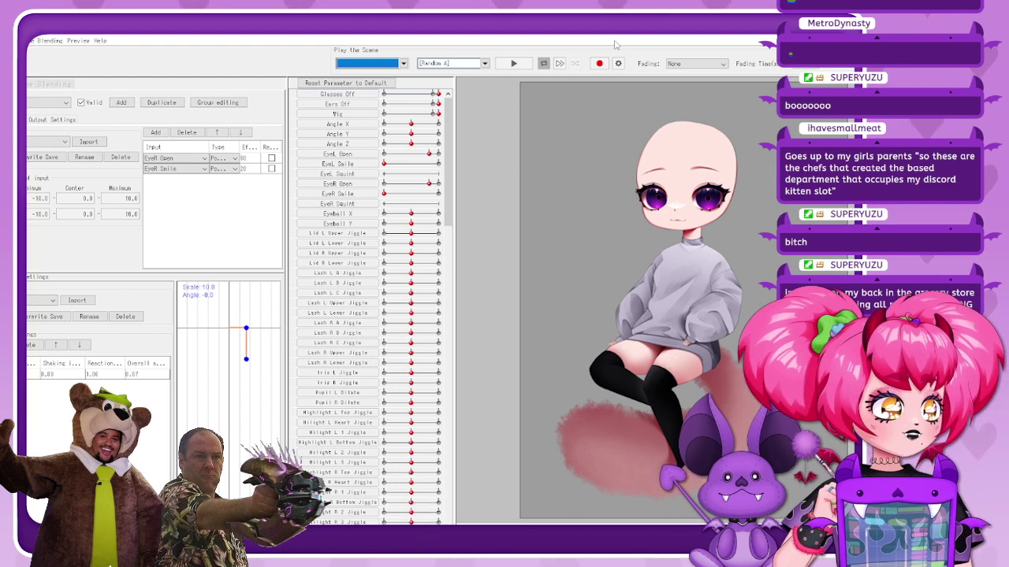
{"action": "left_click_drag", "start_coordinate": [636, 36], "coordinate": [613, 47]}
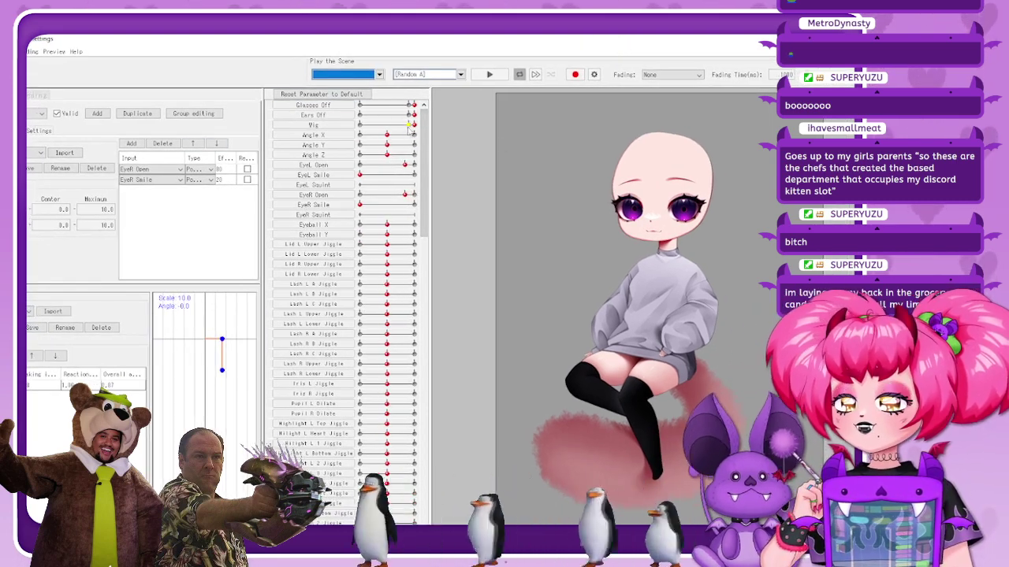
{"action": "left_click_drag", "start_coordinate": [412, 125], "coordinate": [360, 105]}
{"action": "scroll", "coordinate": [651, 148], "scroll_direction": "up", "scroll_amount": 3}
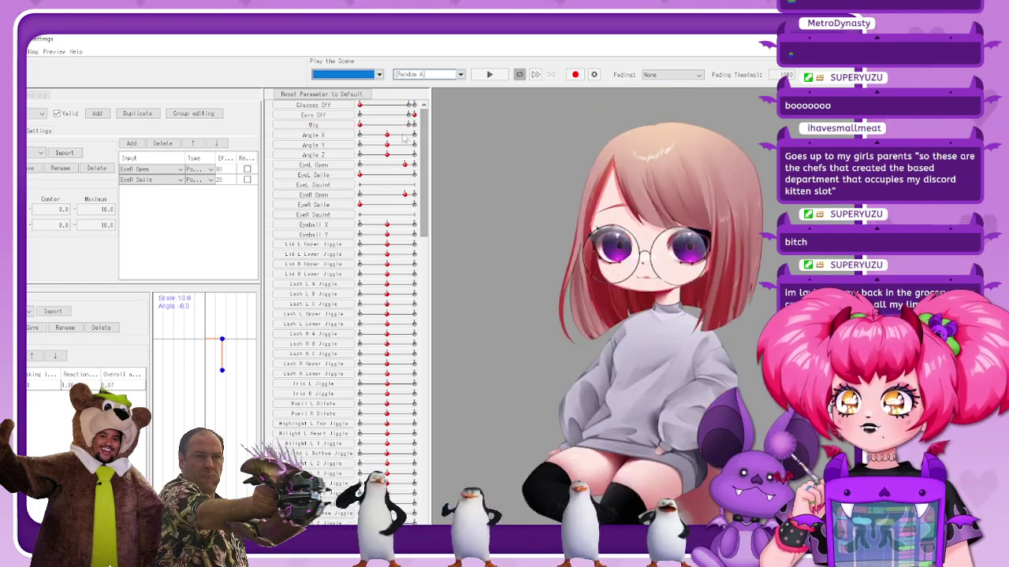
Preview the head turning both ways with Angle X and examine the hair and glasses movement up close
{"action": "left_click_drag", "start_coordinate": [402, 135], "coordinate": [368, 155]}
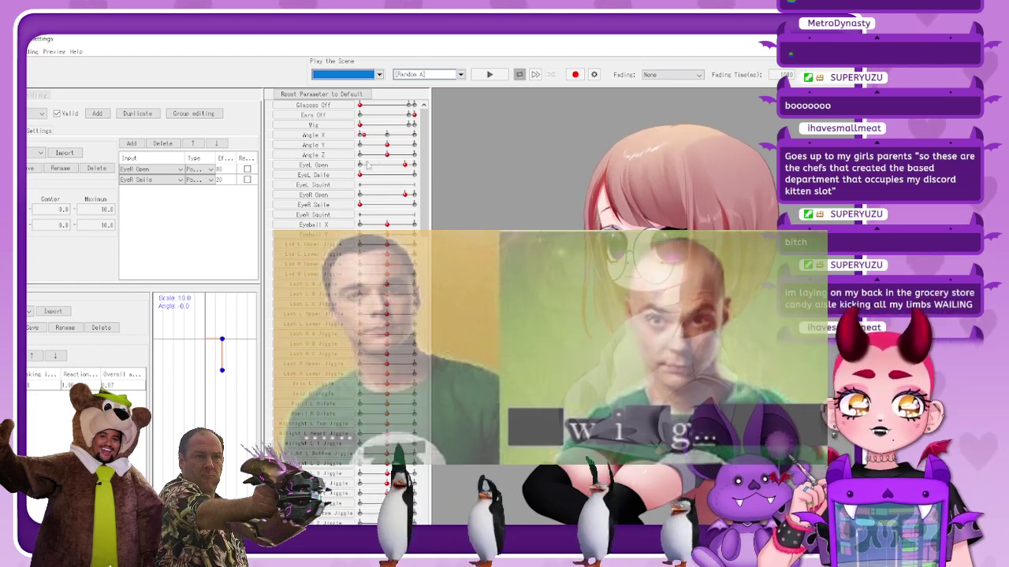
{"action": "left_click", "coordinate": [407, 135]}
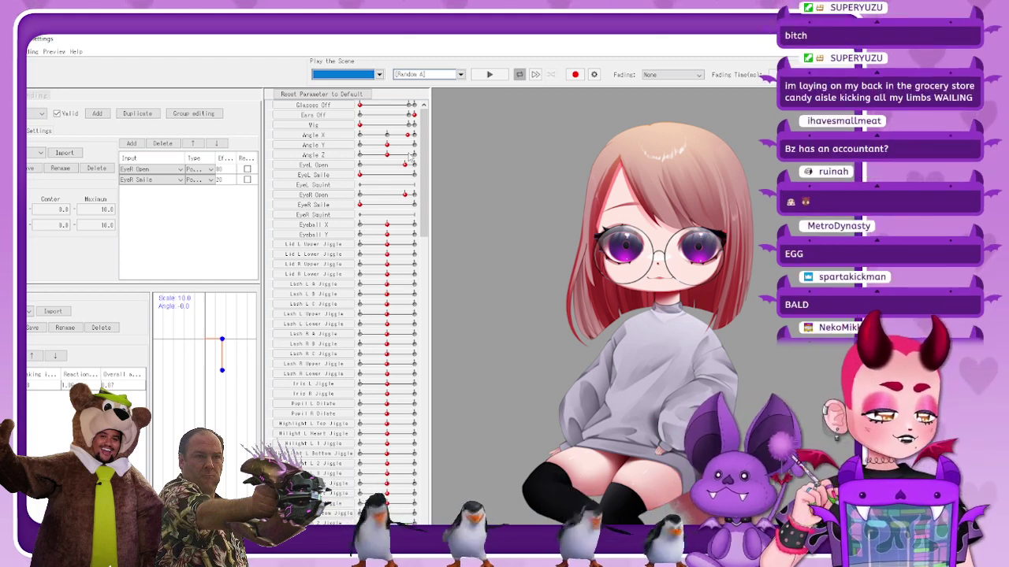
{"action": "left_click_drag", "start_coordinate": [565, 44], "coordinate": [548, 44]}
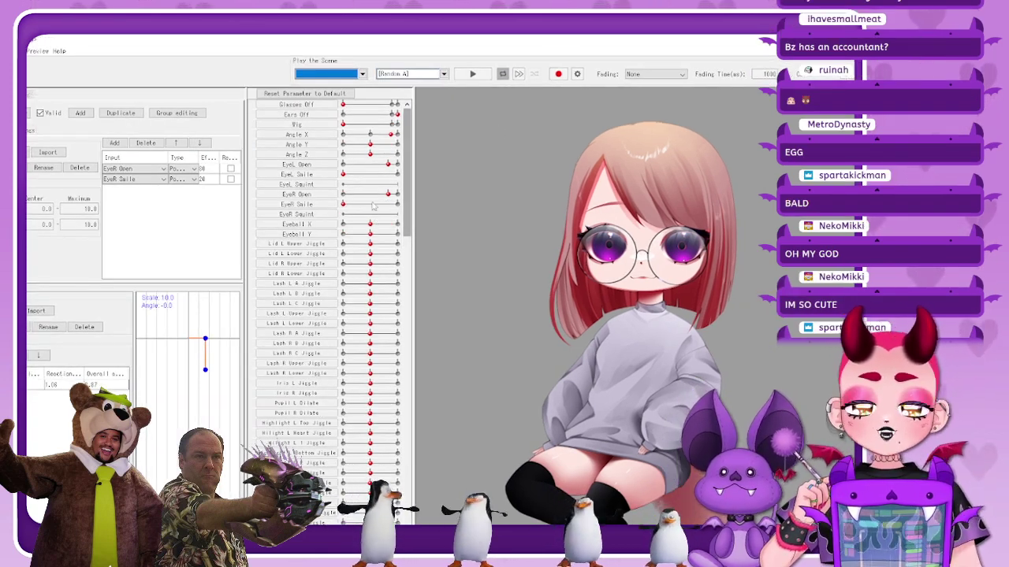
{"action": "scroll", "coordinate": [558, 219], "scroll_direction": "up", "scroll_amount": 3}
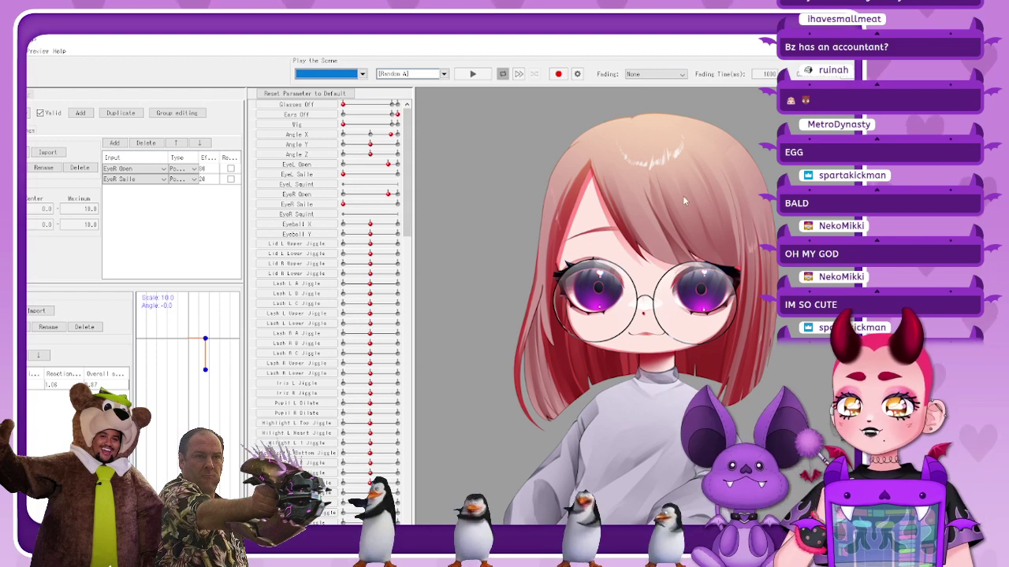
{"action": "scroll", "coordinate": [642, 145], "scroll_direction": "down", "scroll_amount": 3}
{"action": "scroll", "coordinate": [639, 144], "scroll_direction": "up", "scroll_amount": 4}
{"action": "scroll", "coordinate": [639, 143], "scroll_direction": "down", "scroll_amount": 1}
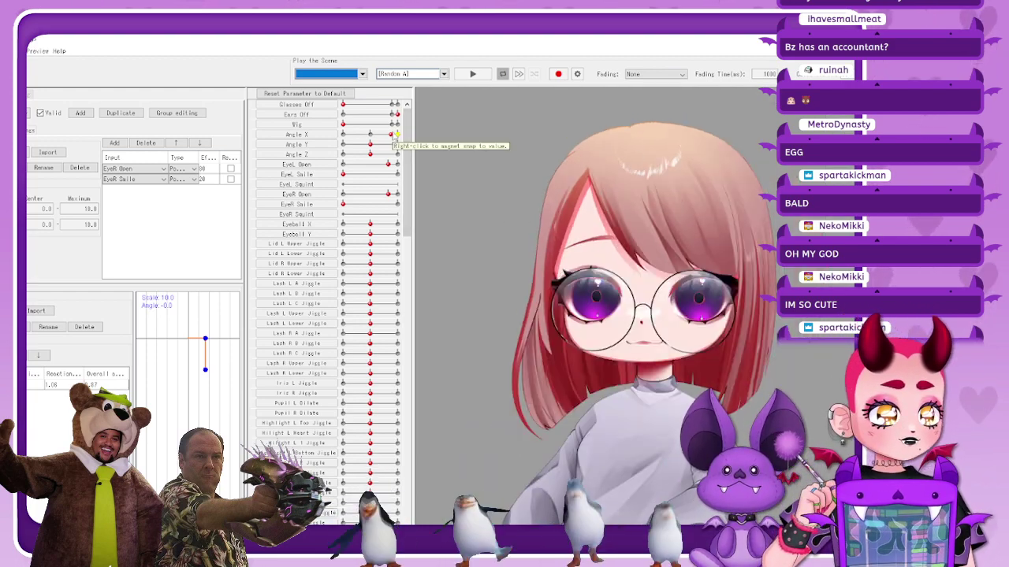
Show the cat ears by lowering Ears Off to its minimum and test lifting the wig off and on with the Wig parameter
{"action": "left_click_drag", "start_coordinate": [398, 115], "coordinate": [340, 118]}
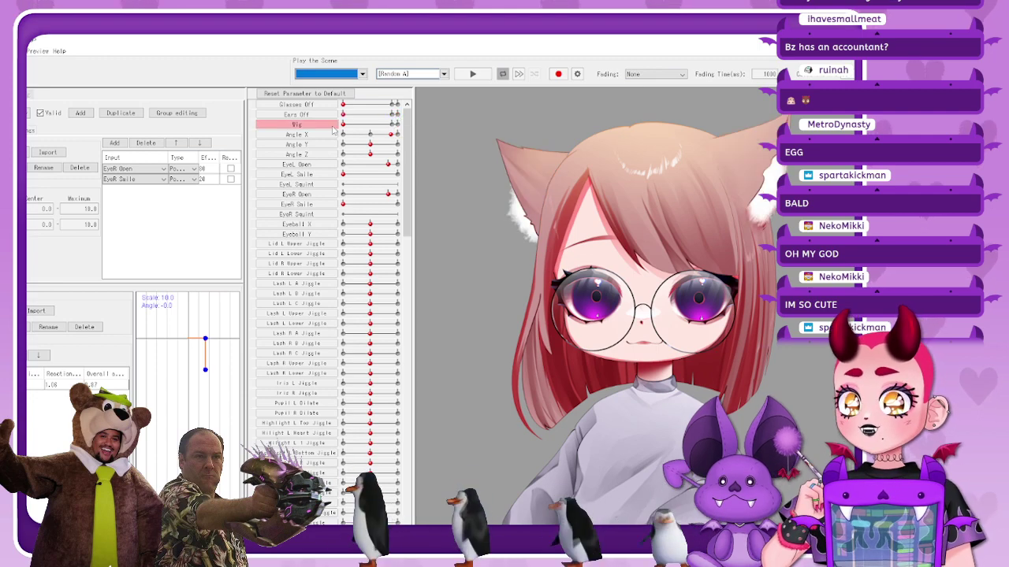
{"action": "left_click", "coordinate": [393, 125]}
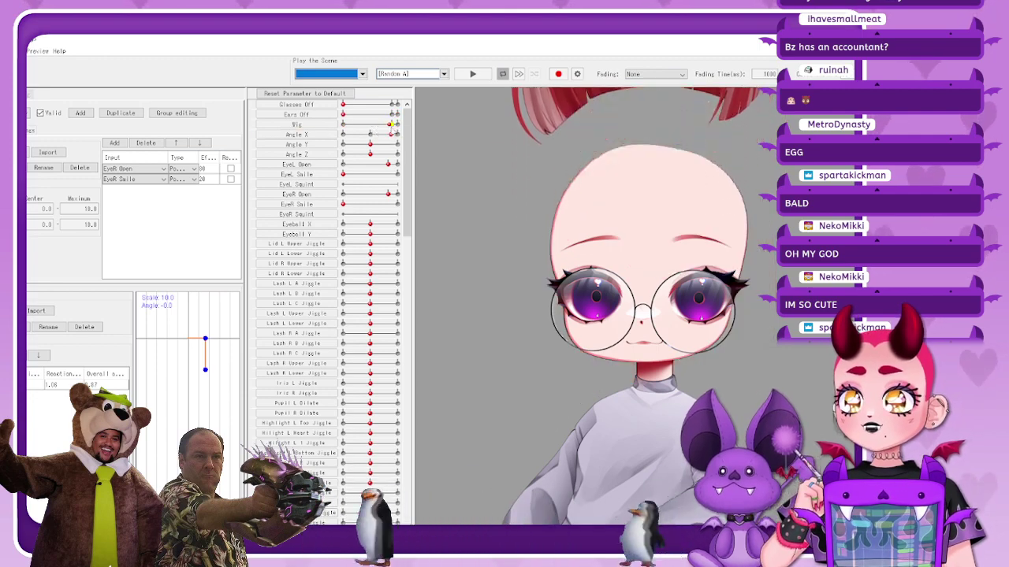
{"action": "left_click", "coordinate": [394, 124]}
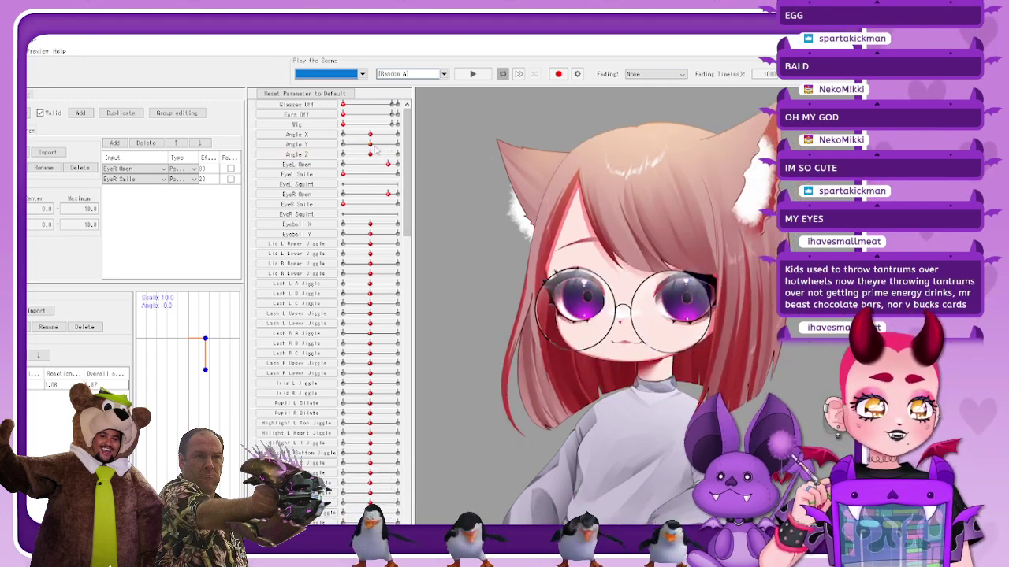
Find the Glasses Y parameter and scrub it to preview the glasses' movement
{"action": "scroll", "coordinate": [375, 244], "scroll_direction": "down", "scroll_amount": 10}
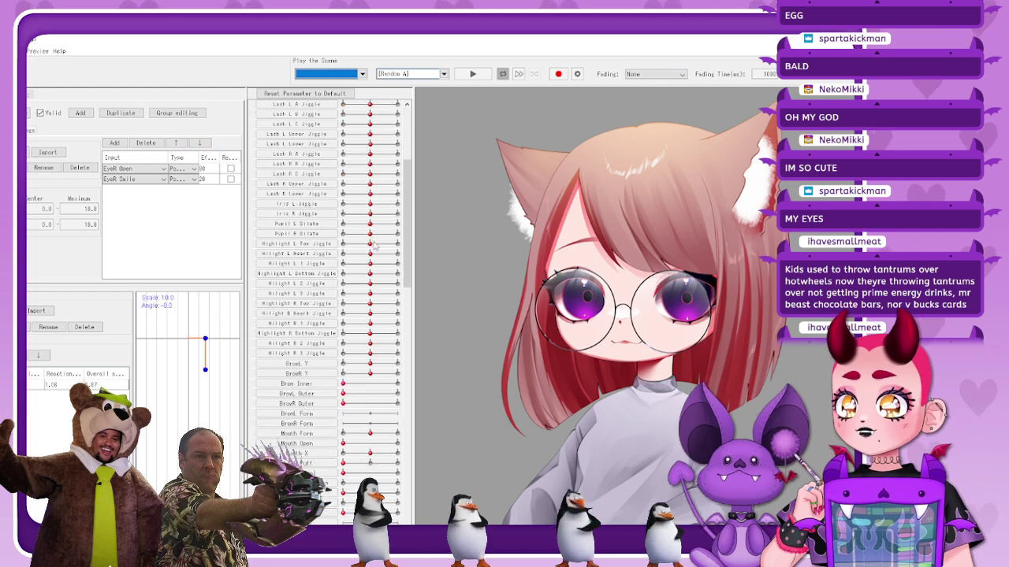
{"action": "scroll", "coordinate": [375, 246], "scroll_direction": "down", "scroll_amount": 15}
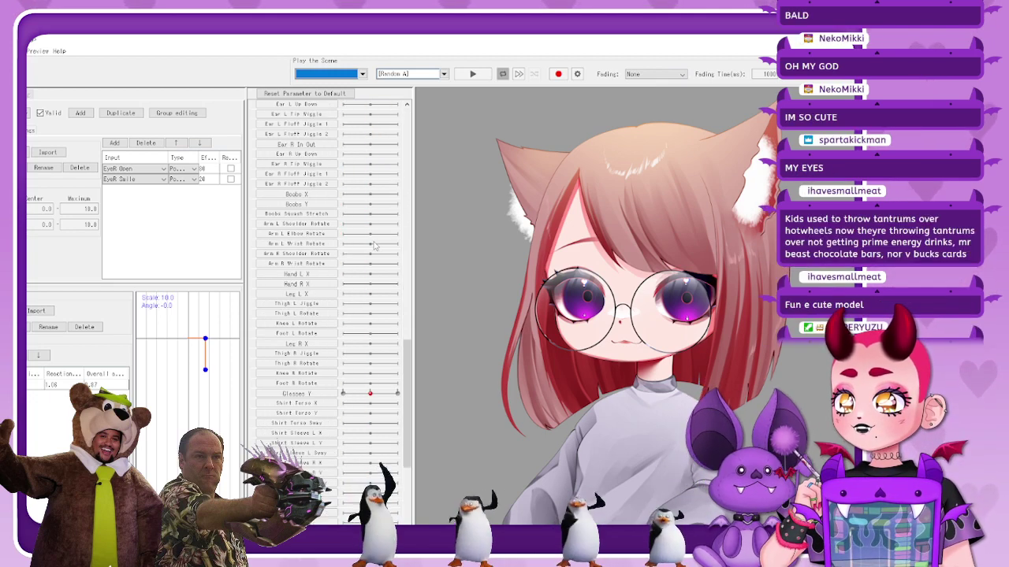
{"action": "left_click_drag", "start_coordinate": [375, 244], "coordinate": [395, 244]}
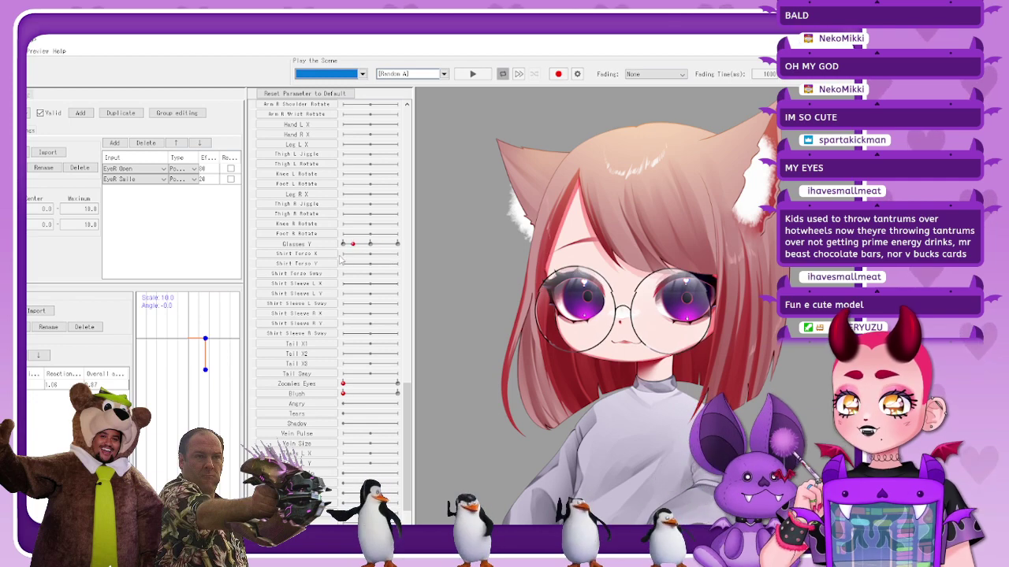
{"action": "mouse_move", "coordinate": [391, 248]}
{"action": "left_mouse_down"}
{"action": "mouse_move", "coordinate": [364, 249]}
{"action": "mouse_move", "coordinate": [387, 250]}
{"action": "left_mouse_up"}
{"action": "scroll", "coordinate": [394, 275], "scroll_direction": "down", "scroll_amount": 3}
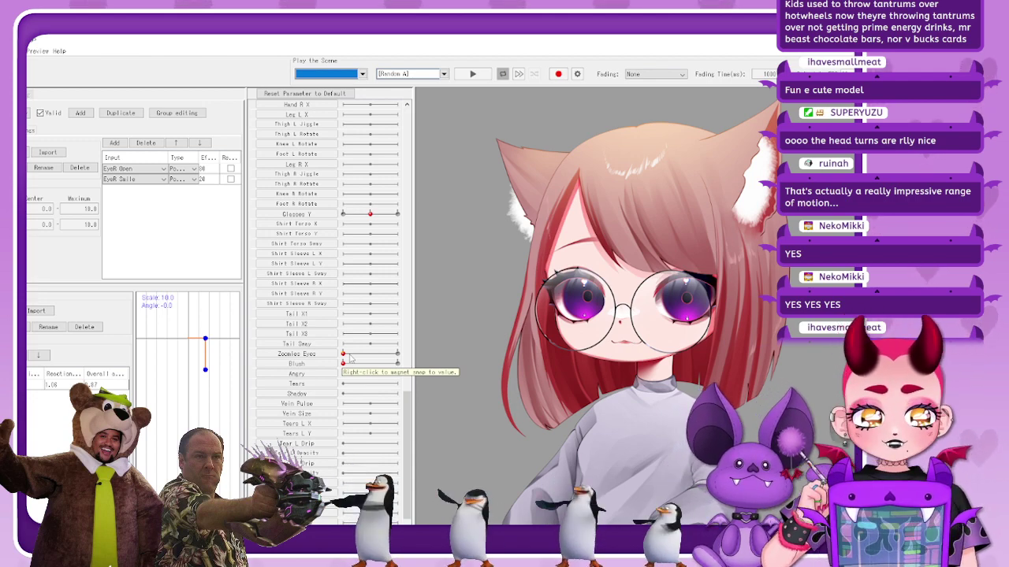
Set Zoomies Eyes to its maximum and preview the heart-highlight eyes while moving the head with Angle X and Angle Y
{"action": "left_click_drag", "start_coordinate": [355, 357], "coordinate": [428, 361]}
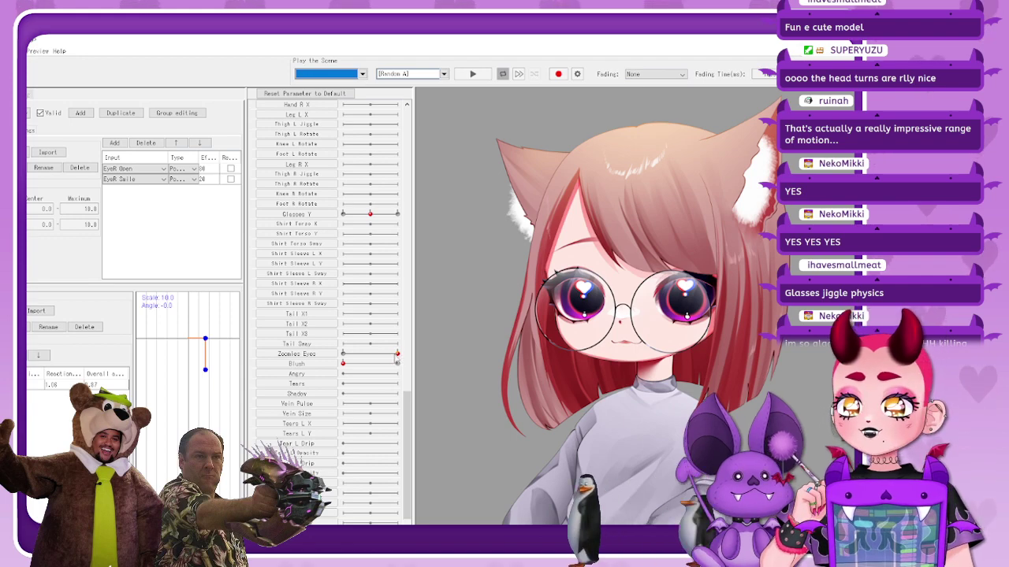
{"action": "left_click_drag", "start_coordinate": [407, 406], "coordinate": [423, 116]}
{"action": "left_click_drag", "start_coordinate": [370, 135], "coordinate": [338, 148]}
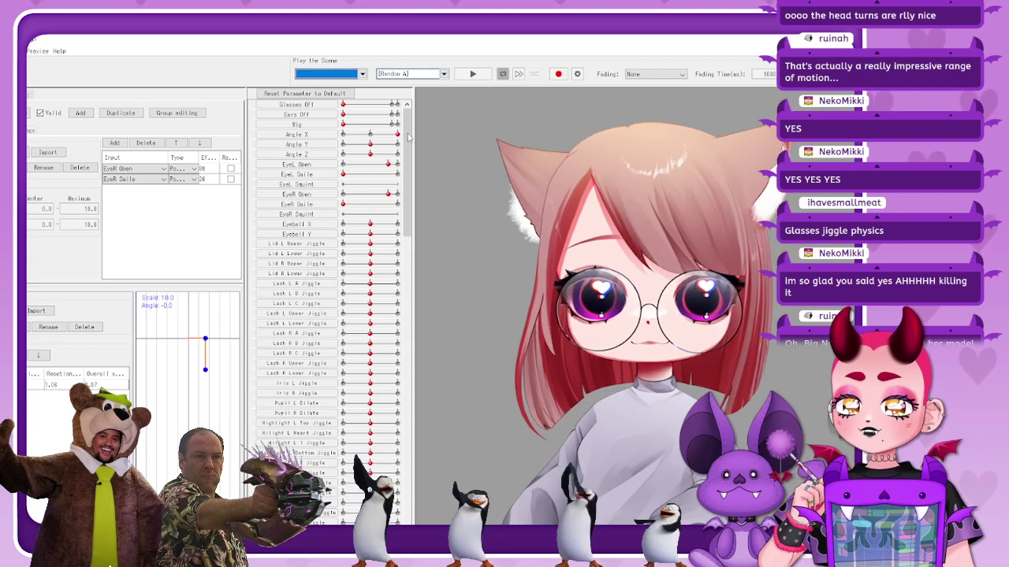
{"action": "left_click_drag", "start_coordinate": [408, 138], "coordinate": [338, 152]}
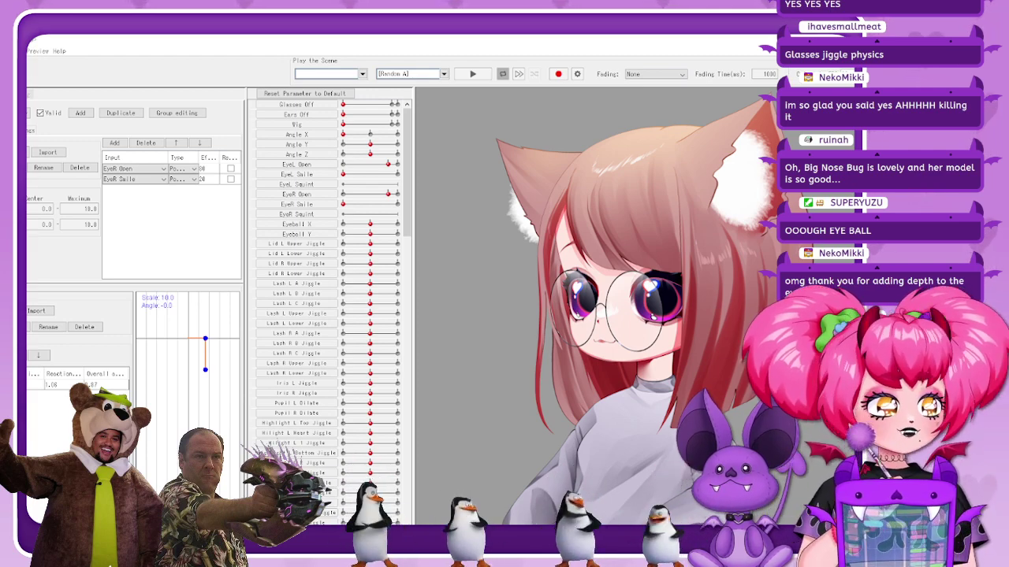
{"action": "left_click", "coordinate": [370, 134]}
{"action": "mouse_move", "coordinate": [371, 145]}
{"action": "left_mouse_down"}
{"action": "mouse_move", "coordinate": [327, 156]}
{"action": "mouse_move", "coordinate": [369, 150]}
{"action": "left_mouse_up"}
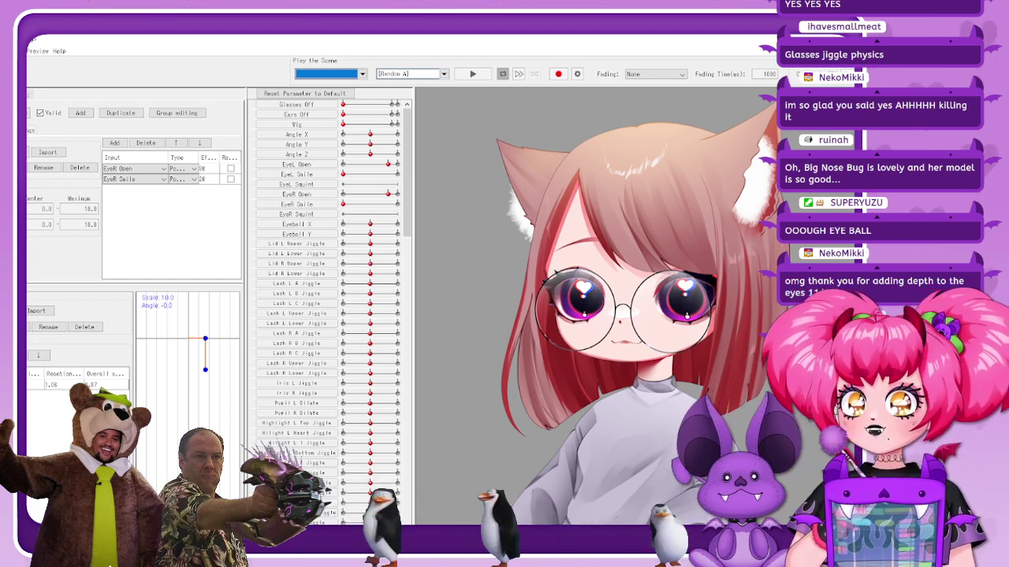
Return to the nekoMikki_230913 model editor and turn the head to one side with Angle X
{"action": "key", "text": "alt+Tab"}
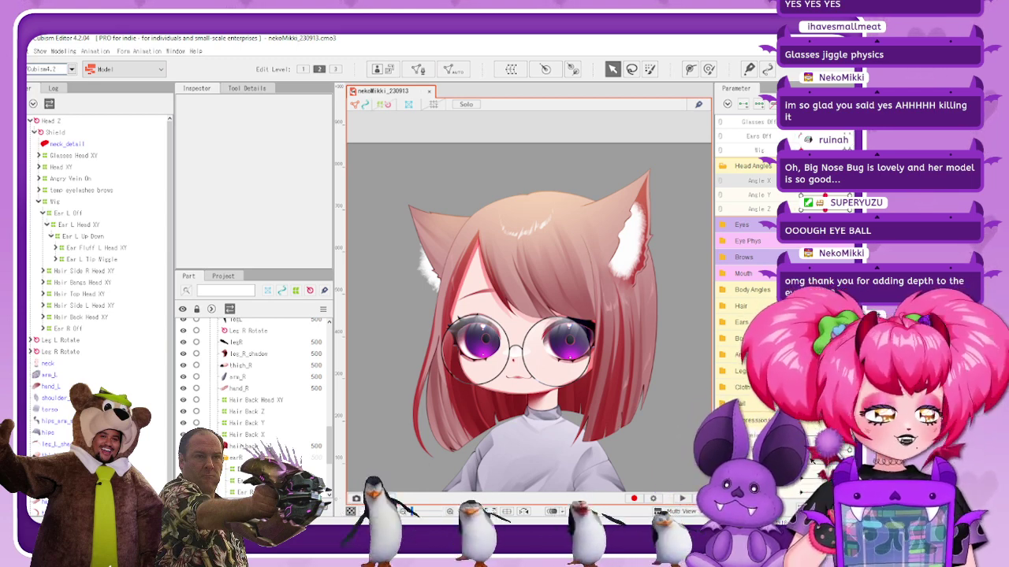
{"action": "left_click_drag", "start_coordinate": [825, 180], "coordinate": [802, 181]}
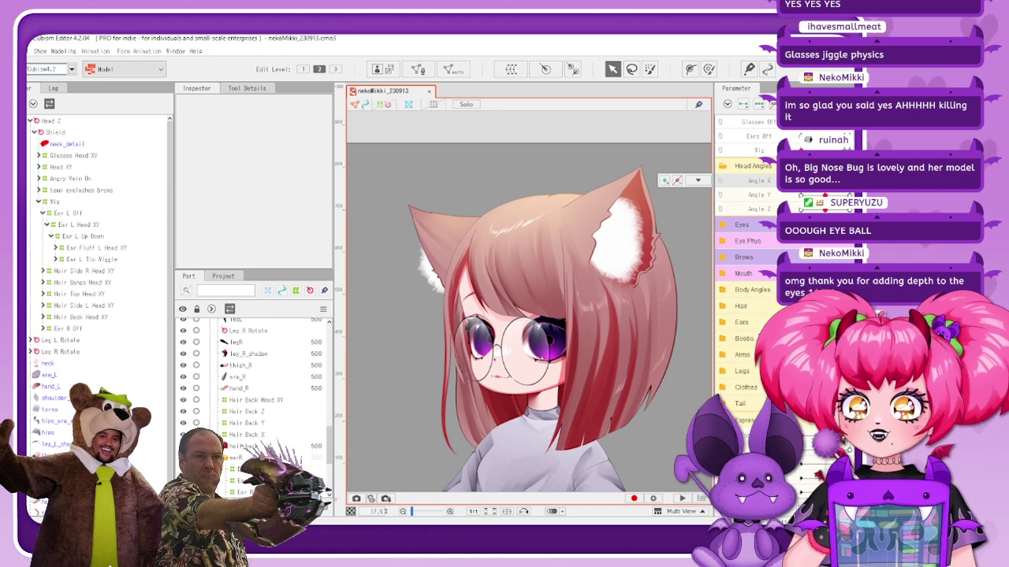
Preview the head turning with Angle X and tilting down with Angle Y, examining the hair highlight on top of the head up close
{"action": "left_click_drag", "start_coordinate": [802, 181], "coordinate": [825, 180]}
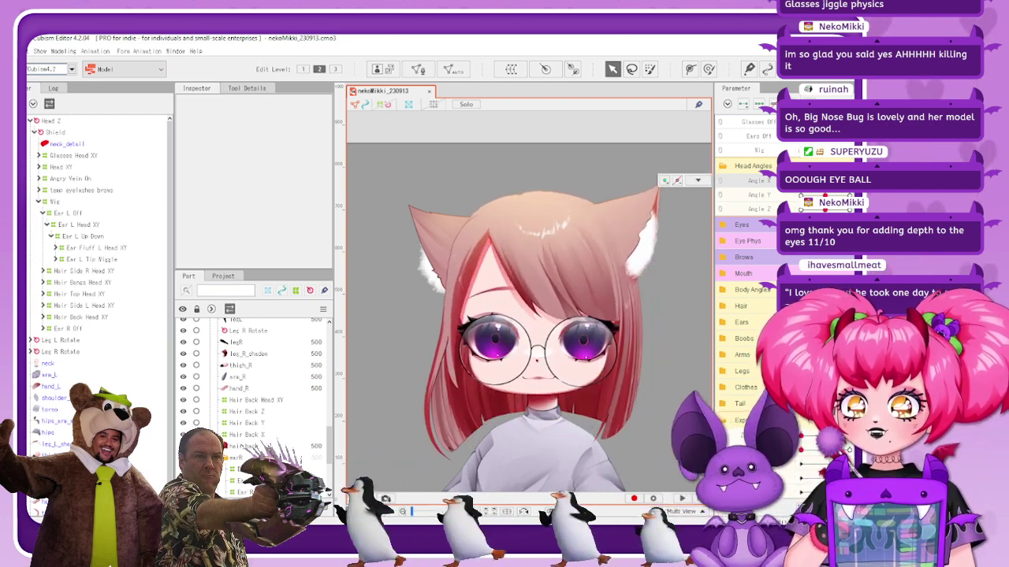
{"action": "mouse_move", "coordinate": [803, 181]}
{"action": "left_mouse_down"}
{"action": "mouse_move", "coordinate": [845, 180]}
{"action": "mouse_move", "coordinate": [802, 180]}
{"action": "left_mouse_up"}
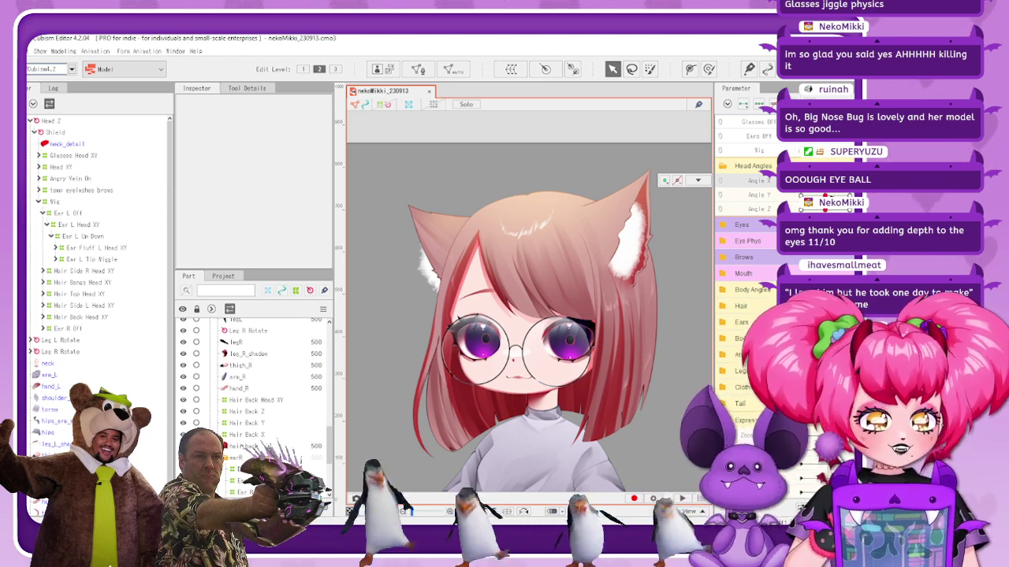
{"action": "left_click_drag", "start_coordinate": [825, 196], "coordinate": [803, 208]}
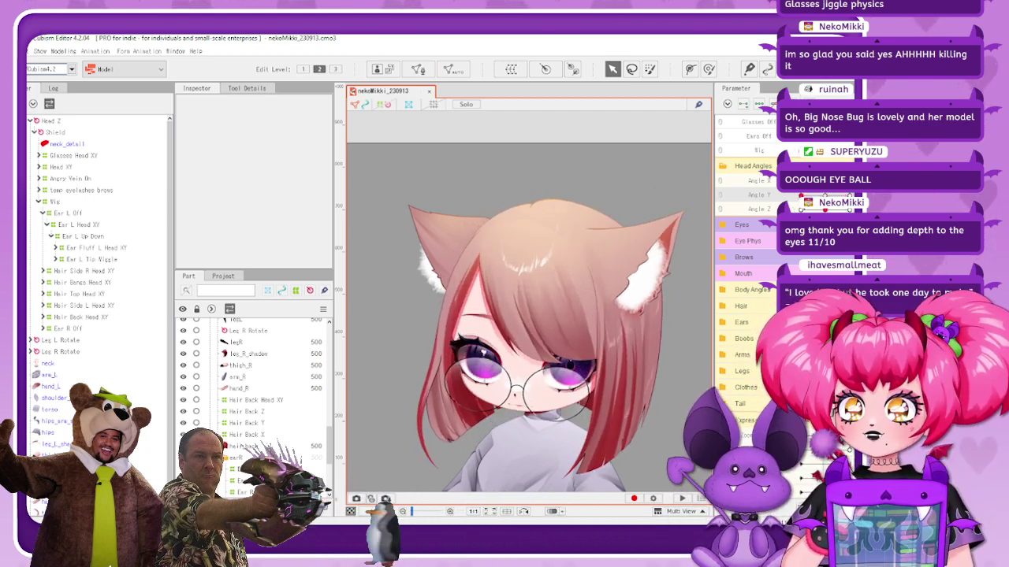
{"action": "scroll", "coordinate": [520, 224], "scroll_direction": "up", "scroll_amount": 5}
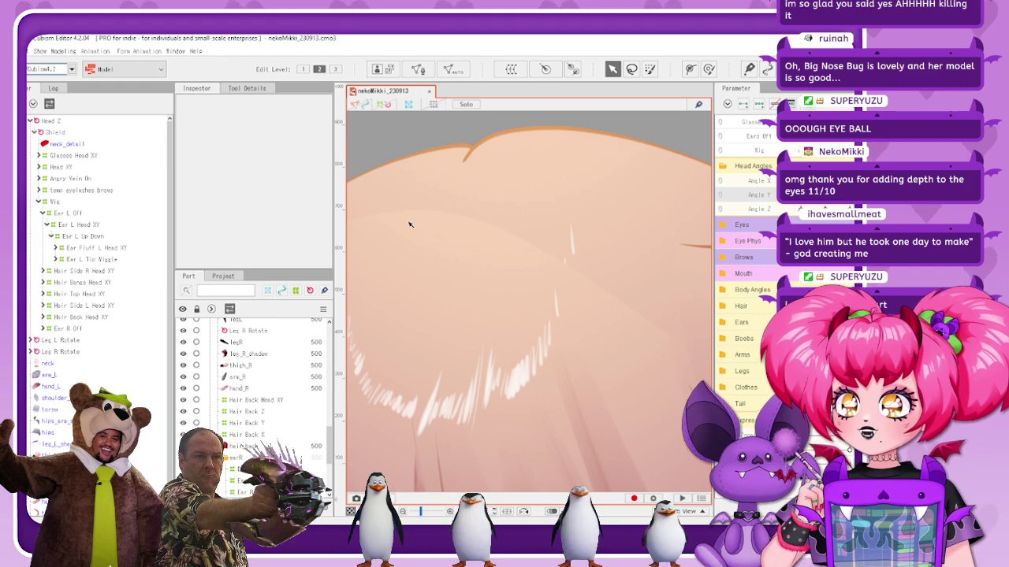
{"action": "scroll", "coordinate": [626, 291], "scroll_direction": "down", "scroll_amount": 4}
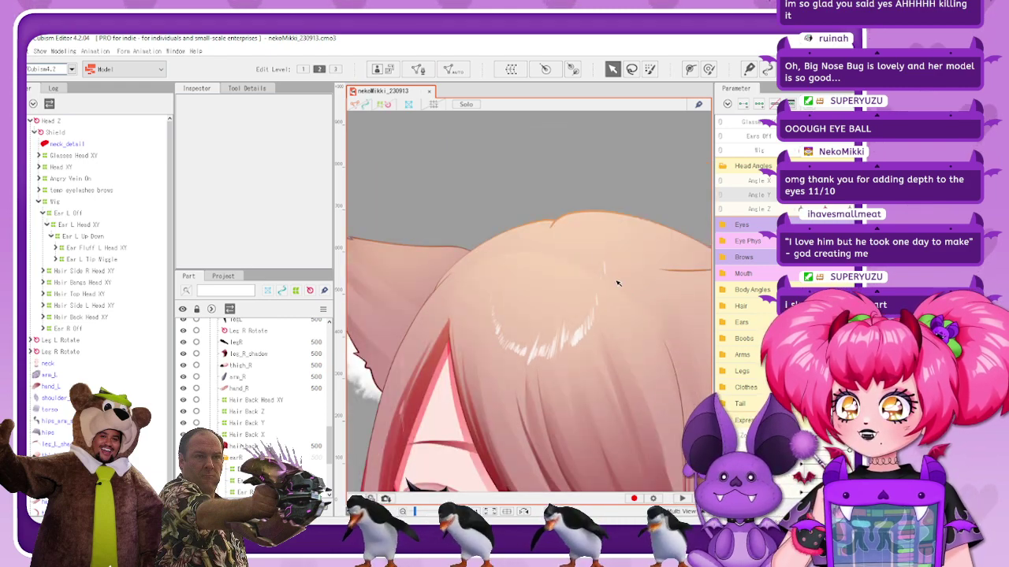
{"action": "scroll", "coordinate": [457, 256], "scroll_direction": "up", "scroll_amount": 5}
{"action": "scroll", "coordinate": [447, 245], "scroll_direction": "down", "scroll_amount": 4}
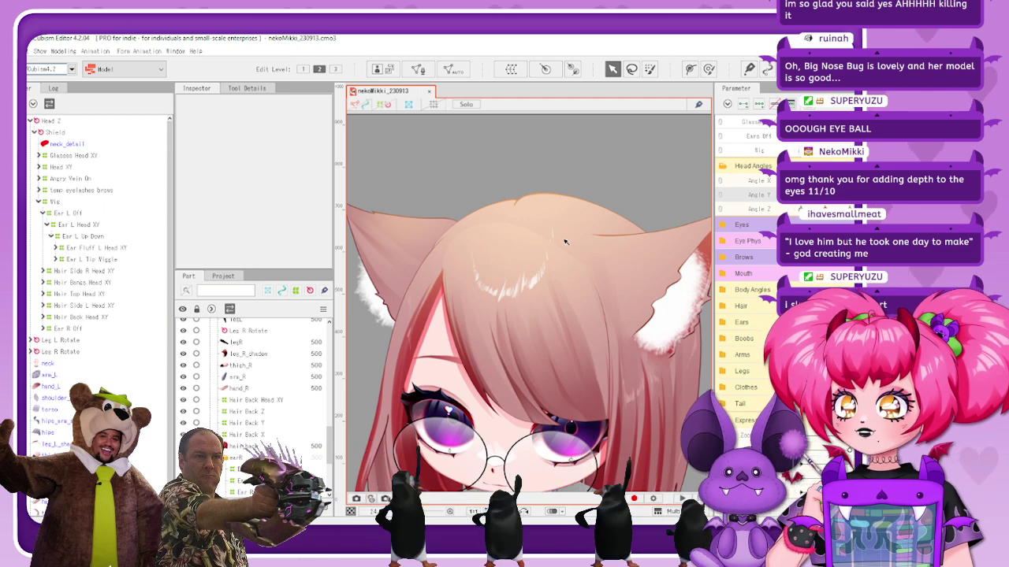
Return Angle Y to neutral, turn the head with Angle X, and examine where the ear base meets the hair
{"action": "left_click", "coordinate": [825, 195]}
{"action": "left_click", "coordinate": [802, 180]}
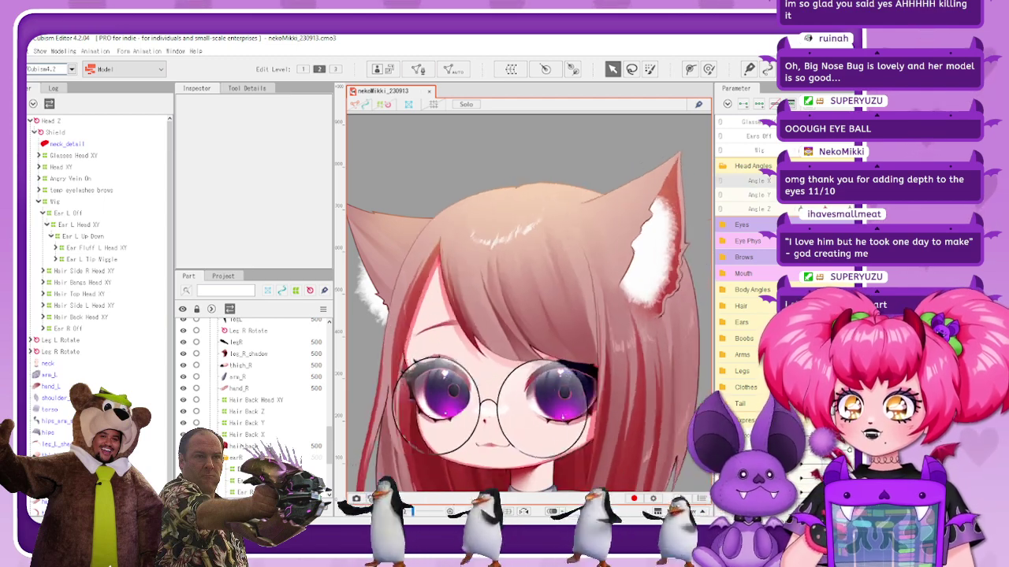
{"action": "scroll", "coordinate": [637, 203], "scroll_direction": "up", "scroll_amount": 3}
{"action": "scroll", "coordinate": [525, 216], "scroll_direction": "up", "scroll_amount": 3}
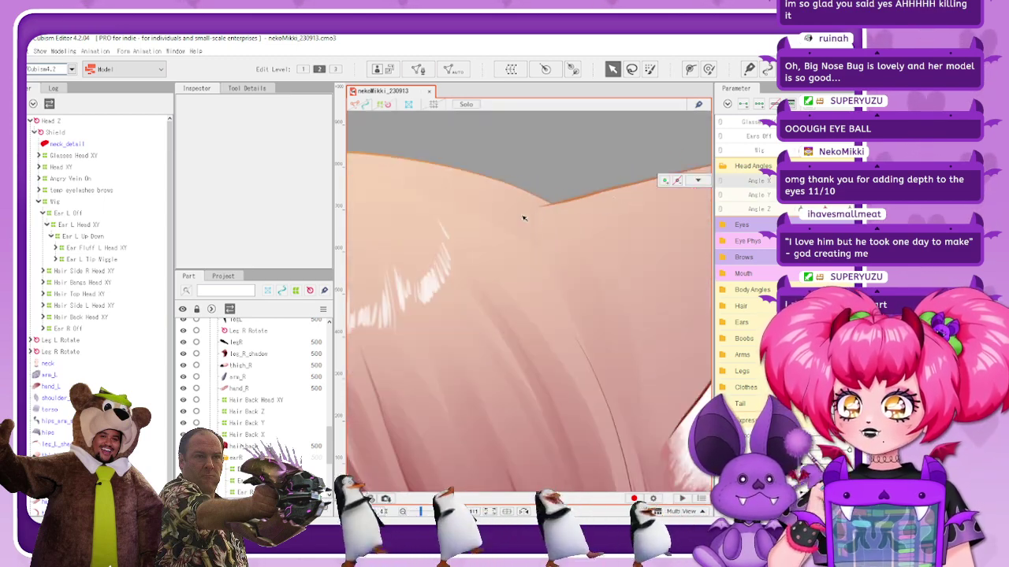
{"action": "scroll", "coordinate": [550, 214], "scroll_direction": "down", "scroll_amount": 2}
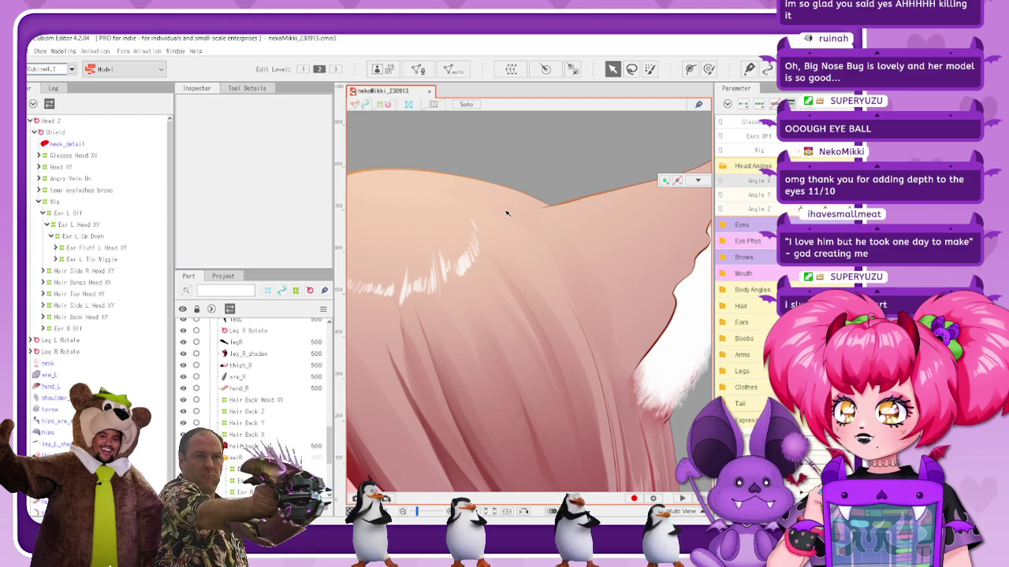
{"action": "scroll", "coordinate": [567, 238], "scroll_direction": "down", "scroll_amount": 3}
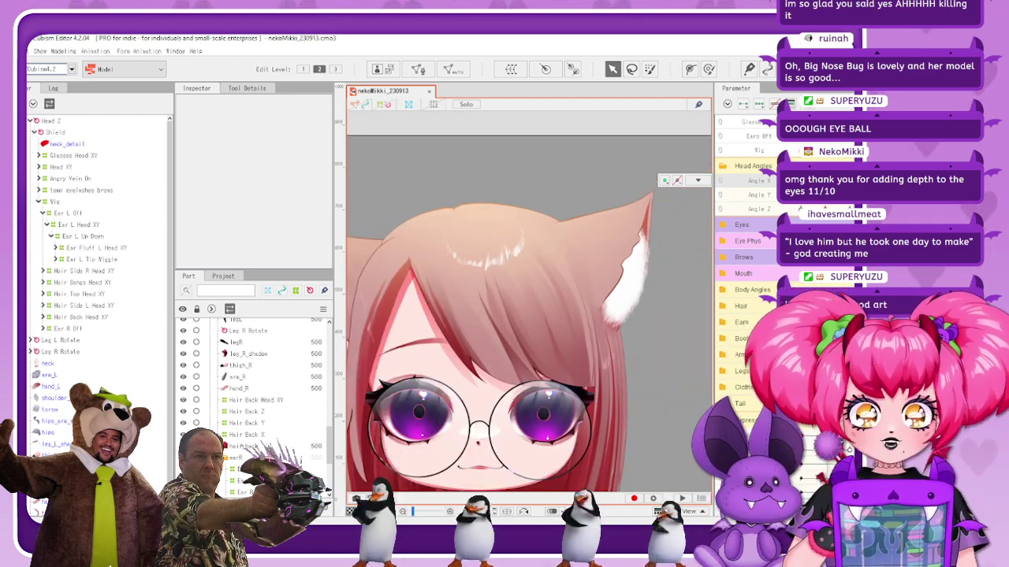
Scrub Angle X and lower Angle Y to inspect how the crown, hair strands and ear shift together
{"action": "left_click_drag", "start_coordinate": [825, 181], "coordinate": [802, 181]}
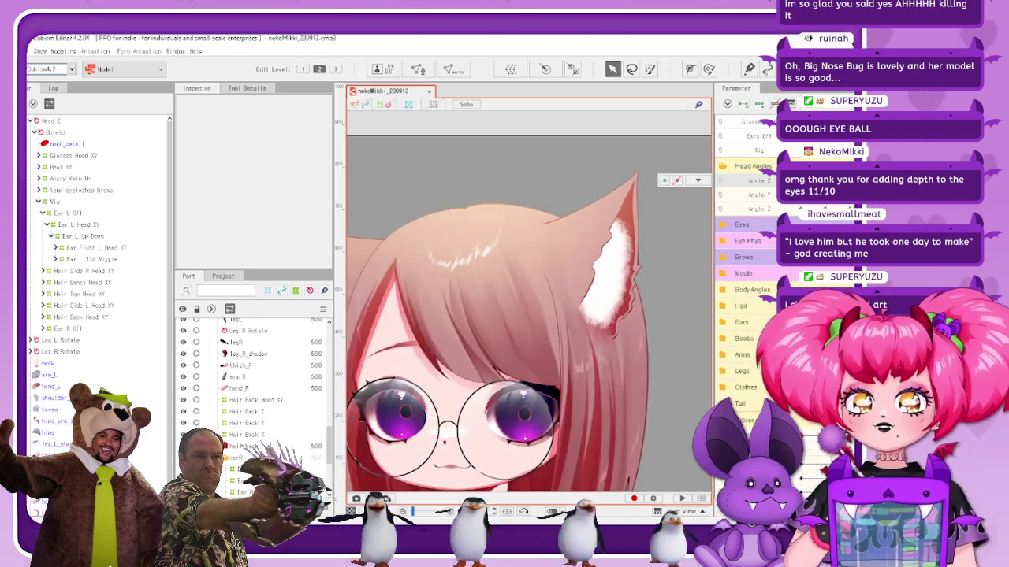
{"action": "scroll", "coordinate": [576, 240], "scroll_direction": "down", "scroll_amount": 2}
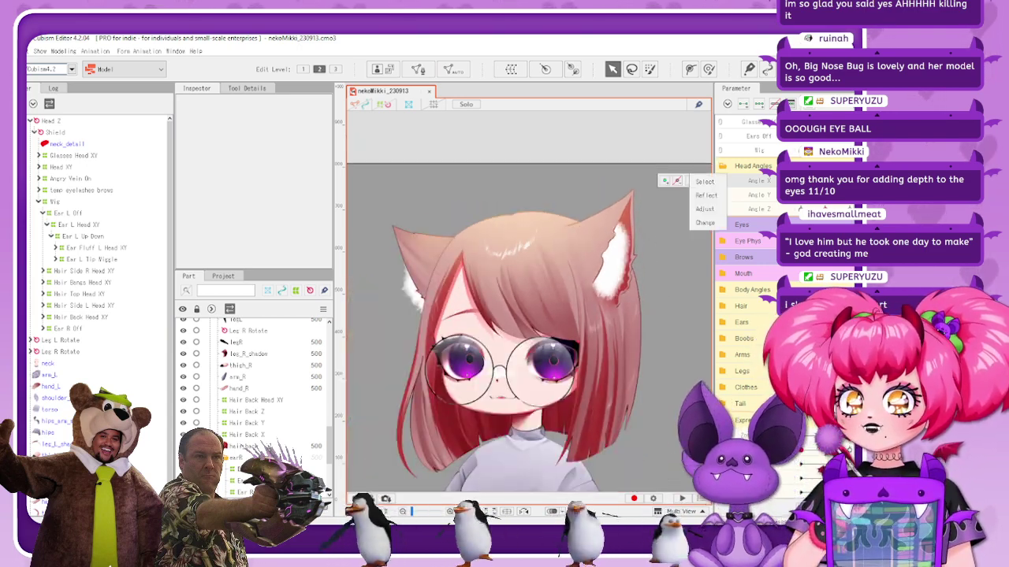
{"action": "left_click_drag", "start_coordinate": [823, 194], "coordinate": [803, 195]}
{"action": "scroll", "coordinate": [534, 257], "scroll_direction": "up", "scroll_amount": 3}
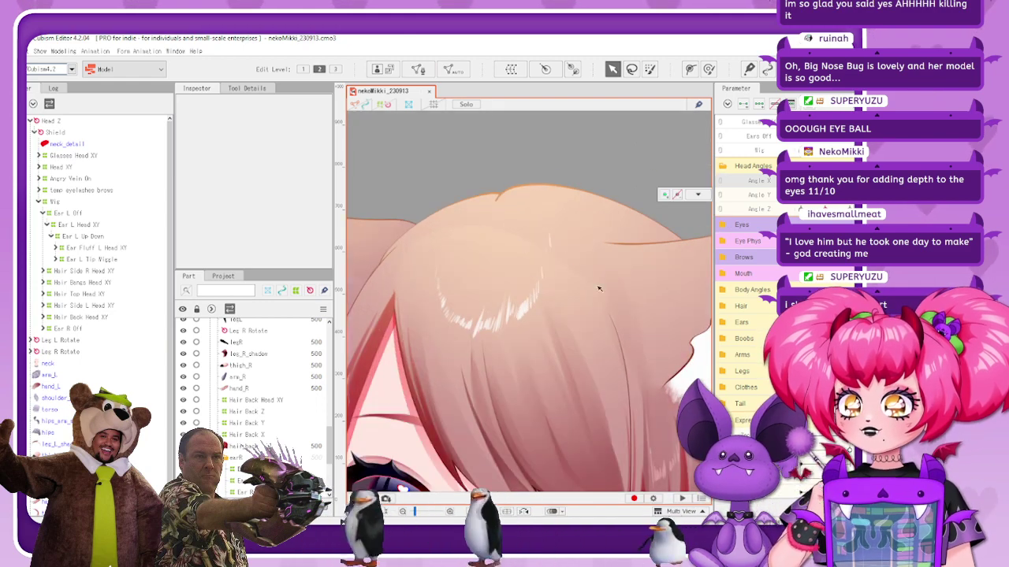
{"action": "scroll", "coordinate": [653, 286], "scroll_direction": "down", "scroll_amount": 1}
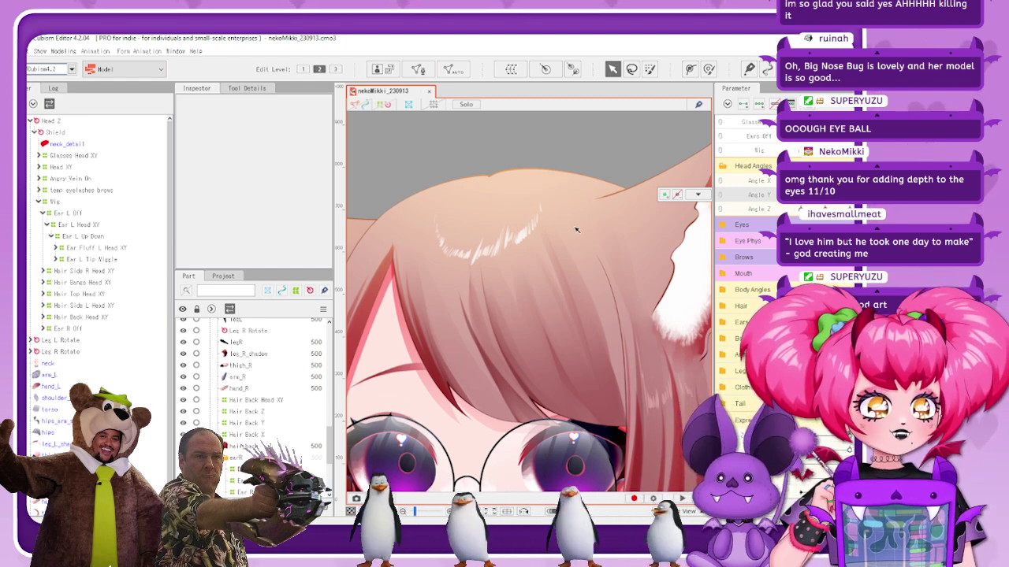
{"action": "scroll", "coordinate": [583, 212], "scroll_direction": "down", "scroll_amount": 3}
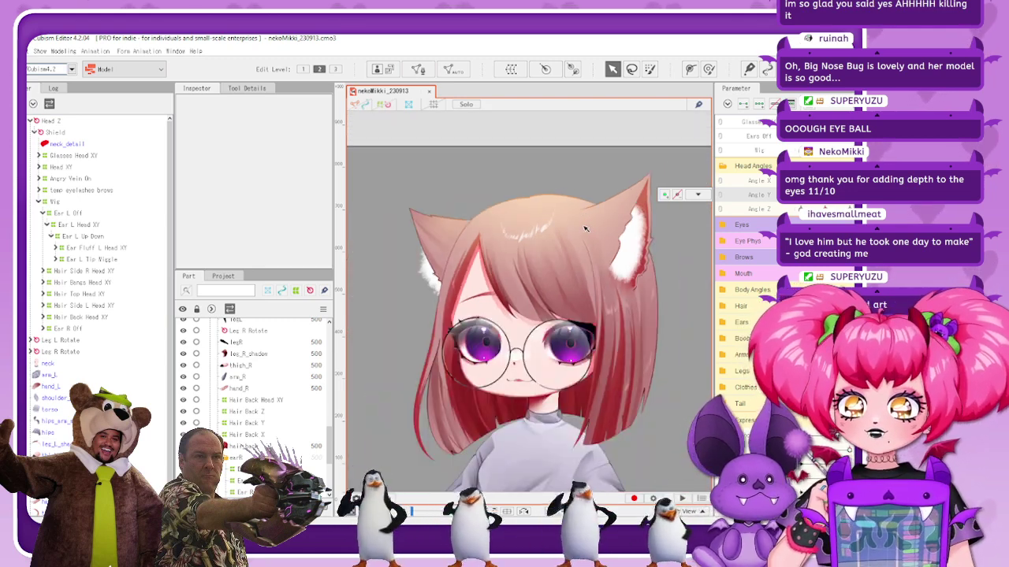
Turn the head to the side and back with Angle X, checking the depth of the eyes and glasses at close range
{"action": "left_click", "coordinate": [697, 194]}
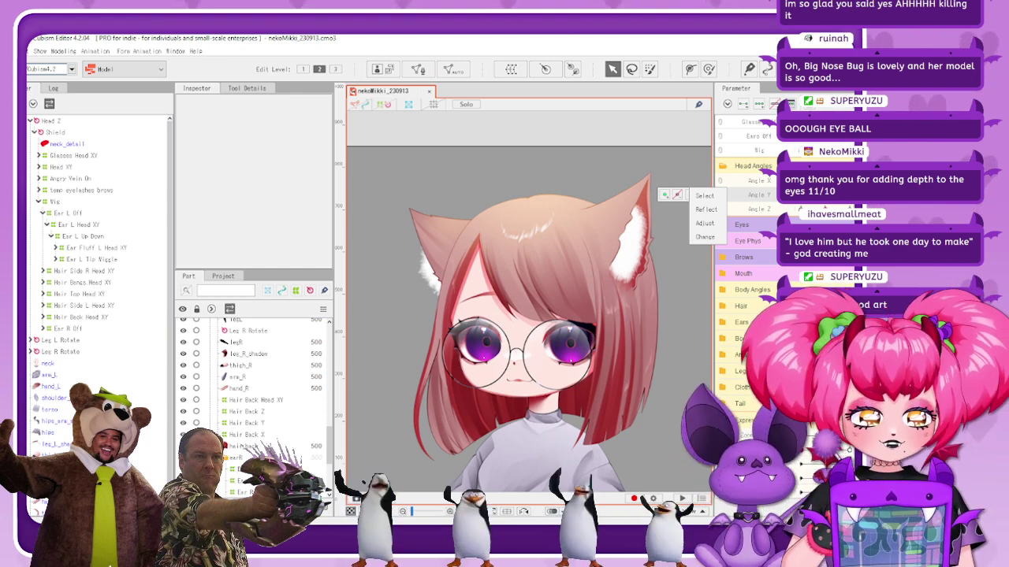
{"action": "key", "text": "Escape"}
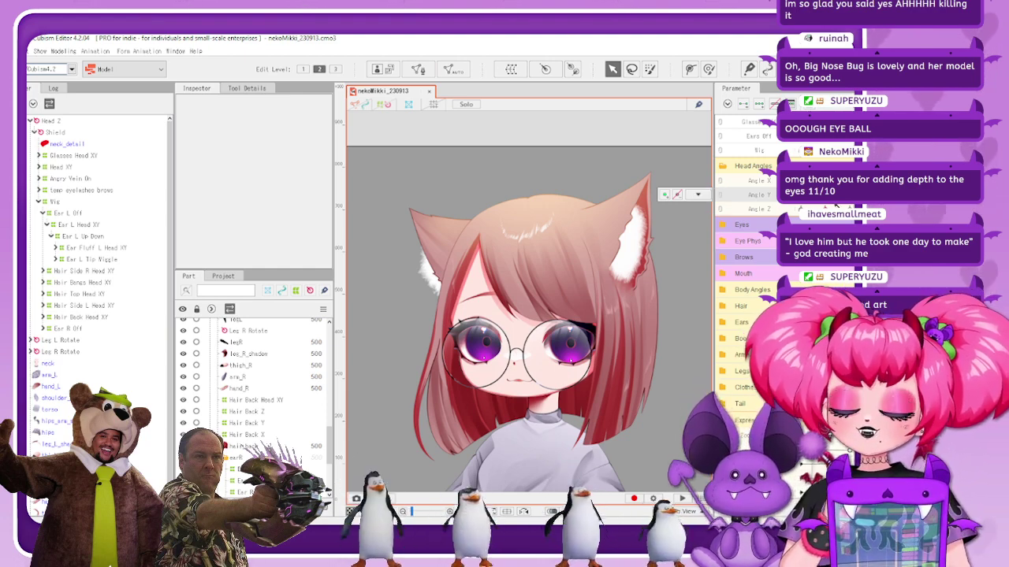
{"action": "left_click_drag", "start_coordinate": [835, 203], "coordinate": [844, 186]}
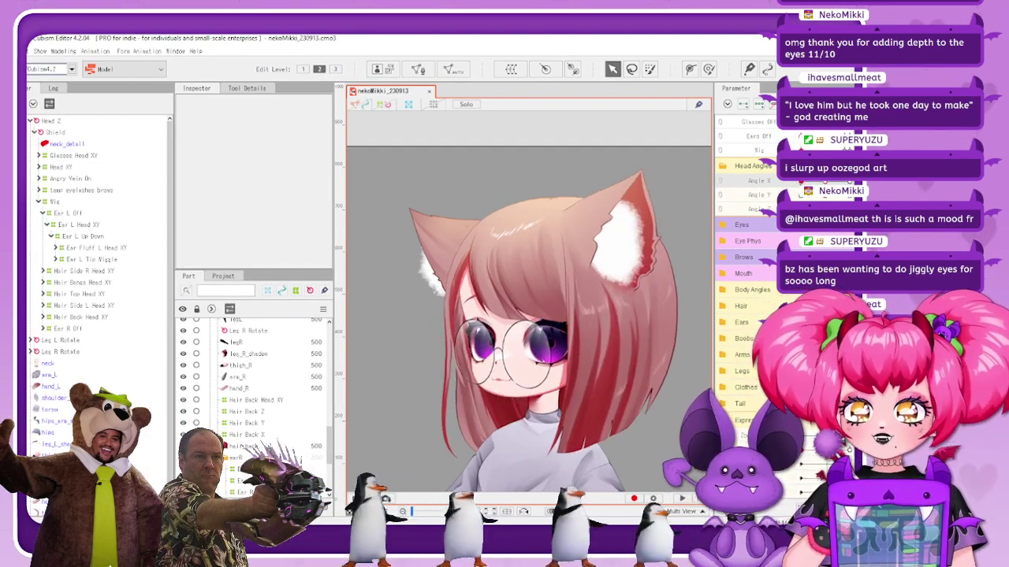
{"action": "scroll", "coordinate": [669, 205], "scroll_direction": "down", "scroll_amount": 2}
{"action": "scroll", "coordinate": [513, 354], "scroll_direction": "up", "scroll_amount": 5}
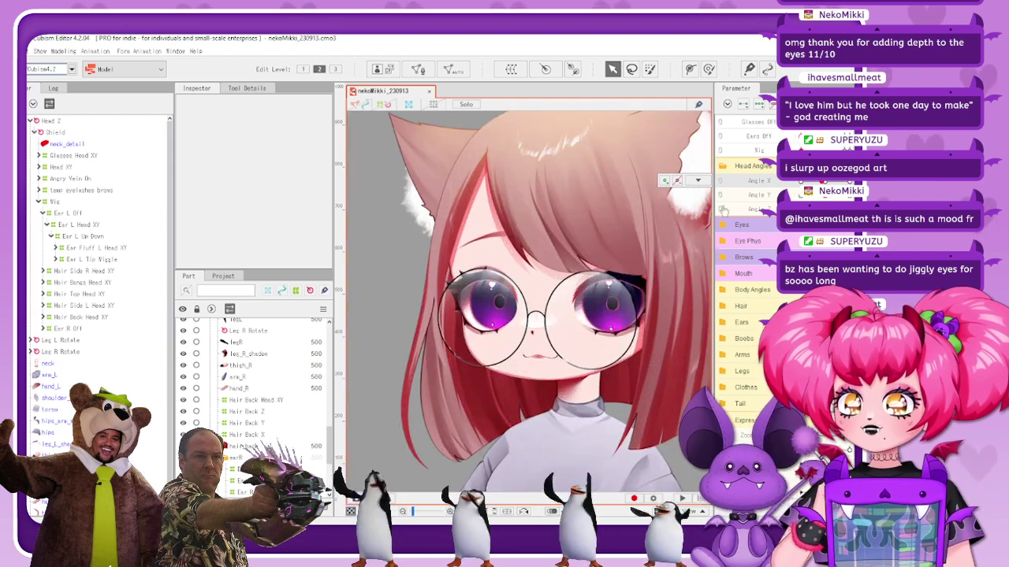
{"action": "left_click_drag", "start_coordinate": [832, 180], "coordinate": [804, 180]}
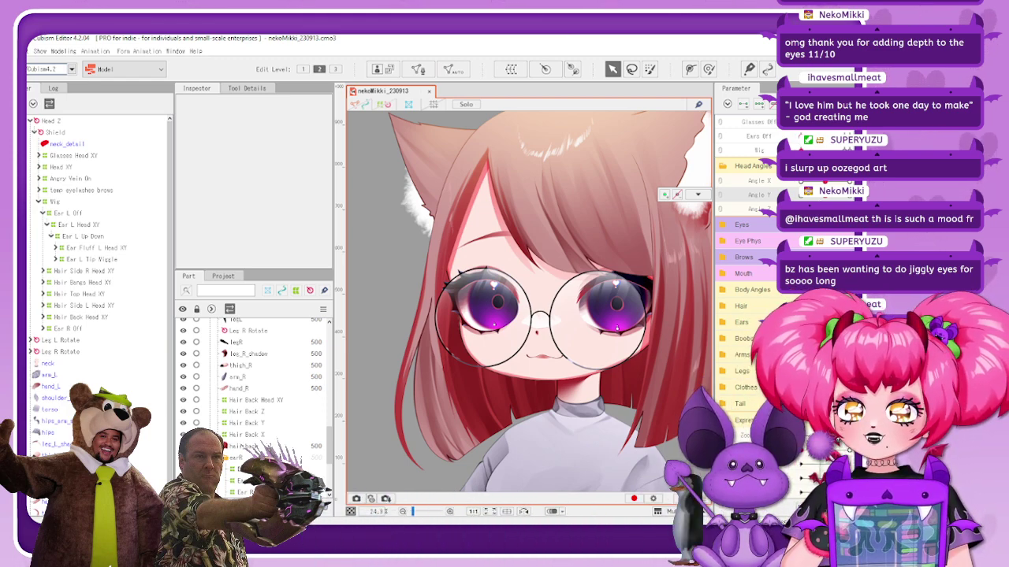
Check the Ears Off and Angle X parameters while viewing the head together with the upper body
{"action": "scroll", "coordinate": [483, 221], "scroll_direction": "down", "scroll_amount": 3}
{"action": "scroll", "coordinate": [535, 197], "scroll_direction": "up", "scroll_amount": 3}
{"action": "scroll", "coordinate": [534, 196], "scroll_direction": "down", "scroll_amount": 2}
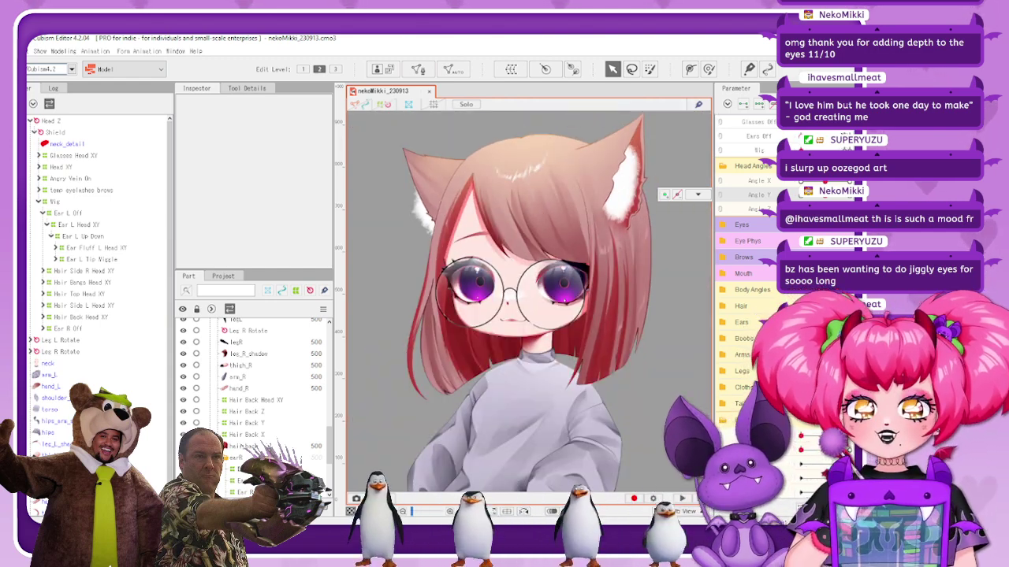
{"action": "mouse_move", "coordinate": [801, 136]}
{"action": "left_mouse_down"}
{"action": "mouse_move", "coordinate": [849, 136]}
{"action": "mouse_move", "coordinate": [801, 136]}
{"action": "left_mouse_up"}
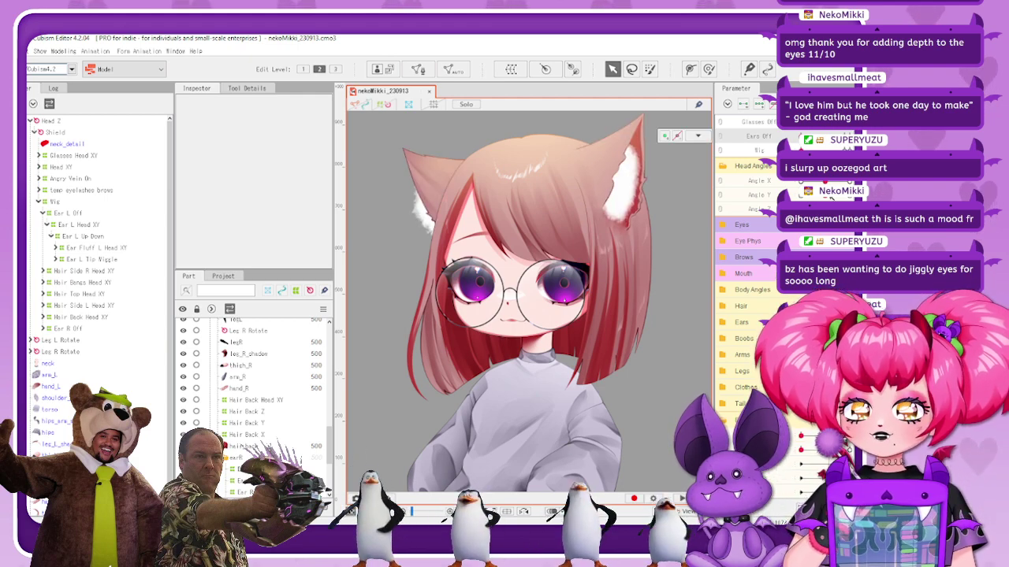
{"action": "mouse_move", "coordinate": [825, 181]}
{"action": "left_mouse_down"}
{"action": "mouse_move", "coordinate": [800, 181]}
{"action": "mouse_move", "coordinate": [825, 181]}
{"action": "left_mouse_up"}
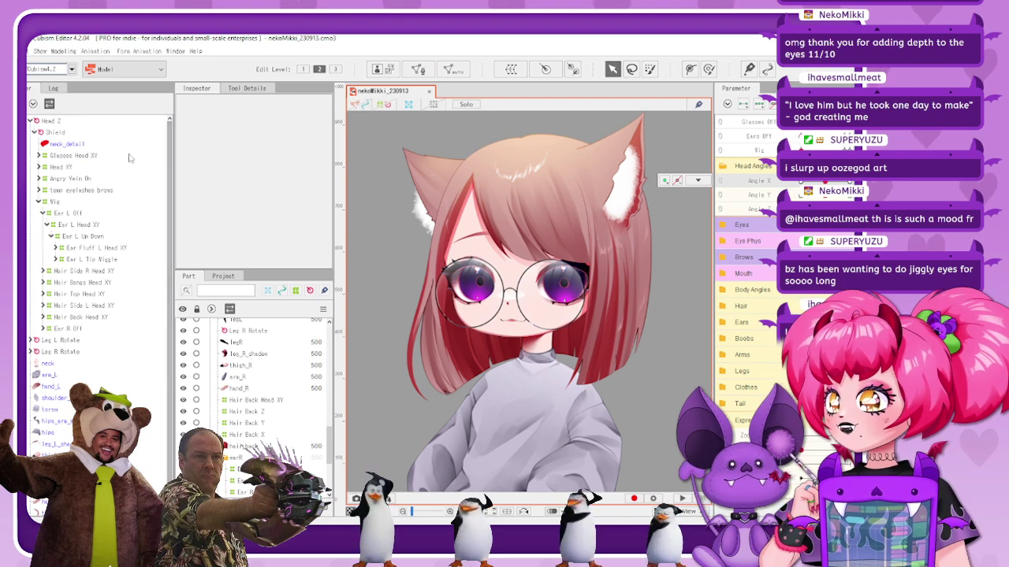
Expand the Eye Phys parameter group, look through its lid, lash, iris, pupil and highlight parameters, and collapse the group again
{"action": "left_click", "coordinate": [740, 224]}
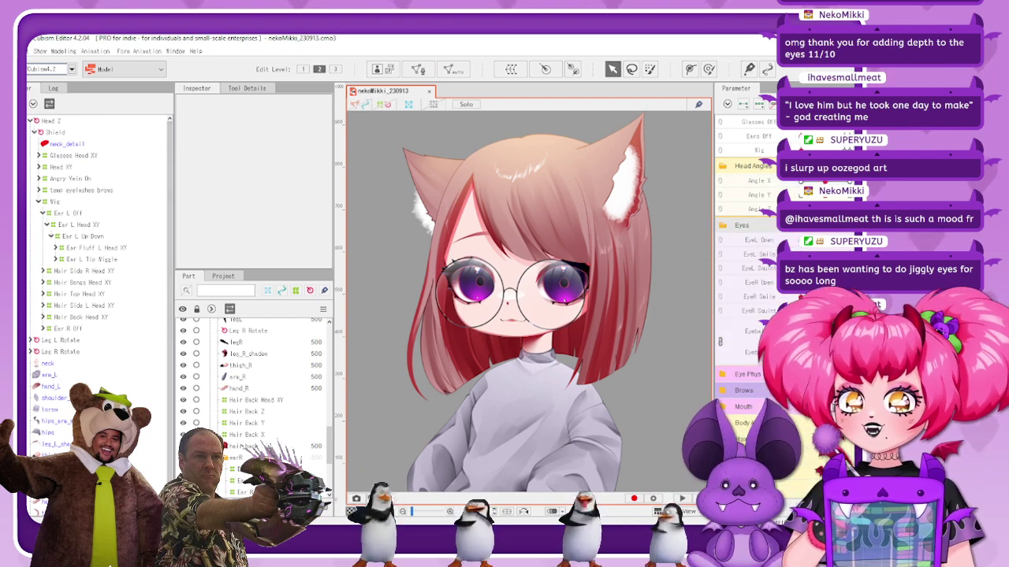
{"action": "left_click", "coordinate": [769, 224]}
{"action": "left_click", "coordinate": [790, 244]}
{"action": "scroll", "coordinate": [790, 245], "scroll_direction": "down", "scroll_amount": 3}
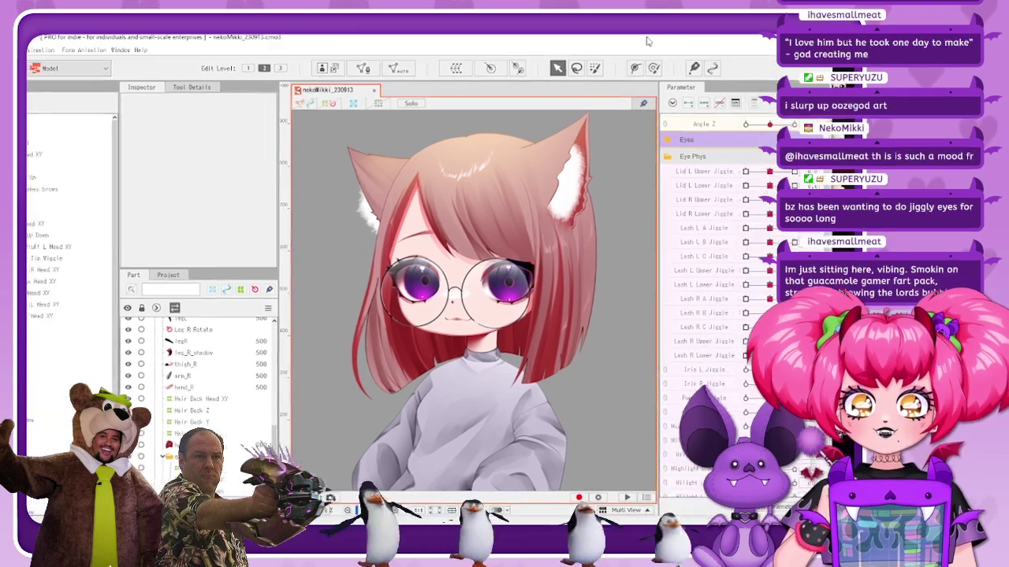
{"action": "left_click_drag", "start_coordinate": [662, 45], "coordinate": [605, 33]}
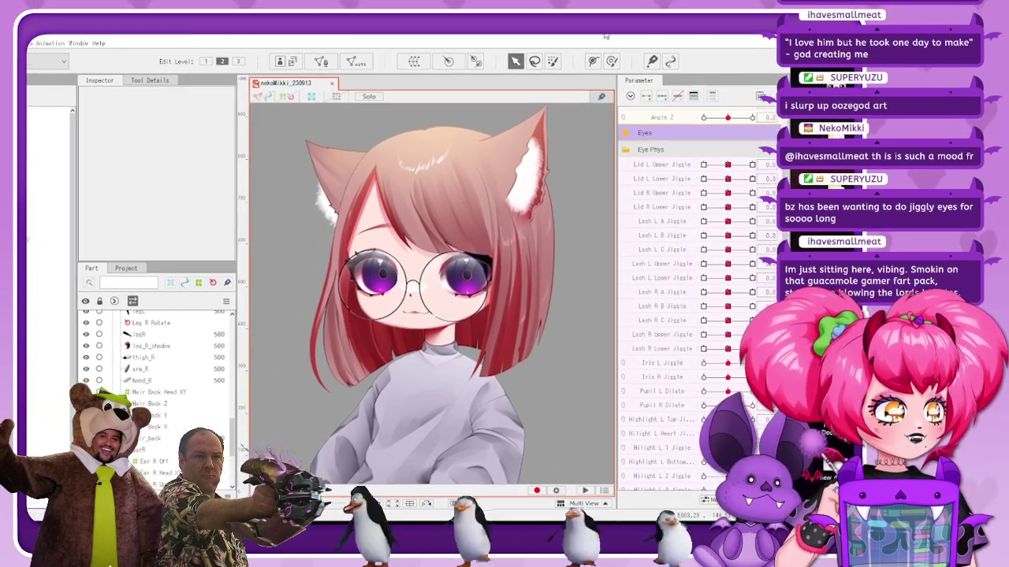
{"action": "scroll", "coordinate": [676, 179], "scroll_direction": "down", "scroll_amount": 1}
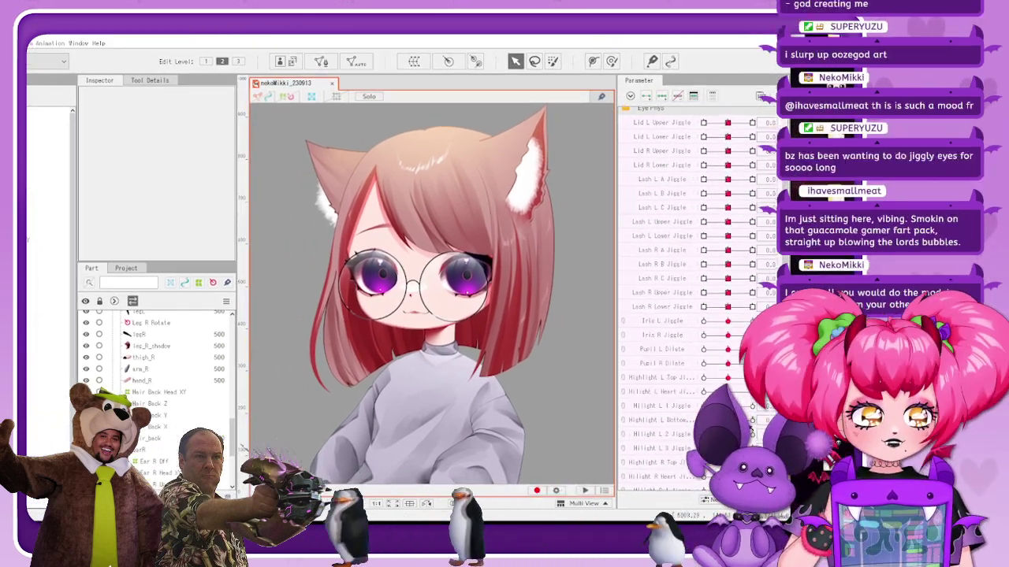
{"action": "scroll", "coordinate": [693, 300], "scroll_direction": "down", "scroll_amount": 3}
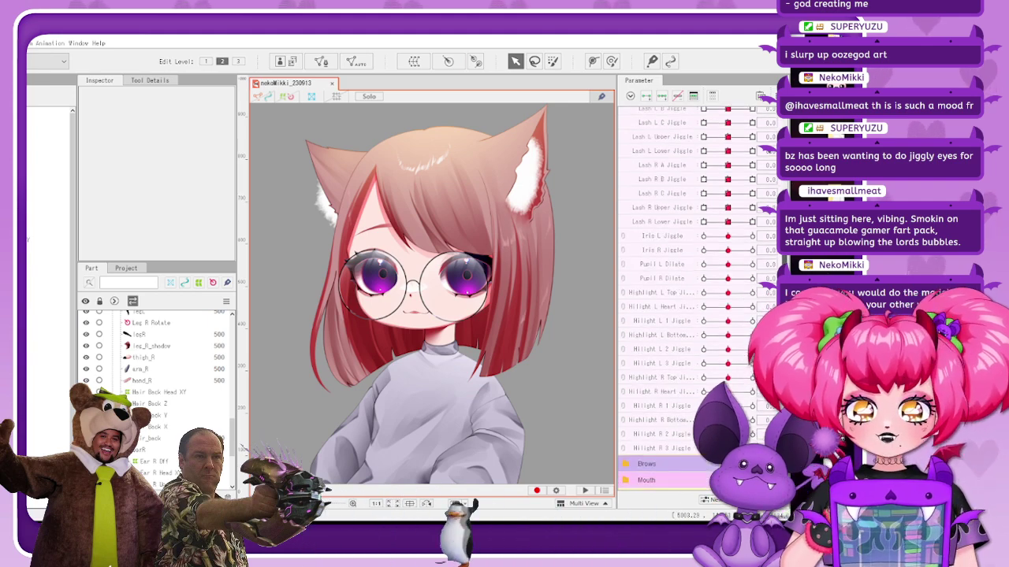
{"action": "scroll", "coordinate": [693, 299], "scroll_direction": "up", "scroll_amount": 1}
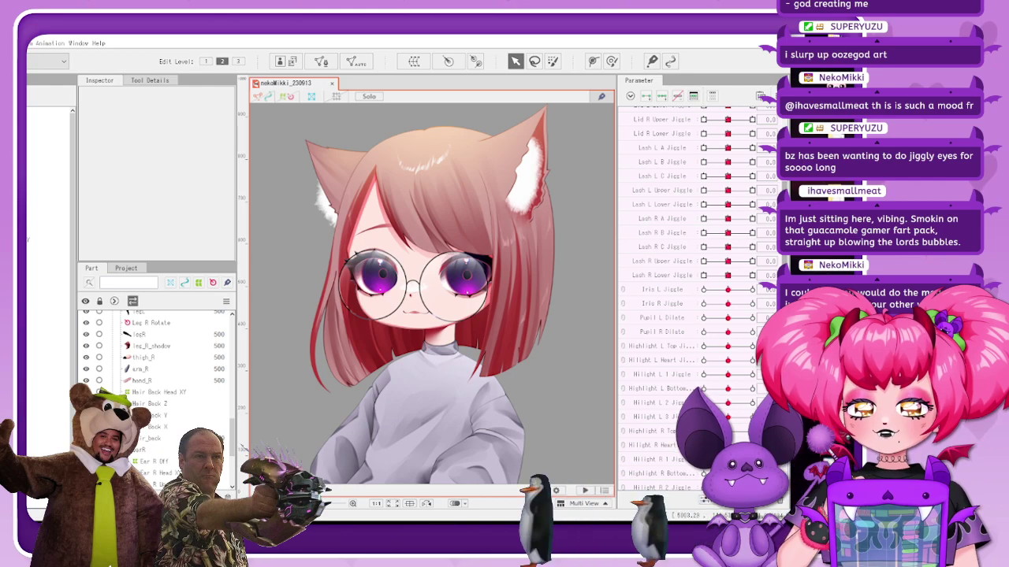
{"action": "left_click_drag", "start_coordinate": [603, 35], "coordinate": [679, 43]}
{"action": "scroll", "coordinate": [736, 240], "scroll_direction": "up", "scroll_amount": 5}
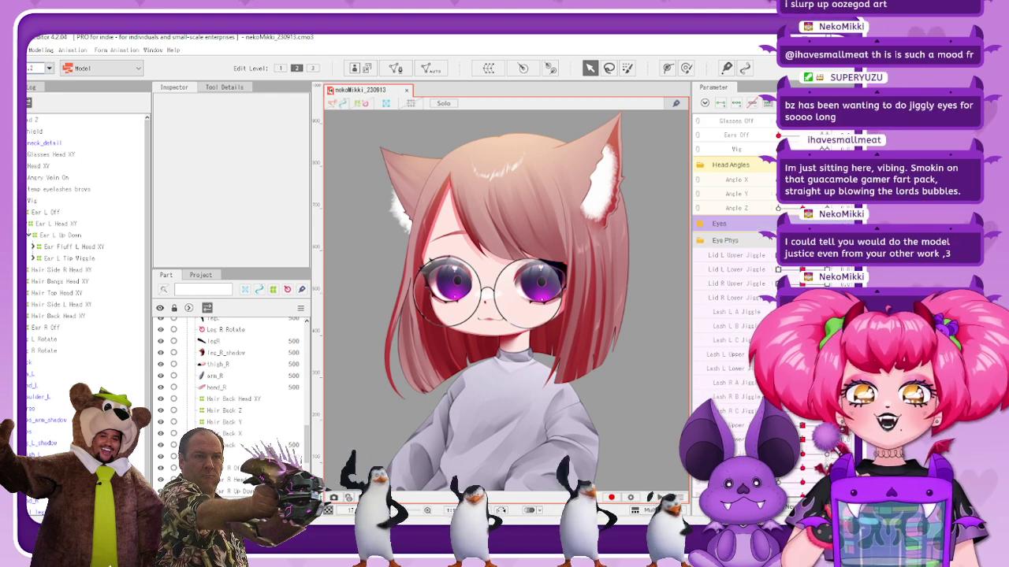
{"action": "left_click", "coordinate": [729, 240]}
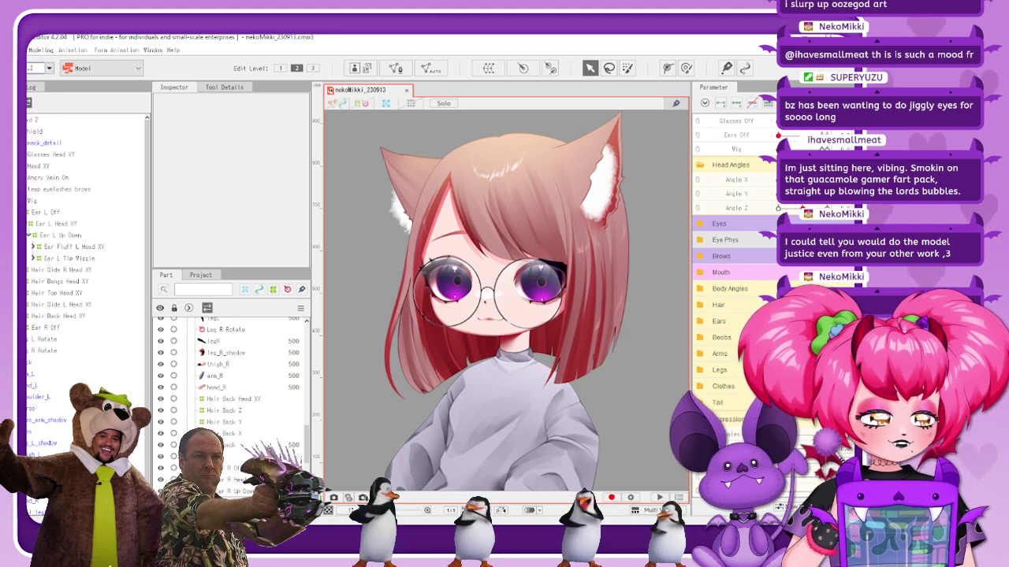
{"action": "left_click_drag", "start_coordinate": [698, 41], "coordinate": [700, 42]}
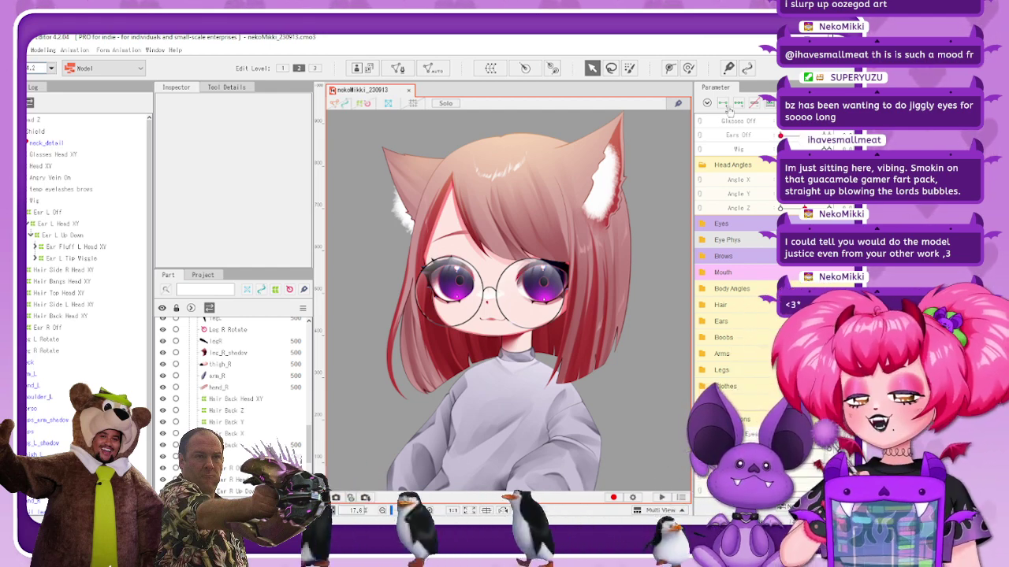
Recheck the head pose with Angle X and select the Ear R Off warp deformer under Wig
{"action": "mouse_move", "coordinate": [804, 180]}
{"action": "left_mouse_down"}
{"action": "mouse_move", "coordinate": [784, 180]}
{"action": "mouse_move", "coordinate": [814, 180]}
{"action": "mouse_move", "coordinate": [804, 180]}
{"action": "left_mouse_up"}
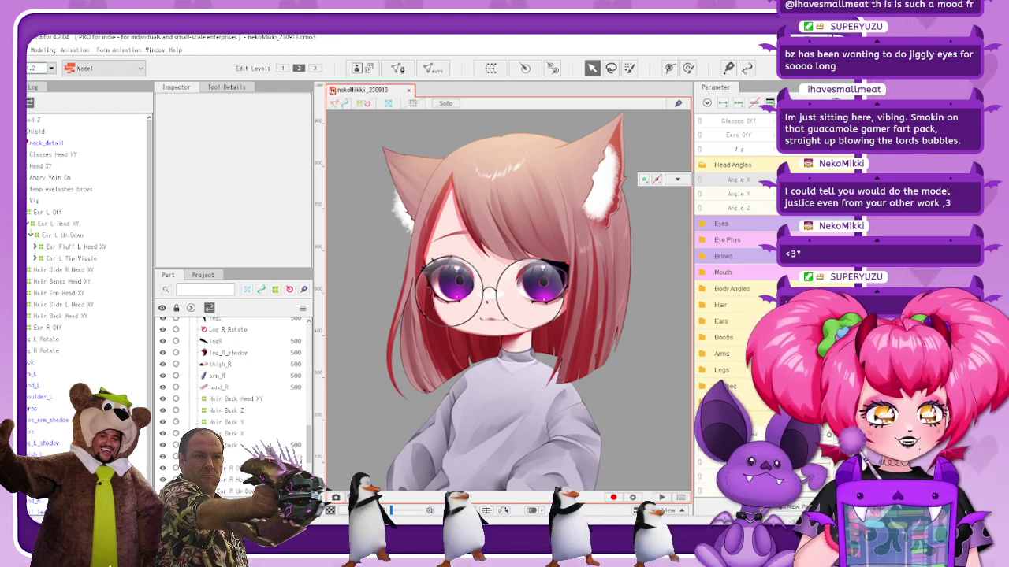
{"action": "mouse_move", "coordinate": [805, 180]}
{"action": "left_mouse_down"}
{"action": "mouse_move", "coordinate": [787, 180]}
{"action": "mouse_move", "coordinate": [812, 179]}
{"action": "left_mouse_up"}
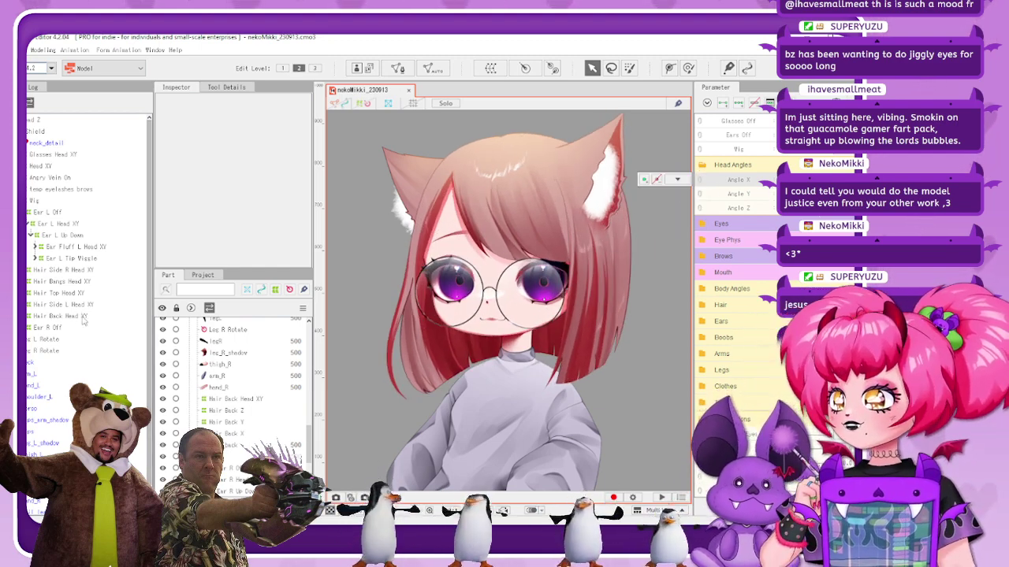
{"action": "left_click", "coordinate": [56, 326]}
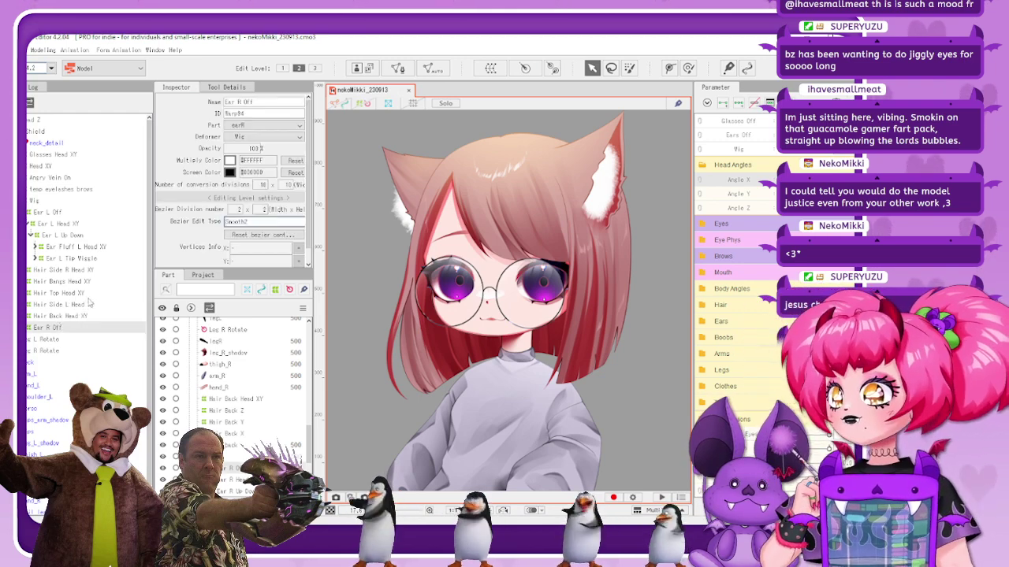
Narrow the Ear R Head XY warp deformer from its outer side with the head turned to the side in Angle X
{"action": "left_click", "coordinate": [23, 327]}
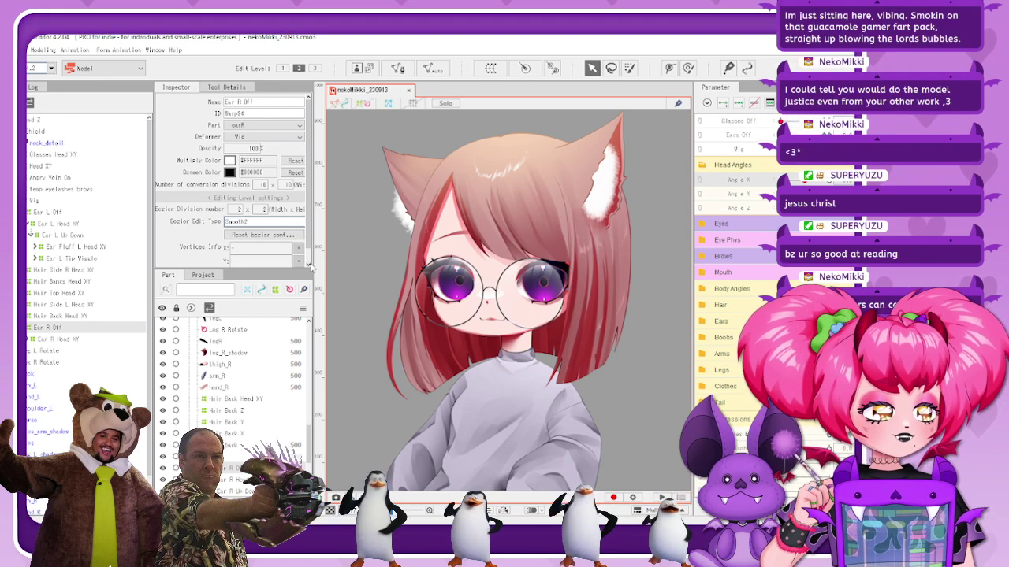
{"action": "left_click", "coordinate": [112, 342]}
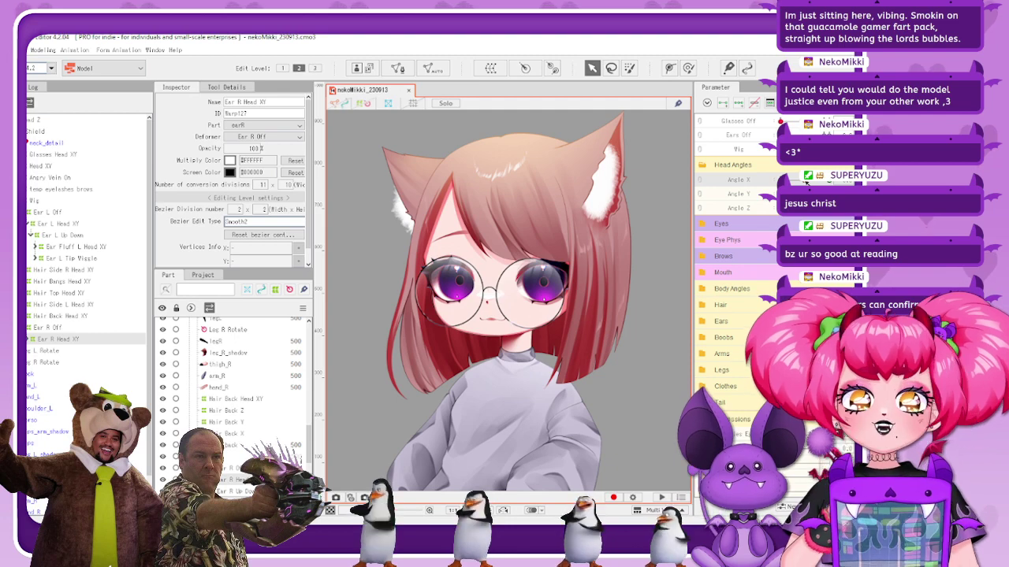
{"action": "left_click_drag", "start_coordinate": [805, 181], "coordinate": [774, 185]}
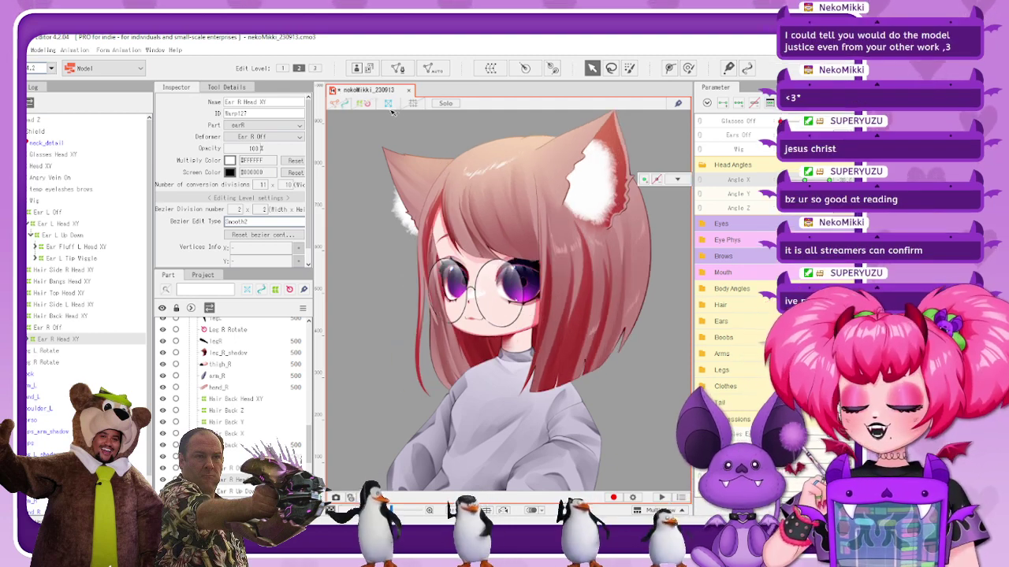
{"action": "left_click", "coordinate": [364, 104]}
{"action": "scroll", "coordinate": [433, 233], "scroll_direction": "down", "scroll_amount": 3}
{"action": "scroll", "coordinate": [410, 172], "scroll_direction": "up", "scroll_amount": 3}
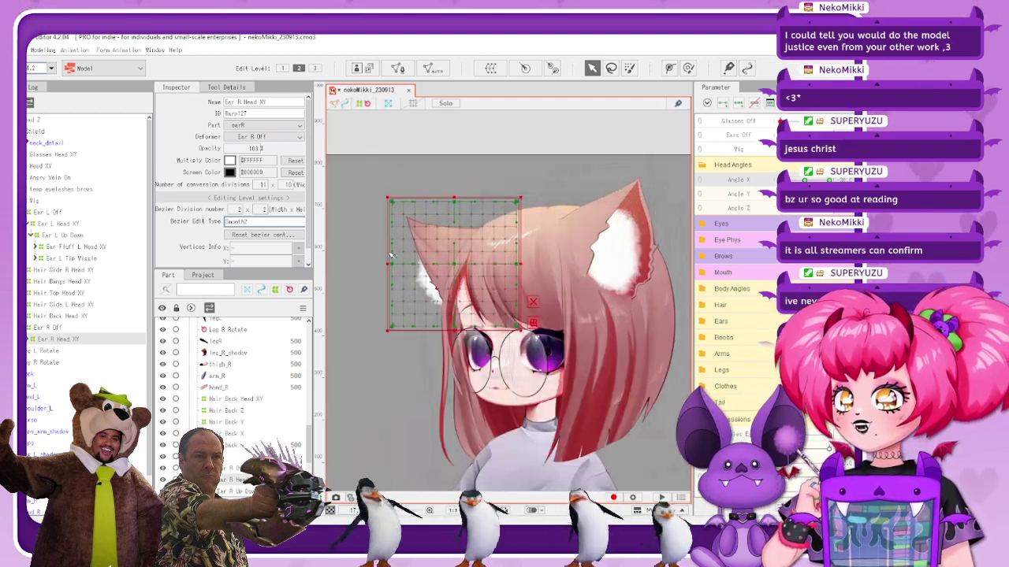
{"action": "left_click_drag", "start_coordinate": [389, 263], "coordinate": [432, 266]}
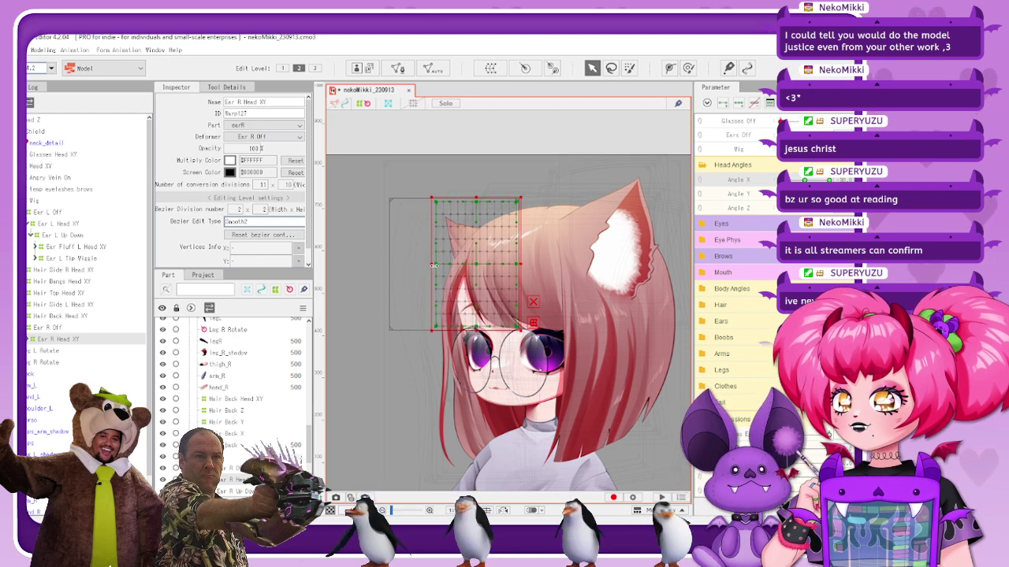
{"action": "scroll", "coordinate": [477, 236], "scroll_direction": "up", "scroll_amount": 1}
{"action": "scroll", "coordinate": [495, 236], "scroll_direction": "down", "scroll_amount": 1}
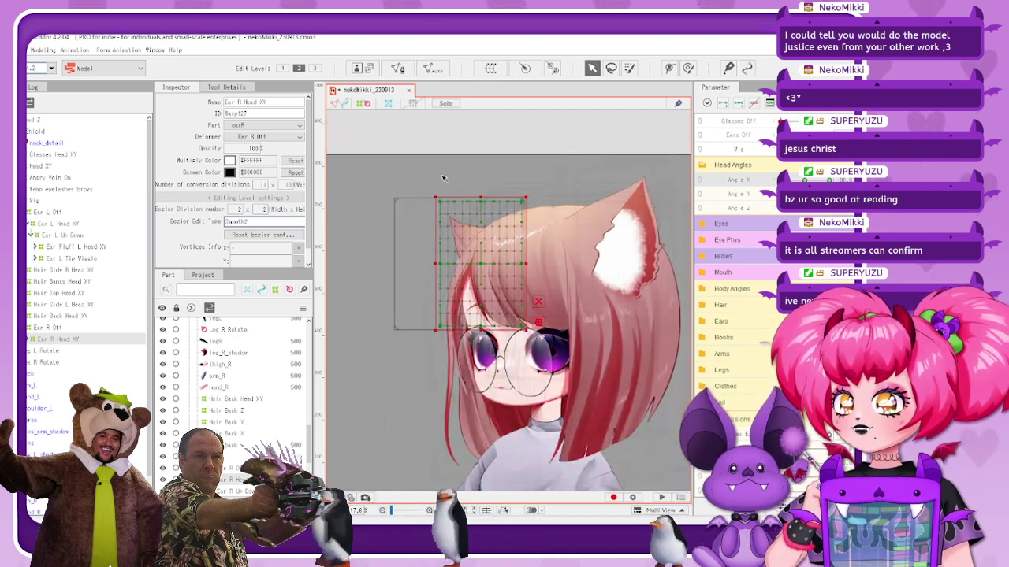
Hide the deformers and check the narrowed ear by moving the head through Angle X
{"action": "left_click", "coordinate": [366, 104]}
{"action": "left_click", "coordinate": [432, 156]}
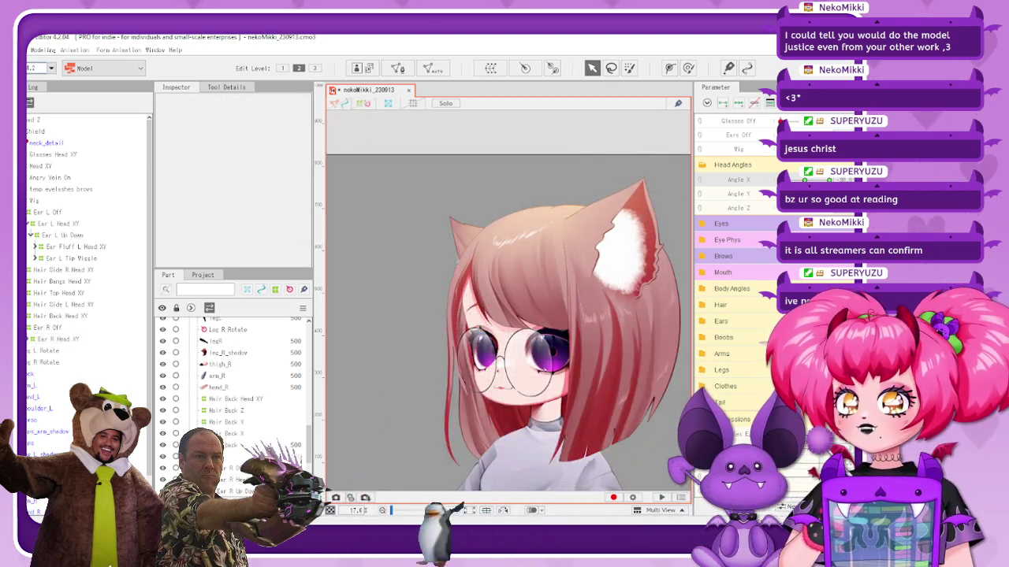
{"action": "left_click_drag", "start_coordinate": [781, 179], "coordinate": [806, 181]}
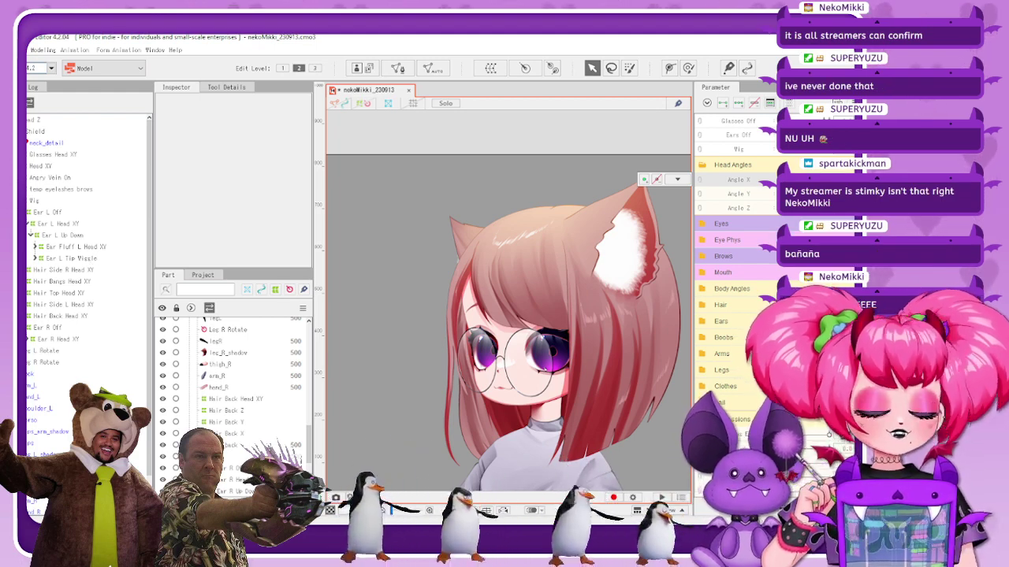
Bend Ear R Head XY by moving its centre and outer middle points outward and its upper points inward, then preview without deformers
{"action": "left_click", "coordinate": [75, 338]}
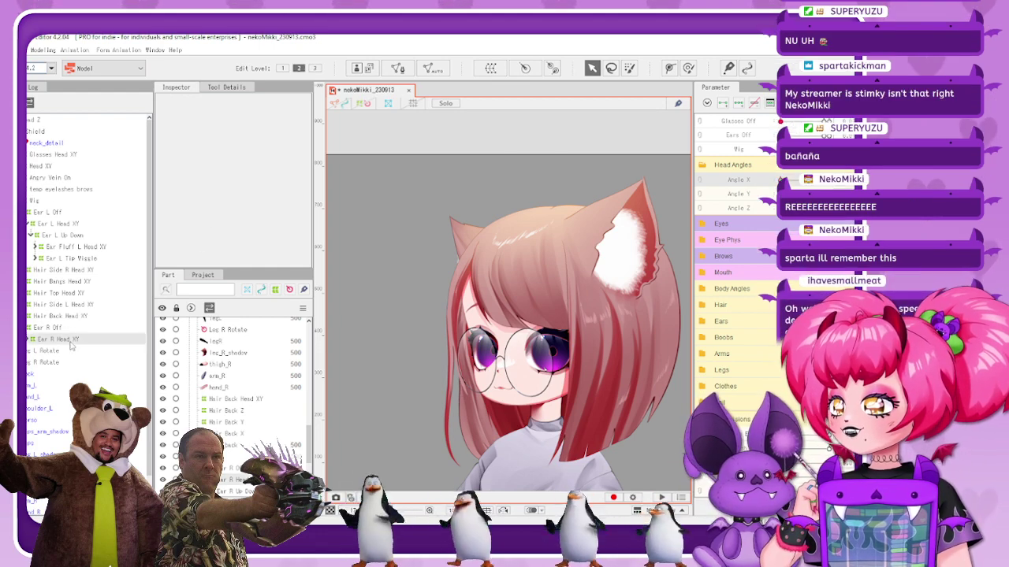
{"action": "scroll", "coordinate": [485, 229], "scroll_direction": "up", "scroll_amount": 3}
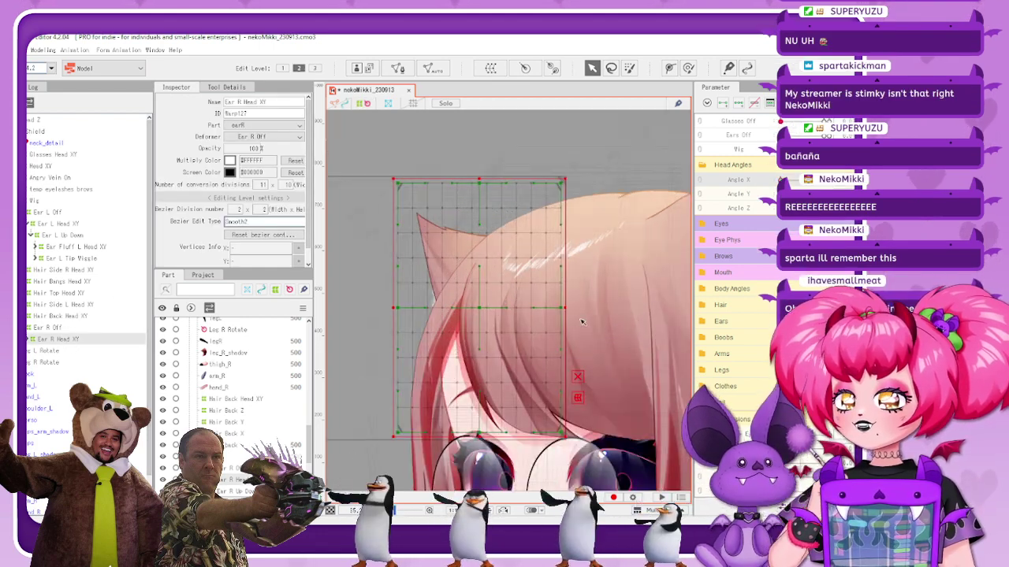
{"action": "left_click", "coordinate": [578, 378]}
{"action": "left_click_drag", "start_coordinate": [479, 308], "coordinate": [468, 308]}
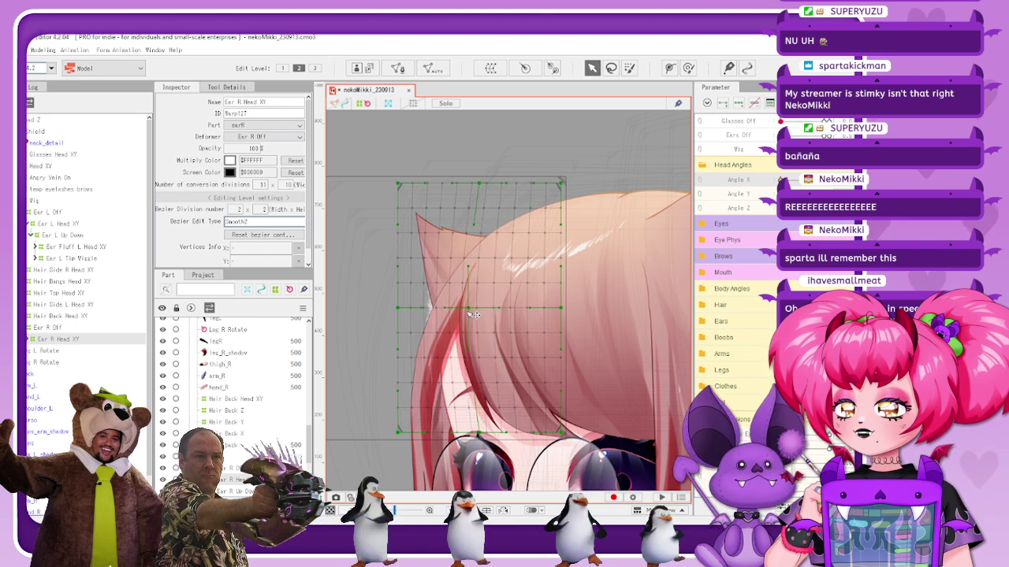
{"action": "left_click_drag", "start_coordinate": [406, 313], "coordinate": [401, 312]}
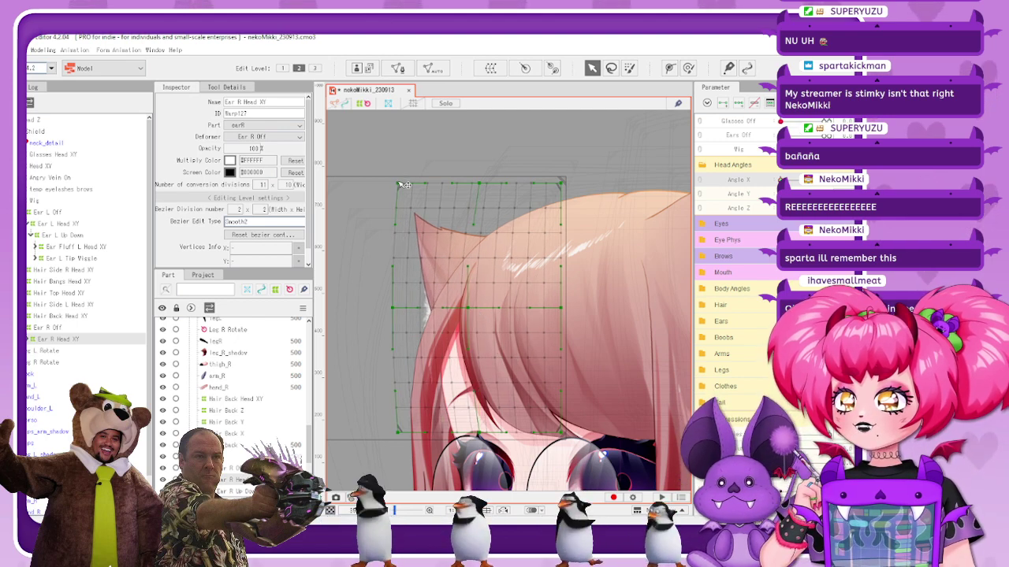
{"action": "left_click_drag", "start_coordinate": [400, 184], "coordinate": [405, 183]}
{"action": "left_click_drag", "start_coordinate": [480, 182], "coordinate": [487, 182]}
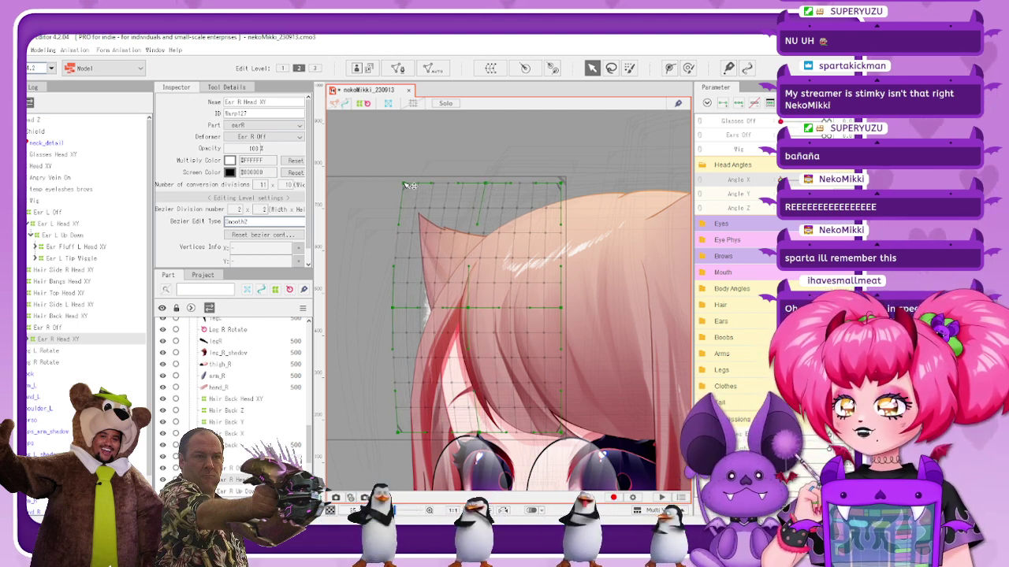
{"action": "left_click_drag", "start_coordinate": [404, 184], "coordinate": [410, 184]}
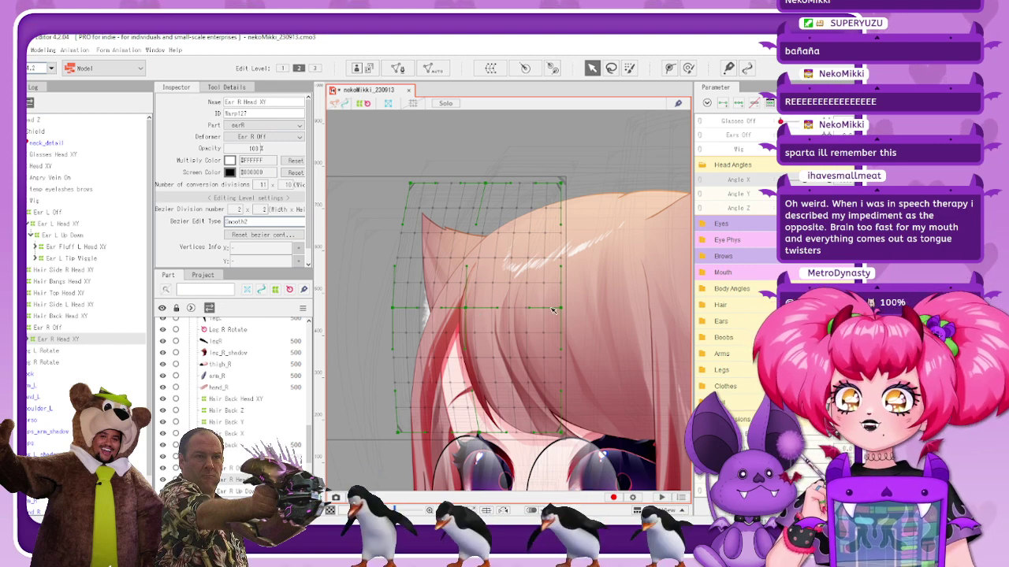
{"action": "left_click", "coordinate": [364, 103]}
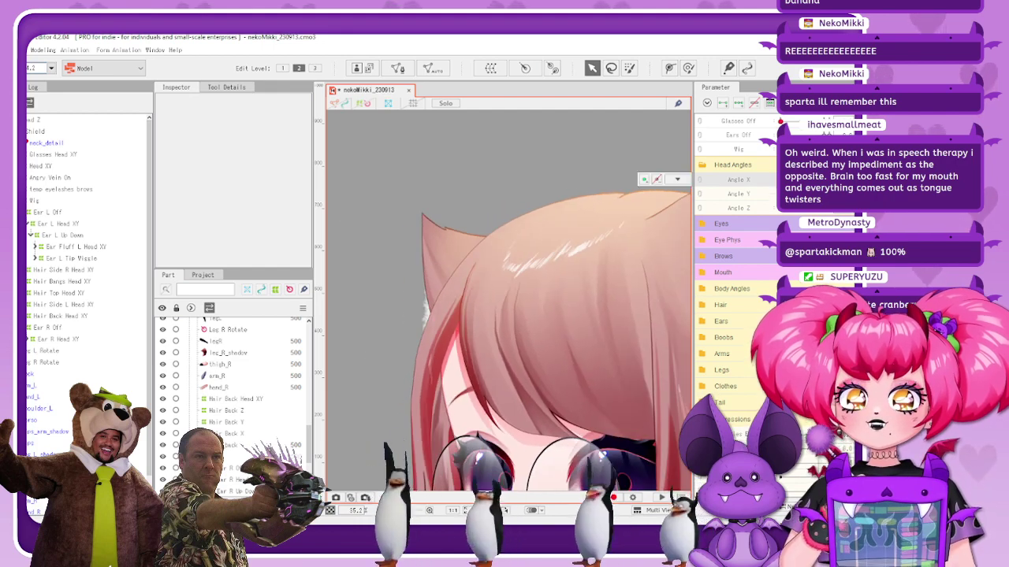
{"action": "scroll", "coordinate": [508, 315], "scroll_direction": "up", "scroll_amount": 2}
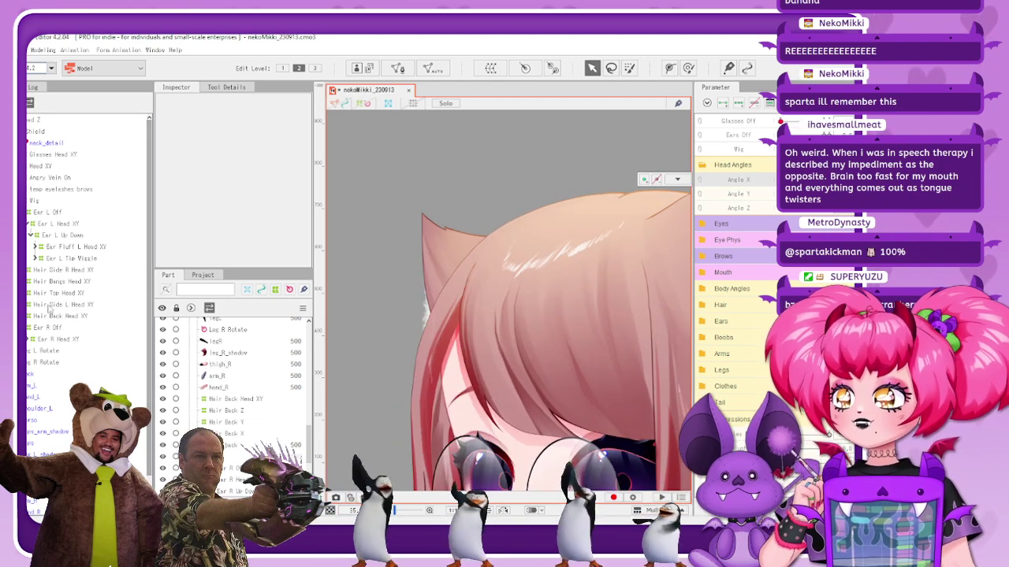
Shift the upper Bezier points of Ear R Head XY further inward, compare with Angle X, and nudge the centre point outward
{"action": "left_click", "coordinate": [67, 341]}
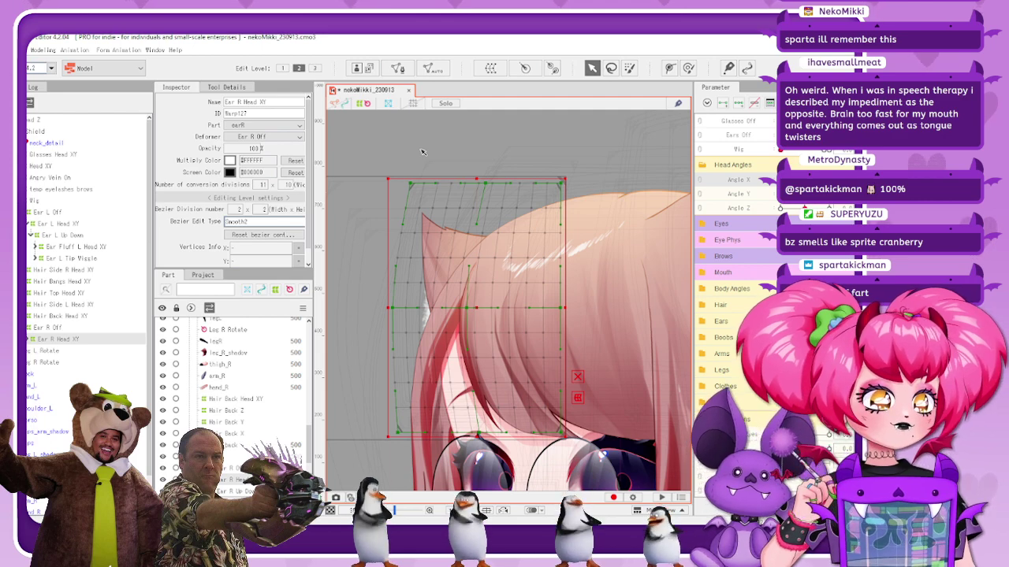
{"action": "left_click", "coordinate": [578, 379]}
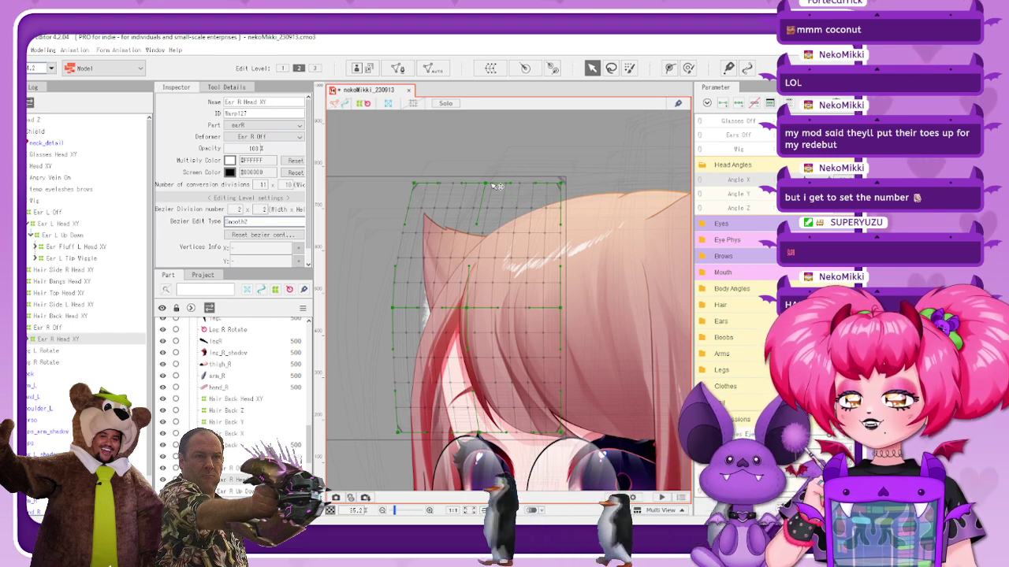
{"action": "left_click_drag", "start_coordinate": [487, 184], "coordinate": [491, 183]}
{"action": "left_click_drag", "start_coordinate": [417, 184], "coordinate": [420, 185]}
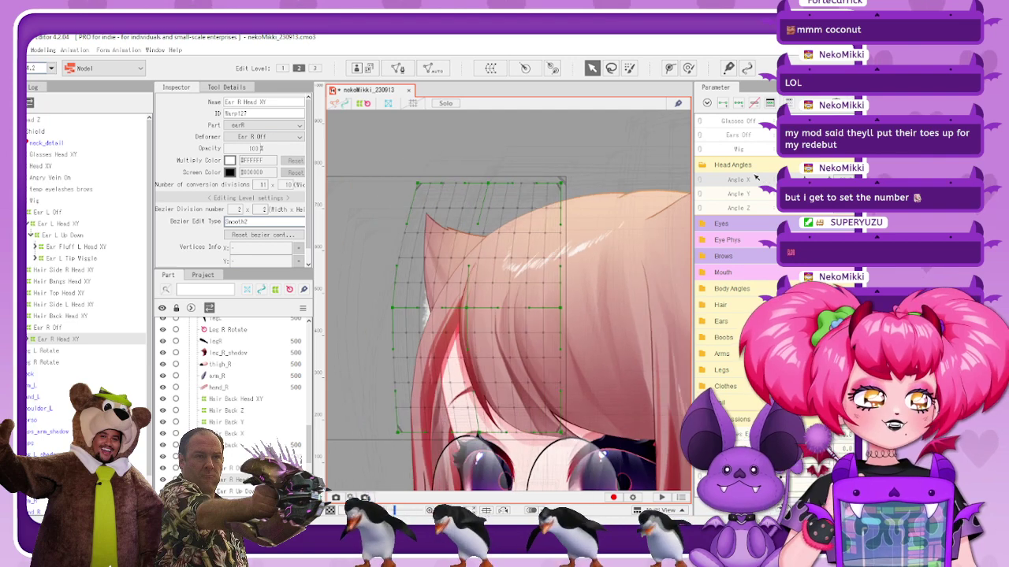
{"action": "left_click", "coordinate": [806, 180]}
{"action": "left_click_drag", "start_coordinate": [806, 180], "coordinate": [771, 180]}
{"action": "left_click_drag", "start_coordinate": [472, 310], "coordinate": [470, 312]}
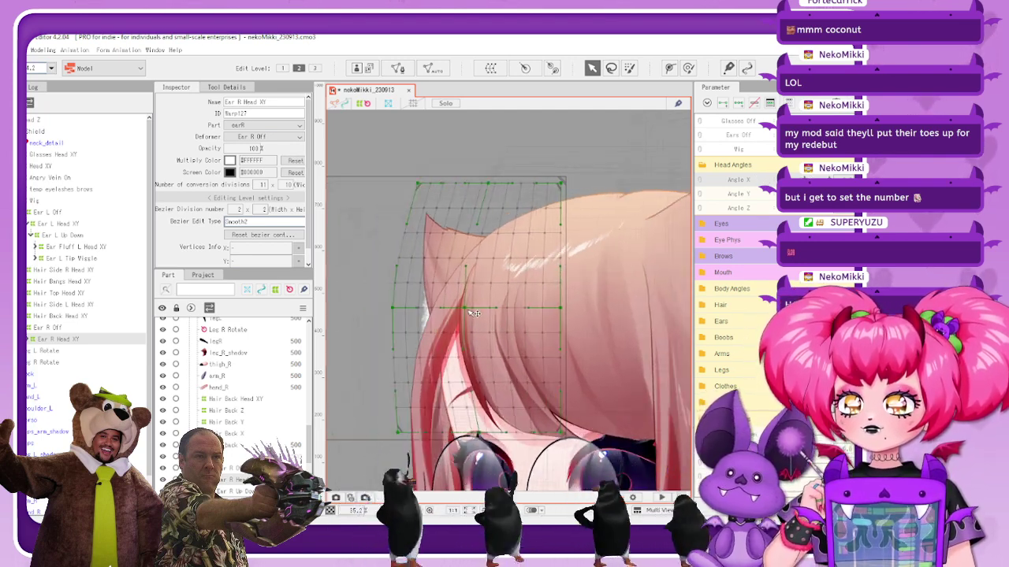
Move the whole Ear R Head XY deformer slightly inward and pull its lower outer corner, outer middle and centre points back outward
{"action": "left_click", "coordinate": [61, 339]}
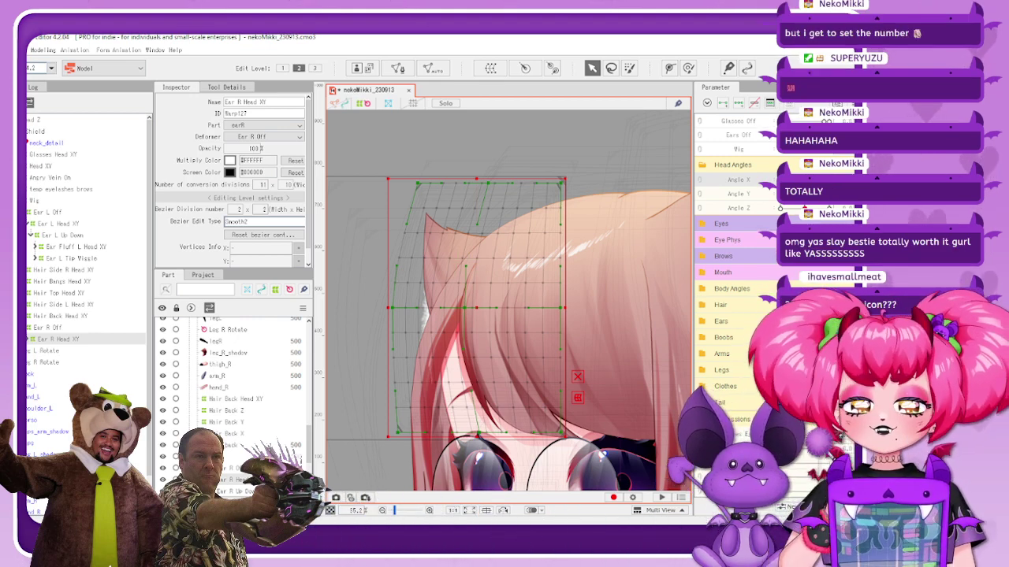
{"action": "mouse_move", "coordinate": [780, 179]}
{"action": "left_mouse_down"}
{"action": "mouse_move", "coordinate": [804, 180]}
{"action": "mouse_move", "coordinate": [780, 180]}
{"action": "left_mouse_up"}
{"action": "left_click_drag", "start_coordinate": [804, 179], "coordinate": [780, 180]}
{"action": "left_click_drag", "start_coordinate": [477, 306], "coordinate": [483, 307]}
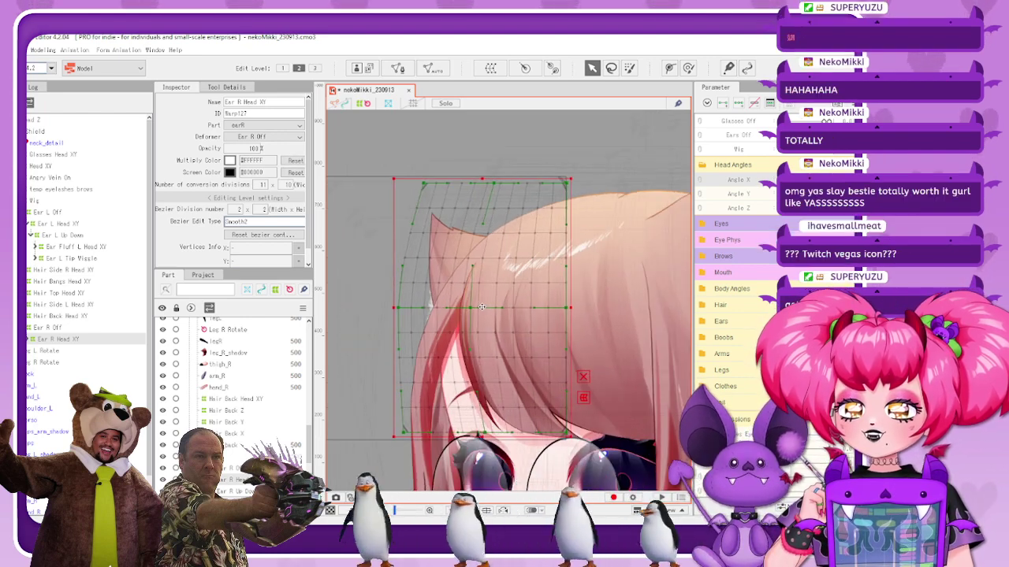
{"action": "left_click_drag", "start_coordinate": [405, 433], "coordinate": [397, 434]}
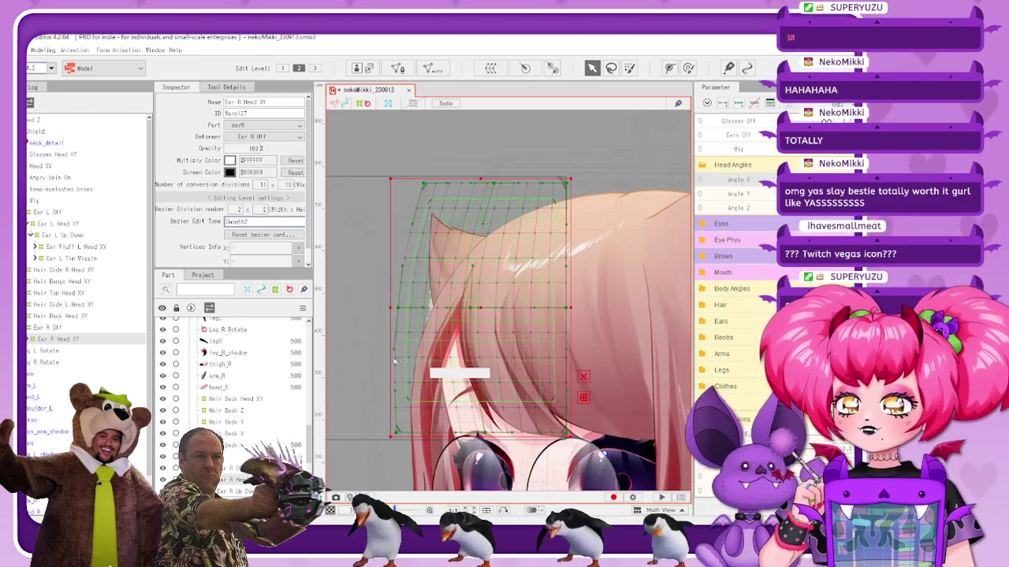
{"action": "left_click_drag", "start_coordinate": [398, 308], "coordinate": [396, 308]}
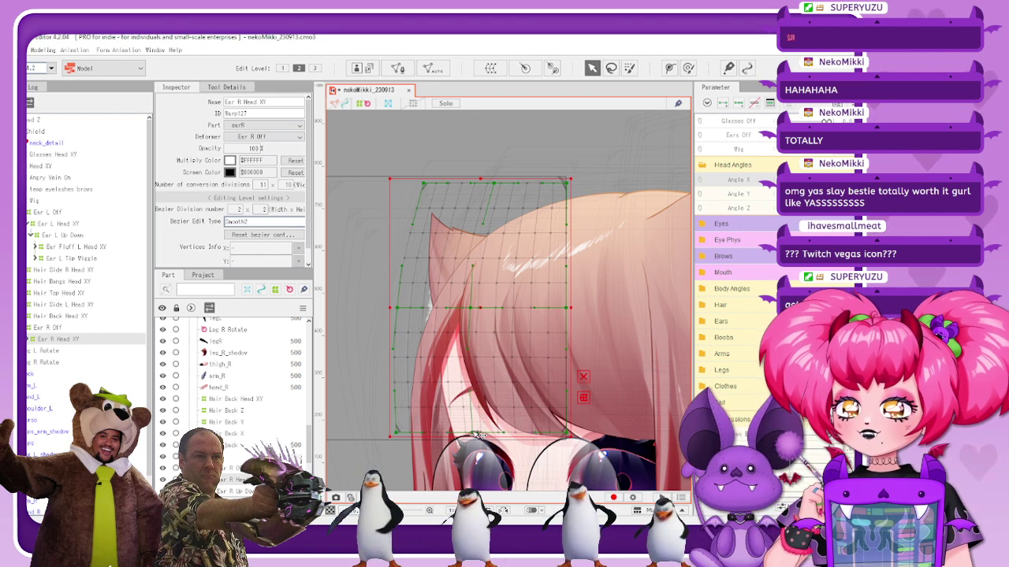
{"action": "left_click", "coordinate": [582, 377]}
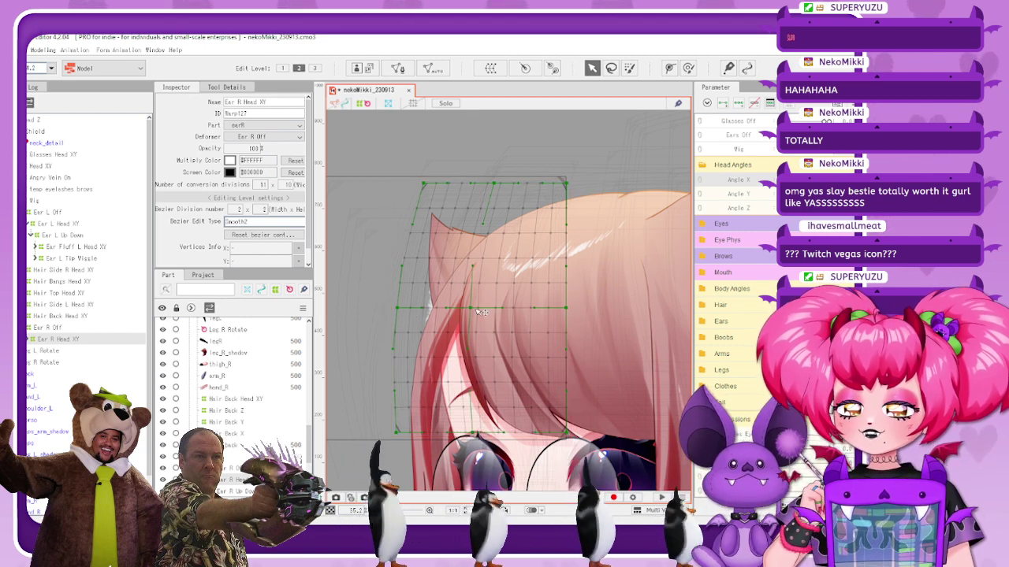
{"action": "left_click_drag", "start_coordinate": [471, 308], "coordinate": [470, 308]}
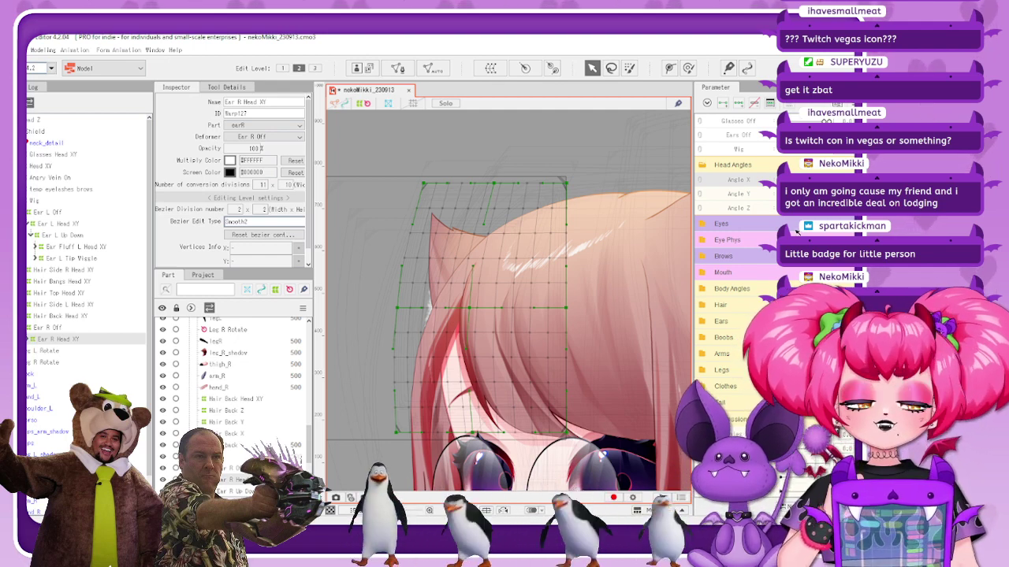
Recheck Angle X, then push the centre point of Ear R Head XY outward and lean its upper points further inward
{"action": "mouse_move", "coordinate": [805, 180]}
{"action": "left_mouse_down"}
{"action": "mouse_move", "coordinate": [830, 180]}
{"action": "mouse_move", "coordinate": [803, 180]}
{"action": "left_mouse_up"}
{"action": "left_click_drag", "start_coordinate": [470, 307], "coordinate": [461, 307]}
{"action": "left_click_drag", "start_coordinate": [423, 182], "coordinate": [430, 184]}
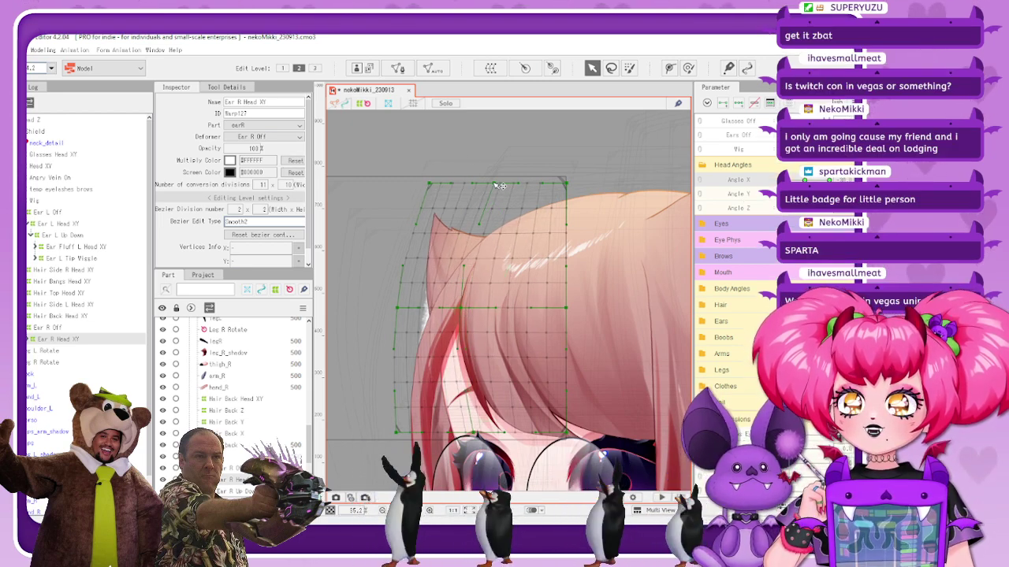
{"action": "left_click_drag", "start_coordinate": [494, 183], "coordinate": [498, 183]}
{"action": "left_click_drag", "start_coordinate": [430, 184], "coordinate": [438, 187]}
{"action": "key", "text": "ctrl+z"}
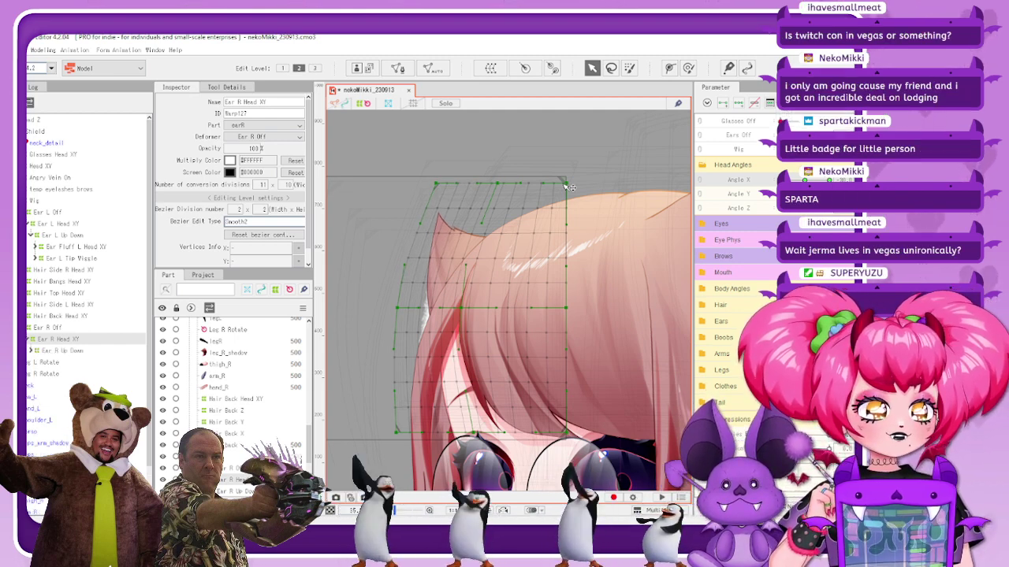
Deselect the deformer and check the reshaped ear against the whole head with Angle X
{"action": "left_click", "coordinate": [533, 164]}
{"action": "scroll", "coordinate": [543, 237], "scroll_direction": "down", "scroll_amount": 6}
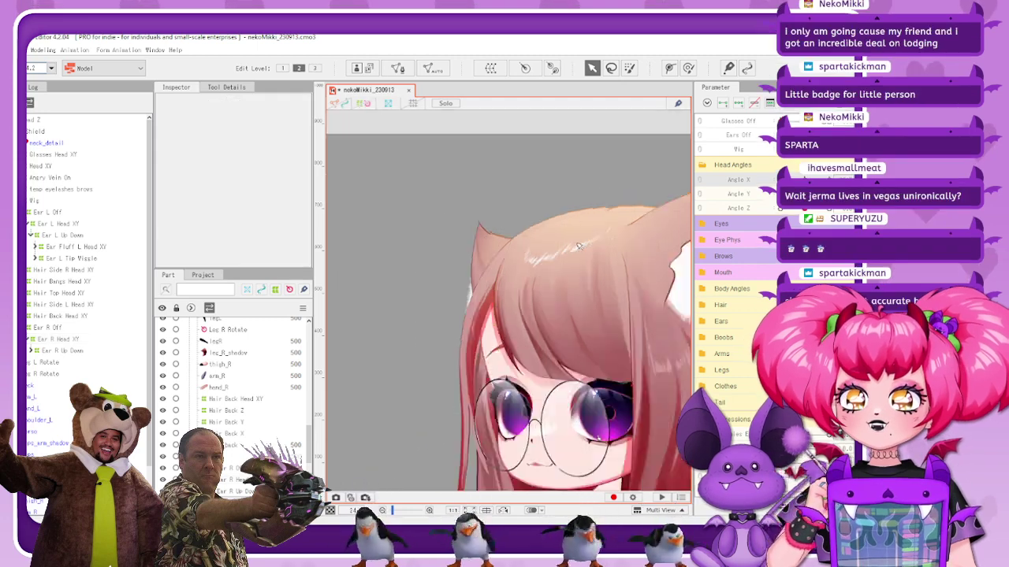
{"action": "scroll", "coordinate": [542, 237], "scroll_direction": "up", "scroll_amount": 2}
{"action": "scroll", "coordinate": [543, 237], "scroll_direction": "up", "scroll_amount": 3}
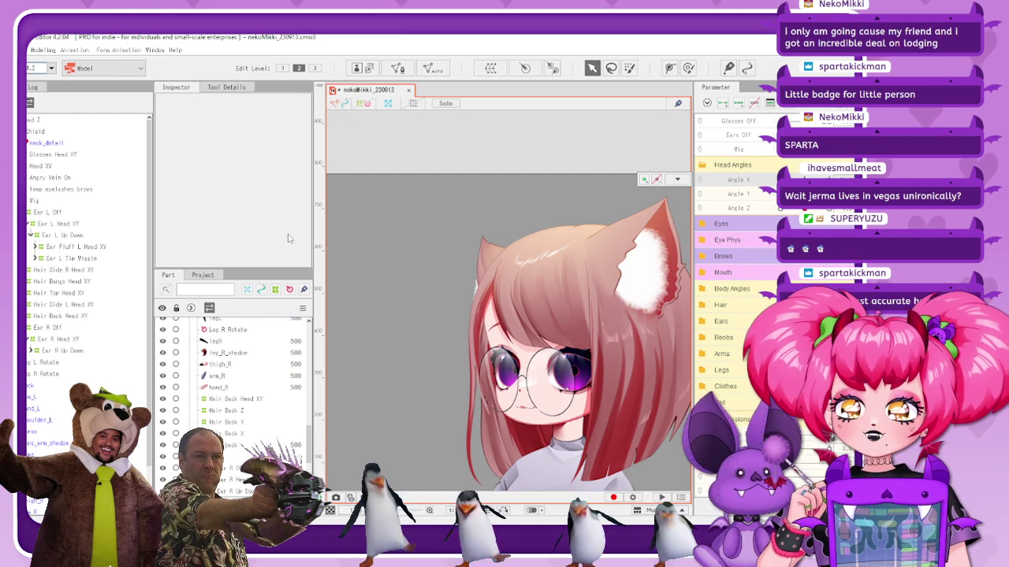
Reselect Ear R Head XY among the hair and ear deformers and fine-tune its width from the inner and outer sides
{"action": "left_click", "coordinate": [79, 270]}
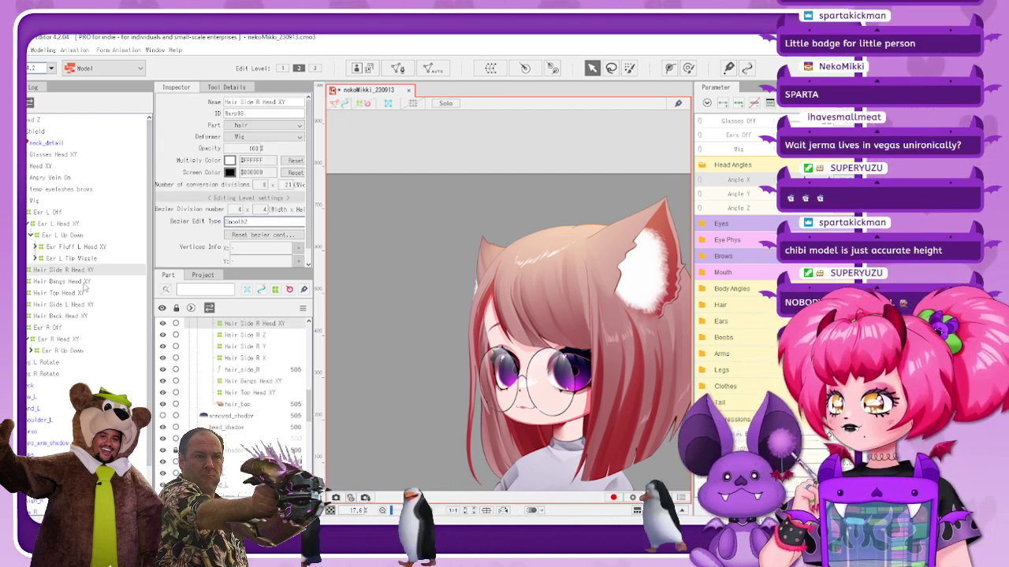
{"action": "left_click", "coordinate": [93, 306]}
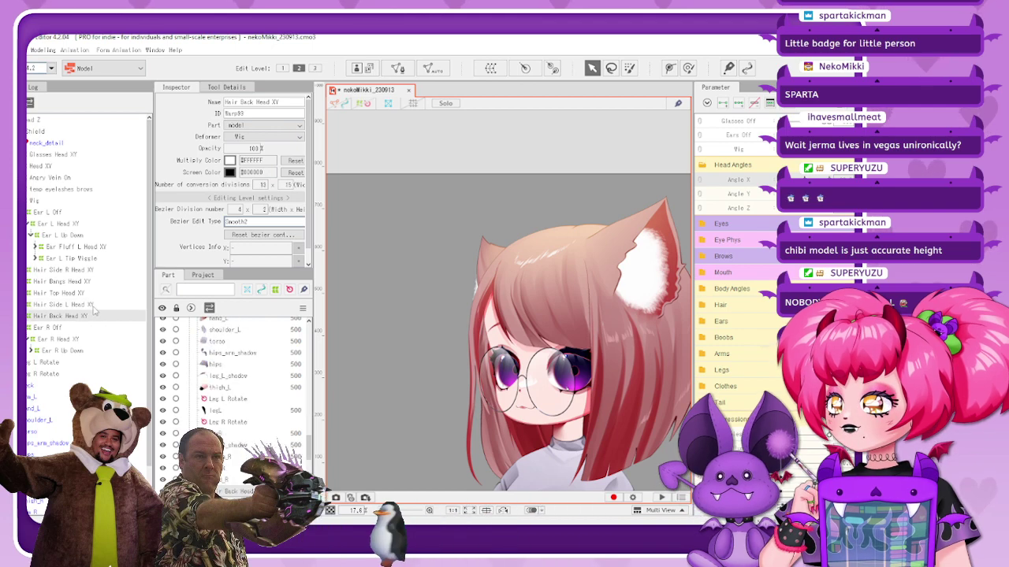
{"action": "left_click", "coordinate": [76, 339]}
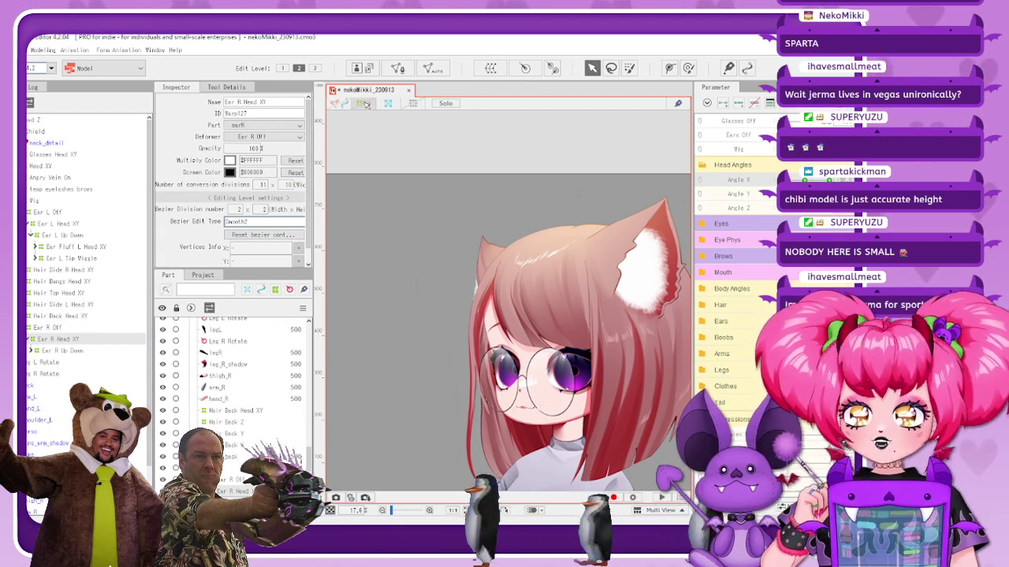
{"action": "left_click", "coordinate": [364, 104]}
{"action": "scroll", "coordinate": [557, 254], "scroll_direction": "up", "scroll_amount": 2}
{"action": "left_click_drag", "start_coordinate": [549, 297], "coordinate": [560, 296]}
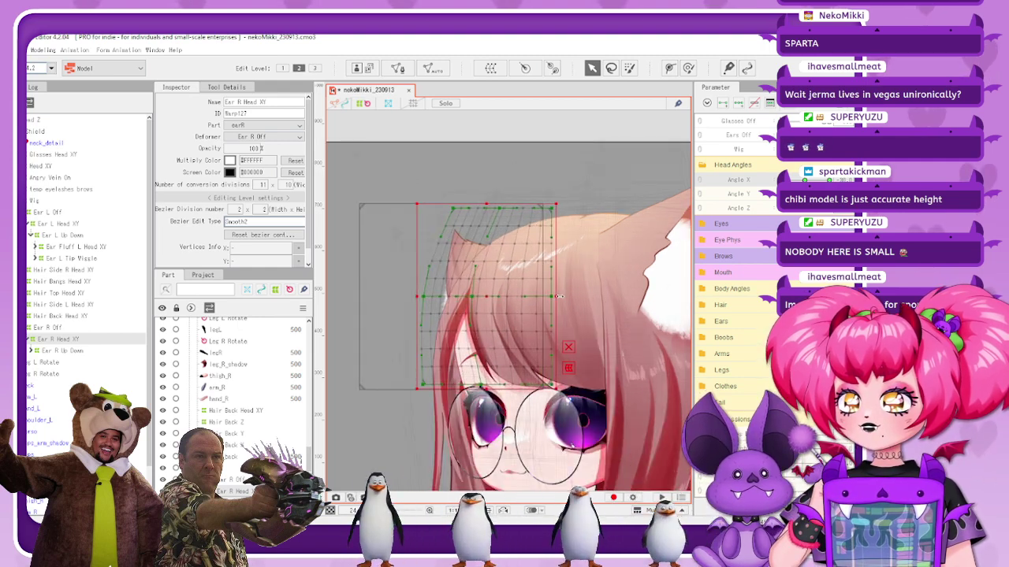
{"action": "left_click_drag", "start_coordinate": [424, 297], "coordinate": [420, 298]}
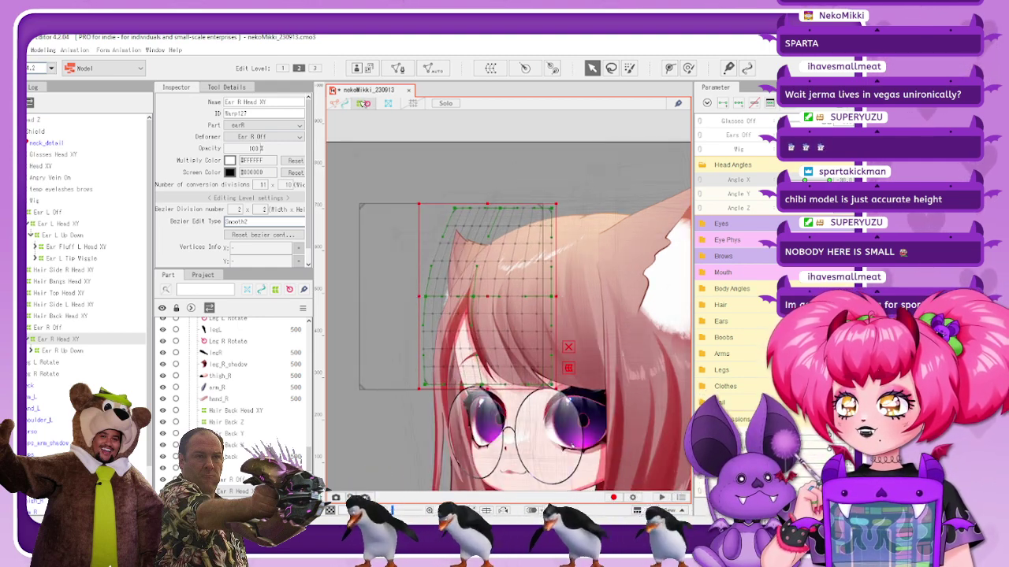
Hide the deformers and check how the ear follows Angle X between the fully turned and front-facing poses
{"action": "left_click", "coordinate": [365, 104]}
{"action": "scroll", "coordinate": [443, 183], "scroll_direction": "up", "scroll_amount": 2}
{"action": "mouse_move", "coordinate": [780, 181]}
{"action": "left_mouse_down"}
{"action": "mouse_move", "coordinate": [813, 181]}
{"action": "mouse_move", "coordinate": [779, 181]}
{"action": "left_mouse_up"}
{"action": "left_click_drag", "start_coordinate": [779, 181], "coordinate": [798, 180]}
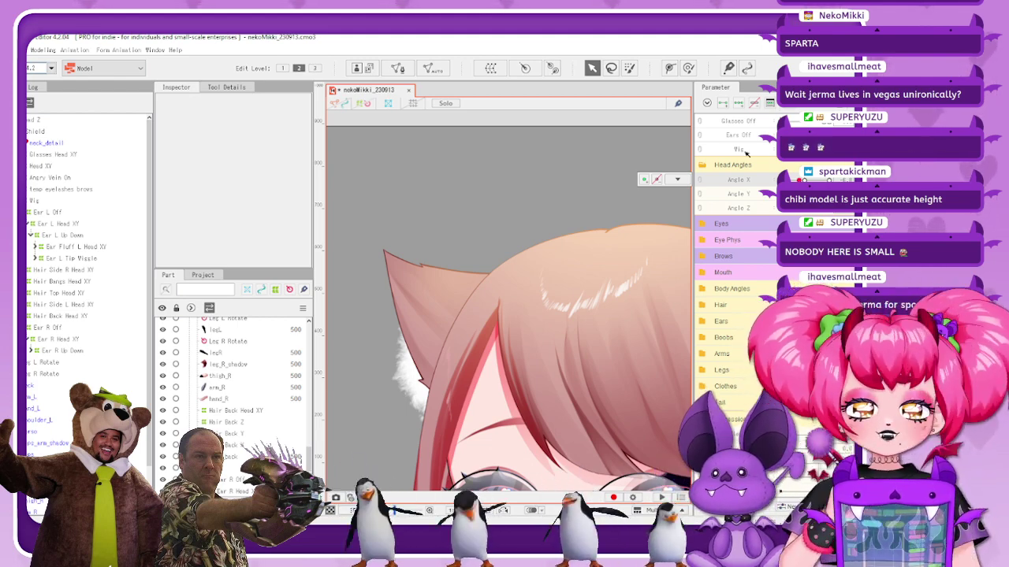
{"action": "left_click_drag", "start_coordinate": [798, 180], "coordinate": [779, 180]}
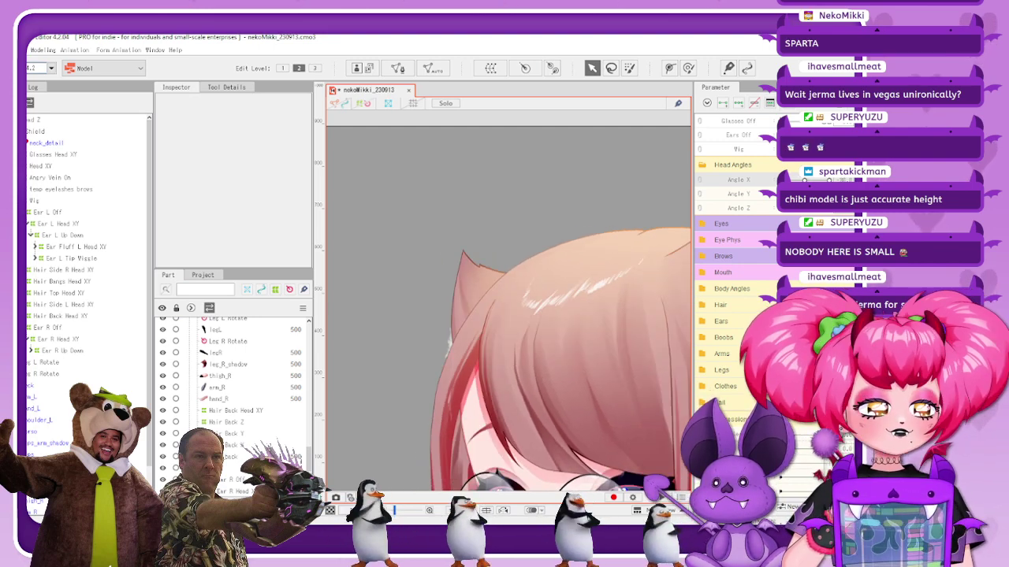
{"action": "left_click", "coordinate": [805, 181]}
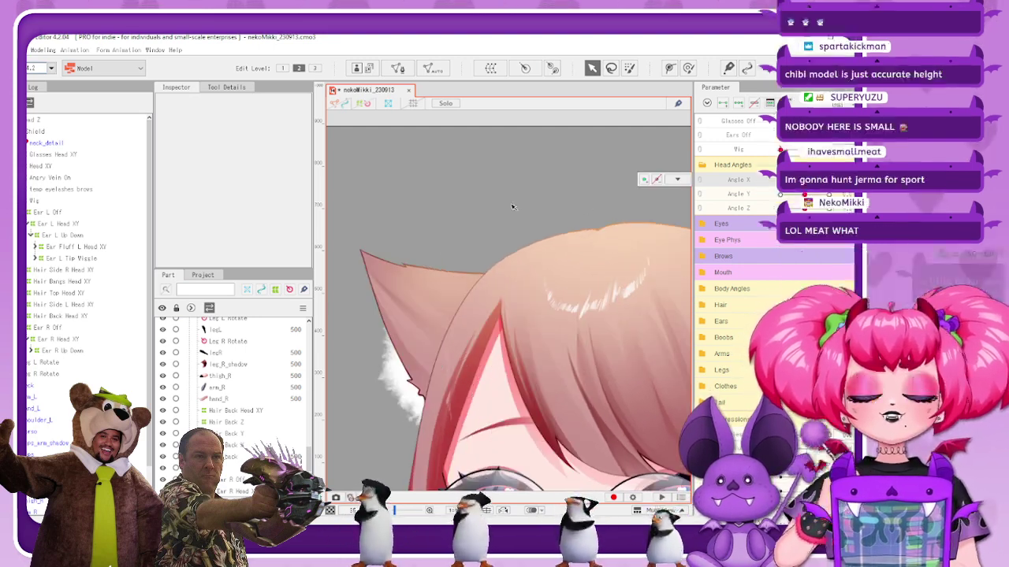
Select Ear R Head XY and, at the lowest Angle X, pull its upper inner corner slightly further toward the head's centre
{"action": "left_click", "coordinate": [79, 339]}
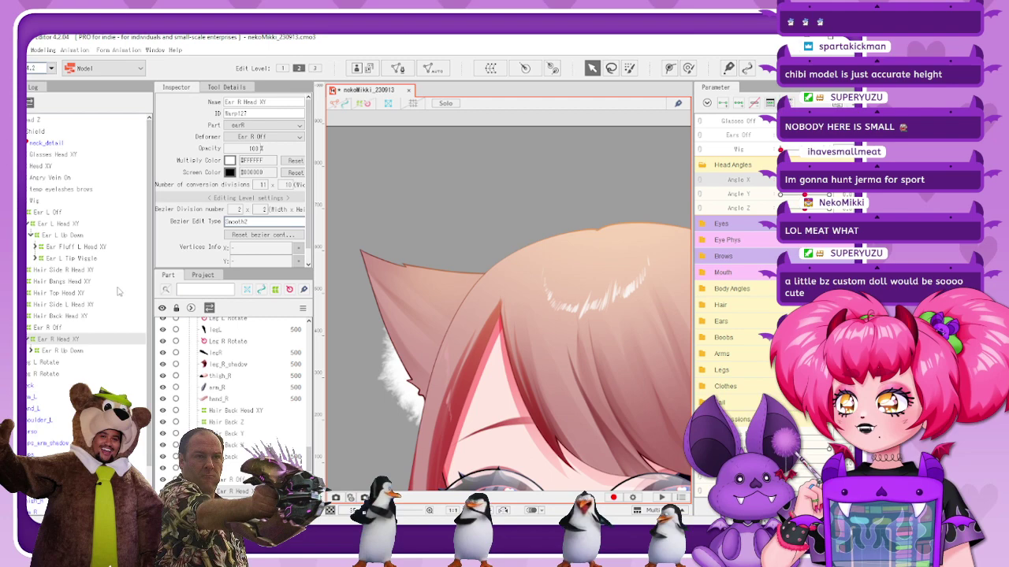
{"action": "left_click", "coordinate": [360, 106]}
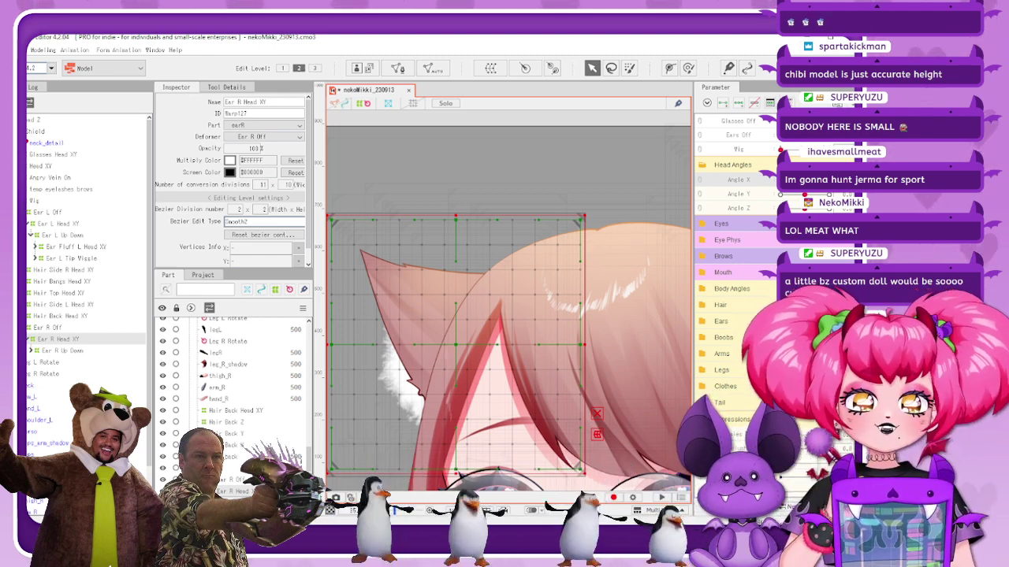
{"action": "left_click_drag", "start_coordinate": [804, 180], "coordinate": [778, 181]}
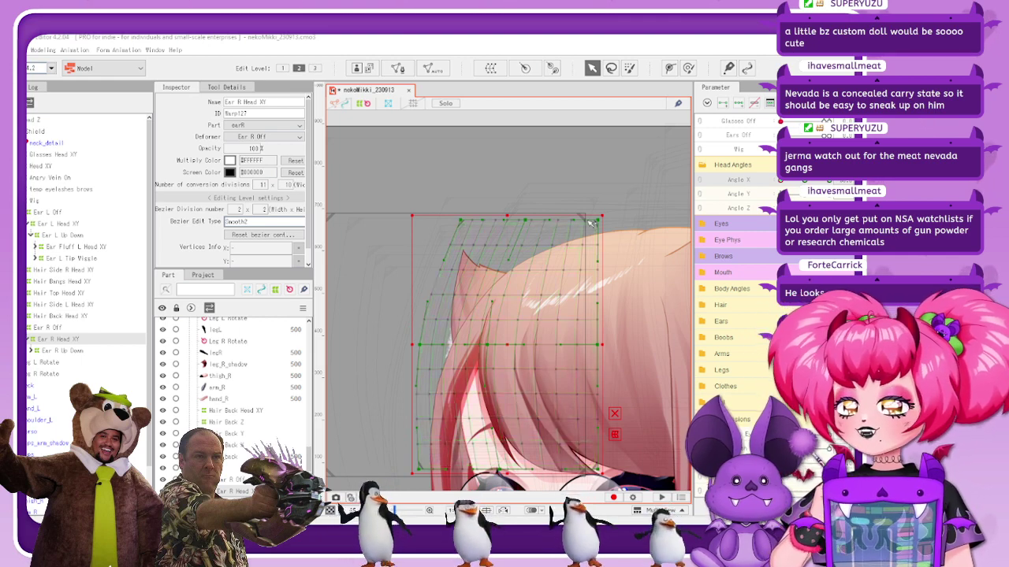
{"action": "left_click_drag", "start_coordinate": [601, 216], "coordinate": [612, 217]}
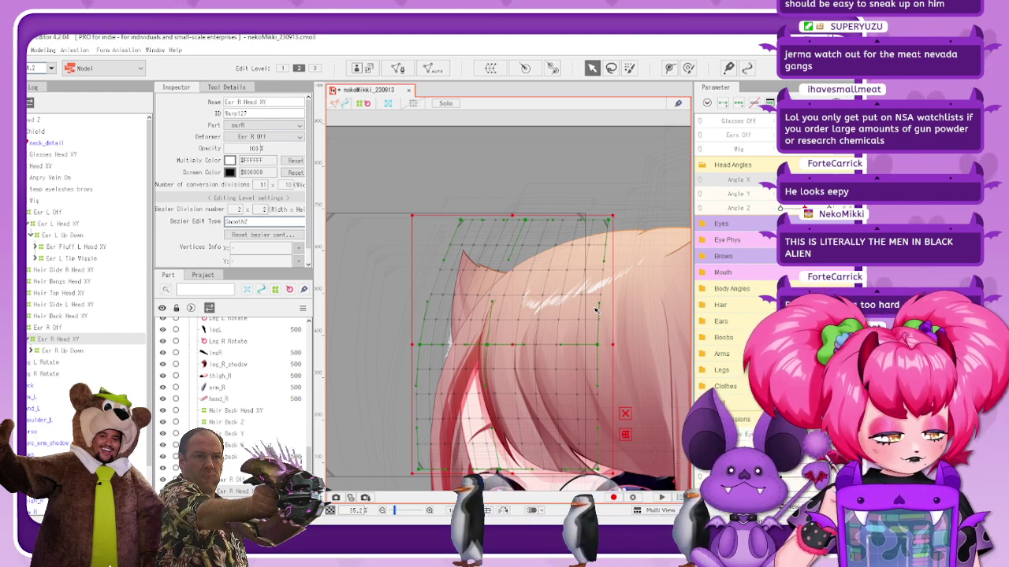
Compare the Angle X poses, raise the outer middle point of Ear R Head XY slightly, and recheck the turn without deformers
{"action": "mouse_move", "coordinate": [802, 180]}
{"action": "left_mouse_down"}
{"action": "mouse_move", "coordinate": [785, 180]}
{"action": "mouse_move", "coordinate": [803, 179]}
{"action": "left_mouse_up"}
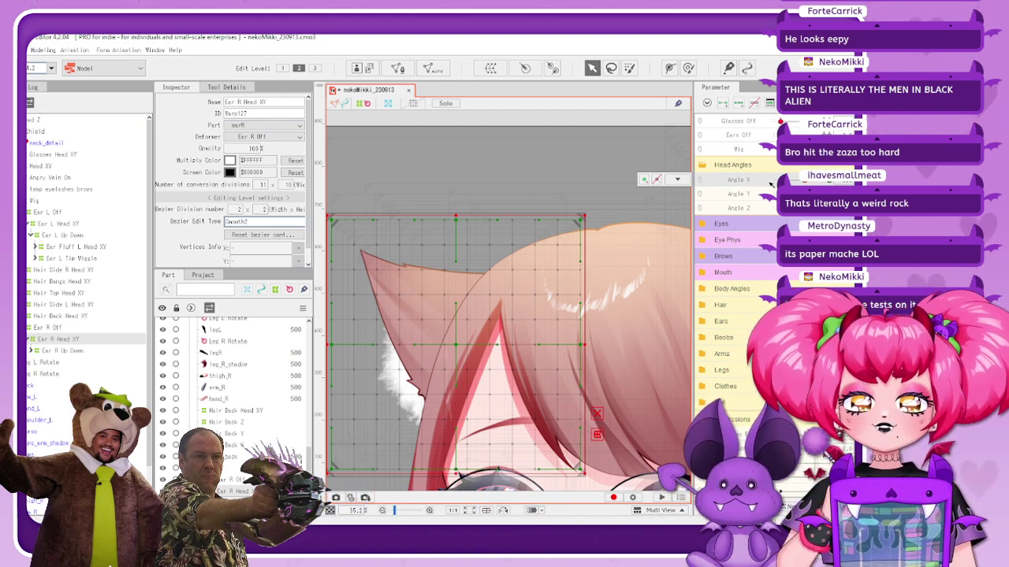
{"action": "left_click_drag", "start_coordinate": [804, 181], "coordinate": [728, 212]}
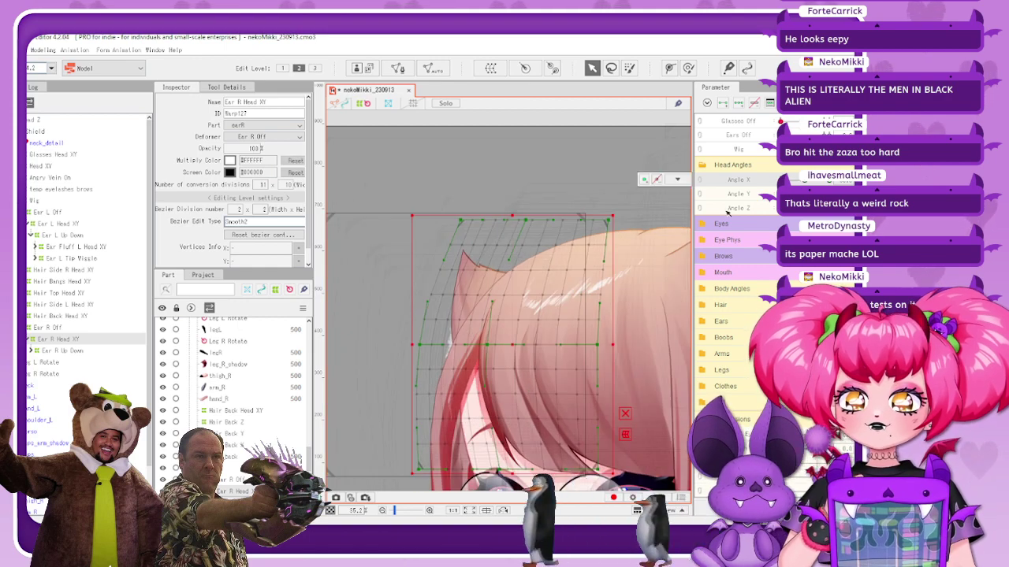
{"action": "left_click_drag", "start_coordinate": [422, 346], "coordinate": [422, 341]}
{"action": "left_click_drag", "start_coordinate": [462, 221], "coordinate": [463, 224]}
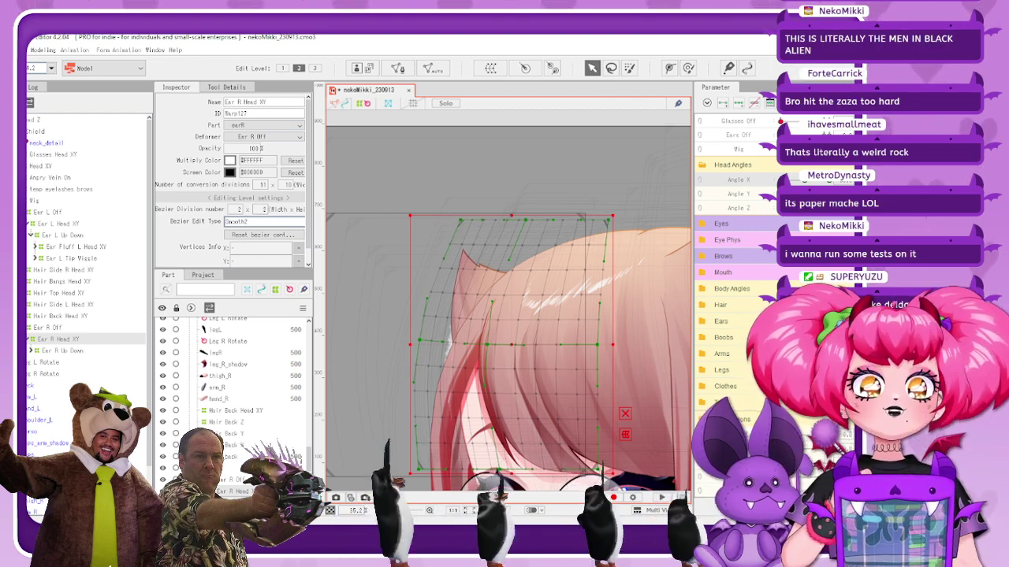
{"action": "left_click", "coordinate": [367, 116]}
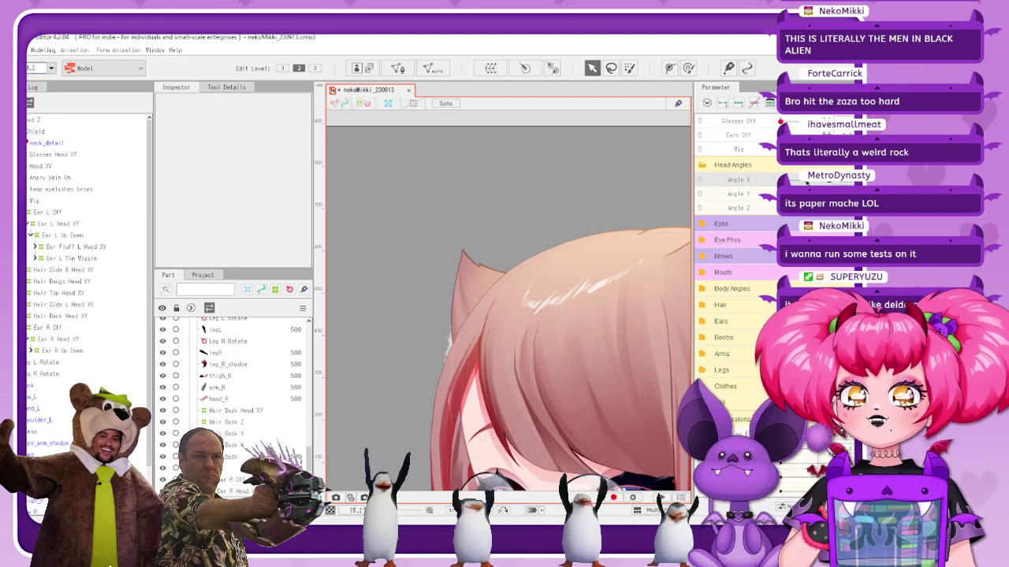
{"action": "left_click_drag", "start_coordinate": [781, 182], "coordinate": [805, 182]}
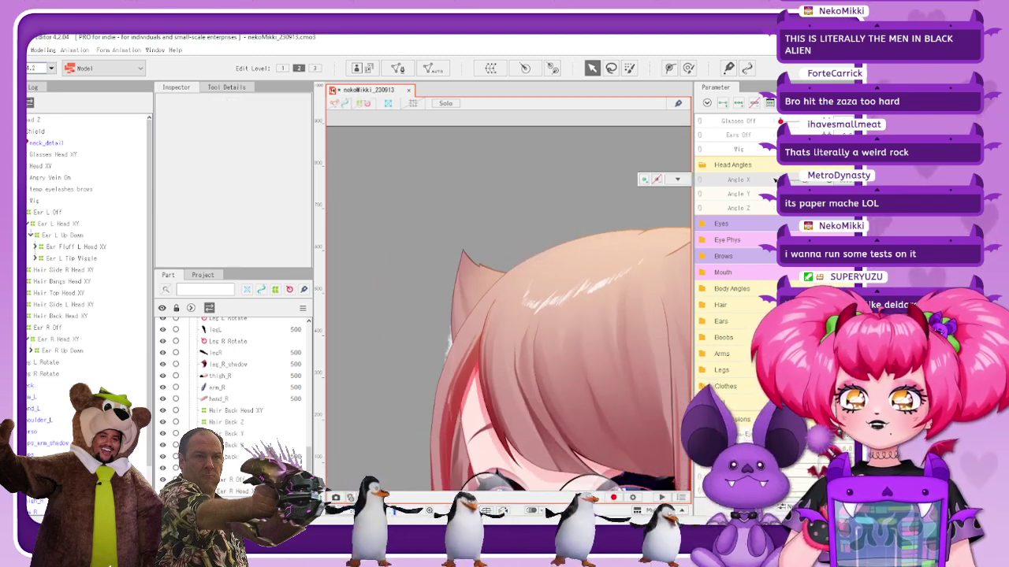
{"action": "scroll", "coordinate": [678, 214], "scroll_direction": "down", "scroll_amount": 1}
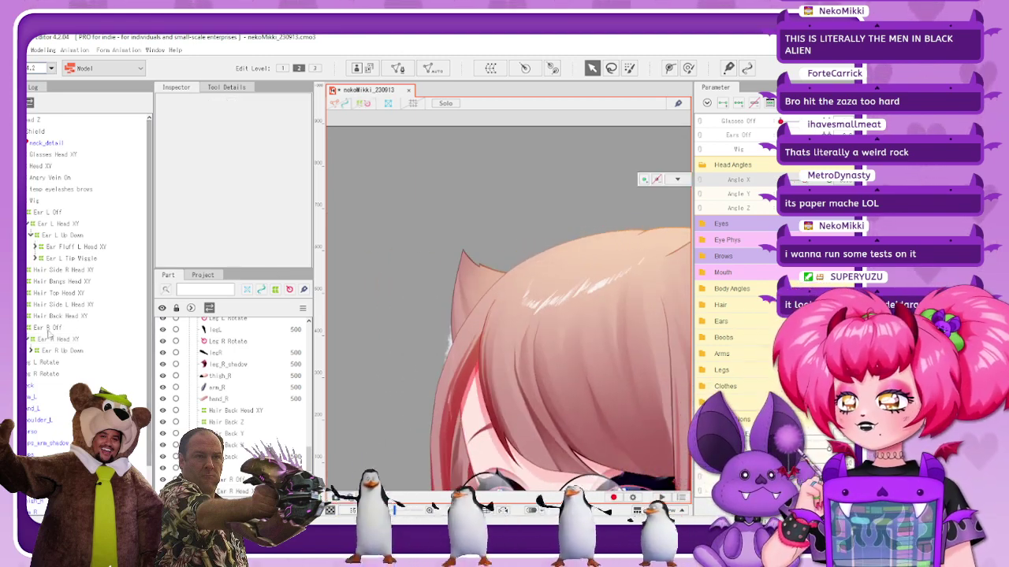
Shift the centre and outer middle points of Ear Fluff R Head XY inward at the turned pose and check the whole head
{"action": "left_click", "coordinate": [55, 339]}
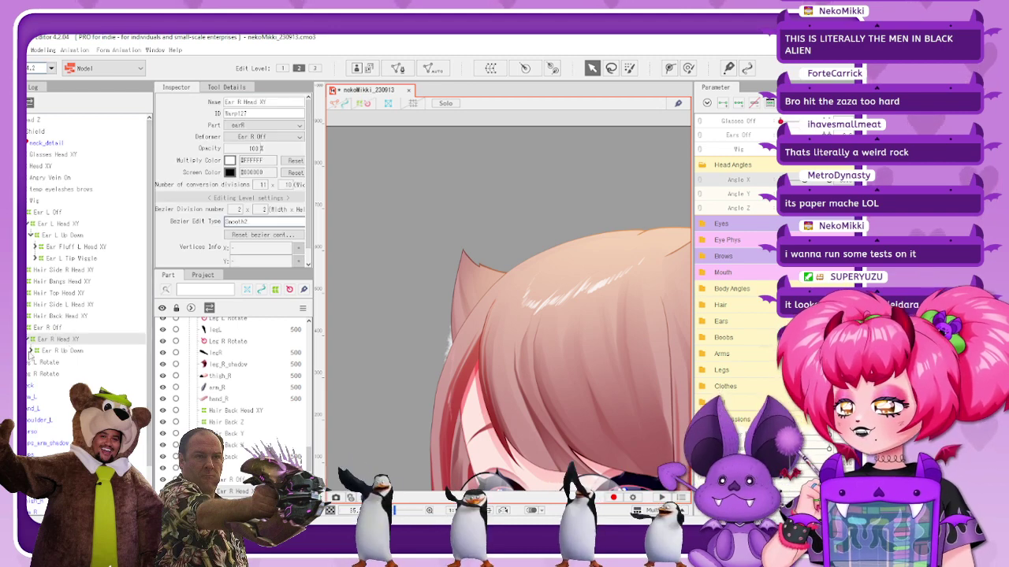
{"action": "left_click", "coordinate": [33, 351]}
{"action": "left_click", "coordinate": [71, 374]}
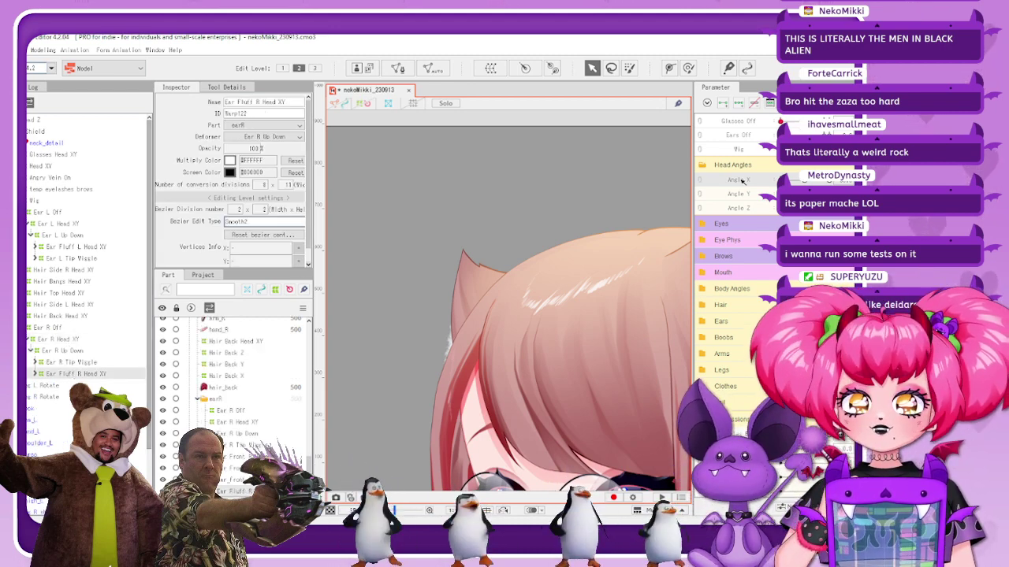
{"action": "left_click", "coordinate": [363, 105]}
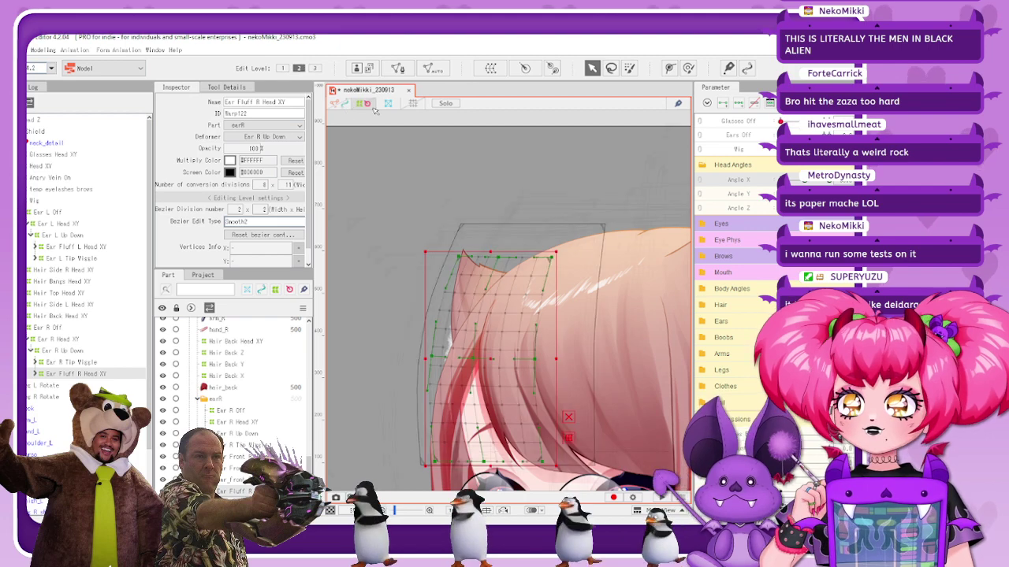
{"action": "left_click_drag", "start_coordinate": [490, 360], "coordinate": [504, 361]}
{"action": "left_click_drag", "start_coordinate": [434, 359], "coordinate": [454, 360]}
{"action": "left_click", "coordinate": [363, 104]}
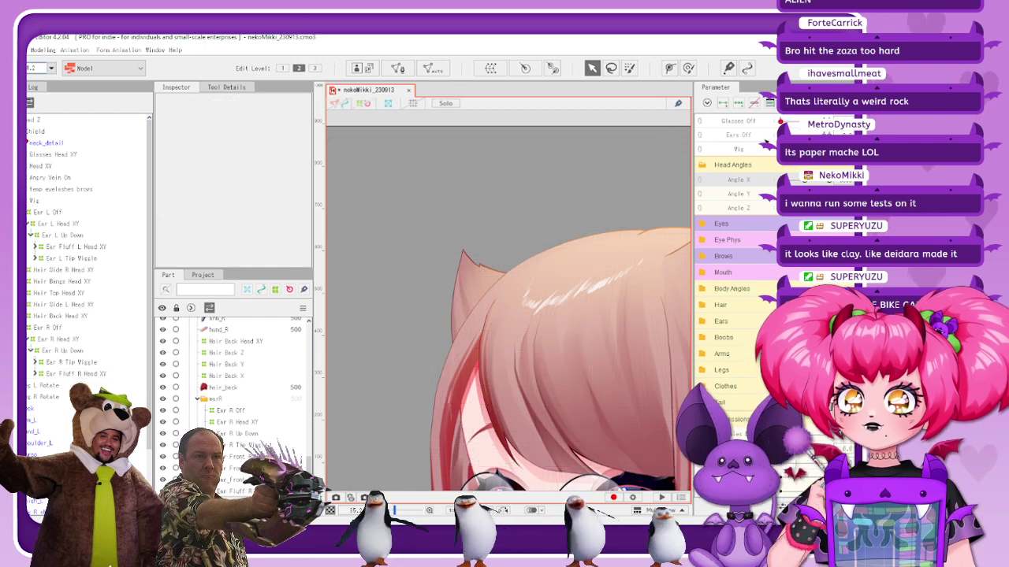
{"action": "left_click_drag", "start_coordinate": [807, 181], "coordinate": [779, 180]}
{"action": "scroll", "coordinate": [504, 270], "scroll_direction": "down", "scroll_amount": 3}
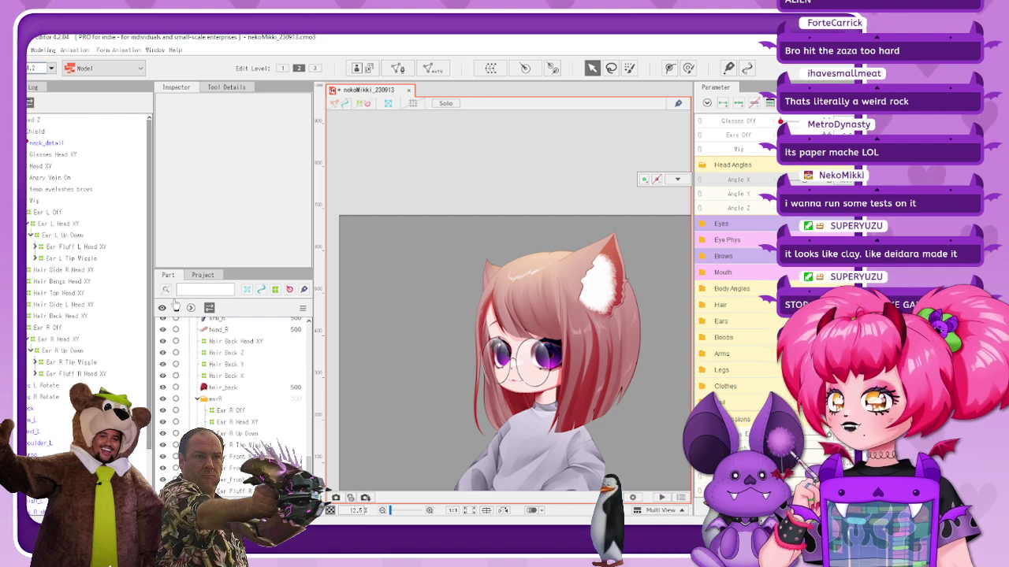
Set the Bezier division number of the Ear Front R Head XY deformer to 3 x 2
{"action": "left_click", "coordinate": [79, 342]}
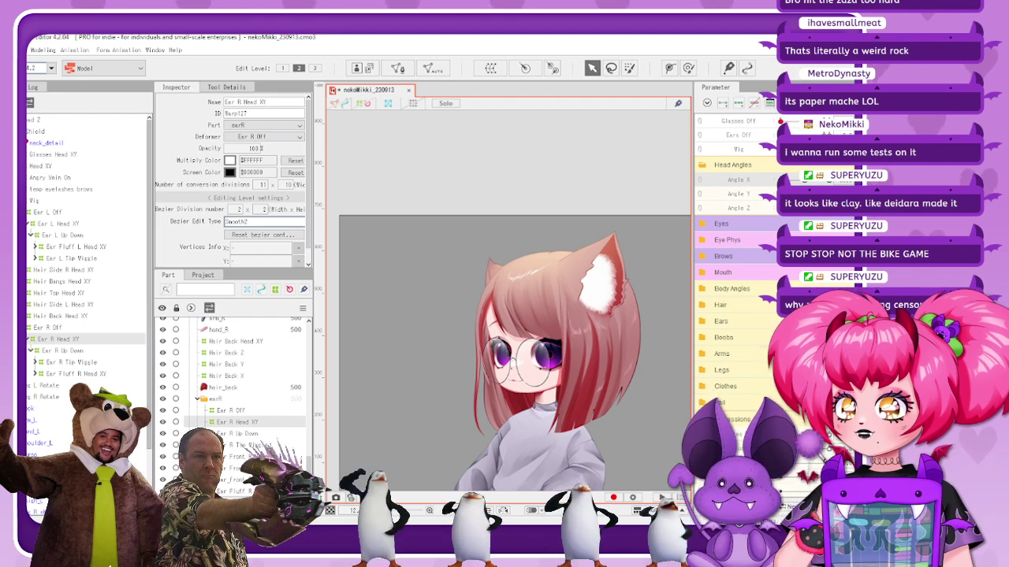
{"action": "mouse_move", "coordinate": [781, 181]}
{"action": "left_mouse_down"}
{"action": "mouse_move", "coordinate": [805, 181]}
{"action": "mouse_move", "coordinate": [776, 192]}
{"action": "mouse_move", "coordinate": [804, 190]}
{"action": "mouse_move", "coordinate": [774, 190]}
{"action": "mouse_move", "coordinate": [803, 190]}
{"action": "mouse_move", "coordinate": [775, 190]}
{"action": "left_mouse_up"}
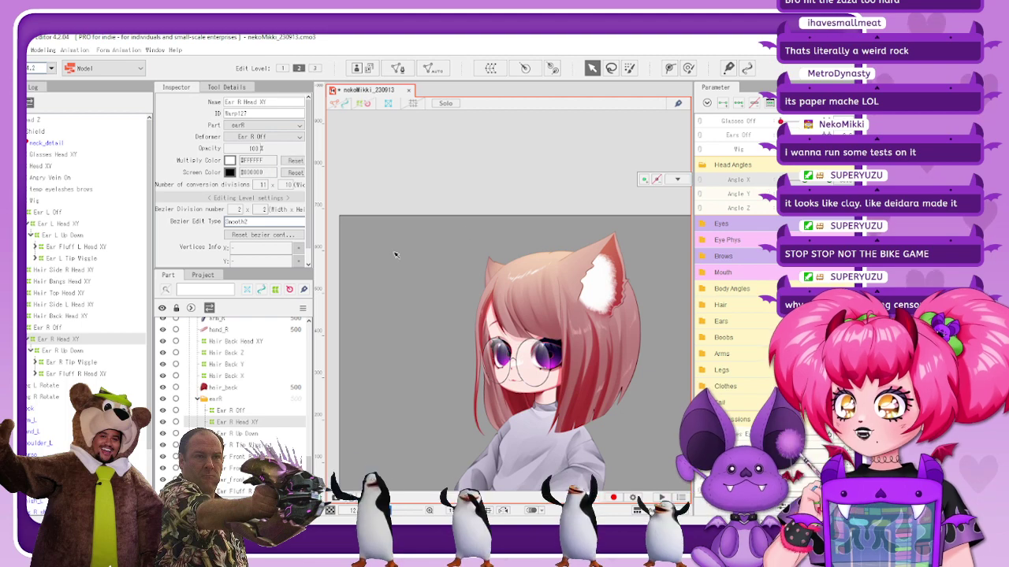
{"action": "left_click", "coordinate": [364, 104]}
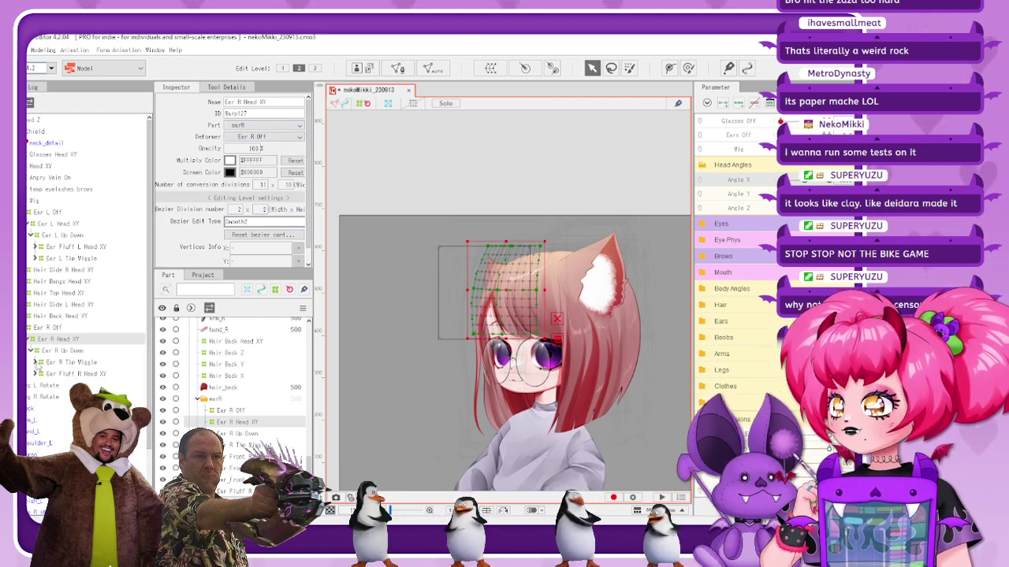
{"action": "left_click", "coordinate": [36, 362]}
{"action": "left_click", "coordinate": [79, 374]}
{"action": "scroll", "coordinate": [509, 271], "scroll_direction": "up", "scroll_amount": 5}
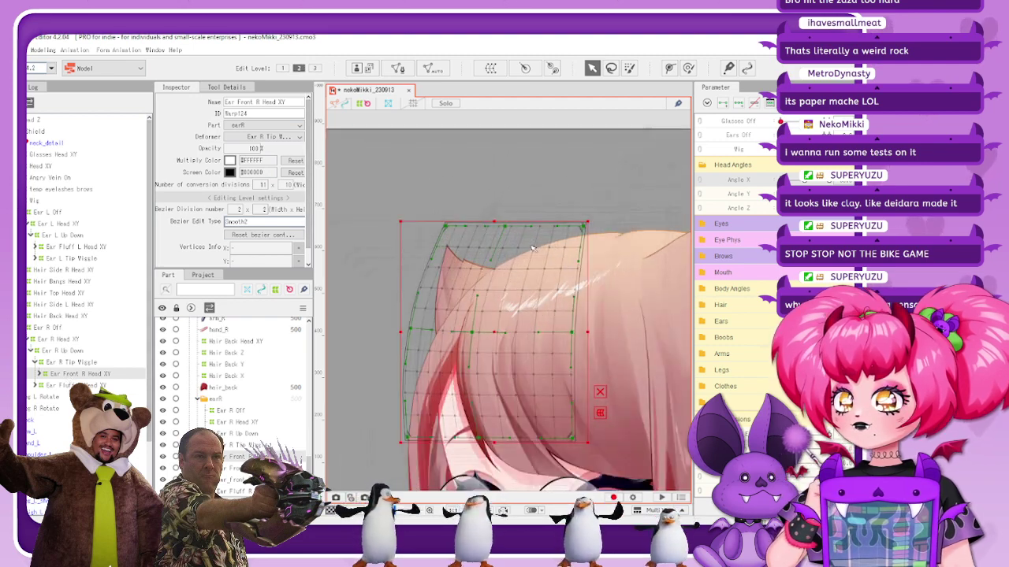
{"action": "left_click", "coordinate": [239, 209]}
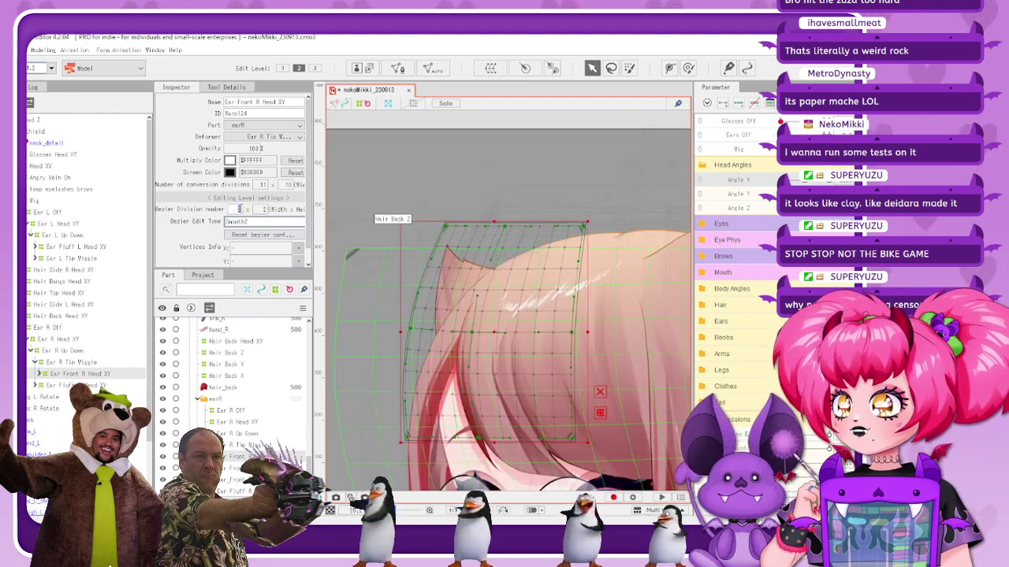
{"action": "type", "text": "3"}
{"action": "key", "text": "Return"}
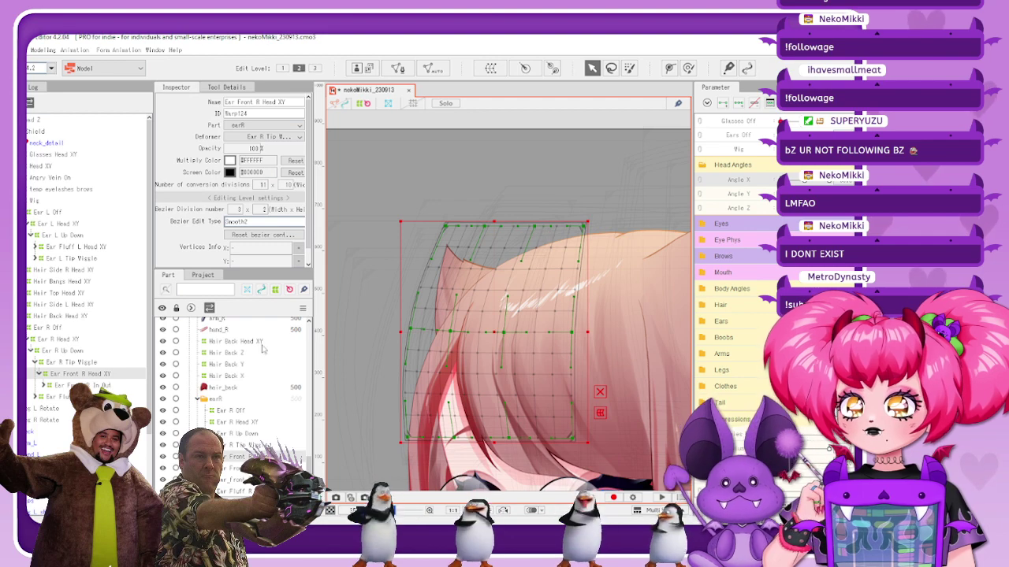
Stretch Ear R Head XY from its inner side toward the head's centre, then hide the deformers and check Angle X
{"action": "left_click", "coordinate": [76, 340]}
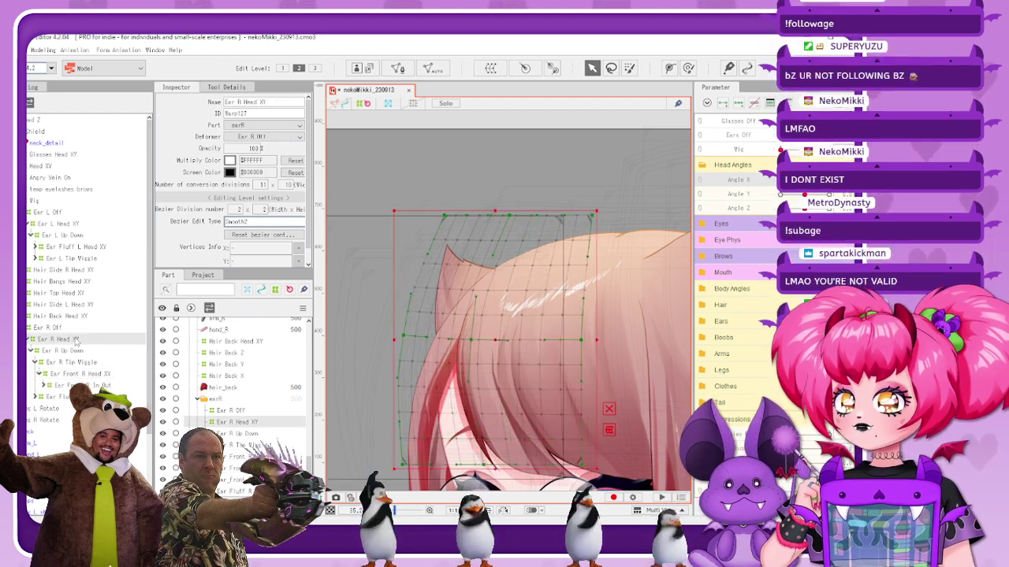
{"action": "left_click_drag", "start_coordinate": [614, 342], "coordinate": [645, 344]}
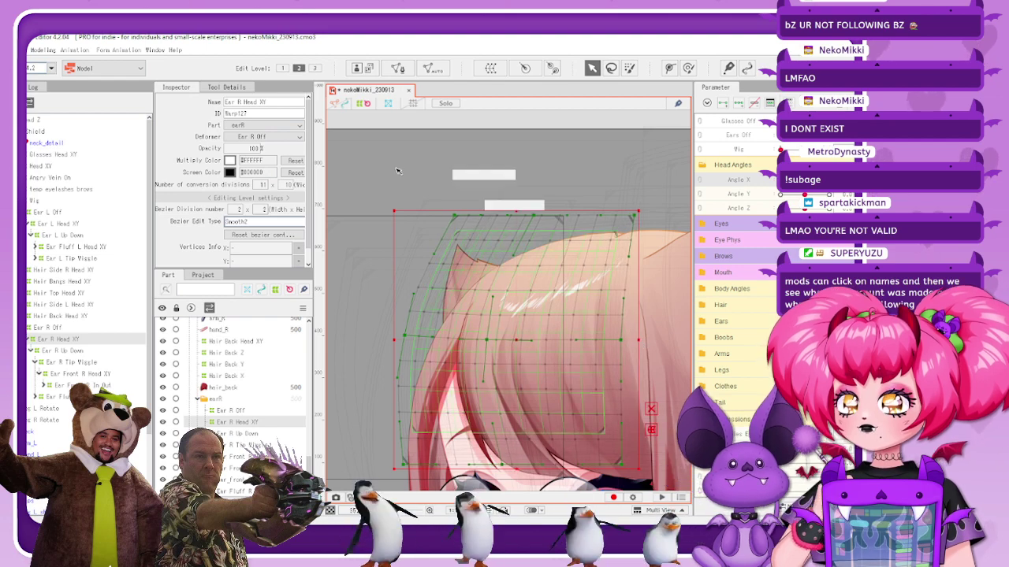
{"action": "left_click", "coordinate": [365, 103]}
{"action": "scroll", "coordinate": [513, 271], "scroll_direction": "down", "scroll_amount": 5}
{"action": "scroll", "coordinate": [542, 228], "scroll_direction": "up", "scroll_amount": 2}
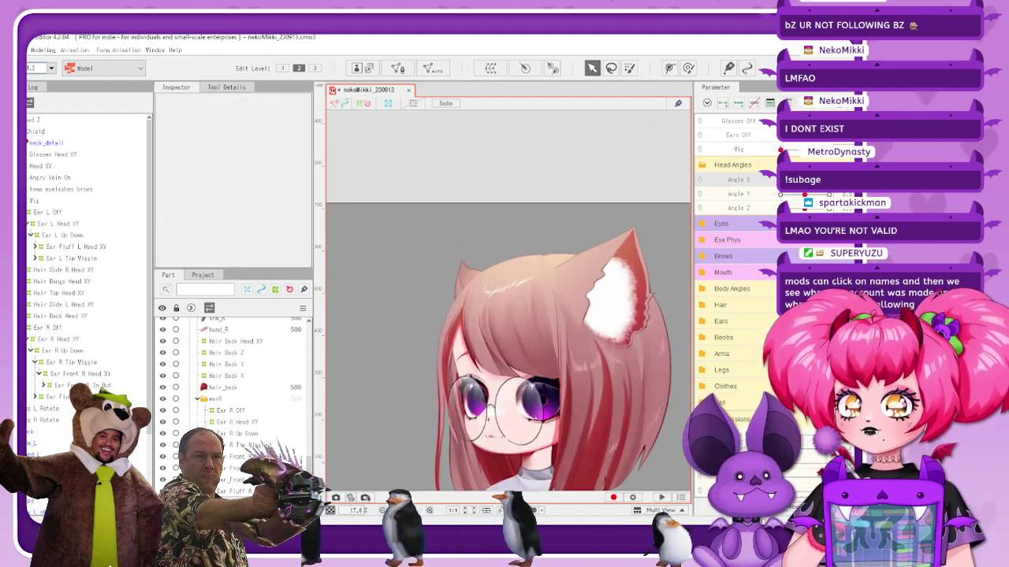
{"action": "left_click_drag", "start_coordinate": [780, 179], "coordinate": [795, 180]}
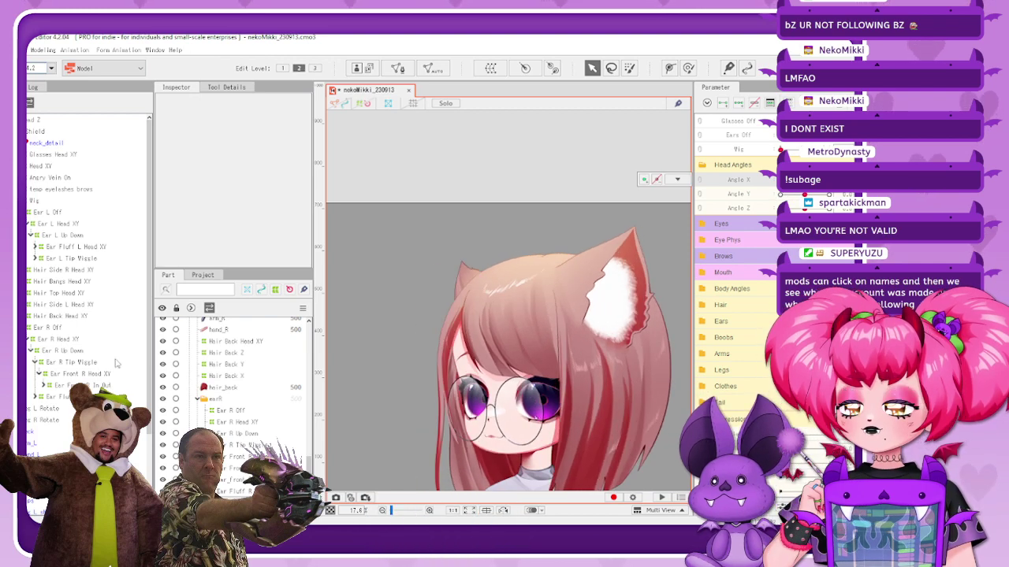
Reselect Ear R Head XY, extend it slightly outward at the front-facing Angle X pose, and recheck the ear without deformers
{"action": "left_click", "coordinate": [78, 340]}
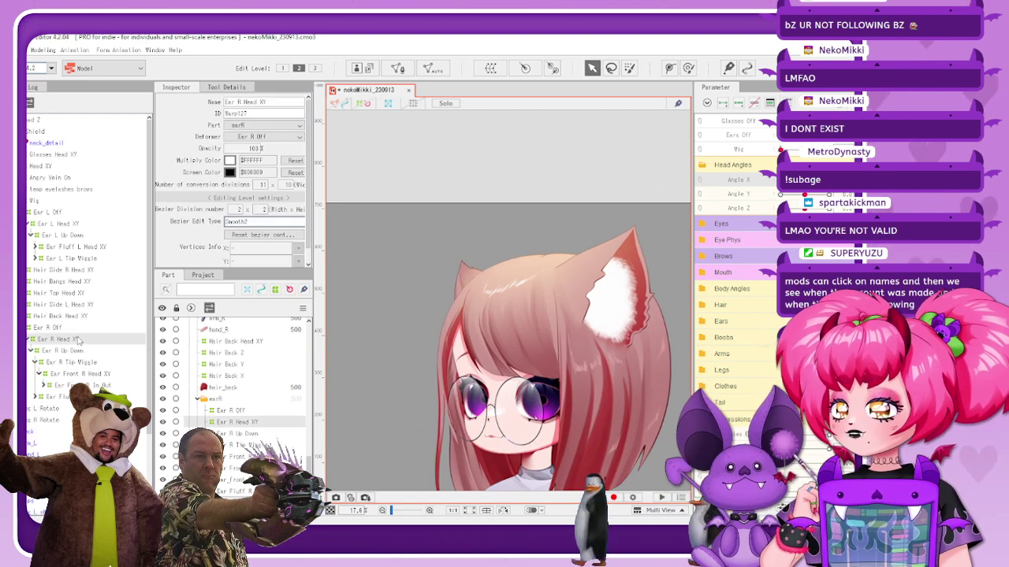
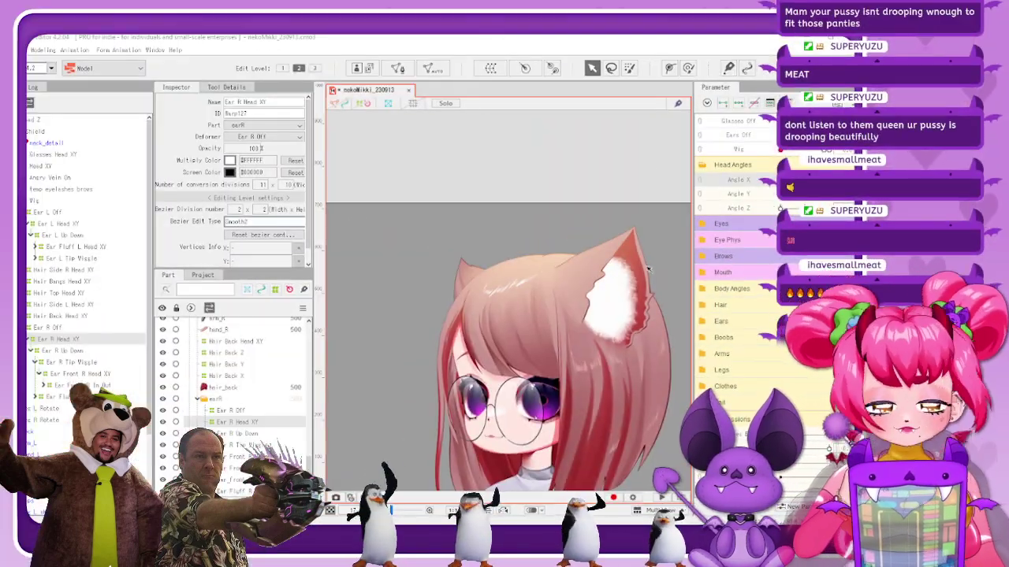
{"action": "mouse_move", "coordinate": [781, 179]}
{"action": "left_mouse_down"}
{"action": "mouse_move", "coordinate": [802, 180]}
{"action": "mouse_move", "coordinate": [781, 180]}
{"action": "left_mouse_up"}
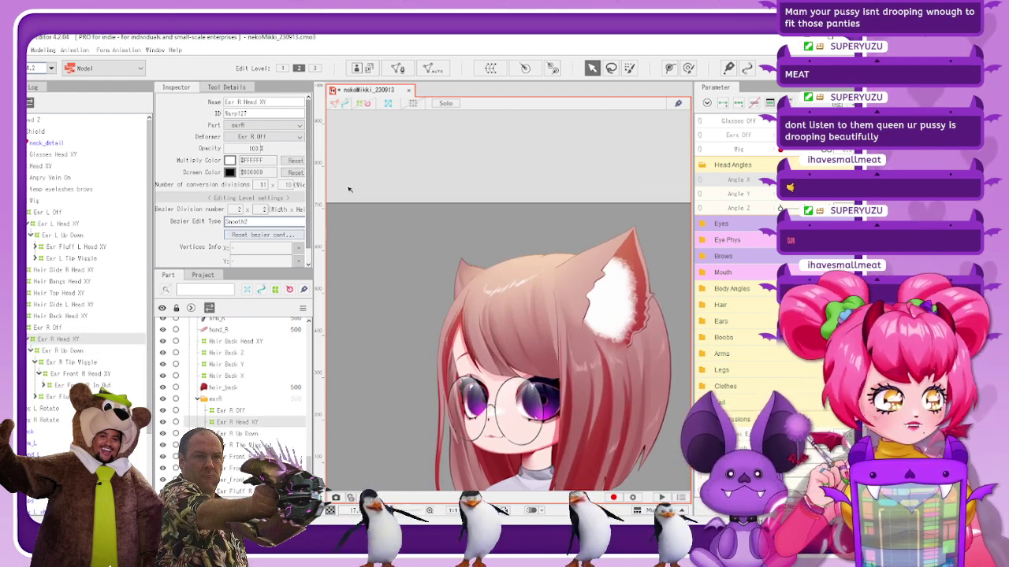
{"action": "left_click_drag", "start_coordinate": [781, 180], "coordinate": [803, 180]}
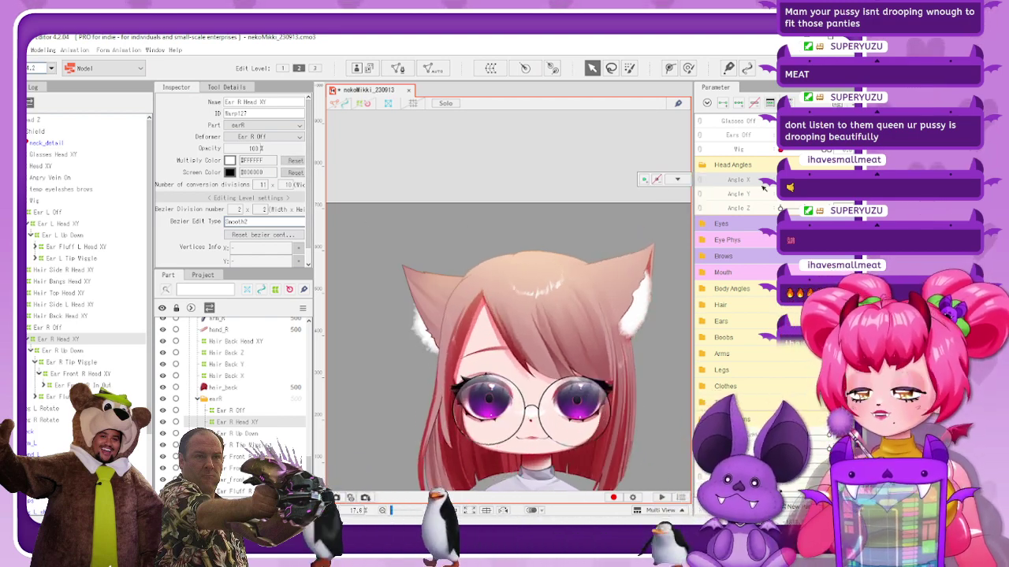
{"action": "left_click", "coordinate": [466, 323]}
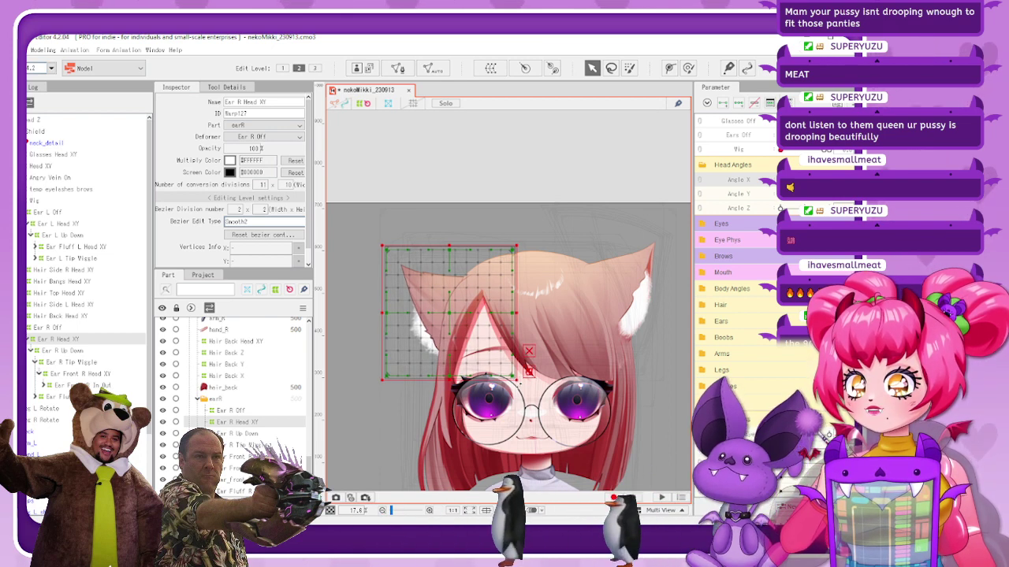
{"action": "left_click", "coordinate": [377, 107]}
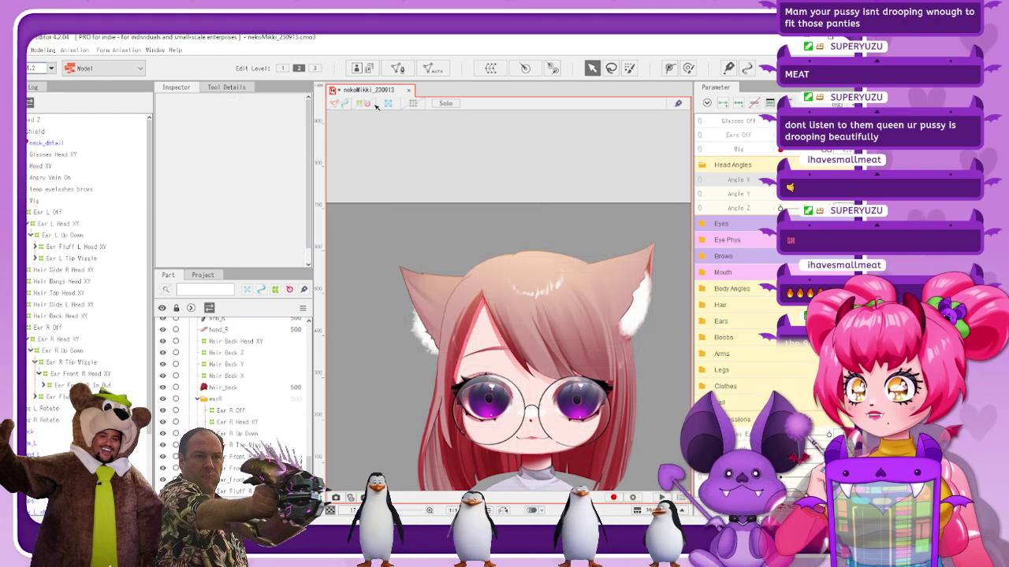
{"action": "mouse_move", "coordinate": [803, 187]}
{"action": "left_mouse_down"}
{"action": "mouse_move", "coordinate": [788, 187]}
{"action": "mouse_move", "coordinate": [798, 186]}
{"action": "left_mouse_up"}
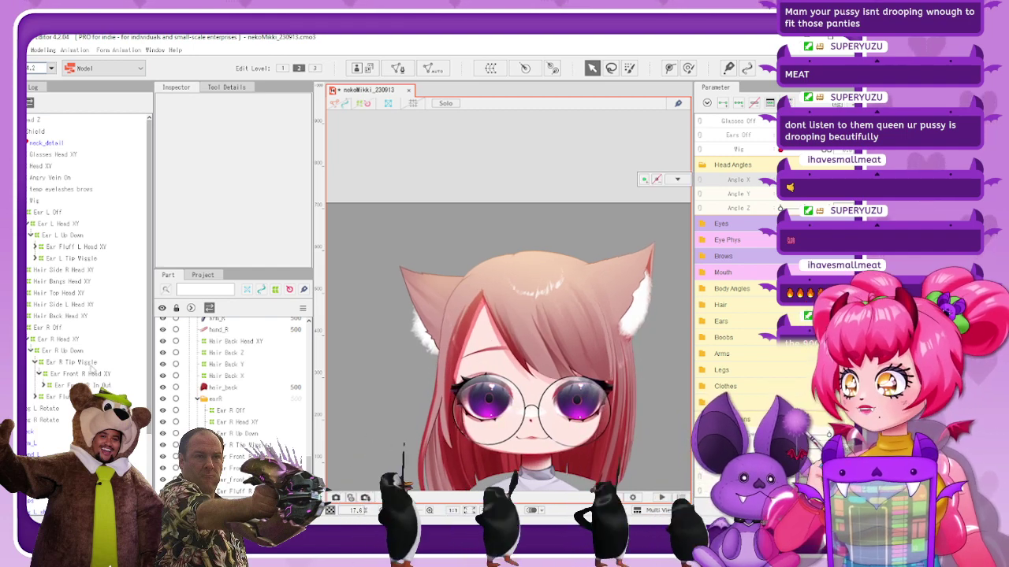
Shift the outer middle and centre points of Ear R Head XY slightly inward, then check the whole head without deformers
{"action": "left_click", "coordinate": [69, 339]}
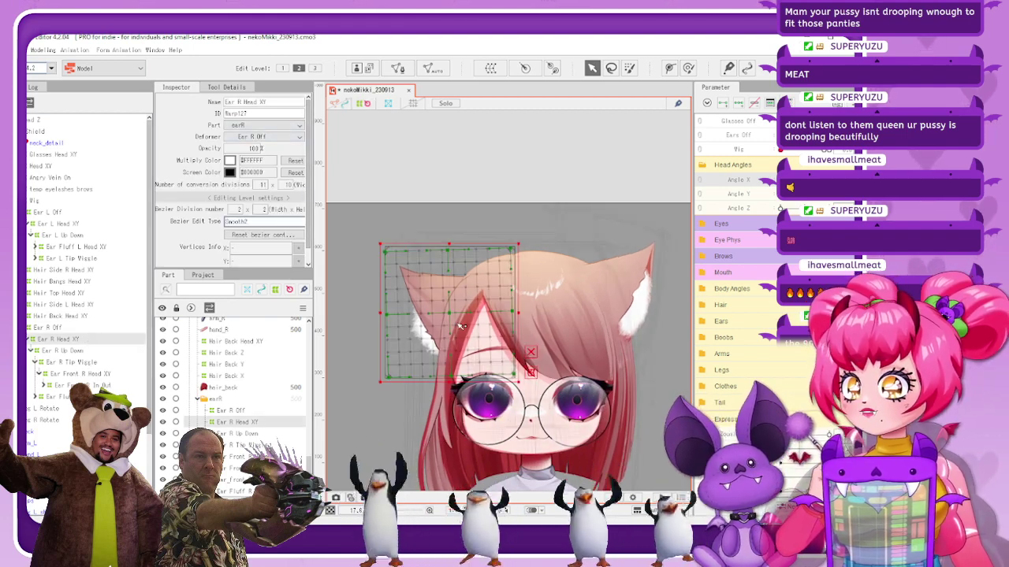
{"action": "scroll", "coordinate": [425, 308], "scroll_direction": "up", "scroll_amount": 3}
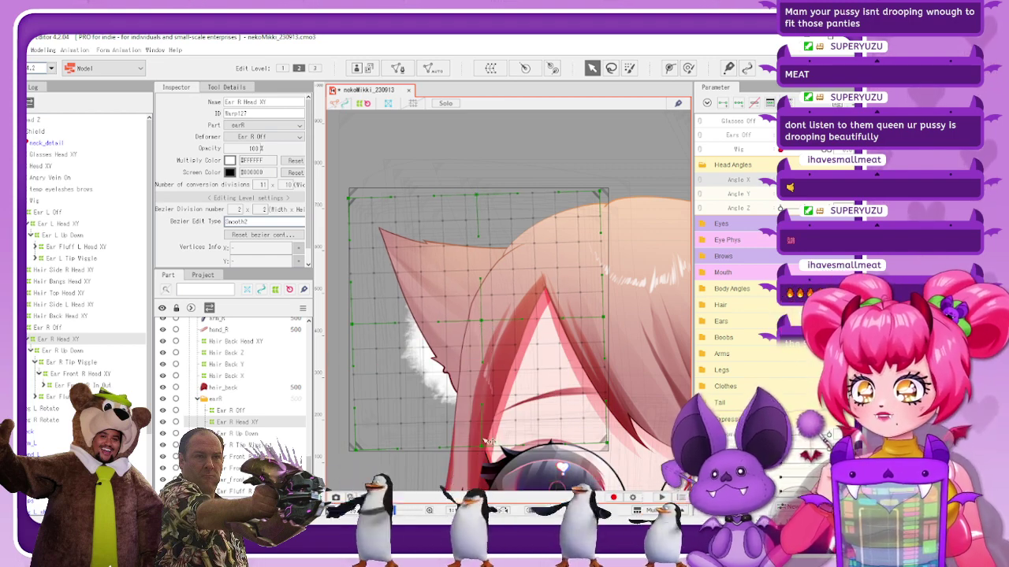
{"action": "left_click_drag", "start_coordinate": [353, 325], "coordinate": [355, 325]}
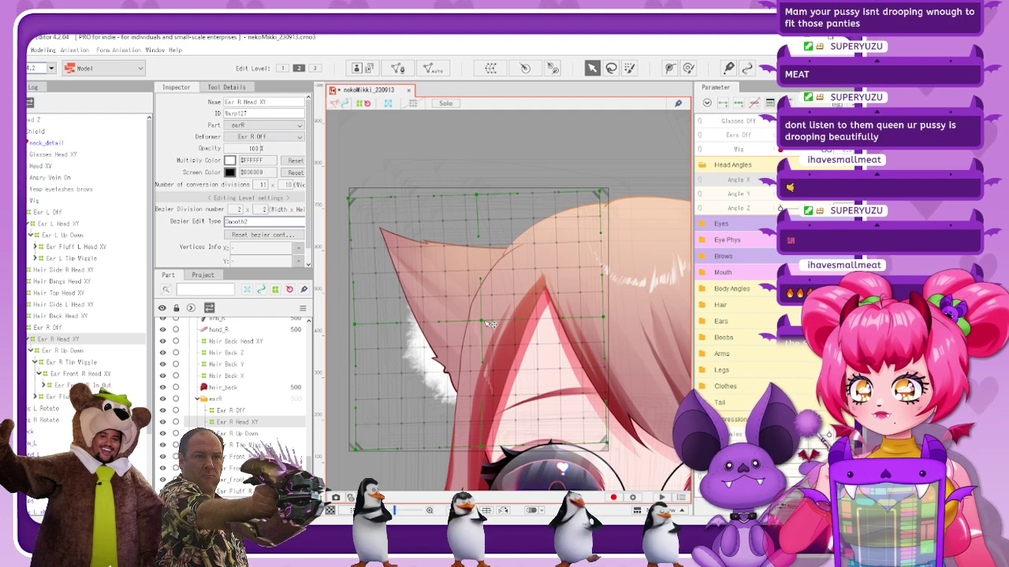
{"action": "left_click_drag", "start_coordinate": [483, 322], "coordinate": [487, 322]}
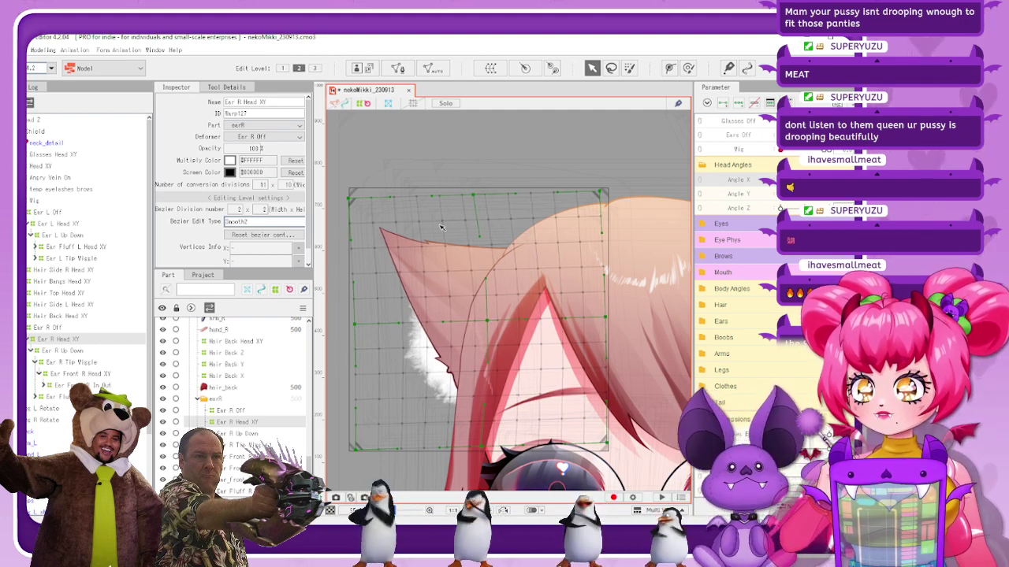
{"action": "left_click", "coordinate": [364, 104]}
{"action": "scroll", "coordinate": [522, 202], "scroll_direction": "down", "scroll_amount": 5}
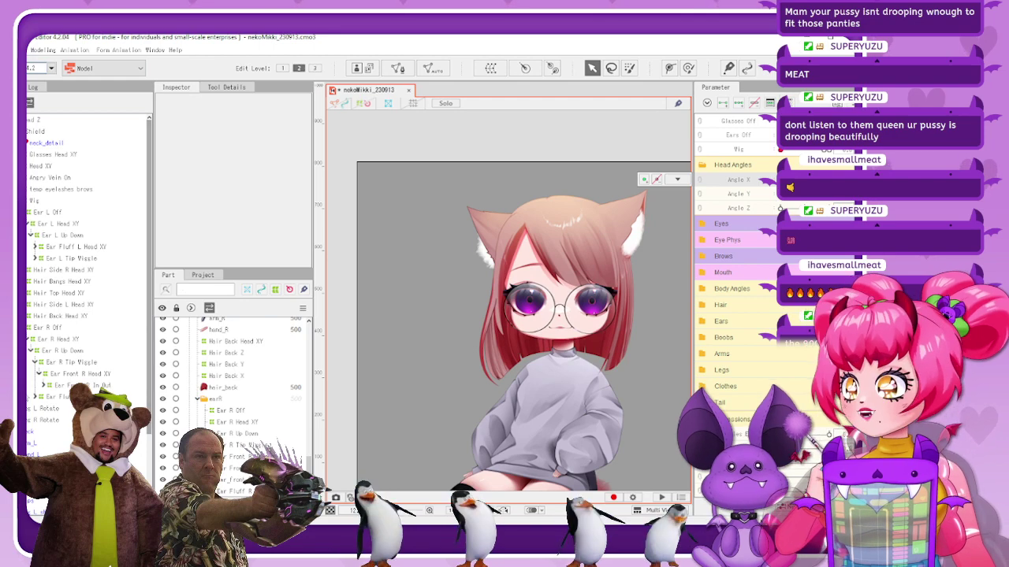
Stretch Ear R Head XY slightly outward from its outer side, then hide the deformers and check the head across Angle X
{"action": "left_click", "coordinate": [78, 340]}
{"action": "left_click", "coordinate": [365, 104]}
{"action": "scroll", "coordinate": [490, 206], "scroll_direction": "up", "scroll_amount": 5}
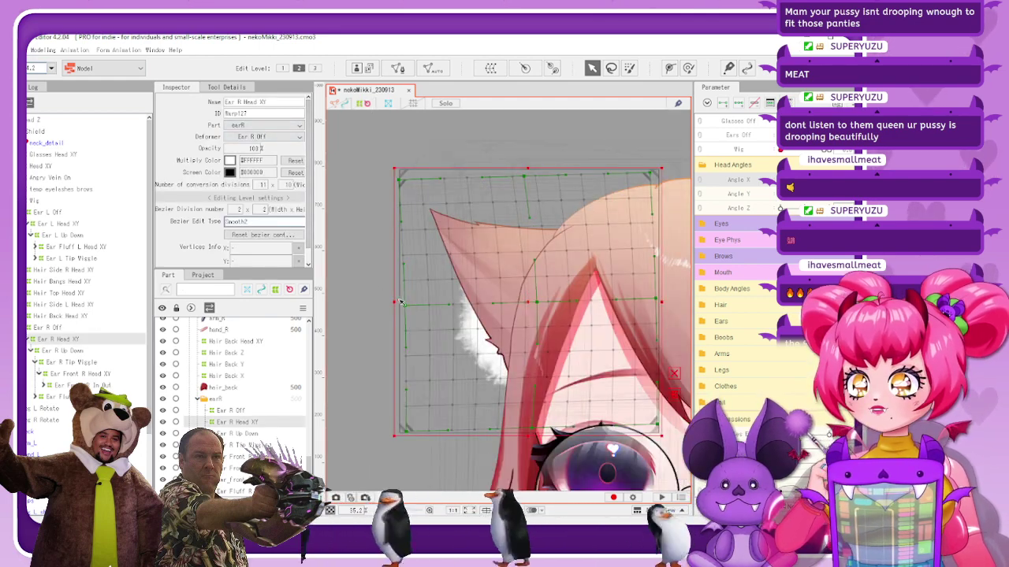
{"action": "left_click_drag", "start_coordinate": [396, 302], "coordinate": [386, 302]}
{"action": "left_click", "coordinate": [363, 136]}
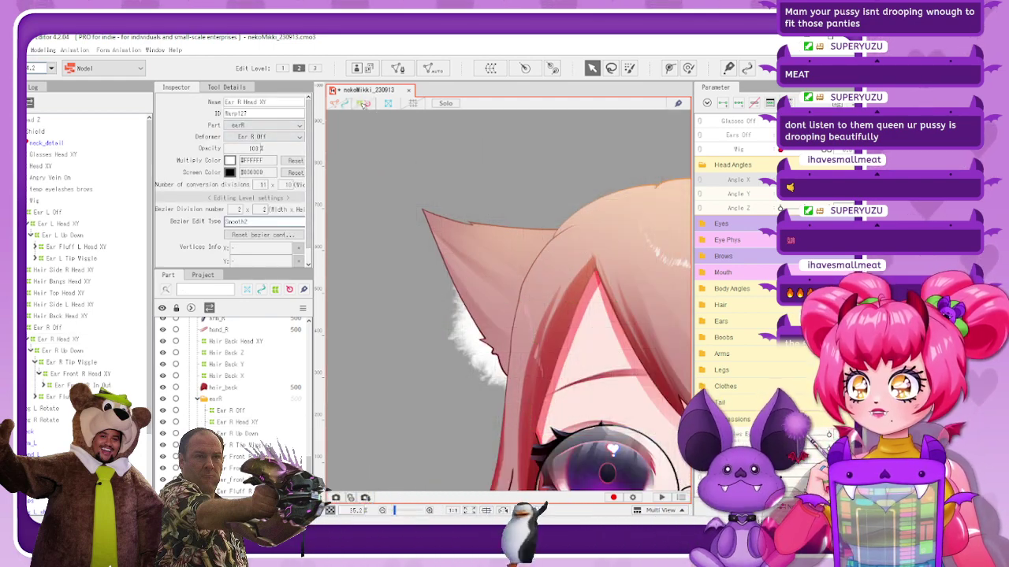
{"action": "scroll", "coordinate": [510, 269], "scroll_direction": "down", "scroll_amount": 5}
{"action": "scroll", "coordinate": [579, 255], "scroll_direction": "up", "scroll_amount": 3}
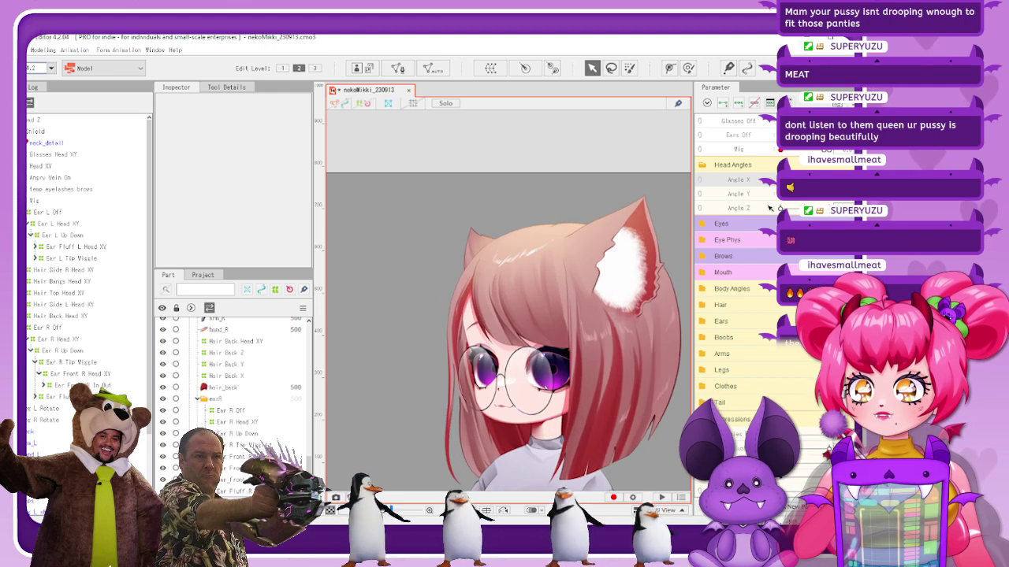
Shift the inner division points of Ear Front R Head XY toward the head's centre, then check Angle X without deformers
{"action": "left_click", "coordinate": [83, 374]}
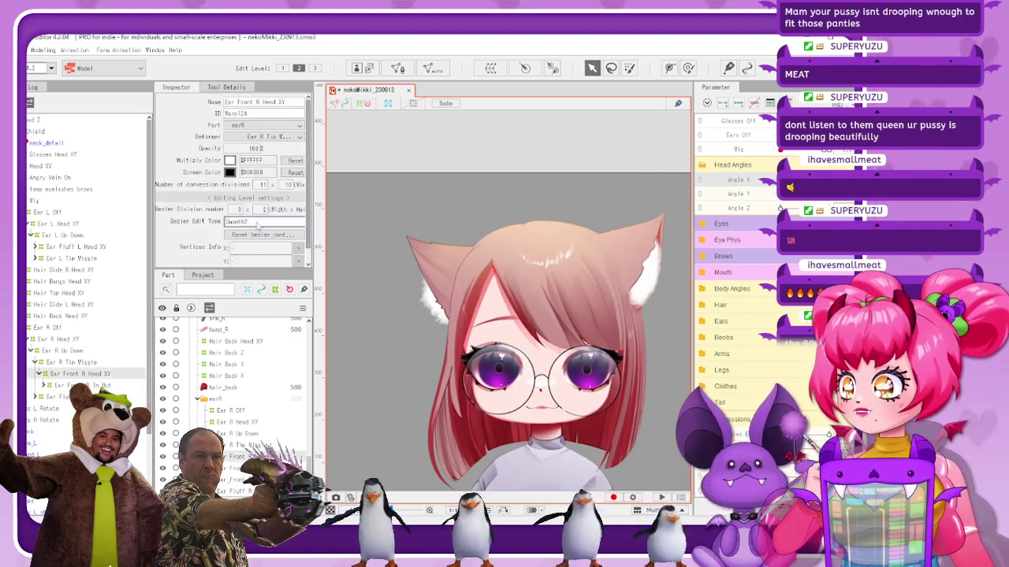
{"action": "left_click", "coordinate": [397, 191]}
{"action": "left_click", "coordinate": [365, 104]}
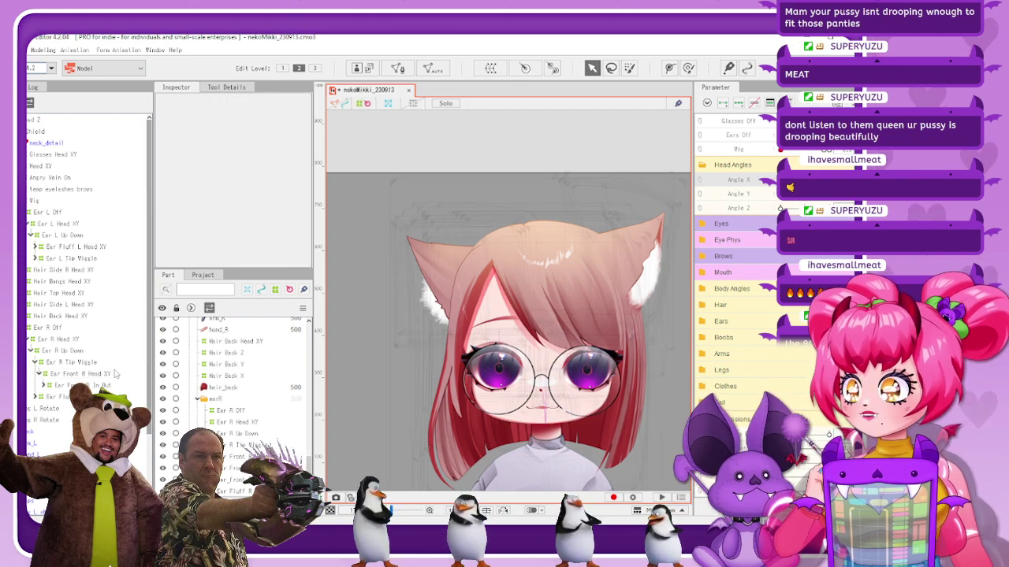
{"action": "left_click", "coordinate": [115, 375]}
{"action": "scroll", "coordinate": [453, 290], "scroll_direction": "up", "scroll_amount": 4}
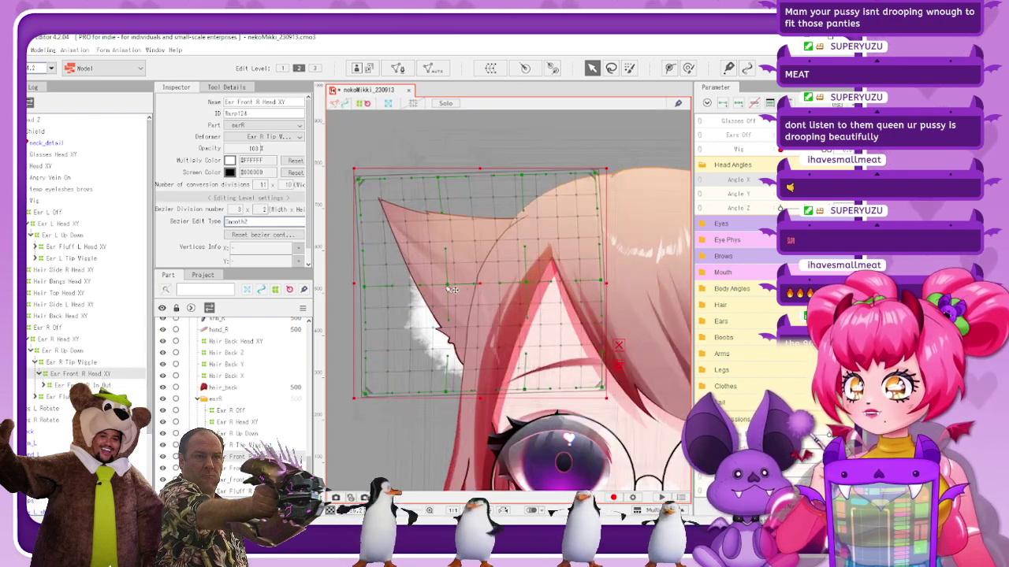
{"action": "left_click_drag", "start_coordinate": [446, 286], "coordinate": [453, 285]}
{"action": "left_click_drag", "start_coordinate": [446, 392], "coordinate": [452, 391]}
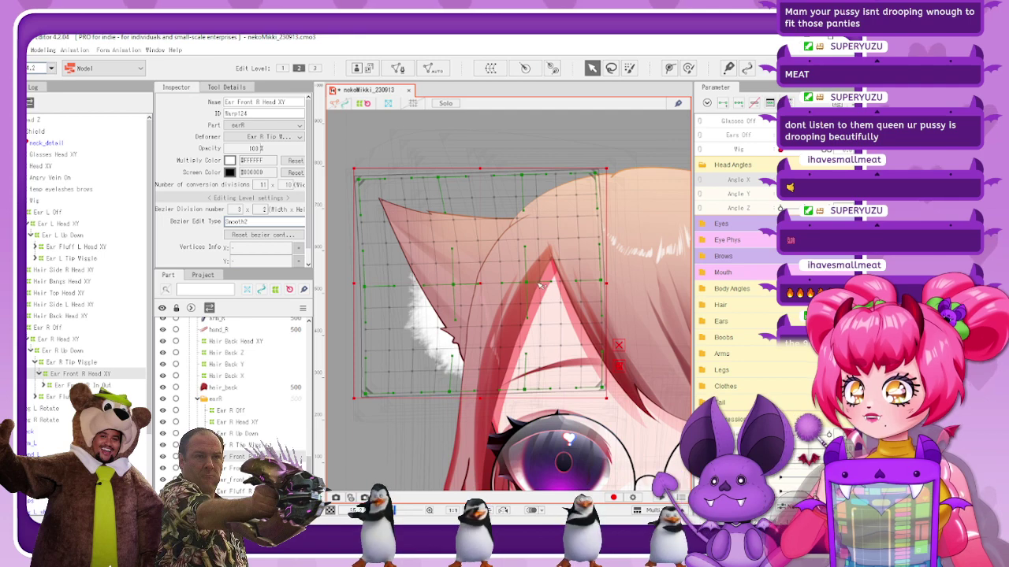
{"action": "left_click_drag", "start_coordinate": [539, 286], "coordinate": [533, 283]}
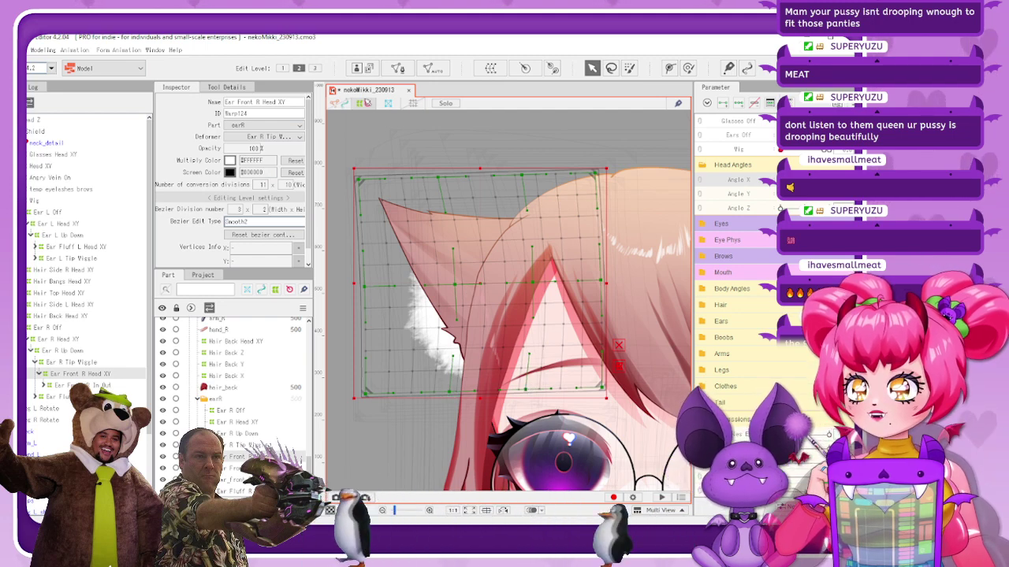
{"action": "left_click", "coordinate": [367, 102]}
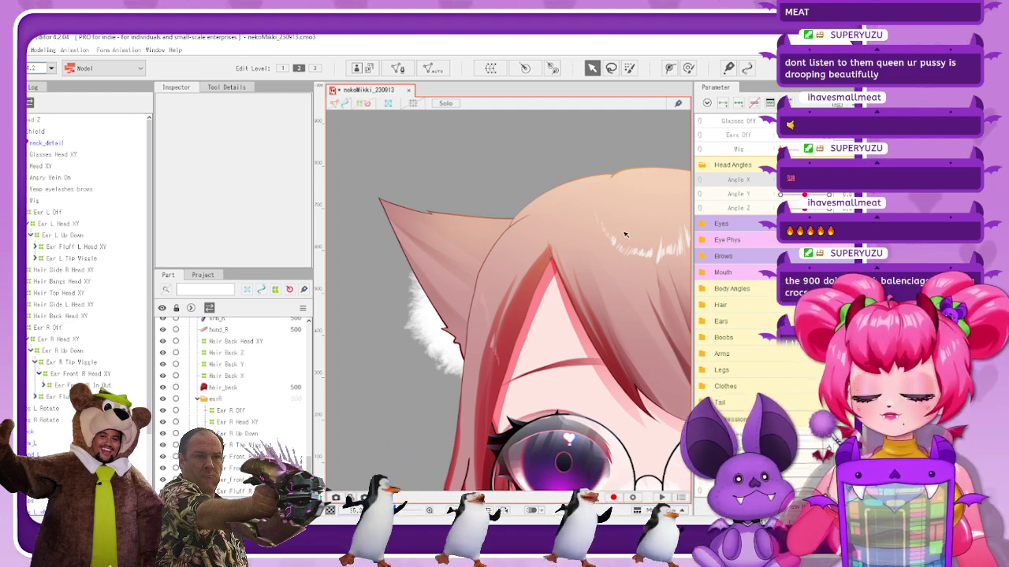
{"action": "left_click_drag", "start_coordinate": [792, 180], "coordinate": [814, 180]}
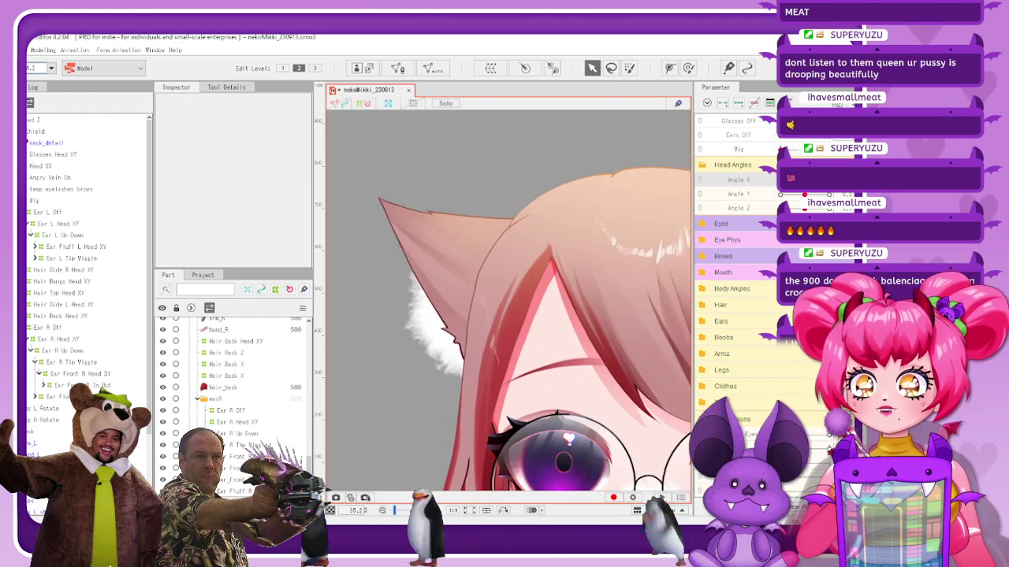
Compare both ear deformers, nudge the centre point of Ear R Head XY slightly outward, and recheck the ear across Angle X
{"action": "left_click", "coordinate": [87, 373]}
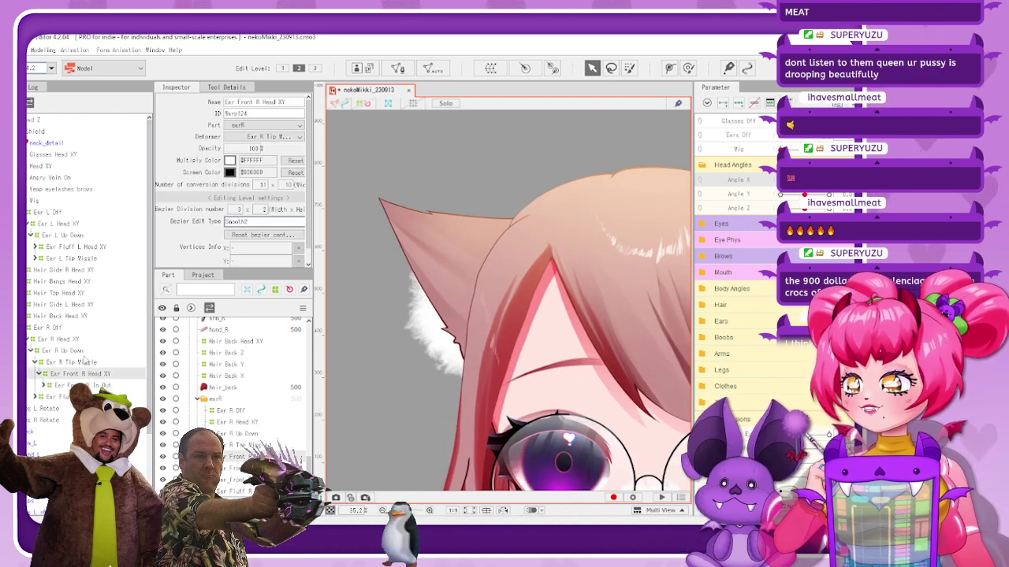
{"action": "left_click", "coordinate": [346, 104]}
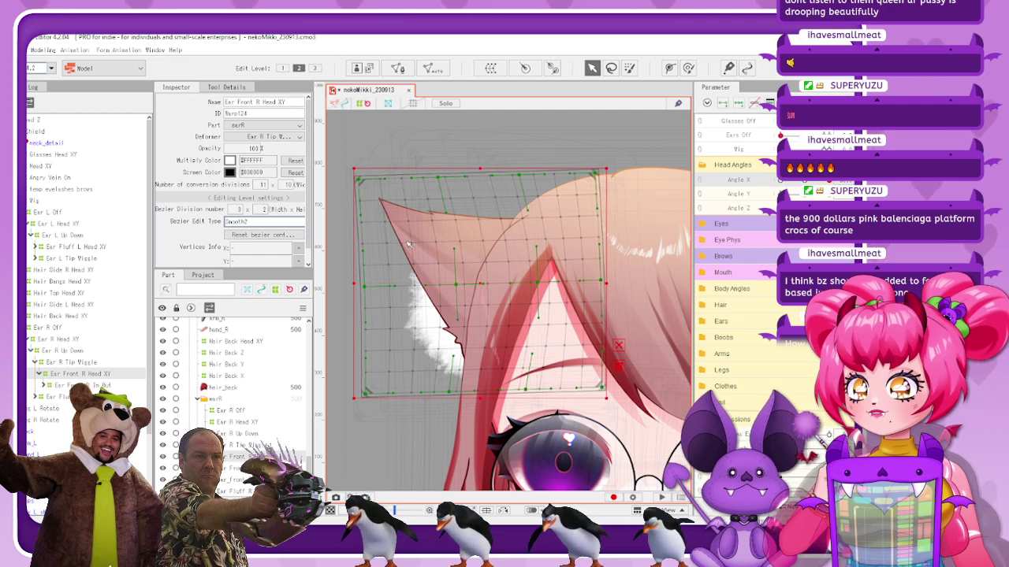
{"action": "left_click", "coordinate": [367, 104]}
{"action": "left_click", "coordinate": [93, 339]}
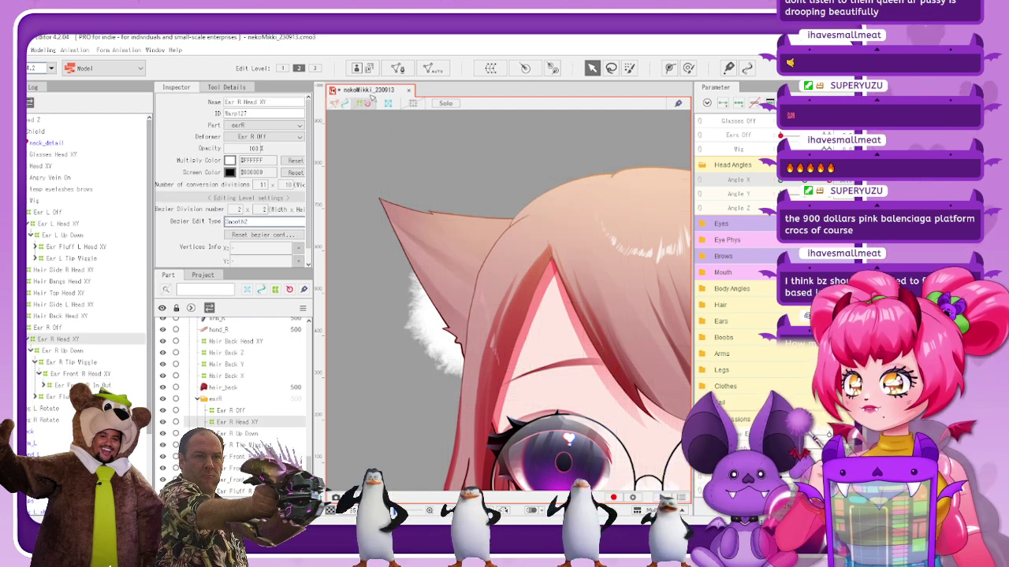
{"action": "left_click", "coordinate": [507, 274]}
{"action": "left_click_drag", "start_coordinate": [485, 288], "coordinate": [483, 287]}
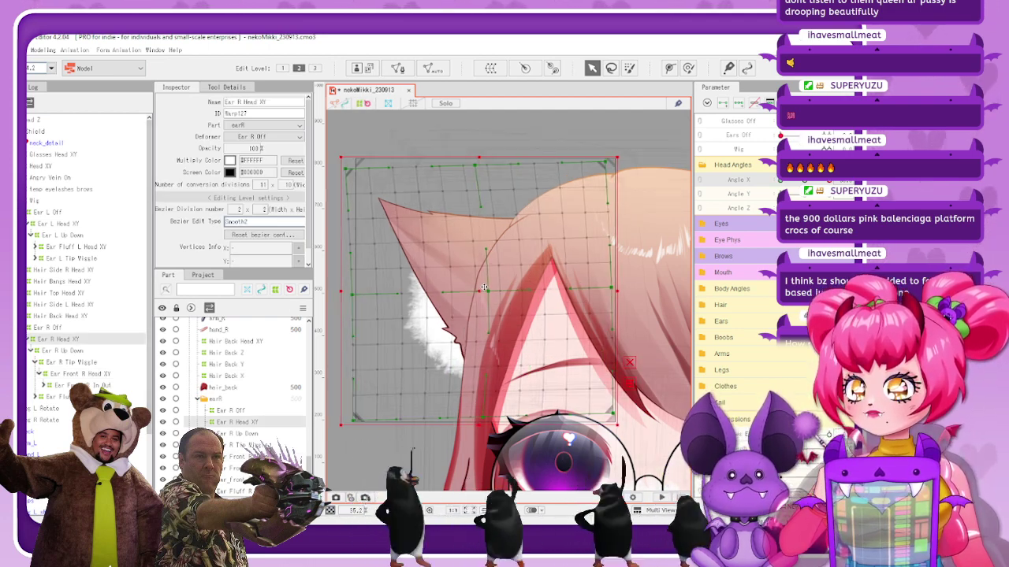
{"action": "left_click", "coordinate": [370, 103]}
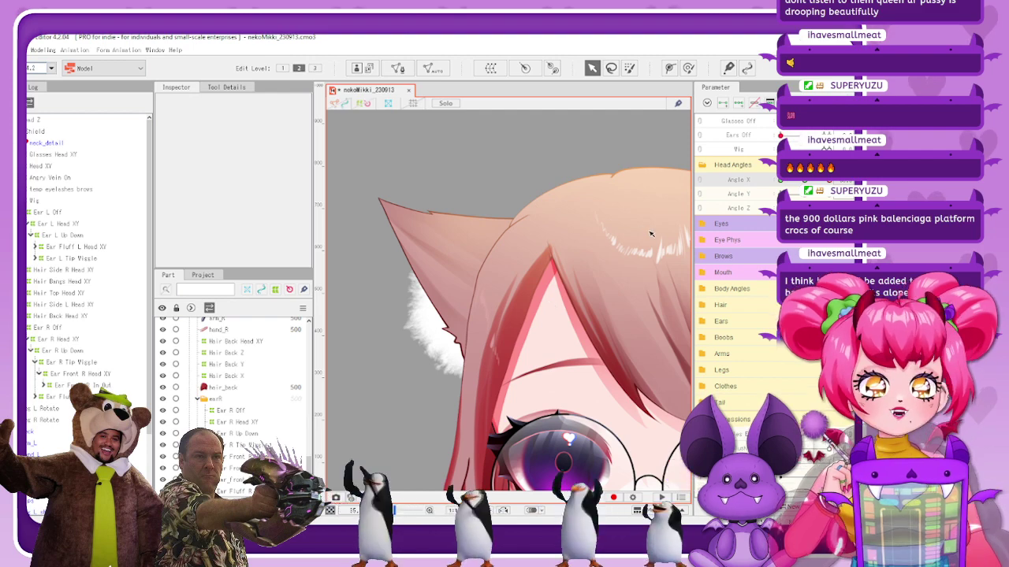
{"action": "mouse_move", "coordinate": [828, 180]}
{"action": "left_mouse_down"}
{"action": "mouse_move", "coordinate": [804, 181]}
{"action": "mouse_move", "coordinate": [825, 180]}
{"action": "left_mouse_up"}
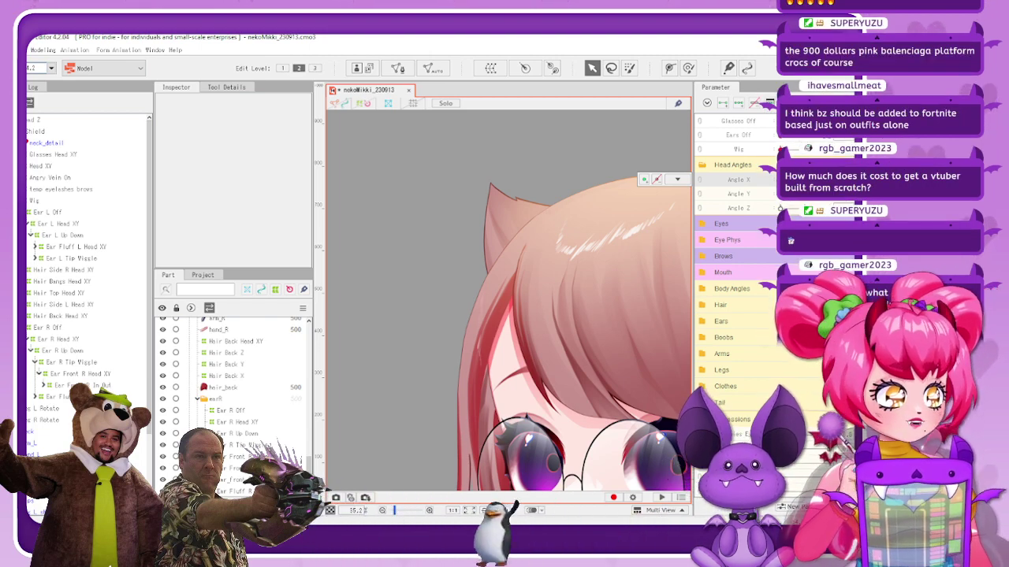
{"action": "left_click_drag", "start_coordinate": [781, 180], "coordinate": [829, 180]}
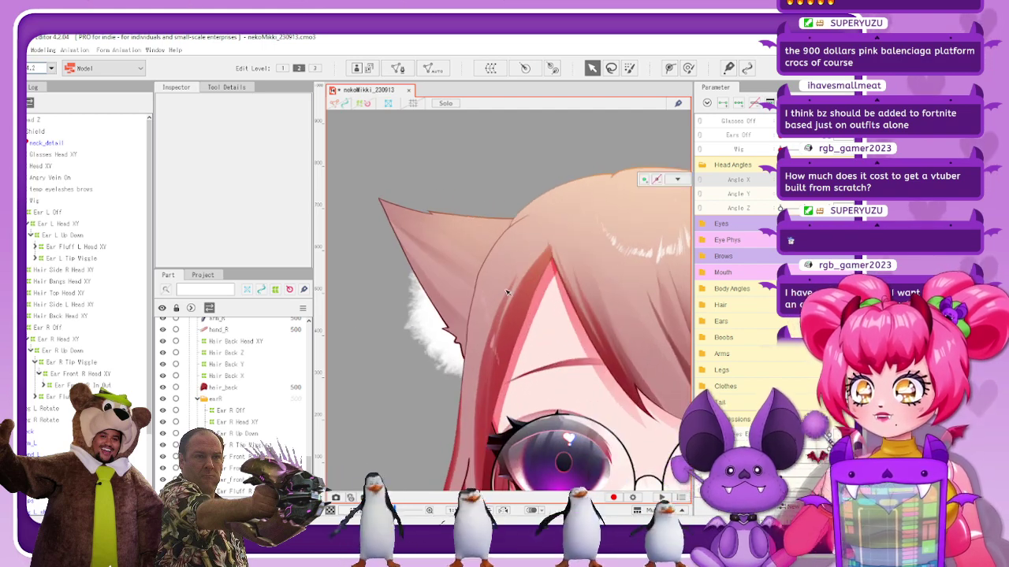
Reselect Ear Front R Head XY, adjust its inner points slightly, and check the ear without deformers
{"action": "left_click", "coordinate": [100, 375]}
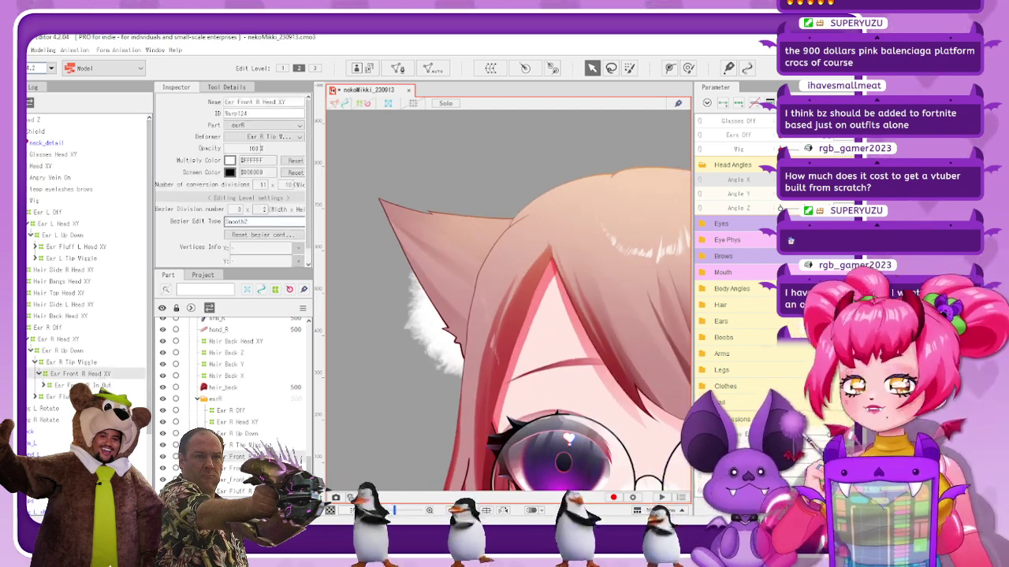
{"action": "left_click", "coordinate": [67, 397]}
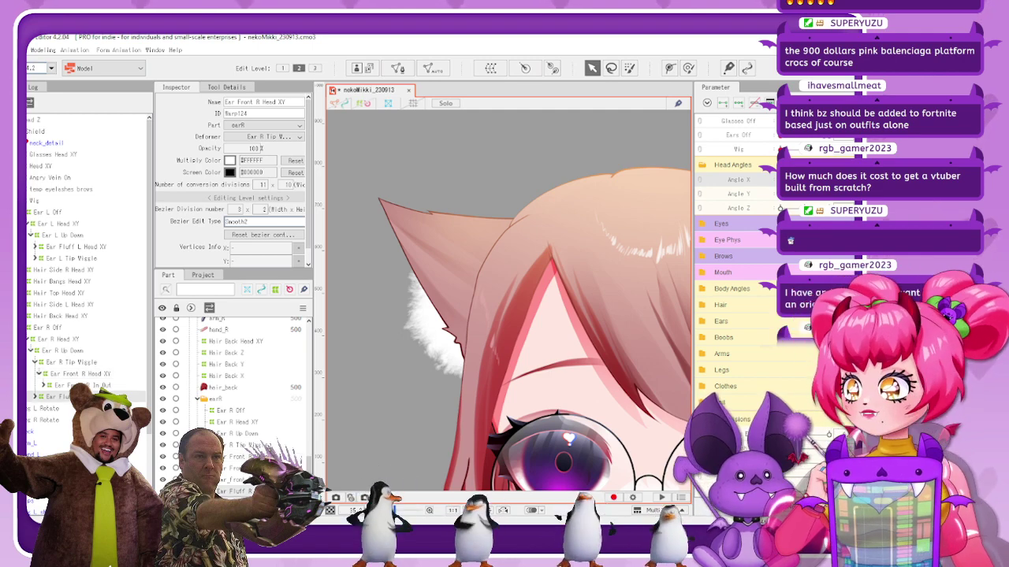
{"action": "left_click", "coordinate": [99, 374]}
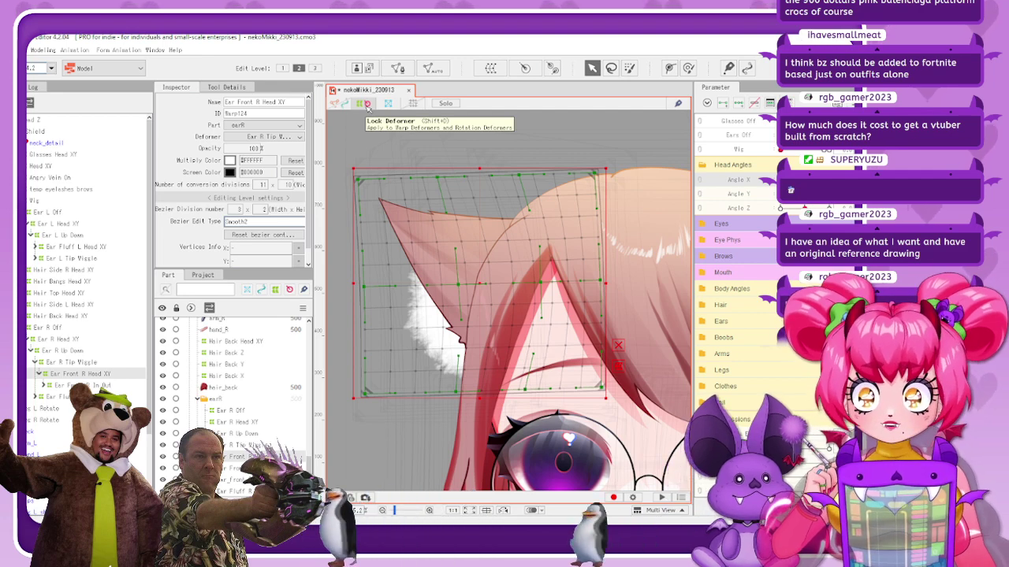
{"action": "left_click", "coordinate": [367, 107]}
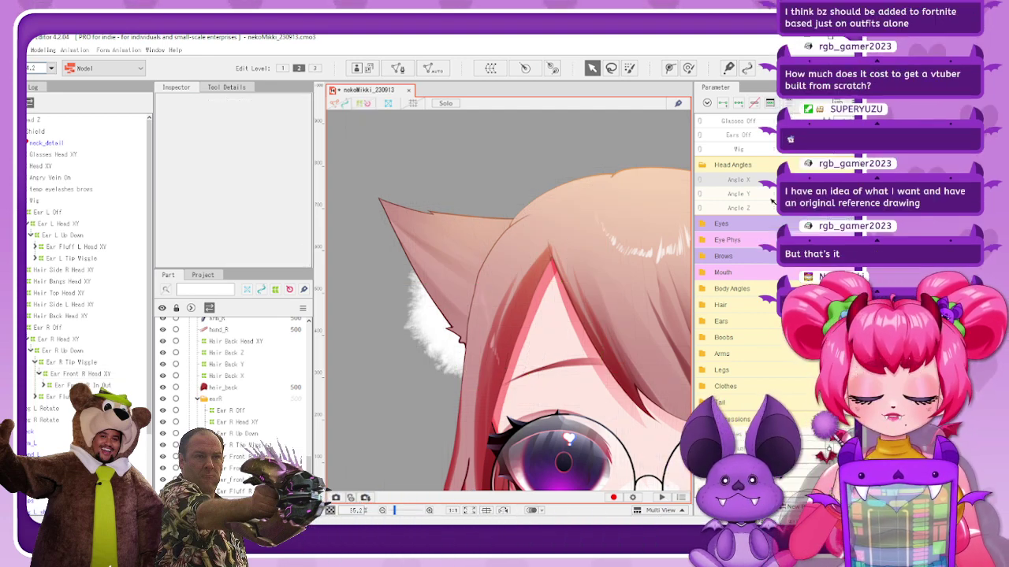
Undo the latest reshaping of Ear Front R Head XY and the outward stretch of Ear R Head XY
{"action": "left_click", "coordinate": [88, 374]}
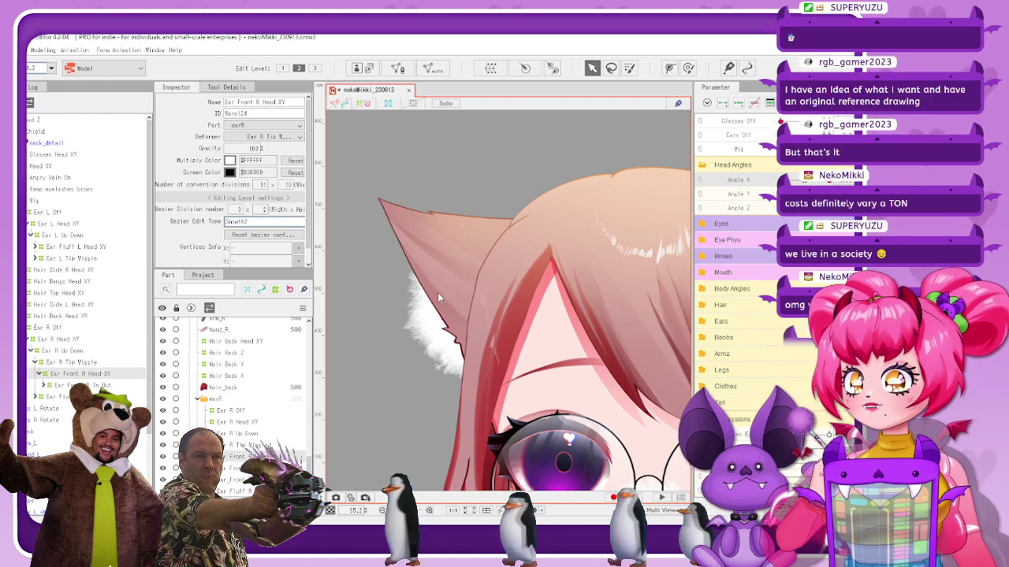
{"action": "left_click", "coordinate": [88, 398]}
{"action": "key", "text": "Up"}
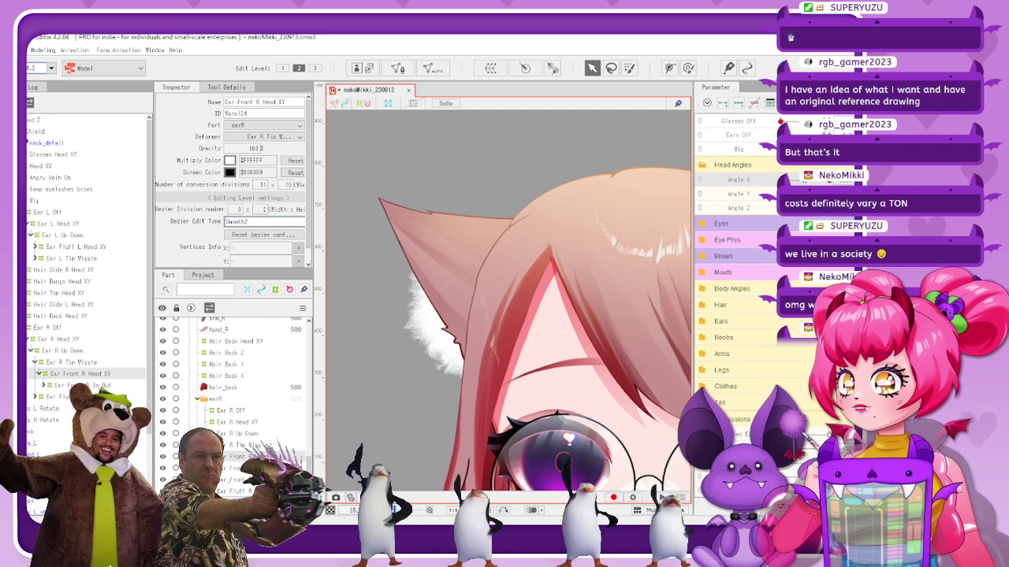
{"action": "left_click", "coordinate": [362, 103]}
{"action": "mouse_move", "coordinate": [829, 180]}
{"action": "left_mouse_down"}
{"action": "mouse_move", "coordinate": [780, 180]}
{"action": "mouse_move", "coordinate": [829, 181]}
{"action": "left_mouse_up"}
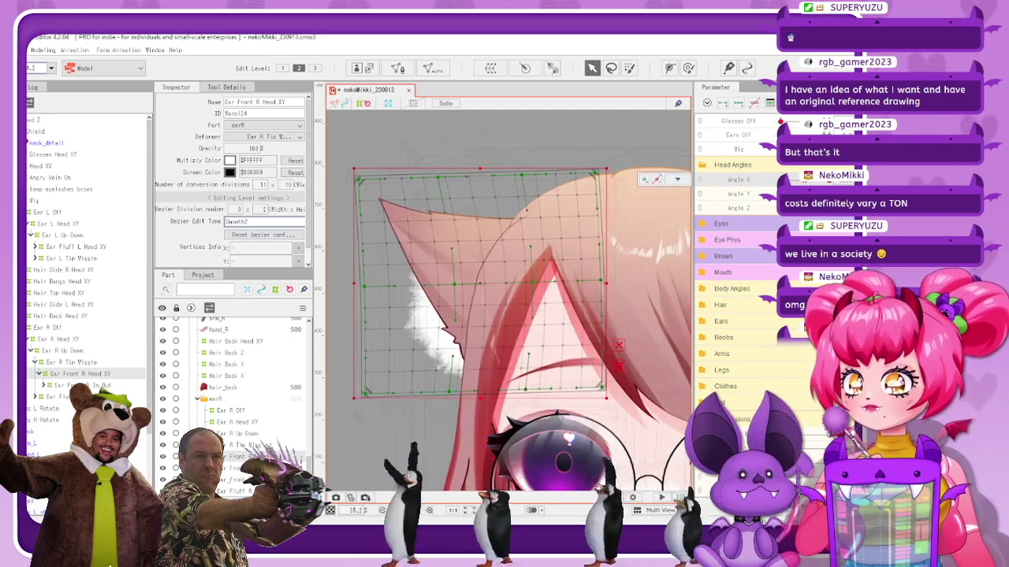
{"action": "key", "text": "ctrl+z"}
{"action": "key", "text": "ctrl+z"}
{"action": "key", "text": "ctrl+z"}
{"action": "key", "text": "ctrl+z"}
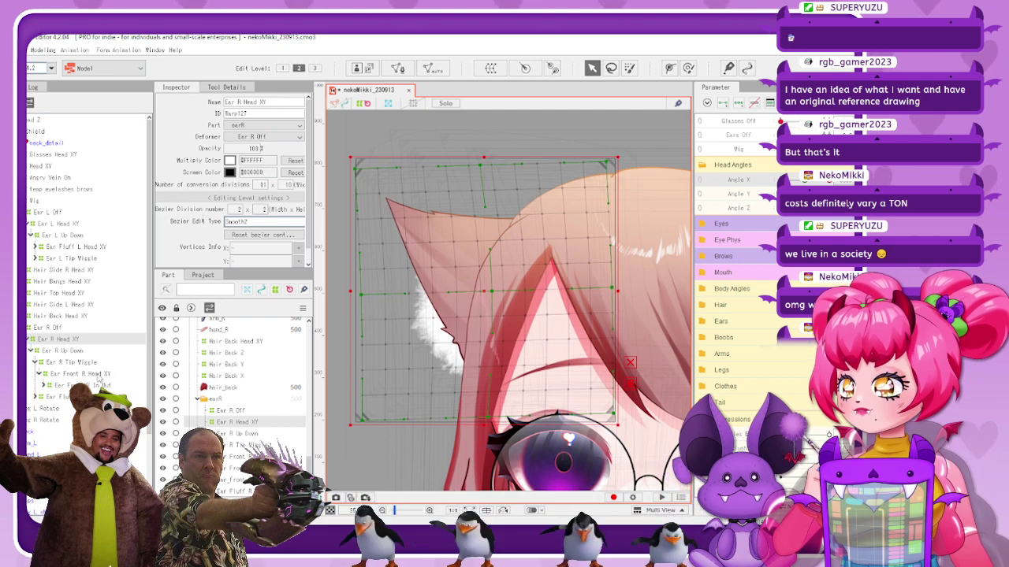
Compare both ear deformers at the middle Angle X pose, then undo the inward point shift of Ear R Head XY
{"action": "left_click", "coordinate": [98, 375]}
{"action": "left_click", "coordinate": [87, 339]}
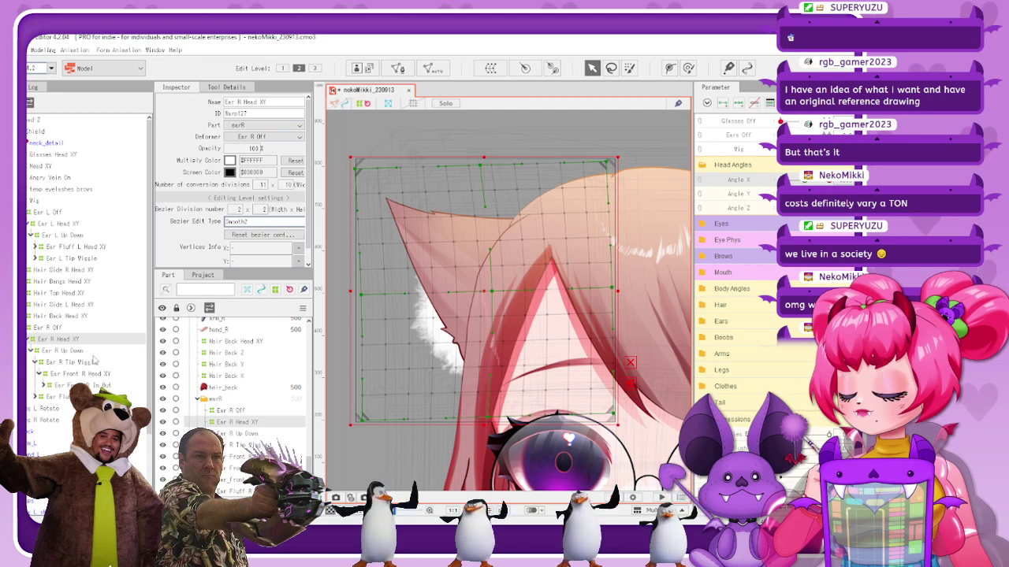
{"action": "left_click", "coordinate": [97, 374]}
{"action": "left_click", "coordinate": [805, 180]}
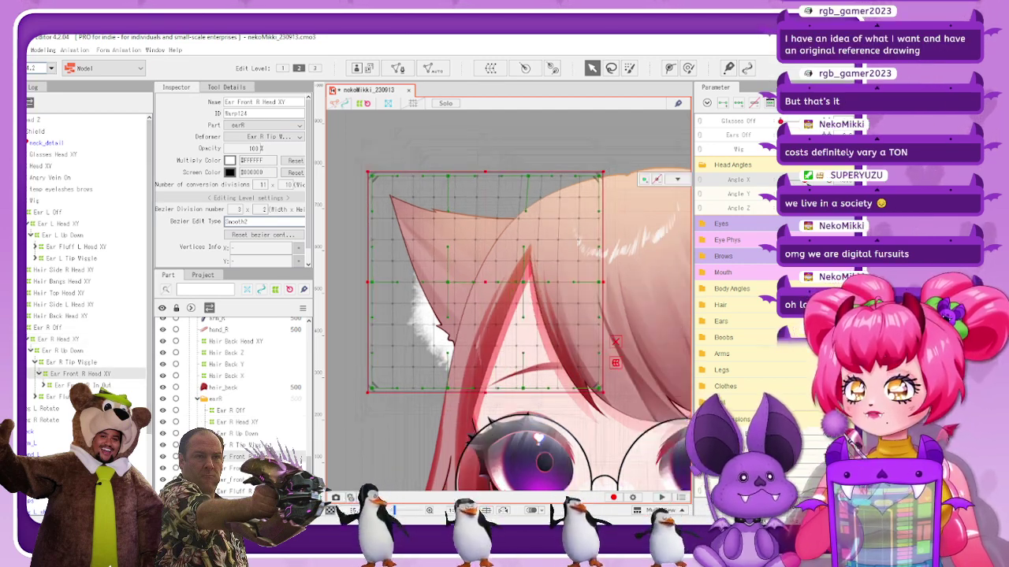
{"action": "key", "text": "ctrl+z"}
{"action": "key", "text": "ctrl+z"}
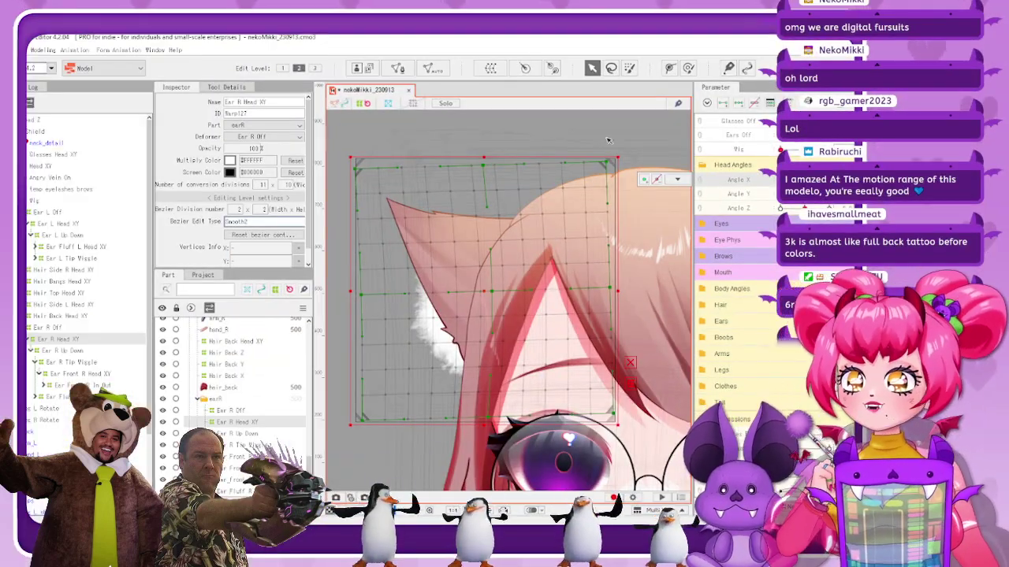
{"action": "left_click", "coordinate": [805, 179]}
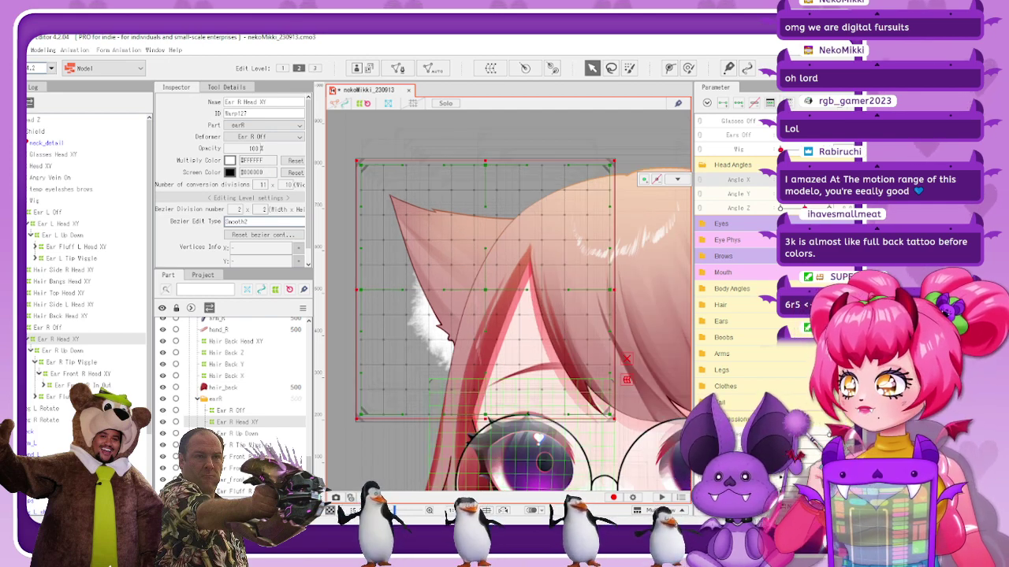
{"action": "left_click", "coordinate": [103, 376]}
{"action": "key", "text": "ctrl+z"}
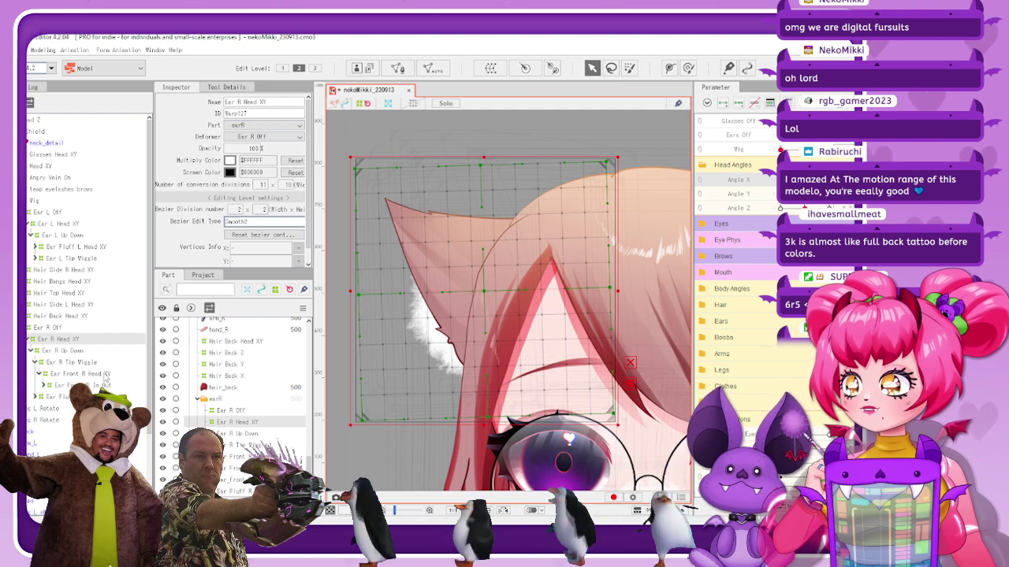
Undo the recent small adjustments of Ear R Head XY at the turned Angle X pose
{"action": "key", "text": "ctrl+z"}
{"action": "key", "text": "ctrl+z"}
{"action": "key", "text": "ctrl+z"}
{"action": "key", "text": "ctrl+z"}
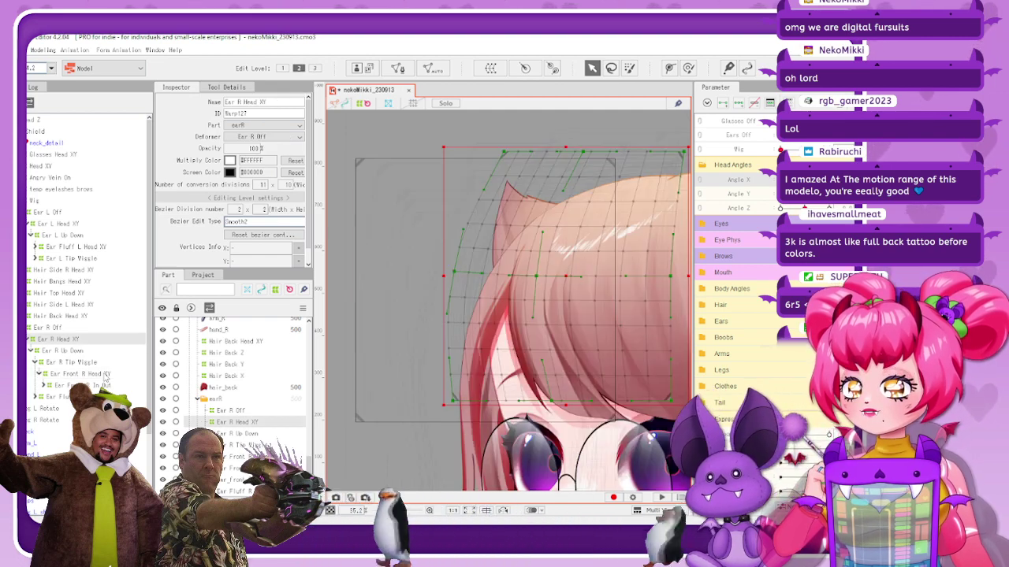
{"action": "key", "text": "ctrl+z"}
{"action": "key", "text": "ctrl+z"}
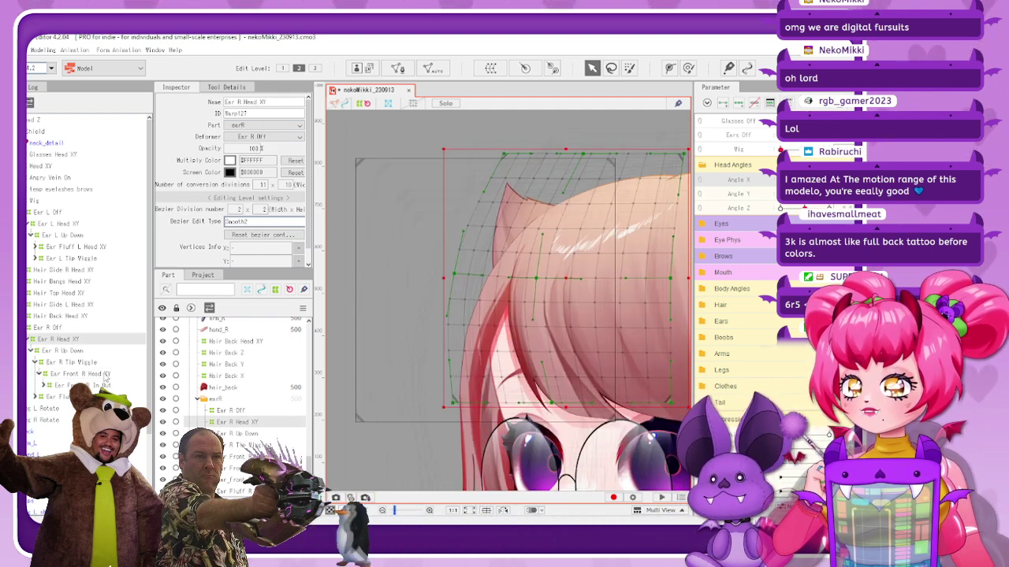
{"action": "key", "text": "ctrl+z"}
{"action": "key", "text": "ctrl+z"}
{"action": "key", "text": "ctrl+z"}
{"action": "key", "text": "ctrl+z"}
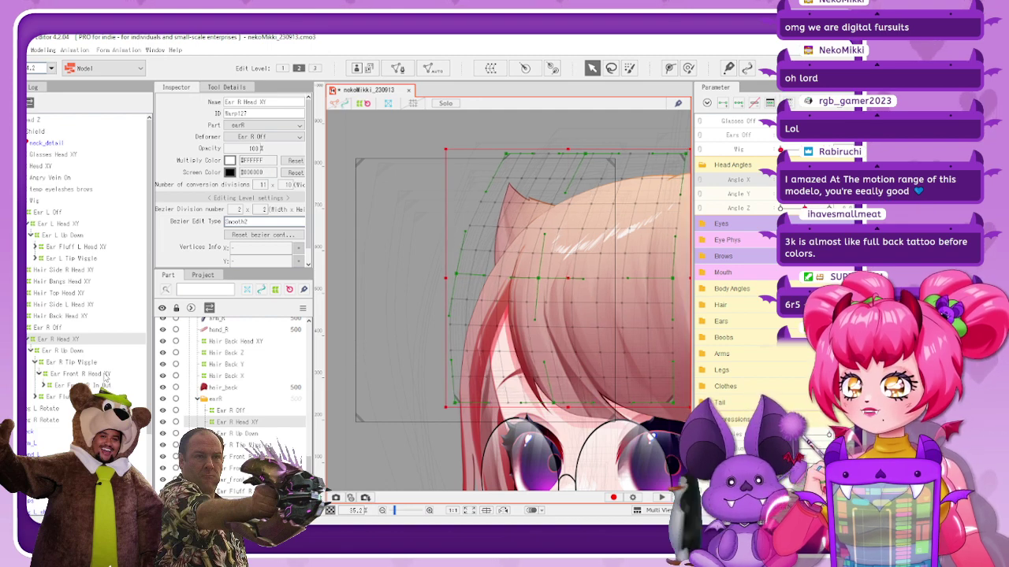
Undo the centre point changes of Ear R Head XY at the middle Angle X pose
{"action": "key", "text": "ctrl+z"}
{"action": "key", "text": "ctrl+z"}
{"action": "key", "text": "ctrl+z"}
{"action": "key", "text": "ctrl+z"}
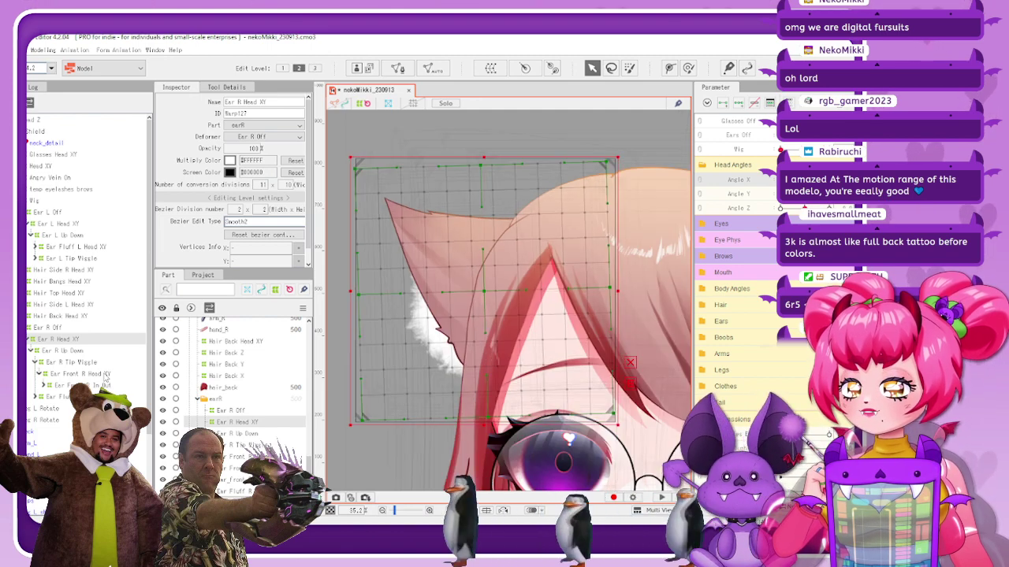
{"action": "key", "text": "ctrl+z"}
{"action": "key", "text": "ctrl+z"}
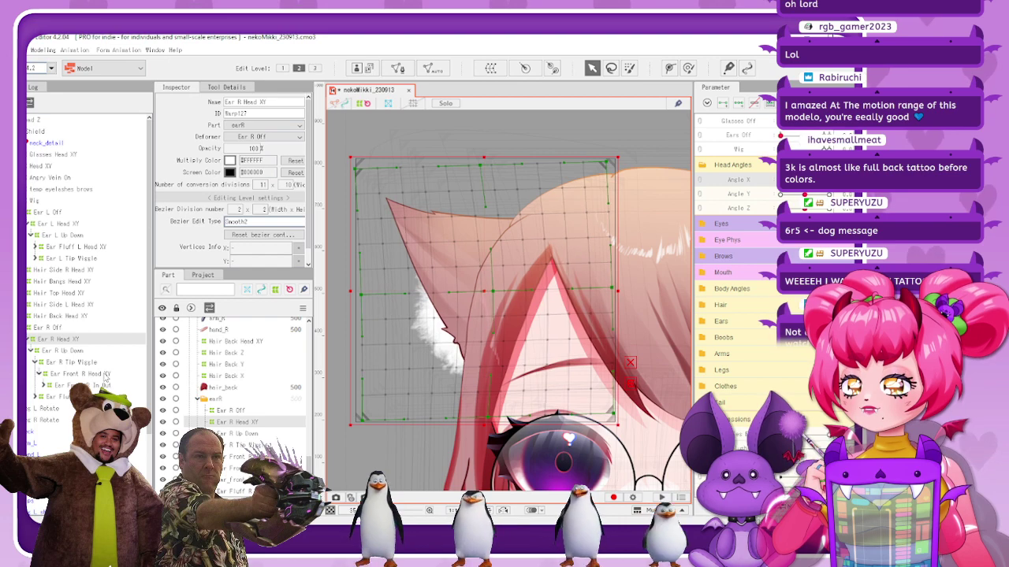
Select Ear Front R Head XY and undo its remaining inner point adjustments at the middle pose
{"action": "left_click", "coordinate": [79, 373]}
{"action": "key", "text": "ctrl+z"}
{"action": "key", "text": "ctrl+z"}
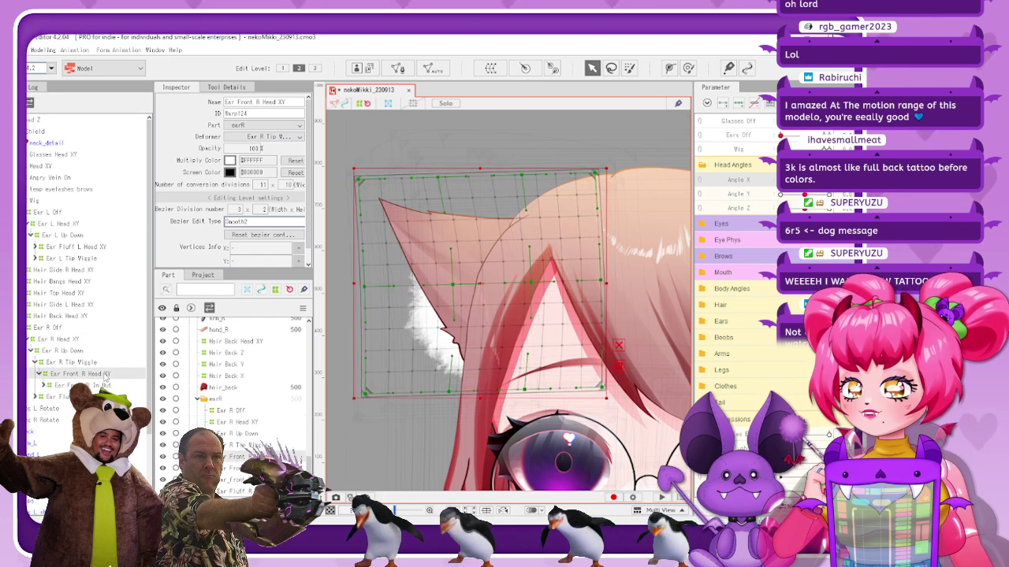
{"action": "key", "text": "ctrl+z"}
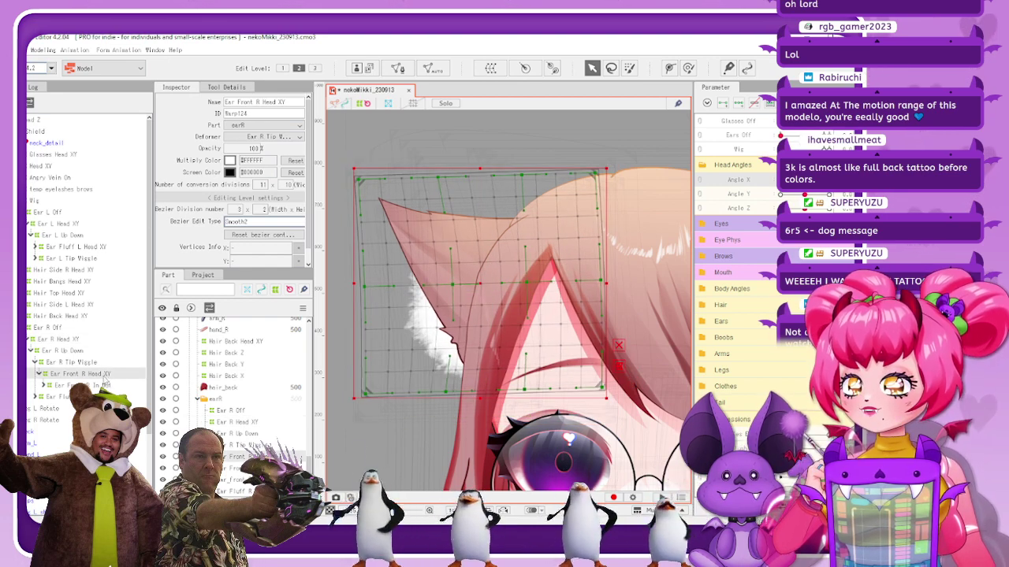
{"action": "key", "text": "ctrl+z"}
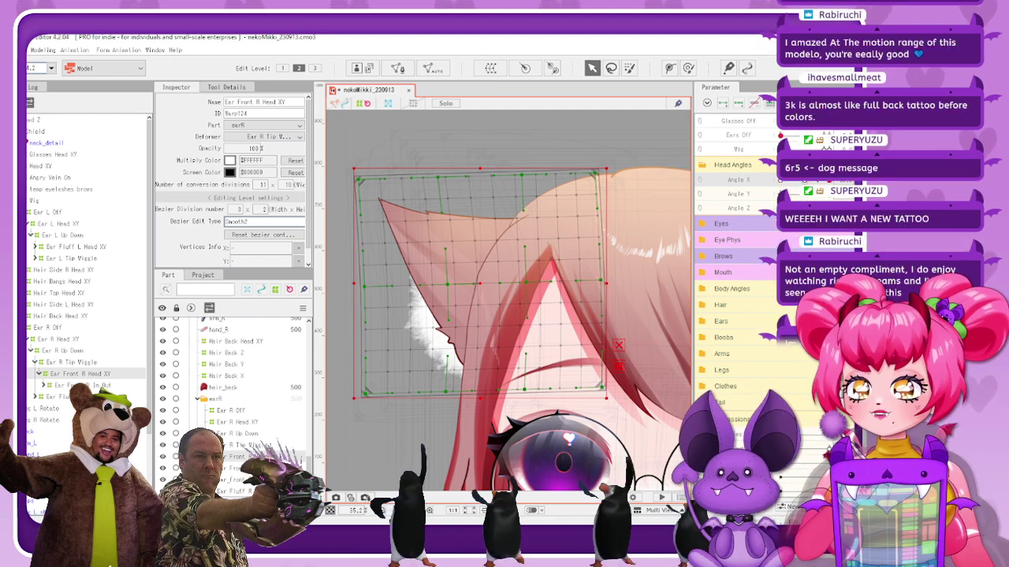
{"action": "key", "text": "ctrl+z"}
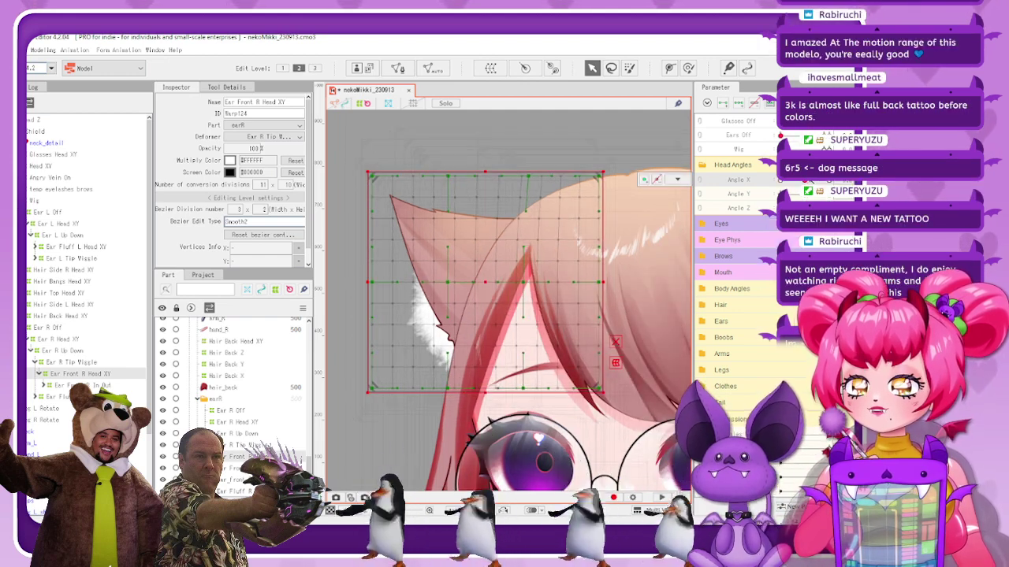
{"action": "key", "text": "ctrl+z"}
{"action": "key", "text": "ctrl+z"}
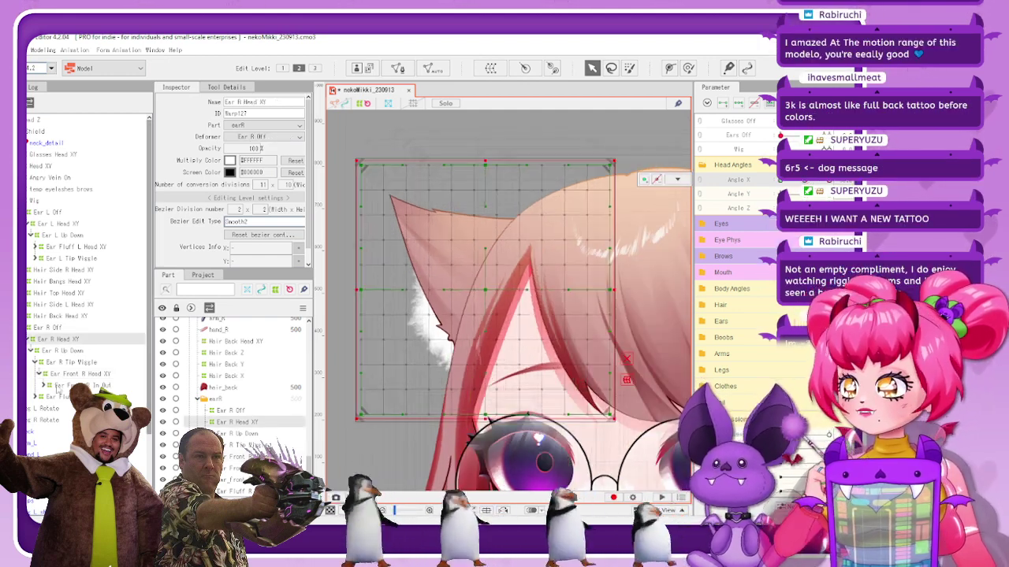
Reselect Ear Front R Head XY and move its offset upper inner point in line with the column below at neutral Angle X
{"action": "left_click", "coordinate": [93, 375]}
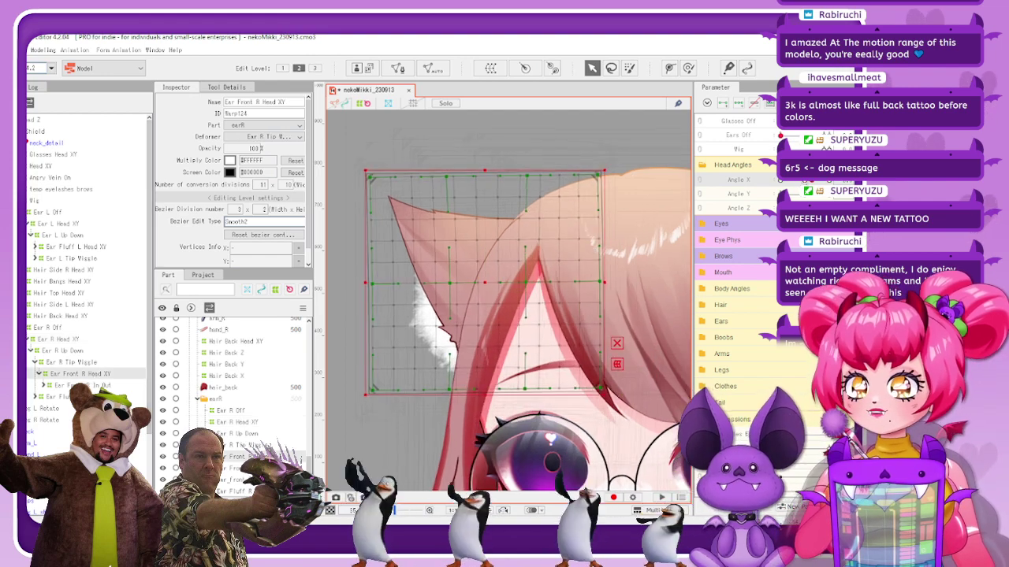
{"action": "mouse_move", "coordinate": [811, 180]}
{"action": "left_mouse_down"}
{"action": "mouse_move", "coordinate": [821, 180]}
{"action": "mouse_move", "coordinate": [796, 181]}
{"action": "mouse_move", "coordinate": [819, 181]}
{"action": "mouse_move", "coordinate": [810, 180]}
{"action": "left_mouse_up"}
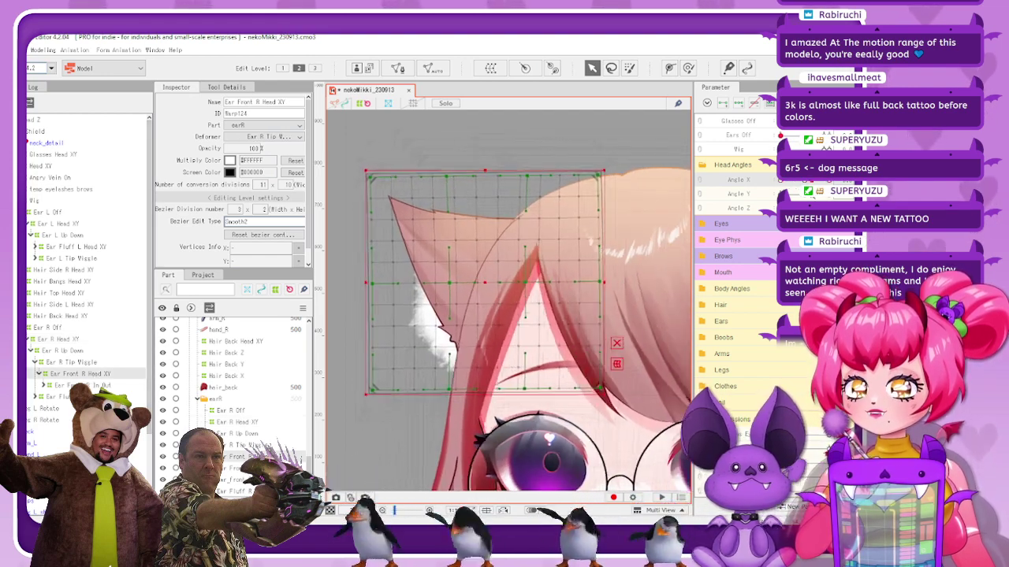
{"action": "scroll", "coordinate": [536, 176], "scroll_direction": "up", "scroll_amount": 2}
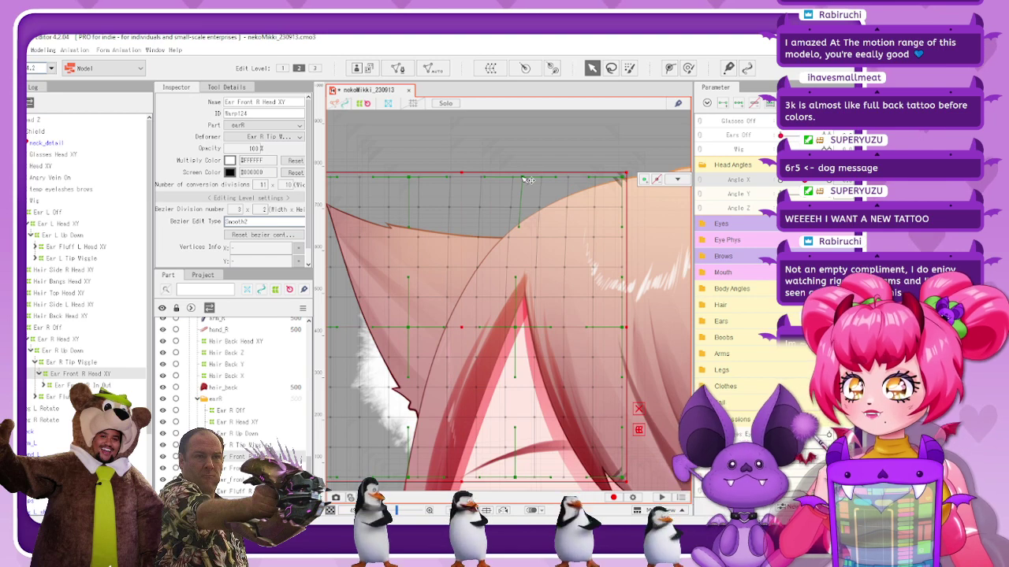
{"action": "left_click_drag", "start_coordinate": [522, 178], "coordinate": [516, 178]}
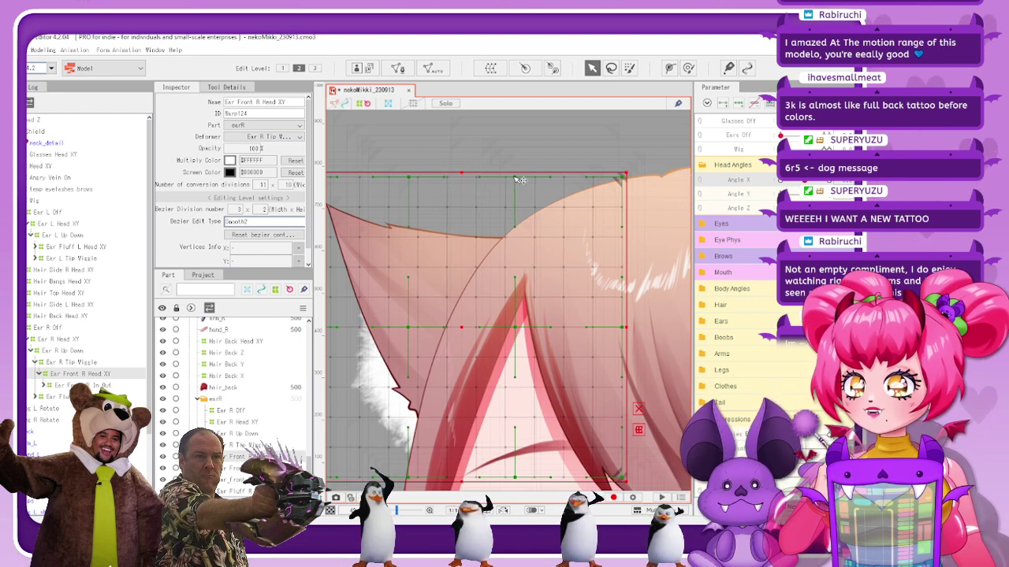
{"action": "scroll", "coordinate": [517, 180], "scroll_direction": "down", "scroll_amount": 1}
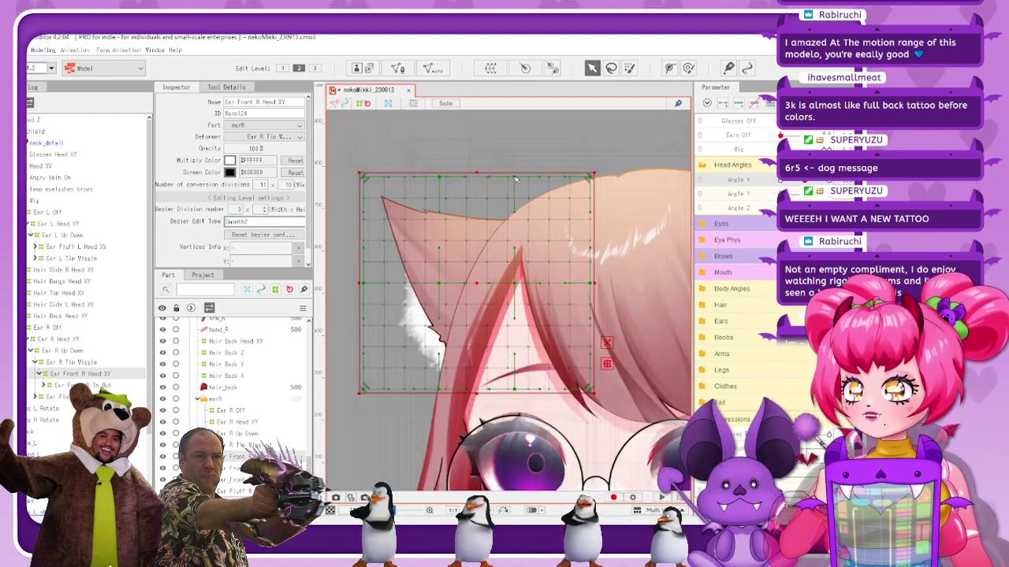
Compare Ear Front R Head XY, Ear R Head XY and Ear Fluff R Head XY at the turned Angle X pose
{"action": "left_click", "coordinate": [517, 180]}
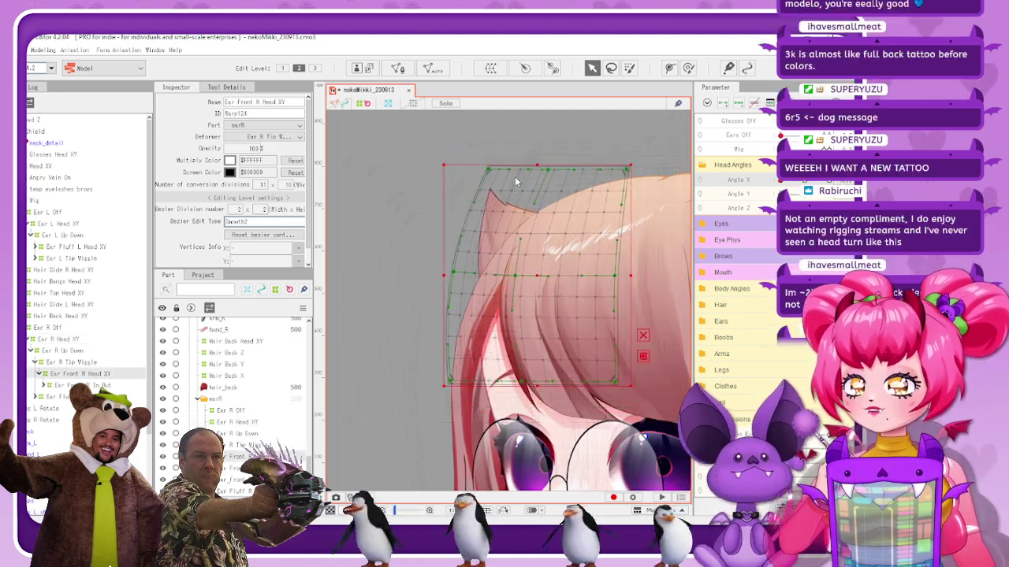
{"action": "left_click", "coordinate": [517, 180]}
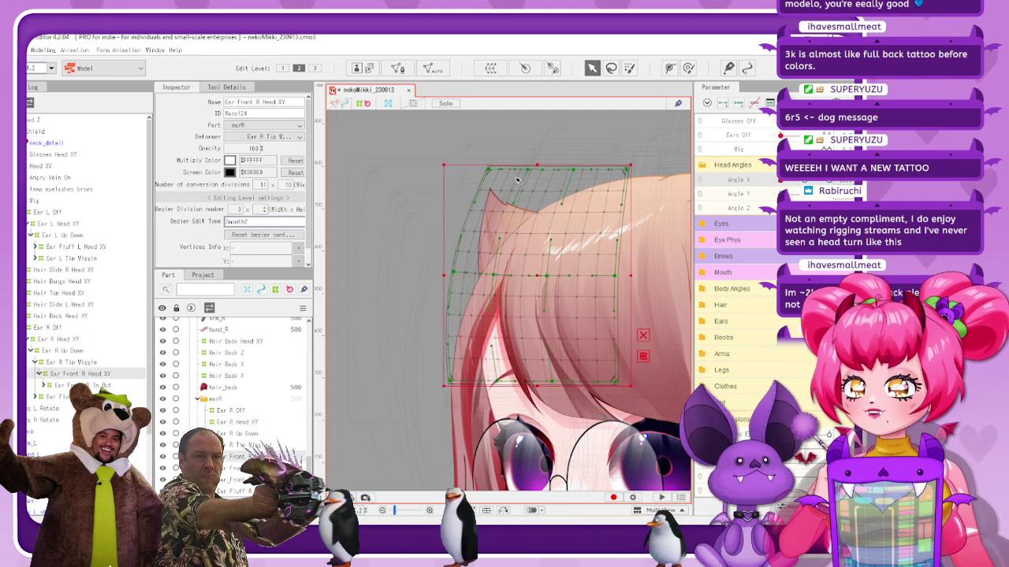
{"action": "left_click", "coordinate": [620, 211]}
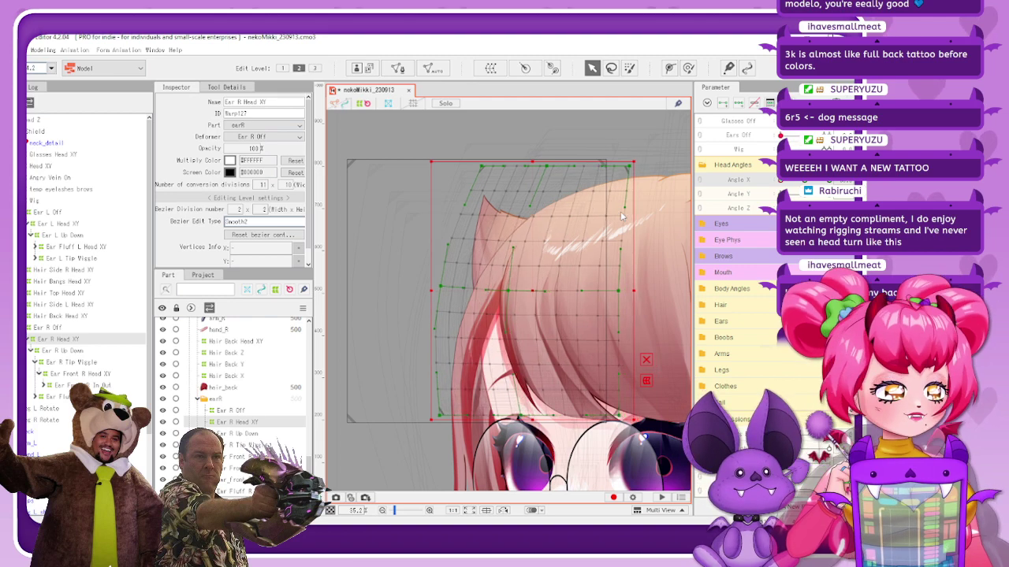
{"action": "left_click", "coordinate": [620, 211]}
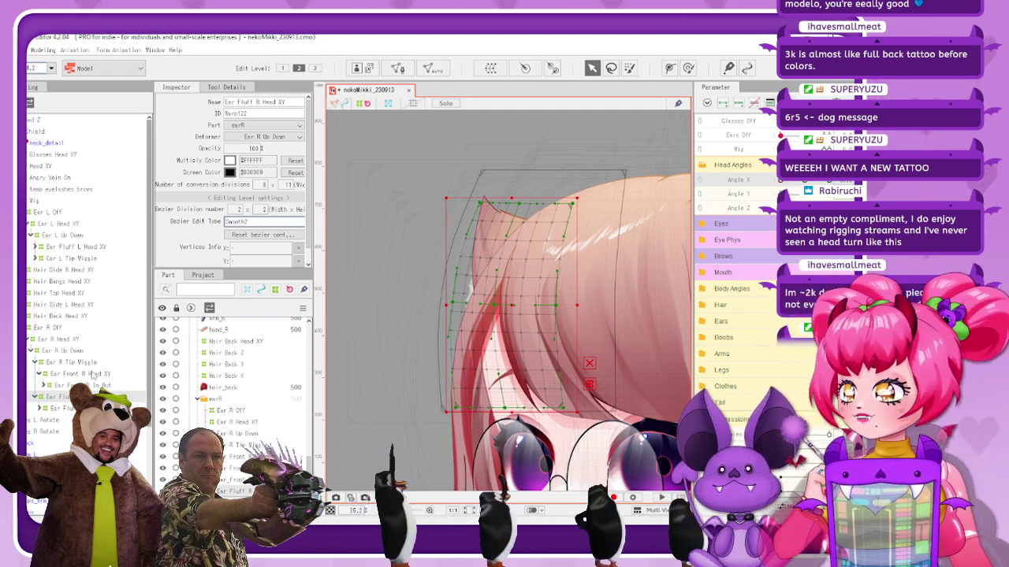
Give Ear Front R Head XY 2 × 2 Bezier divisions and insert three keyforms on Angle X
{"action": "left_click", "coordinate": [92, 374]}
{"action": "left_click", "coordinate": [805, 180]}
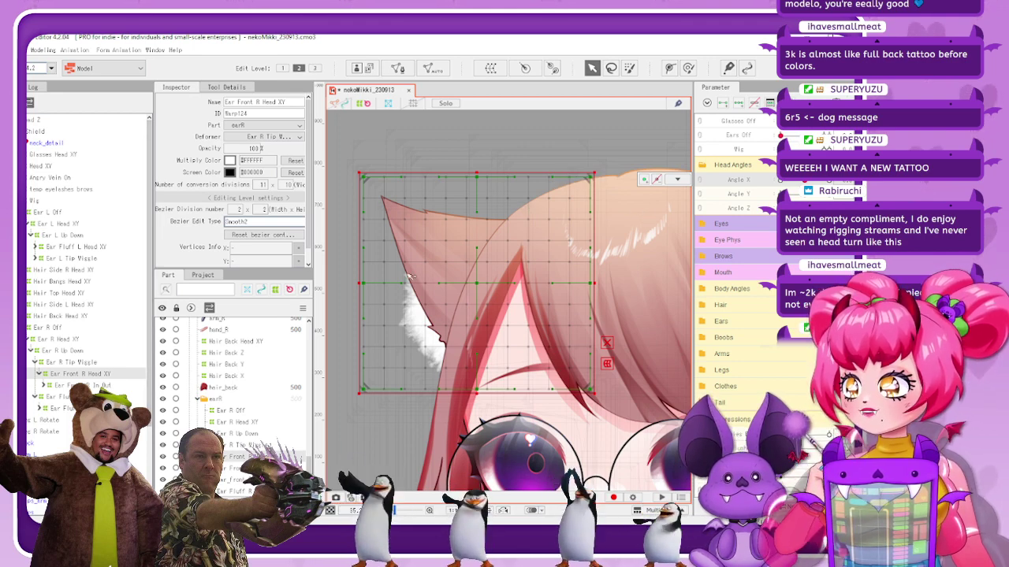
{"action": "left_click", "coordinate": [677, 179]}
{"action": "mouse_move", "coordinate": [804, 181]}
{"action": "left_mouse_down"}
{"action": "mouse_move", "coordinate": [773, 190]}
{"action": "mouse_move", "coordinate": [803, 189]}
{"action": "left_mouse_up"}
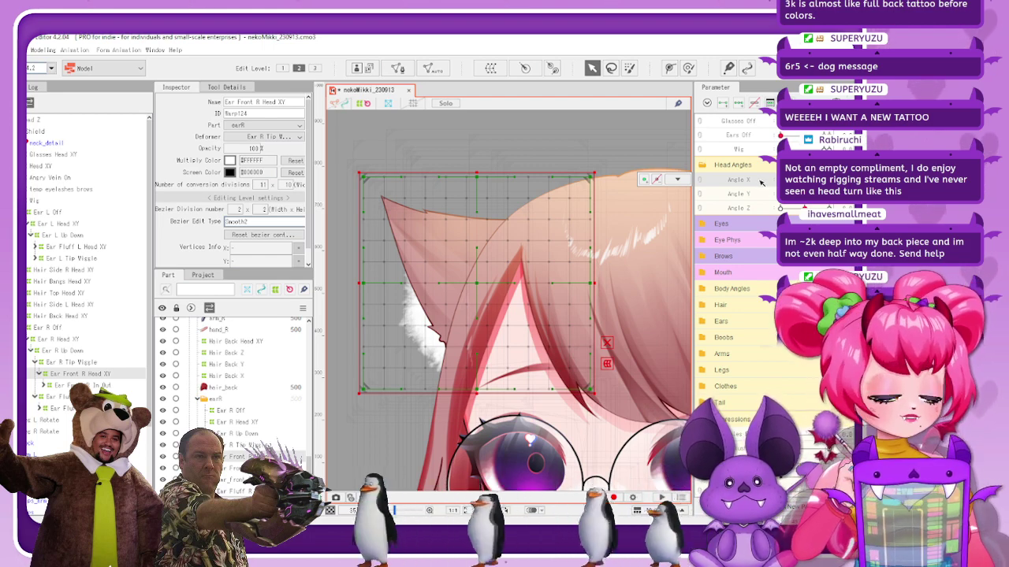
{"action": "left_click", "coordinate": [677, 179]}
{"action": "left_click", "coordinate": [738, 105]}
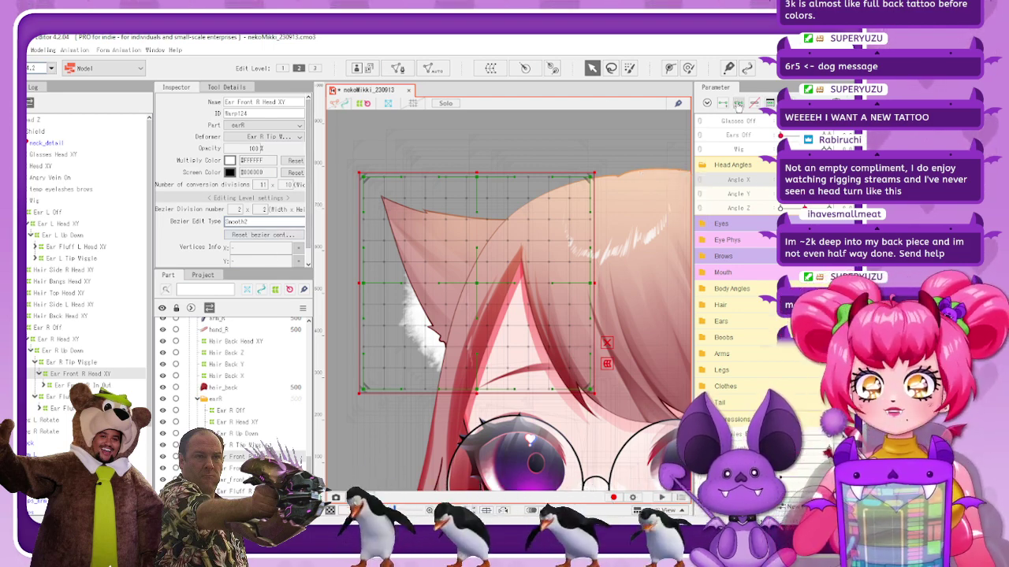
Select Ear R Head XY at the turned Angle X pose and widen it toward the centre of the head
{"action": "left_click", "coordinate": [770, 185]}
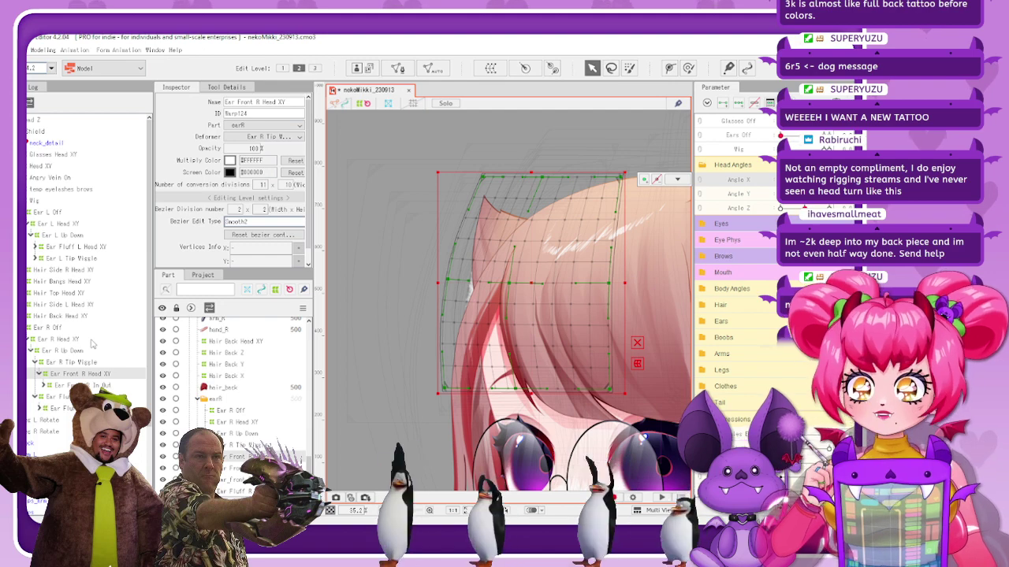
{"action": "left_click", "coordinate": [71, 340]}
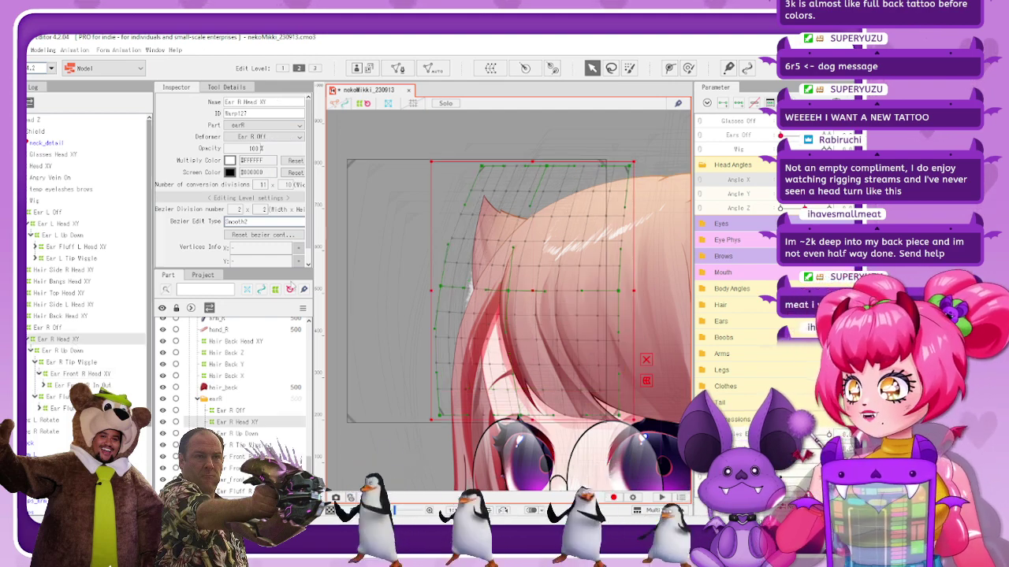
{"action": "left_click_drag", "start_coordinate": [637, 292], "coordinate": [671, 293]}
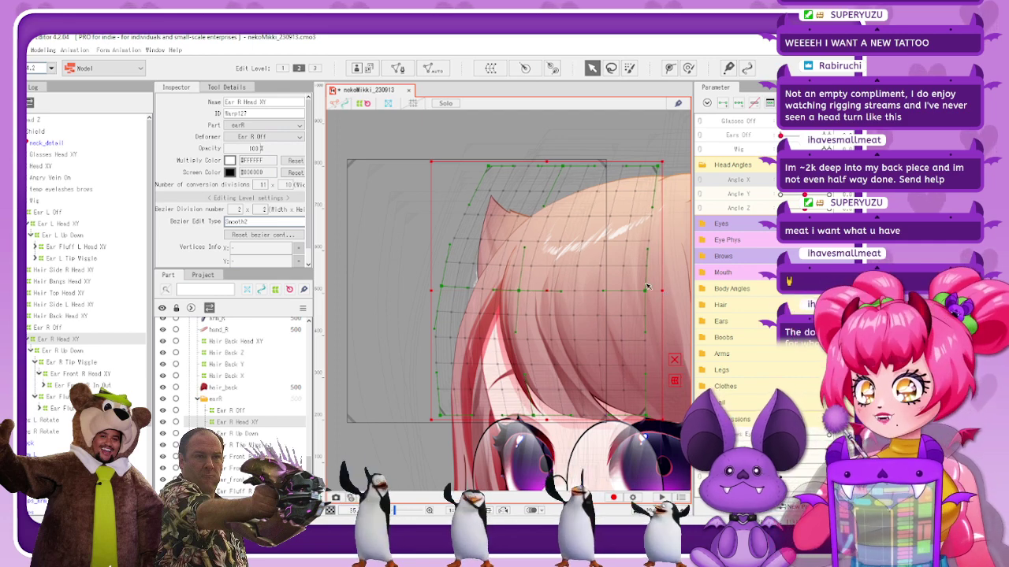
Hide the deformers, check the right ear across Angle X, and show the deformers again at the turned pose
{"action": "left_click", "coordinate": [364, 104]}
{"action": "scroll", "coordinate": [503, 267], "scroll_direction": "down", "scroll_amount": 5}
{"action": "scroll", "coordinate": [504, 273], "scroll_direction": "up", "scroll_amount": 2}
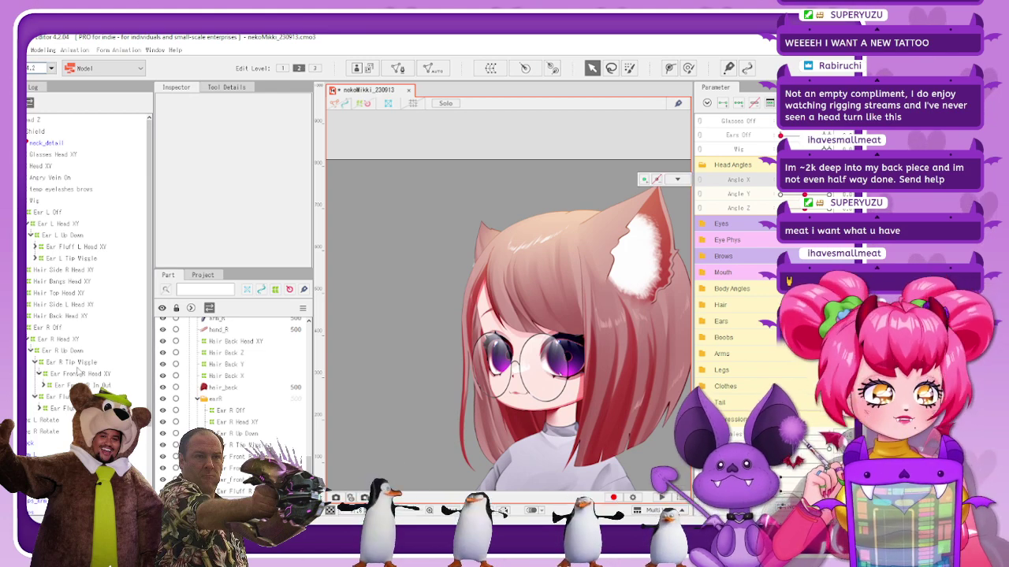
{"action": "left_click", "coordinate": [67, 339]}
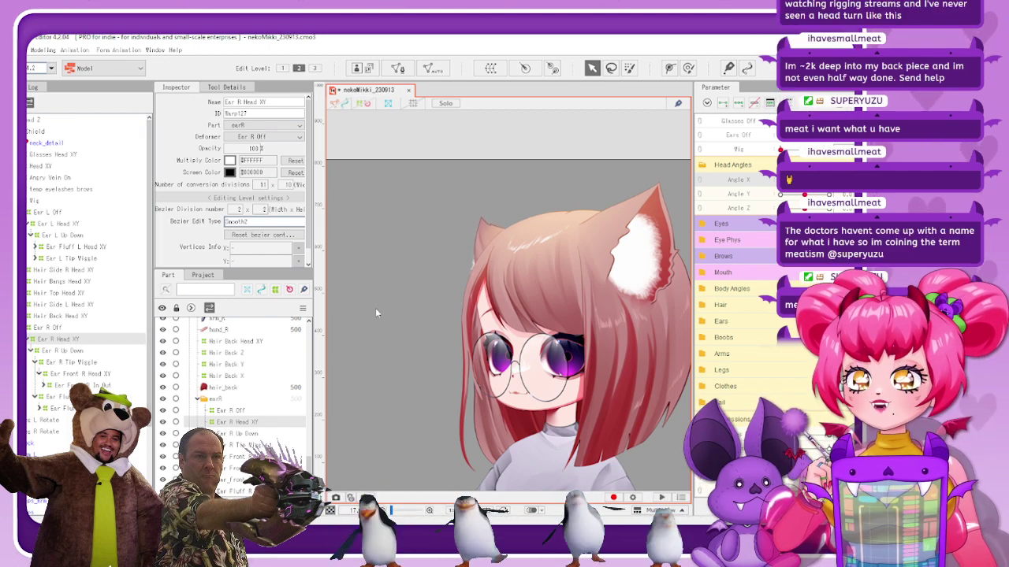
{"action": "mouse_move", "coordinate": [780, 179]}
{"action": "left_mouse_down"}
{"action": "mouse_move", "coordinate": [805, 180]}
{"action": "mouse_move", "coordinate": [772, 192]}
{"action": "left_mouse_up"}
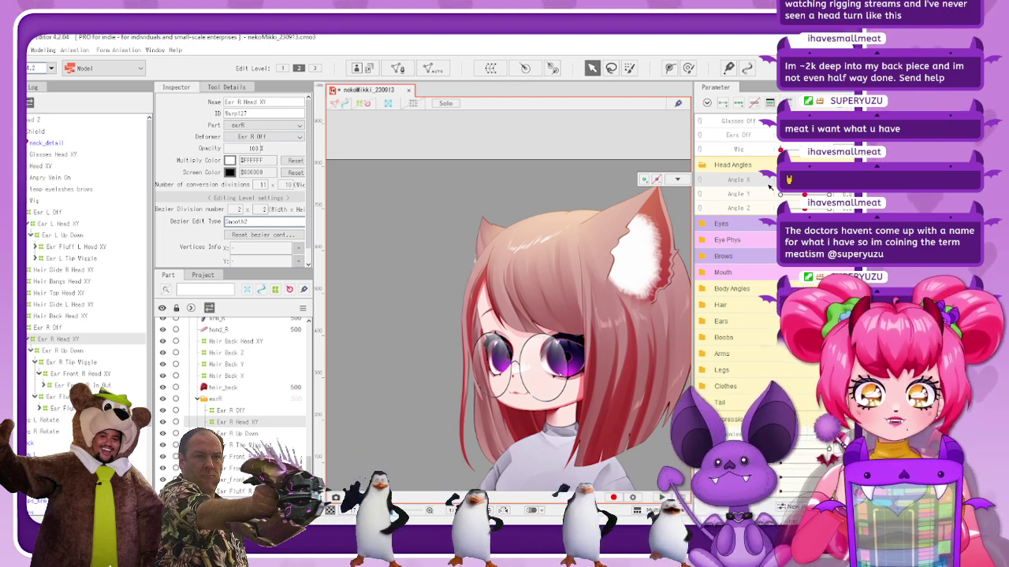
{"action": "mouse_move", "coordinate": [780, 180]}
{"action": "left_mouse_down"}
{"action": "mouse_move", "coordinate": [804, 183]}
{"action": "mouse_move", "coordinate": [775, 188]}
{"action": "left_mouse_up"}
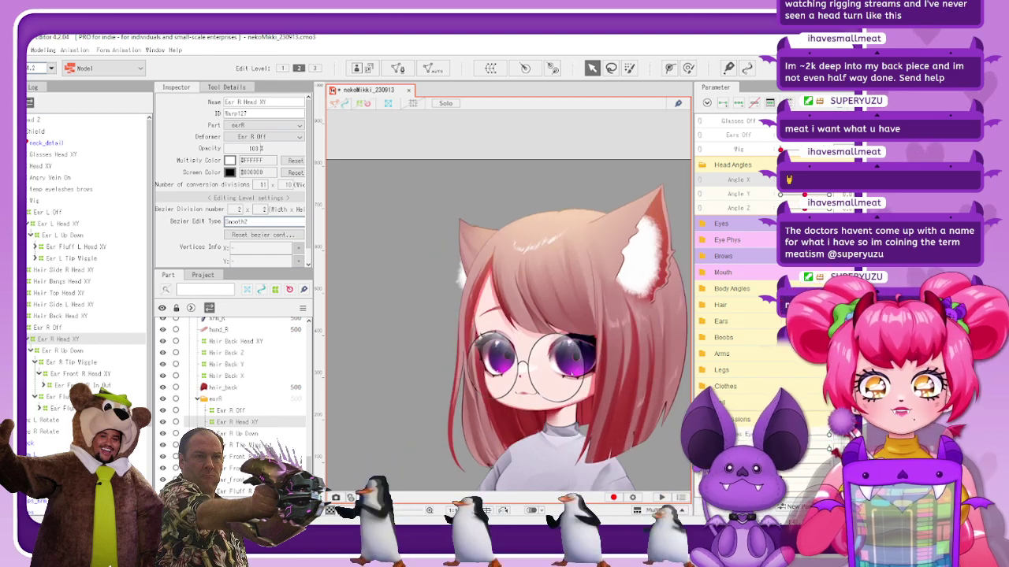
{"action": "left_click", "coordinate": [88, 352]}
{"action": "left_click", "coordinate": [104, 341]}
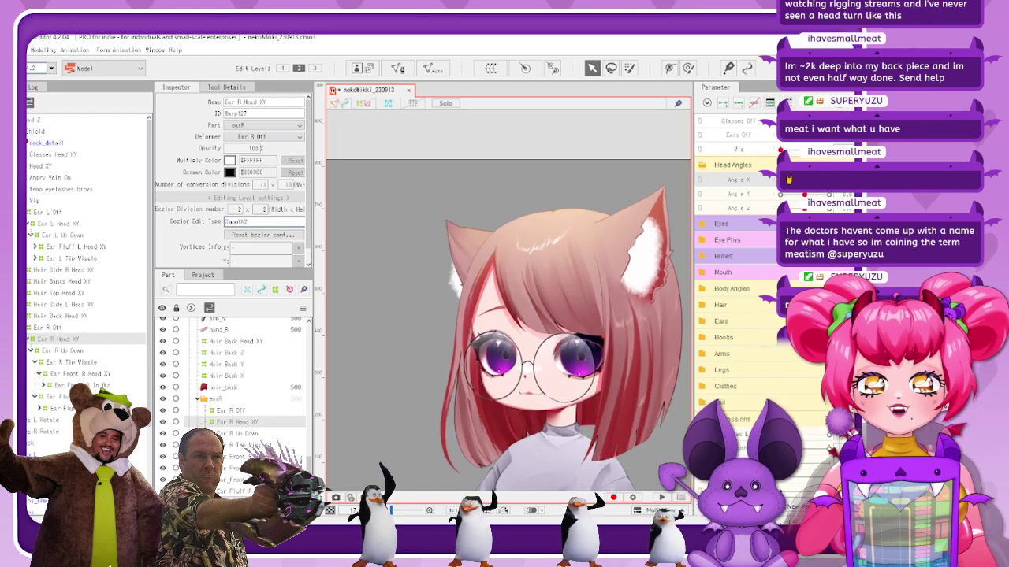
{"action": "left_click", "coordinate": [677, 179]}
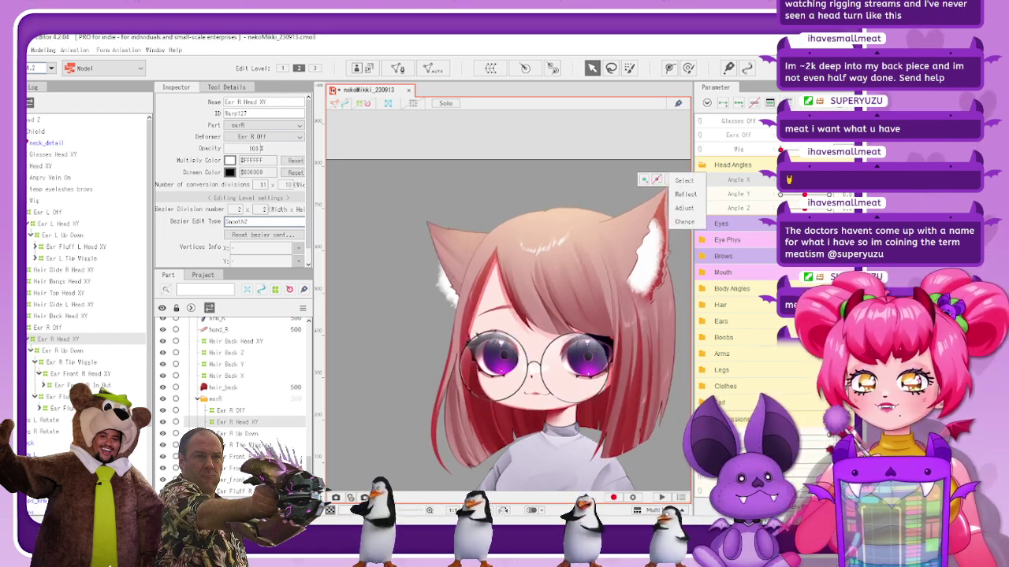
{"action": "left_click_drag", "start_coordinate": [801, 181], "coordinate": [777, 181]}
{"action": "left_click", "coordinate": [364, 104]}
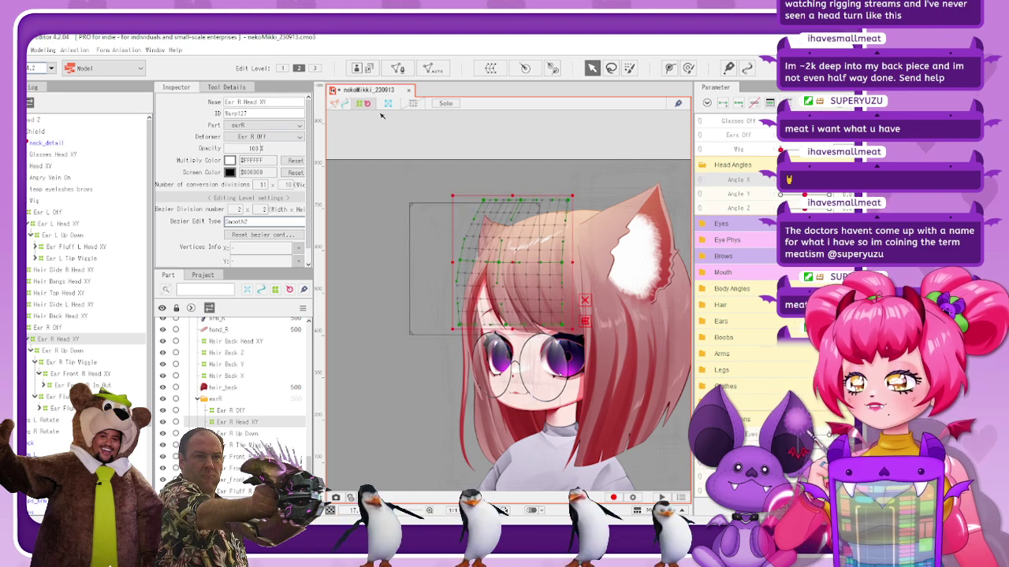
Try to widen Ear R Head XY slightly further toward the head's centre, and undo the change
{"action": "scroll", "coordinate": [583, 259], "scroll_direction": "up", "scroll_amount": 2}
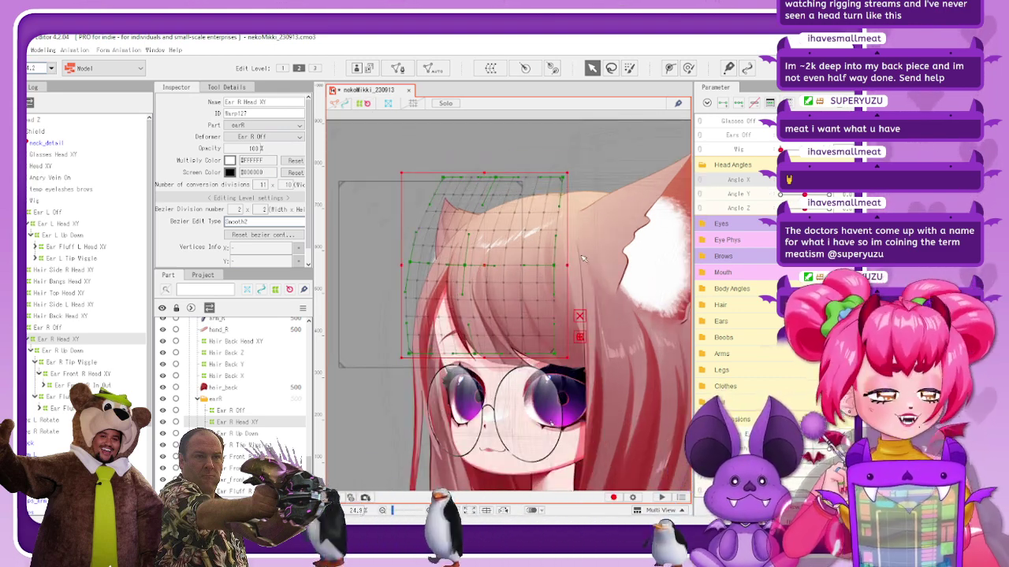
{"action": "left_click_drag", "start_coordinate": [566, 266], "coordinate": [569, 267]}
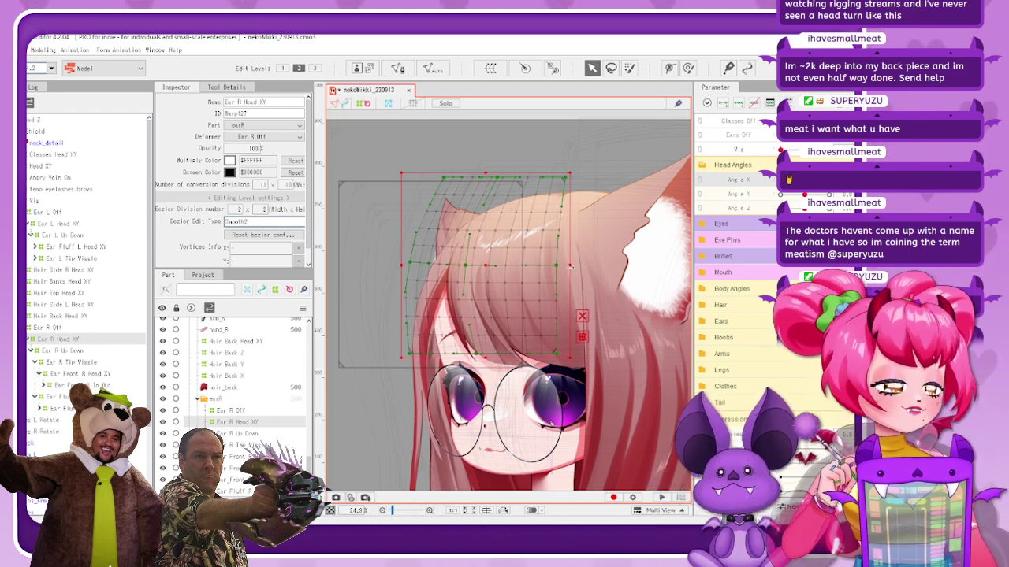
{"action": "key", "text": "ctrl+z"}
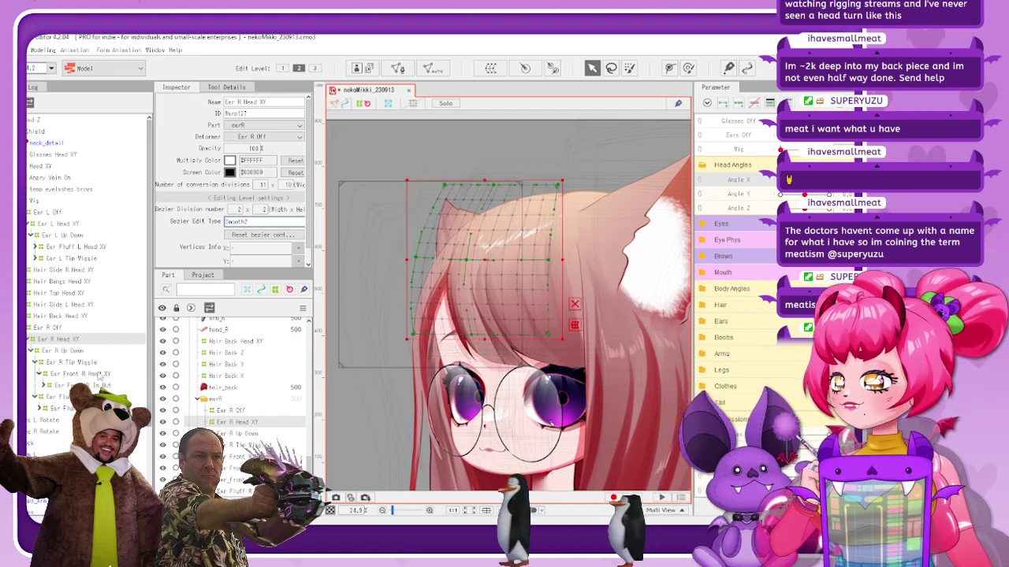
Inspect Ear Front R Head XY, and check the right ear across Angle X with the deformers hidden
{"action": "left_click", "coordinate": [87, 373]}
{"action": "scroll", "coordinate": [500, 204], "scroll_direction": "up", "scroll_amount": 2}
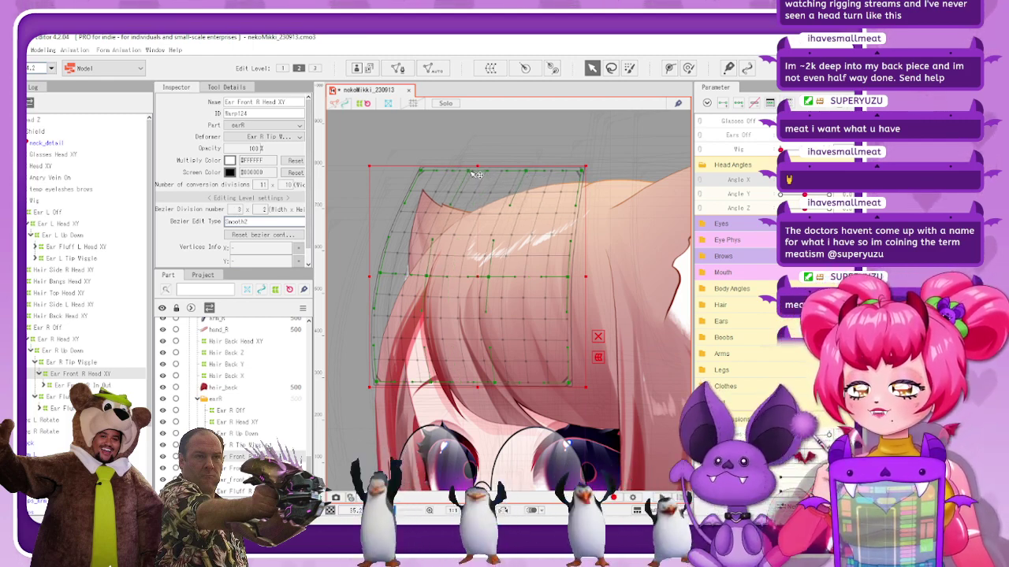
{"action": "left_click", "coordinate": [363, 104]}
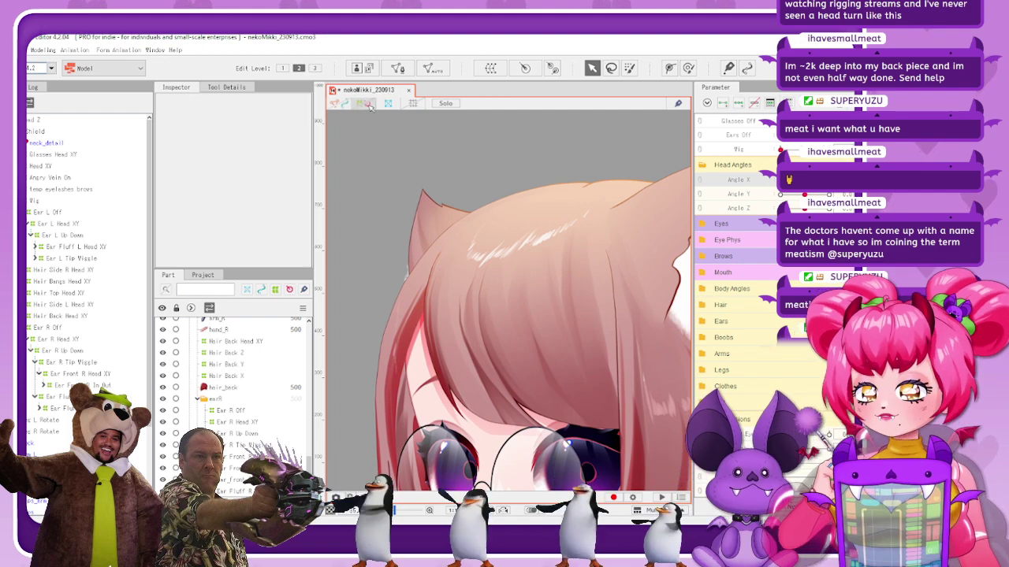
{"action": "scroll", "coordinate": [551, 347], "scroll_direction": "down", "scroll_amount": 2}
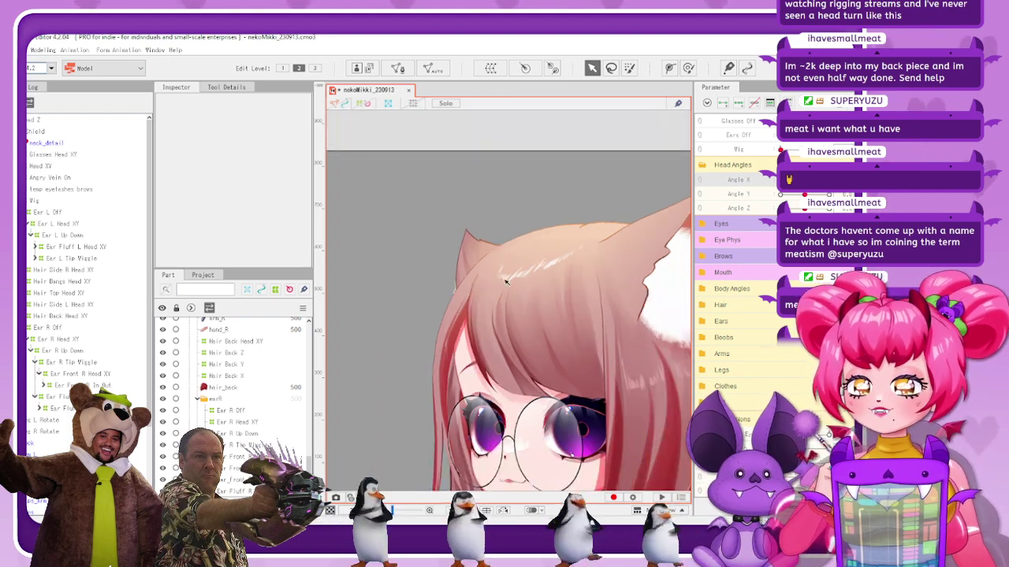
{"action": "scroll", "coordinate": [507, 278], "scroll_direction": "up", "scroll_amount": 2}
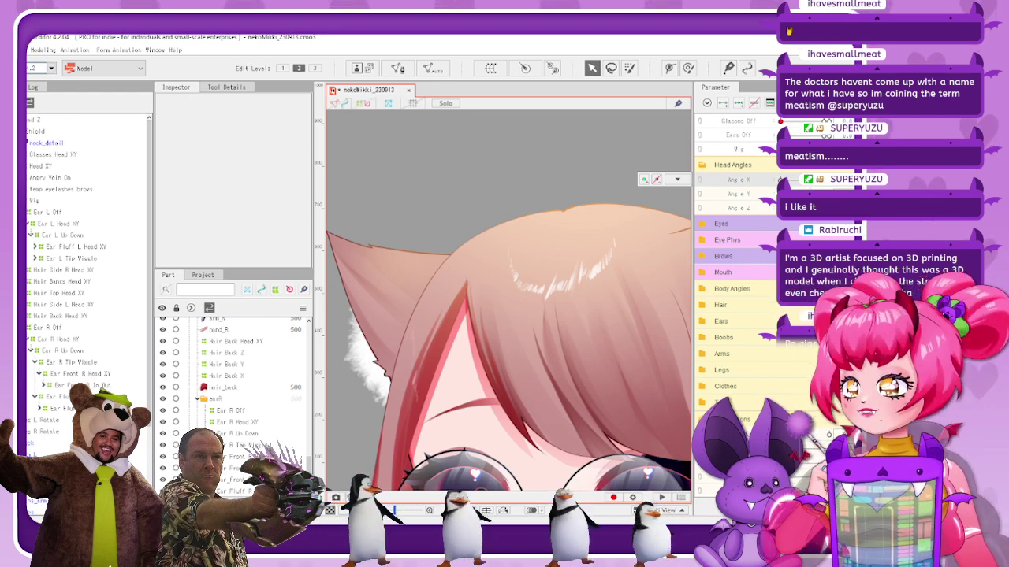
{"action": "left_click", "coordinate": [81, 374]}
{"action": "mouse_move", "coordinate": [780, 181]}
{"action": "left_mouse_down"}
{"action": "mouse_move", "coordinate": [804, 183]}
{"action": "mouse_move", "coordinate": [775, 184]}
{"action": "left_mouse_up"}
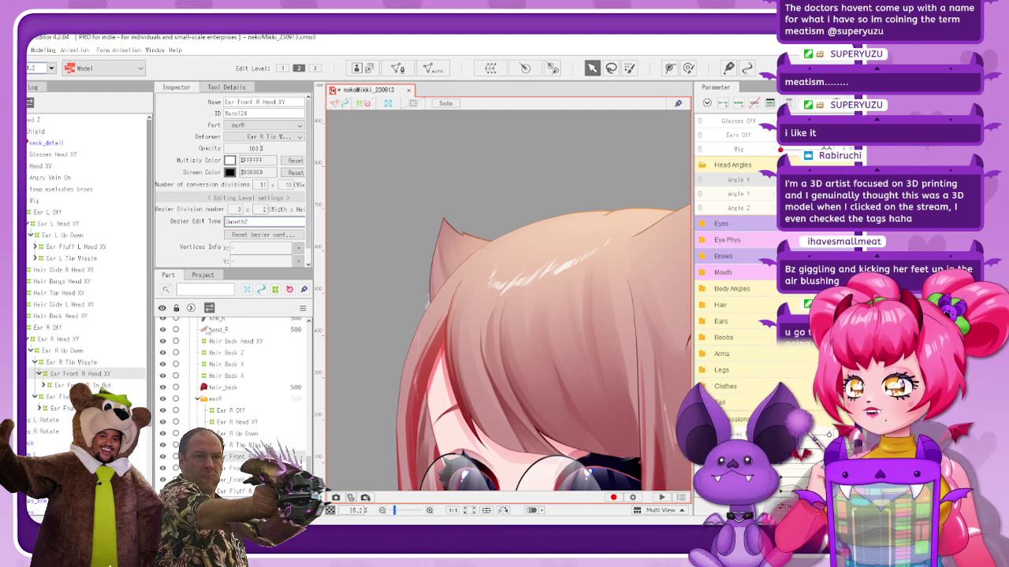
Show the deformers, select Ear R Head XY at the turned pose, and widen it slightly toward the head's centre
{"action": "left_click", "coordinate": [388, 104]}
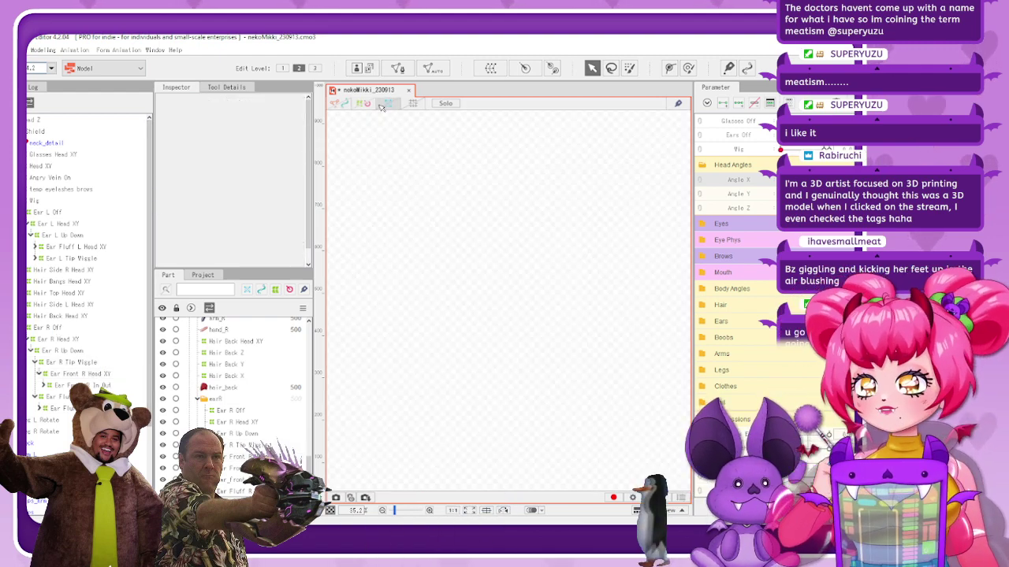
{"action": "left_click", "coordinate": [388, 104]}
{"action": "left_click", "coordinate": [113, 363]}
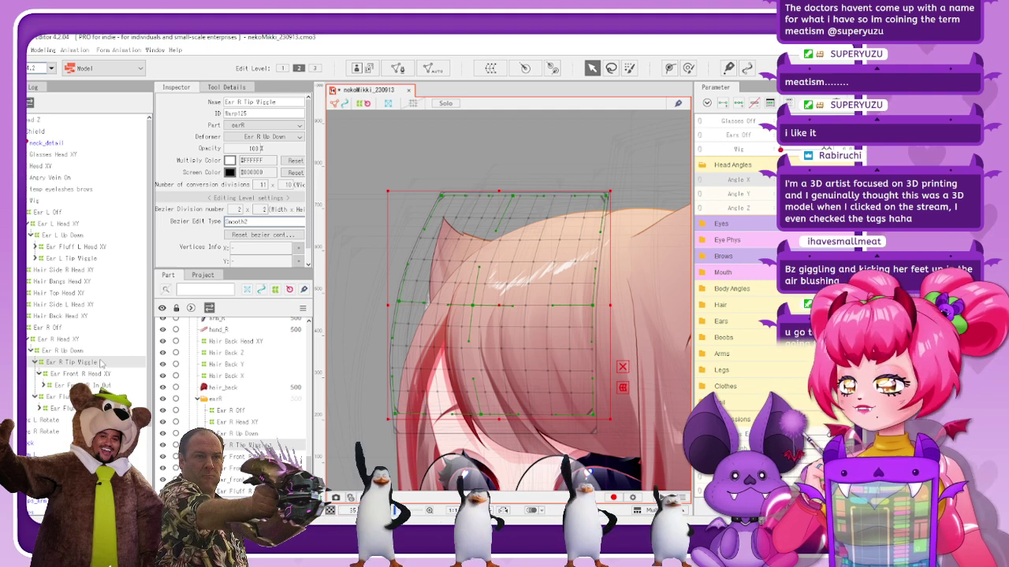
{"action": "left_click", "coordinate": [92, 352]}
{"action": "left_click", "coordinate": [92, 340]}
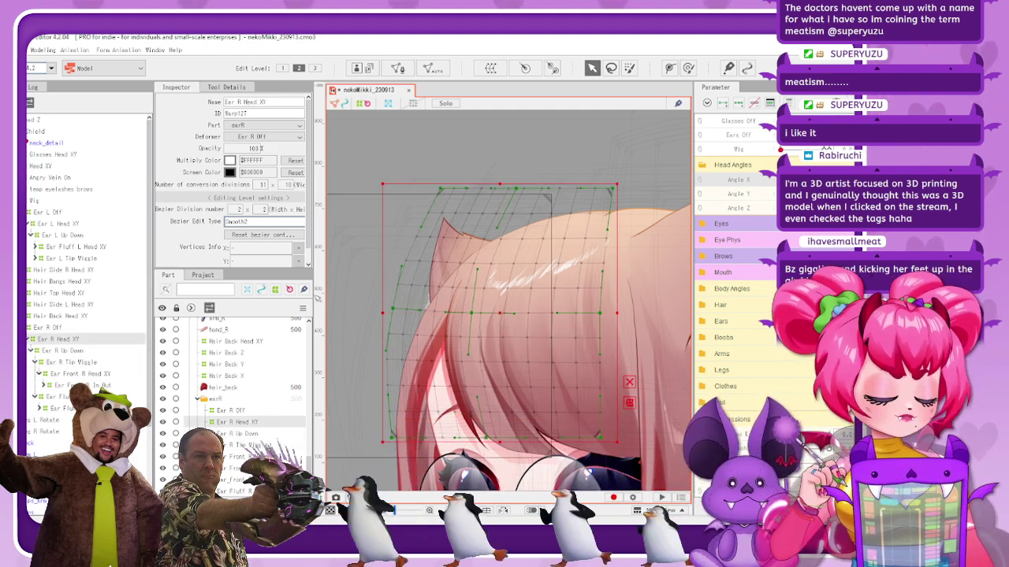
{"action": "left_click_drag", "start_coordinate": [620, 315], "coordinate": [622, 316]}
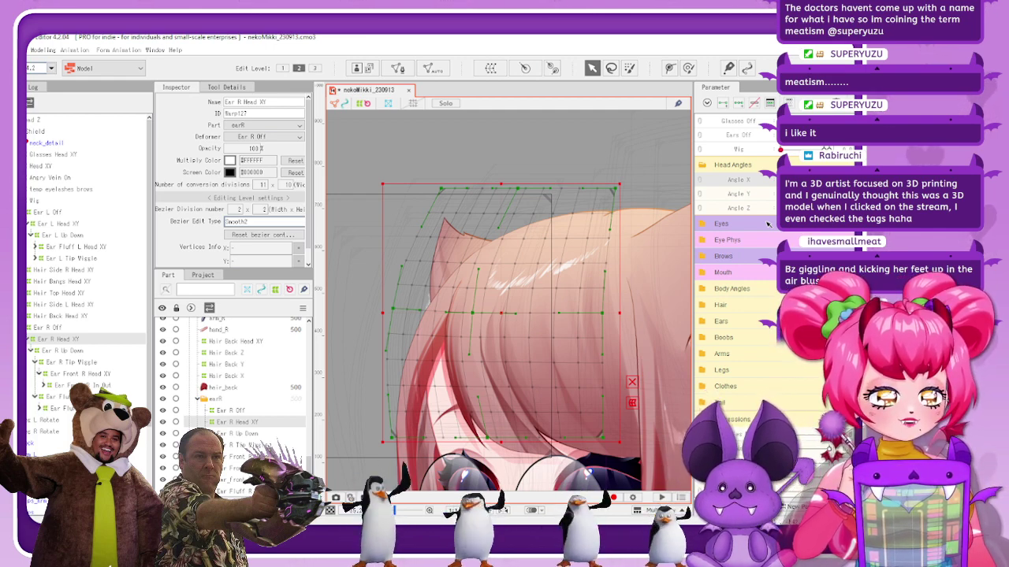
Hide the deformers and check the right ear's movement across Angle X, up close and with the whole head in view
{"action": "mouse_move", "coordinate": [780, 181]}
{"action": "left_mouse_down"}
{"action": "mouse_move", "coordinate": [818, 187]}
{"action": "mouse_move", "coordinate": [775, 191]}
{"action": "left_mouse_up"}
{"action": "right_click", "coordinate": [639, 172]}
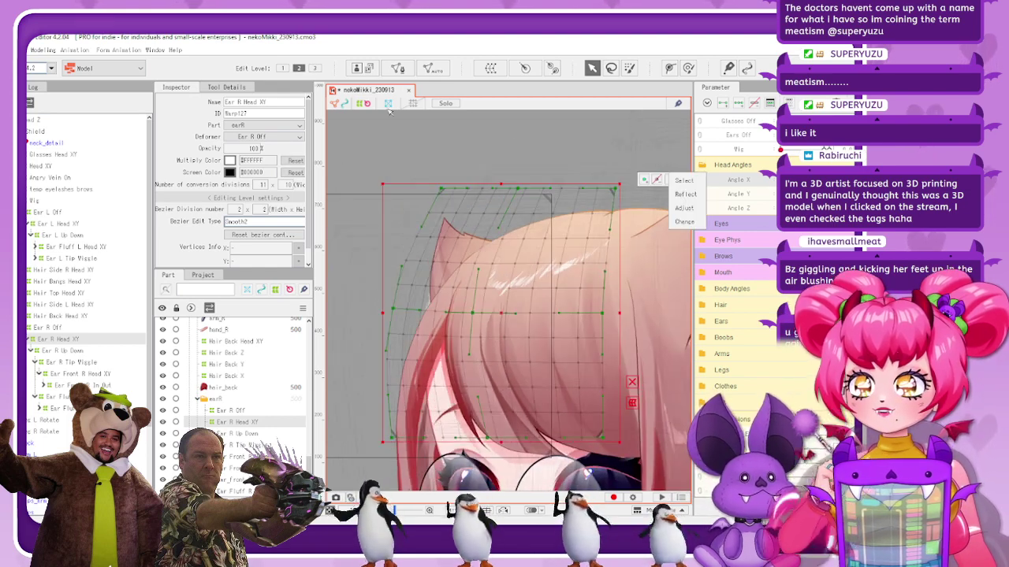
{"action": "left_click", "coordinate": [519, 117]}
{"action": "scroll", "coordinate": [534, 216], "scroll_direction": "down", "scroll_amount": 5}
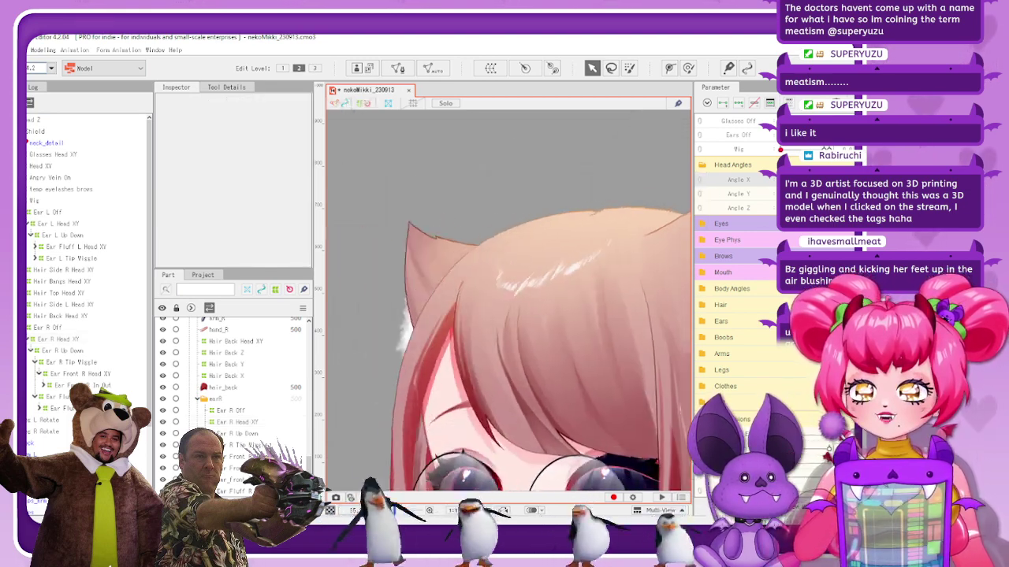
{"action": "scroll", "coordinate": [534, 217], "scroll_direction": "up", "scroll_amount": 4}
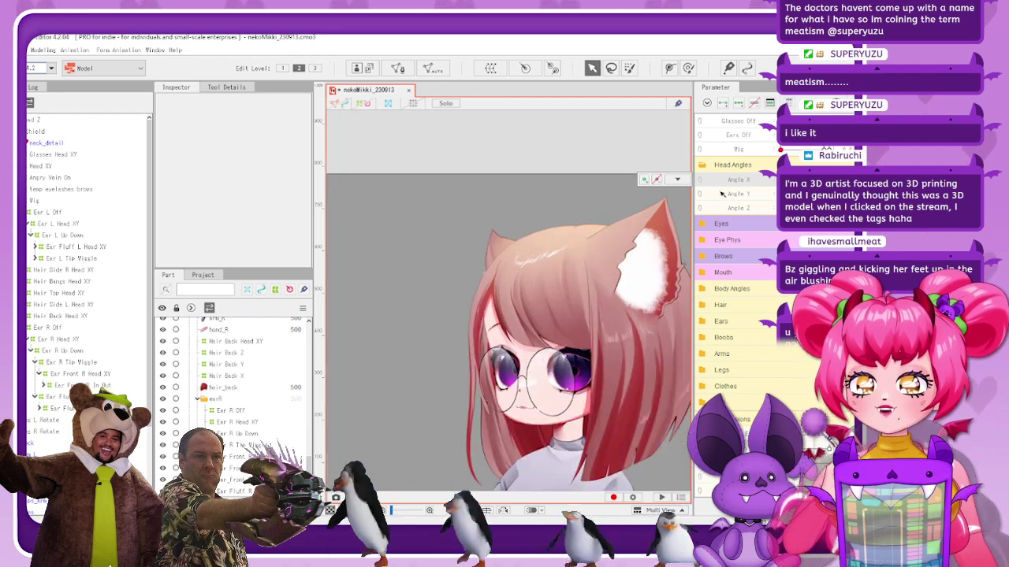
{"action": "mouse_move", "coordinate": [774, 193]}
{"action": "left_mouse_down"}
{"action": "mouse_move", "coordinate": [803, 186]}
{"action": "mouse_move", "coordinate": [776, 183]}
{"action": "left_mouse_up"}
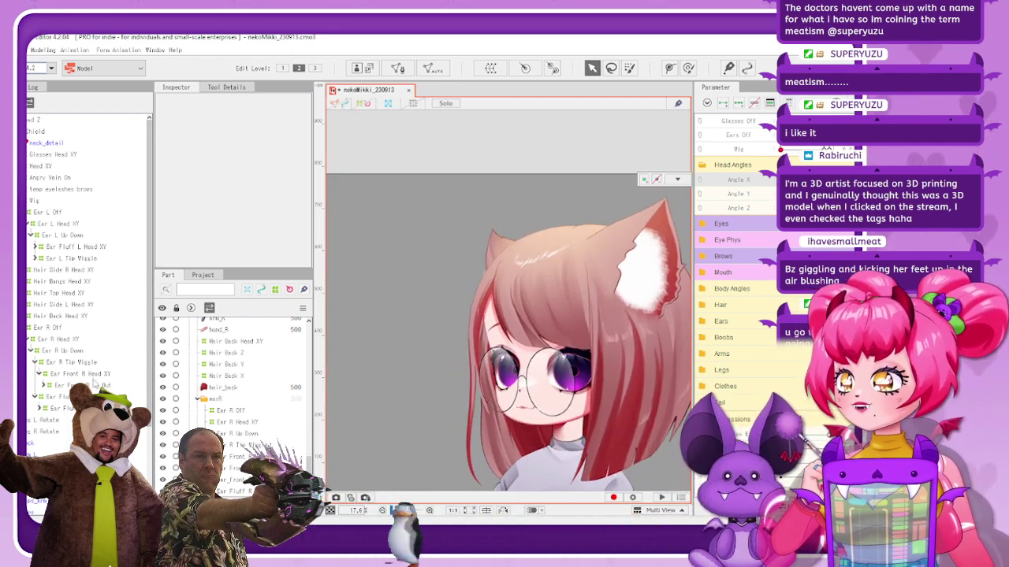
Select Ear R Head XY at the turned pose and enlarge it slightly upward and toward the head's centre
{"action": "left_click", "coordinate": [93, 373]}
{"action": "left_click", "coordinate": [57, 339]}
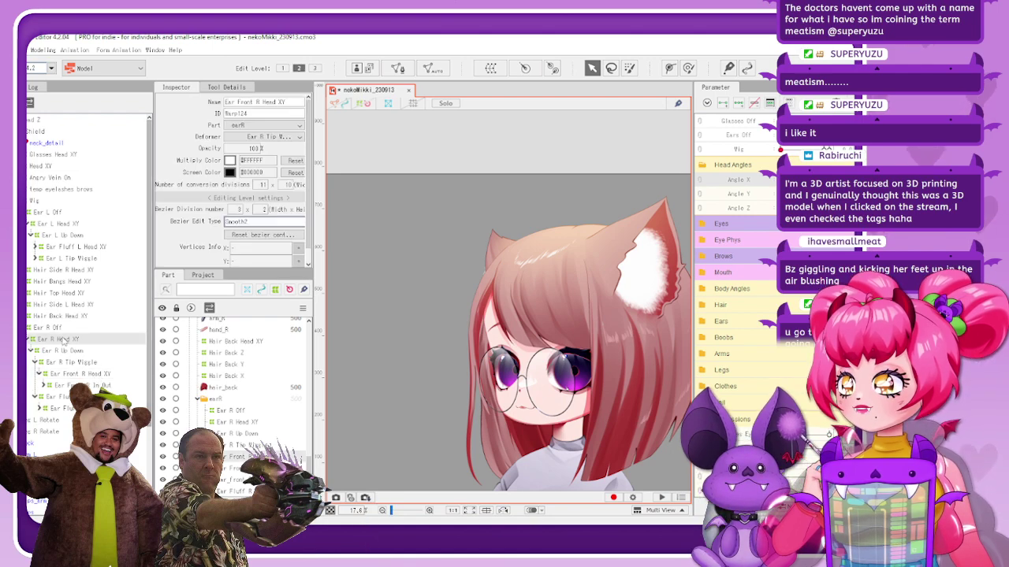
{"action": "scroll", "coordinate": [567, 208], "scroll_direction": "up", "scroll_amount": 3}
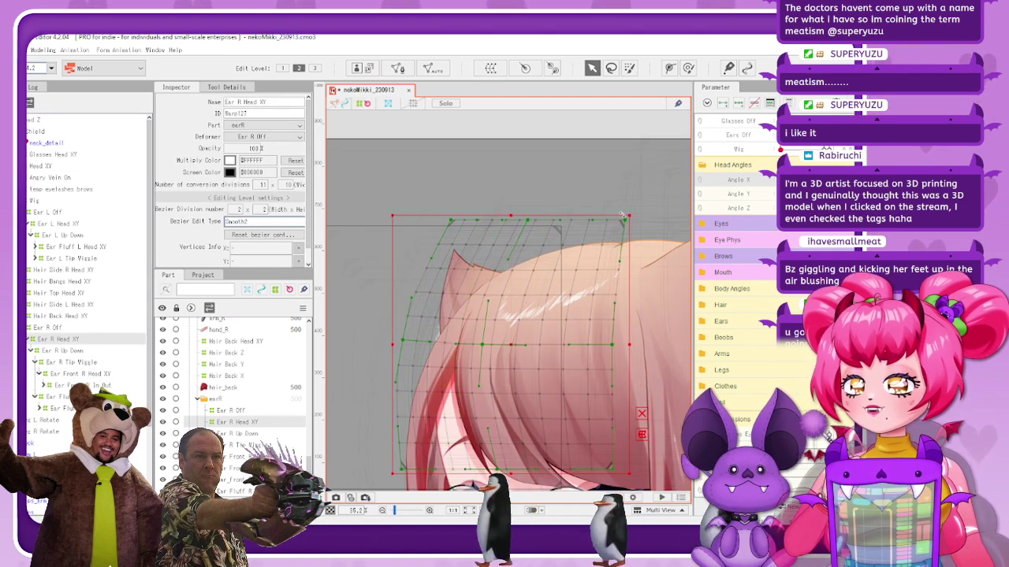
{"action": "left_click_drag", "start_coordinate": [633, 213], "coordinate": [639, 211]}
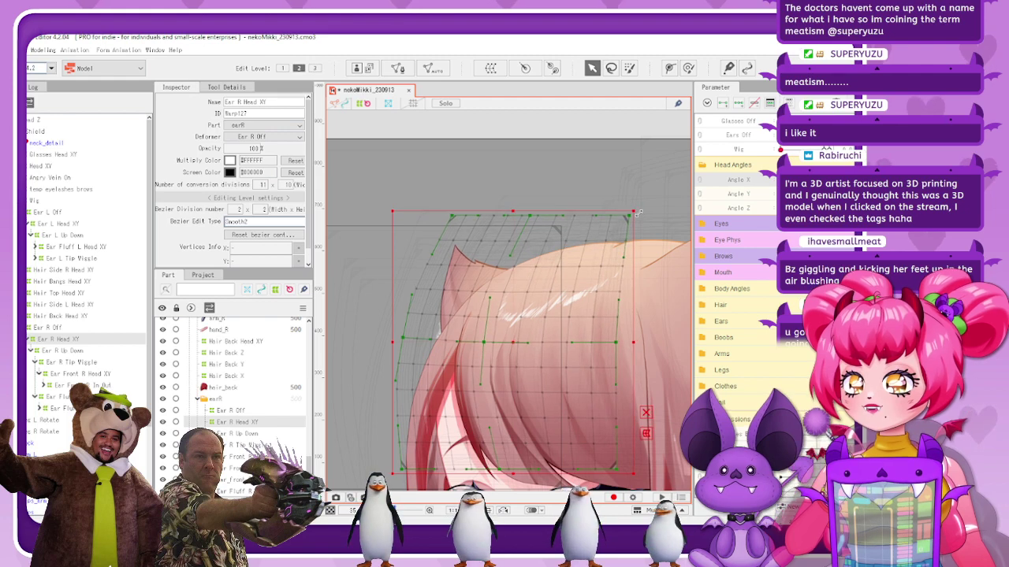
Compare the right ear at the turned and intermediate Angle X poses with the deformers hidden
{"action": "left_click", "coordinate": [382, 119]}
{"action": "scroll", "coordinate": [628, 250], "scroll_direction": "down", "scroll_amount": 3}
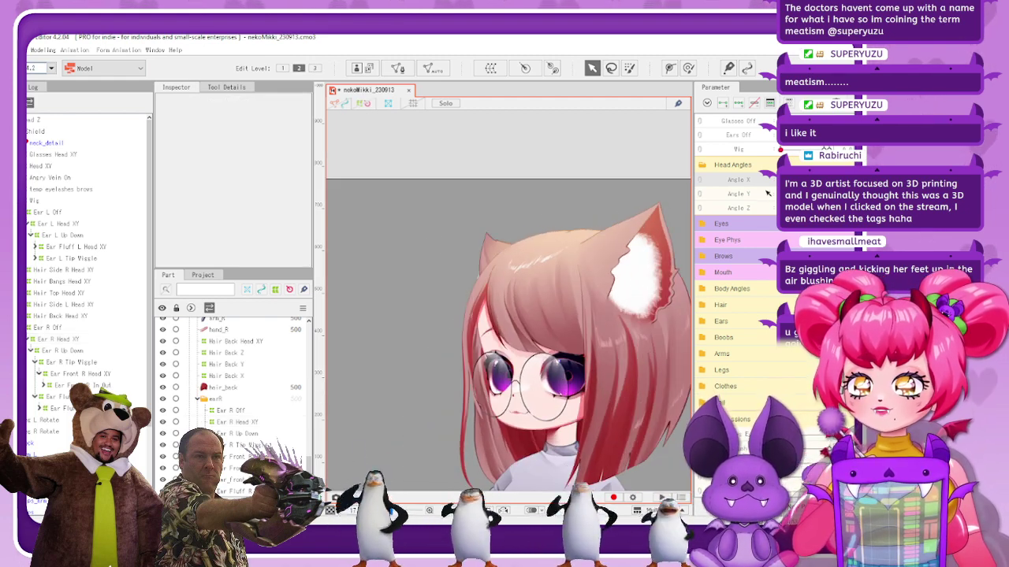
{"action": "mouse_move", "coordinate": [780, 180]}
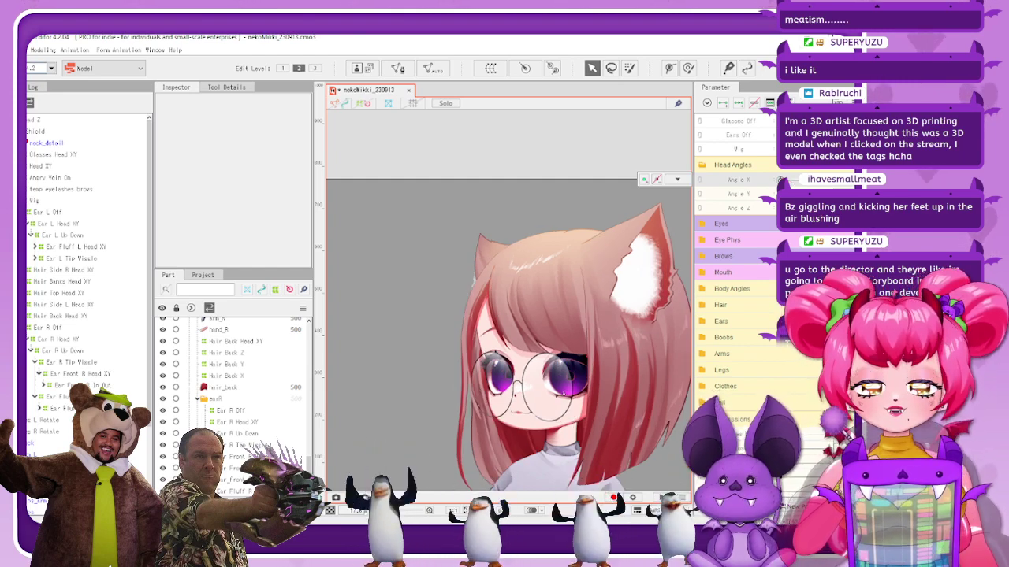
{"action": "left_click", "coordinate": [805, 183]}
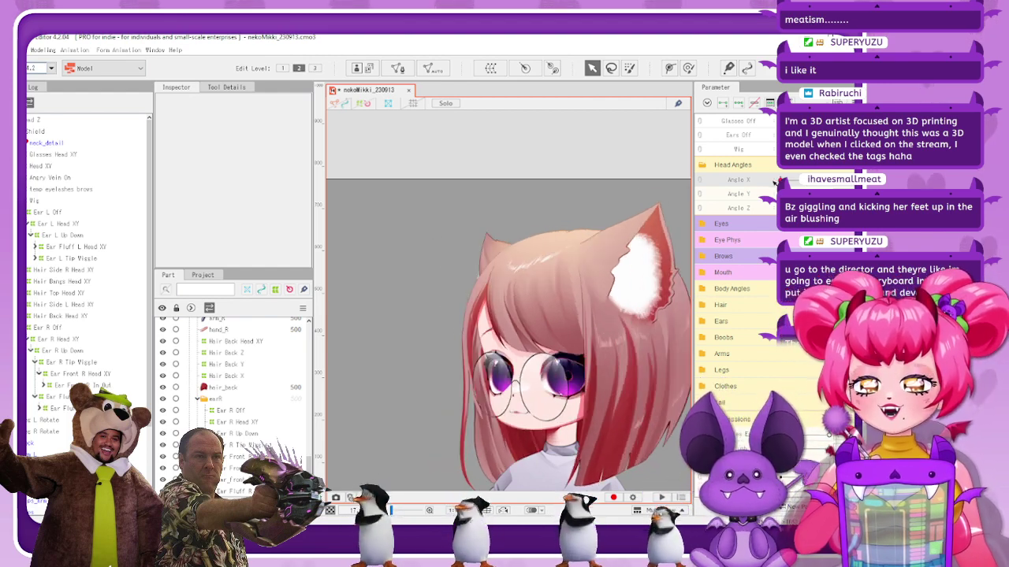
{"action": "left_click", "coordinate": [83, 341]}
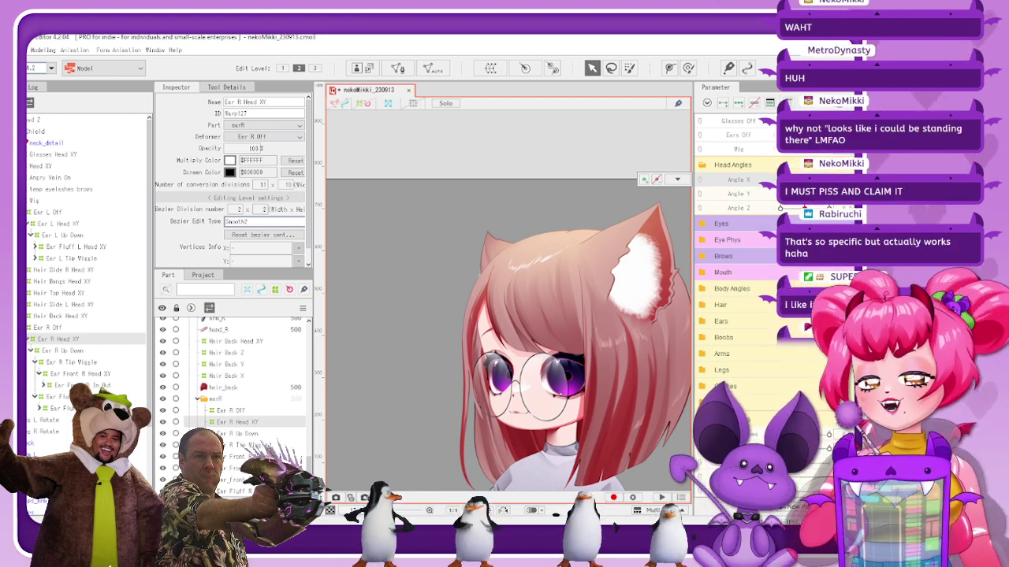
{"action": "mouse_move", "coordinate": [780, 180]}
{"action": "left_mouse_down"}
{"action": "mouse_move", "coordinate": [798, 180]}
{"action": "mouse_move", "coordinate": [772, 191]}
{"action": "left_mouse_up"}
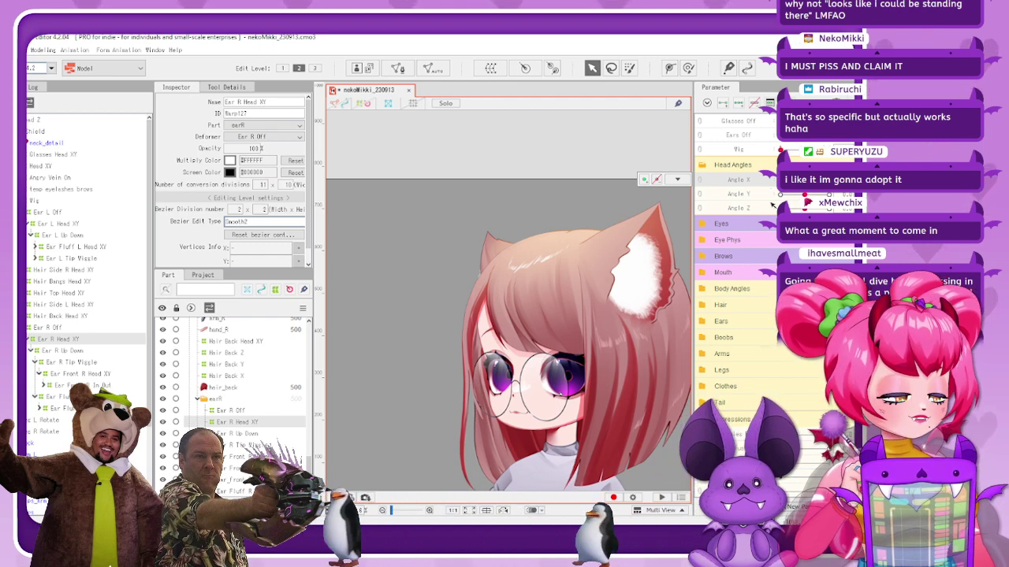
{"action": "mouse_move", "coordinate": [780, 180]}
{"action": "left_mouse_down"}
{"action": "mouse_move", "coordinate": [805, 183]}
{"action": "mouse_move", "coordinate": [765, 190]}
{"action": "mouse_move", "coordinate": [804, 189]}
{"action": "mouse_move", "coordinate": [764, 193]}
{"action": "mouse_move", "coordinate": [775, 190]}
{"action": "left_mouse_up"}
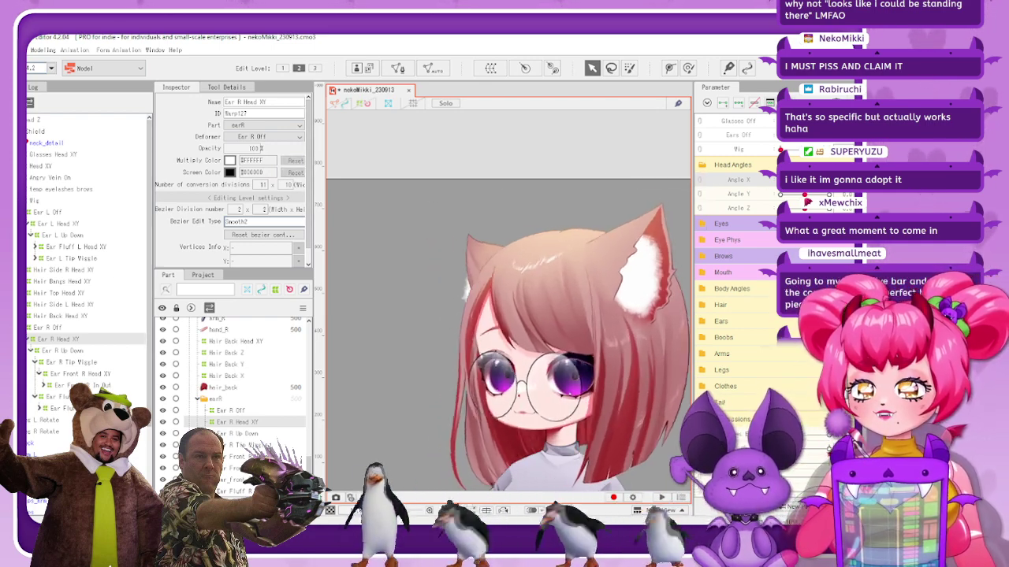
Show the deformers and widen Ear R Head XY slightly outward, away from the head's centre
{"action": "left_click", "coordinate": [363, 103]}
{"action": "scroll", "coordinate": [459, 226], "scroll_direction": "up", "scroll_amount": 3}
{"action": "left_click_drag", "start_coordinate": [445, 333], "coordinate": [442, 337]}
{"action": "left_click", "coordinate": [558, 198]}
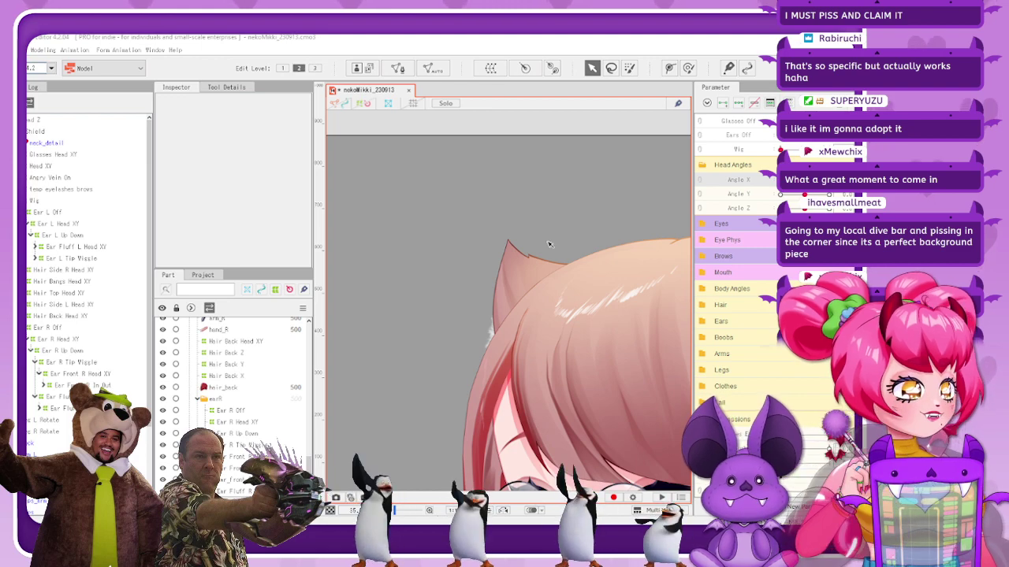
Review the whole head turn across Angle X, watching how the right ear moves between the neutral and turned poses
{"action": "left_click_drag", "start_coordinate": [780, 182], "coordinate": [770, 200]}
{"action": "scroll", "coordinate": [558, 206], "scroll_direction": "down", "scroll_amount": 4}
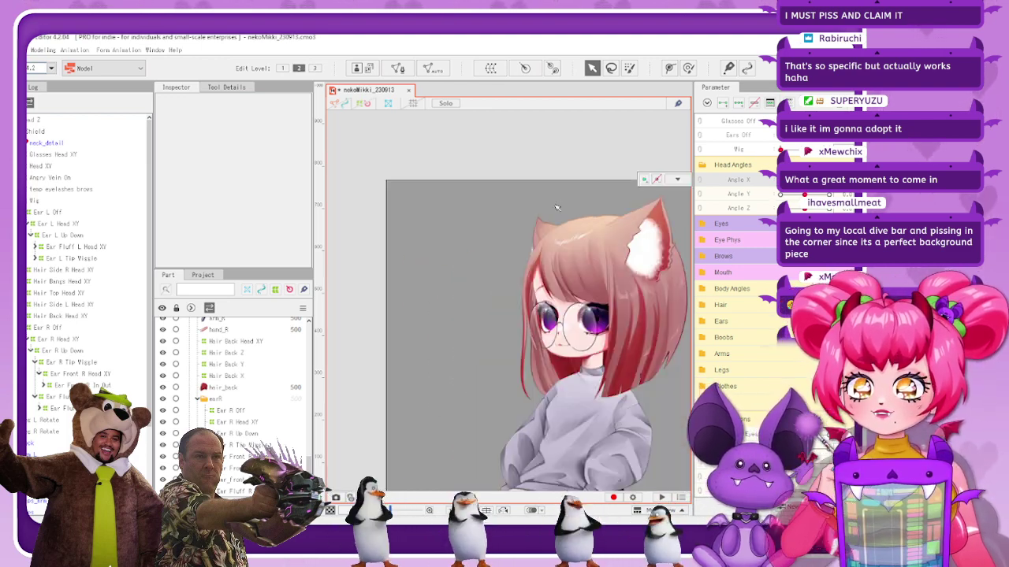
{"action": "scroll", "coordinate": [624, 192], "scroll_direction": "up", "scroll_amount": 2}
{"action": "left_click", "coordinate": [804, 181]}
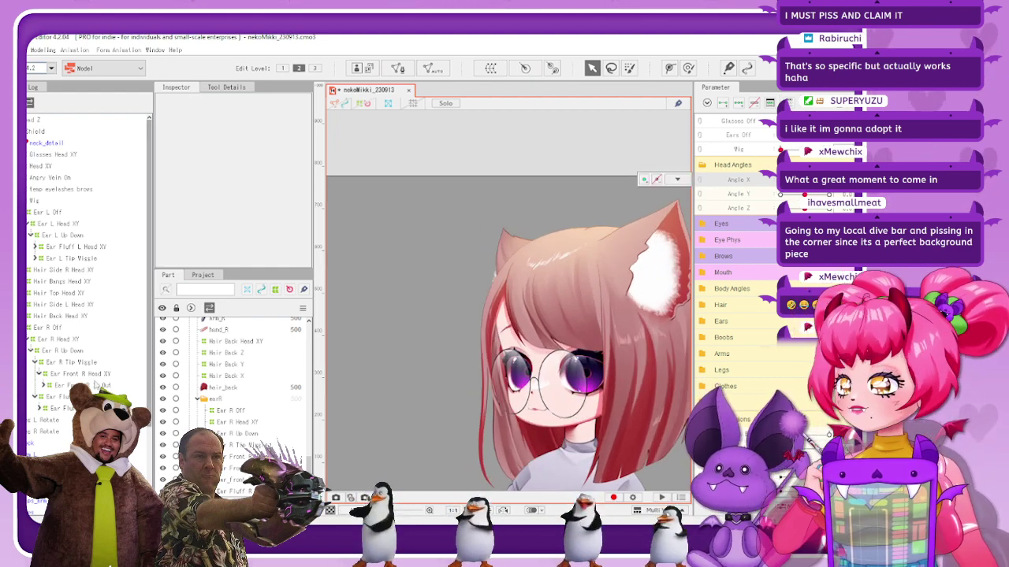
{"action": "left_click", "coordinate": [93, 375]}
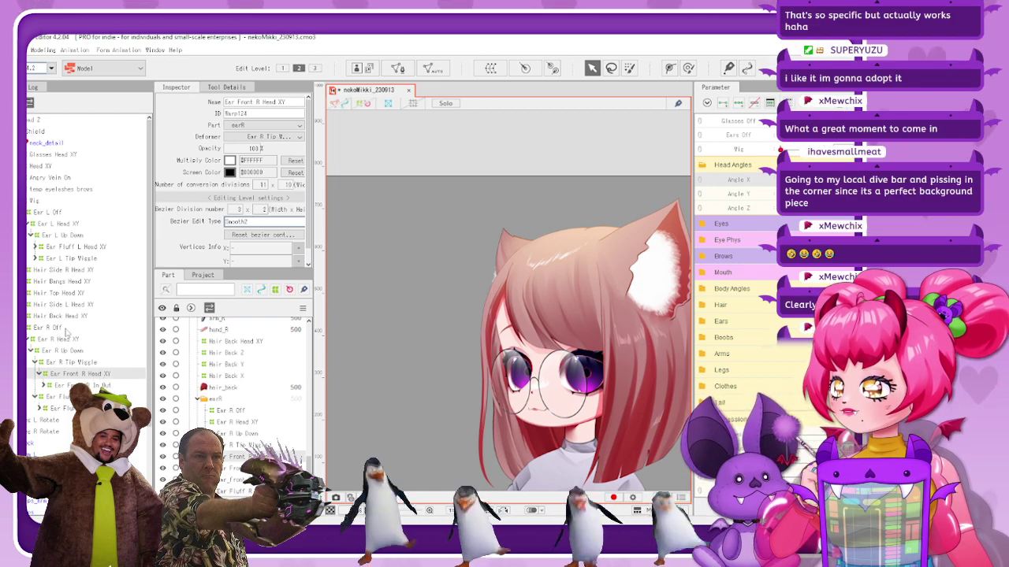
{"action": "left_click", "coordinate": [59, 339]}
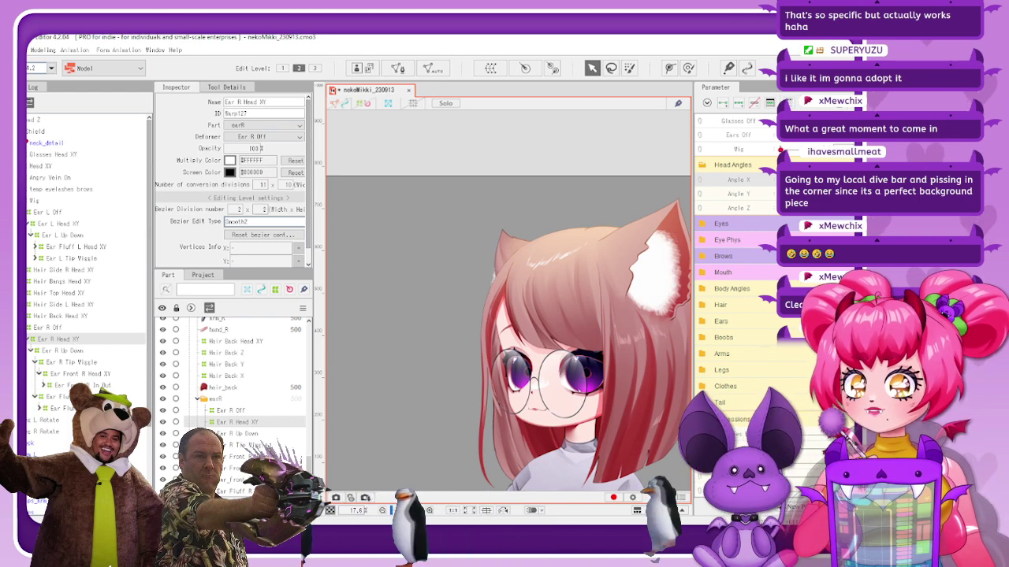
{"action": "mouse_move", "coordinate": [780, 180]}
{"action": "left_mouse_down"}
{"action": "mouse_move", "coordinate": [805, 182]}
{"action": "mouse_move", "coordinate": [774, 185]}
{"action": "left_mouse_up"}
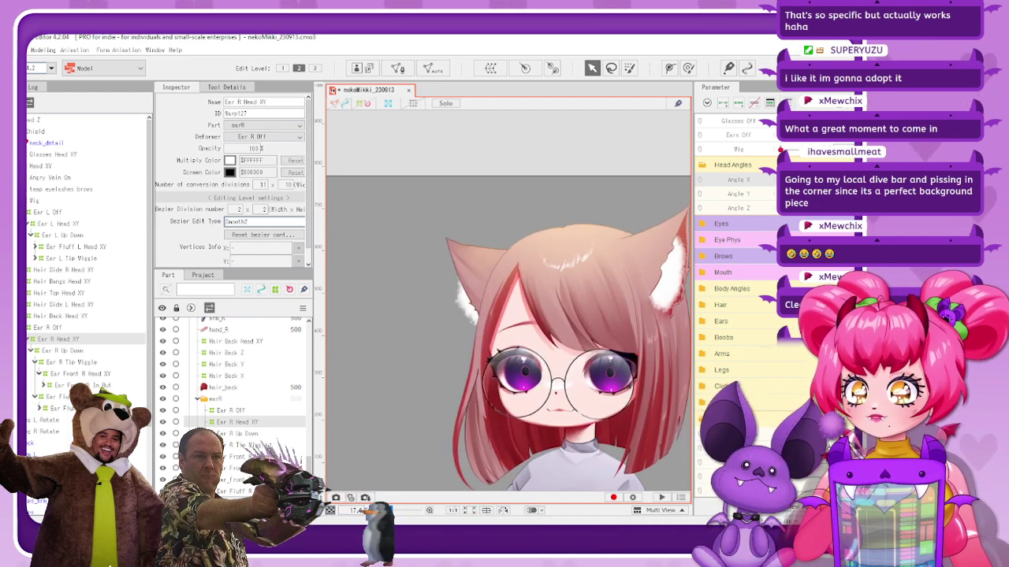
{"action": "scroll", "coordinate": [577, 214], "scroll_direction": "down", "scroll_amount": 2}
{"action": "left_click_drag", "start_coordinate": [579, 214], "coordinate": [557, 215]}
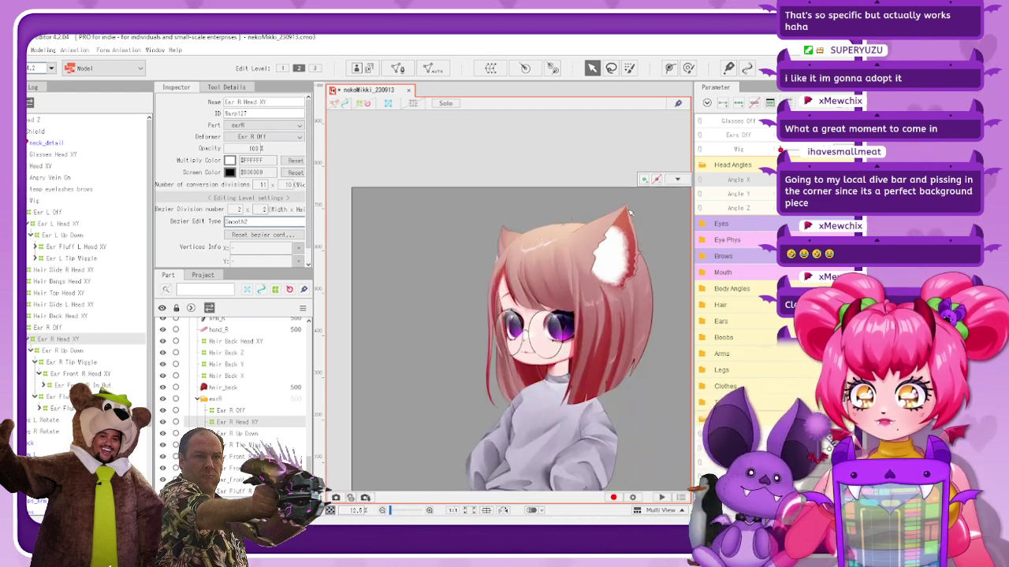
{"action": "left_click_drag", "start_coordinate": [780, 181], "coordinate": [796, 180]}
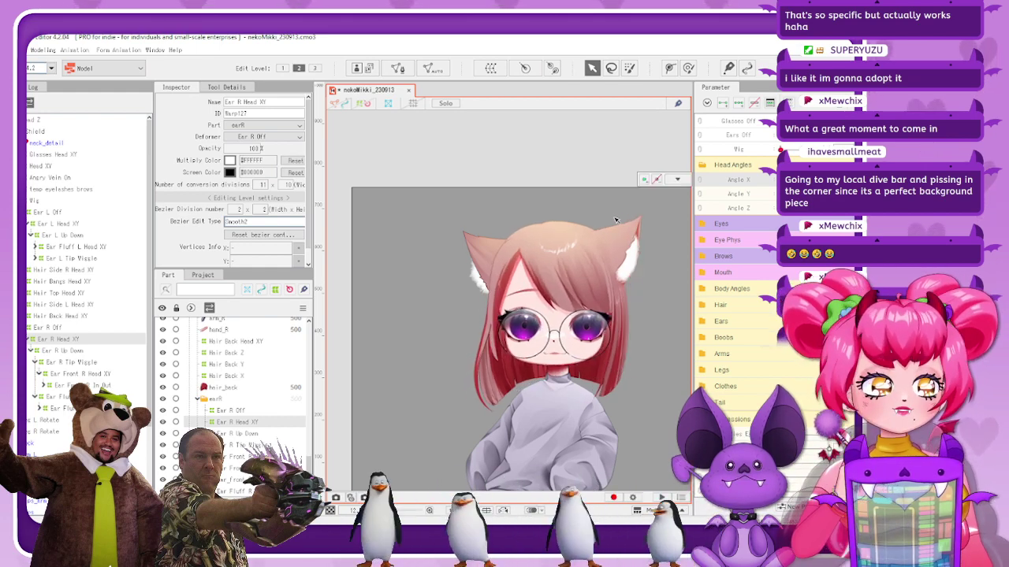
Try to curve the lower edge of Ear R Head XY upward at the neutral pose, and undo the change
{"action": "left_click", "coordinate": [454, 236]}
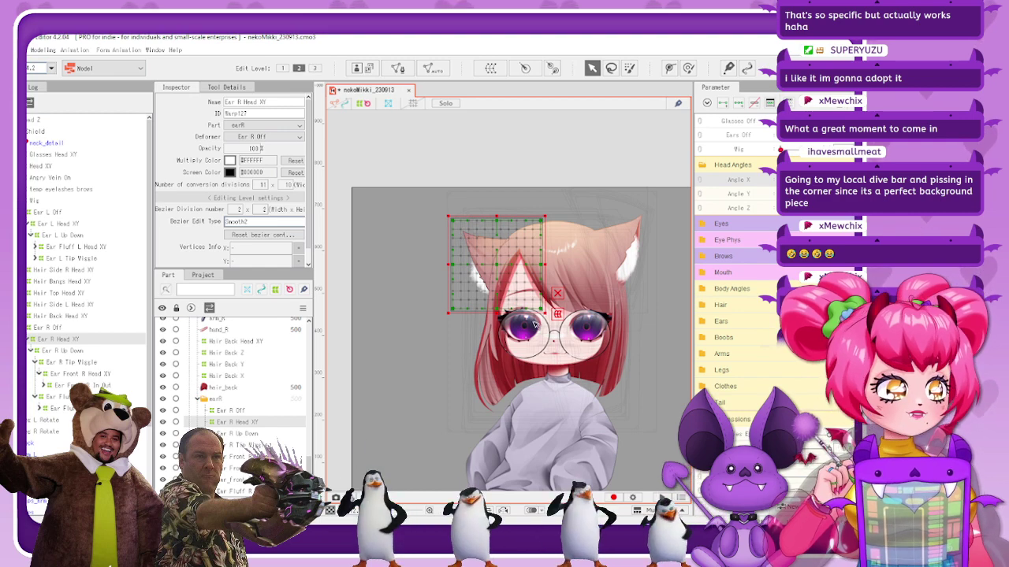
{"action": "scroll", "coordinate": [514, 309], "scroll_direction": "up", "scroll_amount": 5}
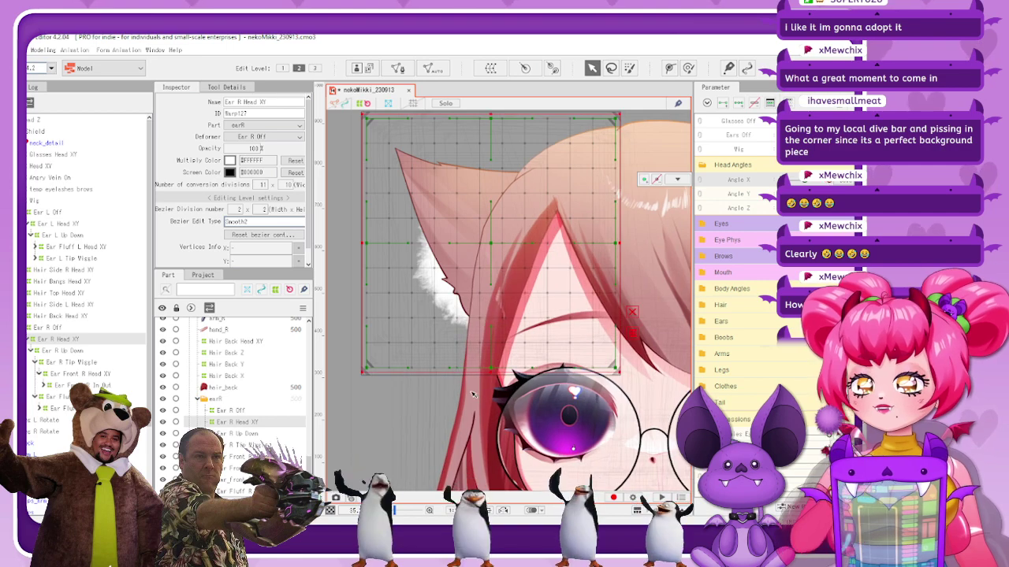
{"action": "left_click_drag", "start_coordinate": [499, 371], "coordinate": [504, 365]}
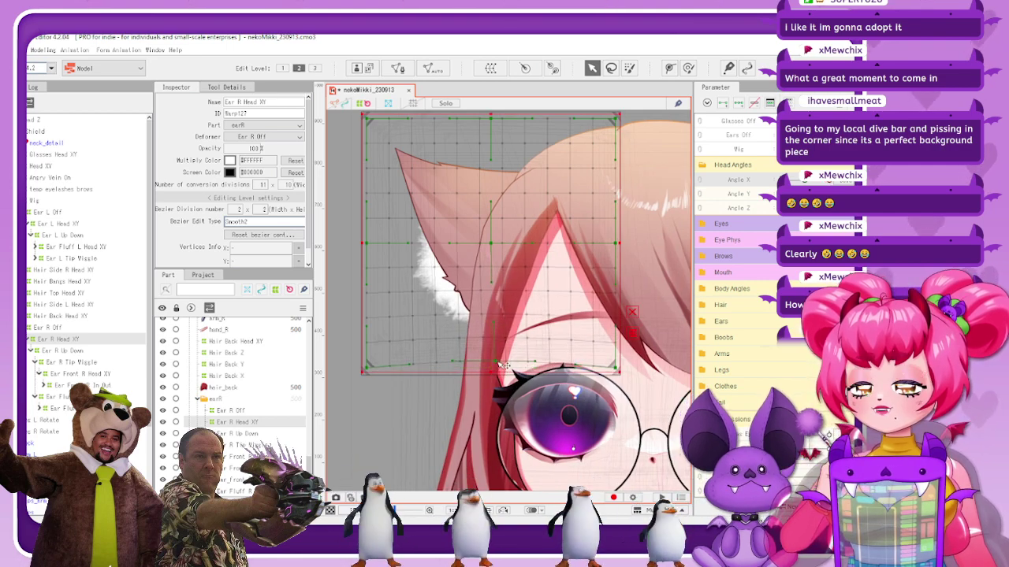
{"action": "key", "text": "ctrl+z"}
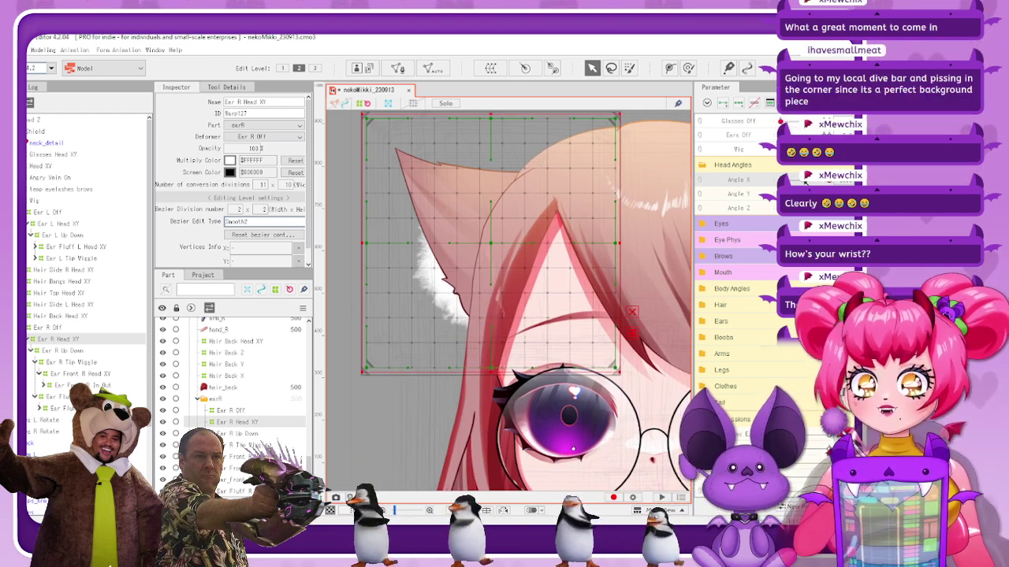
Turn Angle X to the far side and nudge Ear Fluff R Head XY slightly inward and down, checking it with deformers hidden
{"action": "left_click_drag", "start_coordinate": [805, 182], "coordinate": [739, 189]}
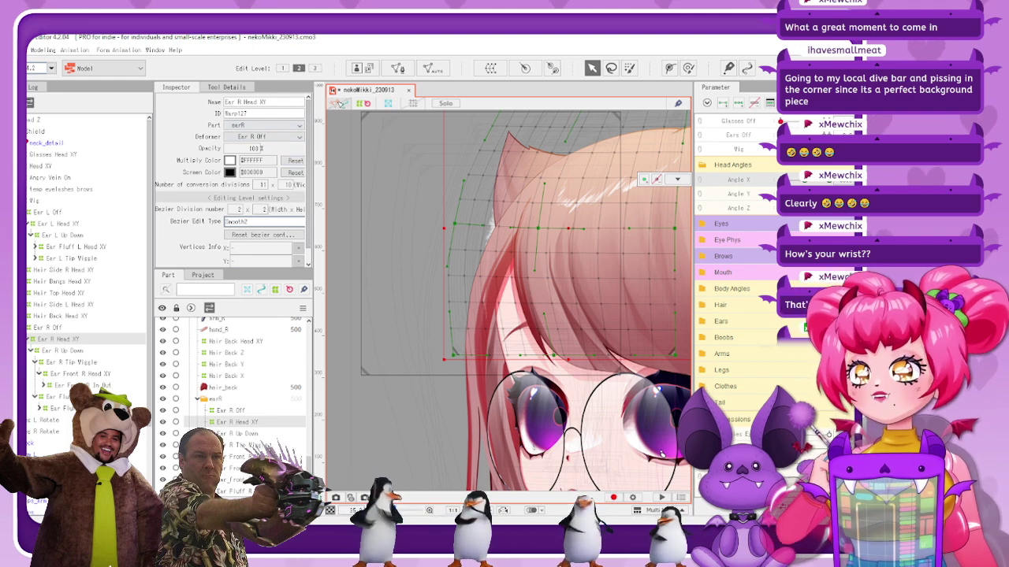
{"action": "left_click", "coordinate": [363, 103]}
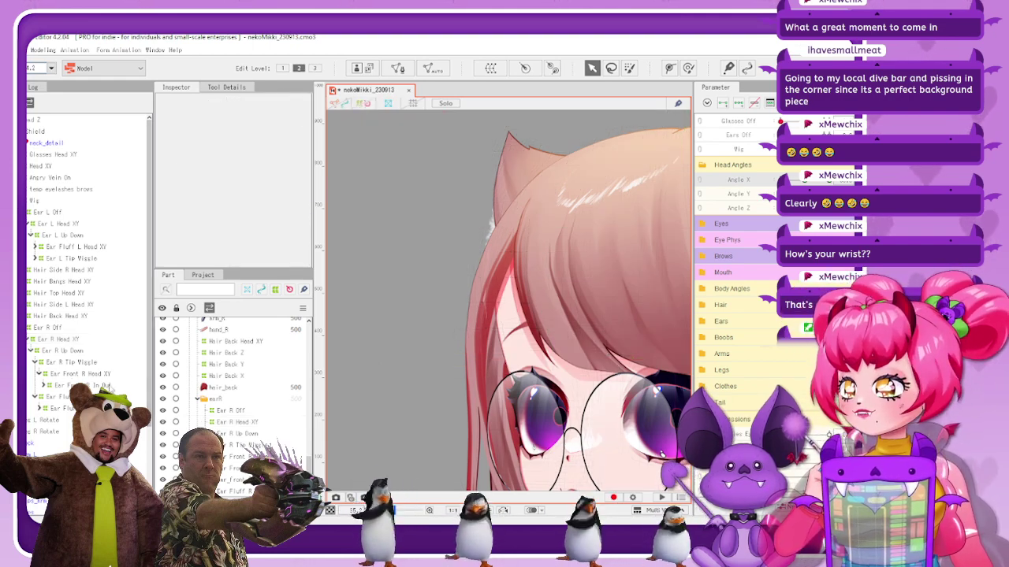
{"action": "left_click", "coordinate": [79, 386]}
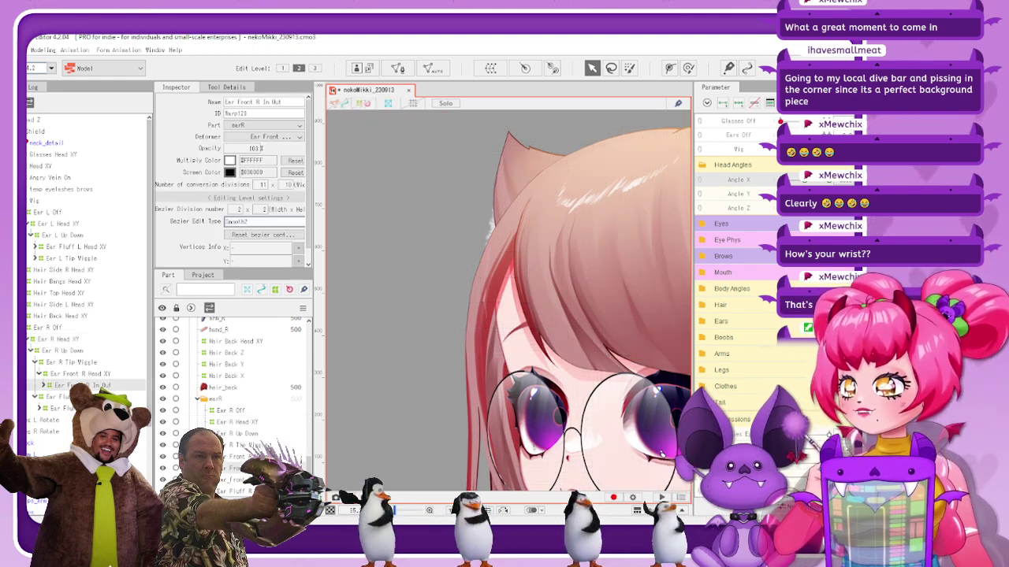
{"action": "left_click", "coordinate": [362, 104]}
{"action": "left_click_drag", "start_coordinate": [547, 236], "coordinate": [552, 245]}
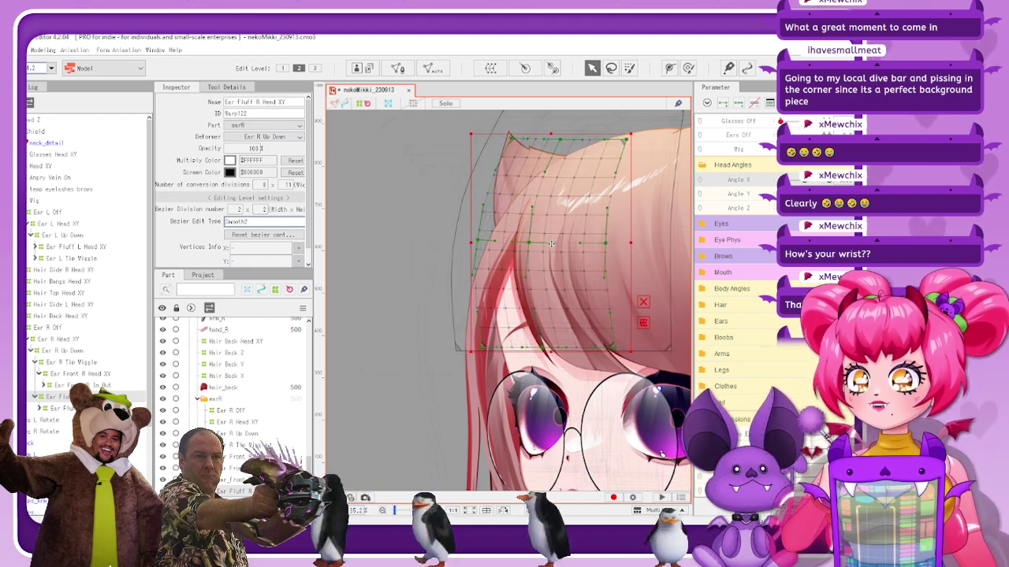
{"action": "left_click", "coordinate": [363, 104]}
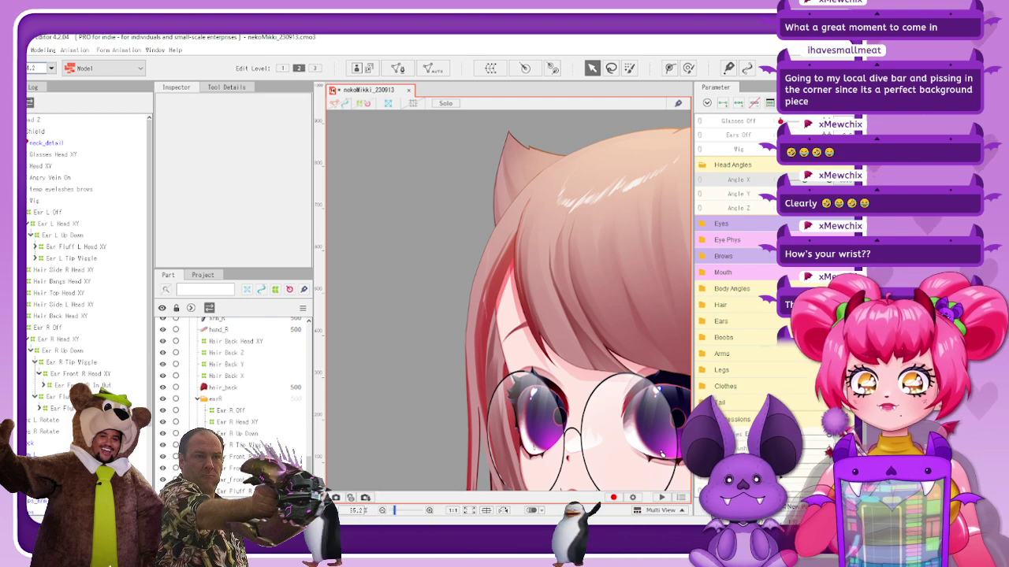
{"action": "mouse_move", "coordinate": [781, 181]}
{"action": "left_mouse_down"}
{"action": "mouse_move", "coordinate": [827, 181]}
{"action": "mouse_move", "coordinate": [779, 181]}
{"action": "left_mouse_up"}
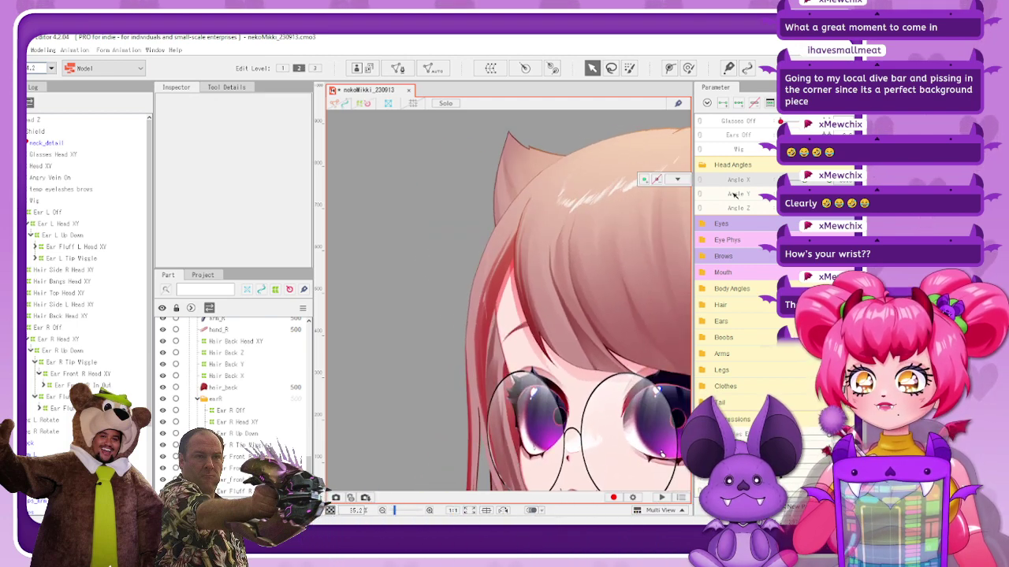
Narrow Ear Fluff R Head XY at the turned pose by pulling its outer corners inward toward the head
{"action": "left_click", "coordinate": [76, 397]}
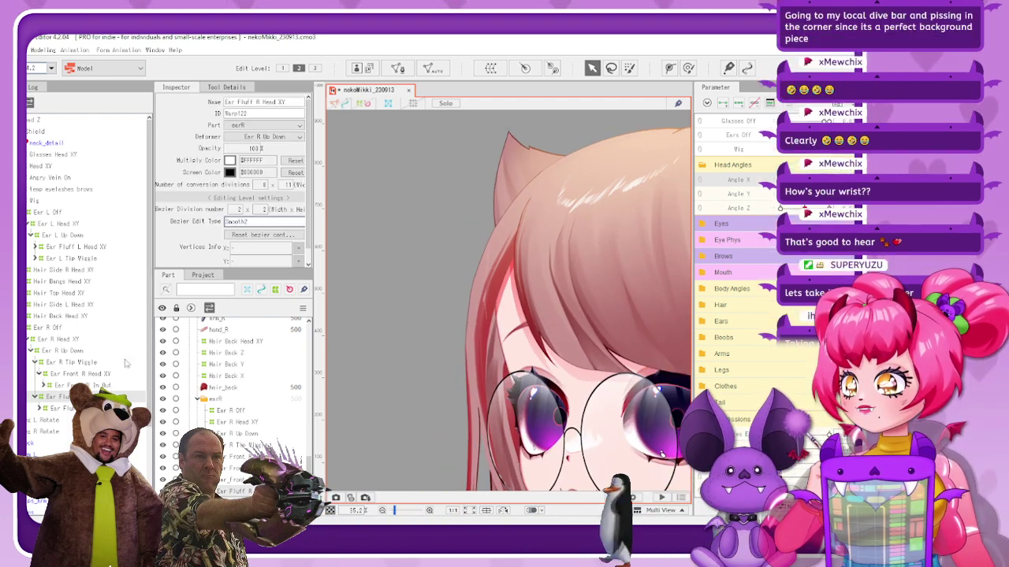
{"action": "left_click", "coordinate": [363, 104]}
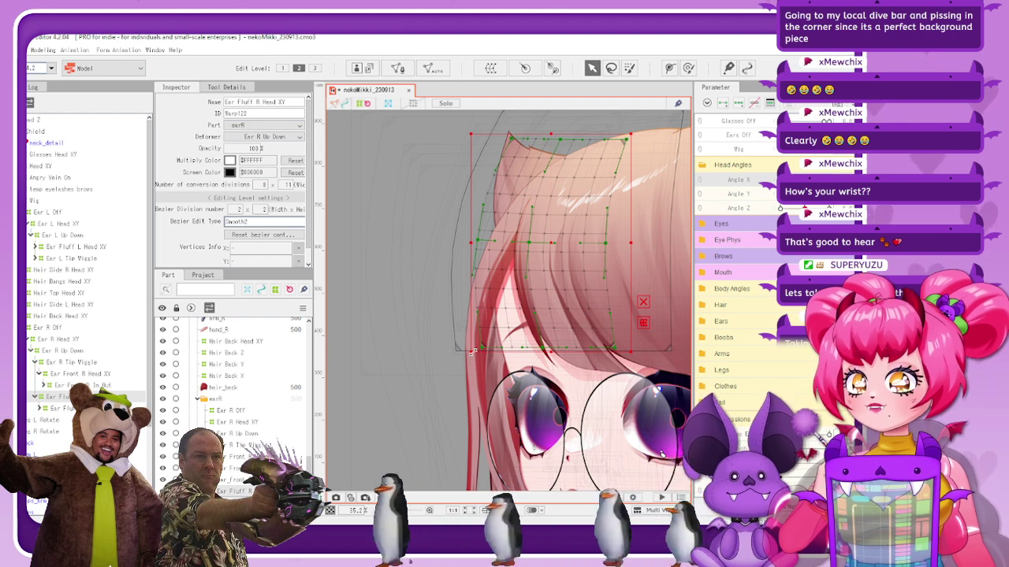
{"action": "left_click_drag", "start_coordinate": [471, 352], "coordinate": [477, 349]}
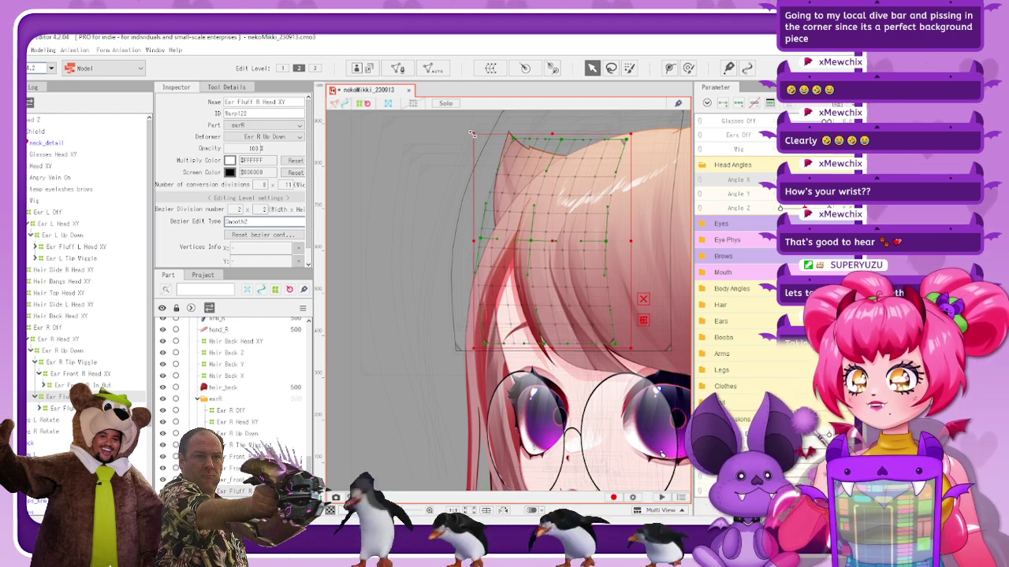
{"action": "left_click_drag", "start_coordinate": [473, 134], "coordinate": [475, 135]}
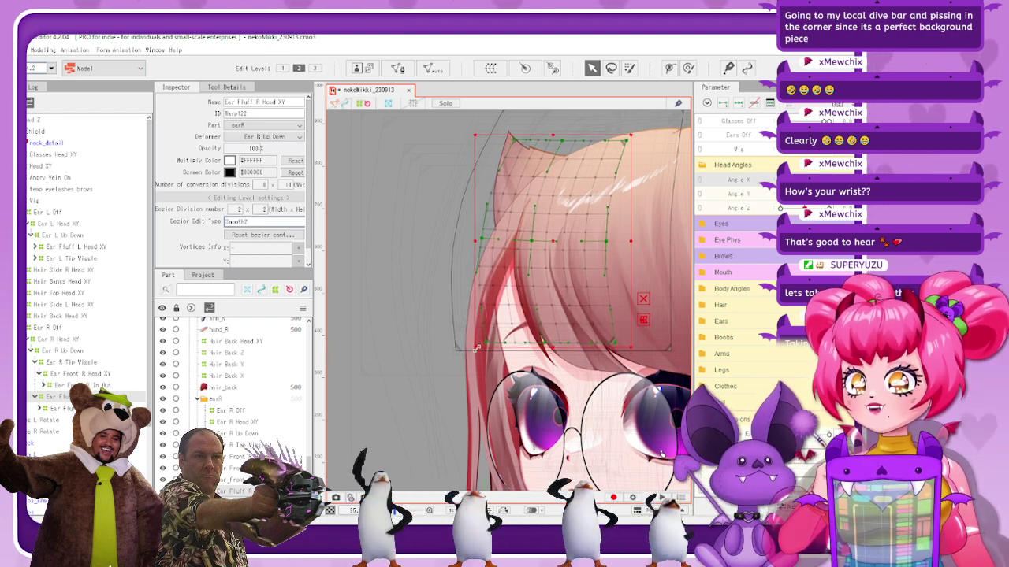
{"action": "left_click", "coordinate": [362, 104]}
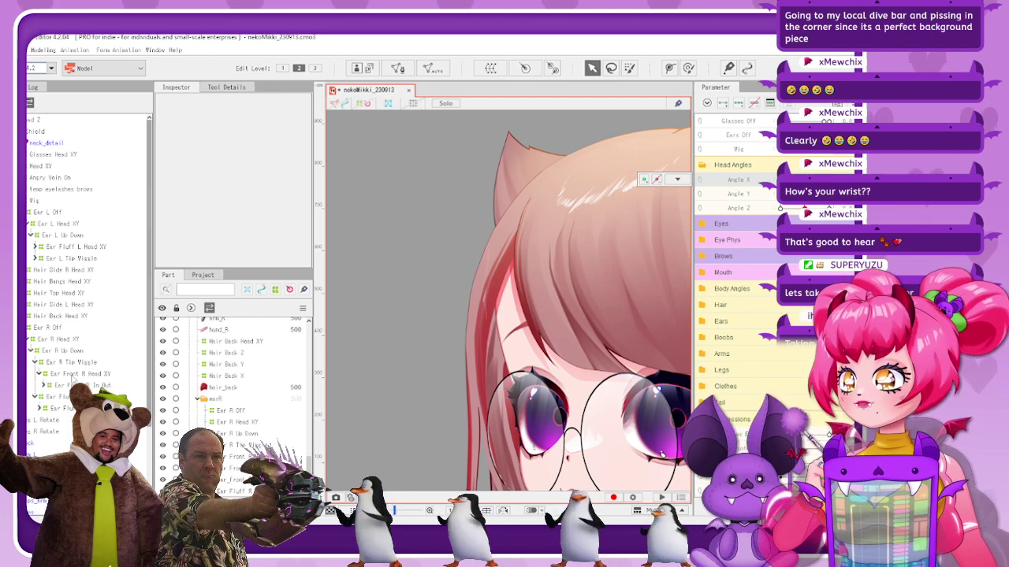
{"action": "left_click", "coordinate": [75, 396]}
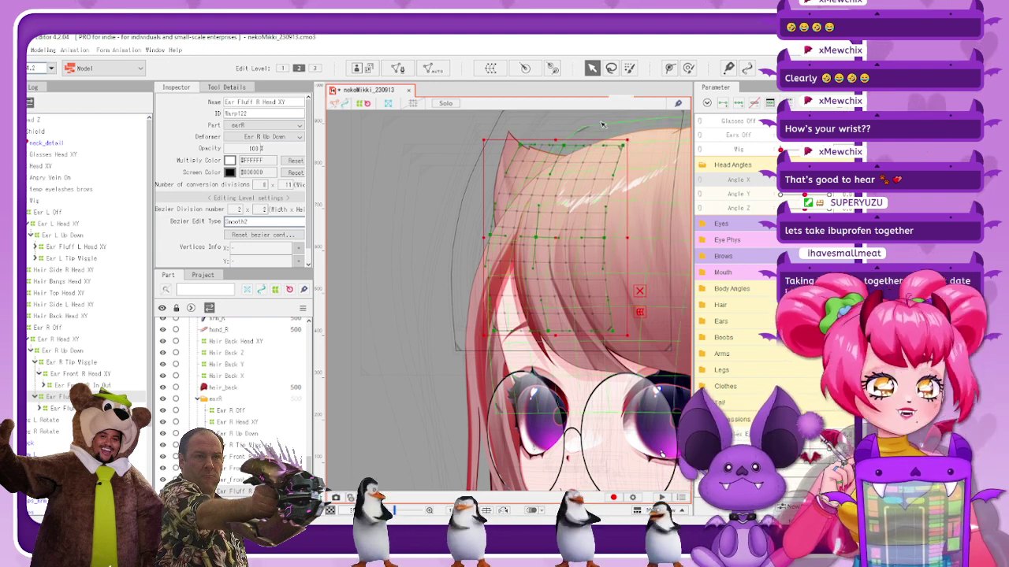
{"action": "left_click", "coordinate": [562, 111]}
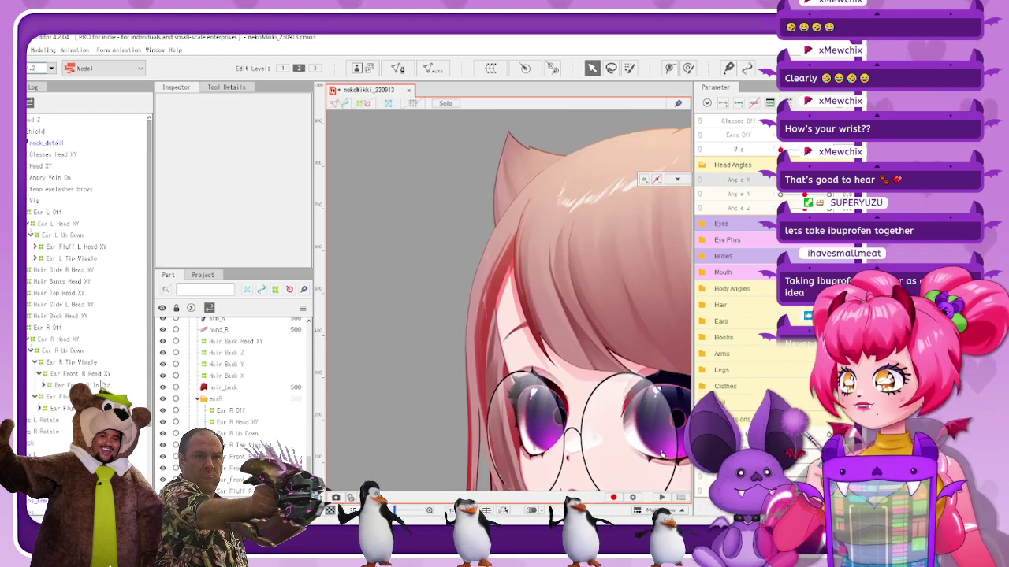
Reshape Ear Front R Head XY at the turned pose, moving its outer middle point outward and lower outer corner slightly inward
{"action": "left_click", "coordinate": [71, 397]}
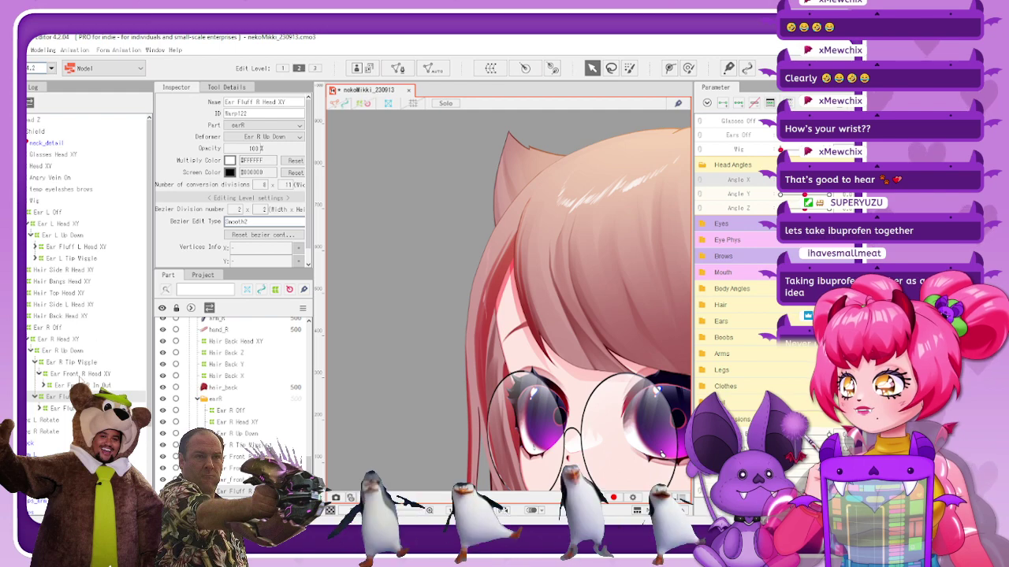
{"action": "left_click", "coordinate": [80, 375]}
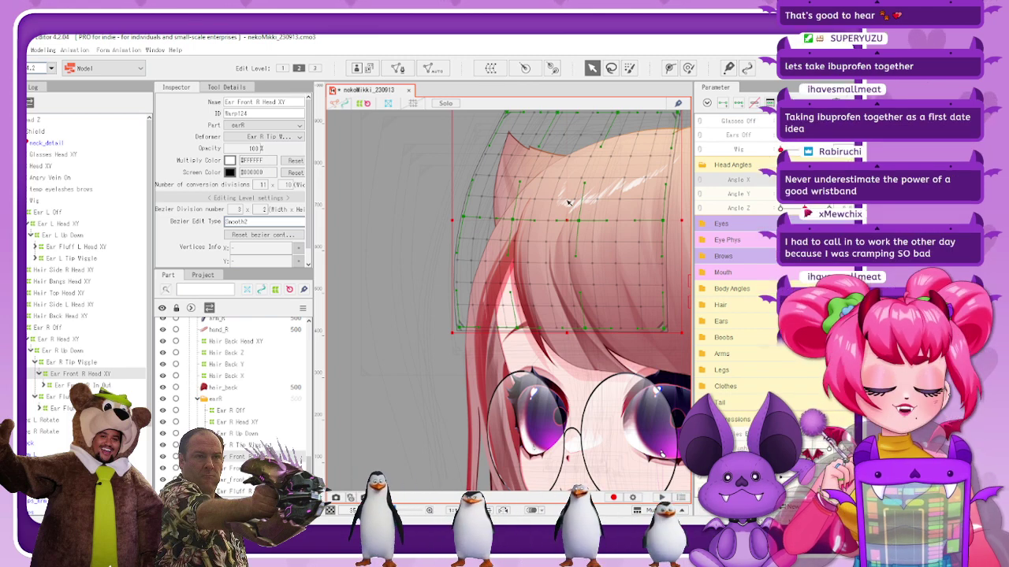
{"action": "mouse_move", "coordinate": [517, 236]}
{"action": "left_mouse_down"}
{"action": "mouse_move", "coordinate": [461, 220]}
{"action": "mouse_move", "coordinate": [510, 223]}
{"action": "left_mouse_up"}
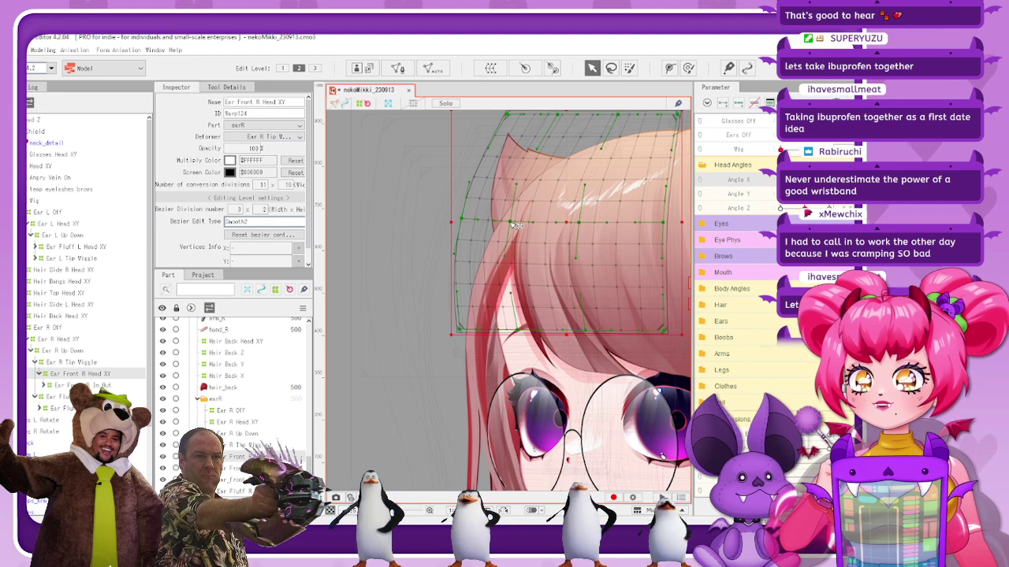
{"action": "left_click_drag", "start_coordinate": [459, 330], "coordinate": [463, 331]}
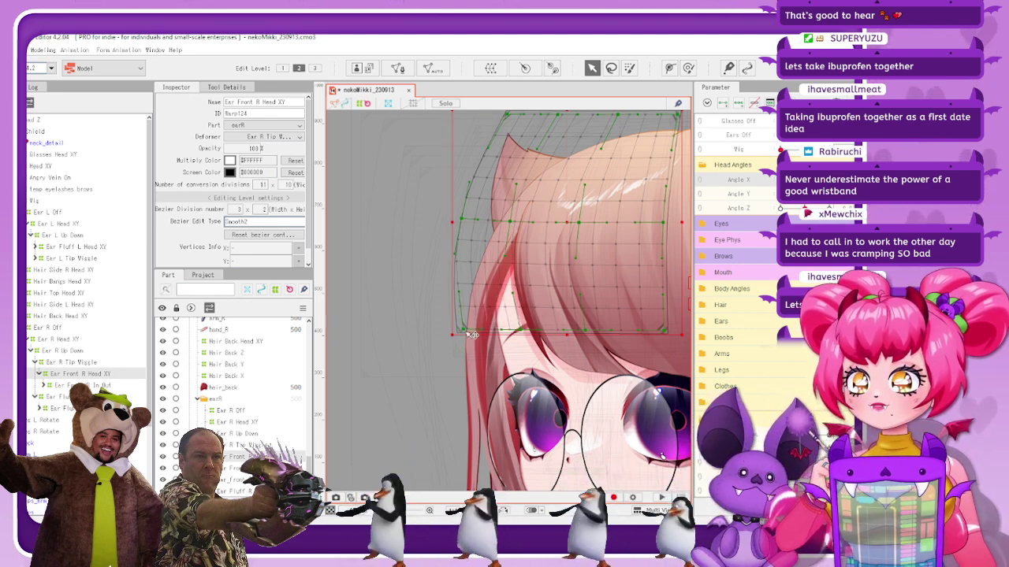
{"action": "left_click", "coordinate": [497, 230]}
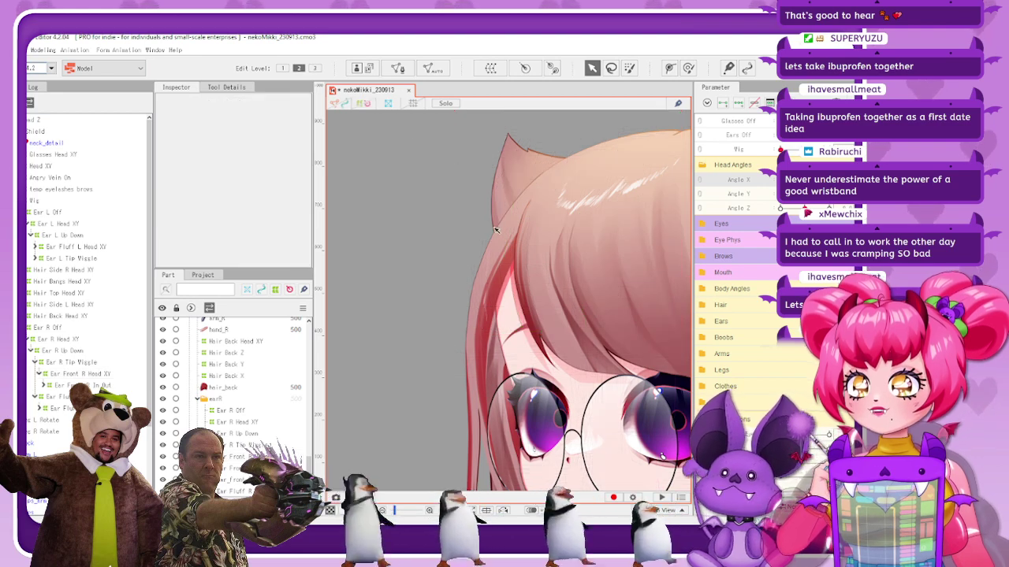
Review the whole head across Angle X, checking how the right ear and its fluff follow the turn
{"action": "scroll", "coordinate": [496, 230], "scroll_direction": "down", "scroll_amount": 3}
{"action": "mouse_move", "coordinate": [781, 179]}
{"action": "left_mouse_down"}
{"action": "mouse_move", "coordinate": [803, 179]}
{"action": "mouse_move", "coordinate": [781, 180]}
{"action": "left_mouse_up"}
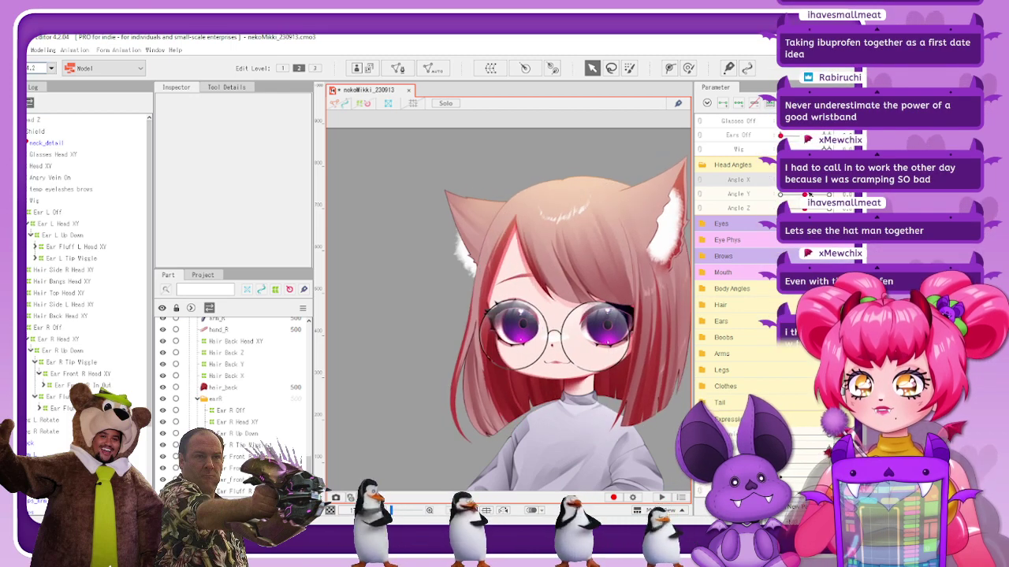
{"action": "mouse_move", "coordinate": [783, 199]}
{"action": "left_mouse_down"}
{"action": "mouse_move", "coordinate": [803, 199]}
{"action": "mouse_move", "coordinate": [772, 200]}
{"action": "left_mouse_up"}
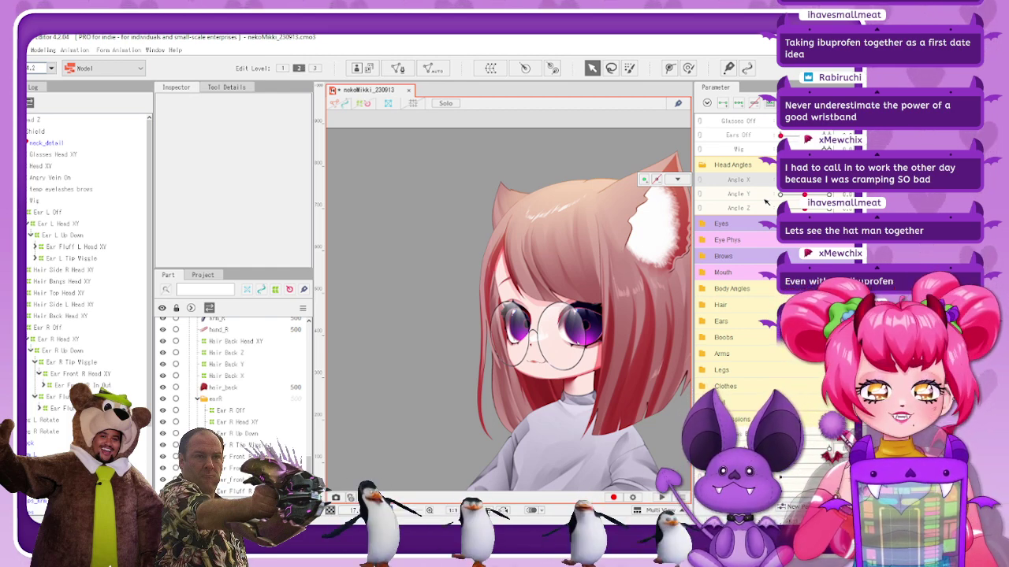
{"action": "left_click_drag", "start_coordinate": [780, 183], "coordinate": [795, 182]}
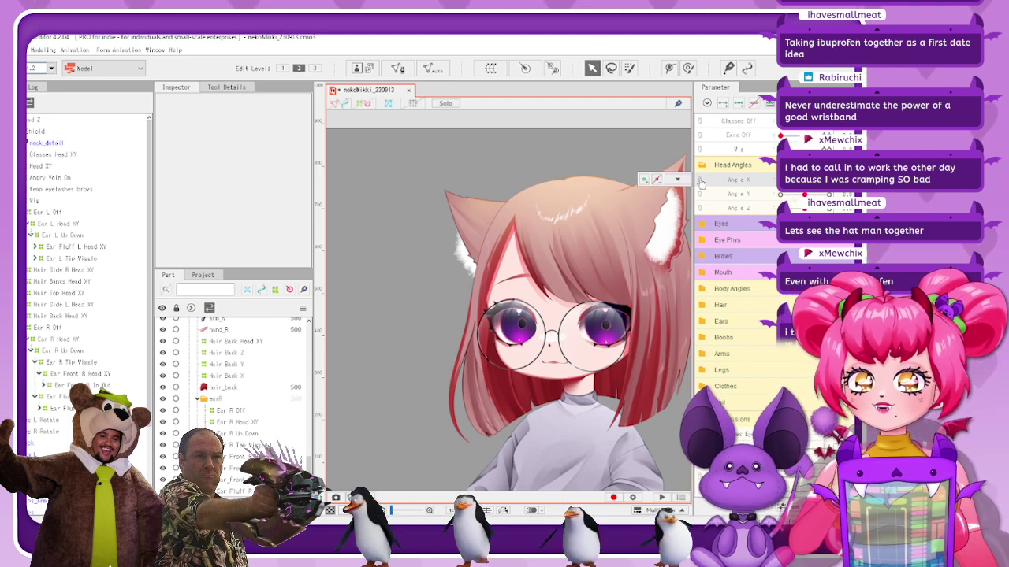
{"action": "left_click", "coordinate": [677, 179]}
{"action": "left_click", "coordinate": [750, 182]}
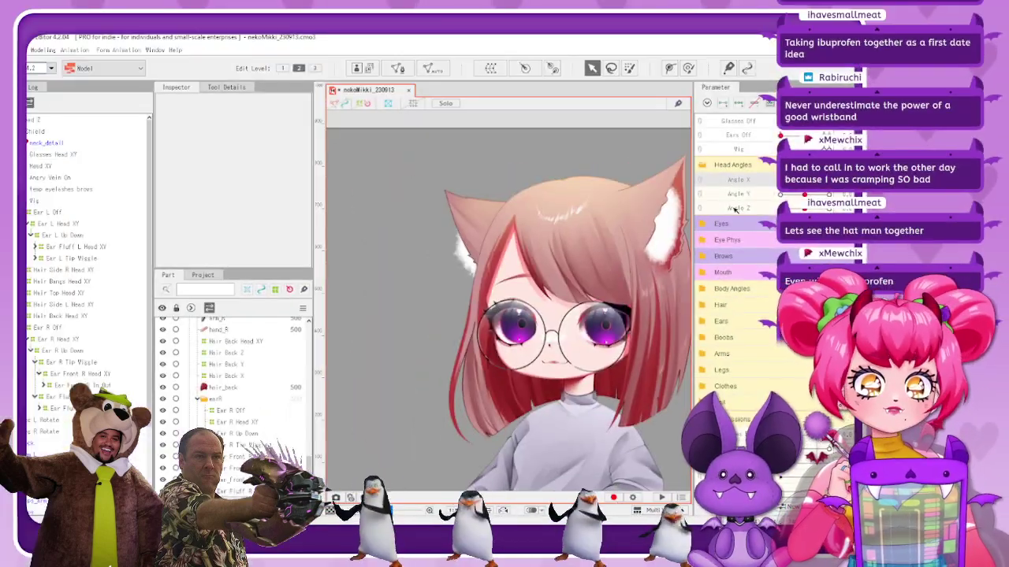
{"action": "left_click", "coordinate": [747, 195]}
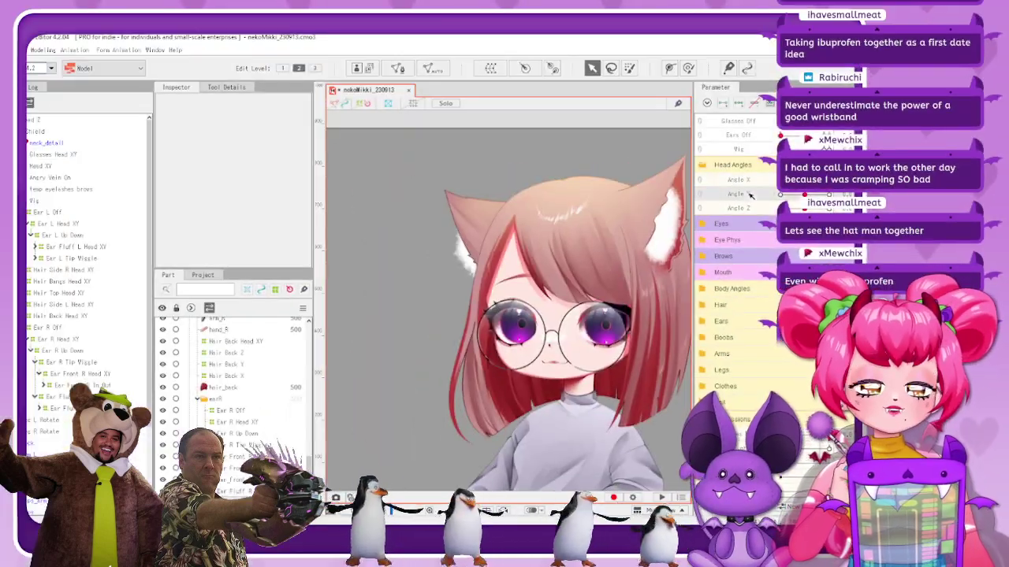
{"action": "left_click", "coordinate": [750, 180]}
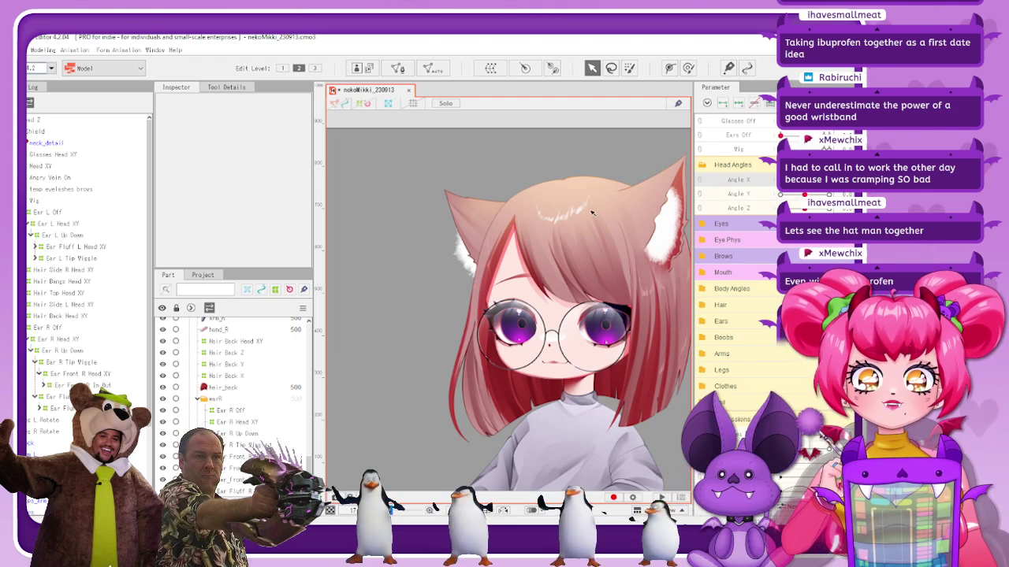
{"action": "scroll", "coordinate": [539, 231], "scroll_direction": "down", "scroll_amount": 2}
{"action": "scroll", "coordinate": [598, 234], "scroll_direction": "up", "scroll_amount": 2}
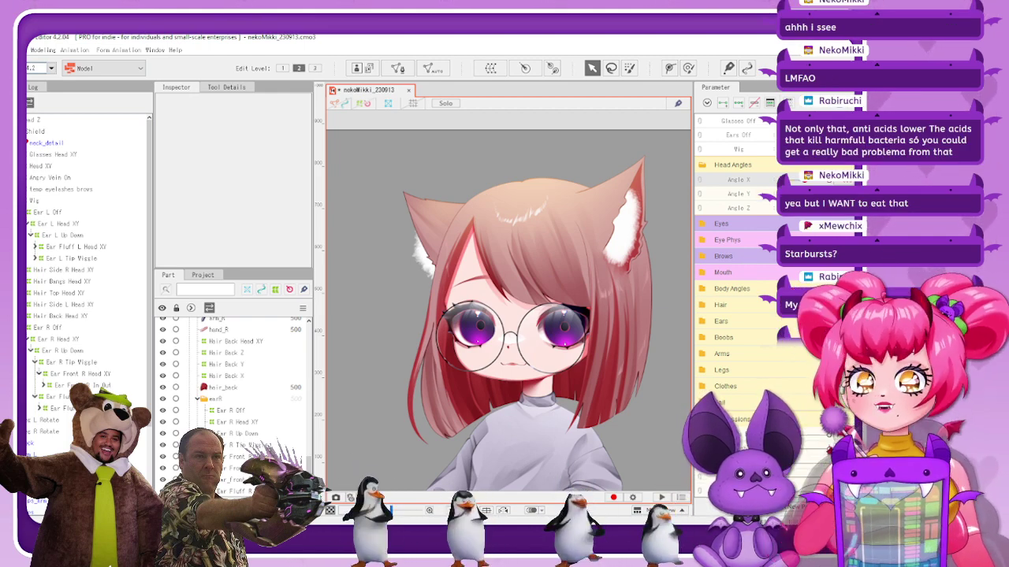
Return Angle X to the neutral pose and shift the centre of Ear R Head XY slightly outward from the head
{"action": "left_click", "coordinate": [111, 396]}
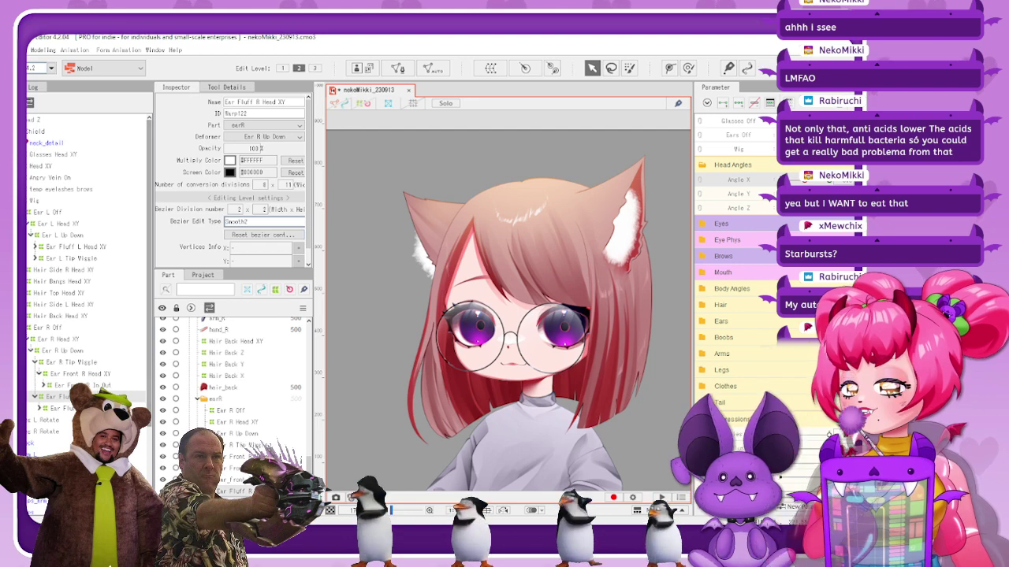
{"action": "left_click_drag", "start_coordinate": [805, 180], "coordinate": [773, 191]}
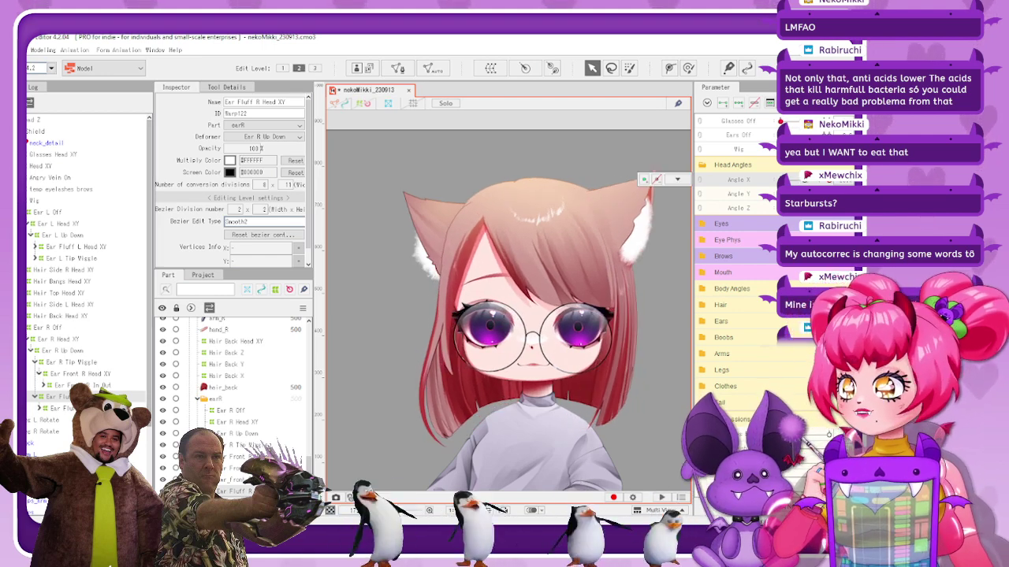
{"action": "left_click", "coordinate": [87, 374]}
{"action": "key", "text": "ctrl+z"}
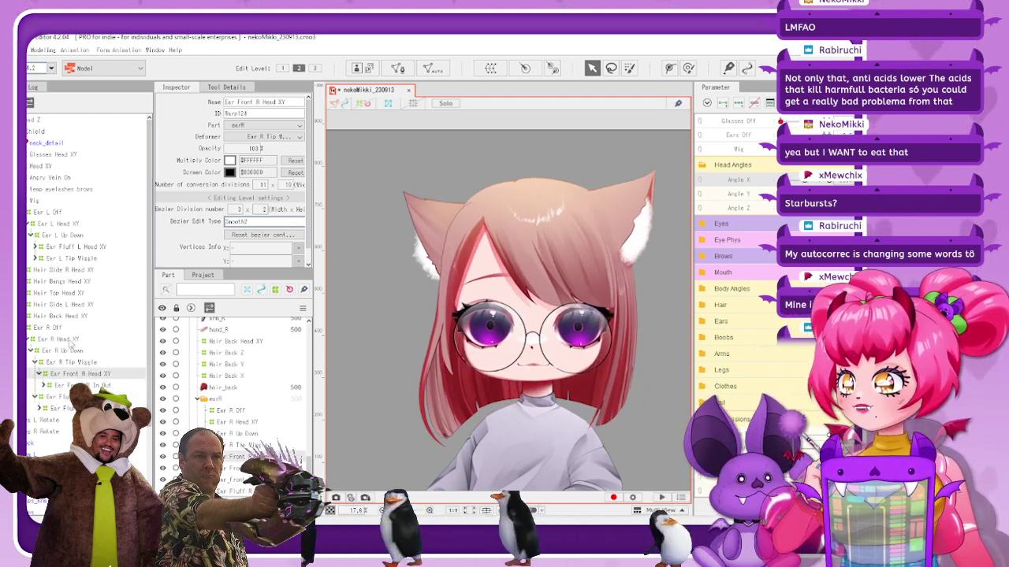
{"action": "left_click", "coordinate": [63, 339]}
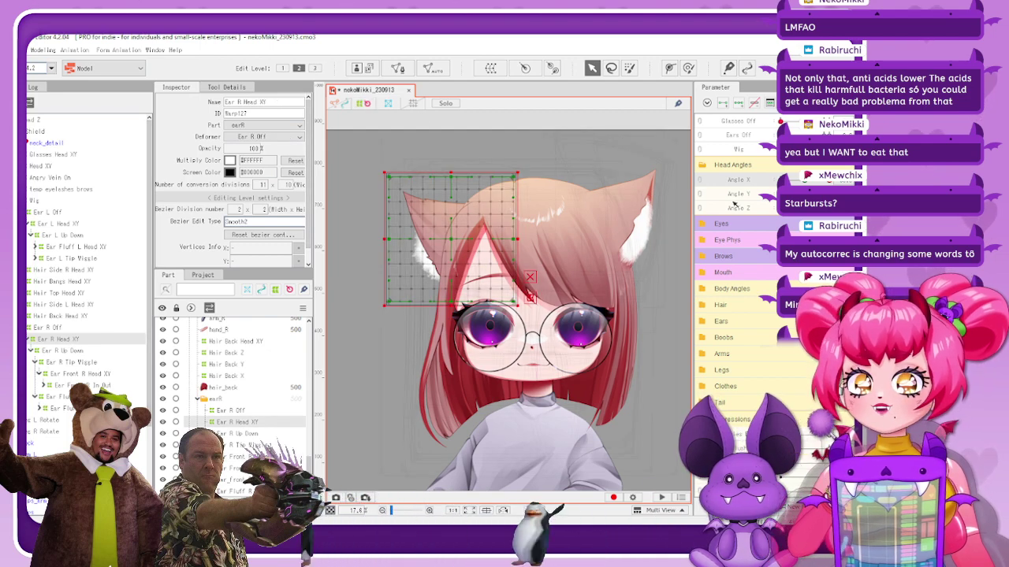
{"action": "scroll", "coordinate": [446, 220], "scroll_direction": "up", "scroll_amount": 2}
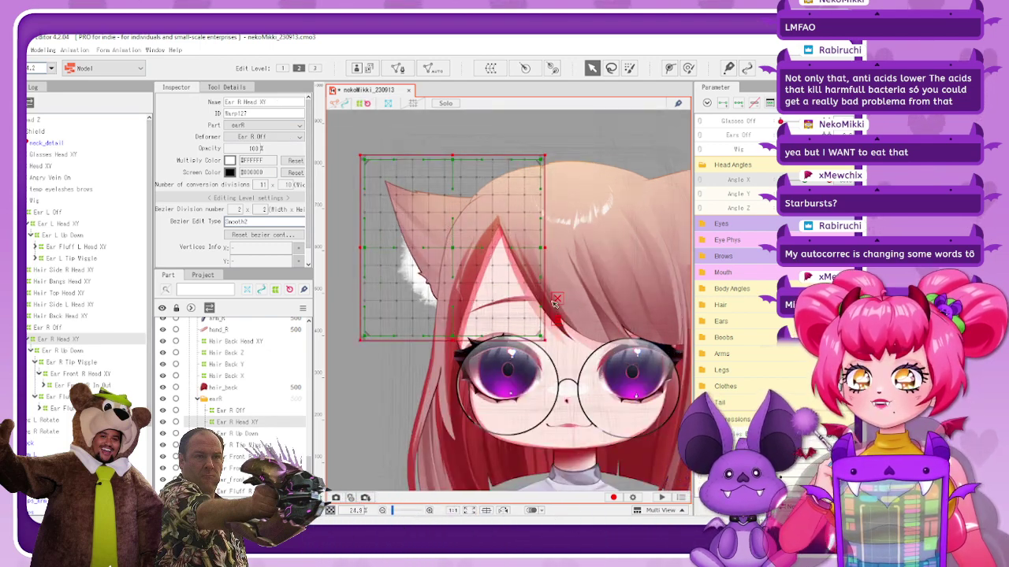
{"action": "left_click_drag", "start_coordinate": [457, 249], "coordinate": [456, 249]}
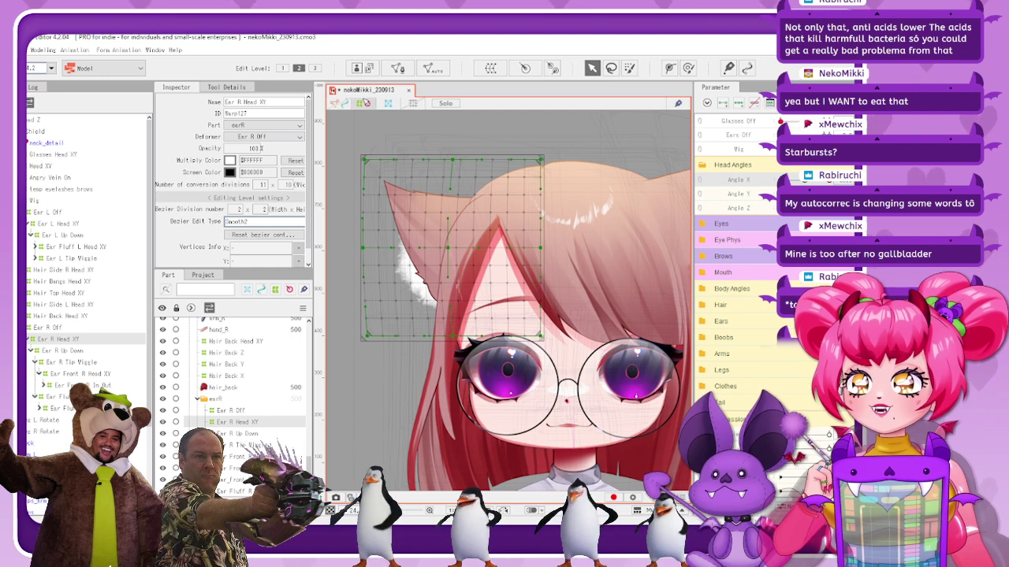
{"action": "left_click", "coordinate": [367, 104]}
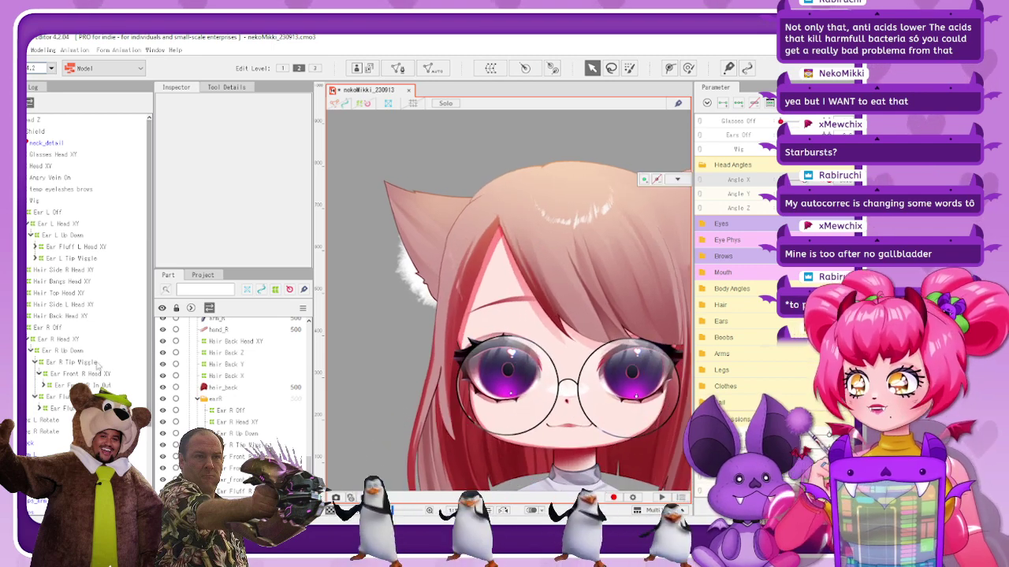
Bow the middle column of Ear R Head XY a little further outward and check the whole head with the deformers hidden
{"action": "left_click", "coordinate": [59, 339]}
{"action": "left_click", "coordinate": [364, 104]}
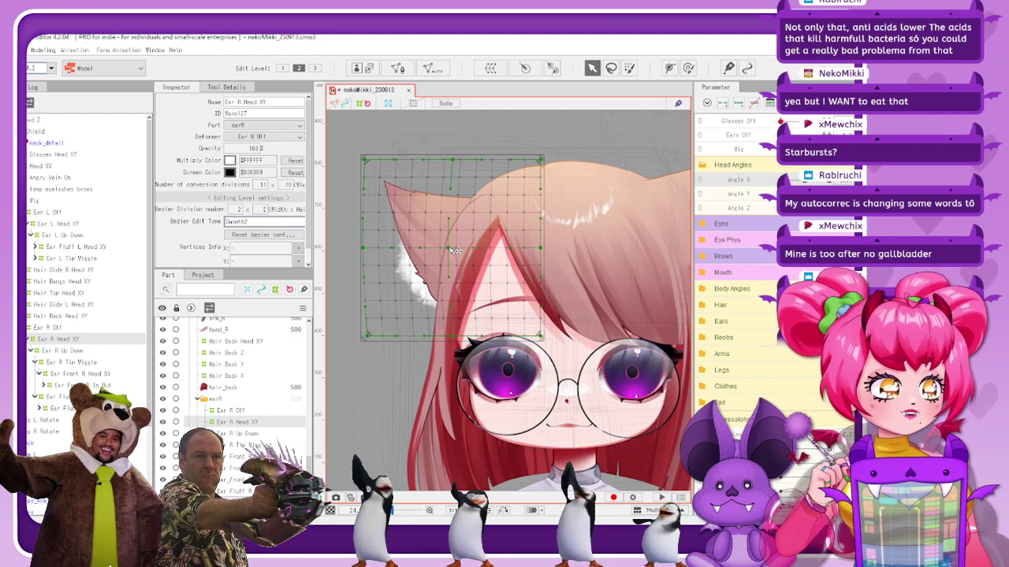
{"action": "scroll", "coordinate": [455, 251], "scroll_direction": "up", "scroll_amount": 2}
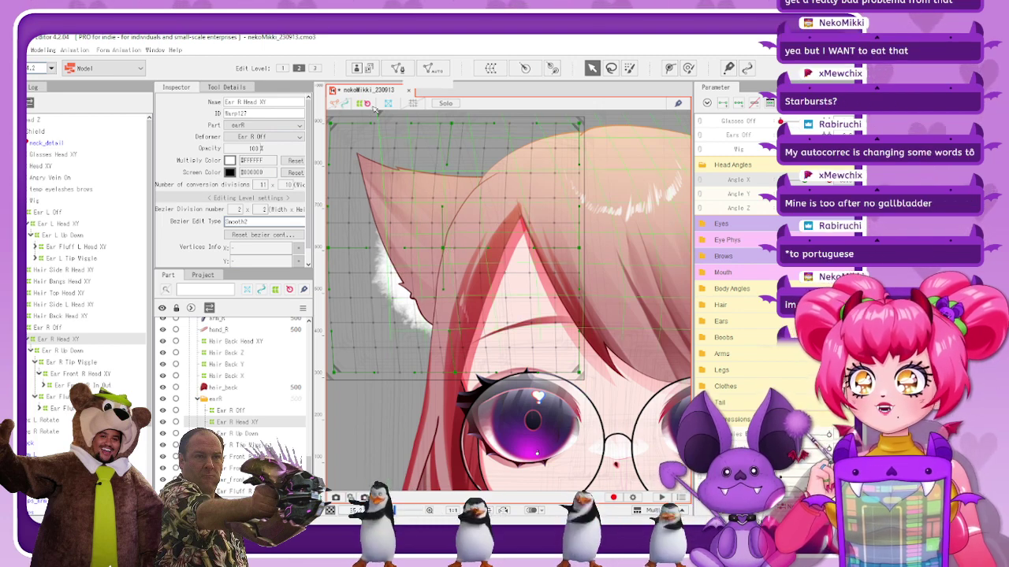
{"action": "left_click", "coordinate": [541, 260]}
{"action": "scroll", "coordinate": [542, 261], "scroll_direction": "down", "scroll_amount": 4}
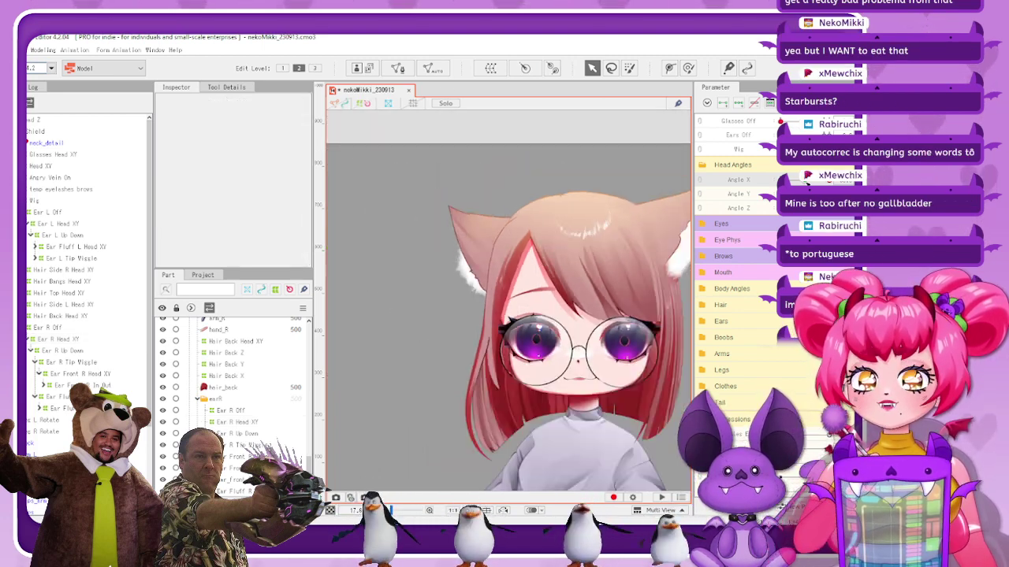
Review the head across Angle X, examining the right ear with the Ear R Head XY deformer shown and hidden
{"action": "mouse_move", "coordinate": [805, 181]}
{"action": "left_mouse_down"}
{"action": "mouse_move", "coordinate": [781, 181]}
{"action": "mouse_move", "coordinate": [805, 180]}
{"action": "left_mouse_up"}
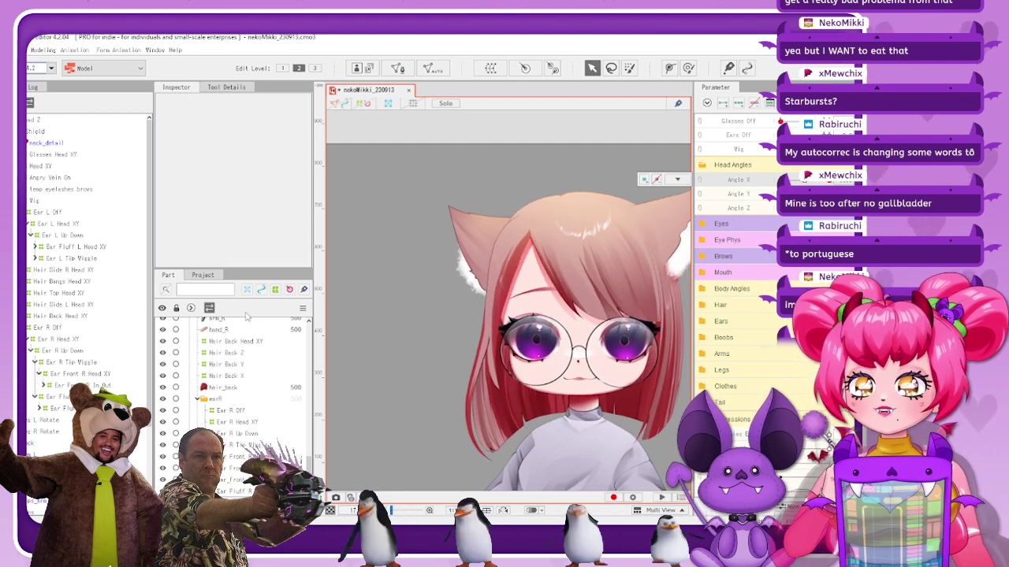
{"action": "left_click", "coordinate": [132, 341]}
{"action": "left_click", "coordinate": [364, 106]}
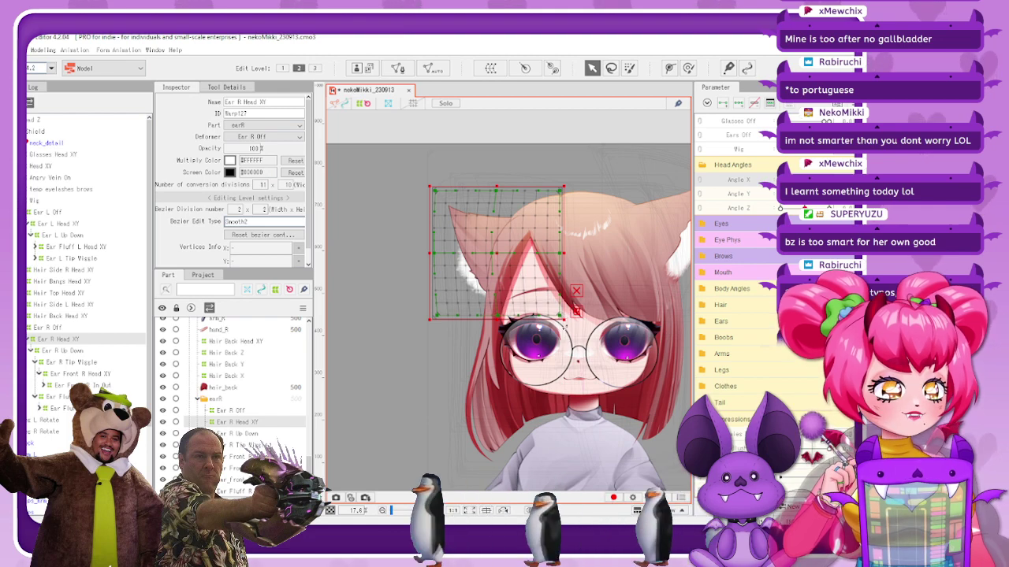
{"action": "scroll", "coordinate": [563, 319], "scroll_direction": "up", "scroll_amount": 4}
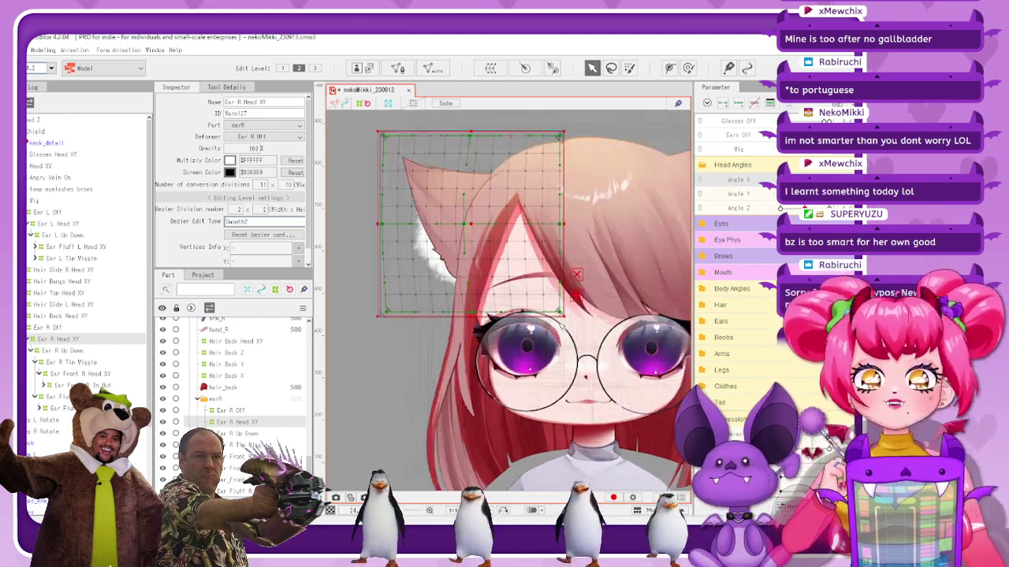
{"action": "scroll", "coordinate": [436, 315], "scroll_direction": "down", "scroll_amount": 4}
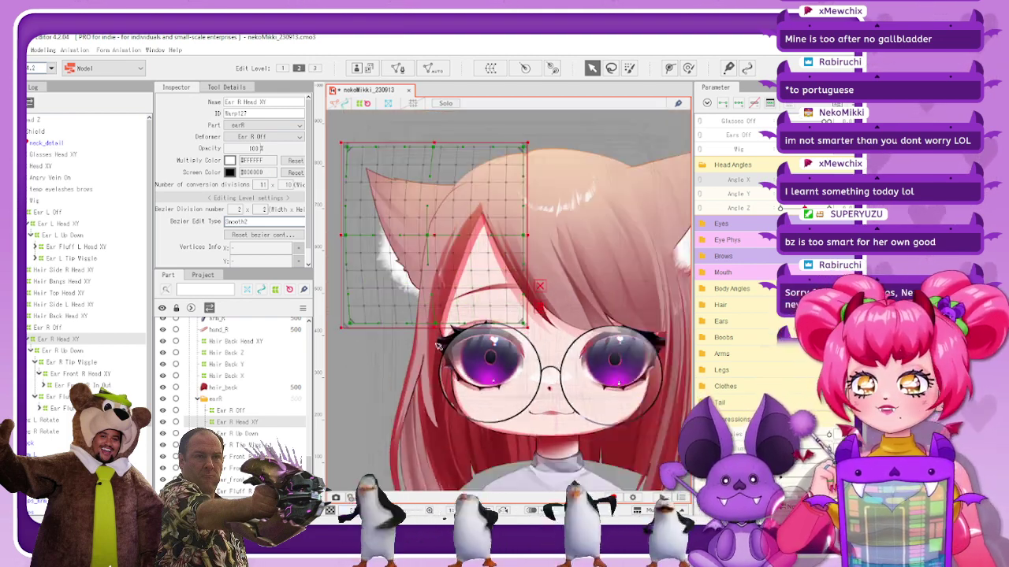
{"action": "scroll", "coordinate": [436, 339], "scroll_direction": "up", "scroll_amount": 4}
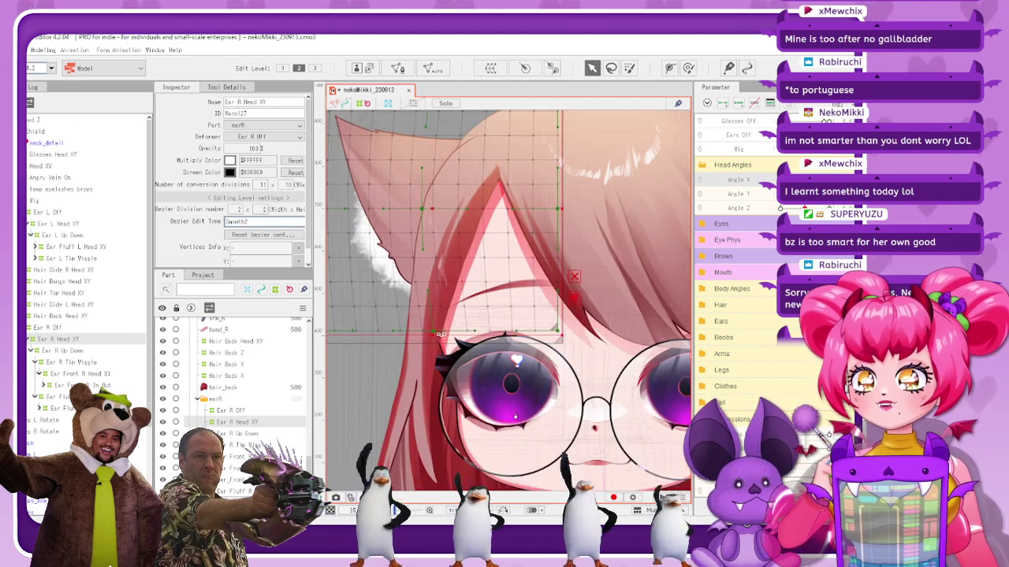
{"action": "left_click", "coordinate": [596, 340]}
{"action": "scroll", "coordinate": [597, 339], "scroll_direction": "down", "scroll_amount": 4}
{"action": "scroll", "coordinate": [513, 306], "scroll_direction": "down", "scroll_amount": 3}
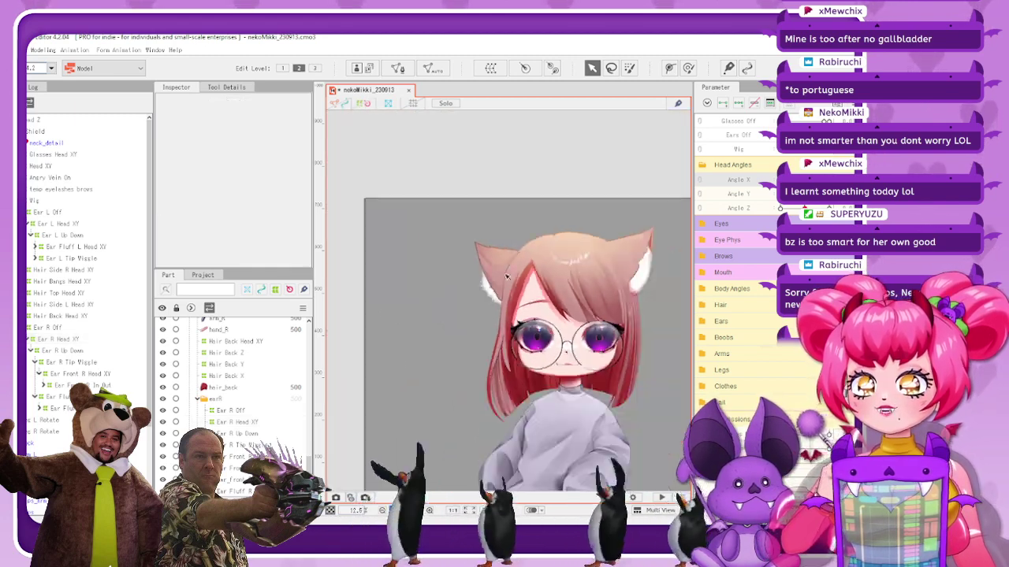
{"action": "scroll", "coordinate": [618, 290], "scroll_direction": "up", "scroll_amount": 3}
{"action": "left_click_drag", "start_coordinate": [804, 180], "coordinate": [782, 179]}
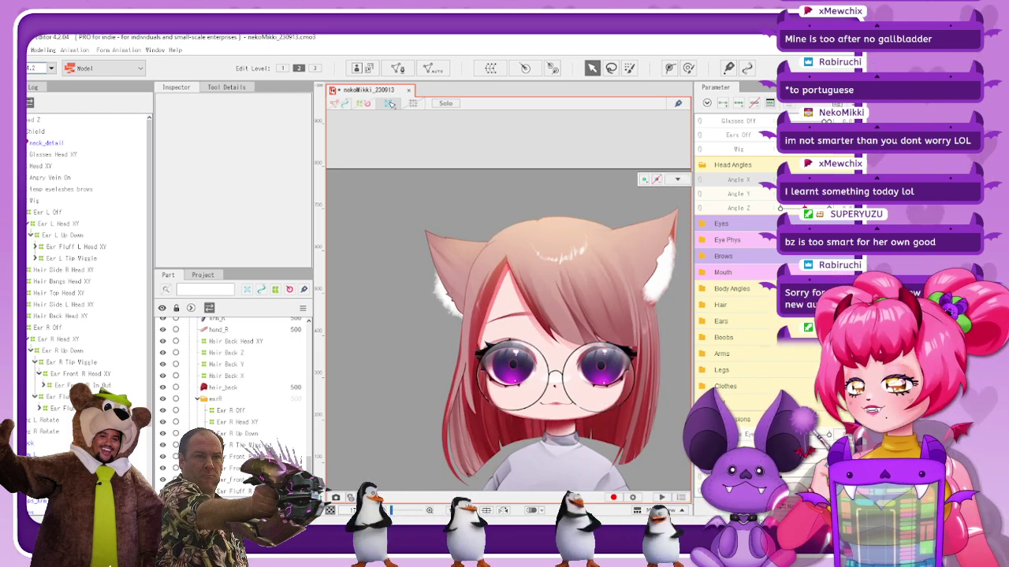
Select Ear R Head XY and shift its centre control point inward toward the face to reshape the middle of the ear
{"action": "left_click", "coordinate": [364, 104]}
{"action": "left_click", "coordinate": [77, 339]}
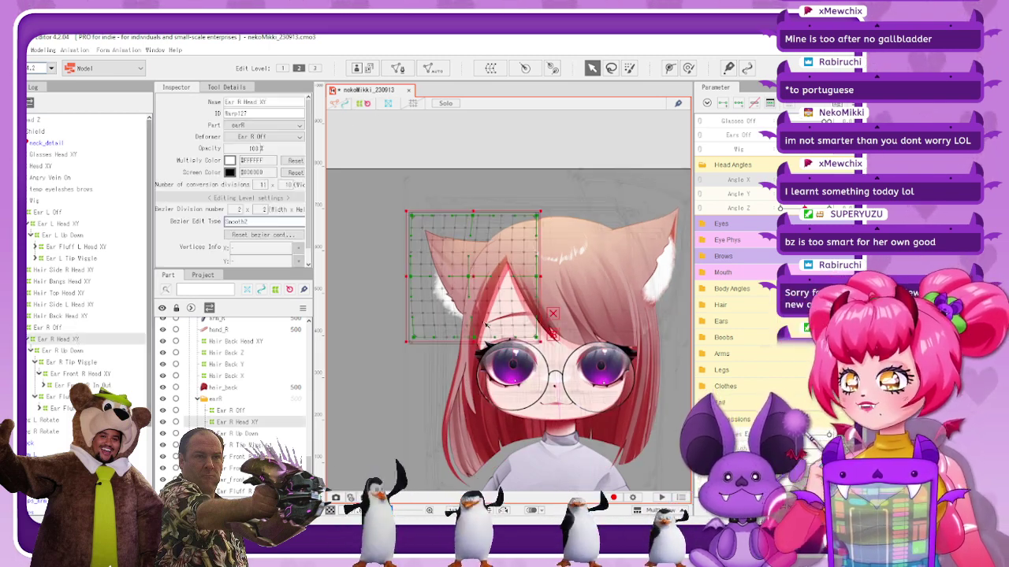
{"action": "scroll", "coordinate": [520, 323], "scroll_direction": "up", "scroll_amount": 2}
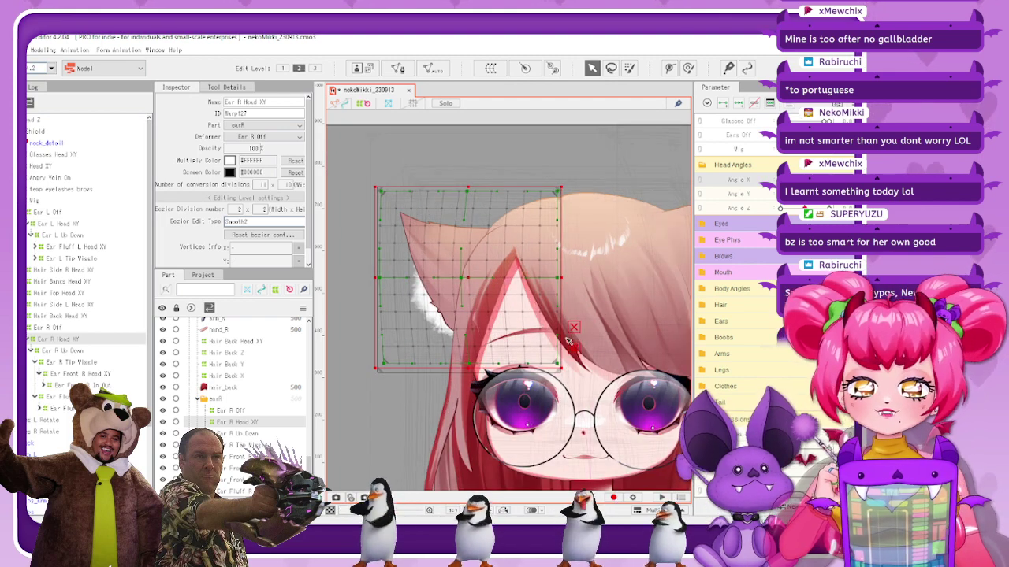
{"action": "scroll", "coordinate": [473, 282], "scroll_direction": "up", "scroll_amount": 1}
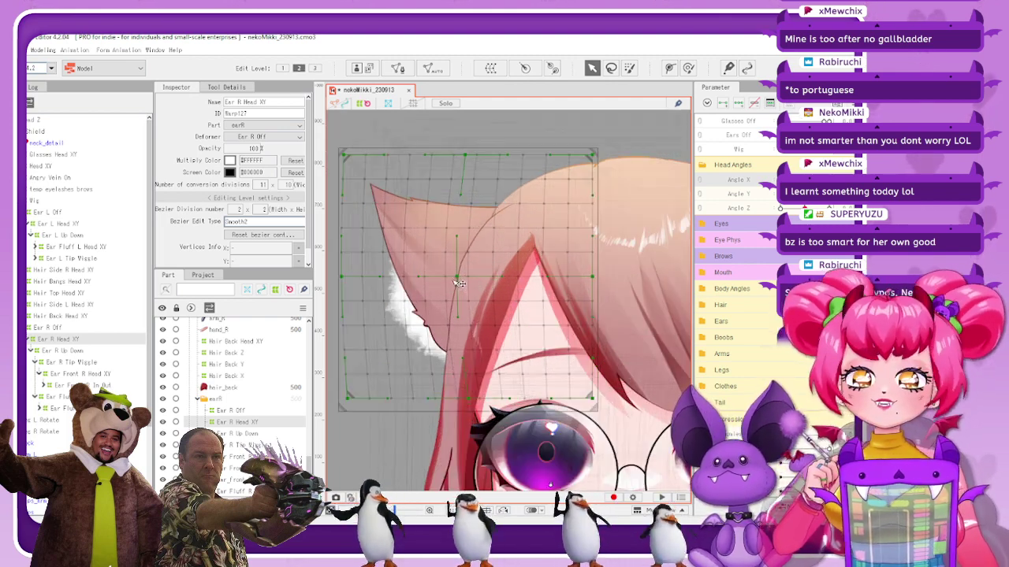
{"action": "left_click_drag", "start_coordinate": [456, 280], "coordinate": [453, 280]}
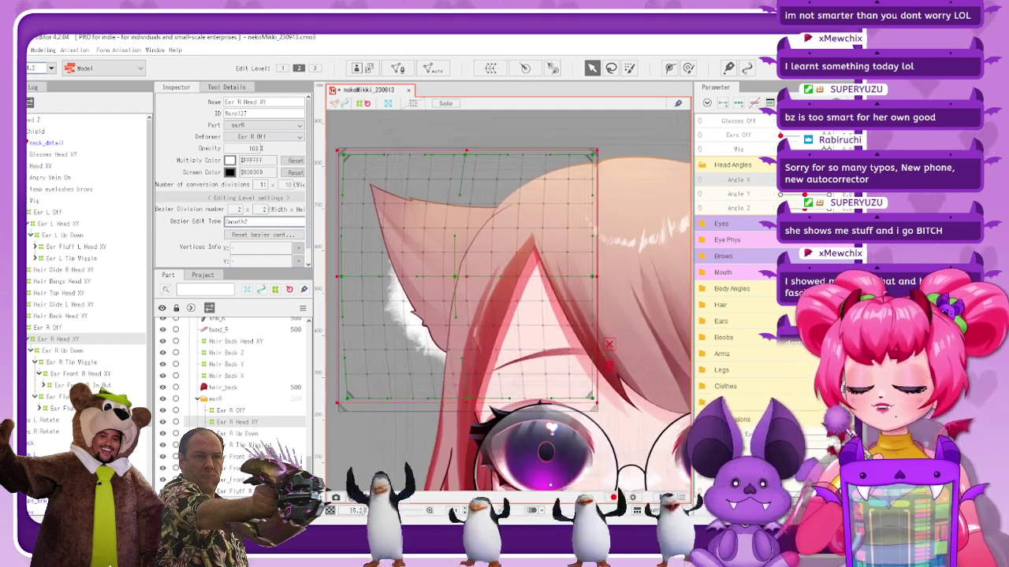
{"action": "left_click", "coordinate": [640, 311]}
{"action": "left_click_drag", "start_coordinate": [454, 276], "coordinate": [479, 279]}
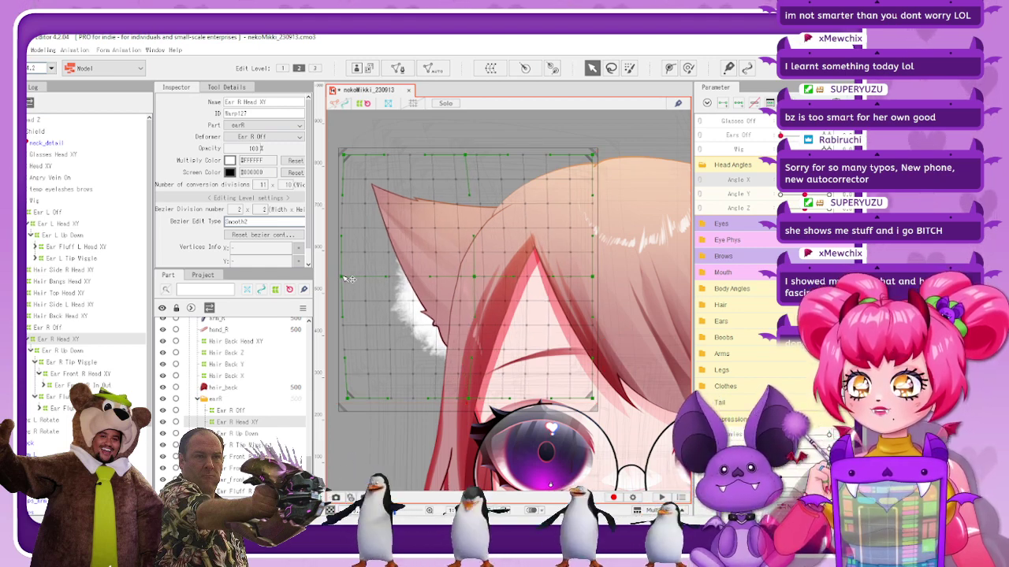
Set the Bezier divisions of Ear R Head XY to 3 × 2 and nudge the middle row's outer interior point slightly inward
{"action": "left_click", "coordinate": [231, 212]}
{"action": "type", "text": "3"}
{"action": "key", "text": "Return"}
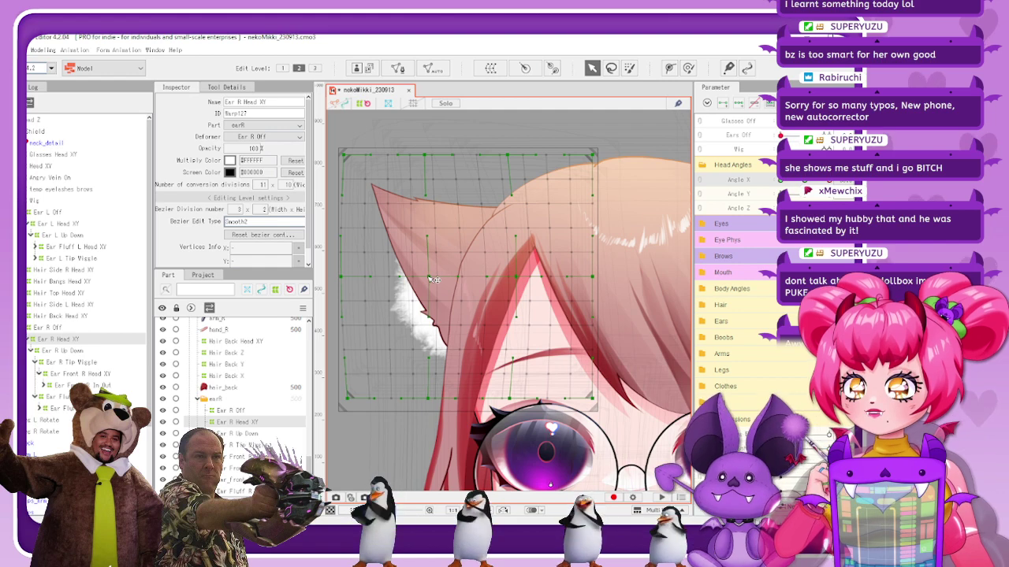
{"action": "left_click_drag", "start_coordinate": [429, 277], "coordinate": [430, 278]}
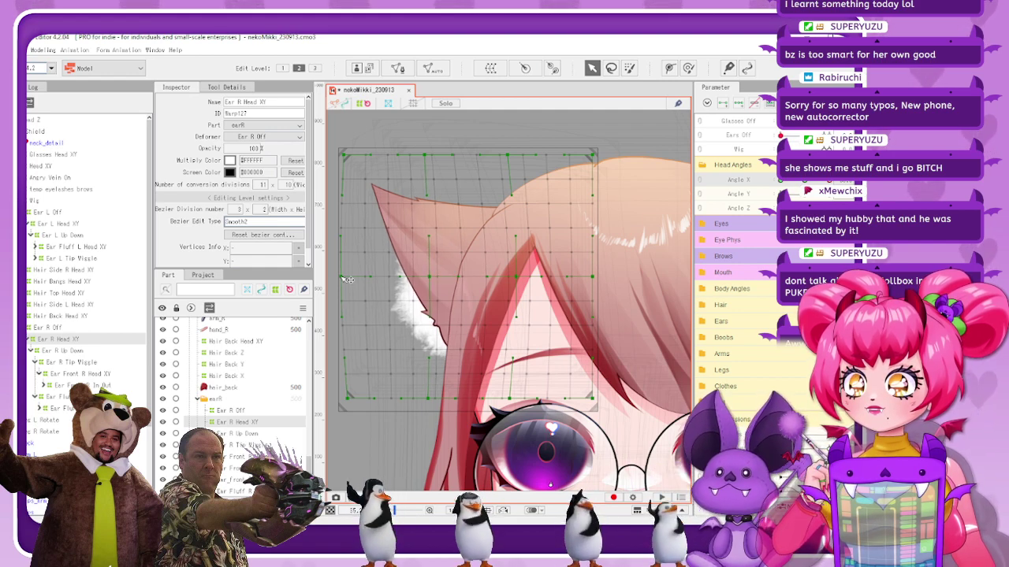
{"action": "left_click", "coordinate": [484, 162]}
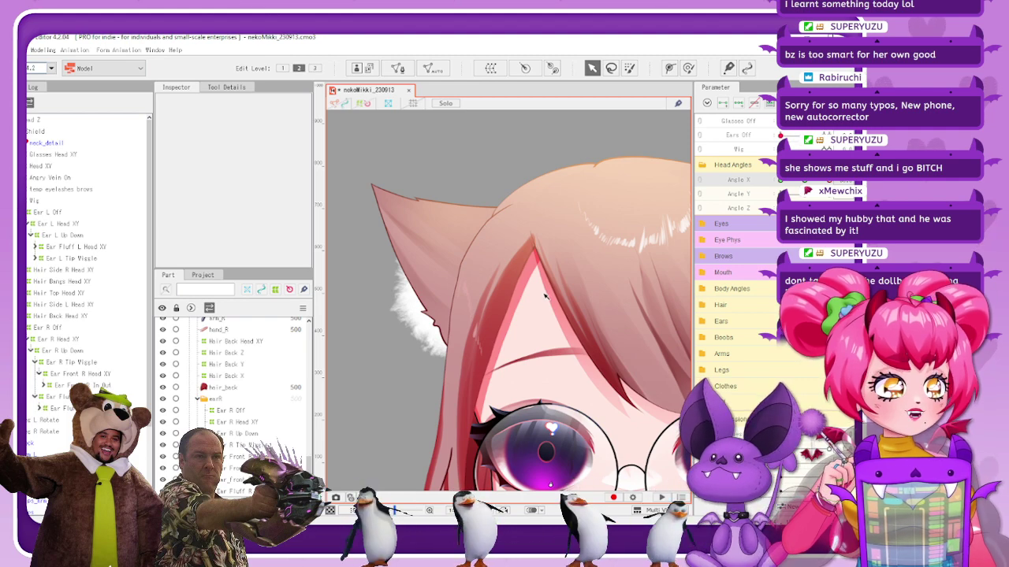
Check how the reshaped right ear sits on the whole head while varying Angle X
{"action": "scroll", "coordinate": [585, 270], "scroll_direction": "down", "scroll_amount": 3}
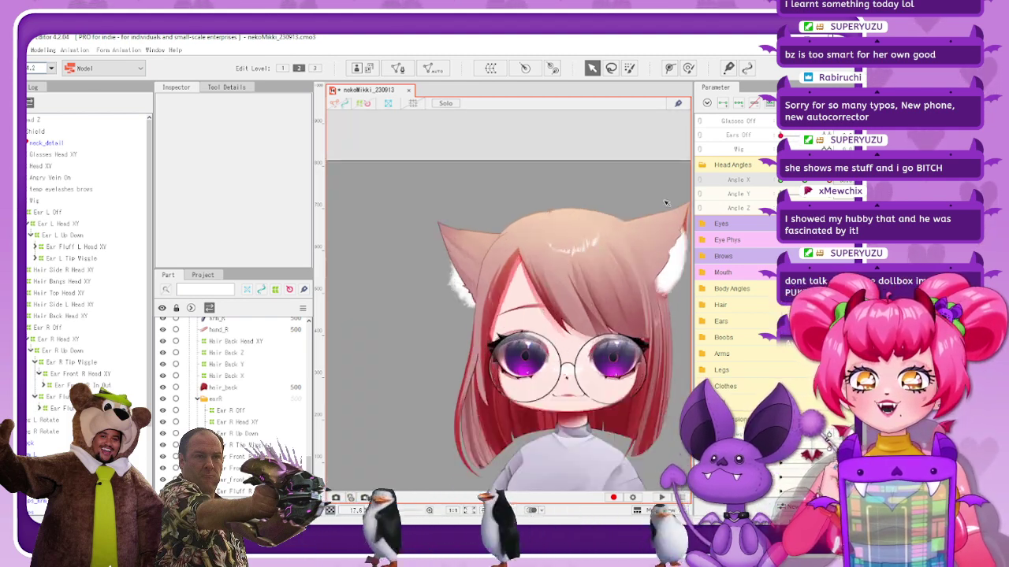
{"action": "mouse_move", "coordinate": [828, 181]}
{"action": "left_mouse_down"}
{"action": "mouse_move", "coordinate": [782, 181]}
{"action": "mouse_move", "coordinate": [831, 183]}
{"action": "left_mouse_up"}
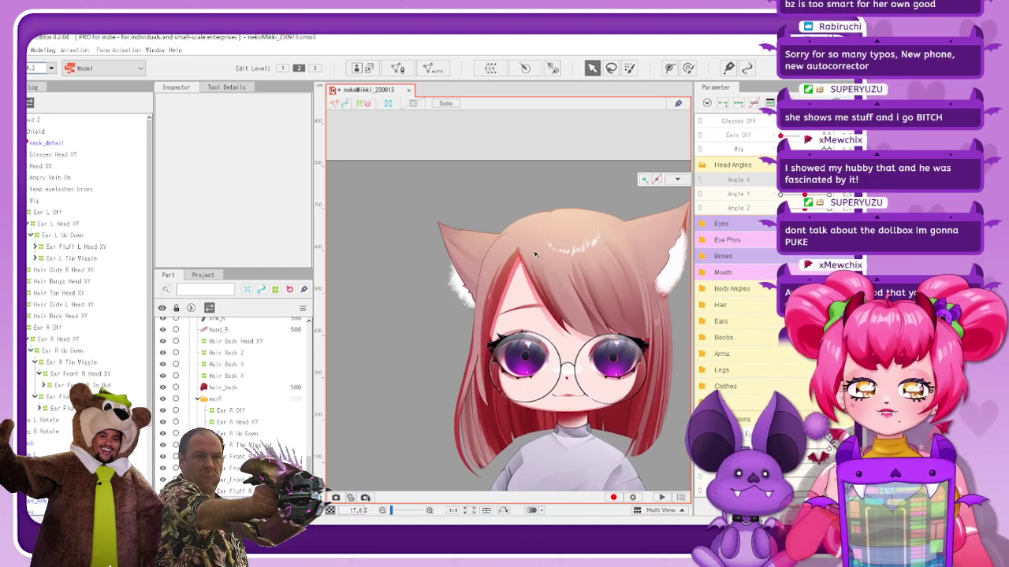
{"action": "scroll", "coordinate": [540, 246], "scroll_direction": "up", "scroll_amount": 2}
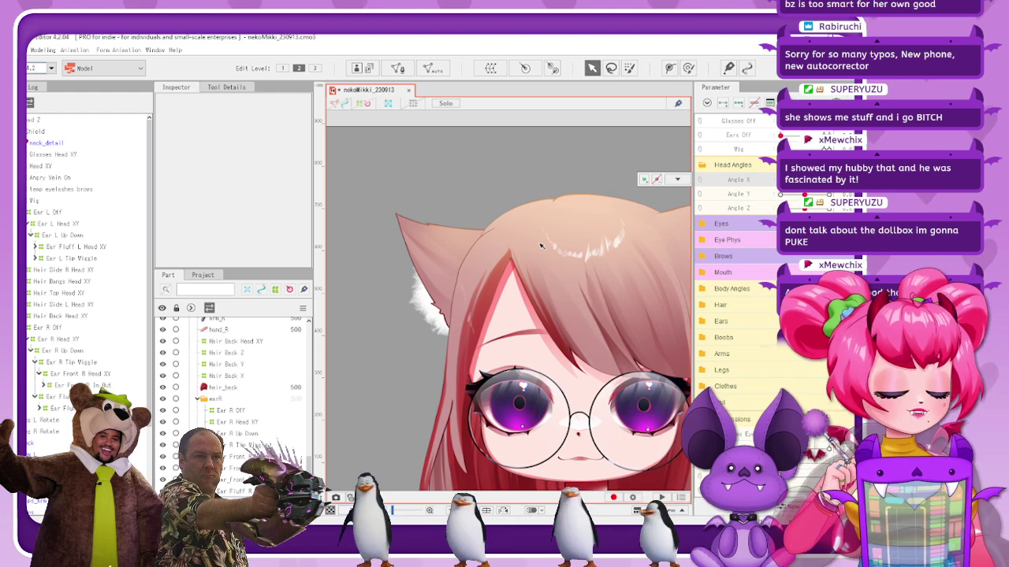
{"action": "left_click", "coordinate": [676, 179]}
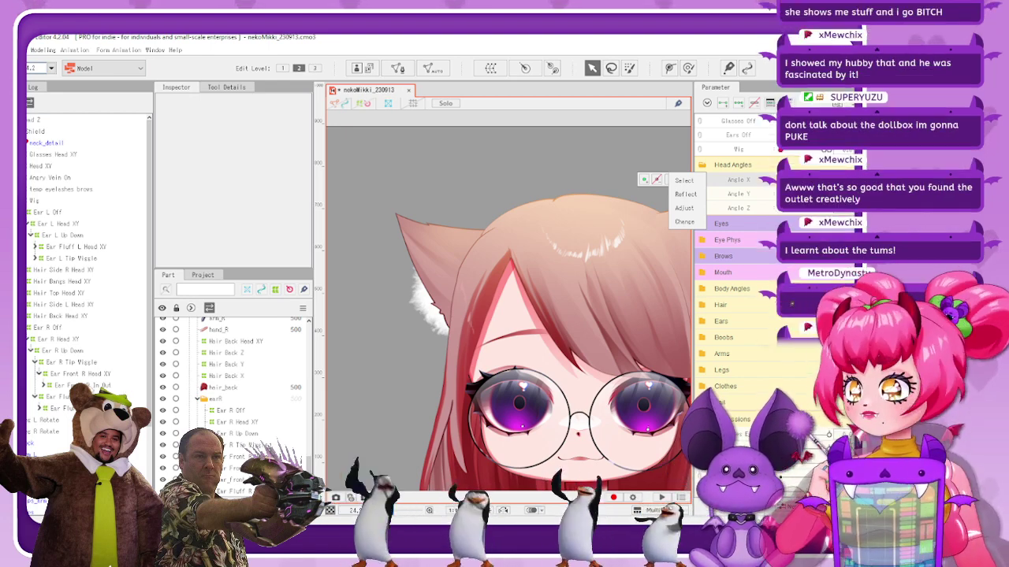
Nudge the bottom edge of Ear R Head XY very slightly, then inspect the head with the deformers hidden
{"action": "left_click", "coordinate": [100, 358]}
{"action": "left_click", "coordinate": [96, 338]}
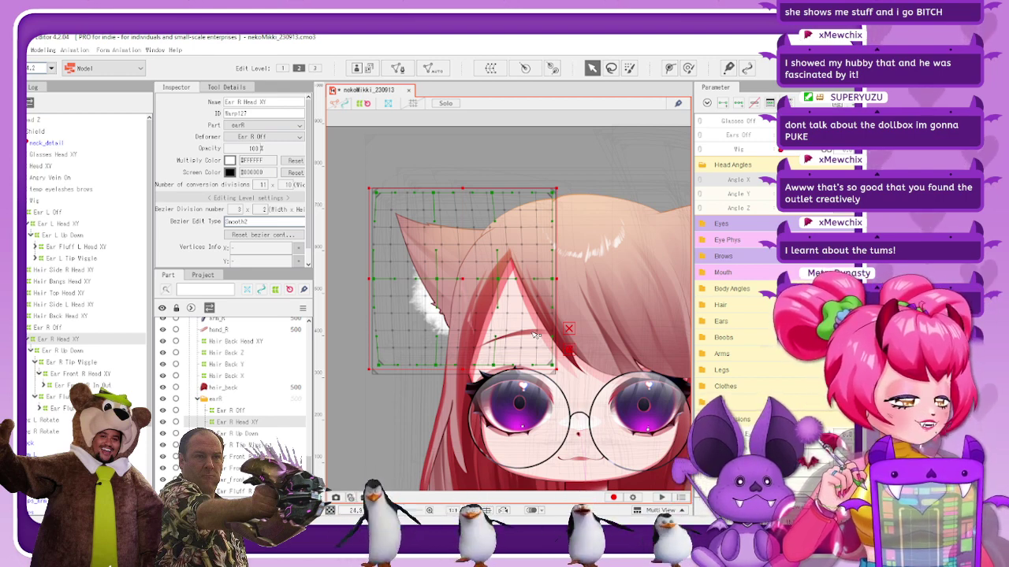
{"action": "scroll", "coordinate": [462, 370], "scroll_direction": "up", "scroll_amount": 2}
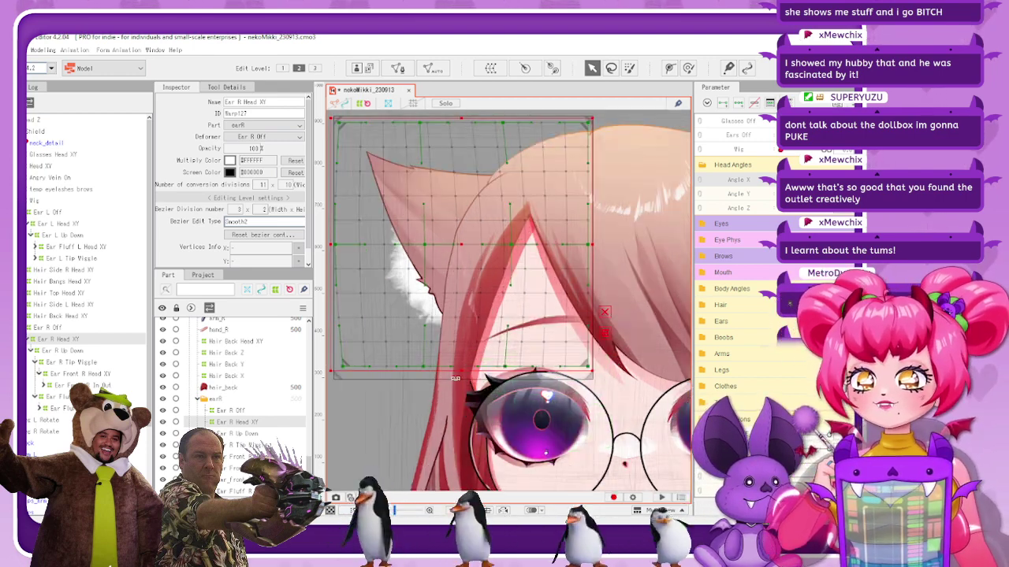
{"action": "left_click_drag", "start_coordinate": [462, 373], "coordinate": [463, 372]}
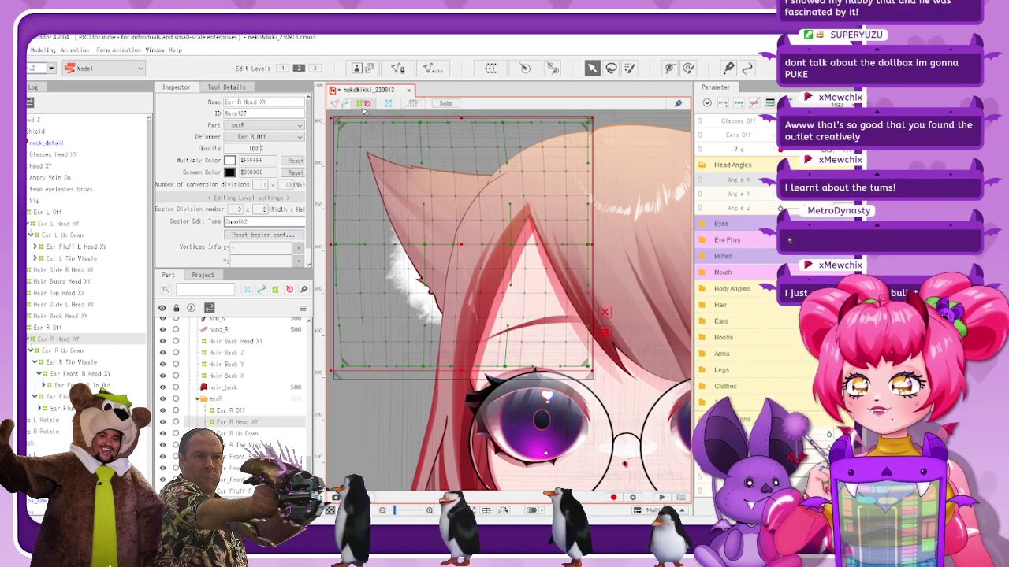
{"action": "left_click", "coordinate": [375, 138]}
{"action": "scroll", "coordinate": [530, 331], "scroll_direction": "down", "scroll_amount": 2}
{"action": "scroll", "coordinate": [569, 306], "scroll_direction": "up", "scroll_amount": 1}
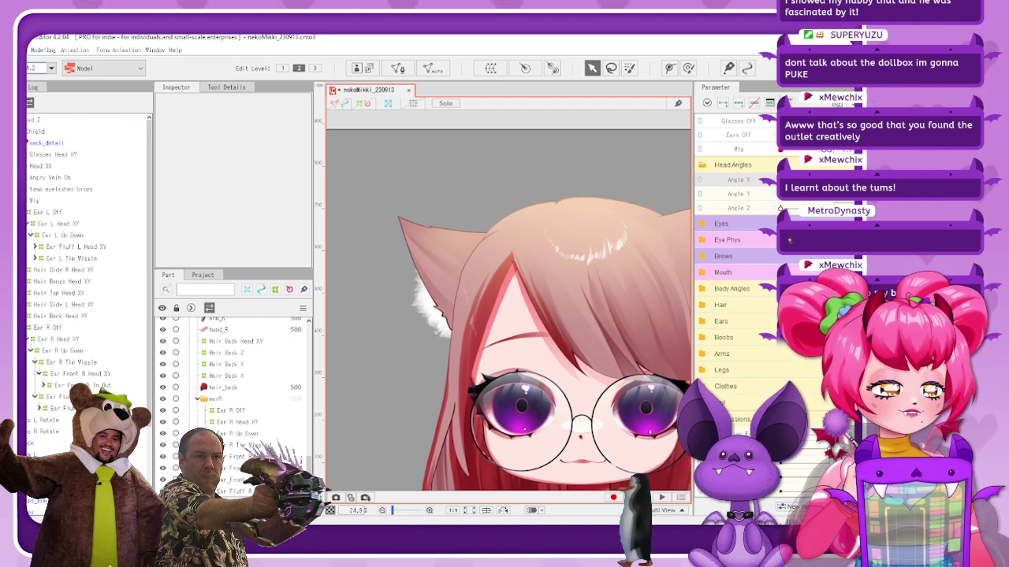
Adjust Angle X and stretch the bottom edge of Ear R Head XY slightly downward
{"action": "left_click_drag", "start_coordinate": [805, 180], "coordinate": [793, 179]}
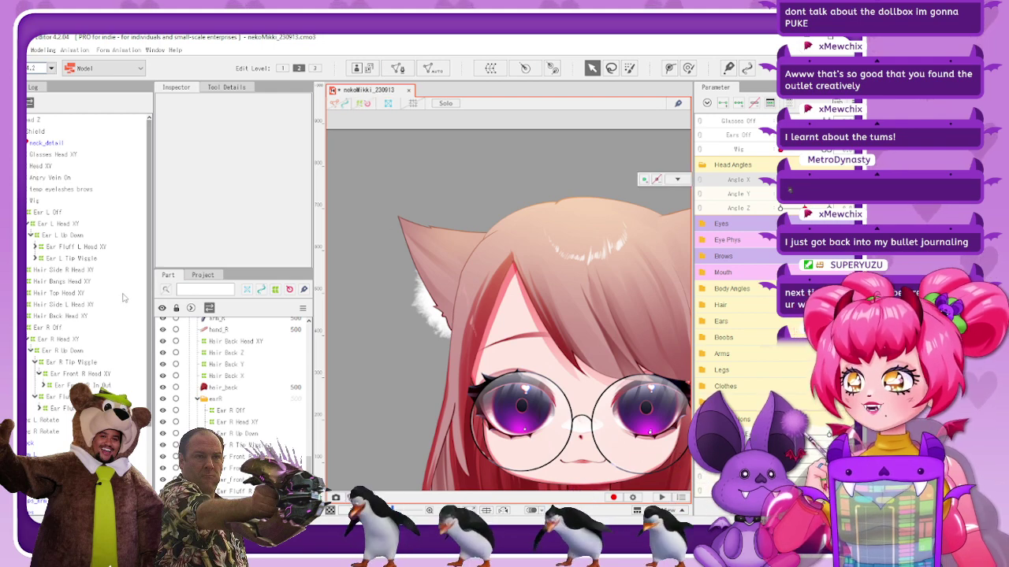
{"action": "left_click", "coordinate": [95, 339]}
{"action": "left_click", "coordinate": [363, 104]}
{"action": "scroll", "coordinate": [422, 375], "scroll_direction": "up", "scroll_amount": 2}
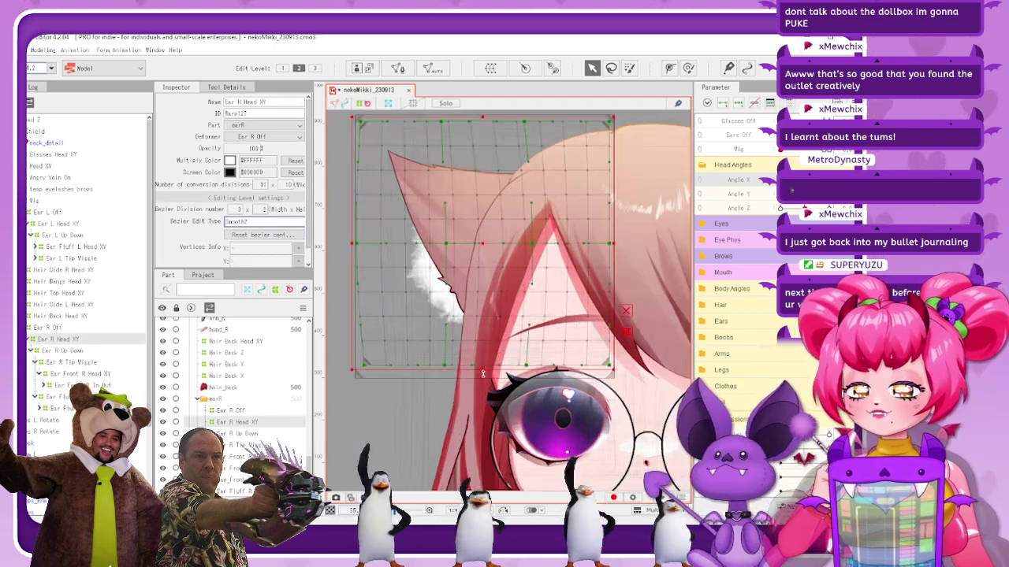
{"action": "left_click_drag", "start_coordinate": [482, 373], "coordinate": [489, 374]}
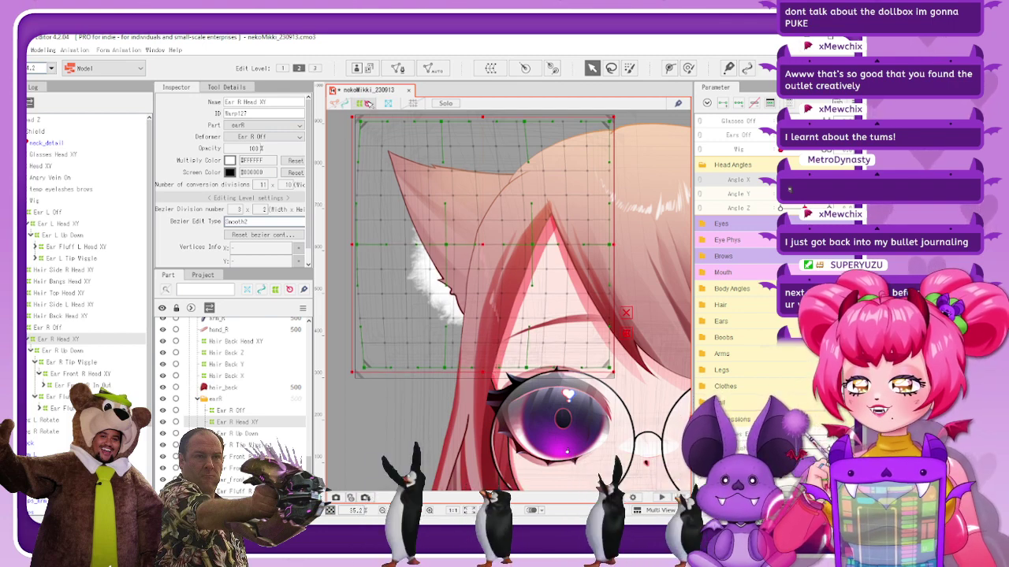
{"action": "left_click", "coordinate": [344, 134]}
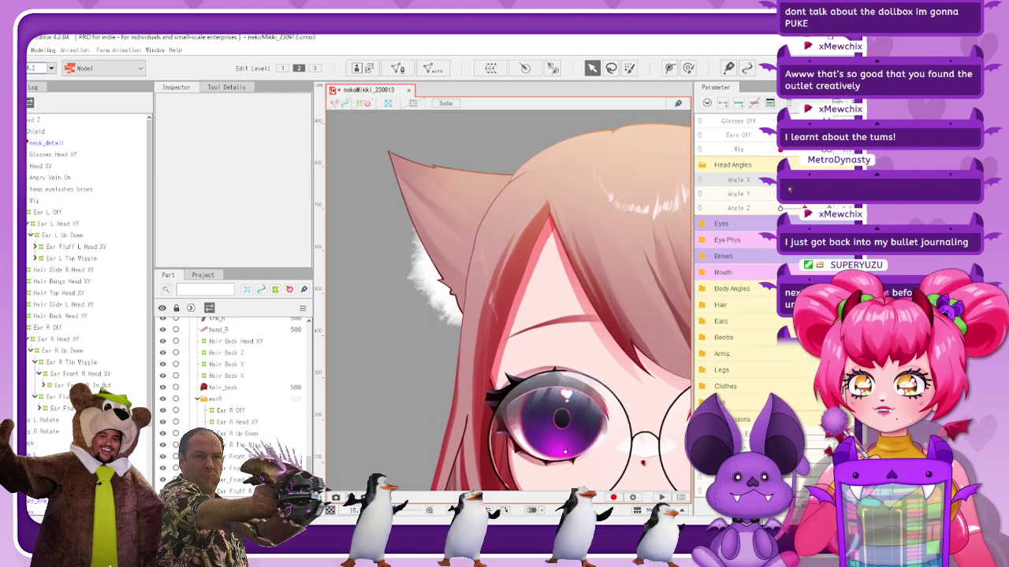
Widen Ear R Head XY by pulling its outer side slightly away from the head, then view the head without deformers
{"action": "left_click", "coordinate": [100, 338]}
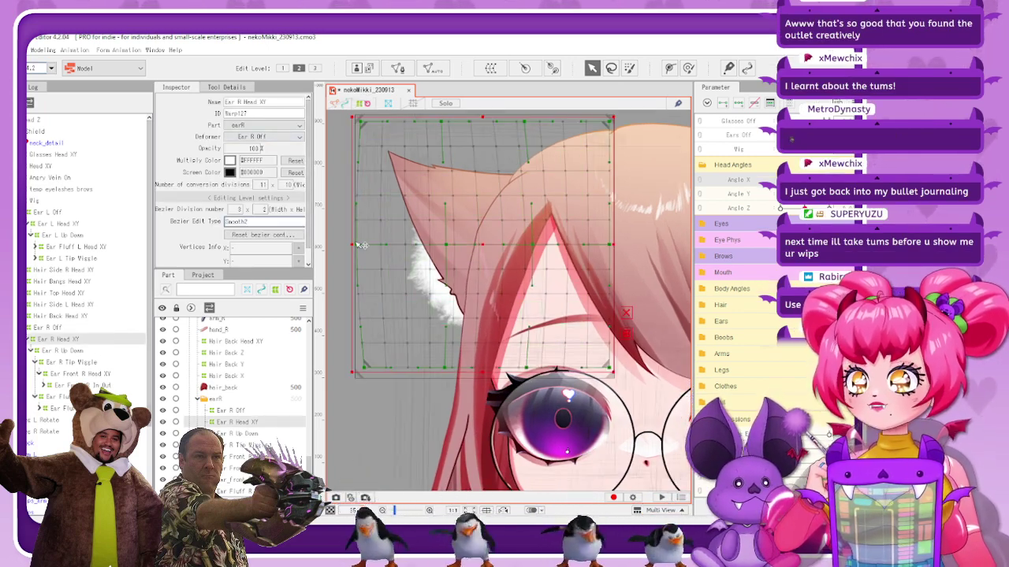
{"action": "left_click_drag", "start_coordinate": [350, 244], "coordinate": [344, 243]}
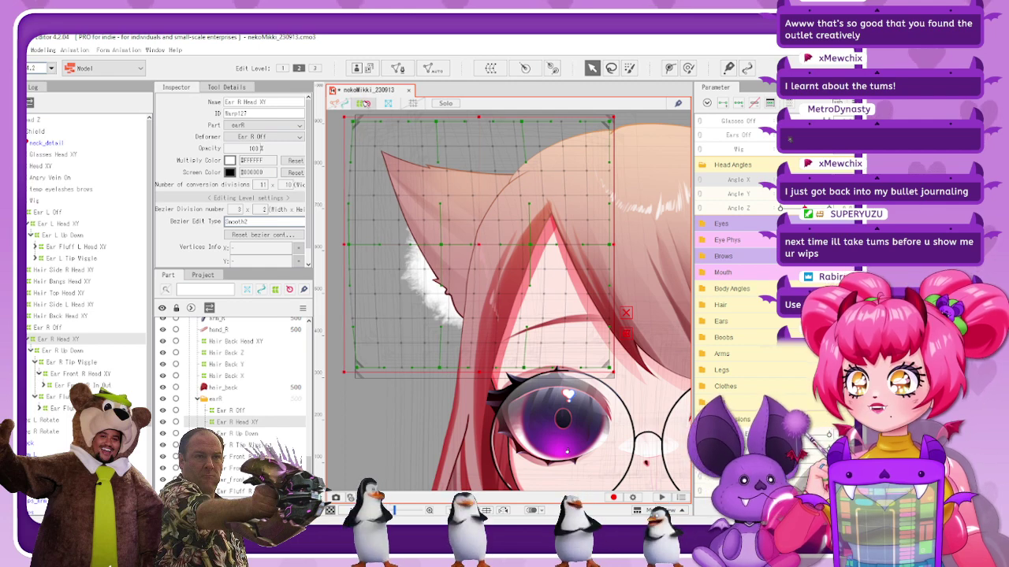
{"action": "left_click", "coordinate": [364, 103]}
{"action": "scroll", "coordinate": [463, 265], "scroll_direction": "down", "scroll_amount": 3}
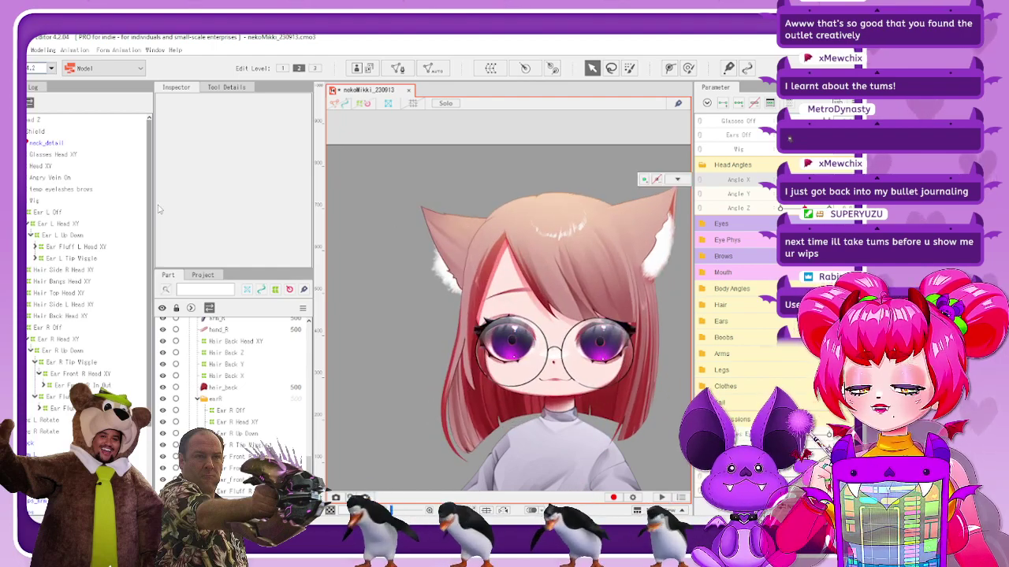
Nudge the outer interior point in the middle row of Ear R Head XY slightly upward and check the whole head
{"action": "left_click", "coordinate": [85, 339]}
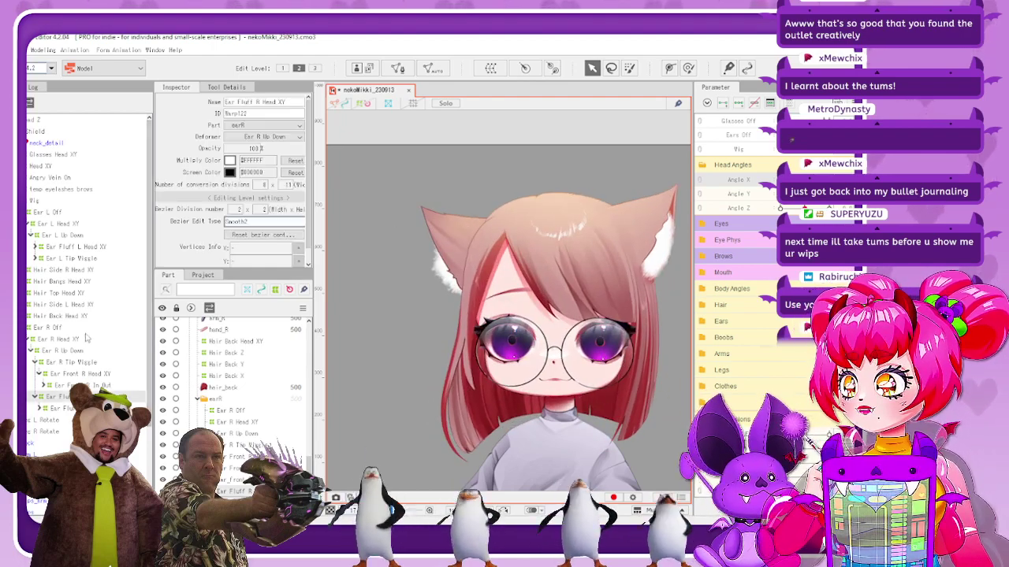
{"action": "scroll", "coordinate": [452, 316], "scroll_direction": "up", "scroll_amount": 3}
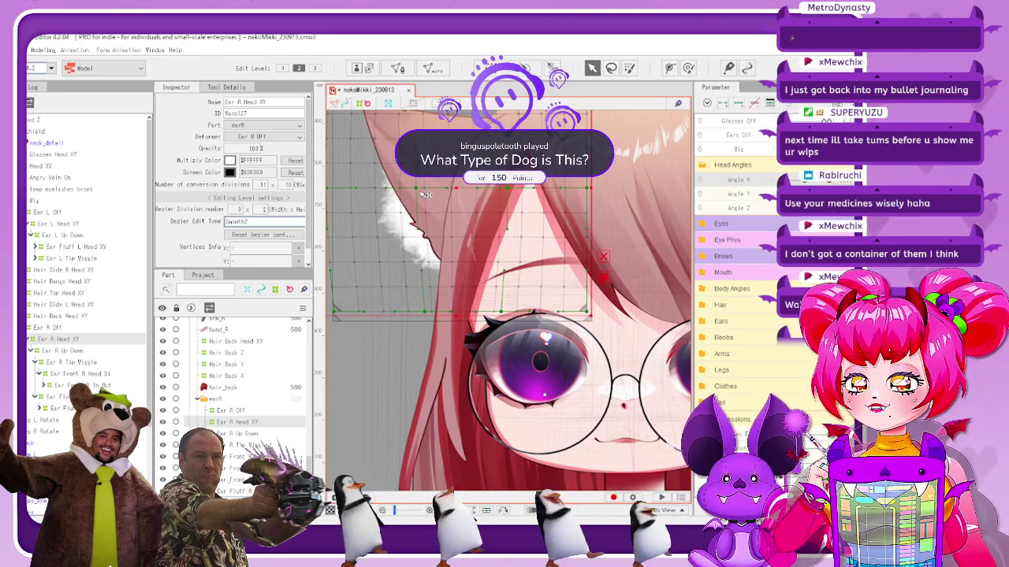
{"action": "left_click_drag", "start_coordinate": [421, 193], "coordinate": [421, 192]}
{"action": "left_click", "coordinate": [422, 285]}
{"action": "scroll", "coordinate": [453, 285], "scroll_direction": "down", "scroll_amount": 4}
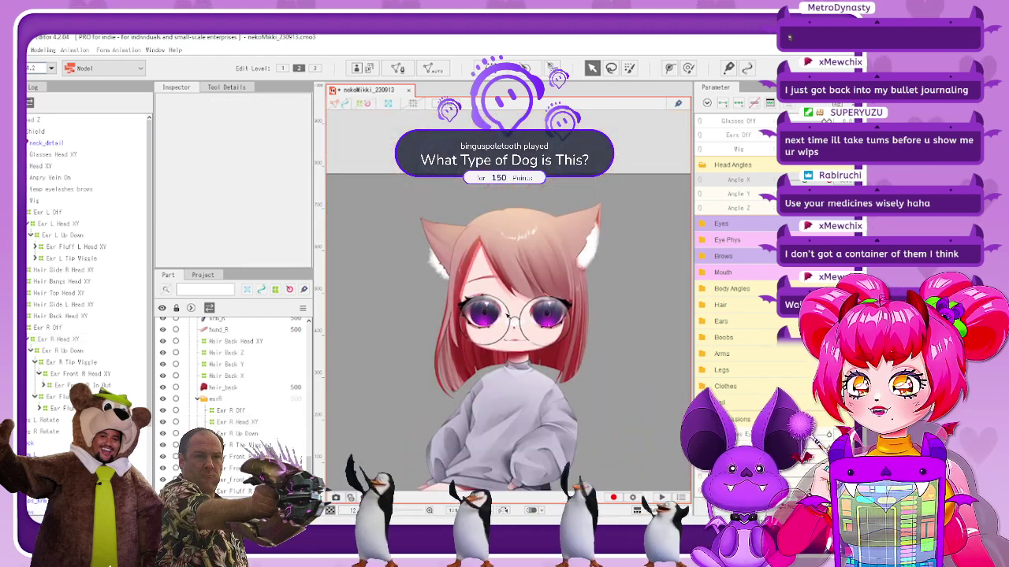
{"action": "scroll", "coordinate": [509, 316], "scroll_direction": "up", "scroll_amount": 2}
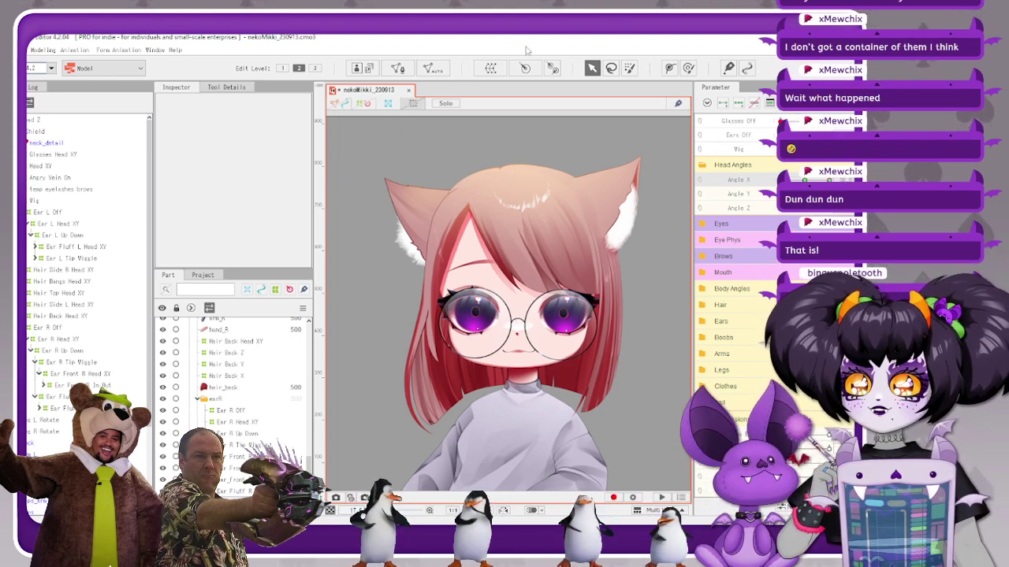
Shift an inner control point of the Ear R Head XY warp slightly outward with Angle X at its maximum
{"action": "left_click_drag", "start_coordinate": [802, 179], "coordinate": [829, 181]}
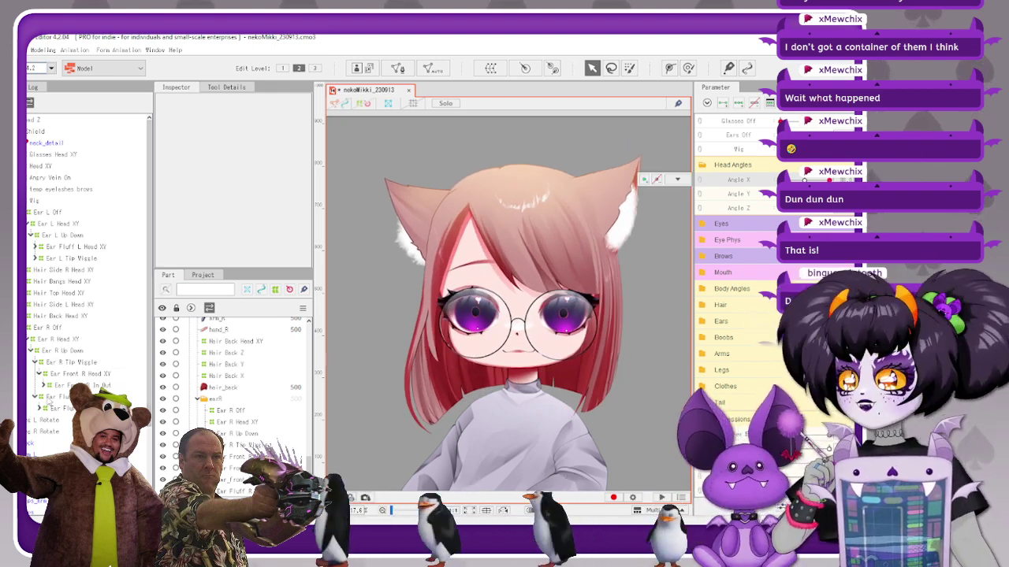
{"action": "left_click", "coordinate": [99, 340]}
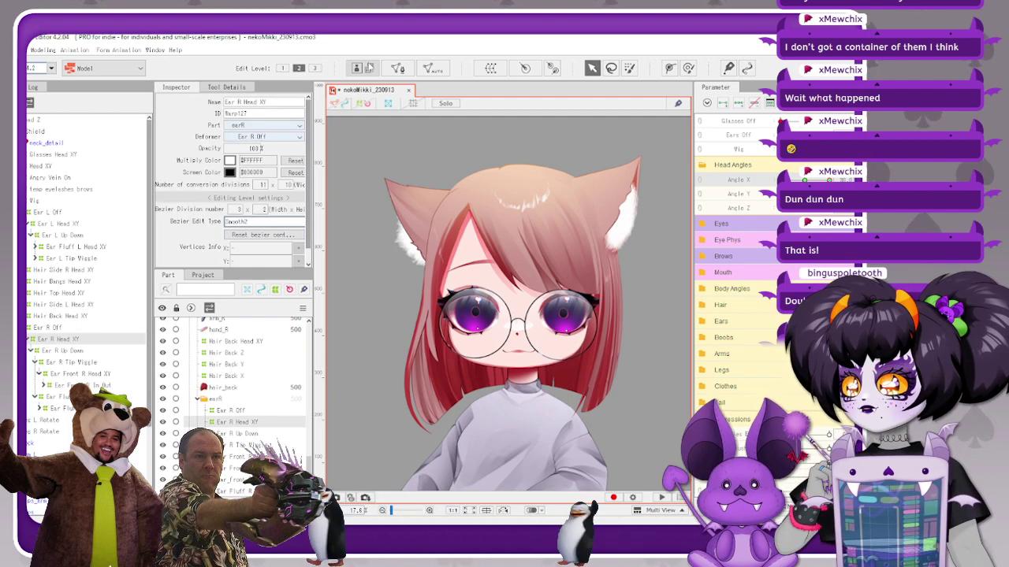
{"action": "scroll", "coordinate": [394, 178], "scroll_direction": "up", "scroll_amount": 3}
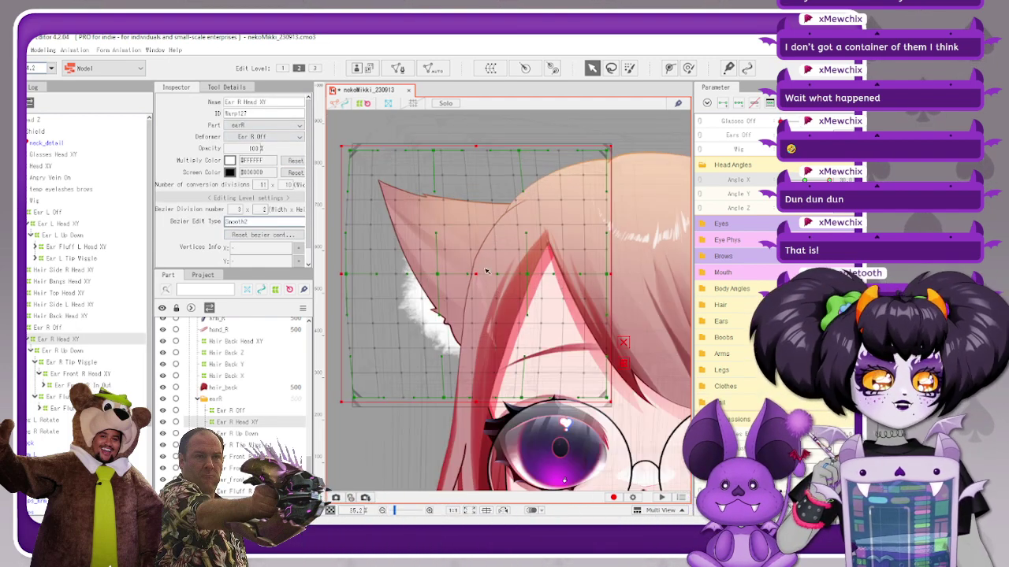
{"action": "left_click_drag", "start_coordinate": [441, 278], "coordinate": [435, 278]}
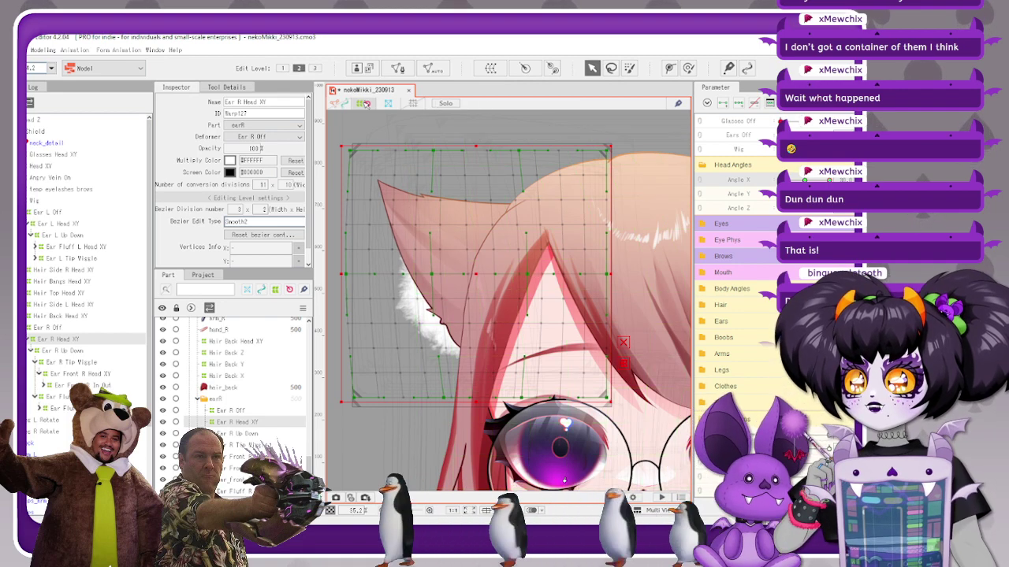
{"action": "left_click", "coordinate": [490, 254]}
{"action": "scroll", "coordinate": [490, 254], "scroll_direction": "down", "scroll_amount": 3}
Reset the Ear R Head XY warp at maximum Angle X by deleting its key and adding it again
{"action": "left_click_drag", "start_coordinate": [767, 173], "coordinate": [827, 179]}
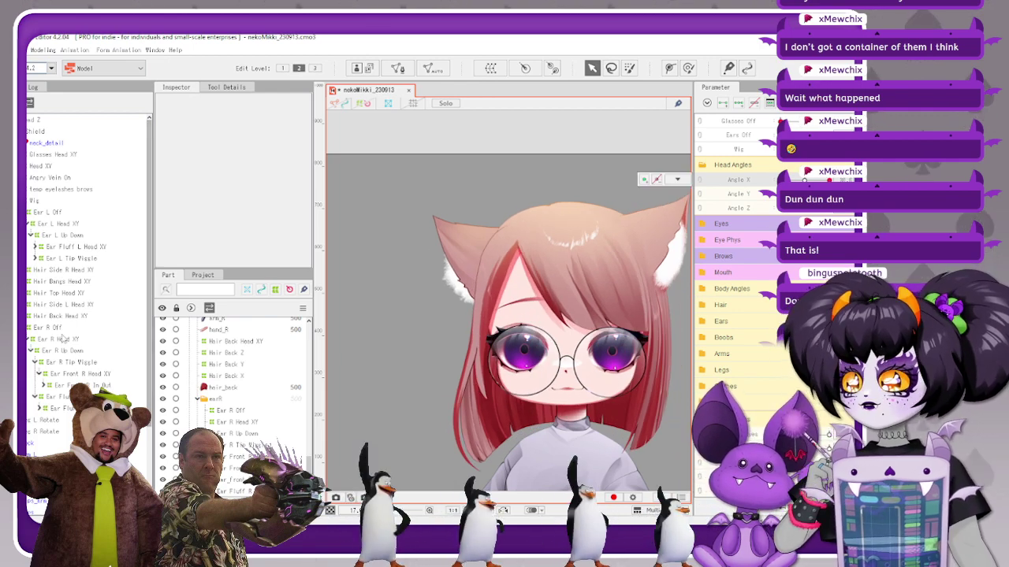
{"action": "left_click", "coordinate": [66, 330]}
{"action": "left_click", "coordinate": [63, 339]}
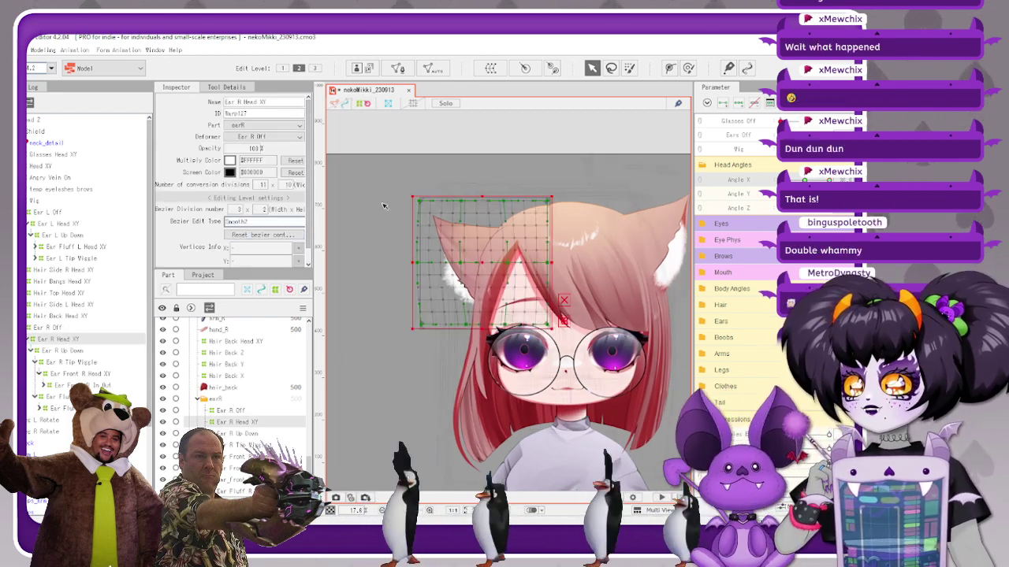
{"action": "right_click", "coordinate": [738, 180]}
{"action": "left_click", "coordinate": [657, 180]}
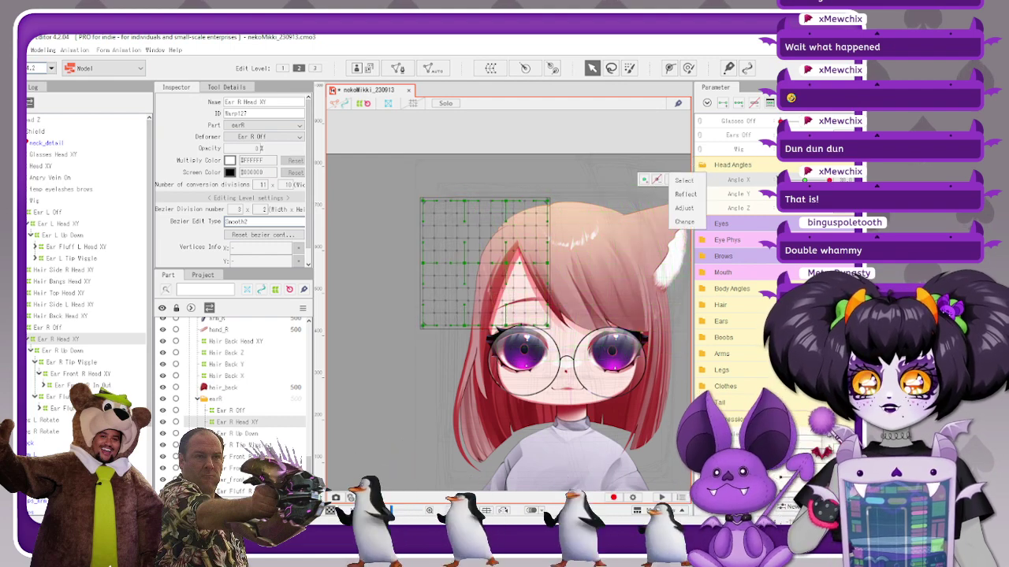
{"action": "left_click", "coordinate": [644, 180]}
{"action": "left_click", "coordinate": [645, 180]}
{"action": "left_click", "coordinate": [644, 180]}
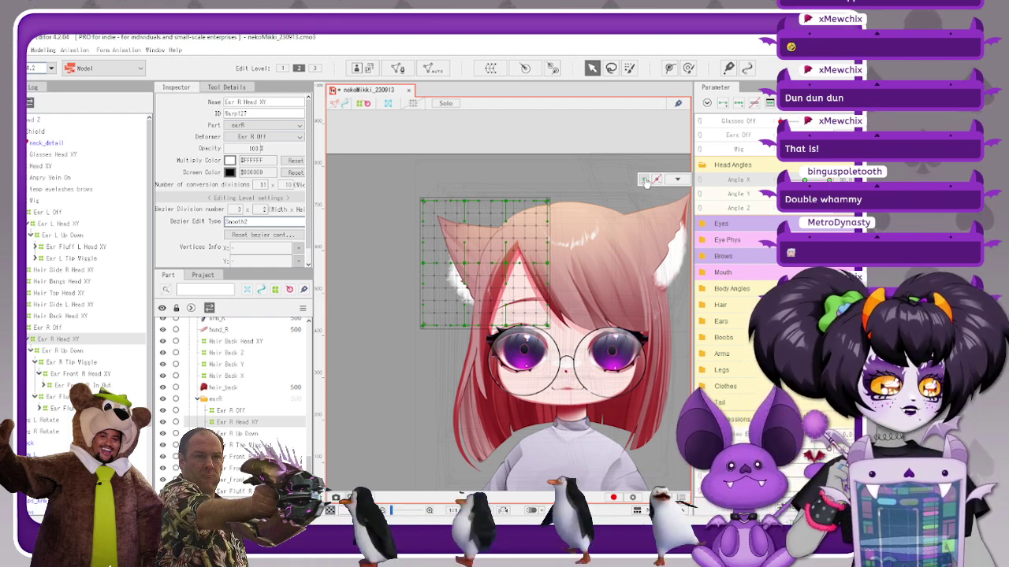
{"action": "left_click", "coordinate": [677, 178]}
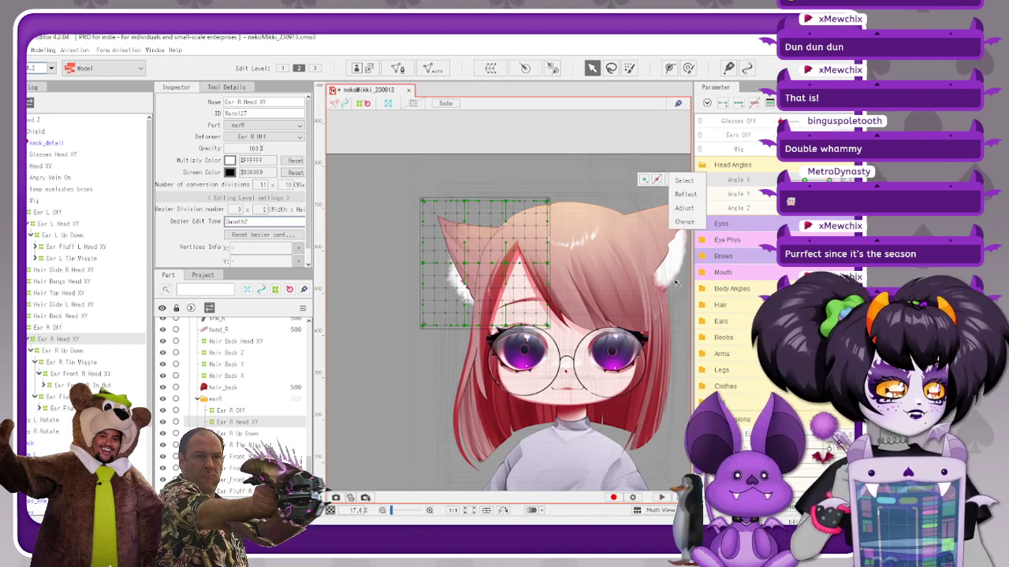
At maximum Angle X, move the outer-edge midpoint of the Ear R Head XY warp outward and an inner middle-row point toward the face
{"action": "left_click", "coordinate": [805, 180]}
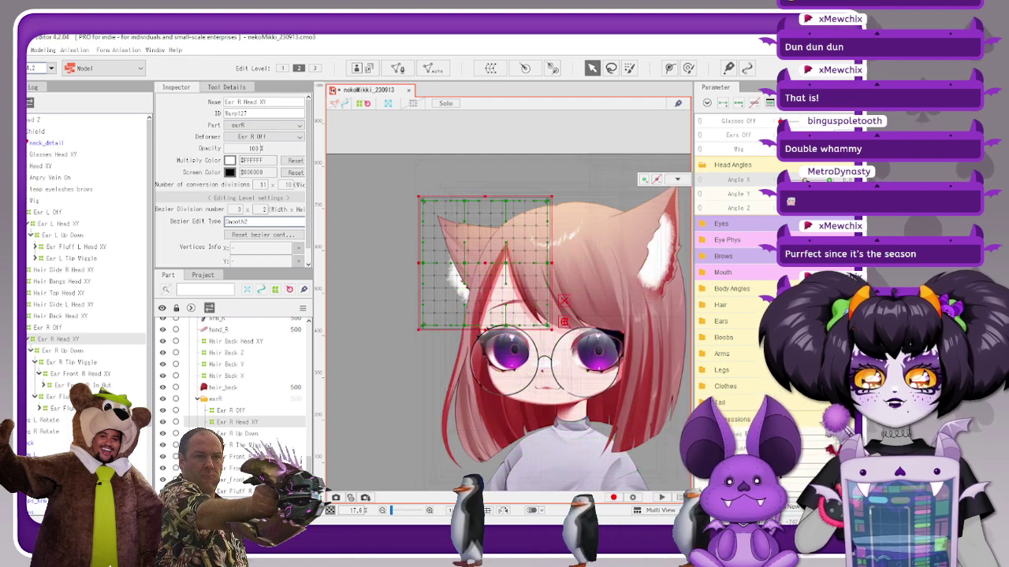
{"action": "left_click", "coordinate": [805, 181]}
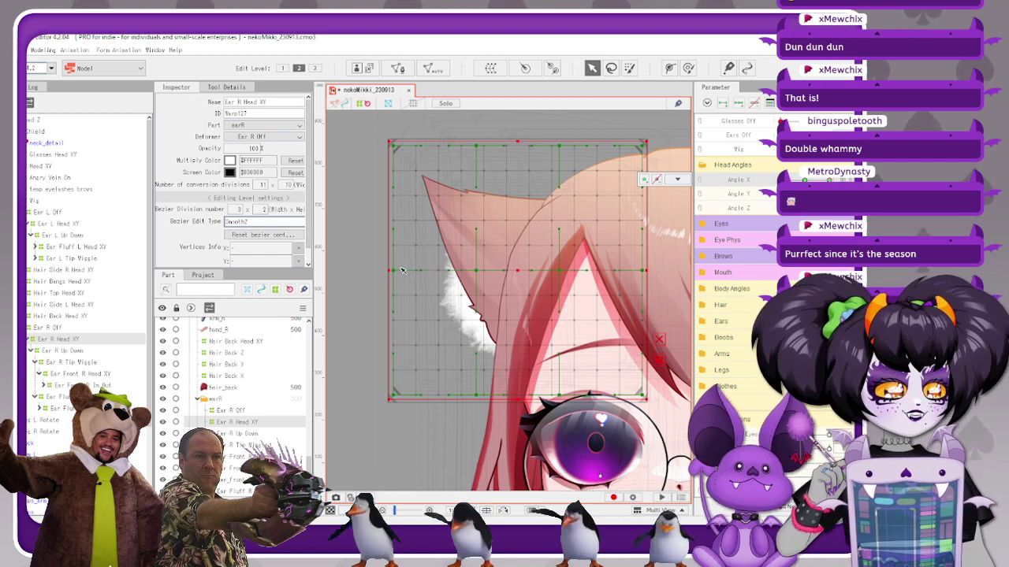
{"action": "left_click_drag", "start_coordinate": [390, 270], "coordinate": [380, 271]}
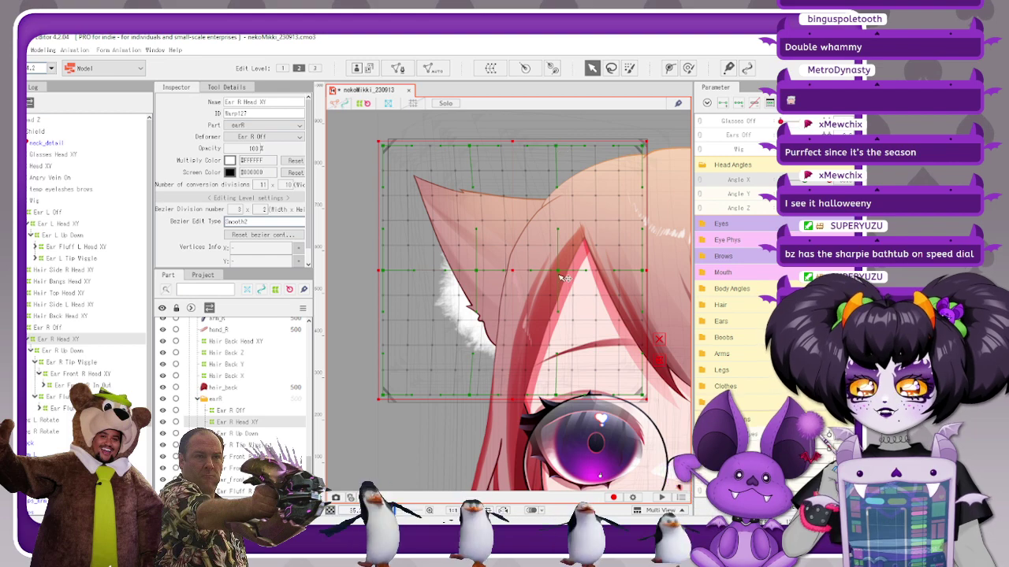
{"action": "left_click_drag", "start_coordinate": [558, 271], "coordinate": [564, 271]}
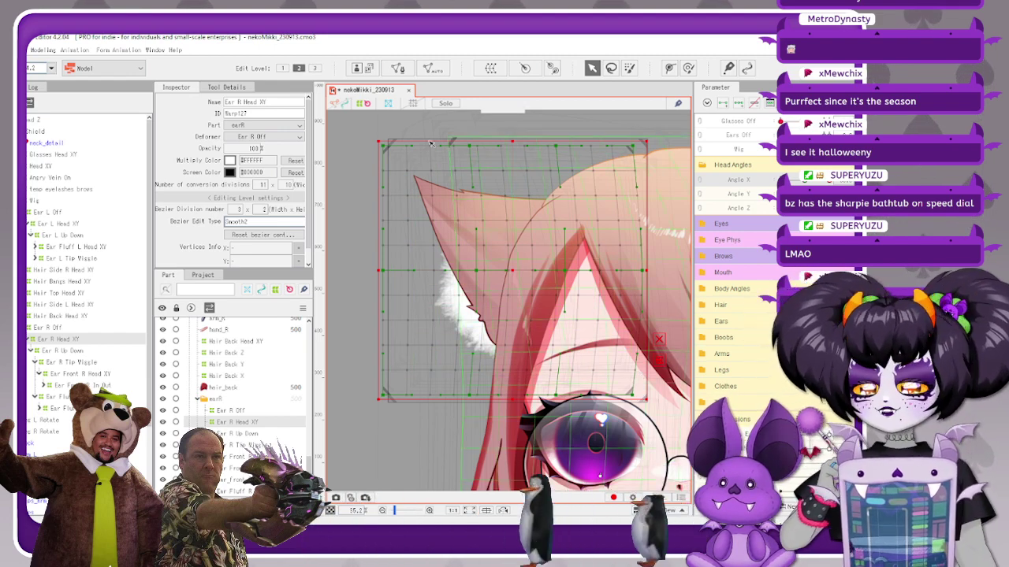
Pull the Ear R Head XY warp's outer corners and upper-edge point outward, and nudge its inner middle-row points toward the face
{"action": "left_click_drag", "start_coordinate": [384, 146], "coordinate": [380, 145]}
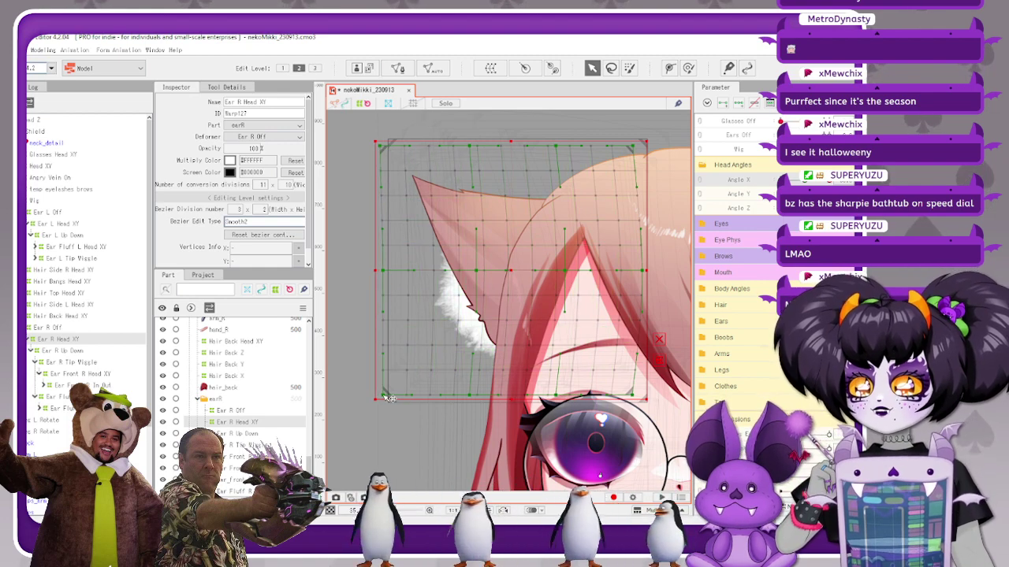
{"action": "left_click_drag", "start_coordinate": [383, 395], "coordinate": [375, 394]}
{"action": "left_click_drag", "start_coordinate": [383, 146], "coordinate": [376, 146]}
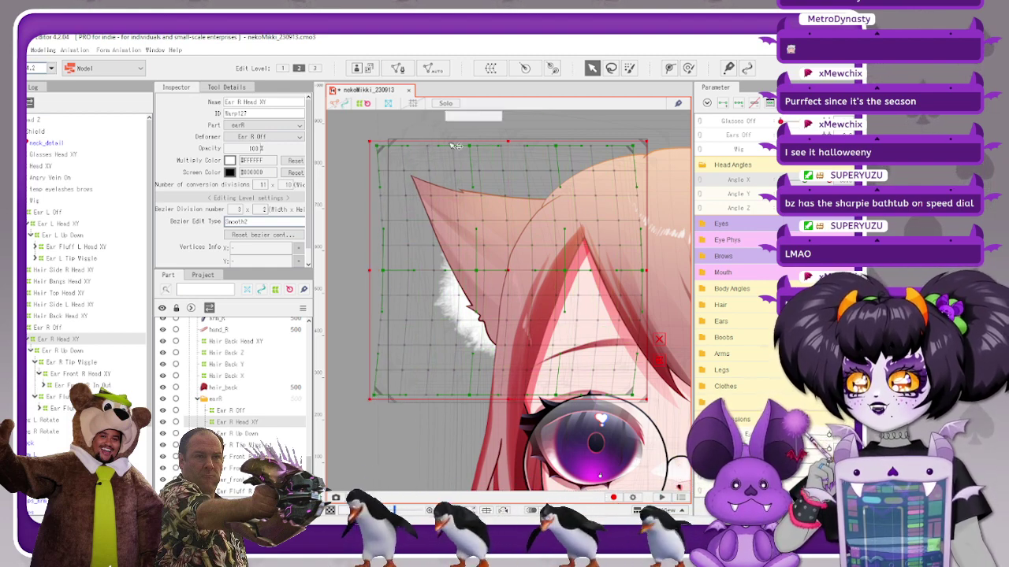
{"action": "left_click_drag", "start_coordinate": [470, 146], "coordinate": [464, 145]}
{"action": "left_click_drag", "start_coordinate": [475, 202], "coordinate": [475, 204]}
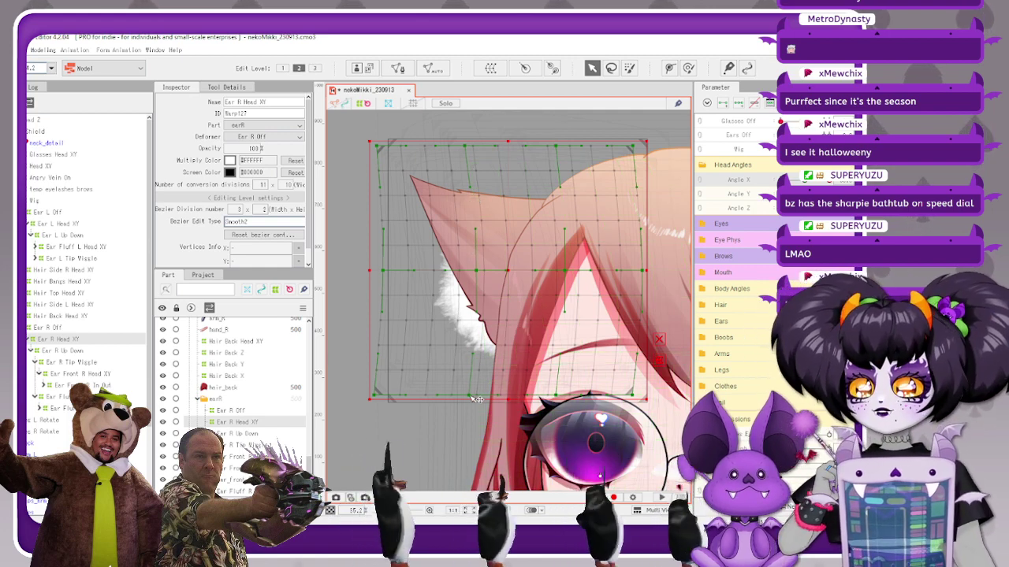
{"action": "left_click_drag", "start_coordinate": [477, 271], "coordinate": [480, 271]}
{"action": "left_click_drag", "start_coordinate": [566, 271], "coordinate": [569, 271]}
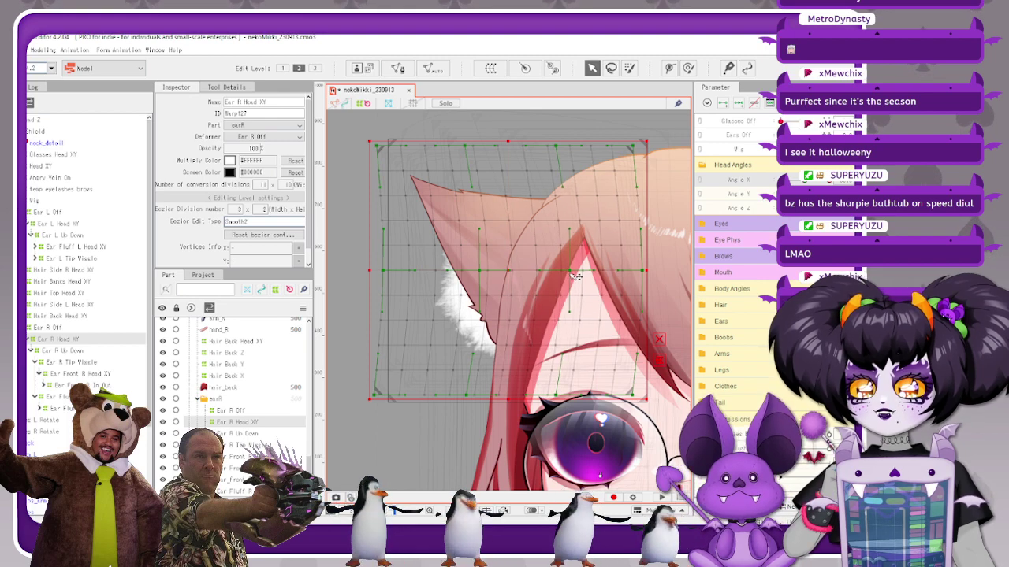
Check the ear without the deformer display, and nudge the outer side of the Ear R Head XY warp slightly outward
{"action": "left_click", "coordinate": [365, 104]}
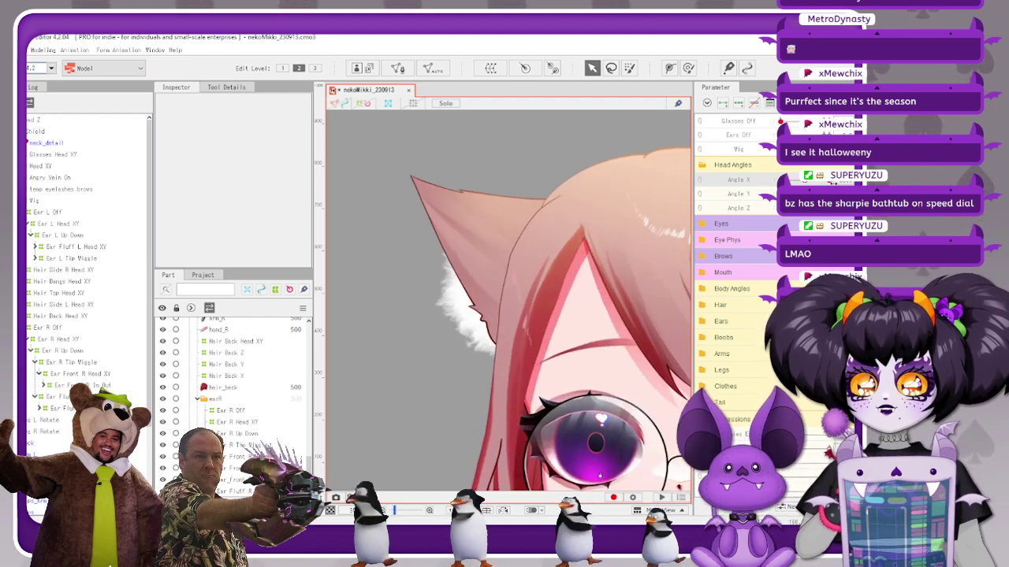
{"action": "mouse_move", "coordinate": [833, 183]}
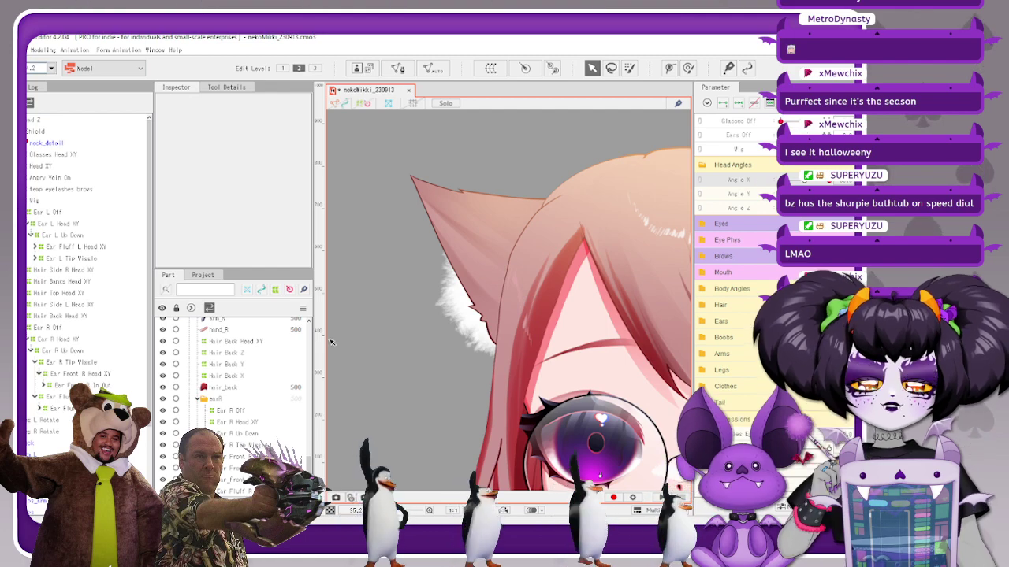
{"action": "left_click", "coordinate": [80, 340]}
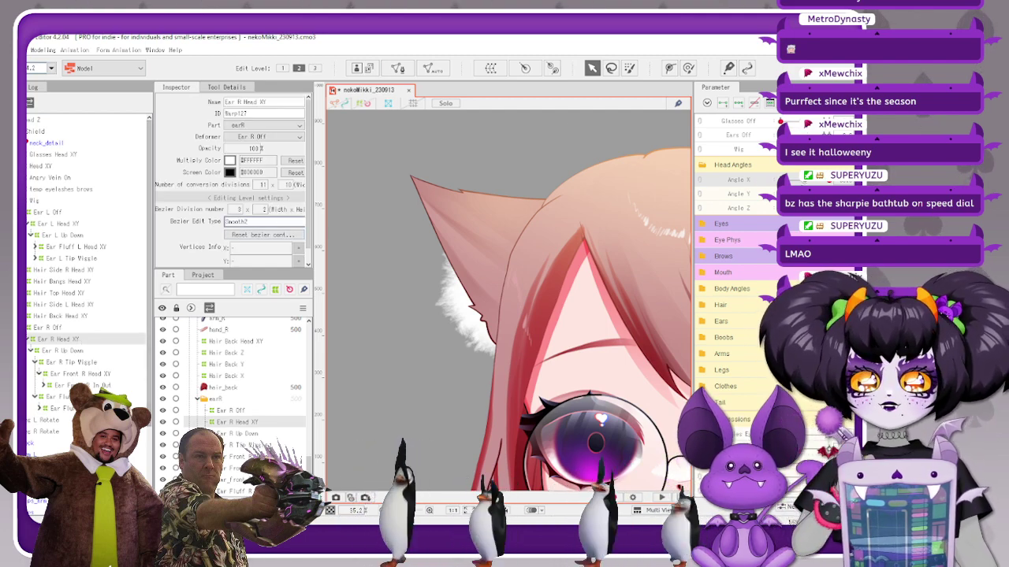
{"action": "mouse_move", "coordinate": [805, 180]}
{"action": "left_mouse_down"}
{"action": "mouse_move", "coordinate": [780, 180]}
{"action": "mouse_move", "coordinate": [805, 180]}
{"action": "left_mouse_up"}
{"action": "left_click", "coordinate": [377, 99]}
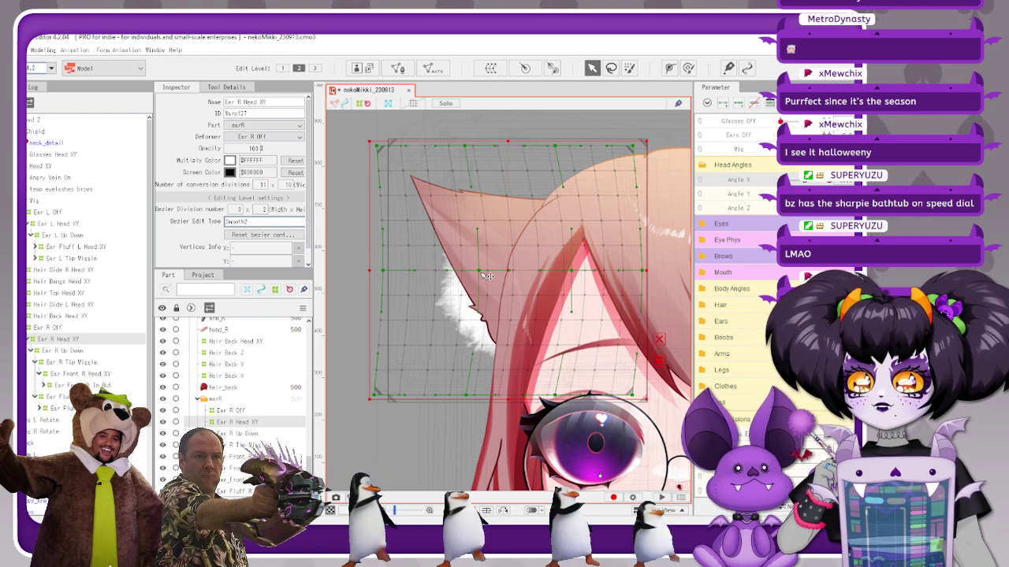
{"action": "left_click", "coordinate": [361, 271]}
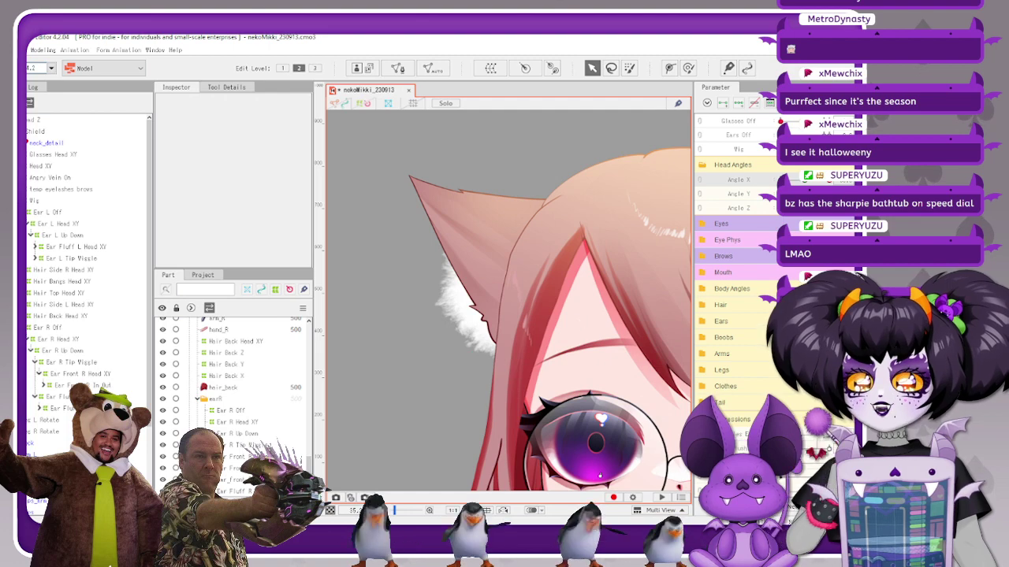
Preview the head turn across Angle X and inspect the Ear R Head XY and Ear Front R Head XY warps at its maximum
{"action": "left_click_drag", "start_coordinate": [827, 181], "coordinate": [821, 182]}
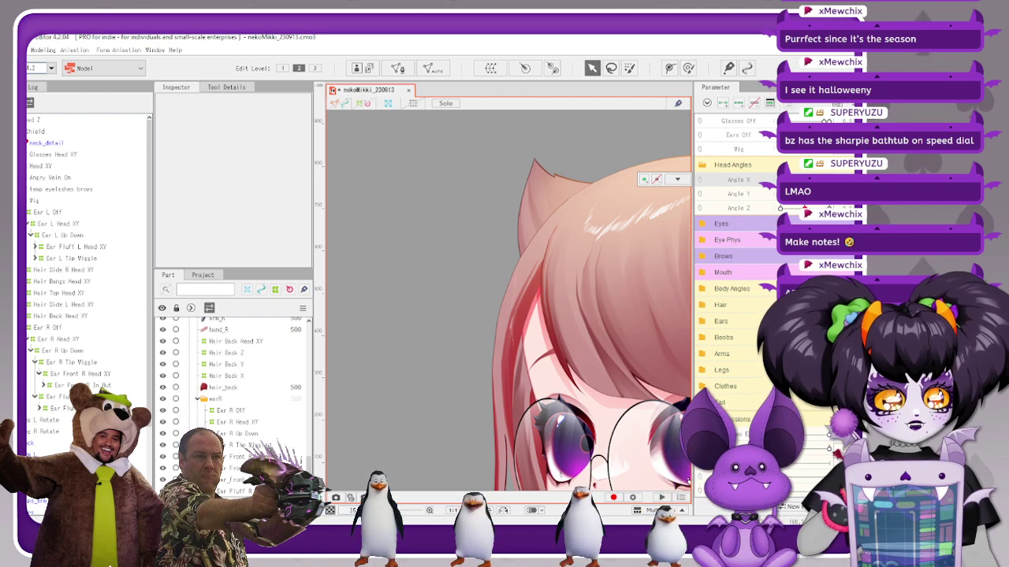
{"action": "left_click_drag", "start_coordinate": [780, 179], "coordinate": [827, 180]}
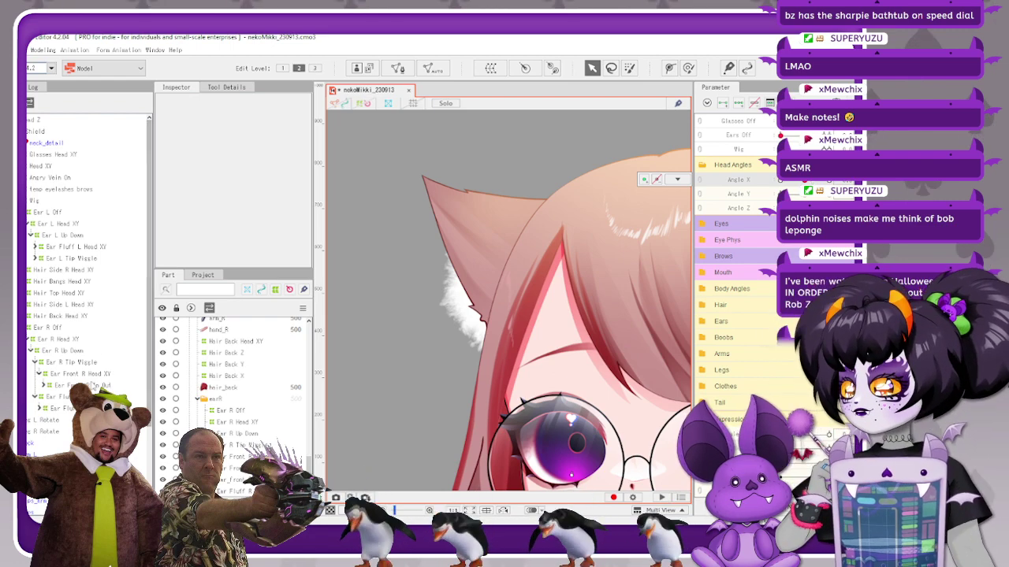
{"action": "left_click", "coordinate": [102, 383]}
{"action": "left_click", "coordinate": [75, 340]}
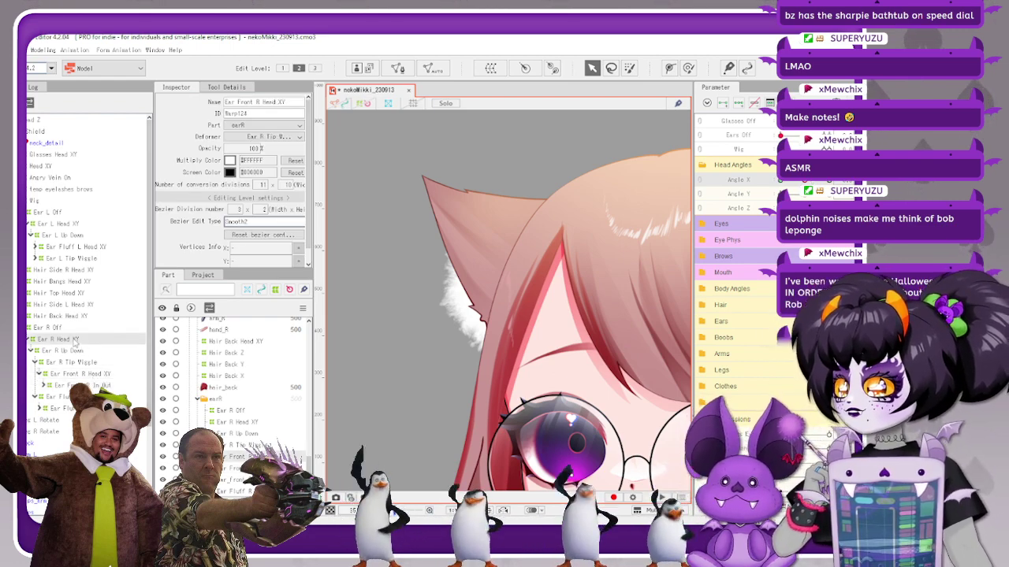
{"action": "mouse_move", "coordinate": [804, 181]}
{"action": "left_mouse_down"}
{"action": "mouse_move", "coordinate": [786, 181]}
{"action": "mouse_move", "coordinate": [823, 181]}
{"action": "mouse_move", "coordinate": [782, 181]}
{"action": "mouse_move", "coordinate": [817, 182]}
{"action": "left_mouse_up"}
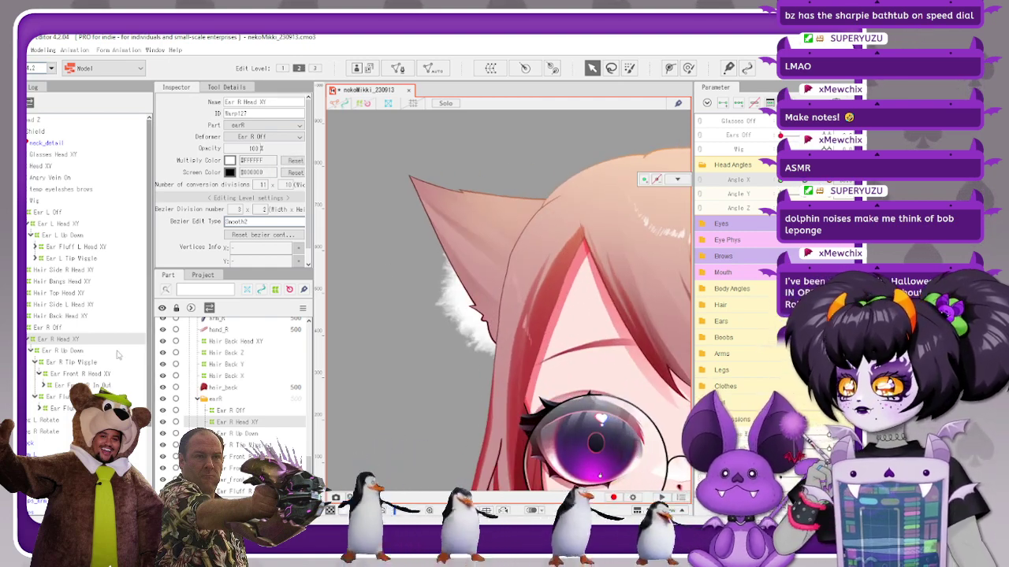
{"action": "left_click", "coordinate": [93, 373]}
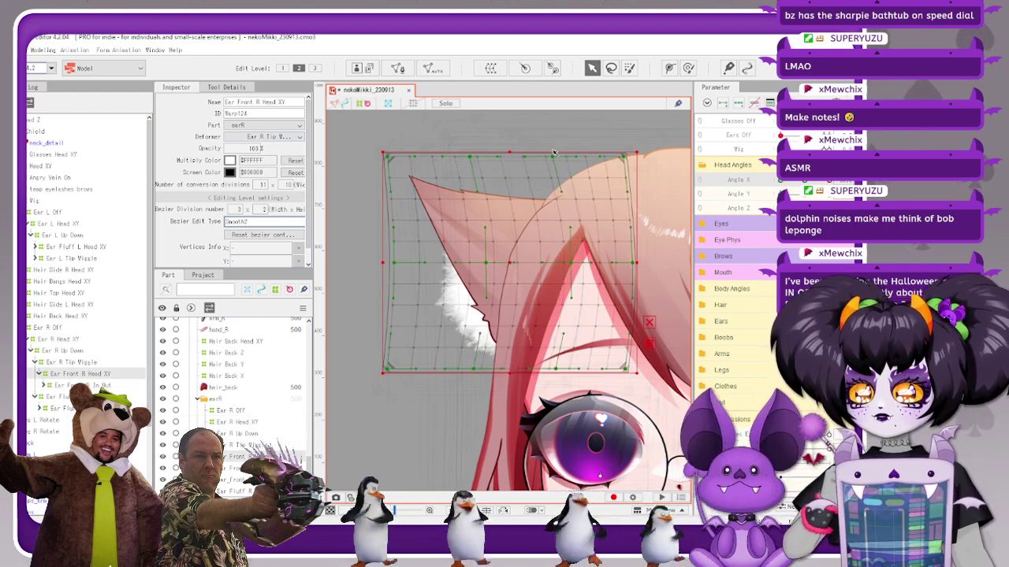
{"action": "left_click", "coordinate": [369, 105]}
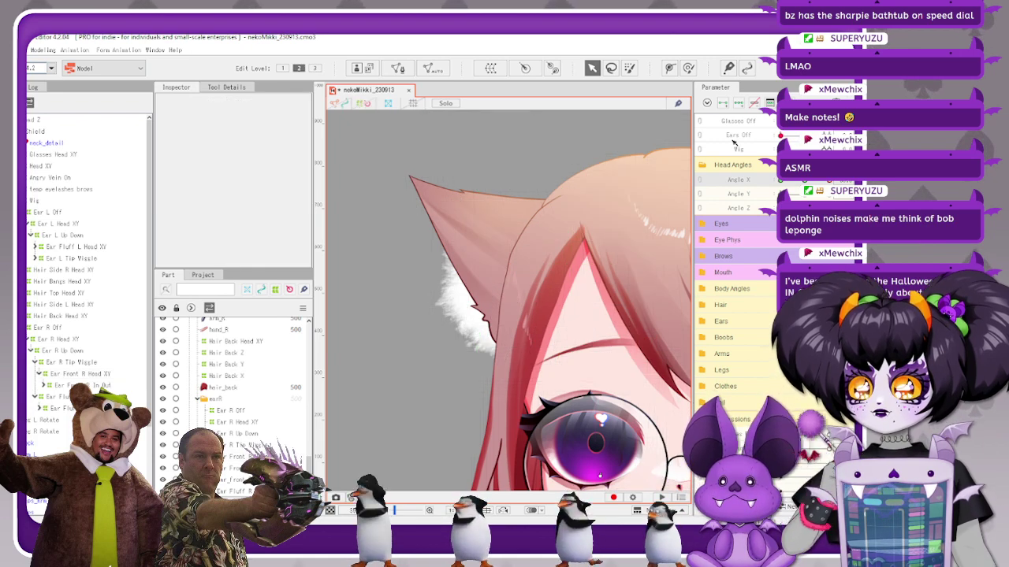
{"action": "left_click_drag", "start_coordinate": [828, 181], "coordinate": [826, 180]}
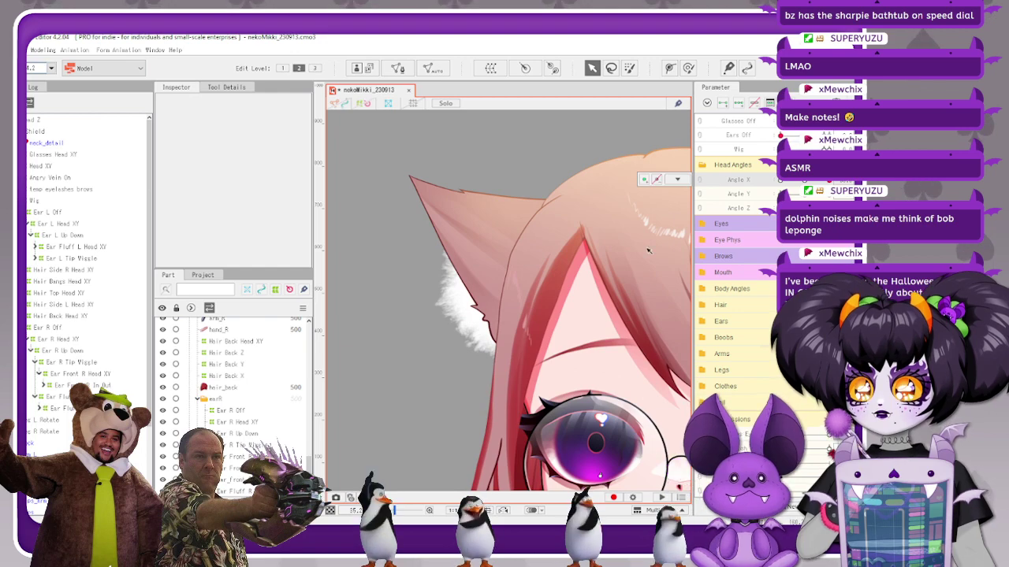
Review the whole head at several Angle X values with the Ear R Head XY and Ear Fluff R Head XY warps selected
{"action": "left_click", "coordinate": [84, 339]}
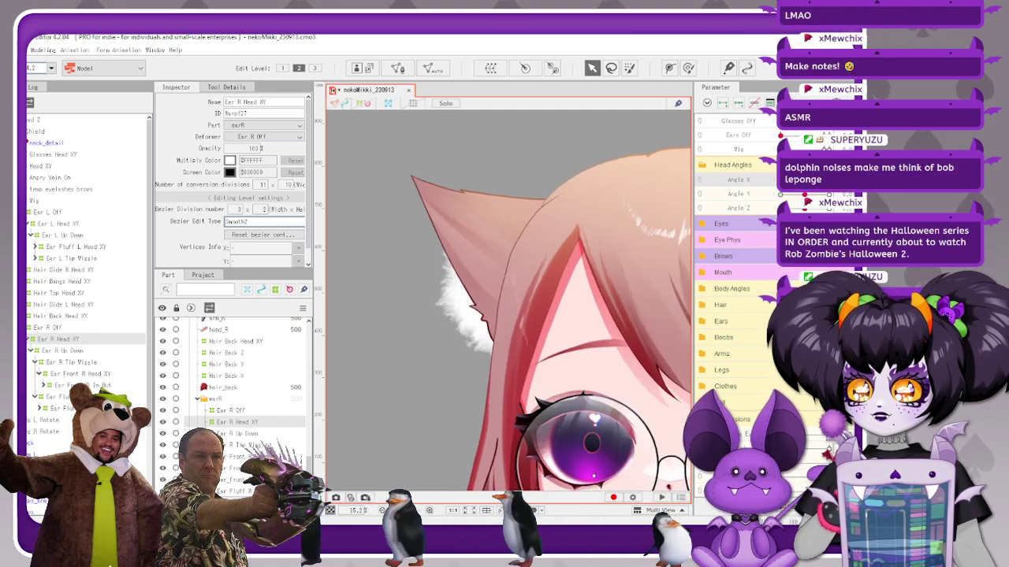
{"action": "left_click", "coordinate": [804, 179]}
{"action": "scroll", "coordinate": [445, 238], "scroll_direction": "down", "scroll_amount": 4}
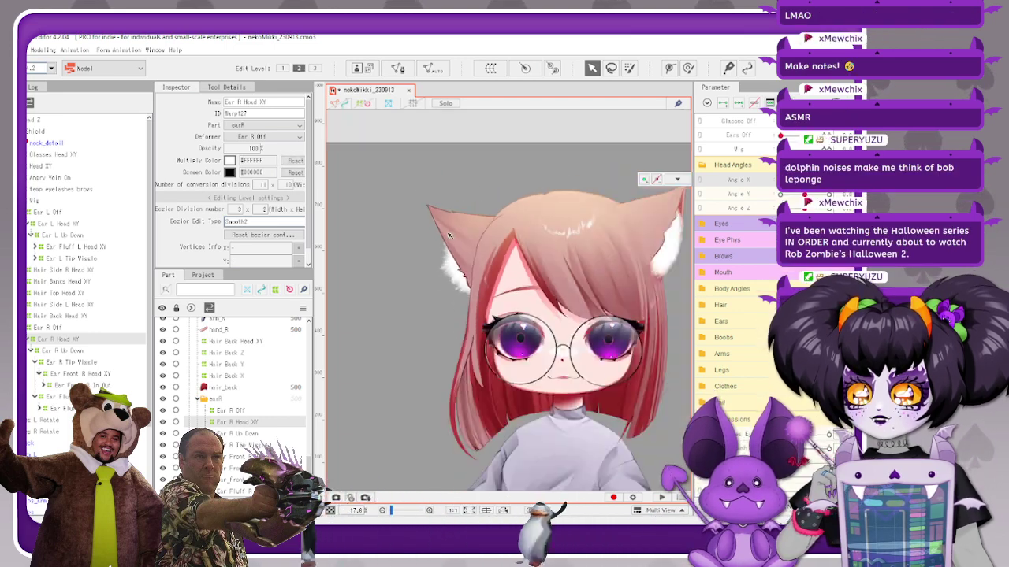
{"action": "left_click", "coordinate": [781, 180]}
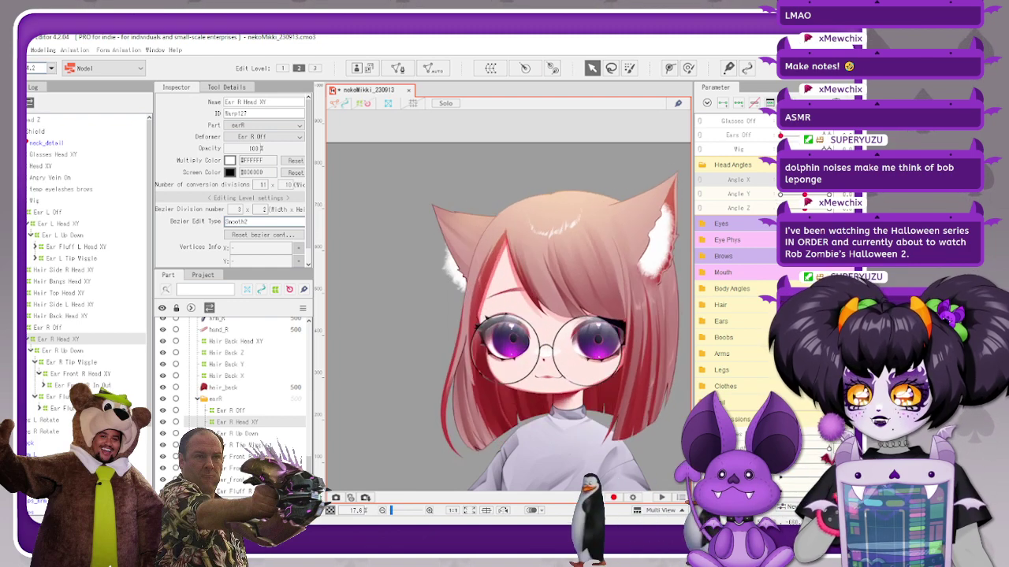
{"action": "left_click", "coordinate": [124, 394]}
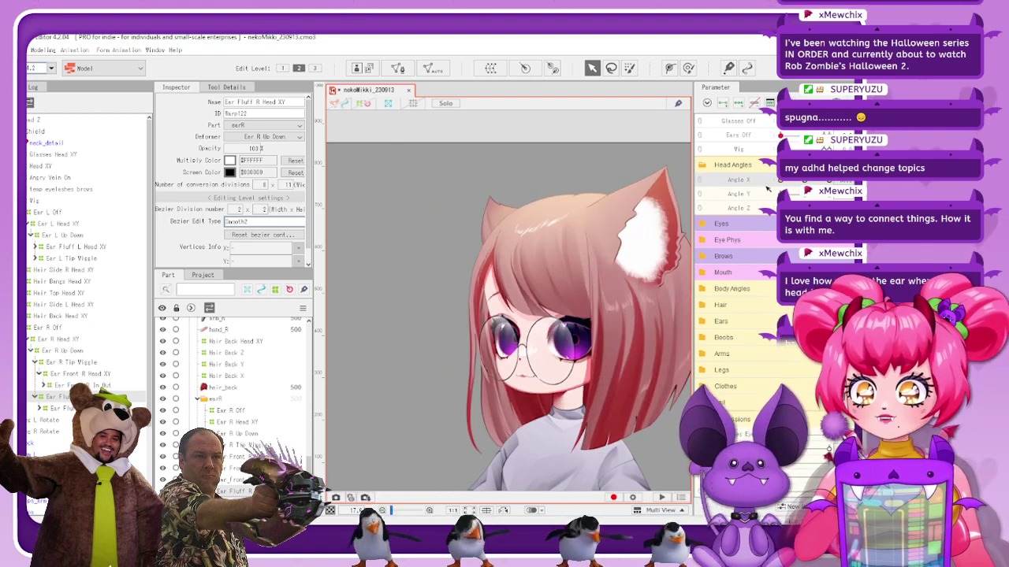
{"action": "left_click_drag", "start_coordinate": [768, 189], "coordinate": [791, 182]}
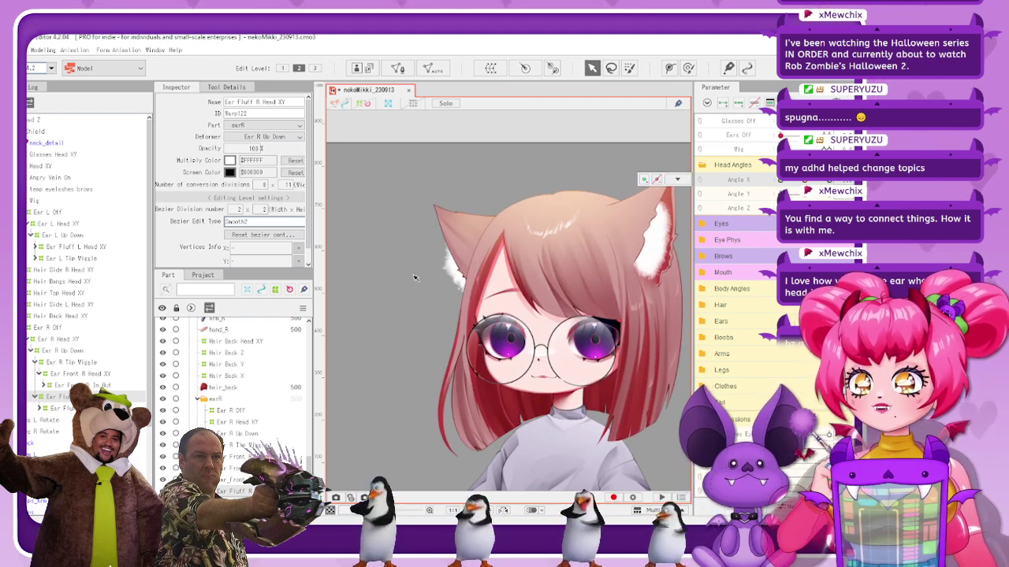
{"action": "scroll", "coordinate": [478, 206], "scroll_direction": "down", "scroll_amount": 4}
{"action": "scroll", "coordinate": [550, 219], "scroll_direction": "up", "scroll_amount": 4}
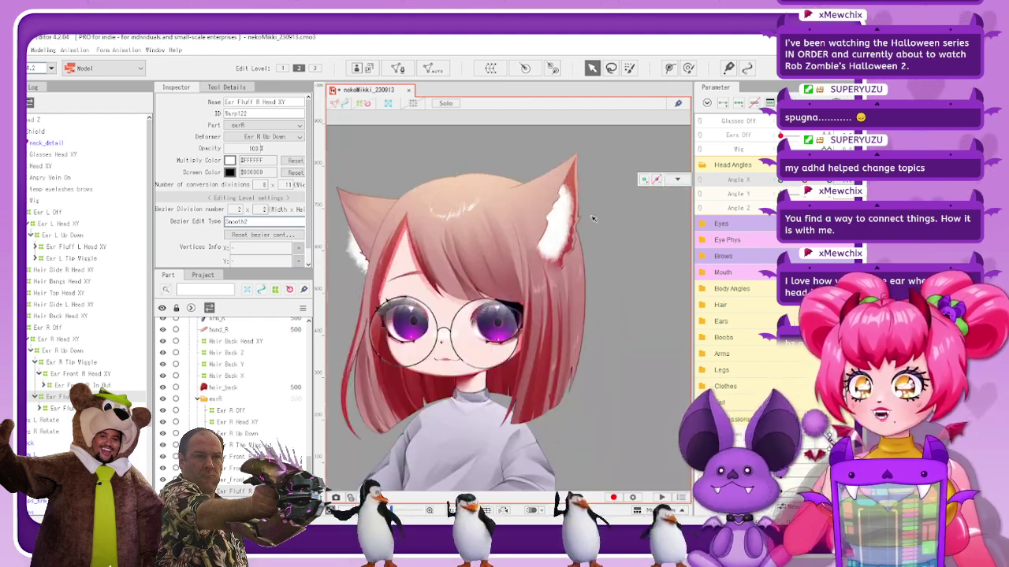
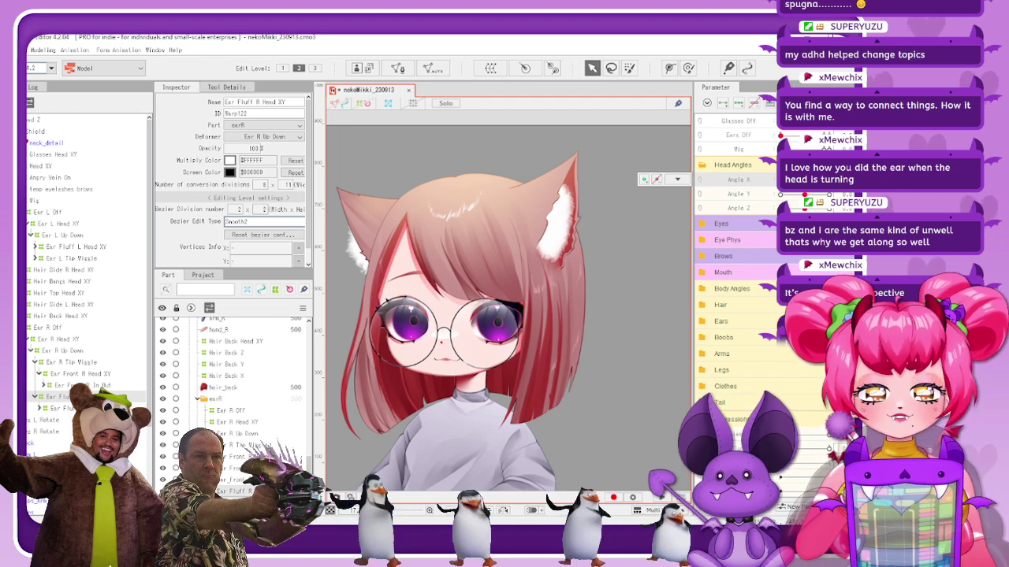
Check the head turn along Angle X and, with the head turned the opposite way, nudge the Ear Fluff R Head XY warp slightly outward
{"action": "left_click_drag", "start_coordinate": [798, 181], "coordinate": [766, 184]}
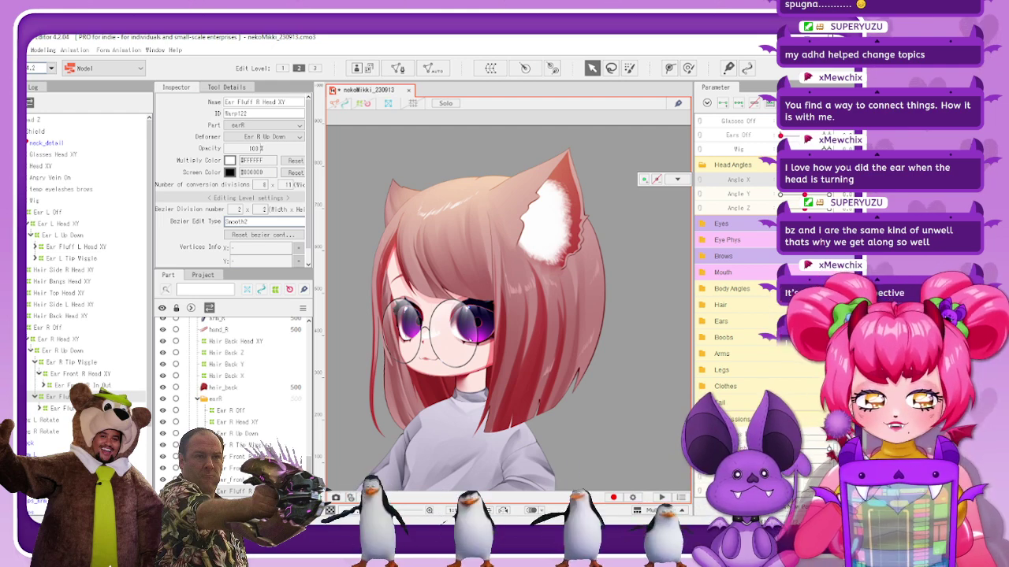
{"action": "left_click_drag", "start_coordinate": [780, 179], "coordinate": [802, 179]}
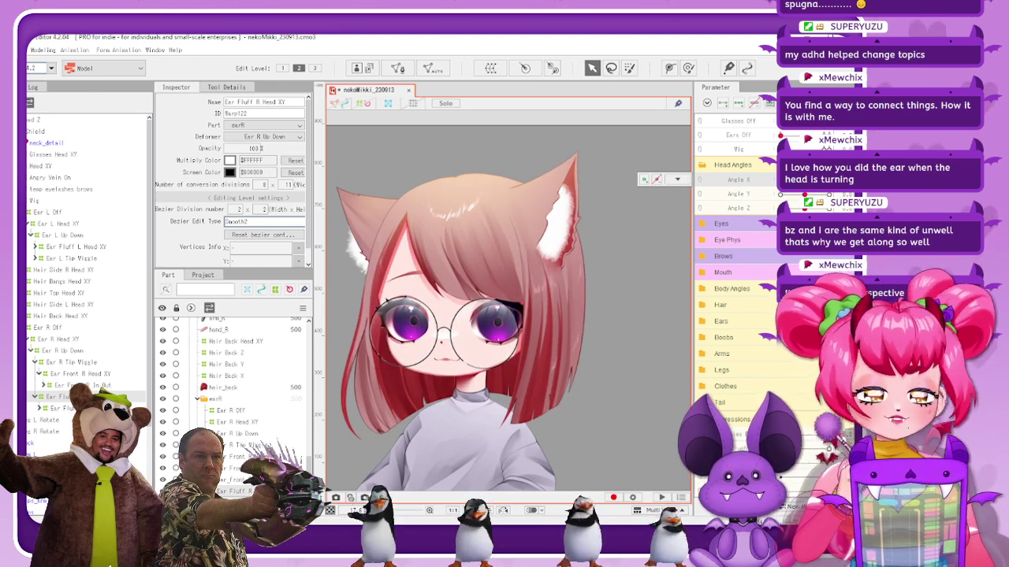
{"action": "left_click_drag", "start_coordinate": [804, 195], "coordinate": [770, 183]}
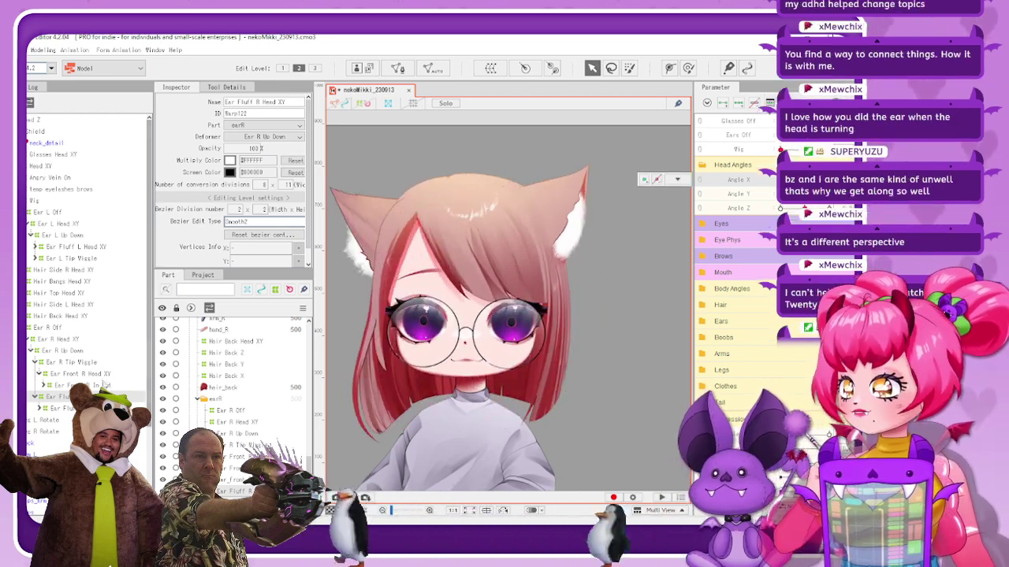
{"action": "scroll", "coordinate": [355, 238], "scroll_direction": "up", "scroll_amount": 3}
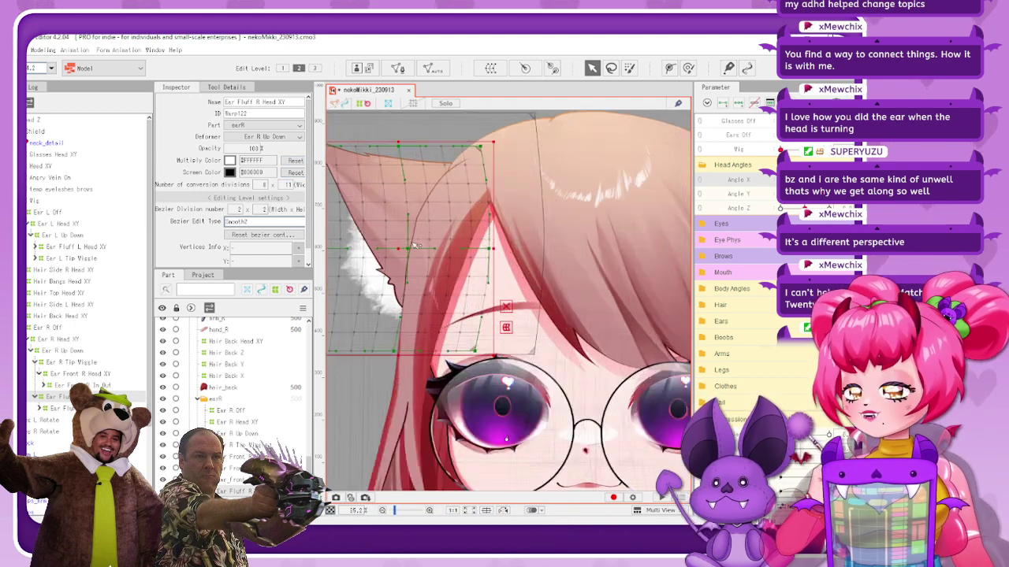
{"action": "left_click_drag", "start_coordinate": [399, 249], "coordinate": [394, 249]}
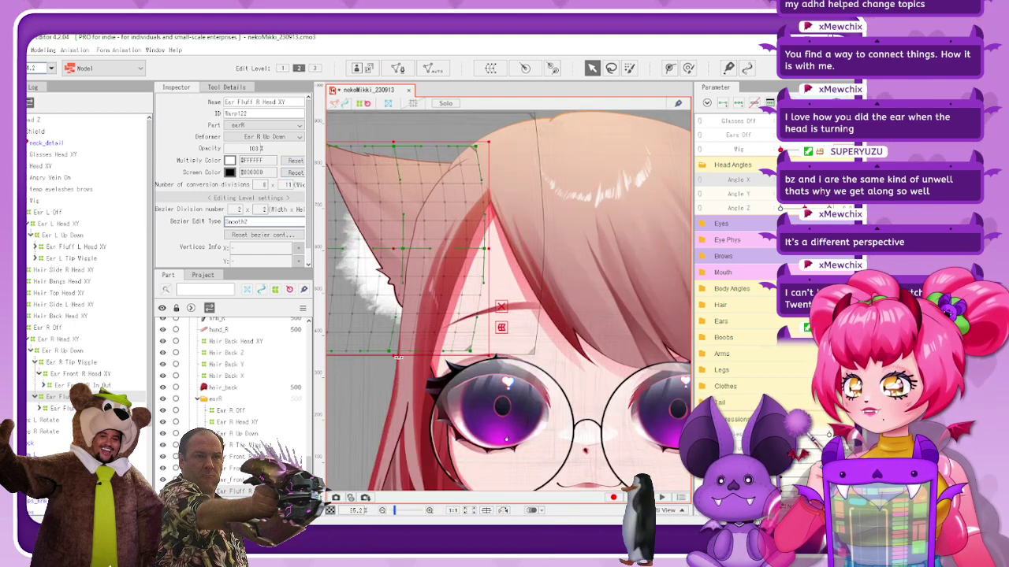
{"action": "left_click", "coordinate": [383, 127]}
{"action": "scroll", "coordinate": [509, 273], "scroll_direction": "down", "scroll_amount": 2}
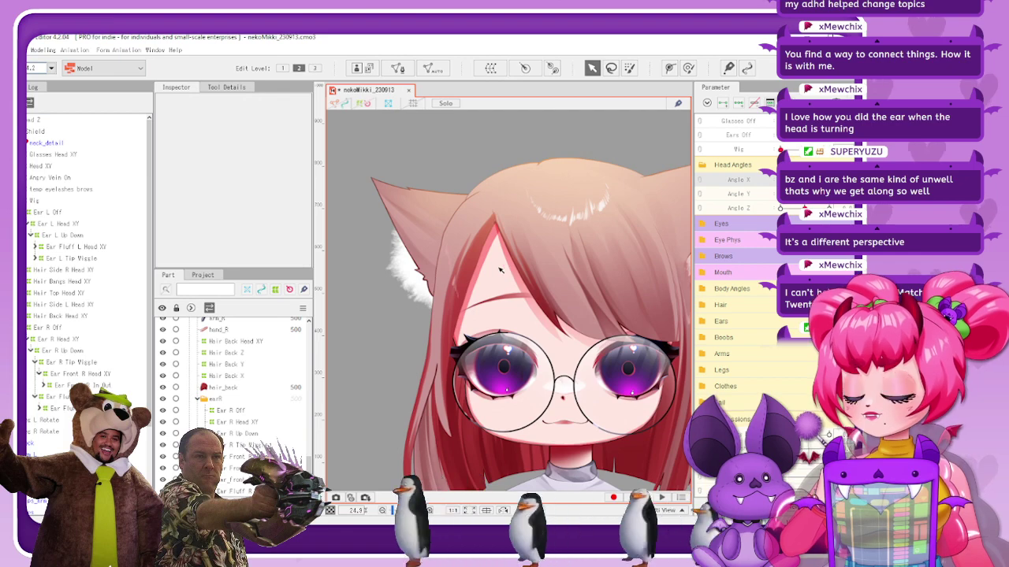
Review the whole head's turn along Angle X with the Ear Fluff R Head XY warp selected
{"action": "mouse_move", "coordinate": [804, 180]}
{"action": "left_mouse_down"}
{"action": "mouse_move", "coordinate": [783, 180]}
{"action": "mouse_move", "coordinate": [804, 180]}
{"action": "left_mouse_up"}
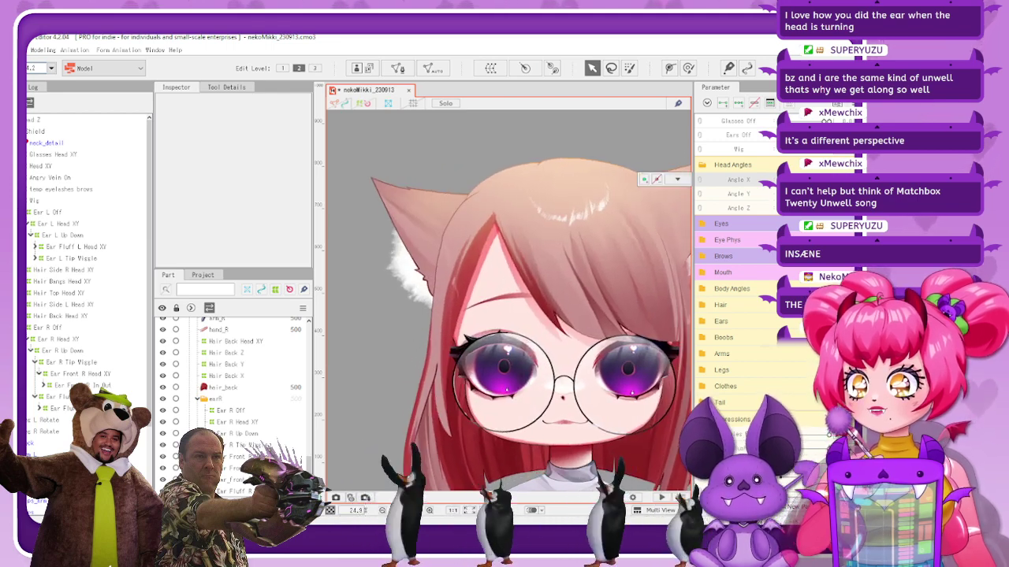
{"action": "left_click", "coordinate": [79, 397]}
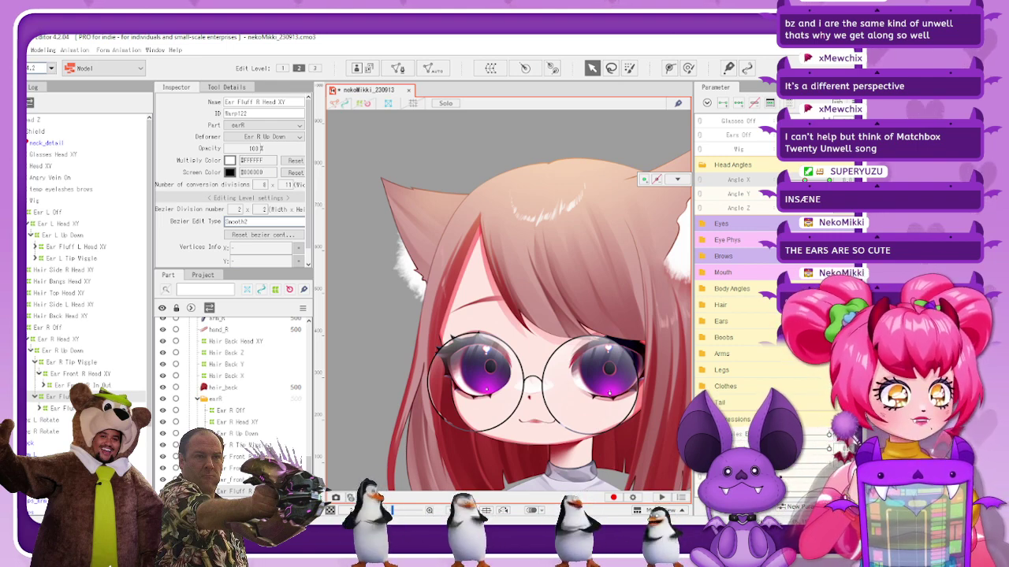
{"action": "scroll", "coordinate": [615, 263], "scroll_direction": "down", "scroll_amount": 2}
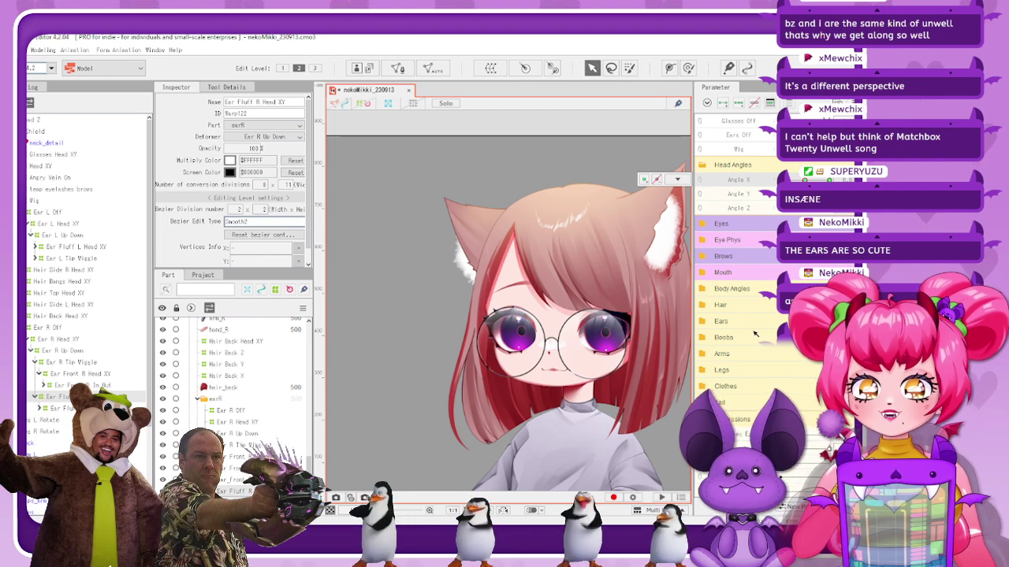
Look through the model's parameter groups, including Ears, Hair, Body Angles, Legs, Clothes, Expressions and Expressions Phys
{"action": "scroll", "coordinate": [760, 325], "scroll_direction": "down", "scroll_amount": 1}
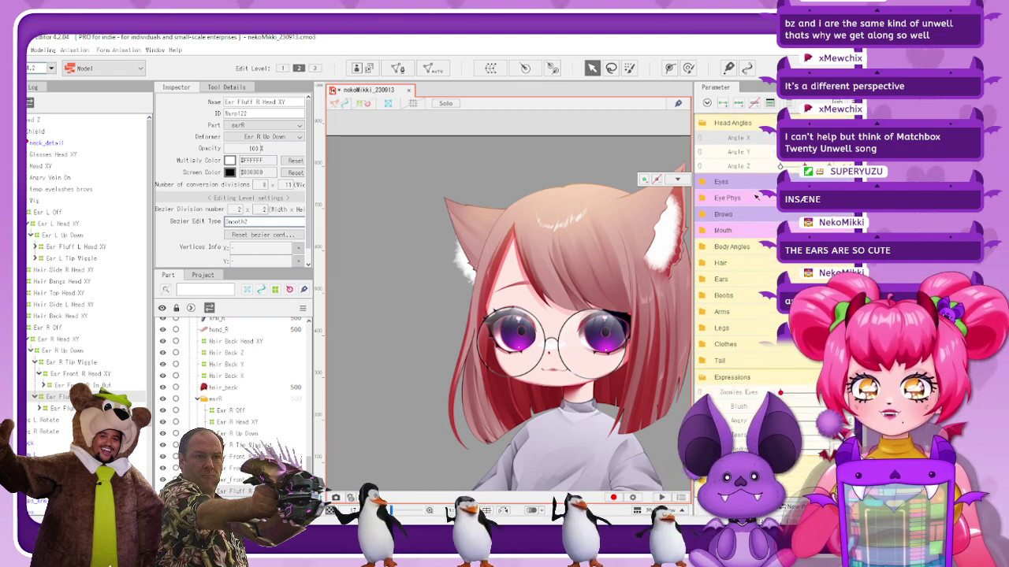
{"action": "left_click", "coordinate": [756, 199]}
{"action": "left_click", "coordinate": [756, 198]}
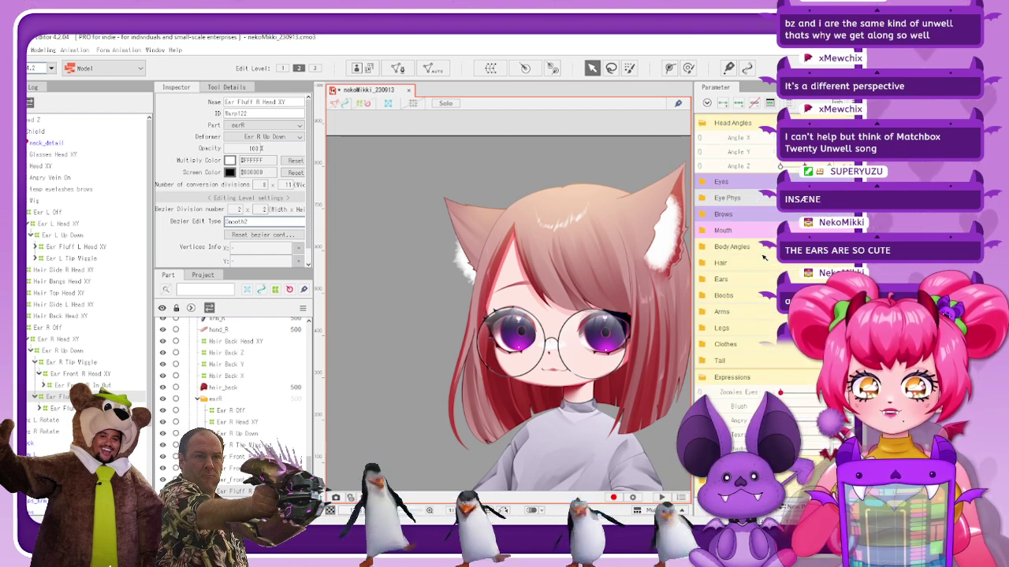
{"action": "left_click", "coordinate": [760, 282]}
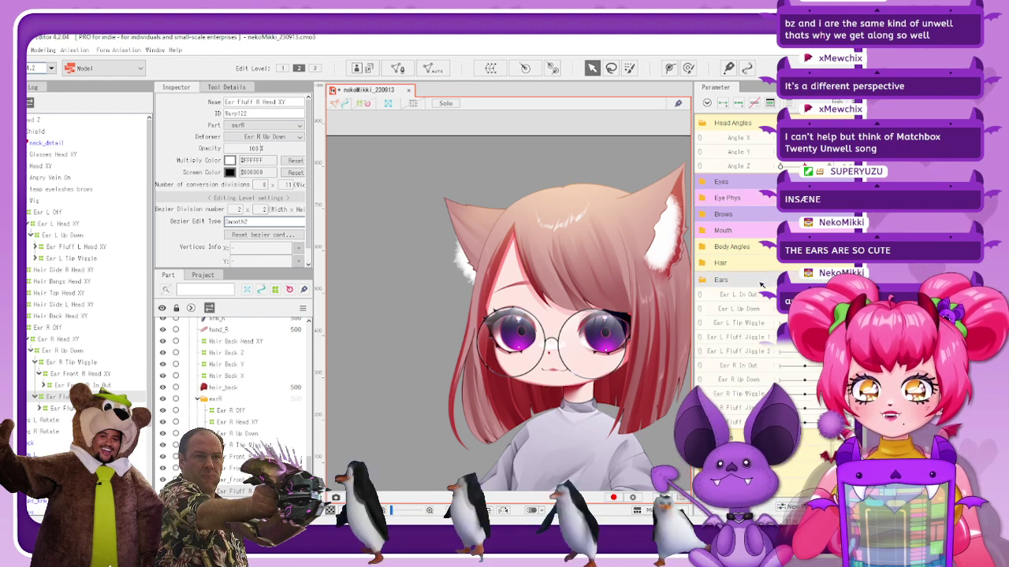
{"action": "scroll", "coordinate": [776, 338], "scroll_direction": "down", "scroll_amount": 1}
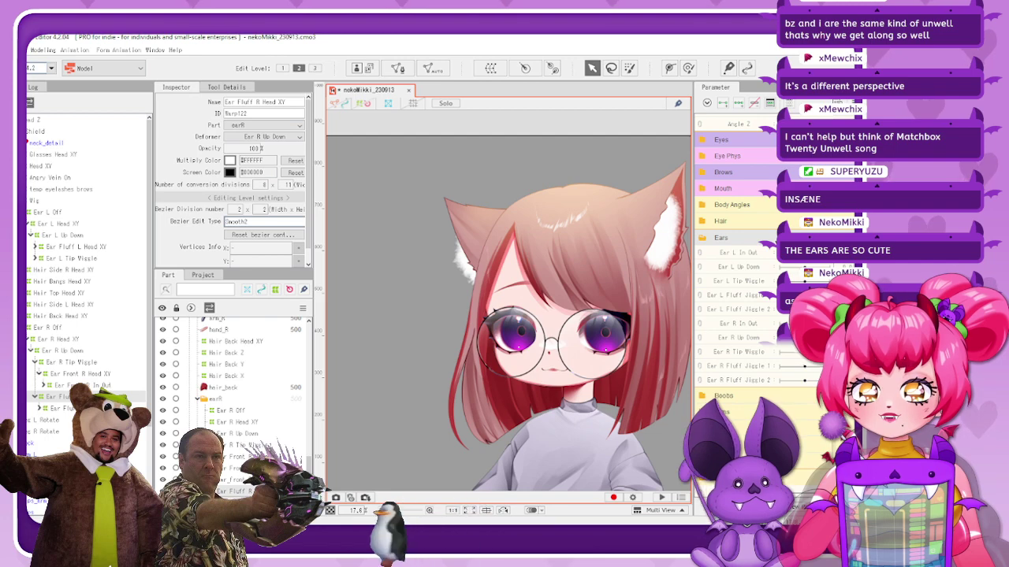
{"action": "left_click", "coordinate": [757, 237]}
{"action": "left_click", "coordinate": [761, 254]}
{"action": "scroll", "coordinate": [761, 282], "scroll_direction": "down", "scroll_amount": 1}
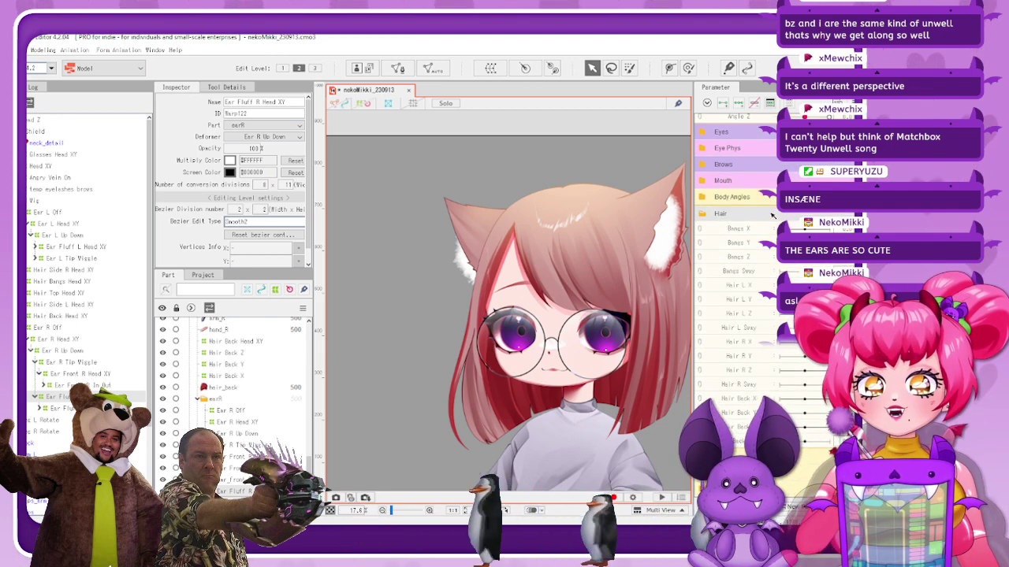
{"action": "left_click", "coordinate": [772, 214]}
{"action": "left_click", "coordinate": [744, 239]}
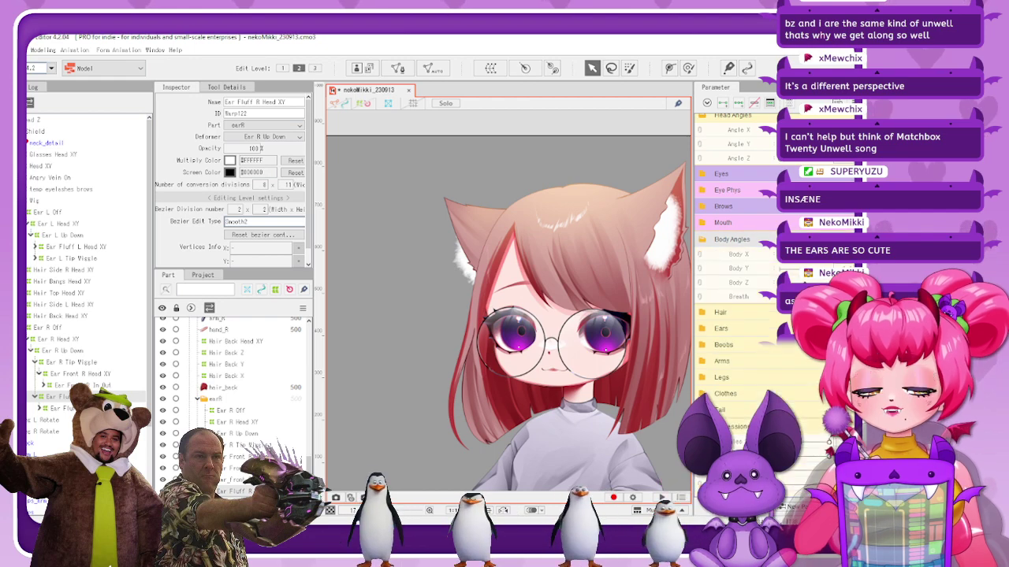
{"action": "left_click", "coordinate": [731, 238]}
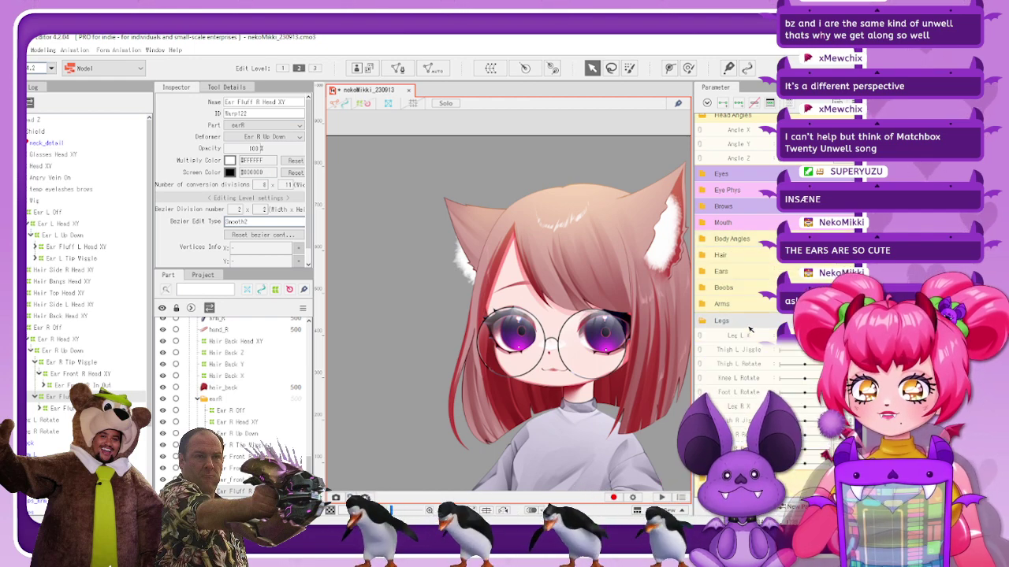
{"action": "left_click", "coordinate": [749, 334]}
{"action": "scroll", "coordinate": [758, 341], "scroll_direction": "down", "scroll_amount": 1}
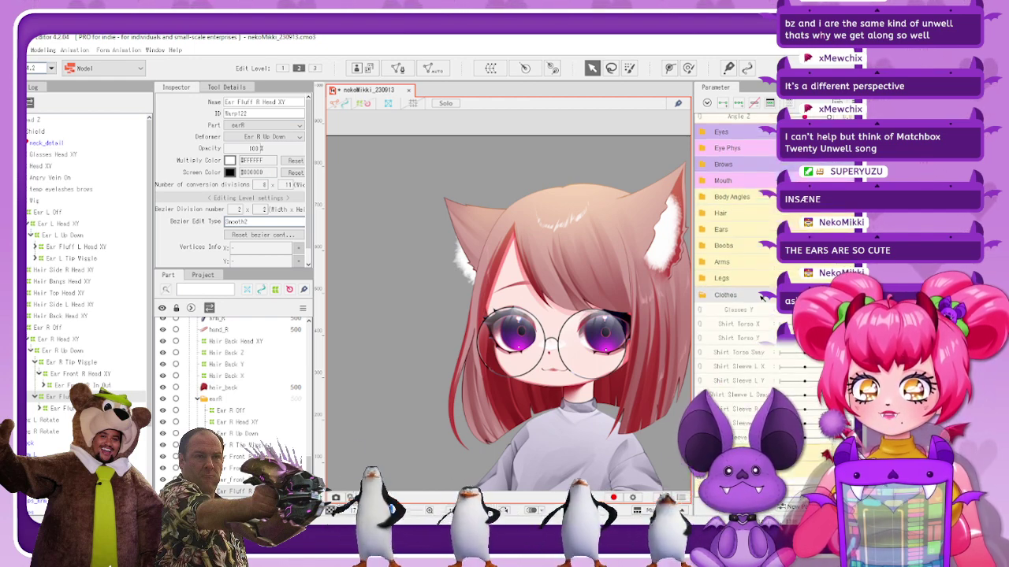
{"action": "scroll", "coordinate": [762, 297], "scroll_direction": "up", "scroll_amount": 1}
{"action": "left_click", "coordinate": [733, 336]}
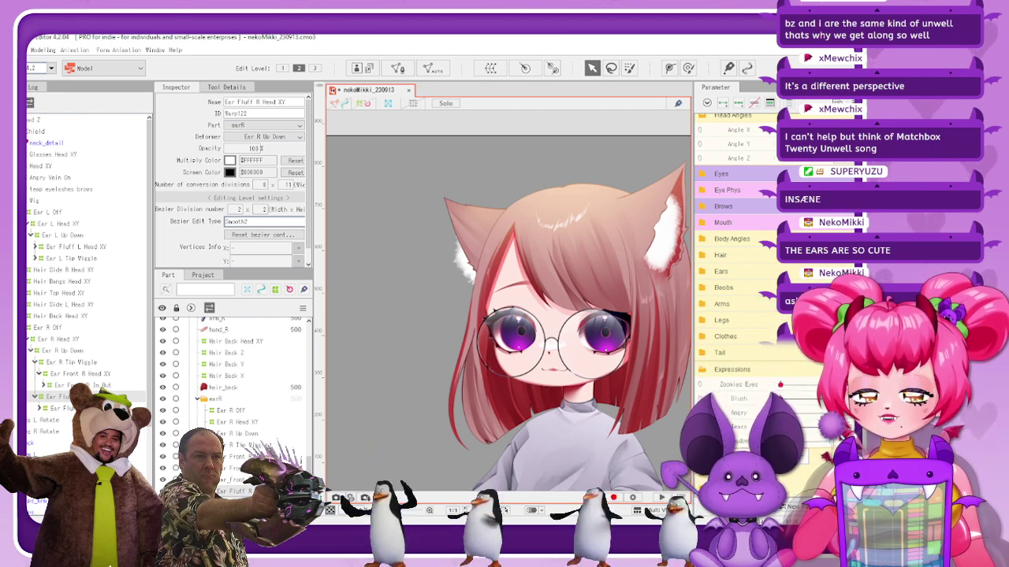
{"action": "scroll", "coordinate": [737, 236], "scroll_direction": "down", "scroll_amount": 3}
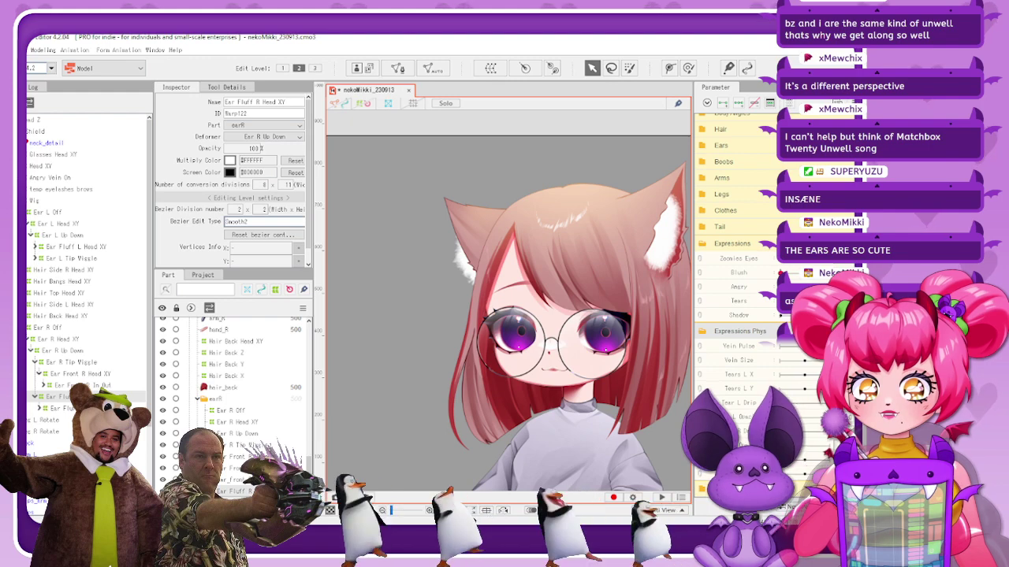
{"action": "scroll", "coordinate": [737, 236], "scroll_direction": "up", "scroll_amount": 4}
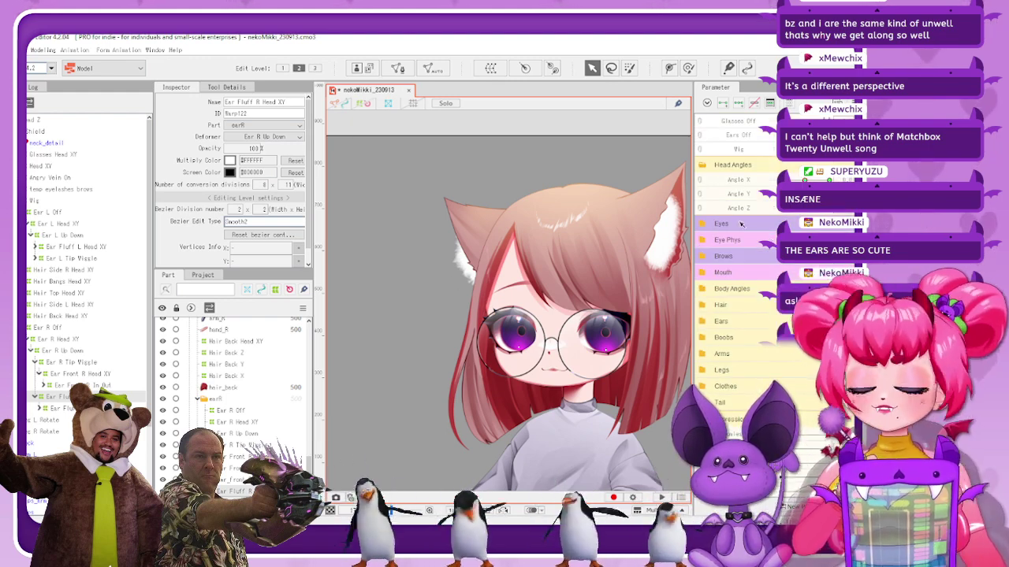
{"action": "scroll", "coordinate": [773, 338], "scroll_direction": "down", "scroll_amount": 1}
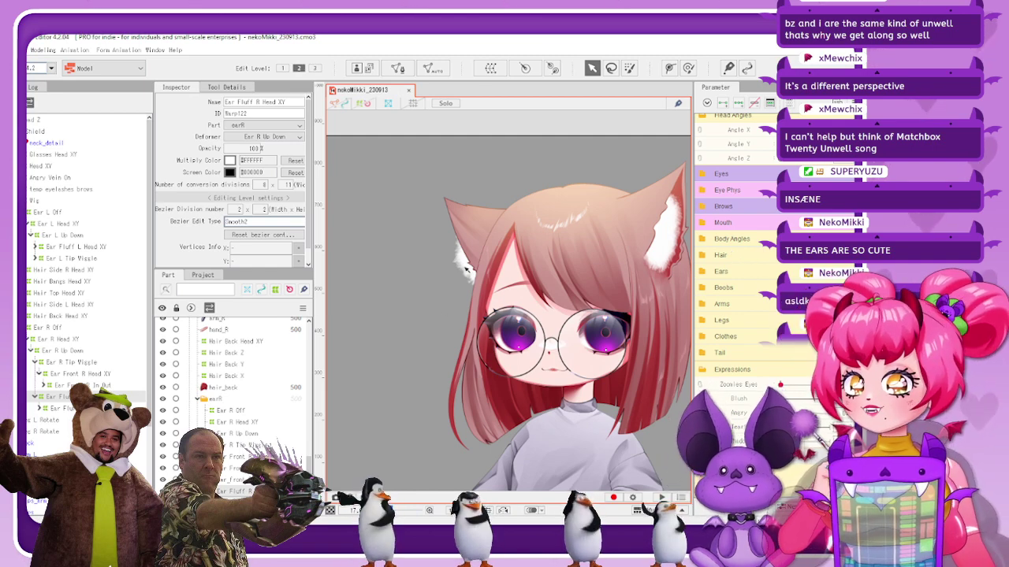
Inspect the Ear Fluff R In Out and Ear R Tip Wiggle warps and preview the head turn along Angle X
{"action": "left_click", "coordinate": [62, 408]}
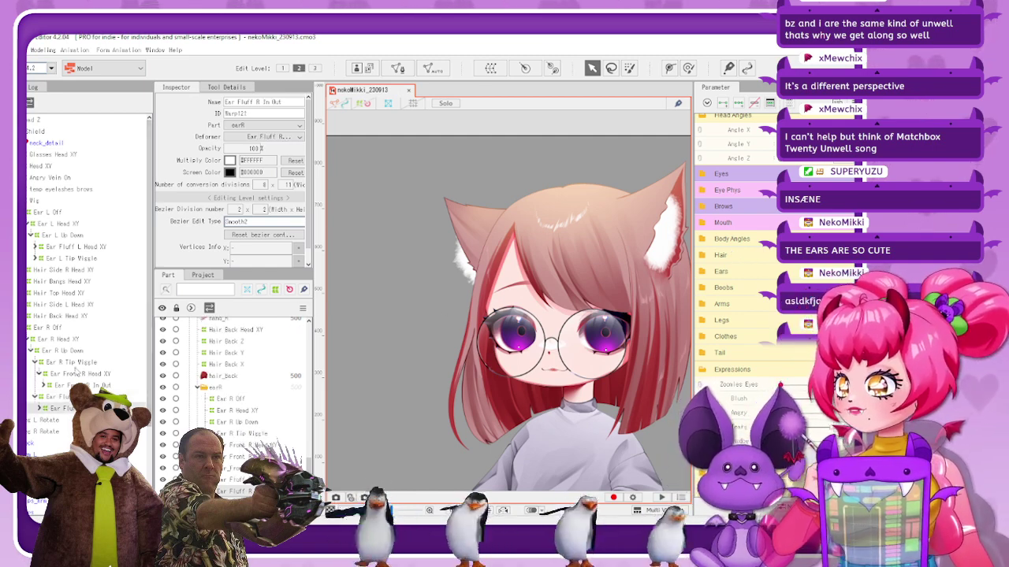
{"action": "left_click", "coordinate": [79, 363]}
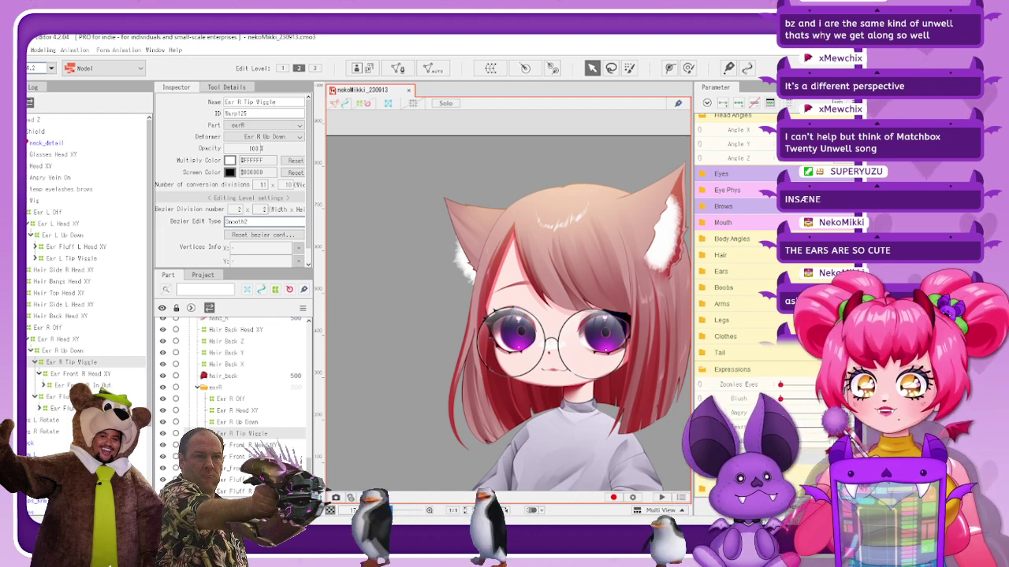
{"action": "mouse_move", "coordinate": [815, 144]}
{"action": "left_mouse_down"}
{"action": "mouse_move", "coordinate": [794, 144]}
{"action": "mouse_move", "coordinate": [815, 144]}
{"action": "mouse_move", "coordinate": [797, 130]}
{"action": "mouse_move", "coordinate": [817, 130]}
{"action": "left_mouse_up"}
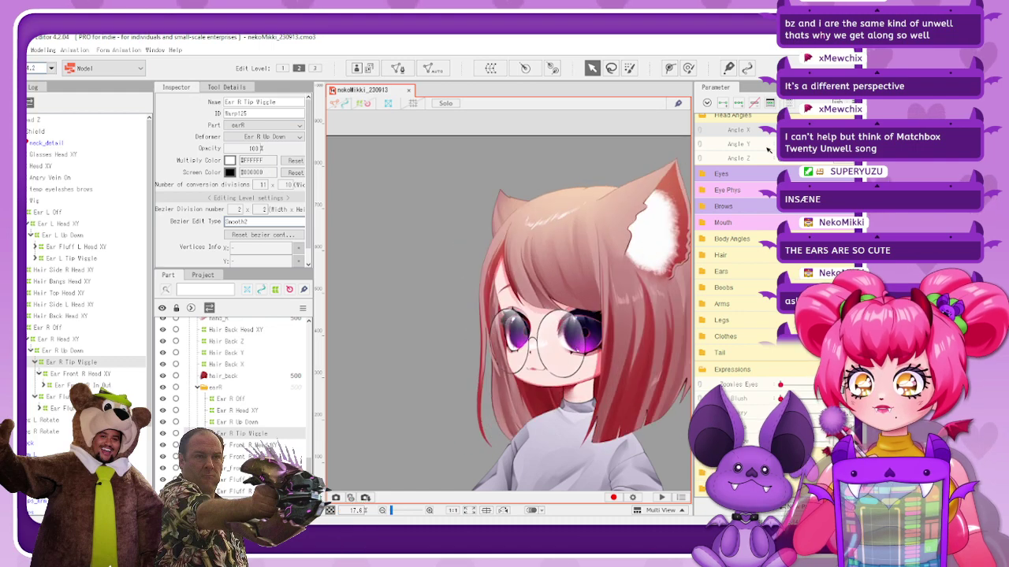
{"action": "left_click_drag", "start_coordinate": [782, 130], "coordinate": [813, 130]}
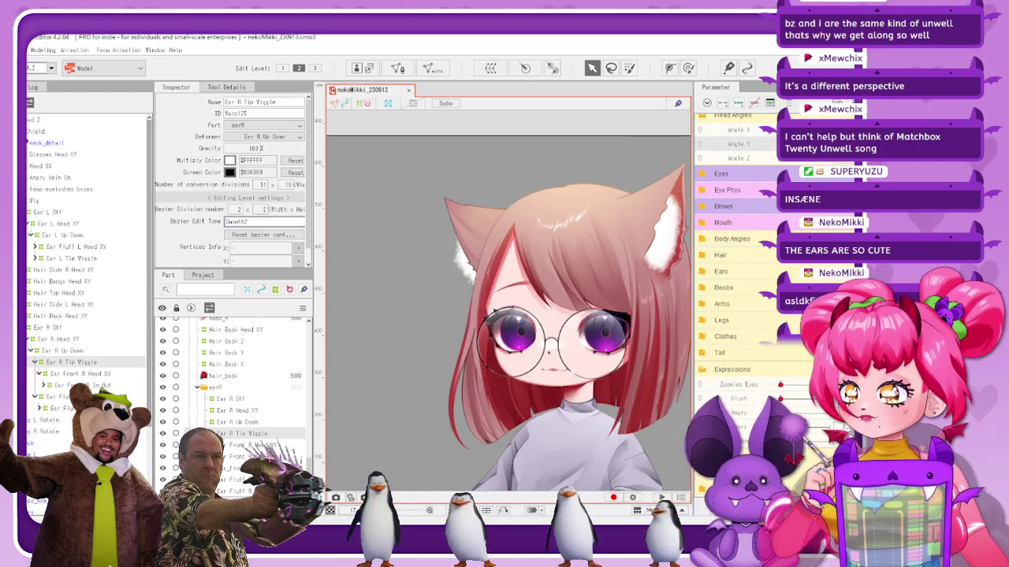
Add three Angle Y keys to the Ear R, Ear Front R and Ear Fluff R Head XY warps, and select the Ear R Head XY warp
{"action": "left_click", "coordinate": [88, 328]}
{"action": "left_click", "coordinate": [82, 397]}
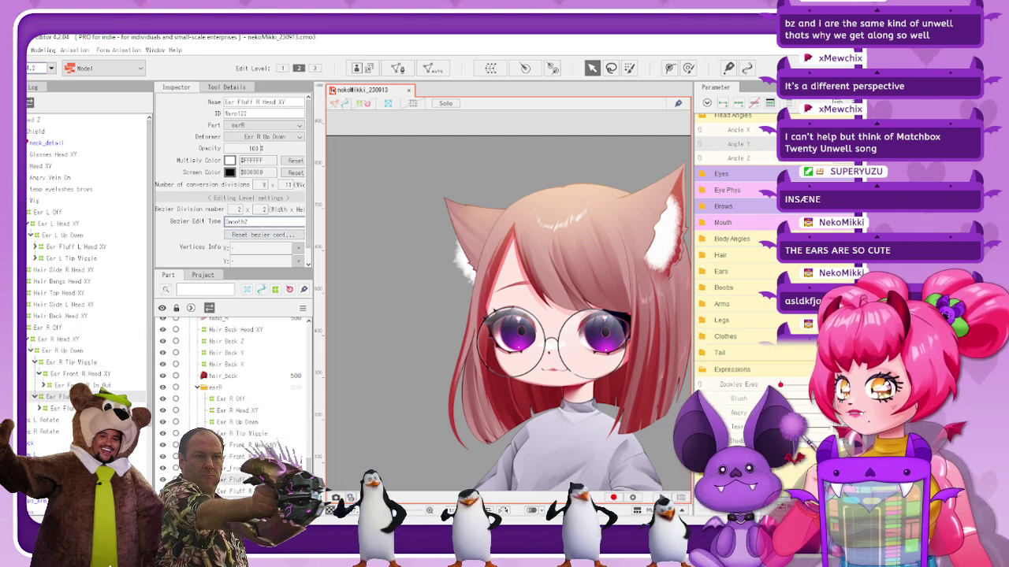
{"action": "left_click", "coordinate": [75, 339]}
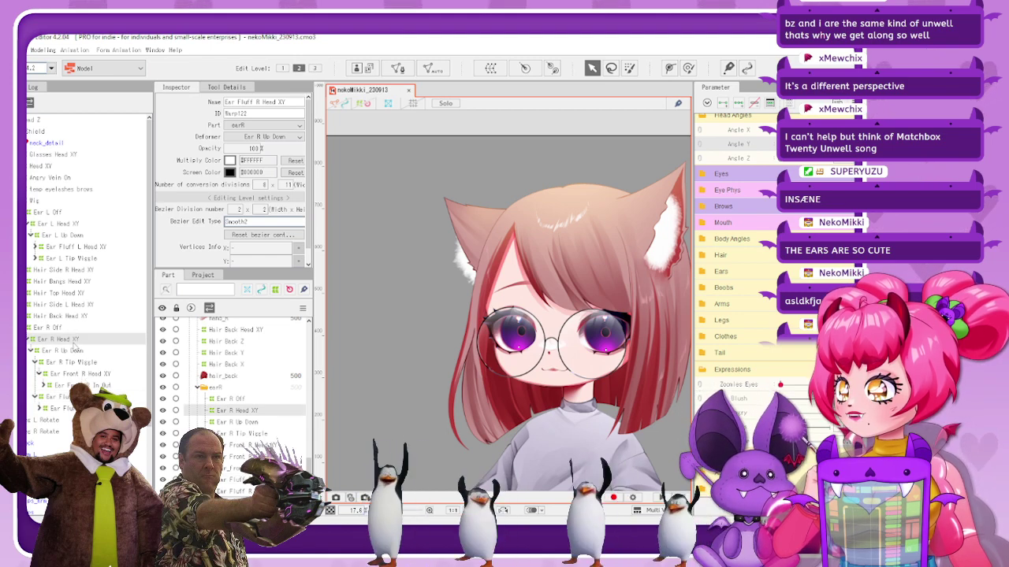
{"action": "left_click", "coordinate": [101, 375]}
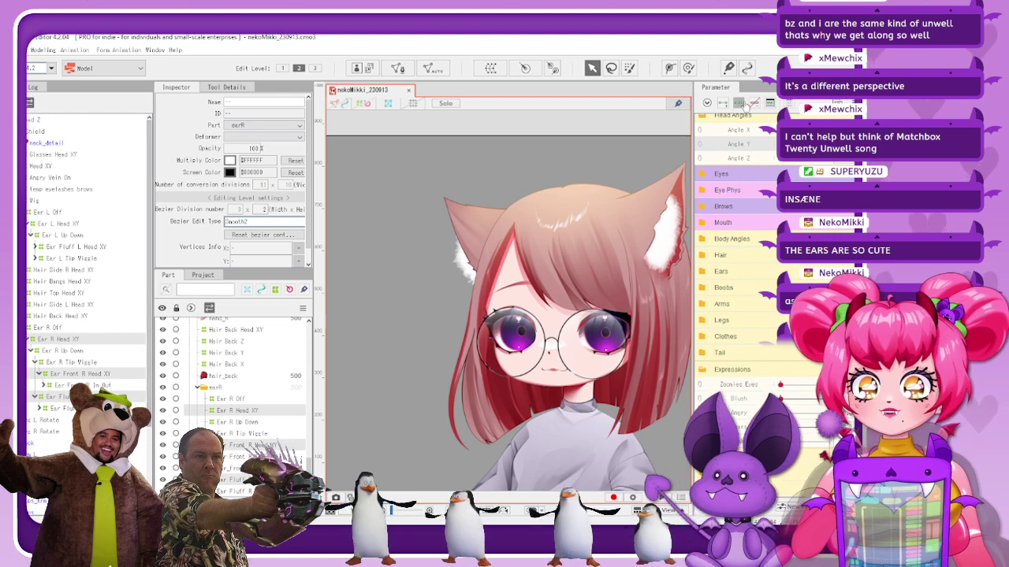
{"action": "left_click", "coordinate": [743, 105]}
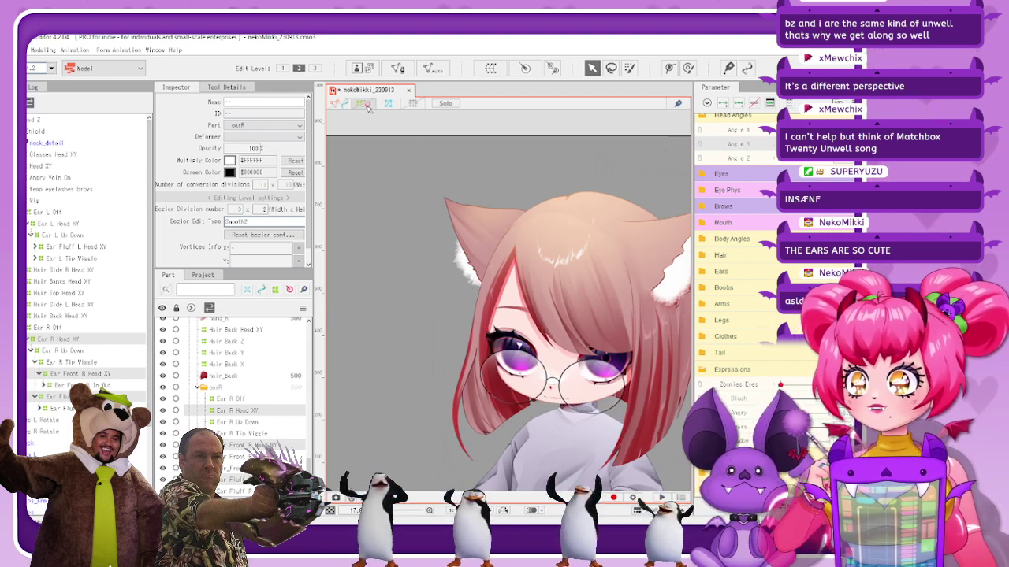
{"action": "left_click", "coordinate": [367, 106]}
{"action": "left_click", "coordinate": [59, 340]}
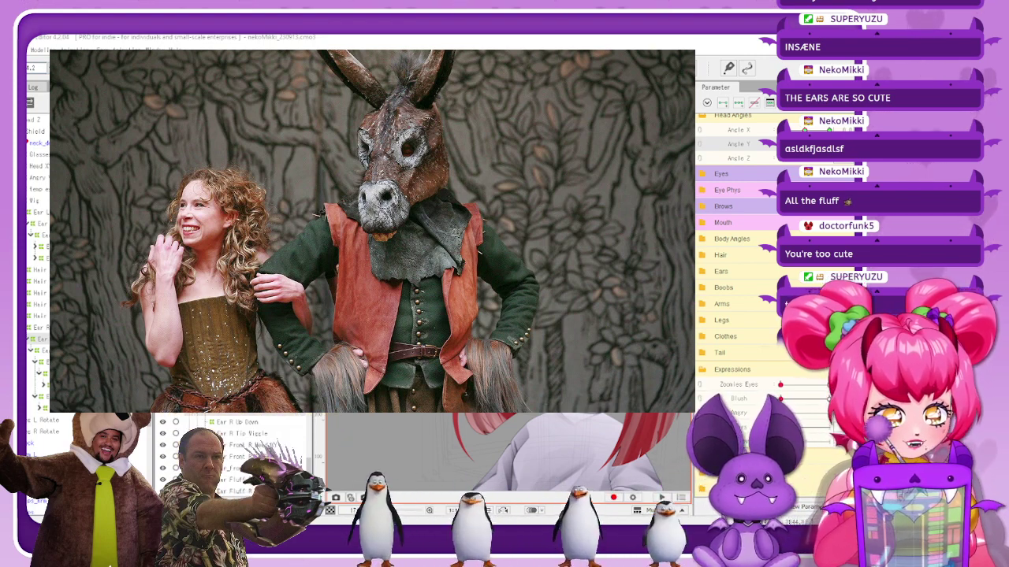
Switch to the browser and browse the image results for "bottom midsummer night's dream", viewing the ThoughtCo picture
{"action": "left_click_drag", "start_coordinate": [551, 552], "coordinate": [473, 52]}
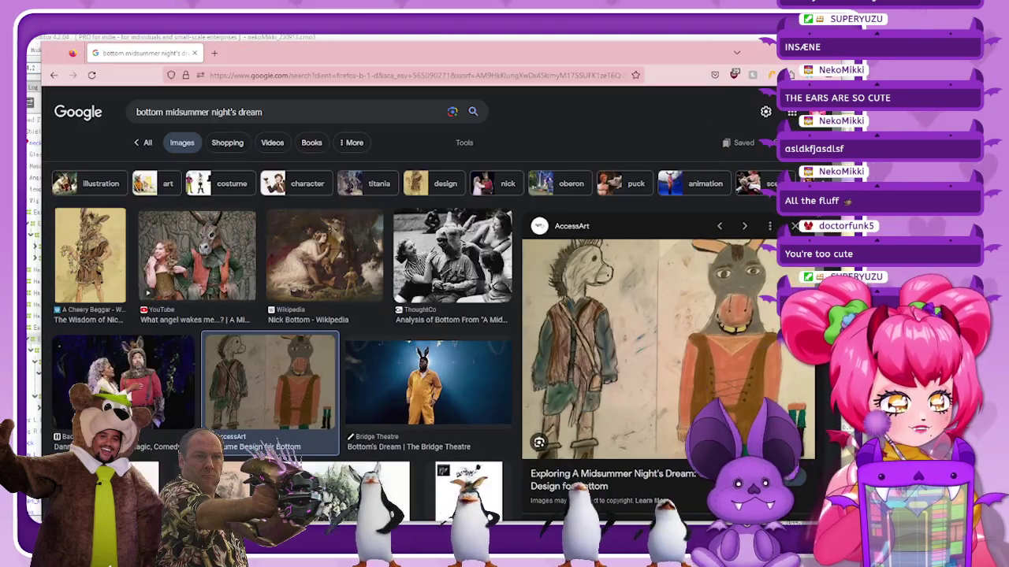
{"action": "left_click_drag", "start_coordinate": [669, 60], "coordinate": [635, 56]}
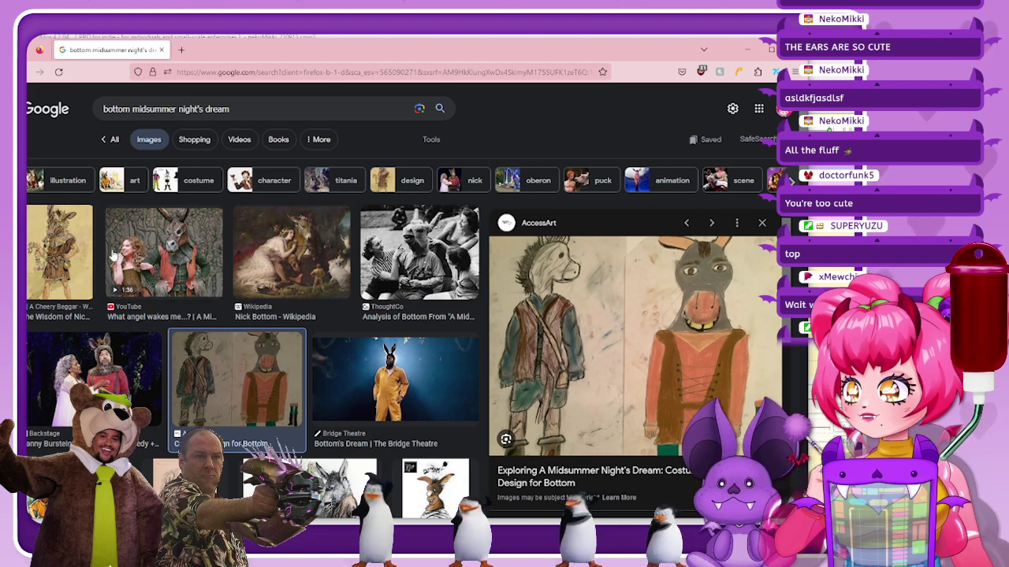
{"action": "left_click", "coordinate": [439, 254]}
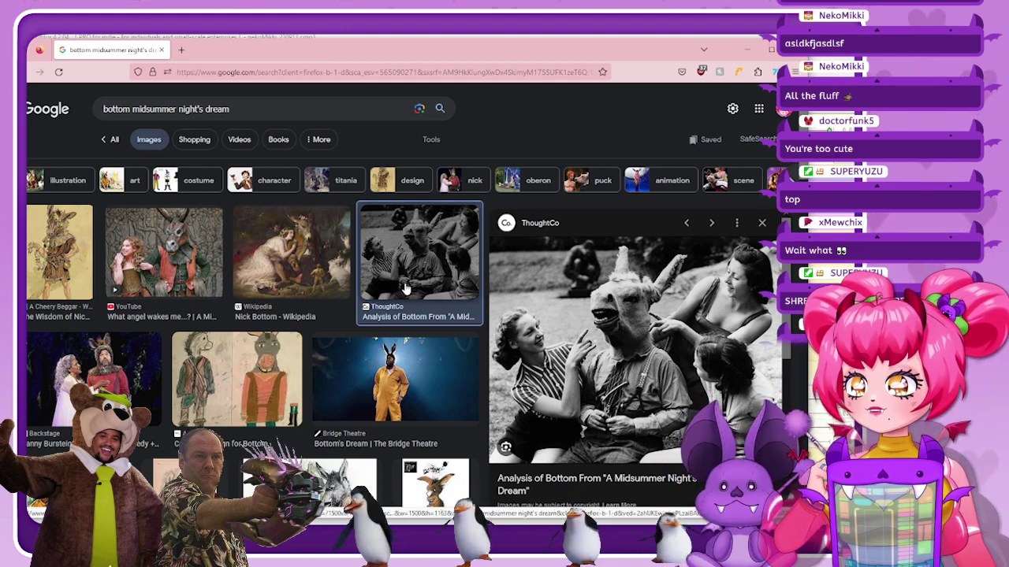
{"action": "scroll", "coordinate": [405, 290], "scroll_direction": "down", "scroll_amount": 1}
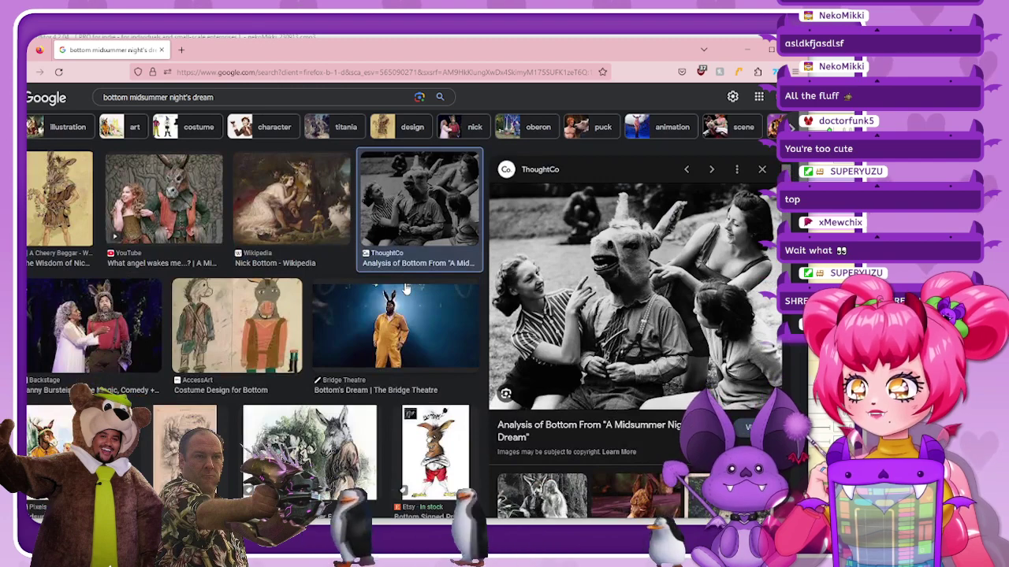
Browse more image results for "bottom midsummer night's dream", view the Pixels and Guardian pictures, and switch back to the Live2D Cubism Editor
{"action": "scroll", "coordinate": [408, 290], "scroll_direction": "down", "scroll_amount": 1}
{"action": "left_click", "coordinate": [75, 390]}
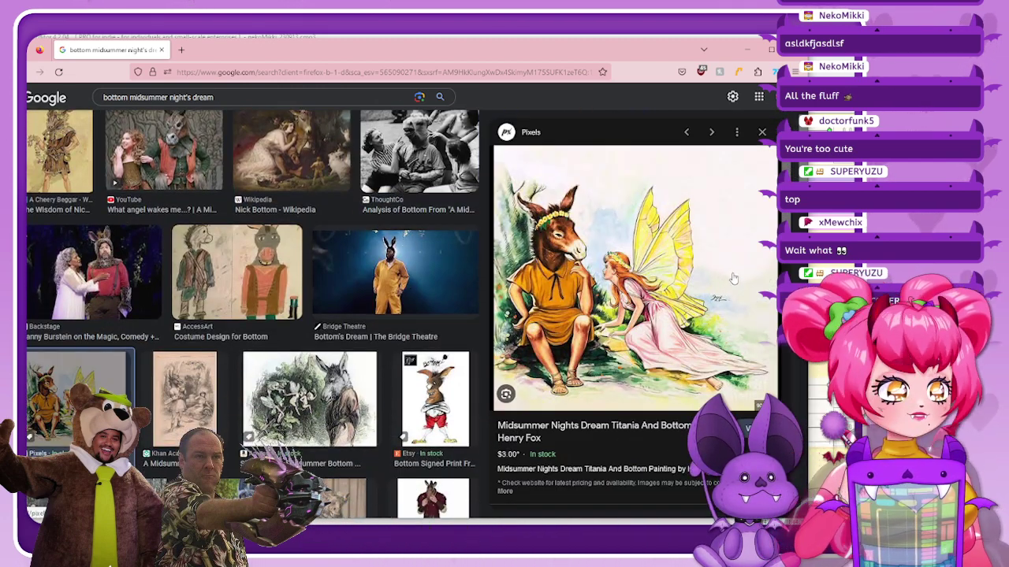
{"action": "scroll", "coordinate": [392, 273], "scroll_direction": "down", "scroll_amount": 1}
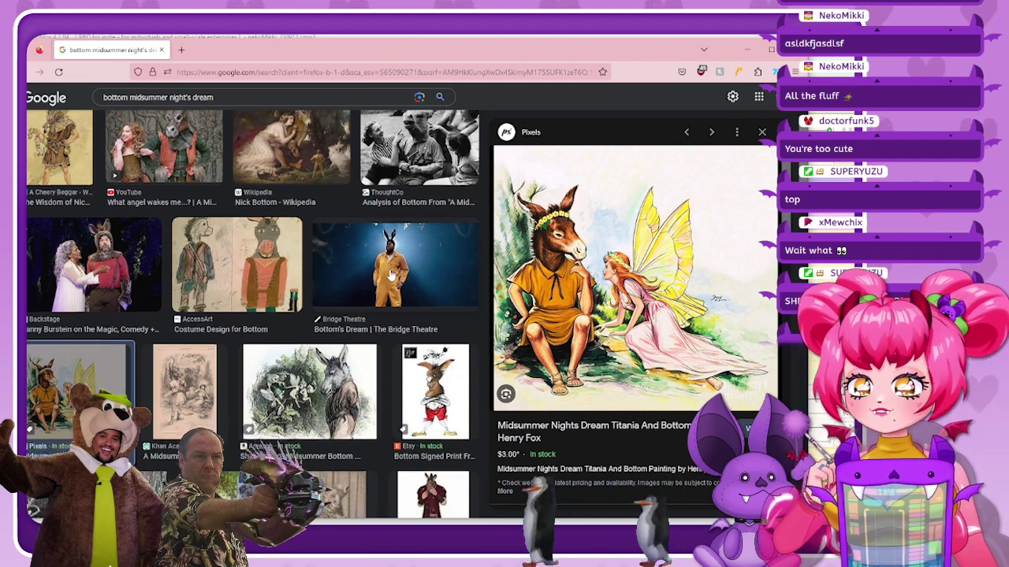
{"action": "scroll", "coordinate": [391, 274], "scroll_direction": "down", "scroll_amount": 1}
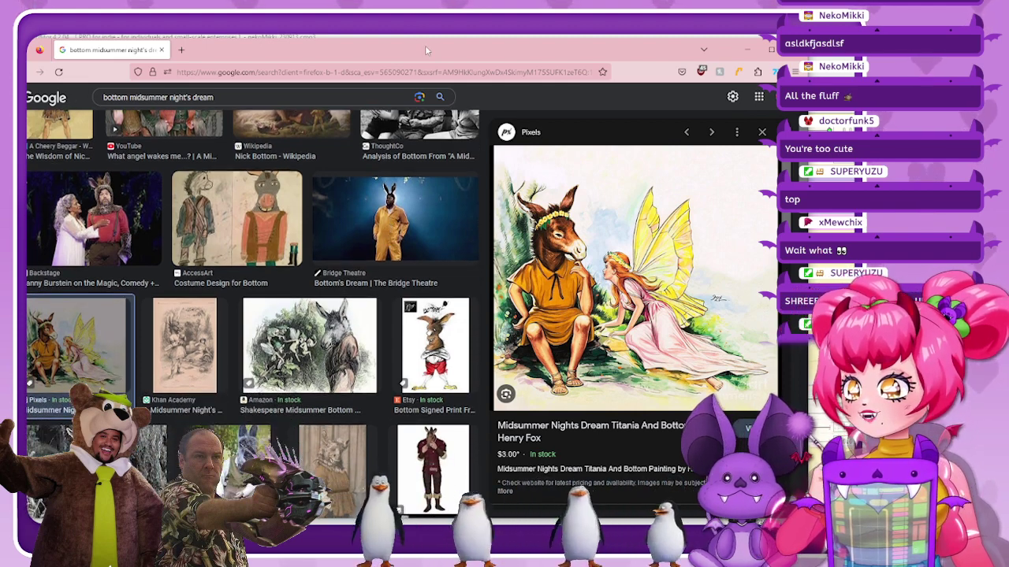
{"action": "left_click_drag", "start_coordinate": [427, 51], "coordinate": [427, 551]}
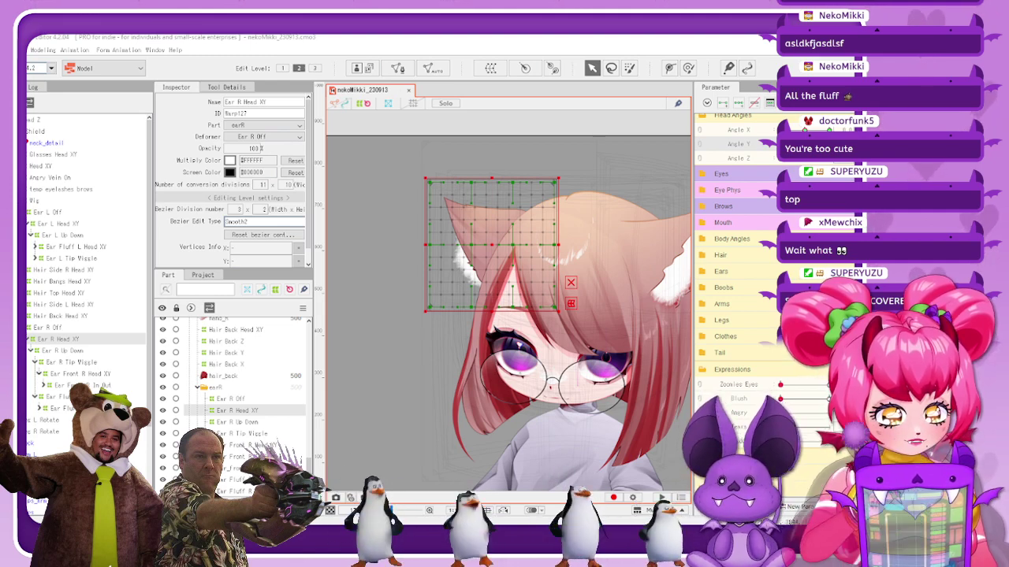
{"action": "left_click_drag", "start_coordinate": [489, 516], "coordinate": [427, 51]}
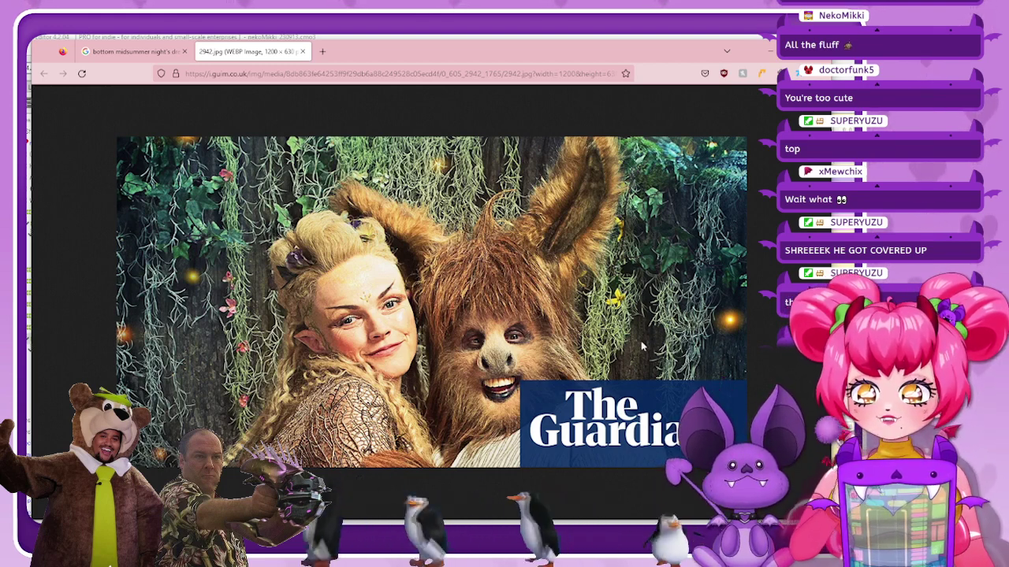
{"action": "key", "text": "alt+Tab"}
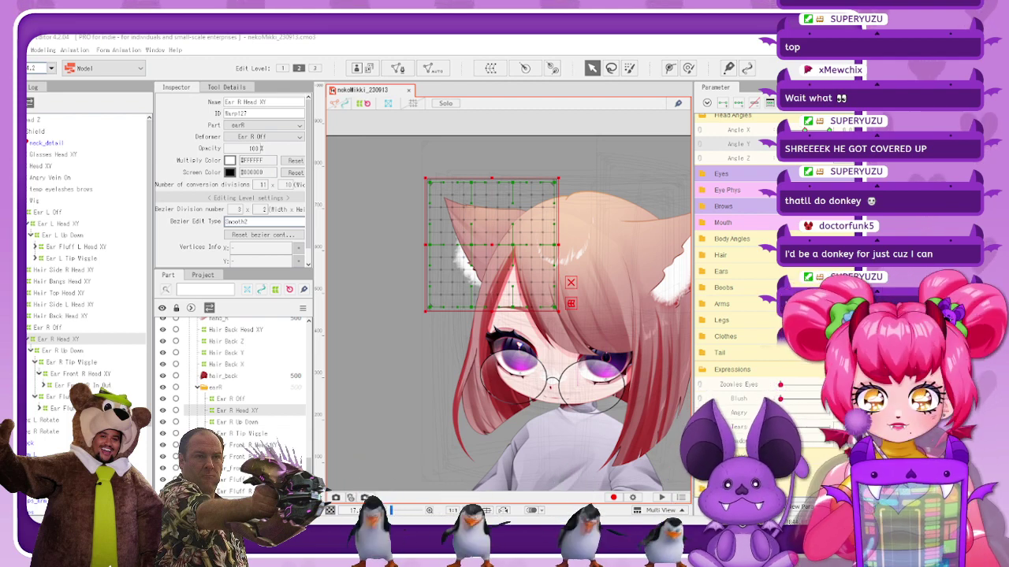
Select the Ear R Head XY warp and, at the minimum Angle Y key, rotate it slightly clockwise and shift it slightly upward
{"action": "left_click", "coordinate": [623, 170]}
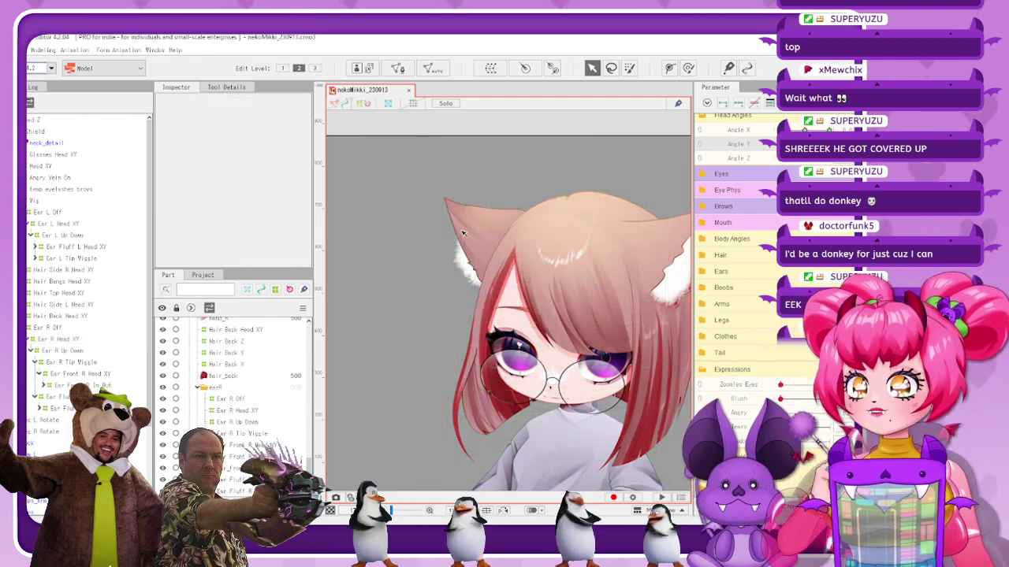
{"action": "left_click", "coordinate": [93, 385]}
{"action": "left_click", "coordinate": [91, 397]}
{"action": "left_click", "coordinate": [87, 340]}
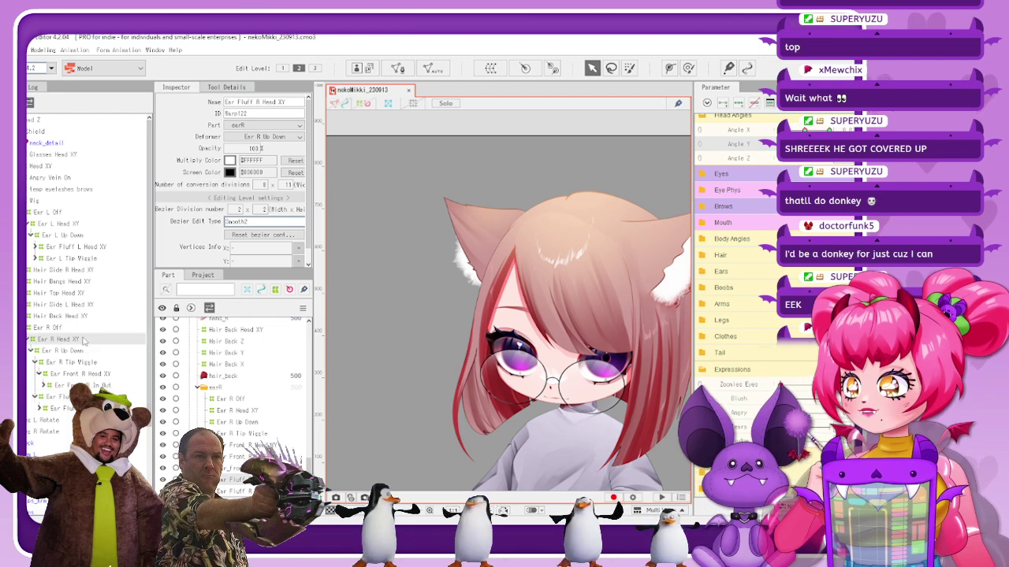
{"action": "mouse_move", "coordinate": [780, 144]}
{"action": "left_mouse_down"}
{"action": "mouse_move", "coordinate": [804, 144]}
{"action": "mouse_move", "coordinate": [780, 144]}
{"action": "left_mouse_up"}
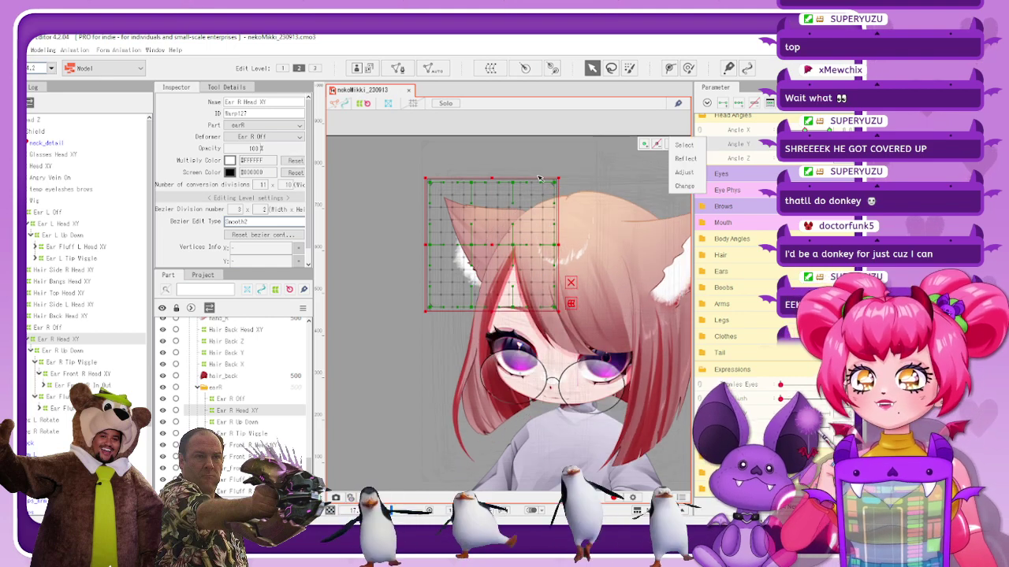
{"action": "left_click_drag", "start_coordinate": [562, 177], "coordinate": [571, 191]}
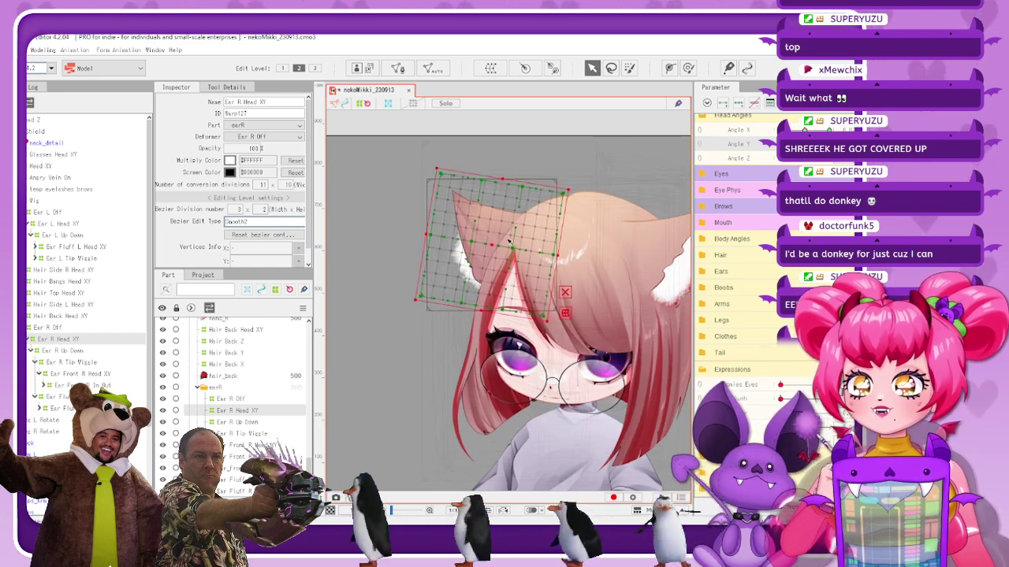
{"action": "scroll", "coordinate": [518, 232], "scroll_direction": "up", "scroll_amount": 2}
{"action": "left_click_drag", "start_coordinate": [487, 251], "coordinate": [492, 236]}
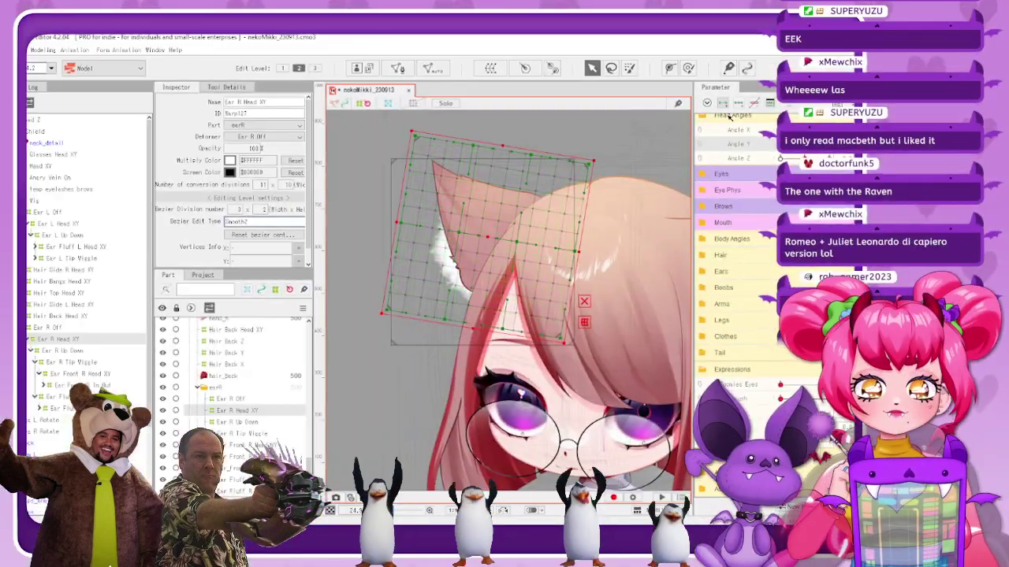
Compare the ear with and without its Angle Y tilt, nudge the Ear R Head XY warp slightly down toward the head, and hide its bounding box
{"action": "mouse_move", "coordinate": [780, 159]}
{"action": "left_mouse_down"}
{"action": "mouse_move", "coordinate": [804, 155]}
{"action": "mouse_move", "coordinate": [769, 149]}
{"action": "left_mouse_up"}
{"action": "key", "text": "ctrl+z"}
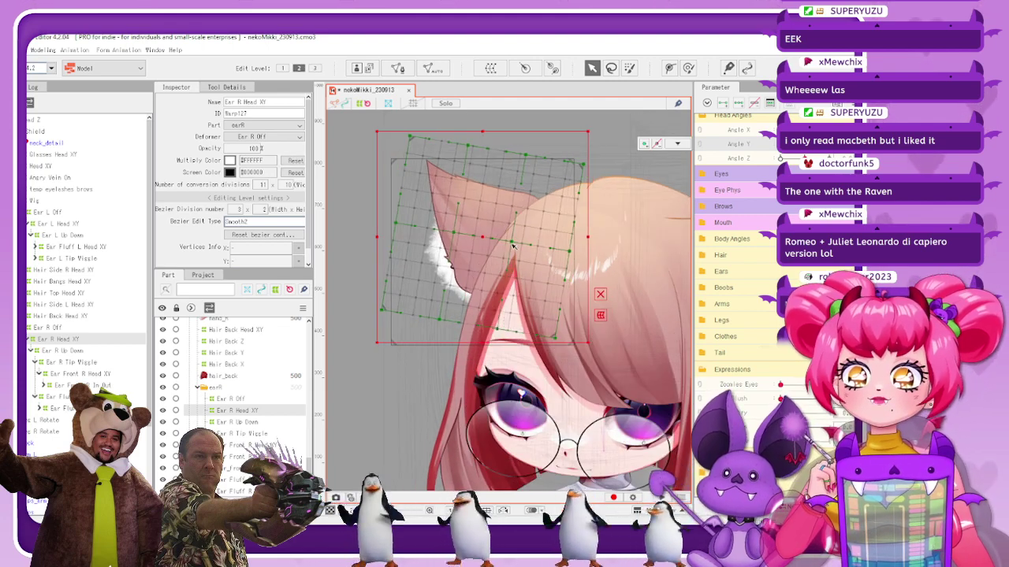
{"action": "key", "text": "ctrl+z"}
{"action": "key", "text": "ctrl+z"}
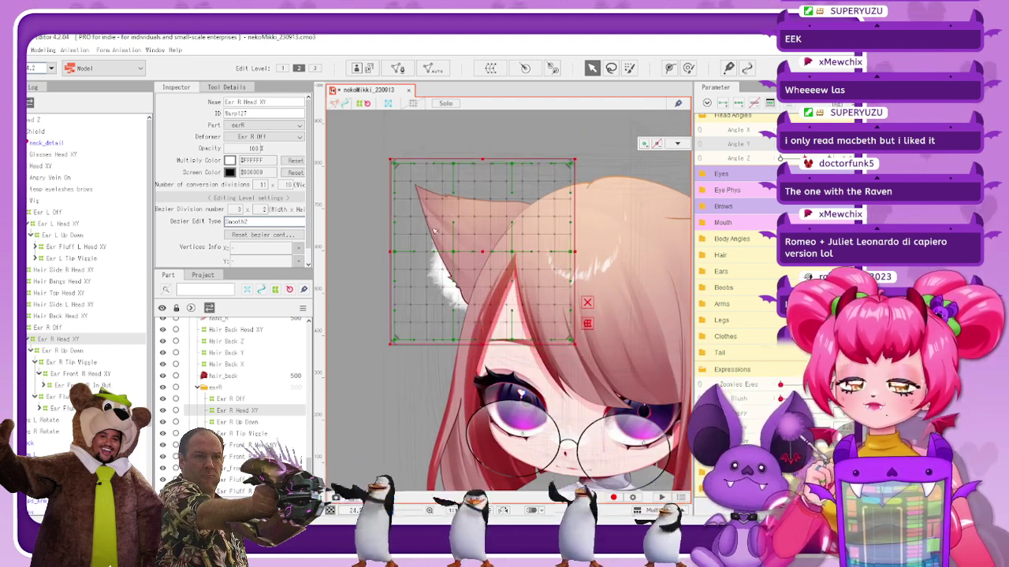
{"action": "key", "text": "ctrl+y"}
{"action": "key", "text": "ctrl+y"}
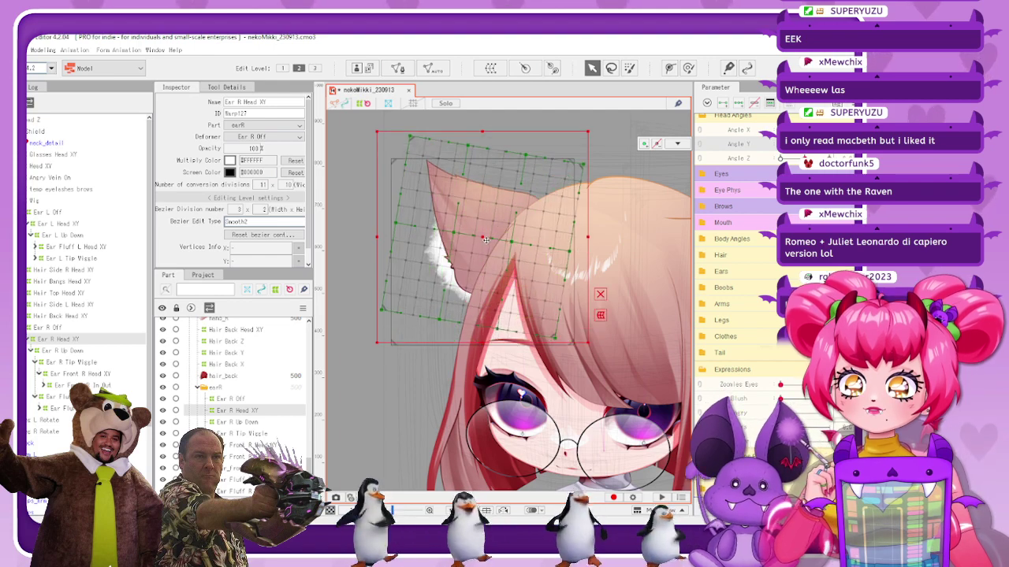
{"action": "left_click_drag", "start_coordinate": [484, 239], "coordinate": [488, 244]}
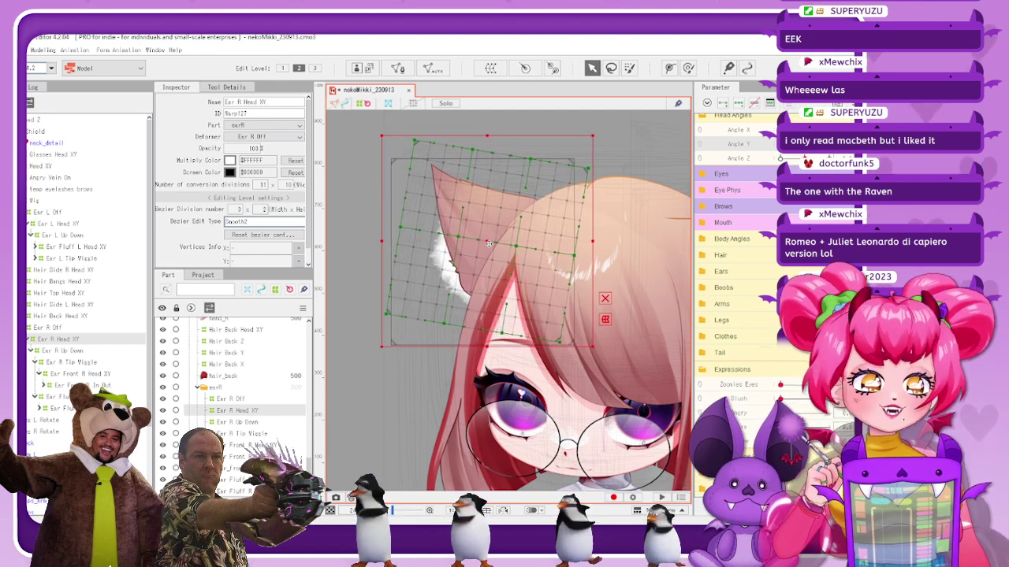
{"action": "left_click", "coordinate": [604, 298]}
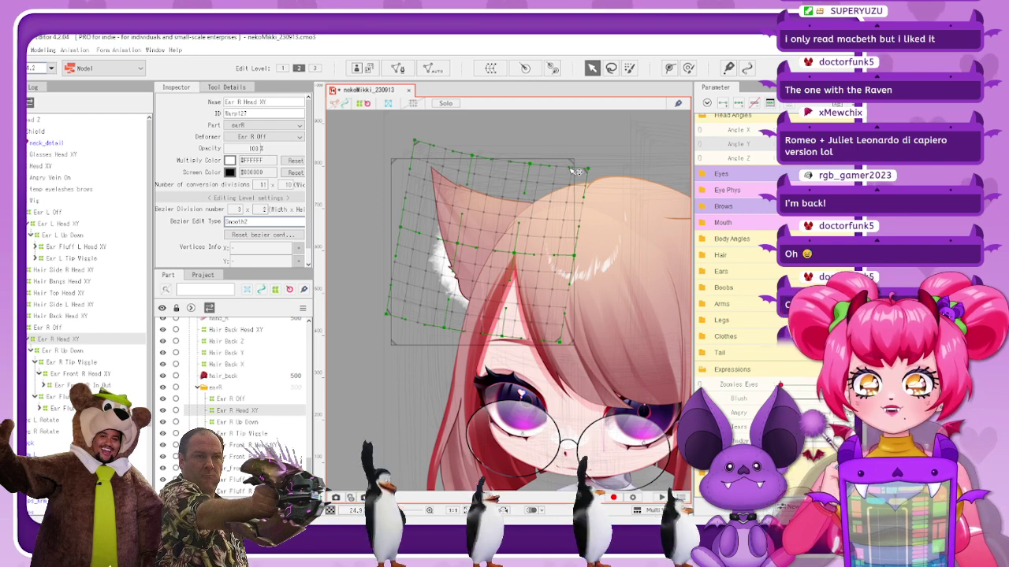
Preview the right ear's movement as the head moves along Angle Y
{"action": "mouse_move", "coordinate": [814, 148]}
{"action": "left_mouse_down"}
{"action": "mouse_move", "coordinate": [814, 137]}
{"action": "mouse_move", "coordinate": [814, 149]}
{"action": "left_mouse_up"}
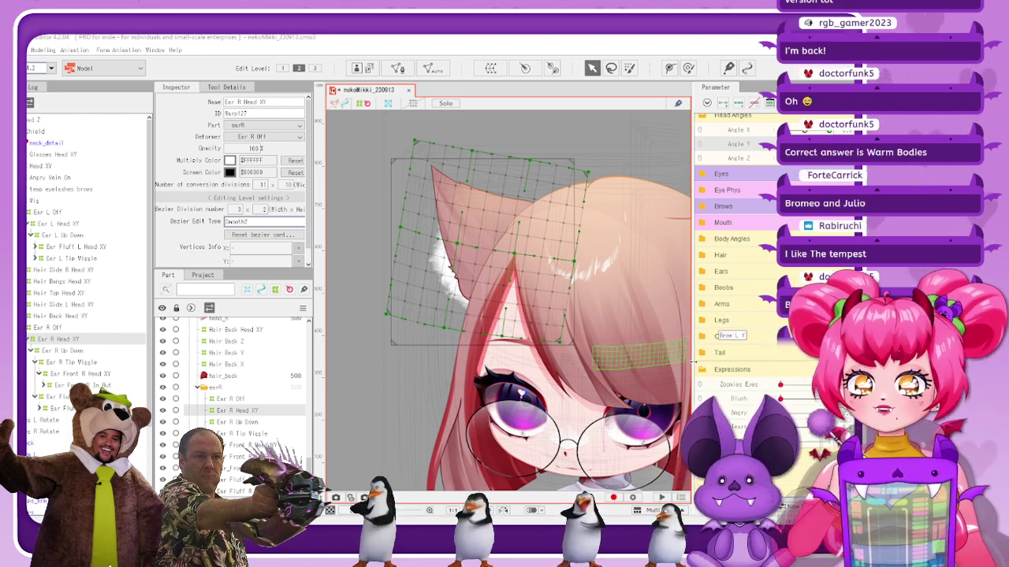
{"action": "left_click_drag", "start_coordinate": [781, 145], "coordinate": [809, 144]}
{"action": "key", "text": "ctrl+y"}
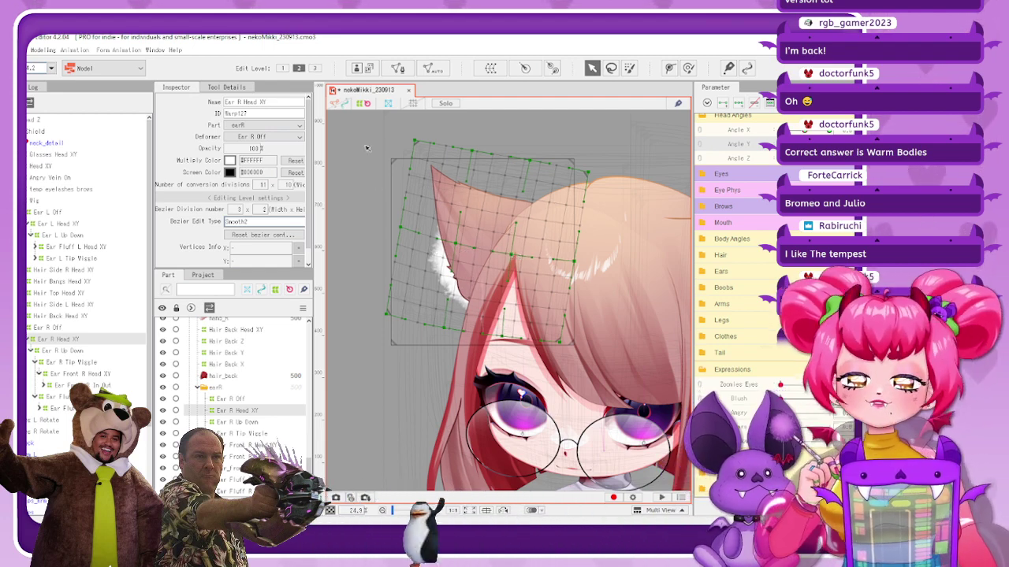
{"action": "left_click_drag", "start_coordinate": [826, 149], "coordinate": [803, 138]}
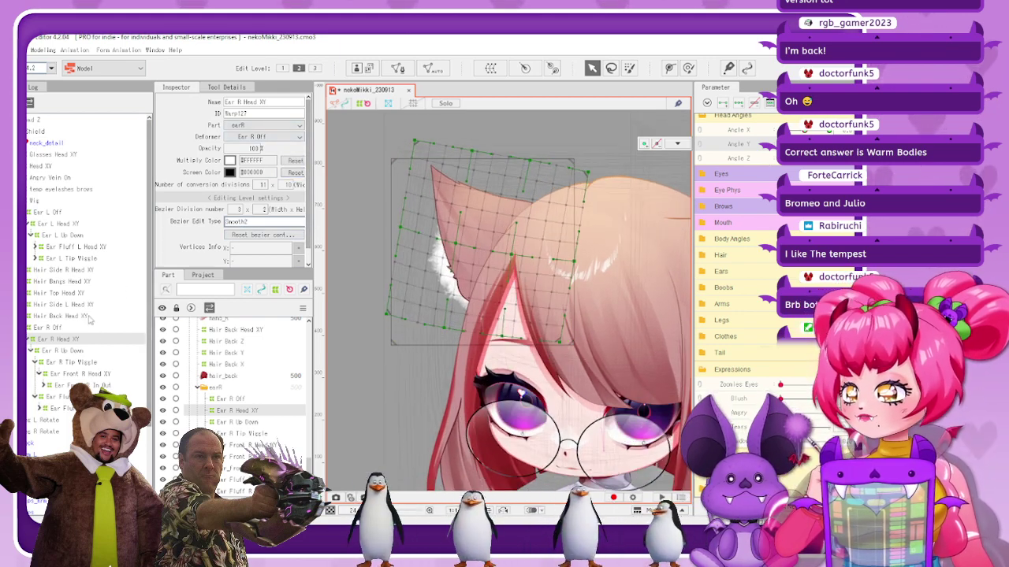
Reselect the Ear R Head XY warp and shrink it slightly from its upper-left corner at the minimum Angle Y key, checking the movement
{"action": "left_click", "coordinate": [55, 327]}
{"action": "left_click", "coordinate": [59, 338]}
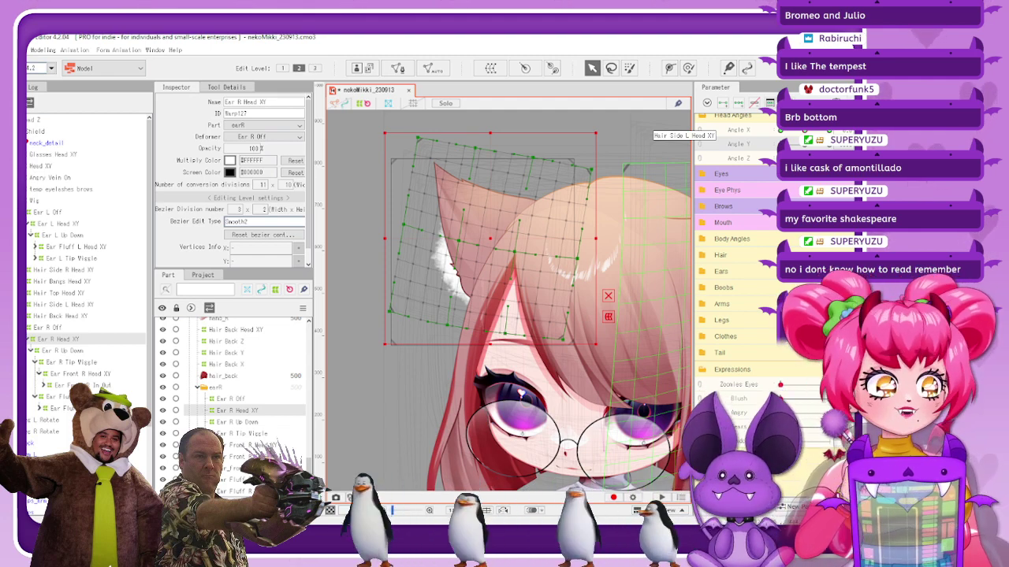
{"action": "mouse_move", "coordinate": [780, 145]}
{"action": "left_mouse_down"}
{"action": "mouse_move", "coordinate": [805, 139]}
{"action": "mouse_move", "coordinate": [781, 145]}
{"action": "left_mouse_up"}
{"action": "left_click", "coordinate": [389, 140]}
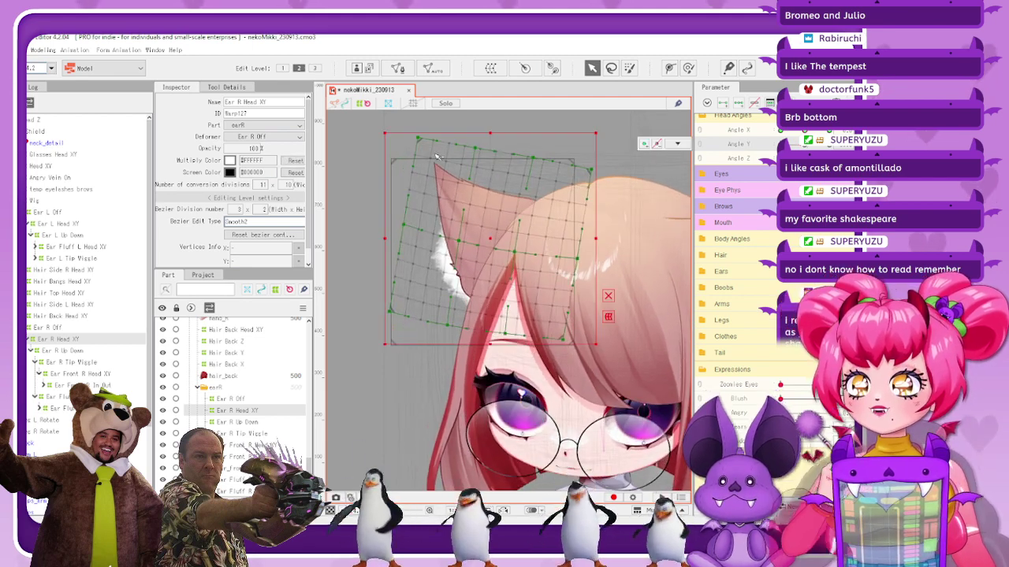
{"action": "left_click_drag", "start_coordinate": [387, 139], "coordinate": [387, 136]}
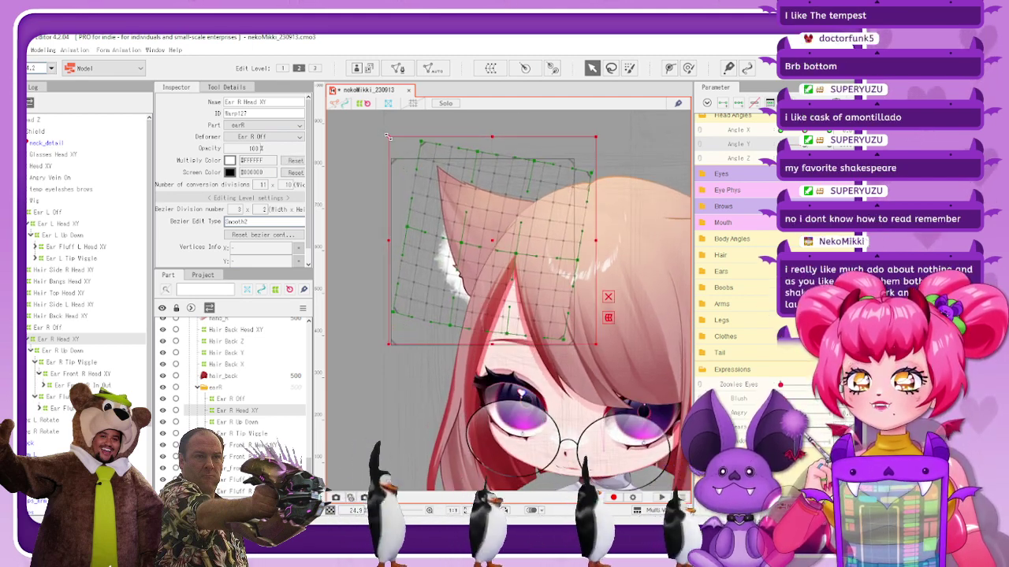
{"action": "mouse_move", "coordinate": [780, 145]}
{"action": "left_mouse_down"}
{"action": "mouse_move", "coordinate": [802, 145]}
{"action": "mouse_move", "coordinate": [780, 145]}
{"action": "mouse_move", "coordinate": [799, 145]}
{"action": "mouse_move", "coordinate": [775, 159]}
{"action": "left_mouse_up"}
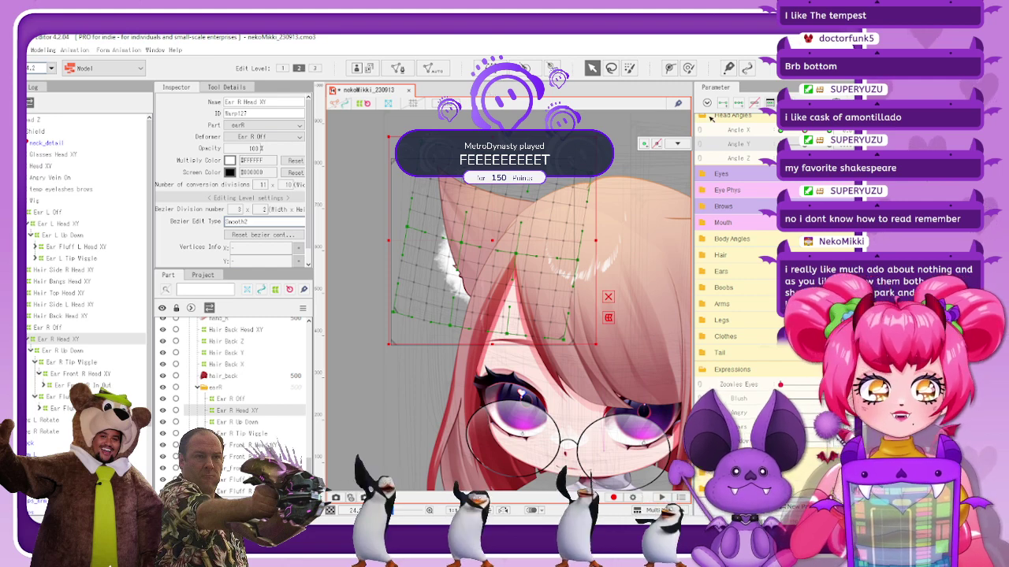
{"action": "scroll", "coordinate": [569, 462], "scroll_direction": "down", "scroll_amount": 5}
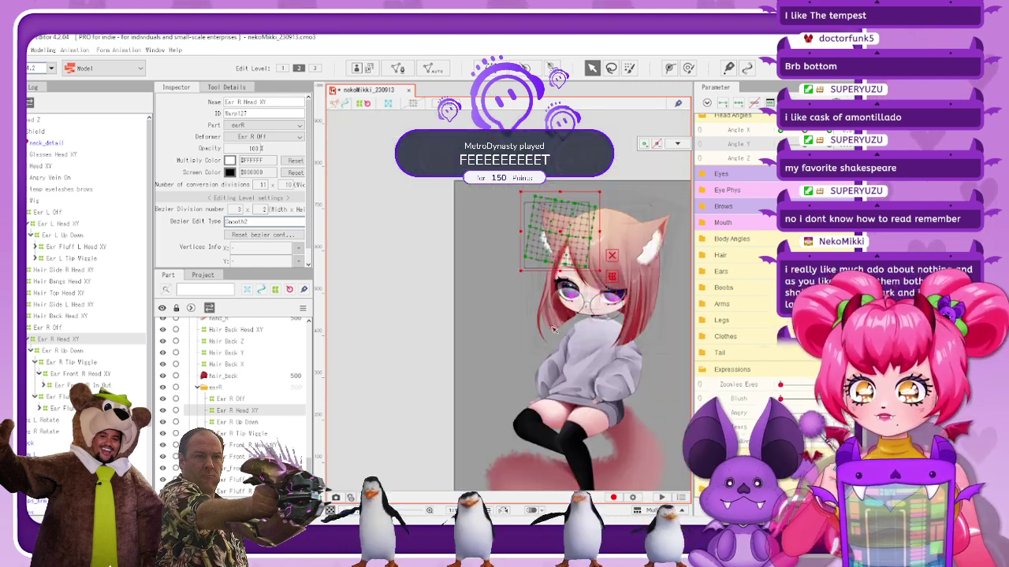
{"action": "scroll", "coordinate": [565, 406], "scroll_direction": "up", "scroll_amount": 8}
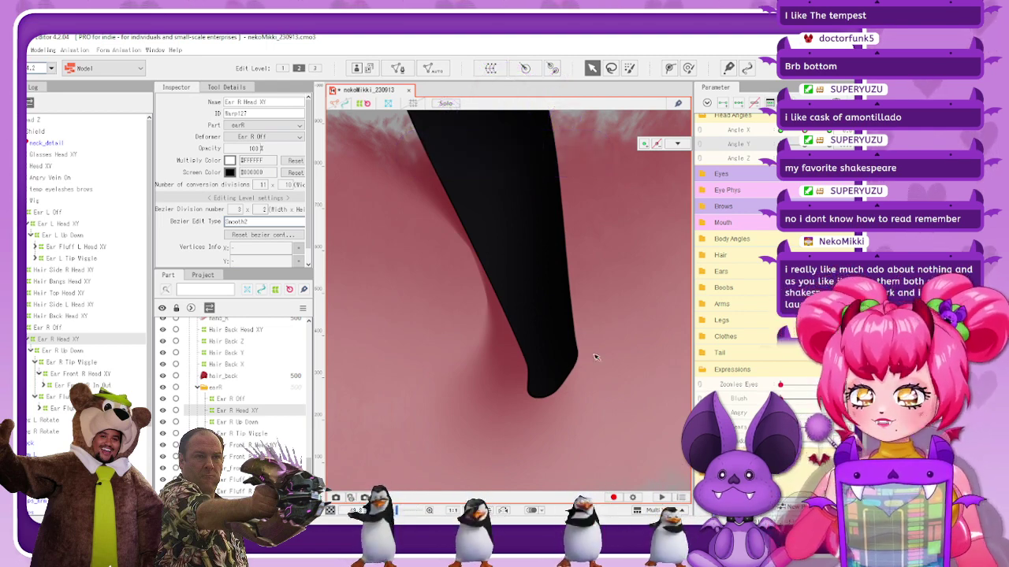
{"action": "scroll", "coordinate": [580, 365], "scroll_direction": "down", "scroll_amount": 1}
{"action": "scroll", "coordinate": [581, 364], "scroll_direction": "up", "scroll_amount": 1}
{"action": "scroll", "coordinate": [628, 346], "scroll_direction": "down", "scroll_amount": 1}
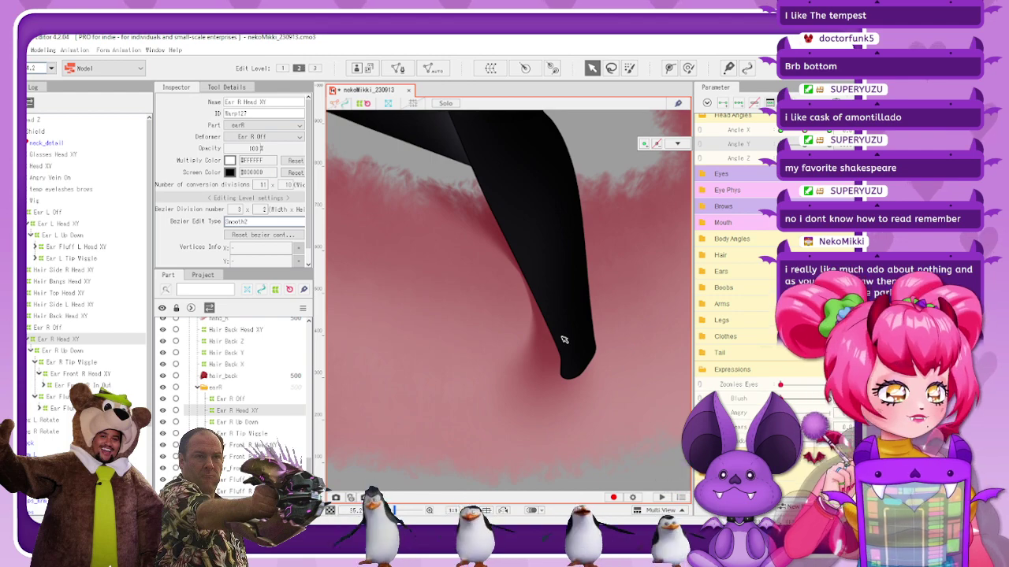
{"action": "scroll", "coordinate": [590, 302], "scroll_direction": "down", "scroll_amount": 5}
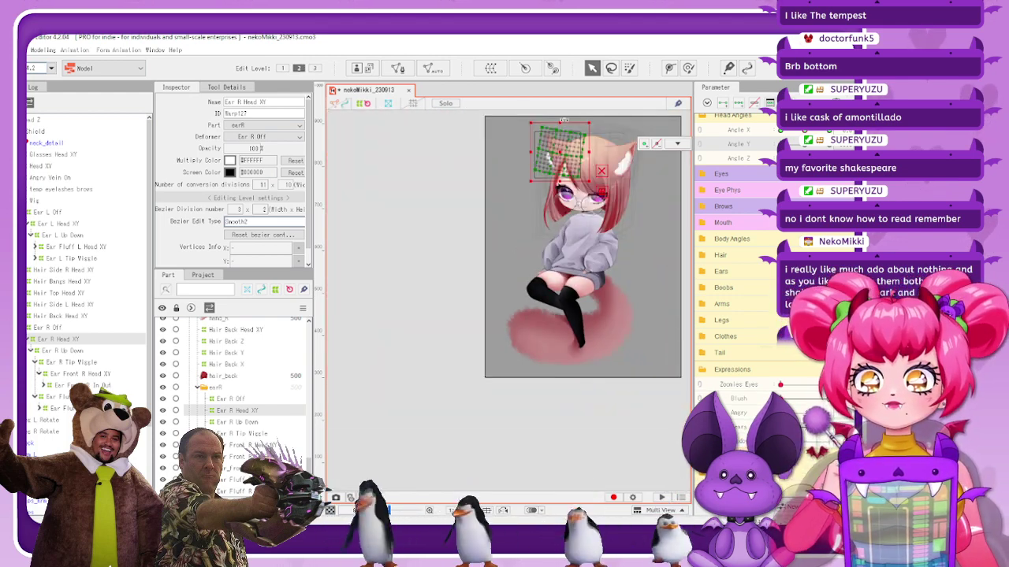
{"action": "scroll", "coordinate": [568, 122], "scroll_direction": "up", "scroll_amount": 5}
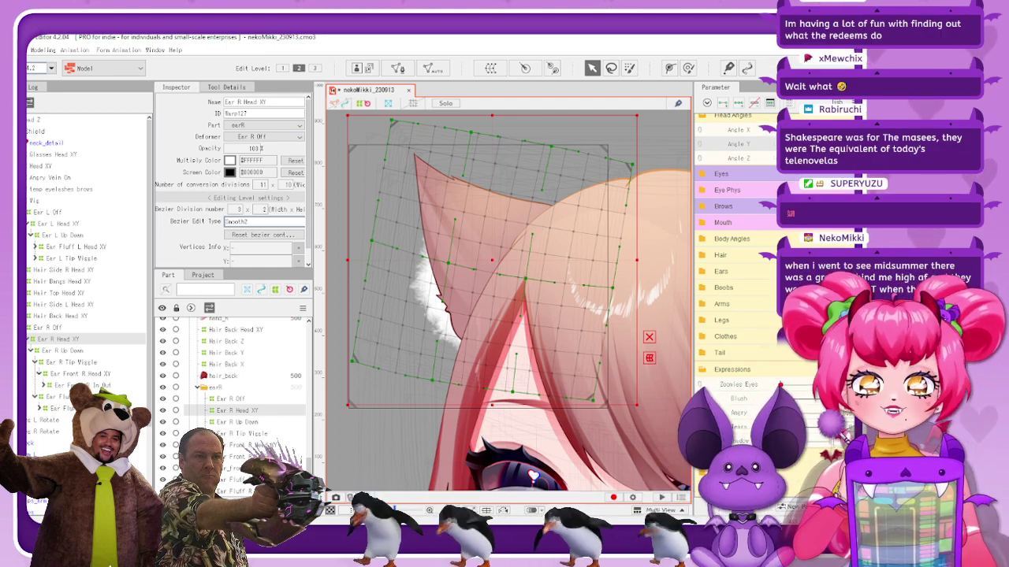
At the maximum Angle Y key, rotate the Ear R Head XY warp slightly counterclockwise, move it down, and preview the head's vertical movement
{"action": "mouse_move", "coordinate": [777, 151]}
{"action": "left_mouse_down"}
{"action": "mouse_move", "coordinate": [806, 139]}
{"action": "mouse_move", "coordinate": [774, 153]}
{"action": "mouse_move", "coordinate": [805, 140]}
{"action": "mouse_move", "coordinate": [777, 151]}
{"action": "mouse_move", "coordinate": [781, 132]}
{"action": "mouse_move", "coordinate": [780, 151]}
{"action": "left_mouse_up"}
{"action": "left_click", "coordinate": [364, 104]}
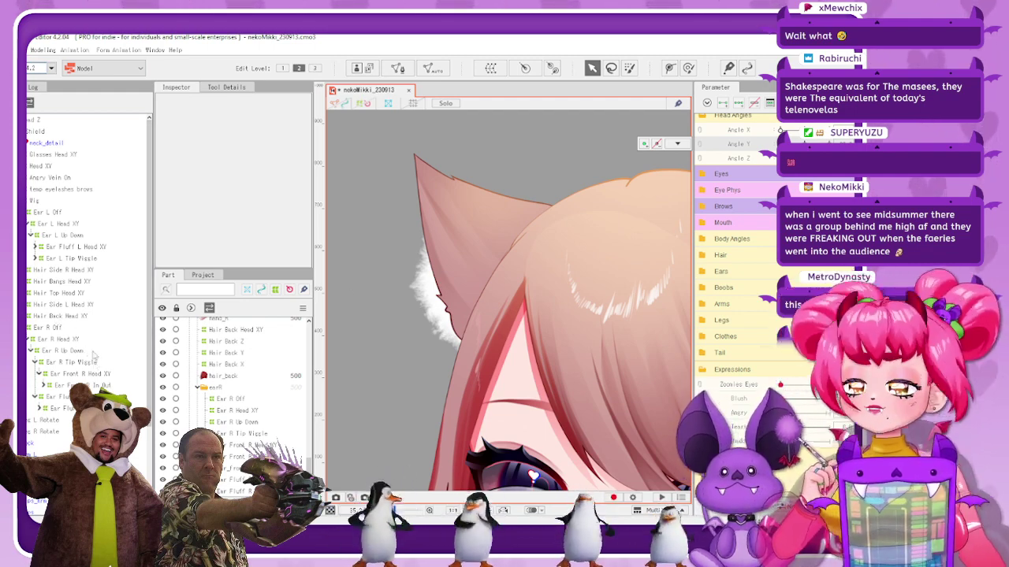
{"action": "left_click", "coordinate": [103, 367]}
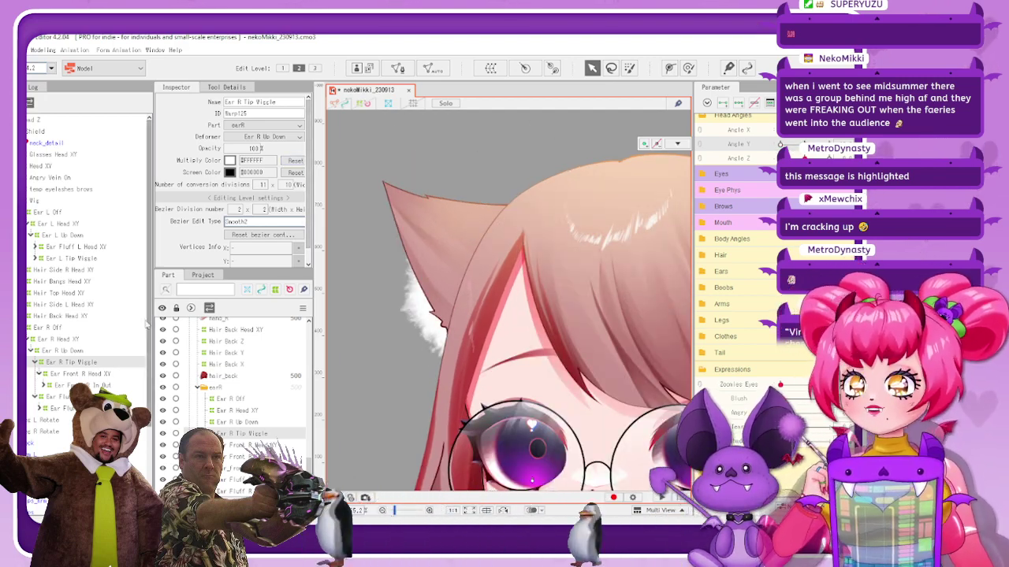
{"action": "left_click", "coordinate": [75, 340]}
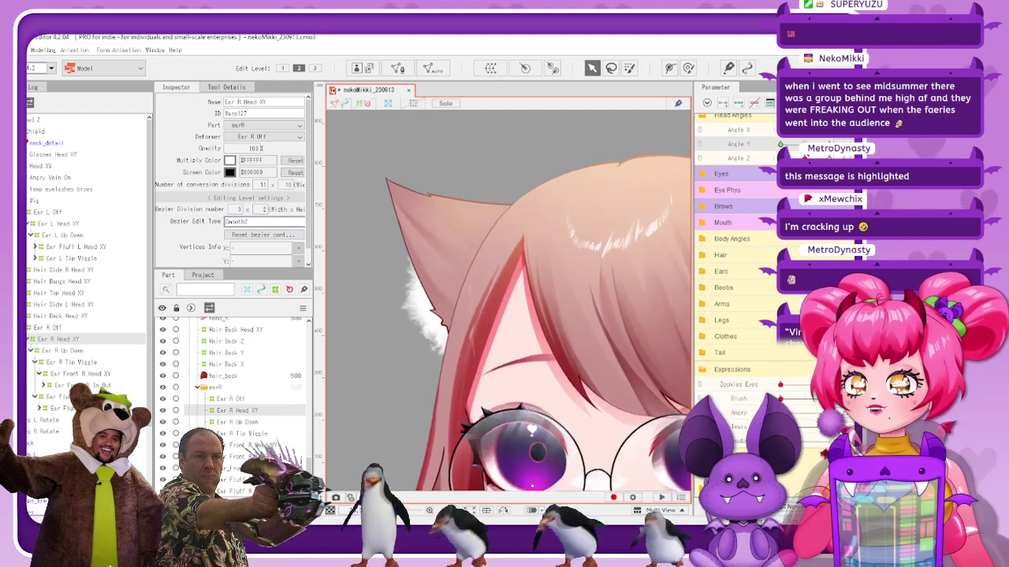
{"action": "left_click", "coordinate": [363, 104]}
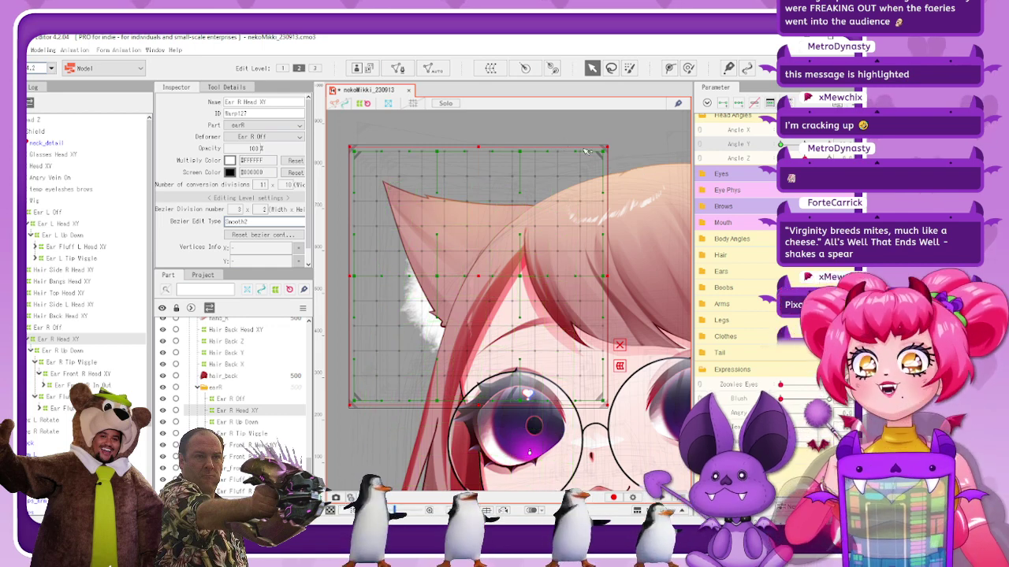
{"action": "left_click_drag", "start_coordinate": [585, 151], "coordinate": [608, 137]}
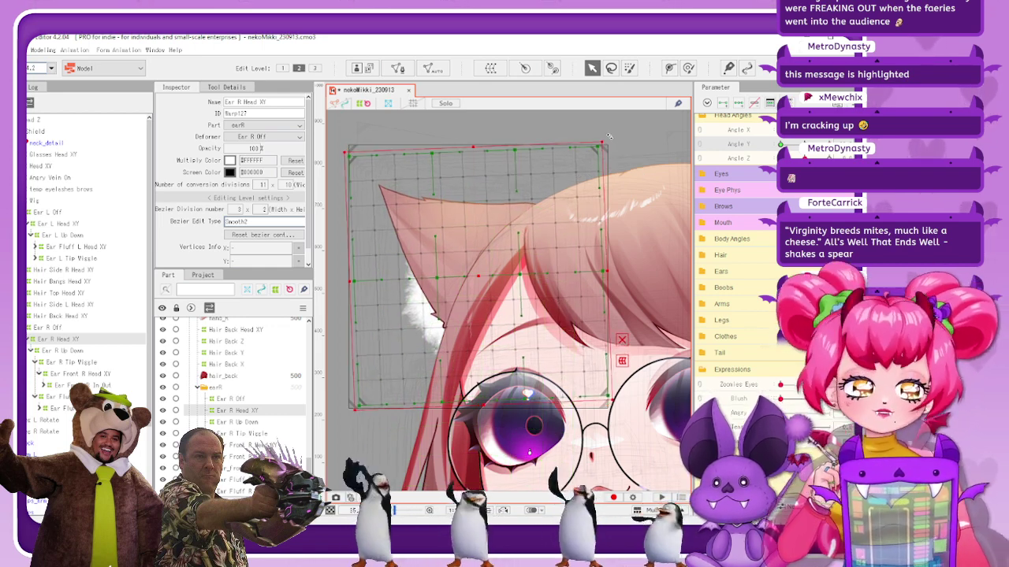
{"action": "left_click_drag", "start_coordinate": [472, 276], "coordinate": [470, 290]}
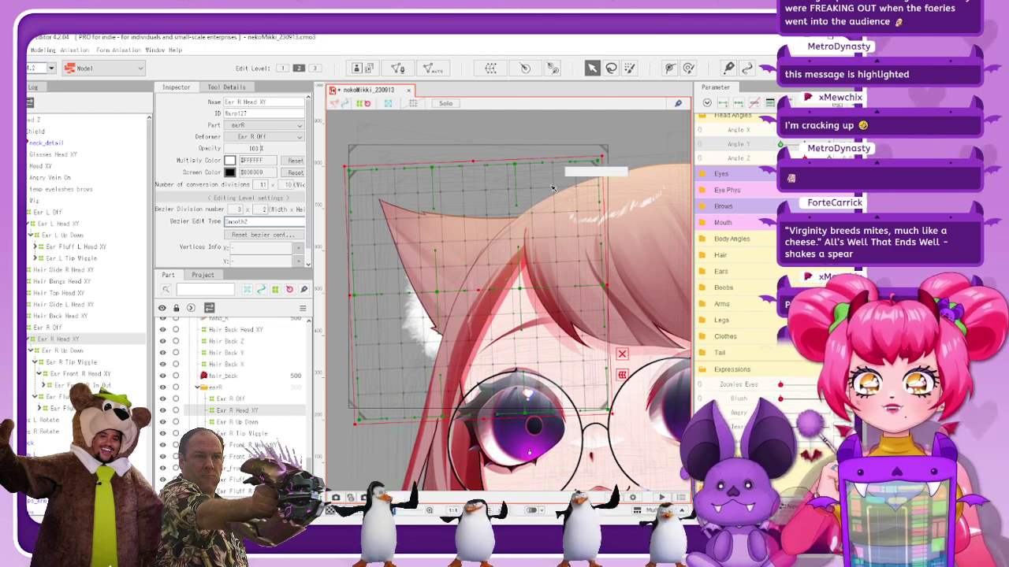
{"action": "left_click_drag", "start_coordinate": [831, 144], "coordinate": [780, 150]}
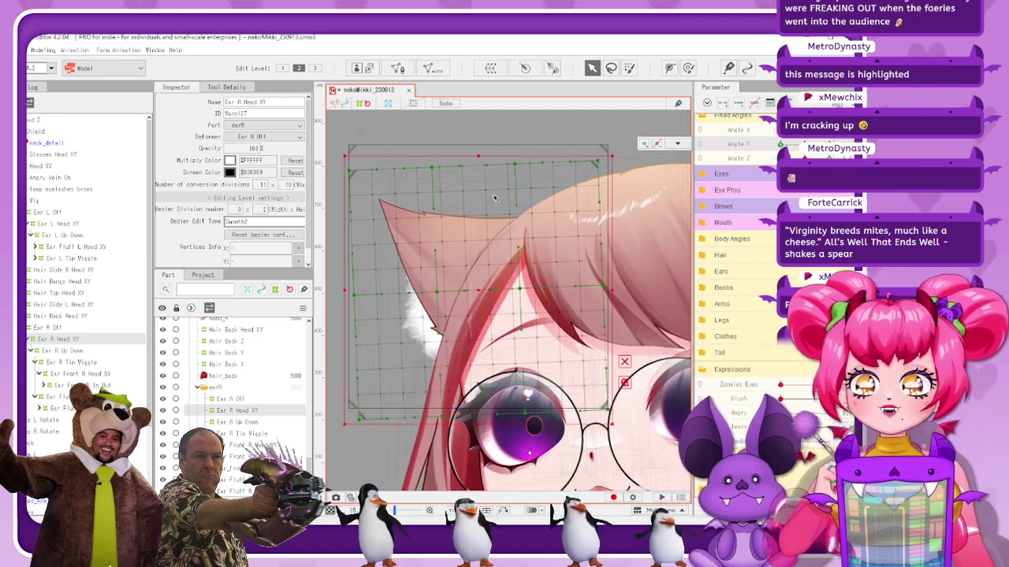
Lower the Ear R Head XY warp's top edge toward the head and shrink the warp slightly from its upper-left corner
{"action": "left_click_drag", "start_coordinate": [476, 156], "coordinate": [478, 175]}
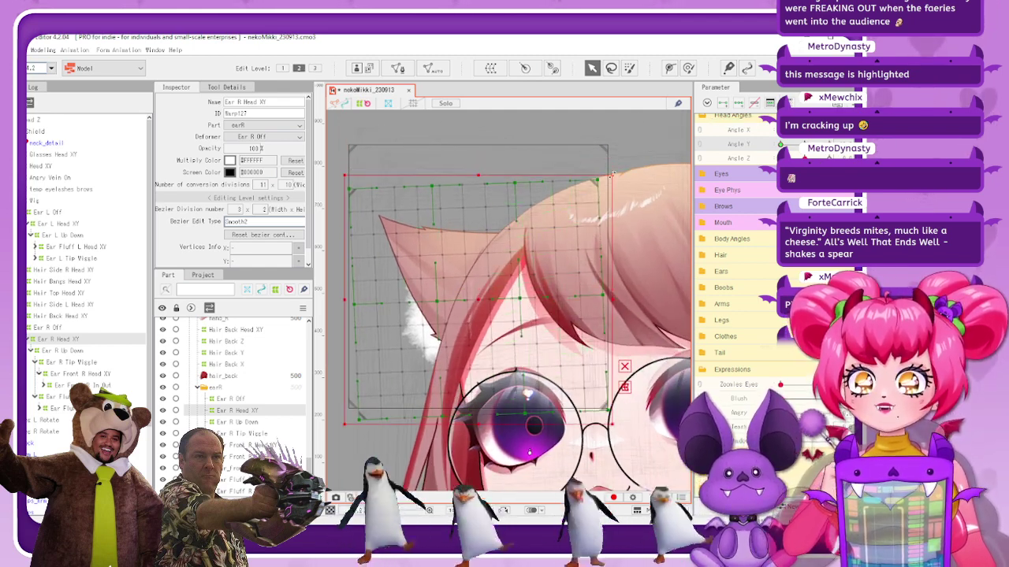
{"action": "scroll", "coordinate": [472, 173], "scroll_direction": "down", "scroll_amount": 3}
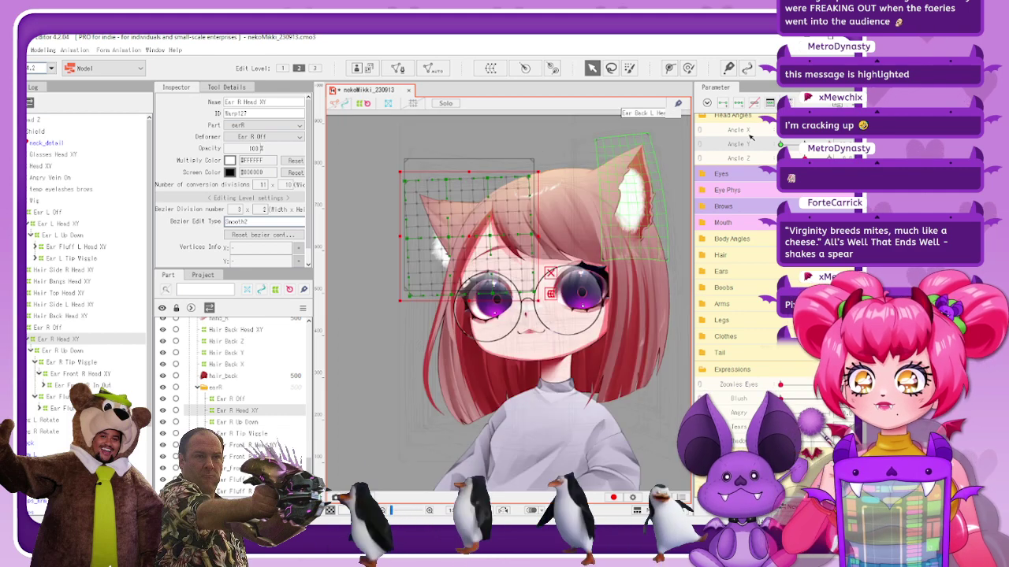
{"action": "scroll", "coordinate": [432, 177], "scroll_direction": "up", "scroll_amount": 2}
{"action": "left_click_drag", "start_coordinate": [386, 169], "coordinate": [395, 176]}
{"action": "scroll", "coordinate": [426, 168], "scroll_direction": "up", "scroll_amount": 2}
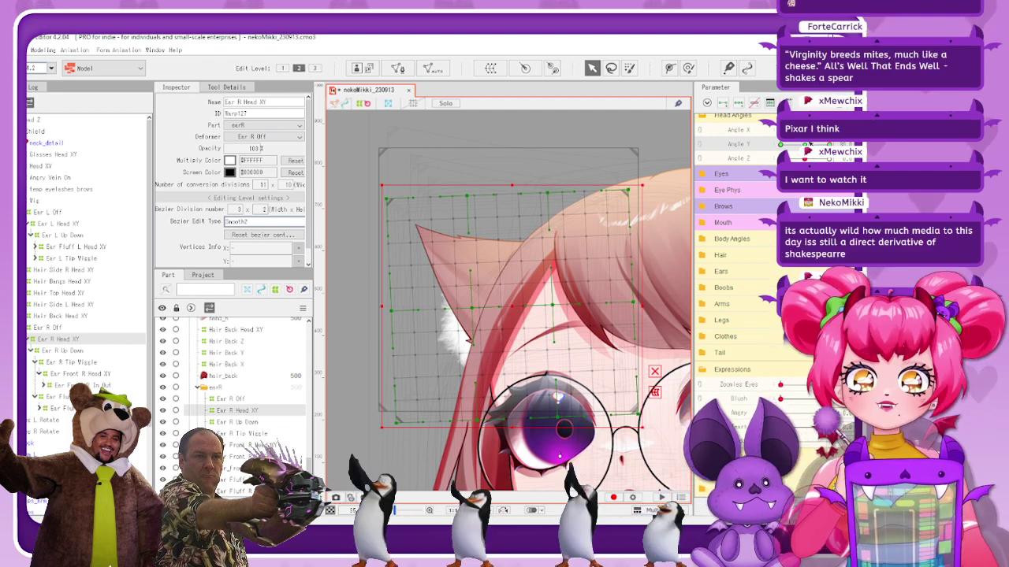
At the maximum Angle Y key, raise the inner Bezier points of the ear warp's middle and top rows to arch them upward
{"action": "mouse_move", "coordinate": [810, 145]}
{"action": "left_mouse_down"}
{"action": "mouse_move", "coordinate": [781, 144]}
{"action": "mouse_move", "coordinate": [828, 144]}
{"action": "left_mouse_up"}
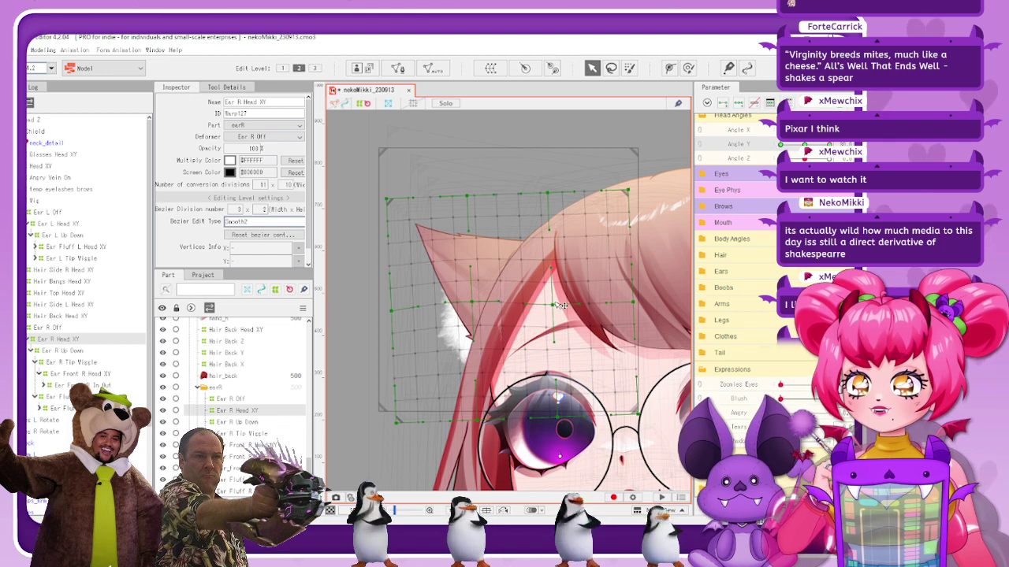
{"action": "left_click_drag", "start_coordinate": [554, 304], "coordinate": [554, 295]}
{"action": "left_click_drag", "start_coordinate": [472, 303], "coordinate": [472, 297]}
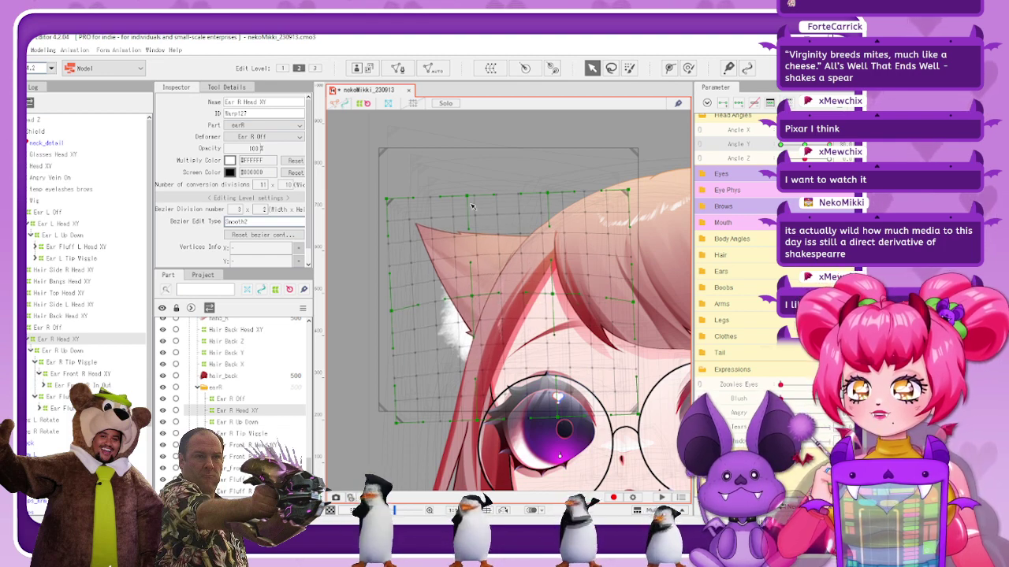
{"action": "left_click_drag", "start_coordinate": [469, 198], "coordinate": [470, 191]}
{"action": "left_click_drag", "start_coordinate": [549, 193], "coordinate": [549, 187]}
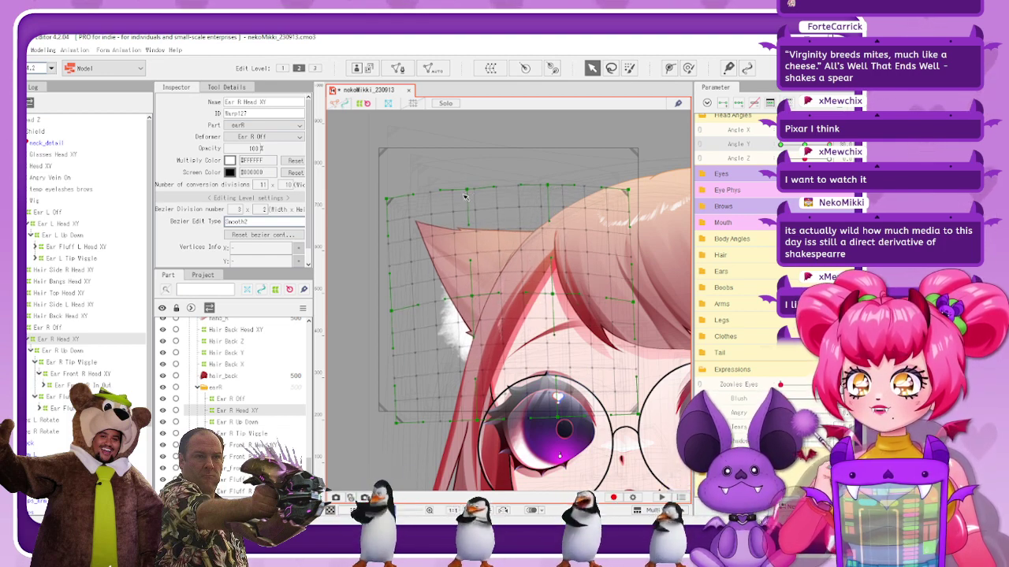
{"action": "left_click_drag", "start_coordinate": [469, 191], "coordinate": [469, 189]}
Raise all the points of the Ear R Head XY warp's middle row so it curves in line with the top row
{"action": "left_click_drag", "start_coordinate": [473, 296], "coordinate": [473, 289]}
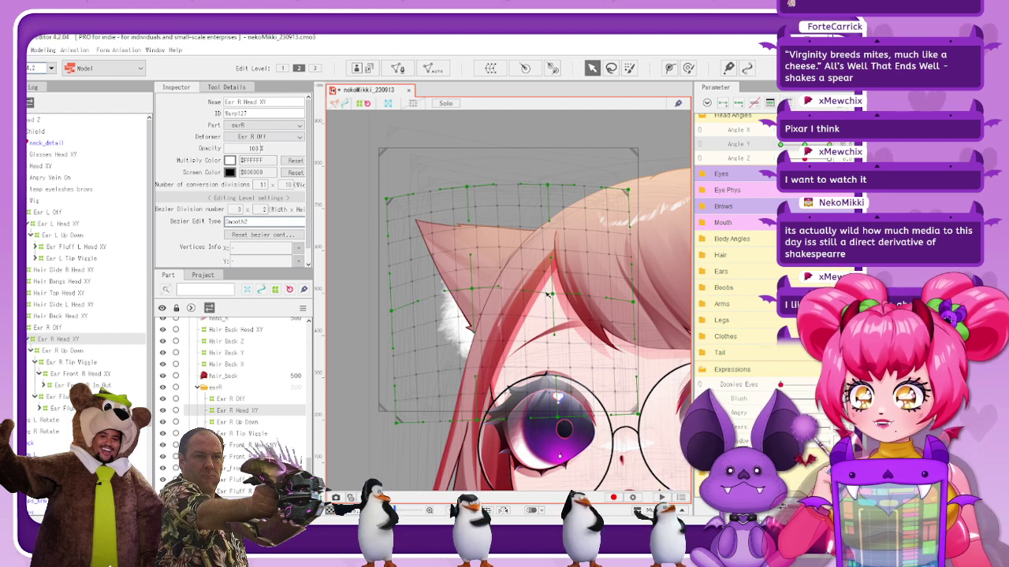
{"action": "left_click_drag", "start_coordinate": [555, 296], "coordinate": [554, 289]}
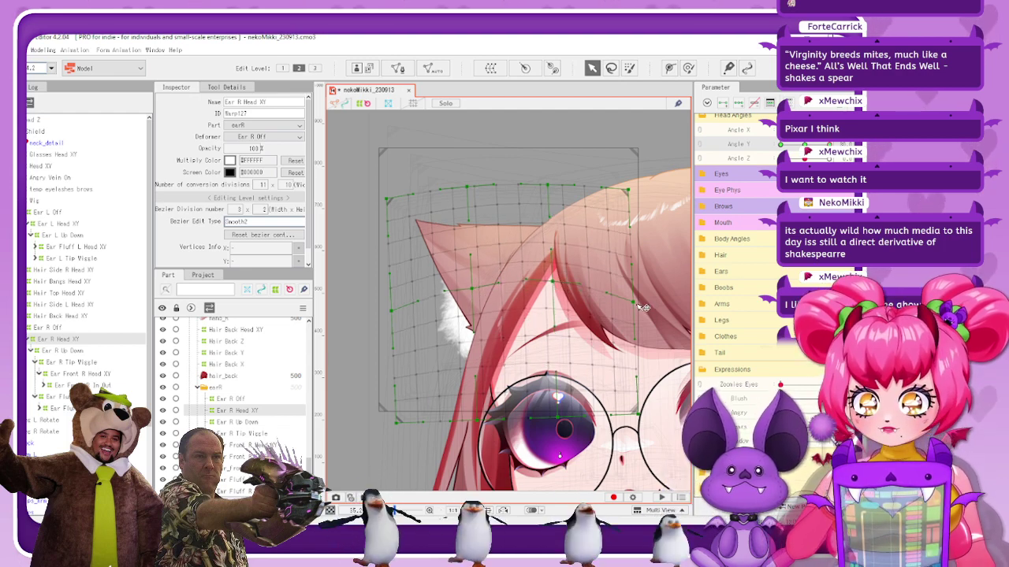
{"action": "left_click_drag", "start_coordinate": [635, 303], "coordinate": [639, 290]}
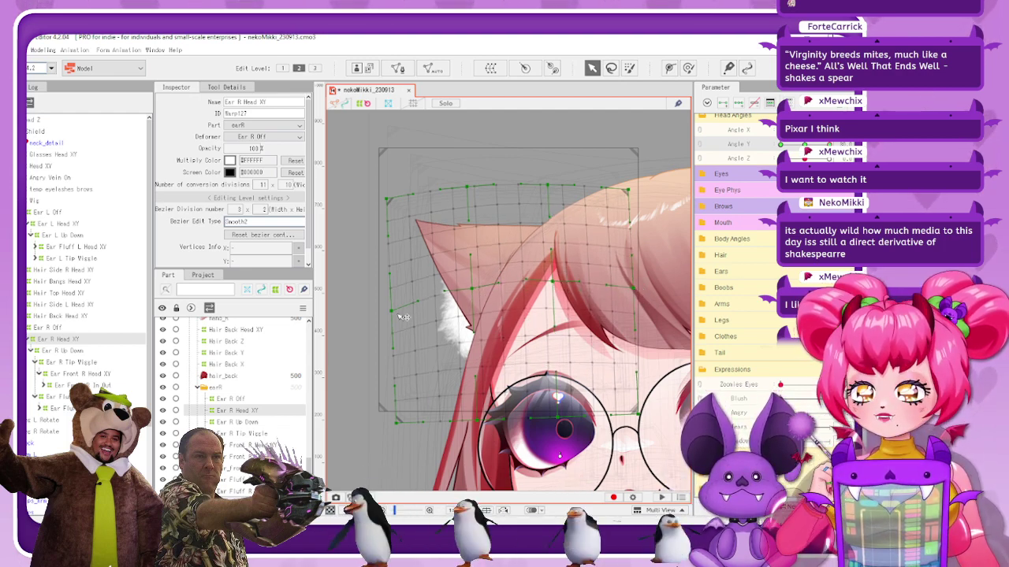
{"action": "left_click_drag", "start_coordinate": [395, 308], "coordinate": [394, 304]}
{"action": "left_click_drag", "start_coordinate": [474, 290], "coordinate": [474, 288]}
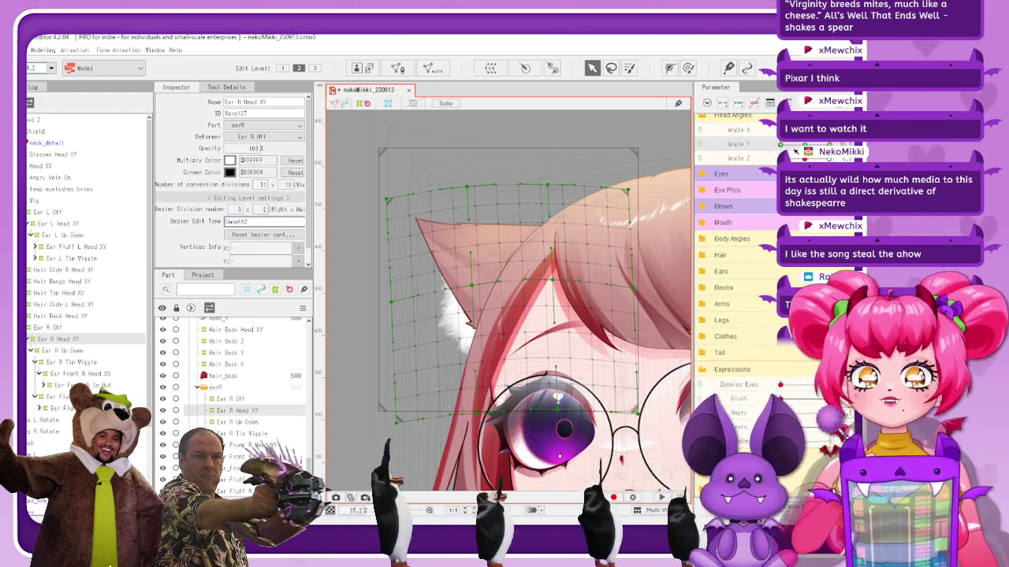
Hide the ear warp's grid and preview the right ear's movement along Angle Y
{"action": "mouse_move", "coordinate": [829, 144]}
{"action": "left_mouse_down"}
{"action": "mouse_move", "coordinate": [781, 144]}
{"action": "mouse_move", "coordinate": [830, 145]}
{"action": "left_mouse_up"}
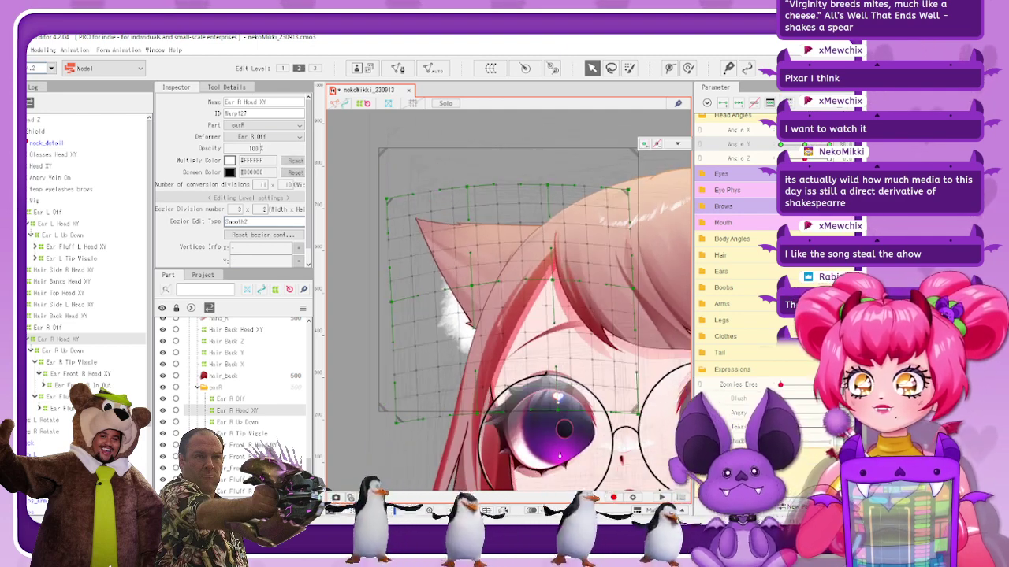
{"action": "left_click", "coordinate": [367, 104]}
{"action": "scroll", "coordinate": [529, 220], "scroll_direction": "down", "scroll_amount": 2}
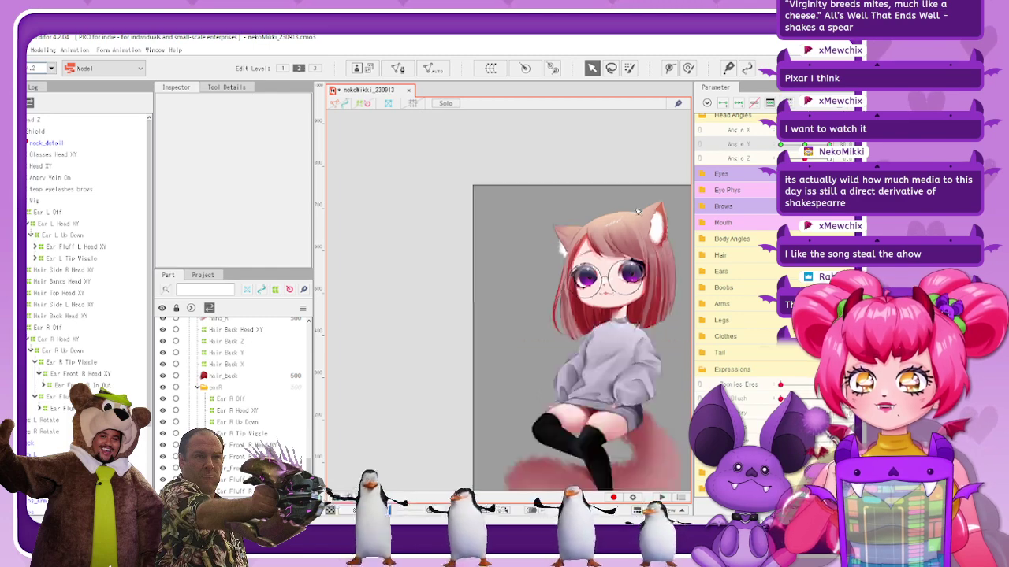
{"action": "scroll", "coordinate": [670, 202], "scroll_direction": "up", "scroll_amount": 5}
{"action": "scroll", "coordinate": [668, 201], "scroll_direction": "down", "scroll_amount": 2}
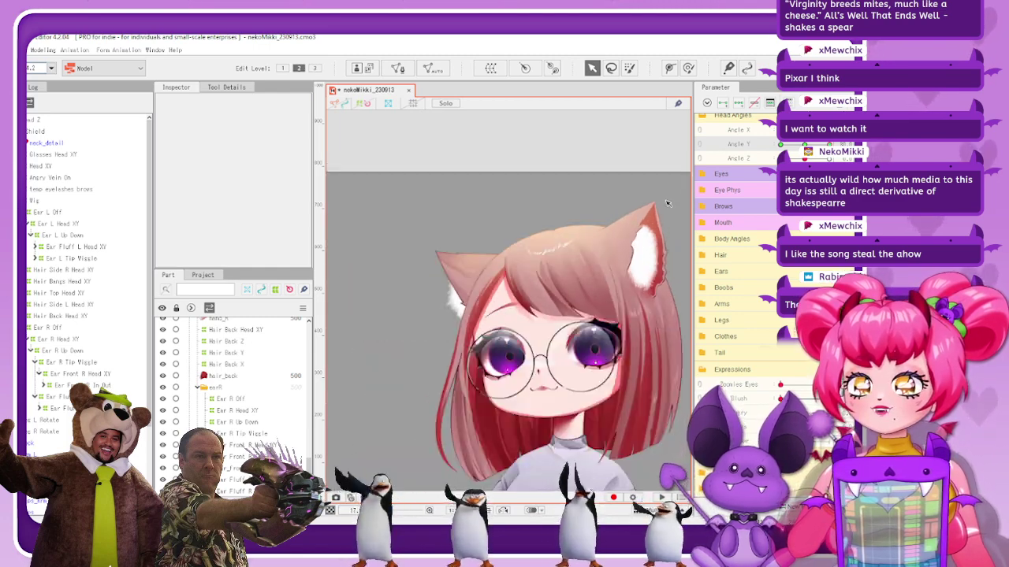
{"action": "scroll", "coordinate": [666, 202], "scroll_direction": "up", "scroll_amount": 2}
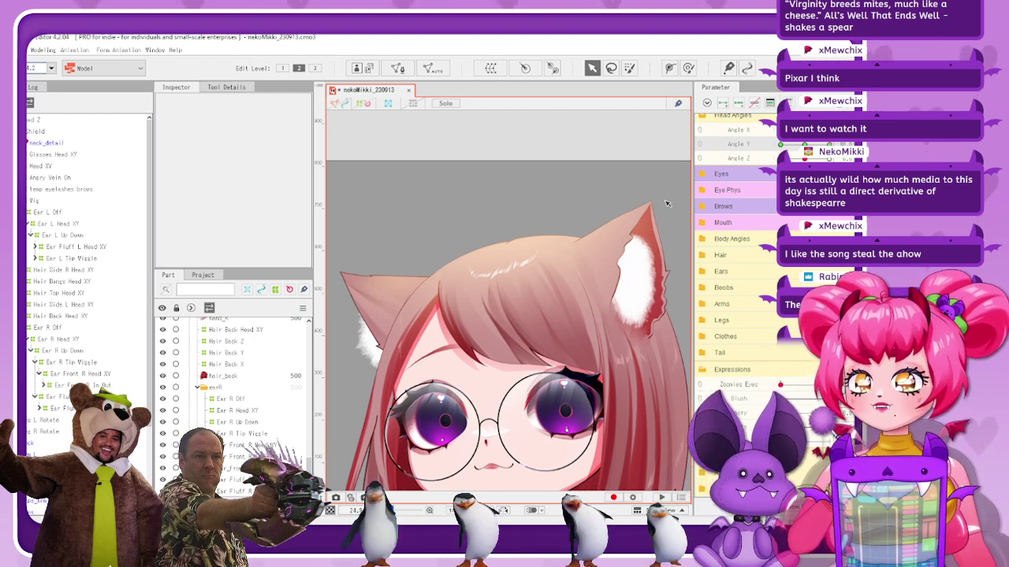
{"action": "left_click_drag", "start_coordinate": [829, 145], "coordinate": [797, 146]}
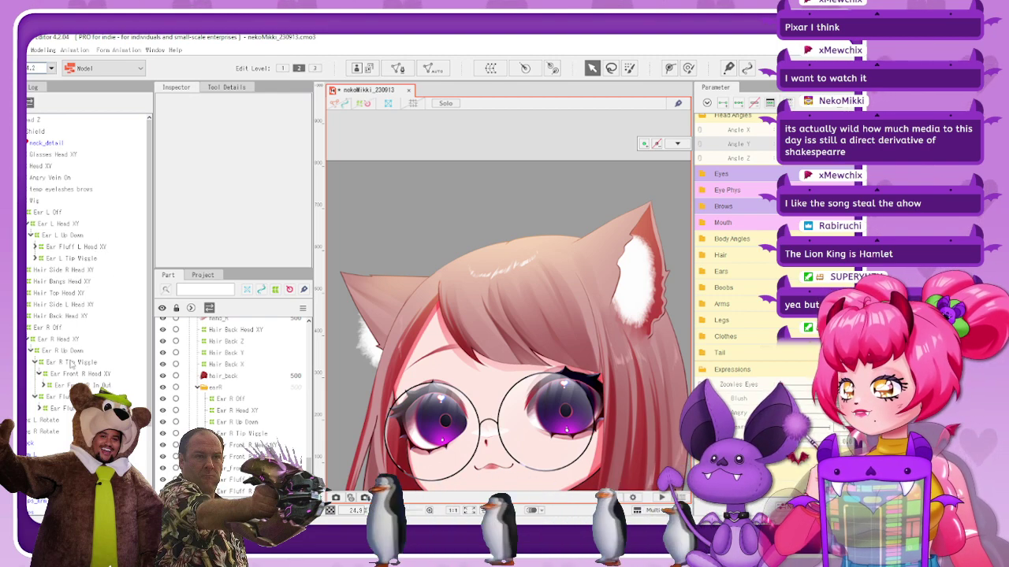
Reselect the Ear R Head XY warp and narrow it slightly from its left edge
{"action": "left_click", "coordinate": [87, 340]}
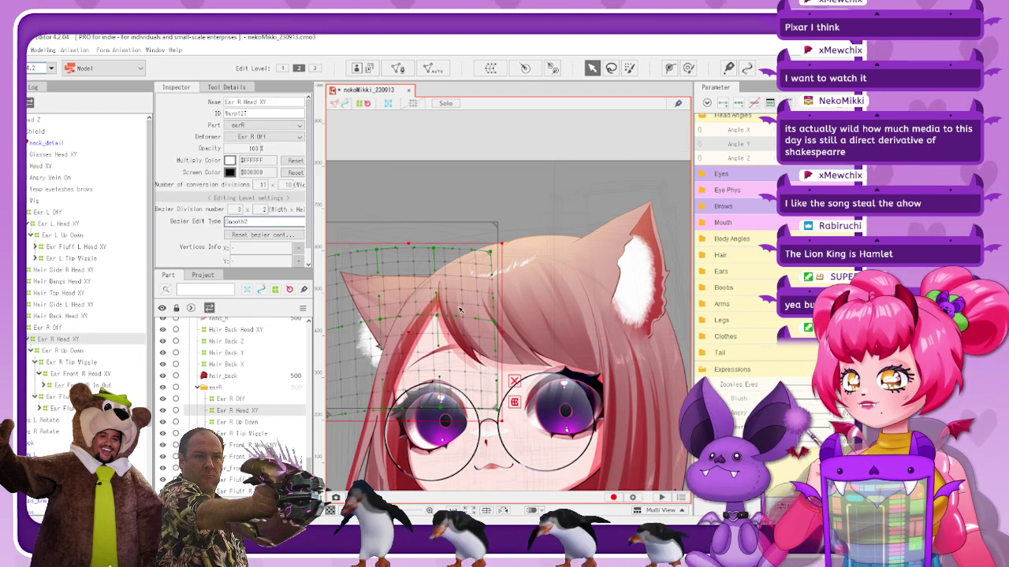
{"action": "scroll", "coordinate": [461, 310], "scroll_direction": "down", "scroll_amount": 3}
{"action": "scroll", "coordinate": [472, 303], "scroll_direction": "up", "scroll_amount": 5}
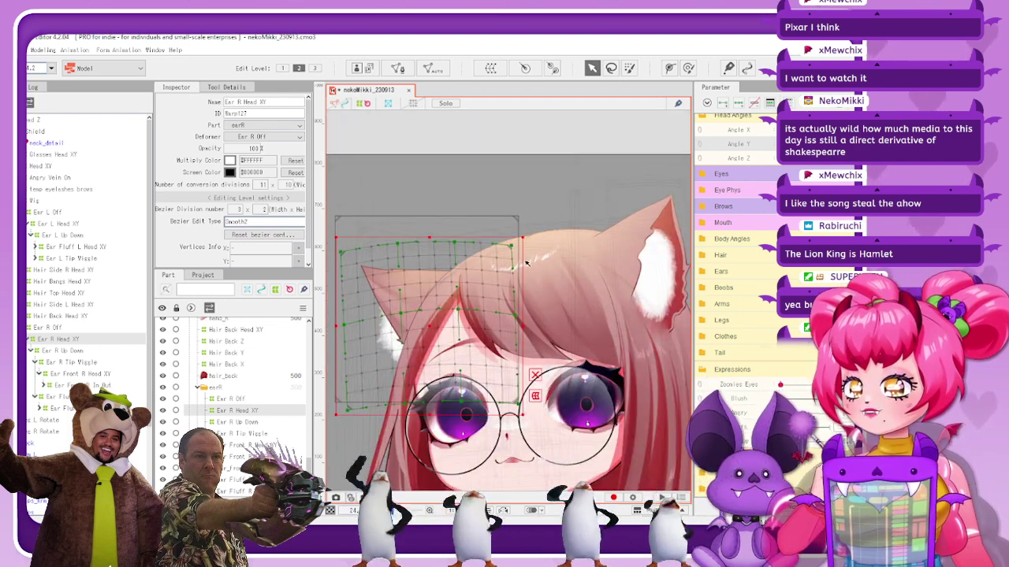
{"action": "scroll", "coordinate": [526, 263], "scroll_direction": "down", "scroll_amount": 2}
{"action": "scroll", "coordinate": [449, 292], "scroll_direction": "up", "scroll_amount": 2}
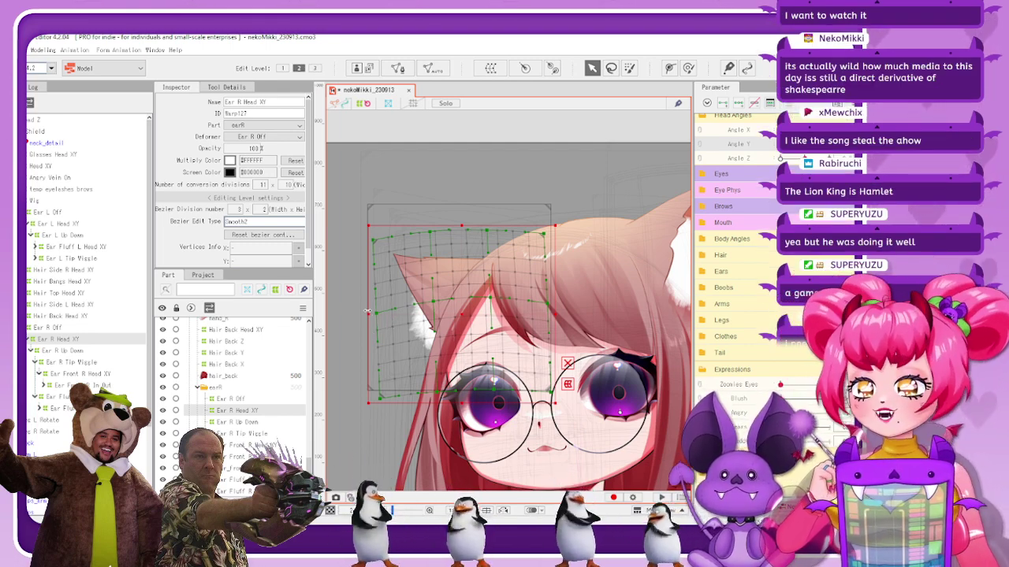
{"action": "left_click_drag", "start_coordinate": [367, 312], "coordinate": [373, 311]}
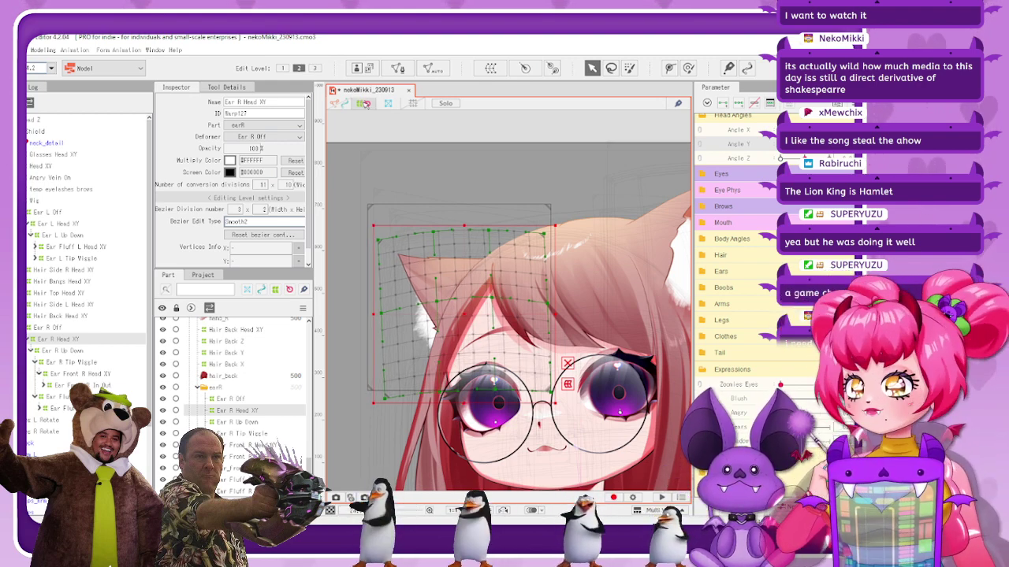
Preview the narrowed right ear along Angle Y and examine it with and without the warp grid
{"action": "left_click", "coordinate": [463, 175]}
{"action": "mouse_move", "coordinate": [782, 132]}
{"action": "left_mouse_down"}
{"action": "mouse_move", "coordinate": [782, 146]}
{"action": "mouse_move", "coordinate": [781, 131]}
{"action": "left_mouse_up"}
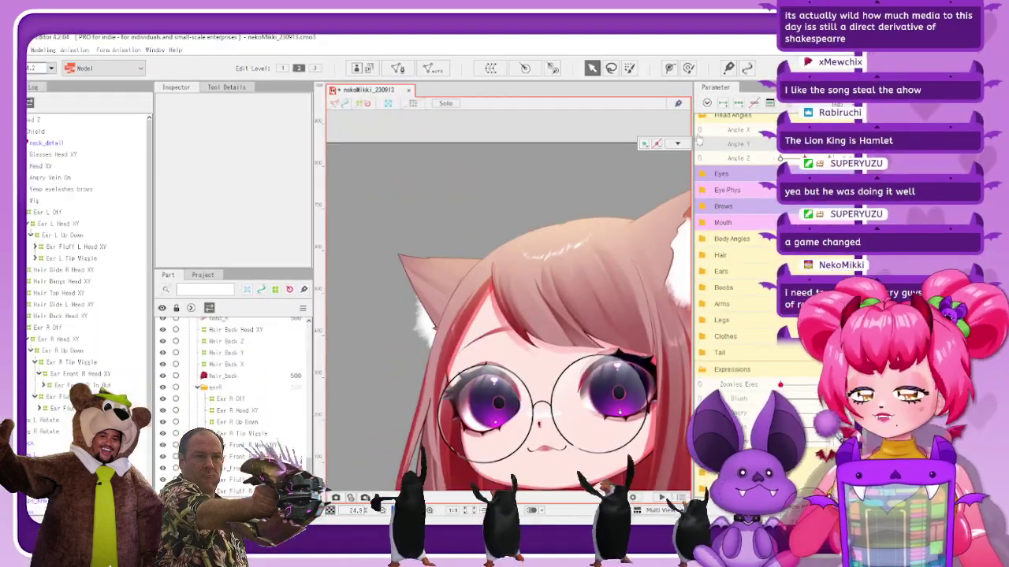
{"action": "left_click", "coordinate": [77, 340]}
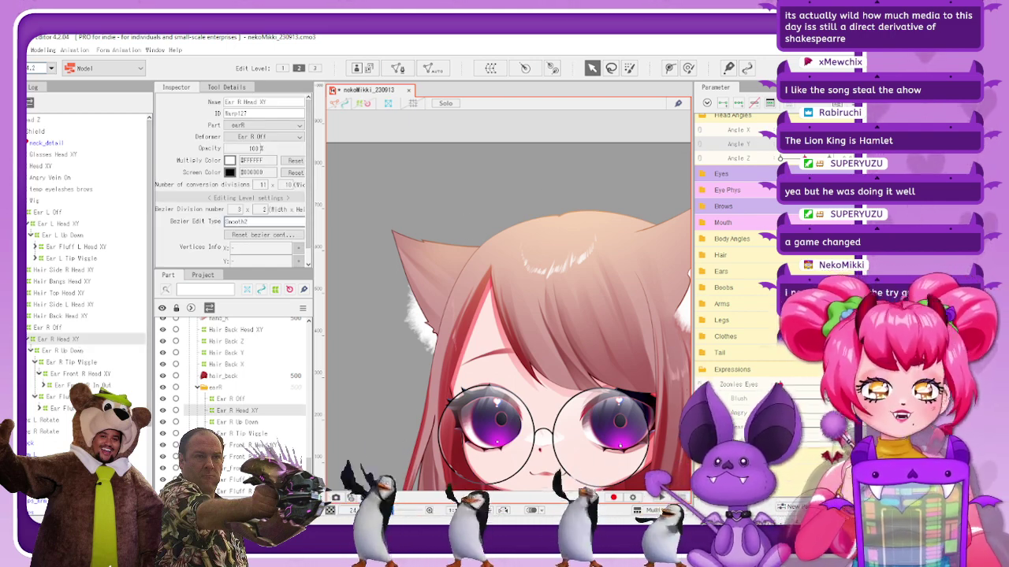
{"action": "left_click_drag", "start_coordinate": [781, 151], "coordinate": [781, 129]}
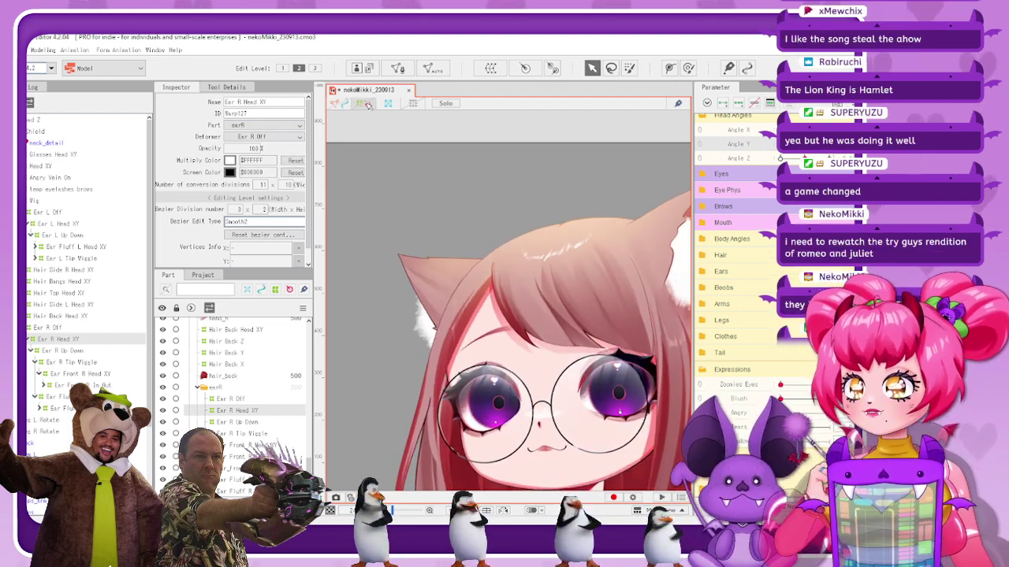
{"action": "left_click", "coordinate": [361, 104]}
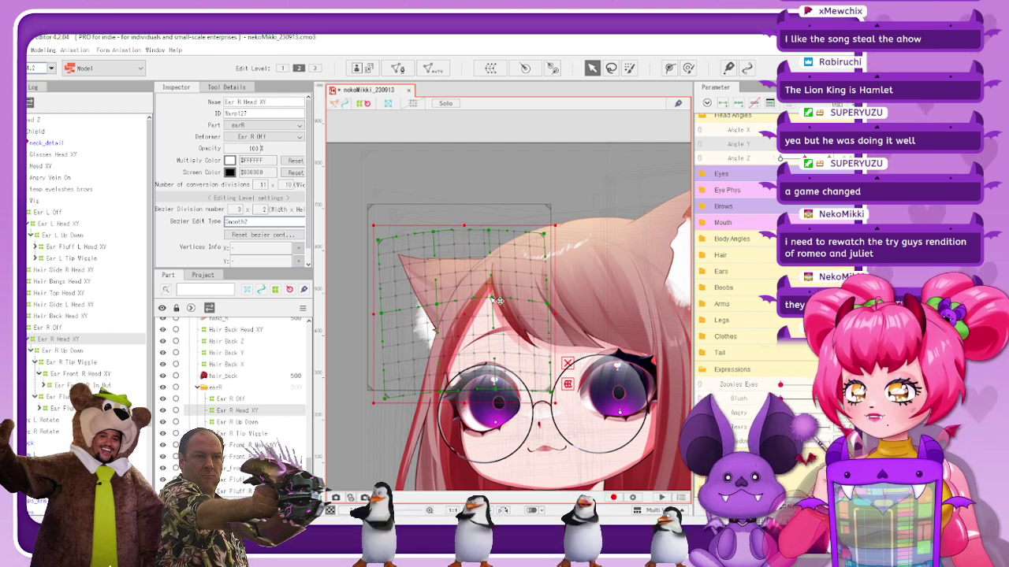
{"action": "left_click", "coordinate": [364, 104]}
{"action": "scroll", "coordinate": [480, 246], "scroll_direction": "down", "scroll_amount": 2}
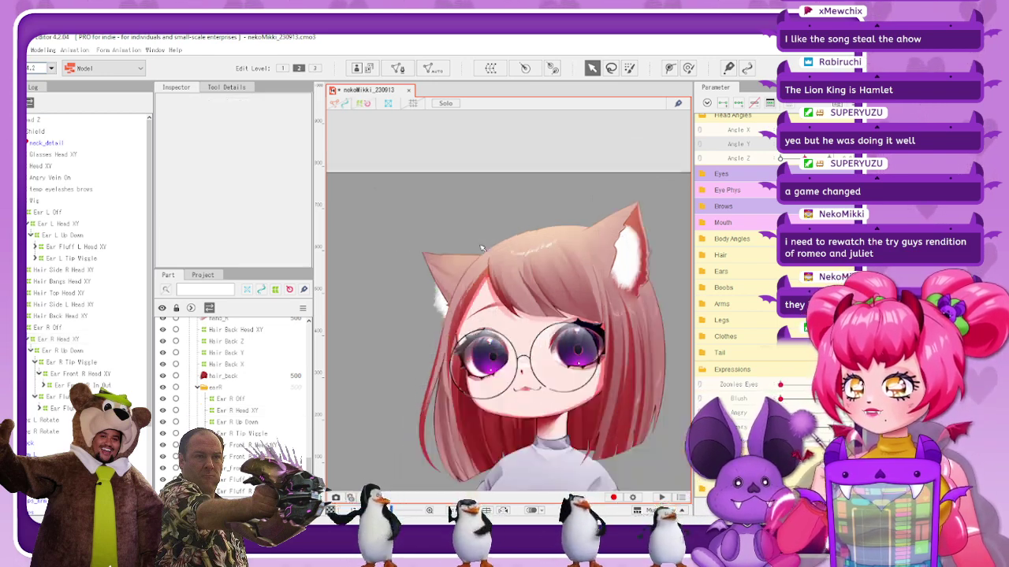
{"action": "scroll", "coordinate": [490, 247], "scroll_direction": "up", "scroll_amount": 1}
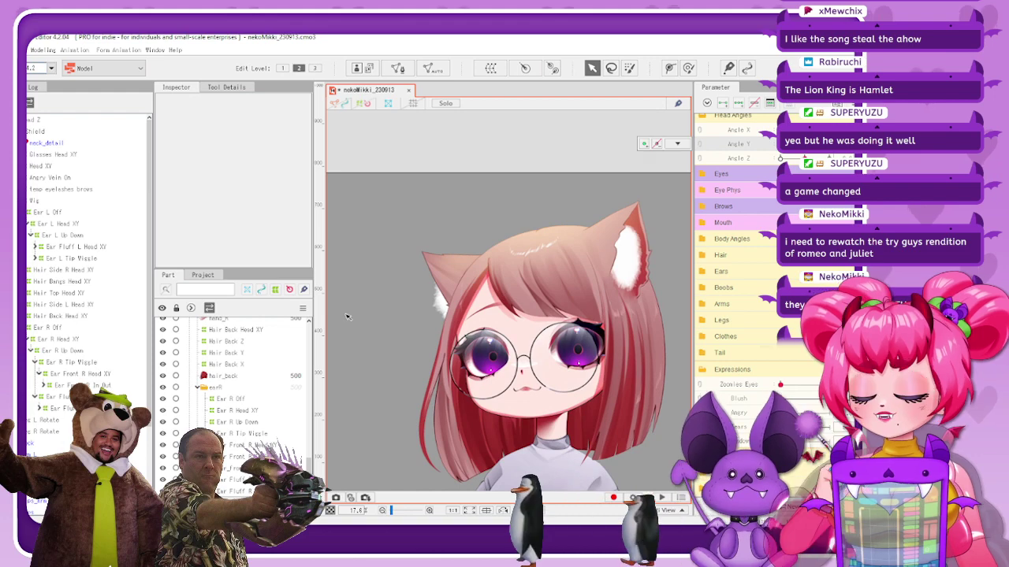
Rotate the Ear R Head XY warp slightly clockwise and shrink it from its upper-left corner, checking the movement along Angle Y
{"action": "left_click", "coordinate": [85, 338]}
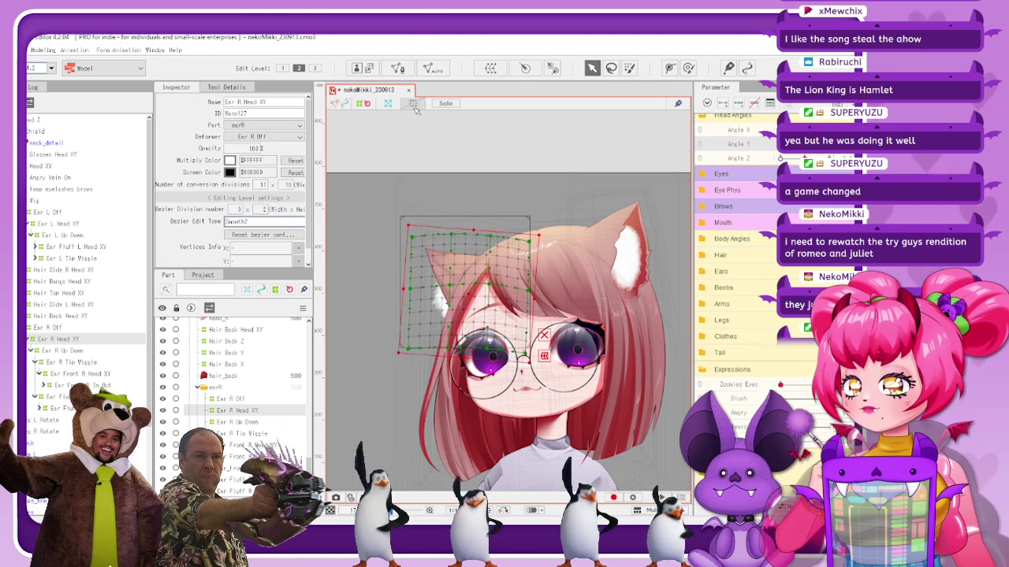
{"action": "left_click", "coordinate": [365, 103]}
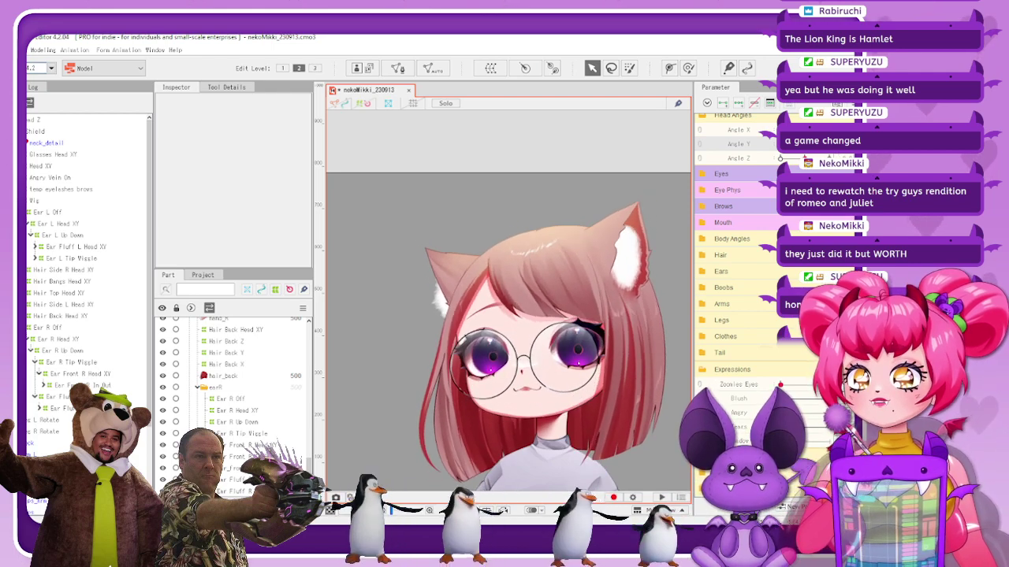
{"action": "left_click", "coordinate": [56, 339]}
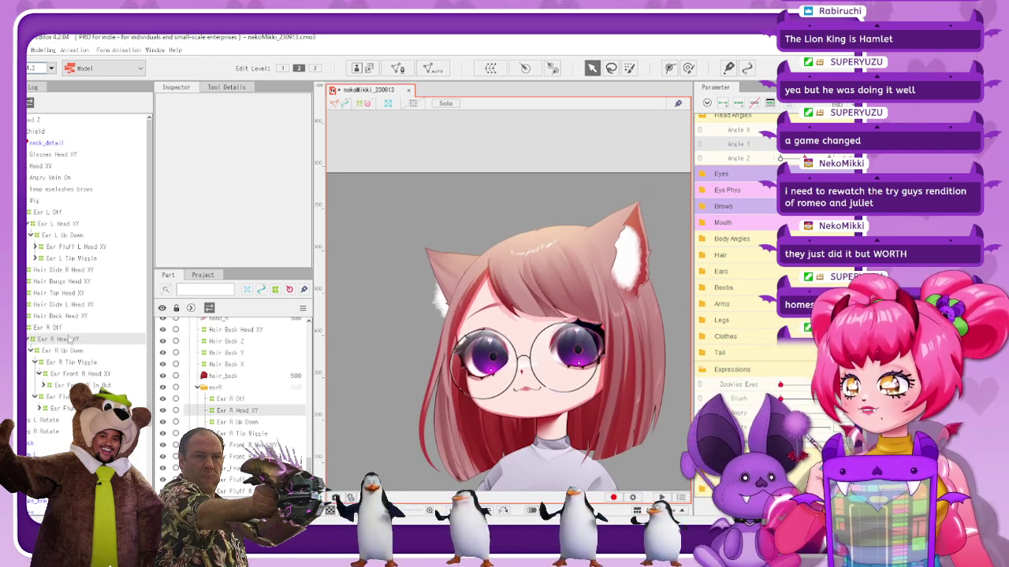
{"action": "scroll", "coordinate": [405, 235], "scroll_direction": "up", "scroll_amount": 3}
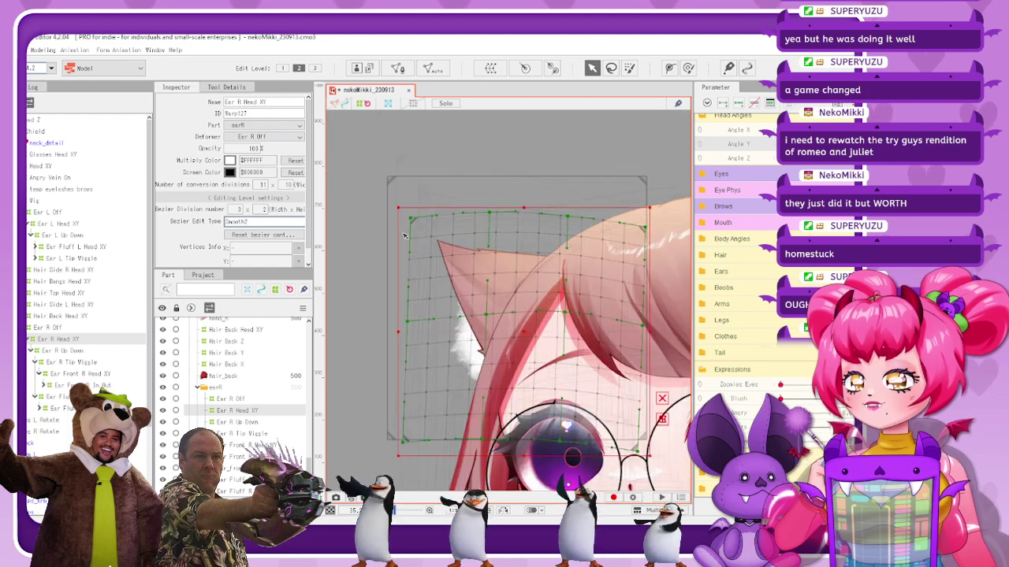
{"action": "left_click_drag", "start_coordinate": [398, 206], "coordinate": [410, 209]}
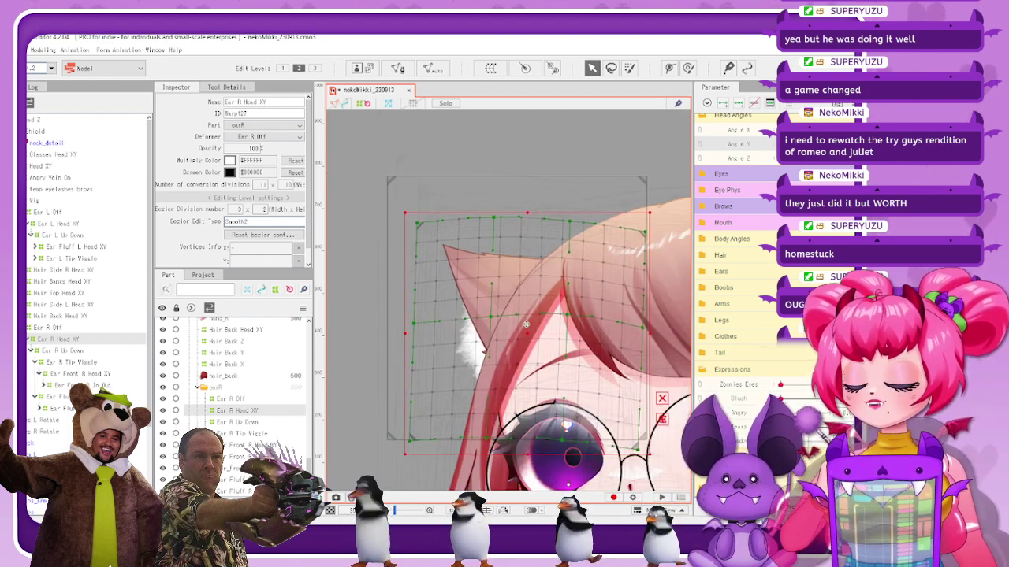
{"action": "left_click", "coordinate": [567, 191]}
{"action": "scroll", "coordinate": [567, 286], "scroll_direction": "down", "scroll_amount": 6}
{"action": "scroll", "coordinate": [567, 285], "scroll_direction": "up", "scroll_amount": 3}
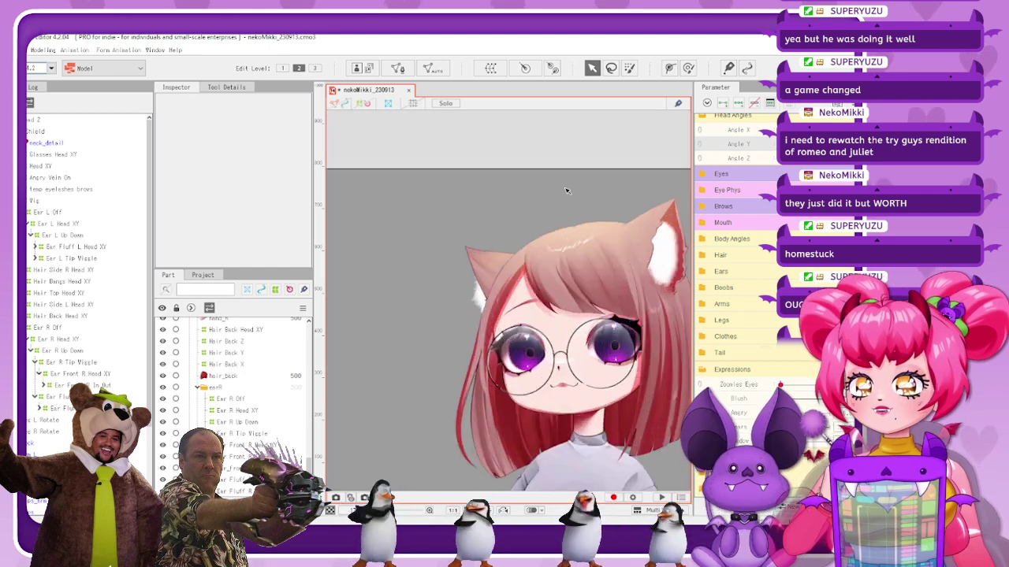
{"action": "mouse_move", "coordinate": [781, 144]}
{"action": "left_mouse_down"}
{"action": "mouse_move", "coordinate": [843, 144]}
{"action": "mouse_move", "coordinate": [781, 144]}
{"action": "left_mouse_up"}
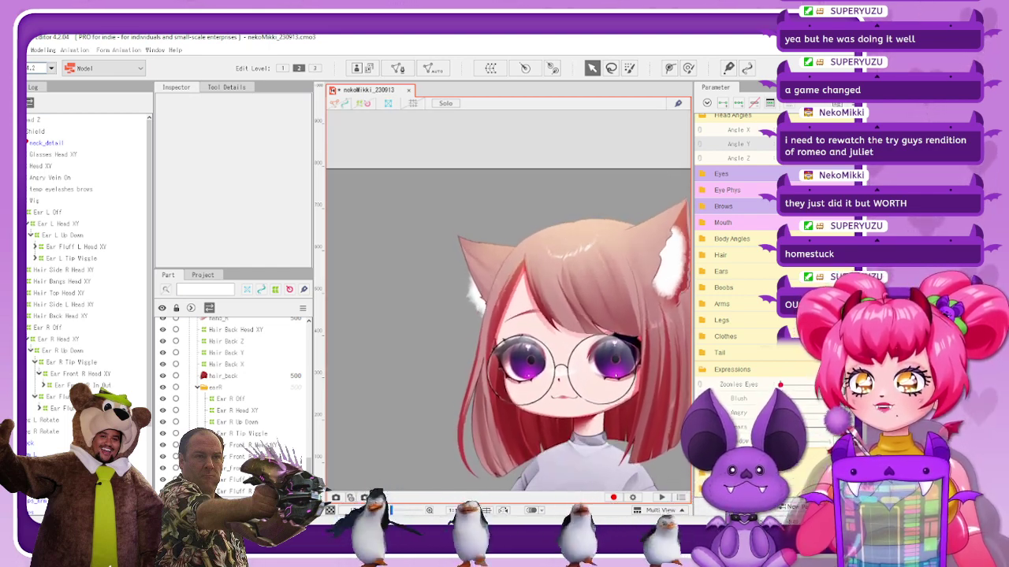
{"action": "scroll", "coordinate": [474, 267], "scroll_direction": "up", "scroll_amount": 4}
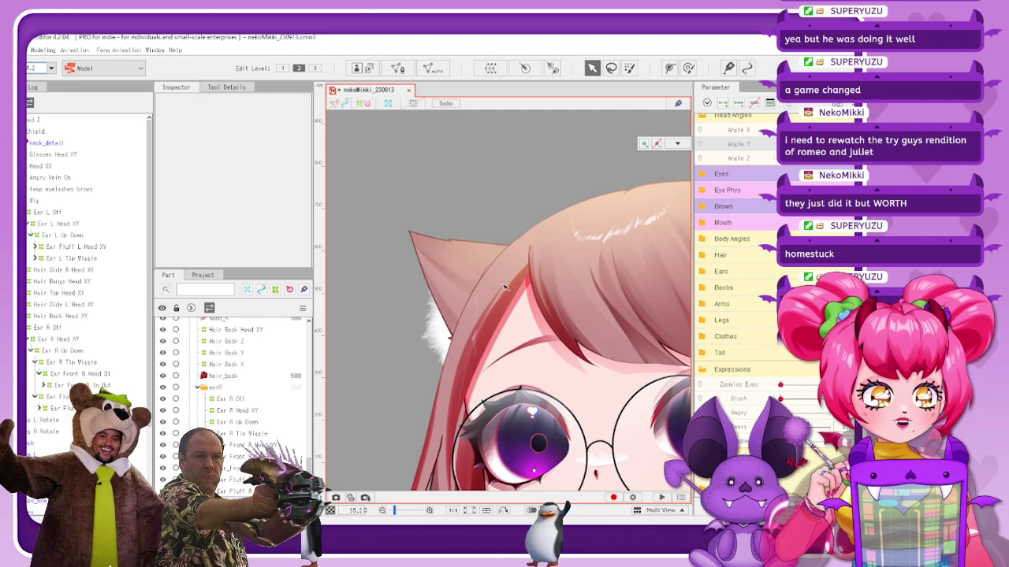
Select the Hair Side R Head XY warp, nudge its control point near the right ear's base slightly left, and hide the grid
{"action": "left_click", "coordinate": [78, 340]}
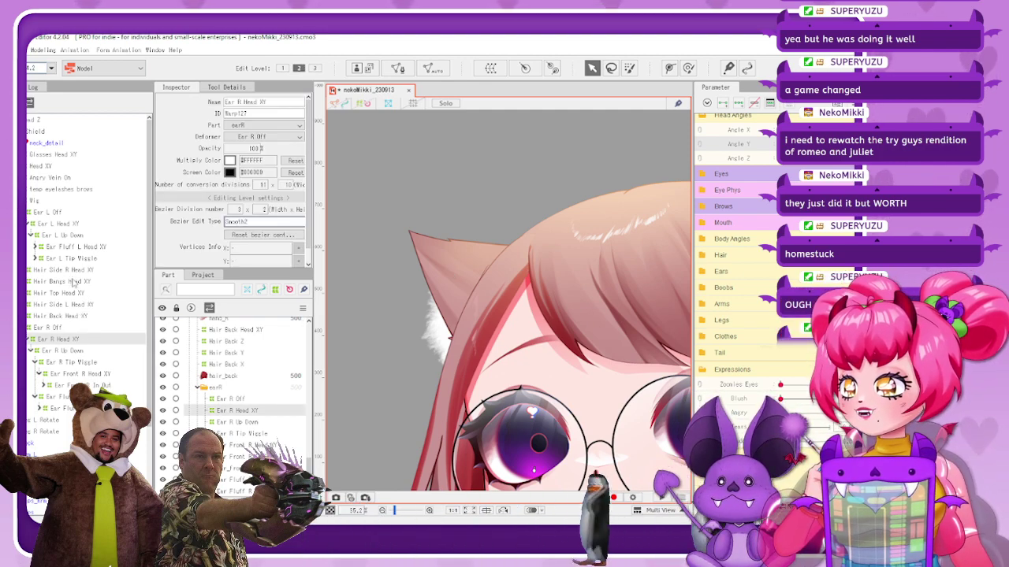
{"action": "left_click", "coordinate": [73, 270]}
{"action": "scroll", "coordinate": [484, 299], "scroll_direction": "up", "scroll_amount": 1}
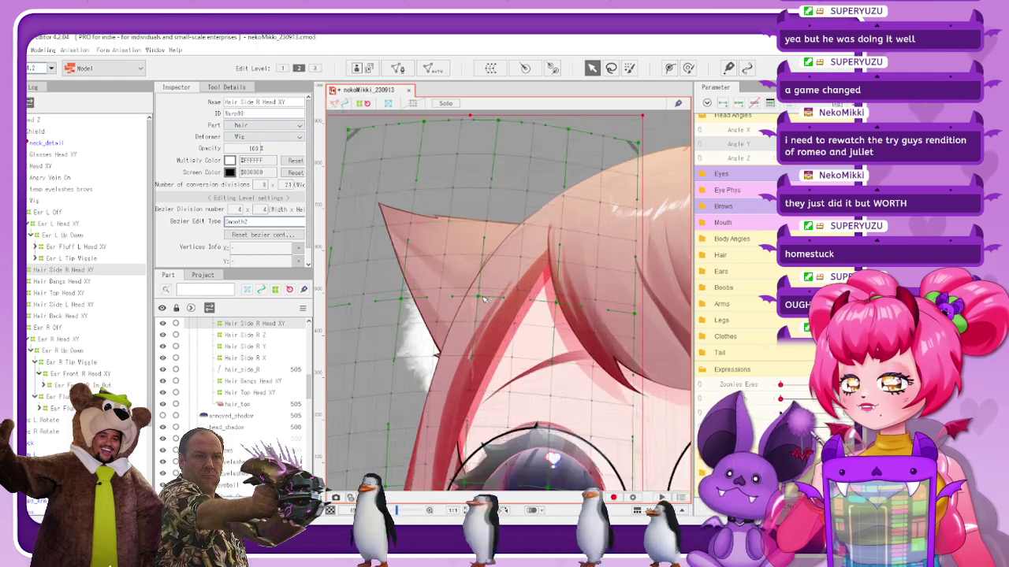
{"action": "left_click_drag", "start_coordinate": [482, 299], "coordinate": [475, 297]}
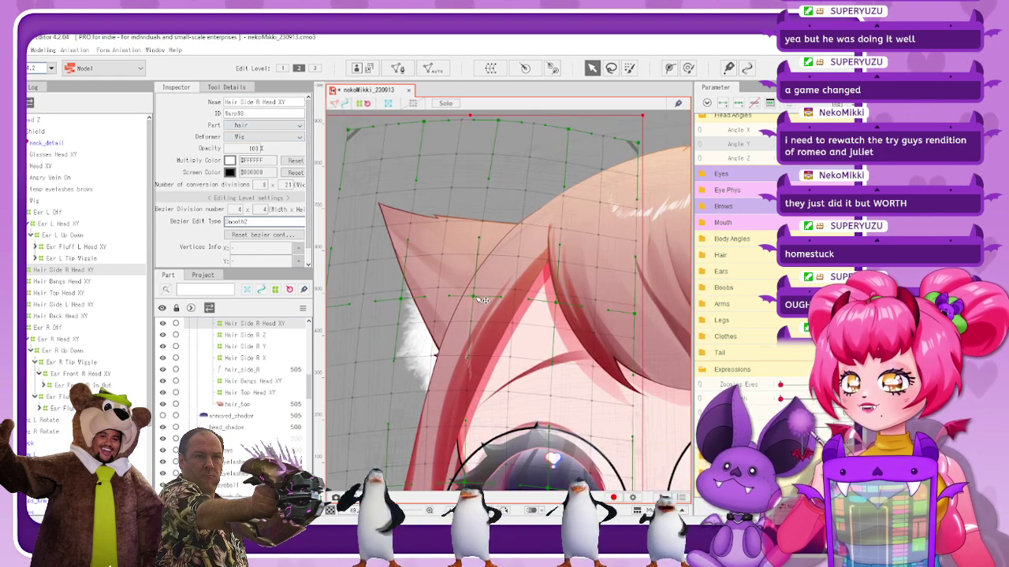
{"action": "left_click", "coordinate": [363, 103]}
Preview the side hair and right ear along Angle Y over the whole head
{"action": "scroll", "coordinate": [534, 275], "scroll_direction": "down", "scroll_amount": 2}
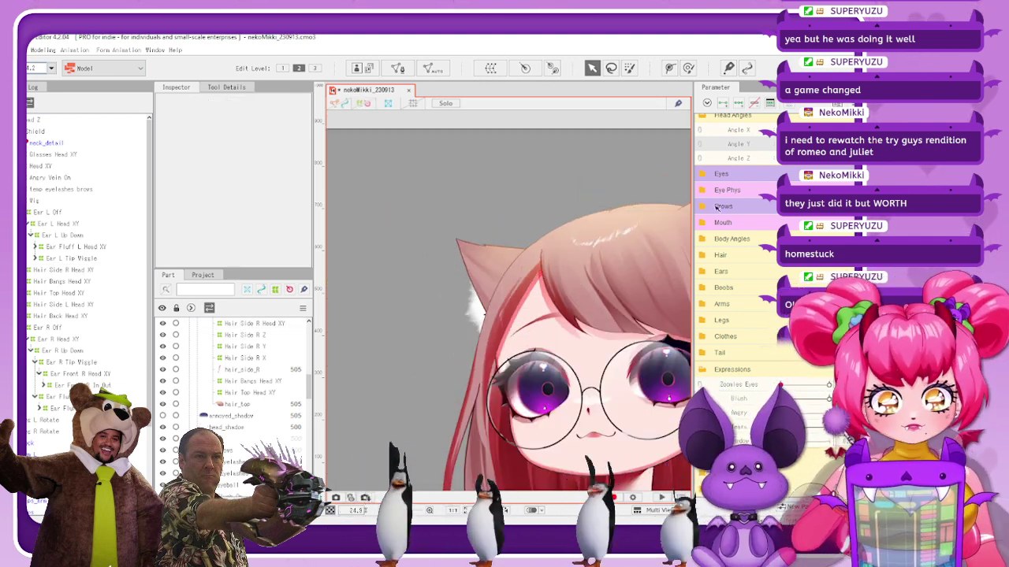
{"action": "mouse_move", "coordinate": [824, 145]}
{"action": "left_mouse_down"}
{"action": "mouse_move", "coordinate": [782, 144]}
{"action": "mouse_move", "coordinate": [823, 144]}
{"action": "left_mouse_up"}
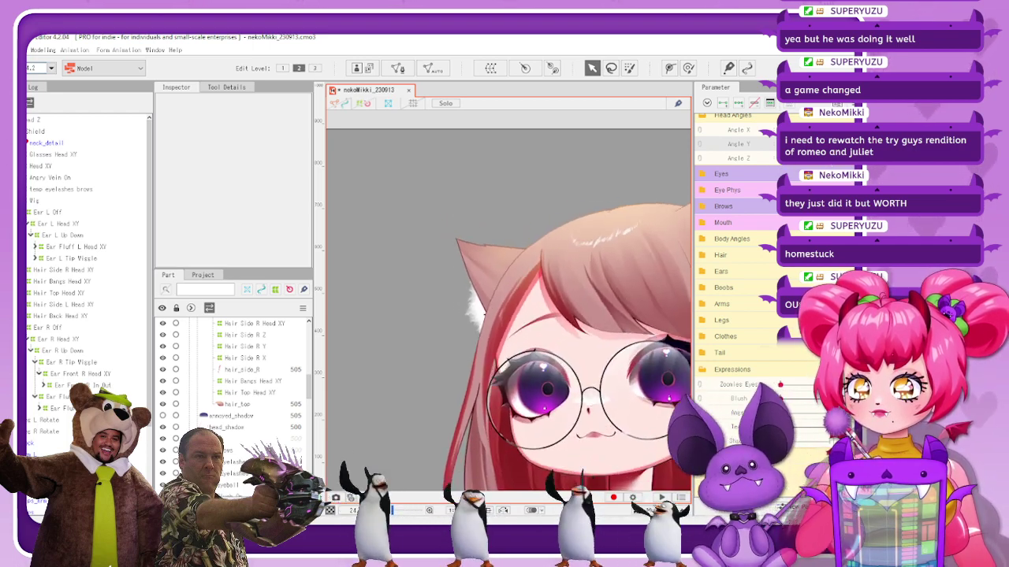
{"action": "scroll", "coordinate": [508, 217], "scroll_direction": "down", "scroll_amount": 5}
{"action": "scroll", "coordinate": [508, 216], "scroll_direction": "up", "scroll_amount": 5}
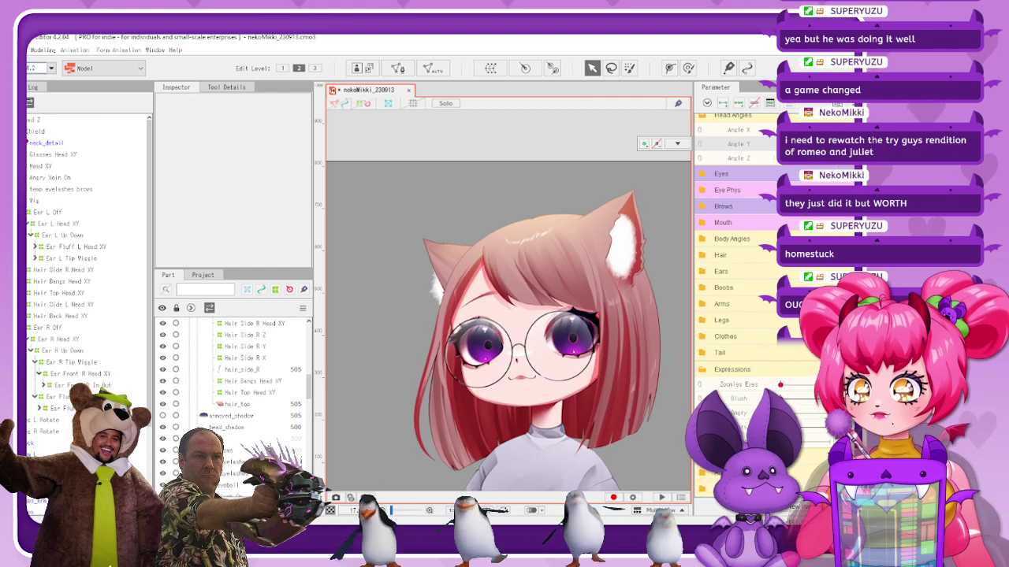
Select the Ear R Head XY warp and preview the right ear's movement along Angle Y
{"action": "left_click", "coordinate": [70, 305]}
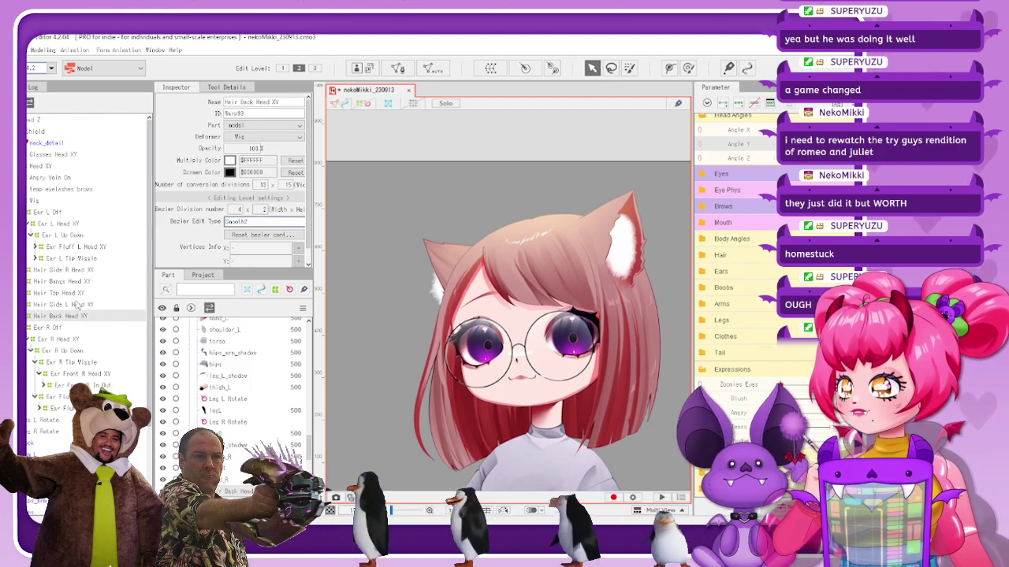
{"action": "left_click", "coordinate": [70, 339]}
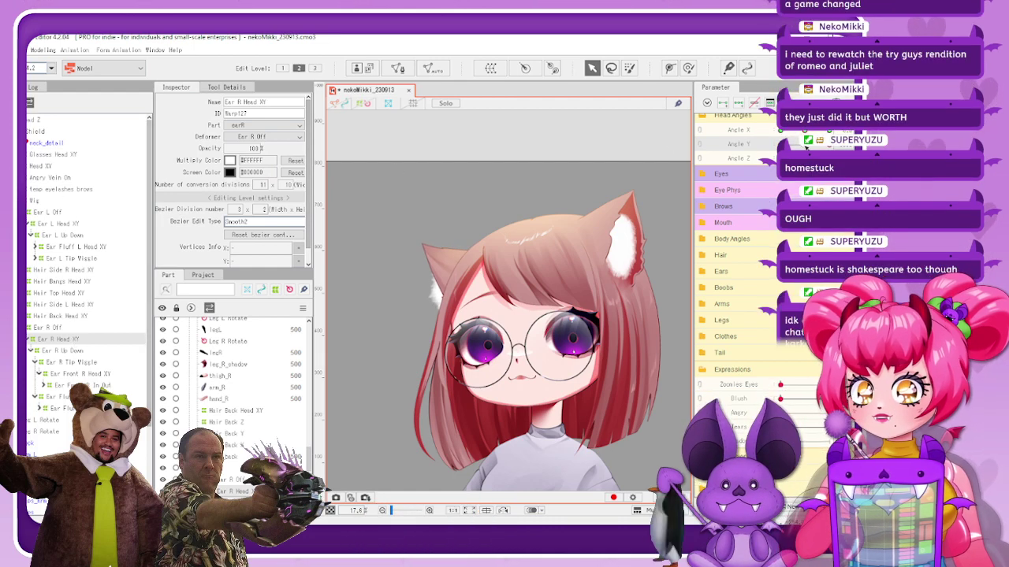
{"action": "left_click_drag", "start_coordinate": [827, 144], "coordinate": [788, 144]}
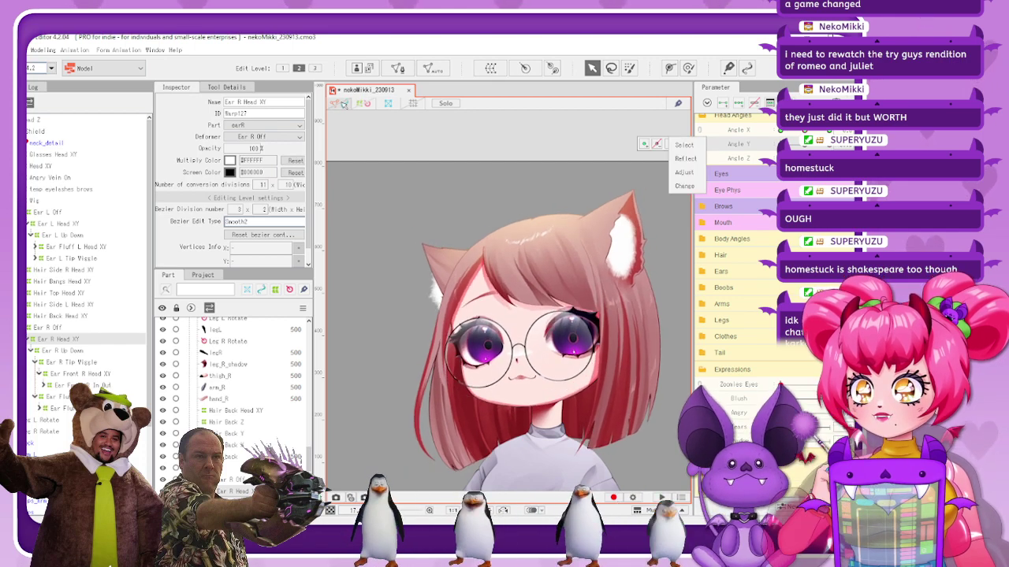
{"action": "left_click", "coordinate": [376, 119]}
{"action": "left_click", "coordinate": [364, 103]}
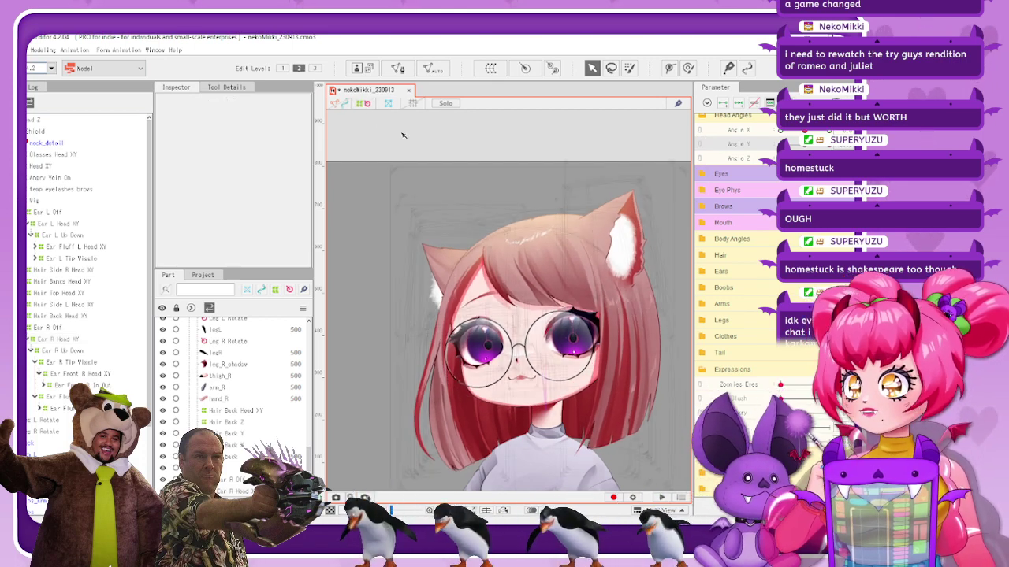
Reselect the Ear R Head XY warp and examine its grid over the ear, comparing close up with the full head
{"action": "left_click", "coordinate": [127, 341]}
{"action": "scroll", "coordinate": [530, 227], "scroll_direction": "up", "scroll_amount": 3}
{"action": "scroll", "coordinate": [531, 227], "scroll_direction": "up", "scroll_amount": 2}
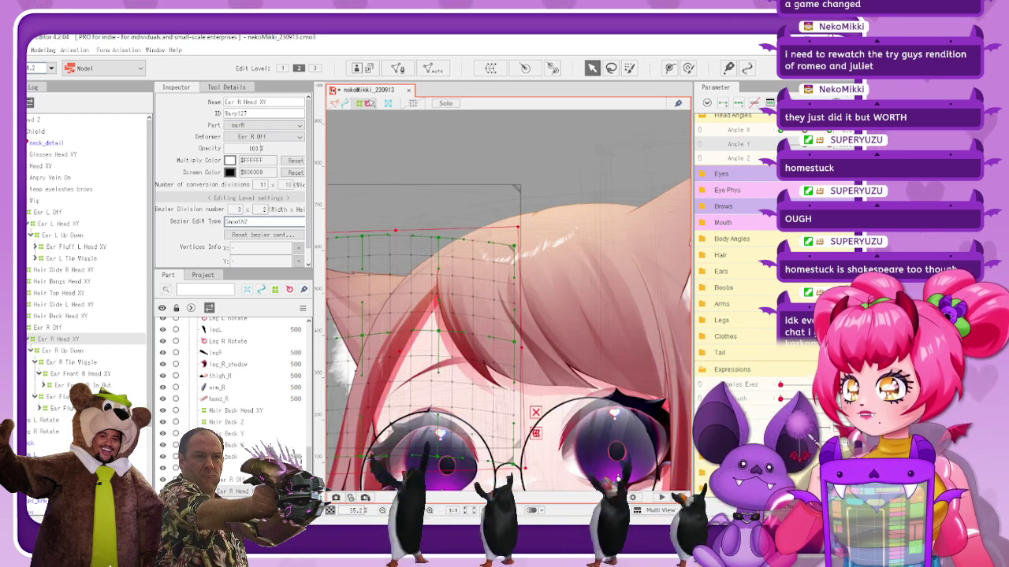
{"action": "left_click", "coordinate": [544, 266]}
{"action": "scroll", "coordinate": [544, 265], "scroll_direction": "down", "scroll_amount": 5}
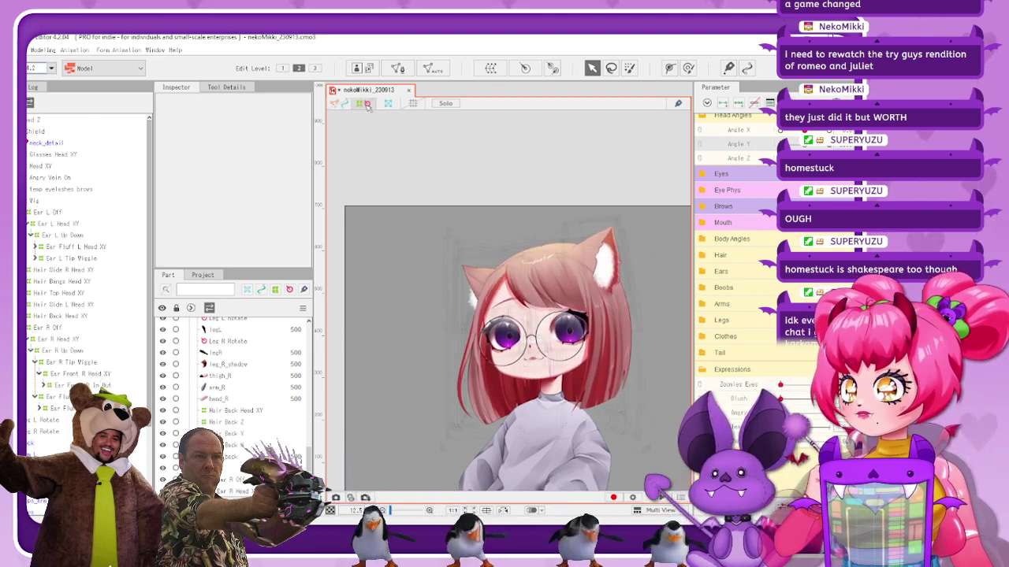
{"action": "scroll", "coordinate": [505, 301], "scroll_direction": "up", "scroll_amount": 2}
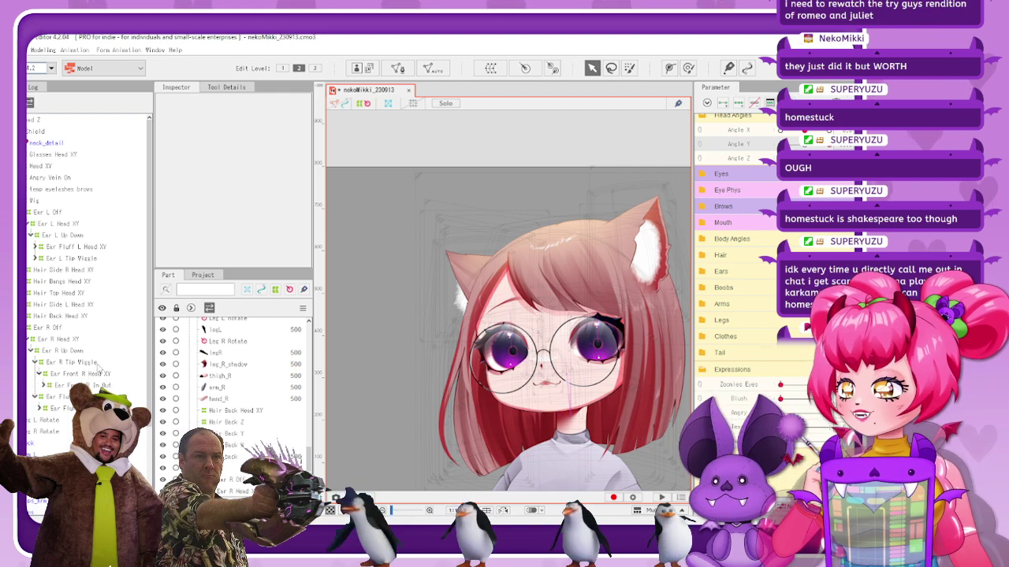
Inspect the upper-right corner of the Ear R Head XY warp, then hide the grid and preview the ears along Angle Y
{"action": "left_click", "coordinate": [70, 339]}
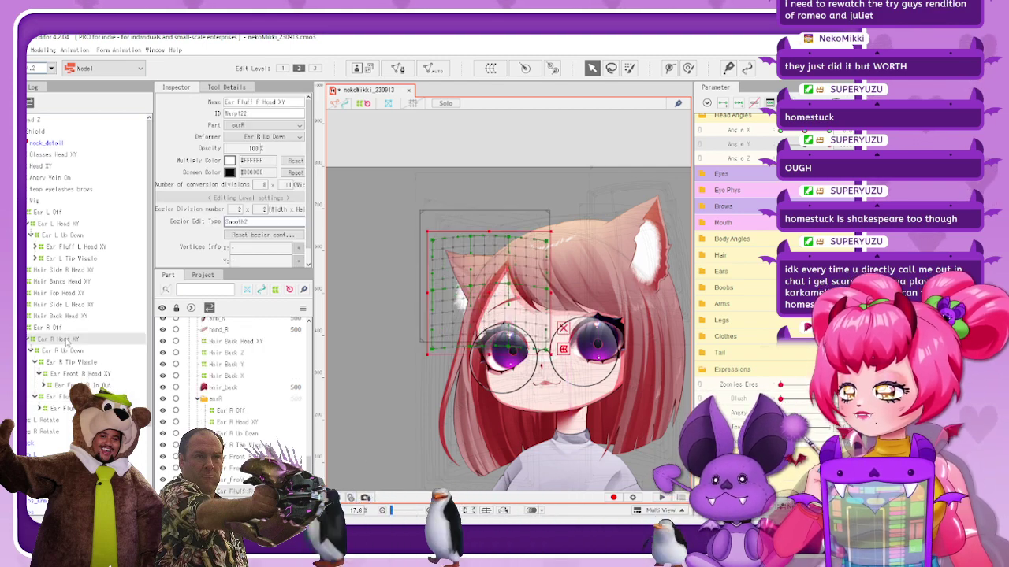
{"action": "scroll", "coordinate": [499, 252], "scroll_direction": "up", "scroll_amount": 3}
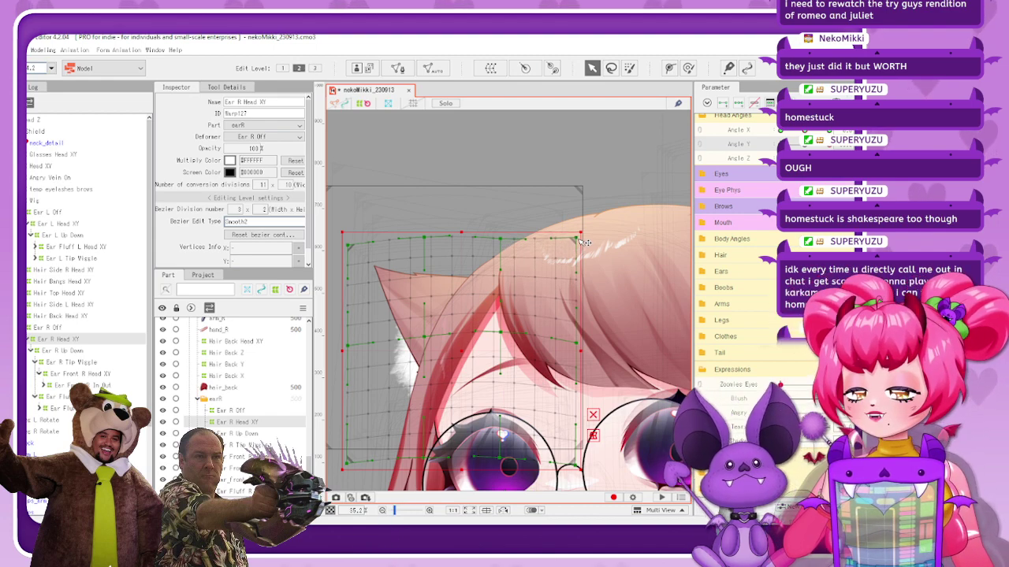
{"action": "left_click", "coordinate": [363, 103]}
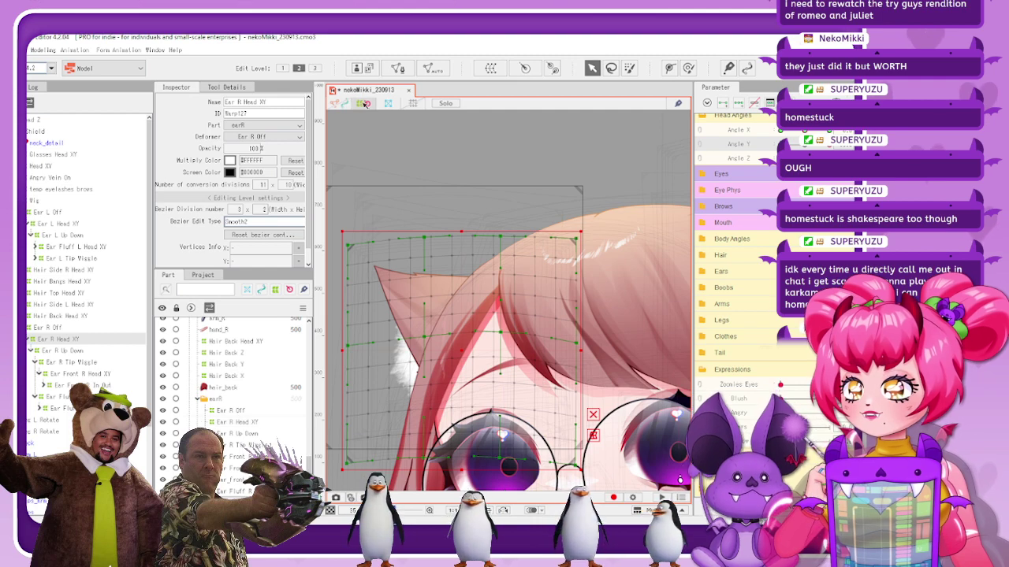
{"action": "scroll", "coordinate": [476, 238], "scroll_direction": "down", "scroll_amount": 3}
{"action": "scroll", "coordinate": [475, 238], "scroll_direction": "up", "scroll_amount": 3}
{"action": "mouse_move", "coordinate": [804, 145]}
{"action": "left_mouse_down"}
{"action": "mouse_move", "coordinate": [783, 147]}
{"action": "mouse_move", "coordinate": [820, 149]}
{"action": "left_mouse_up"}
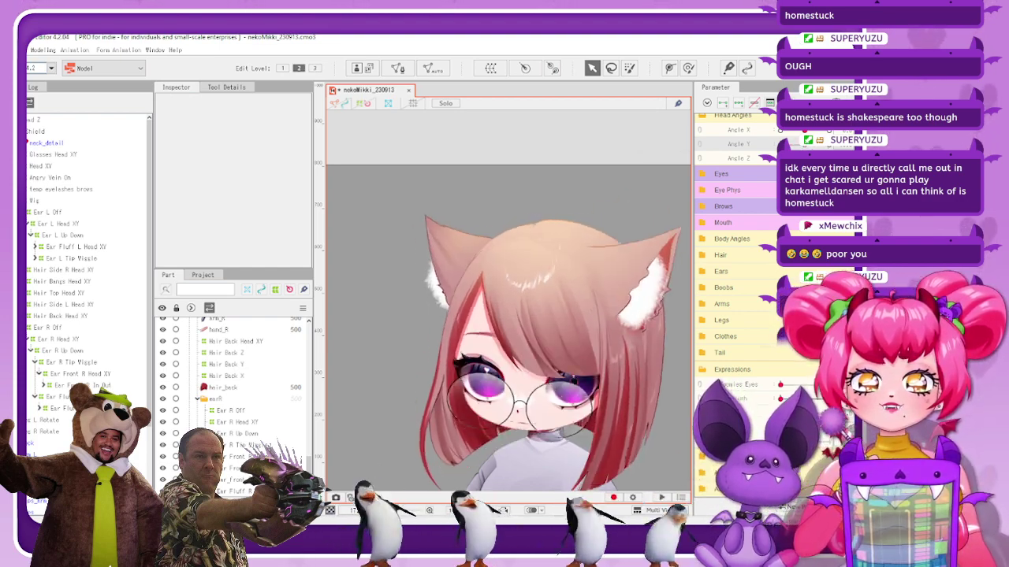
{"action": "left_click_drag", "start_coordinate": [827, 145], "coordinate": [806, 144]}
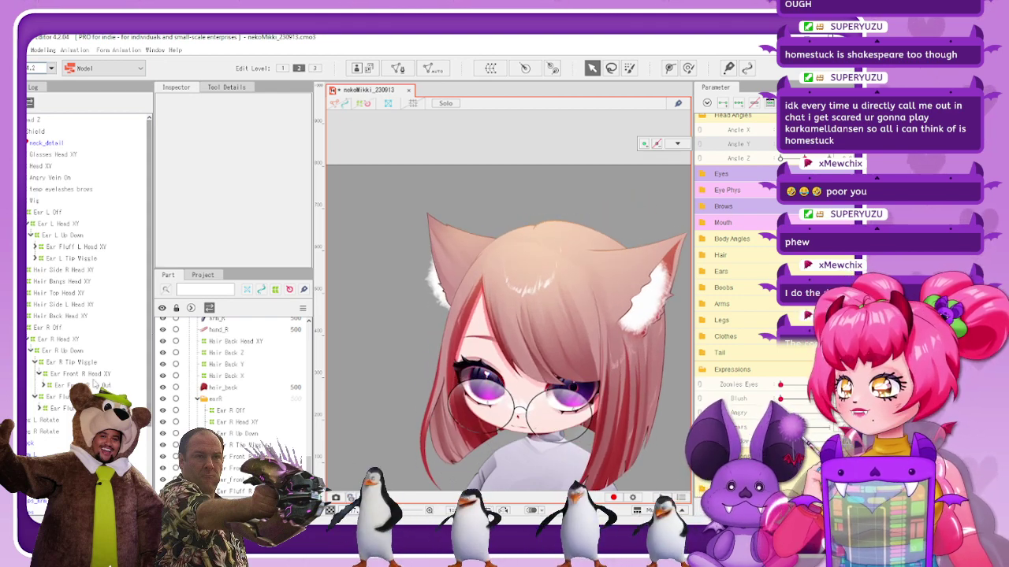
In the downward head pose, nudge the Hair Side R Head XY warp's upper control points slightly left and preview along Angle Y
{"action": "left_click", "coordinate": [62, 269]}
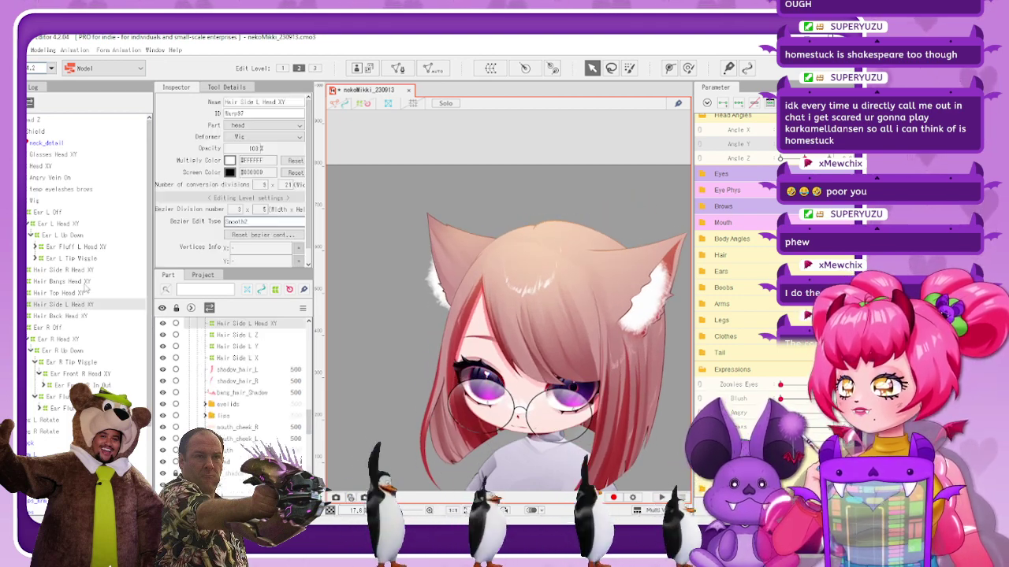
{"action": "scroll", "coordinate": [412, 158], "scroll_direction": "up", "scroll_amount": 5}
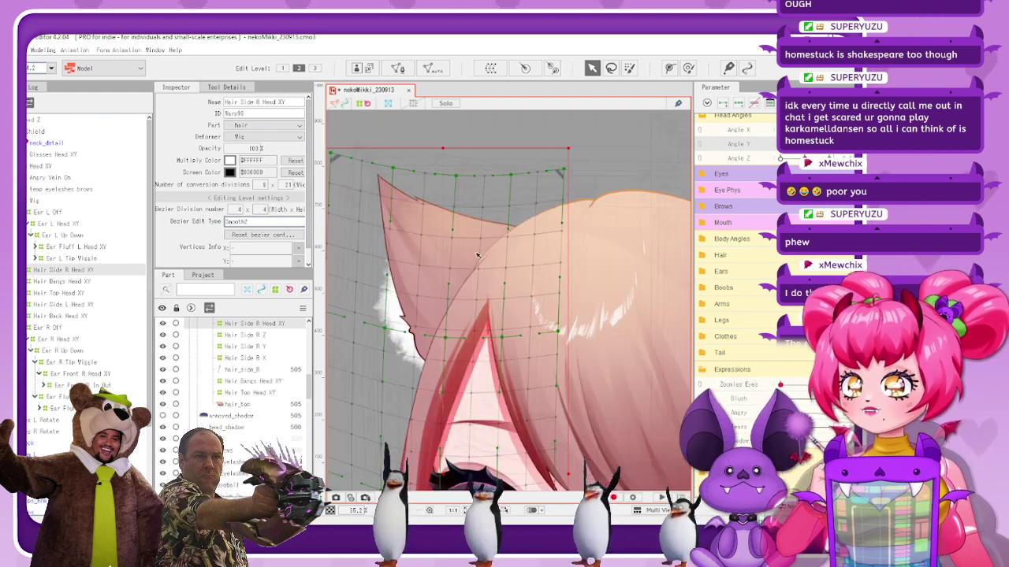
{"action": "left_click_drag", "start_coordinate": [447, 147], "coordinate": [435, 147]}
{"action": "left_click_drag", "start_coordinate": [442, 375], "coordinate": [439, 375]}
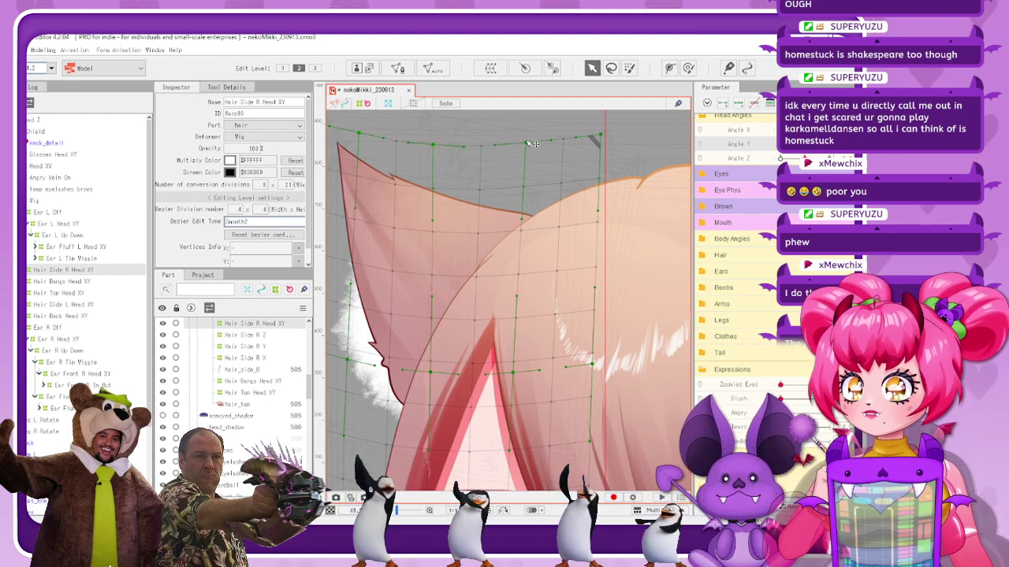
{"action": "left_click_drag", "start_coordinate": [534, 143], "coordinate": [528, 144]}
{"action": "left_click", "coordinate": [363, 115]}
{"action": "scroll", "coordinate": [552, 275], "scroll_direction": "down", "scroll_amount": 5}
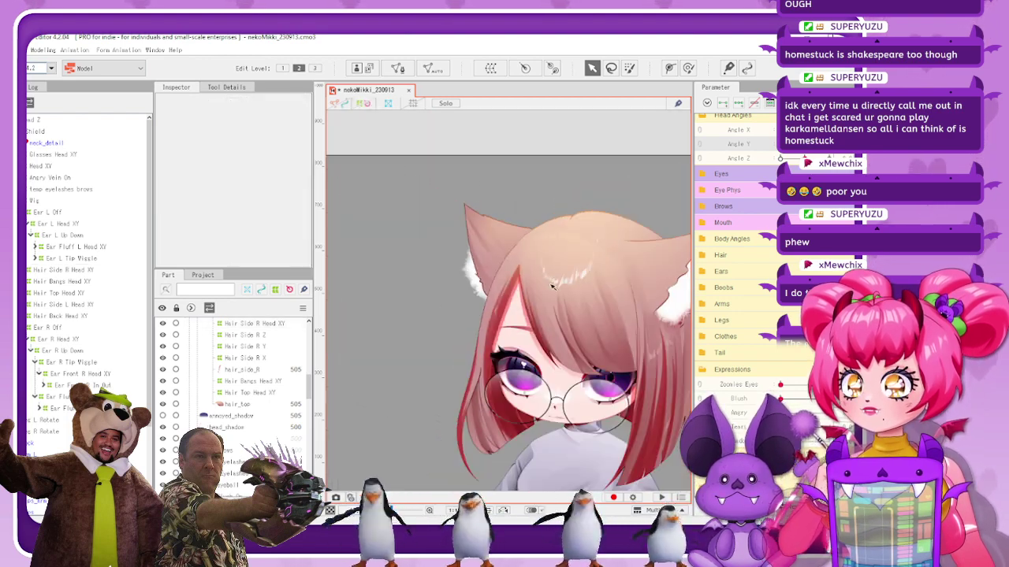
{"action": "left_click_drag", "start_coordinate": [554, 276], "coordinate": [501, 242]}
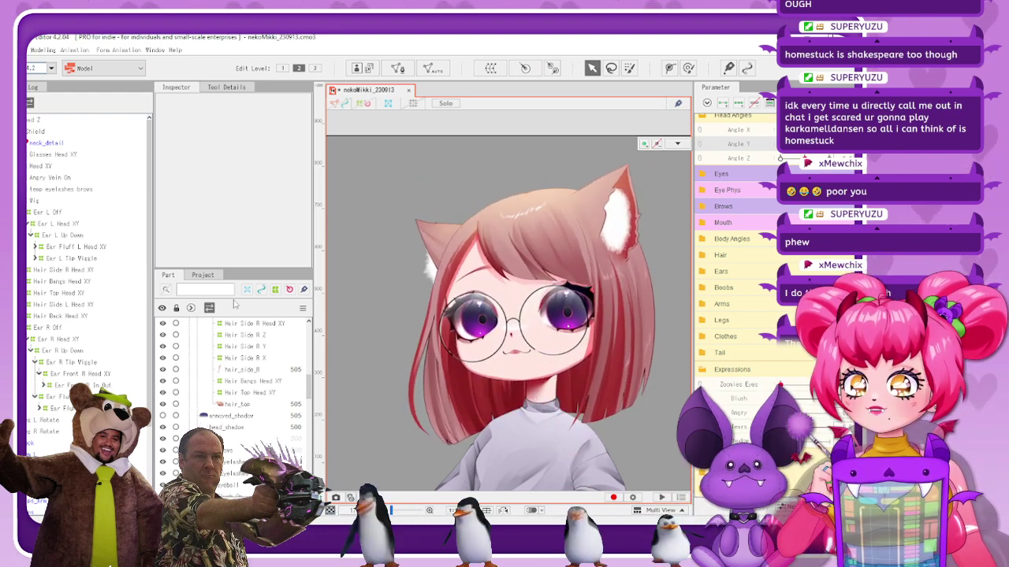
Adjust the upper-left edge of the Hair Bangs Head XY warp in the upward head pose and preview it along Angle Y
{"action": "left_click", "coordinate": [71, 281]}
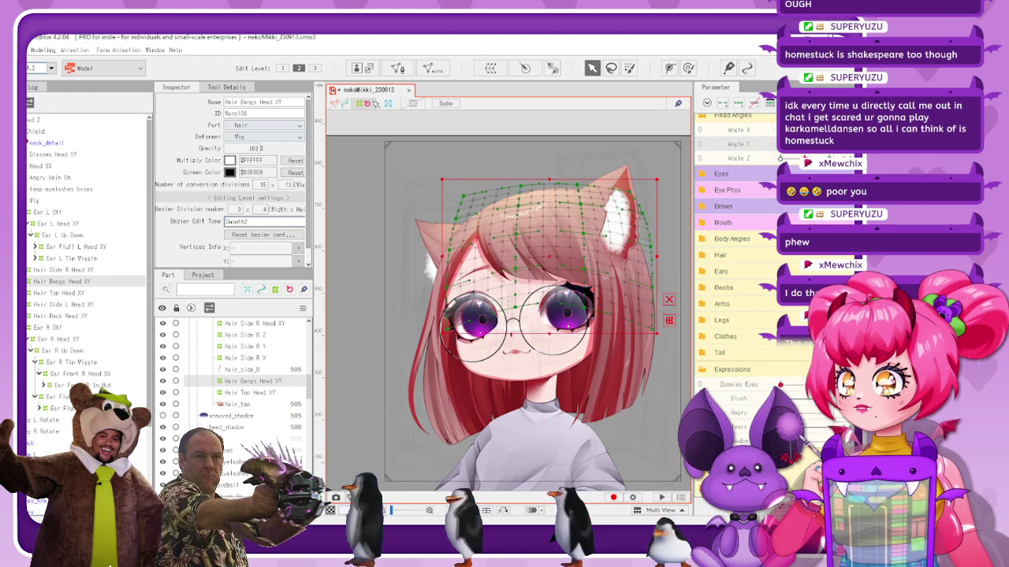
{"action": "scroll", "coordinate": [436, 209], "scroll_direction": "up", "scroll_amount": 3}
{"action": "left_click_drag", "start_coordinate": [437, 209], "coordinate": [439, 257]}
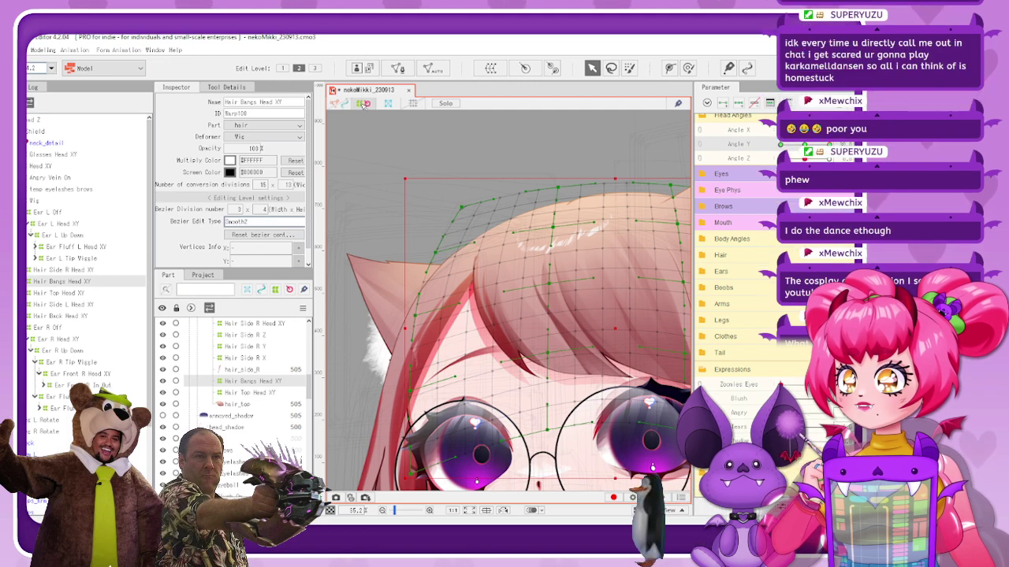
{"action": "left_click", "coordinate": [434, 186]}
{"action": "scroll", "coordinate": [440, 186], "scroll_direction": "down", "scroll_amount": 3}
{"action": "left_click_drag", "start_coordinate": [828, 144], "coordinate": [793, 156]}
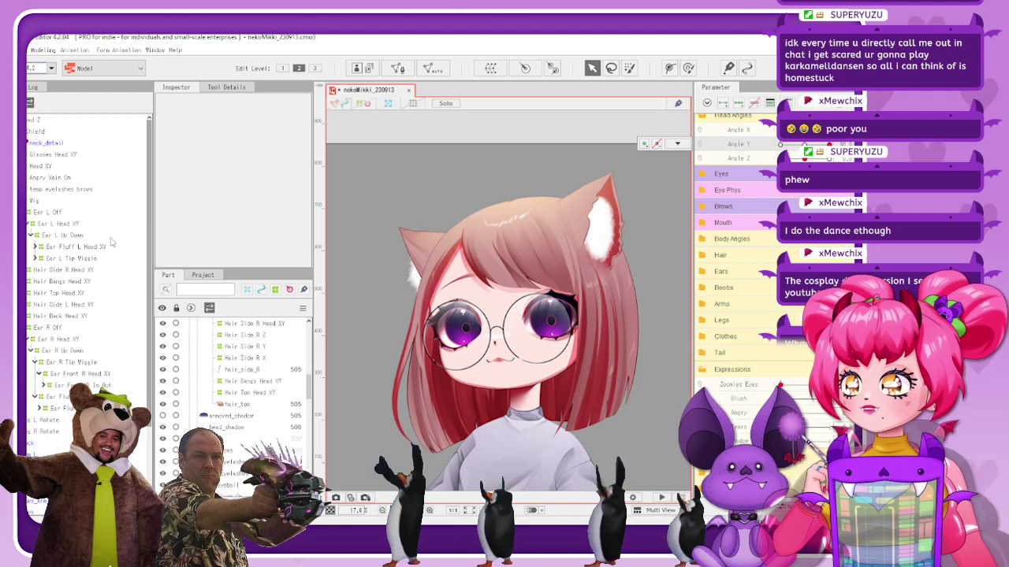
Nudge the Hair Bangs Head XY warp's control points above the fringe and at its left edge slightly down
{"action": "left_click", "coordinate": [63, 282]}
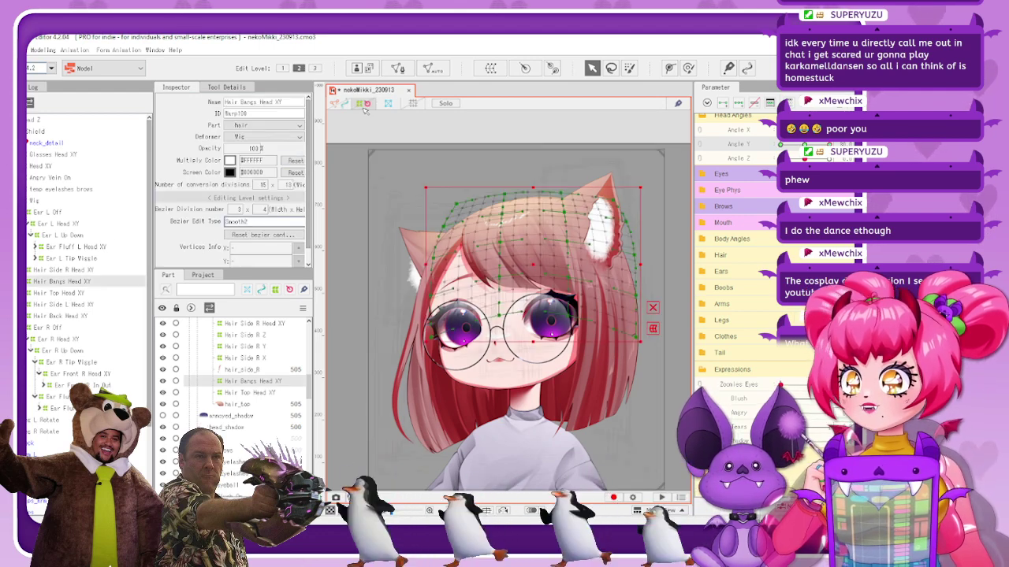
{"action": "scroll", "coordinate": [461, 258], "scroll_direction": "up", "scroll_amount": 4}
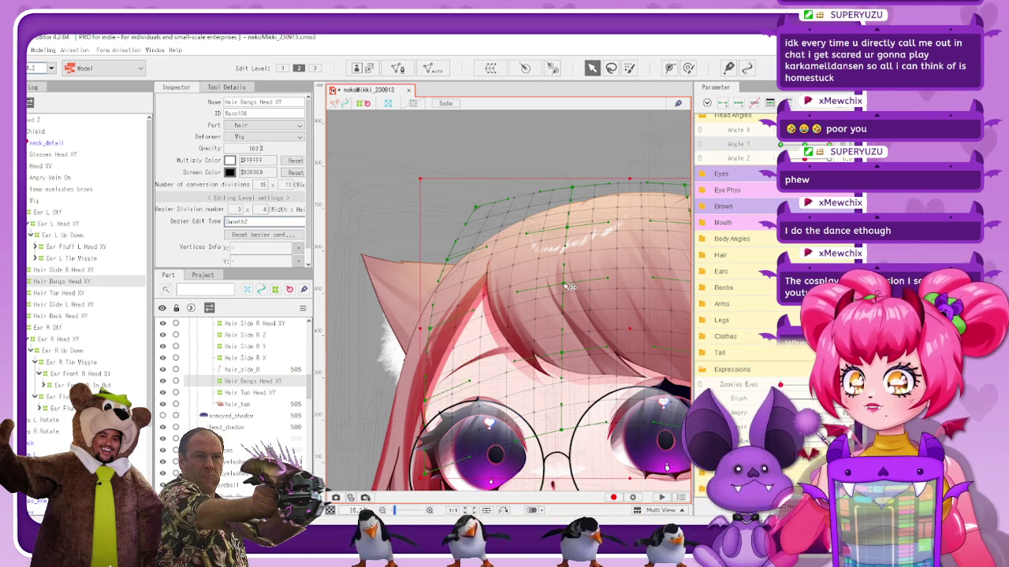
{"action": "left_click_drag", "start_coordinate": [568, 226], "coordinate": [569, 229]}
{"action": "left_click_drag", "start_coordinate": [446, 260], "coordinate": [447, 263]}
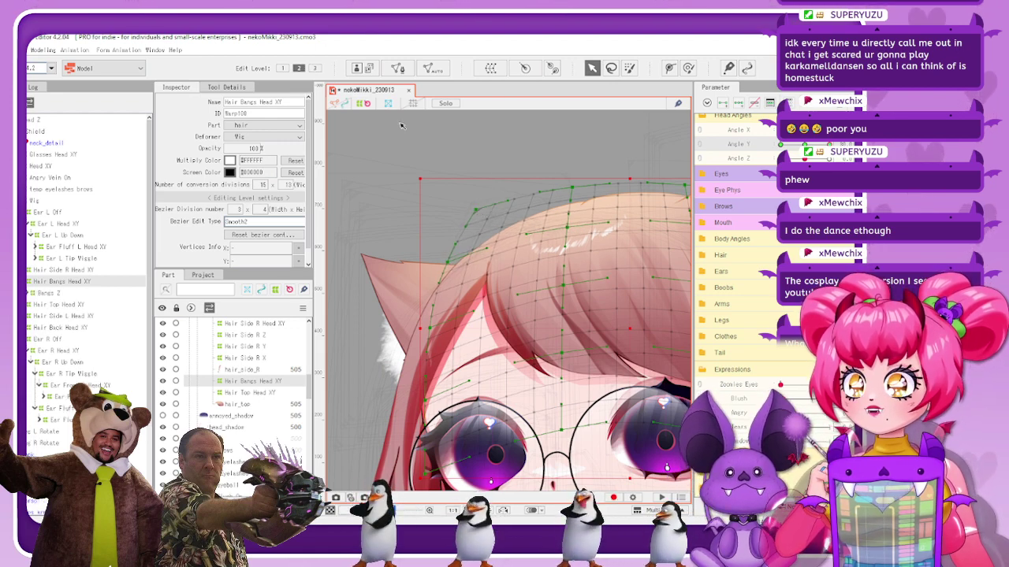
{"action": "left_click", "coordinate": [466, 160]}
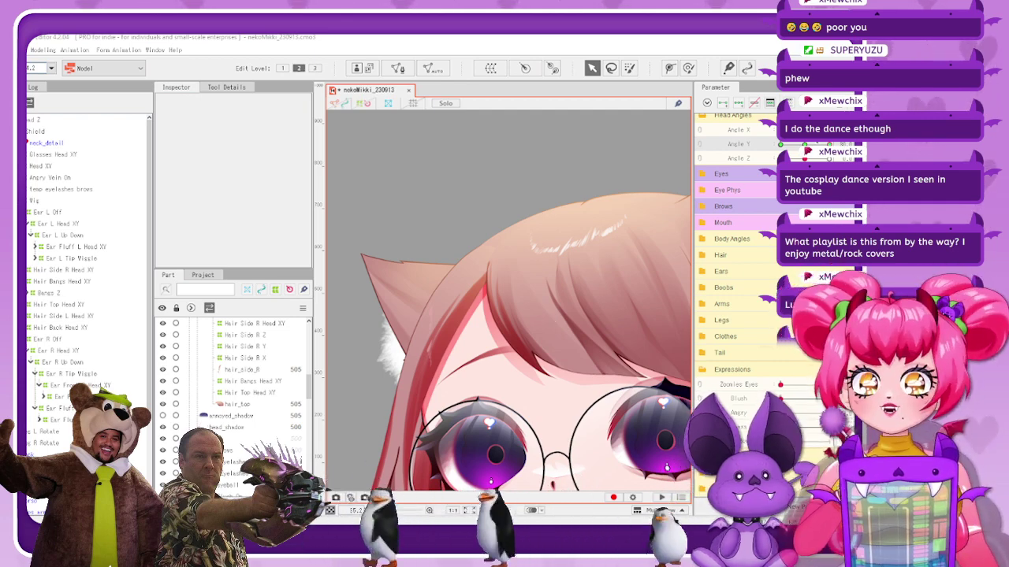
Preview the ears and hair along Angle Y, first close up on the right ear and also over the whole head
{"action": "scroll", "coordinate": [549, 322], "scroll_direction": "up", "scroll_amount": 3}
{"action": "mouse_move", "coordinate": [775, 153]}
{"action": "left_mouse_down"}
{"action": "mouse_move", "coordinate": [828, 149]}
{"action": "mouse_move", "coordinate": [775, 153]}
{"action": "left_mouse_up"}
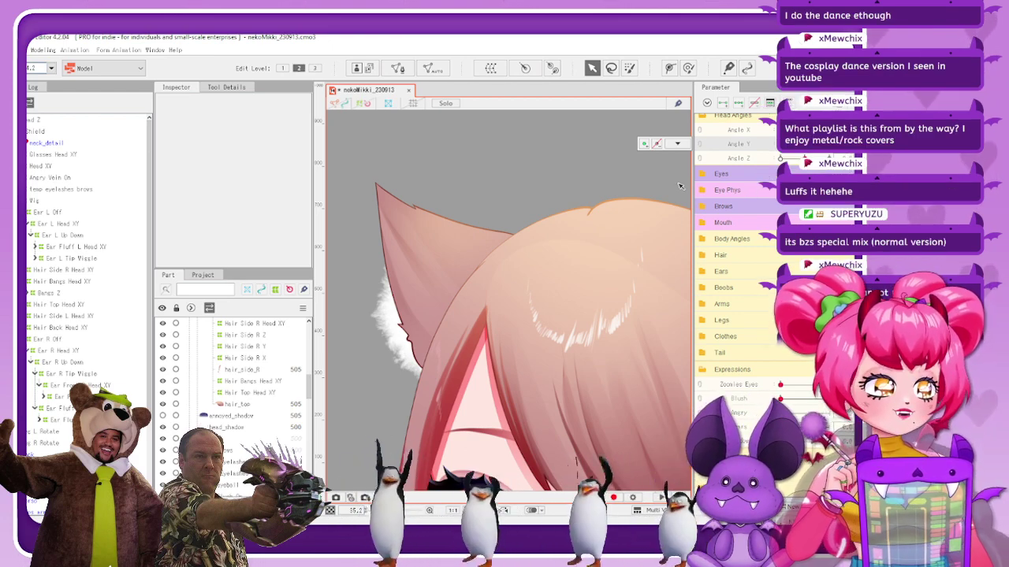
{"action": "left_click_drag", "start_coordinate": [780, 144], "coordinate": [824, 144]}
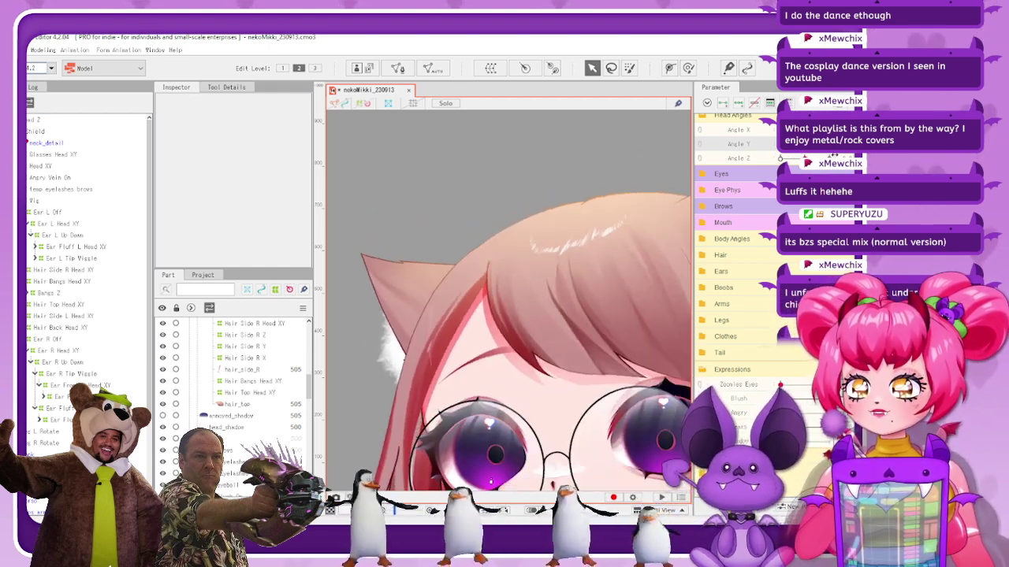
{"action": "scroll", "coordinate": [523, 199], "scroll_direction": "down", "scroll_amount": 5}
{"action": "scroll", "coordinate": [524, 196], "scroll_direction": "up", "scroll_amount": 2}
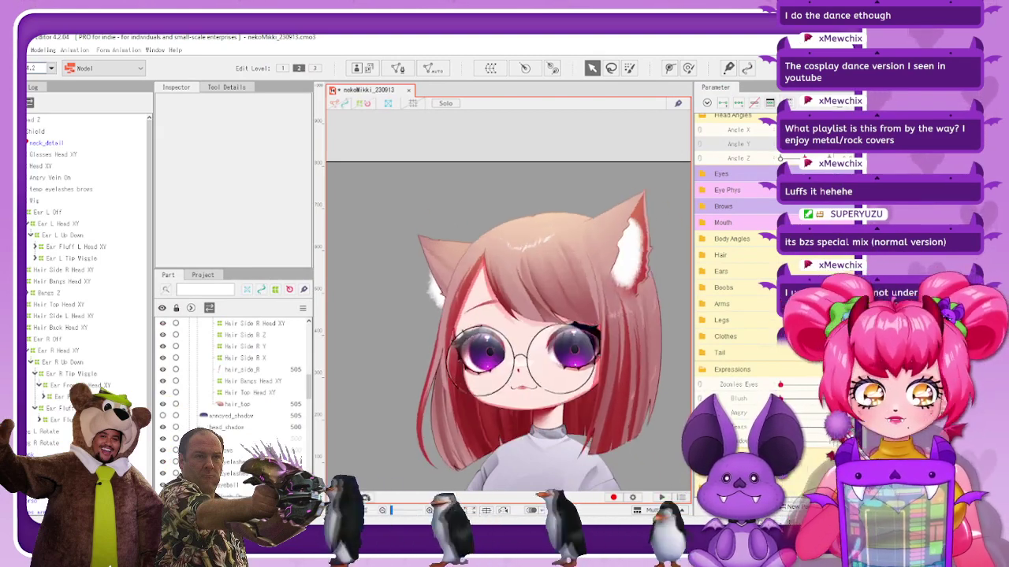
{"action": "left_click_drag", "start_coordinate": [829, 144], "coordinate": [776, 150]}
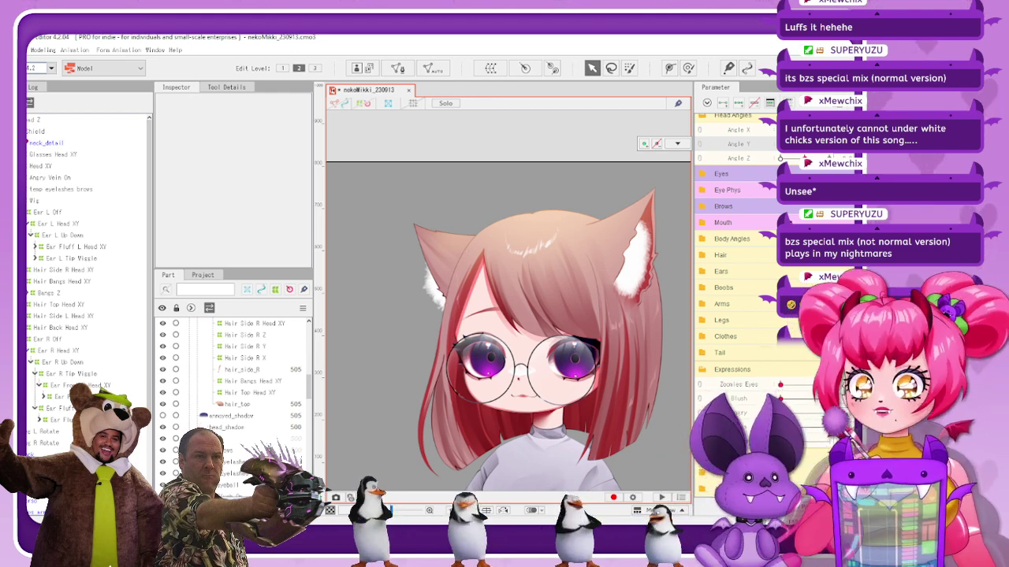
{"action": "left_click", "coordinate": [723, 223]}
{"action": "left_click_drag", "start_coordinate": [804, 158], "coordinate": [830, 156]}
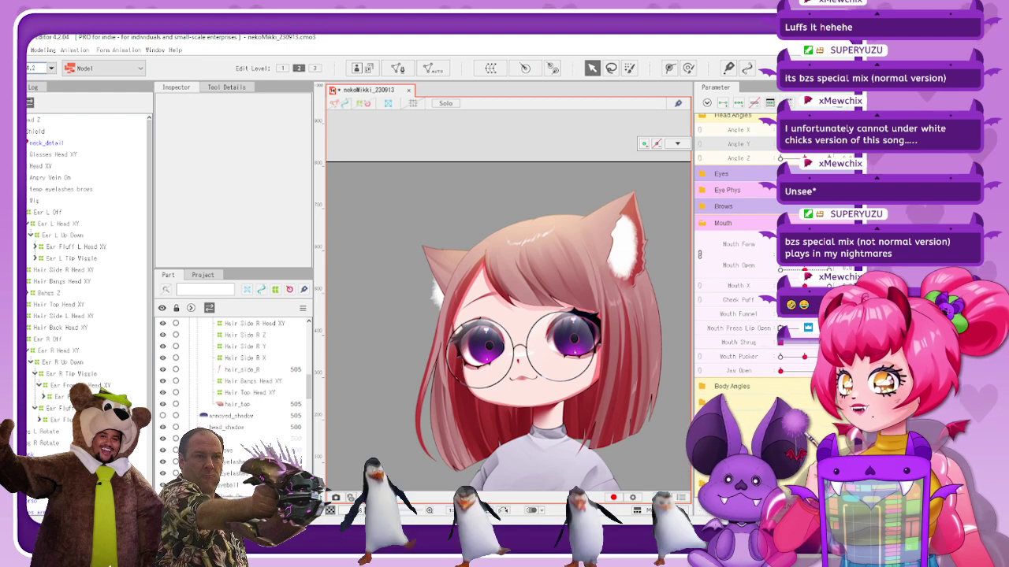
In the upward head pose, shrink the Ear Fluff R Head XY warp slightly inward from its lower corners
{"action": "left_click", "coordinate": [60, 408]}
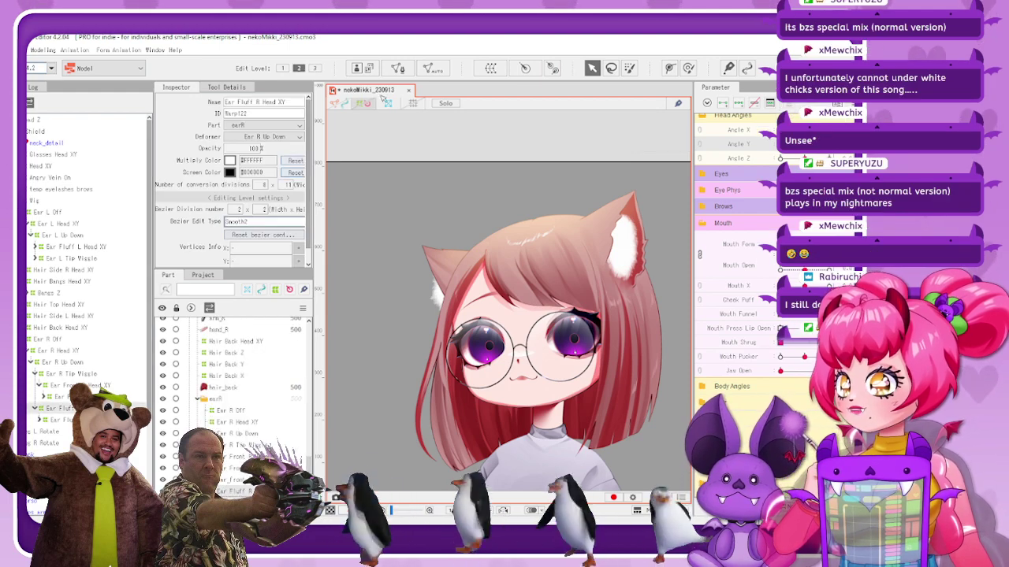
{"action": "left_click", "coordinate": [67, 385]}
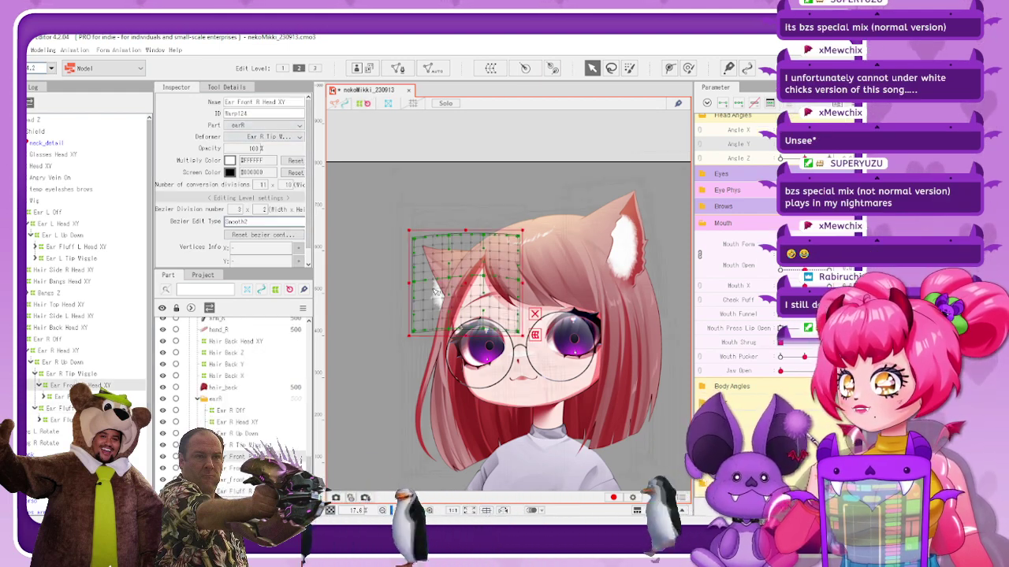
{"action": "scroll", "coordinate": [435, 291], "scroll_direction": "up", "scroll_amount": 3}
{"action": "scroll", "coordinate": [471, 268], "scroll_direction": "up", "scroll_amount": 2}
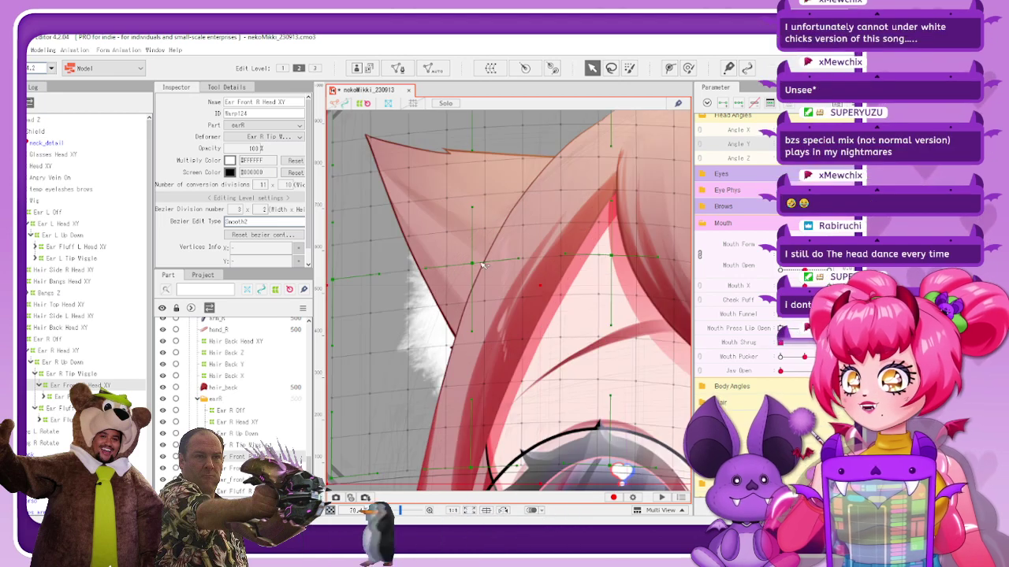
{"action": "scroll", "coordinate": [486, 296], "scroll_direction": "down", "scroll_amount": 2}
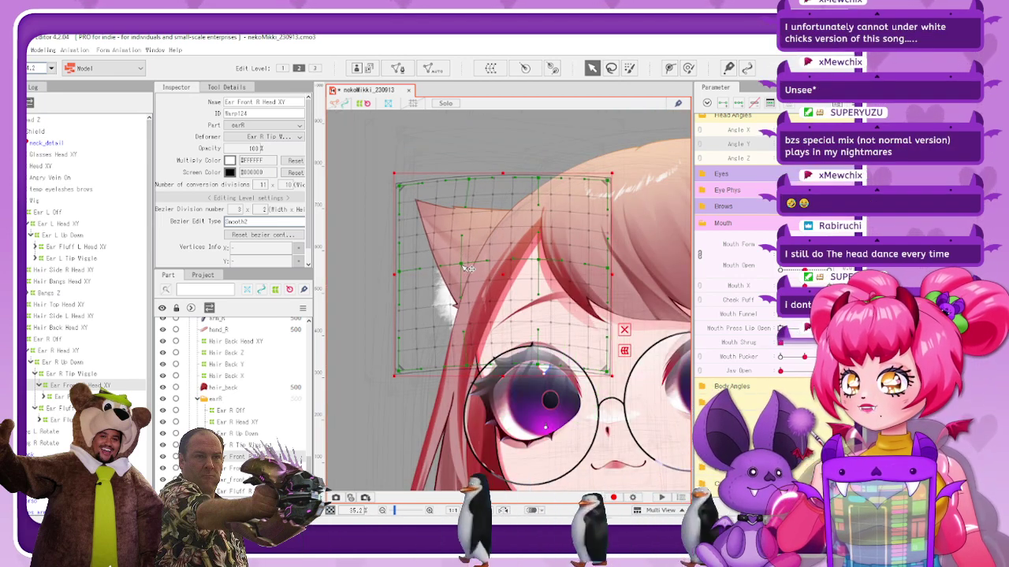
{"action": "mouse_move", "coordinate": [805, 144]}
{"action": "left_mouse_down"}
{"action": "mouse_move", "coordinate": [780, 144]}
{"action": "mouse_move", "coordinate": [805, 145]}
{"action": "left_mouse_up"}
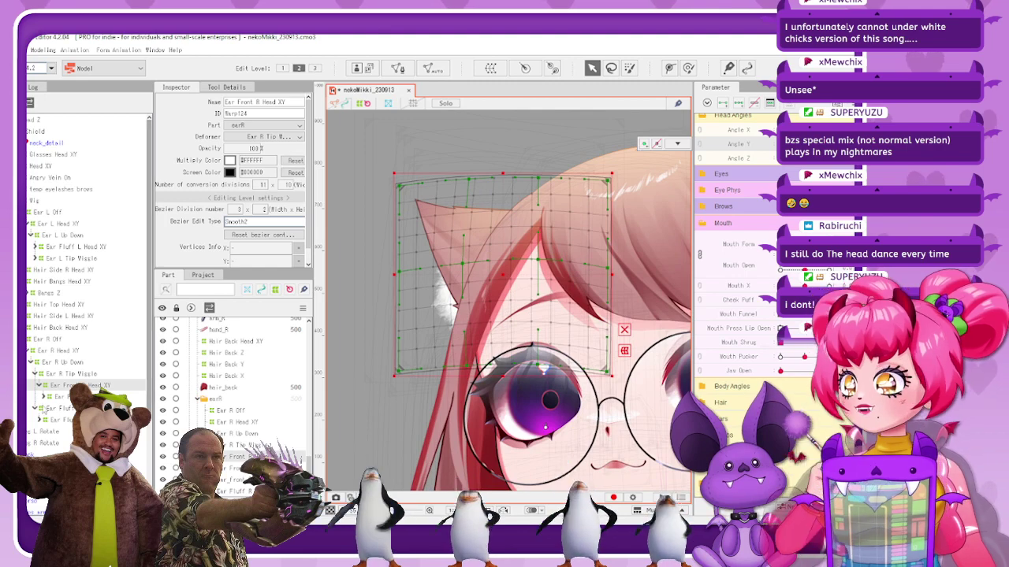
{"action": "left_click", "coordinate": [558, 252]}
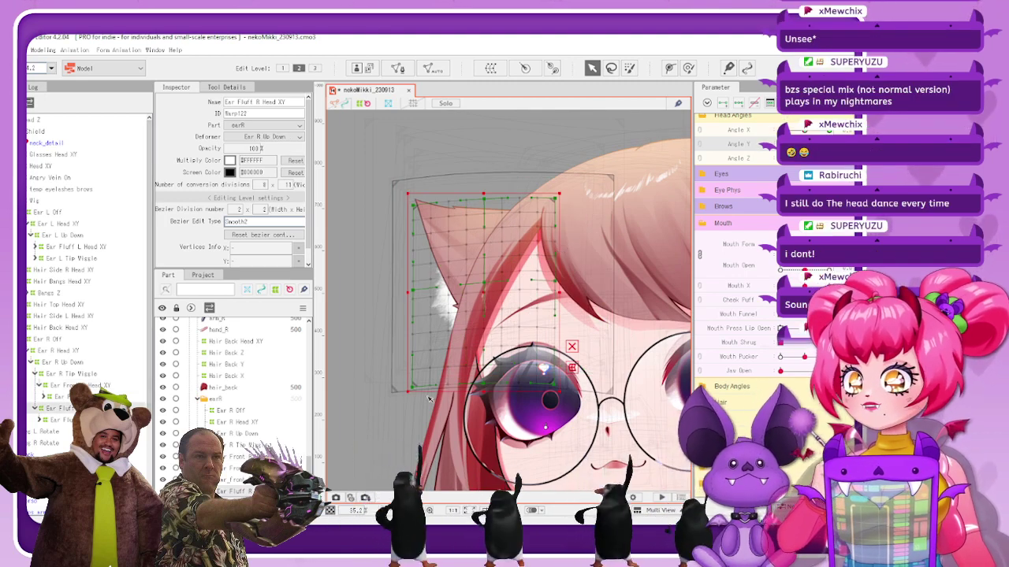
{"action": "left_click_drag", "start_coordinate": [409, 392], "coordinate": [412, 388]}
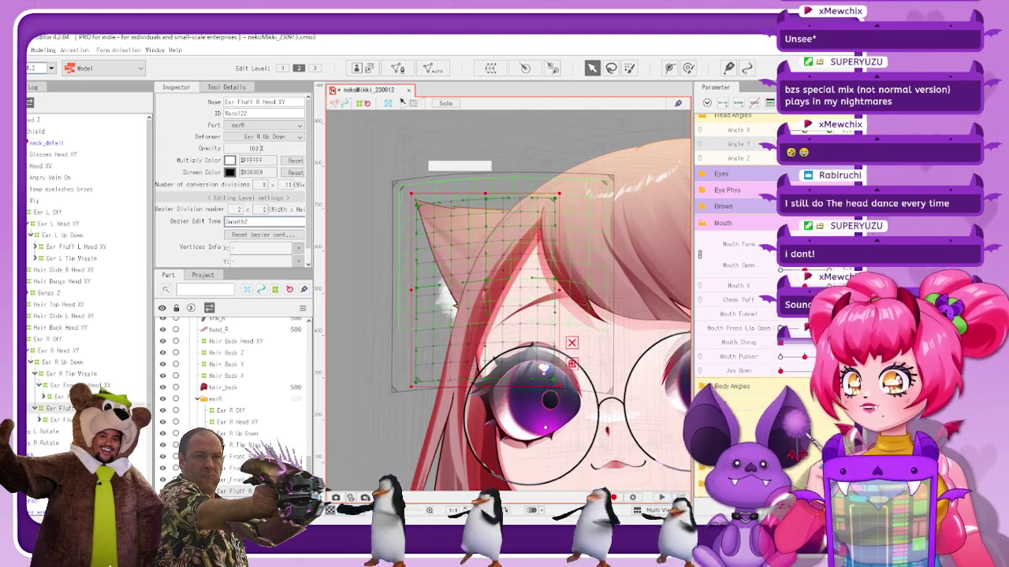
{"action": "left_click_drag", "start_coordinate": [559, 387], "coordinate": [558, 386]}
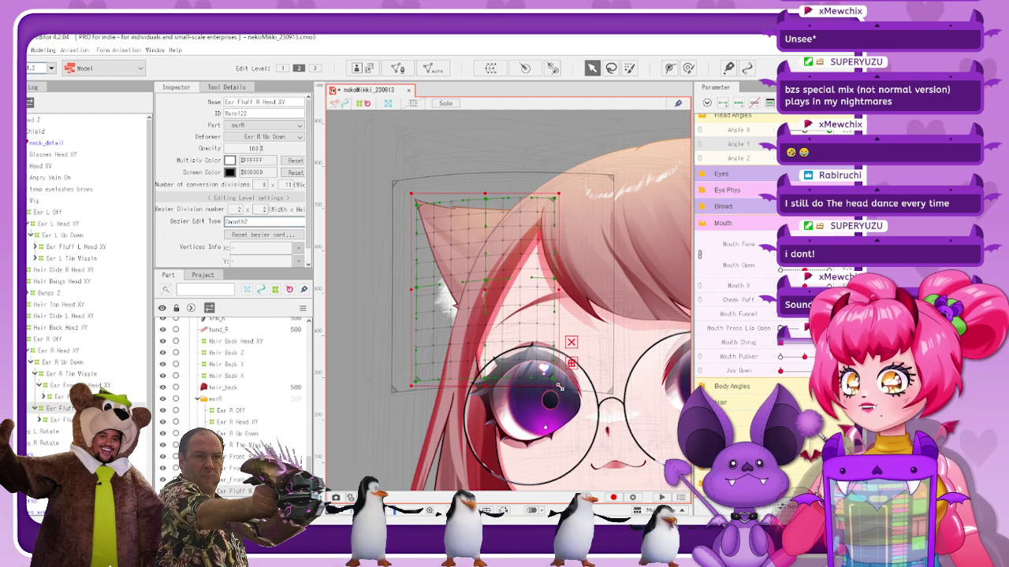
{"action": "left_click", "coordinate": [368, 105]}
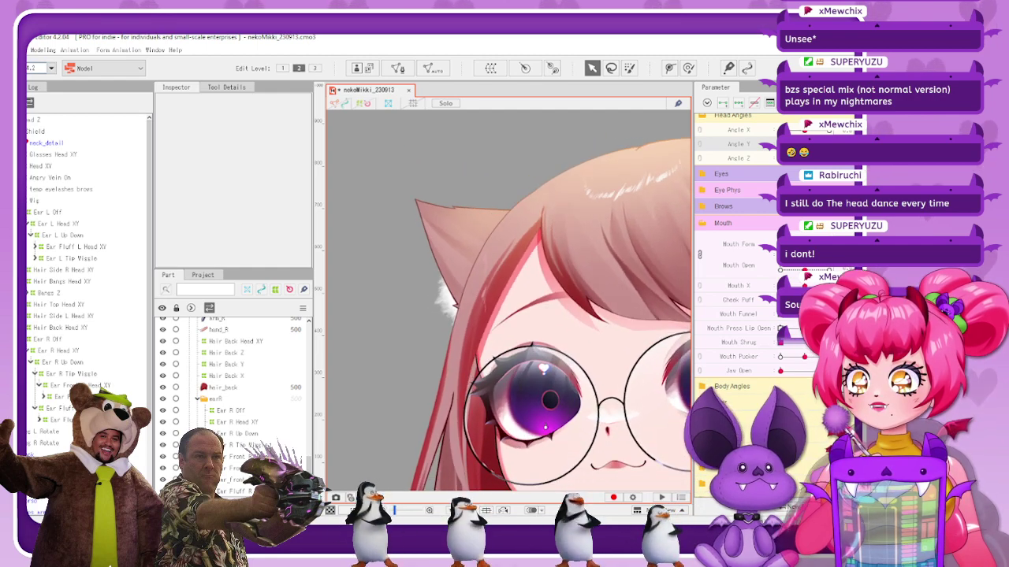
In the downward head pose, nudge the Ear Fluff R Head XY warp slightly and check it against the whole head
{"action": "left_click", "coordinate": [83, 408]}
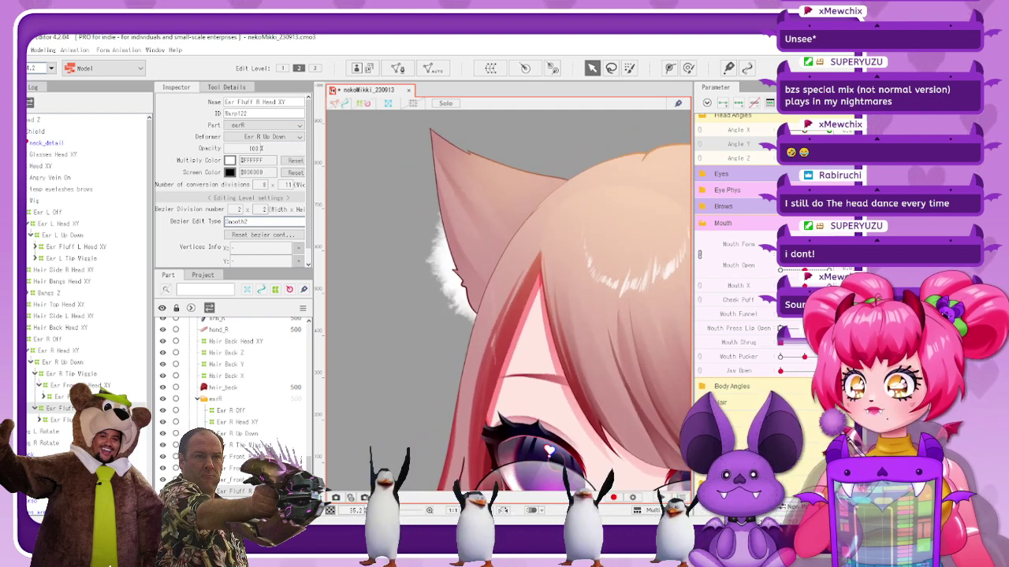
{"action": "left_click", "coordinate": [363, 103]}
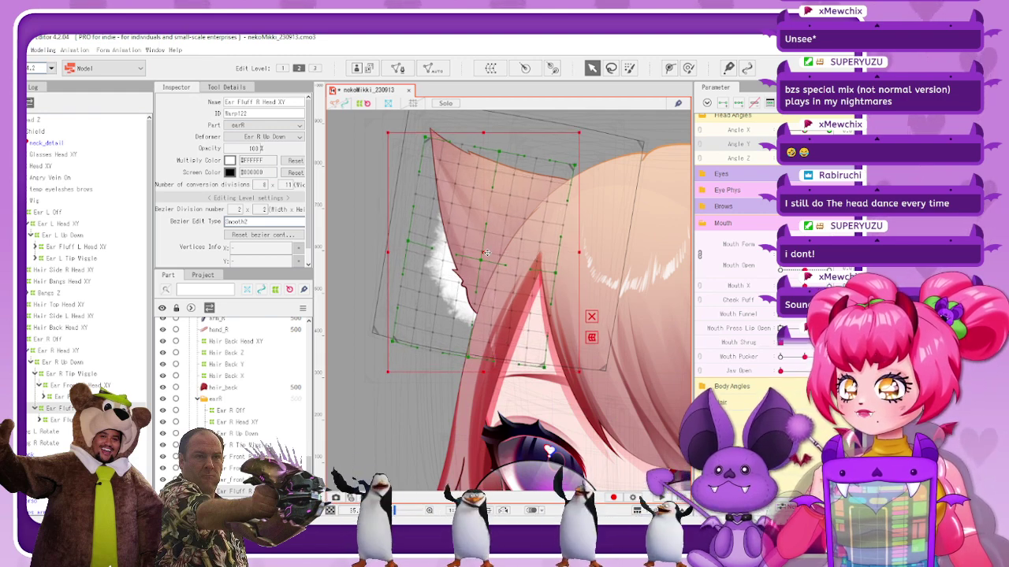
{"action": "left_click_drag", "start_coordinate": [487, 253], "coordinate": [488, 252]}
{"action": "left_click", "coordinate": [363, 103]}
{"action": "scroll", "coordinate": [526, 260], "scroll_direction": "down", "scroll_amount": 3}
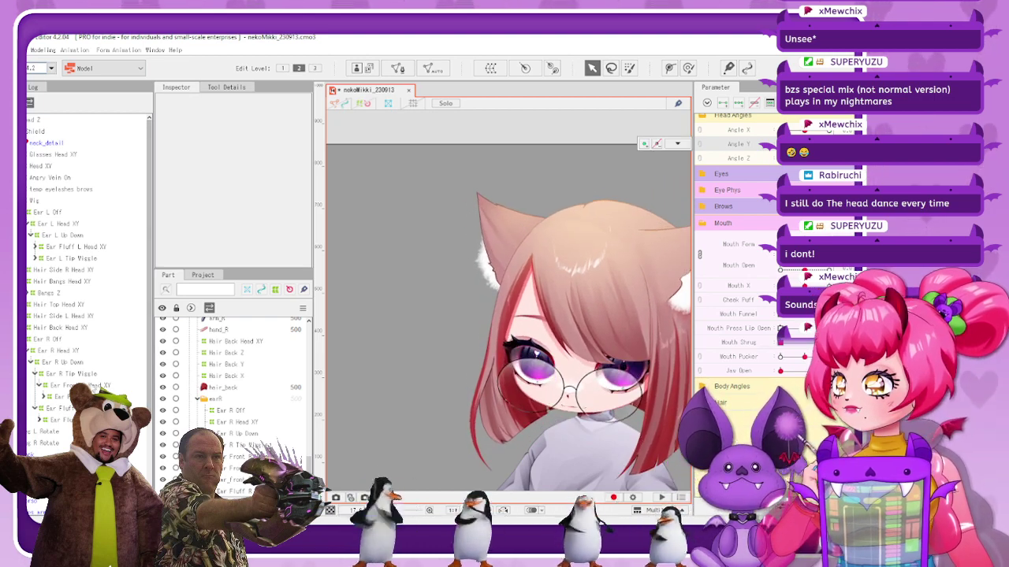
Preview the right ear fluff along Angle Y on the whole head with its Head XY warp selected
{"action": "left_click", "coordinate": [60, 409]}
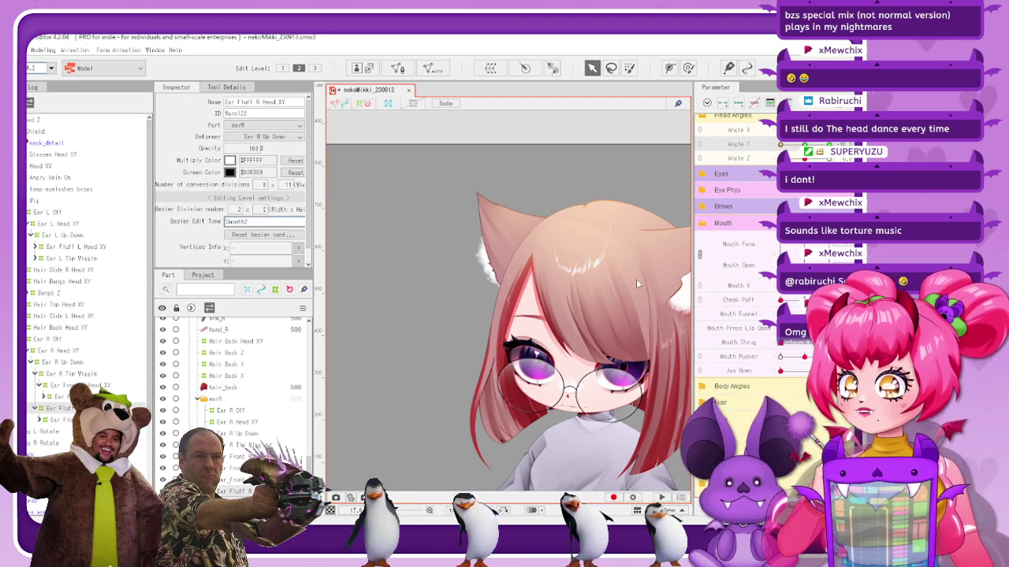
{"action": "left_click_drag", "start_coordinate": [780, 144], "coordinate": [828, 144]}
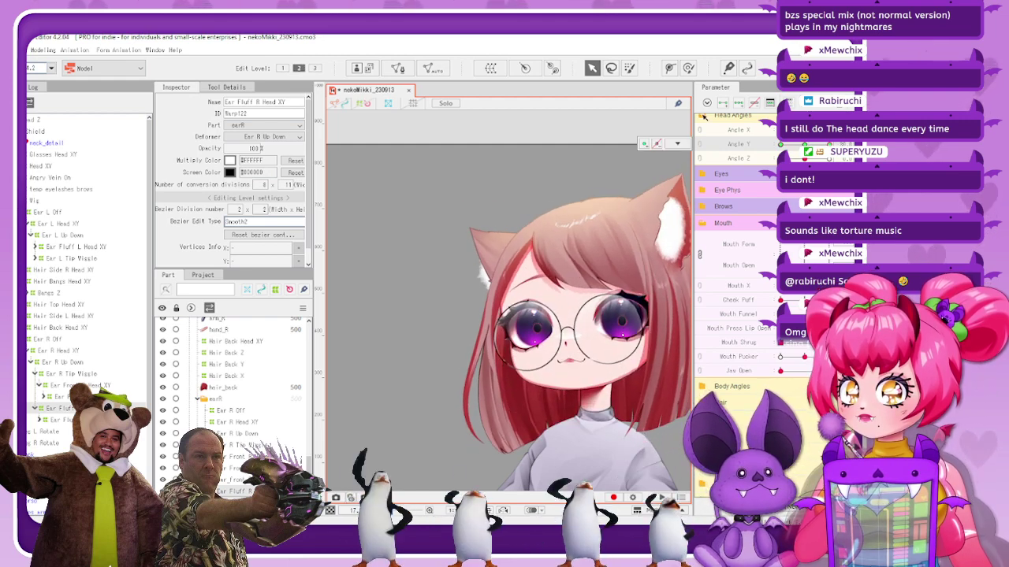
{"action": "left_click", "coordinate": [676, 147]}
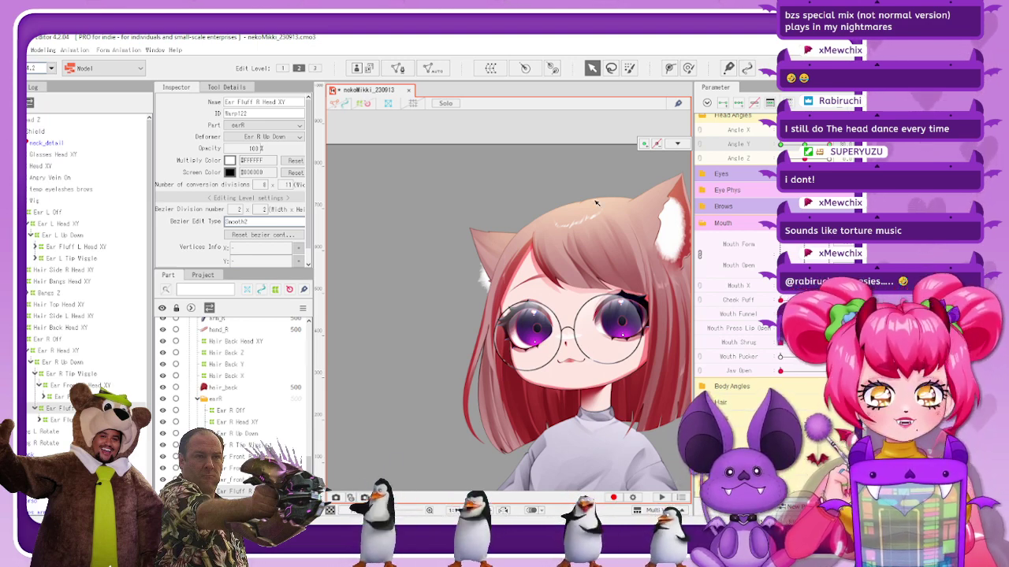
{"action": "left_click", "coordinate": [677, 143]}
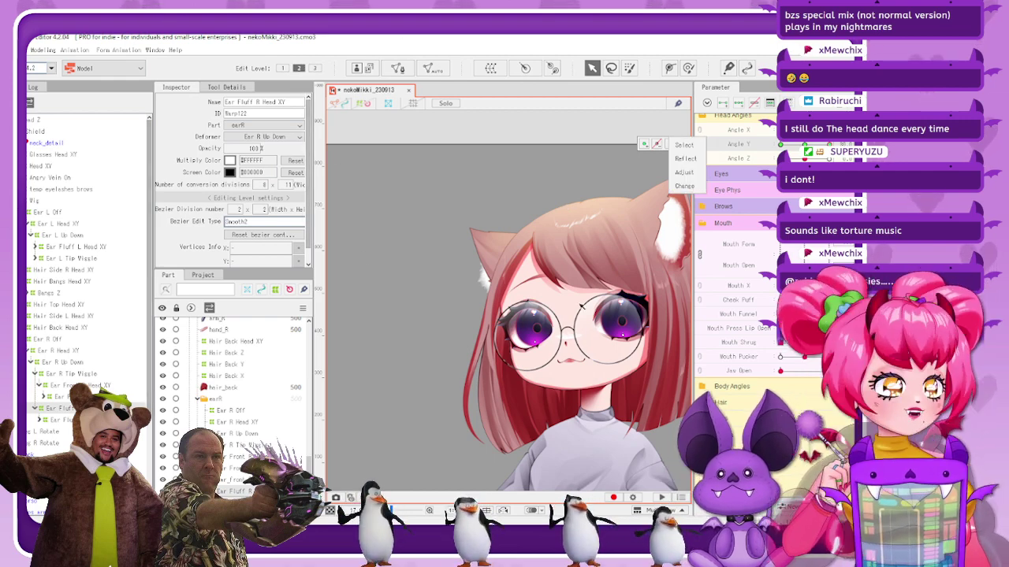
{"action": "mouse_move", "coordinate": [829, 144]}
{"action": "left_mouse_down"}
{"action": "mouse_move", "coordinate": [782, 144]}
{"action": "mouse_move", "coordinate": [829, 145]}
{"action": "left_mouse_up"}
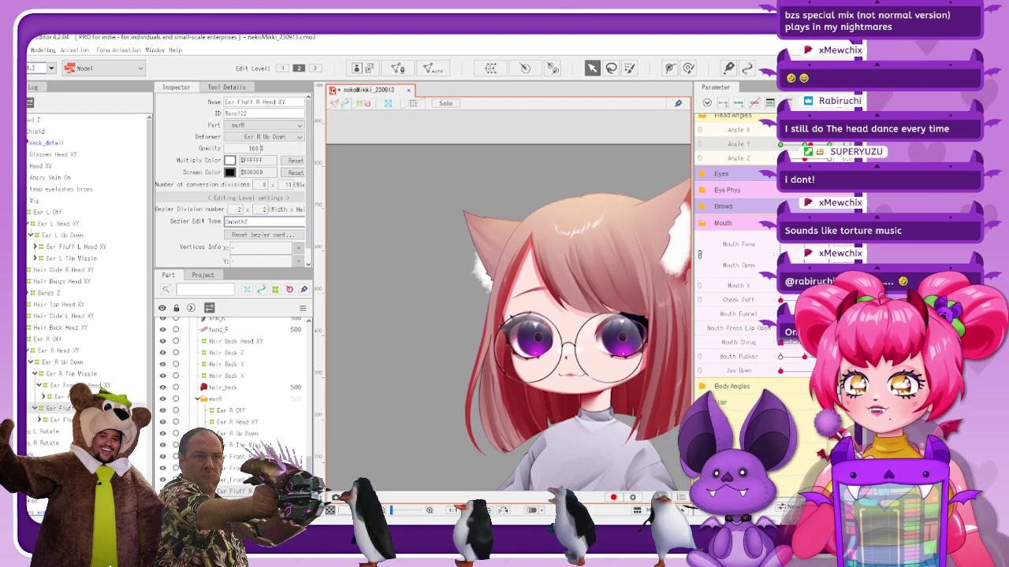
Shrink the Ear Fluff R Head XY warp further in the upward head pose and preview it along Angle Y
{"action": "scroll", "coordinate": [419, 358], "scroll_direction": "up", "scroll_amount": 8}
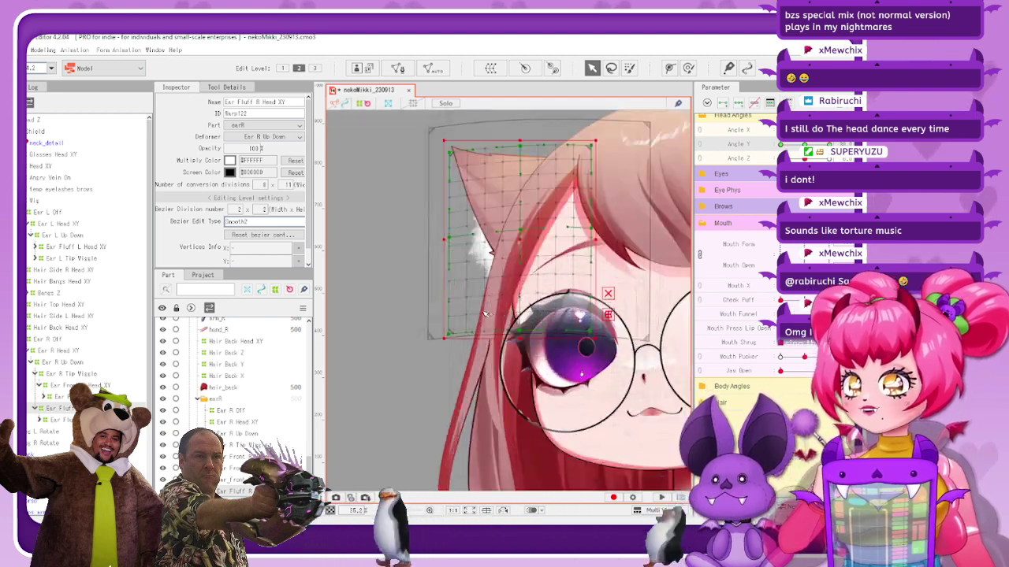
{"action": "scroll", "coordinate": [419, 359], "scroll_direction": "down", "scroll_amount": 4}
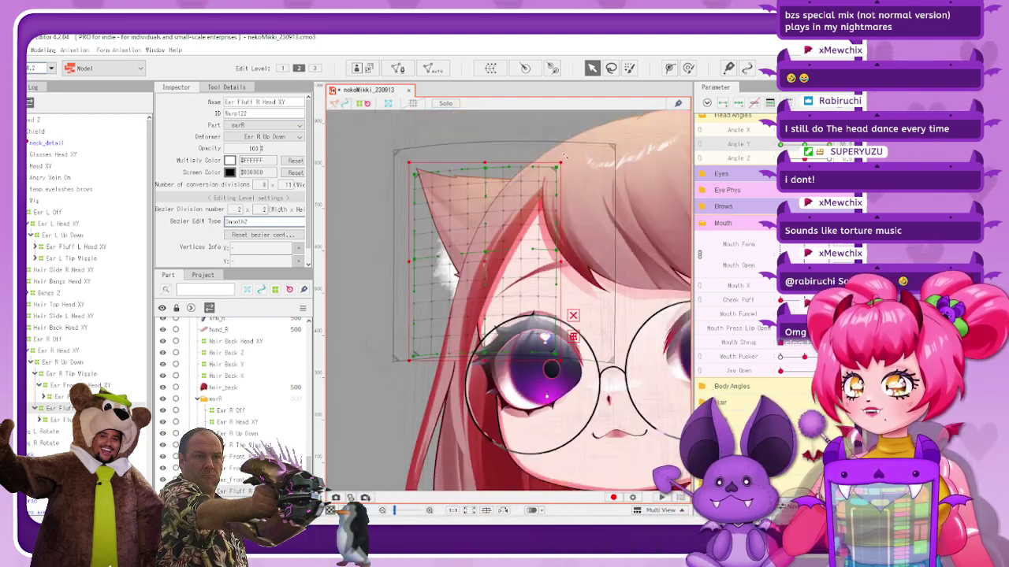
{"action": "left_click_drag", "start_coordinate": [561, 162], "coordinate": [555, 167]}
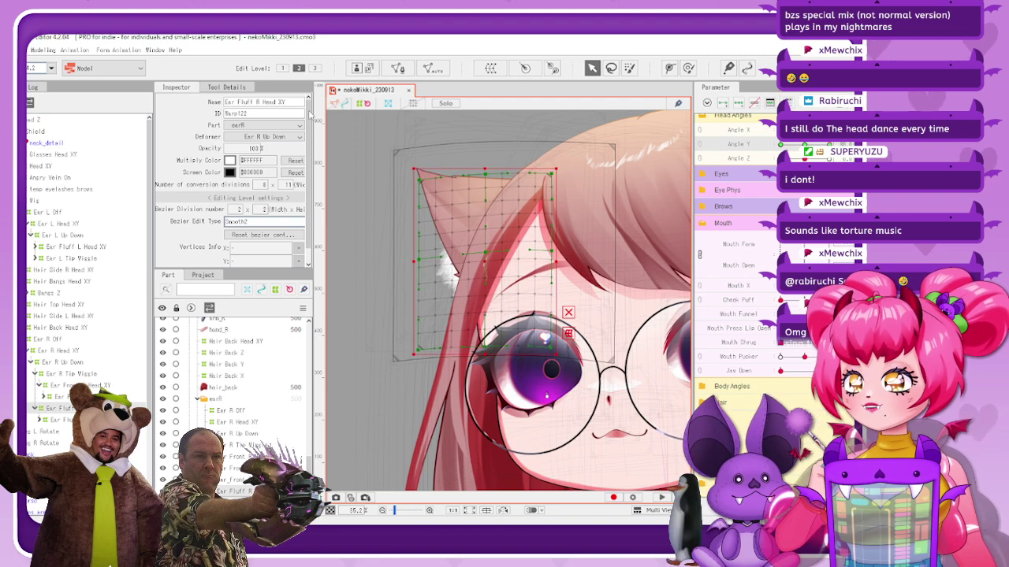
{"action": "left_click", "coordinate": [365, 113]}
{"action": "scroll", "coordinate": [479, 250], "scroll_direction": "down", "scroll_amount": 4}
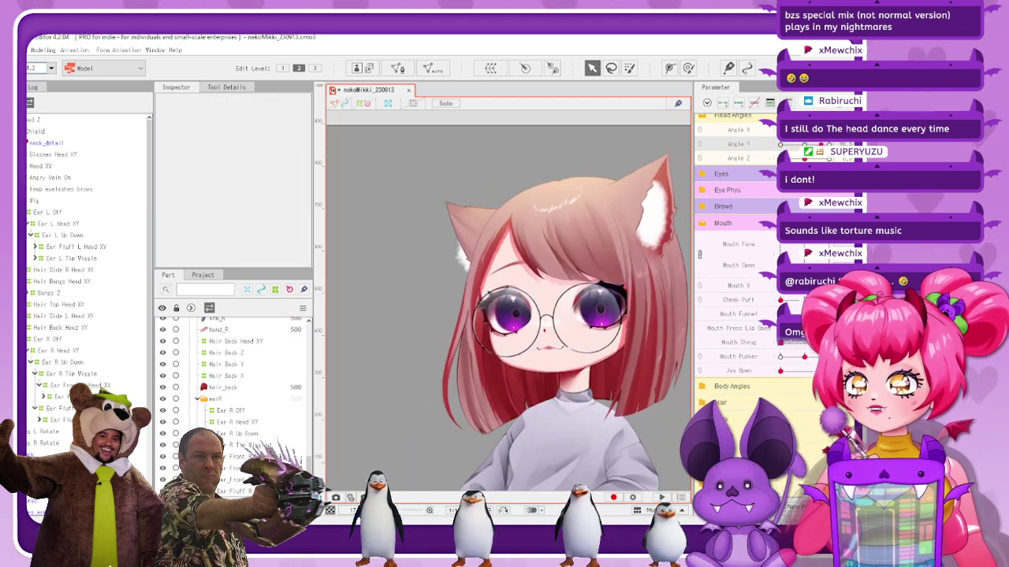
{"action": "left_click_drag", "start_coordinate": [829, 145], "coordinate": [791, 154]}
{"action": "key", "text": "ctrl+z"}
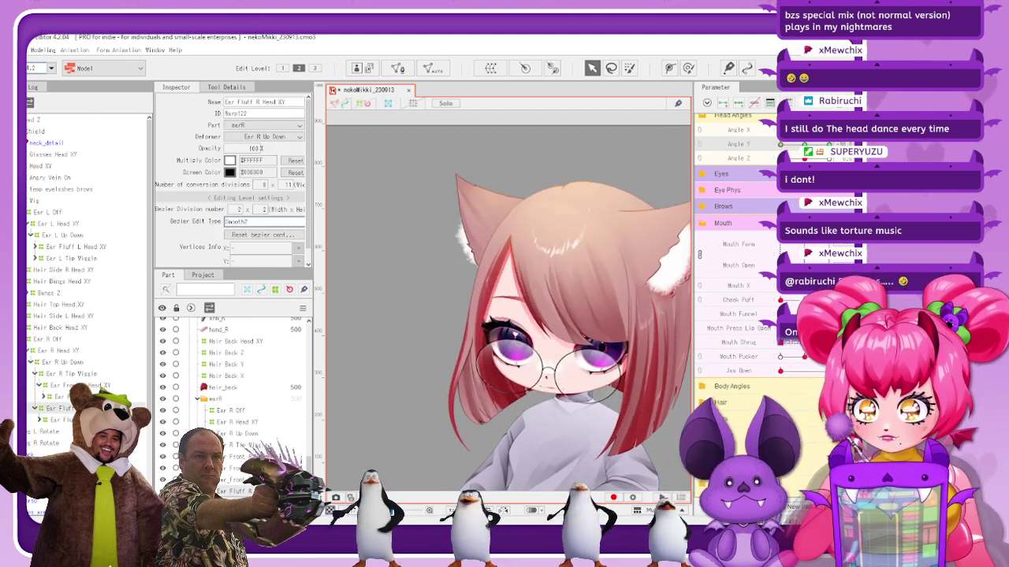
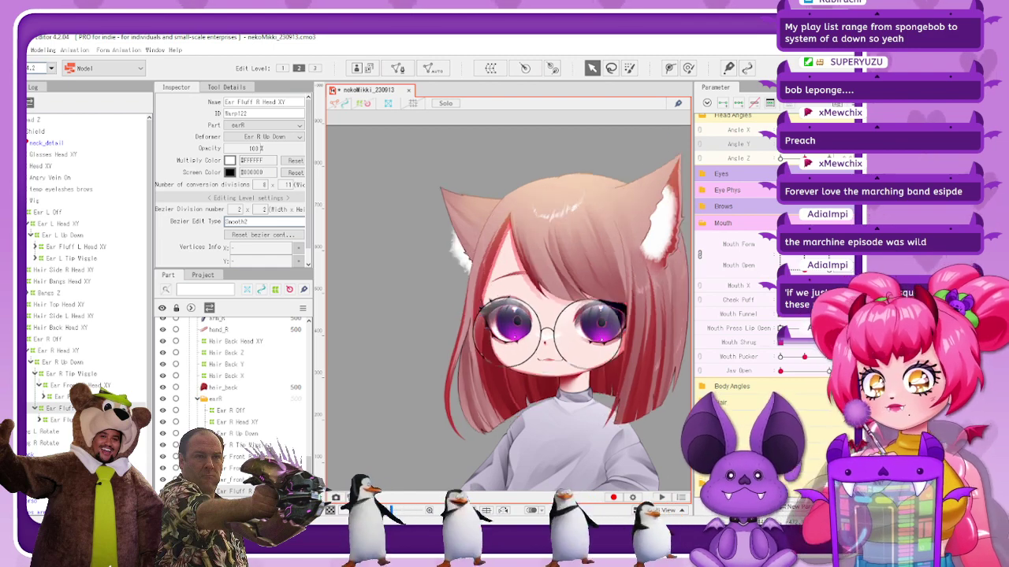
Pose the character with a wide open smile and the glasses off, and frame the face close up
{"action": "scroll", "coordinate": [616, 227], "scroll_direction": "down", "scroll_amount": 3}
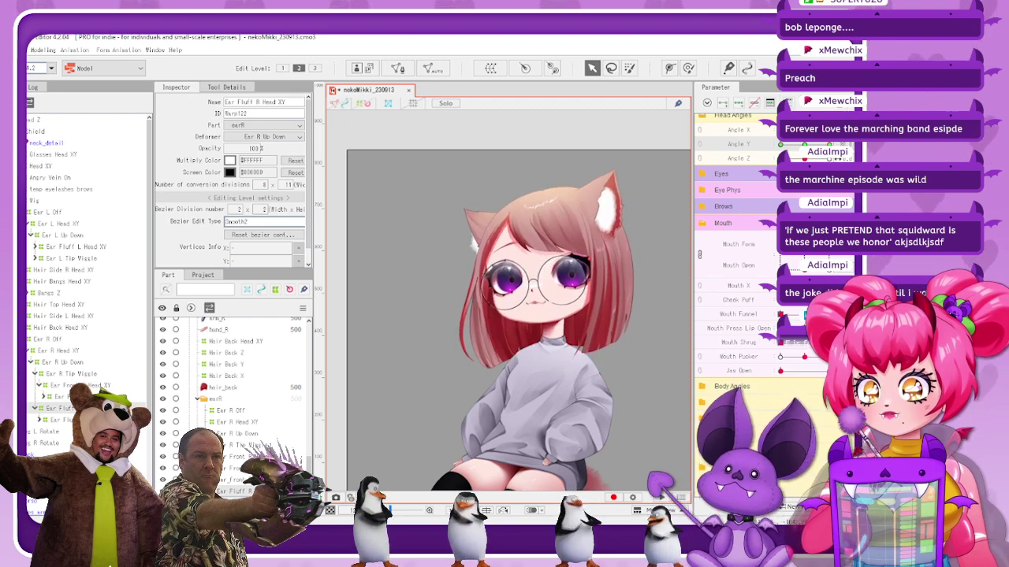
{"action": "left_click", "coordinate": [76, 352]}
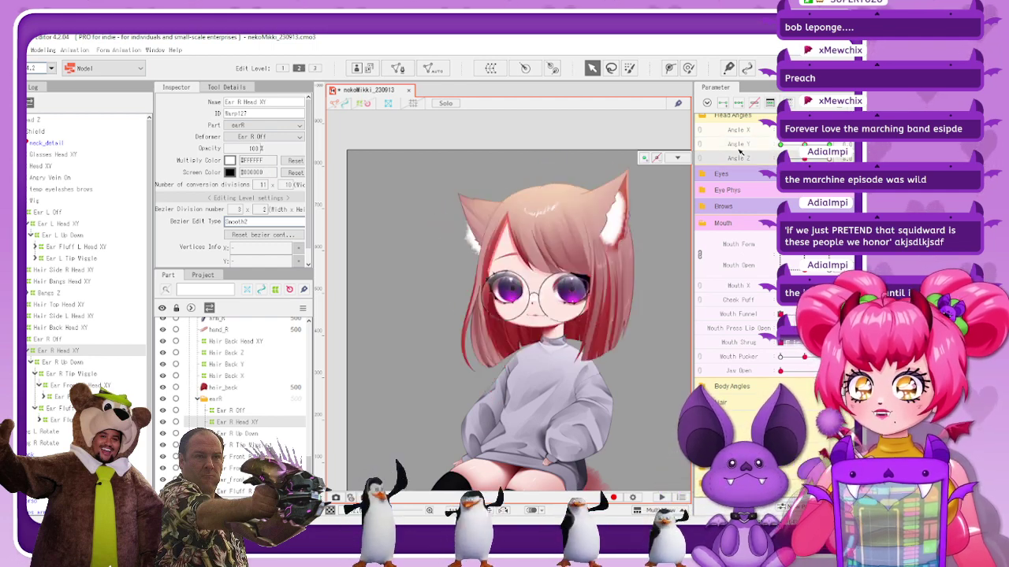
{"action": "scroll", "coordinate": [736, 204], "scroll_direction": "up", "scroll_amount": 2}
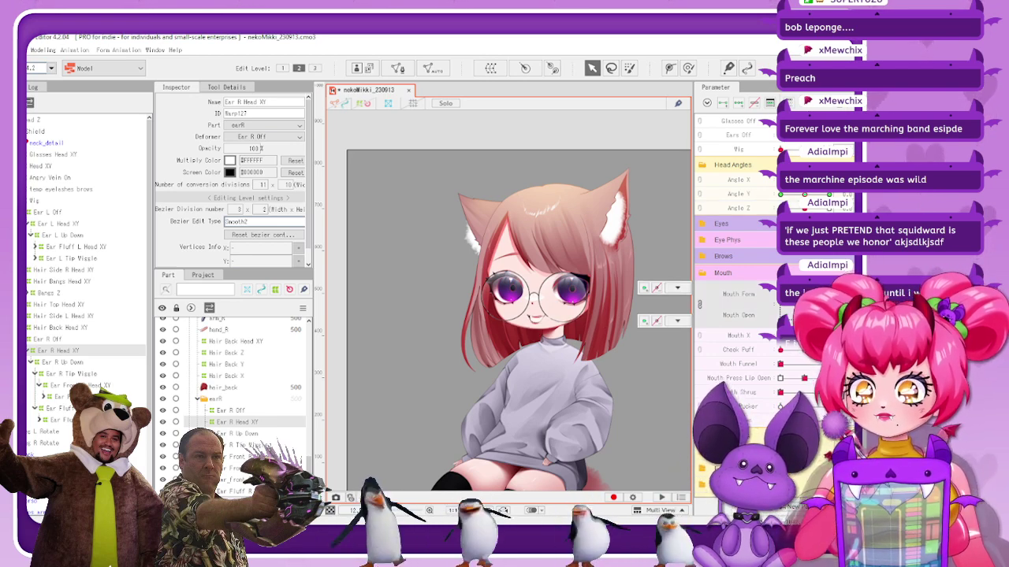
{"action": "left_click", "coordinate": [823, 294]}
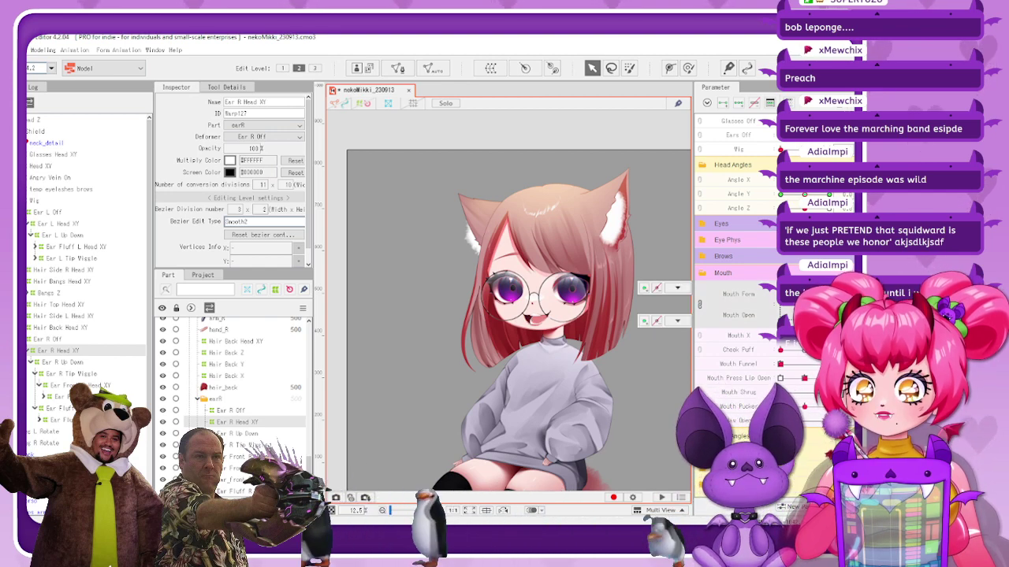
{"action": "scroll", "coordinate": [530, 313], "scroll_direction": "up", "scroll_amount": 5}
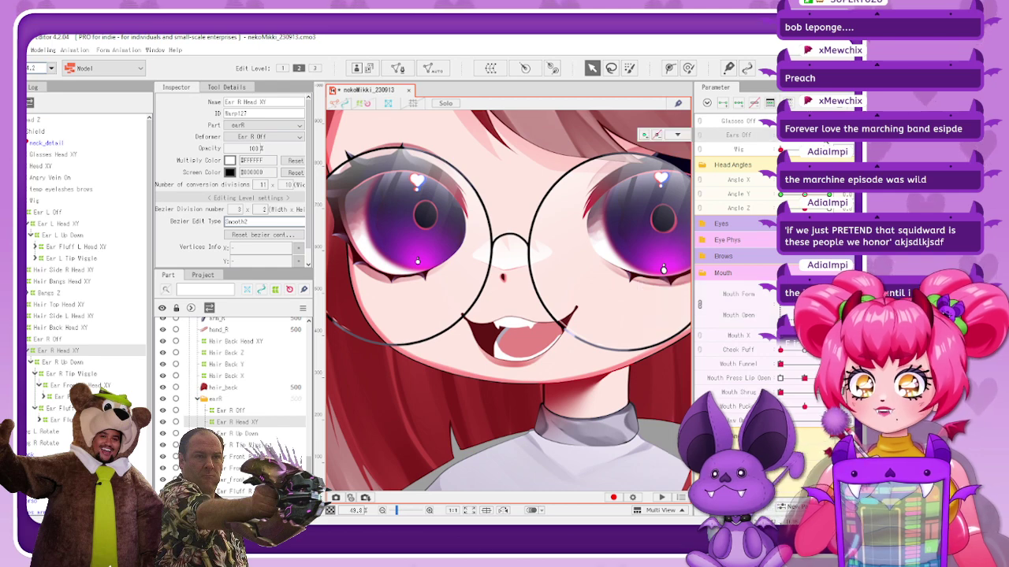
{"action": "left_click", "coordinate": [829, 121]}
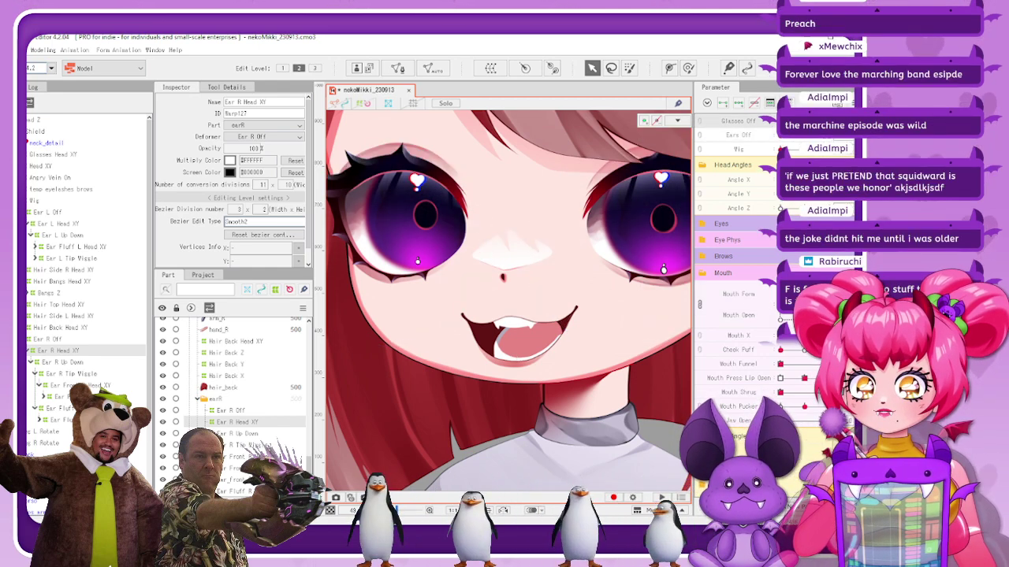
Preview the smiling face without glasses along Angle X, both close up and with the whole head in view
{"action": "left_click_drag", "start_coordinate": [804, 180], "coordinate": [766, 205]}
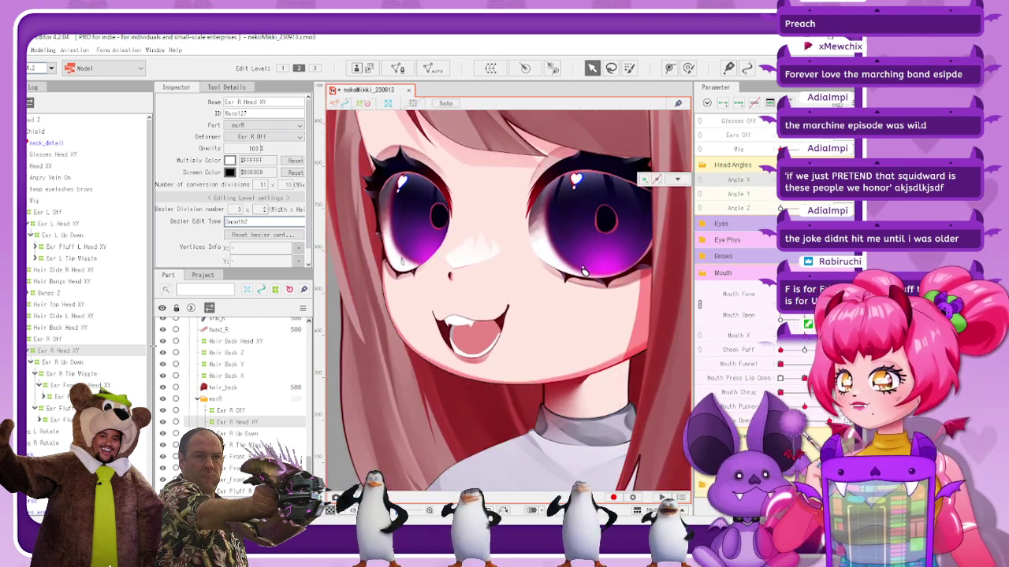
{"action": "scroll", "coordinate": [531, 332], "scroll_direction": "down", "scroll_amount": 5}
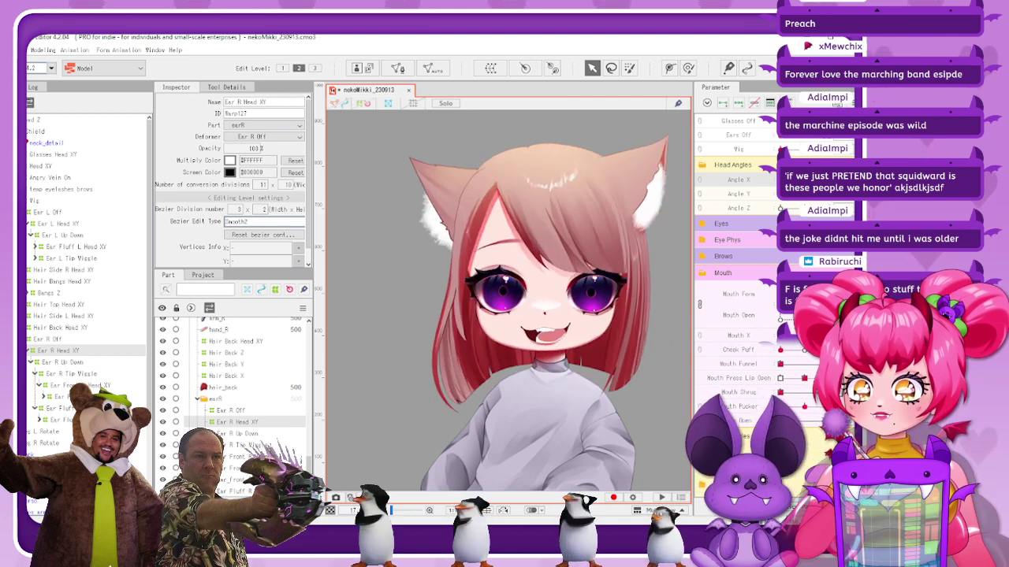
{"action": "scroll", "coordinate": [497, 306], "scroll_direction": "up", "scroll_amount": 4}
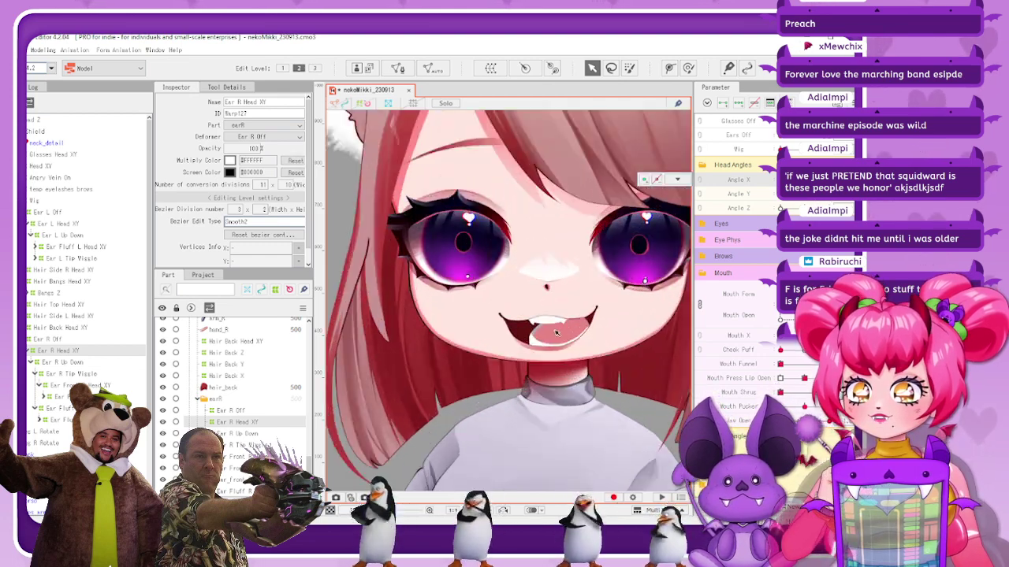
{"action": "scroll", "coordinate": [533, 328], "scroll_direction": "down", "scroll_amount": 3}
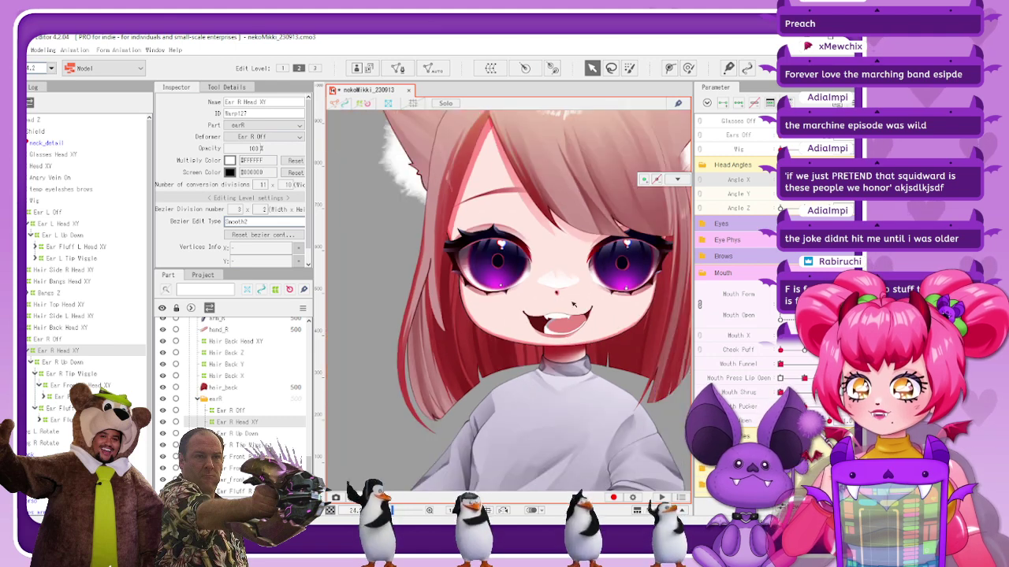
{"action": "scroll", "coordinate": [532, 328], "scroll_direction": "up", "scroll_amount": 2}
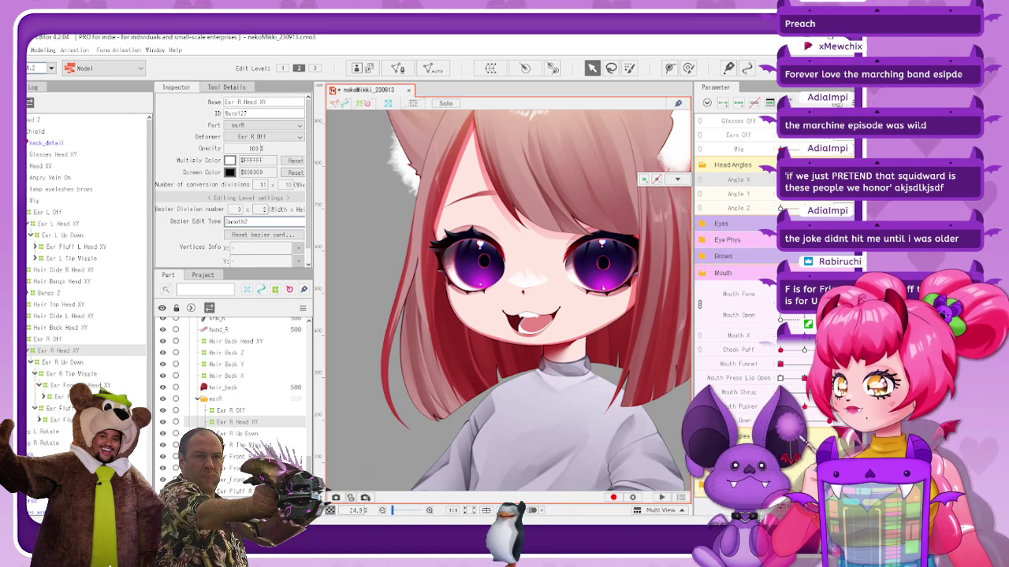
Collapse the Ear R Off deformer hierarchy and save the model
{"action": "left_click", "coordinate": [23, 339]}
{"action": "key", "text": "ctrl+s"}
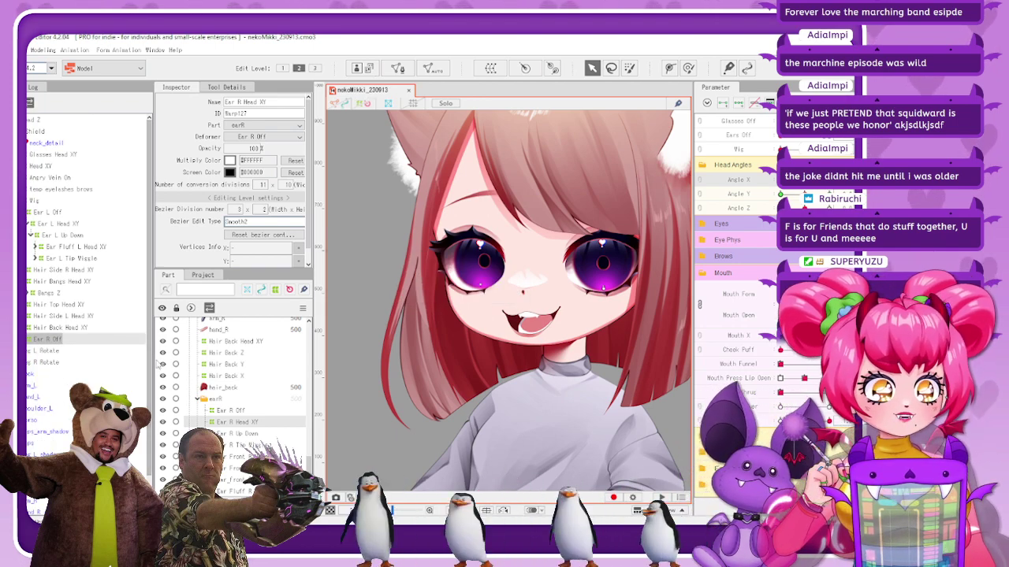
Bring the whole head into view, select the Hair Back Head XY warp and preview the head turning along Angle X
{"action": "scroll", "coordinate": [160, 341], "scroll_direction": "down", "scroll_amount": 2}
{"action": "scroll", "coordinate": [499, 377], "scroll_direction": "down", "scroll_amount": 3}
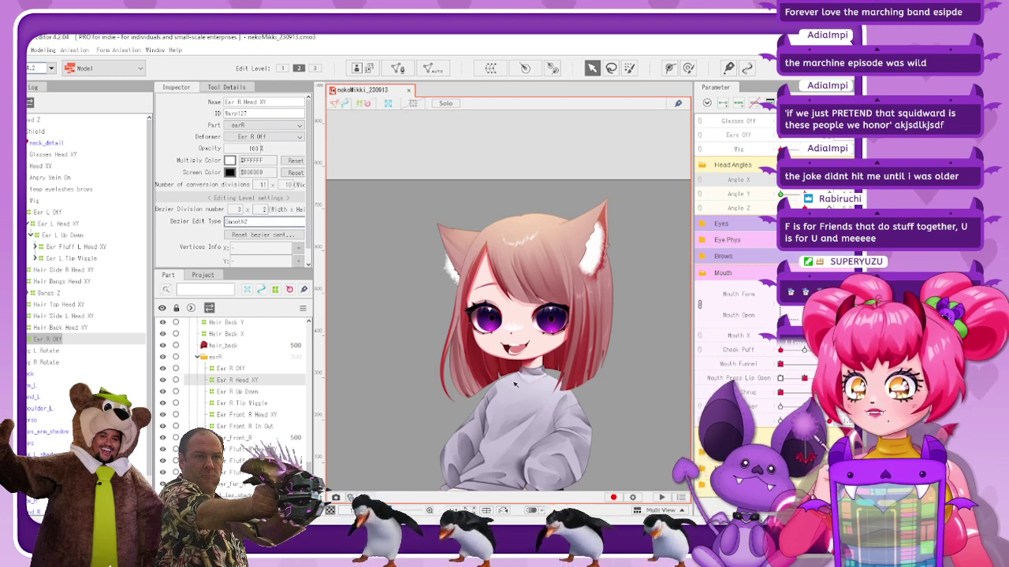
{"action": "scroll", "coordinate": [514, 384], "scroll_direction": "up", "scroll_amount": 2}
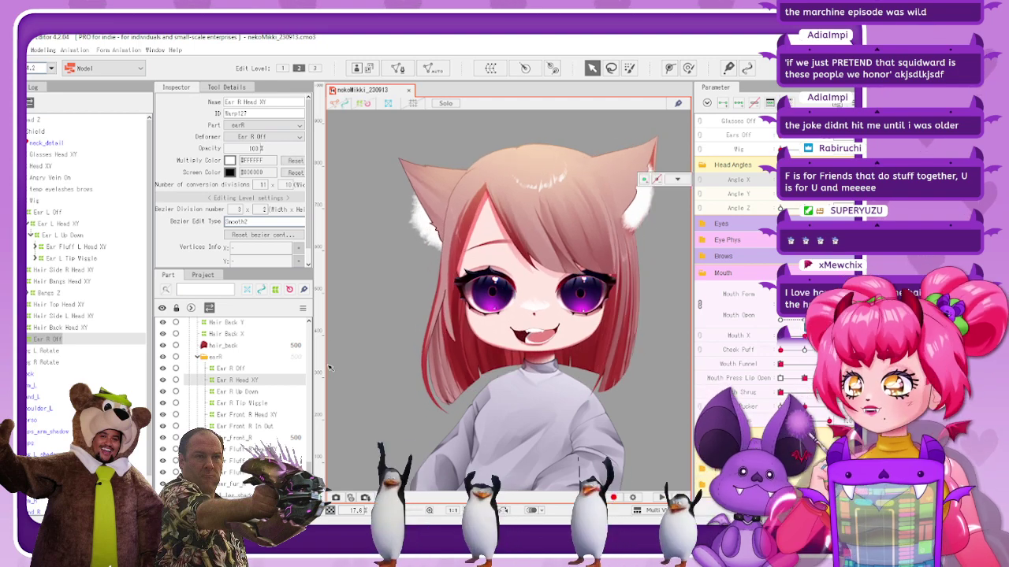
{"action": "left_click", "coordinate": [89, 259]}
{"action": "left_click", "coordinate": [74, 282]}
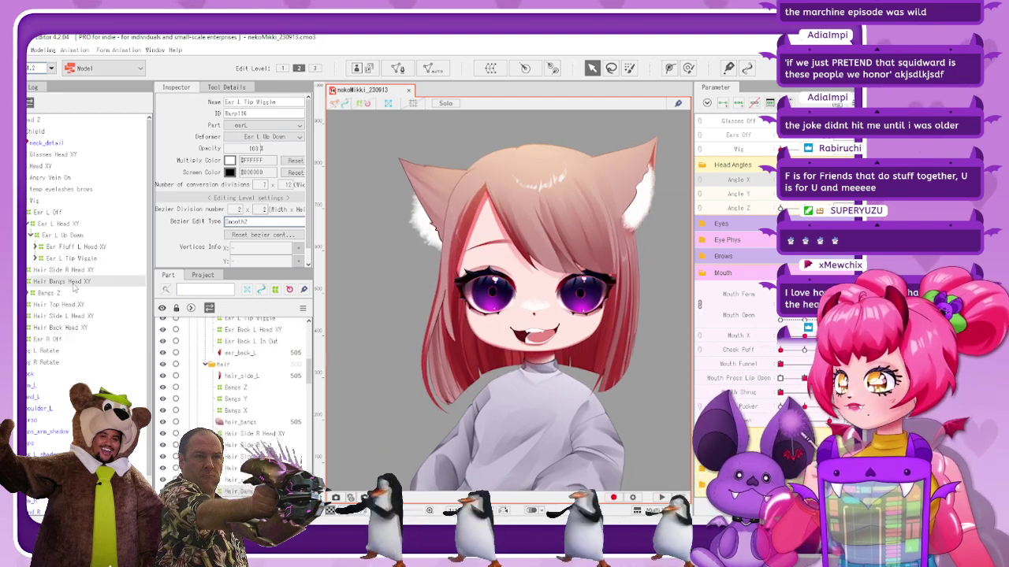
{"action": "left_click", "coordinate": [62, 327]}
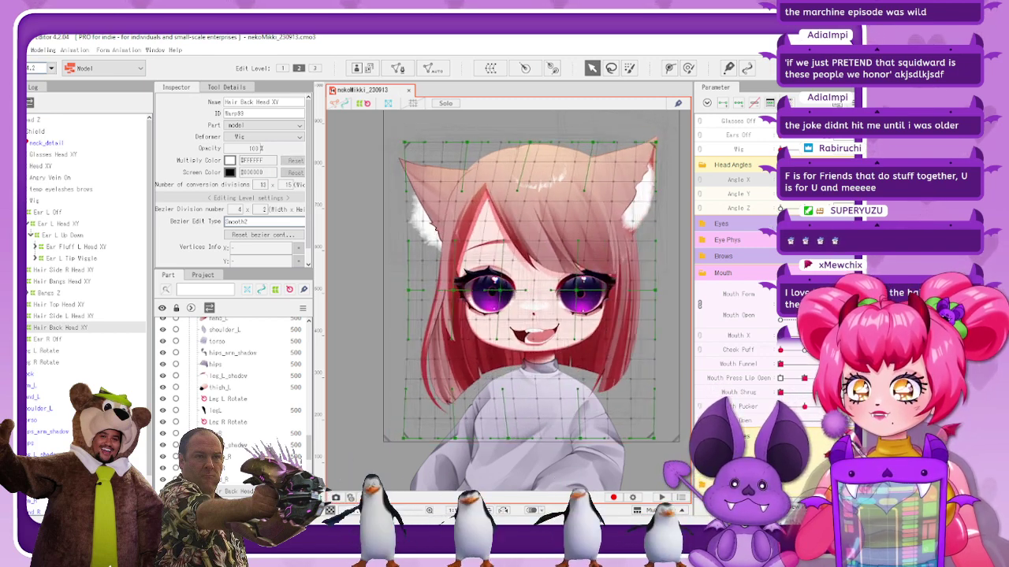
{"action": "left_click_drag", "start_coordinate": [787, 179], "coordinate": [805, 179]}
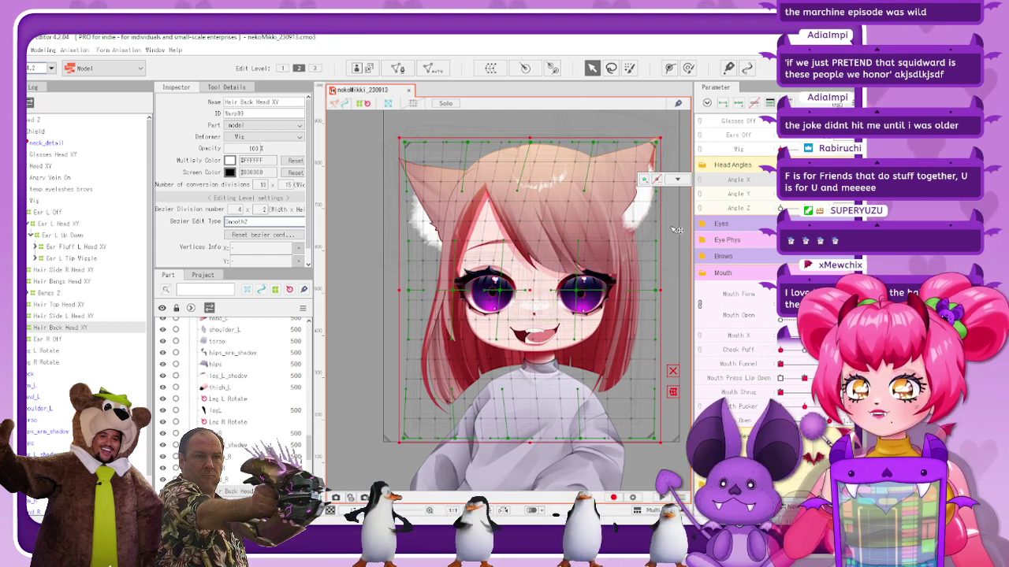
{"action": "left_click_drag", "start_coordinate": [804, 180], "coordinate": [780, 179]}
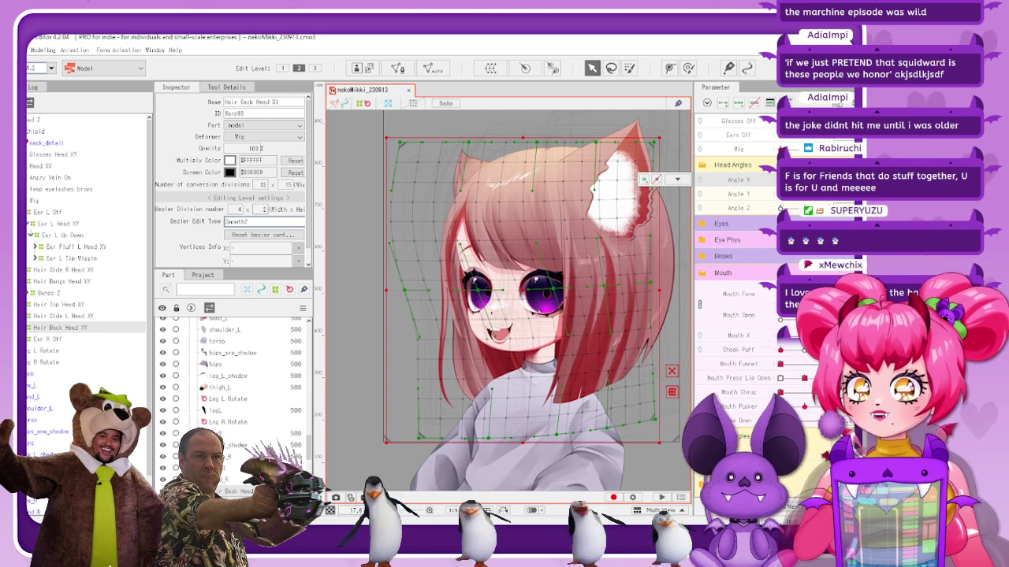
{"action": "left_click_drag", "start_coordinate": [780, 180], "coordinate": [804, 179]}
{"action": "left_click", "coordinate": [677, 178]}
{"action": "left_click", "coordinate": [369, 110]}
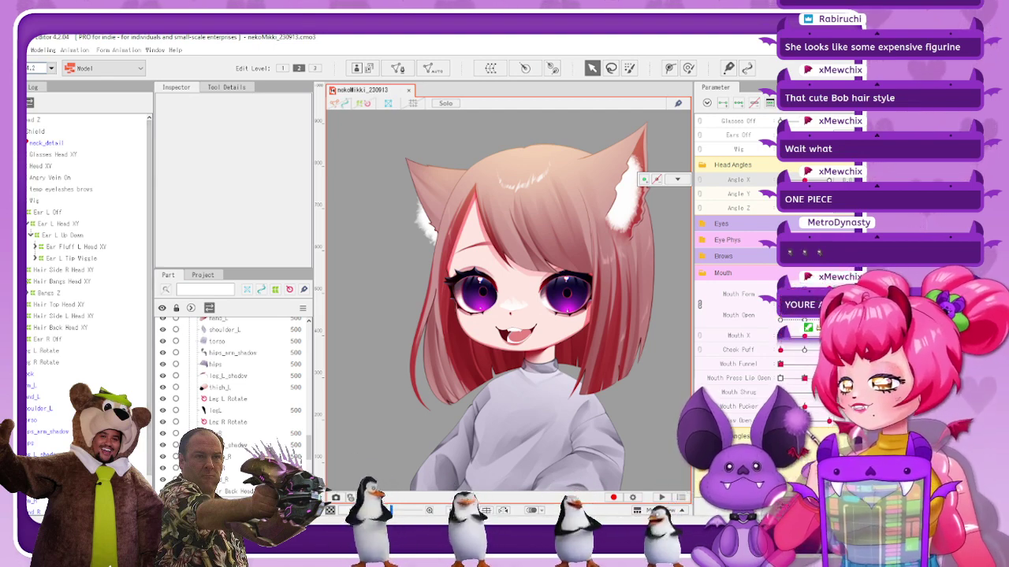
Collapse the Hair Bangs Head XY, Ear L Off and Wig deformer hierarchies
{"action": "left_click", "coordinate": [23, 281]}
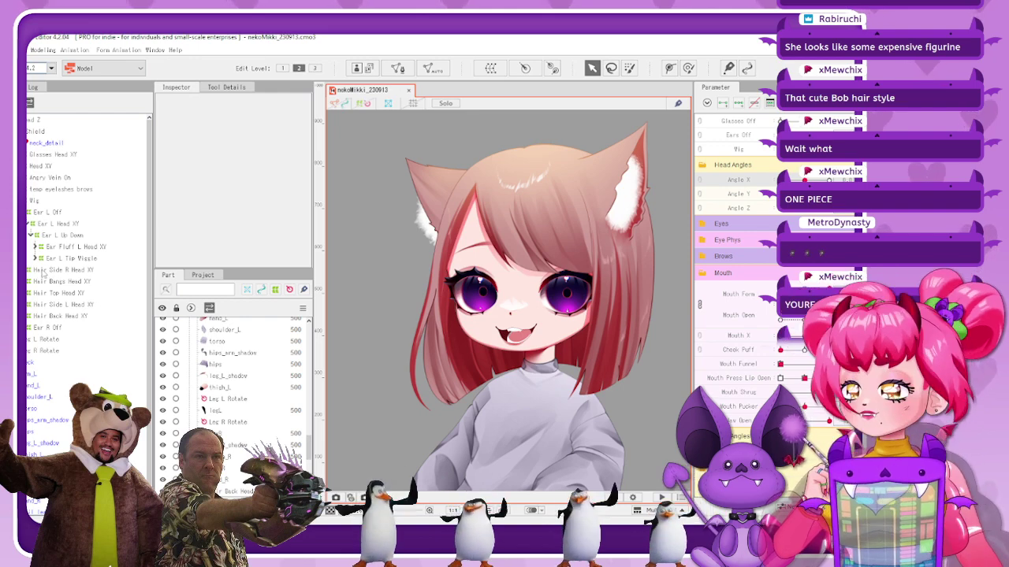
{"action": "double_click", "coordinate": [78, 213]}
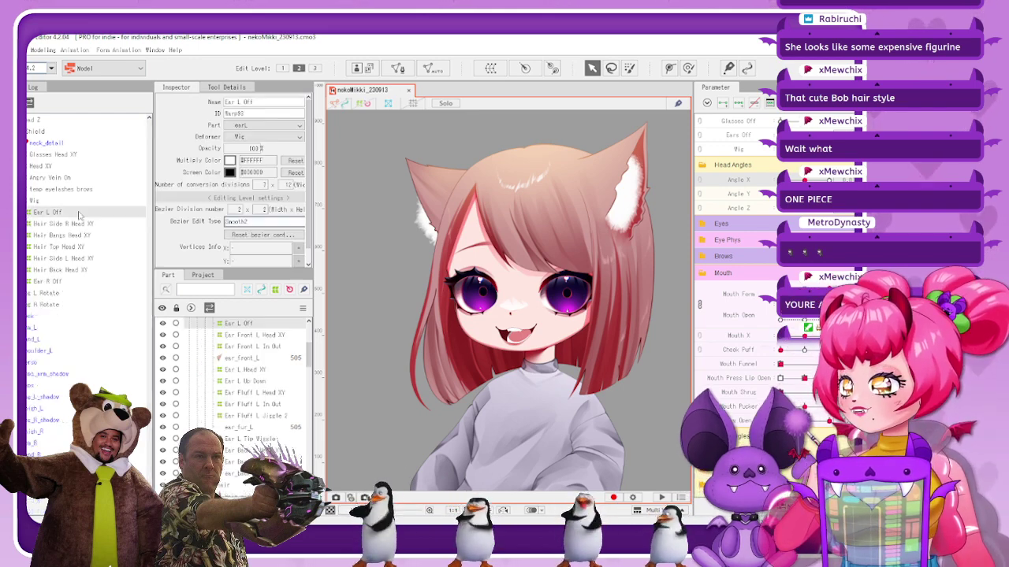
{"action": "left_click", "coordinate": [70, 280]}
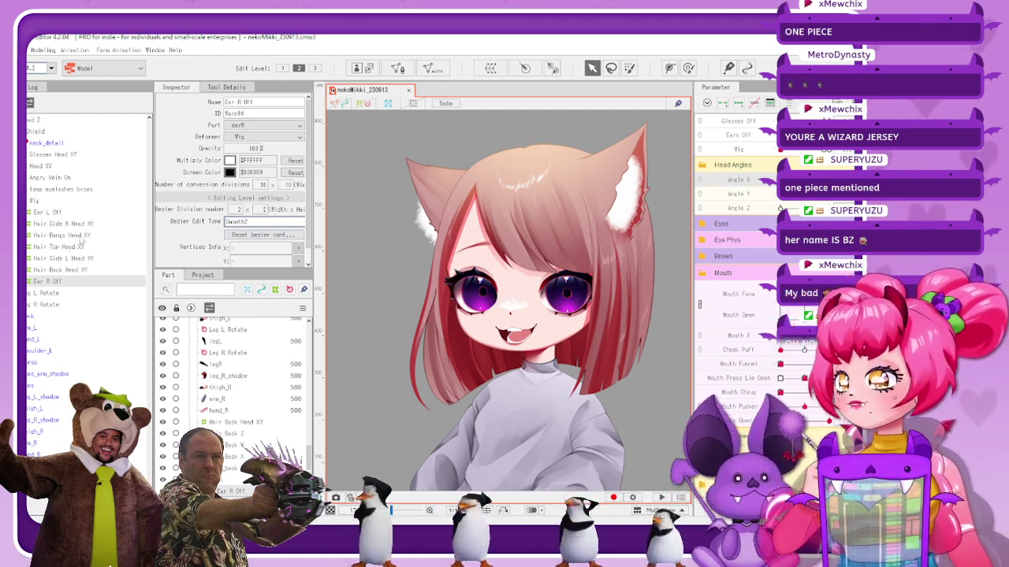
{"action": "left_click", "coordinate": [21, 201]}
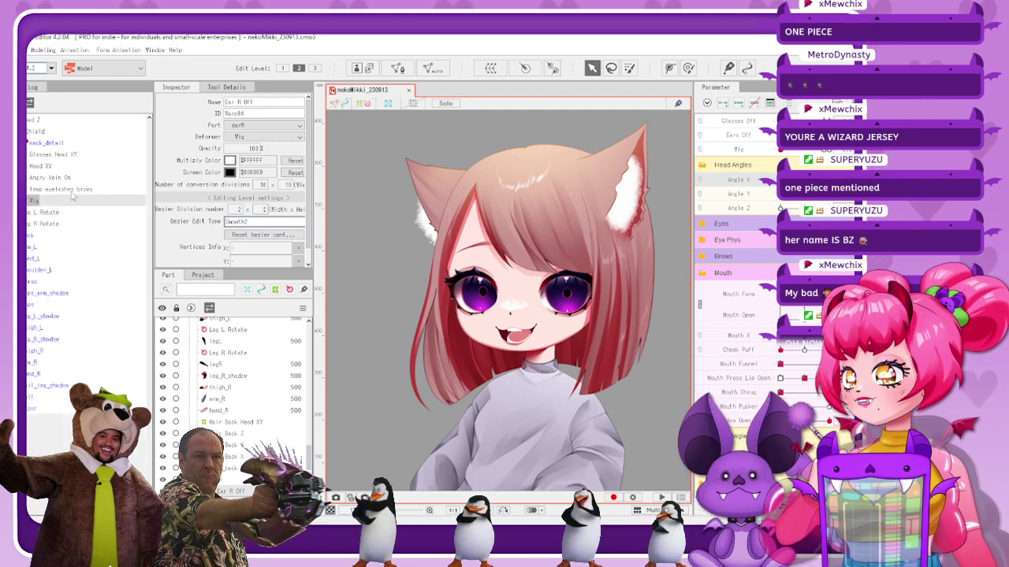
Look through the Angry Vein On, Head XY and temp eyelashes brows deformers and preview the Wig parameter
{"action": "left_click", "coordinate": [62, 189]}
{"action": "left_click", "coordinate": [44, 177]}
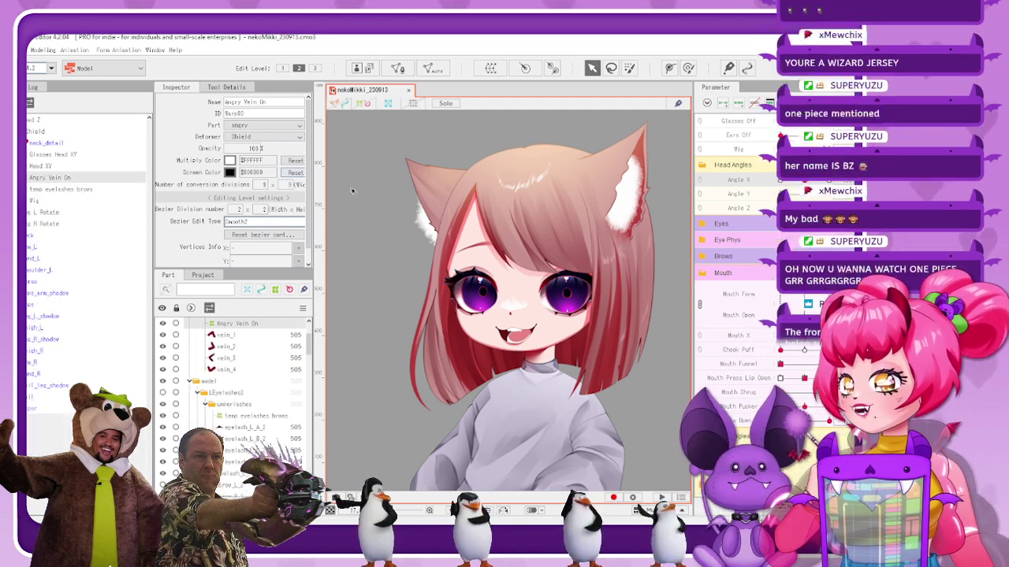
{"action": "left_click_drag", "start_coordinate": [780, 149], "coordinate": [821, 149]}
{"action": "left_click", "coordinate": [43, 166]}
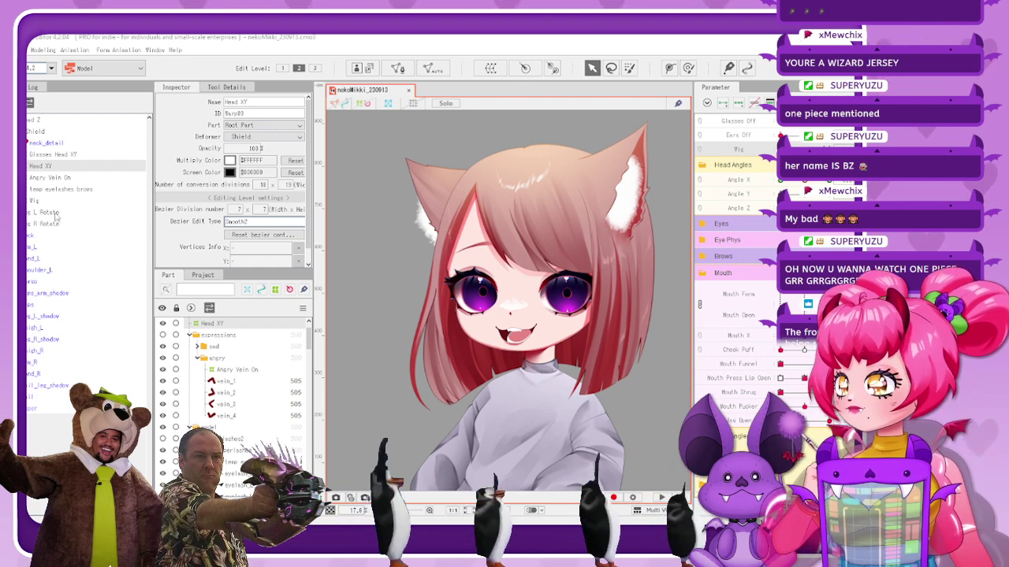
{"action": "left_click", "coordinate": [43, 192]}
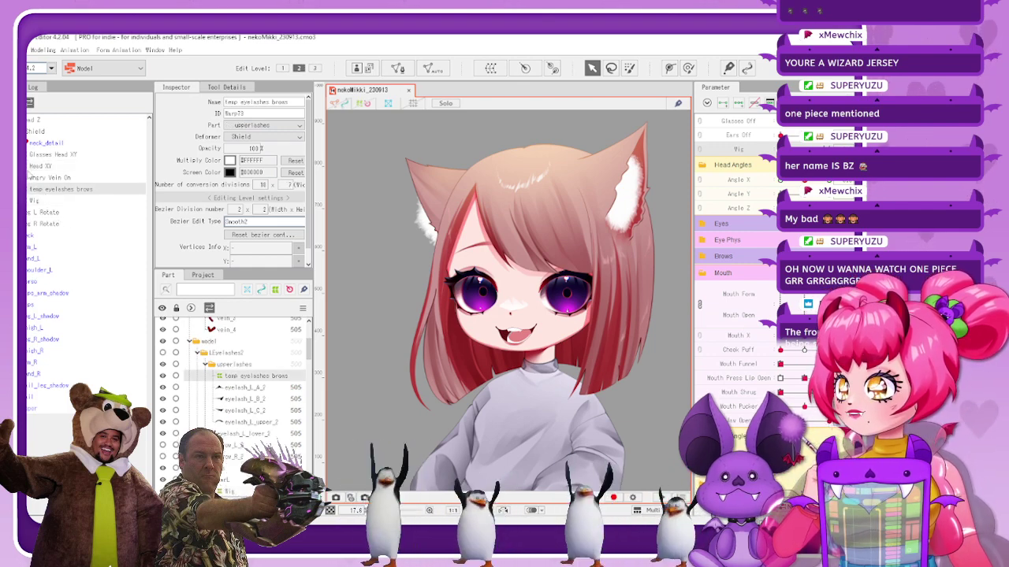
Expand the Head XY, Mouth Head XY and Innermouth hierarchies to show the warps inside the mouth
{"action": "left_click", "coordinate": [20, 166]}
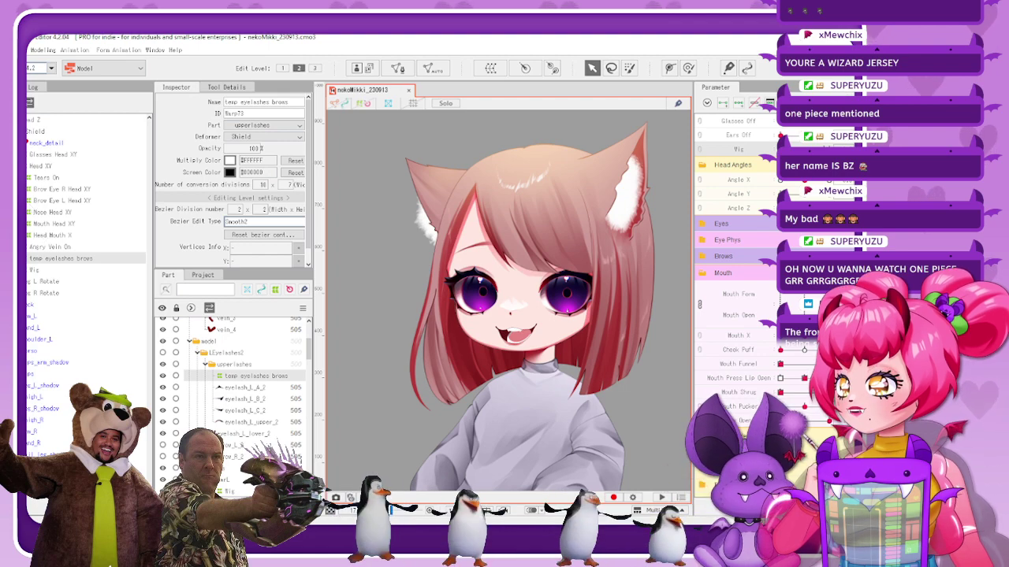
{"action": "left_click", "coordinate": [22, 236]}
{"action": "left_click", "coordinate": [26, 237]}
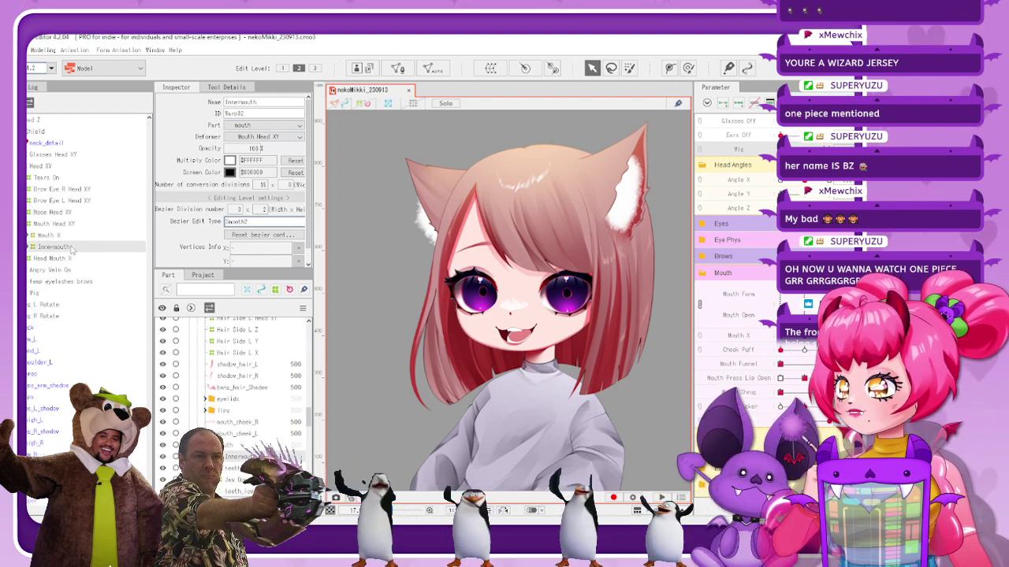
{"action": "left_click", "coordinate": [63, 237]}
{"action": "left_click", "coordinate": [33, 247]}
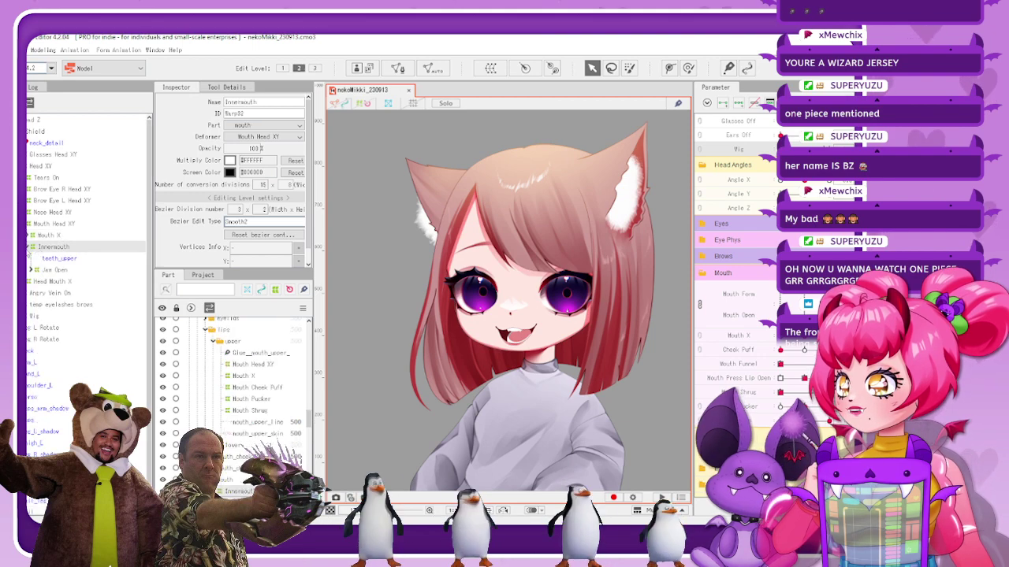
Rename the Innermouth warp holding the upper teeth as Innermouth Head XY
{"action": "left_click", "coordinate": [63, 258]}
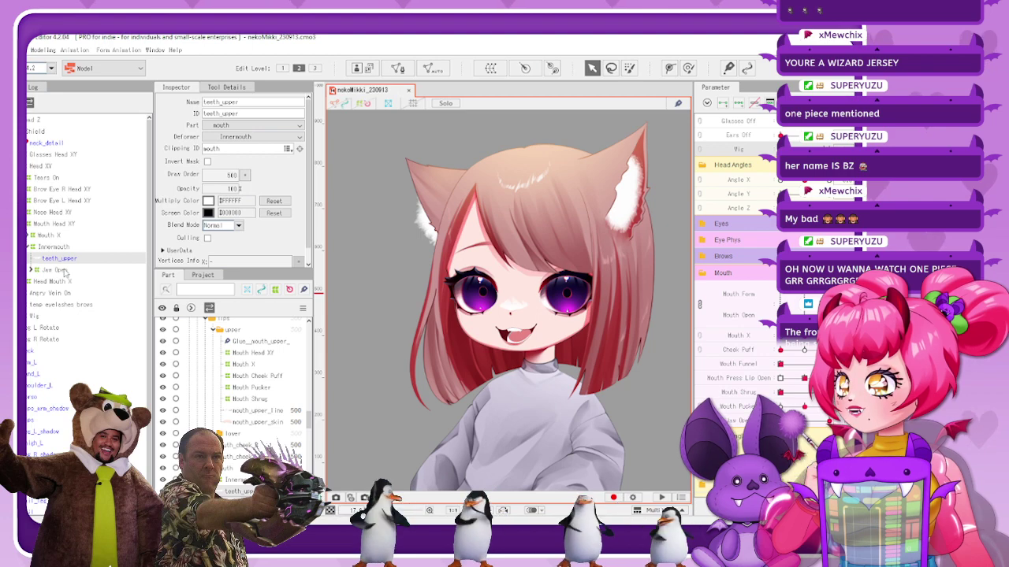
{"action": "left_click", "coordinate": [54, 247]}
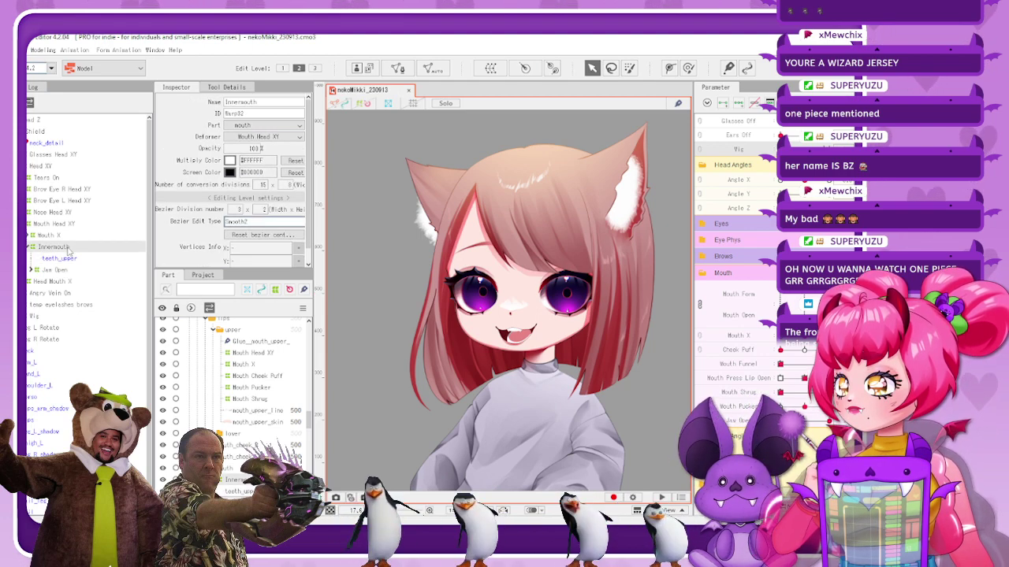
{"action": "left_click", "coordinate": [281, 103]}
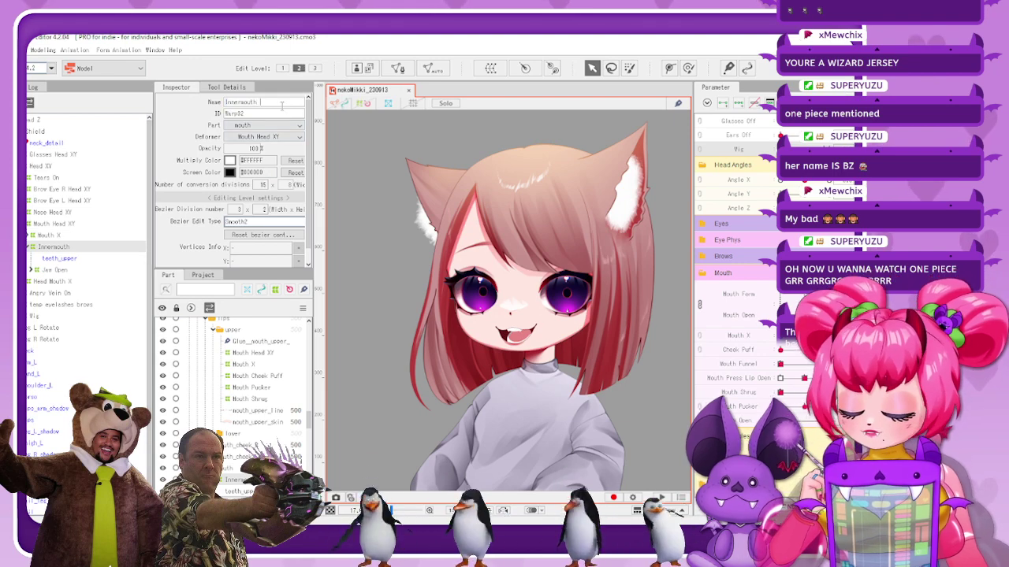
{"action": "type", "text": "Head XY"}
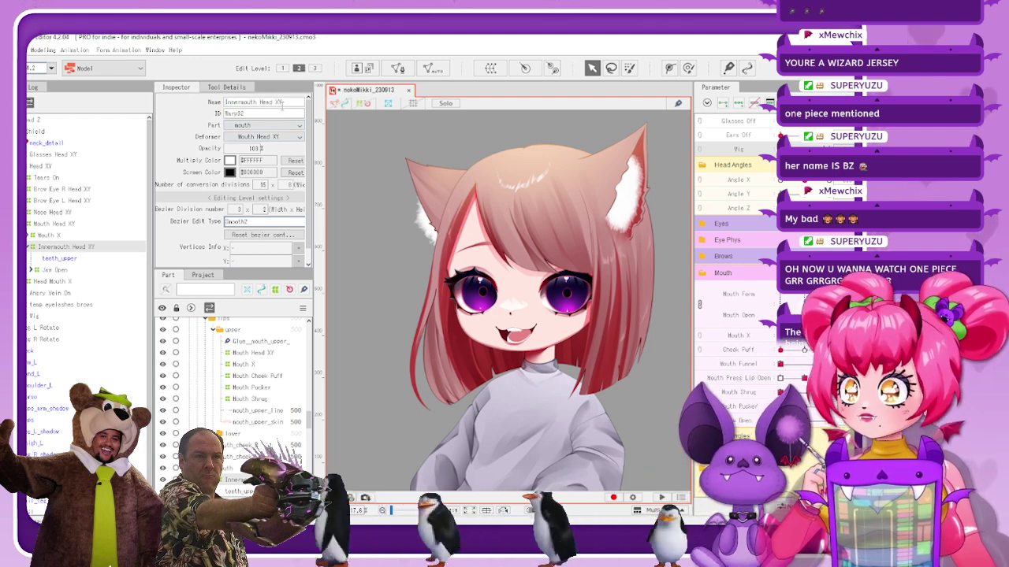
{"action": "left_click", "coordinate": [367, 105]}
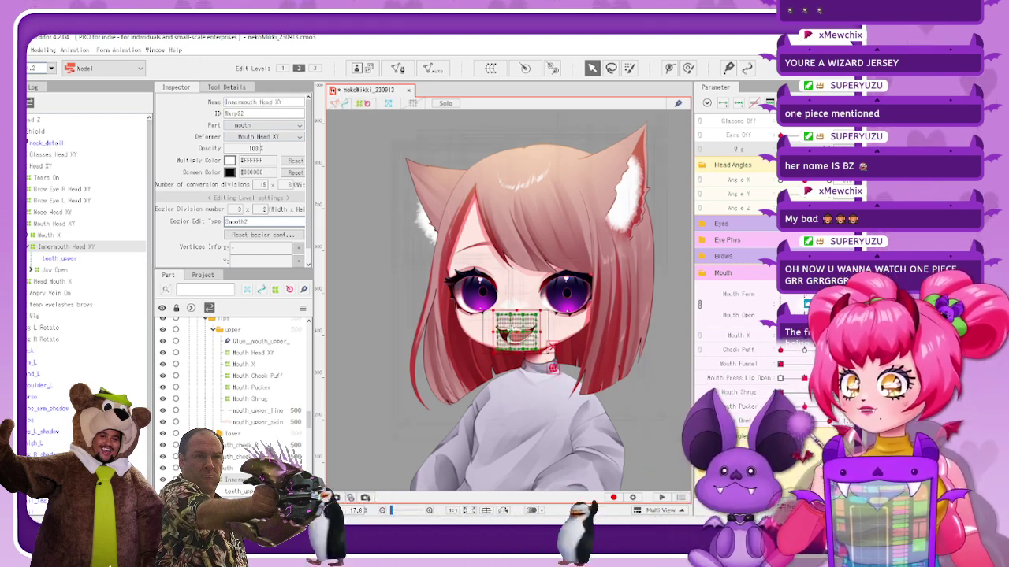
Set the Innermouth Head XY warp's bezier division to 2 by 2 and reduce its horizontal conversion divisions
{"action": "scroll", "coordinate": [536, 361], "scroll_direction": "up", "scroll_amount": 2}
{"action": "scroll", "coordinate": [536, 362], "scroll_direction": "up", "scroll_amount": 2}
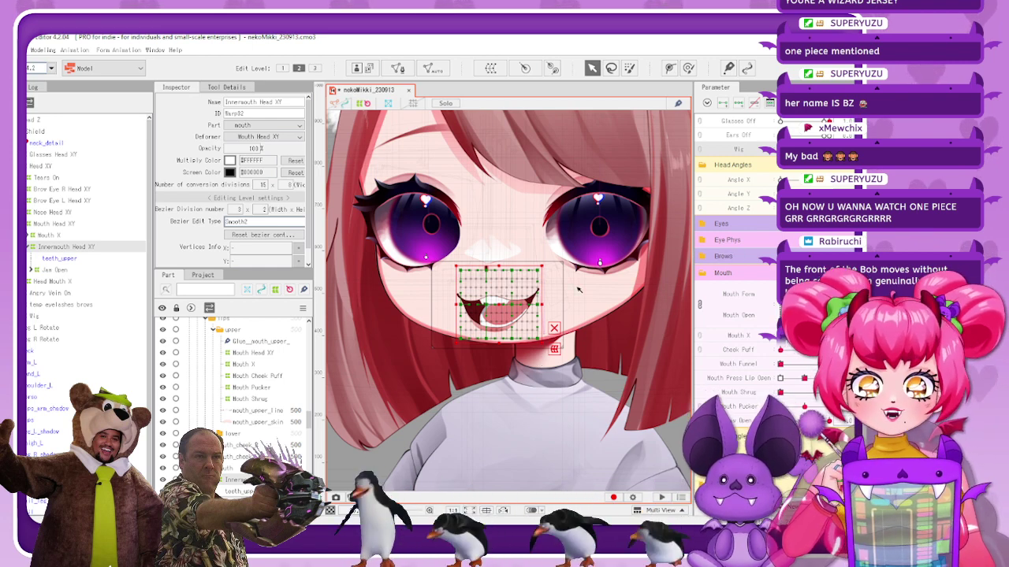
{"action": "scroll", "coordinate": [562, 289], "scroll_direction": "up", "scroll_amount": 2}
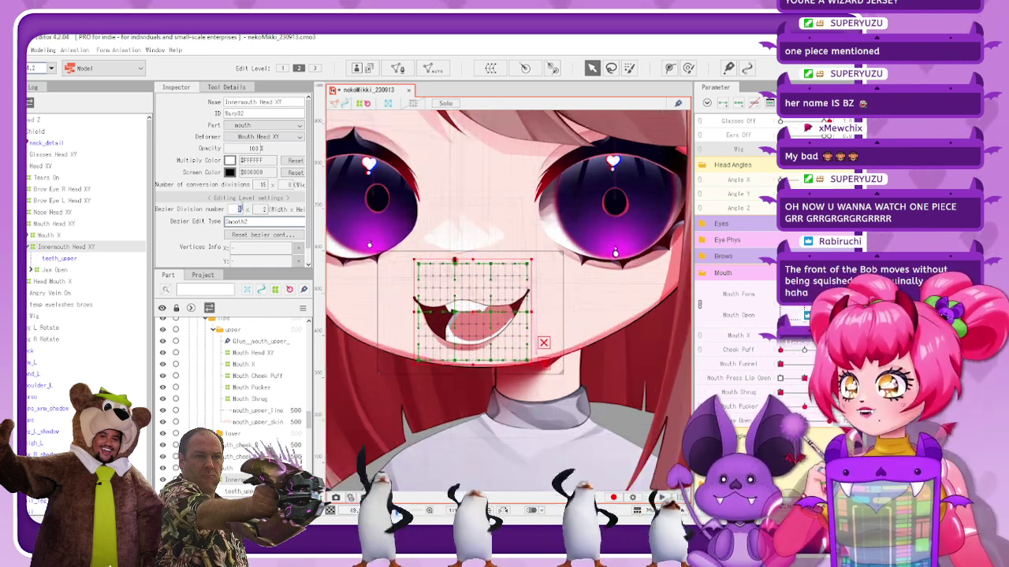
{"action": "type", "text": "2"}
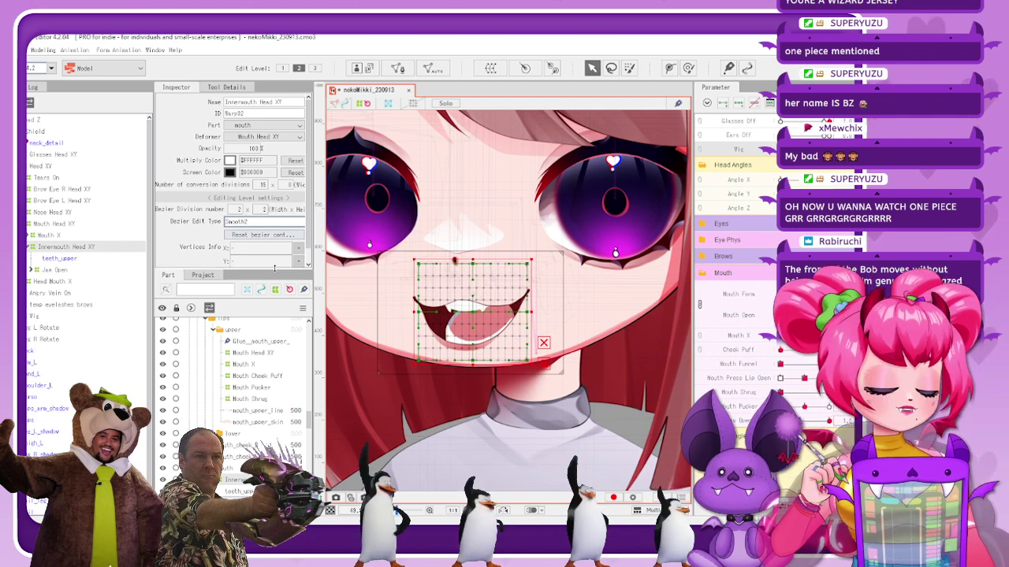
{"action": "left_click", "coordinate": [750, 180]}
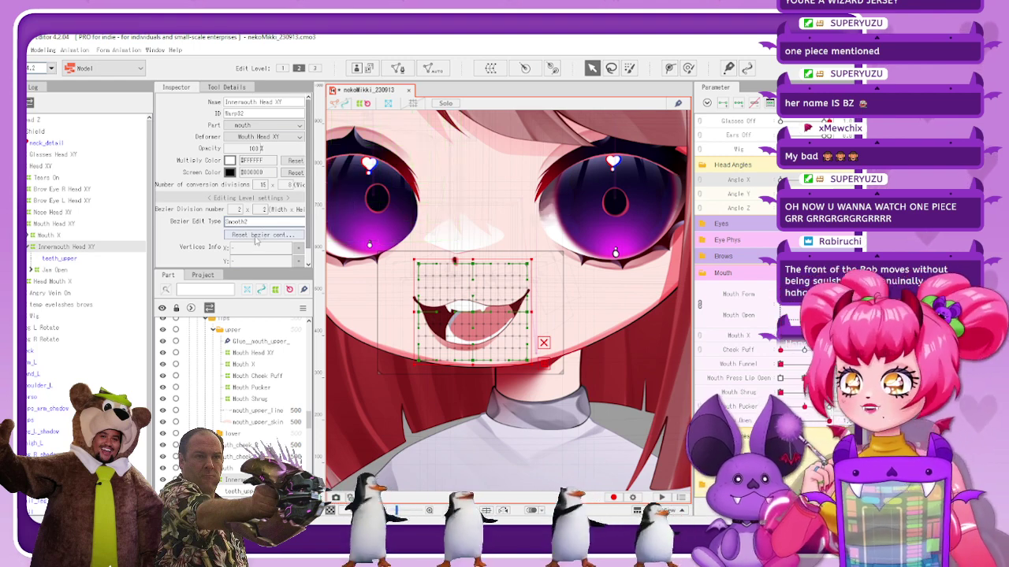
{"action": "double_click", "coordinate": [263, 184]}
{"action": "type", "text": "12"}
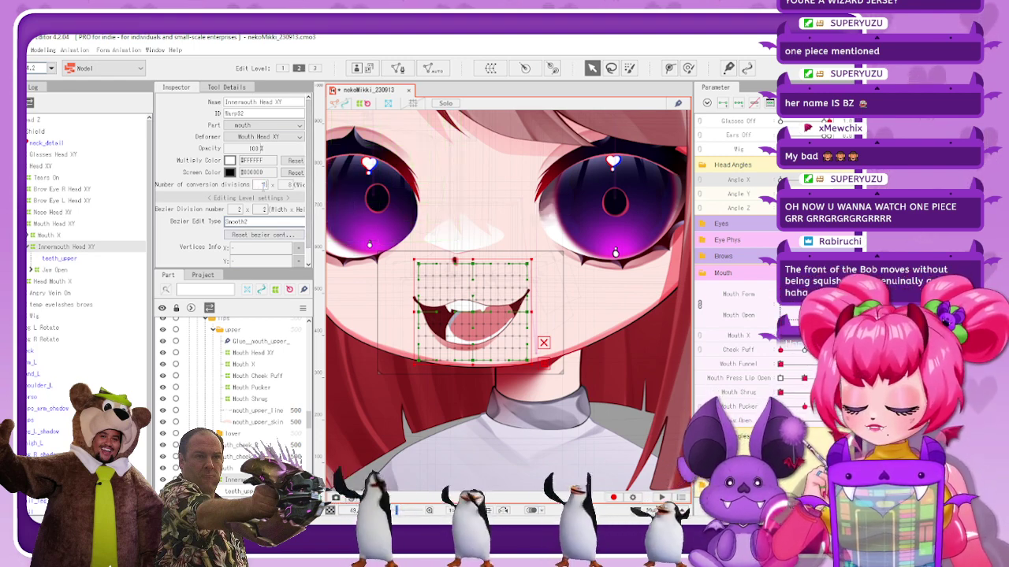
{"action": "key", "text": "Return"}
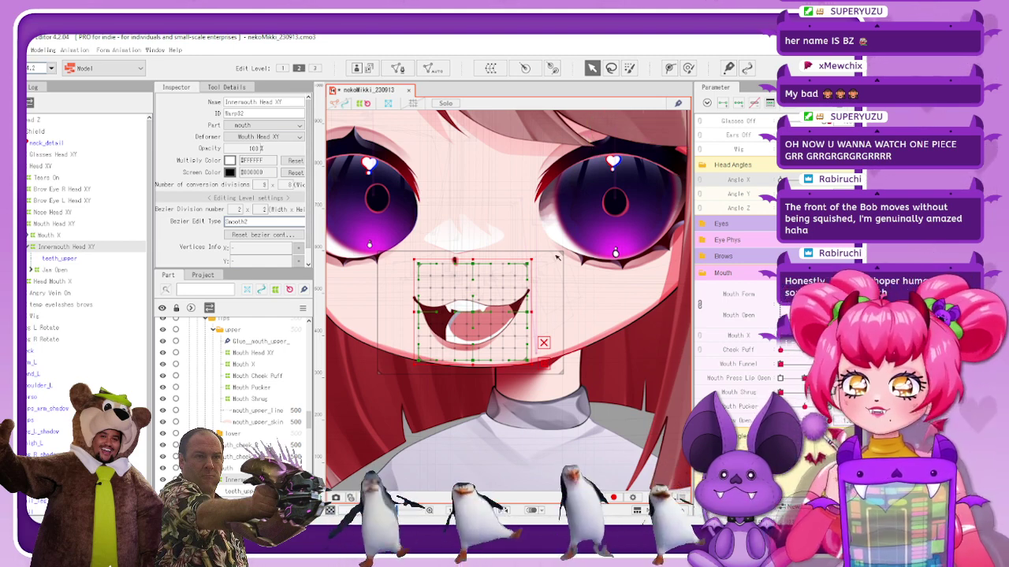
Reposition the Innermouth Head XY warp horizontally in the maximum Angle X pose so teeth and tongue follow the turned head
{"action": "scroll", "coordinate": [482, 306], "scroll_direction": "up", "scroll_amount": 2}
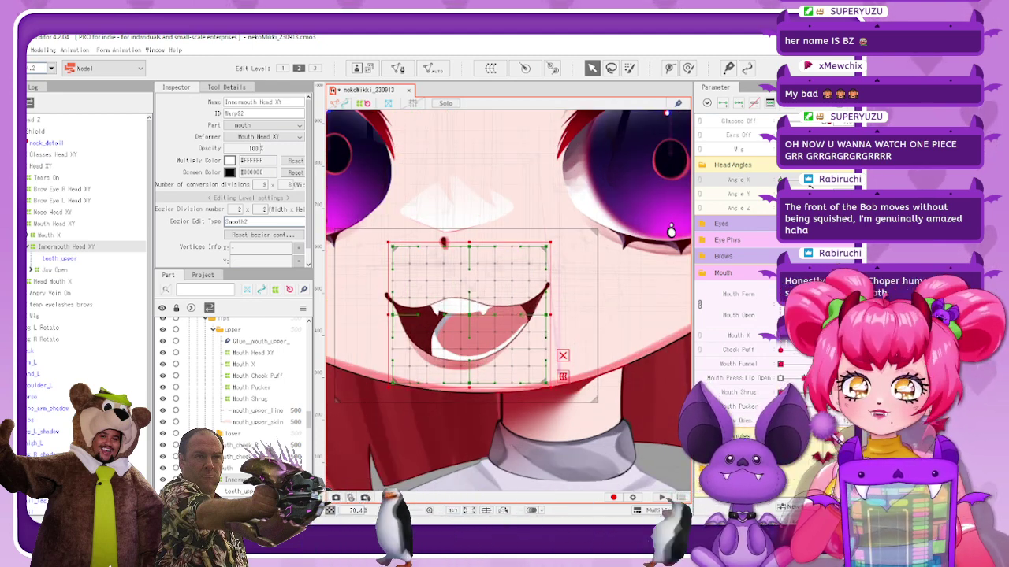
{"action": "left_click_drag", "start_coordinate": [781, 181], "coordinate": [799, 180]}
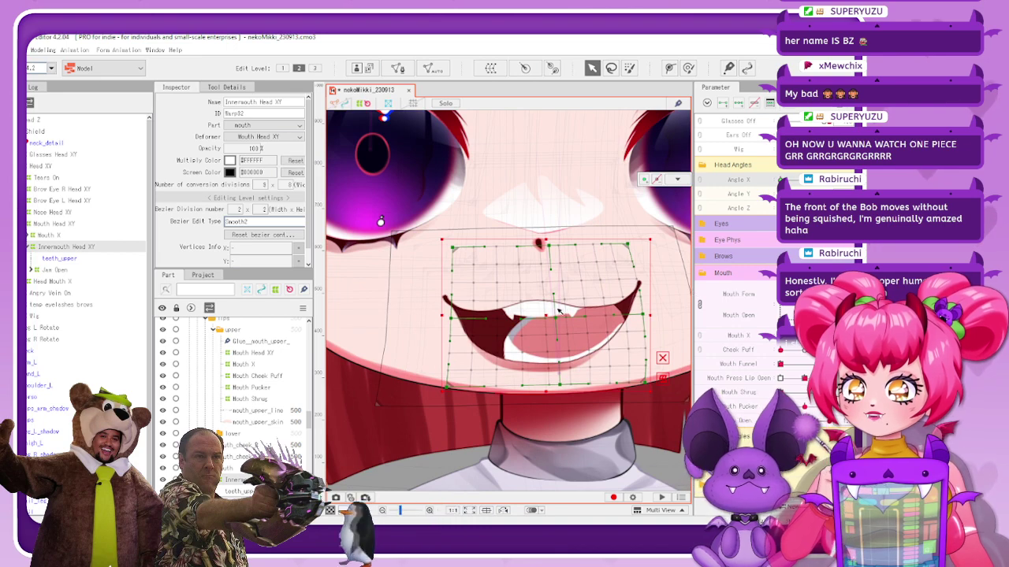
{"action": "left_click_drag", "start_coordinate": [544, 315], "coordinate": [521, 315]}
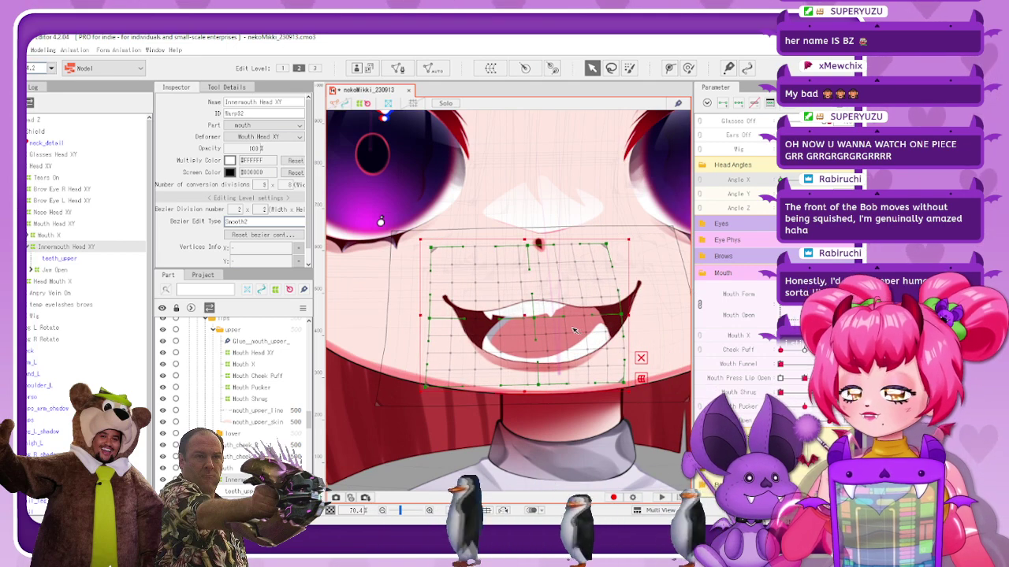
{"action": "left_click_drag", "start_coordinate": [532, 316], "coordinate": [544, 313]}
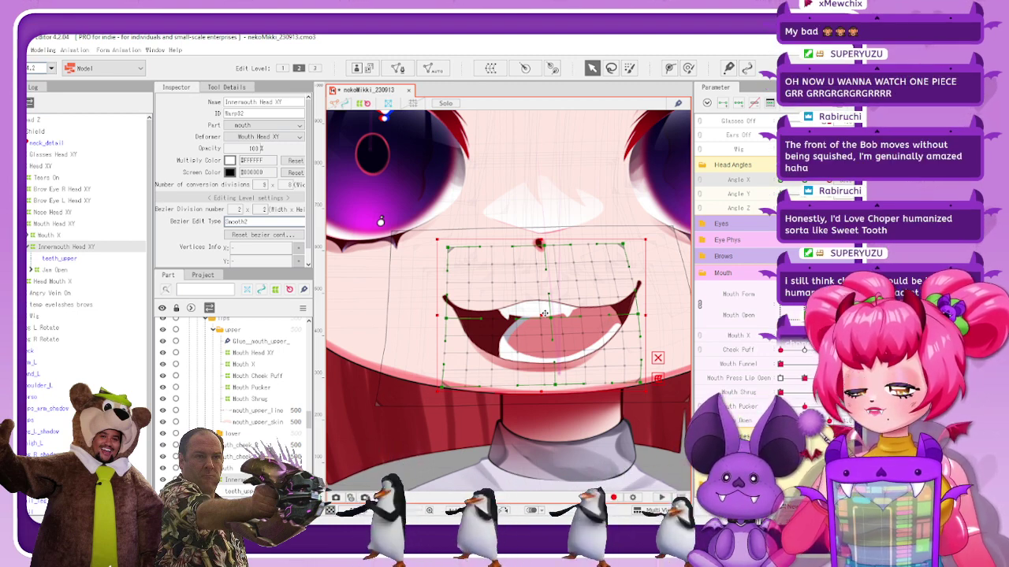
{"action": "key", "text": "ctrl+z"}
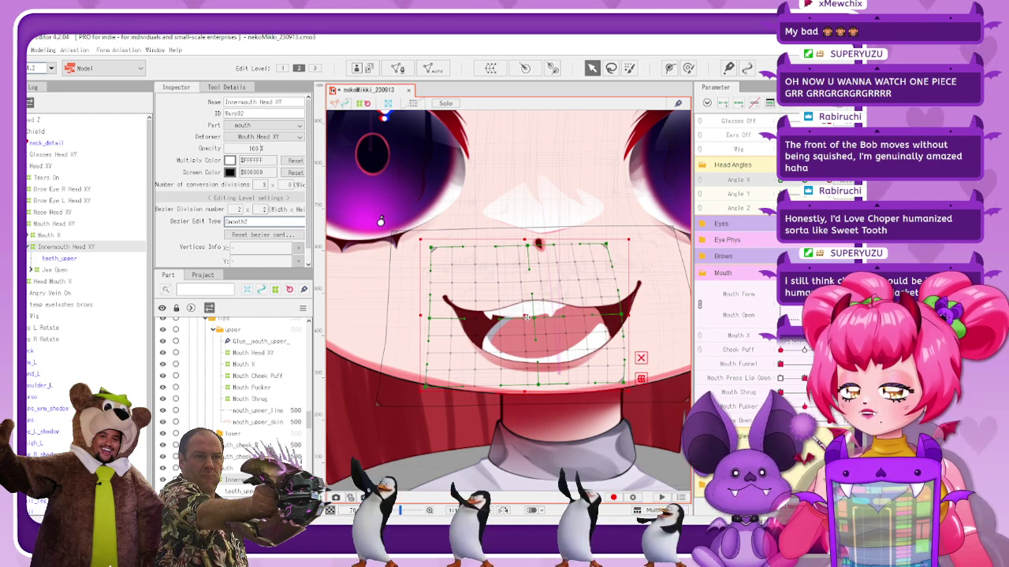
{"action": "left_click_drag", "start_coordinate": [525, 316], "coordinate": [545, 315]}
Nudge the Innermouth Head XY warp slightly to the right in the minimum Angle X pose and return Angle X to neutral
{"action": "left_click_drag", "start_coordinate": [829, 180], "coordinate": [776, 184]}
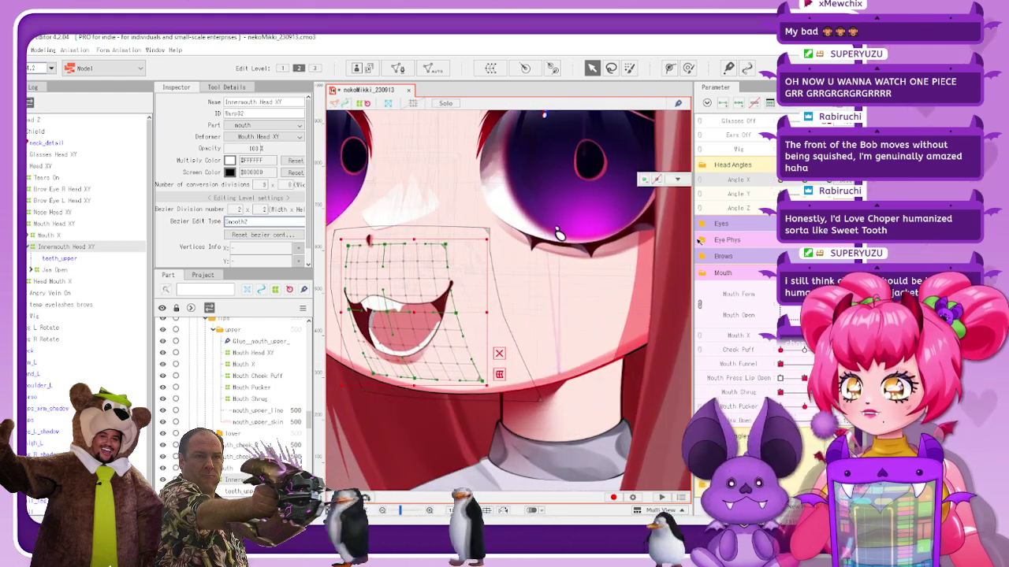
{"action": "left_click_drag", "start_coordinate": [414, 310], "coordinate": [418, 310]}
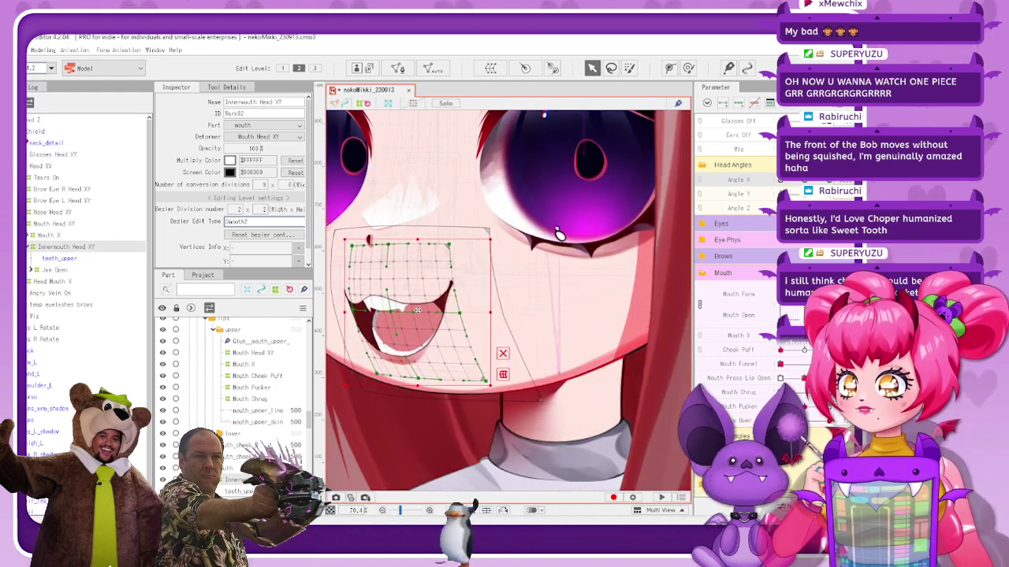
{"action": "left_click", "coordinate": [804, 180]}
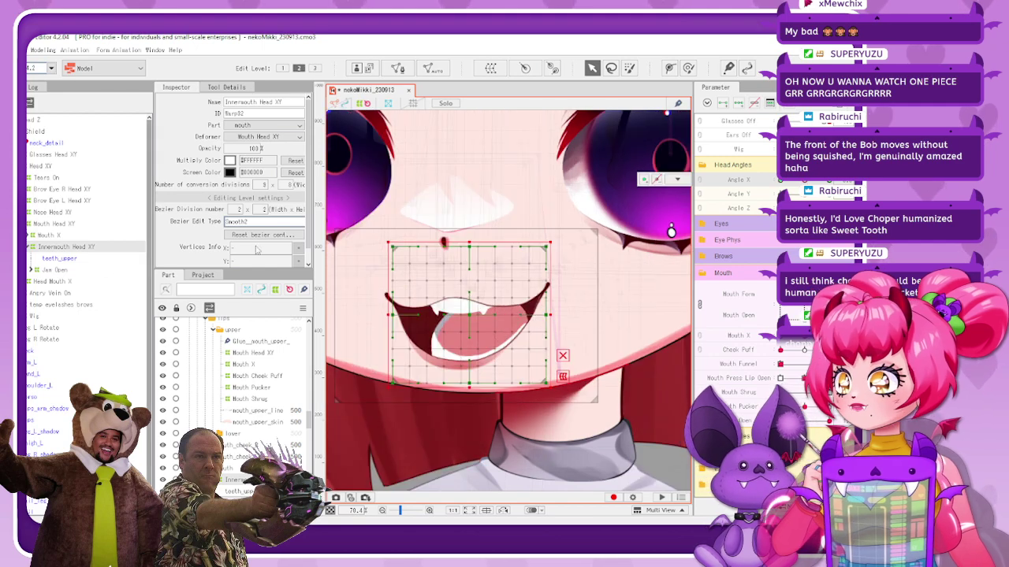
Create a warp deformer named Inner Mouth Jaw Head XY as the parent of the Jaw Open warp
{"action": "left_click", "coordinate": [77, 259]}
{"action": "left_click", "coordinate": [77, 250]}
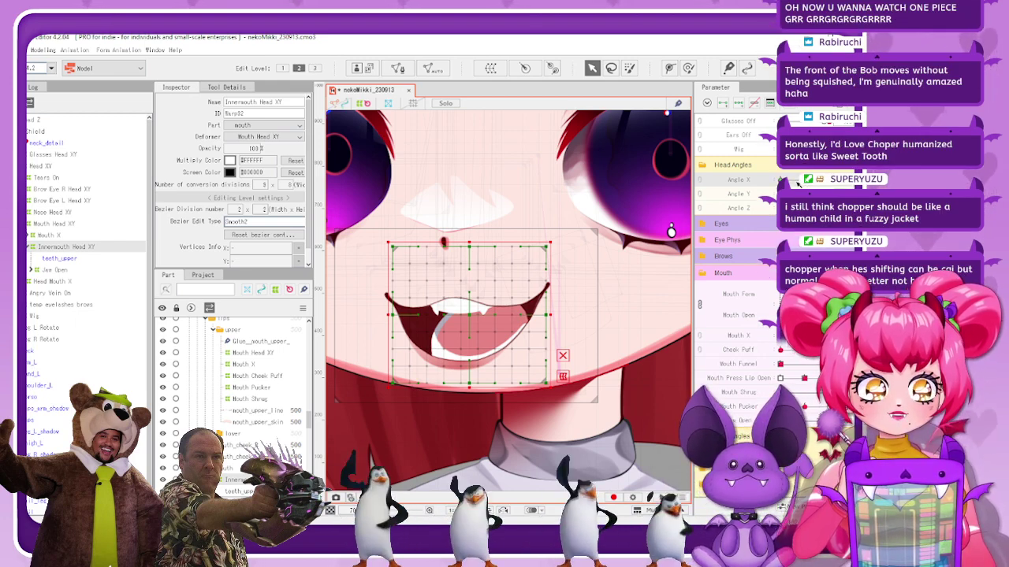
{"action": "mouse_move", "coordinate": [802, 185]}
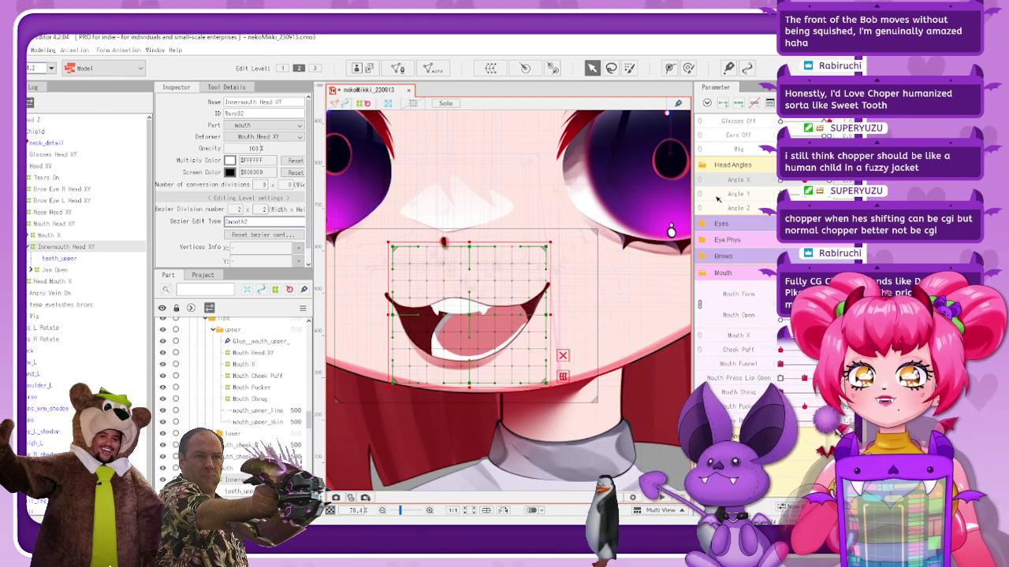
{"action": "left_click", "coordinate": [59, 258]}
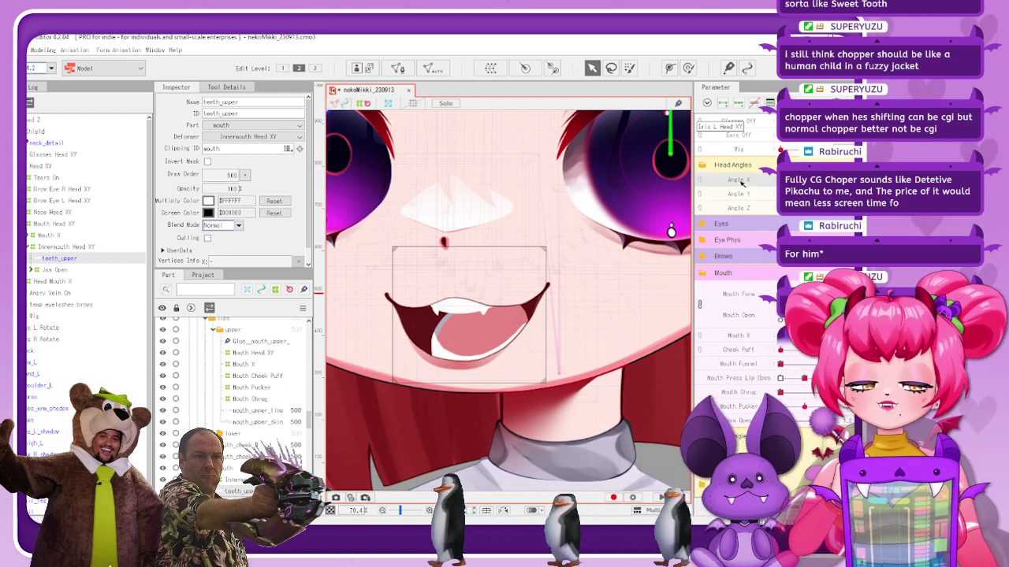
{"action": "left_click", "coordinate": [130, 268]}
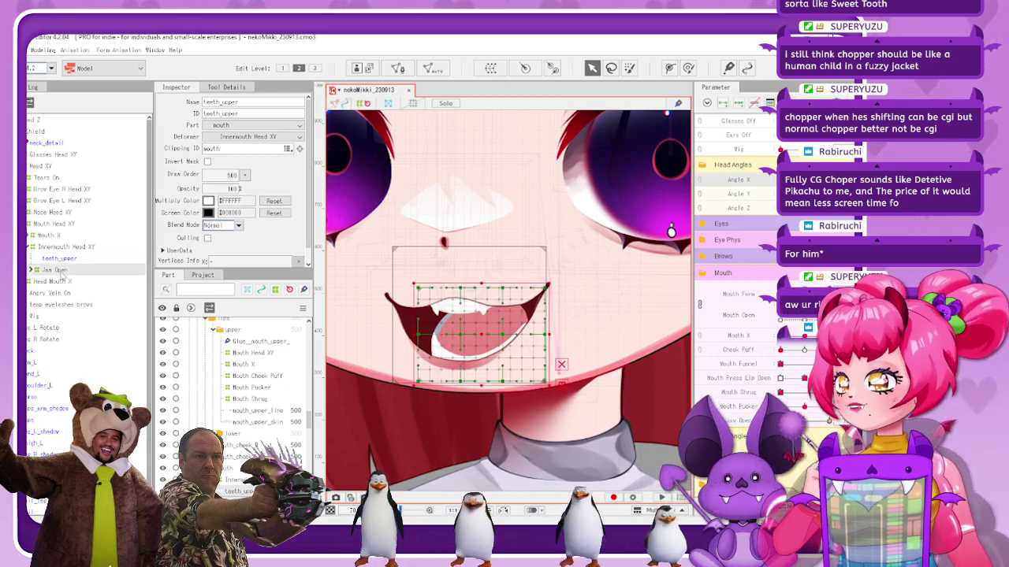
{"action": "left_click", "coordinate": [126, 259]}
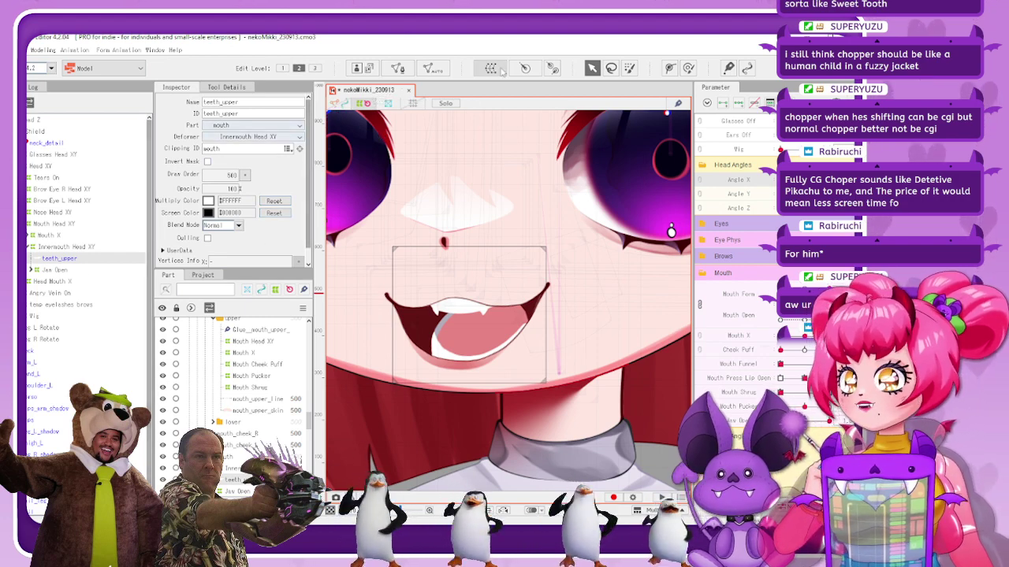
{"action": "left_click", "coordinate": [68, 271]}
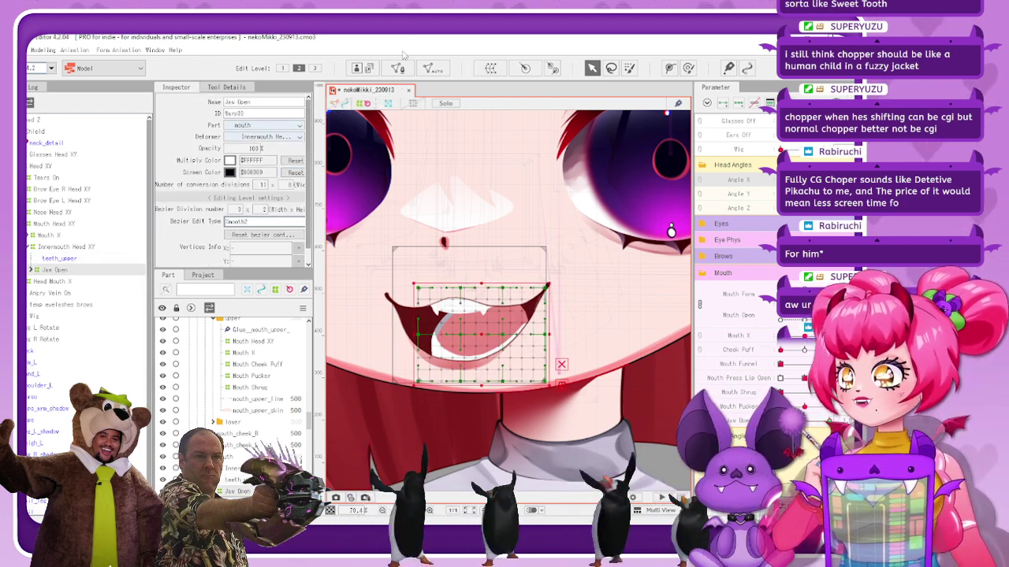
{"action": "left_click", "coordinate": [487, 69]}
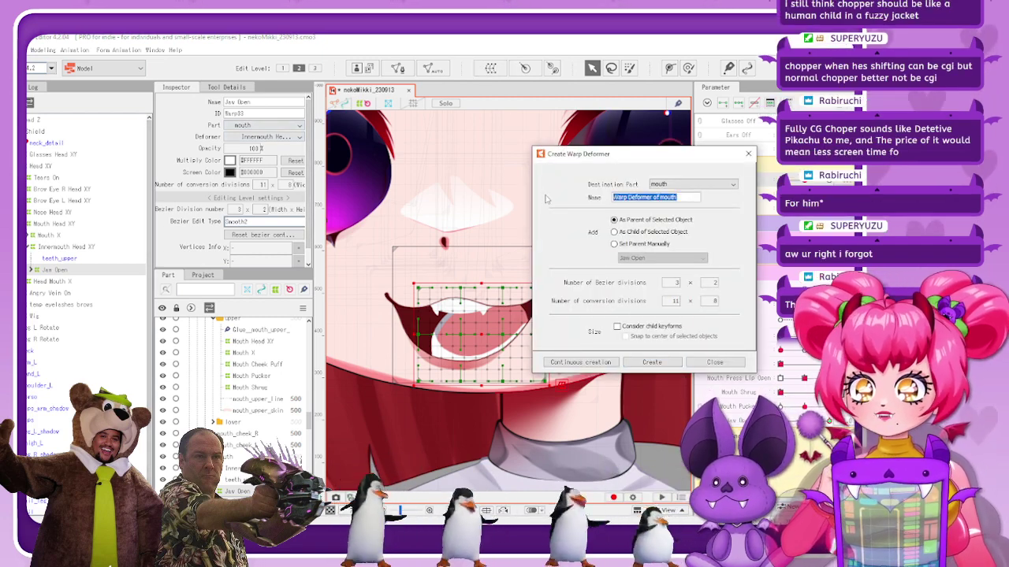
{"action": "type", "text": "Inner"}
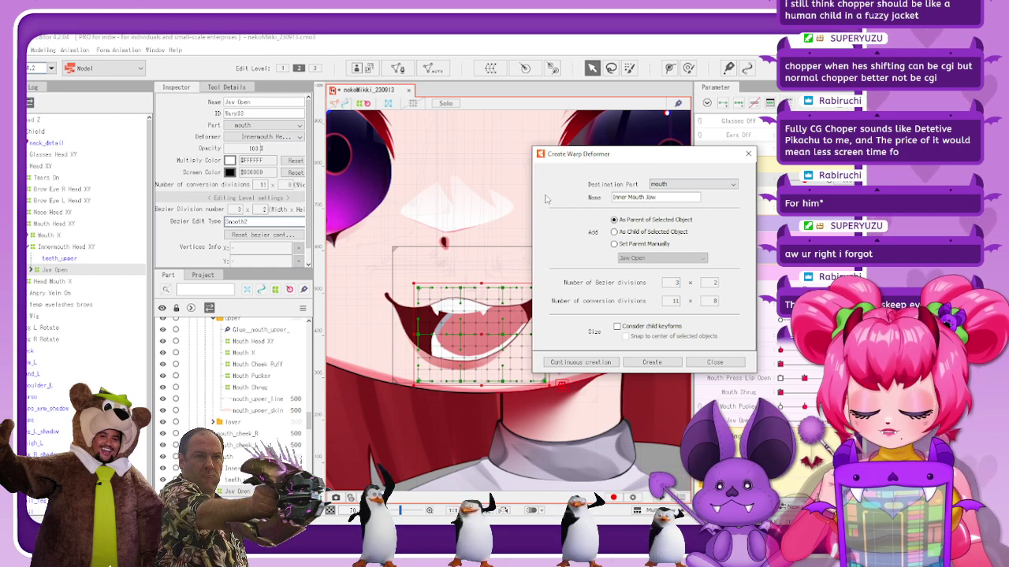
{"action": "type", "text": "Mouth Jaw Head XY"}
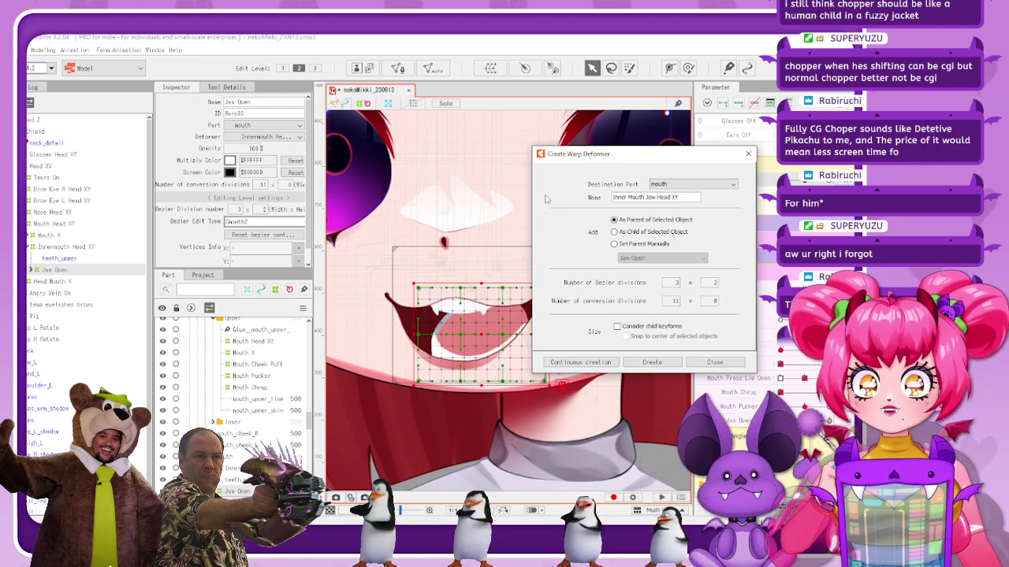
{"action": "left_click", "coordinate": [651, 362]}
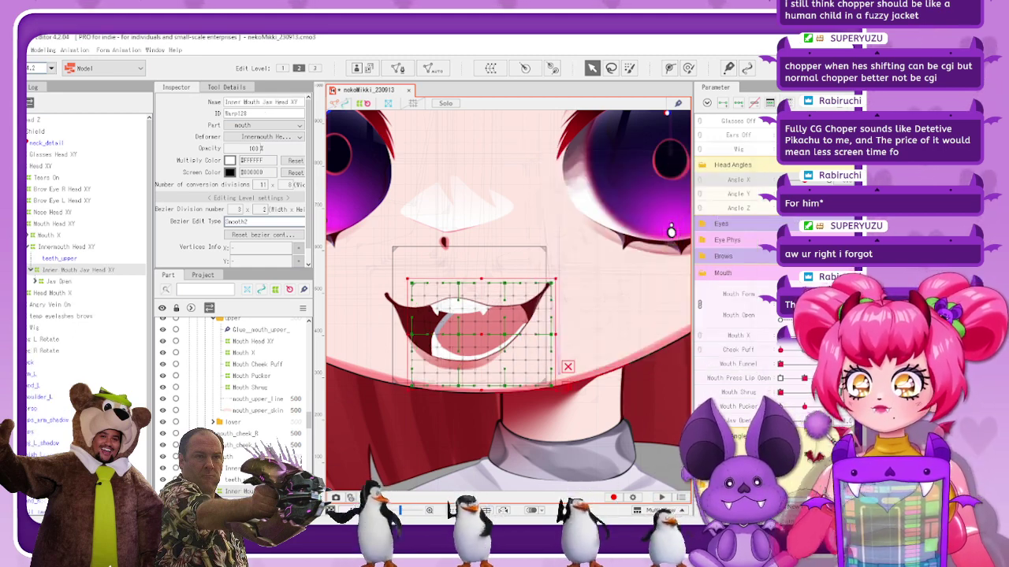
Shift the Inner Mouth Jaw Head XY warp right in the minimum Angle X pose and set its bezier division to 2 by 2
{"action": "left_click_drag", "start_coordinate": [803, 180], "coordinate": [780, 180]}
{"action": "left_click_drag", "start_coordinate": [405, 333], "coordinate": [442, 336]}
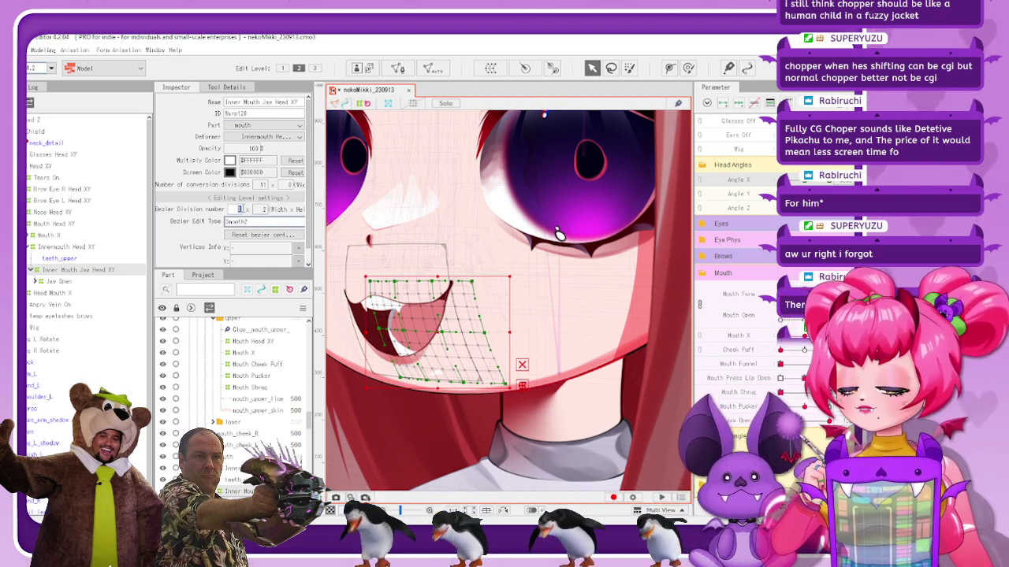
{"action": "type", "text": "2"}
{"action": "key", "text": "Return"}
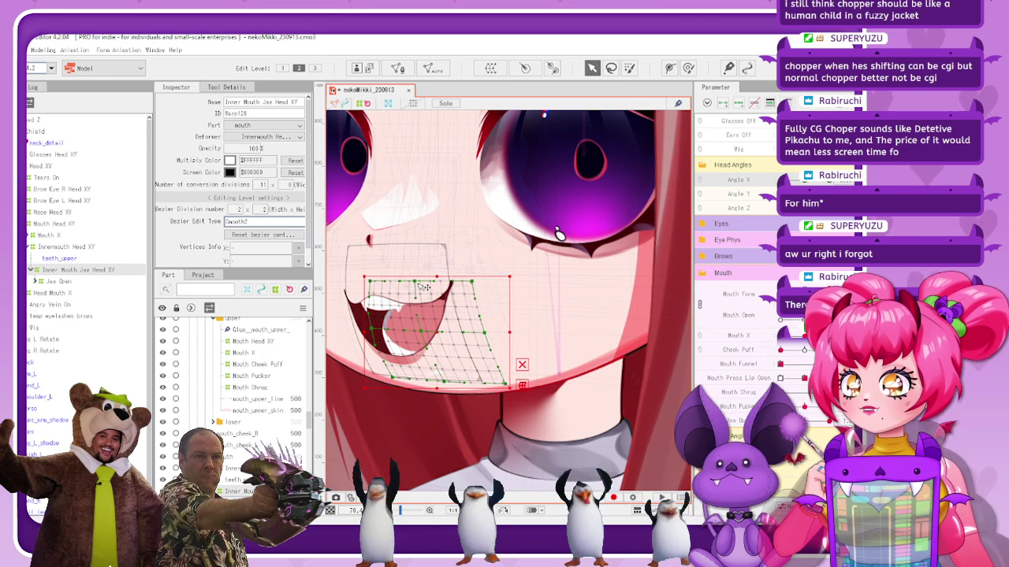
Reshape the Inner Mouth Jaw Head XY warp's upper, middle and lower control points so the lower teeth and tongue match the minimum Angle X turn
{"action": "left_click_drag", "start_coordinate": [416, 283], "coordinate": [386, 282]}
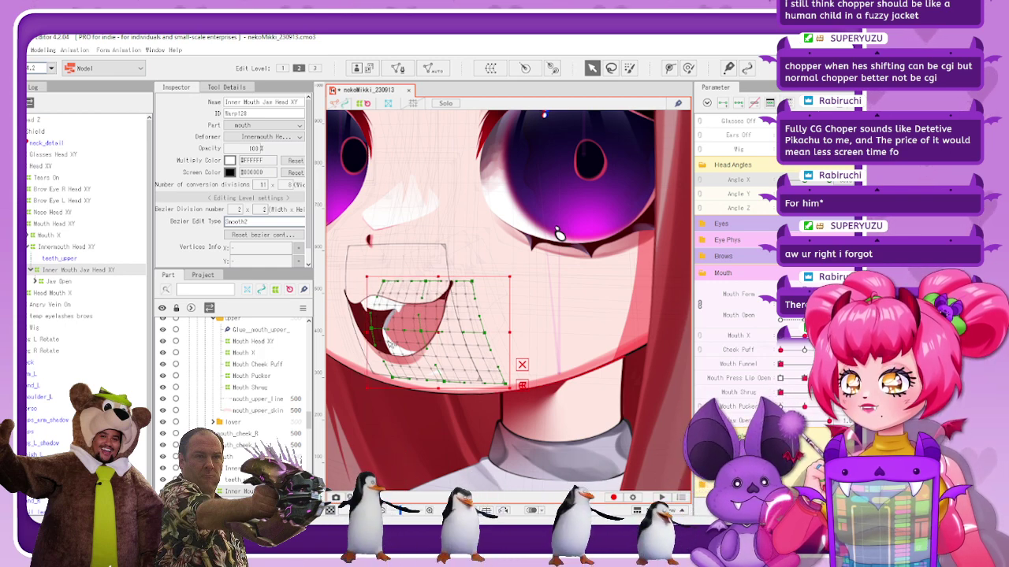
{"action": "left_click_drag", "start_coordinate": [373, 329], "coordinate": [423, 335]}
{"action": "left_click_drag", "start_coordinate": [426, 283], "coordinate": [493, 285]}
{"action": "left_click_drag", "start_coordinate": [484, 336], "coordinate": [487, 333]}
{"action": "left_click_drag", "start_coordinate": [431, 283], "coordinate": [391, 282]}
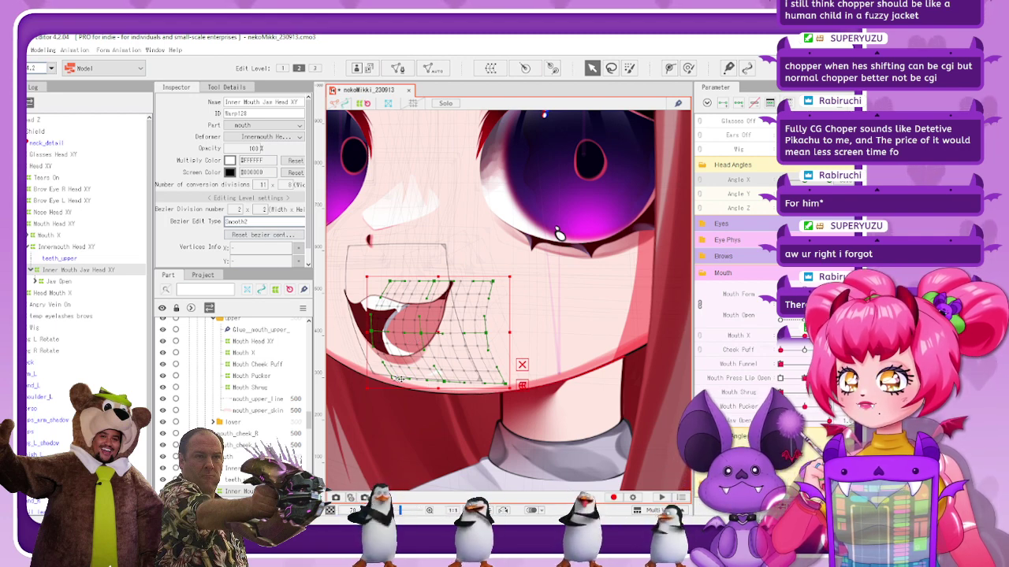
{"action": "left_click_drag", "start_coordinate": [393, 378], "coordinate": [437, 382]}
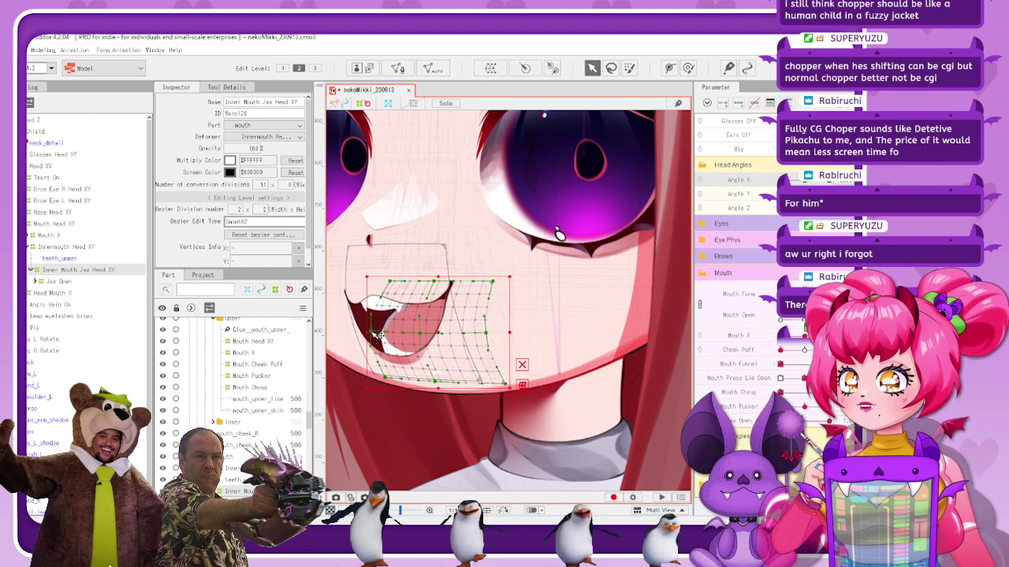
{"action": "left_click_drag", "start_coordinate": [507, 385], "coordinate": [505, 384]}
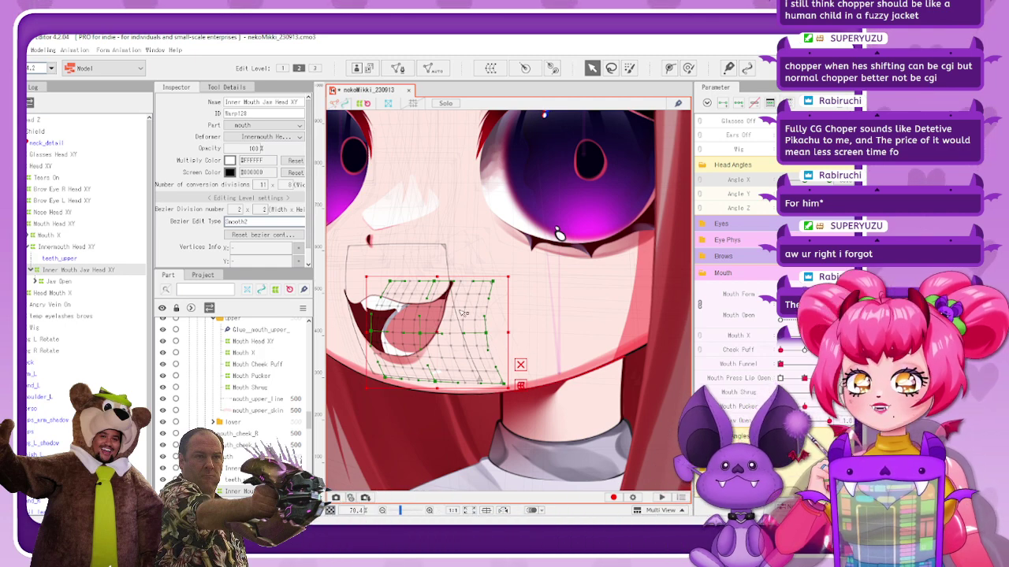
Hide the warp deformers in the view and scrub Angle X to check how the inner mouth follows the head turn
{"action": "left_click_drag", "start_coordinate": [802, 181], "coordinate": [780, 182]}
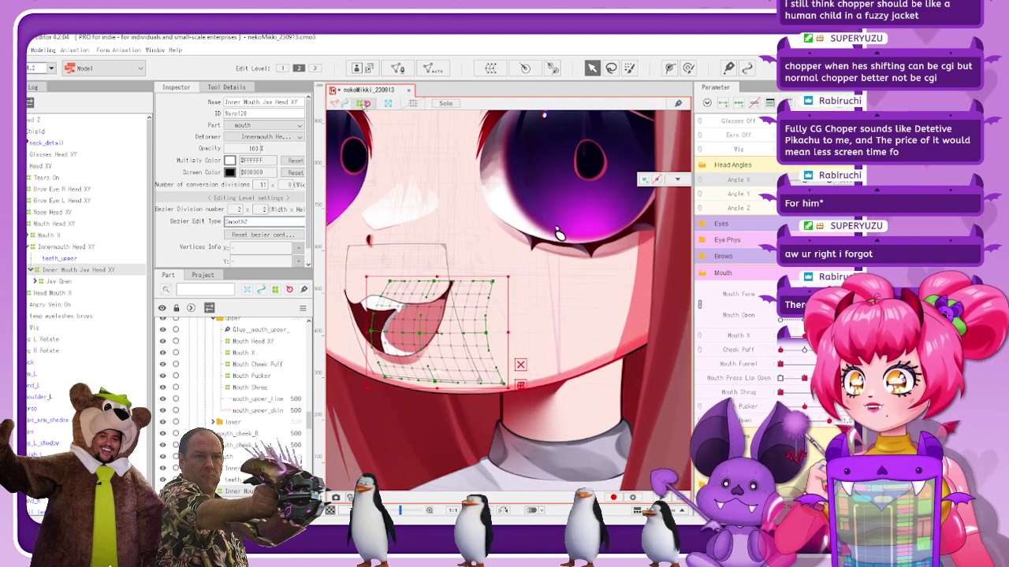
{"action": "left_click", "coordinate": [364, 104]}
{"action": "left_click", "coordinate": [803, 182]}
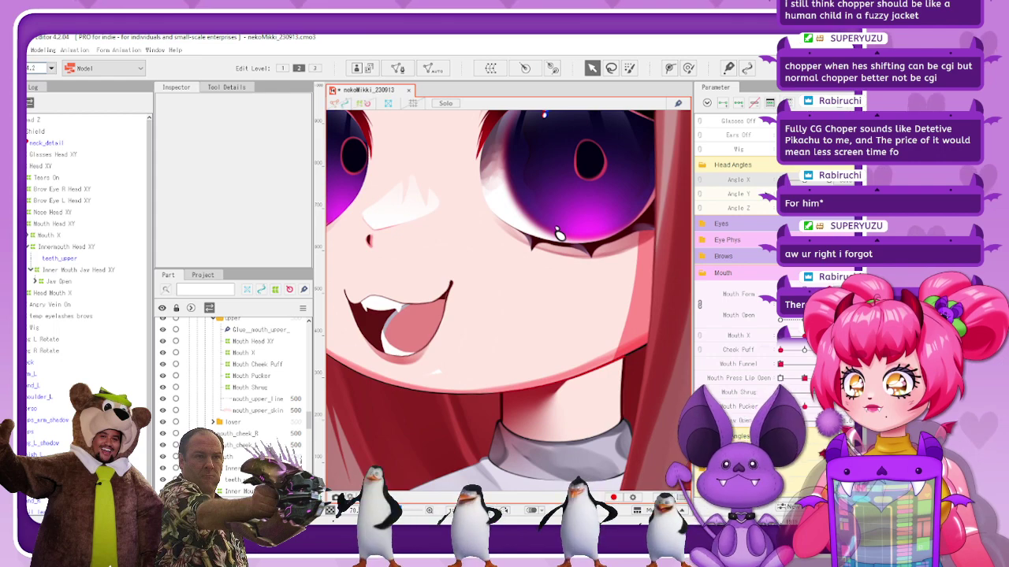
{"action": "mouse_move", "coordinate": [796, 181]}
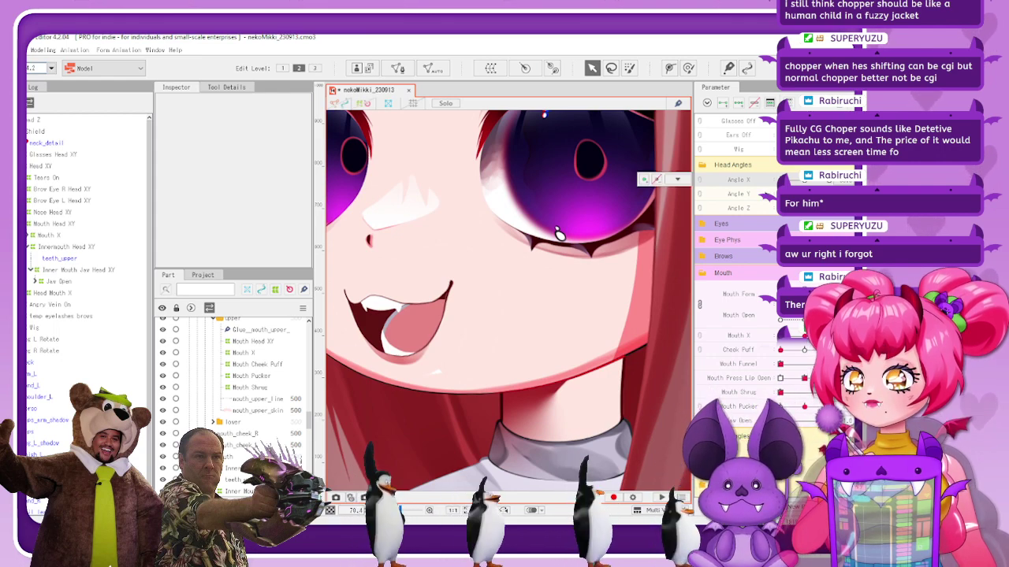
Expand the Jaw Open warp and examine the teeth_lower mesh near the chin up close
{"action": "left_click", "coordinate": [38, 282]}
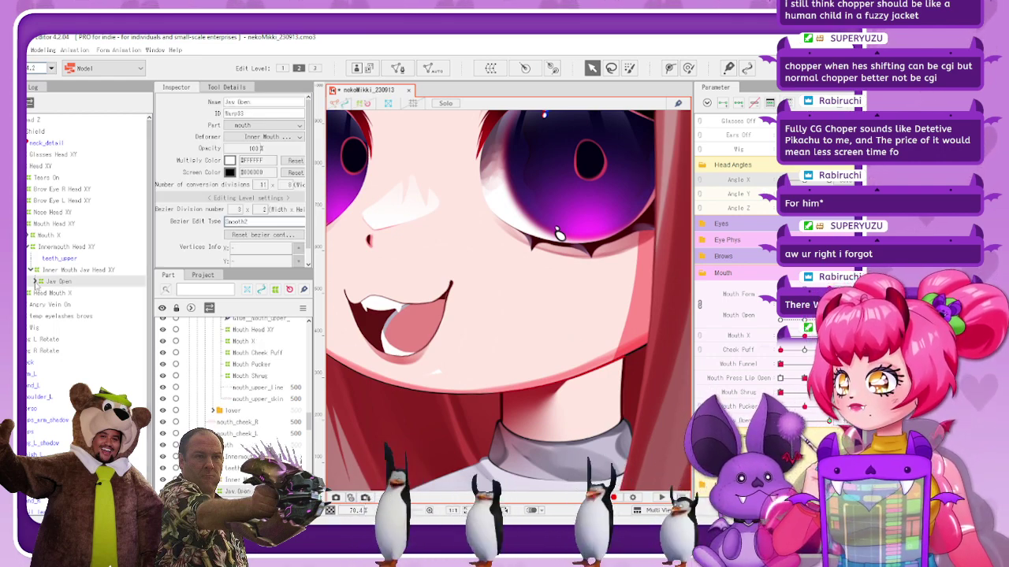
{"action": "left_click", "coordinate": [35, 281]}
{"action": "left_click", "coordinate": [77, 317]}
{"action": "left_click", "coordinate": [68, 293]}
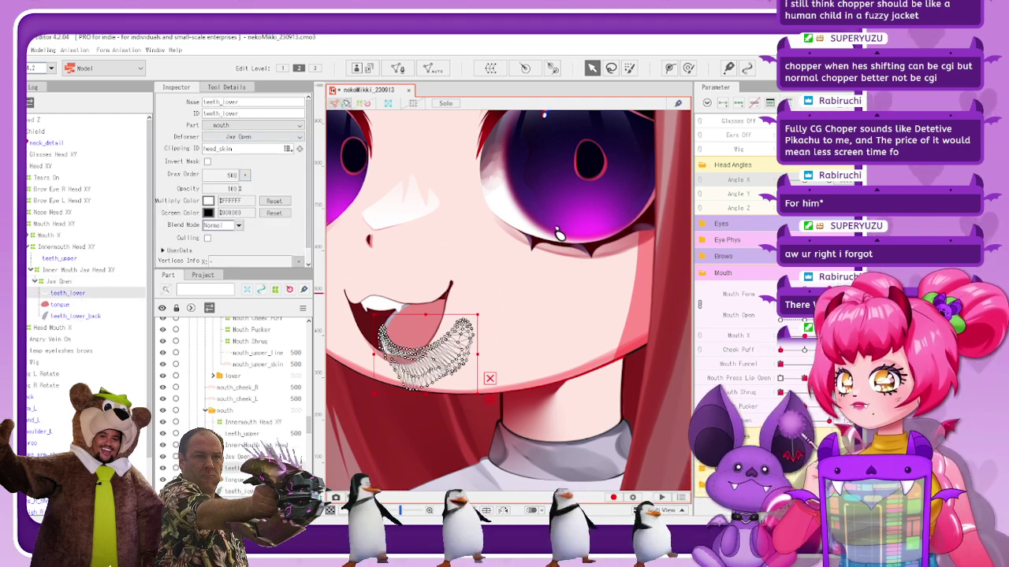
{"action": "scroll", "coordinate": [453, 374], "scroll_direction": "up", "scroll_amount": 7}
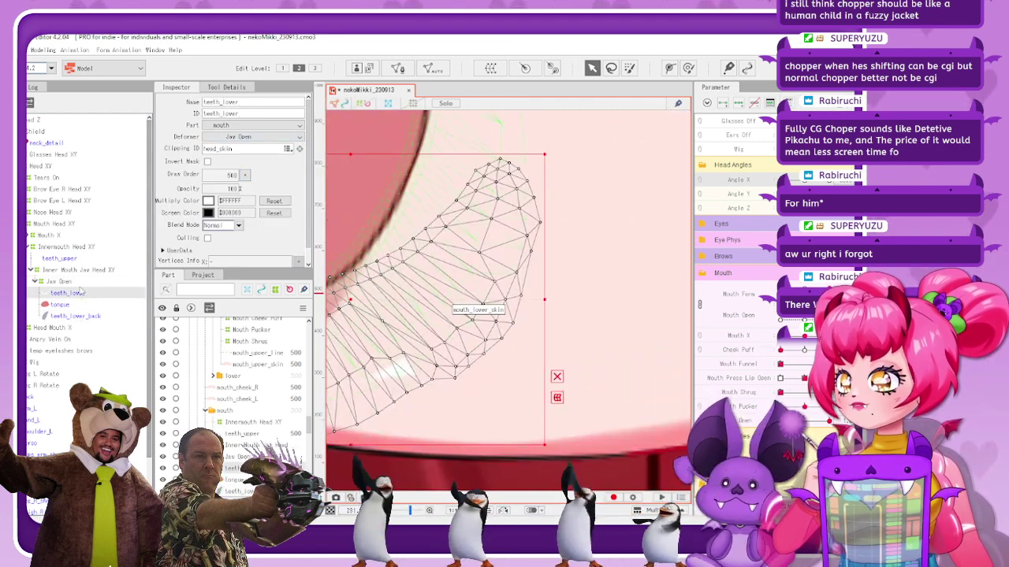
Expand the Mouth X hierarchy down to Mouth Shrug and compare the mouth mesh with the teeth_lower mesh
{"action": "left_click", "coordinate": [29, 235]}
{"action": "left_click", "coordinate": [32, 247]}
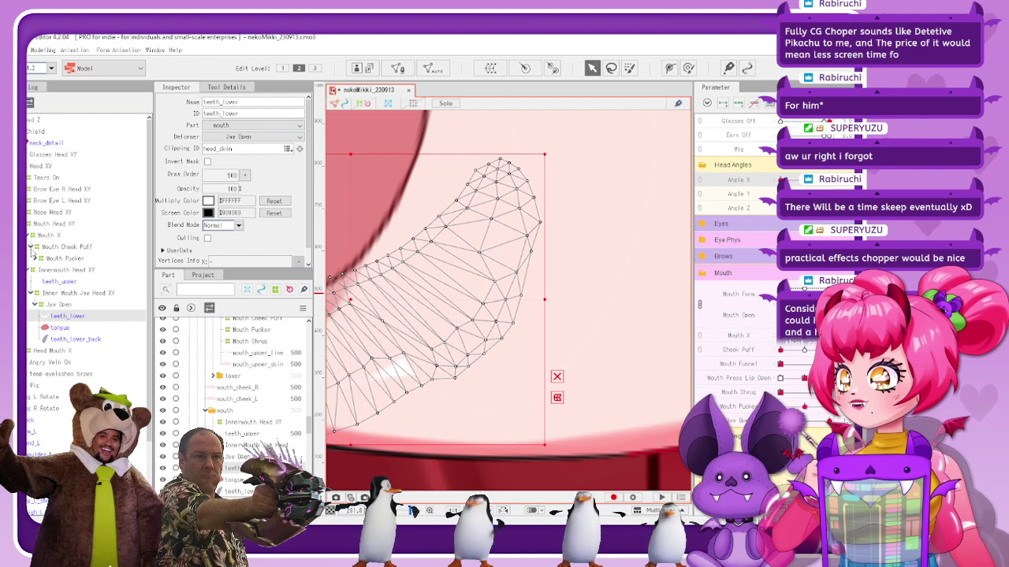
{"action": "left_click", "coordinate": [36, 259]}
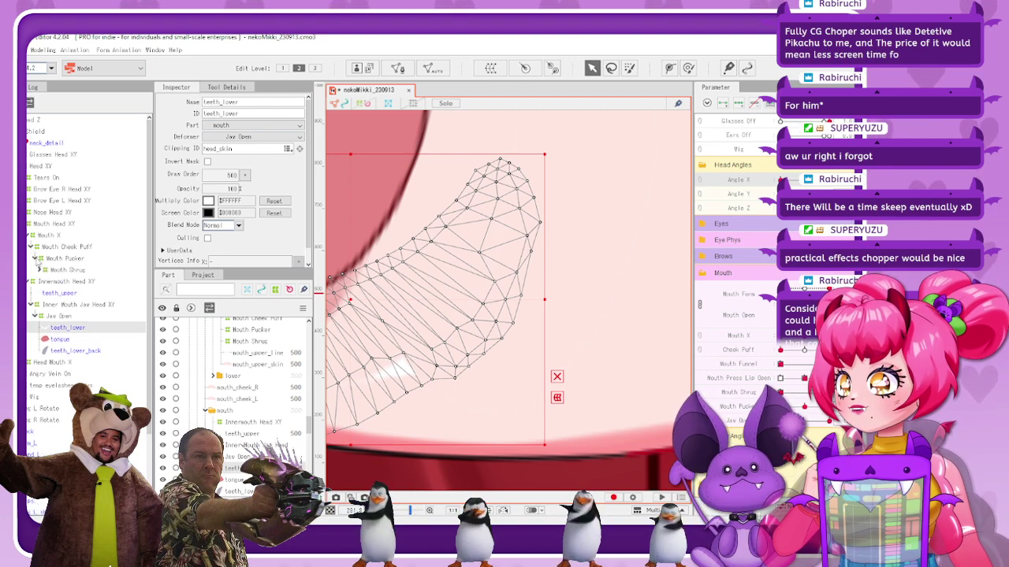
{"action": "left_click", "coordinate": [40, 272]}
{"action": "left_click", "coordinate": [70, 364]}
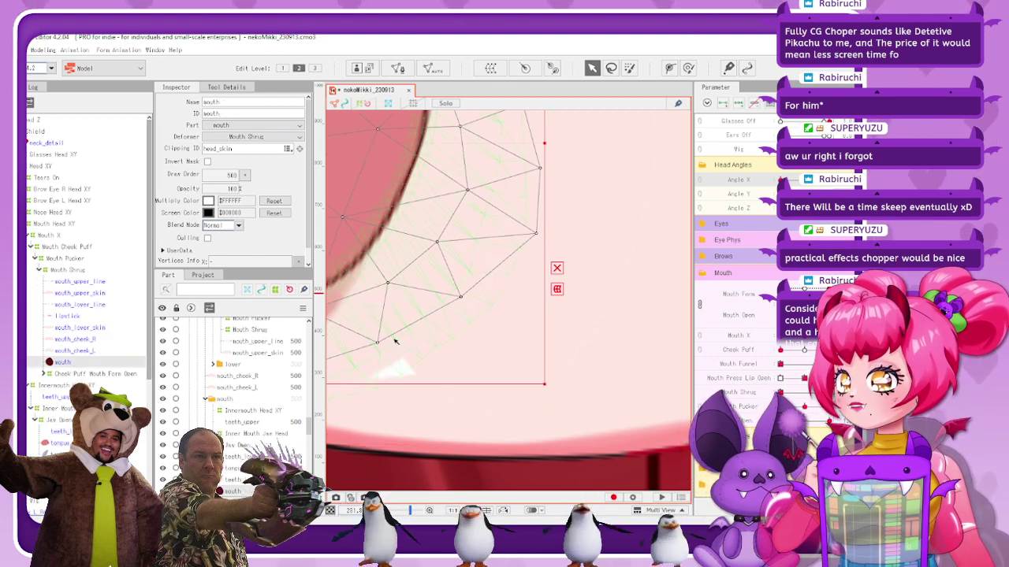
{"action": "scroll", "coordinate": [421, 344], "scroll_direction": "down", "scroll_amount": 4}
{"action": "scroll", "coordinate": [430, 344], "scroll_direction": "down", "scroll_amount": 3}
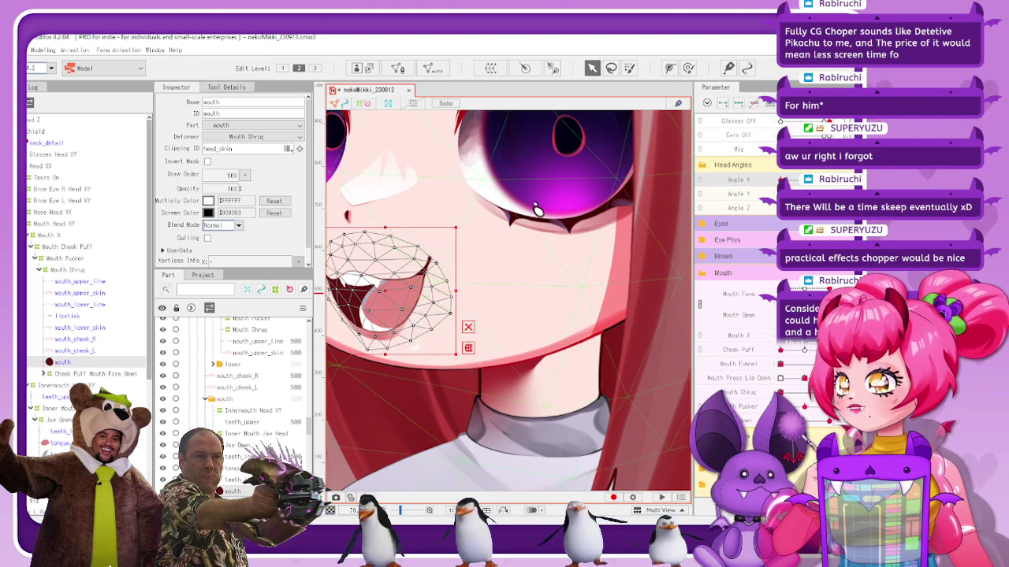
{"action": "left_click", "coordinate": [59, 432]}
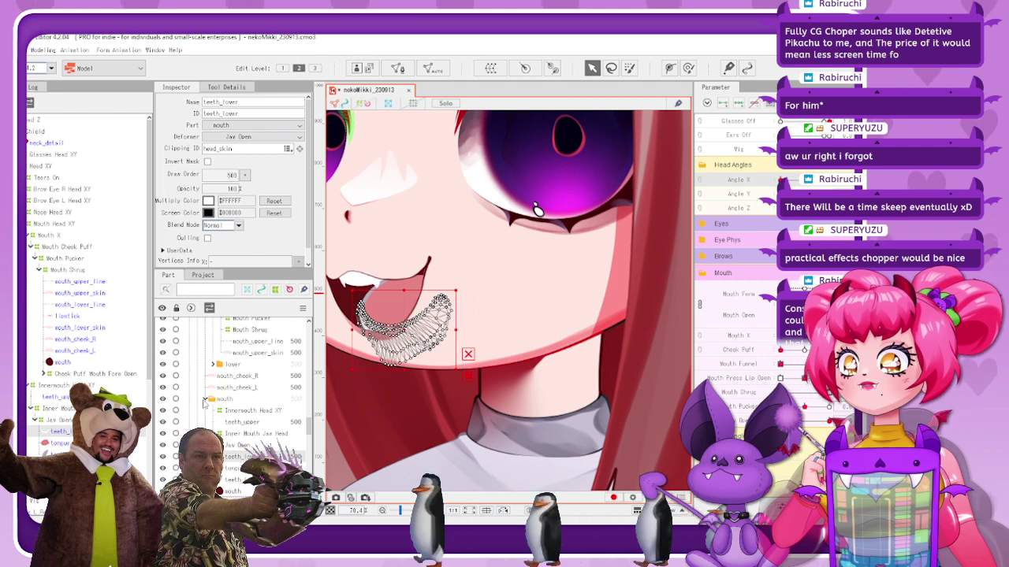
Brush the outer edge of the mouth_lower_skin mesh outward to cover the lower teeth showing on the chin, and hide the mesh display
{"action": "left_click", "coordinate": [447, 360]}
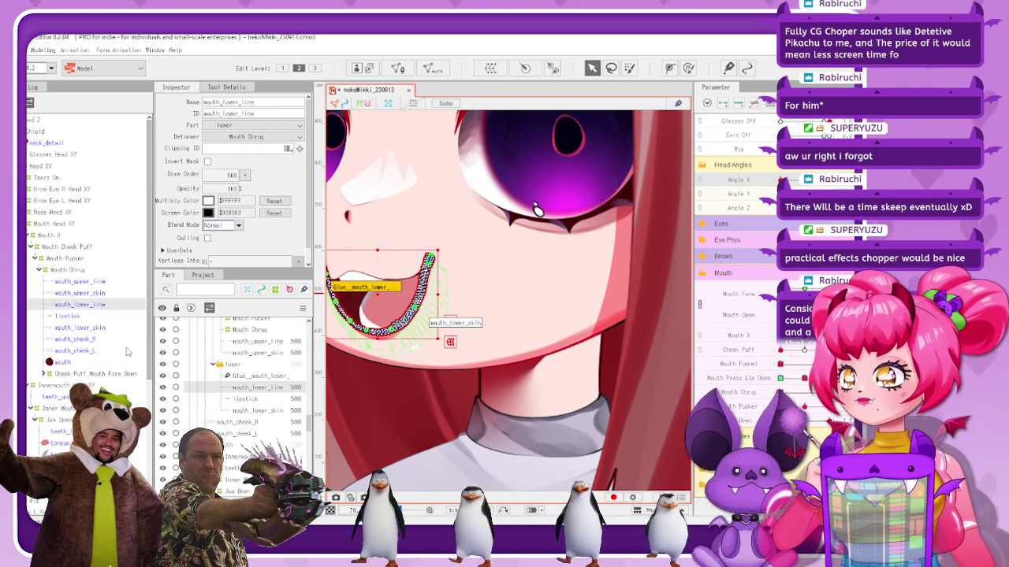
{"action": "left_click", "coordinate": [378, 372]}
{"action": "scroll", "coordinate": [378, 371], "scroll_direction": "up", "scroll_amount": 3}
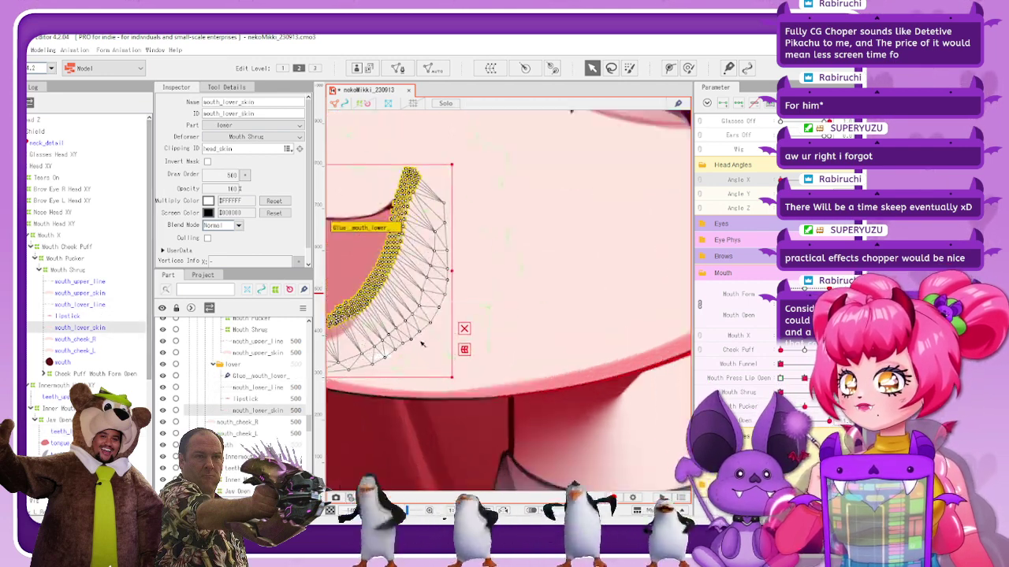
{"action": "left_click", "coordinate": [688, 69]}
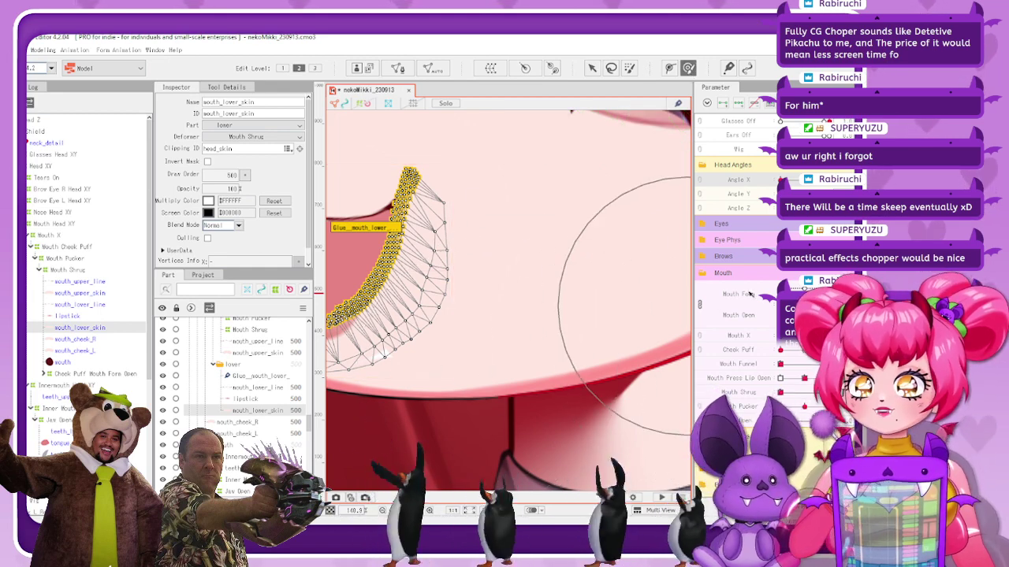
{"action": "left_click_drag", "start_coordinate": [482, 387], "coordinate": [491, 393]}
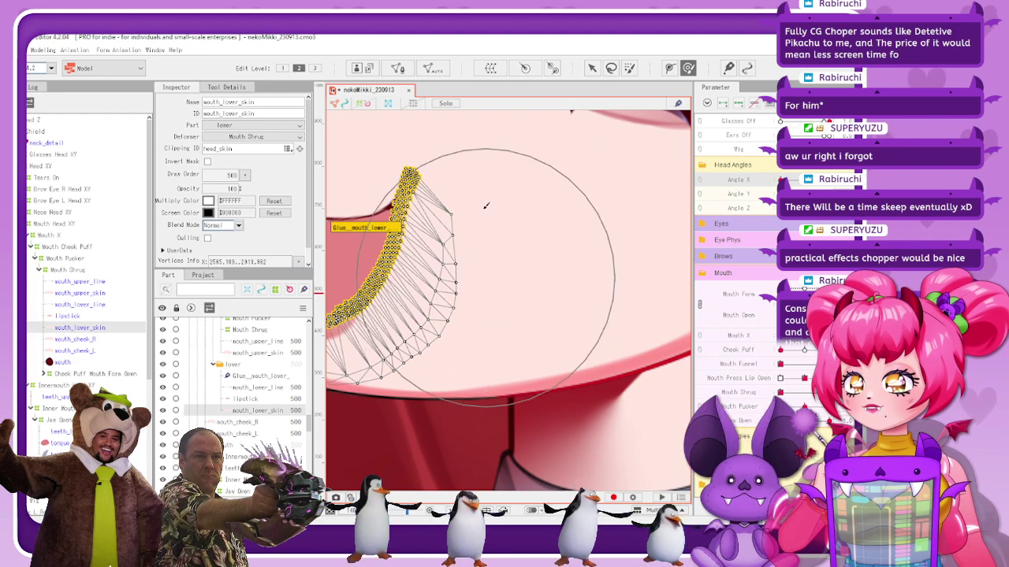
{"action": "left_click", "coordinate": [335, 103]}
{"action": "scroll", "coordinate": [500, 281], "scroll_direction": "down", "scroll_amount": 4}
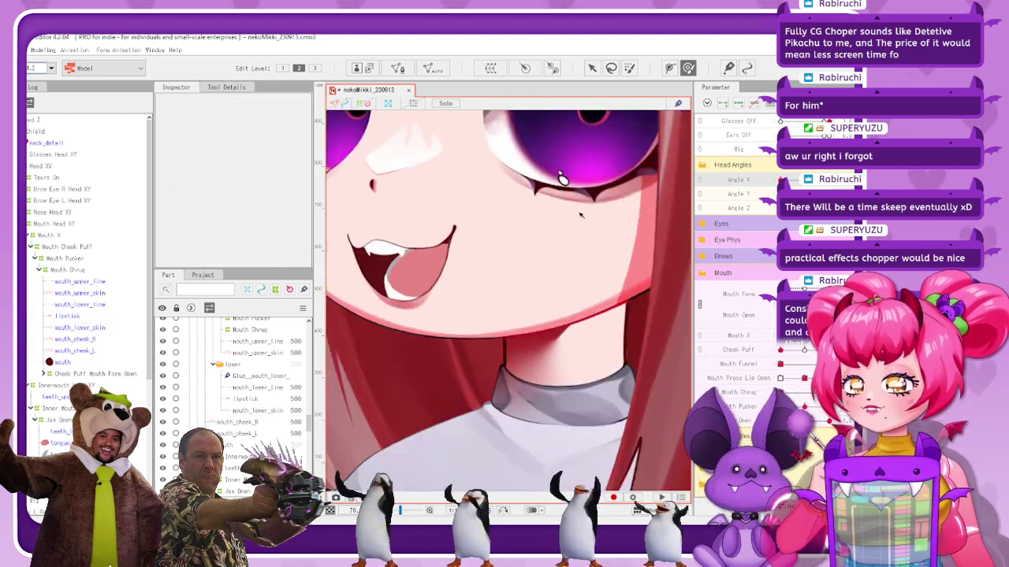
Collapse the Mouth X hierarchy and examine the Innermouth Head XY, Inner Mouth Jaw Head XY and Jaw Open deformers and the teeth_lower mesh
{"action": "left_click_drag", "start_coordinate": [562, 179], "coordinate": [640, 177]}
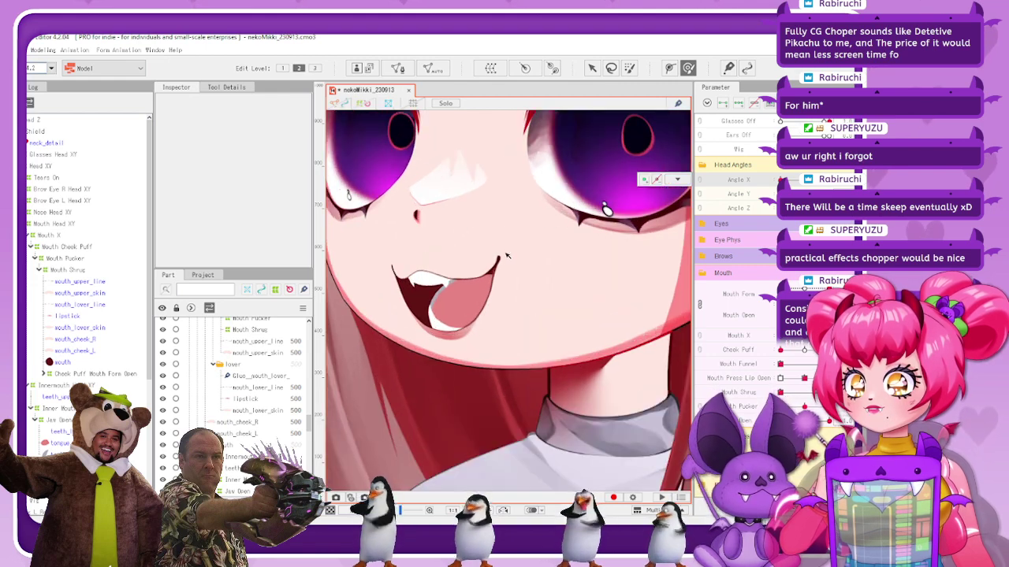
{"action": "left_click", "coordinate": [30, 235]}
{"action": "left_click", "coordinate": [78, 251]}
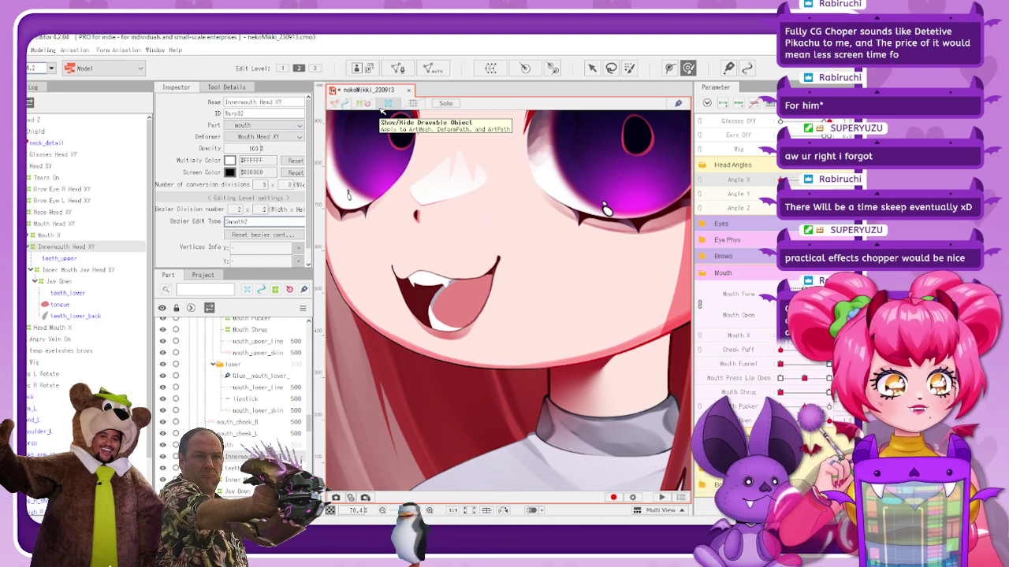
{"action": "left_click", "coordinate": [383, 106]}
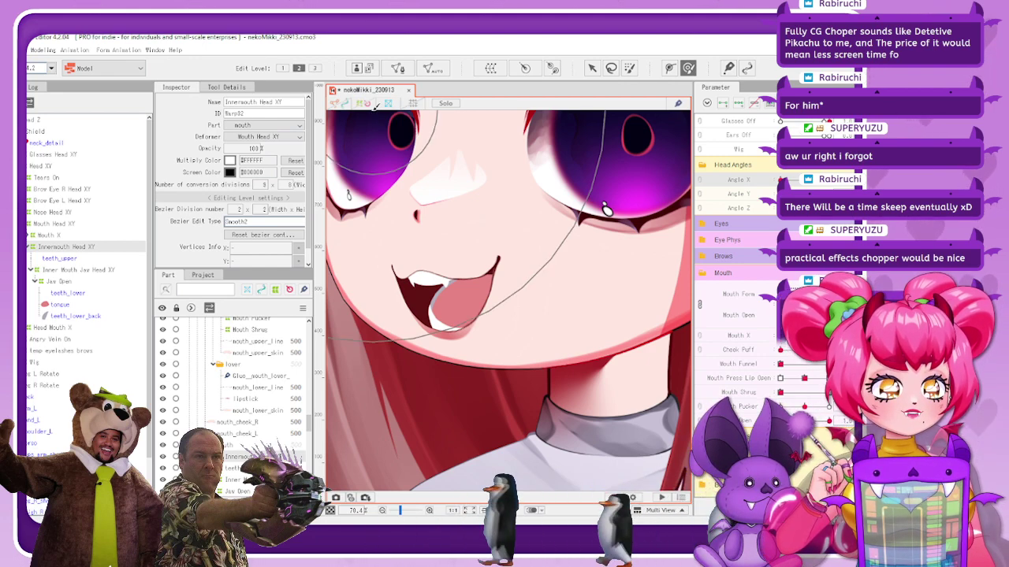
{"action": "left_click", "coordinate": [377, 105]}
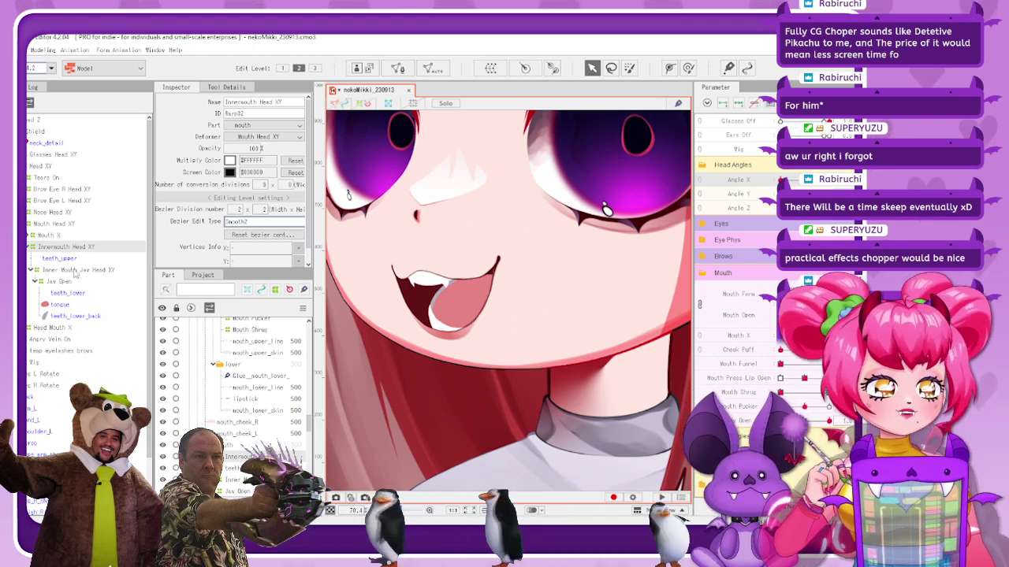
{"action": "left_click", "coordinate": [63, 271]}
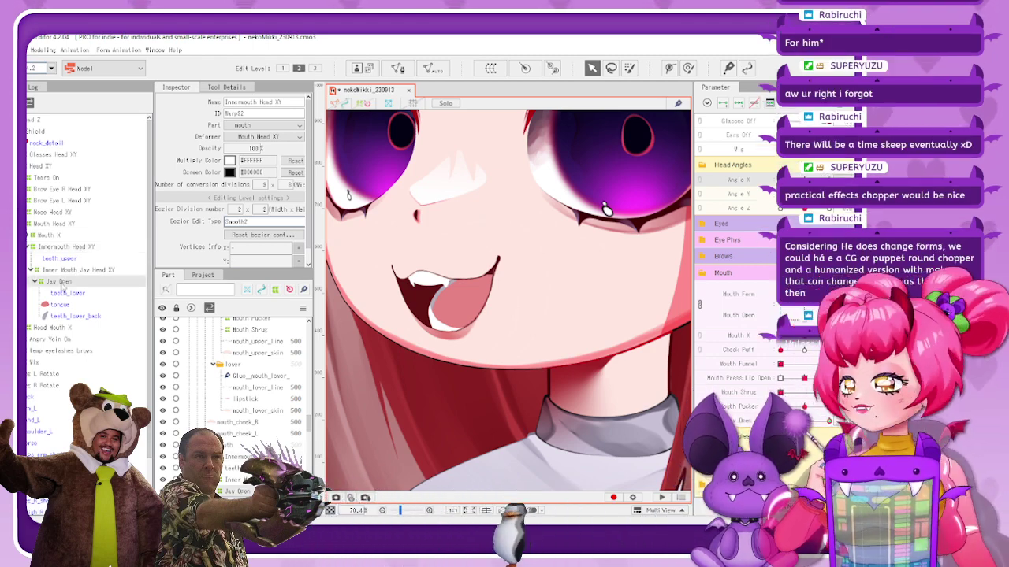
{"action": "left_click", "coordinate": [79, 282]}
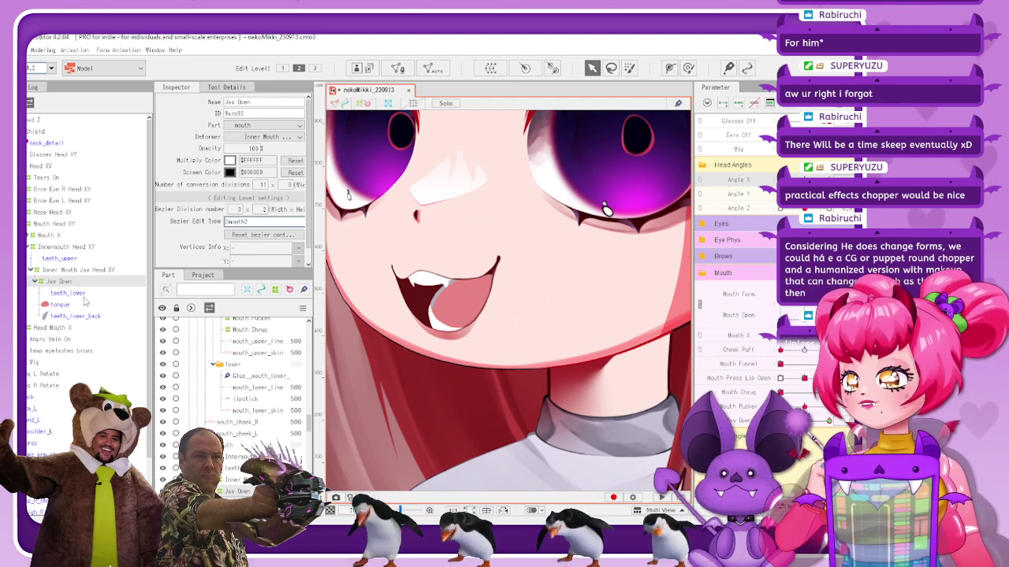
{"action": "left_click", "coordinate": [69, 292]}
Show the warp deformers and pull the right-edge and upper control points of the Inner Mouth Jaw Head XY warp outward toward the cheek
{"action": "left_click", "coordinate": [368, 104]}
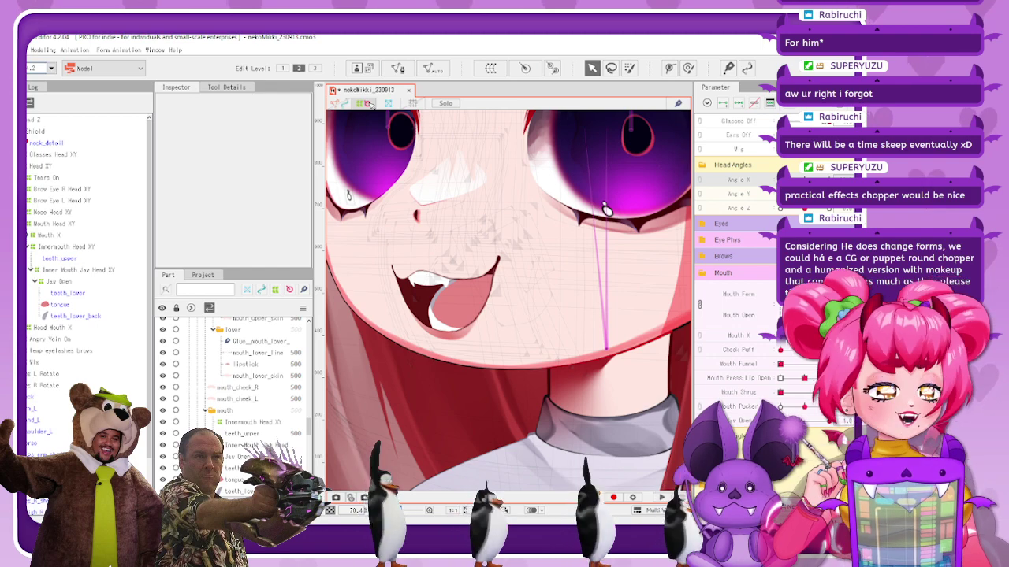
{"action": "left_click", "coordinate": [78, 269]}
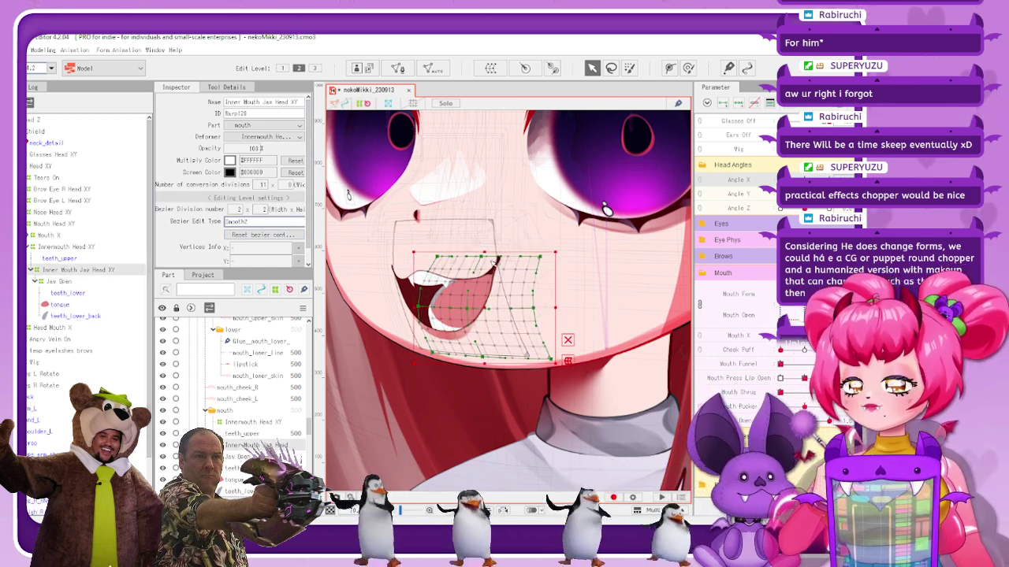
{"action": "left_click_drag", "start_coordinate": [534, 308], "coordinate": [540, 308]}
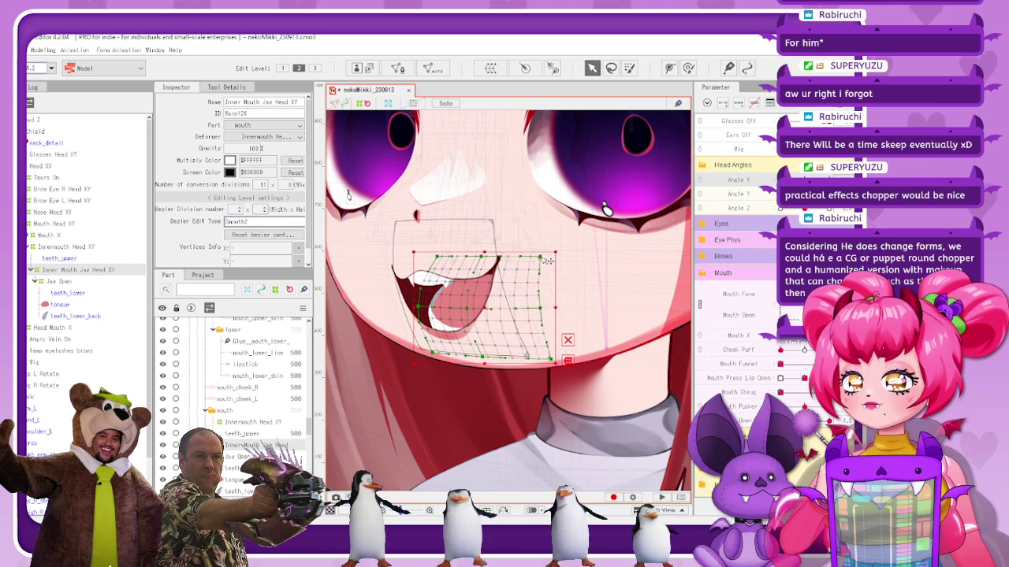
{"action": "left_click_drag", "start_coordinate": [542, 258], "coordinate": [549, 258]}
{"action": "left_click_drag", "start_coordinate": [541, 308], "coordinate": [546, 308]}
{"action": "left_click_drag", "start_coordinate": [550, 258], "coordinate": [560, 258]}
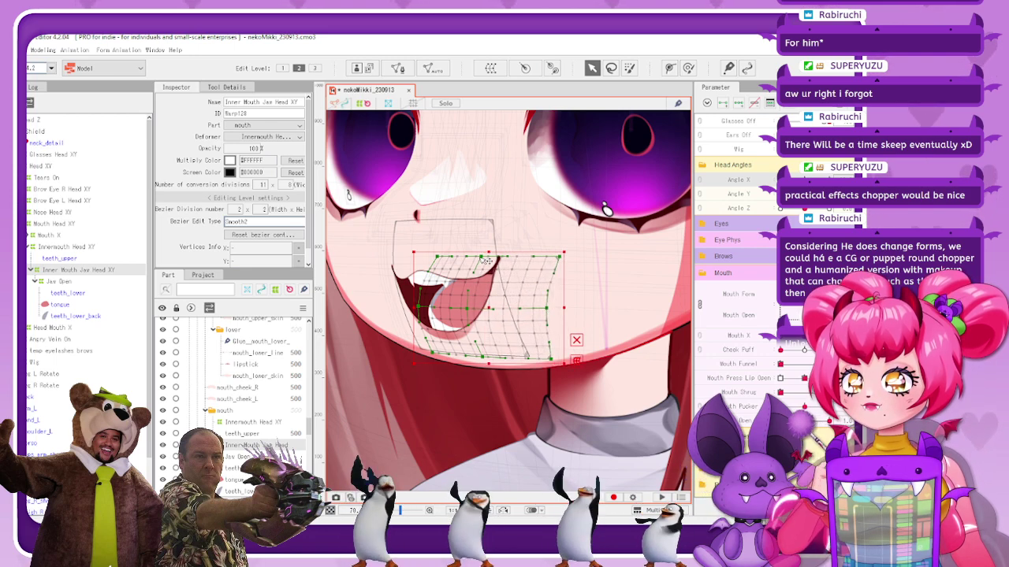
{"action": "left_click_drag", "start_coordinate": [481, 257], "coordinate": [494, 257]}
{"action": "left_click_drag", "start_coordinate": [546, 308], "coordinate": [554, 308]}
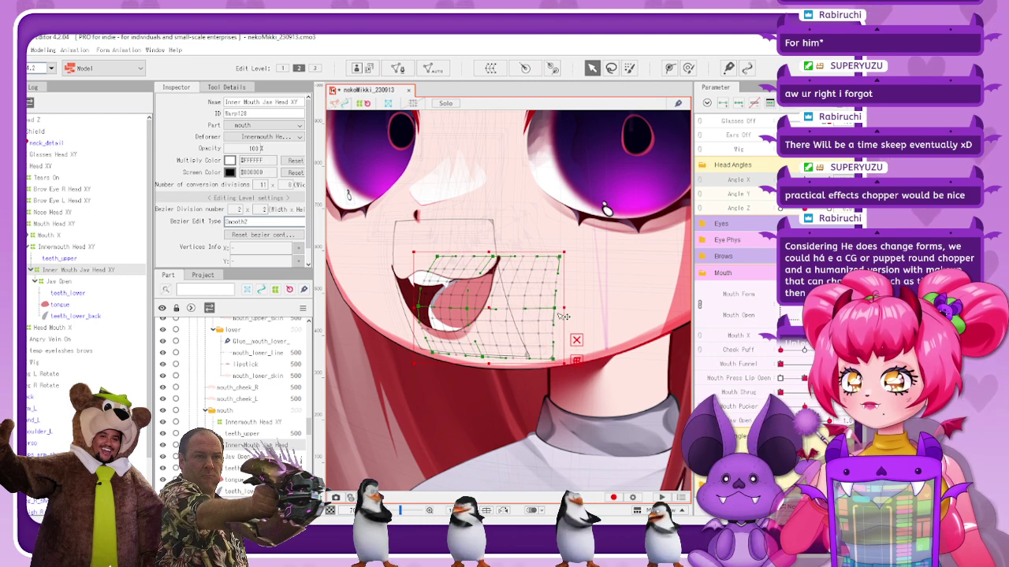
{"action": "left_click_drag", "start_coordinate": [556, 308], "coordinate": [550, 308]}
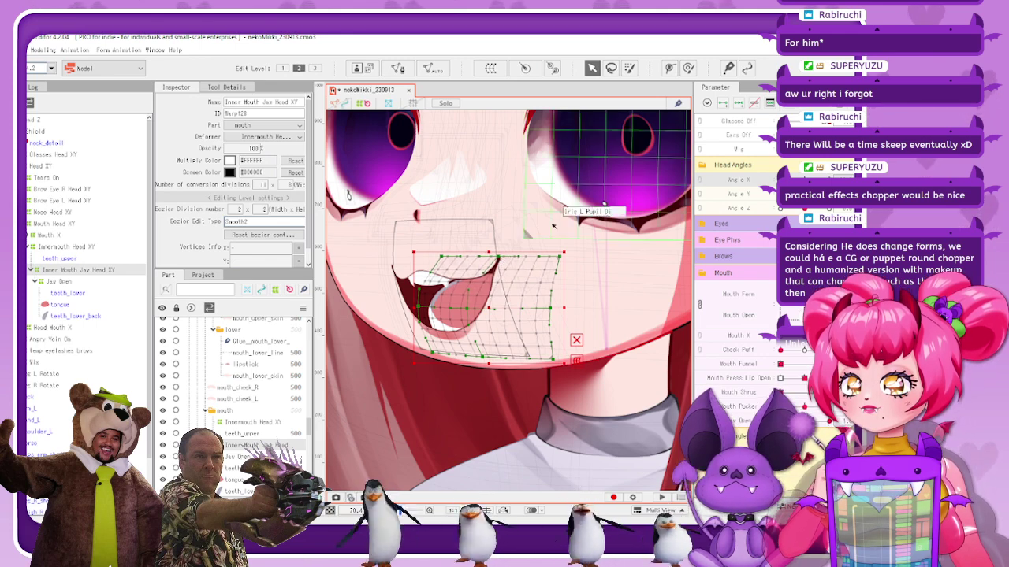
Nudge the central control point of the Inner Mouth Jaw Head XY warp outward, check it against Angle X and hide the deformers
{"action": "mouse_move", "coordinate": [780, 179]}
{"action": "left_mouse_down"}
{"action": "mouse_move", "coordinate": [805, 180]}
{"action": "mouse_move", "coordinate": [780, 179]}
{"action": "left_mouse_up"}
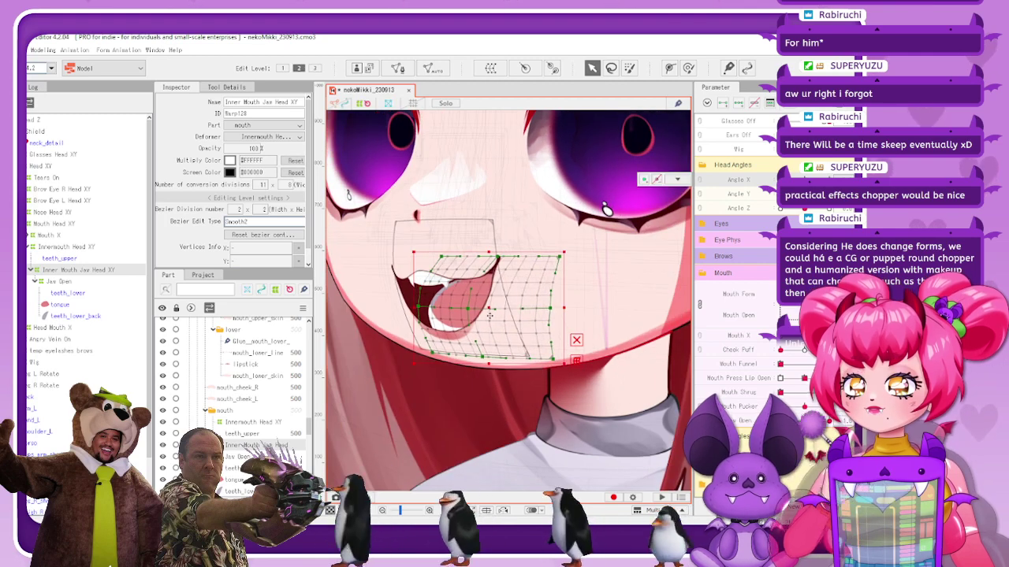
{"action": "left_click_drag", "start_coordinate": [488, 306], "coordinate": [491, 306]}
{"action": "mouse_move", "coordinate": [780, 180]}
{"action": "left_mouse_down"}
{"action": "mouse_move", "coordinate": [805, 180]}
{"action": "mouse_move", "coordinate": [780, 180]}
{"action": "left_mouse_up"}
{"action": "left_click", "coordinate": [362, 103]}
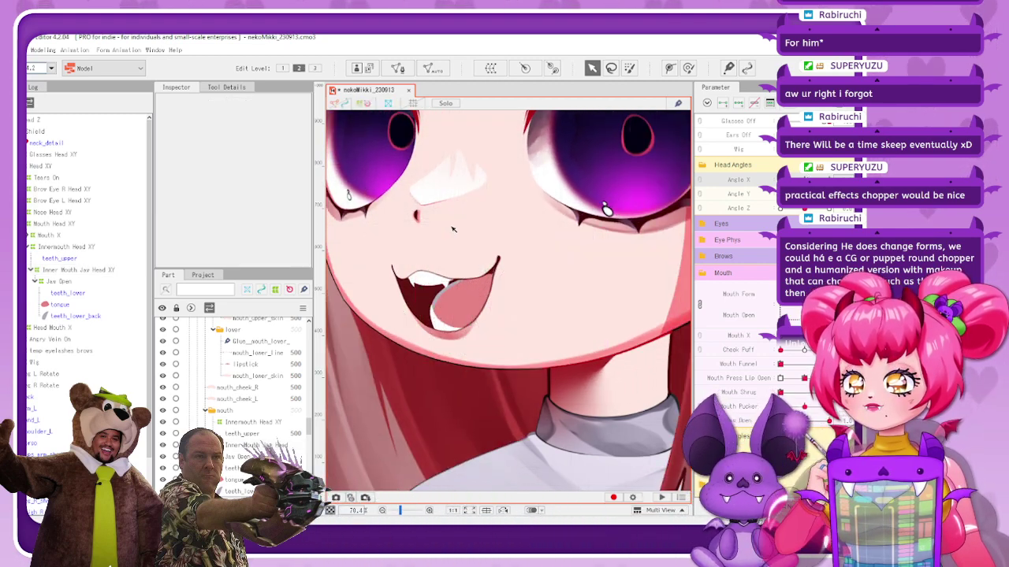
{"action": "scroll", "coordinate": [451, 229], "scroll_direction": "down", "scroll_amount": 2}
{"action": "left_click_drag", "start_coordinate": [412, 190], "coordinate": [419, 215]}
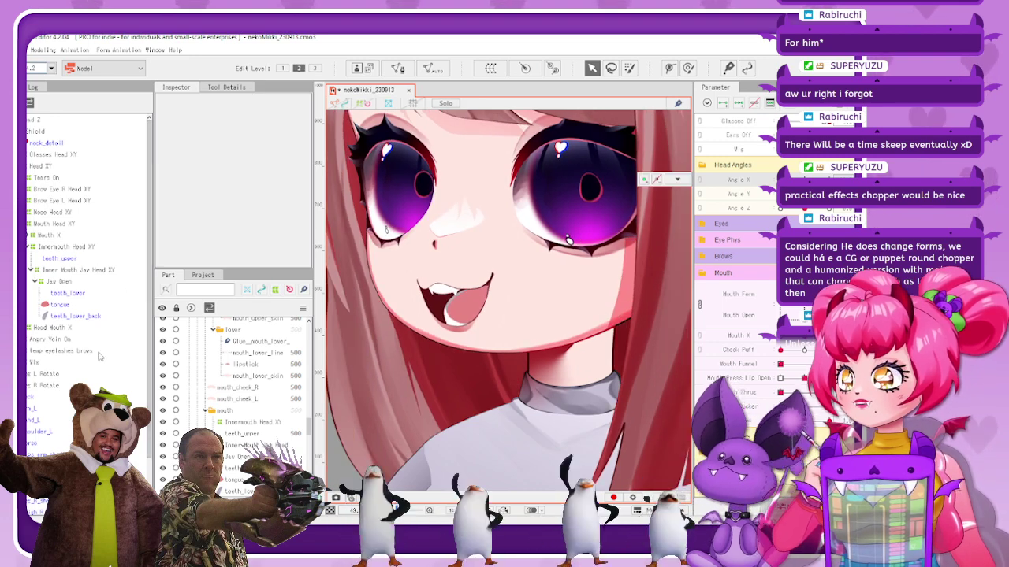
Create a warp deformer named Teeth Lower Head XY as the parent of the teeth_lower mesh
{"action": "left_click", "coordinate": [84, 296]}
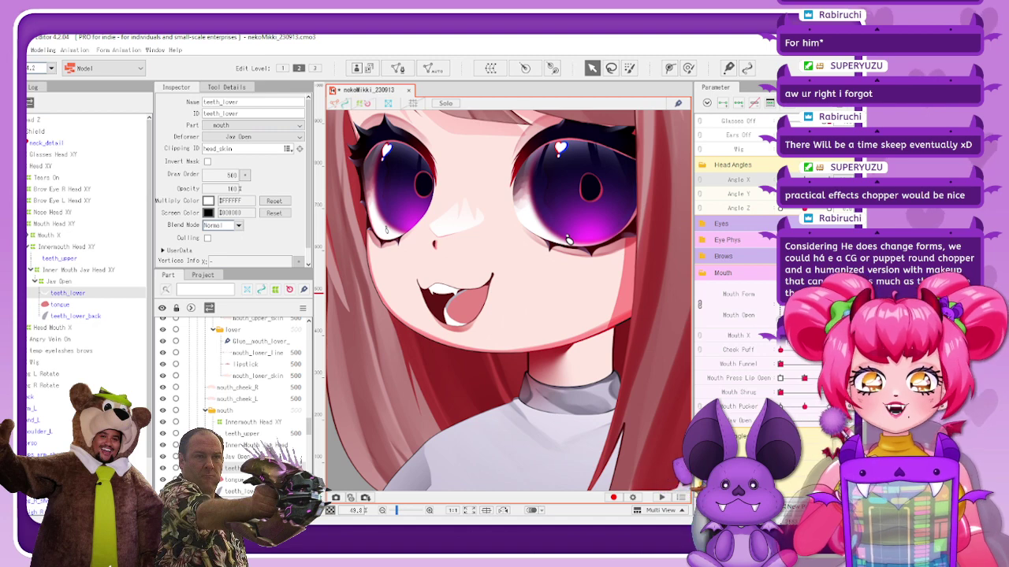
{"action": "left_click", "coordinate": [370, 103]}
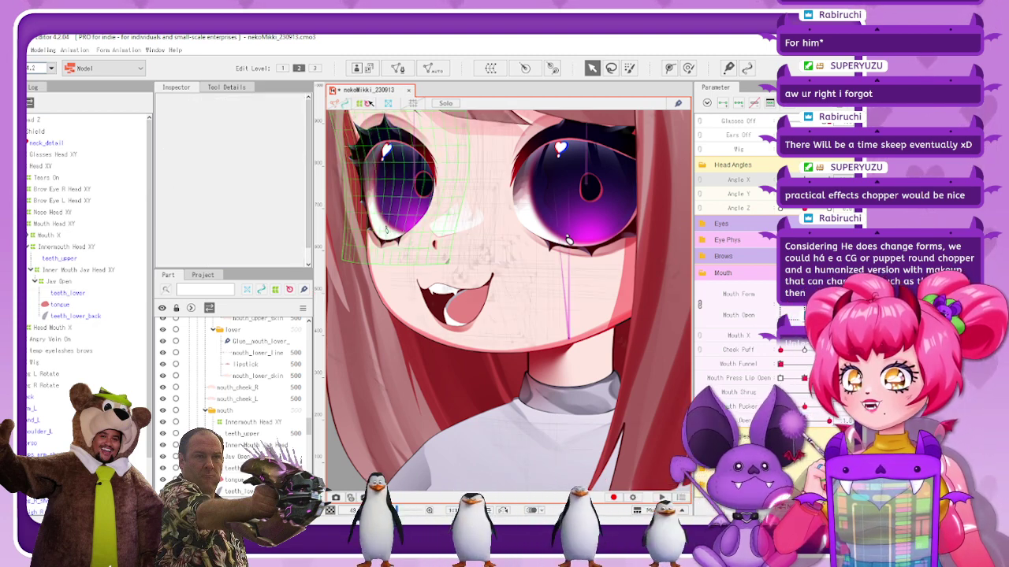
{"action": "left_click", "coordinate": [68, 293]}
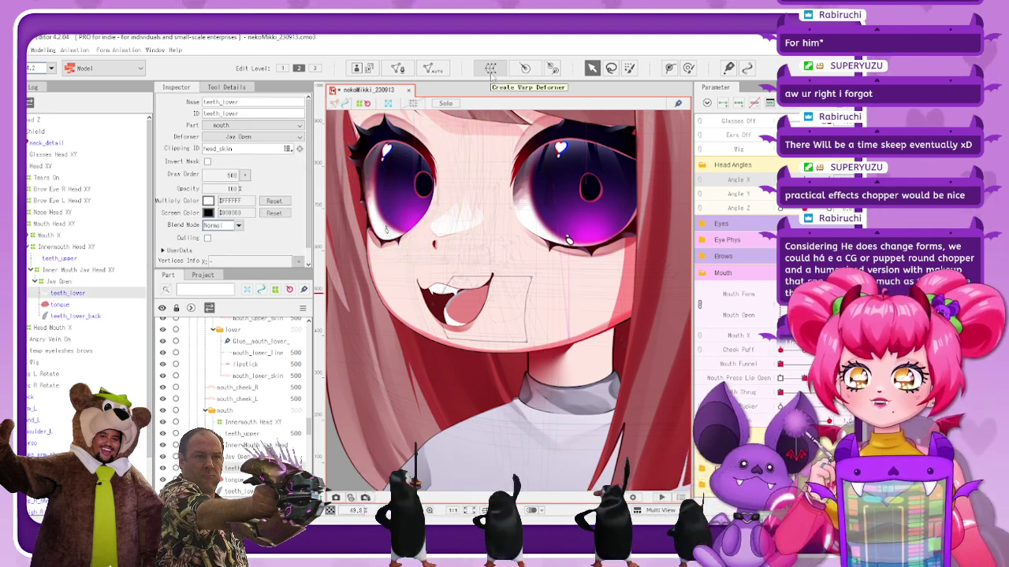
{"action": "left_click", "coordinate": [490, 68]}
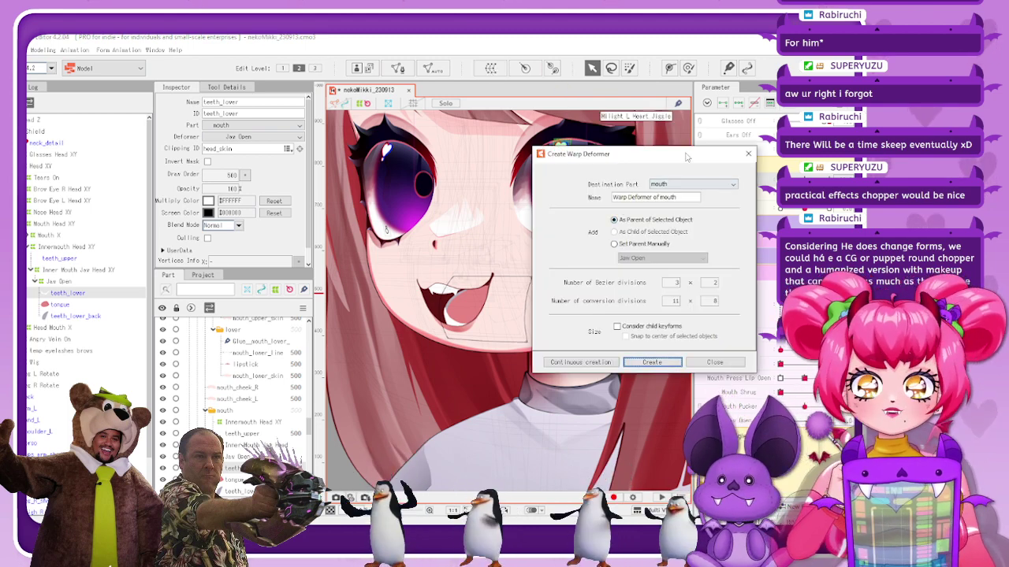
{"action": "left_click_drag", "start_coordinate": [680, 149], "coordinate": [662, 158]}
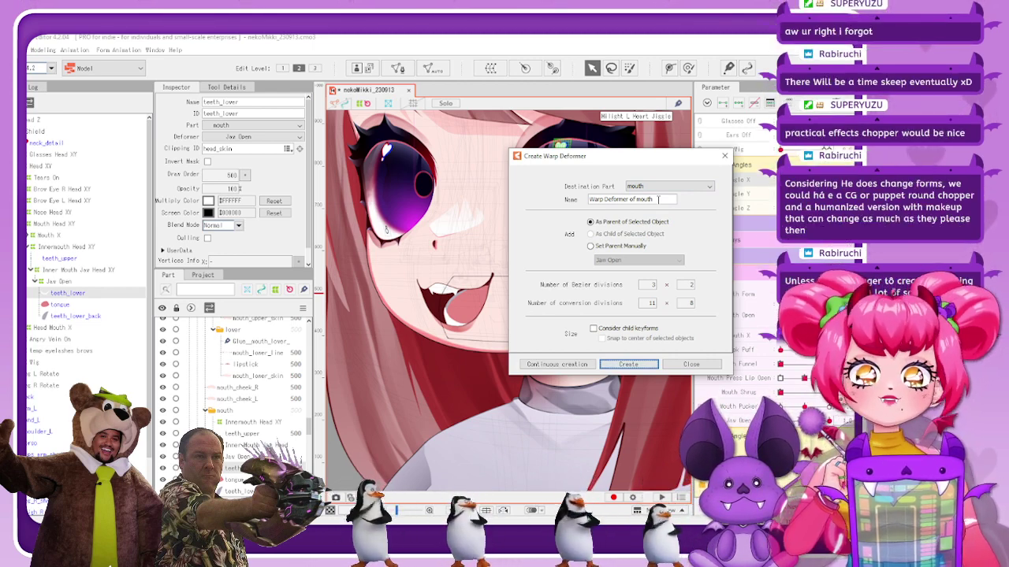
{"action": "left_click_drag", "start_coordinate": [645, 160], "coordinate": [683, 166]}
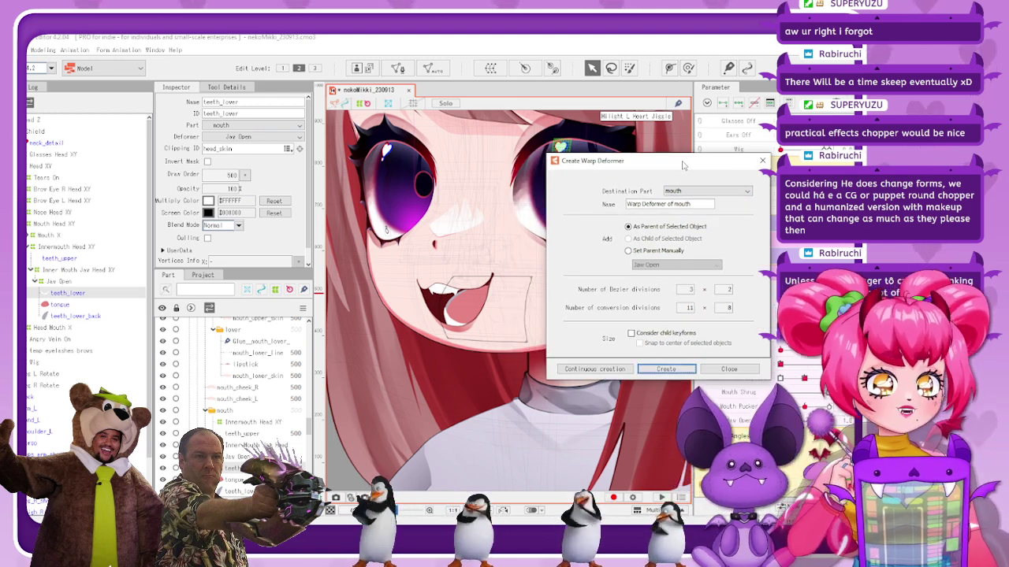
{"action": "left_click_drag", "start_coordinate": [683, 165], "coordinate": [690, 160]}
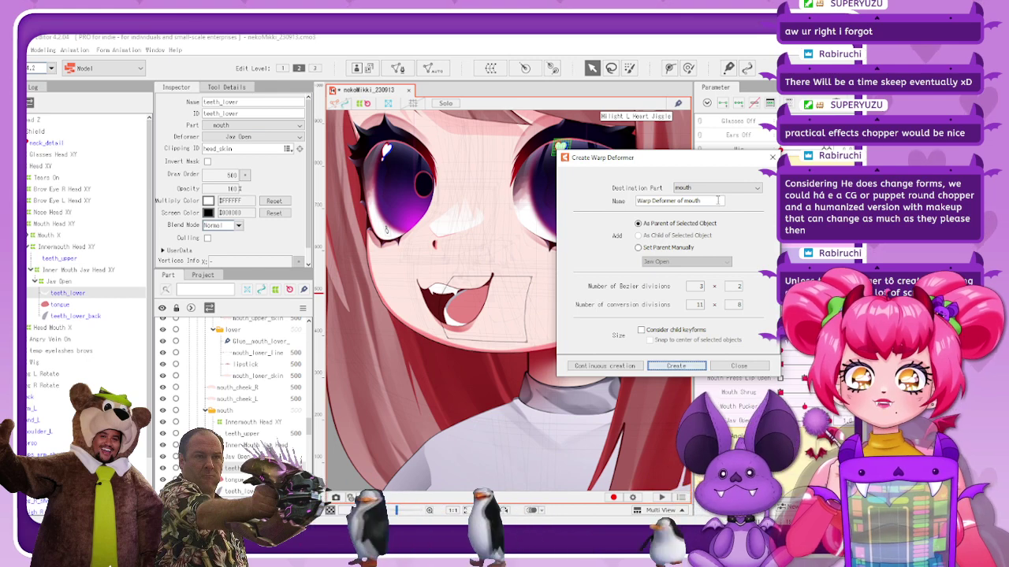
{"action": "left_click", "coordinate": [700, 202]}
{"action": "left_click_drag", "start_coordinate": [700, 202], "coordinate": [639, 198]}
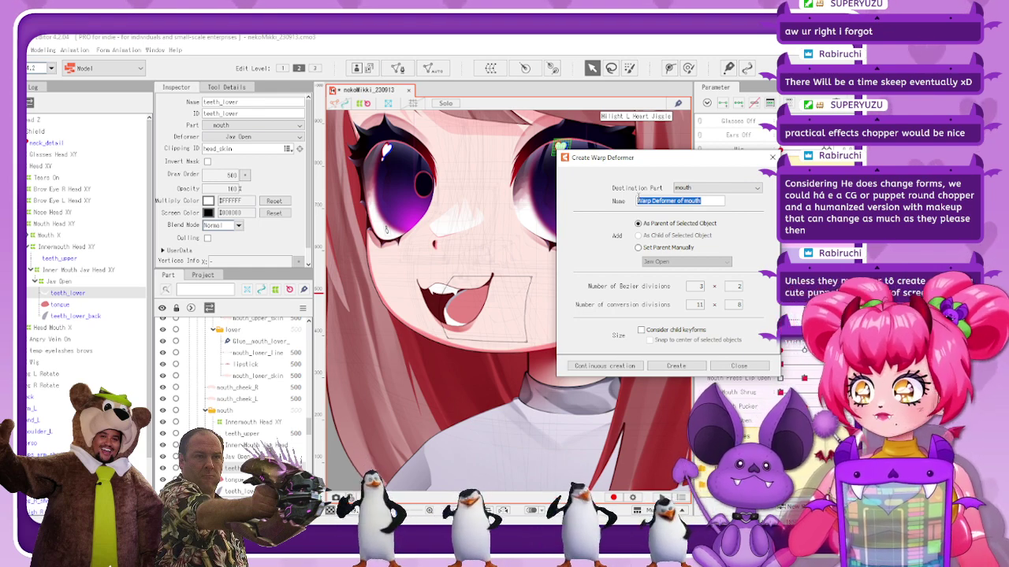
{"action": "type", "text": "Teeth"}
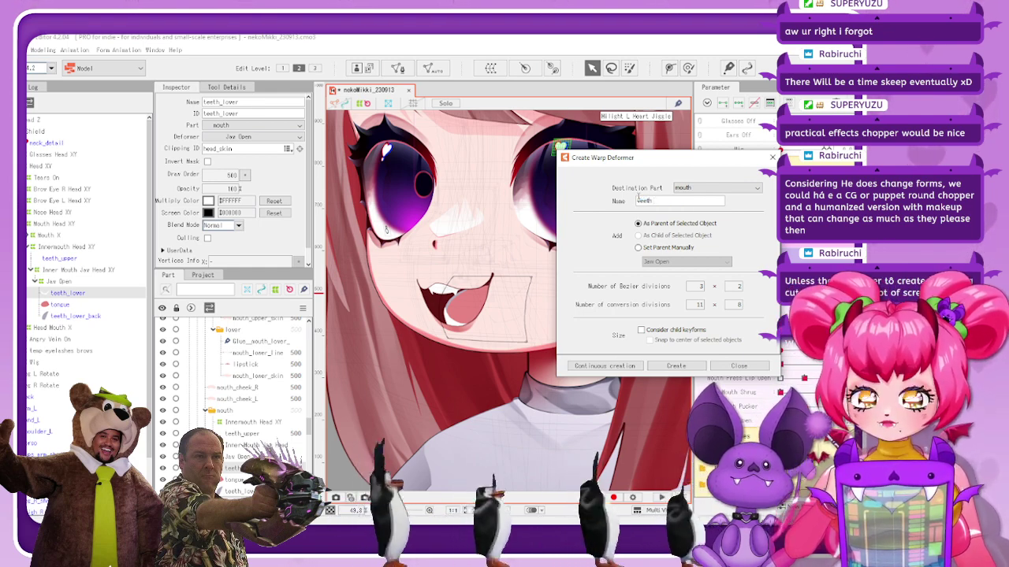
{"action": "type", "text": " Lower Head XY"}
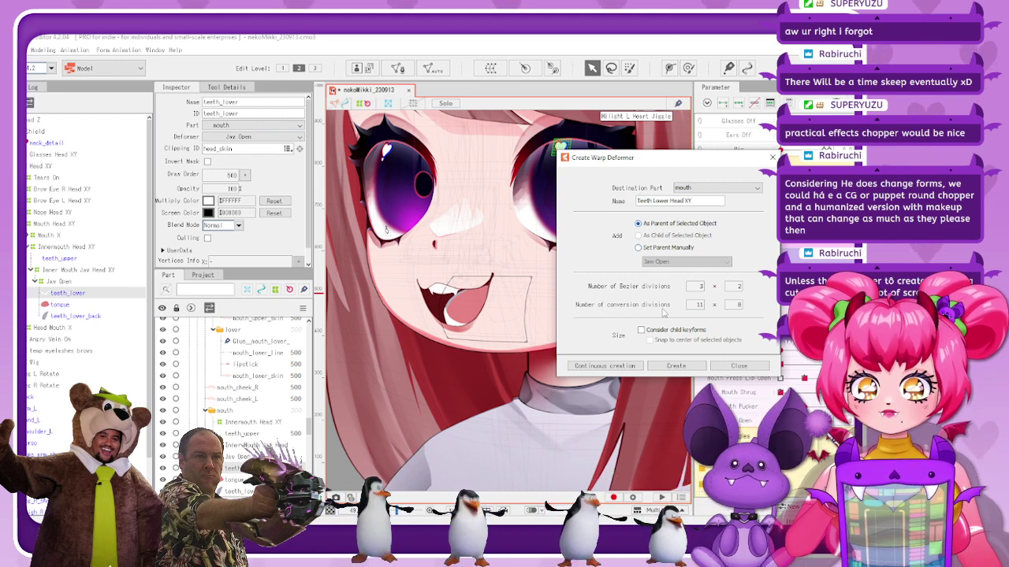
{"action": "left_click", "coordinate": [652, 366]}
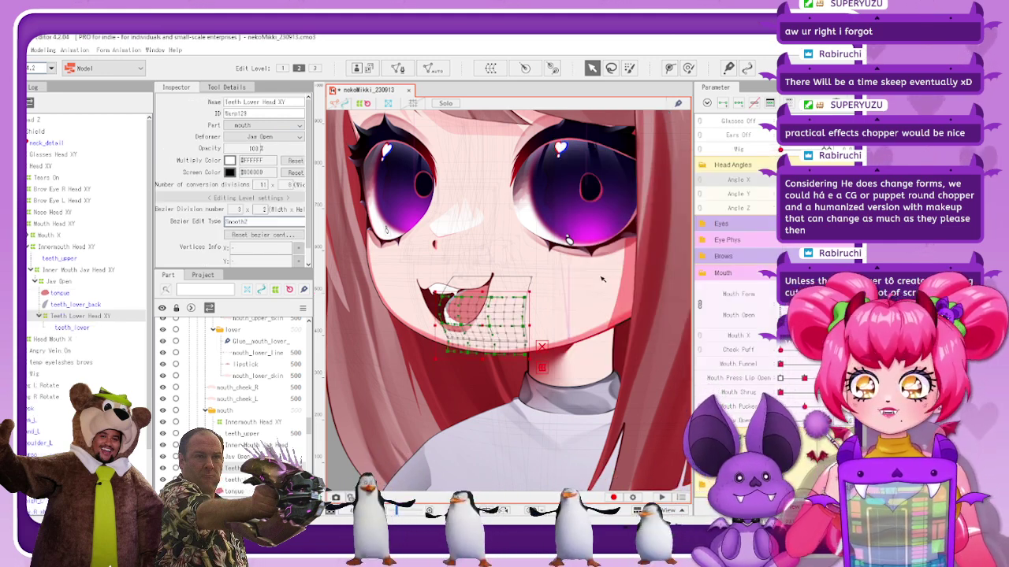
Try 3 × 3 Bezier divisions on the Teeth Lower Head XY warp and compare by undoing and redoing the change
{"action": "scroll", "coordinate": [448, 331], "scroll_direction": "up", "scroll_amount": 4}
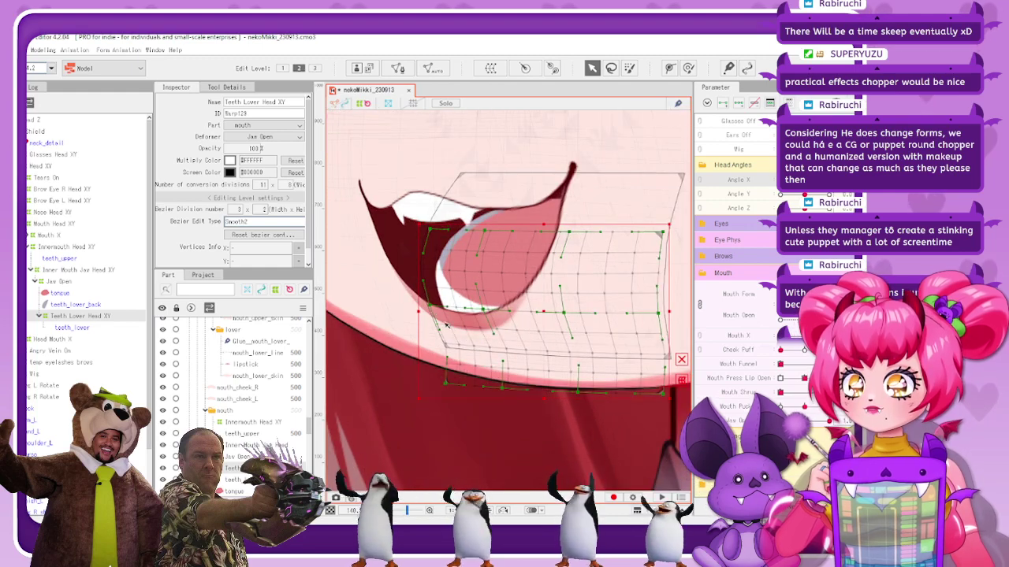
{"action": "left_click_drag", "start_coordinate": [267, 210], "coordinate": [256, 211]}
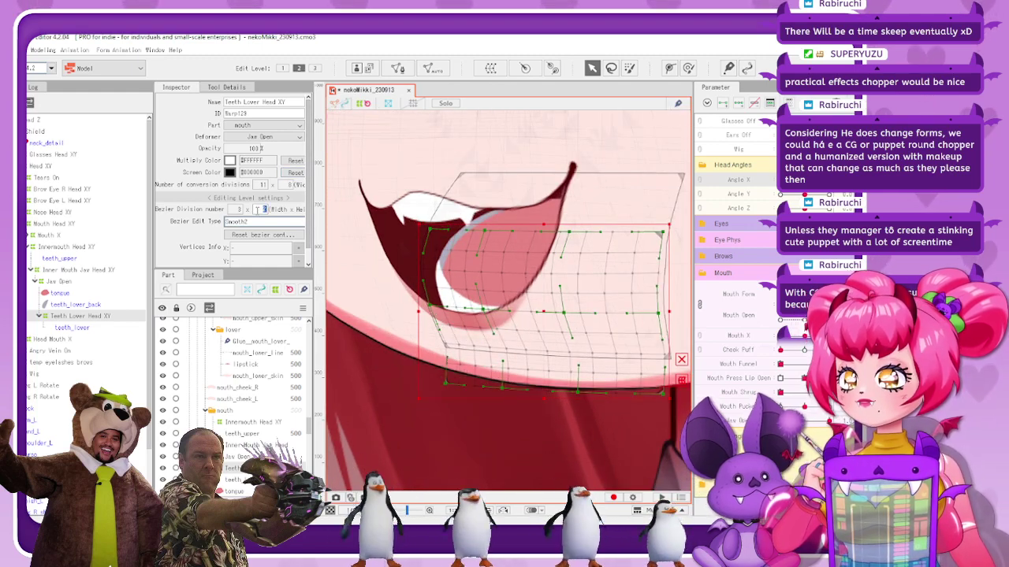
{"action": "type", "text": "3"}
{"action": "key", "text": "Return"}
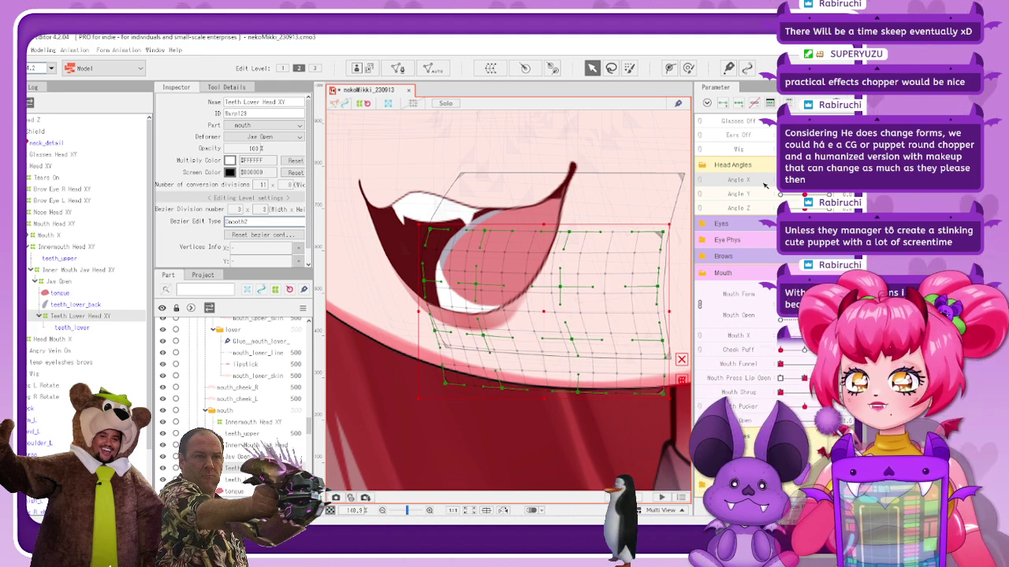
{"action": "key", "text": "ctrl+z"}
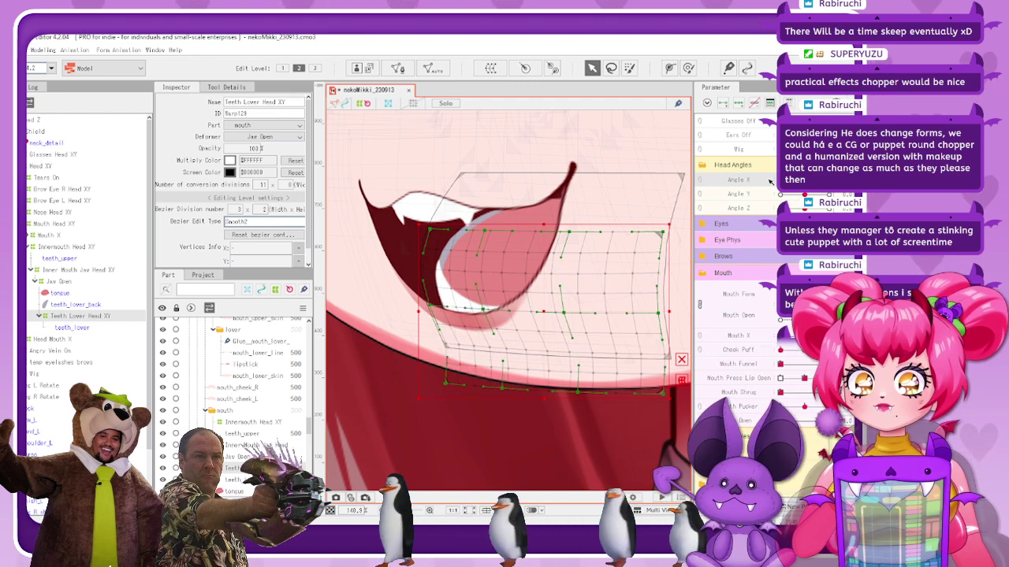
{"action": "key", "text": "ctrl+z"}
{"action": "key", "text": "ctrl+y"}
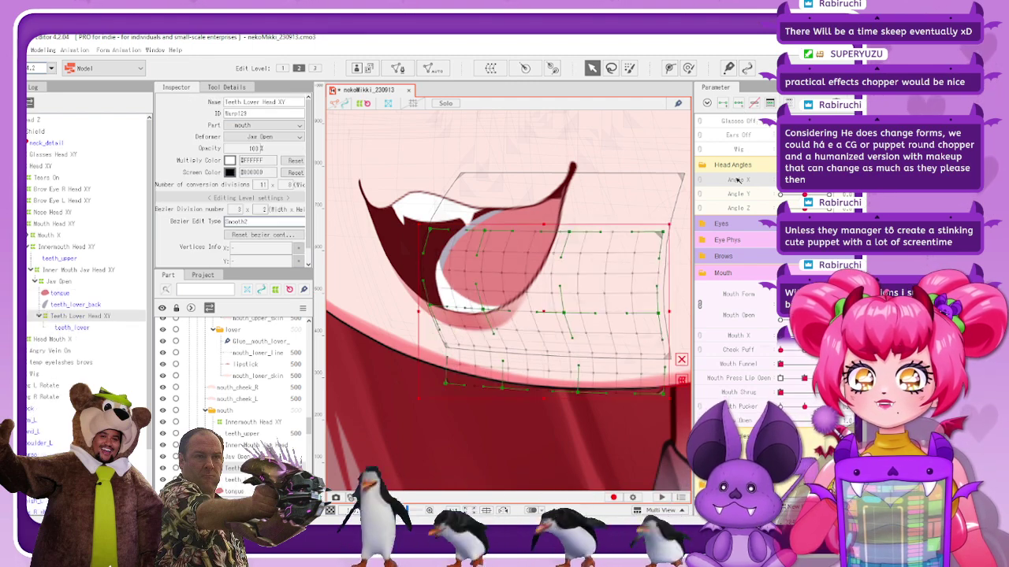
{"action": "key", "text": "ctrl+z"}
{"action": "key", "text": "ctrl+y"}
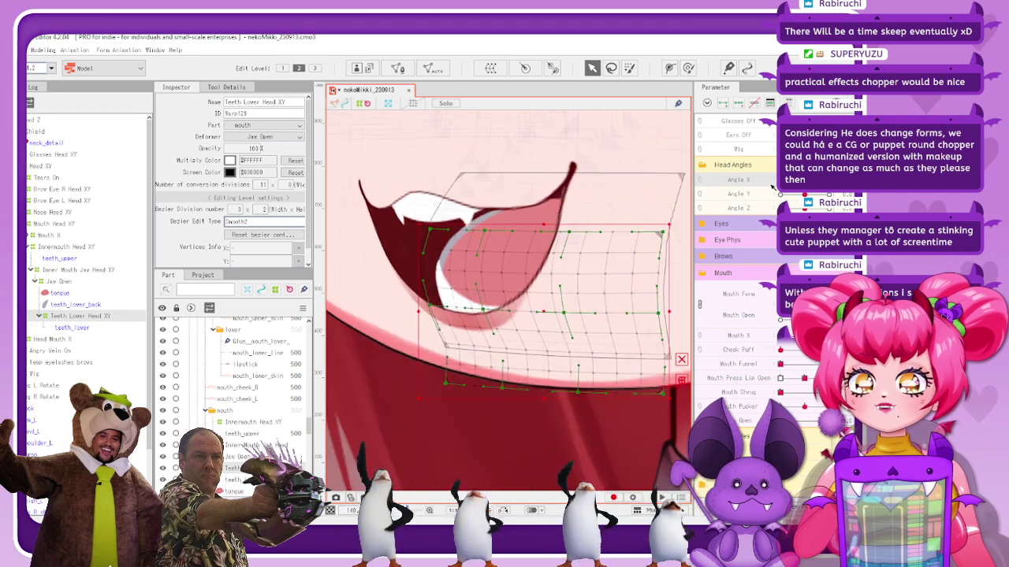
Set the Bezier divisions of the Teeth Lower Head XY warp to 3 × 3
{"action": "left_click", "coordinate": [264, 209]}
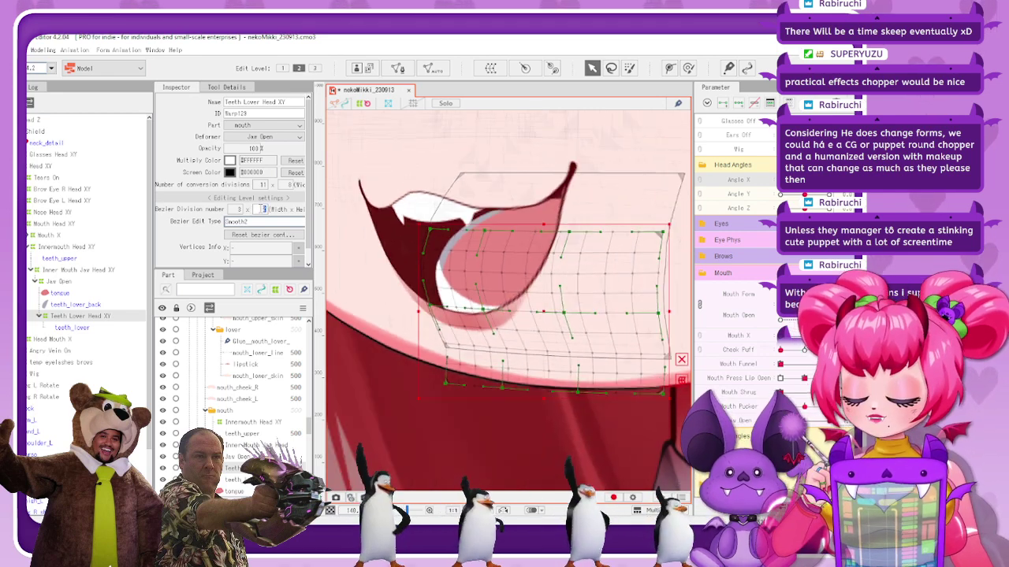
{"action": "type", "text": "3"}
{"action": "key", "text": "Return"}
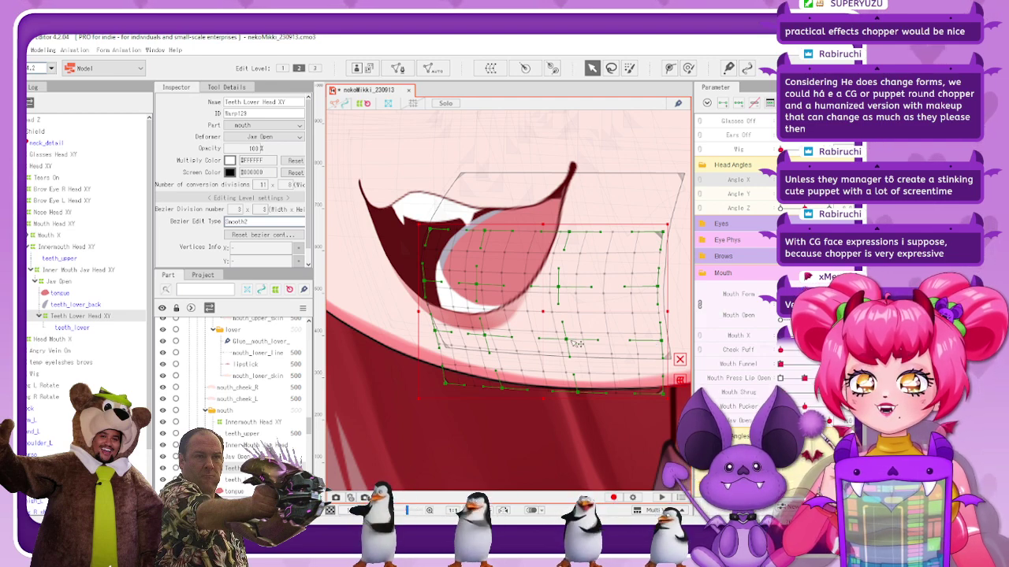
Raise the inner and top control points of the Teeth Lower Head XY warp slightly around the tongue and undo the last nudge
{"action": "left_click_drag", "start_coordinate": [560, 290], "coordinate": [561, 286]}
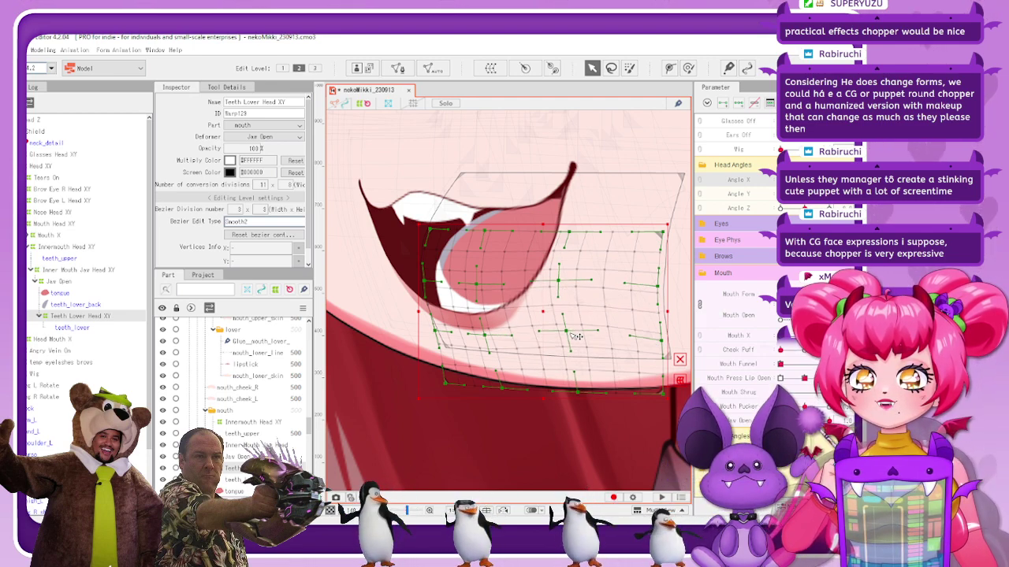
{"action": "left_click_drag", "start_coordinate": [569, 228], "coordinate": [569, 225]}
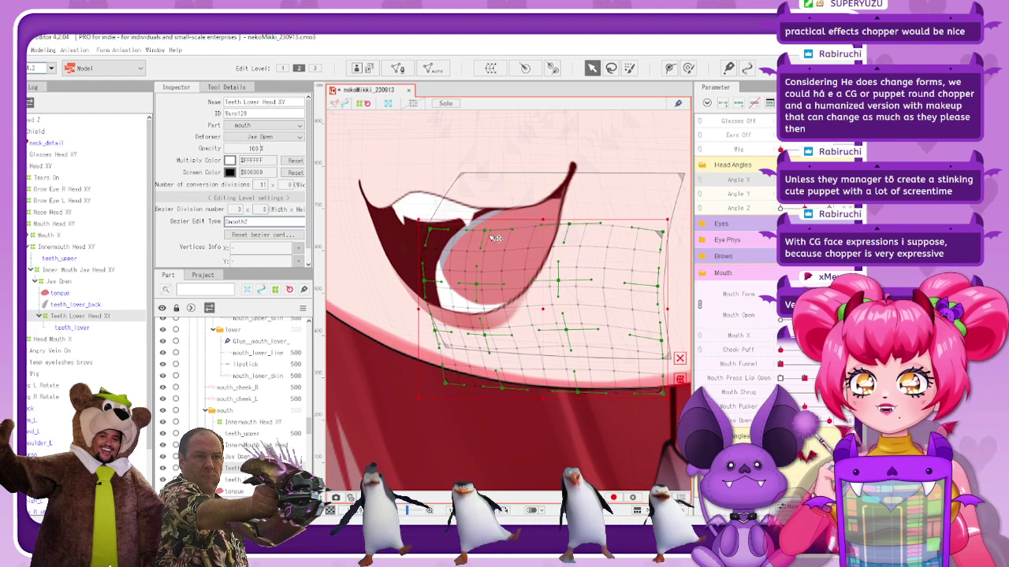
{"action": "left_click_drag", "start_coordinate": [484, 231], "coordinate": [485, 230]}
{"action": "left_click_drag", "start_coordinate": [478, 285], "coordinate": [477, 284]}
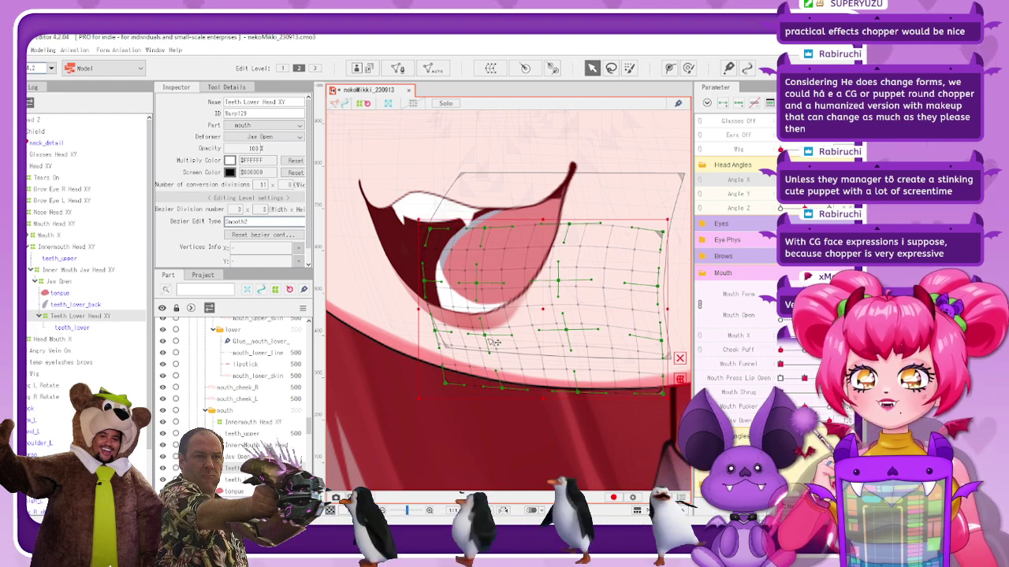
{"action": "left_click_drag", "start_coordinate": [485, 336], "coordinate": [486, 332]}
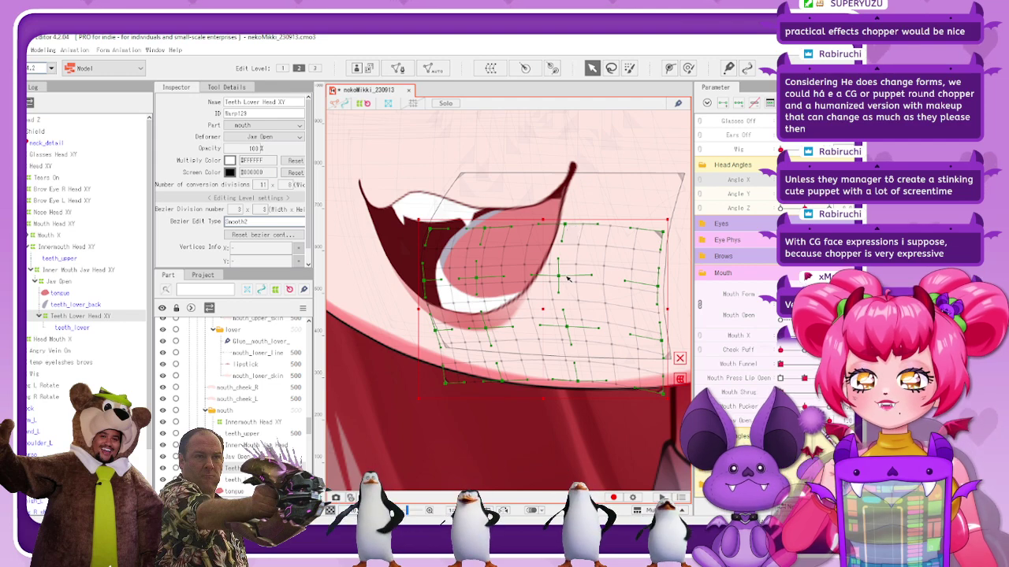
{"action": "key", "text": "ctrl+z"}
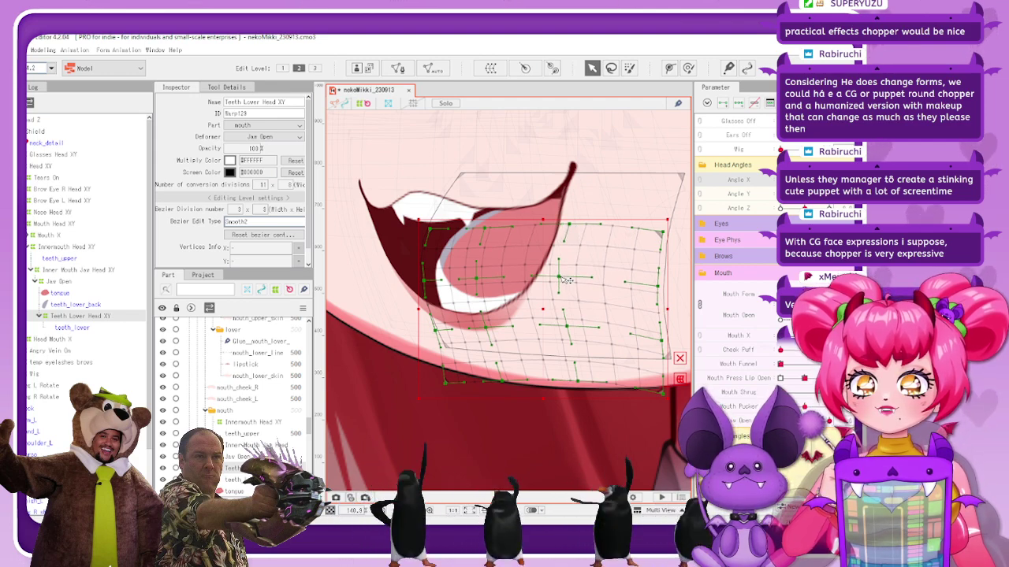
Nudge the right-edge control points of the Teeth Lower Head XY warp upward, hide the deformers and check the teeth against Angle X
{"action": "right_click", "coordinate": [579, 356]}
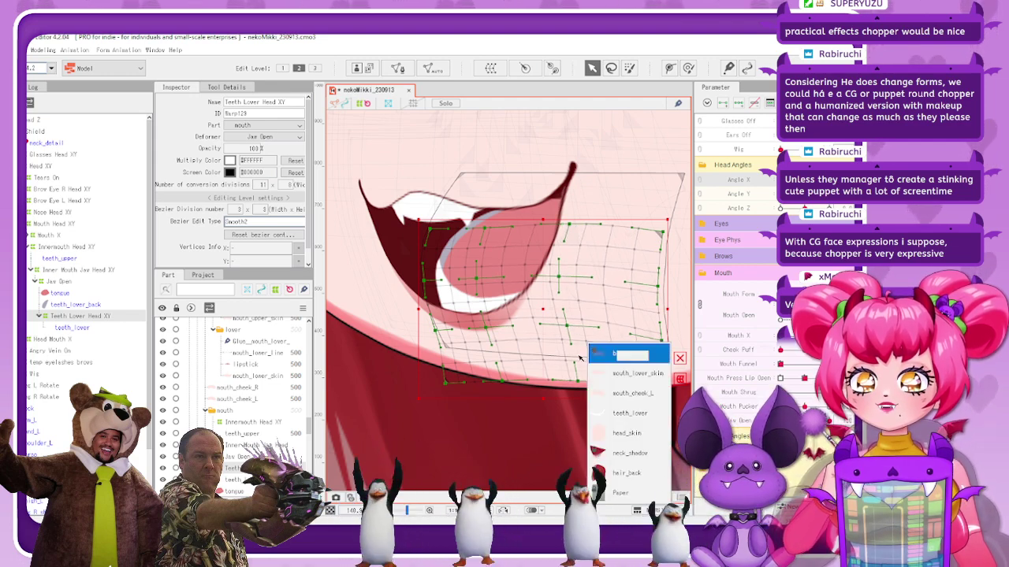
{"action": "left_click", "coordinate": [667, 344]}
{"action": "left_click_drag", "start_coordinate": [667, 344], "coordinate": [669, 336]}
{"action": "left_click_drag", "start_coordinate": [663, 291], "coordinate": [661, 285]}
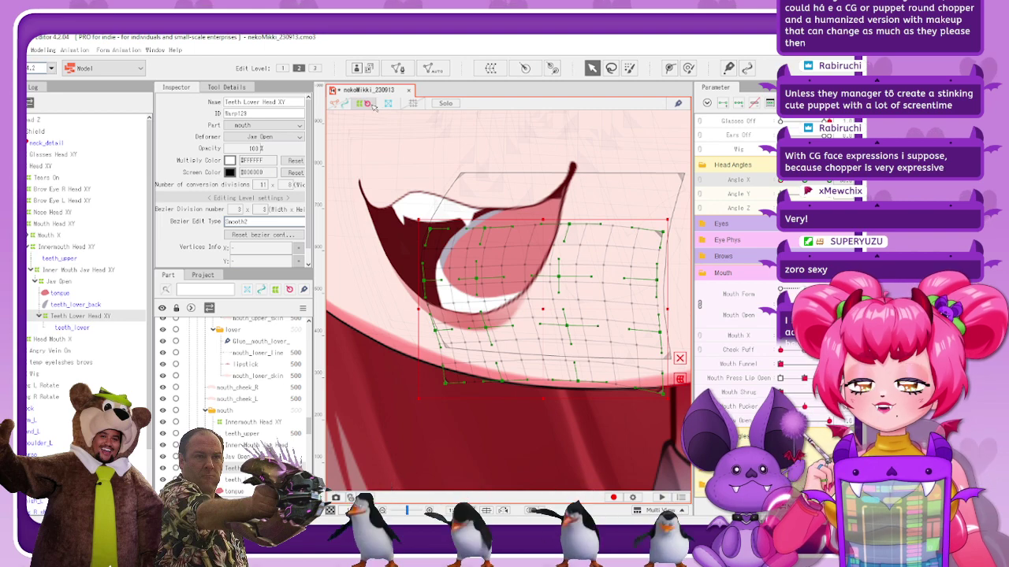
{"action": "left_click", "coordinate": [500, 285]}
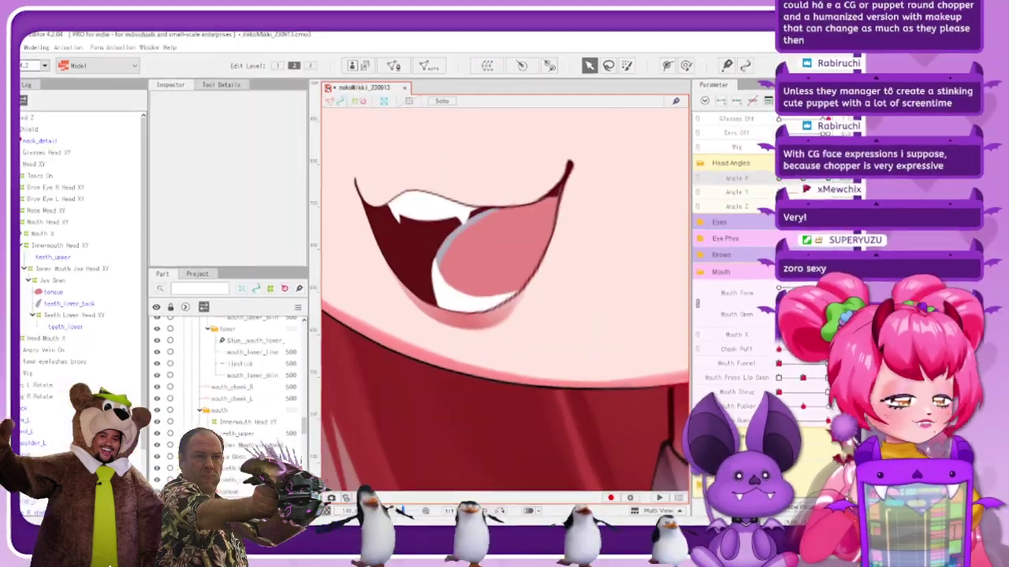
{"action": "left_click_drag", "start_coordinate": [810, 183], "coordinate": [771, 186]}
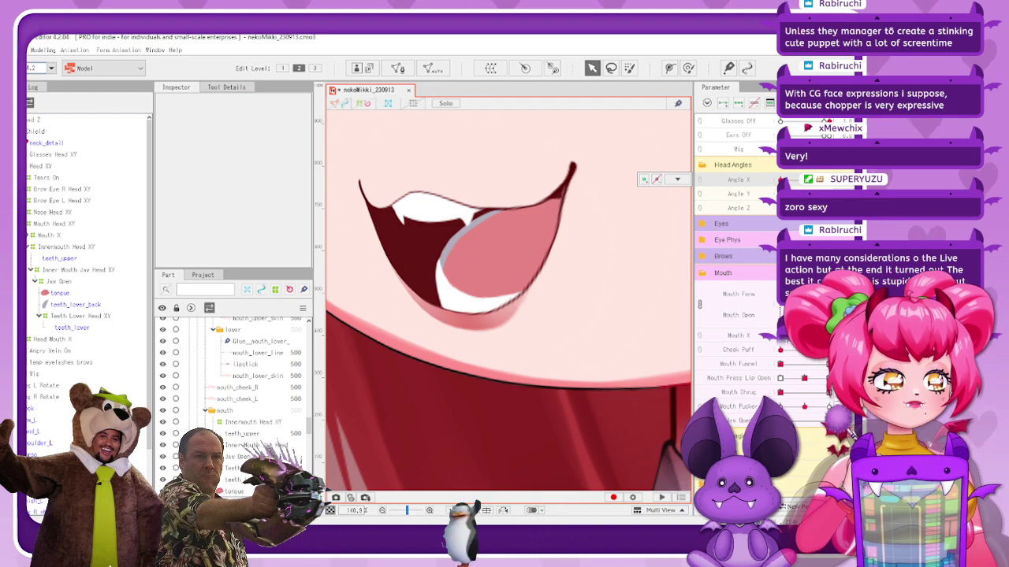
Refine the inner control points of the Teeth Lower Head XY warp around the tongue and check the lower teeth along Angle X again
{"action": "left_click", "coordinate": [79, 317]}
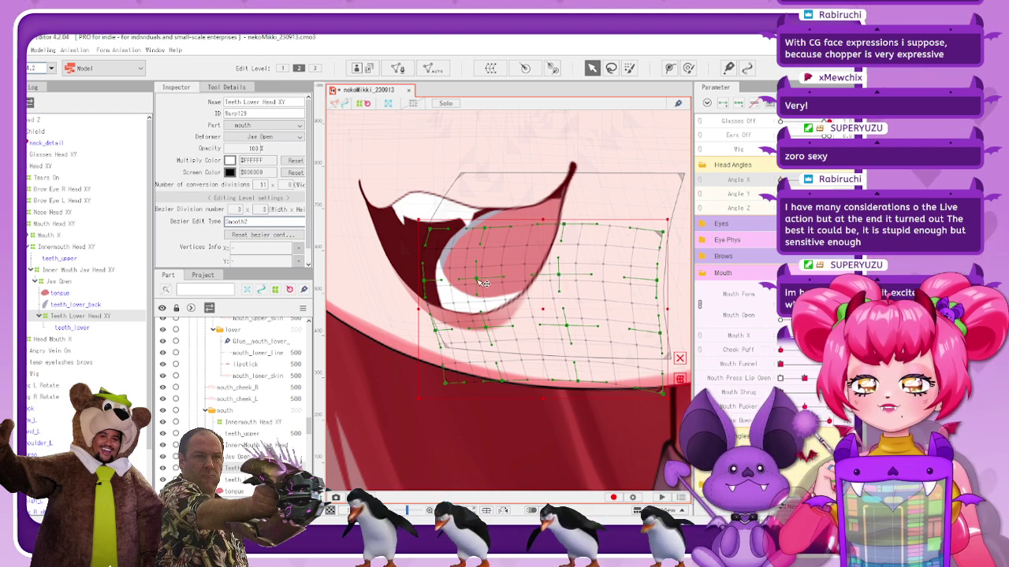
{"action": "left_click", "coordinate": [371, 113]}
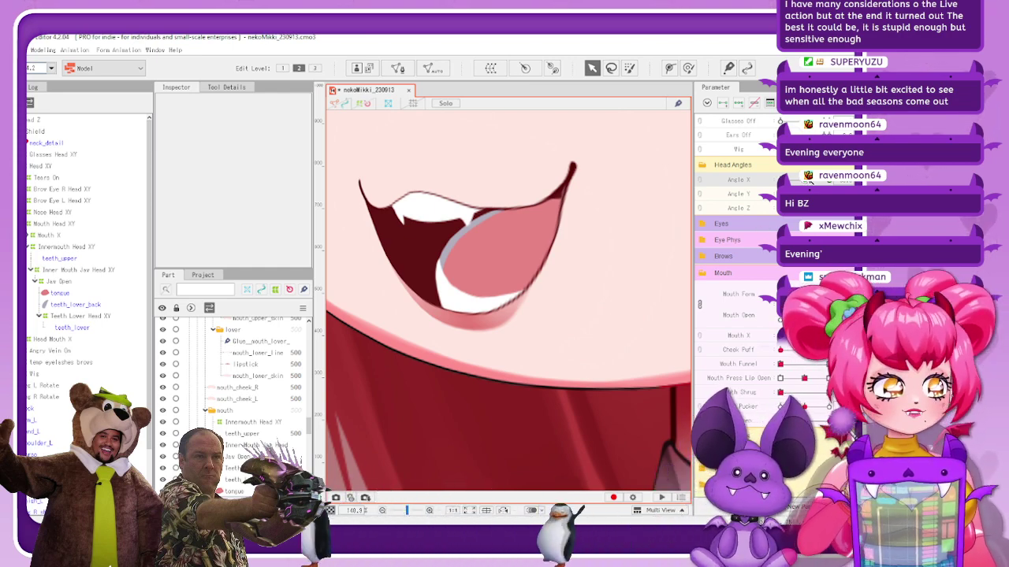
{"action": "left_click_drag", "start_coordinate": [810, 182], "coordinate": [777, 185]}
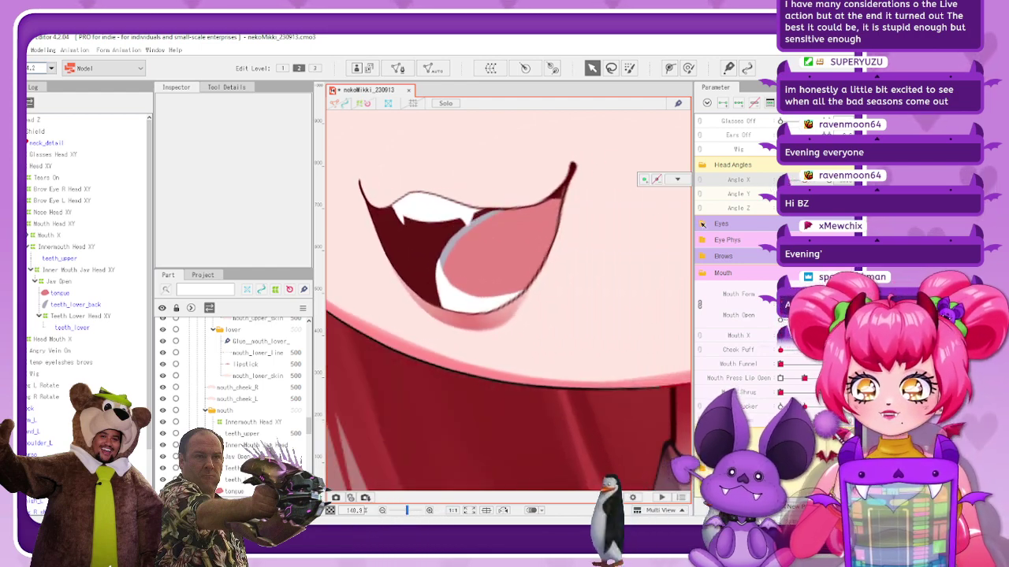
Select the teeth_lower_back mesh and return Angle X to its neutral position
{"action": "left_click", "coordinate": [76, 305]}
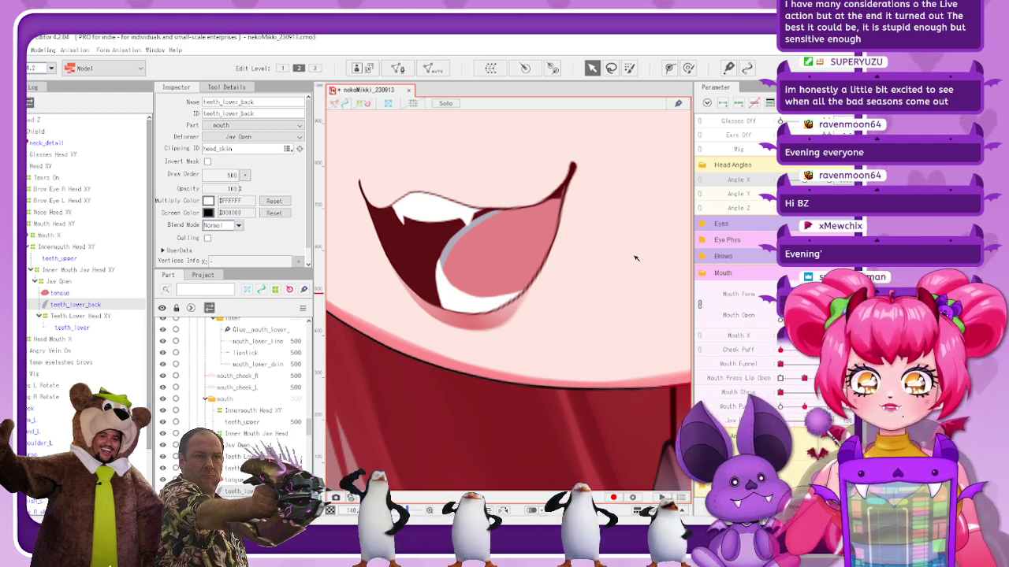
{"action": "left_click_drag", "start_coordinate": [782, 180], "coordinate": [804, 180]}
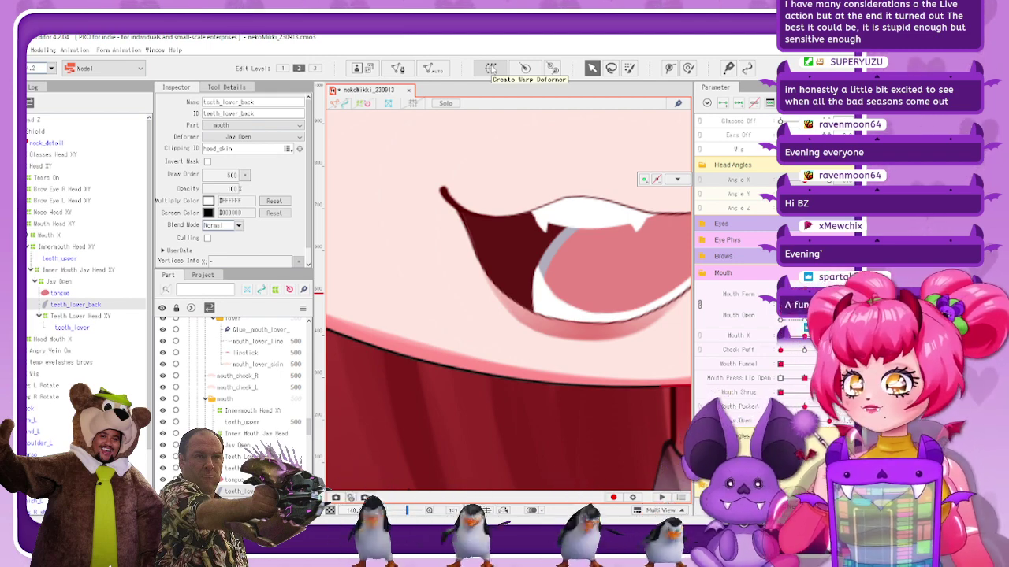
{"action": "left_click", "coordinate": [492, 69]}
{"action": "left_click", "coordinate": [772, 158]}
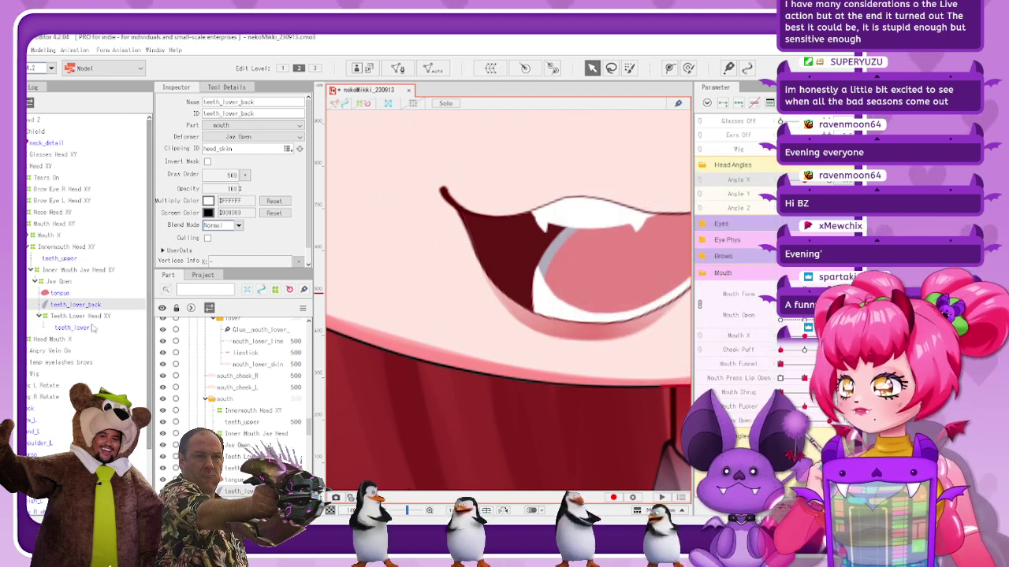
Create a warp deformer named Teeth Lower Back Head XY as the parent of teeth_lower_back, reusing the Teeth Lower Head XY name
{"action": "left_click", "coordinate": [92, 316]}
{"action": "left_click", "coordinate": [279, 102]}
{"action": "key", "text": "ctrl+a"}
{"action": "key", "text": "ctrl+c"}
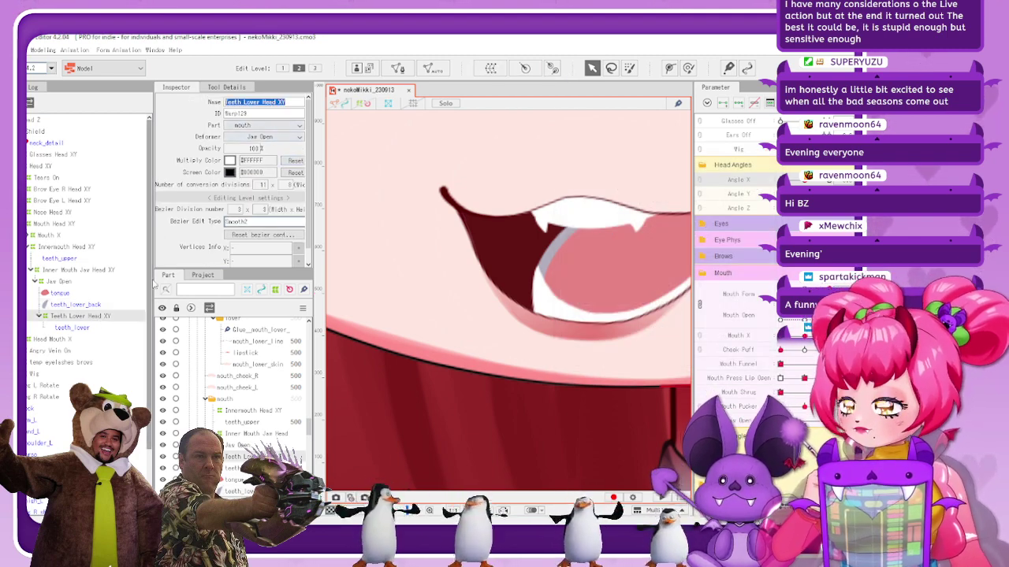
{"action": "left_click", "coordinate": [79, 305]}
{"action": "left_click", "coordinate": [490, 69]}
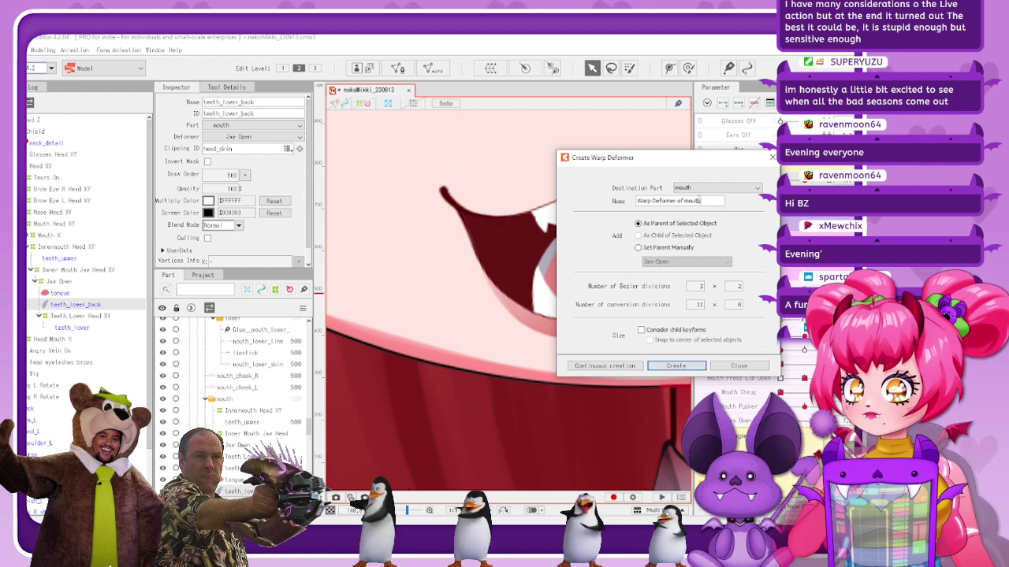
{"action": "key", "text": "ctrl+a"}
{"action": "key", "text": "ctrl+v"}
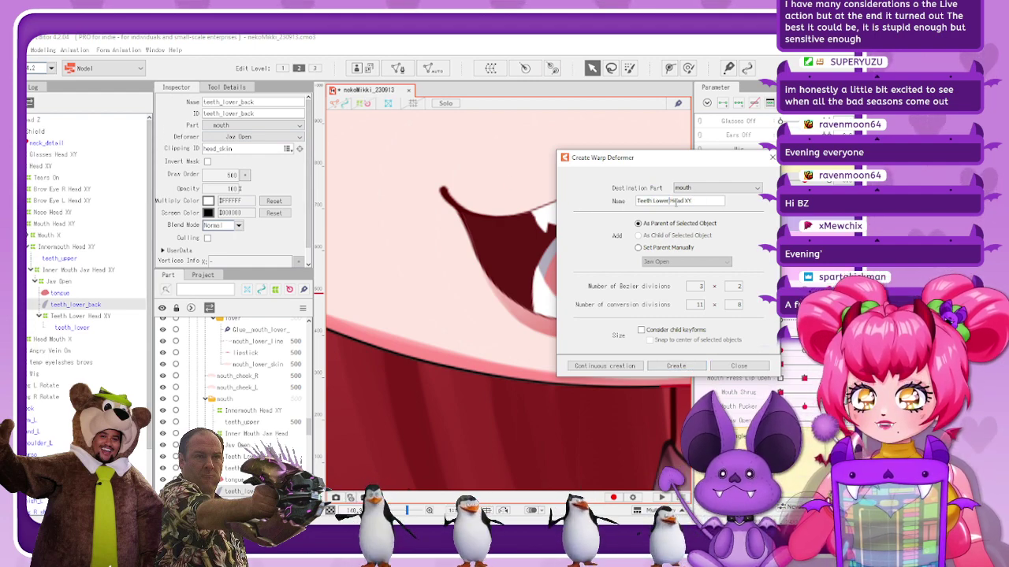
{"action": "type", "text": "ack"}
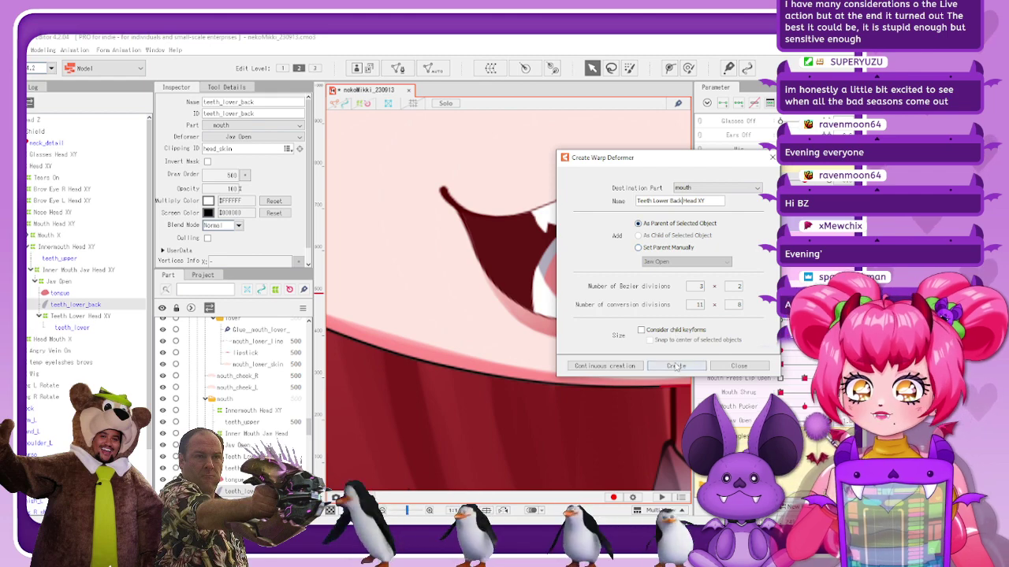
{"action": "left_click", "coordinate": [676, 365]}
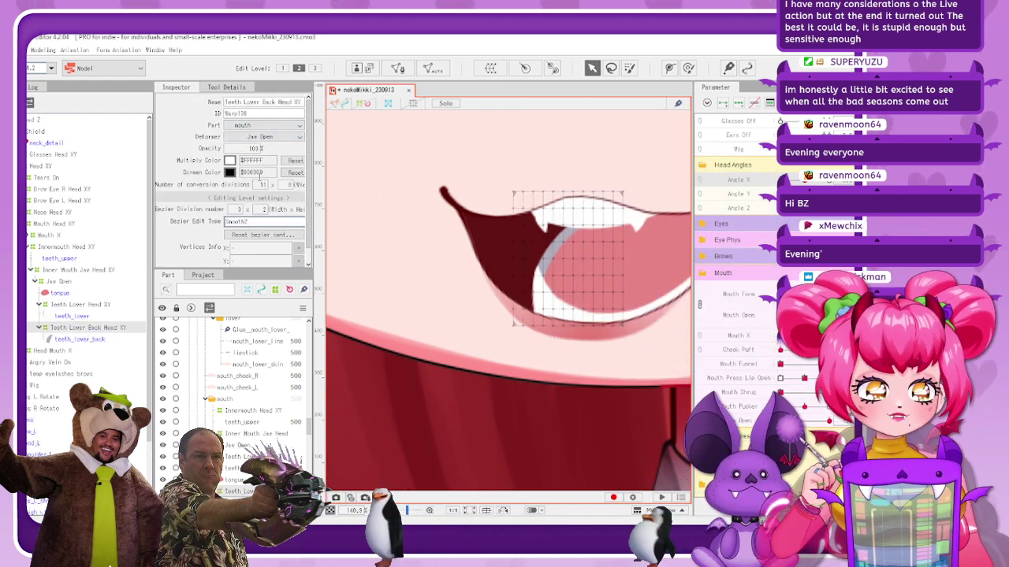
Set the conversion divisions of the Teeth Lower Back Head XY warp to 8 × 9
{"action": "double_click", "coordinate": [263, 185]}
{"action": "type", "text": "8"}
{"action": "key", "text": "Return"}
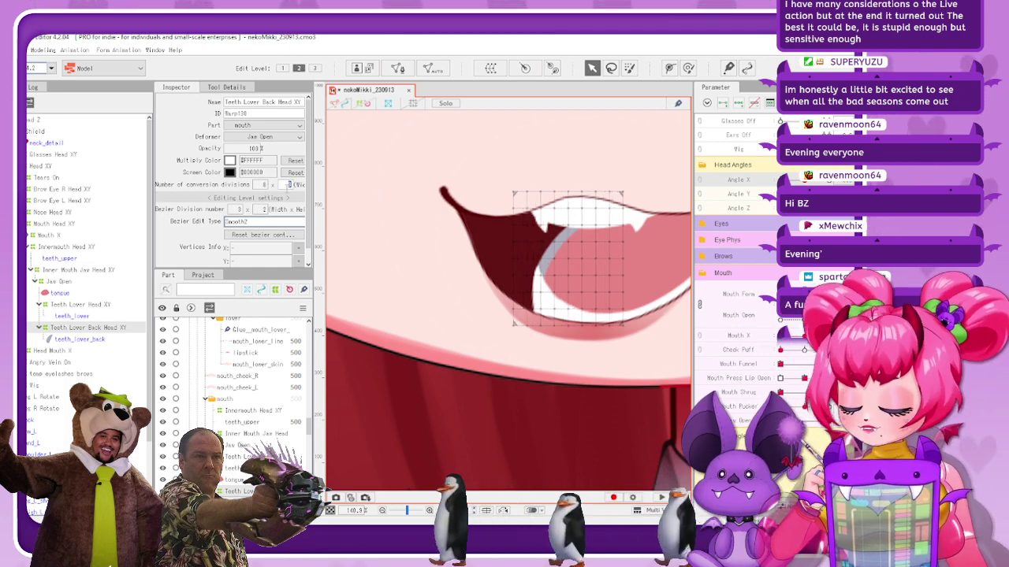
{"action": "type", "text": "7"}
{"action": "key", "text": "Return"}
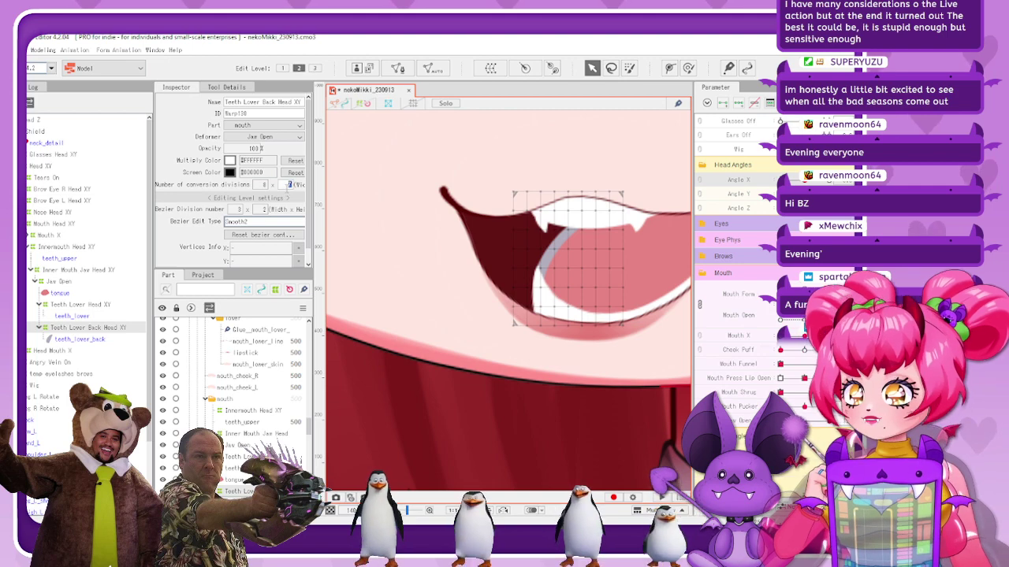
{"action": "type", "text": "9"}
{"action": "key", "text": "Return"}
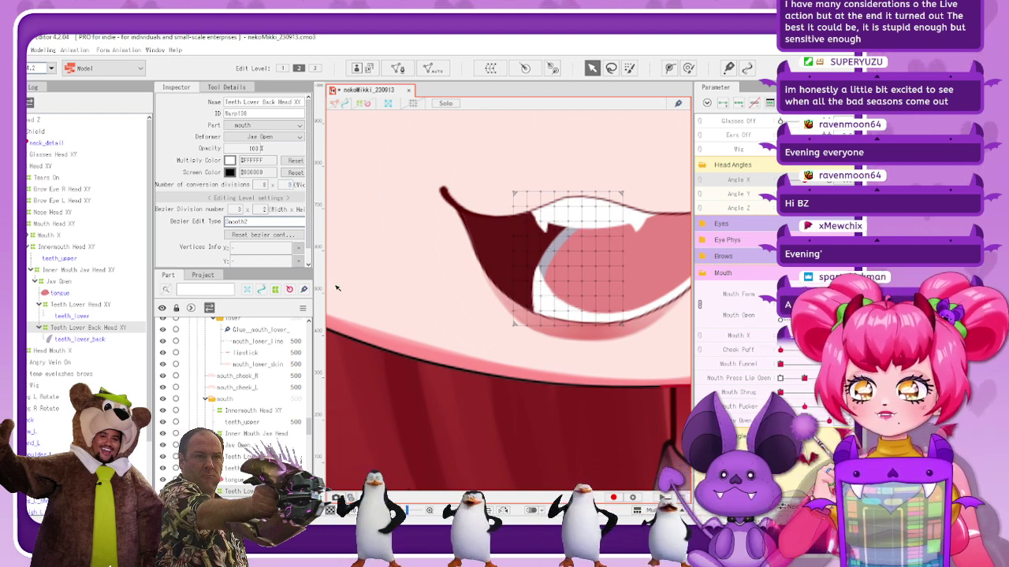
Turn the head along Angle X, pull the upper-right corner of the Teeth Lower Back Head XY warp downward and outward, and inspect the mouth
{"action": "left_click", "coordinate": [88, 328]}
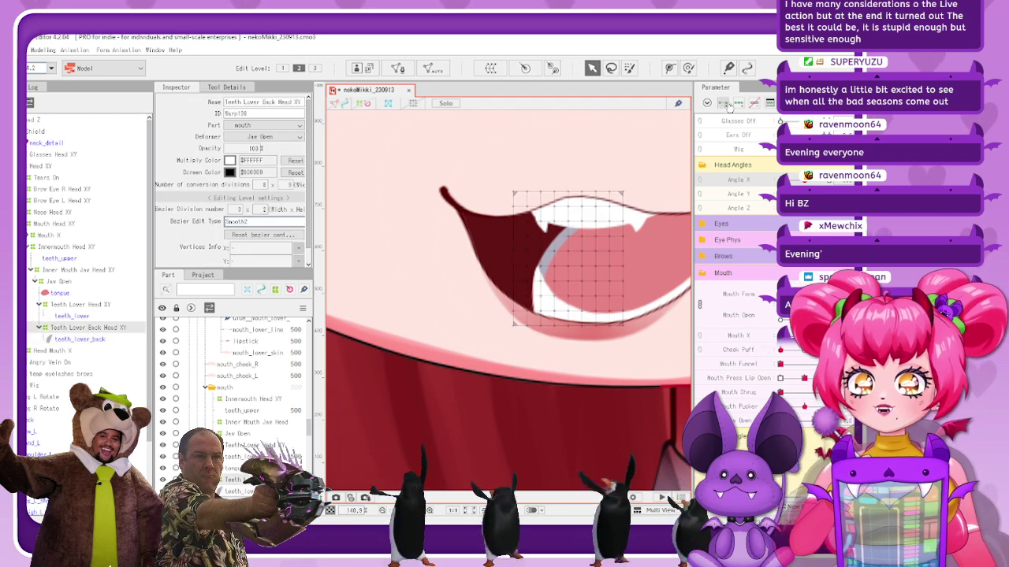
{"action": "left_click_drag", "start_coordinate": [803, 180], "coordinate": [777, 184]}
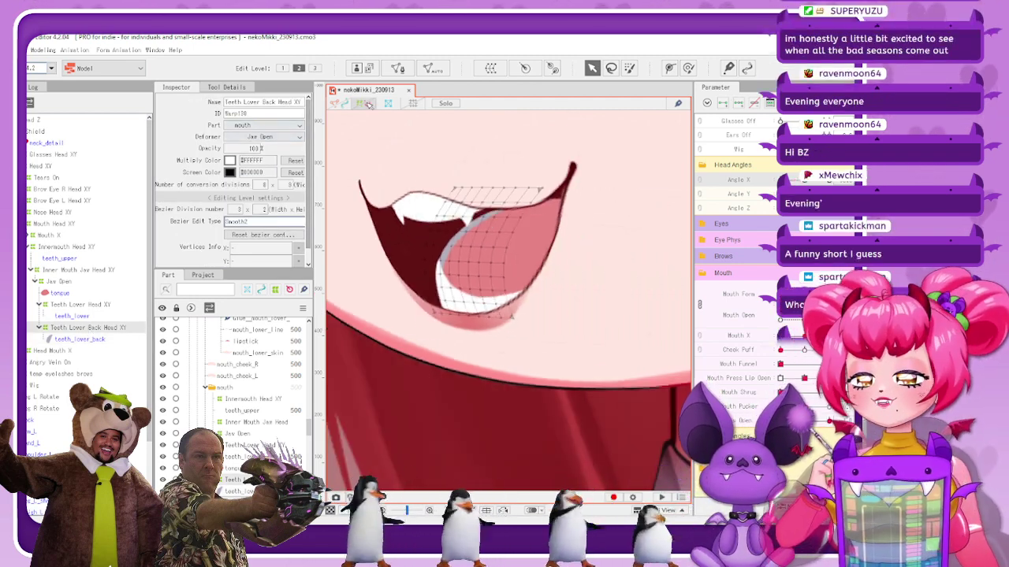
{"action": "left_click", "coordinate": [501, 264]}
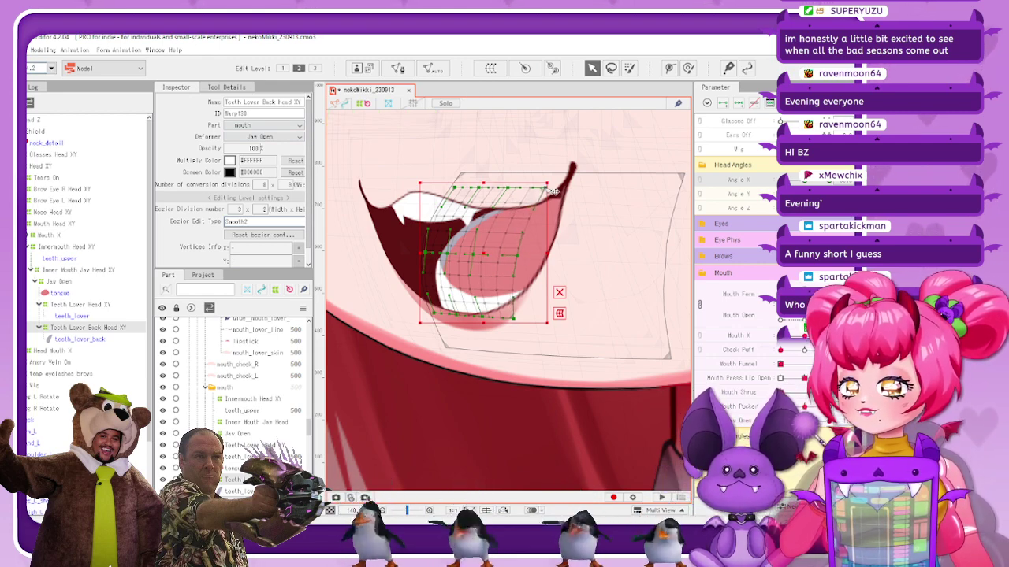
{"action": "left_click_drag", "start_coordinate": [554, 191], "coordinate": [561, 204]}
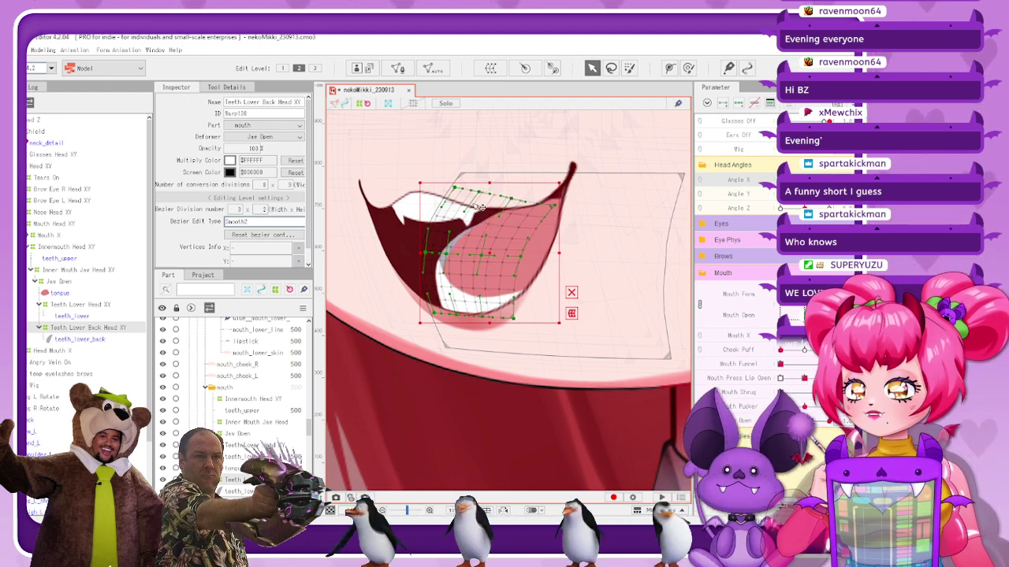
{"action": "left_click", "coordinate": [378, 114]}
{"action": "scroll", "coordinate": [549, 265], "scroll_direction": "down", "scroll_amount": 5}
{"action": "scroll", "coordinate": [551, 266], "scroll_direction": "up", "scroll_amount": 3}
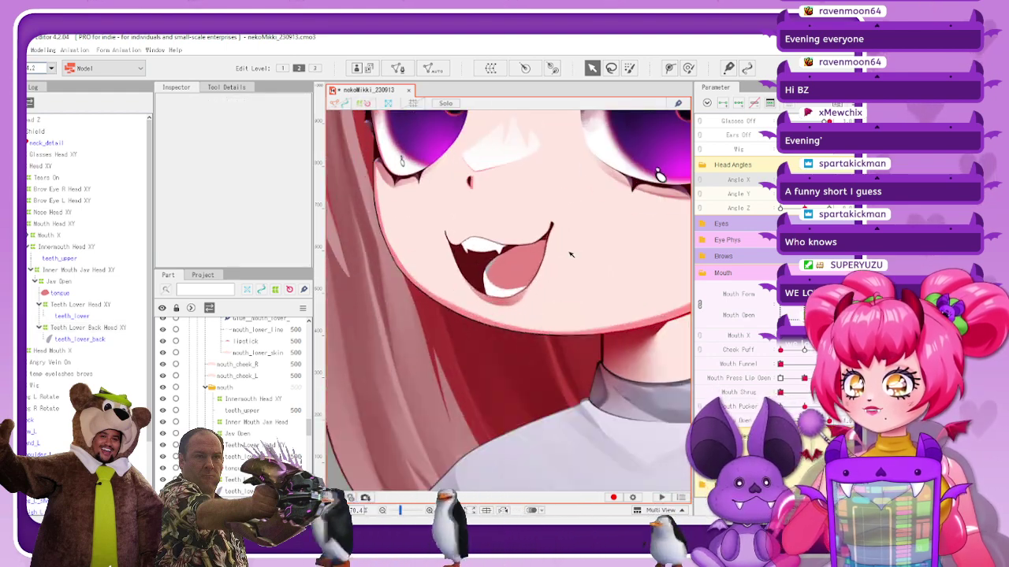
{"action": "mouse_move", "coordinate": [661, 174]}
{"action": "left_mouse_down"}
{"action": "mouse_move", "coordinate": [423, 162]}
{"action": "mouse_move", "coordinate": [684, 169]}
{"action": "mouse_move", "coordinate": [660, 175]}
{"action": "left_mouse_up"}
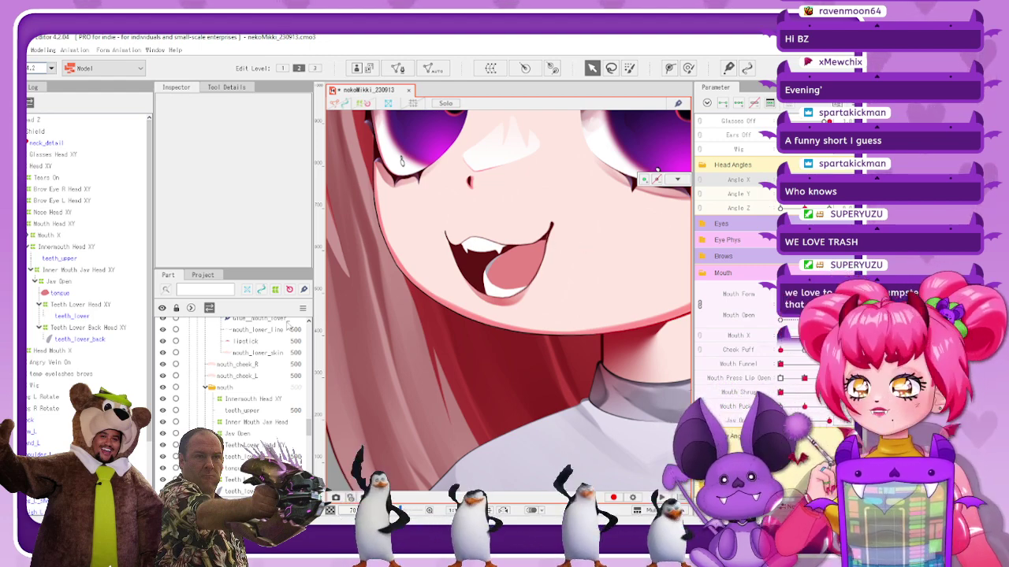
Fine-tune the Teeth Lower Head XY warp around the lower teeth at the turned Angle X pose, hide the deformers and inspect the mouth
{"action": "left_click", "coordinate": [93, 329]}
{"action": "left_click", "coordinate": [98, 306]}
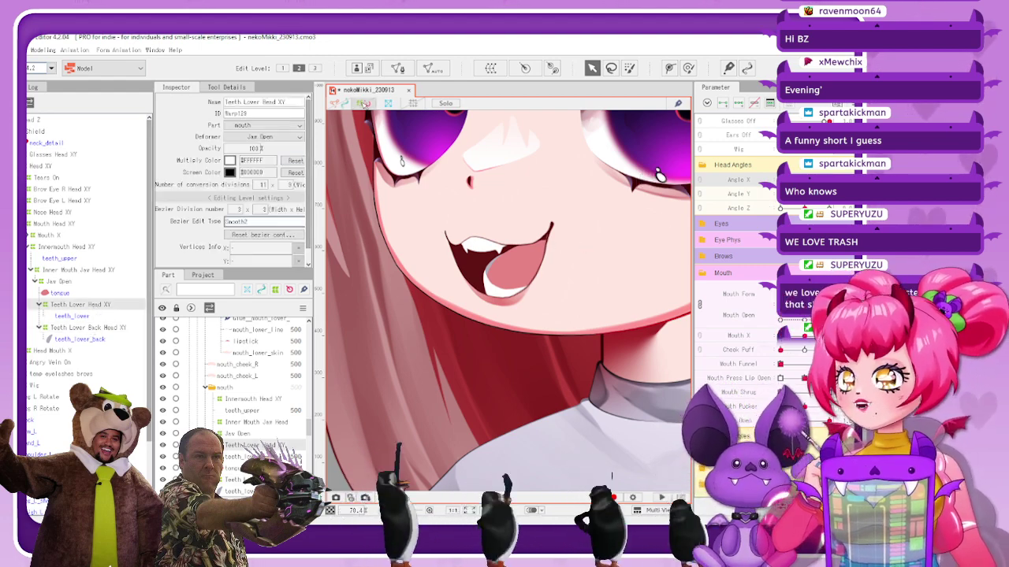
{"action": "scroll", "coordinate": [517, 291], "scroll_direction": "up", "scroll_amount": 2}
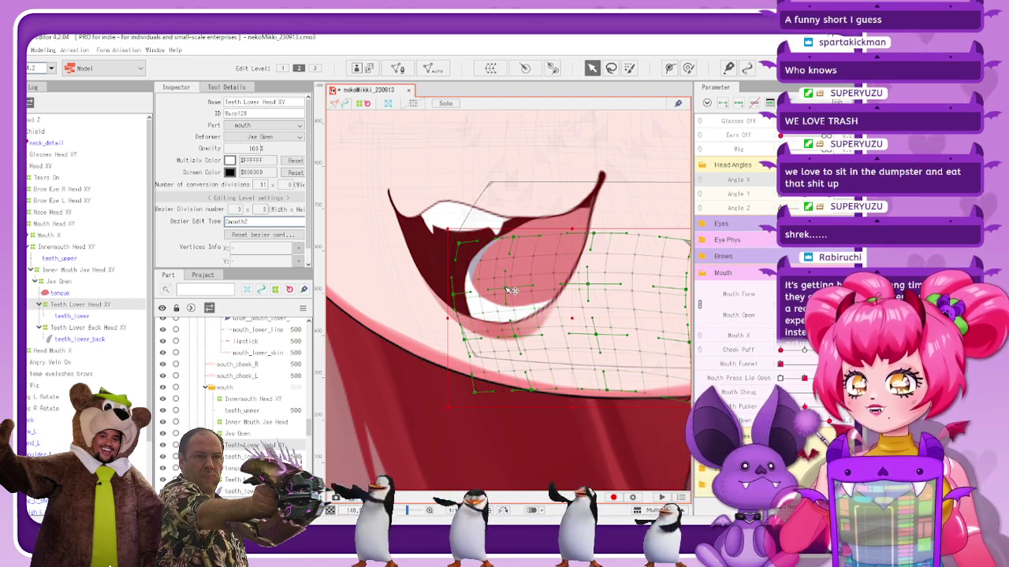
{"action": "left_click", "coordinate": [342, 120]}
{"action": "scroll", "coordinate": [569, 278], "scroll_direction": "down", "scroll_amount": 8}
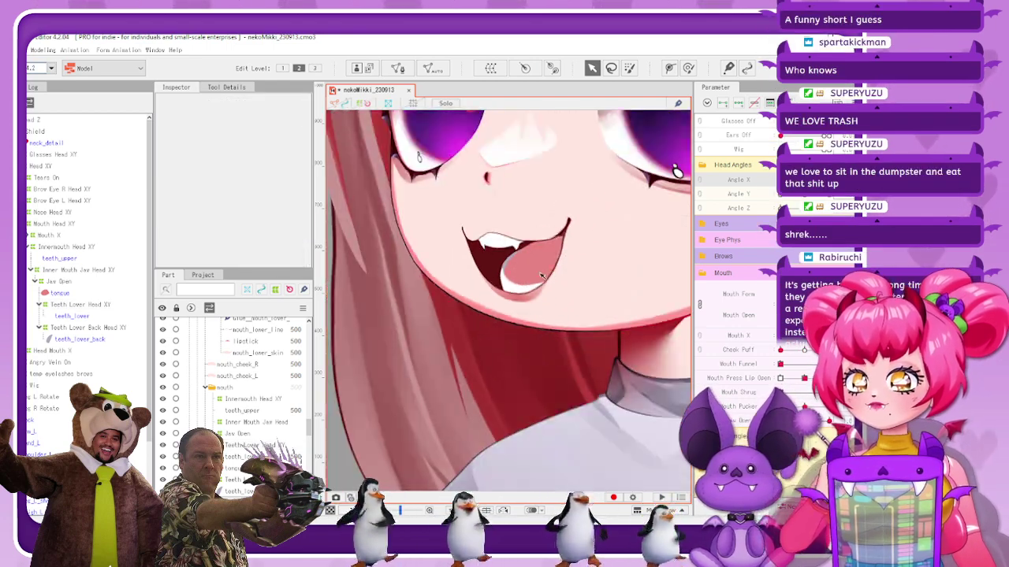
{"action": "scroll", "coordinate": [569, 278], "scroll_direction": "up", "scroll_amount": 2}
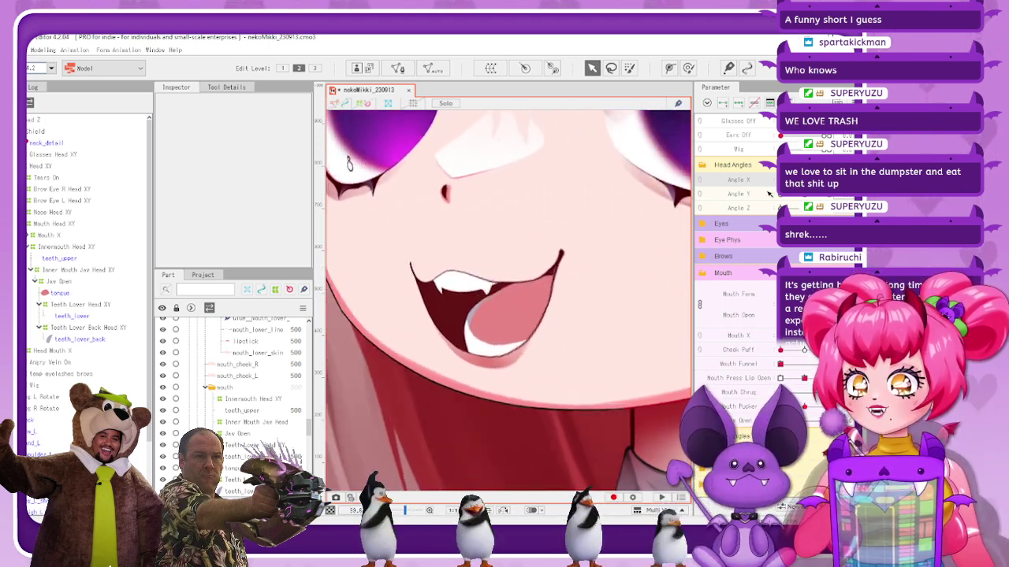
Nudge the Teeth Lower Head XY warp deformer's lattice to shift the lower front teeth slightly towards the mouth's outer edge
{"action": "left_click", "coordinate": [123, 328]}
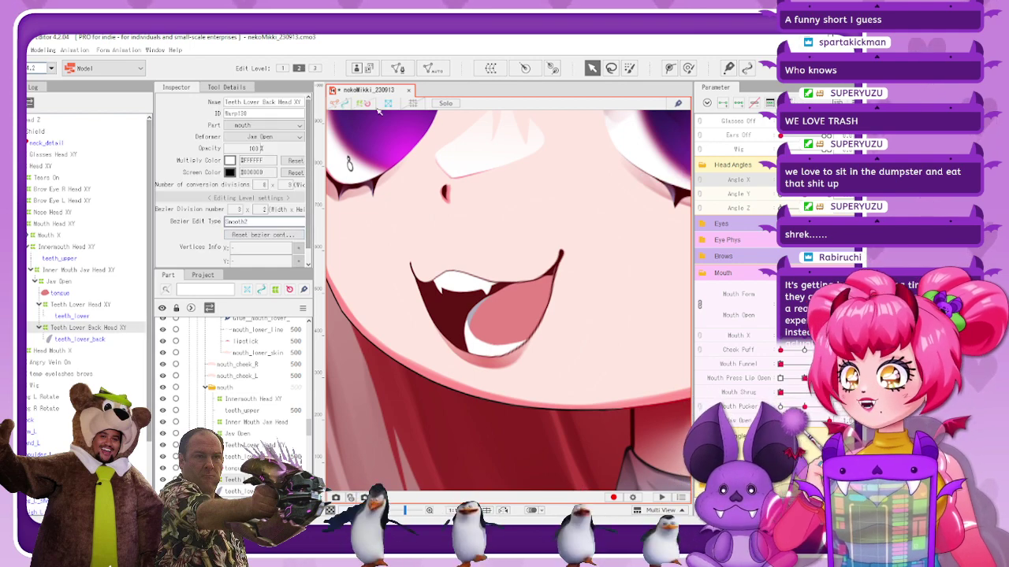
{"action": "left_click", "coordinate": [93, 305]}
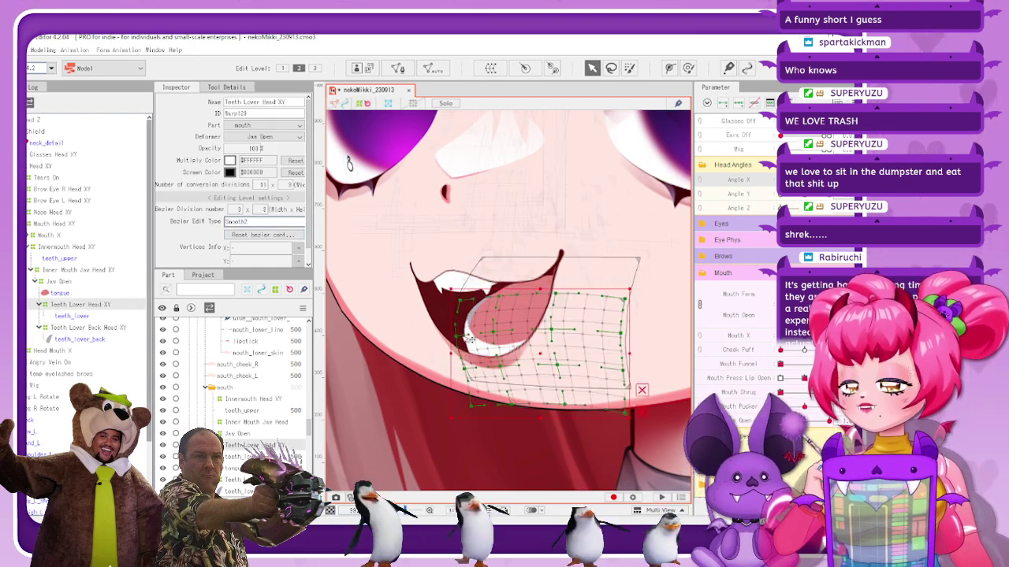
{"action": "left_click", "coordinate": [532, 342]}
{"action": "mouse_move", "coordinate": [349, 164]}
{"action": "left_mouse_down"}
{"action": "mouse_move", "coordinate": [381, 162]}
{"action": "mouse_move", "coordinate": [349, 164]}
{"action": "mouse_move", "coordinate": [365, 163]}
{"action": "left_mouse_up"}
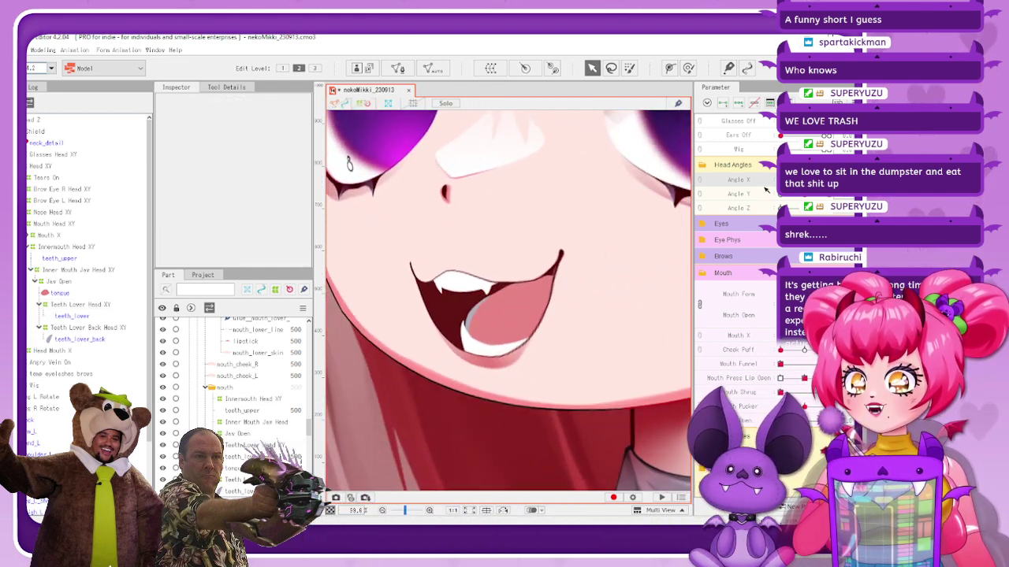
Reshape the Teeth Lower Back Head XY warp by moving its middle outer control point slightly outward and its upper corner point slightly down
{"action": "left_click", "coordinate": [79, 305]}
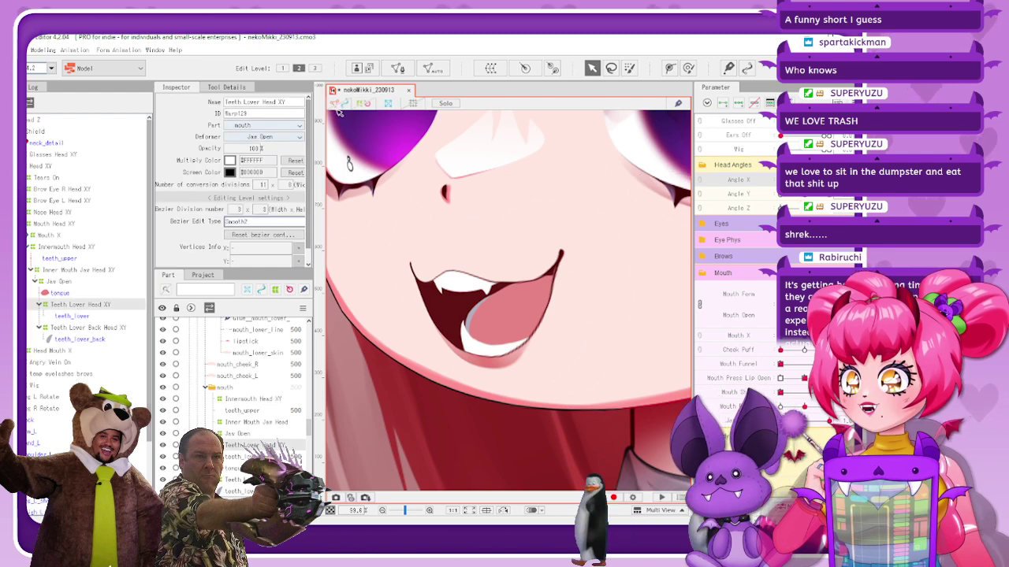
{"action": "scroll", "coordinate": [452, 334], "scroll_direction": "up", "scroll_amount": 5}
{"action": "scroll", "coordinate": [451, 335], "scroll_direction": "up", "scroll_amount": 2}
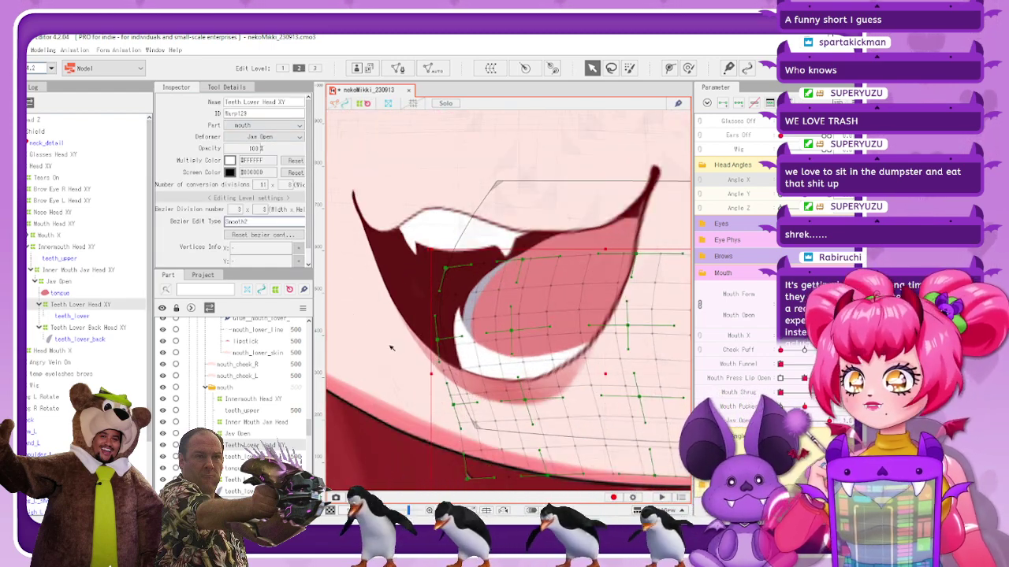
{"action": "left_click", "coordinate": [418, 308]}
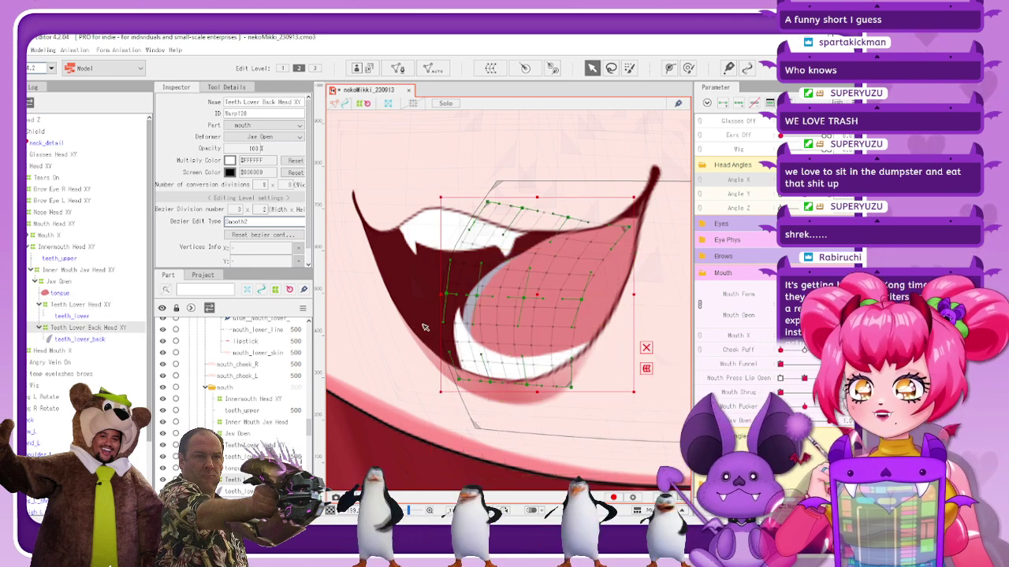
{"action": "left_click_drag", "start_coordinate": [448, 296], "coordinate": [443, 296]}
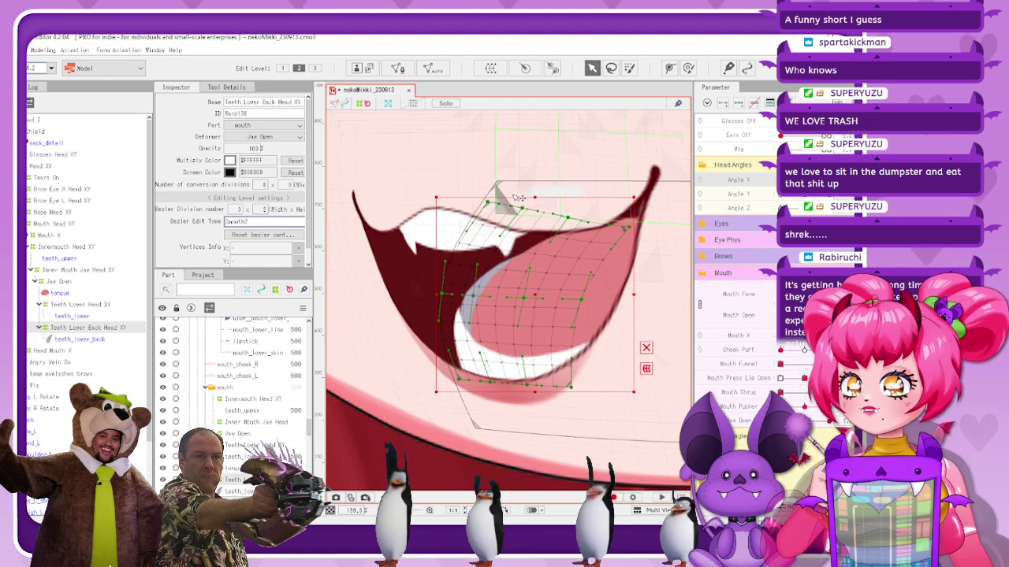
{"action": "left_click_drag", "start_coordinate": [486, 203], "coordinate": [487, 210]}
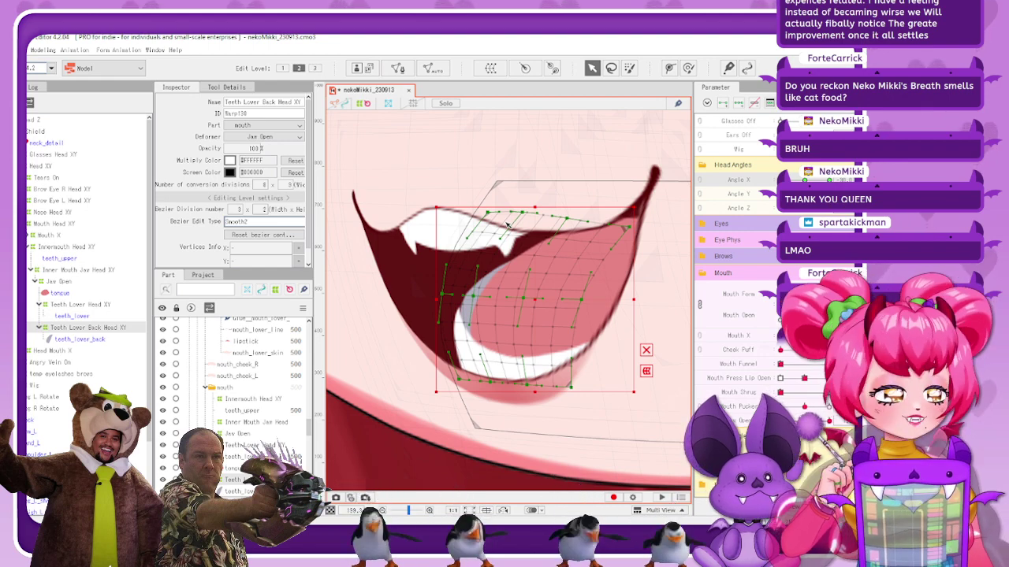
Compare the pose with Angle X and lower the middle-row control points of the Teeth Lower Back Head XY warp slightly
{"action": "mouse_move", "coordinate": [780, 180]}
{"action": "left_mouse_down"}
{"action": "mouse_move", "coordinate": [829, 179]}
{"action": "mouse_move", "coordinate": [780, 179]}
{"action": "left_mouse_up"}
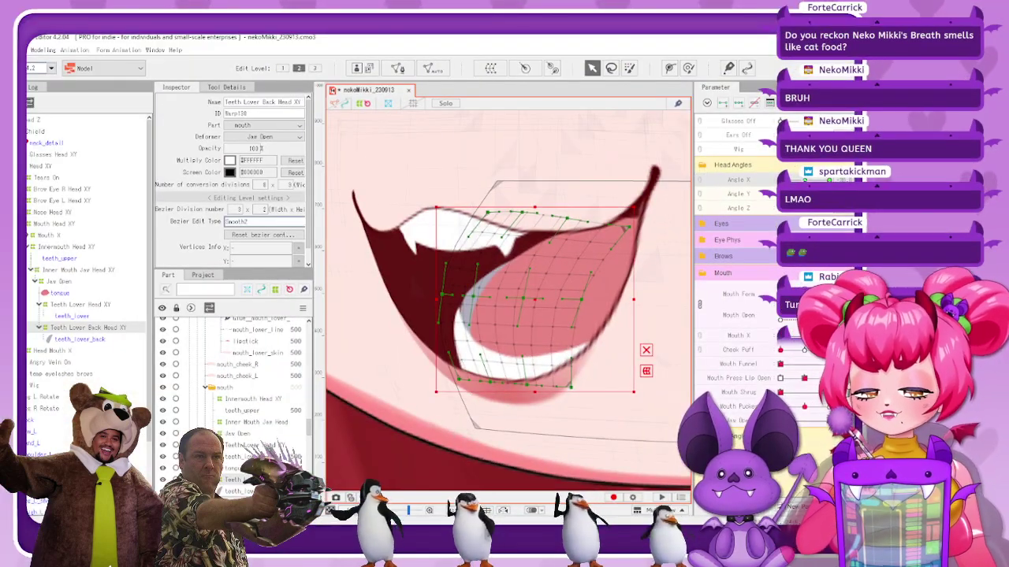
{"action": "mouse_move", "coordinate": [780, 180]}
{"action": "left_mouse_down"}
{"action": "mouse_move", "coordinate": [829, 180]}
{"action": "mouse_move", "coordinate": [780, 179]}
{"action": "left_mouse_up"}
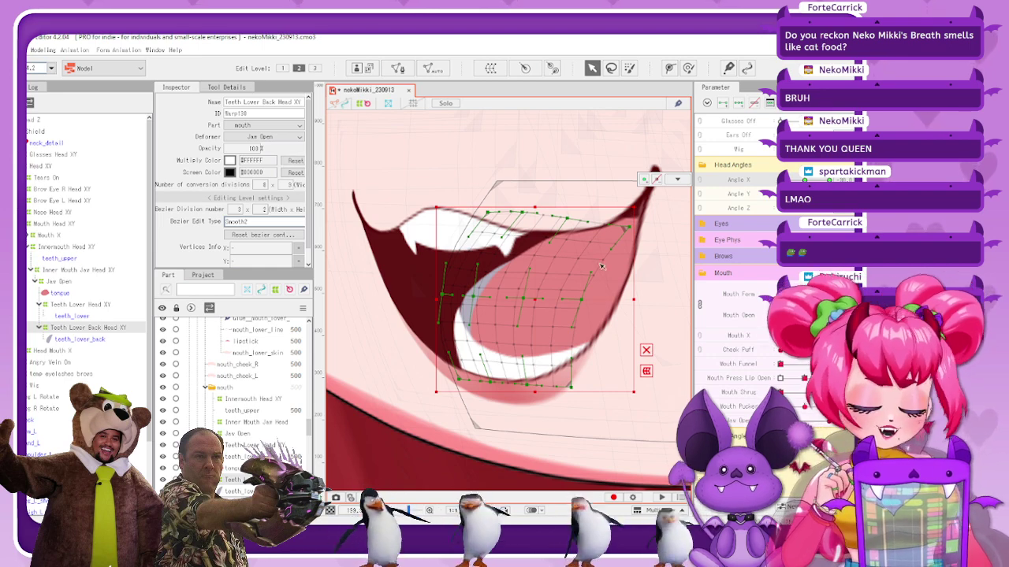
{"action": "left_click_drag", "start_coordinate": [442, 295], "coordinate": [440, 298]}
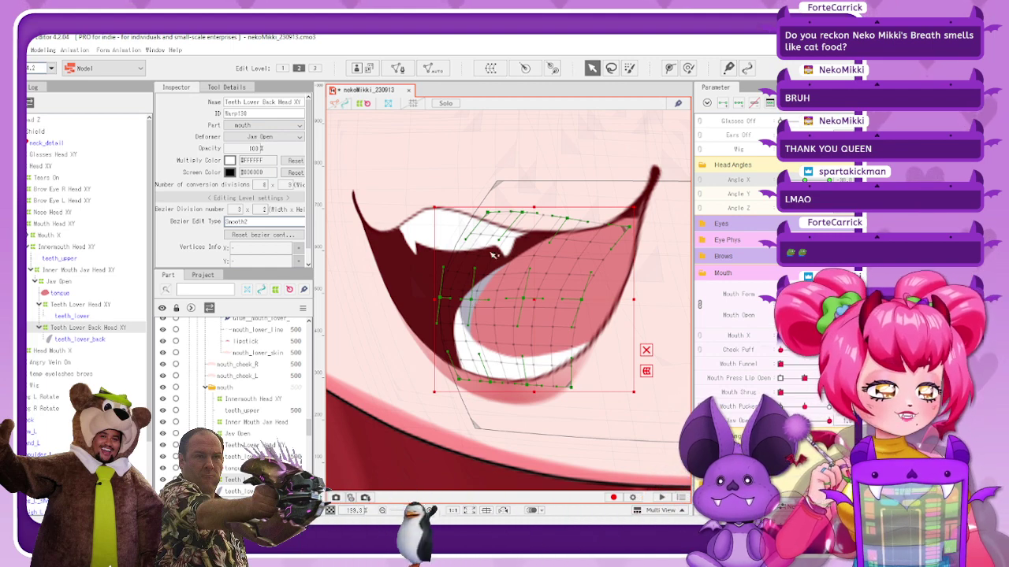
{"action": "left_click", "coordinate": [644, 350]}
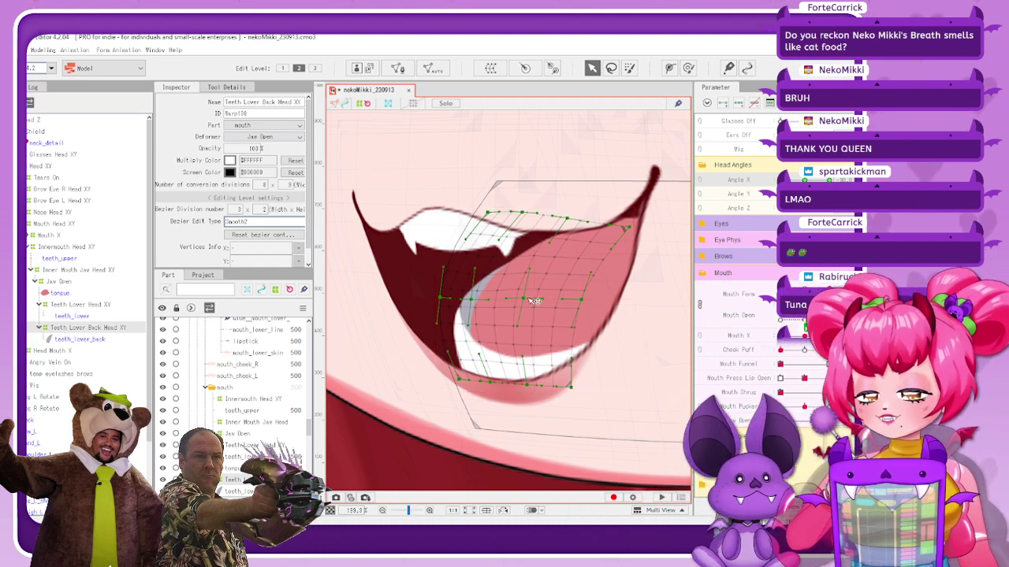
{"action": "left_click_drag", "start_coordinate": [524, 299], "coordinate": [526, 301]}
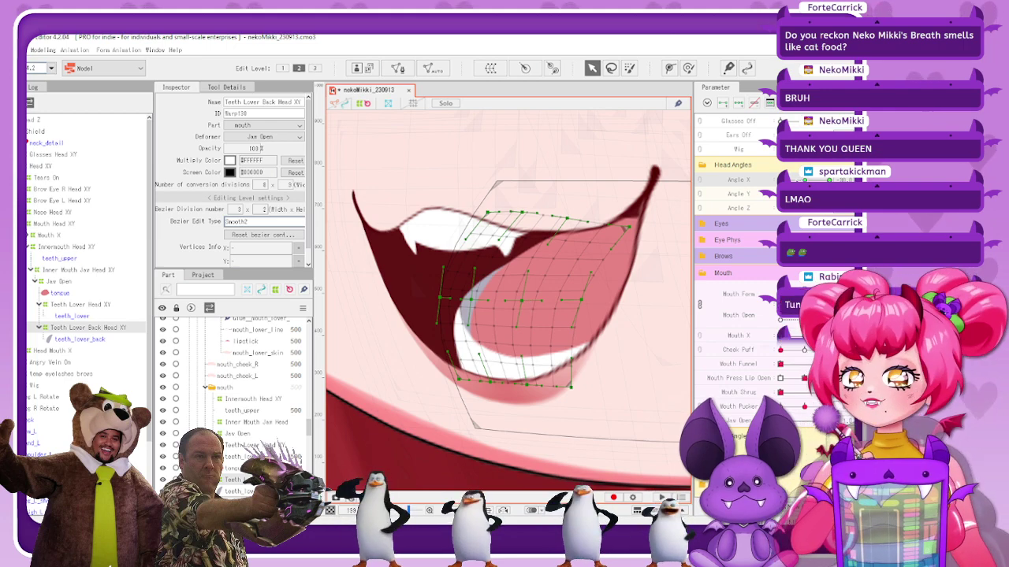
Examine the lower teeth and tongue up close and across the Angle X range, with deformer lattices shown and hidden
{"action": "mouse_move", "coordinate": [780, 180]}
{"action": "left_mouse_down"}
{"action": "mouse_move", "coordinate": [831, 179]}
{"action": "mouse_move", "coordinate": [778, 179]}
{"action": "left_mouse_up"}
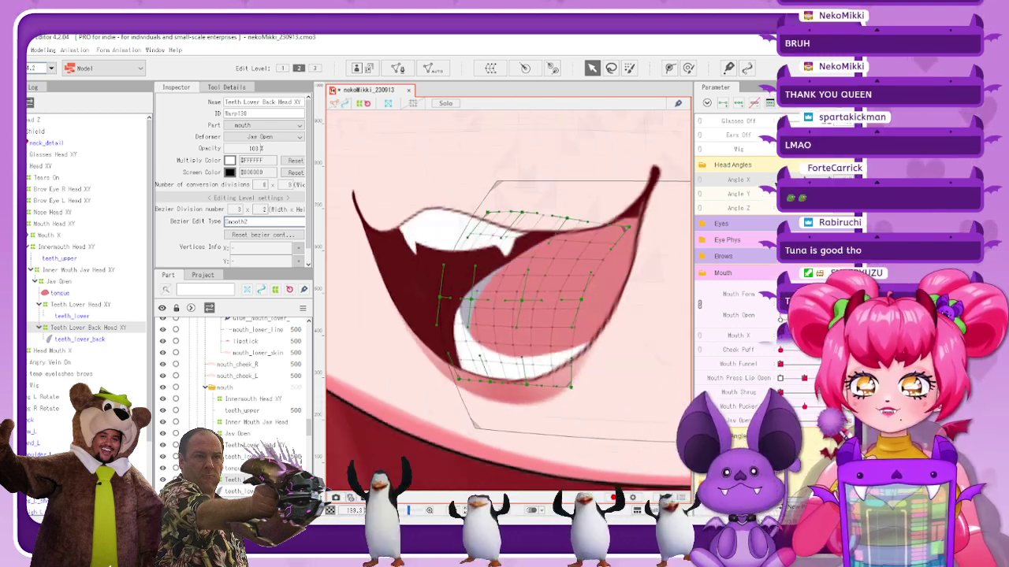
{"action": "left_click", "coordinate": [368, 105]}
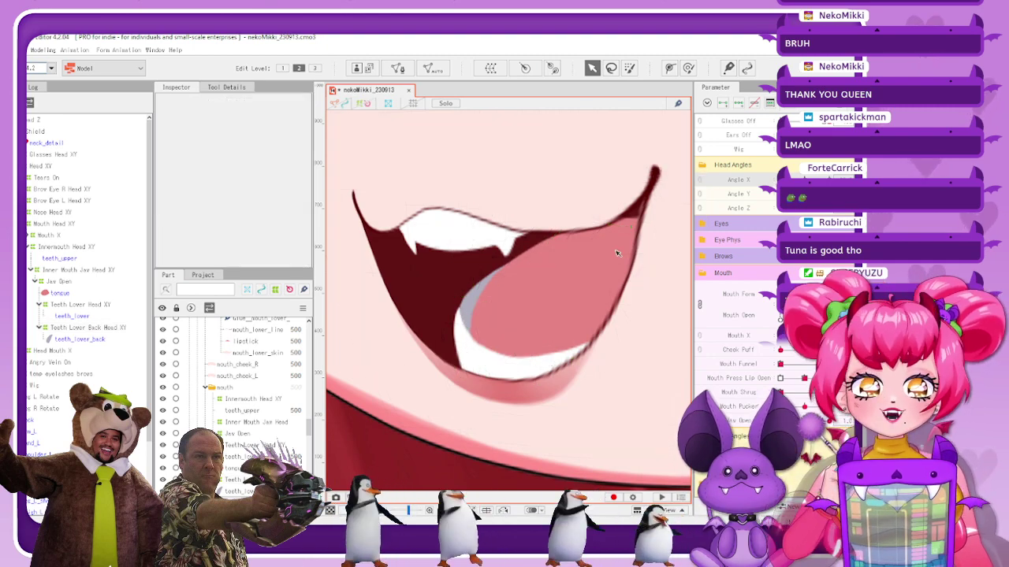
{"action": "scroll", "coordinate": [616, 272], "scroll_direction": "down", "scroll_amount": 2}
{"action": "scroll", "coordinate": [605, 271], "scroll_direction": "up", "scroll_amount": 2}
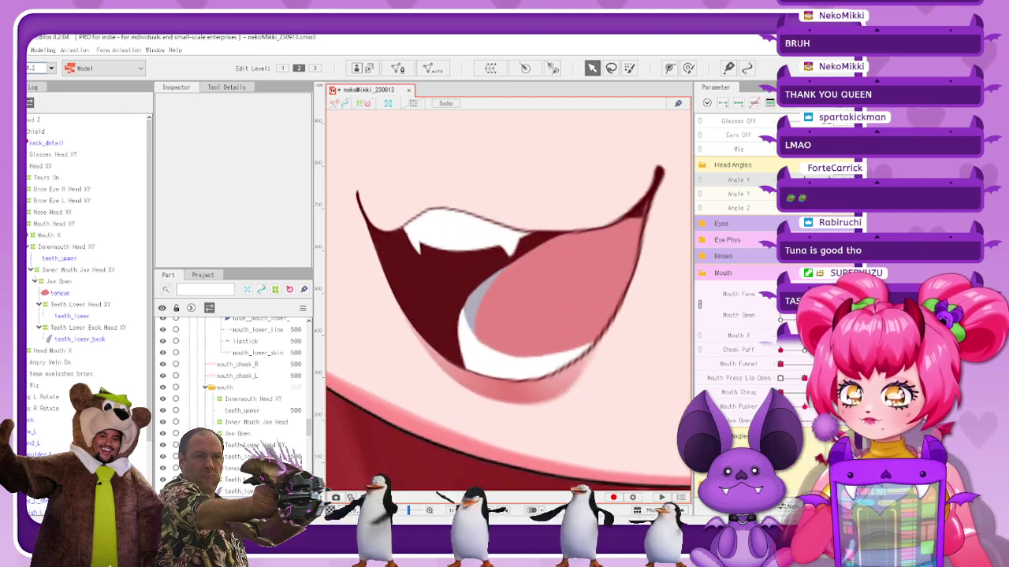
{"action": "left_click", "coordinate": [85, 328]}
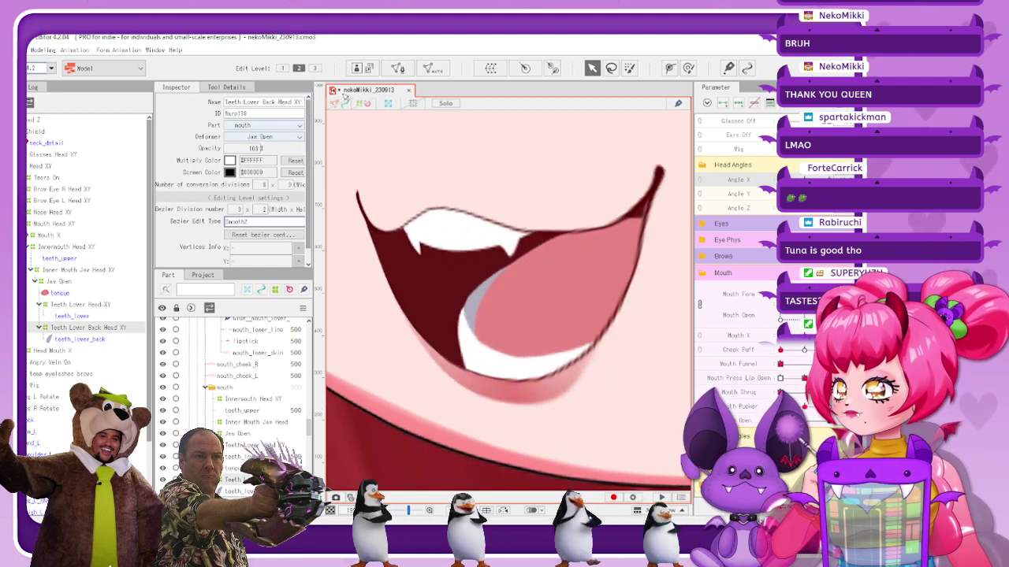
{"action": "left_click", "coordinate": [365, 104]}
{"action": "scroll", "coordinate": [445, 303], "scroll_direction": "up", "scroll_amount": 2}
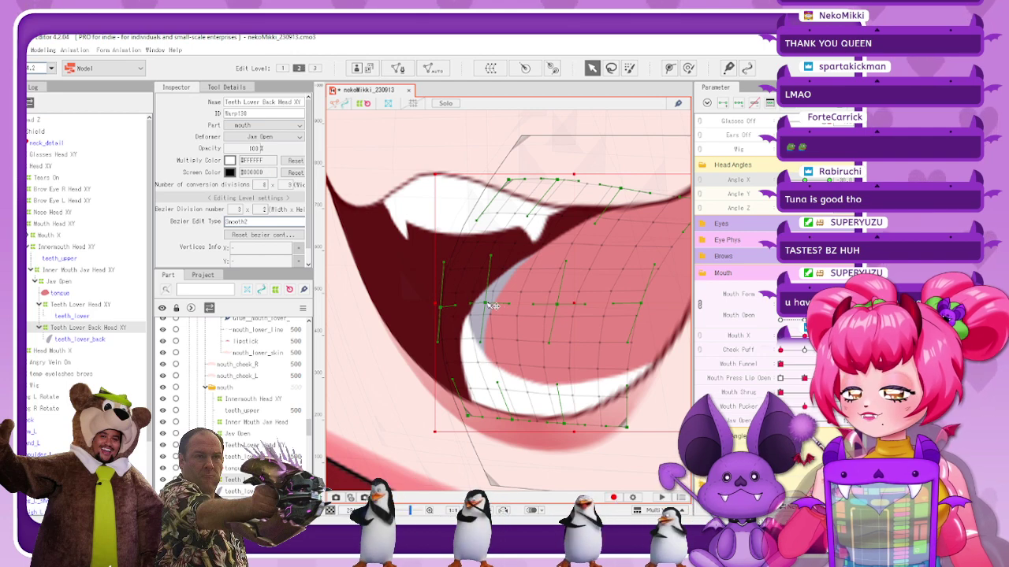
{"action": "left_click", "coordinate": [513, 284]}
{"action": "scroll", "coordinate": [516, 278], "scroll_direction": "down", "scroll_amount": 3}
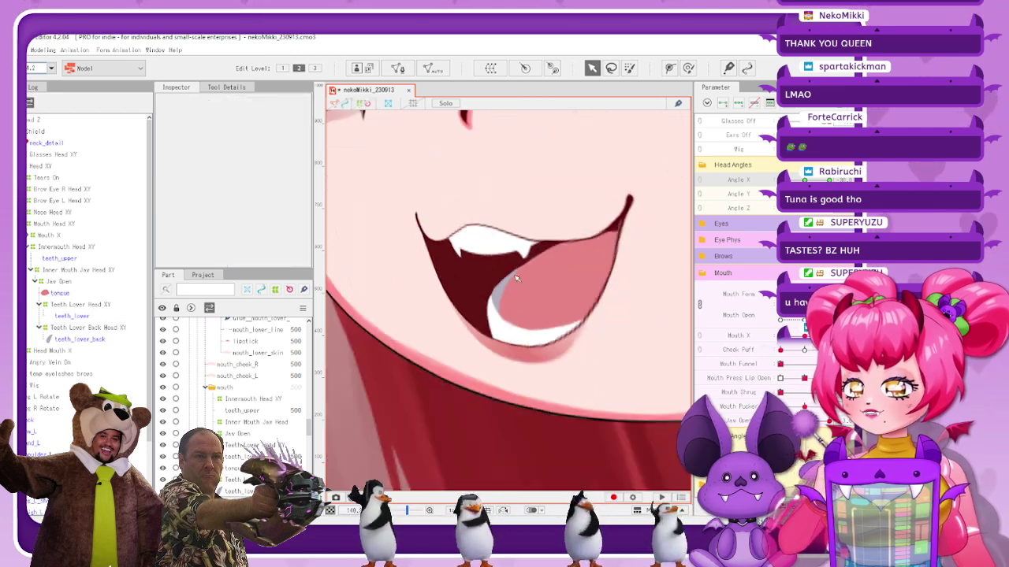
{"action": "scroll", "coordinate": [616, 285], "scroll_direction": "down", "scroll_amount": 3}
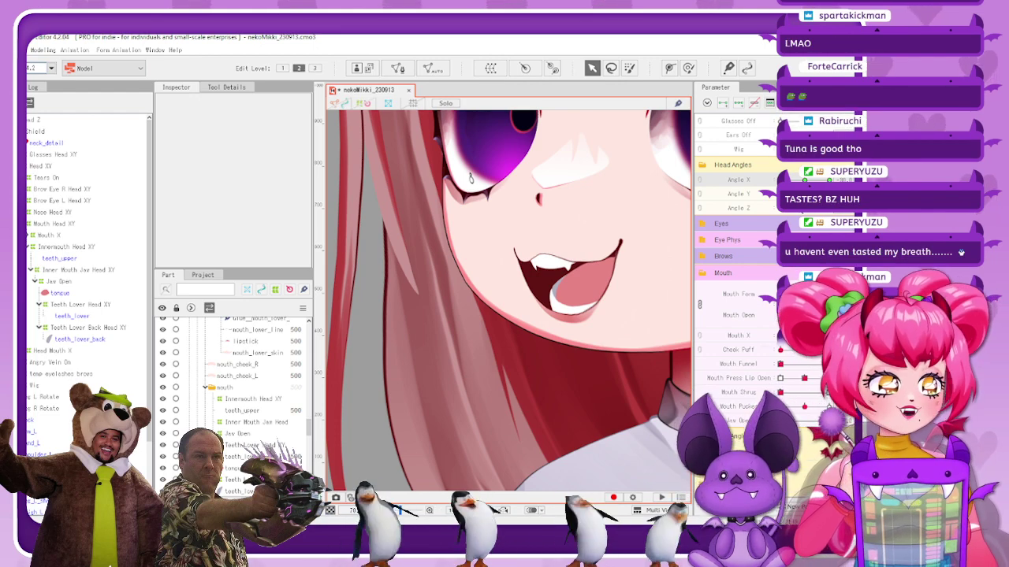
{"action": "mouse_move", "coordinate": [780, 180]}
{"action": "left_mouse_down"}
{"action": "mouse_move", "coordinate": [794, 180]}
{"action": "mouse_move", "coordinate": [781, 180]}
{"action": "left_mouse_up"}
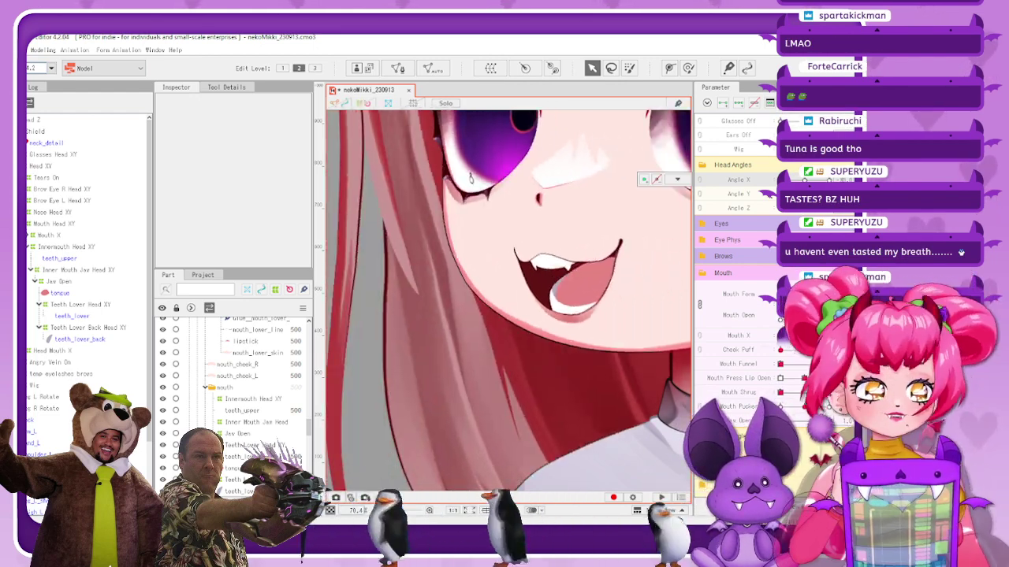
{"action": "scroll", "coordinate": [469, 177], "scroll_direction": "up", "scroll_amount": 2}
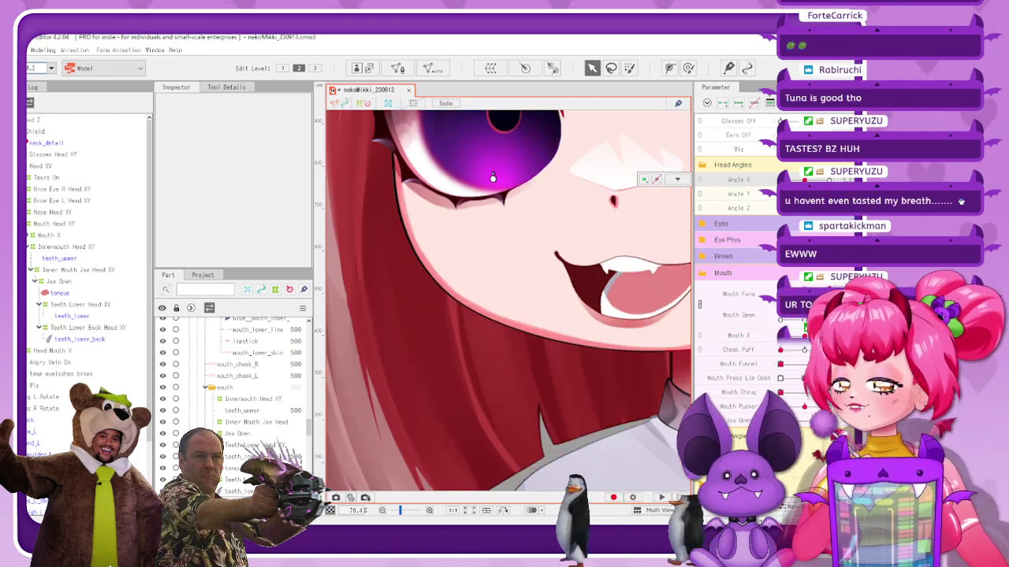
{"action": "left_click_drag", "start_coordinate": [805, 181], "coordinate": [769, 183]}
{"action": "scroll", "coordinate": [584, 269], "scroll_direction": "up", "scroll_amount": 2}
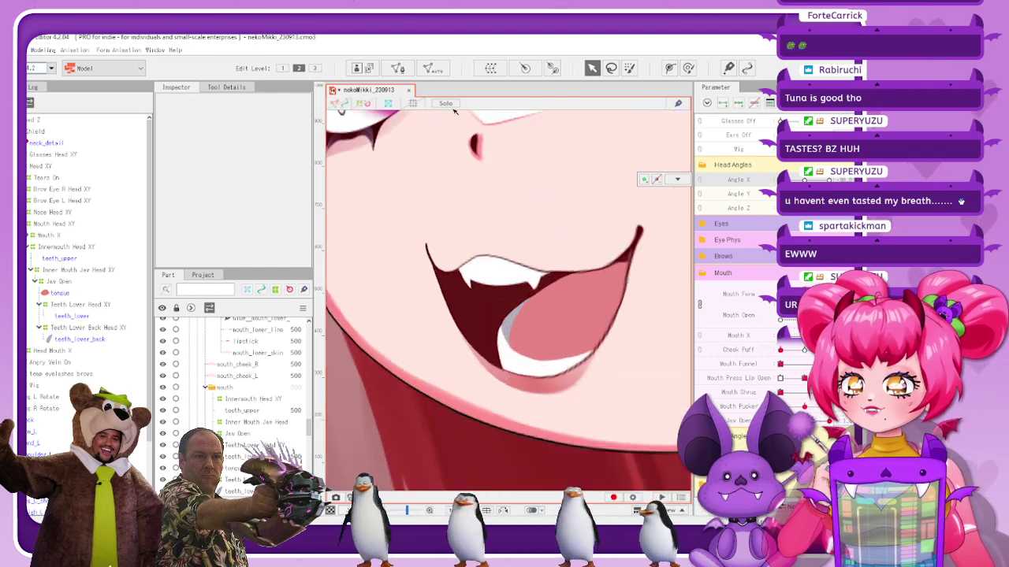
Fine-tune the middle-row control points of the Teeth Lower Back Head XY warp near the tongue's edge and check the head turn with Angle X
{"action": "left_click", "coordinate": [388, 104]}
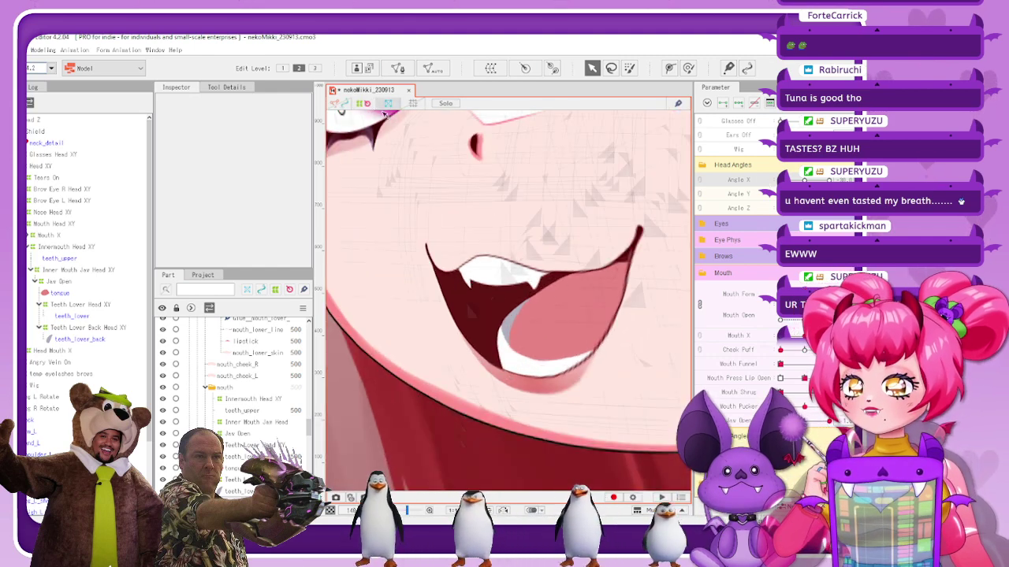
{"action": "left_click", "coordinate": [96, 329]}
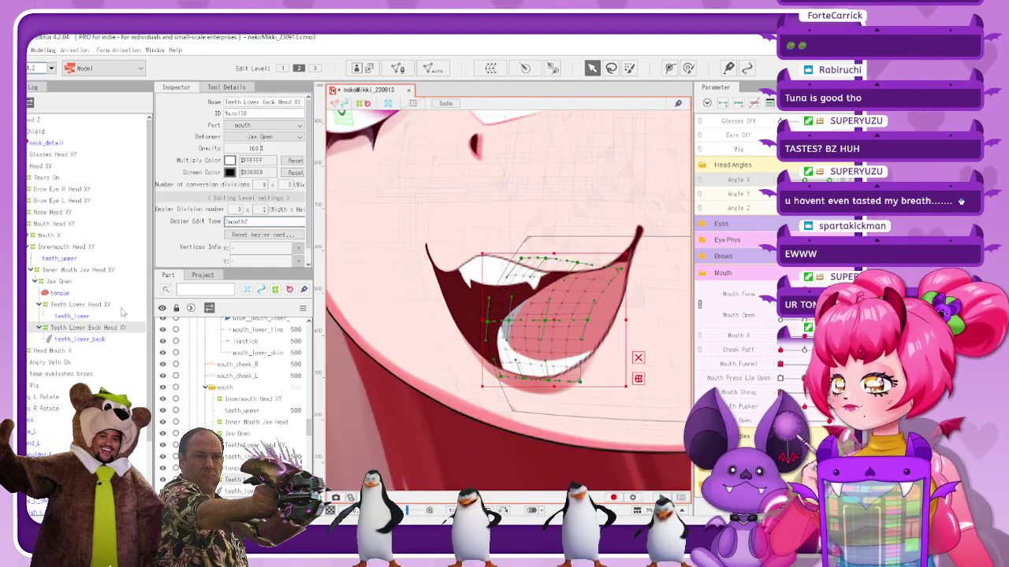
{"action": "left_click", "coordinate": [109, 305]}
{"action": "left_click", "coordinate": [108, 327]}
{"action": "scroll", "coordinate": [488, 309], "scroll_direction": "up", "scroll_amount": 3}
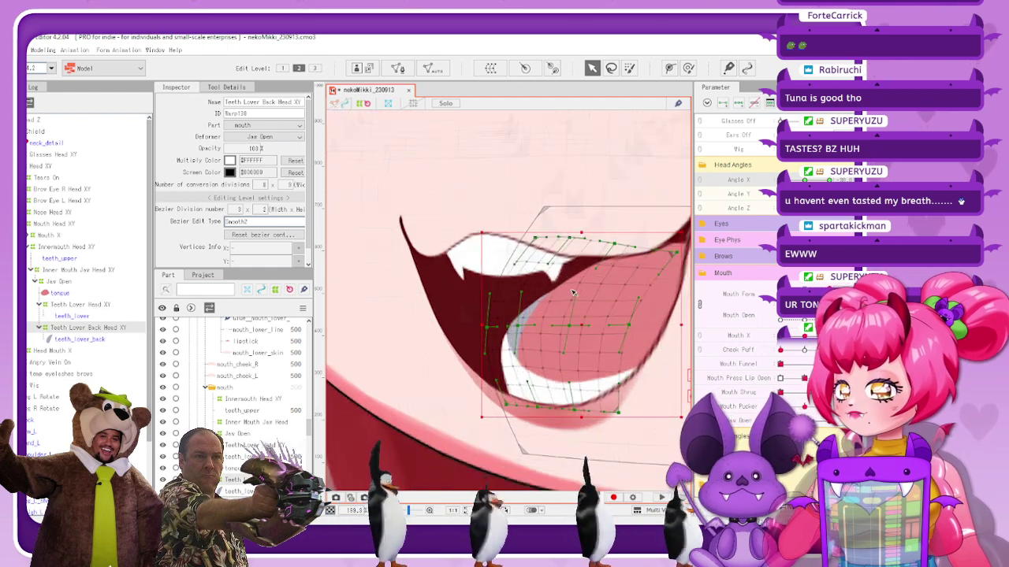
{"action": "scroll", "coordinate": [518, 326], "scroll_direction": "up", "scroll_amount": 3}
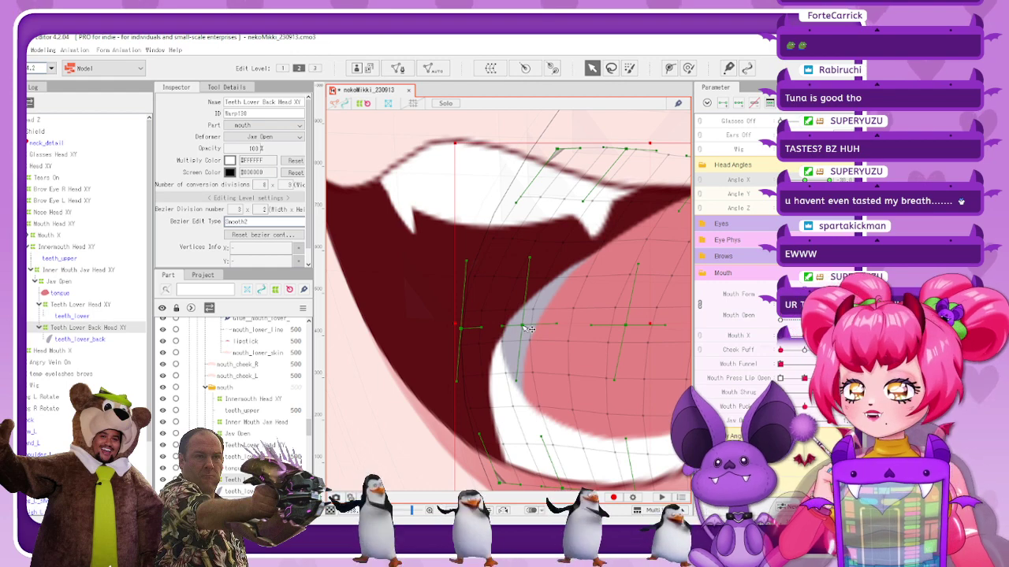
{"action": "left_click_drag", "start_coordinate": [464, 330], "coordinate": [462, 330]}
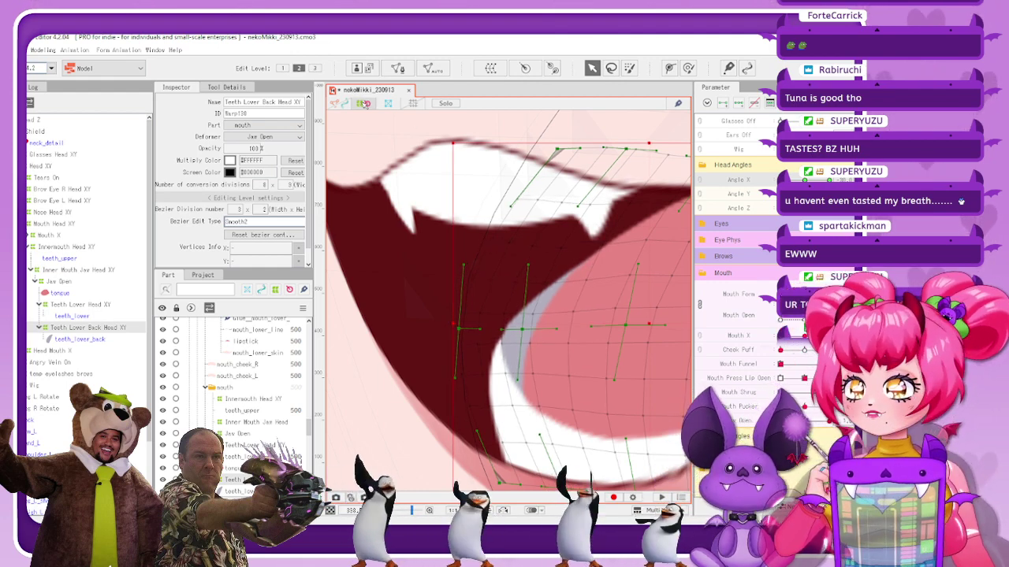
{"action": "left_click", "coordinate": [438, 143]}
{"action": "scroll", "coordinate": [518, 207], "scroll_direction": "down", "scroll_amount": 10}
{"action": "scroll", "coordinate": [592, 235], "scroll_direction": "up", "scroll_amount": 2}
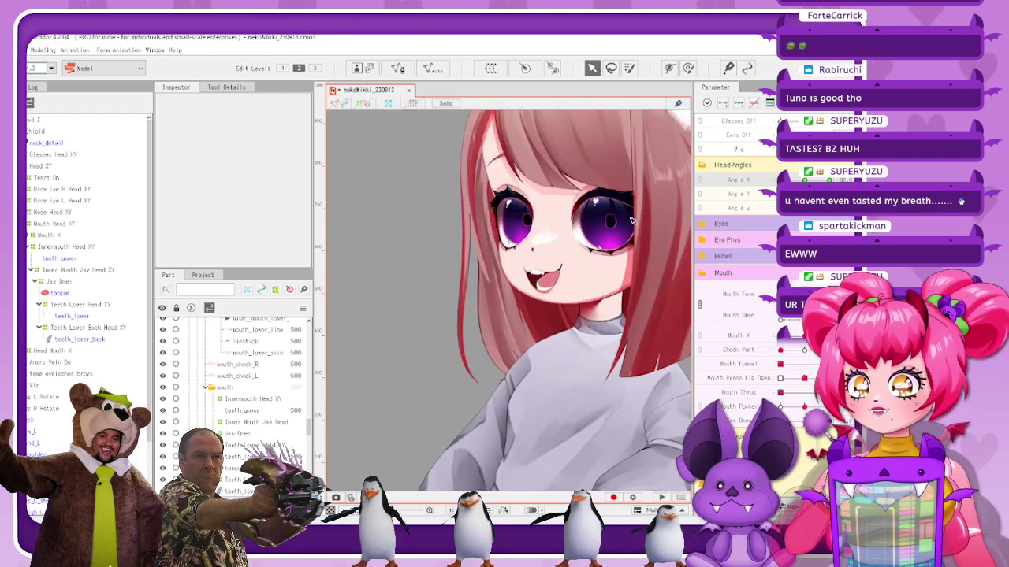
{"action": "left_click_drag", "start_coordinate": [780, 180], "coordinate": [805, 181]}
{"action": "mouse_move", "coordinate": [781, 181]}
{"action": "left_mouse_down"}
{"action": "mouse_move", "coordinate": [812, 180]}
{"action": "mouse_move", "coordinate": [779, 180]}
{"action": "left_mouse_up"}
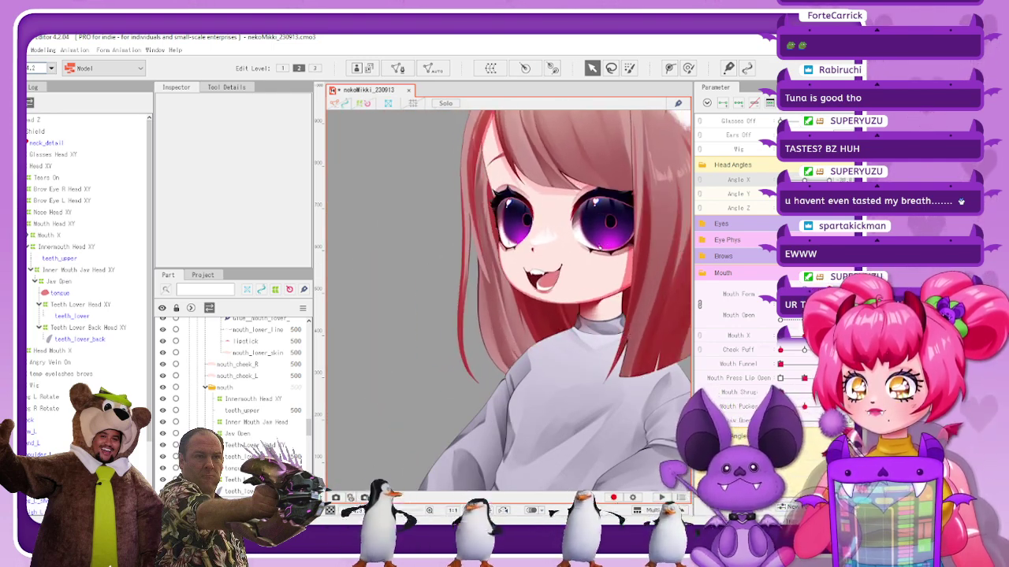
Create a warp deformer named "Tongue Head XY" as parent of the tongue, with 3 × 2 Bezier divisions
{"action": "scroll", "coordinate": [560, 281], "scroll_direction": "up", "scroll_amount": 3}
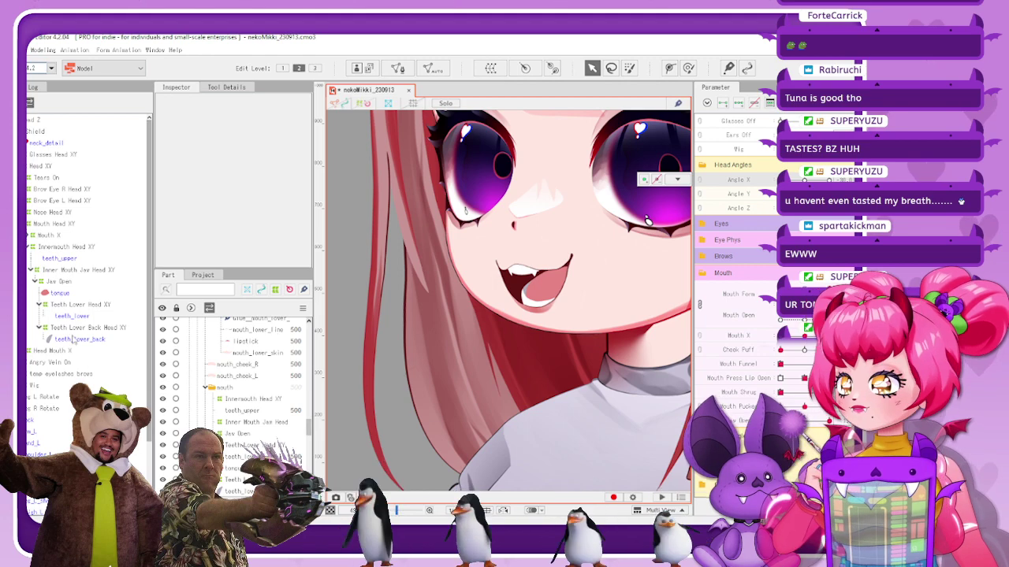
{"action": "left_click", "coordinate": [63, 293]}
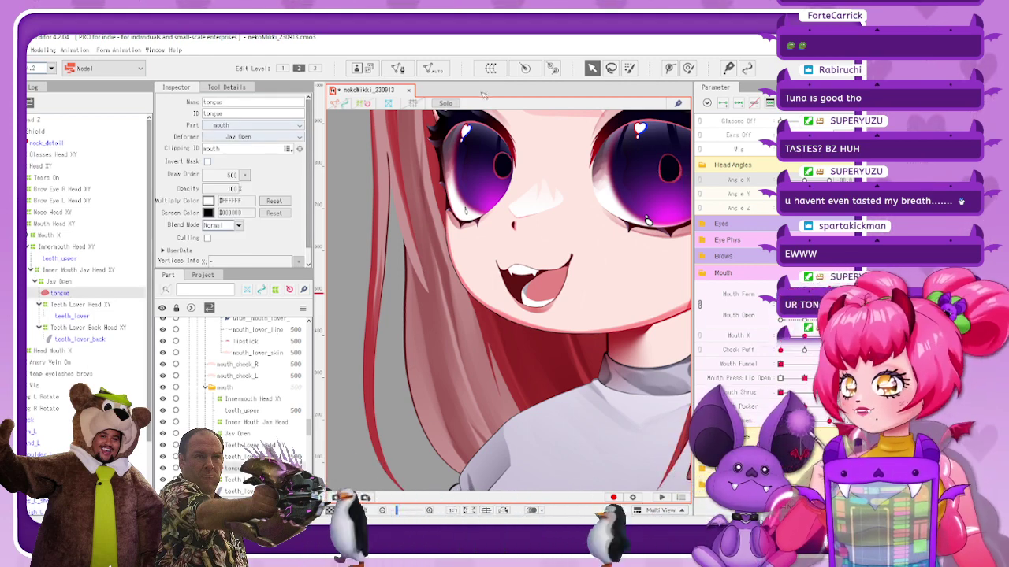
{"action": "left_click", "coordinate": [490, 68]}
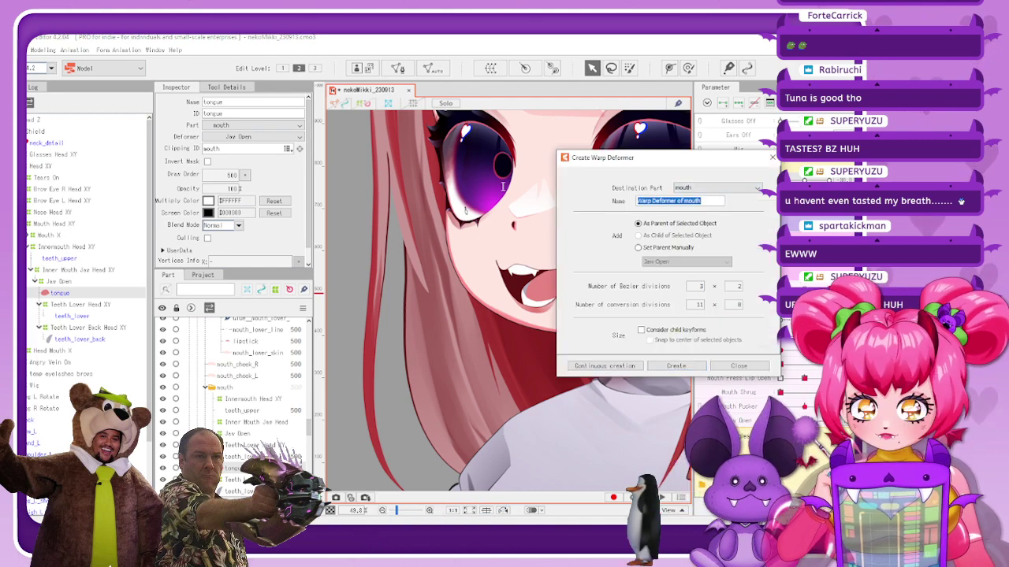
{"action": "type", "text": "M"}
{"action": "type", "text": "ongue"}
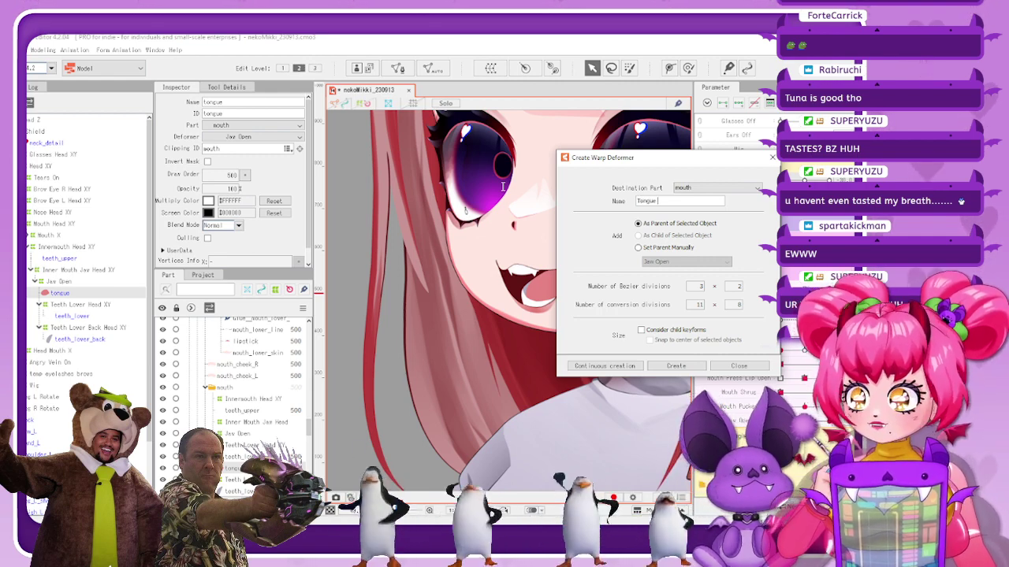
{"action": "type", "text": "XY"}
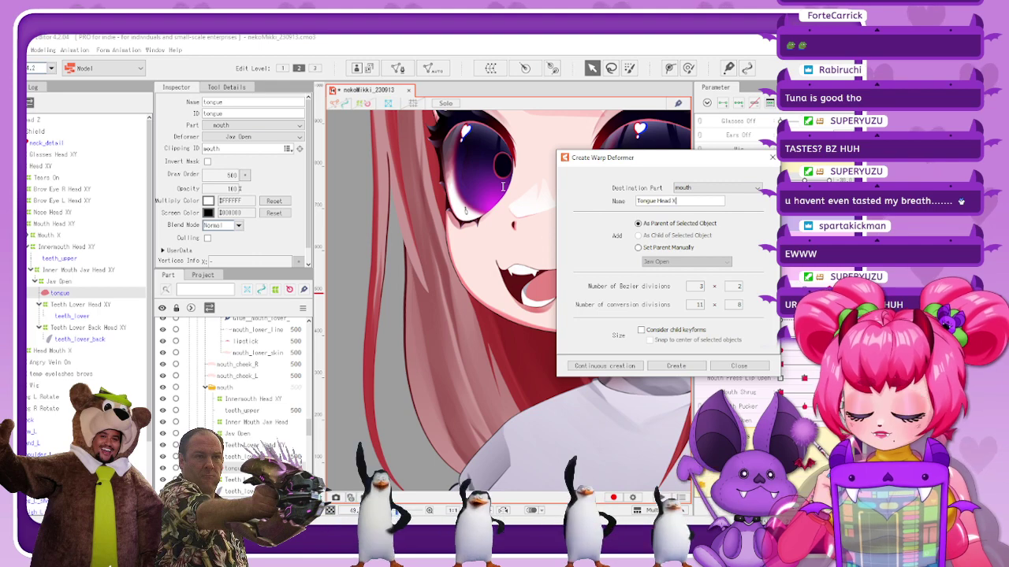
{"action": "left_click", "coordinate": [676, 366]}
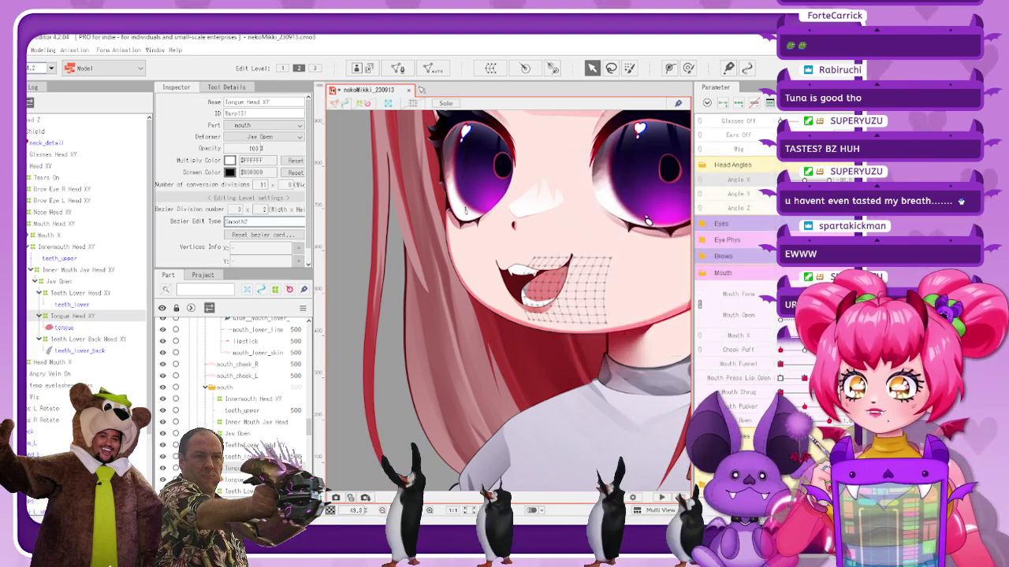
Try shifting the Tongue Head XY warp toward the mouth corner and nudging its upper outer corner and middle-row points
{"action": "scroll", "coordinate": [577, 298], "scroll_direction": "up", "scroll_amount": 4}
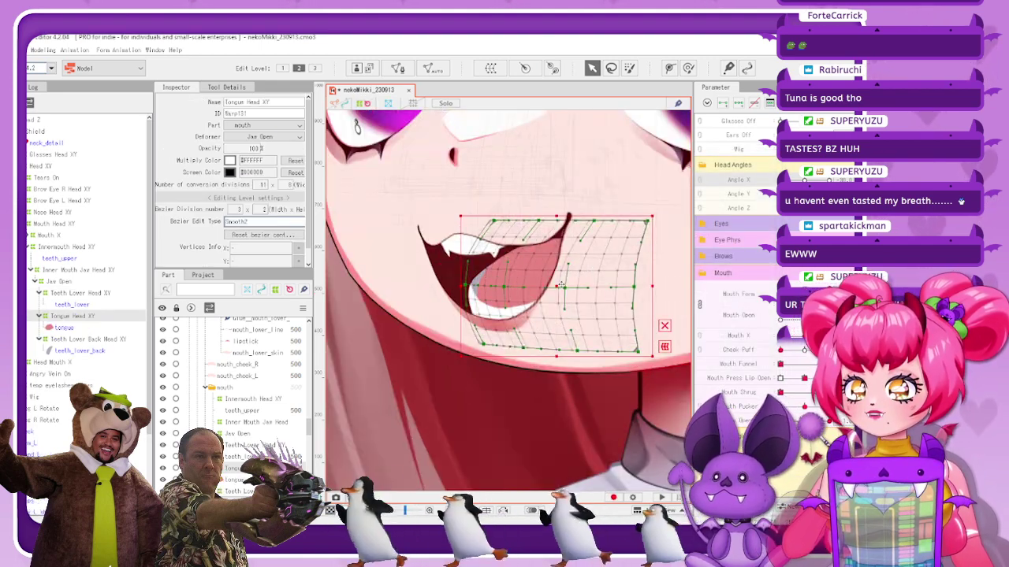
{"action": "left_click_drag", "start_coordinate": [561, 285], "coordinate": [569, 285]}
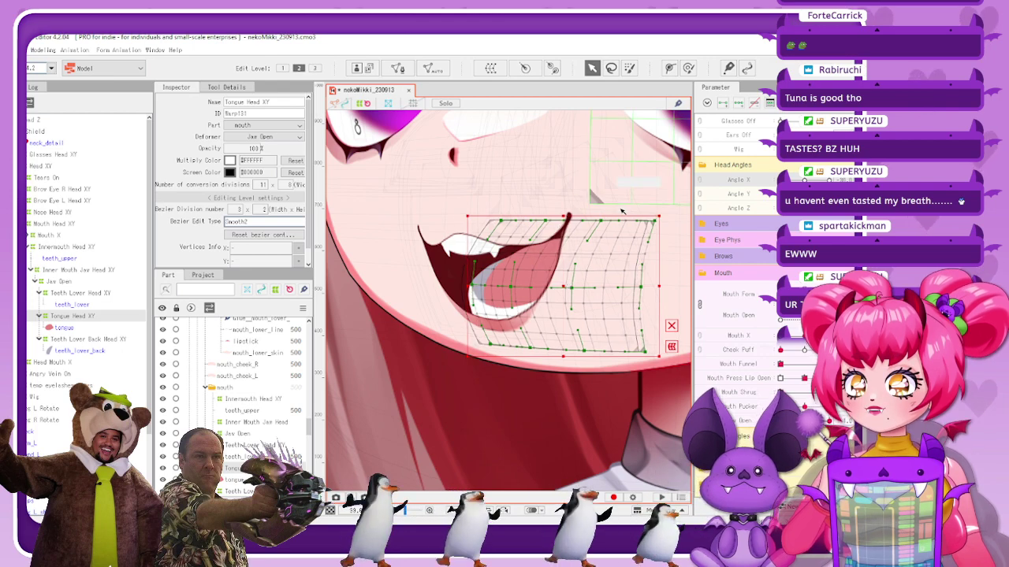
{"action": "left_click_drag", "start_coordinate": [600, 221], "coordinate": [658, 221]}
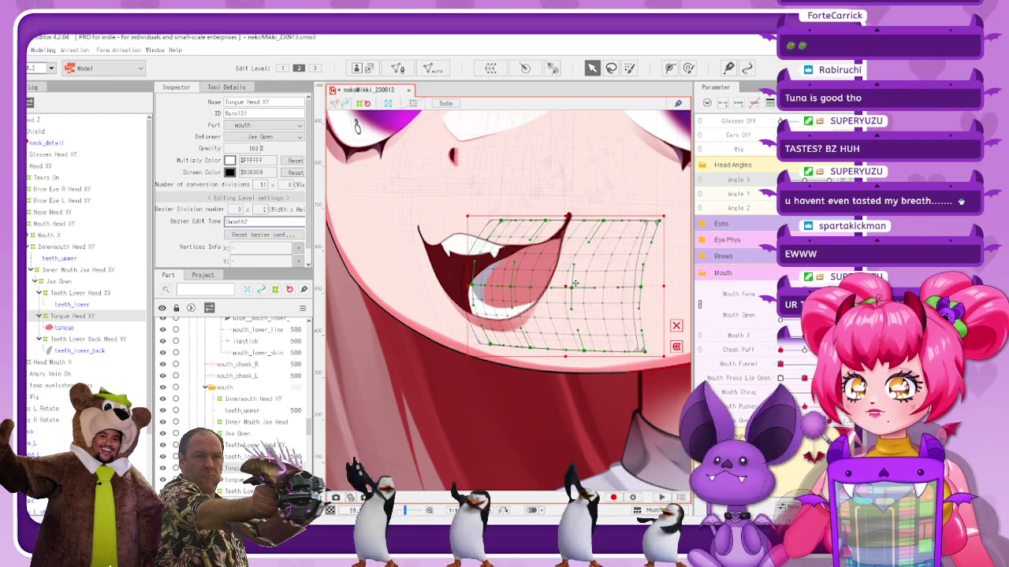
{"action": "left_click_drag", "start_coordinate": [572, 288], "coordinate": [579, 289]}
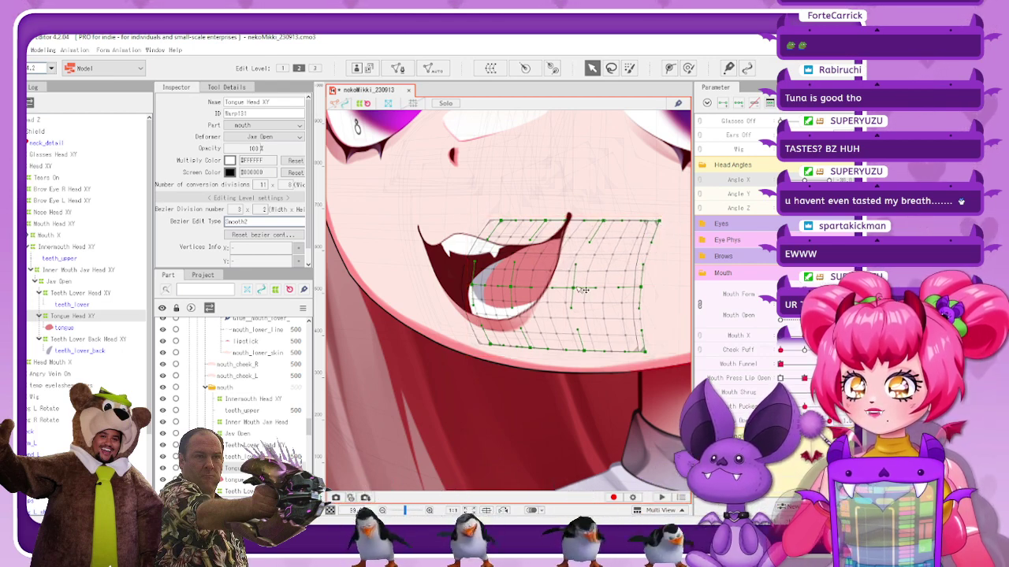
{"action": "left_click_drag", "start_coordinate": [514, 288], "coordinate": [518, 288]}
{"action": "left_click", "coordinate": [363, 103]}
{"action": "scroll", "coordinate": [541, 232], "scroll_direction": "down", "scroll_amount": 4}
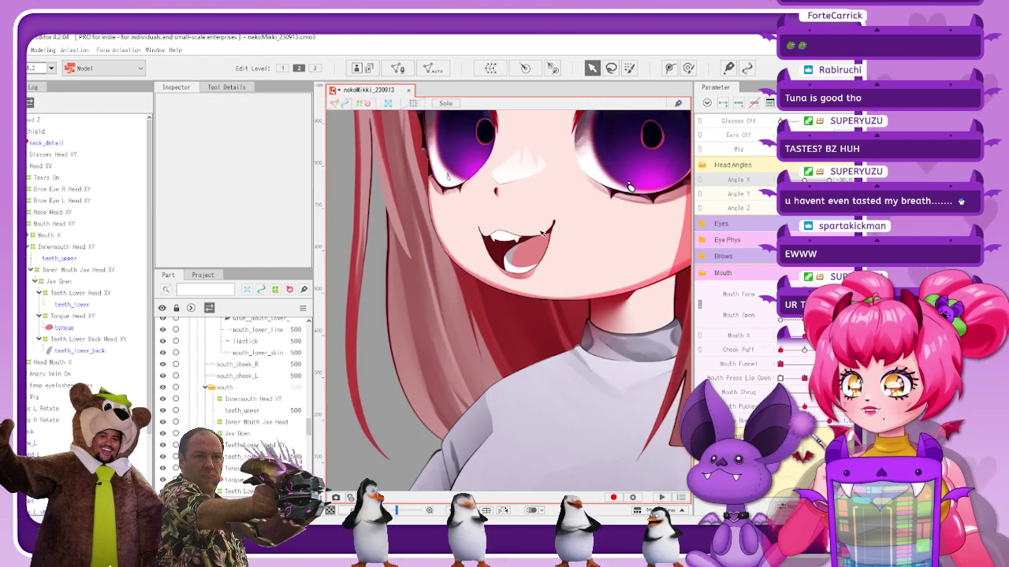
{"action": "scroll", "coordinate": [541, 233], "scroll_direction": "down", "scroll_amount": 3}
{"action": "scroll", "coordinate": [542, 227], "scroll_direction": "up", "scroll_amount": 3}
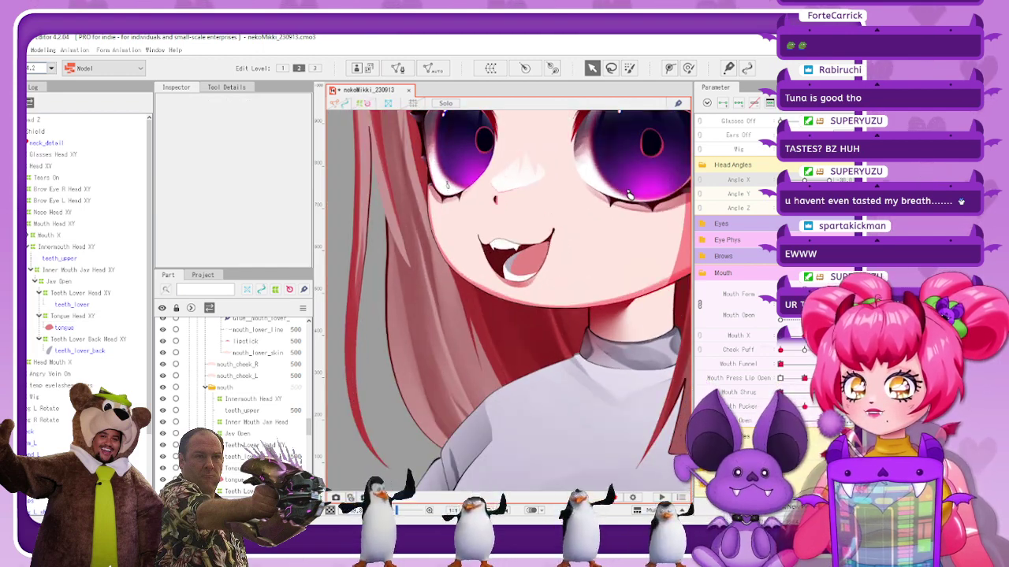
Undo the Tongue Head XY warp edits and add three keyforms on Angle X to that warp
{"action": "left_click", "coordinate": [629, 194]}
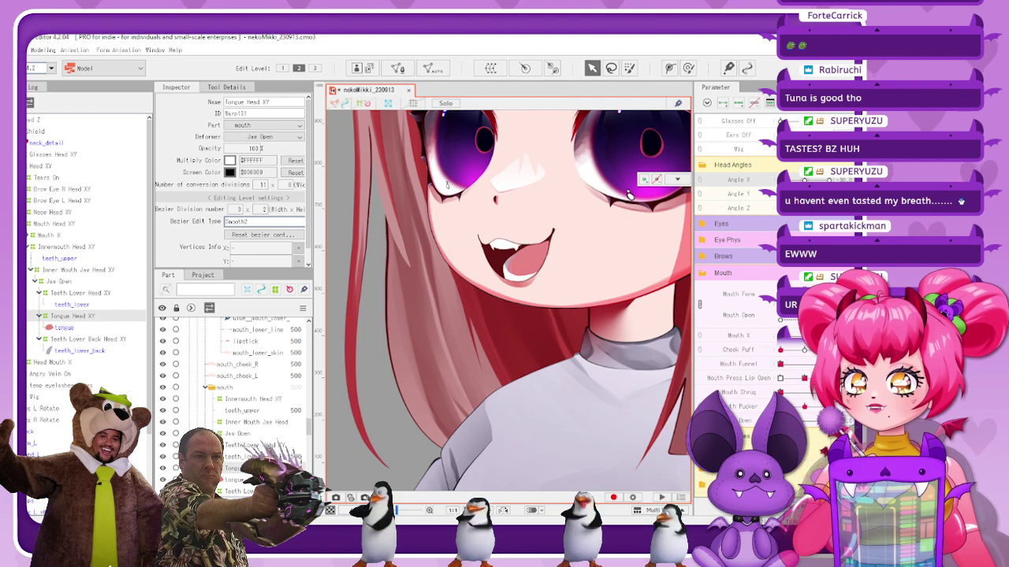
{"action": "left_click", "coordinate": [63, 327]}
{"action": "left_click", "coordinate": [73, 316]}
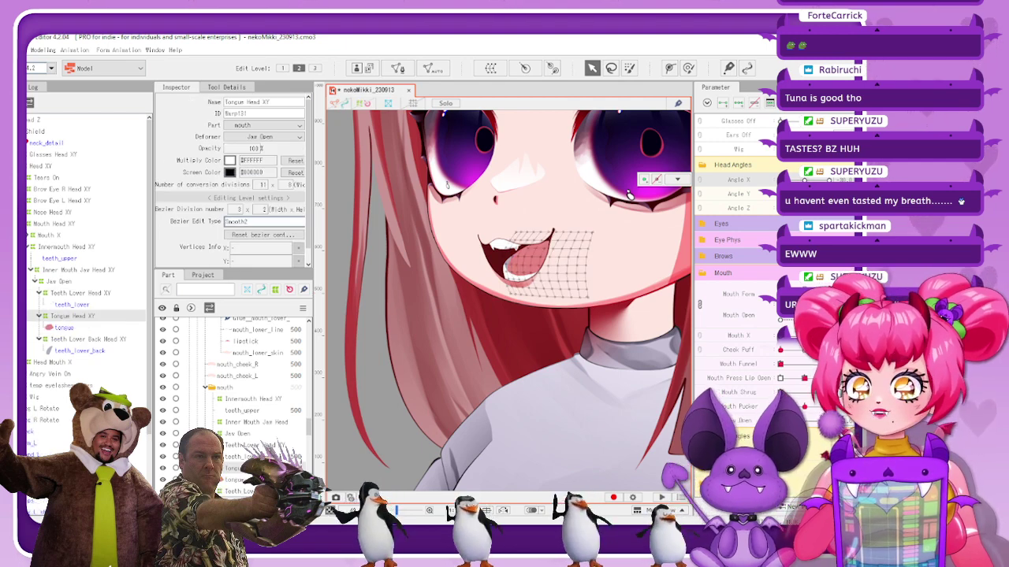
{"action": "left_click", "coordinate": [64, 328]}
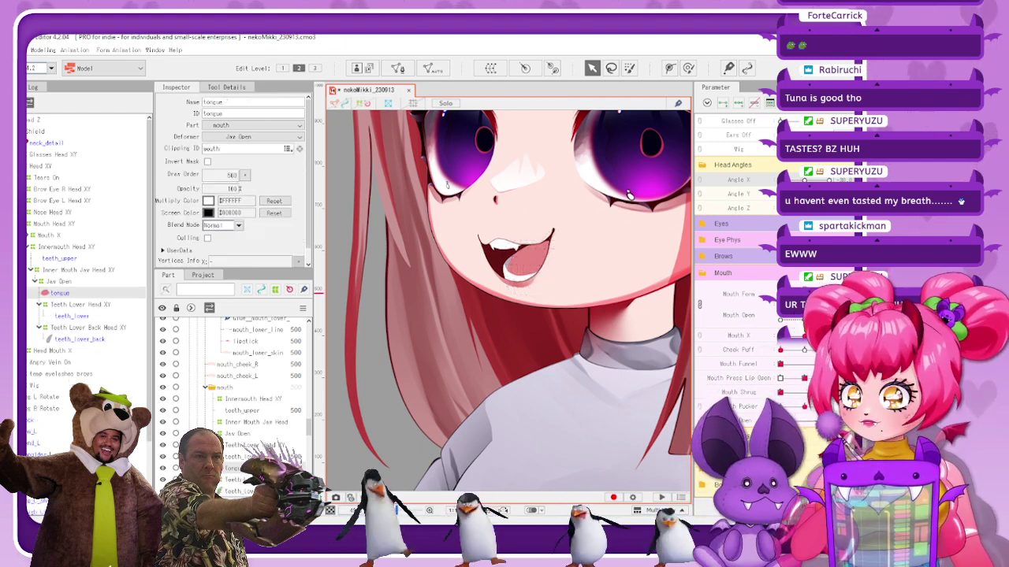
{"action": "left_click", "coordinate": [72, 315]}
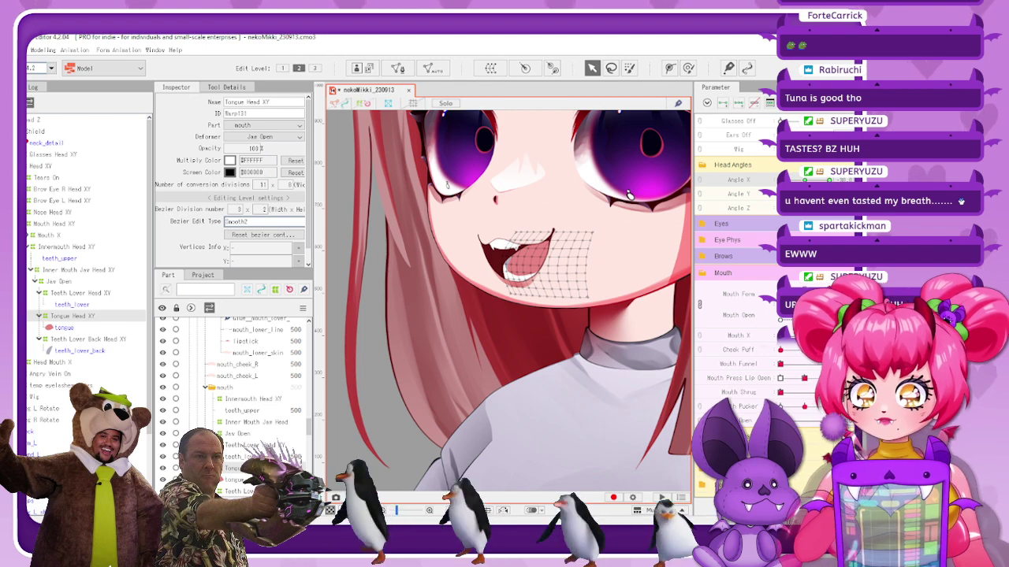
At Angle X -30, shift the Tongue Head XY warp slightly toward the nearby mouth corner and compare it without the lattice
{"action": "left_click_drag", "start_coordinate": [780, 180], "coordinate": [777, 181]}
{"action": "scroll", "coordinate": [521, 259], "scroll_direction": "up", "scroll_amount": 4}
{"action": "scroll", "coordinate": [522, 260], "scroll_direction": "up", "scroll_amount": 2}
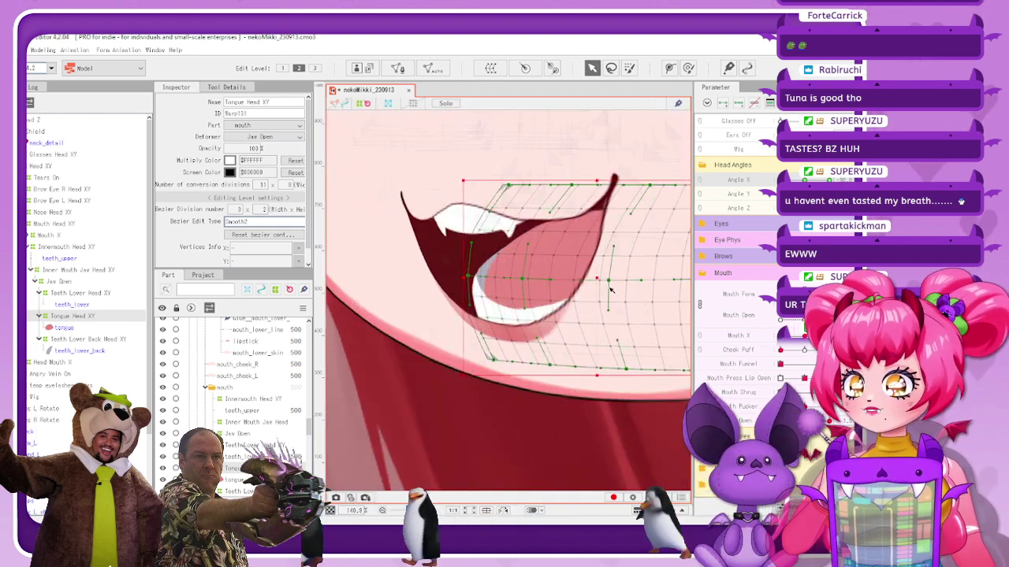
{"action": "left_click_drag", "start_coordinate": [560, 264], "coordinate": [572, 264]}
{"action": "scroll", "coordinate": [571, 264], "scroll_direction": "down", "scroll_amount": 3}
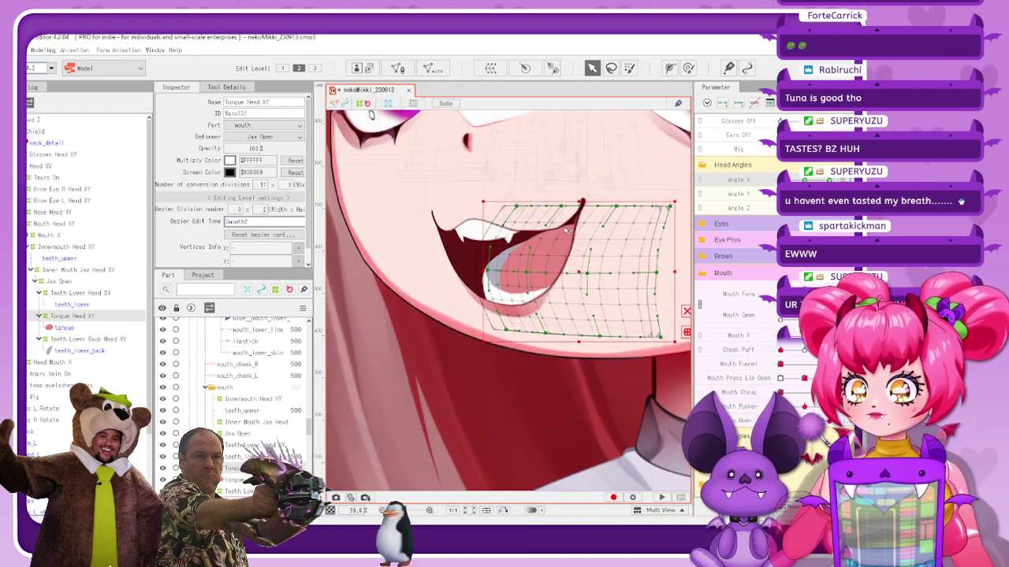
{"action": "left_click", "coordinate": [368, 105]}
{"action": "scroll", "coordinate": [523, 245], "scroll_direction": "down", "scroll_amount": 4}
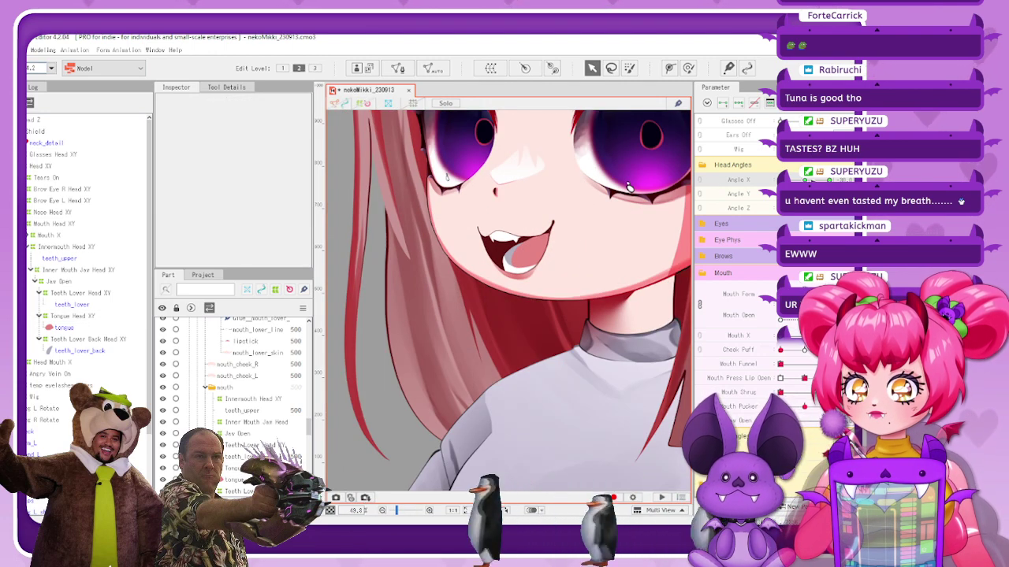
Stretch the inner edge of the Tongue Head XY warp slightly outward at Angle X -30 so the tongue covers more lower teeth
{"action": "mouse_move", "coordinate": [780, 181]}
{"action": "left_mouse_down"}
{"action": "mouse_move", "coordinate": [829, 180]}
{"action": "mouse_move", "coordinate": [775, 187]}
{"action": "left_mouse_up"}
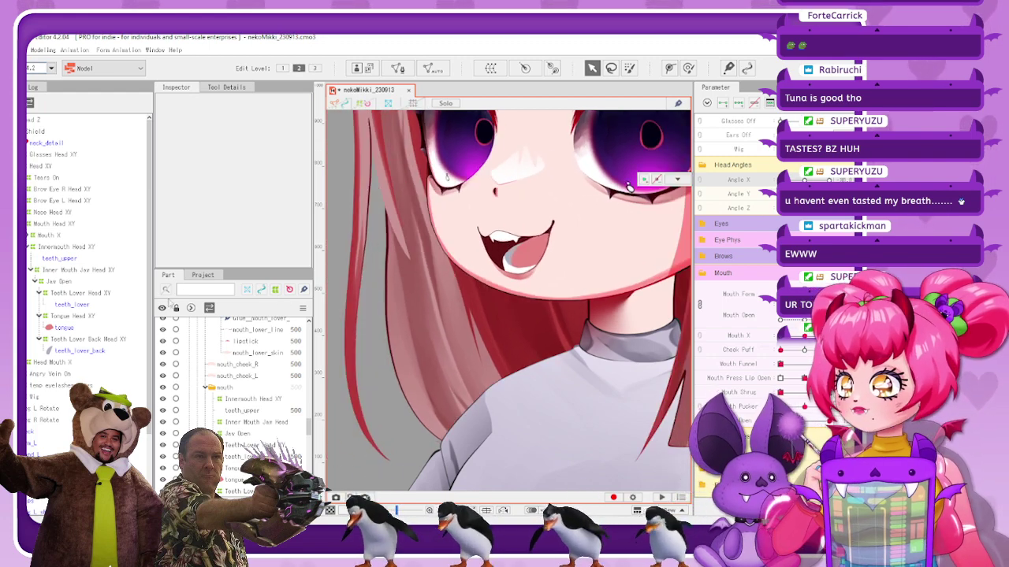
{"action": "left_click", "coordinate": [85, 317]}
{"action": "left_click", "coordinate": [368, 104]}
{"action": "scroll", "coordinate": [551, 247], "scroll_direction": "up", "scroll_amount": 4}
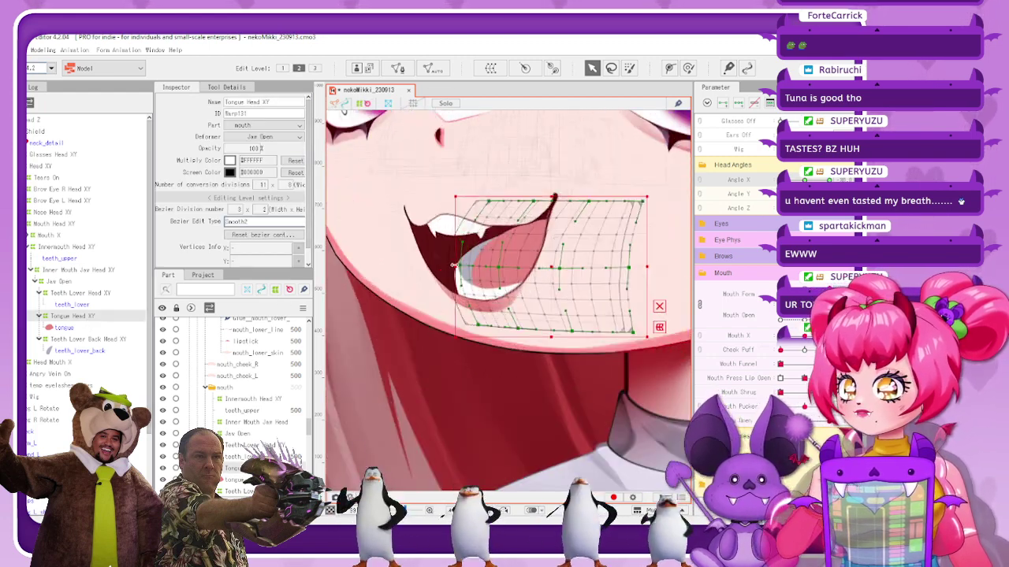
{"action": "left_click_drag", "start_coordinate": [549, 195], "coordinate": [549, 199]}
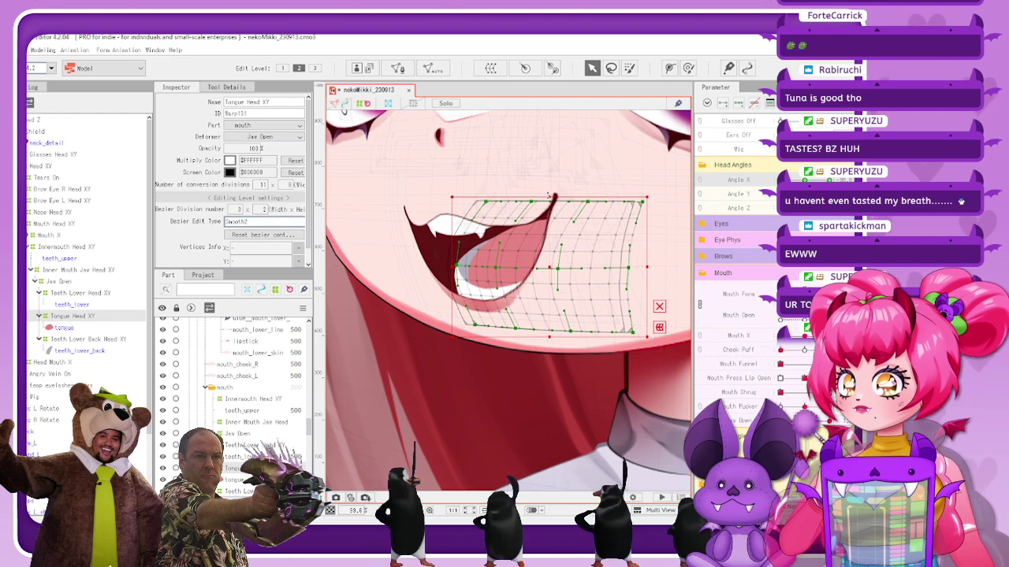
{"action": "left_click", "coordinate": [366, 104]}
{"action": "scroll", "coordinate": [481, 243], "scroll_direction": "down", "scroll_amount": 6}
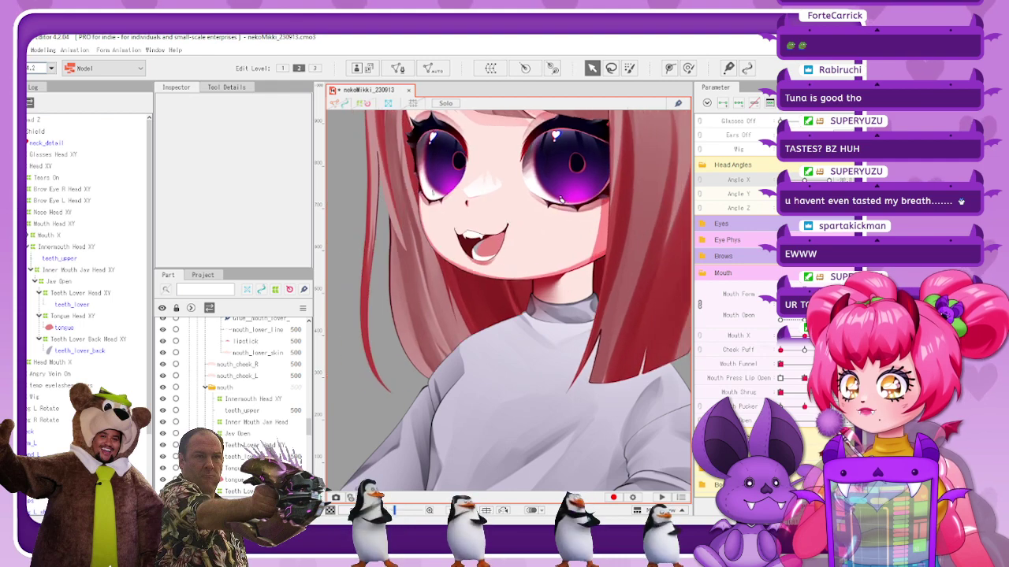
Examine how the tongue follows the head turn between Angle X 0 and -30
{"action": "mouse_move", "coordinate": [774, 188]}
{"action": "left_mouse_down"}
{"action": "mouse_move", "coordinate": [807, 187]}
{"action": "mouse_move", "coordinate": [772, 187]}
{"action": "left_mouse_up"}
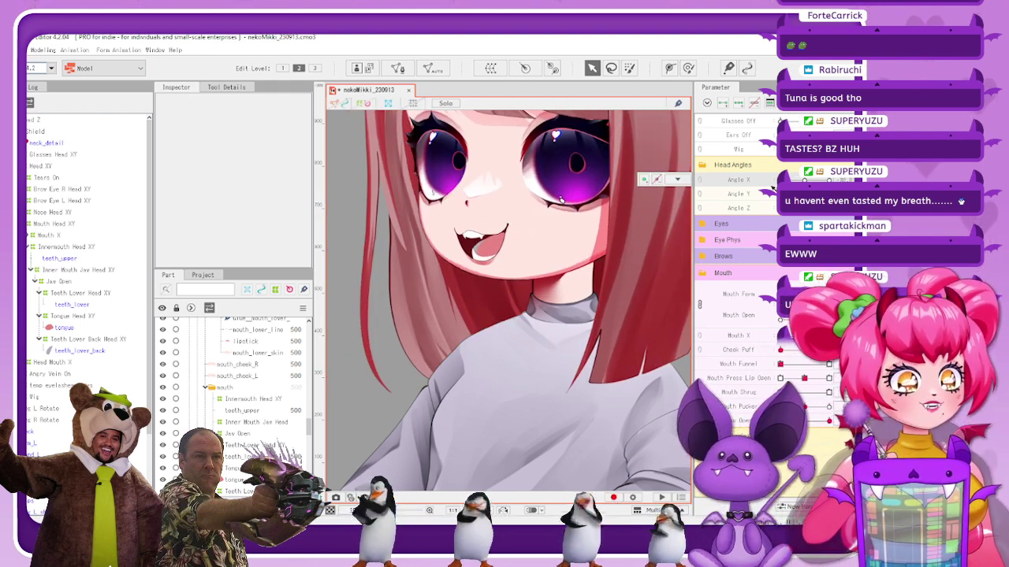
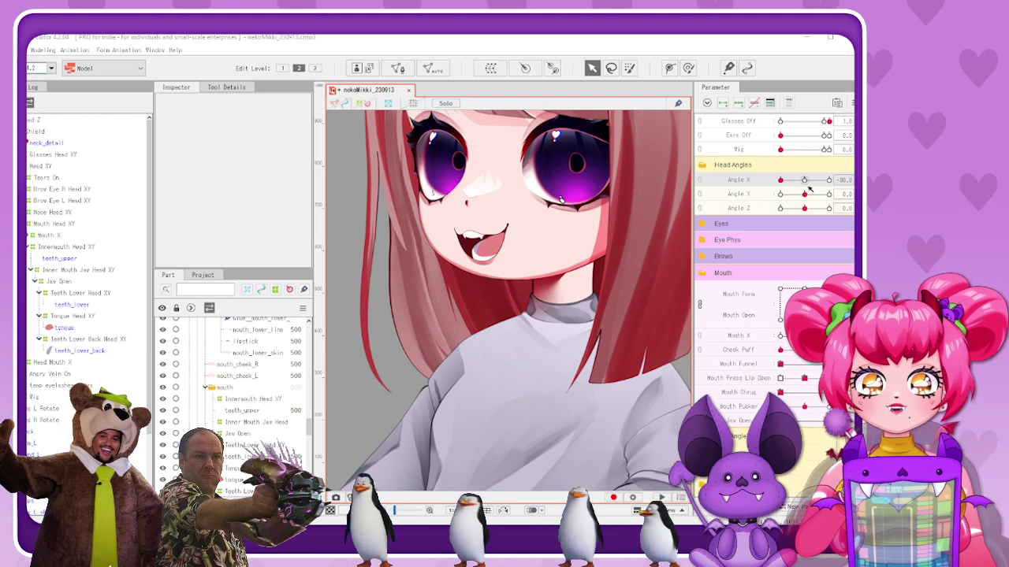
{"action": "left_click", "coordinate": [78, 316]}
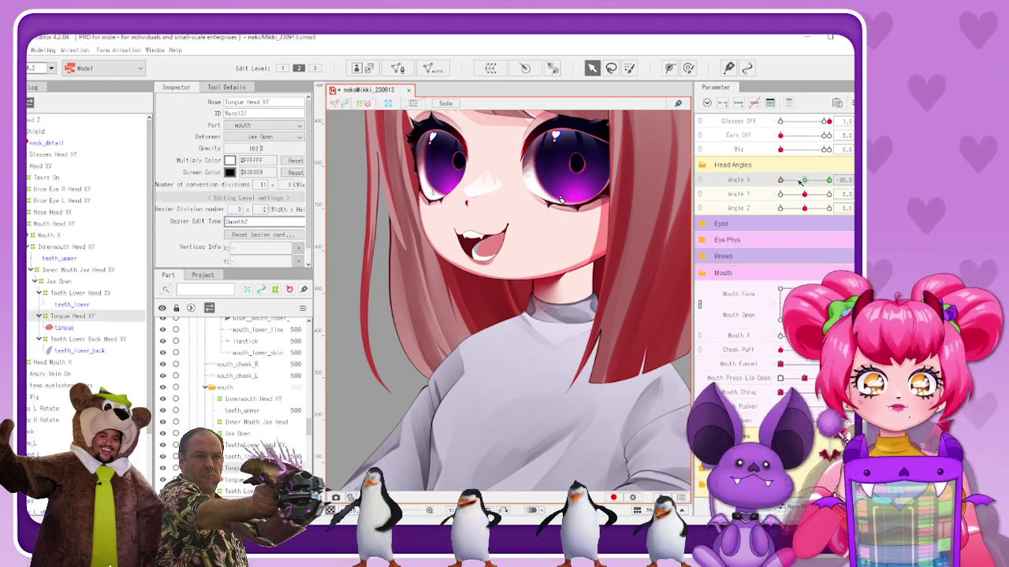
{"action": "mouse_move", "coordinate": [801, 183]}
{"action": "left_mouse_down"}
{"action": "mouse_move", "coordinate": [779, 190]}
{"action": "mouse_move", "coordinate": [802, 189]}
{"action": "left_mouse_up"}
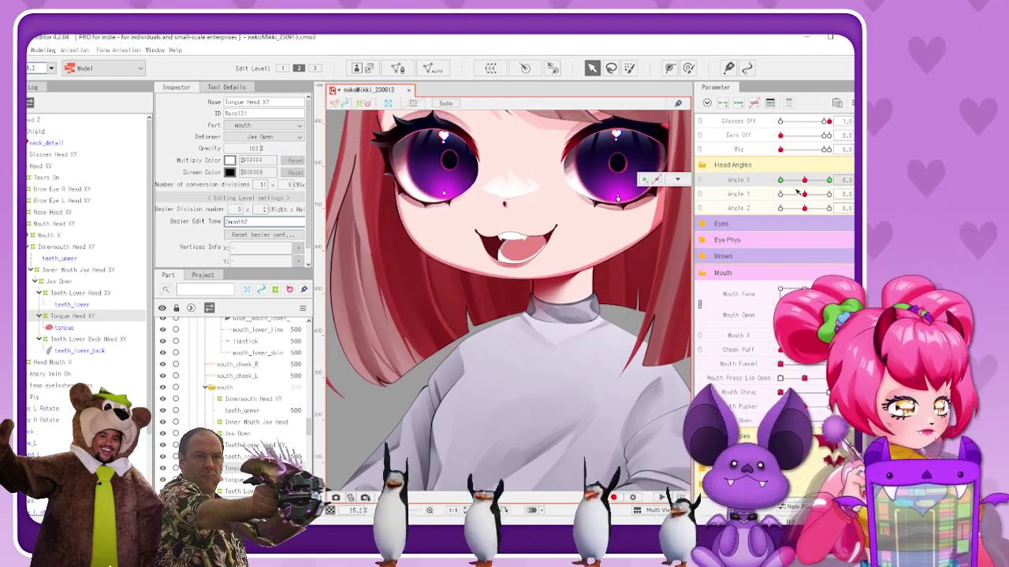
{"action": "mouse_move", "coordinate": [805, 182]}
{"action": "left_mouse_down"}
{"action": "mouse_move", "coordinate": [778, 189]}
{"action": "mouse_move", "coordinate": [803, 184]}
{"action": "left_mouse_up"}
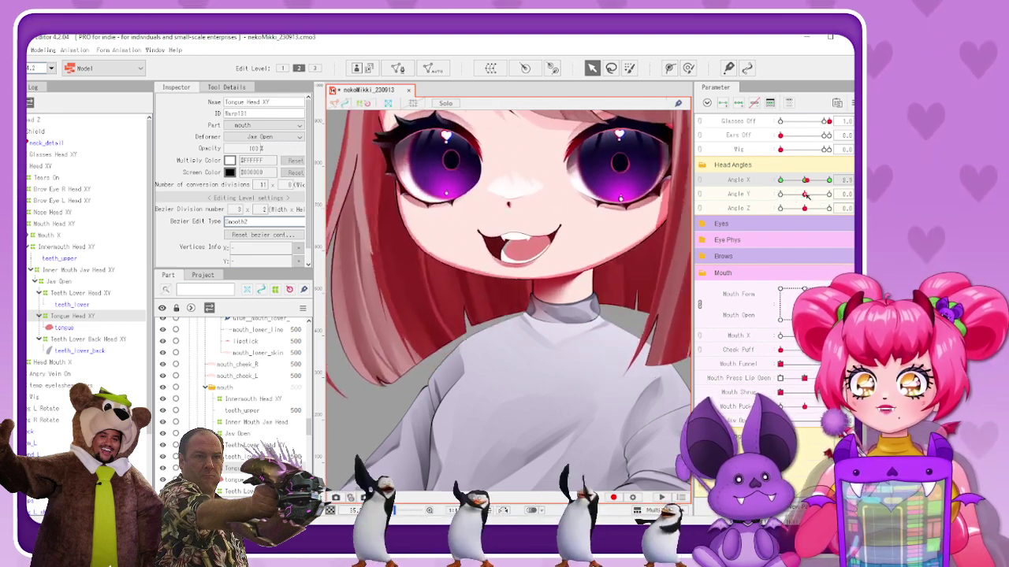
{"action": "left_click_drag", "start_coordinate": [805, 196], "coordinate": [777, 198]}
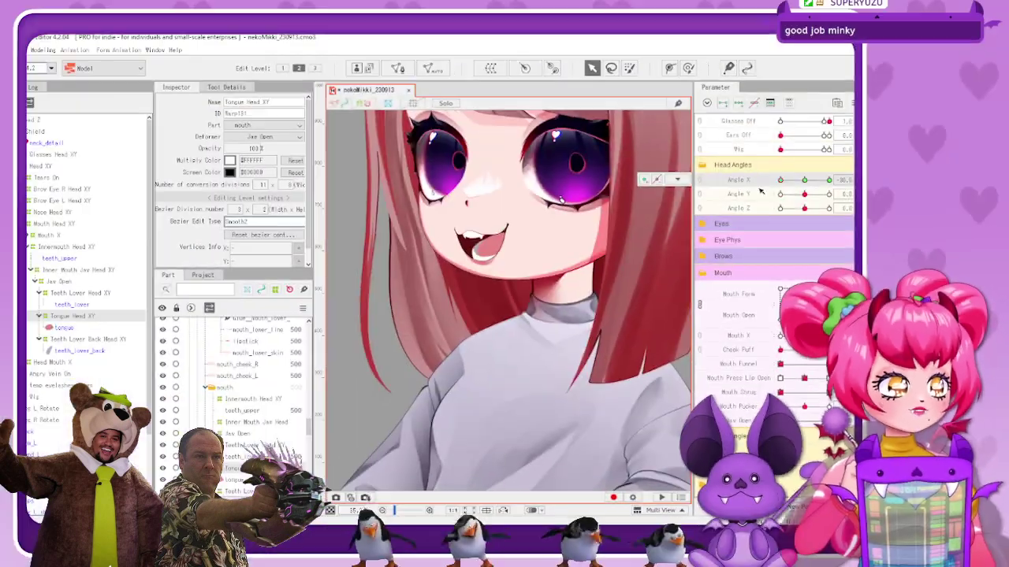
{"action": "left_click_drag", "start_coordinate": [804, 180], "coordinate": [775, 193]}
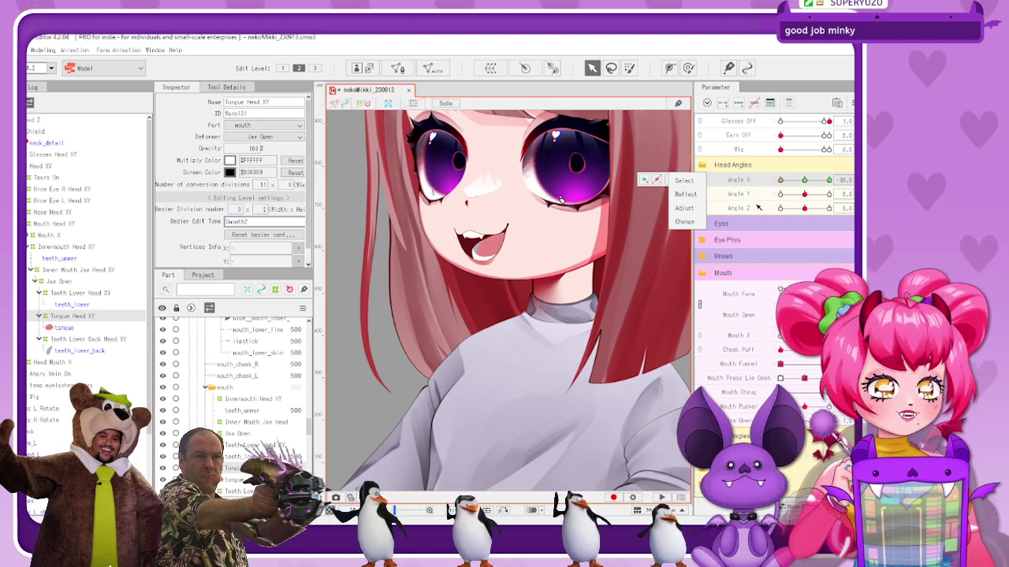
{"action": "left_click_drag", "start_coordinate": [804, 184], "coordinate": [773, 195]}
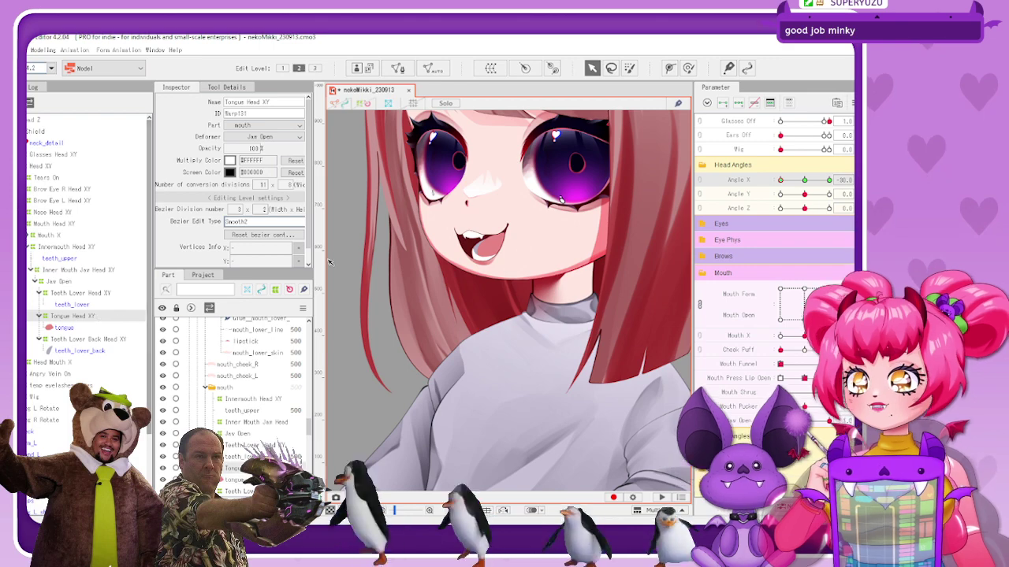
{"action": "mouse_move", "coordinate": [780, 193]}
{"action": "left_mouse_down"}
{"action": "mouse_move", "coordinate": [809, 182]}
{"action": "mouse_move", "coordinate": [781, 193]}
{"action": "left_mouse_up"}
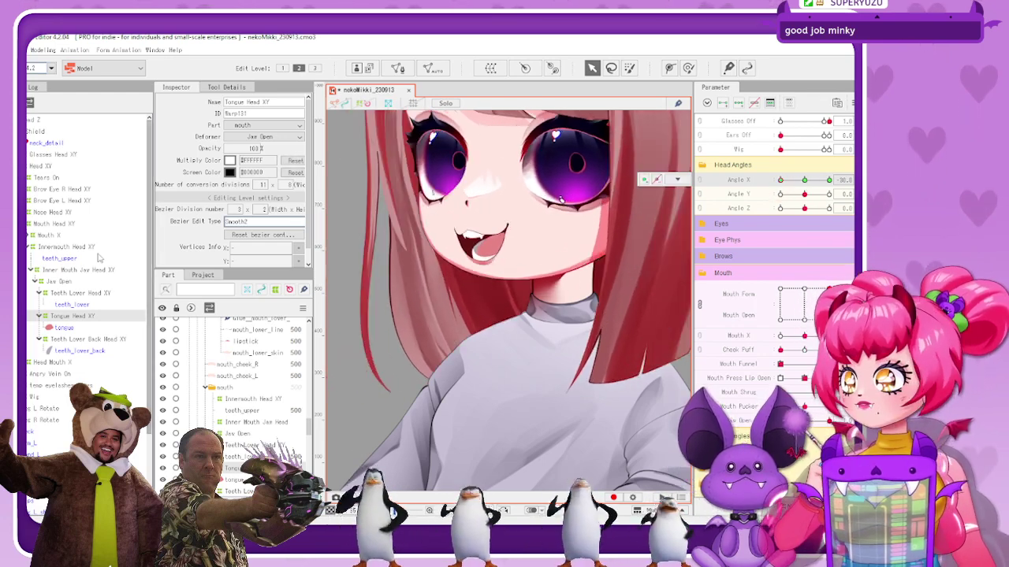
Create a warp deformer named Teeth Upper Head XY as parent of teeth_upper in the mouth part
{"action": "left_click", "coordinate": [99, 258]}
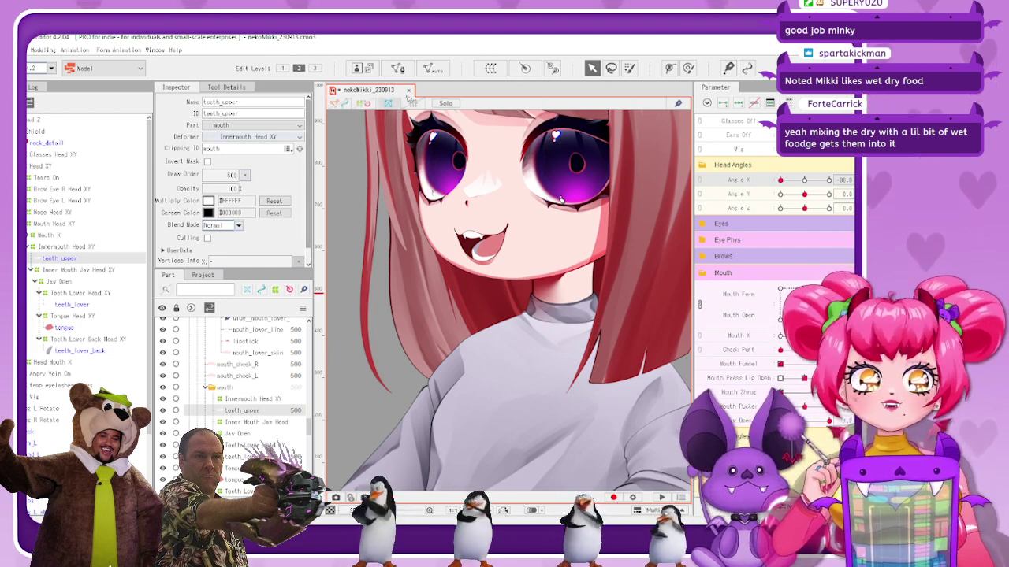
{"action": "left_click", "coordinate": [490, 67]}
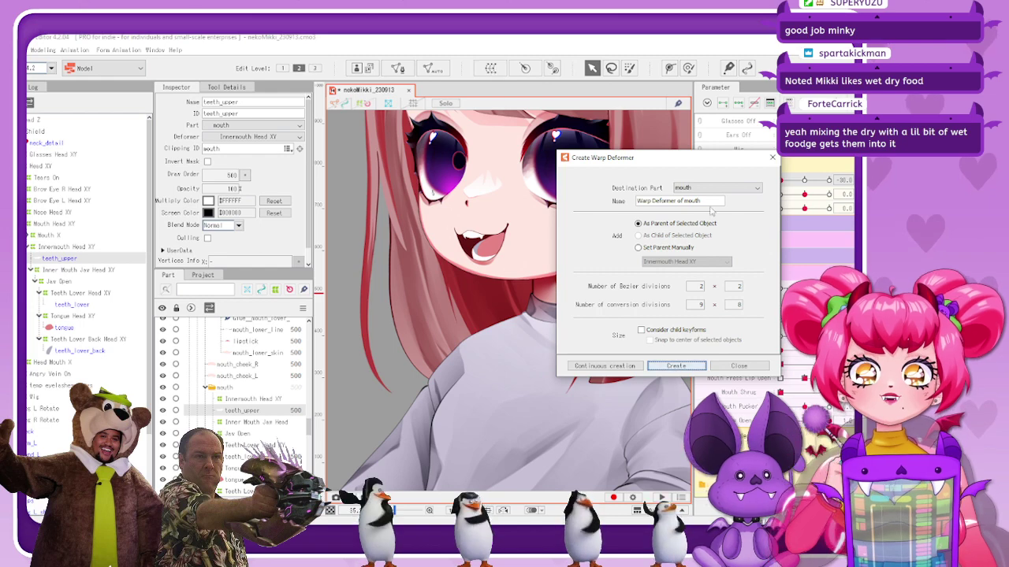
{"action": "left_click_drag", "start_coordinate": [685, 201], "coordinate": [621, 192]}
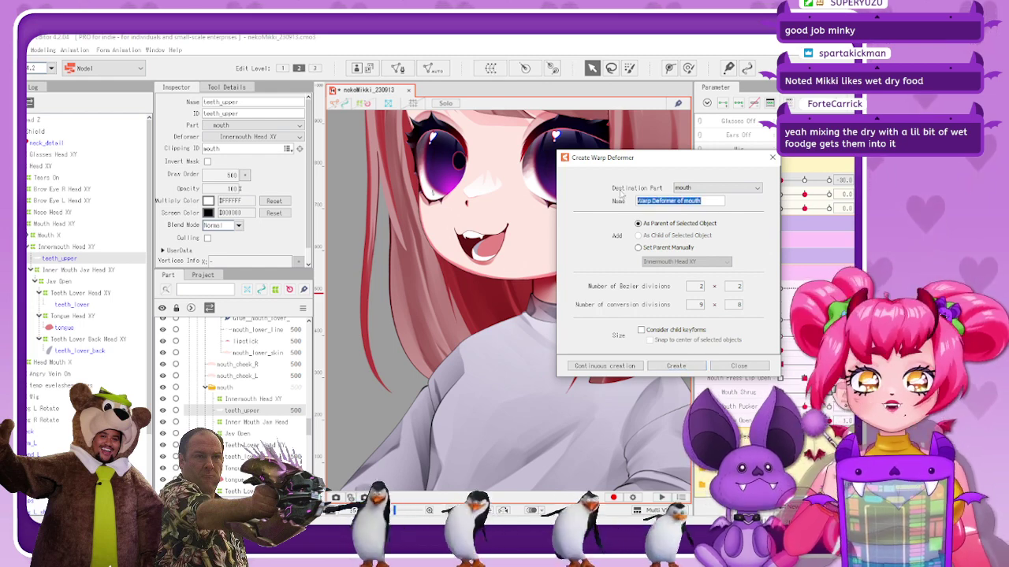
{"action": "type", "text": "T"}
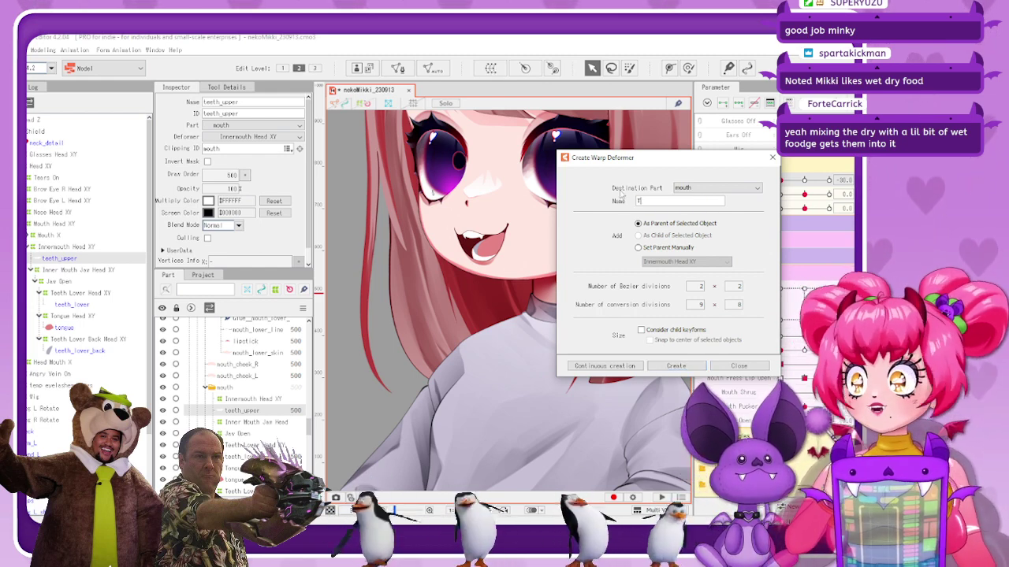
{"action": "type", "text": "eeth"}
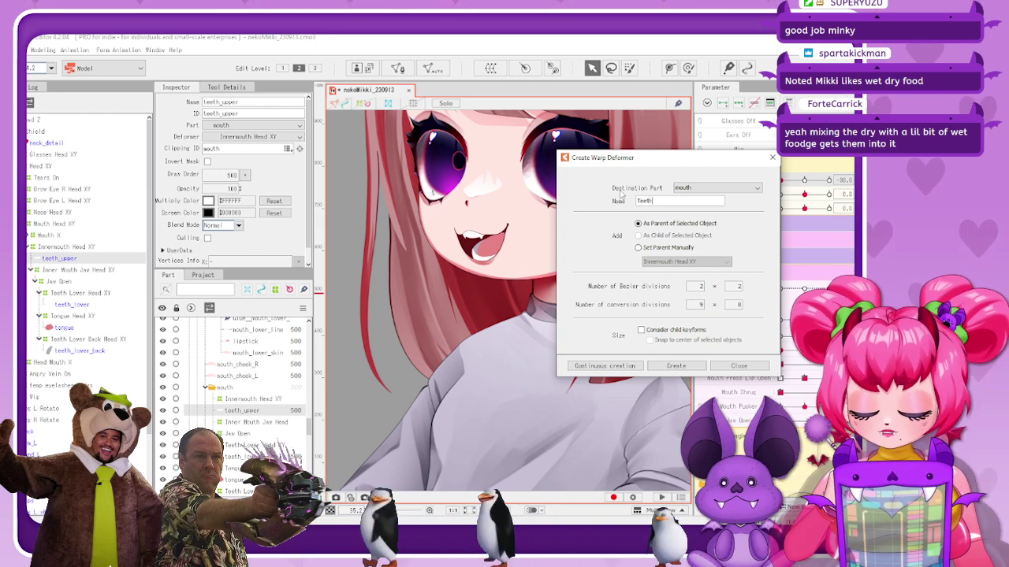
{"action": "type", "text": " Upper Head XY"}
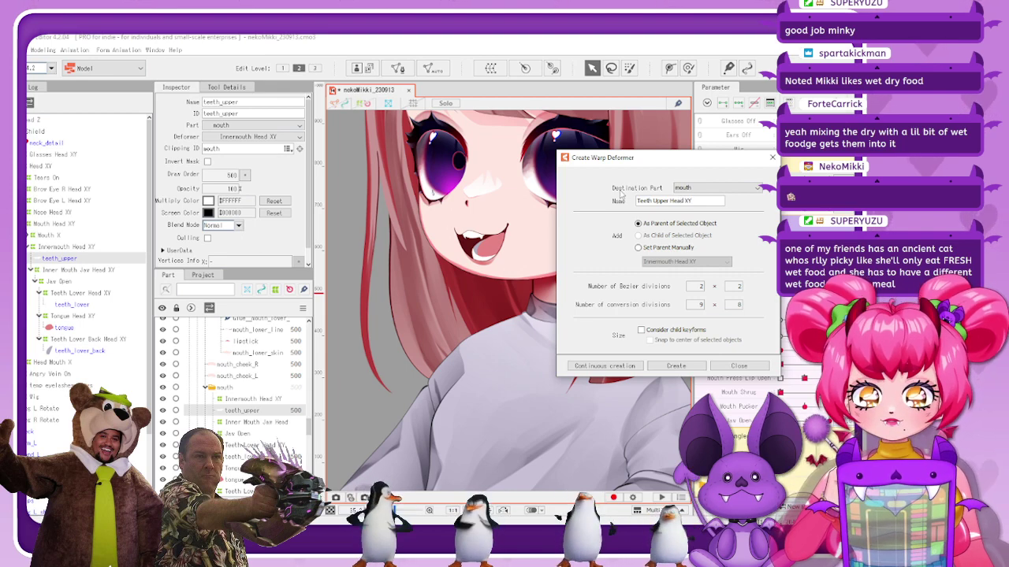
{"action": "left_click", "coordinate": [673, 365]}
Stretch the Teeth Upper Head XY warp toward the far mouth corner and shift its middle control points back toward the near corner
{"action": "scroll", "coordinate": [461, 203], "scroll_direction": "up", "scroll_amount": 5}
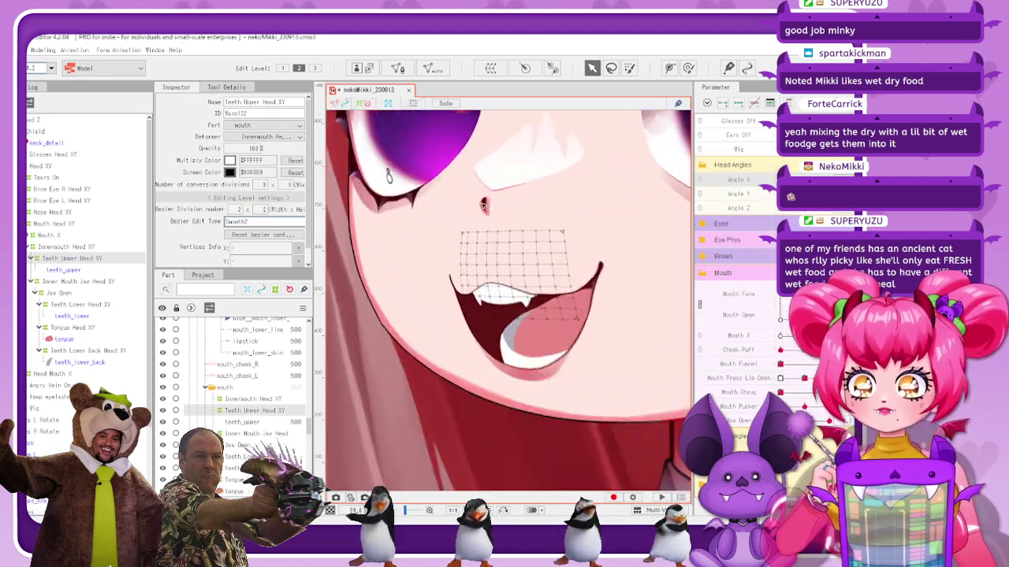
{"action": "left_click", "coordinate": [362, 105]}
{"action": "left_click_drag", "start_coordinate": [584, 274], "coordinate": [609, 273]}
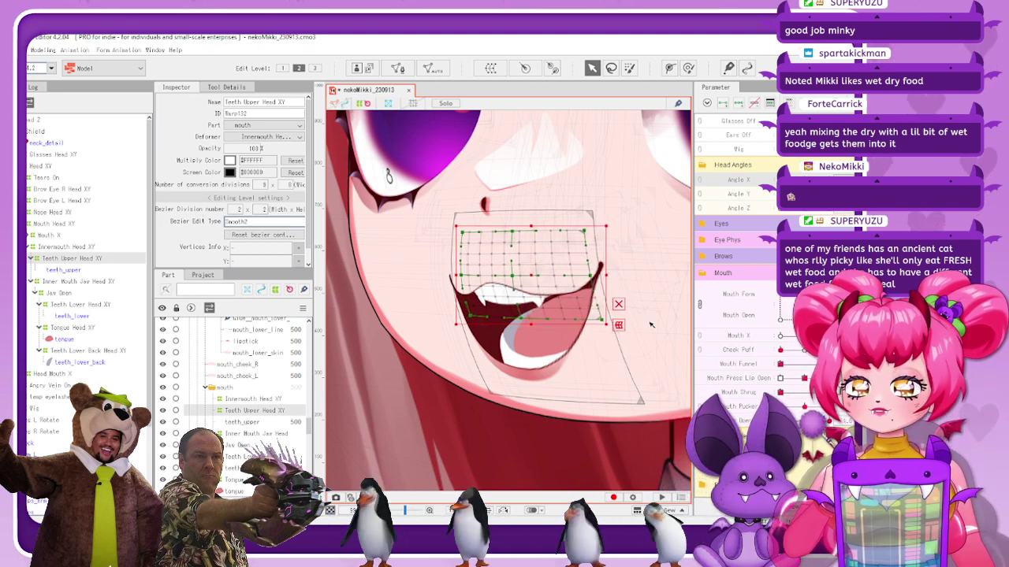
{"action": "left_click", "coordinate": [619, 306]}
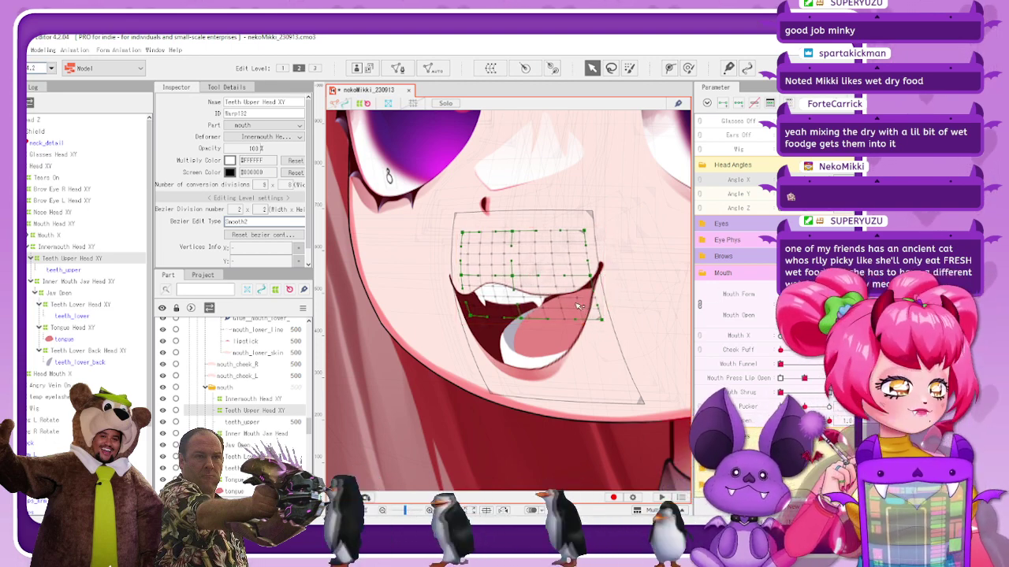
{"action": "scroll", "coordinate": [509, 277], "scroll_direction": "up", "scroll_amount": 2}
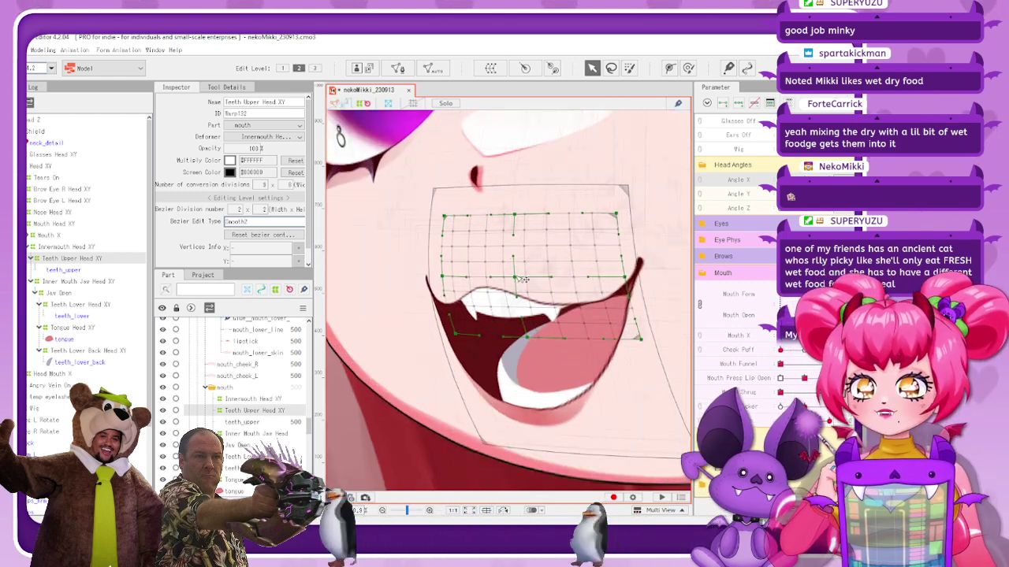
{"action": "left_click_drag", "start_coordinate": [516, 277], "coordinate": [511, 277]}
{"action": "left_click_drag", "start_coordinate": [529, 338], "coordinate": [523, 338]}
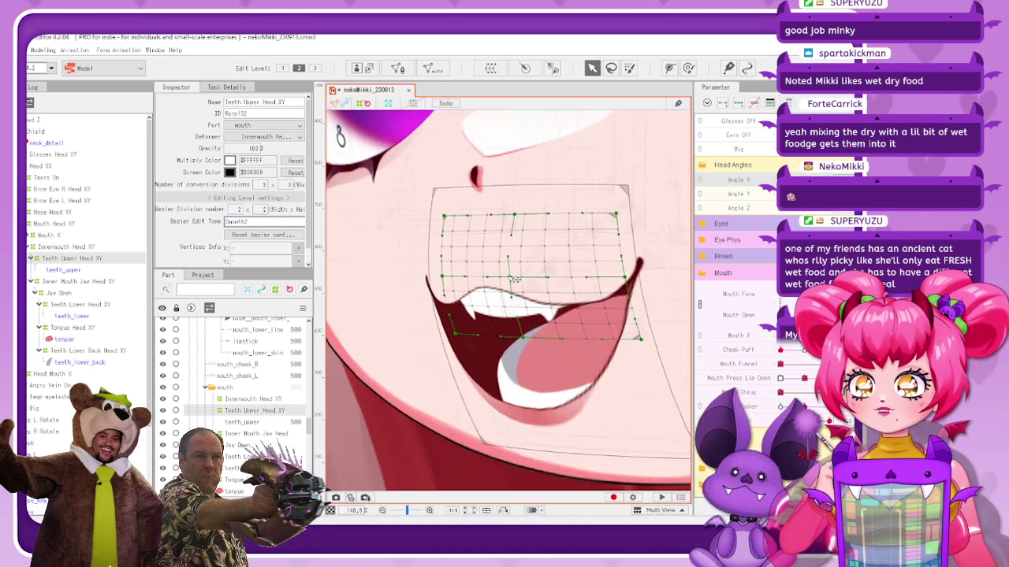
{"action": "left_click_drag", "start_coordinate": [511, 279], "coordinate": [508, 280]}
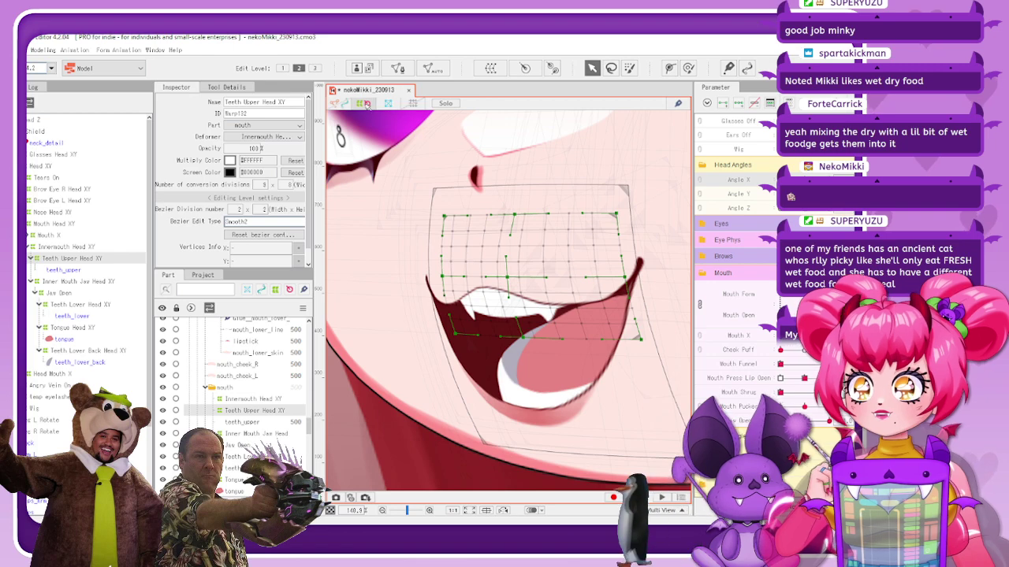
Check the upper teeth without the lattice, reselect the Teeth Upper Head XY warp and undo its shape edits
{"action": "left_click", "coordinate": [363, 103]}
{"action": "scroll", "coordinate": [523, 317], "scroll_direction": "down", "scroll_amount": 3}
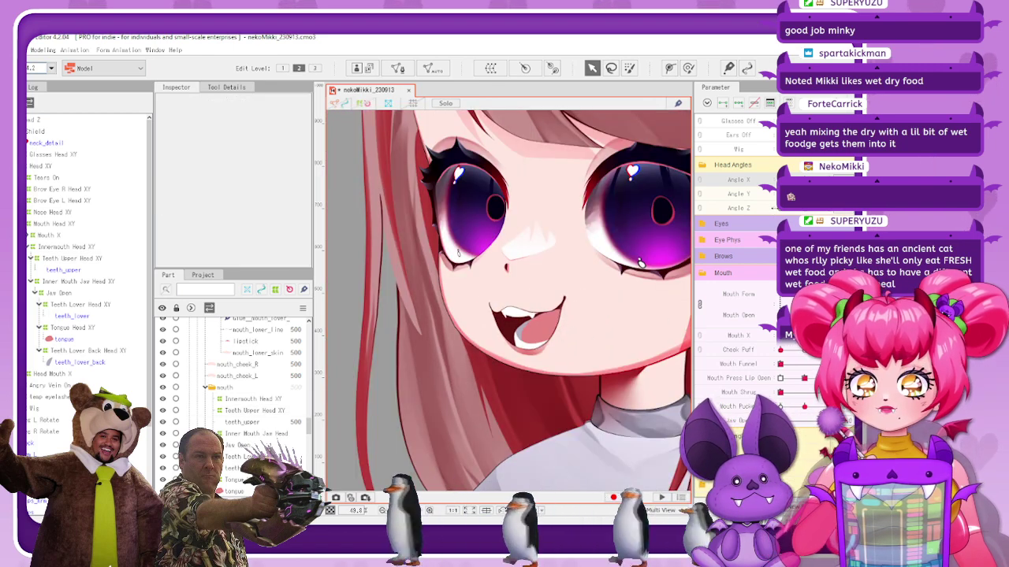
{"action": "left_click", "coordinate": [93, 259]}
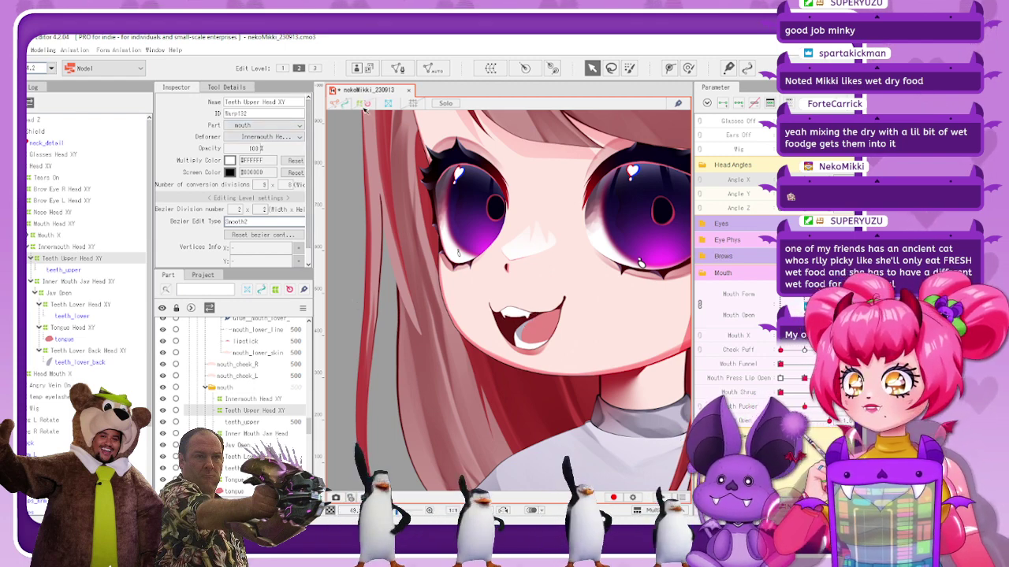
{"action": "key", "text": "Delete"}
{"action": "key", "text": "ctrl+z"}
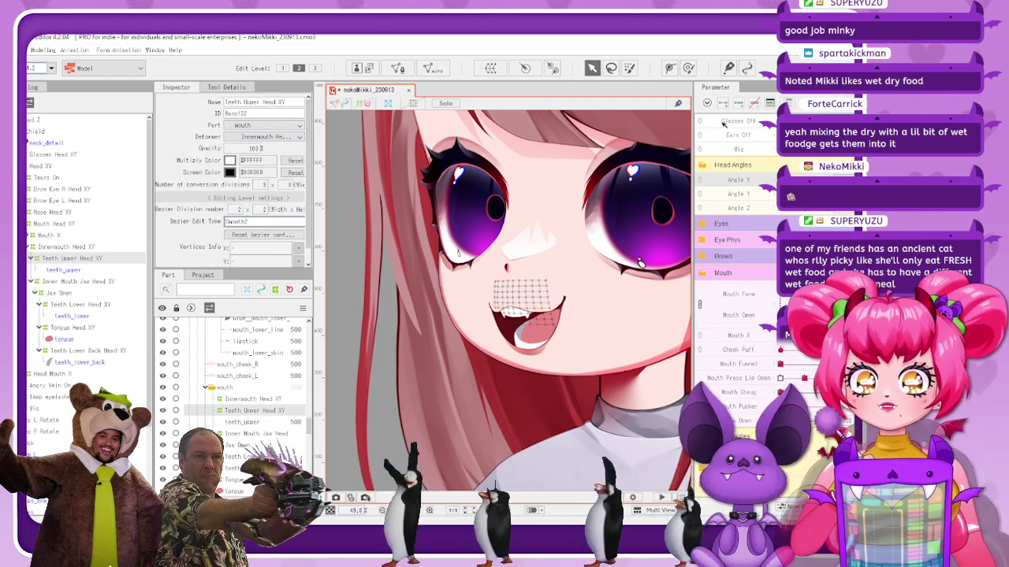
At Angle X -30, widen the Teeth Upper Head XY warp toward the far mouth corner and shift its middle control points toward the near corner
{"action": "scroll", "coordinate": [510, 344], "scroll_direction": "up", "scroll_amount": 5}
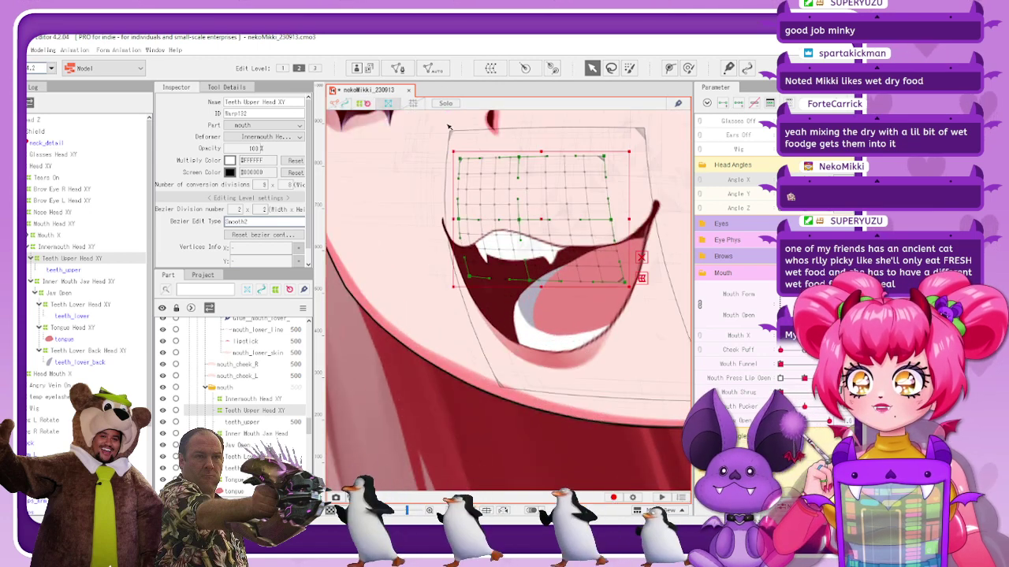
{"action": "left_click_drag", "start_coordinate": [628, 219], "coordinate": [650, 219]}
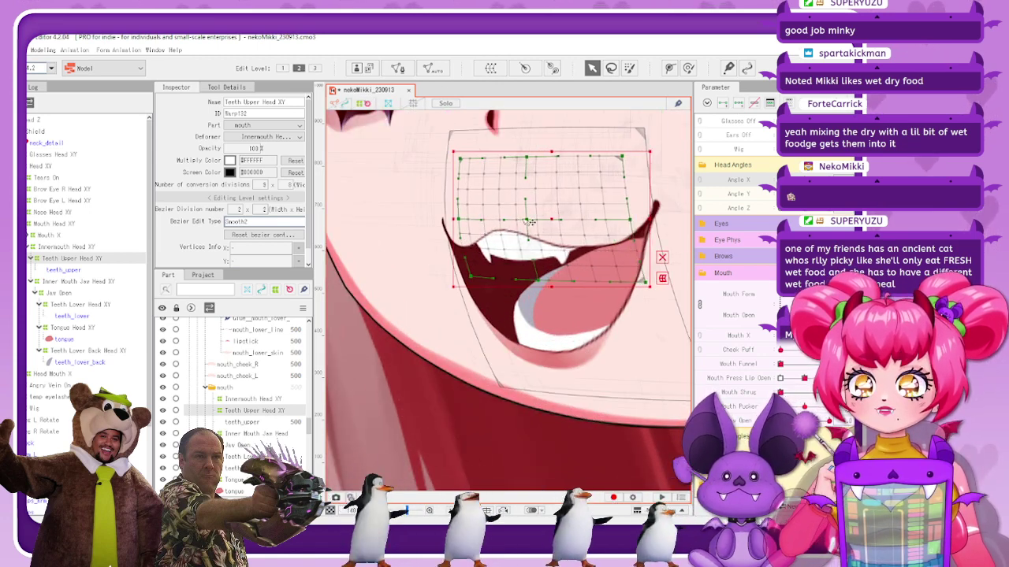
{"action": "left_click_drag", "start_coordinate": [532, 223], "coordinate": [525, 224]}
{"action": "left_click_drag", "start_coordinate": [541, 282], "coordinate": [533, 281]}
{"action": "left_click_drag", "start_coordinate": [523, 221], "coordinate": [520, 221]}
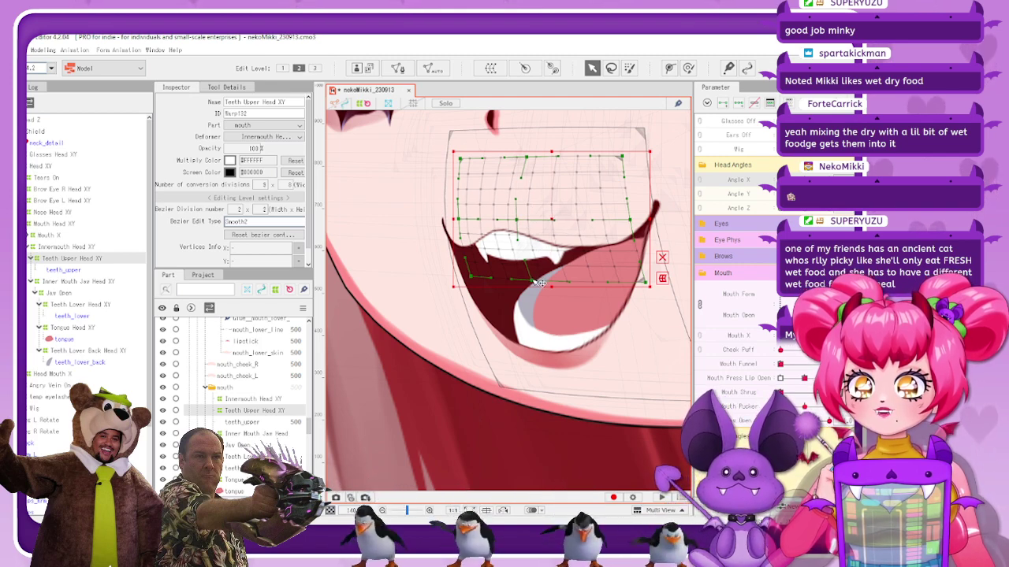
{"action": "left_click_drag", "start_coordinate": [653, 219], "coordinate": [658, 218]}
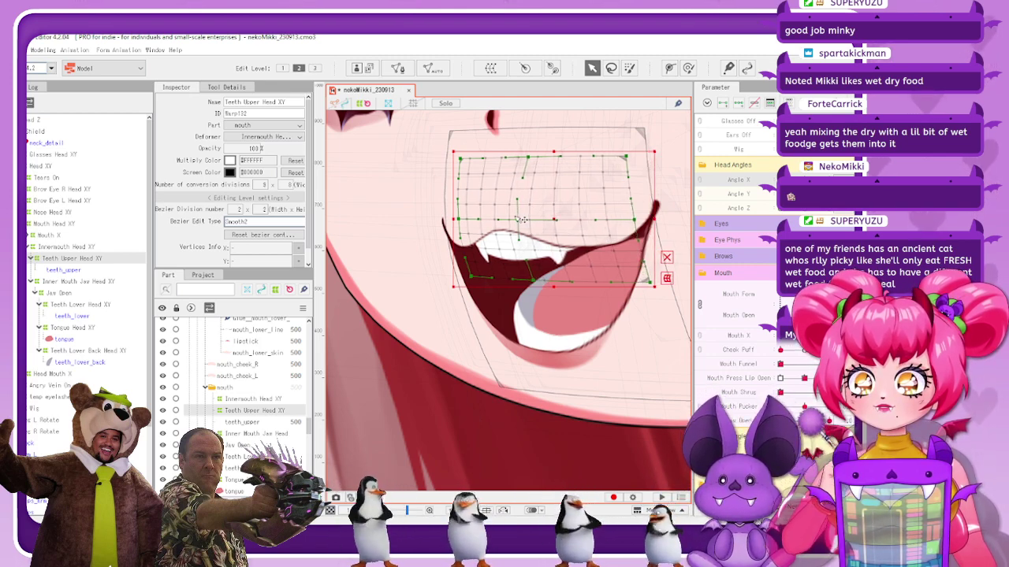
{"action": "left_click_drag", "start_coordinate": [518, 219], "coordinate": [515, 220]}
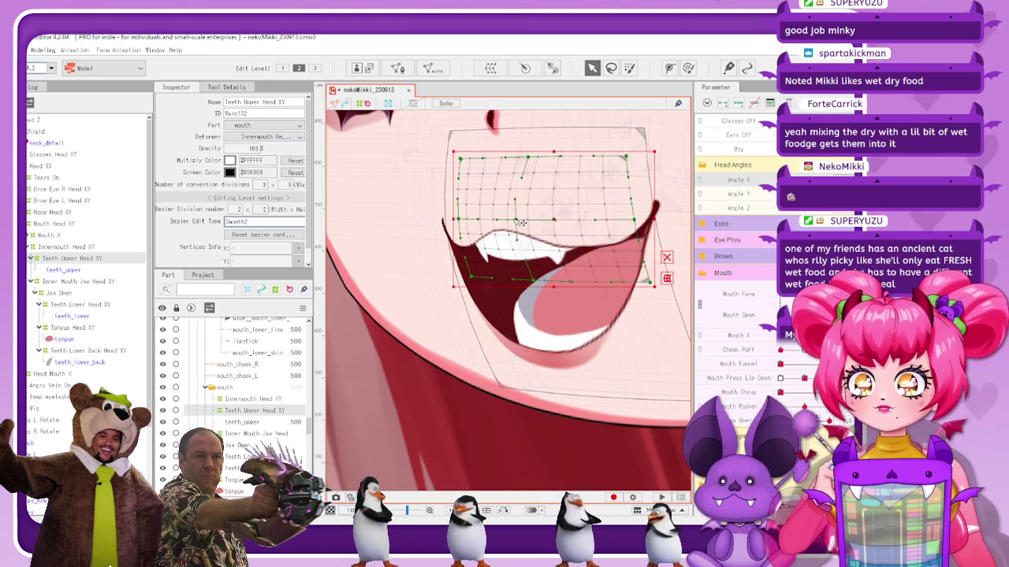
Examine how the upper teeth follow the head as Angle X turns back from -30 toward the front
{"action": "left_click", "coordinate": [465, 142]}
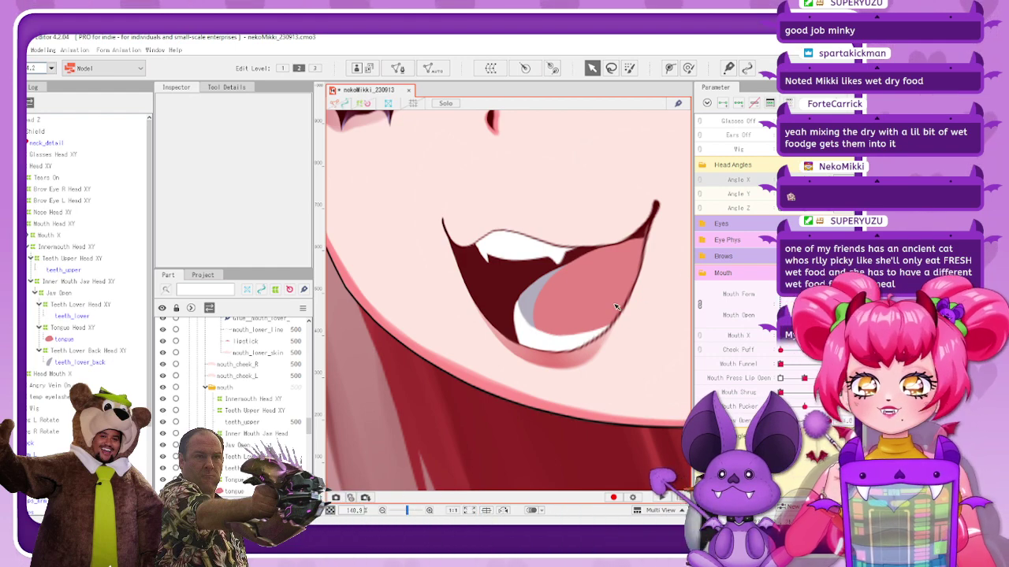
{"action": "scroll", "coordinate": [617, 307], "scroll_direction": "down", "scroll_amount": 5}
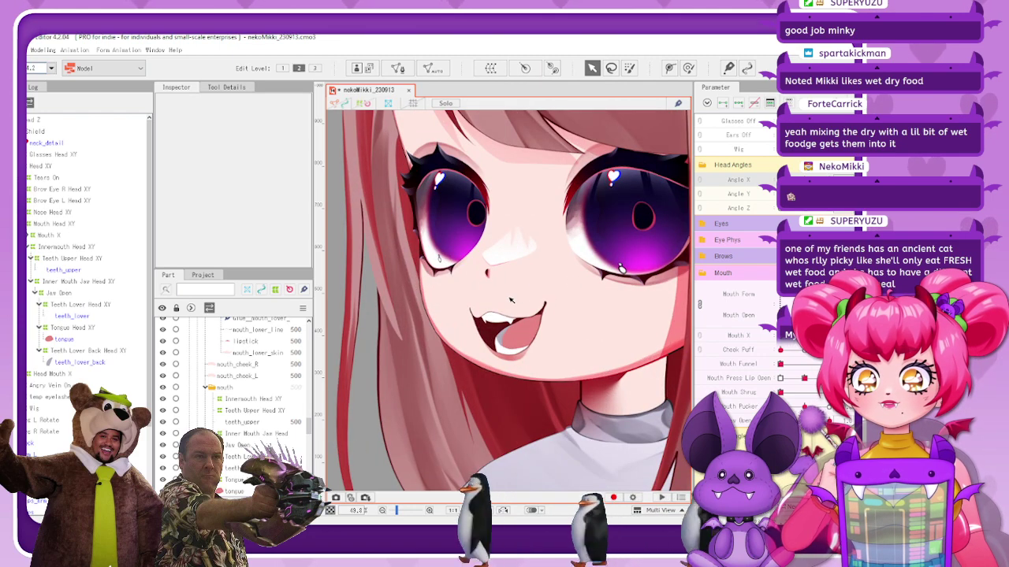
{"action": "scroll", "coordinate": [511, 299], "scroll_direction": "up", "scroll_amount": 2}
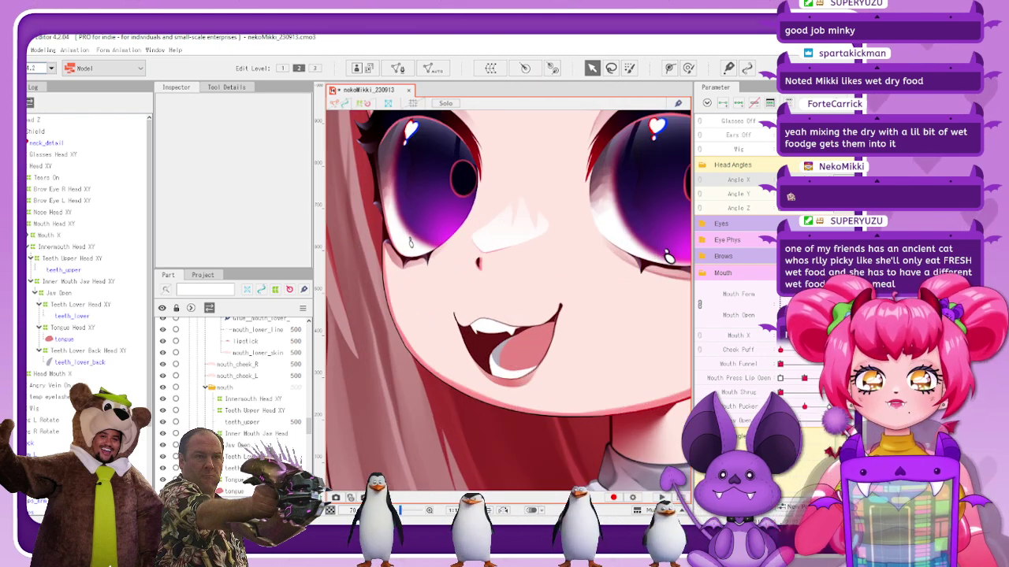
{"action": "mouse_move", "coordinate": [780, 179]}
{"action": "left_mouse_down"}
{"action": "mouse_move", "coordinate": [829, 179]}
{"action": "mouse_move", "coordinate": [780, 179]}
{"action": "left_mouse_up"}
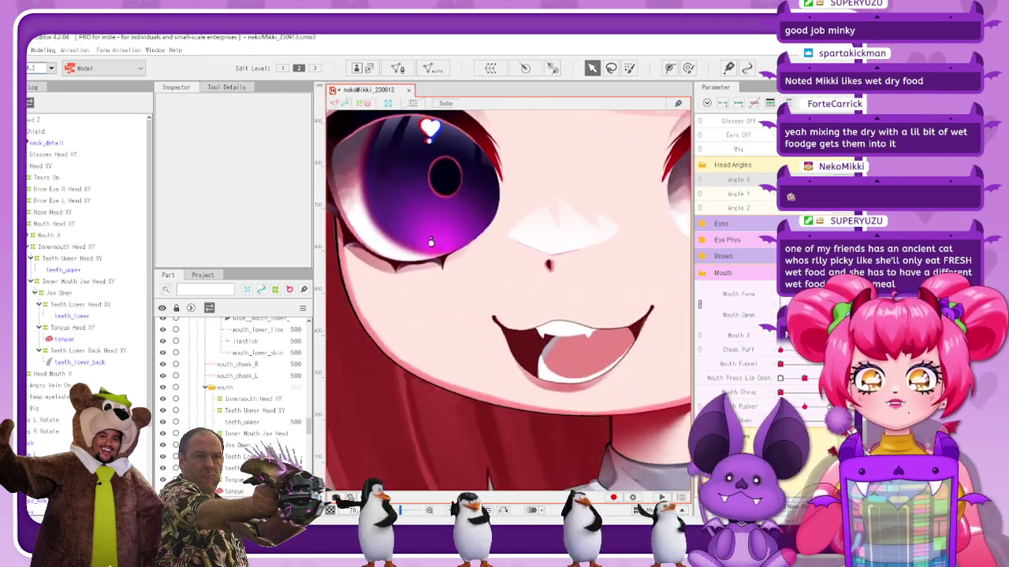
{"action": "scroll", "coordinate": [584, 239], "scroll_direction": "down", "scroll_amount": 5}
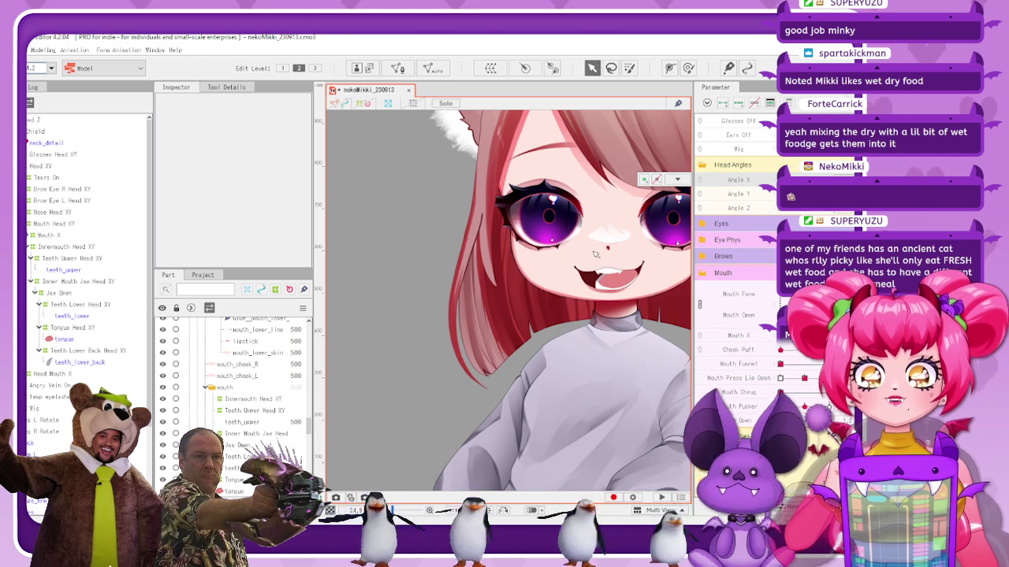
{"action": "scroll", "coordinate": [605, 257], "scroll_direction": "up", "scroll_amount": 2}
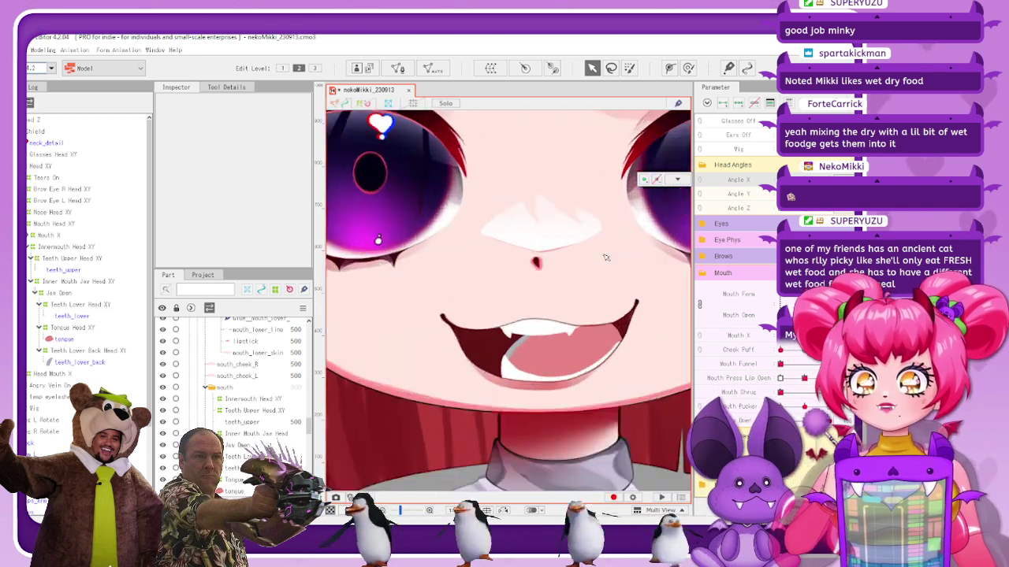
Reselect the Teeth Upper Head XY warp and display its lattice over the front-facing mouth without the bounding box
{"action": "left_click", "coordinate": [91, 330]}
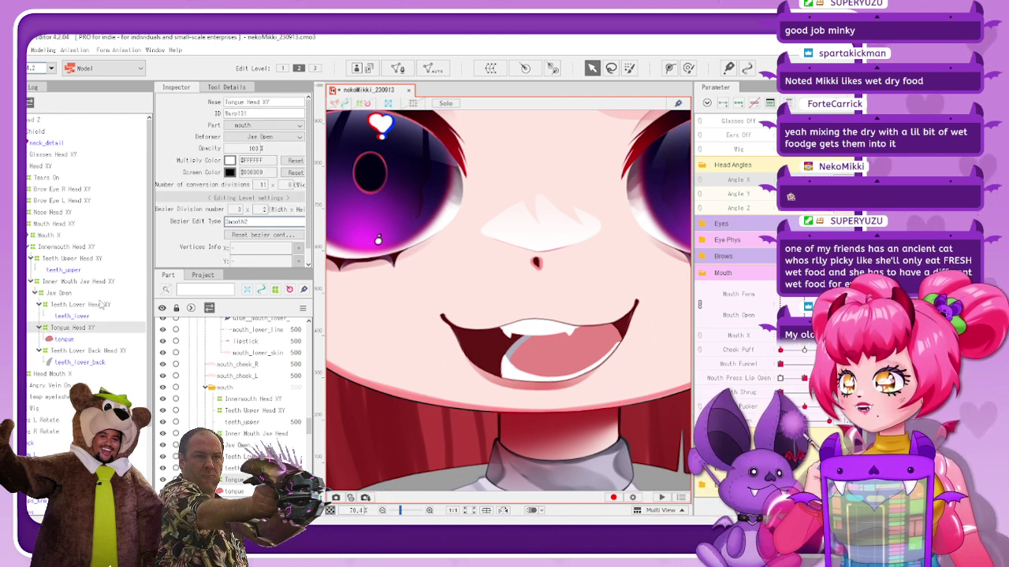
{"action": "left_click", "coordinate": [93, 304]}
{"action": "left_click", "coordinate": [79, 258]}
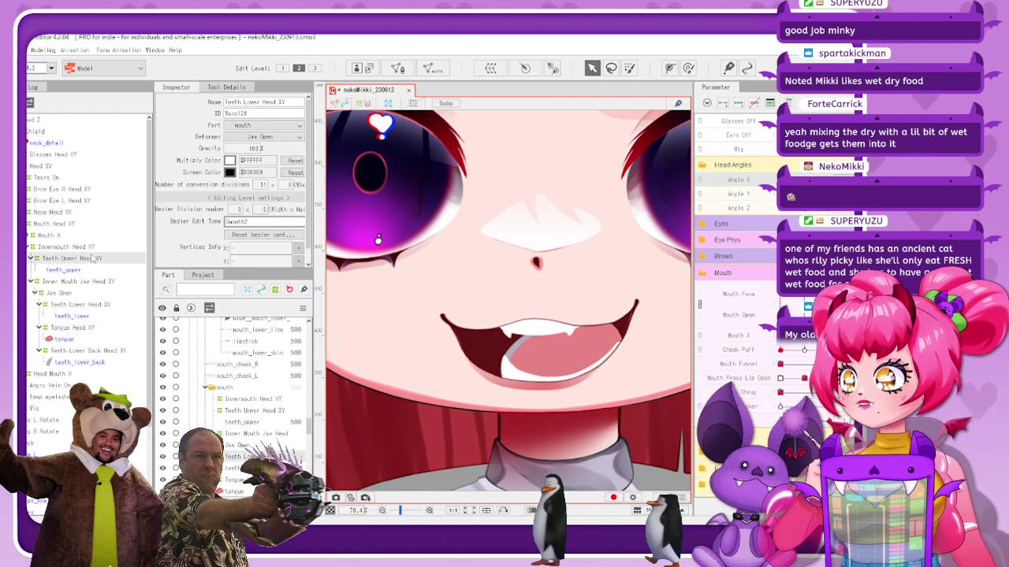
{"action": "scroll", "coordinate": [630, 323], "scroll_direction": "up", "scroll_amount": 4}
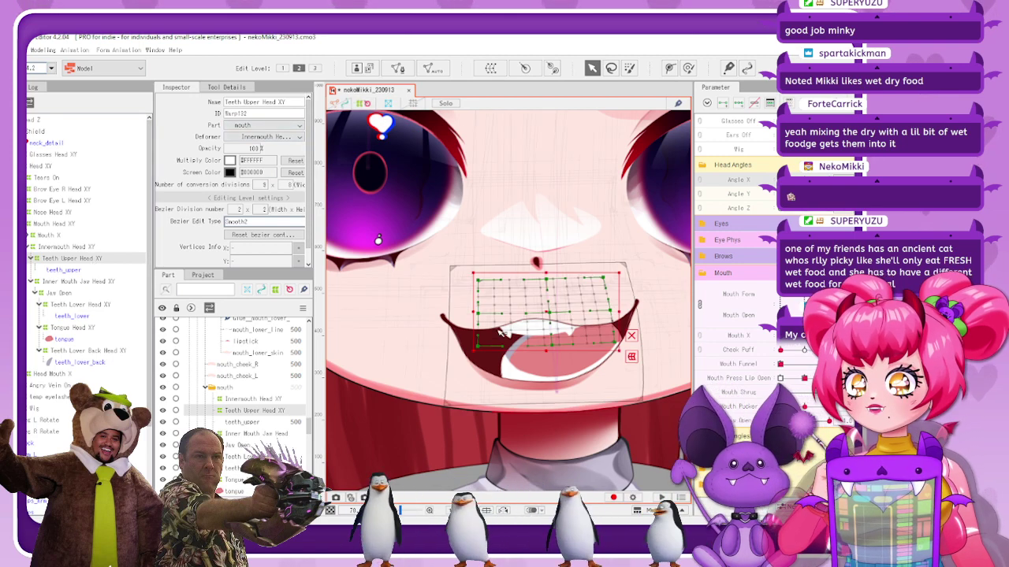
{"action": "left_click", "coordinate": [651, 339]}
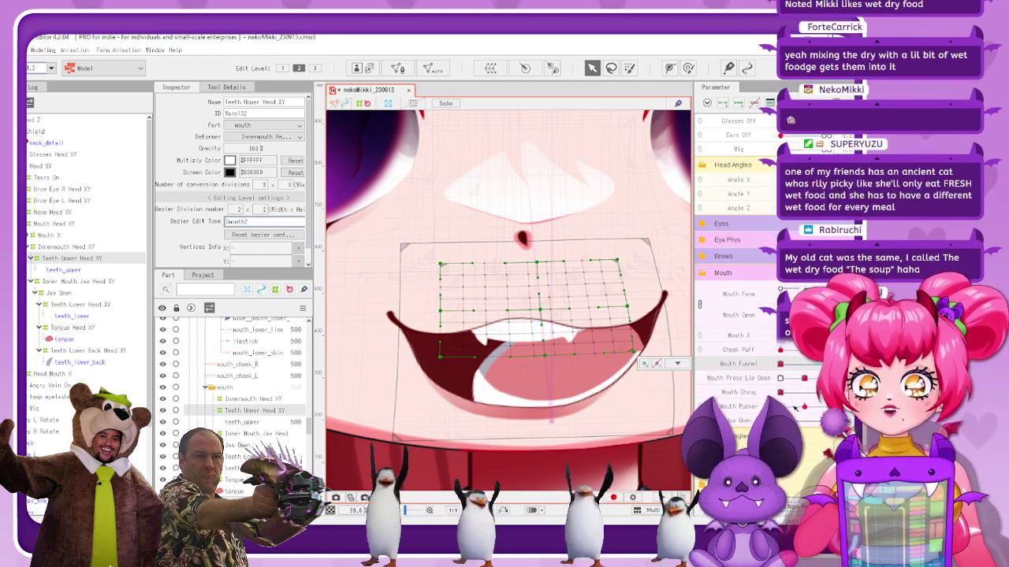
Test the upper teeth against different Mouth Form, Mouth Open, Mouth Funnel and Mouth Pucker shapes, with and without the lattice
{"action": "mouse_move", "coordinate": [801, 407]}
{"action": "left_mouse_down"}
{"action": "mouse_move", "coordinate": [778, 407]}
{"action": "mouse_move", "coordinate": [828, 408]}
{"action": "mouse_move", "coordinate": [812, 398]}
{"action": "mouse_move", "coordinate": [828, 397]}
{"action": "mouse_move", "coordinate": [810, 395]}
{"action": "mouse_move", "coordinate": [807, 407]}
{"action": "left_mouse_up"}
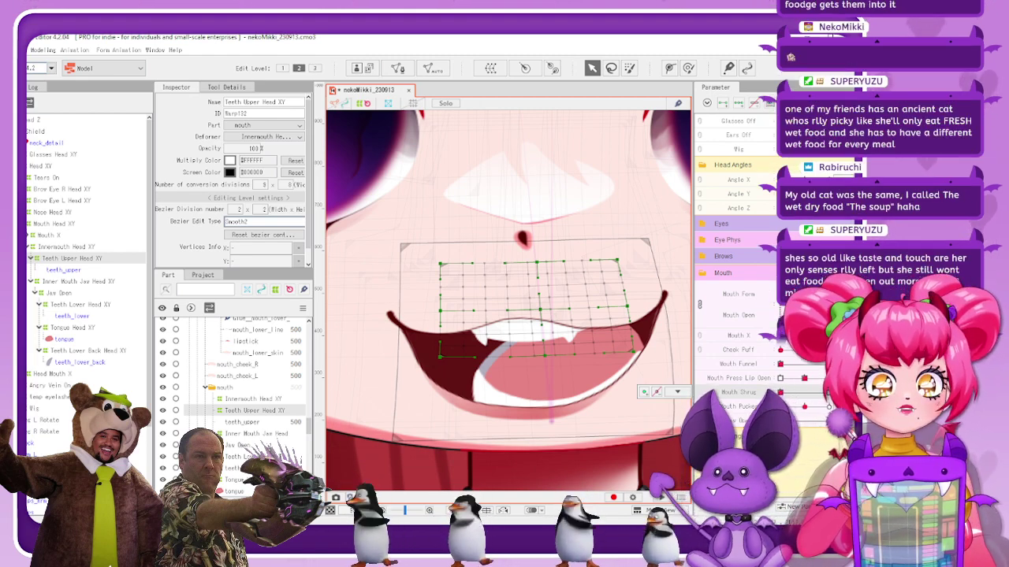
{"action": "left_click", "coordinate": [804, 312]}
{"action": "left_click_drag", "start_coordinate": [804, 378], "coordinate": [782, 365]}
{"action": "mouse_move", "coordinate": [782, 365]}
{"action": "left_mouse_down"}
{"action": "mouse_move", "coordinate": [804, 365]}
{"action": "mouse_move", "coordinate": [780, 365]}
{"action": "left_mouse_up"}
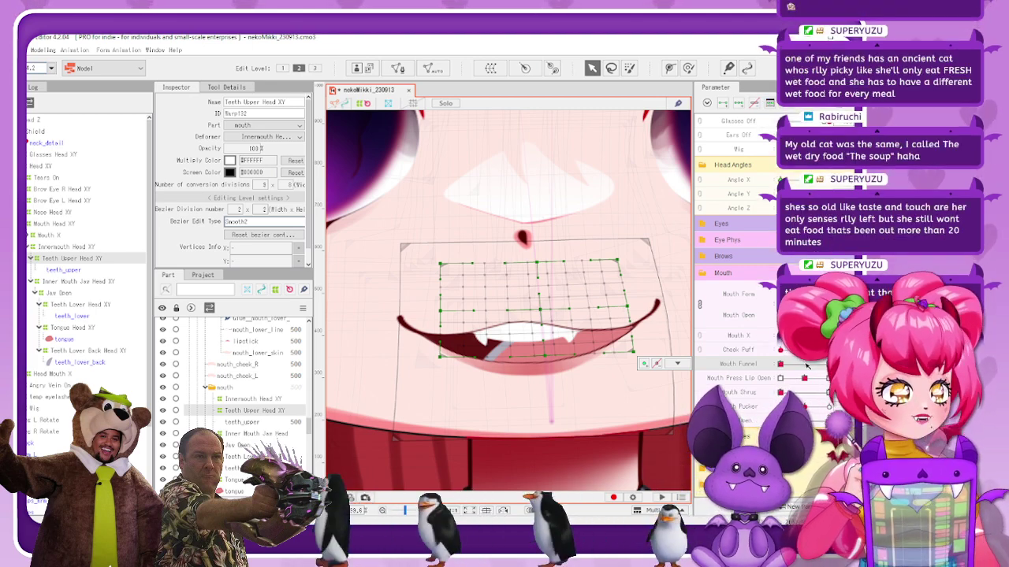
{"action": "left_click_drag", "start_coordinate": [804, 406], "coordinate": [765, 412]}
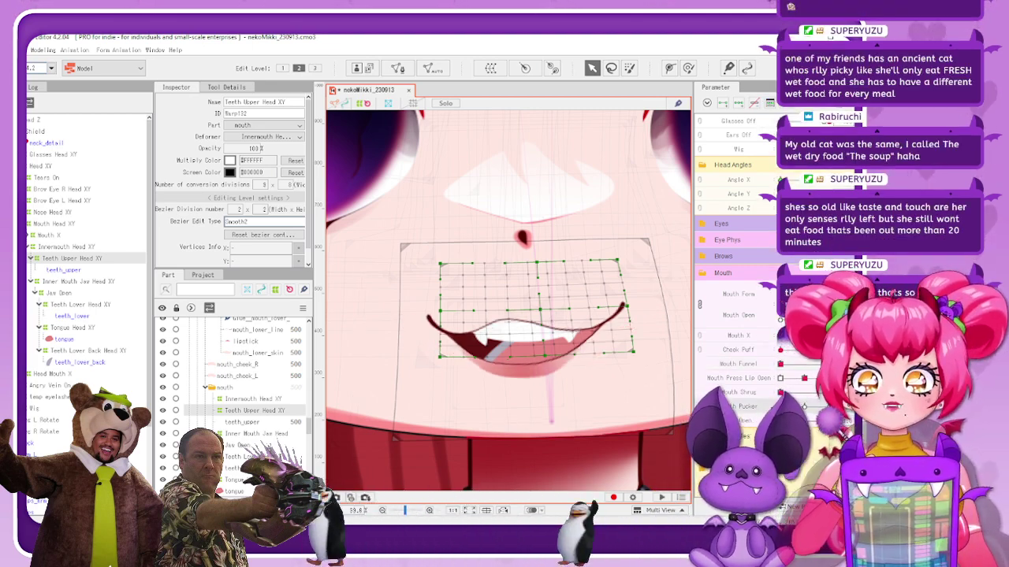
{"action": "left_click_drag", "start_coordinate": [780, 364], "coordinate": [820, 364]}
{"action": "left_click_drag", "start_coordinate": [823, 305], "coordinate": [789, 297]}
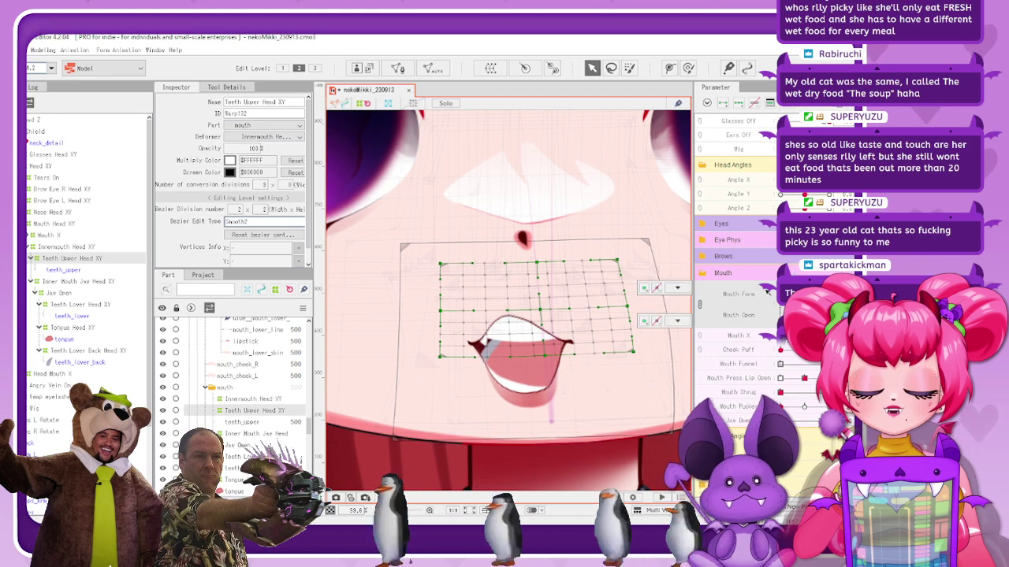
{"action": "scroll", "coordinate": [584, 365], "scroll_direction": "down", "scroll_amount": 3}
{"action": "left_click", "coordinate": [366, 104]}
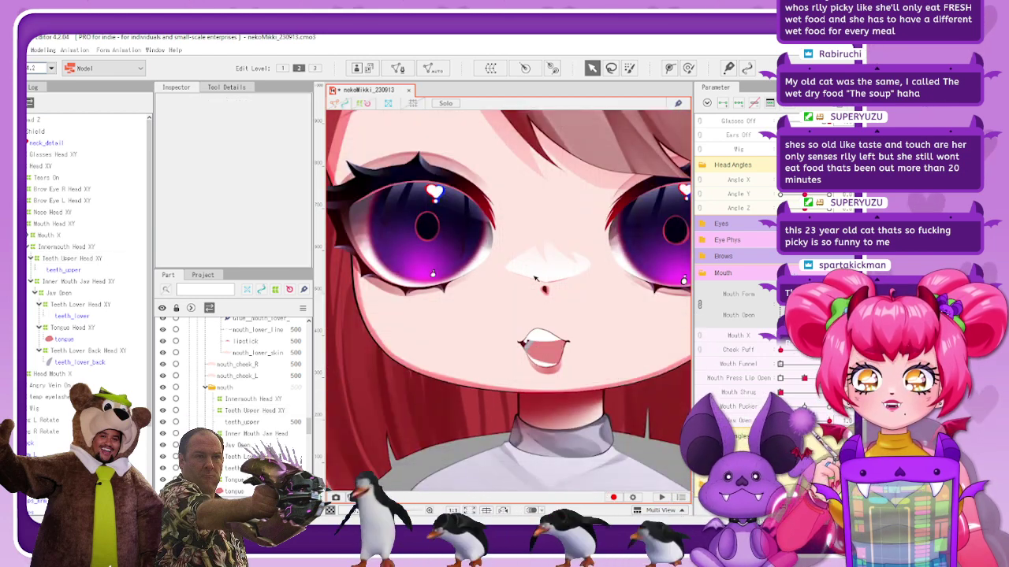
Select the mouth_cheek_L art mesh on the turned head and display its mesh with the deform path
{"action": "scroll", "coordinate": [539, 323], "scroll_direction": "down", "scroll_amount": 5}
{"action": "scroll", "coordinate": [596, 356], "scroll_direction": "up", "scroll_amount": 3}
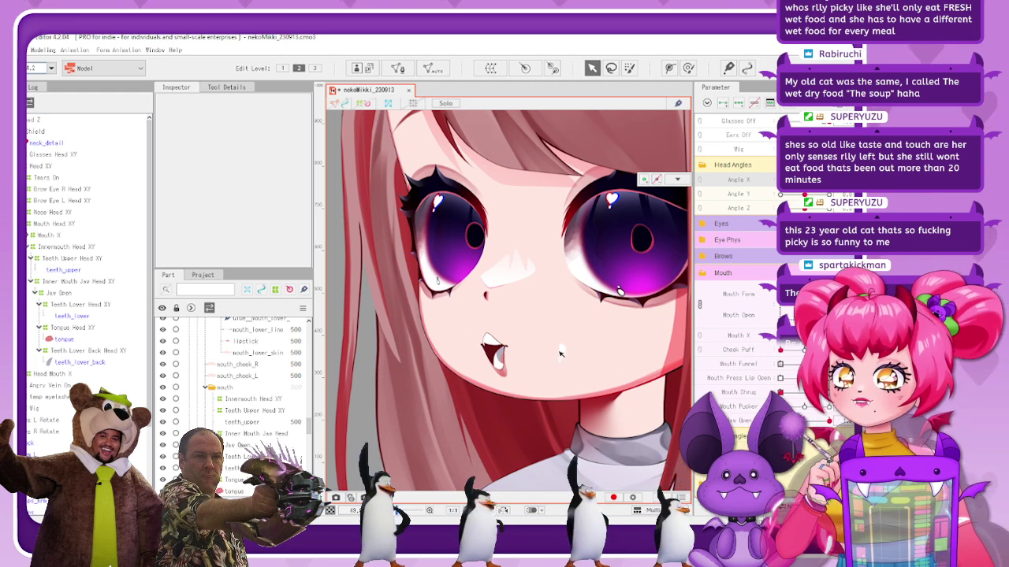
{"action": "scroll", "coordinate": [560, 354], "scroll_direction": "up", "scroll_amount": 2}
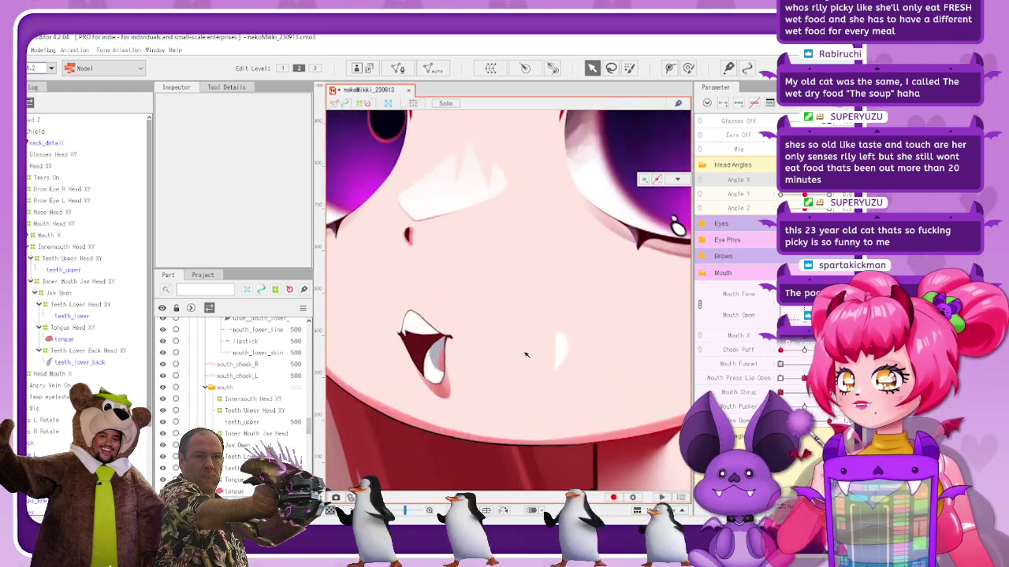
{"action": "right_click", "coordinate": [544, 372]}
{"action": "left_click", "coordinate": [580, 478]}
{"action": "scroll", "coordinate": [544, 404], "scroll_direction": "down", "scroll_amount": 2}
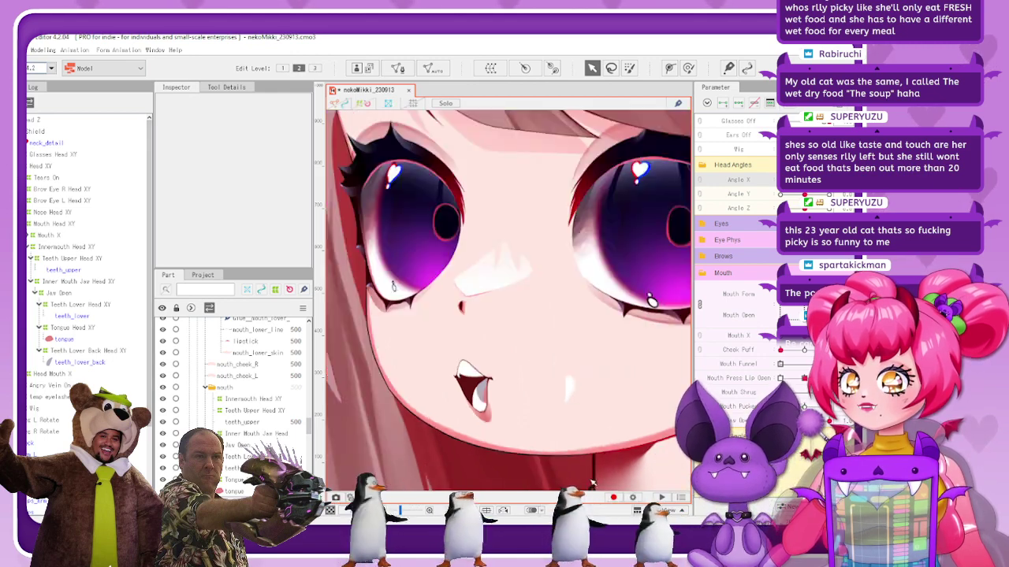
{"action": "right_click", "coordinate": [544, 405]}
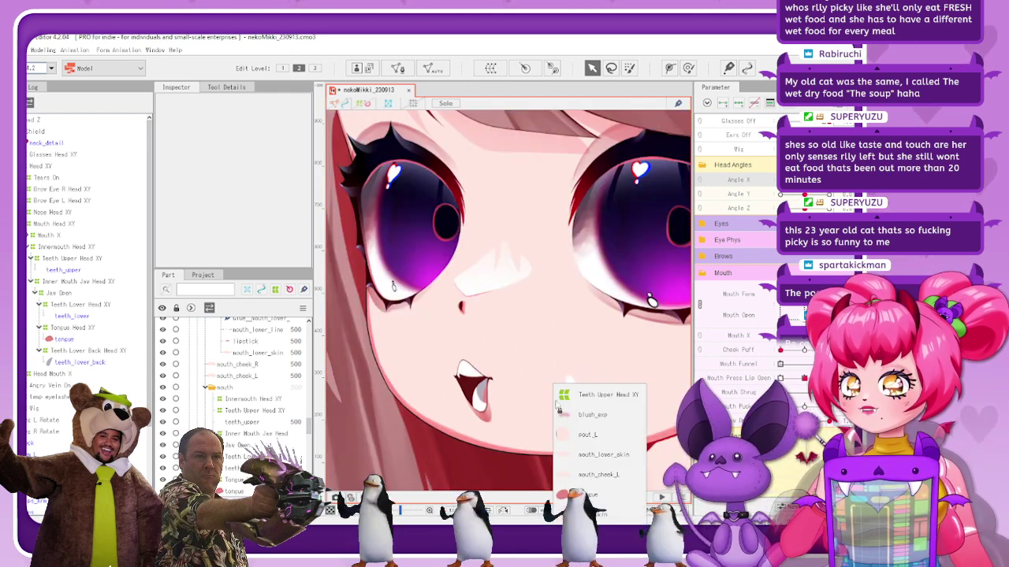
{"action": "left_click", "coordinate": [617, 476]}
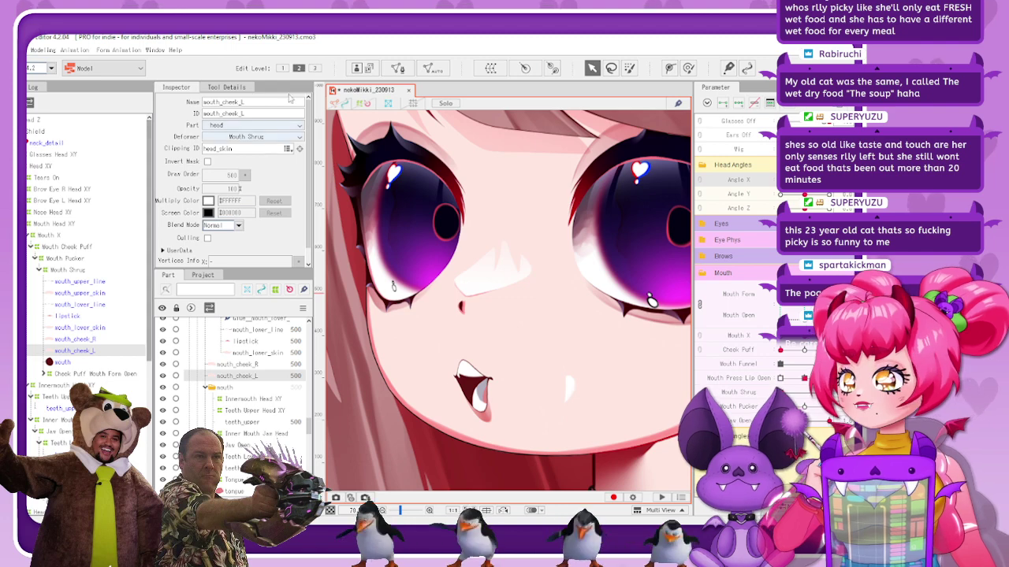
{"action": "left_click", "coordinate": [344, 104]}
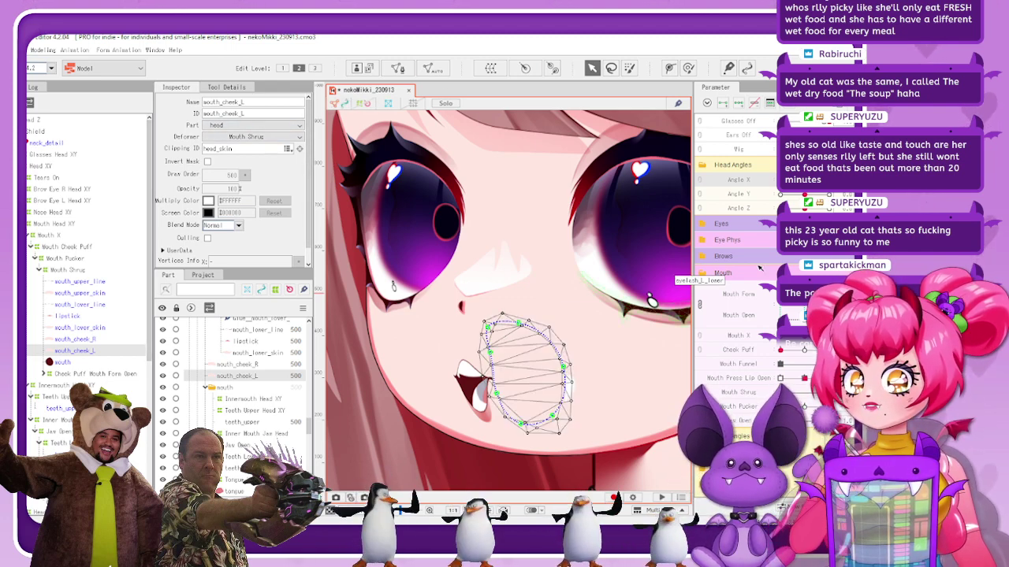
Separate the combined Mouth Form and Mouth Open parameters and pull mouth_cheek_L's outer deform path point away from the mouth
{"action": "left_click", "coordinate": [701, 305]}
{"action": "left_click", "coordinate": [827, 288]}
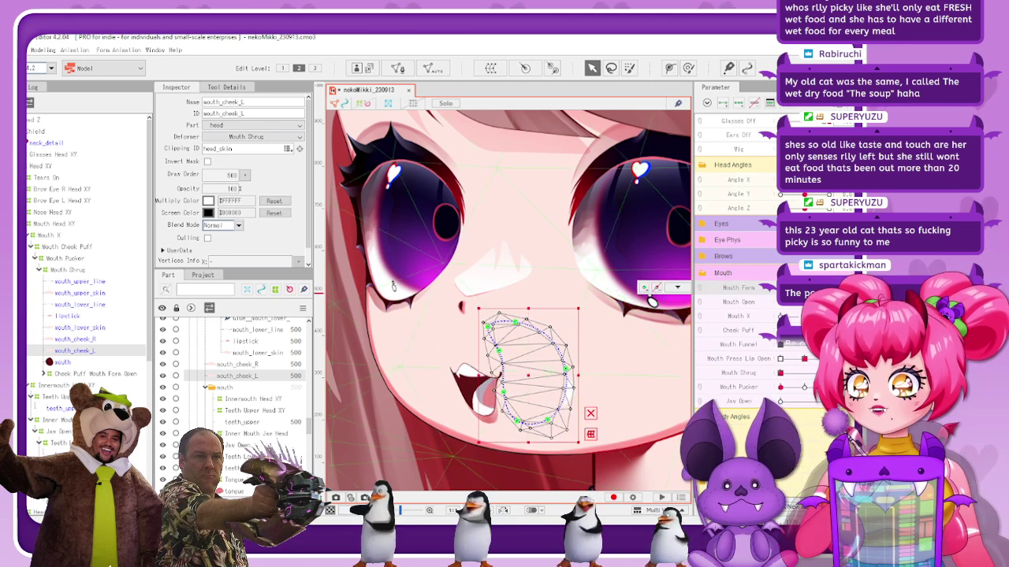
{"action": "scroll", "coordinate": [568, 450], "scroll_direction": "up", "scroll_amount": 3}
{"action": "left_click_drag", "start_coordinate": [579, 298], "coordinate": [635, 312]}
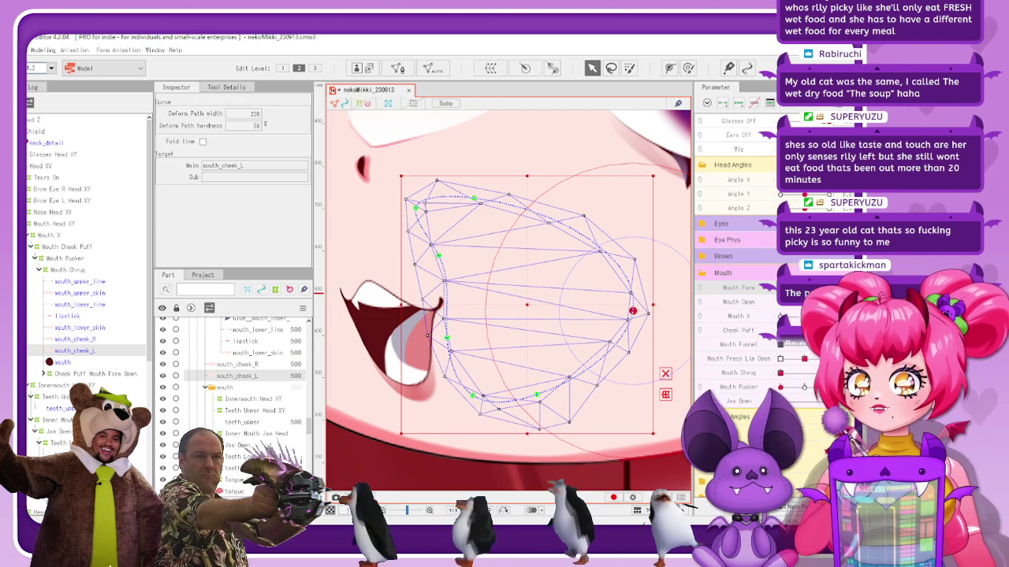
At the lowest and highest Mouth Form, move mouth_cheek_L's outer path point outward, and widen its lower outer point at the lowest
{"action": "left_click_drag", "start_coordinate": [827, 288], "coordinate": [780, 288]}
{"action": "left_click_drag", "start_coordinate": [562, 283], "coordinate": [619, 302]}
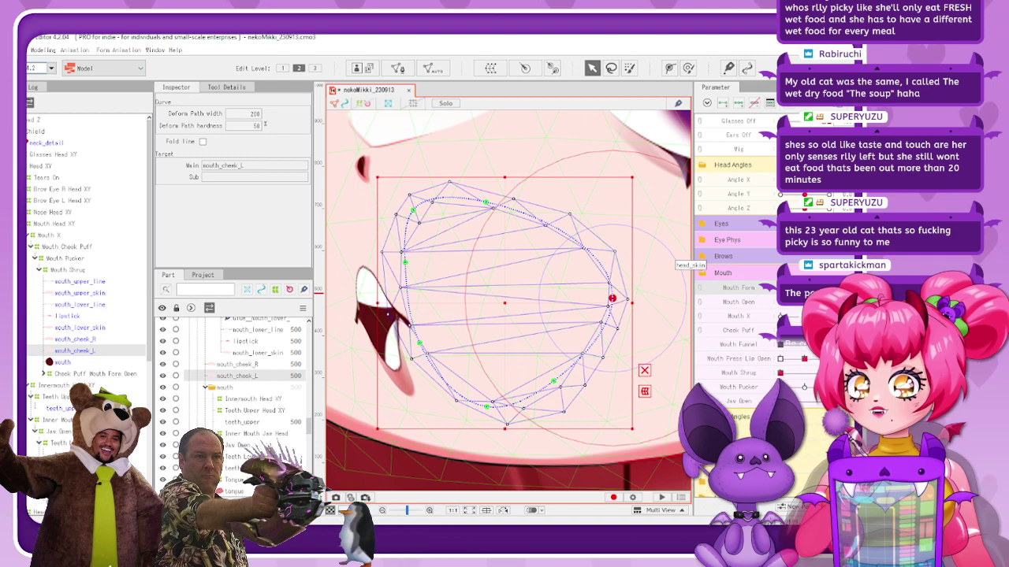
{"action": "left_click_drag", "start_coordinate": [780, 288], "coordinate": [828, 289]}
{"action": "left_click_drag", "start_coordinate": [576, 292], "coordinate": [621, 298]}
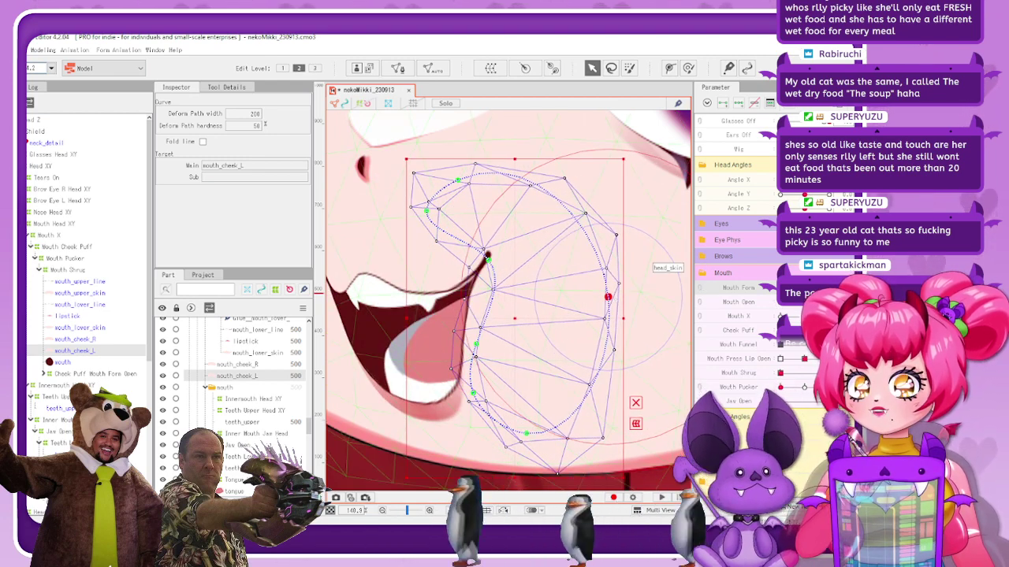
{"action": "left_click_drag", "start_coordinate": [828, 288], "coordinate": [780, 288]}
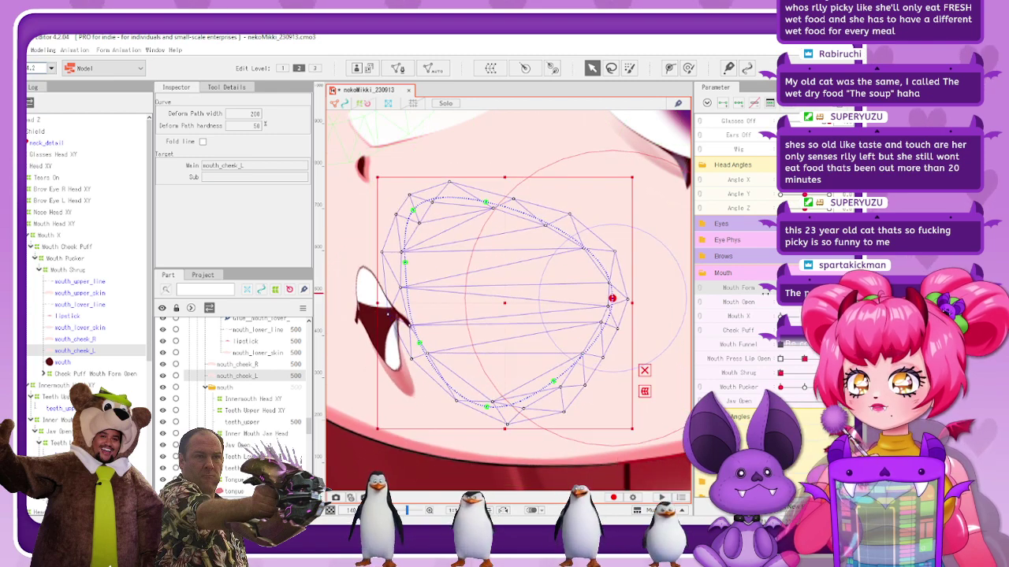
{"action": "left_click_drag", "start_coordinate": [551, 385], "coordinate": [577, 385]}
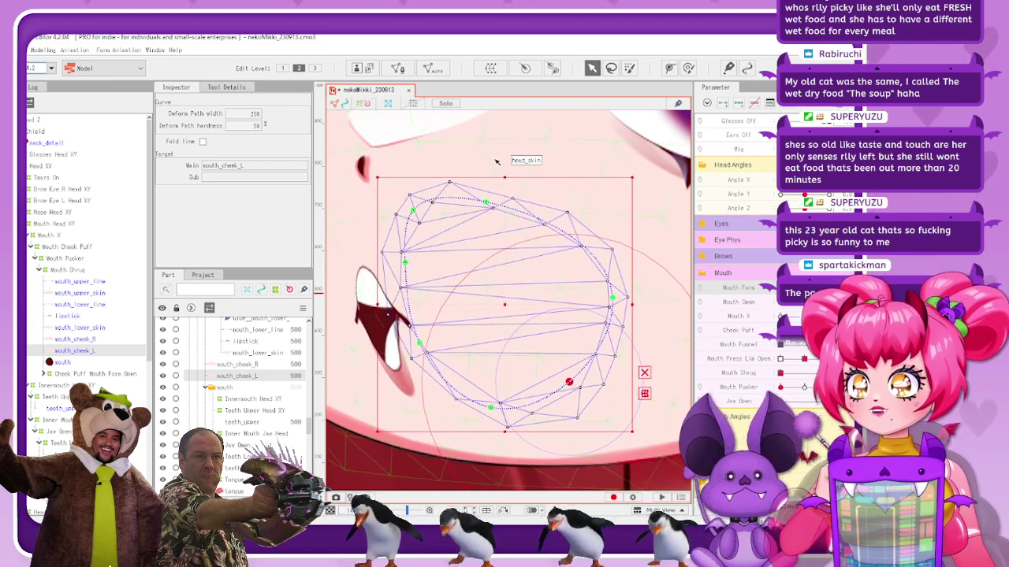
Hide the cheek's mesh and deform path overlay and examine the mouth up close and at full-head view at the lowest Mouth Form
{"action": "left_click", "coordinate": [368, 105]}
{"action": "left_click", "coordinate": [346, 105]}
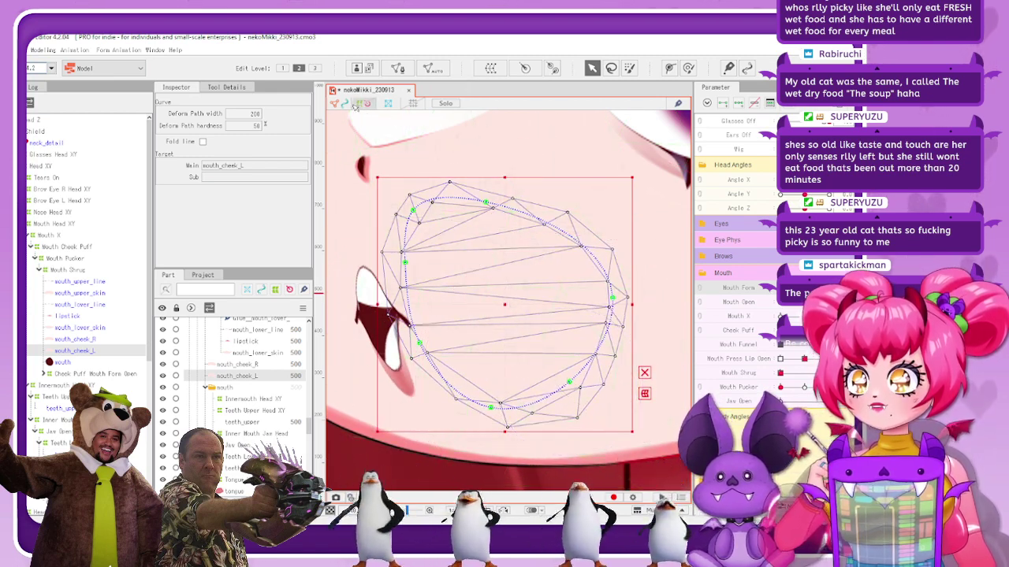
{"action": "left_click", "coordinate": [492, 180]}
{"action": "scroll", "coordinate": [491, 181], "scroll_direction": "down", "scroll_amount": 3}
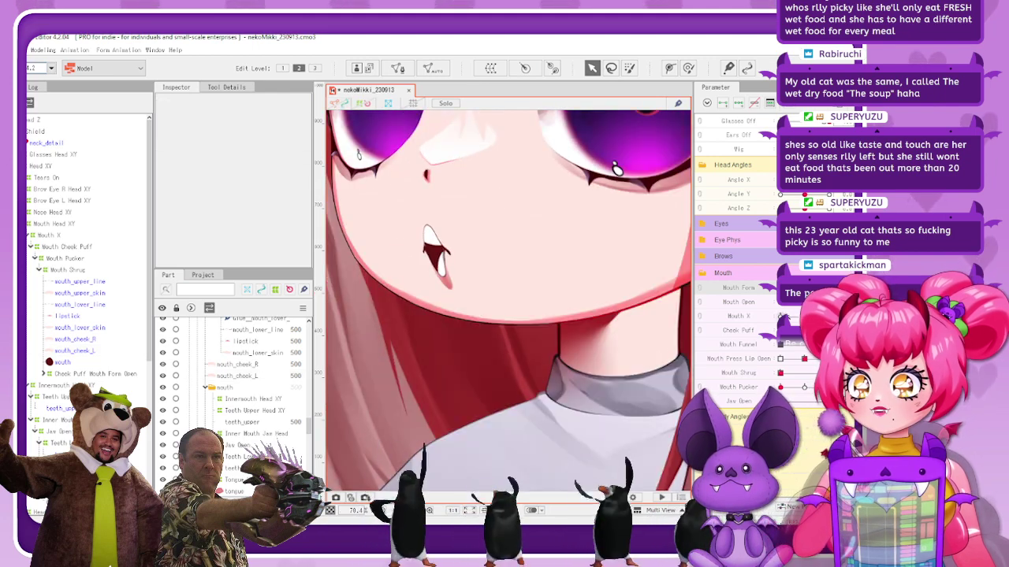
{"action": "scroll", "coordinate": [430, 258], "scroll_direction": "up", "scroll_amount": 8}
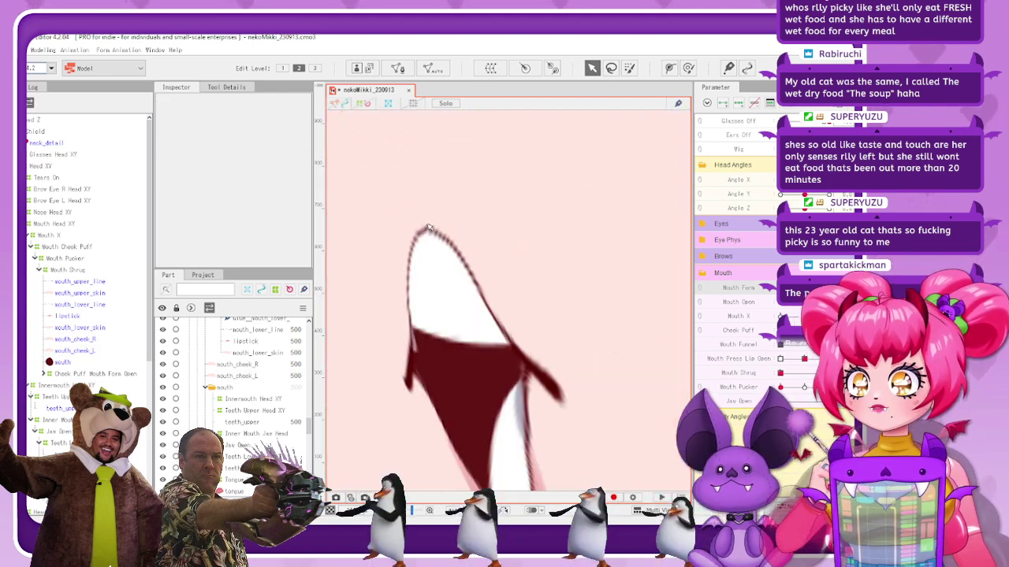
{"action": "scroll", "coordinate": [442, 230], "scroll_direction": "down", "scroll_amount": 8}
{"action": "scroll", "coordinate": [545, 347], "scroll_direction": "down", "scroll_amount": 6}
{"action": "scroll", "coordinate": [563, 342], "scroll_direction": "up", "scroll_amount": 1}
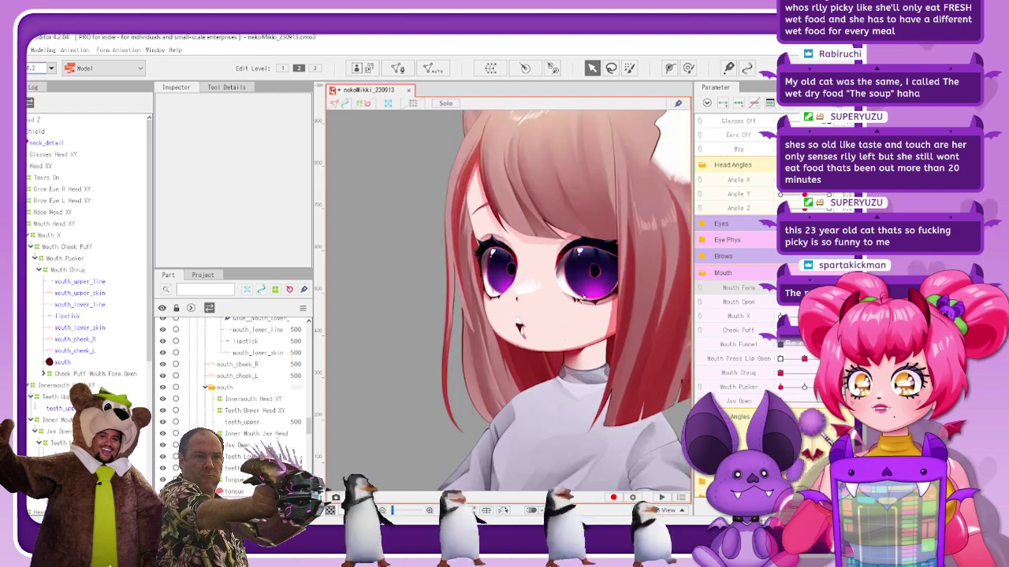
Close the mouth with Mouth Open and adjust Mouth Funnel to bring up the funnel shape on the turned head
{"action": "left_click_drag", "start_coordinate": [805, 295], "coordinate": [758, 319]}
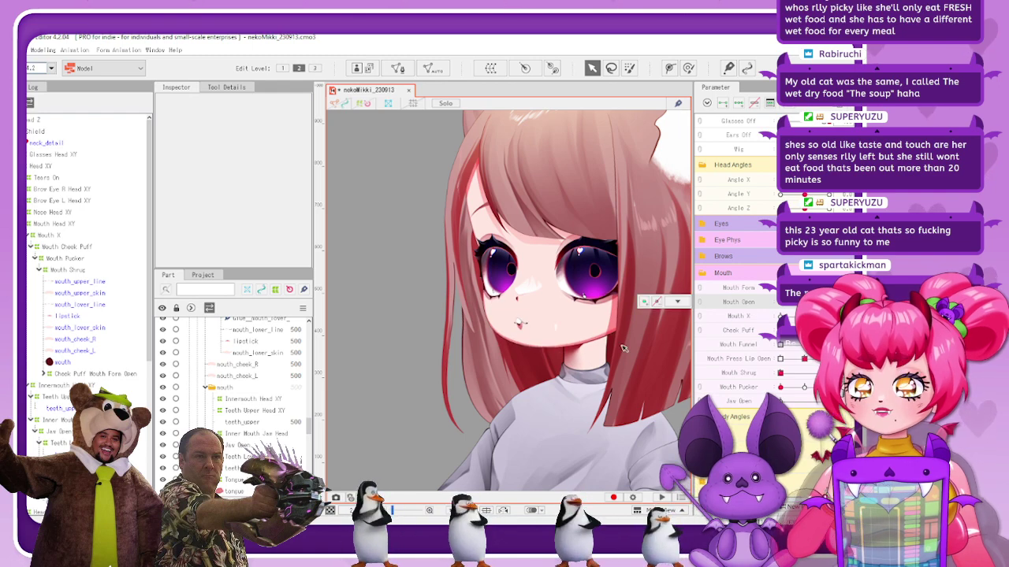
{"action": "scroll", "coordinate": [519, 328], "scroll_direction": "up", "scroll_amount": 5}
{"action": "scroll", "coordinate": [519, 328], "scroll_direction": "up", "scroll_amount": 1}
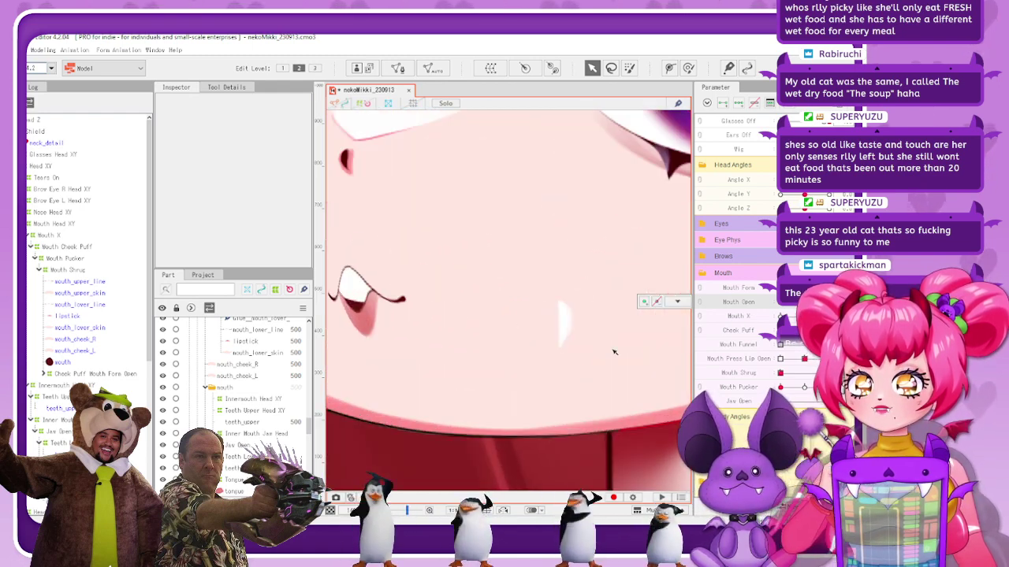
{"action": "scroll", "coordinate": [614, 352], "scroll_direction": "down", "scroll_amount": 1}
{"action": "mouse_move", "coordinate": [819, 345]}
{"action": "left_mouse_down"}
{"action": "mouse_move", "coordinate": [780, 357]}
{"action": "mouse_move", "coordinate": [805, 358]}
{"action": "left_mouse_up"}
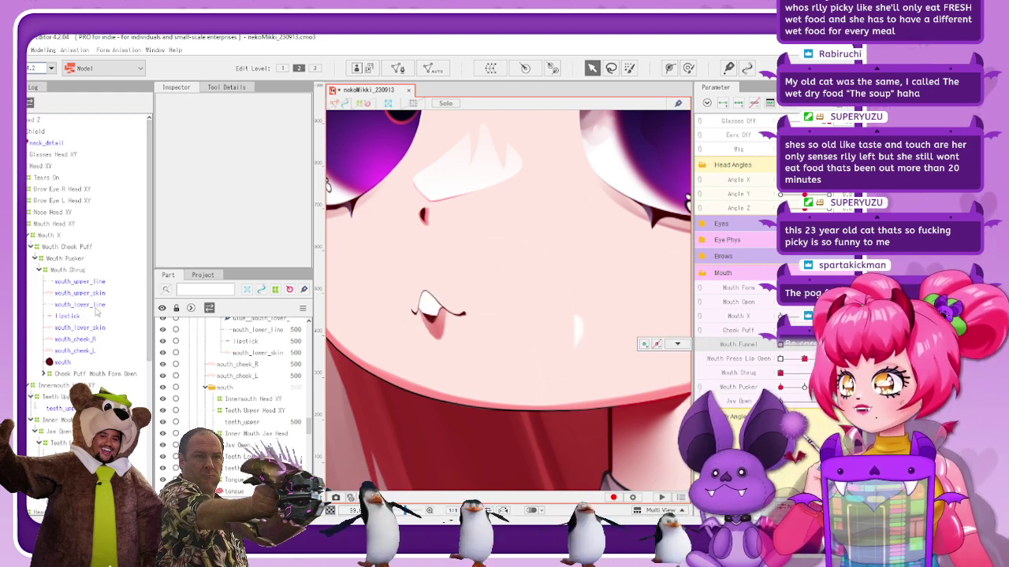
Reselect mouth_cheek_L, show its deform path, and pull its outer point outward and nudge its lower point for the Mouth Funnel blend shape
{"action": "left_click", "coordinate": [85, 329]}
{"action": "left_click", "coordinate": [84, 340]}
{"action": "left_click", "coordinate": [84, 351]}
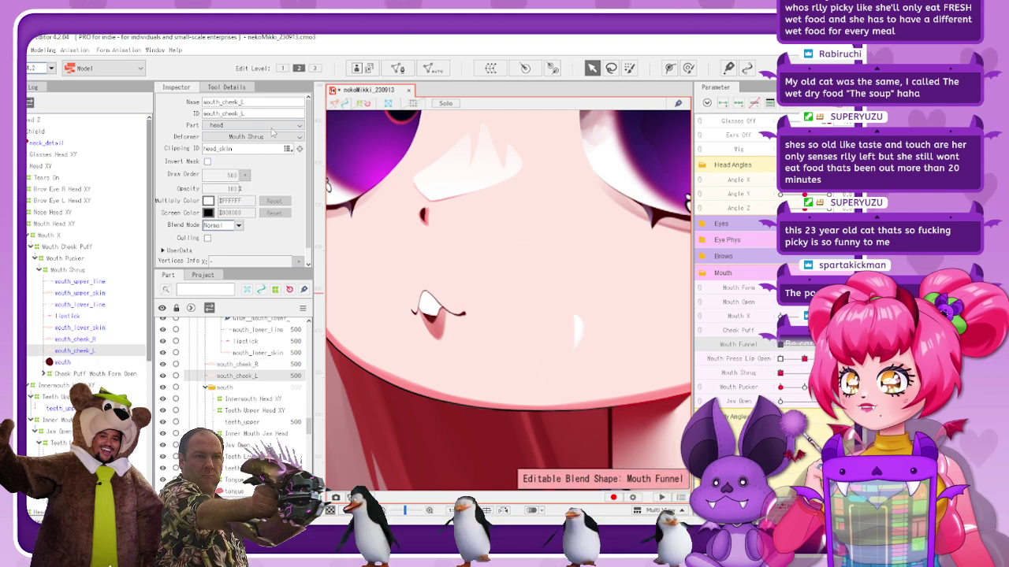
{"action": "left_click", "coordinate": [339, 104]}
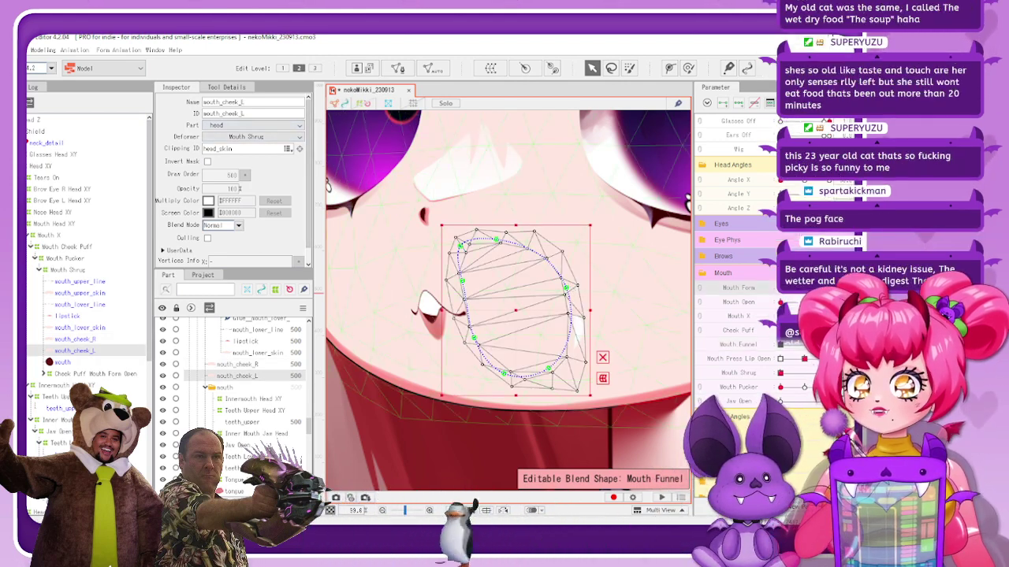
{"action": "left_click_drag", "start_coordinate": [815, 288], "coordinate": [827, 288]}
{"action": "left_click_drag", "start_coordinate": [569, 288], "coordinate": [598, 301]}
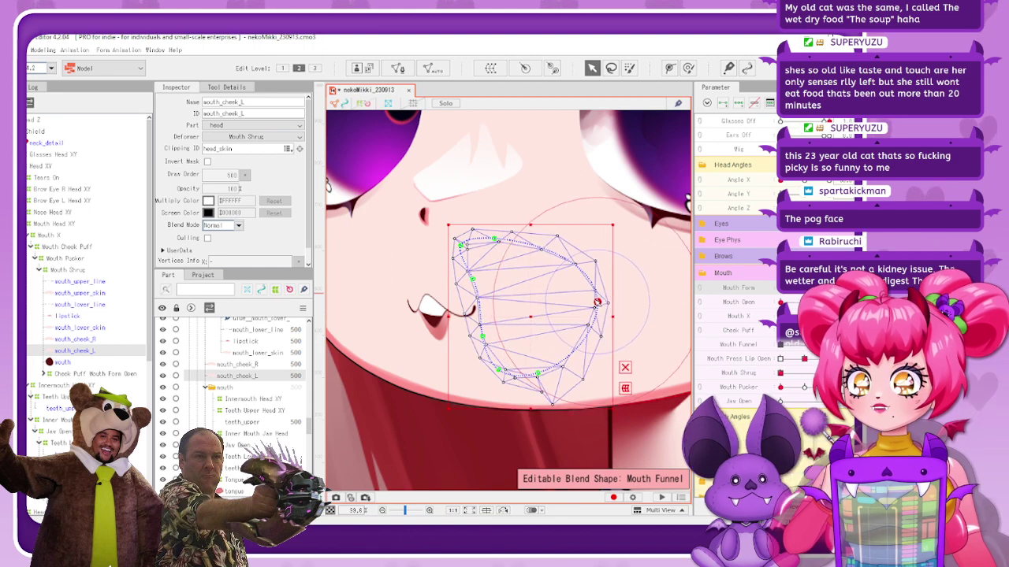
{"action": "left_click_drag", "start_coordinate": [537, 374], "coordinate": [540, 373]}
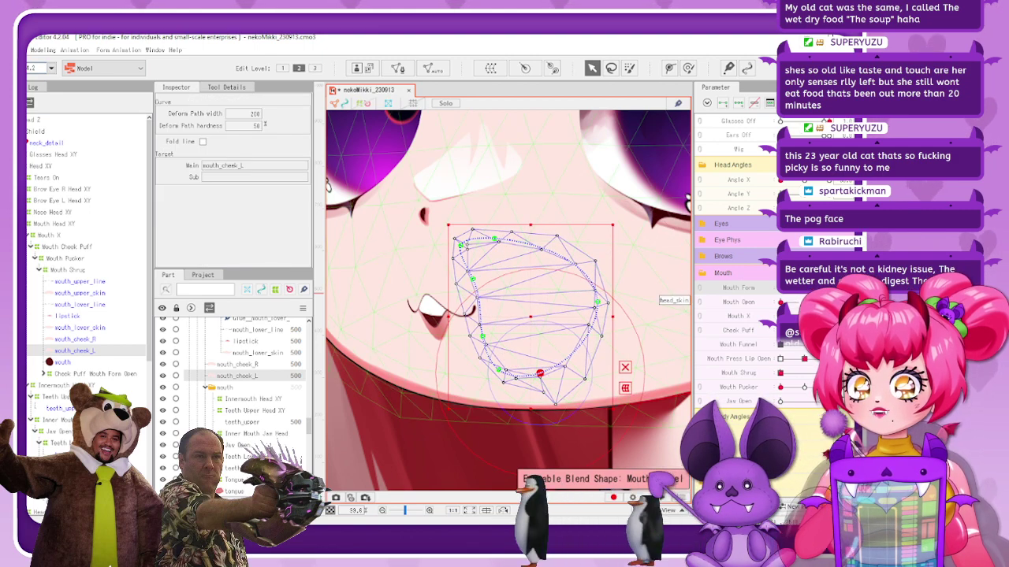
At the highest Mouth Form with Mouth Funnel applied, shift mouth_cheek_L's outer and bottom path points outward
{"action": "left_click_drag", "start_coordinate": [780, 288], "coordinate": [827, 288]}
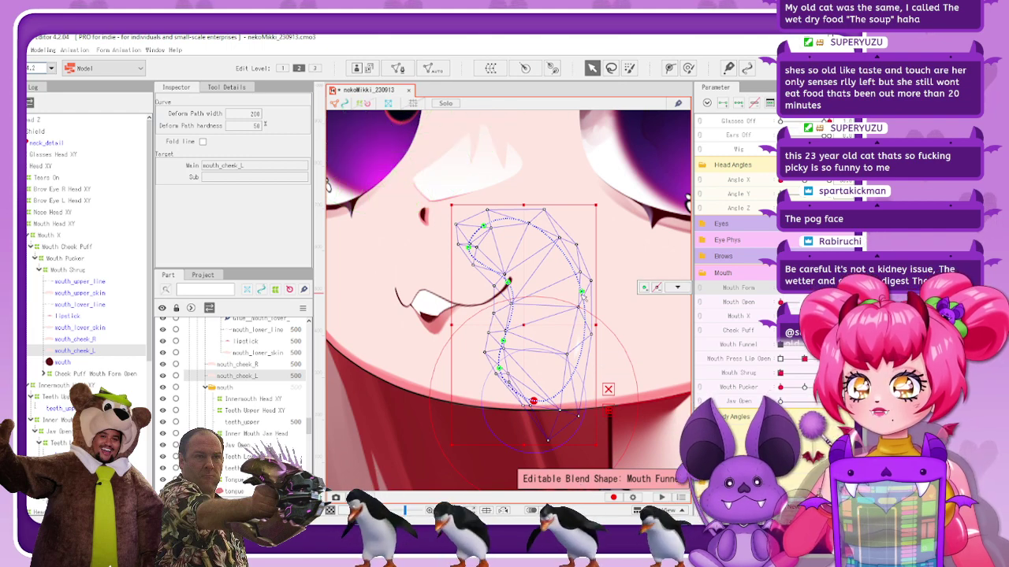
{"action": "left_click_drag", "start_coordinate": [584, 298], "coordinate": [594, 293]}
{"action": "left_click_drag", "start_coordinate": [534, 401], "coordinate": [542, 400]}
{"action": "left_click_drag", "start_coordinate": [594, 292], "coordinate": [596, 292]}
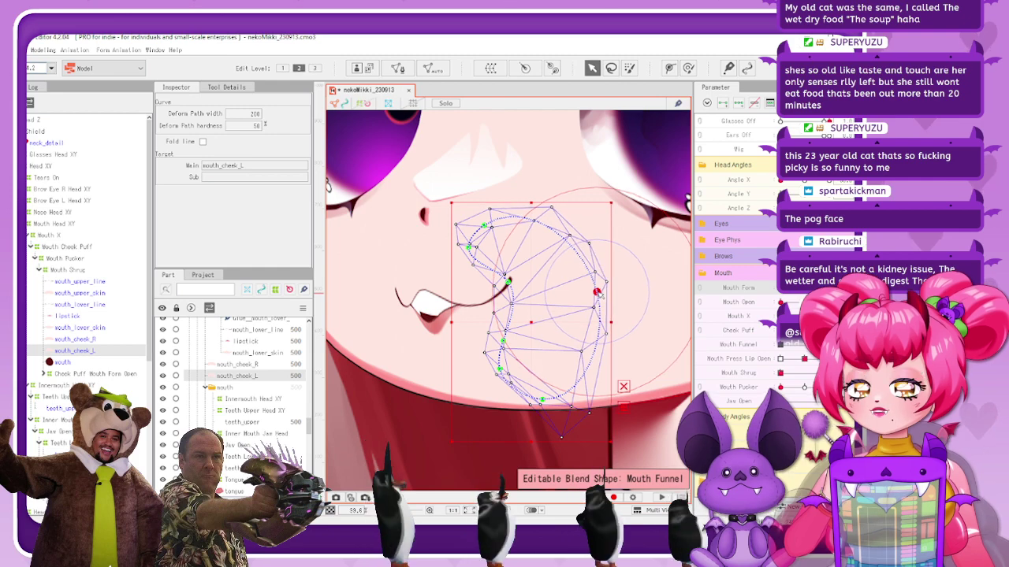
Hide the cheek overlay and test the turned mouth against Mouth Funnel, Mouth Form, Mouth Press Lip Open and Mouth Open settings
{"action": "left_click", "coordinate": [780, 345]}
{"action": "mouse_move", "coordinate": [780, 387]}
{"action": "left_mouse_down"}
{"action": "mouse_move", "coordinate": [828, 387]}
{"action": "mouse_move", "coordinate": [781, 387]}
{"action": "left_mouse_up"}
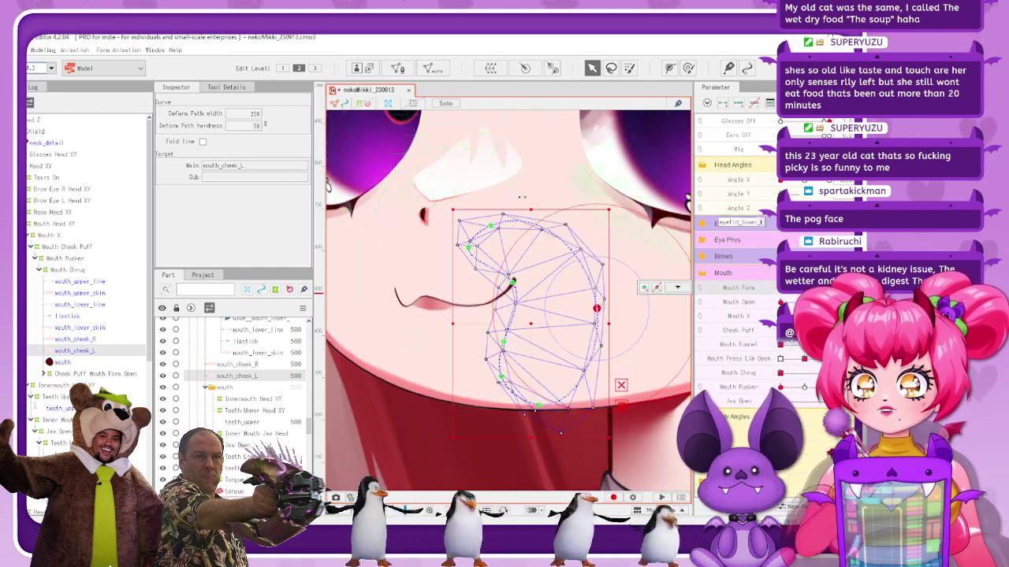
{"action": "left_click", "coordinate": [336, 104]}
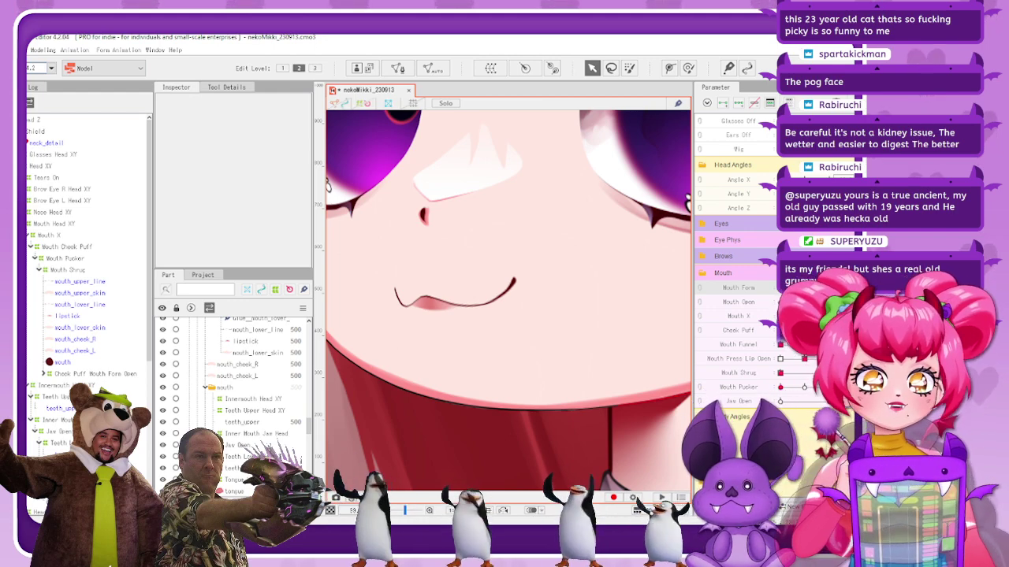
{"action": "left_click_drag", "start_coordinate": [780, 344], "coordinate": [828, 344]}
{"action": "mouse_move", "coordinate": [829, 301]}
{"action": "left_mouse_down"}
{"action": "mouse_move", "coordinate": [754, 295]}
{"action": "mouse_move", "coordinate": [829, 293]}
{"action": "mouse_move", "coordinate": [779, 290]}
{"action": "left_mouse_up"}
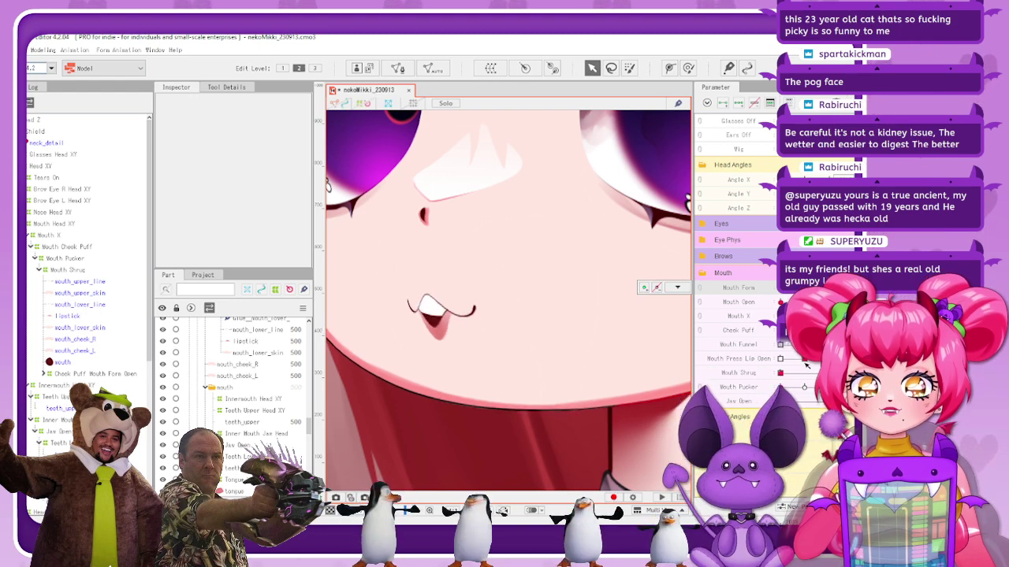
{"action": "left_click_drag", "start_coordinate": [804, 360], "coordinate": [828, 360]}
{"action": "scroll", "coordinate": [589, 341], "scroll_direction": "down", "scroll_amount": 5}
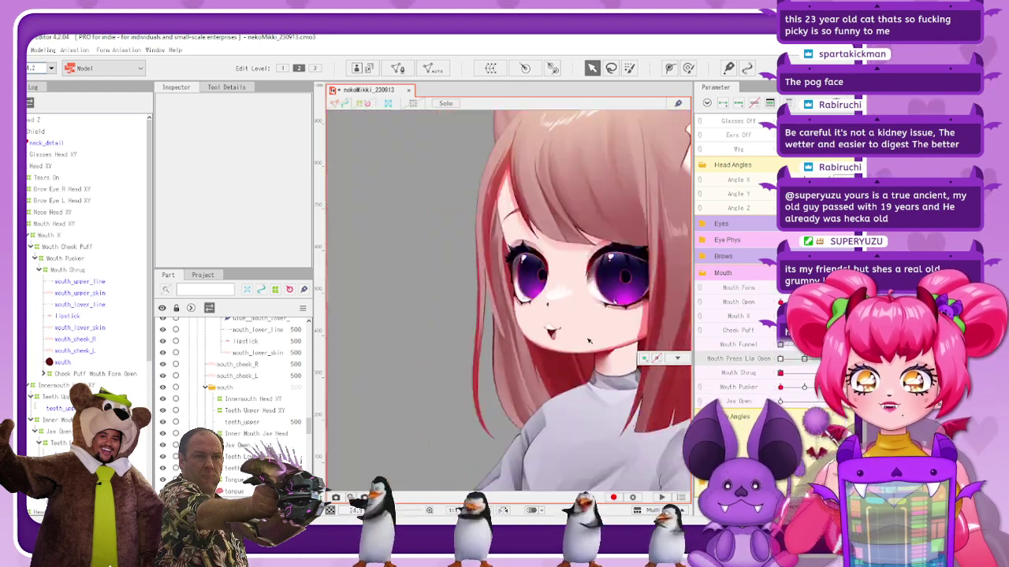
{"action": "scroll", "coordinate": [608, 316], "scroll_direction": "up", "scroll_amount": 2}
{"action": "left_click_drag", "start_coordinate": [823, 289], "coordinate": [802, 303]}
{"action": "scroll", "coordinate": [538, 335], "scroll_direction": "down", "scroll_amount": 3}
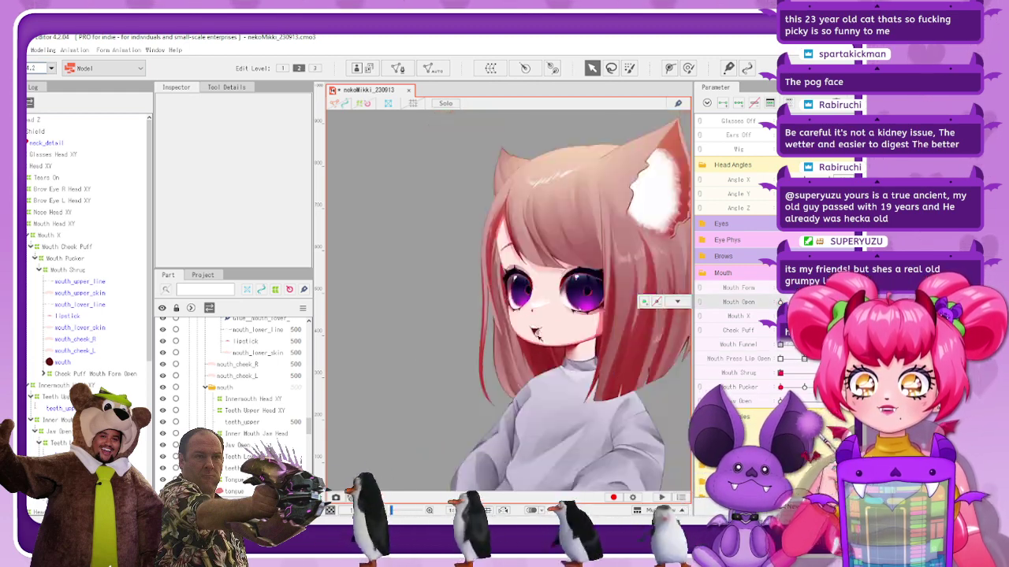
{"action": "scroll", "coordinate": [639, 344], "scroll_direction": "up", "scroll_amount": 3}
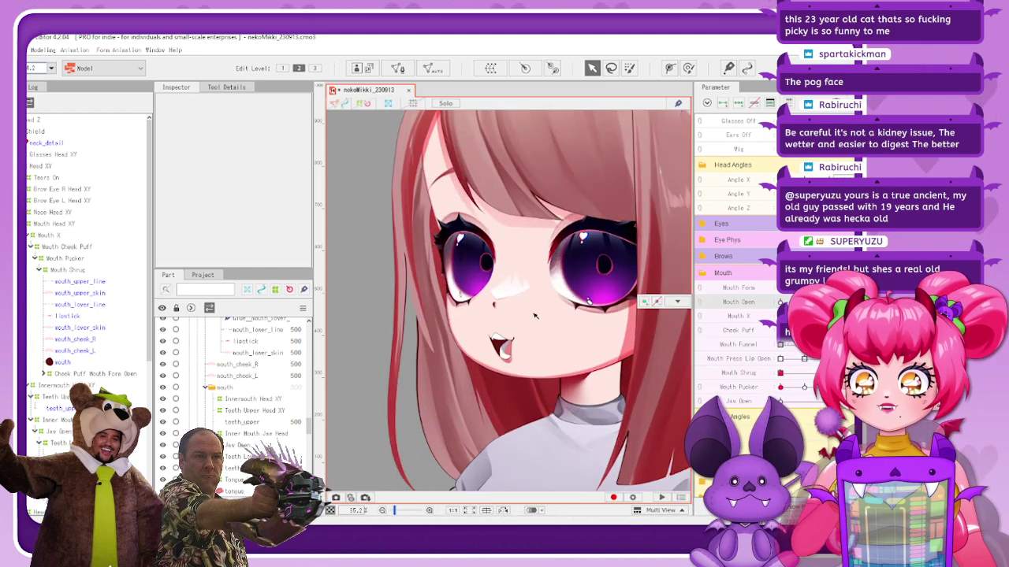
{"action": "scroll", "coordinate": [555, 352], "scroll_direction": "down", "scroll_amount": 2}
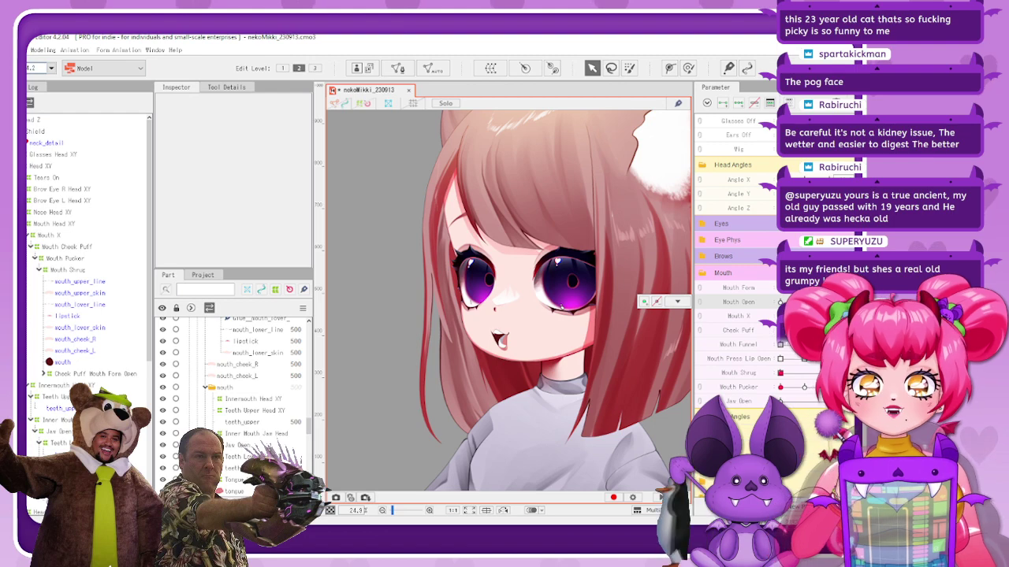
Preview the glasses and ears by switching Glasses Off and Ears Off between their two extremes
{"action": "left_click", "coordinate": [780, 122]}
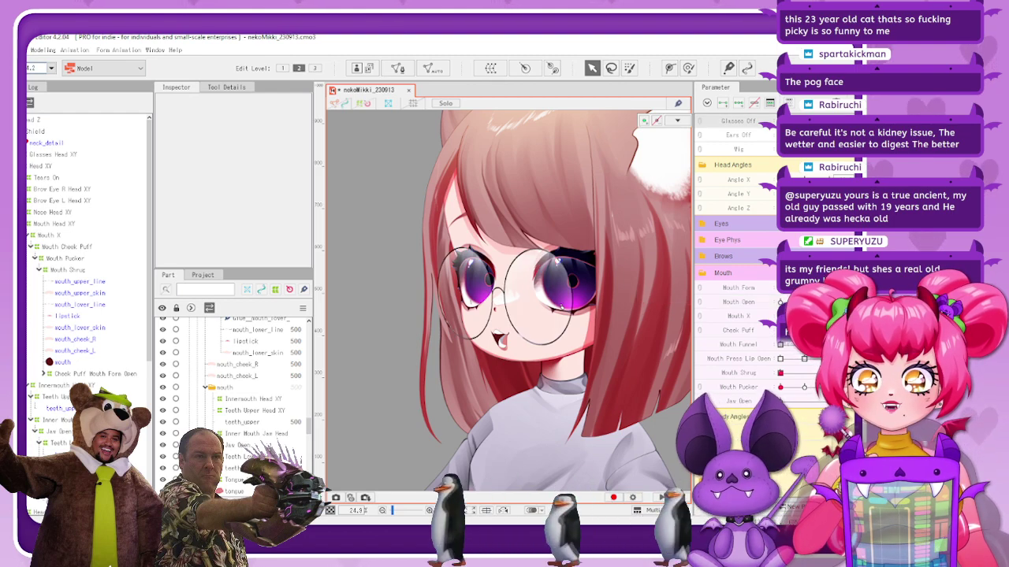
{"action": "left_click", "coordinate": [827, 121]}
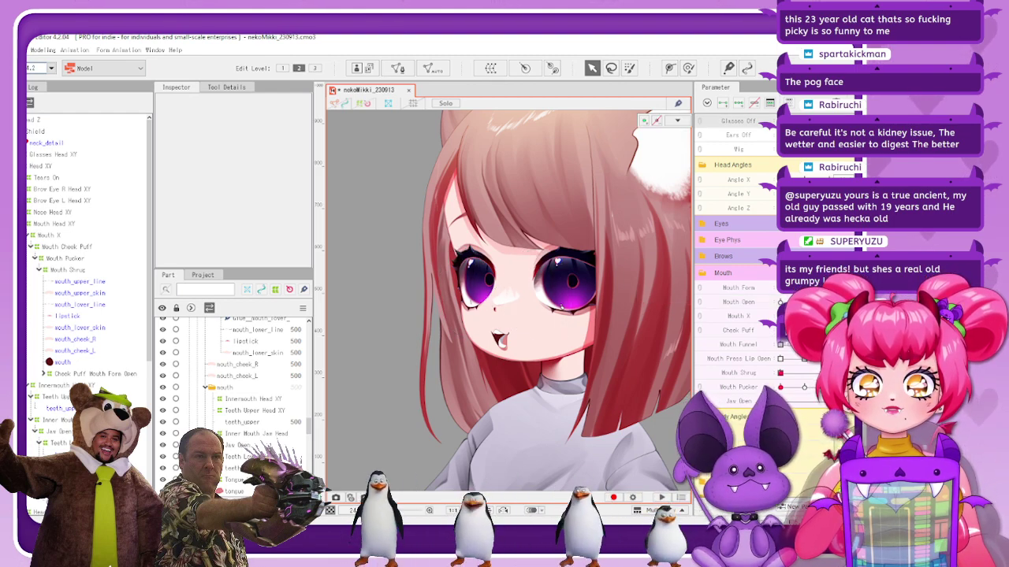
{"action": "left_click", "coordinate": [828, 135]}
{"action": "left_click", "coordinate": [781, 136]}
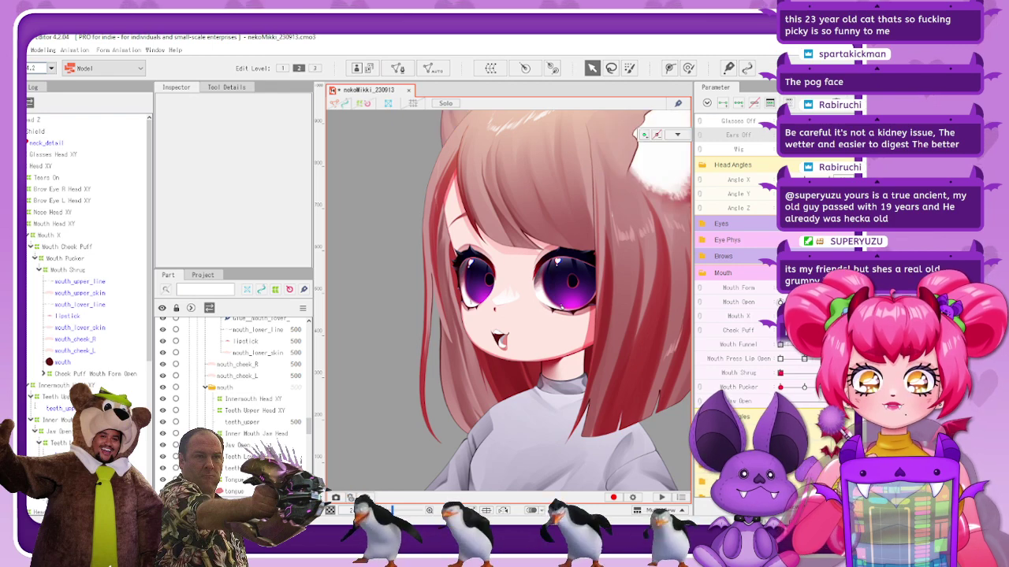
Reset all parameters to their default values, bring back the wig and ears, and hide the glasses
{"action": "left_click", "coordinate": [848, 105]}
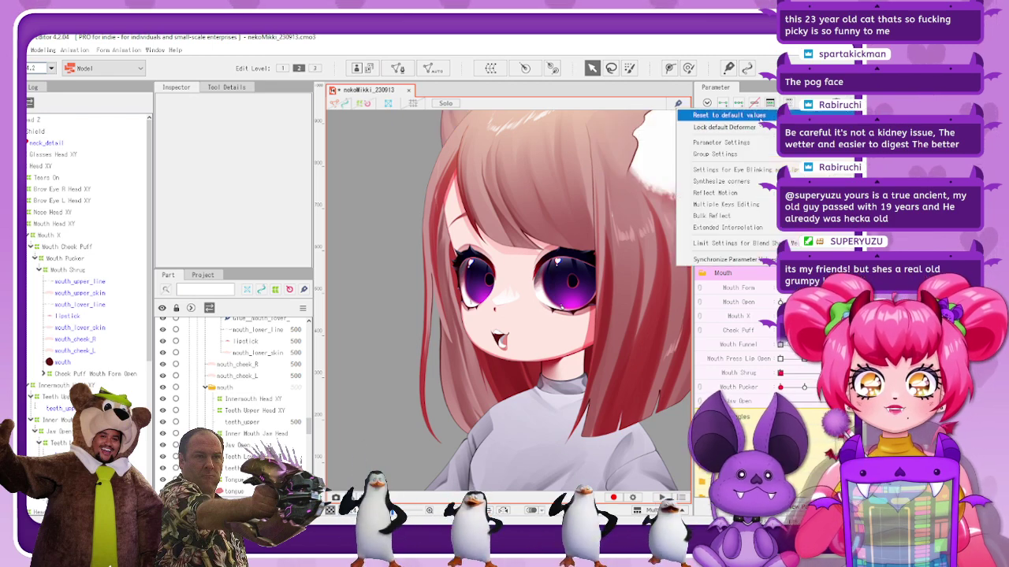
{"action": "left_click", "coordinate": [763, 116]}
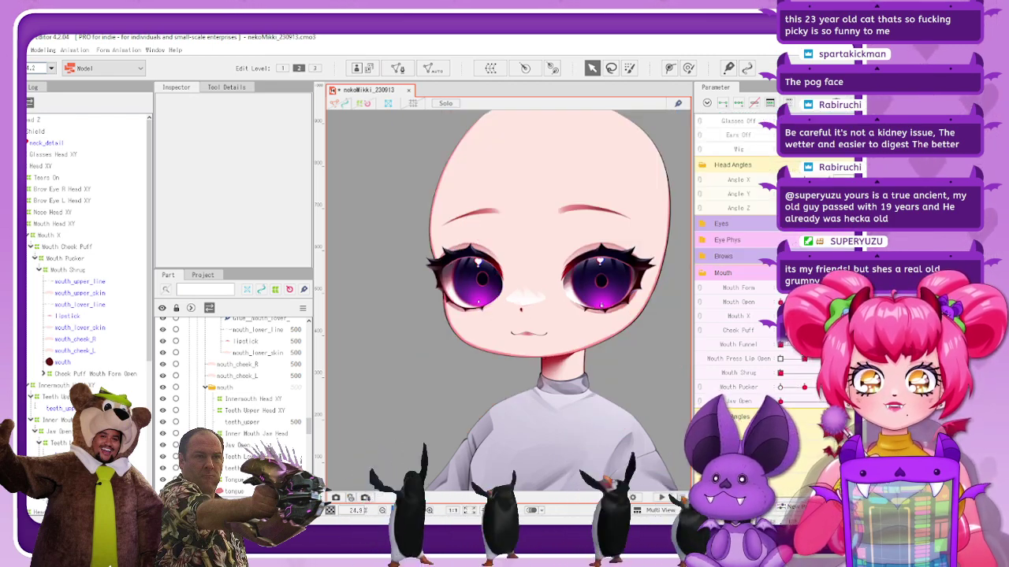
{"action": "left_click", "coordinate": [780, 149]}
{"action": "left_click", "coordinate": [780, 135]}
{"action": "left_click_drag", "start_coordinate": [820, 121], "coordinate": [776, 121]}
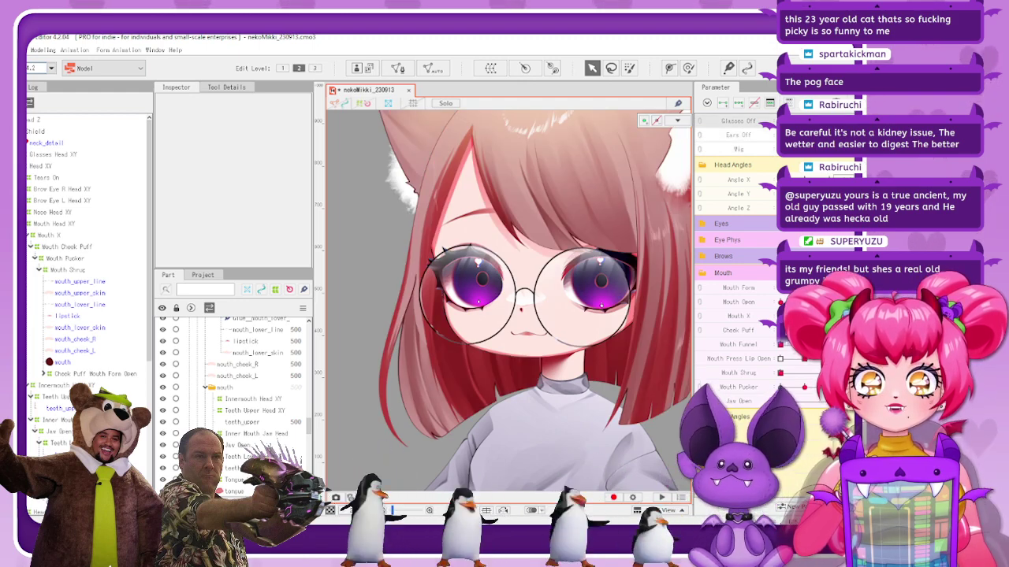
{"action": "left_click", "coordinate": [823, 121]}
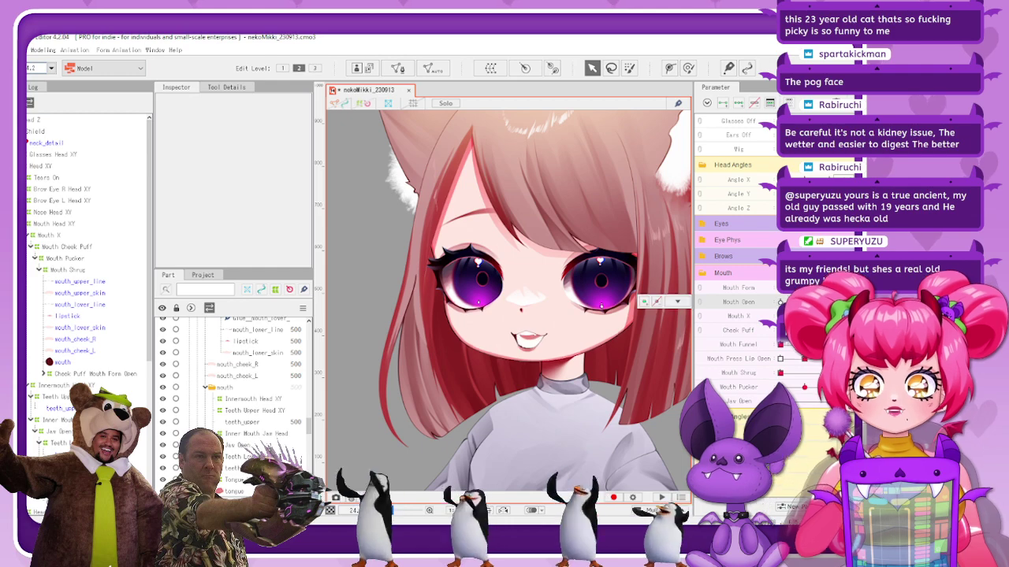
Pose the mouth in a wide open smile with Mouth Open and Mouth Form, and turn the head with Angle X
{"action": "left_click_drag", "start_coordinate": [803, 302], "coordinate": [827, 303]}
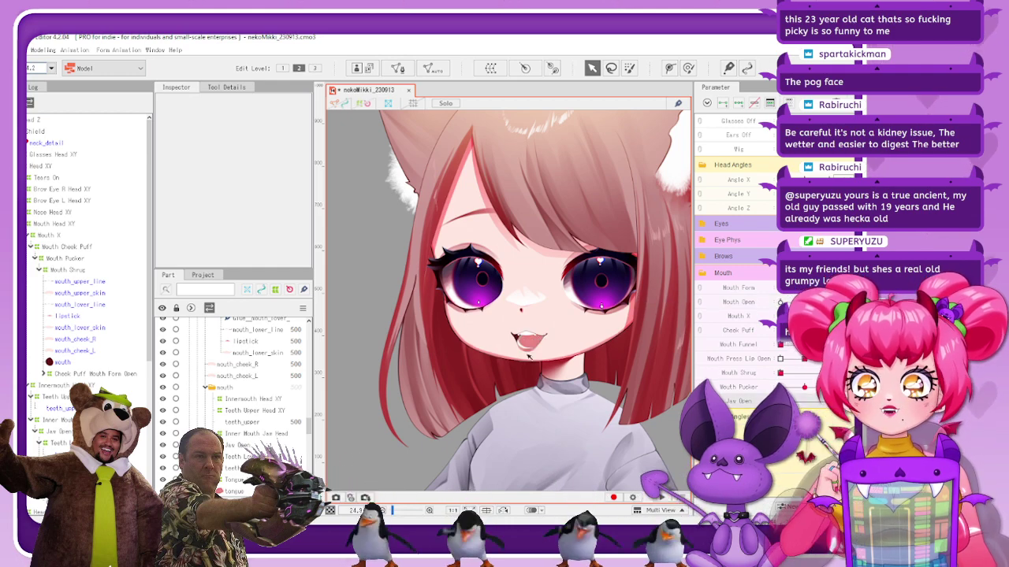
{"action": "scroll", "coordinate": [528, 356], "scroll_direction": "up", "scroll_amount": 3}
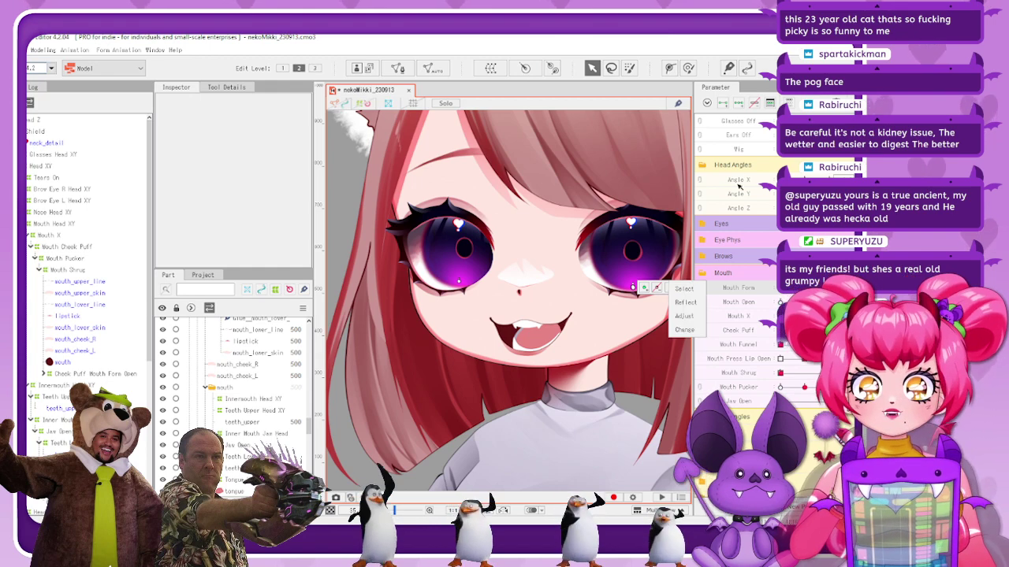
{"action": "left_click_drag", "start_coordinate": [782, 179], "coordinate": [804, 179]}
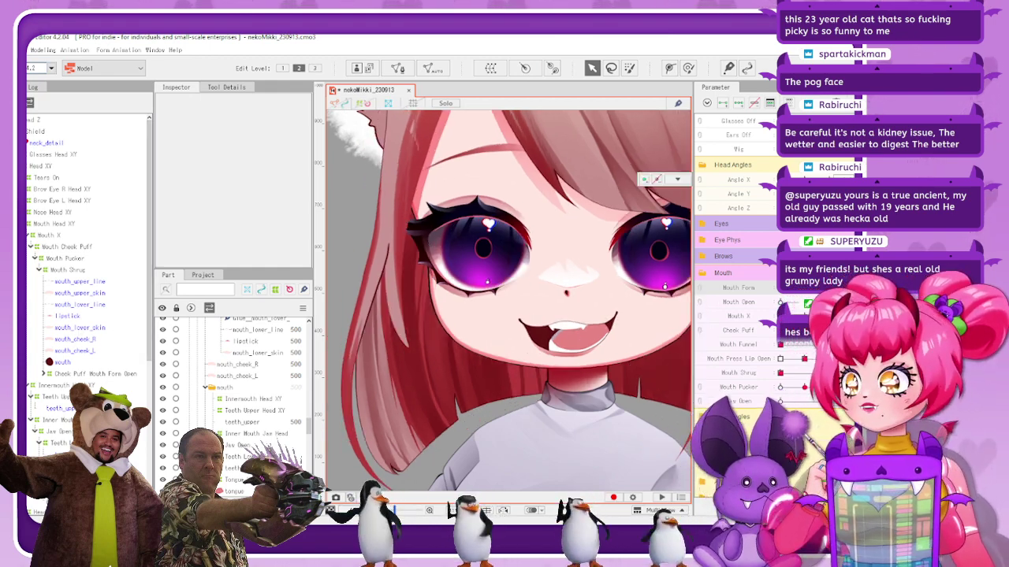
Adjust the Inner Mouth Jaw Head XY warp so the lower teeth show inside the open mouth, and hide the warp overlay
{"action": "scroll", "coordinate": [87, 260], "scroll_direction": "down", "scroll_amount": 2}
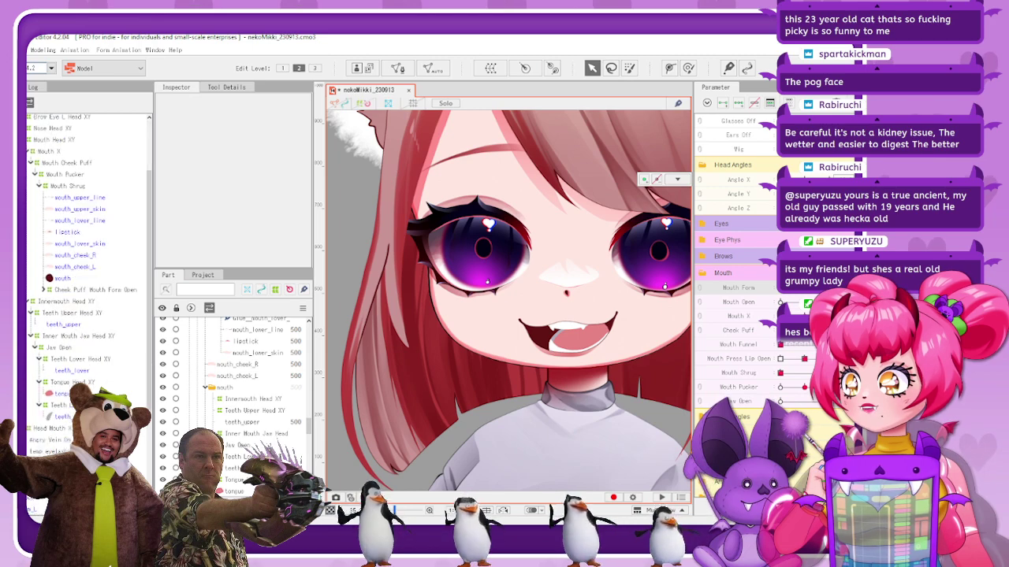
{"action": "left_click", "coordinate": [82, 359]}
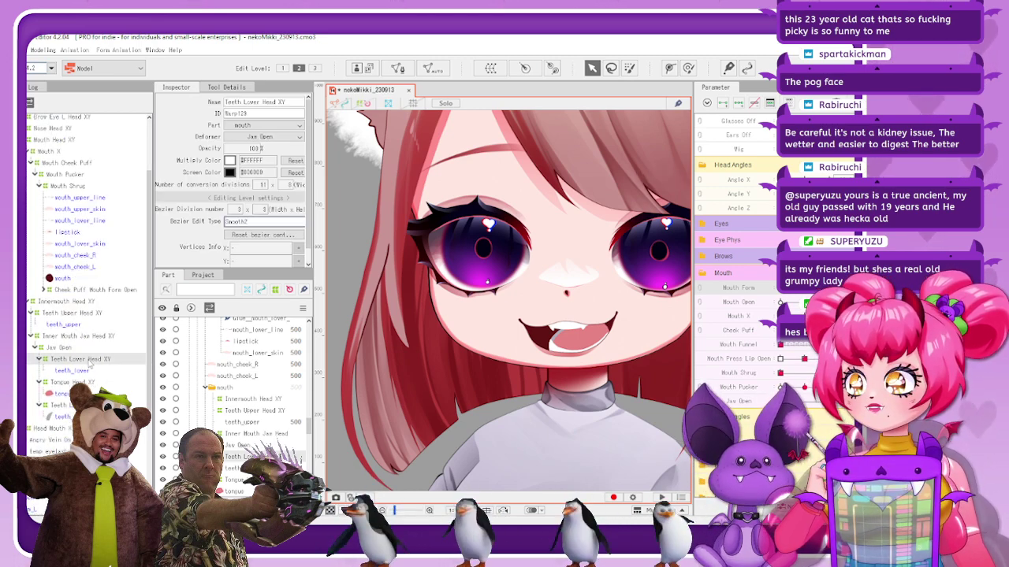
{"action": "left_click", "coordinate": [78, 336]}
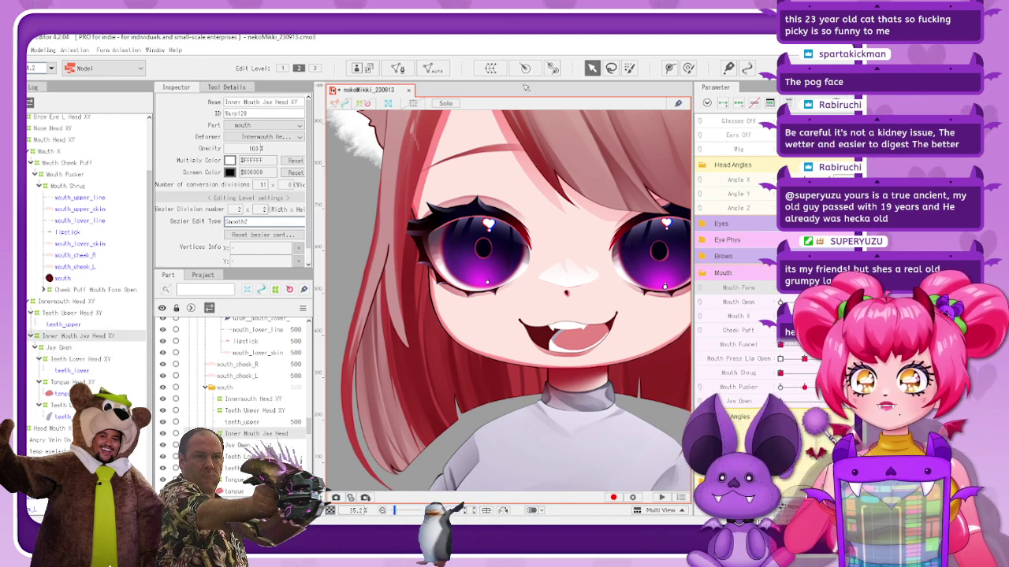
{"action": "scroll", "coordinate": [568, 334], "scroll_direction": "up", "scroll_amount": 3}
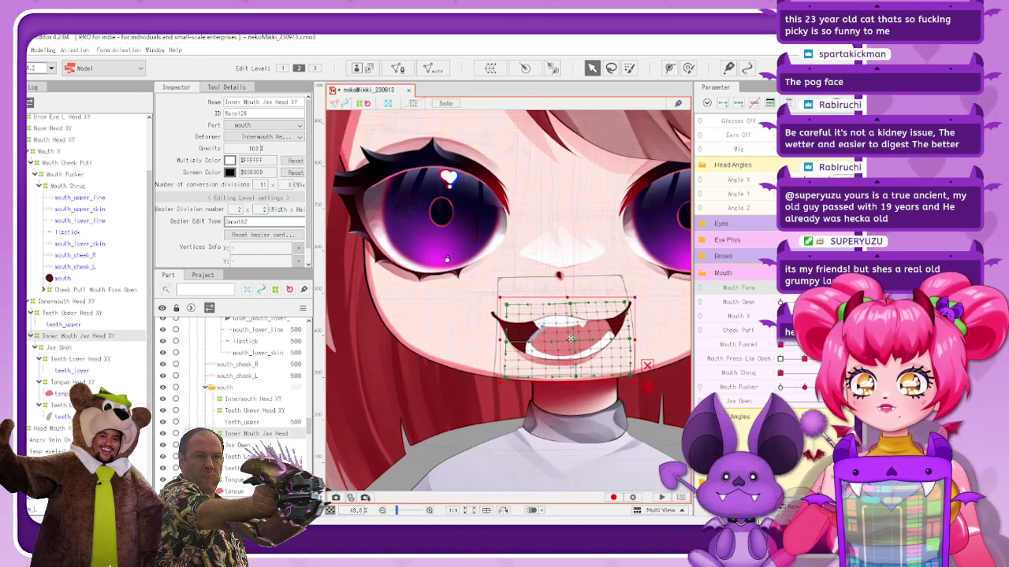
{"action": "left_click", "coordinate": [360, 103]}
{"action": "scroll", "coordinate": [596, 221], "scroll_direction": "down", "scroll_amount": 5}
{"action": "scroll", "coordinate": [599, 228], "scroll_direction": "up", "scroll_amount": 3}
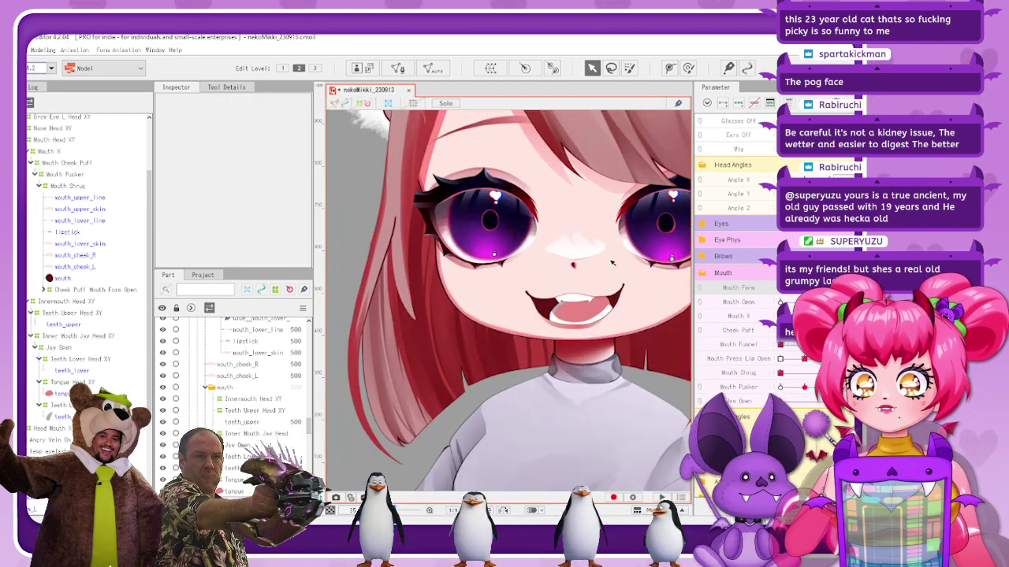
Shift the Teeth Upper Head XY warp very slightly under the upper lip and check the smile from a distance
{"action": "left_click", "coordinate": [85, 336]}
{"action": "left_click", "coordinate": [85, 313]}
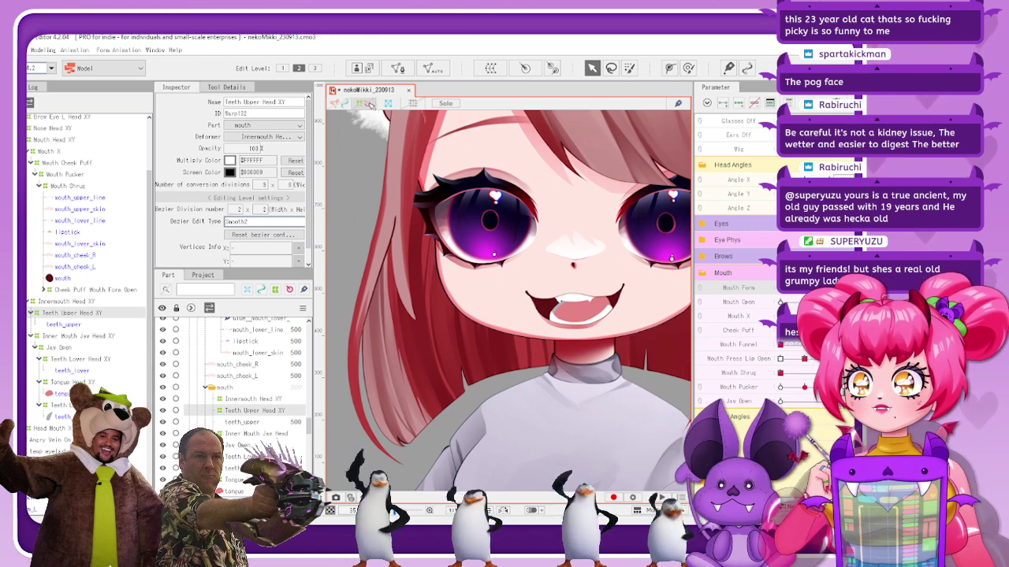
{"action": "scroll", "coordinate": [575, 297], "scroll_direction": "up", "scroll_amount": 3}
{"action": "left_click_drag", "start_coordinate": [596, 302], "coordinate": [598, 303]}
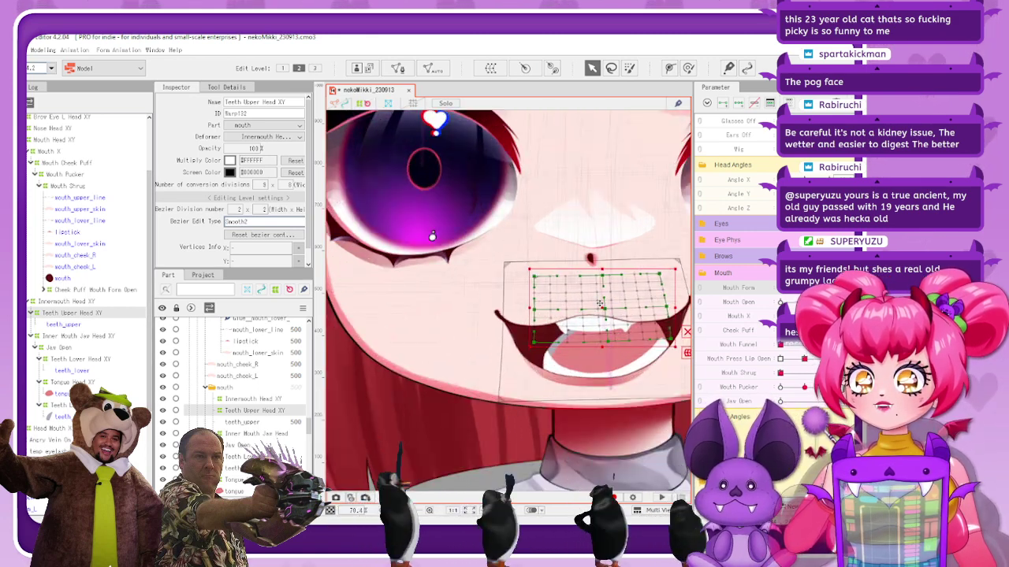
{"action": "left_click_drag", "start_coordinate": [685, 320], "coordinate": [635, 311]}
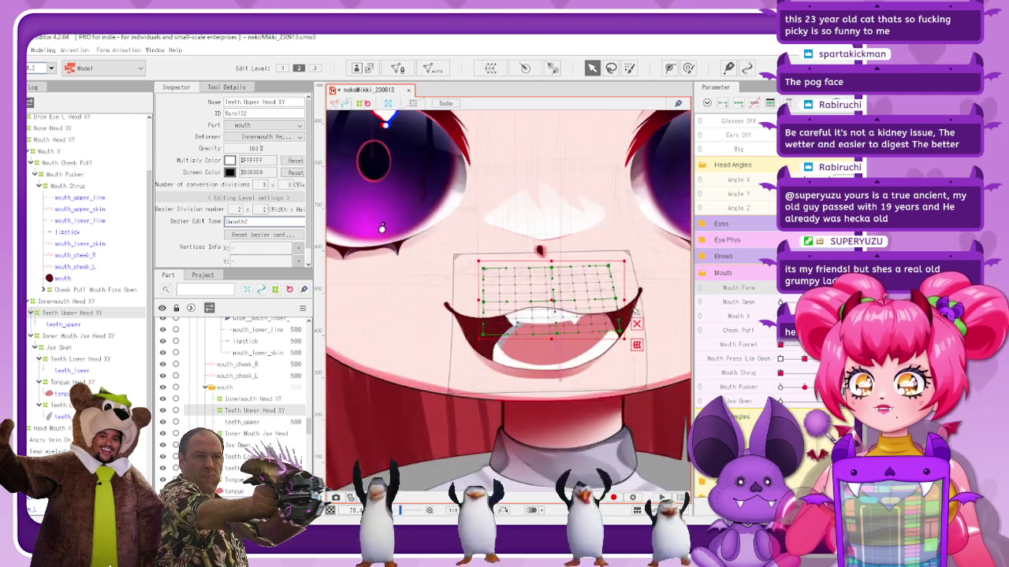
{"action": "scroll", "coordinate": [556, 303], "scroll_direction": "up", "scroll_amount": 2}
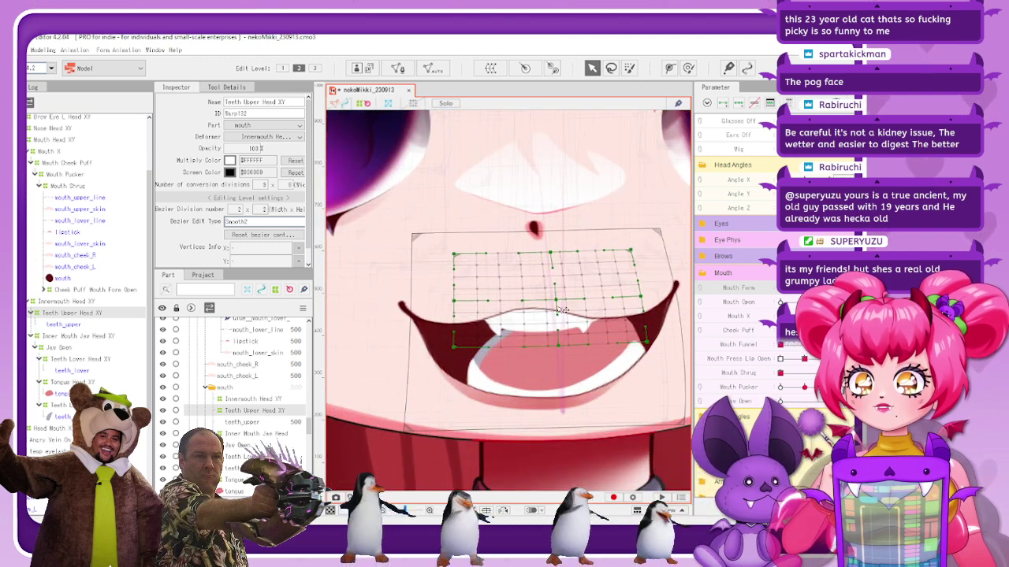
{"action": "left_click", "coordinate": [563, 237]}
{"action": "scroll", "coordinate": [562, 236], "scroll_direction": "down", "scroll_amount": 4}
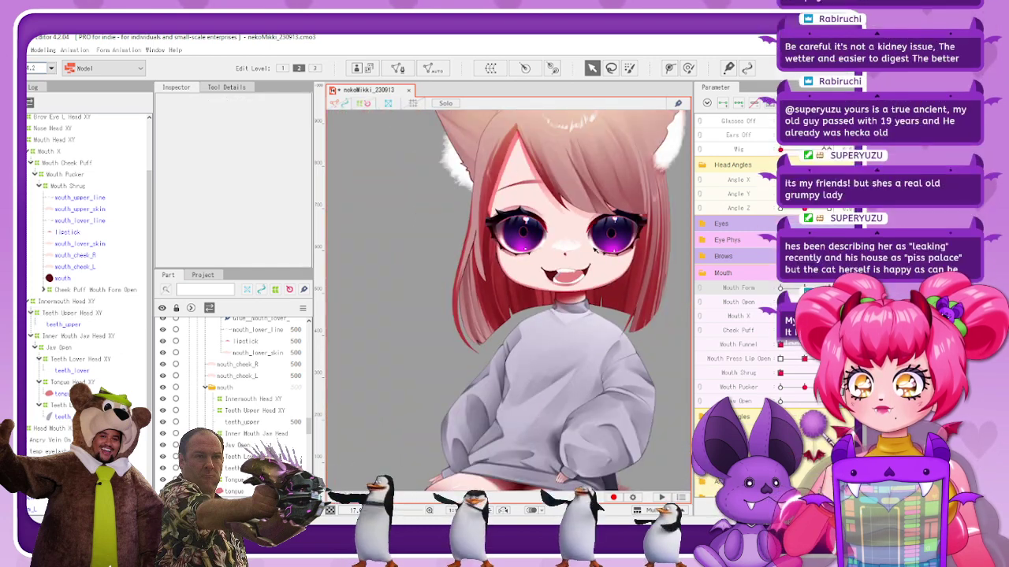
{"action": "scroll", "coordinate": [562, 219], "scroll_direction": "up", "scroll_amount": 5}
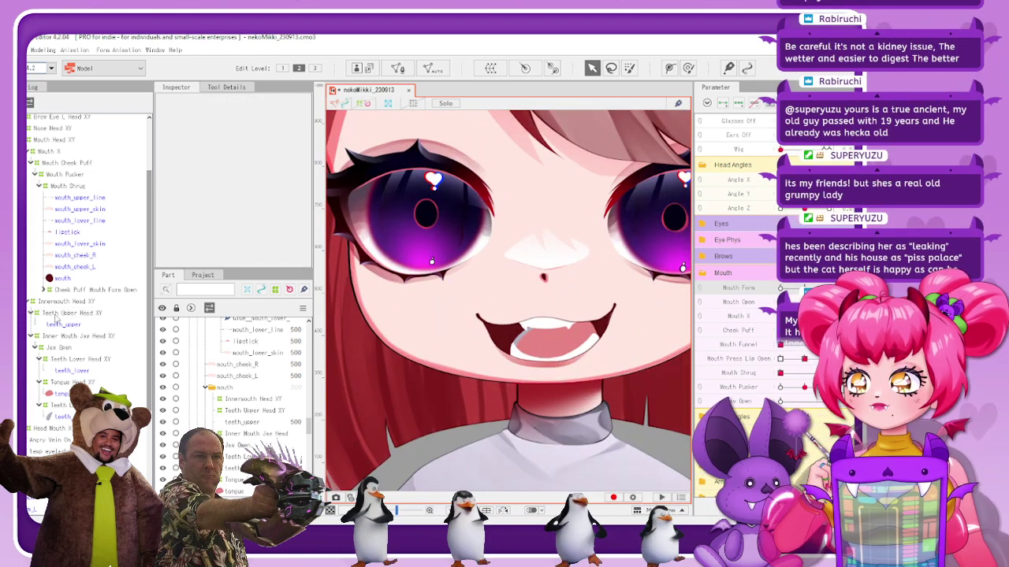
Change Angle X, nudge the outer edge of the Teeth Upper Head XY warp slightly outward, and hide the overlay
{"action": "left_click_drag", "start_coordinate": [804, 180], "coordinate": [781, 180]}
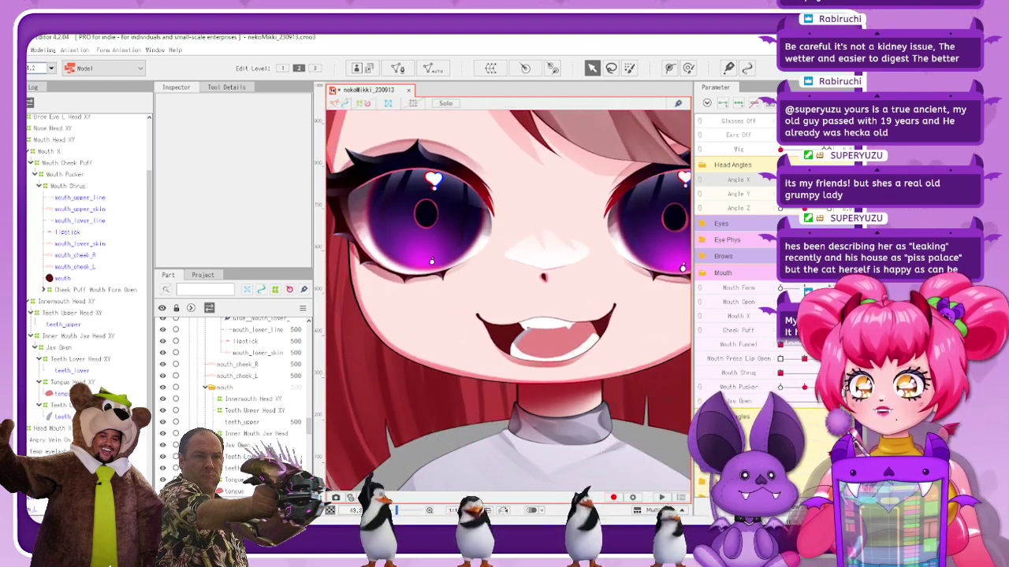
{"action": "left_click", "coordinate": [104, 312]}
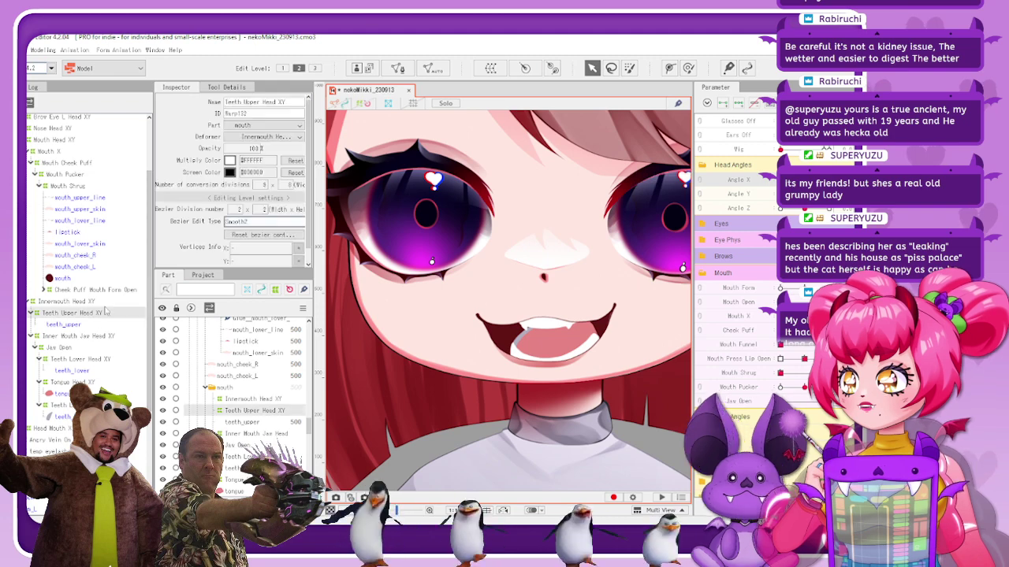
{"action": "scroll", "coordinate": [508, 296], "scroll_direction": "up", "scroll_amount": 3}
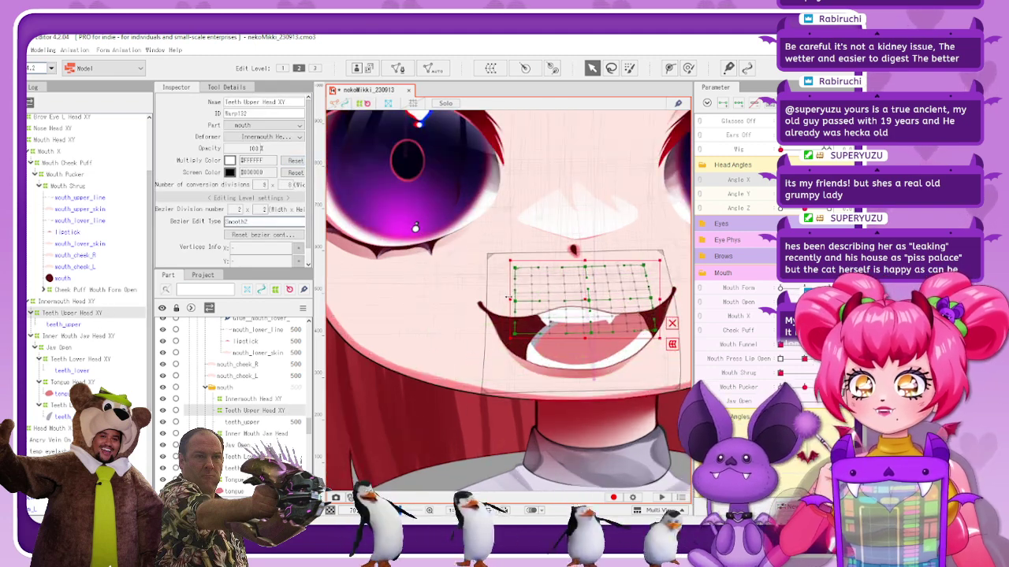
{"action": "left_click_drag", "start_coordinate": [508, 298], "coordinate": [506, 298]}
{"action": "left_click", "coordinate": [363, 103]}
{"action": "scroll", "coordinate": [520, 300], "scroll_direction": "down", "scroll_amount": 5}
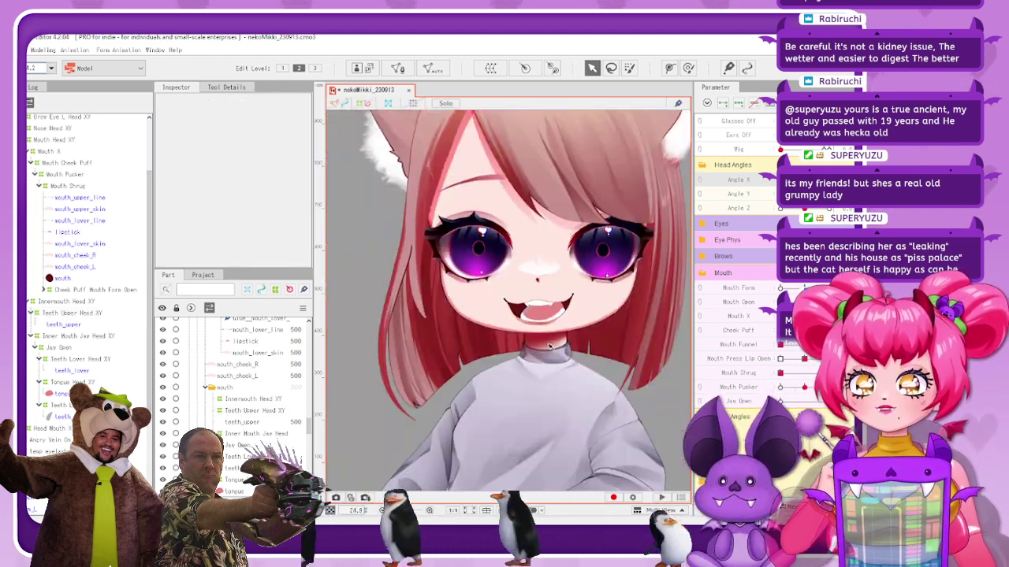
Examine how the upper teeth fit under the lip at this Angle X, with the Teeth Upper Head XY warp shown and hidden
{"action": "mouse_move", "coordinate": [803, 180]}
{"action": "left_mouse_down"}
{"action": "mouse_move", "coordinate": [784, 180]}
{"action": "mouse_move", "coordinate": [818, 180]}
{"action": "mouse_move", "coordinate": [804, 179]}
{"action": "left_mouse_up"}
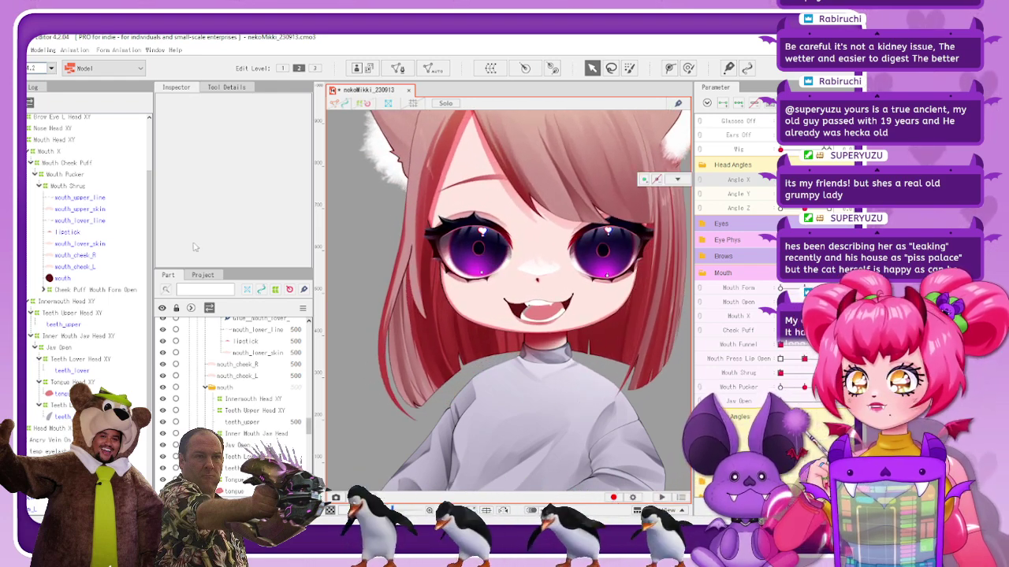
{"action": "left_click", "coordinate": [89, 314]}
{"action": "scroll", "coordinate": [564, 291], "scroll_direction": "up", "scroll_amount": 3}
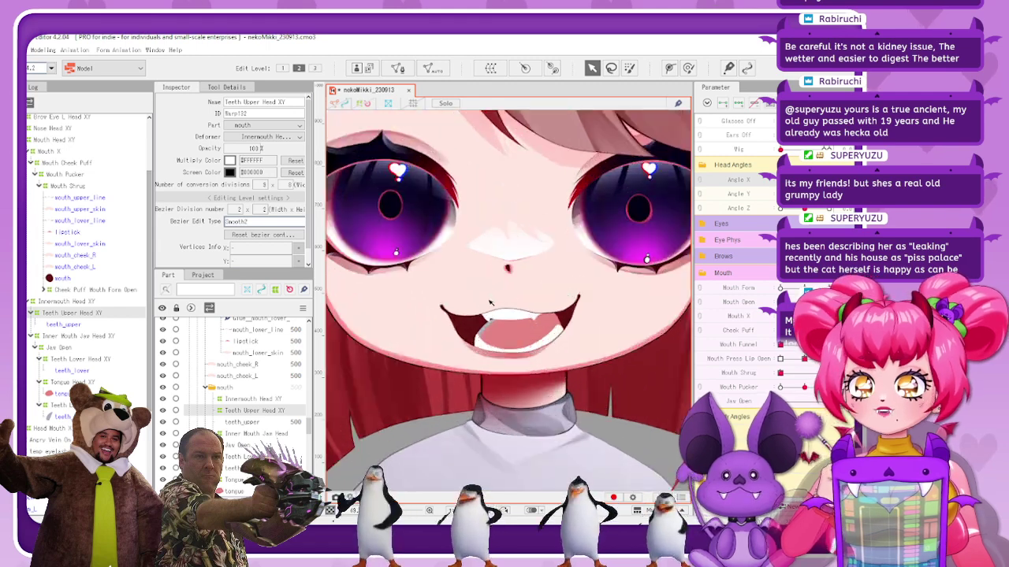
{"action": "scroll", "coordinate": [489, 302], "scroll_direction": "up", "scroll_amount": 2}
{"action": "scroll", "coordinate": [419, 297], "scroll_direction": "up", "scroll_amount": 3}
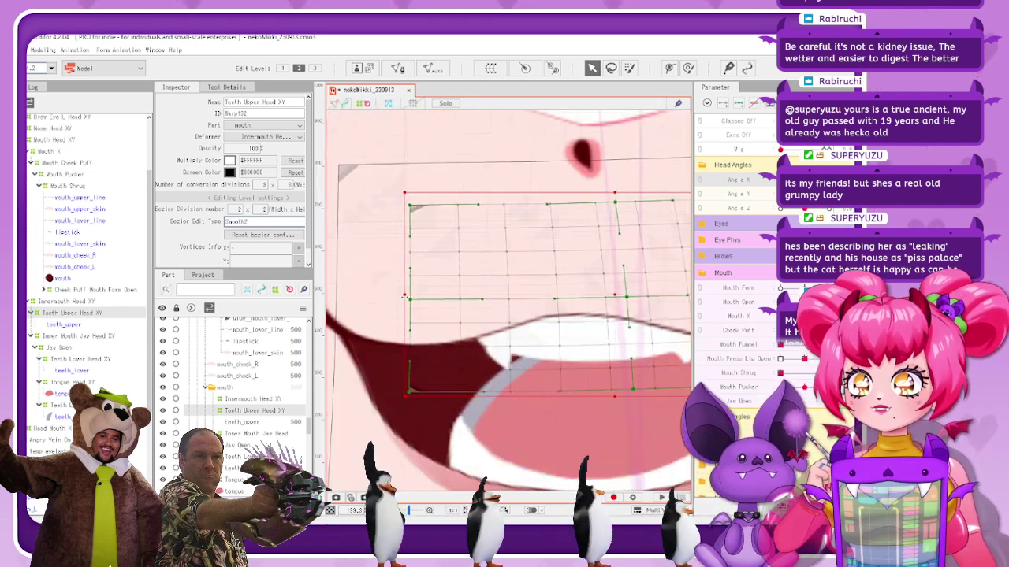
{"action": "left_click", "coordinate": [425, 166]}
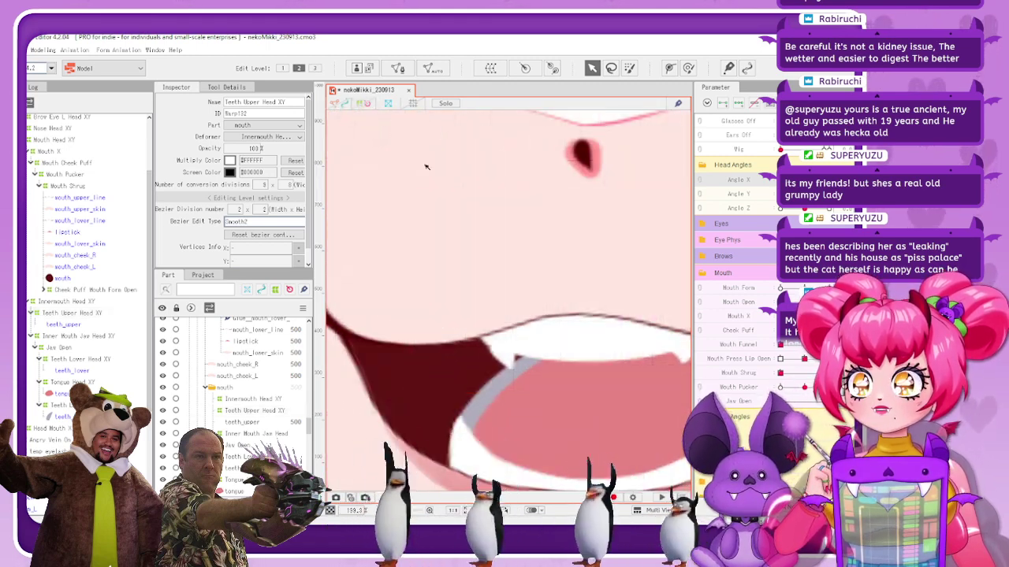
{"action": "scroll", "coordinate": [567, 319], "scroll_direction": "down", "scroll_amount": 5}
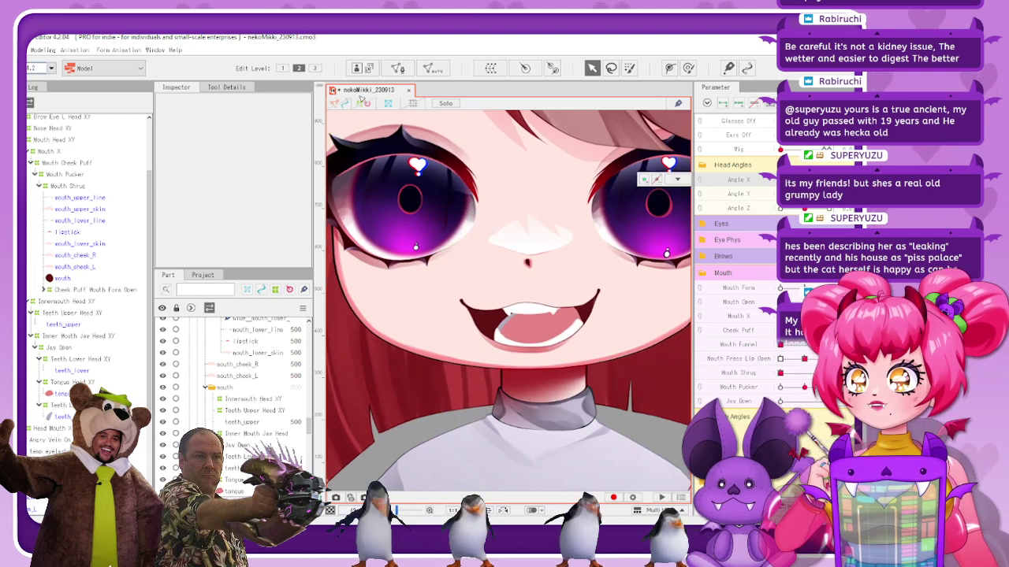
{"action": "left_click", "coordinate": [361, 103]}
{"action": "left_click", "coordinate": [69, 316]}
{"action": "scroll", "coordinate": [548, 313], "scroll_direction": "up", "scroll_amount": 3}
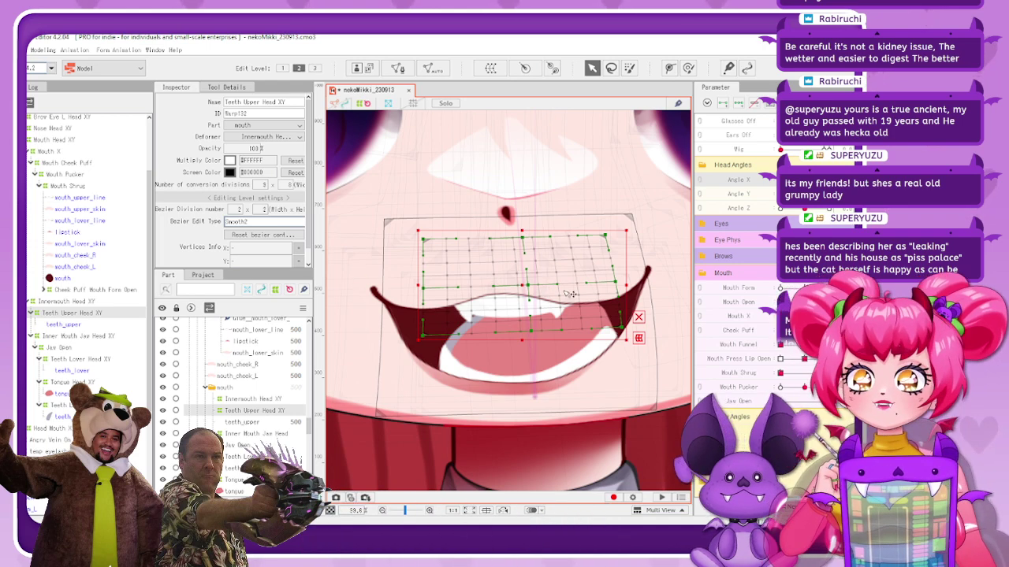
{"action": "scroll", "coordinate": [526, 283], "scroll_direction": "up", "scroll_amount": 5}
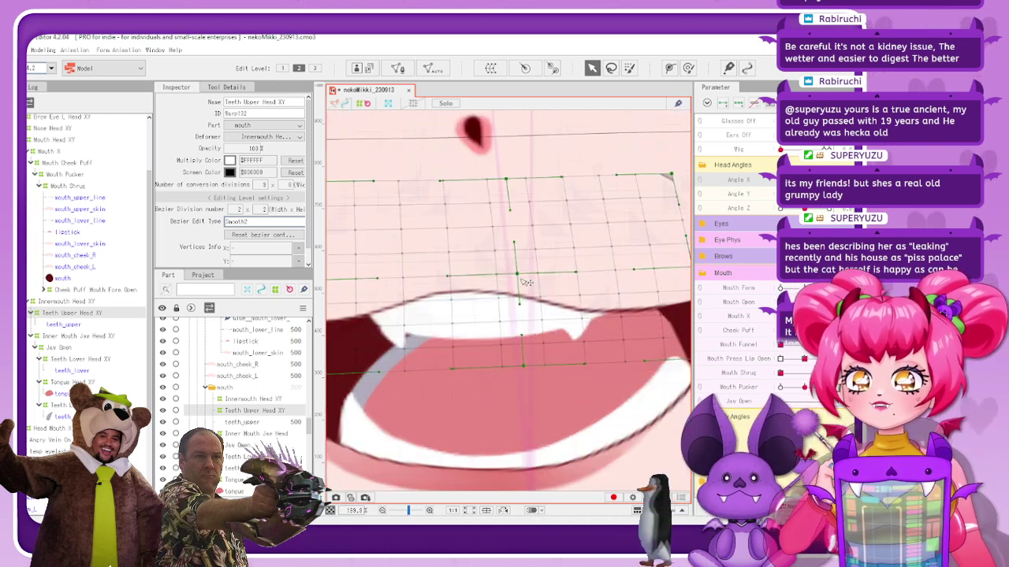
{"action": "left_click", "coordinate": [484, 229]}
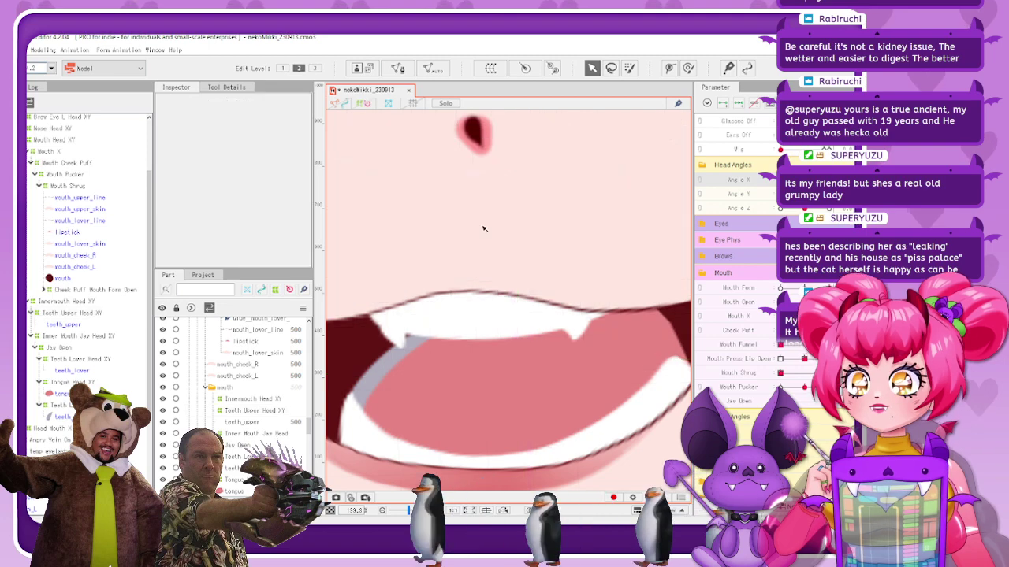
{"action": "scroll", "coordinate": [560, 309], "scroll_direction": "down", "scroll_amount": 3}
Shift the centre of the Inner Mouth Jaw Head XY warp slightly sideways at this Angle X, moving the tongue and lower teeth within the mouth
{"action": "left_click_drag", "start_coordinate": [805, 180], "coordinate": [781, 179]}
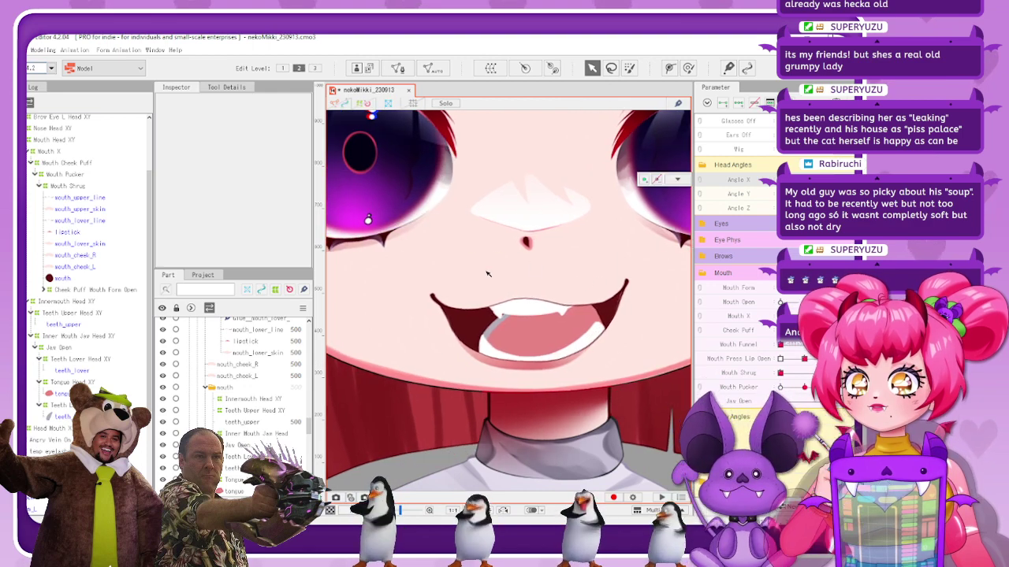
{"action": "left_click", "coordinate": [83, 359]}
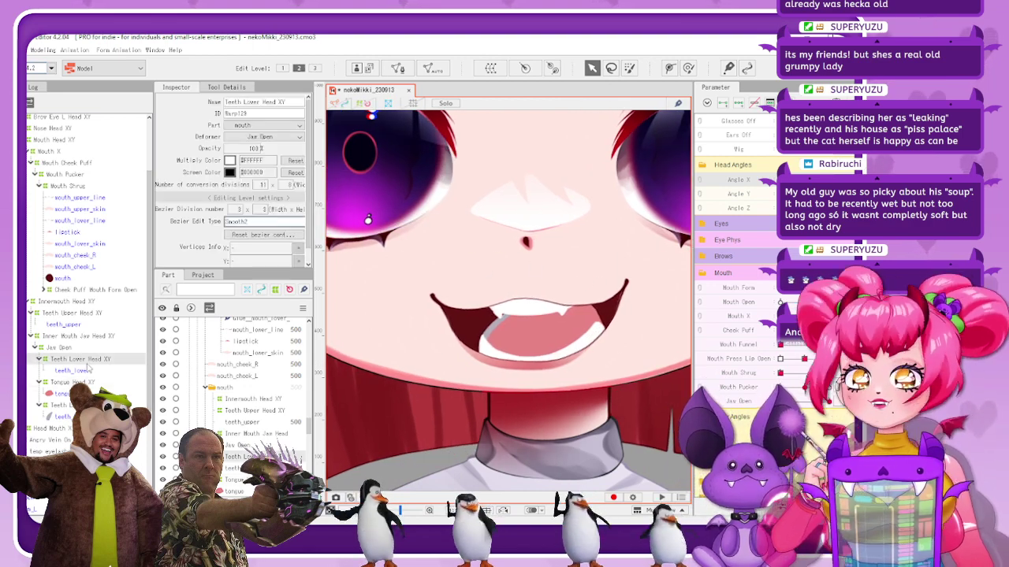
{"action": "left_click", "coordinate": [63, 405]}
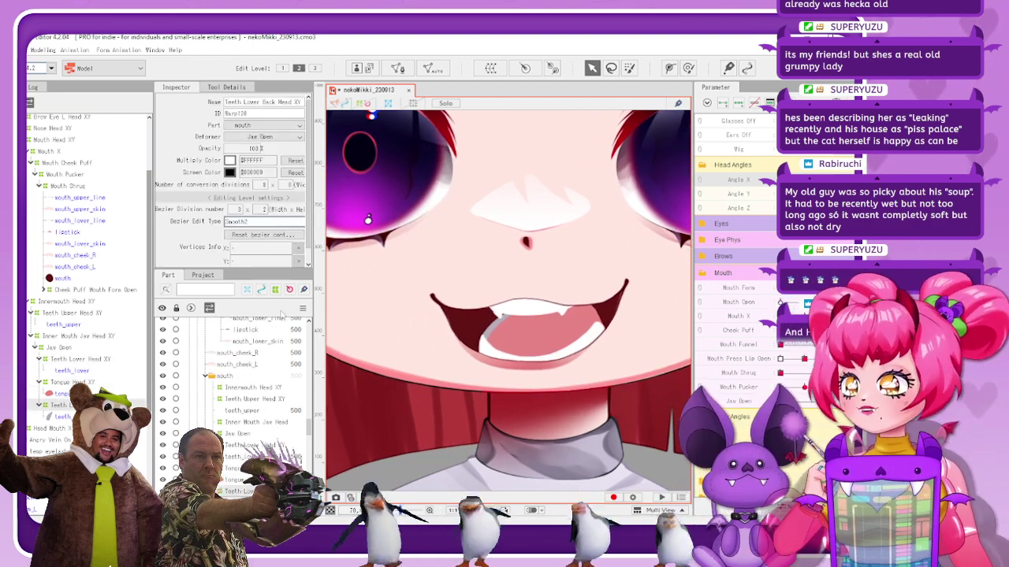
{"action": "left_click", "coordinate": [87, 335]}
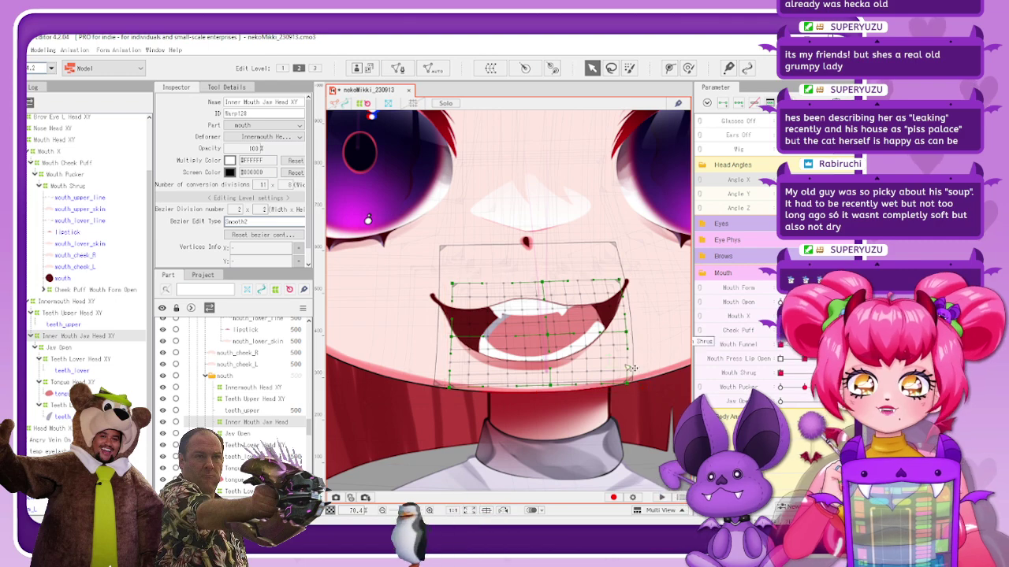
{"action": "scroll", "coordinate": [599, 347], "scroll_direction": "up", "scroll_amount": 2}
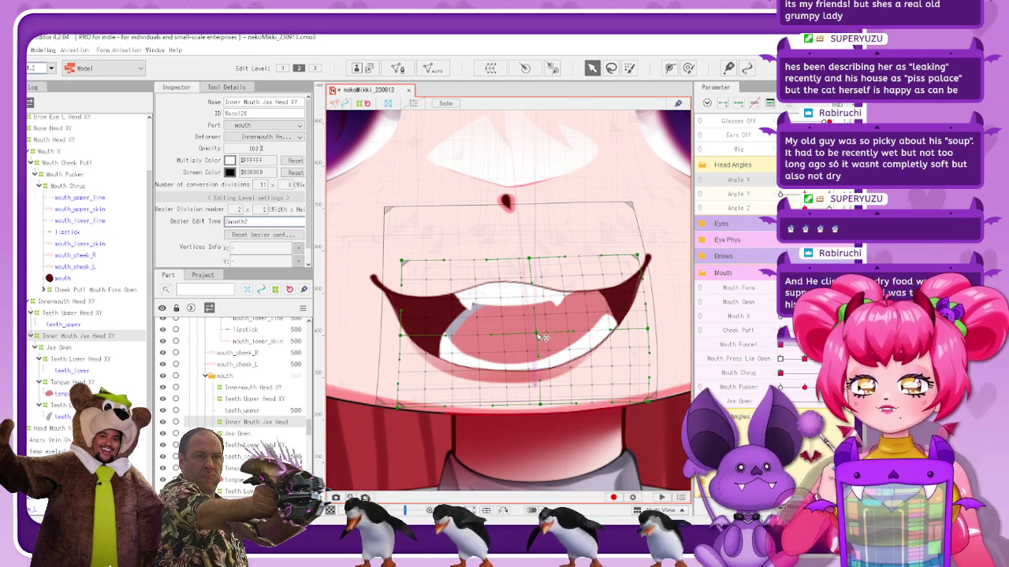
{"action": "left_click_drag", "start_coordinate": [538, 334], "coordinate": [529, 336]}
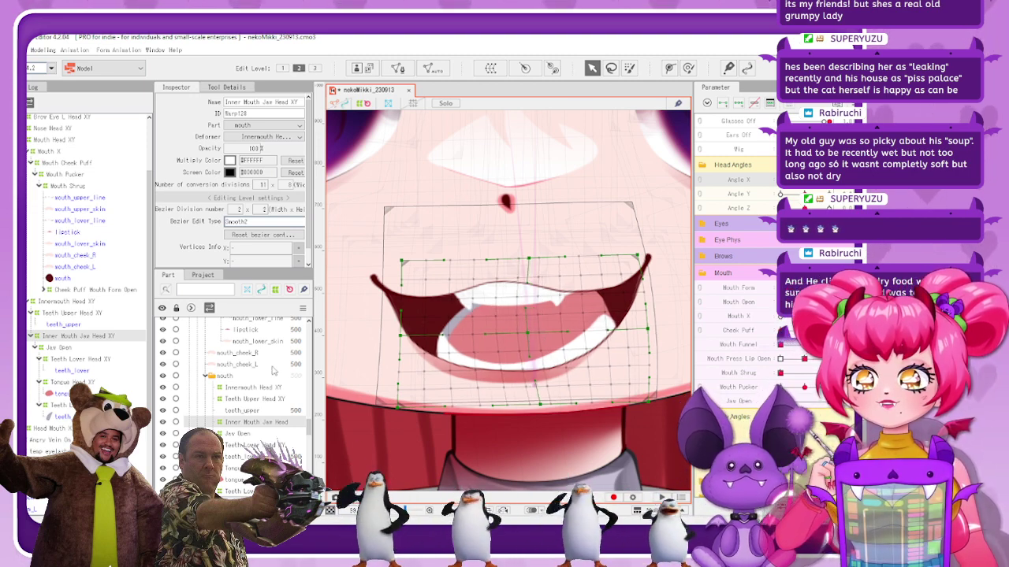
{"action": "key", "text": "ctrl+z"}
{"action": "left_click_drag", "start_coordinate": [537, 333], "coordinate": [546, 328]}
{"action": "left_click", "coordinate": [805, 179]}
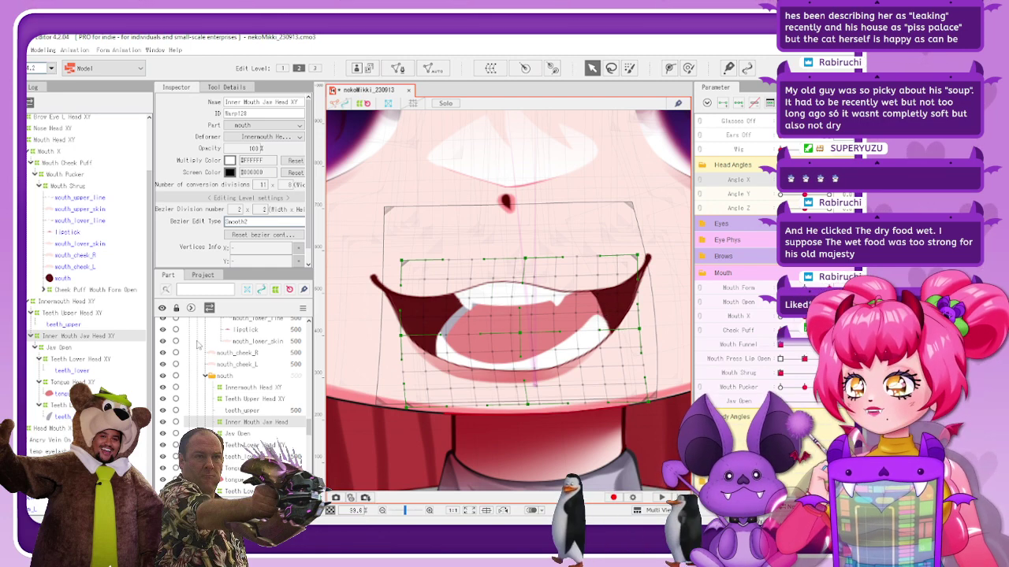
Narrow the Tongue Head XY warp and nudge it slightly sideways, comparing the tongue's placement across different Angle X positions
{"action": "left_click", "coordinate": [73, 382]}
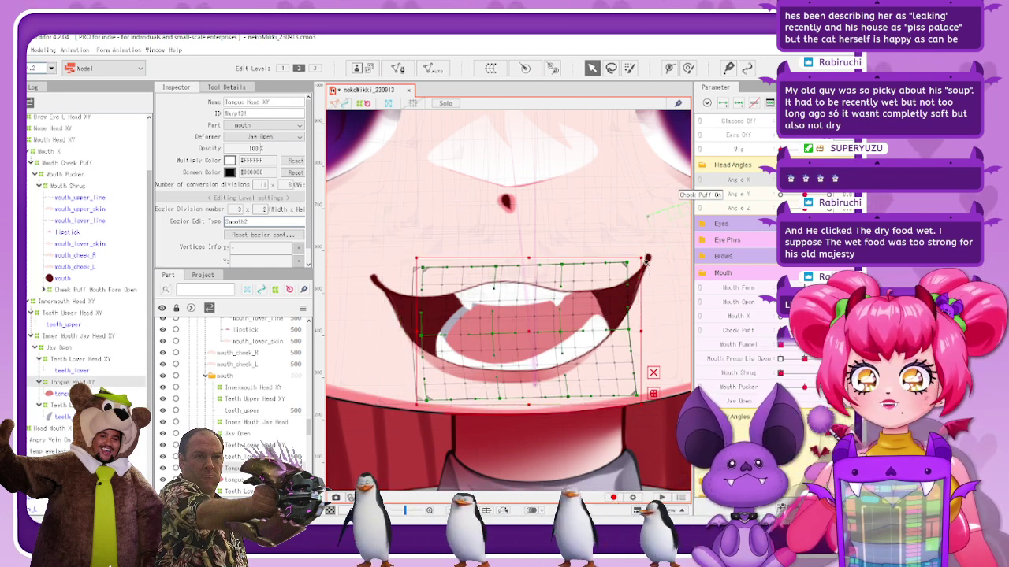
{"action": "left_click_drag", "start_coordinate": [640, 332], "coordinate": [632, 332]}
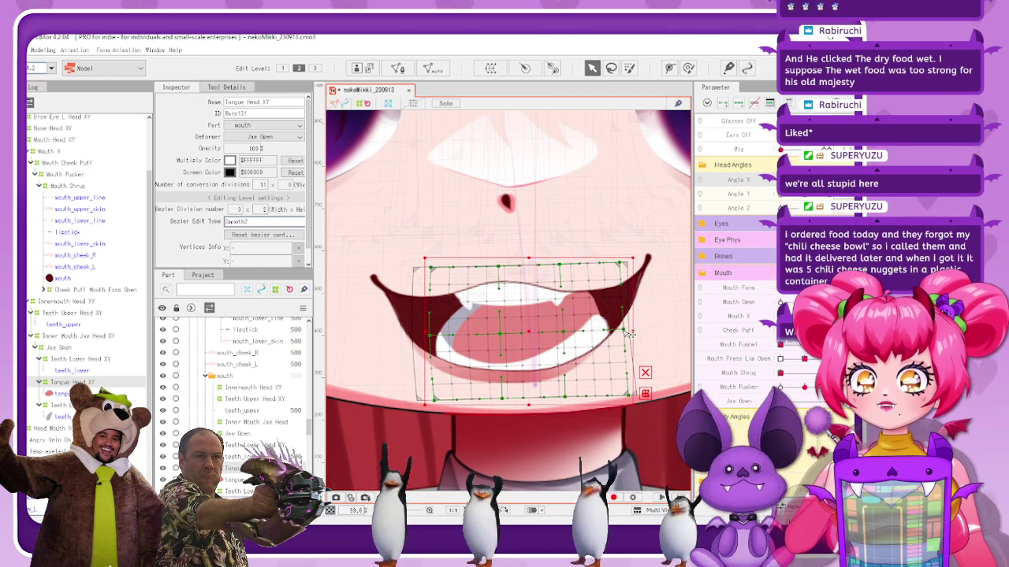
{"action": "left_click_drag", "start_coordinate": [531, 330], "coordinate": [528, 332]}
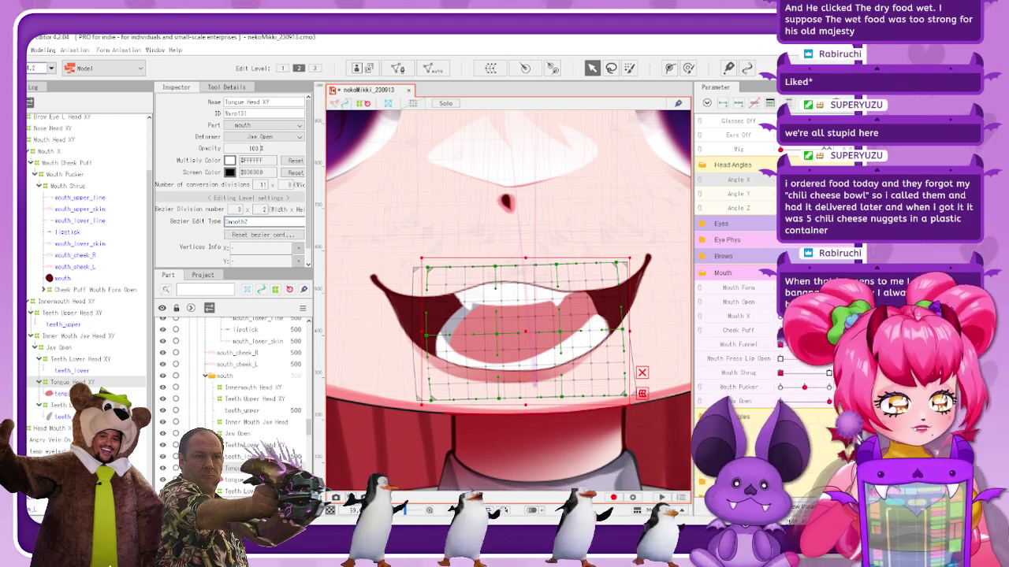
{"action": "mouse_move", "coordinate": [804, 180]}
{"action": "left_mouse_down"}
{"action": "mouse_move", "coordinate": [581, 187]}
{"action": "mouse_move", "coordinate": [805, 181]}
{"action": "left_mouse_up"}
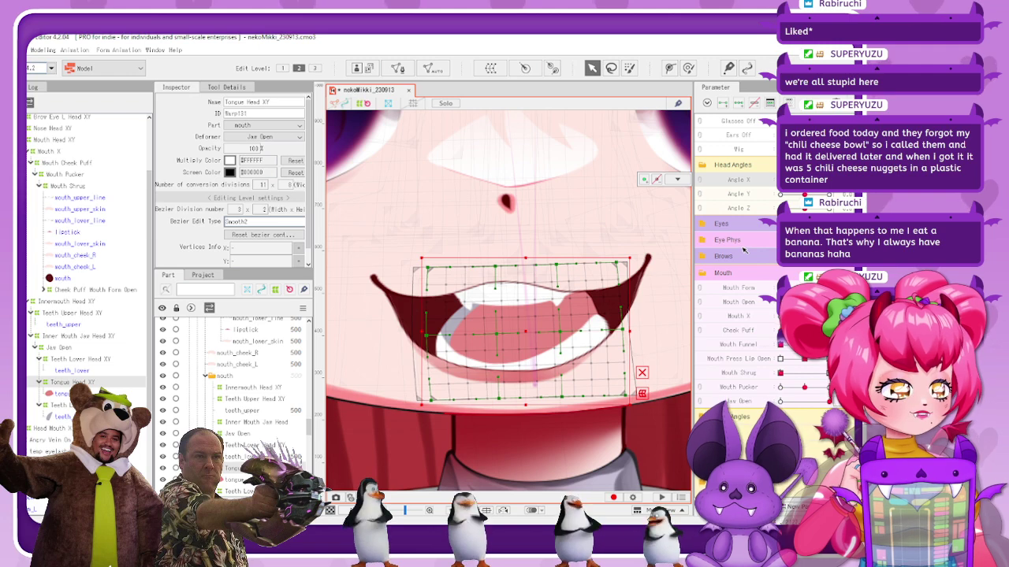
{"action": "left_click_drag", "start_coordinate": [805, 180], "coordinate": [780, 182]}
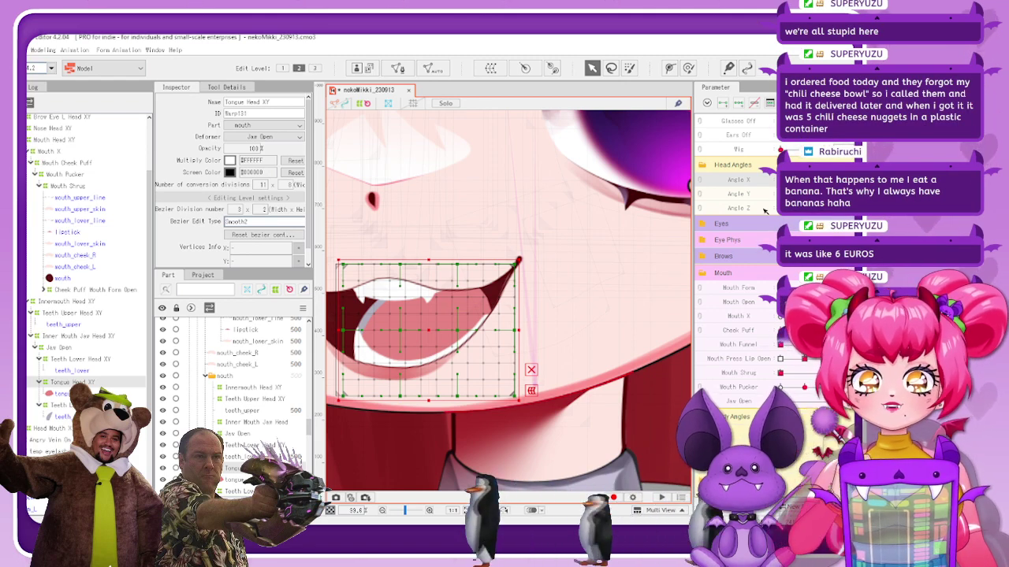
{"action": "left_click_drag", "start_coordinate": [780, 181], "coordinate": [799, 181]}
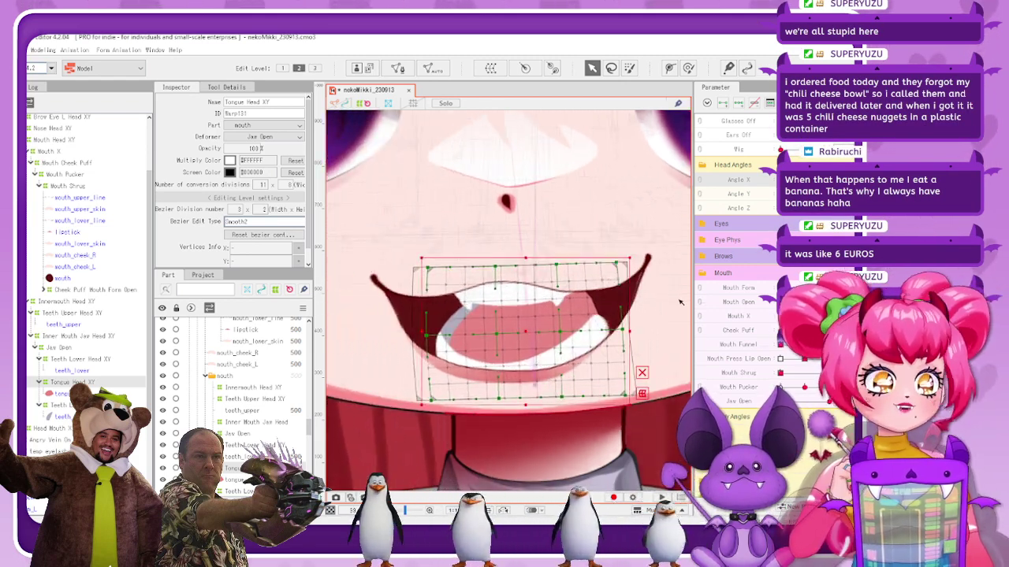
{"action": "left_click_drag", "start_coordinate": [630, 333], "coordinate": [628, 332]}
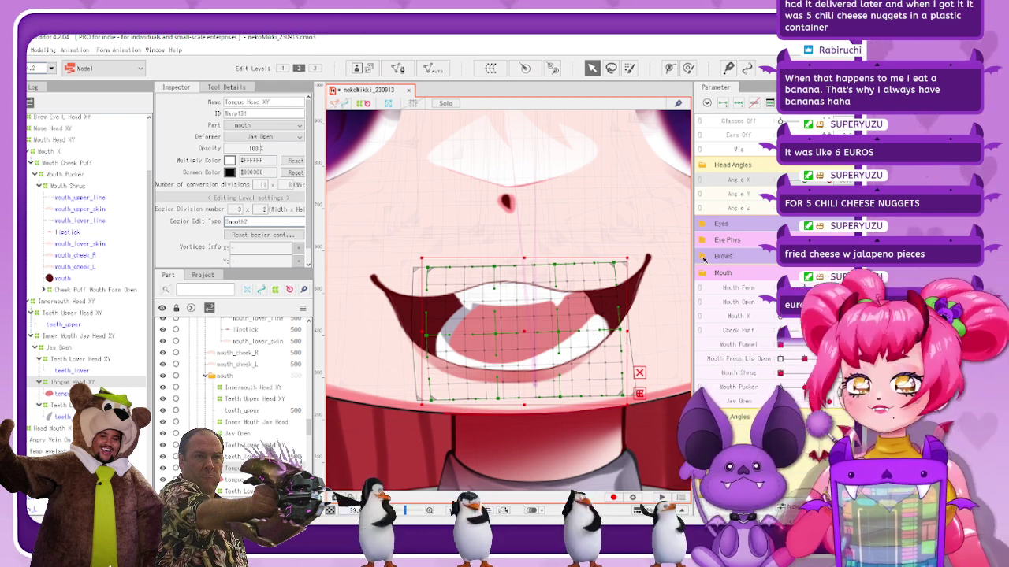
Compare the tongue at another Angle X, fine-tune the inner points and position of the Tongue Head XY warp, and hide the overlay
{"action": "left_click_drag", "start_coordinate": [804, 179], "coordinate": [782, 180]}
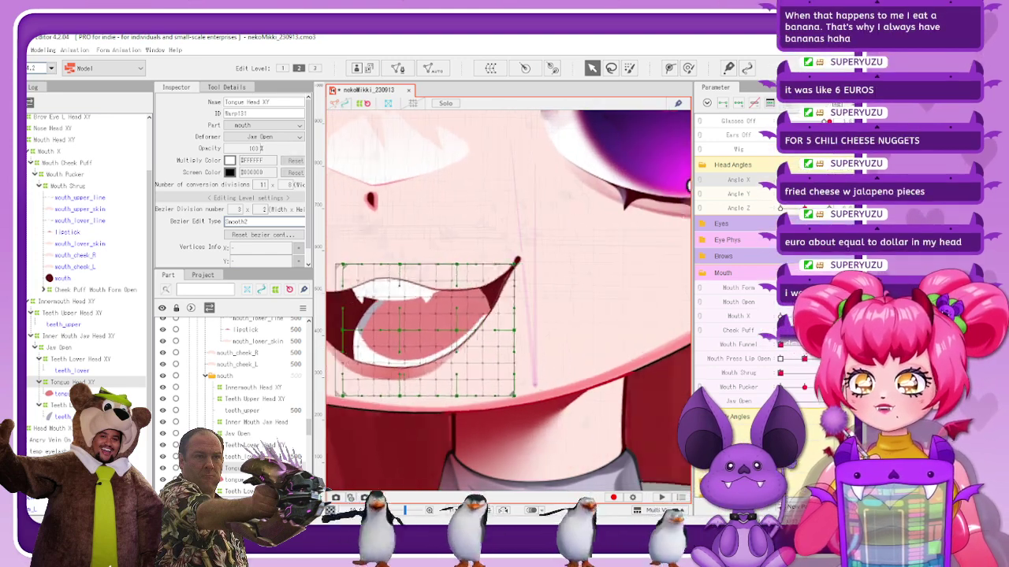
{"action": "scroll", "coordinate": [505, 326], "scroll_direction": "left", "scroll_amount": 3}
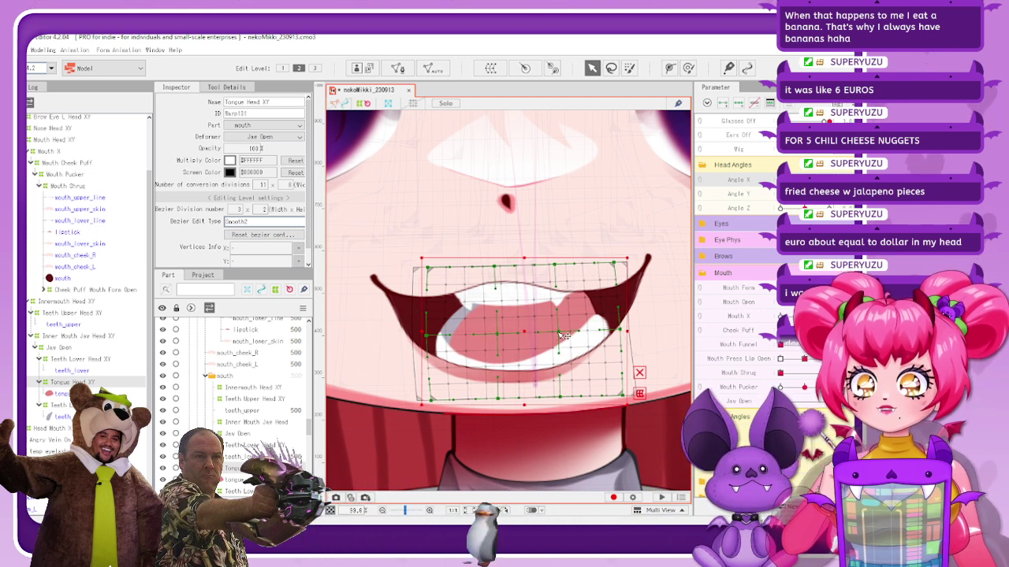
{"action": "right_click", "coordinate": [511, 330]}
{"action": "left_click", "coordinate": [520, 329]}
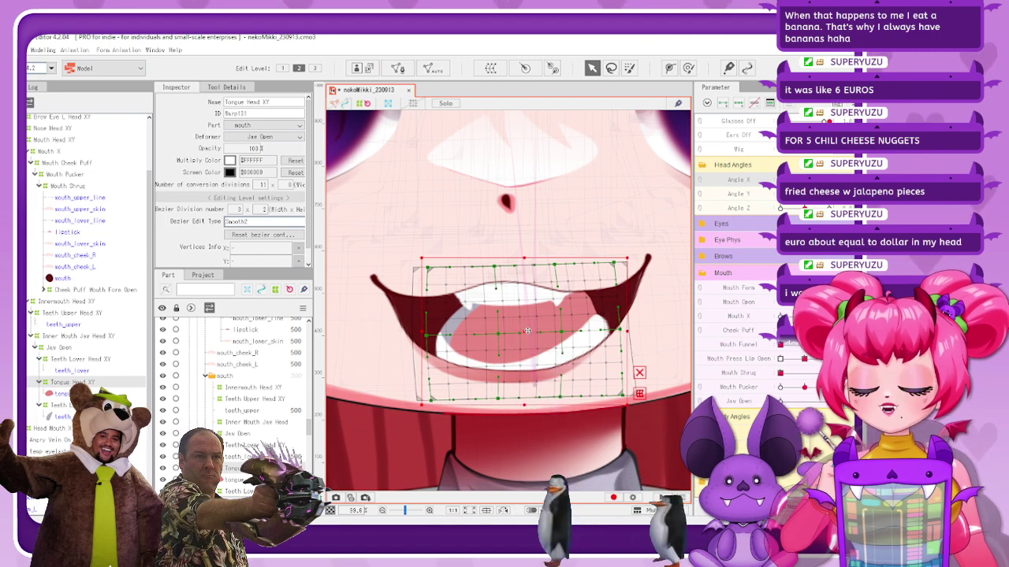
{"action": "left_click_drag", "start_coordinate": [524, 330], "coordinate": [523, 330]}
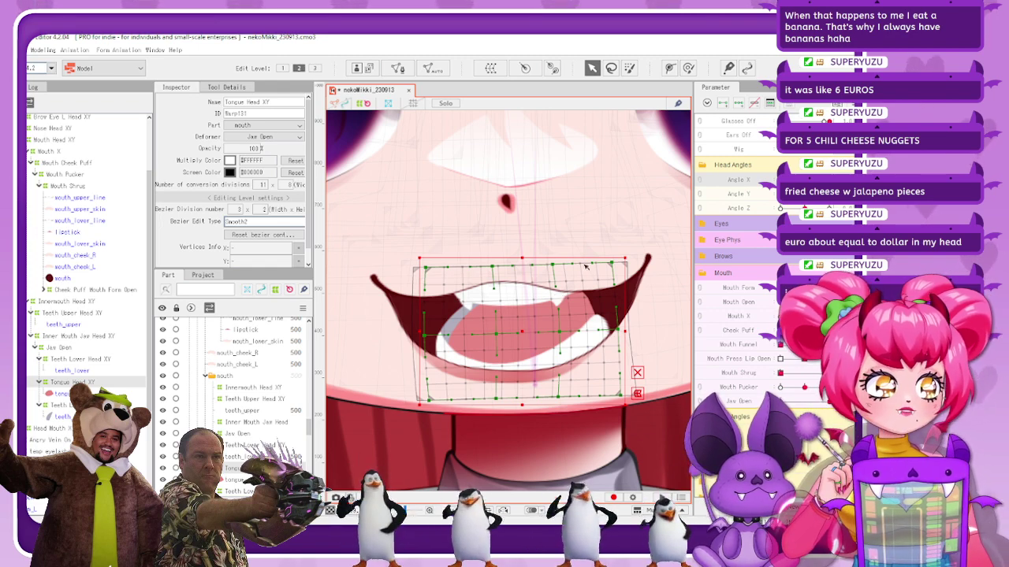
{"action": "mouse_move", "coordinate": [805, 180]}
{"action": "left_mouse_down"}
{"action": "mouse_move", "coordinate": [780, 180]}
{"action": "mouse_move", "coordinate": [819, 179]}
{"action": "mouse_move", "coordinate": [780, 180]}
{"action": "mouse_move", "coordinate": [804, 180]}
{"action": "left_mouse_up"}
{"action": "left_click", "coordinate": [609, 257]}
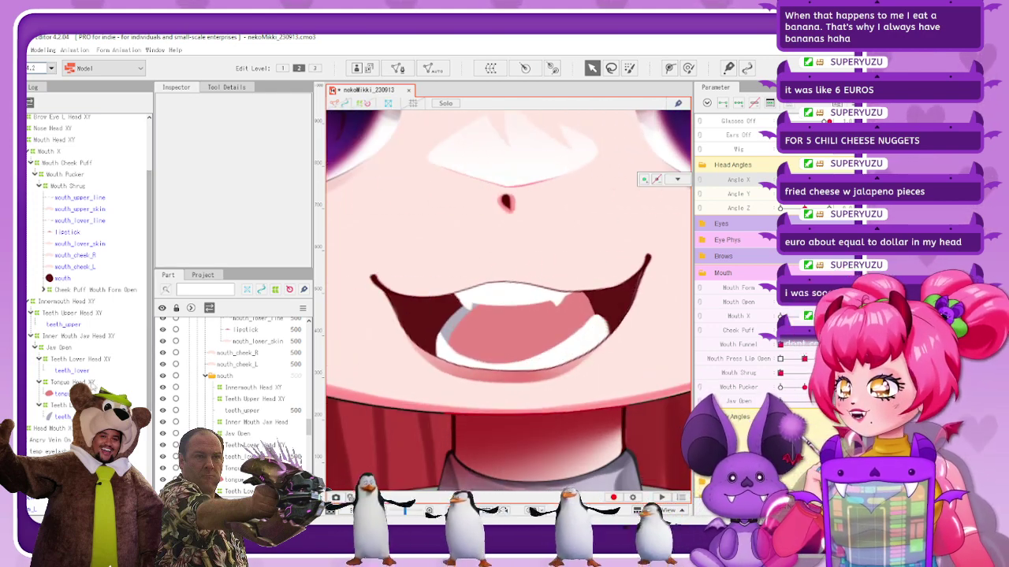
Examine the Teeth Lower Back Head XY warp and the back lower teeth while swinging Angle X between its positions
{"action": "left_click", "coordinate": [100, 359]}
{"action": "left_click", "coordinate": [106, 405]}
{"action": "left_click", "coordinate": [107, 369]}
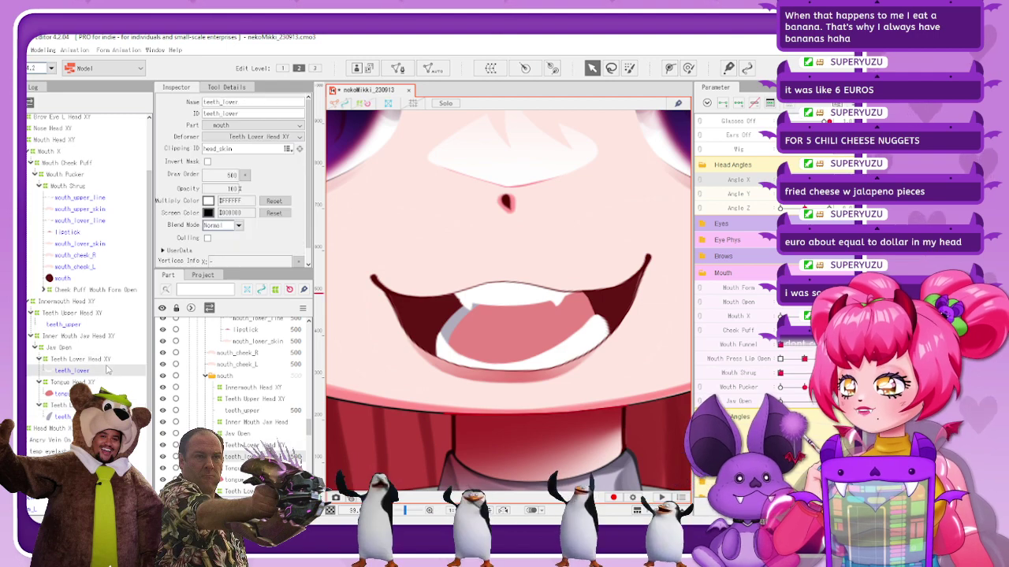
{"action": "left_click", "coordinate": [107, 360]}
{"action": "left_click", "coordinate": [114, 405]}
{"action": "left_click", "coordinate": [364, 104]}
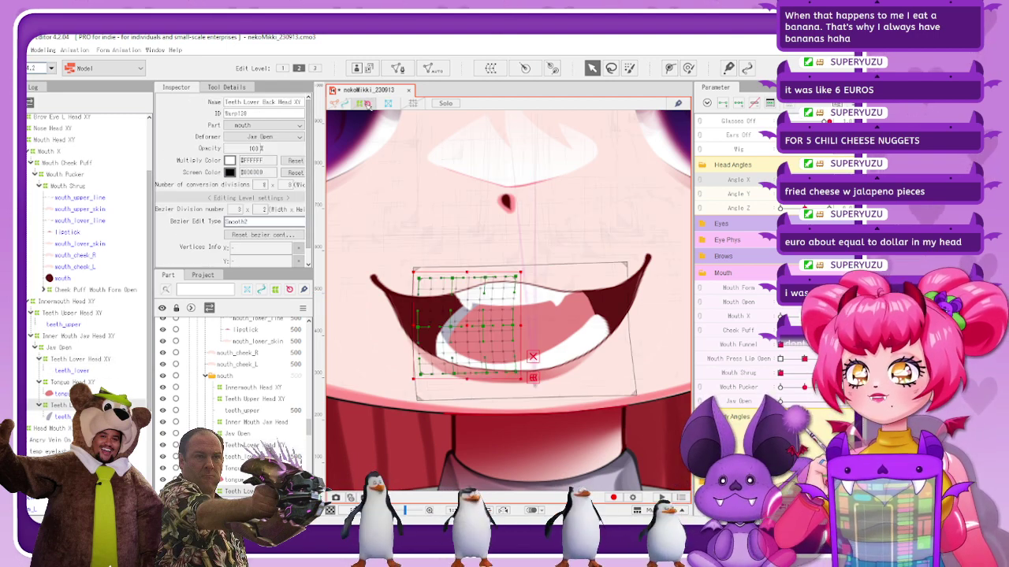
{"action": "mouse_move", "coordinate": [803, 180]}
{"action": "left_mouse_down"}
{"action": "mouse_move", "coordinate": [780, 180]}
{"action": "mouse_move", "coordinate": [804, 179]}
{"action": "left_mouse_up"}
{"action": "left_click", "coordinate": [804, 179]}
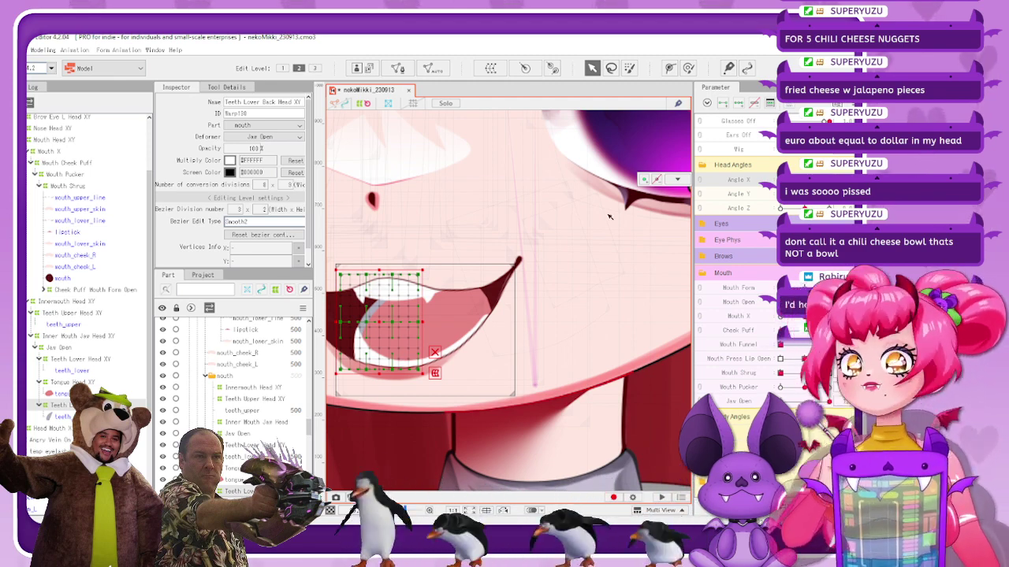
{"action": "mouse_move", "coordinate": [791, 179]}
{"action": "left_mouse_down"}
{"action": "mouse_move", "coordinate": [533, 186]}
{"action": "mouse_move", "coordinate": [804, 179]}
{"action": "left_mouse_up"}
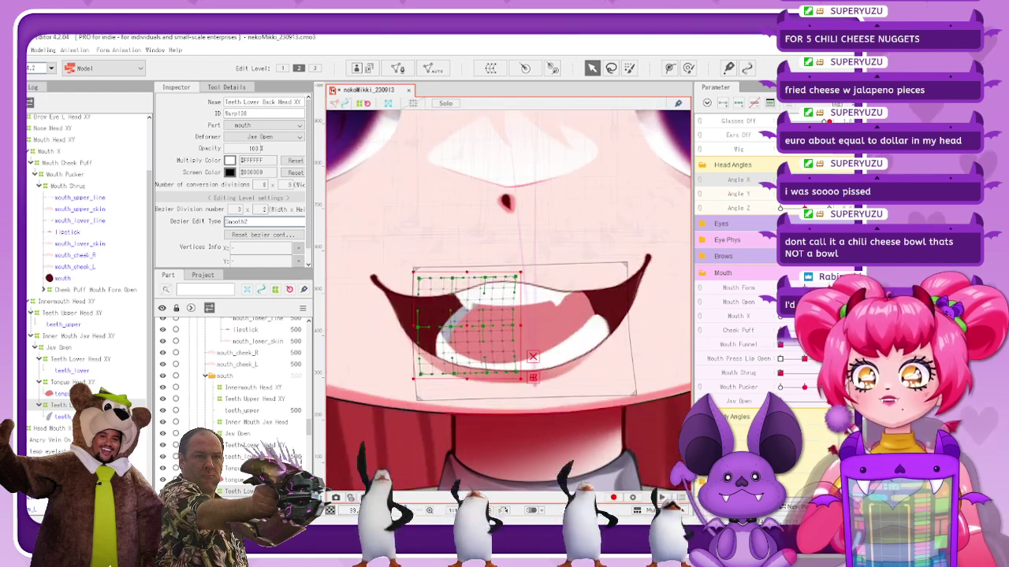
Narrow the Teeth Lower Head XY and Tongue Head XY warps horizontally from the side where the lower teeth curve up
{"action": "left_click", "coordinate": [88, 362]}
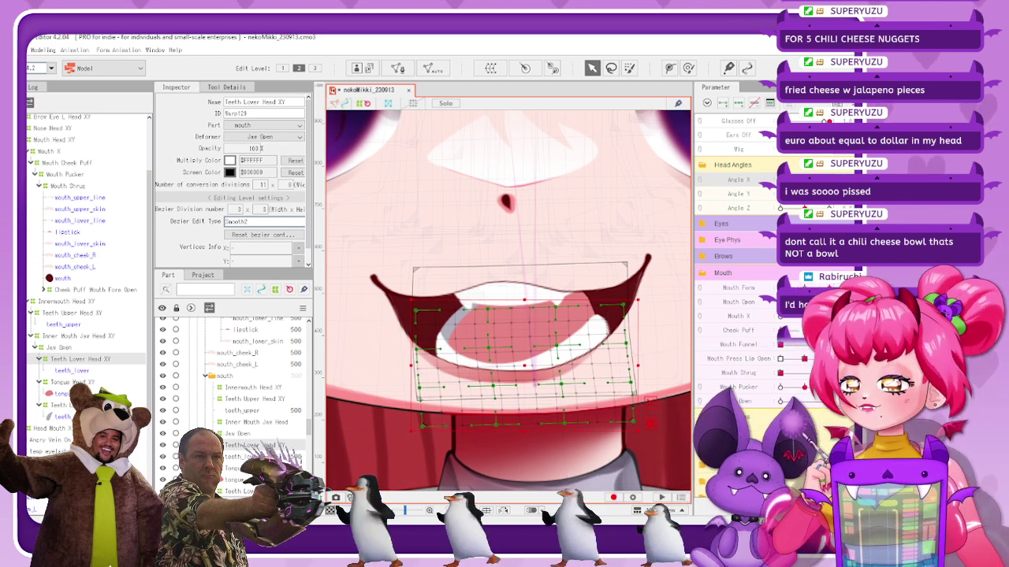
{"action": "left_click", "coordinate": [85, 381]}
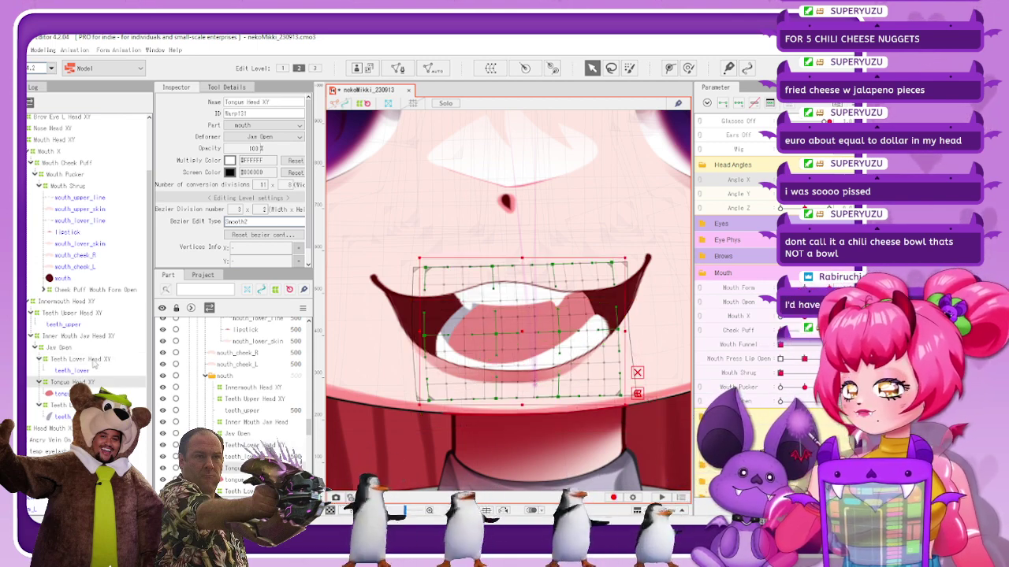
{"action": "left_click", "coordinate": [93, 405]}
{"action": "left_click", "coordinate": [87, 370]}
{"action": "left_click", "coordinate": [98, 383]}
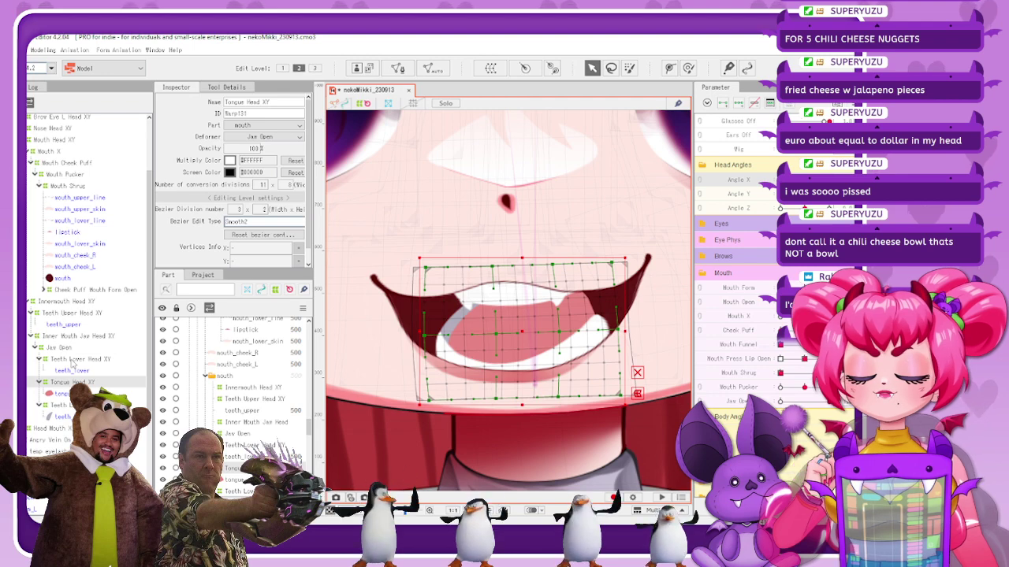
{"action": "left_click", "coordinate": [614, 270]}
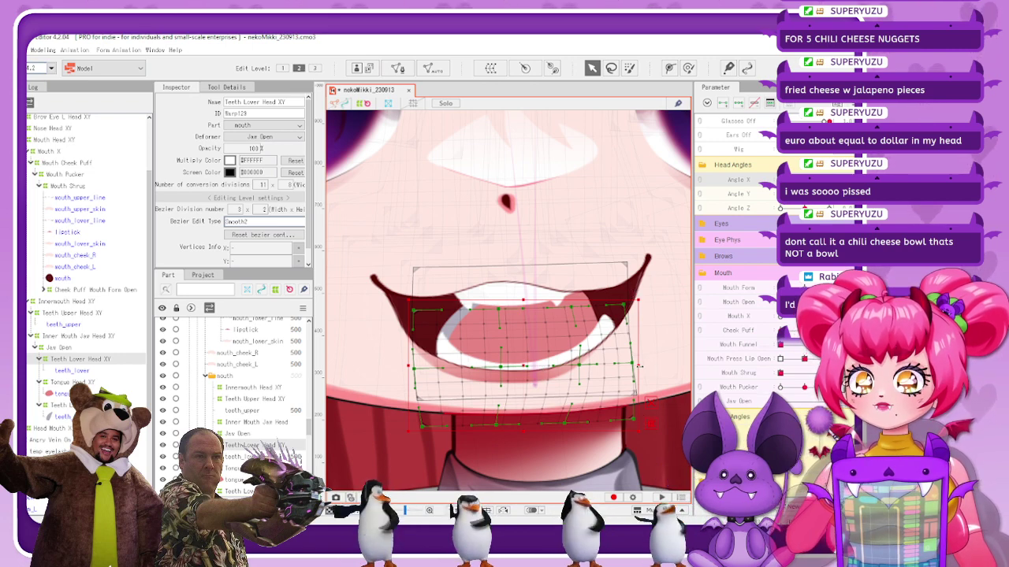
{"action": "left_click_drag", "start_coordinate": [638, 366], "coordinate": [619, 332]}
{"action": "left_click", "coordinate": [79, 383]}
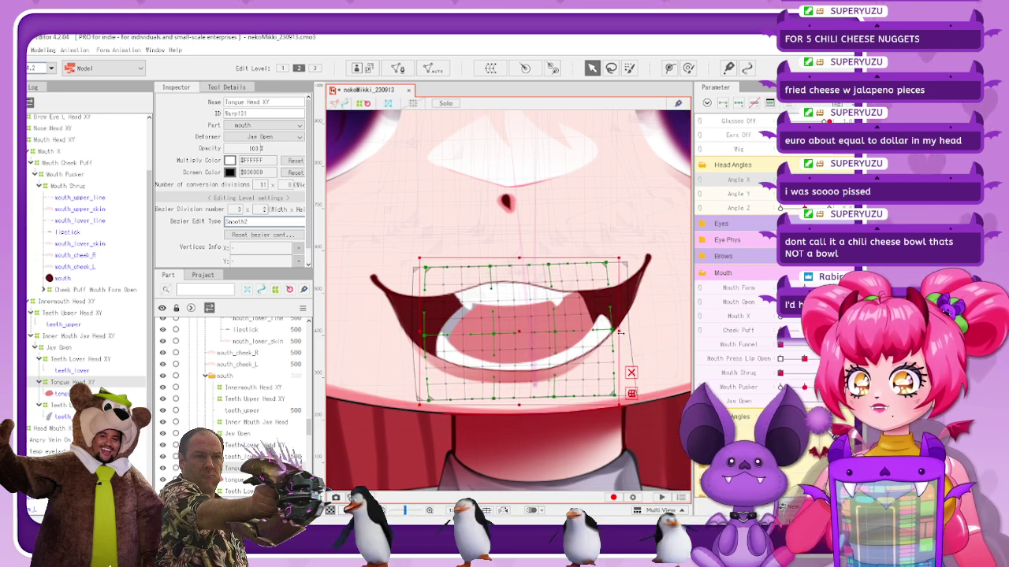
{"action": "left_click", "coordinate": [68, 405]}
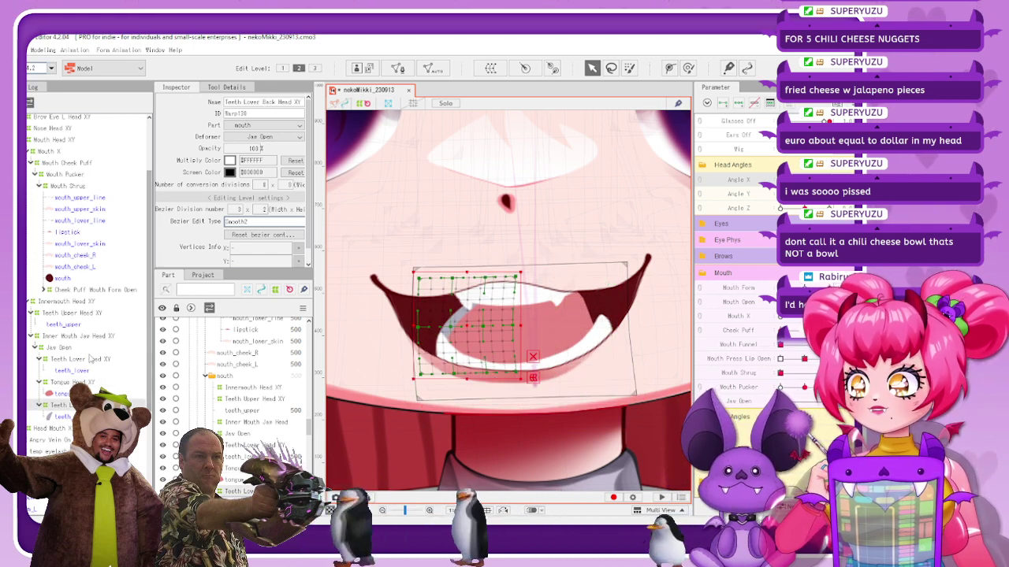
Narrow the Teeth Lower Head XY warp slightly further, hide the overlay, and check the smile from a distance while moving Angle X
{"action": "left_click", "coordinate": [85, 359]}
{"action": "left_click_drag", "start_coordinate": [635, 364], "coordinate": [630, 365]}
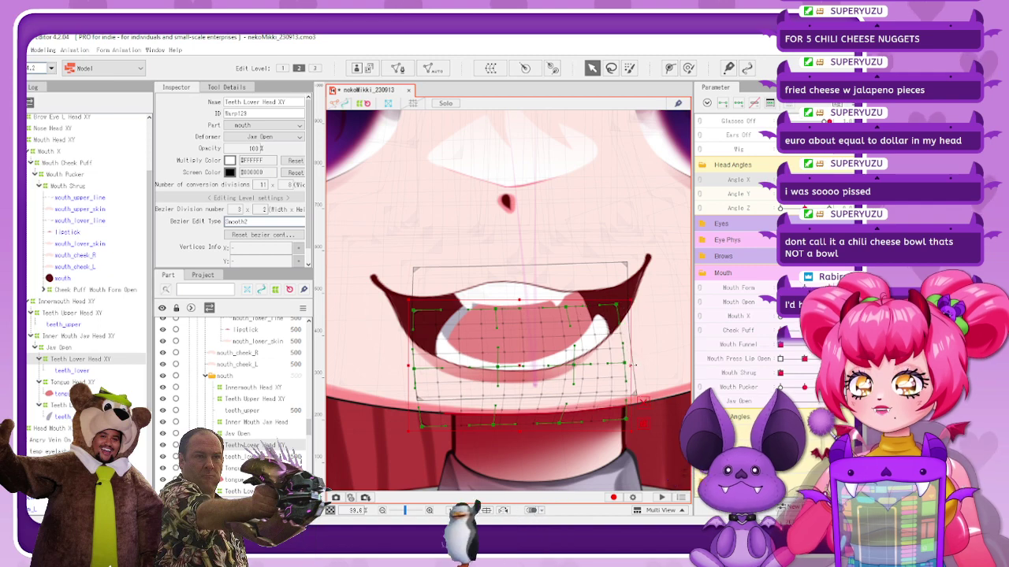
{"action": "left_click", "coordinate": [484, 208]}
{"action": "scroll", "coordinate": [541, 264], "scroll_direction": "down", "scroll_amount": 3}
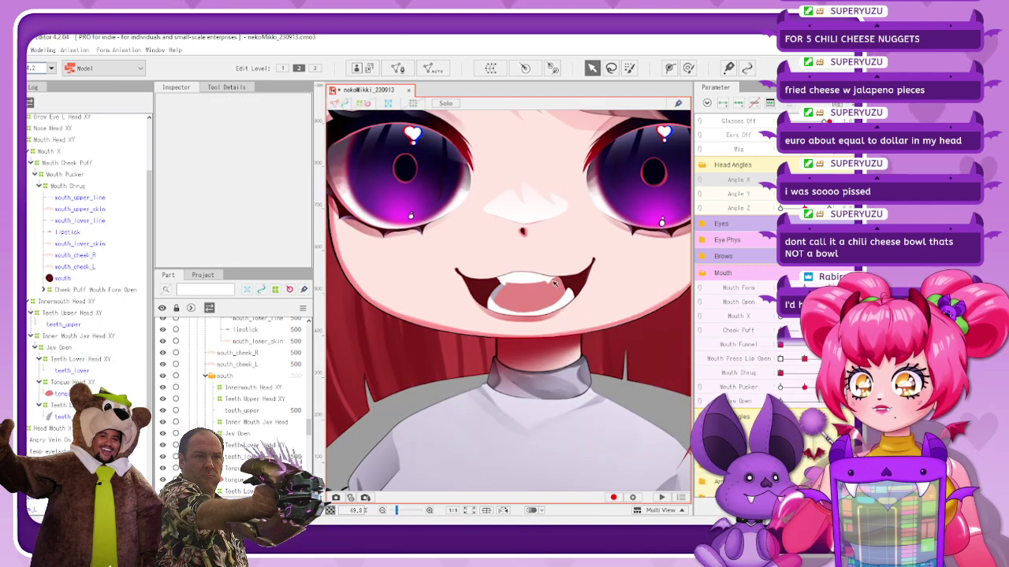
{"action": "left_click_drag", "start_coordinate": [804, 180], "coordinate": [782, 179]}
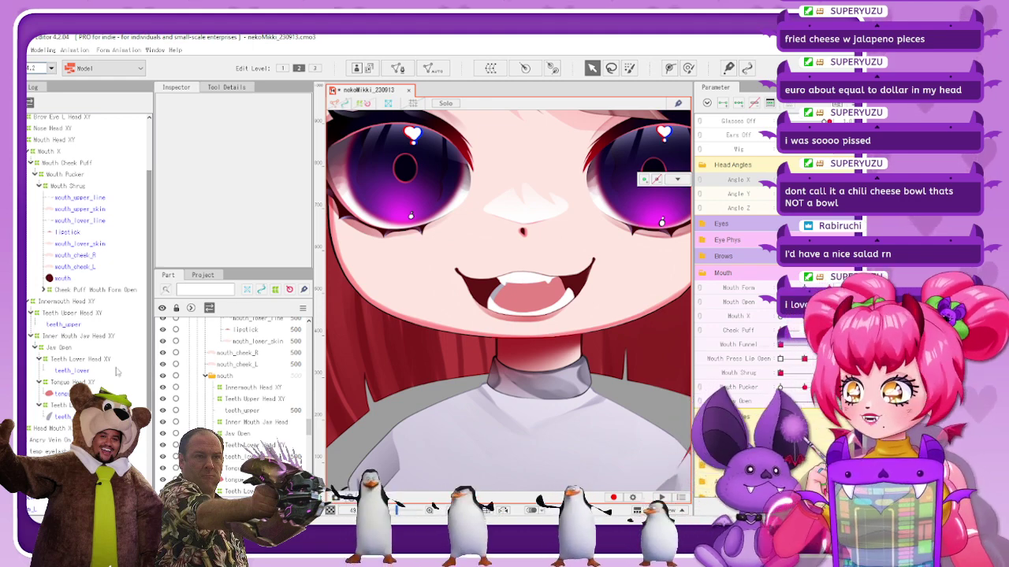
Examine how the lower teeth sit in the mouth, with the Teeth Lower Head XY warp shown and hidden
{"action": "left_click", "coordinate": [89, 361]}
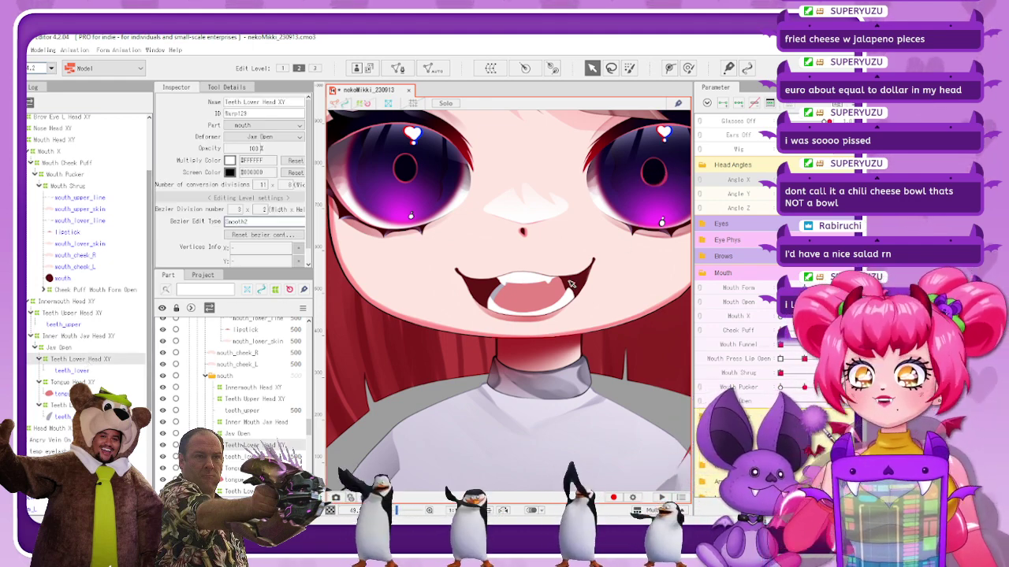
{"action": "left_click", "coordinate": [361, 104]}
{"action": "scroll", "coordinate": [526, 306], "scroll_direction": "up", "scroll_amount": 5}
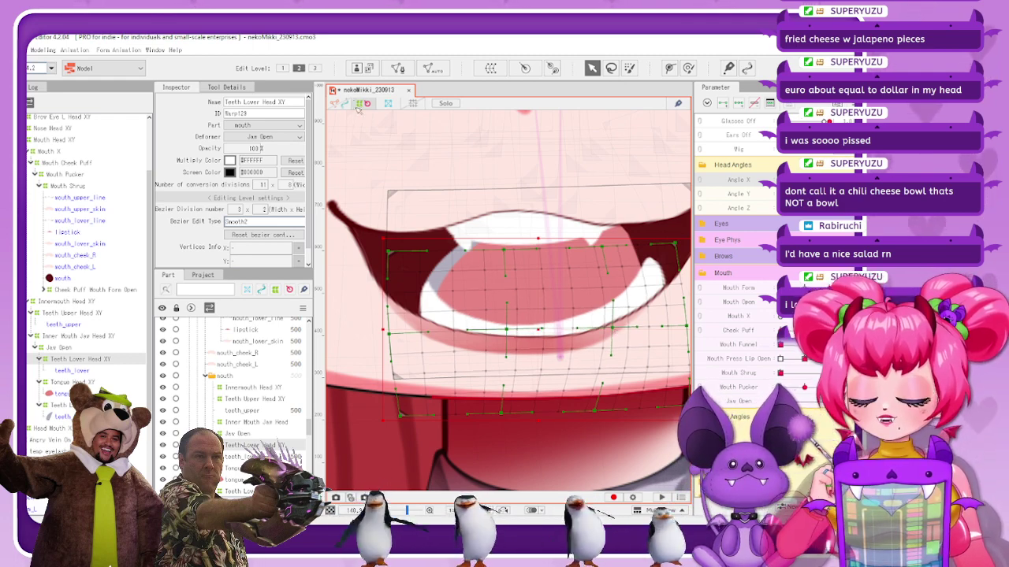
{"action": "left_click", "coordinate": [457, 185]}
{"action": "scroll", "coordinate": [536, 288], "scroll_direction": "down", "scroll_amount": 2}
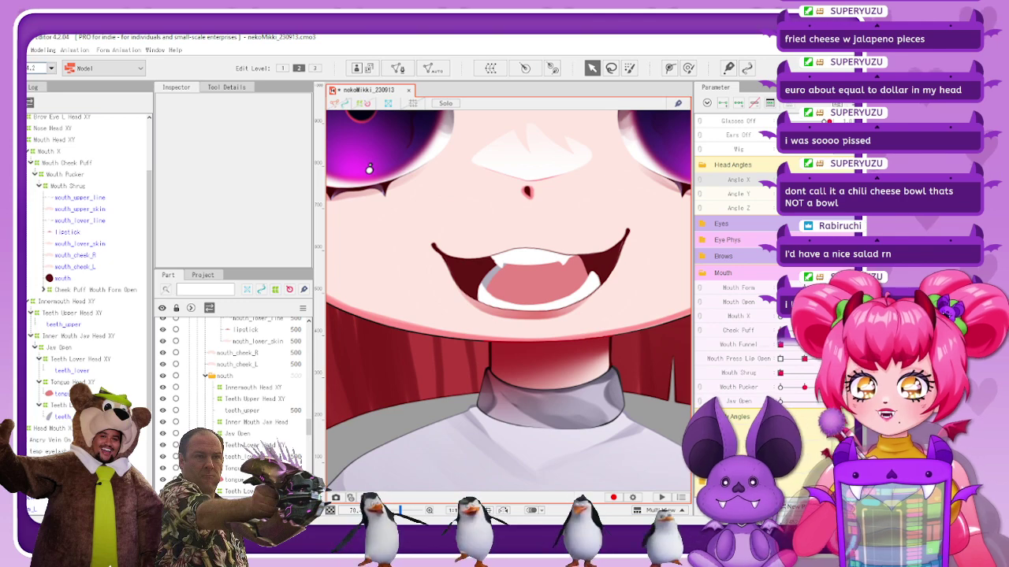
Shift the middle row of the Inner Mouth Jaw Head XY warp slightly toward the higher mouth corner, and hide the overlay
{"action": "mouse_move", "coordinate": [800, 180]}
{"action": "left_mouse_down"}
{"action": "mouse_move", "coordinate": [782, 180]}
{"action": "mouse_move", "coordinate": [792, 179]}
{"action": "left_mouse_up"}
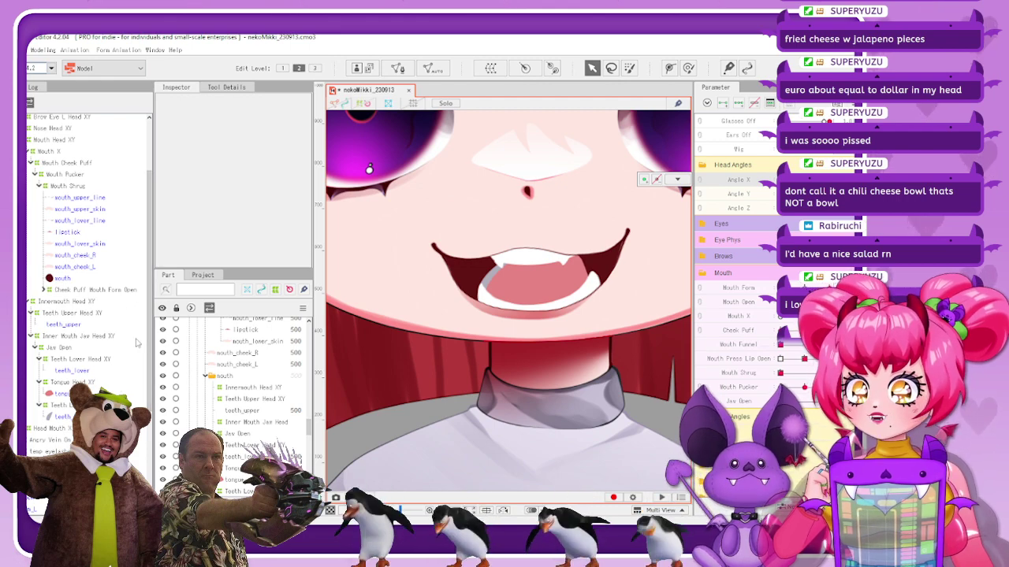
{"action": "left_click", "coordinate": [86, 336]}
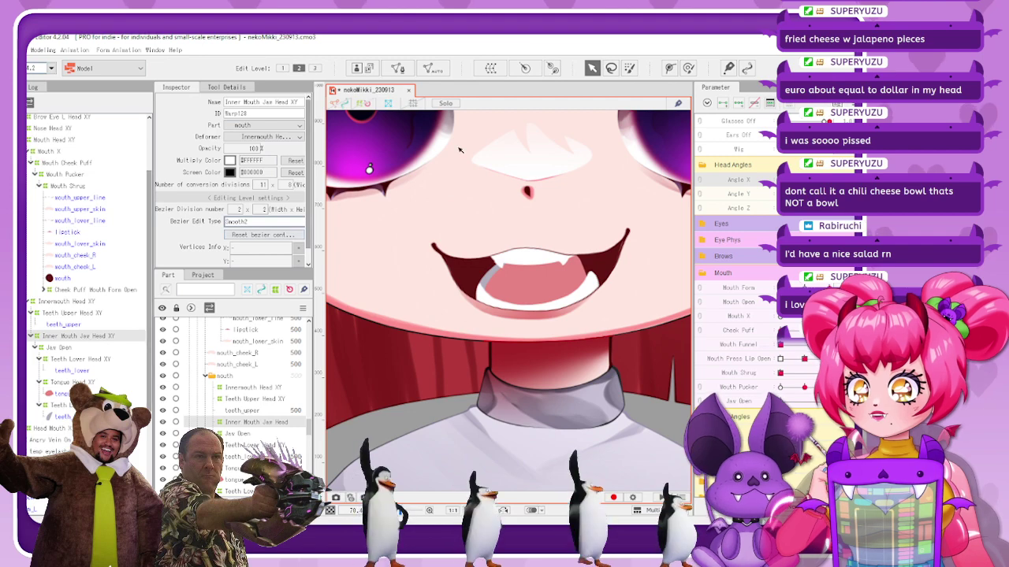
{"action": "left_click", "coordinate": [361, 103]}
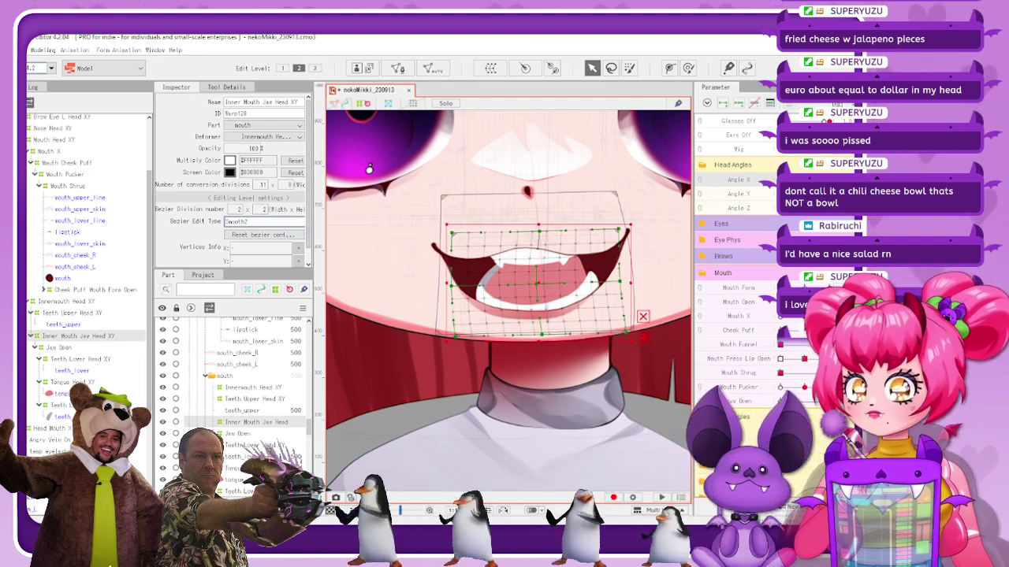
{"action": "scroll", "coordinate": [519, 314], "scroll_direction": "up", "scroll_amount": 3}
{"action": "scroll", "coordinate": [575, 307], "scroll_direction": "down", "scroll_amount": 3}
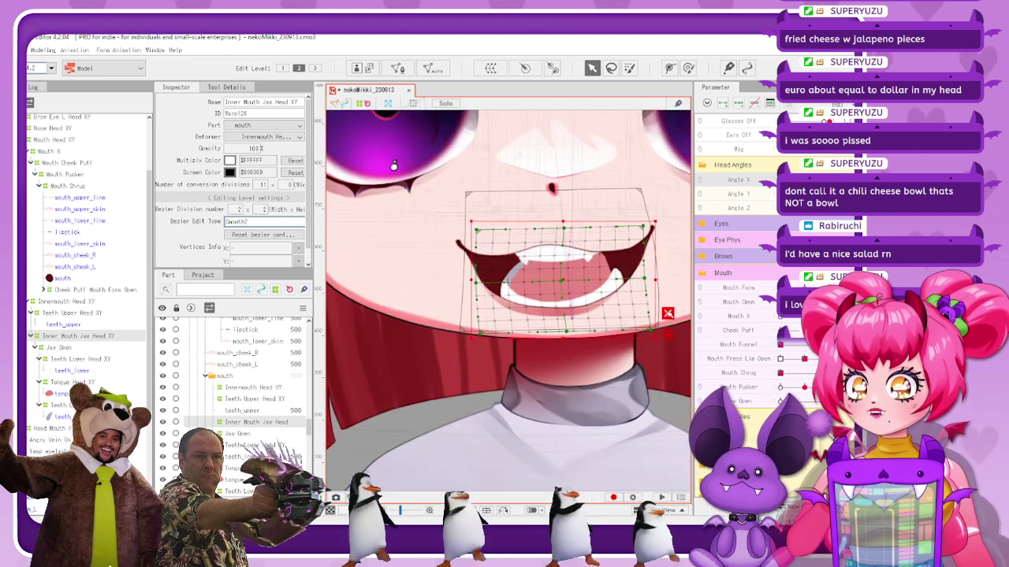
{"action": "scroll", "coordinate": [542, 298], "scroll_direction": "up", "scroll_amount": 2}
{"action": "left_click_drag", "start_coordinate": [548, 281], "coordinate": [551, 281]}
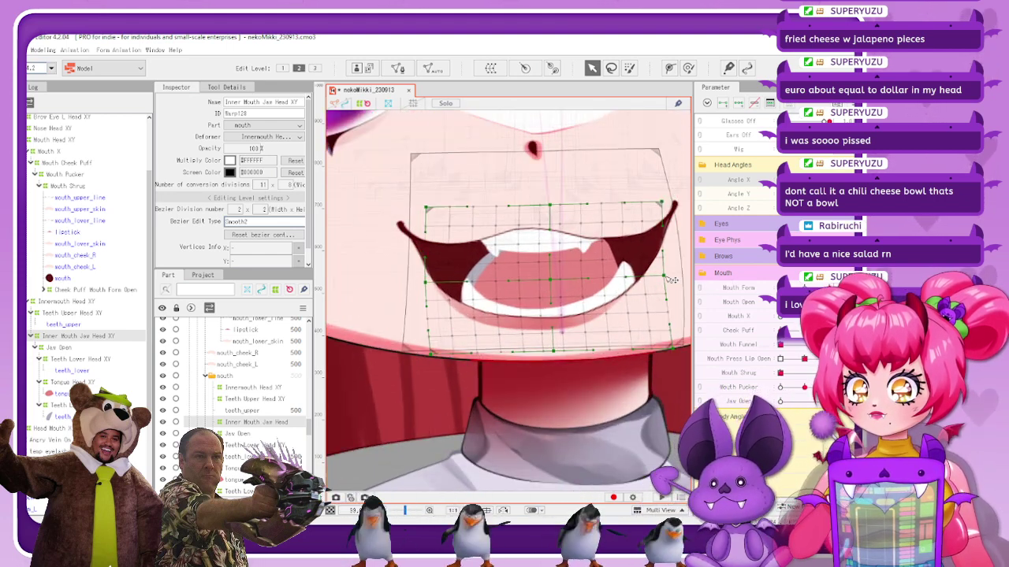
{"action": "left_click_drag", "start_coordinate": [665, 276], "coordinate": [671, 275]}
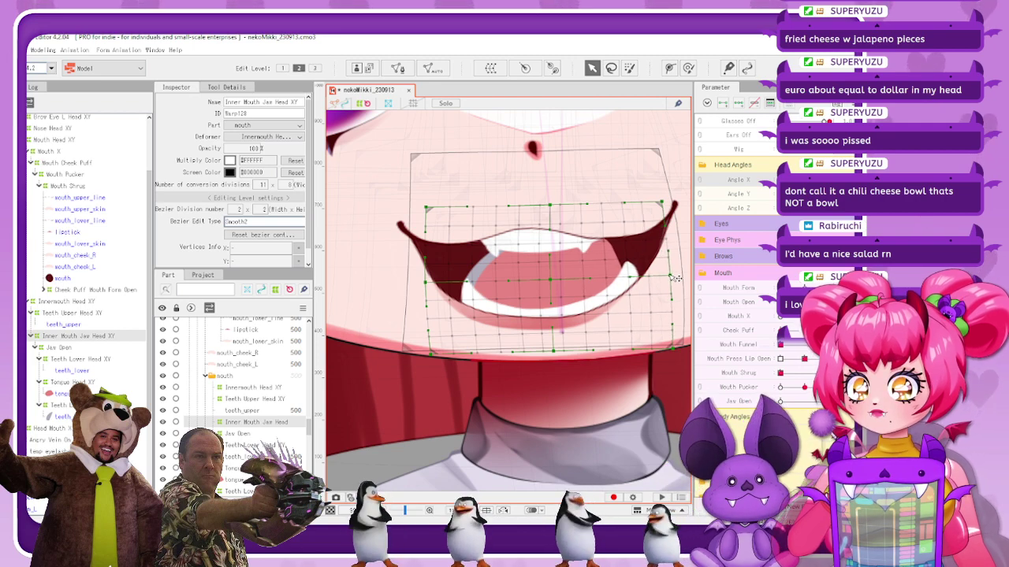
{"action": "left_click", "coordinate": [364, 104]}
Examine the whole smile from a distance across Angle X and the Teeth Lower Head XY warp up close
{"action": "scroll", "coordinate": [528, 284], "scroll_direction": "down", "scroll_amount": 5}
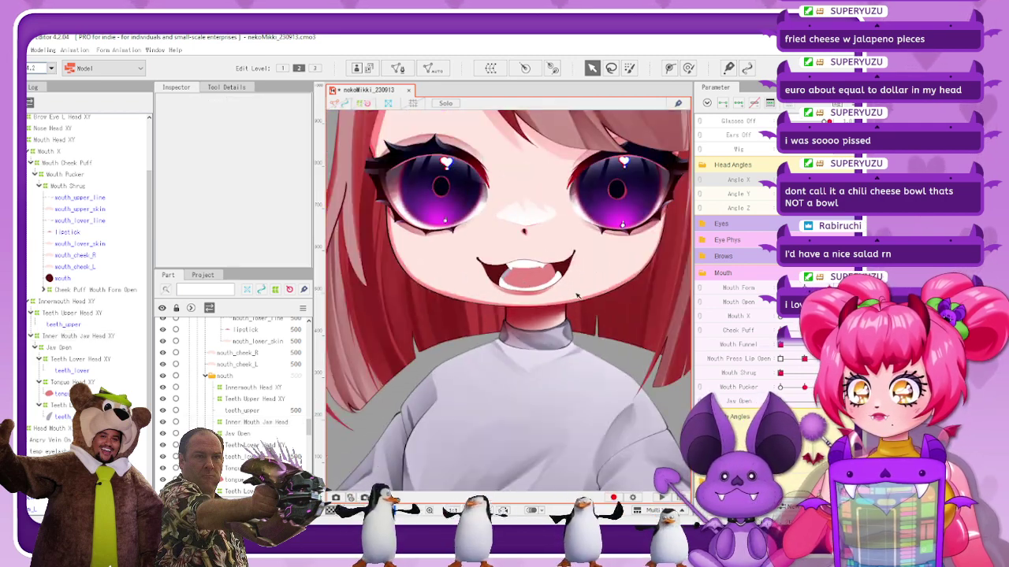
{"action": "scroll", "coordinate": [576, 295], "scroll_direction": "down", "scroll_amount": 3}
{"action": "scroll", "coordinate": [557, 268], "scroll_direction": "up", "scroll_amount": 5}
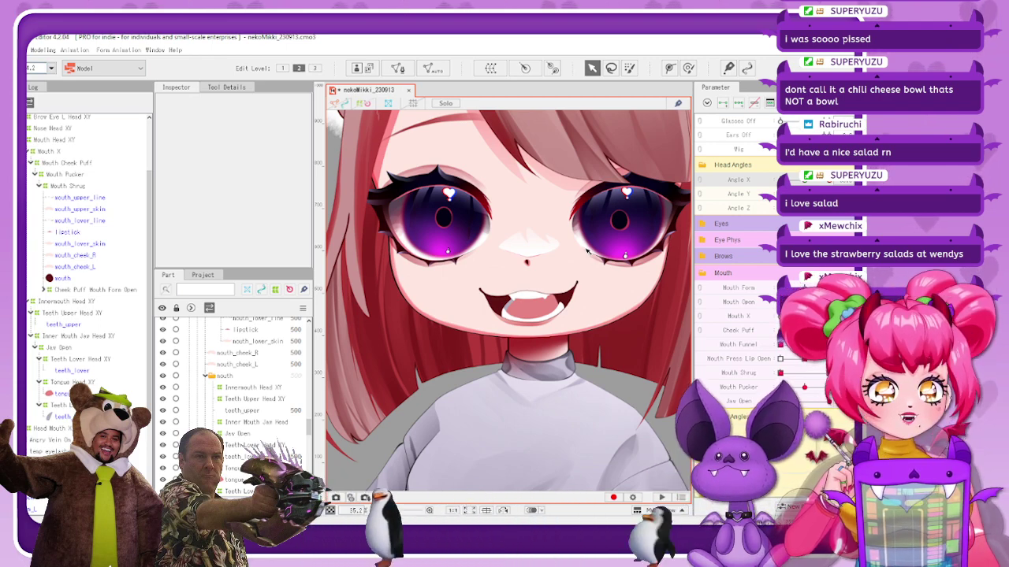
{"action": "mouse_move", "coordinate": [800, 180]}
{"action": "left_mouse_down"}
{"action": "mouse_move", "coordinate": [782, 181]}
{"action": "mouse_move", "coordinate": [793, 180]}
{"action": "left_mouse_up"}
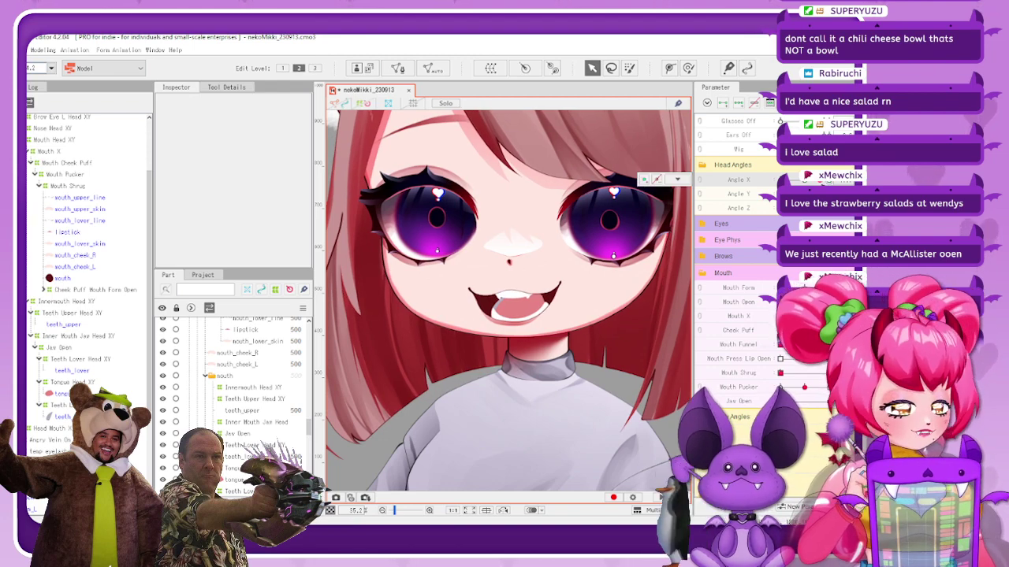
{"action": "mouse_move", "coordinate": [797, 180]}
{"action": "left_mouse_down"}
{"action": "mouse_move", "coordinate": [781, 180]}
{"action": "mouse_move", "coordinate": [800, 180]}
{"action": "left_mouse_up"}
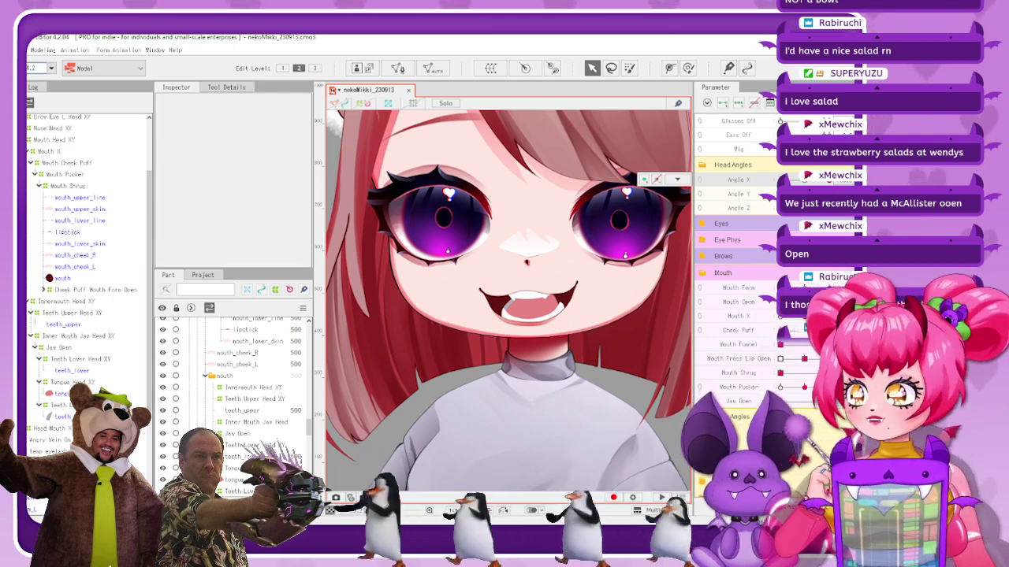
{"action": "left_click", "coordinate": [64, 405]}
{"action": "left_click", "coordinate": [75, 359]}
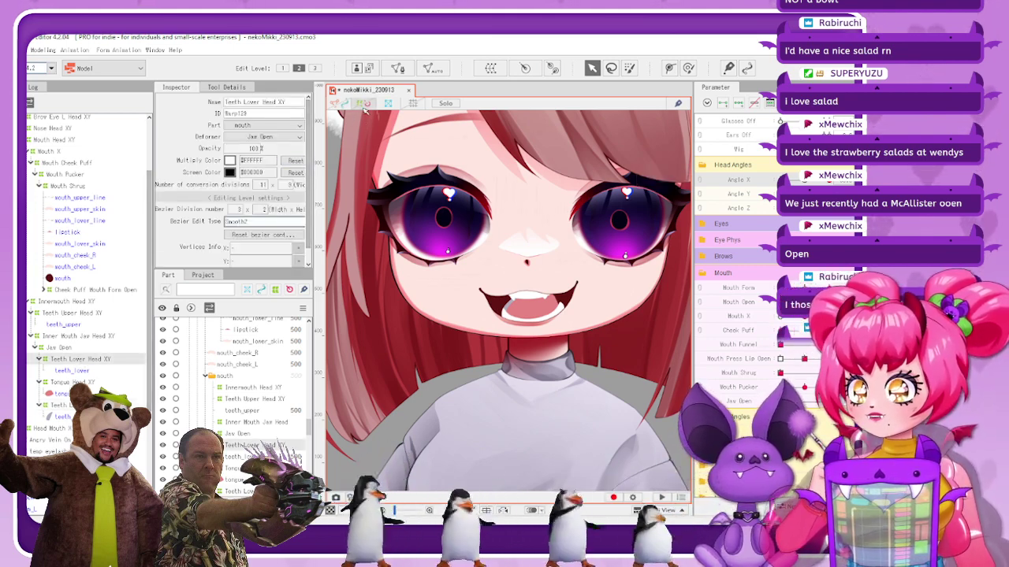
{"action": "scroll", "coordinate": [510, 337], "scroll_direction": "up", "scroll_amount": 5}
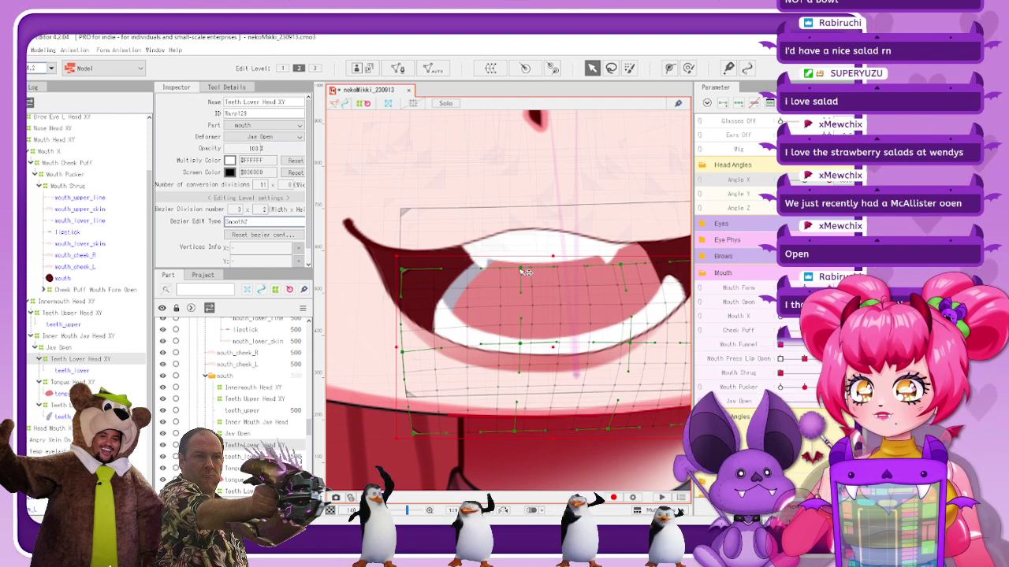
{"action": "left_click", "coordinate": [362, 105]}
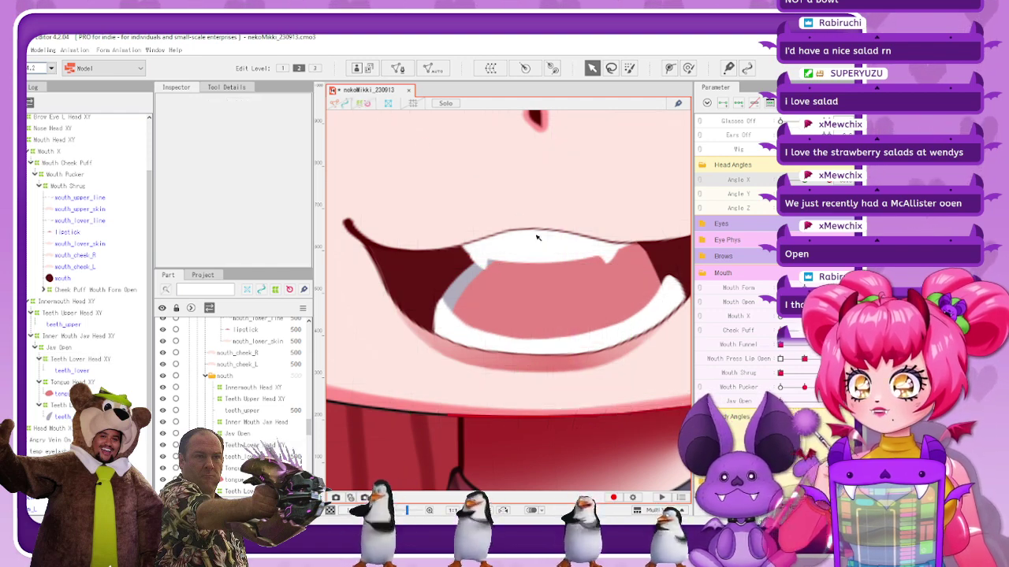
{"action": "scroll", "coordinate": [538, 236], "scroll_direction": "down", "scroll_amount": 5}
{"action": "left_click_drag", "start_coordinate": [804, 180], "coordinate": [782, 180]}
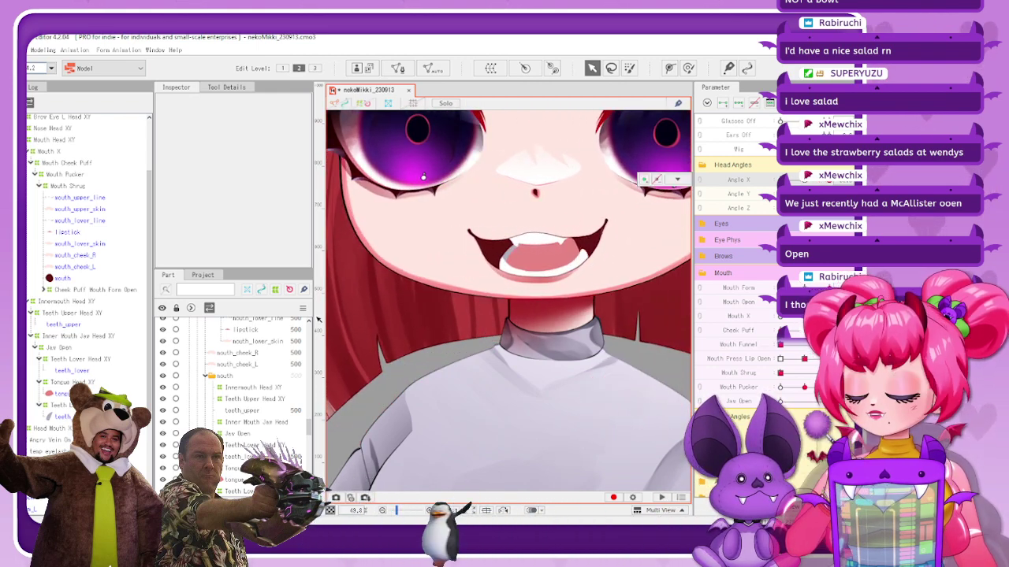
Examine how the Teeth Lower Head XY warp and the teeth_lower mesh fit the open mouth, checking the smile again across Angle X
{"action": "left_click", "coordinate": [92, 362]}
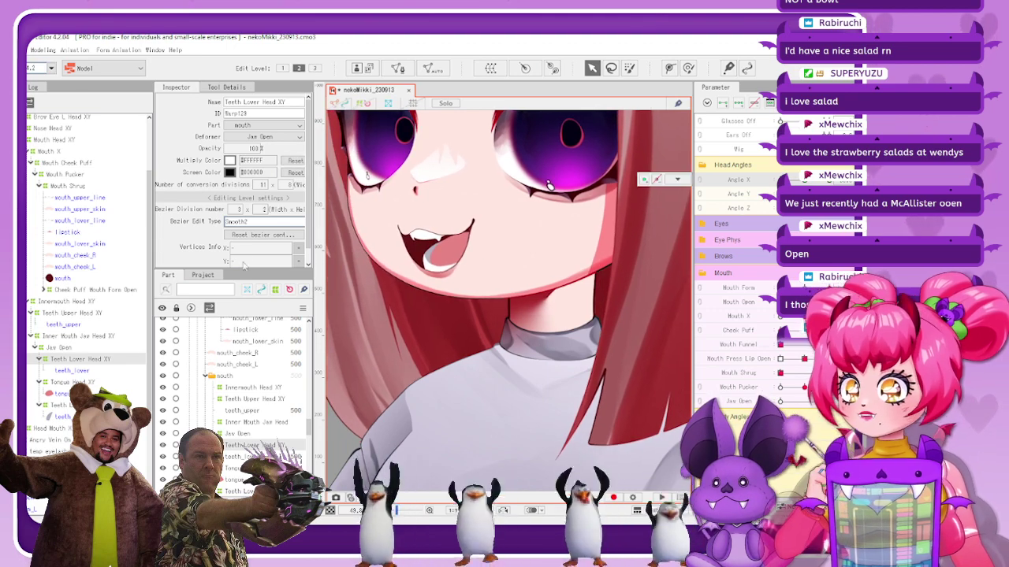
{"action": "left_click", "coordinate": [84, 405], "text": "ctrl"}
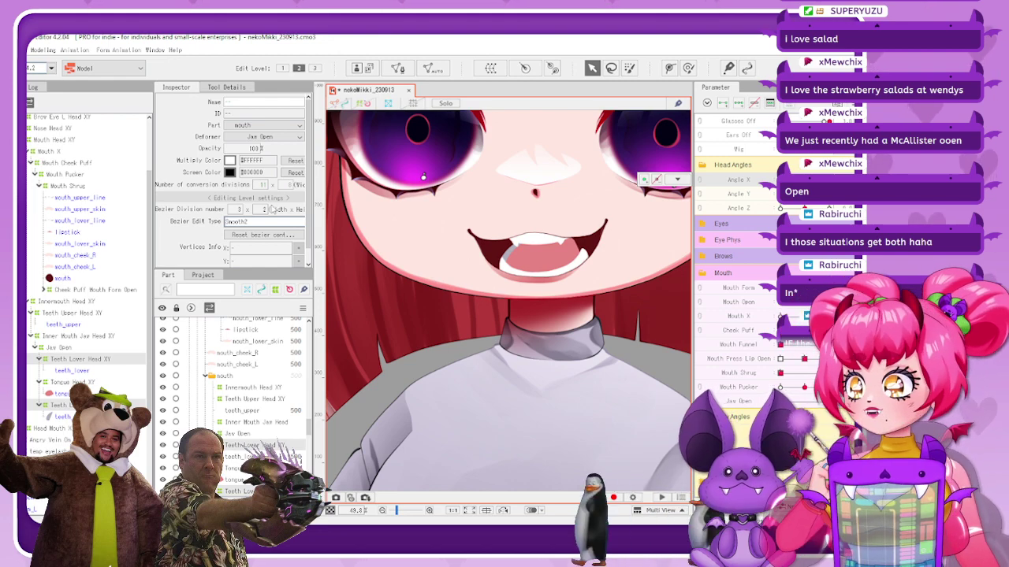
{"action": "scroll", "coordinate": [523, 262], "scroll_direction": "up", "scroll_amount": 2}
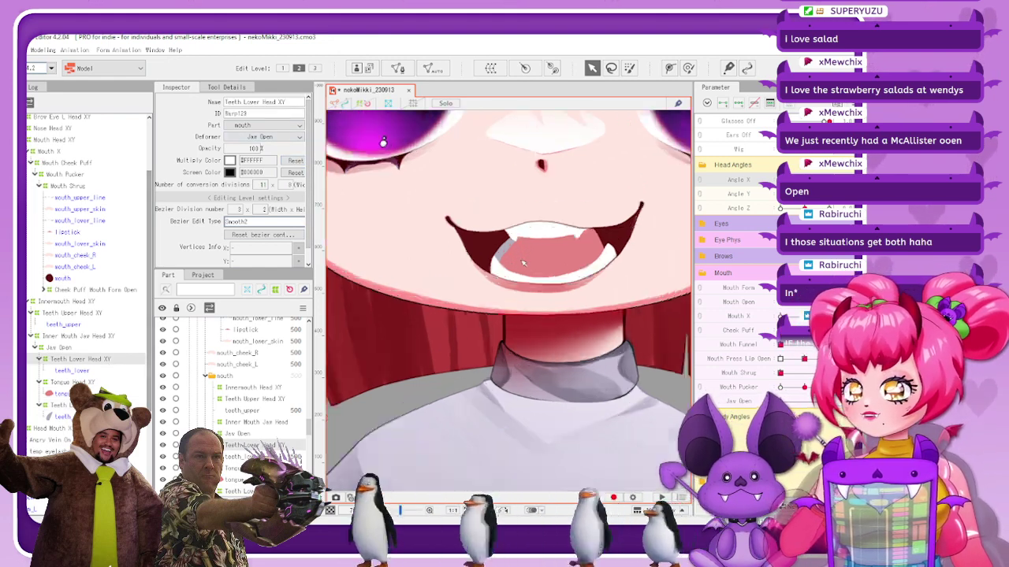
{"action": "scroll", "coordinate": [522, 263], "scroll_direction": "up", "scroll_amount": 2}
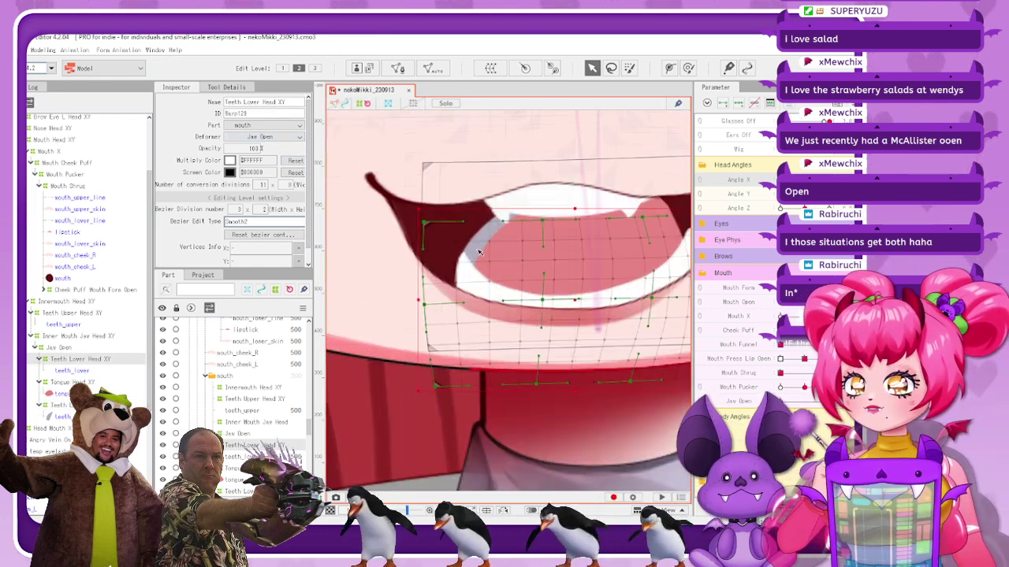
{"action": "scroll", "coordinate": [478, 252], "scroll_direction": "down", "scroll_amount": 2}
{"action": "scroll", "coordinate": [611, 248], "scroll_direction": "up", "scroll_amount": 2}
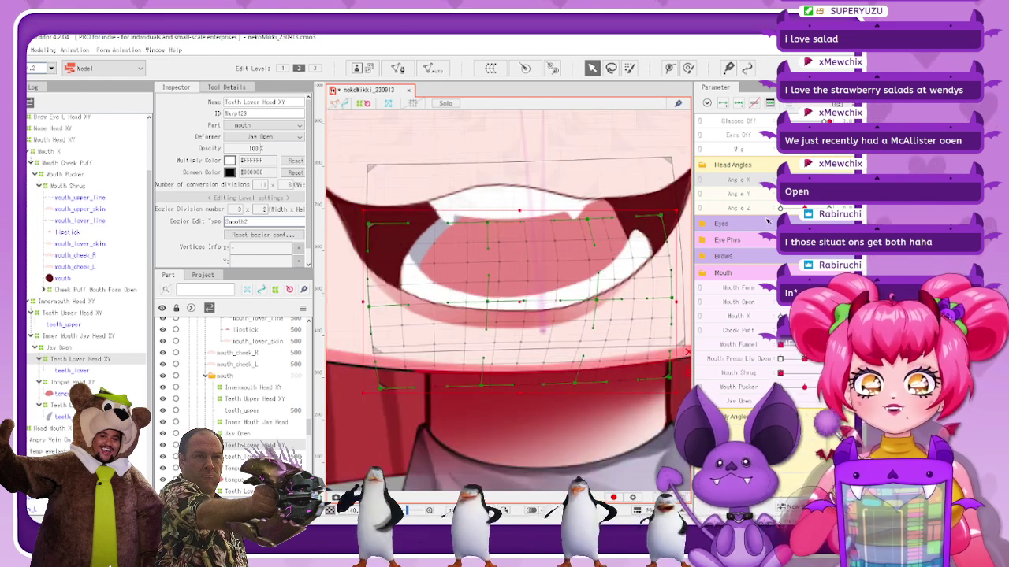
{"action": "left_click", "coordinate": [80, 371]}
{"action": "left_click", "coordinate": [84, 360]}
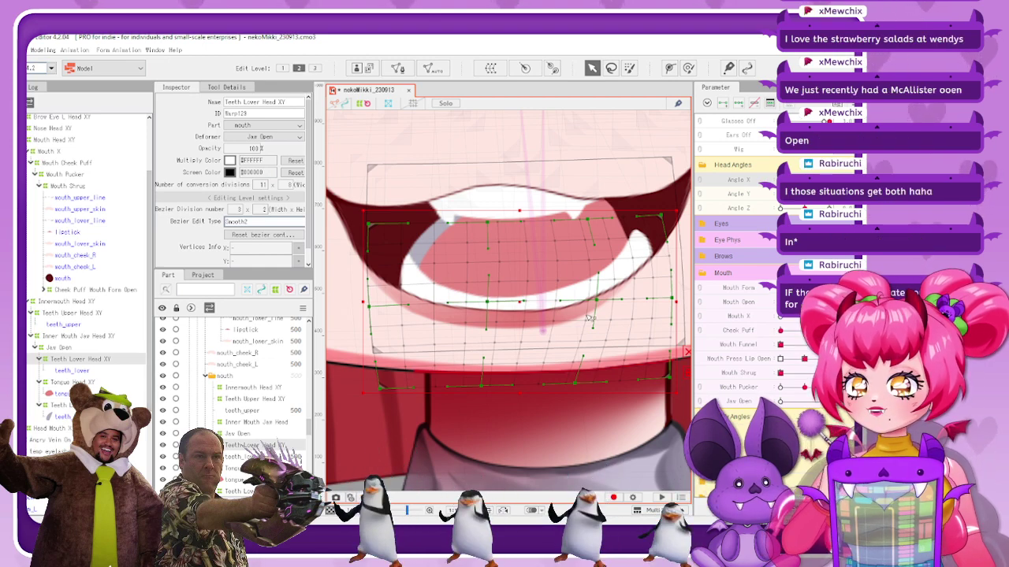
{"action": "mouse_move", "coordinate": [841, 172]}
{"action": "left_mouse_down"}
{"action": "mouse_move", "coordinate": [782, 175]}
{"action": "mouse_move", "coordinate": [835, 174]}
{"action": "left_mouse_up"}
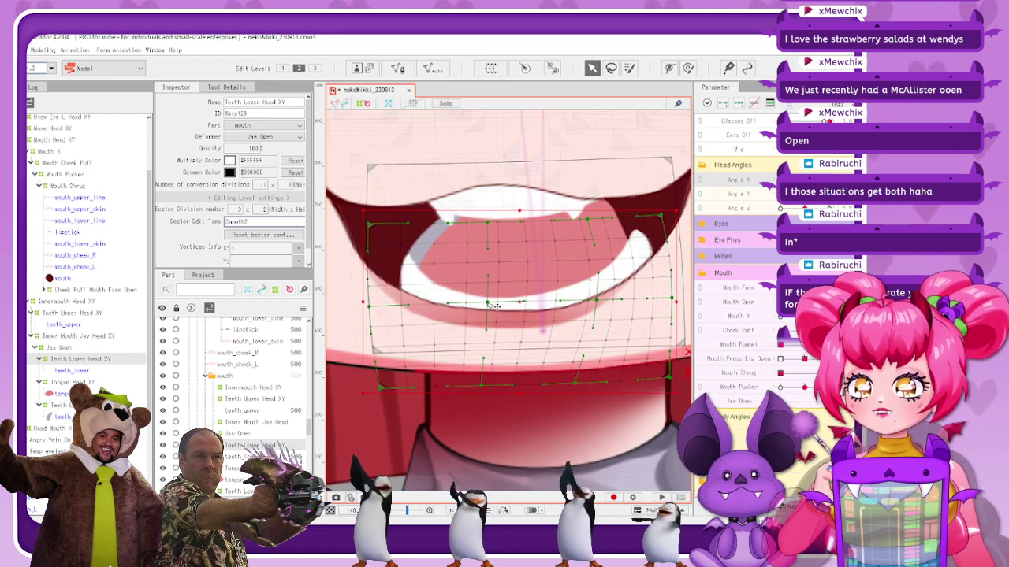
{"action": "left_click", "coordinate": [363, 104]}
{"action": "scroll", "coordinate": [523, 266], "scroll_direction": "down", "scroll_amount": 4}
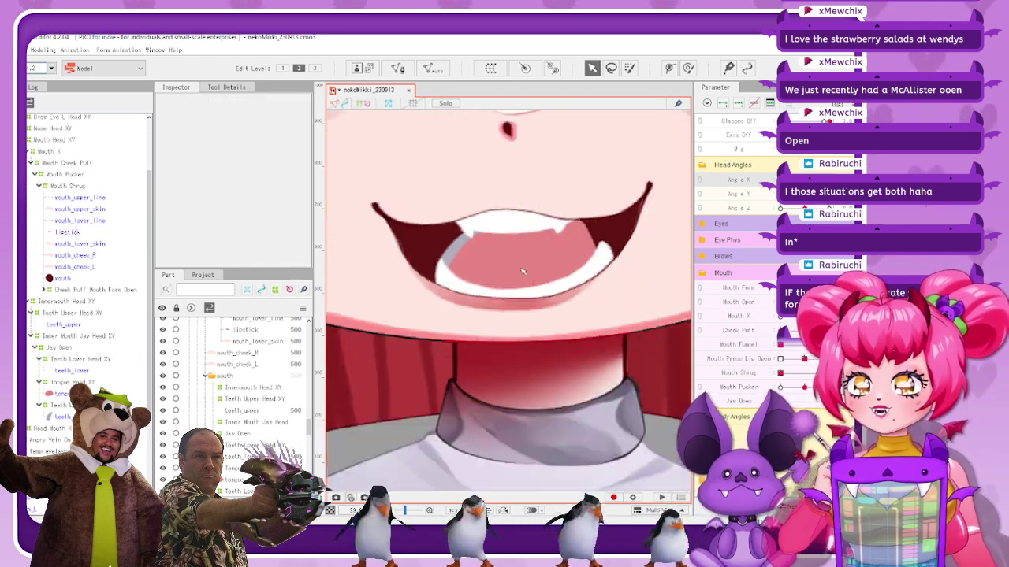
{"action": "scroll", "coordinate": [543, 261], "scroll_direction": "down", "scroll_amount": 3}
{"action": "scroll", "coordinate": [544, 261], "scroll_direction": "up", "scroll_amount": 3}
{"action": "mouse_move", "coordinate": [805, 180]}
{"action": "left_mouse_down"}
{"action": "mouse_move", "coordinate": [642, 162]}
{"action": "mouse_move", "coordinate": [805, 178]}
{"action": "mouse_move", "coordinate": [781, 180]}
{"action": "mouse_move", "coordinate": [793, 179]}
{"action": "left_mouse_up"}
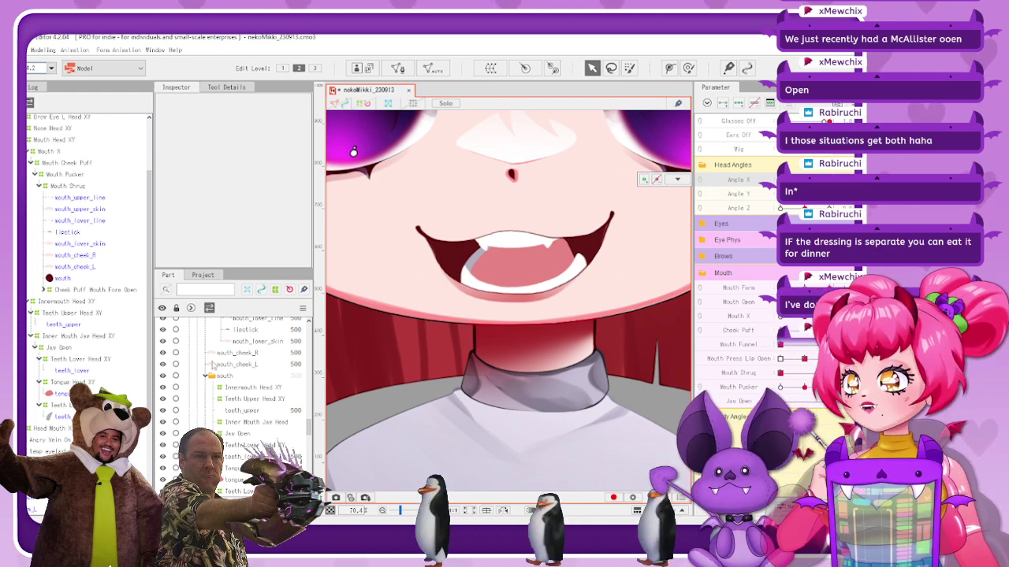
Select the Teeth Lower Back Head XY warp and show its grid close up over the back lower teeth
{"action": "left_click", "coordinate": [62, 405]}
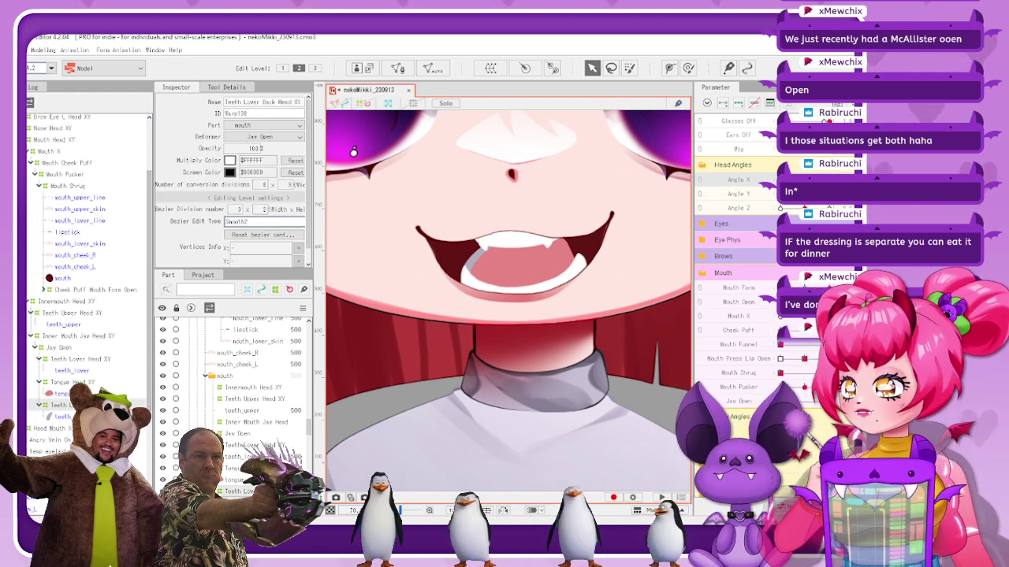
{"action": "left_click", "coordinate": [362, 103]}
{"action": "scroll", "coordinate": [455, 226], "scroll_direction": "down", "scroll_amount": 5}
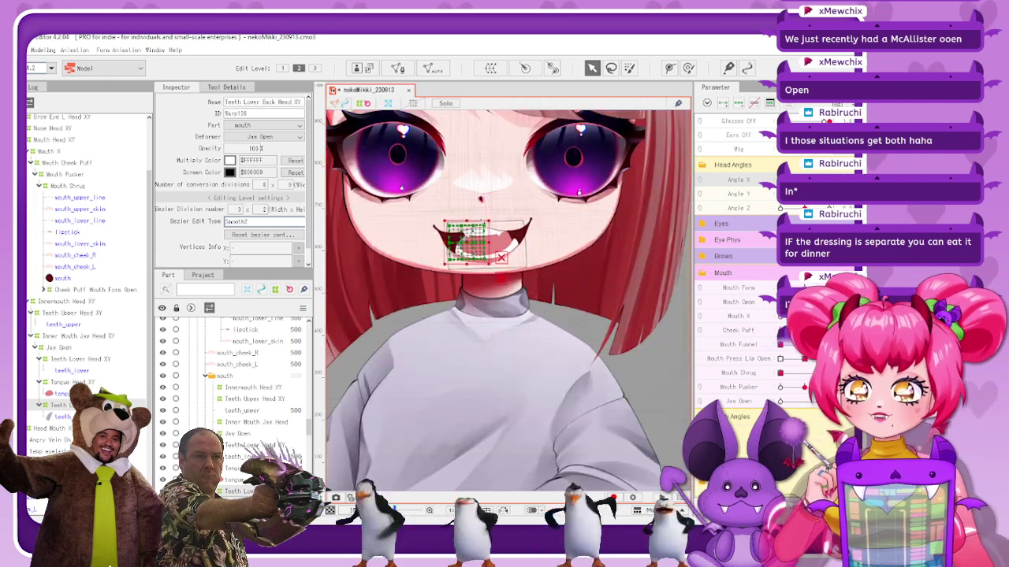
{"action": "scroll", "coordinate": [473, 227], "scroll_direction": "up", "scroll_amount": 7}
{"action": "scroll", "coordinate": [443, 241], "scroll_direction": "up", "scroll_amount": 2}
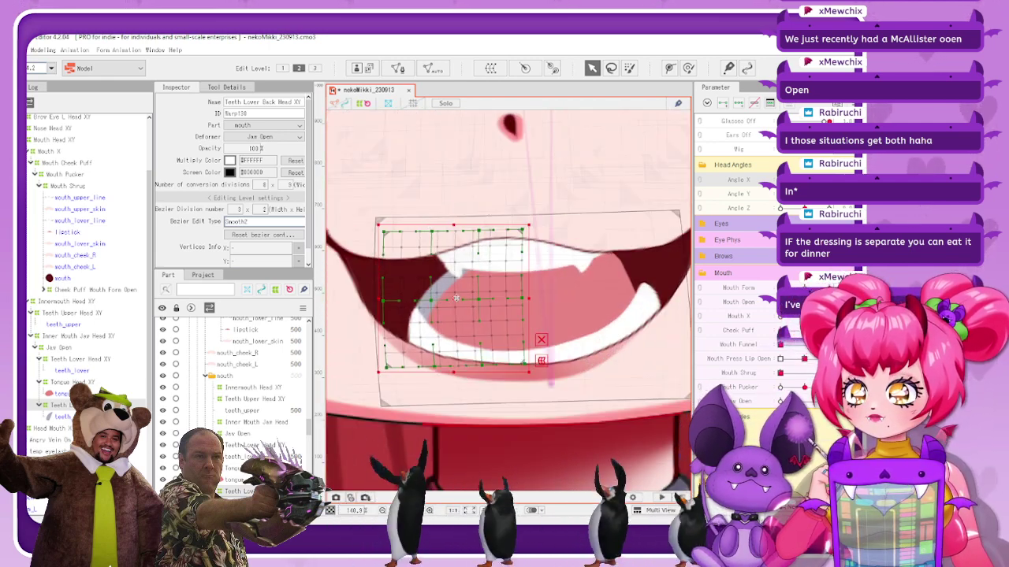
Try to change the height of the Teeth Lower Back Head XY warp from its upper edge, and undo it
{"action": "left_click_drag", "start_coordinate": [455, 222], "coordinate": [455, 234]}
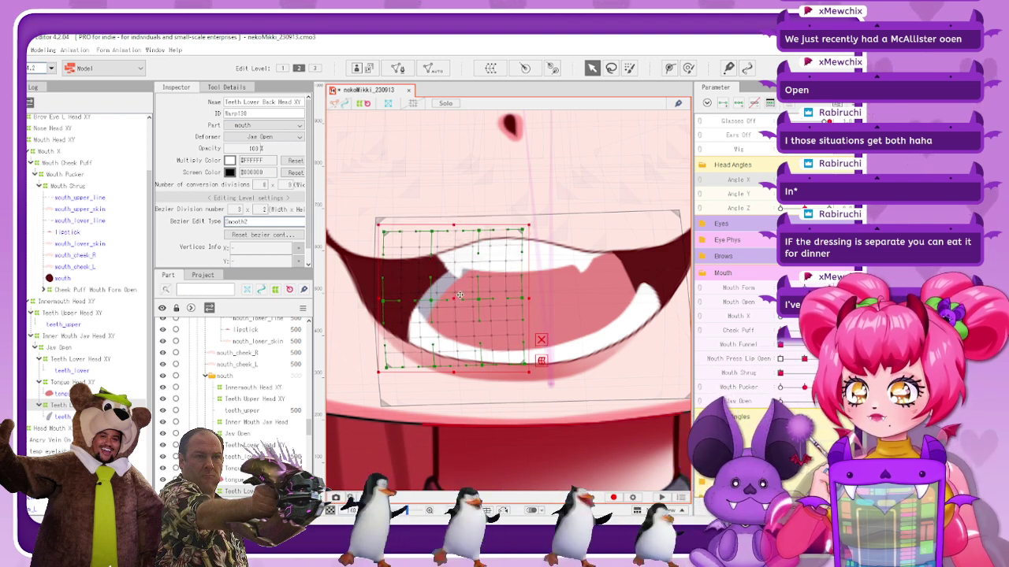
{"action": "left_click_drag", "start_coordinate": [453, 226], "coordinate": [453, 215]}
{"action": "key", "text": "ctrl+z"}
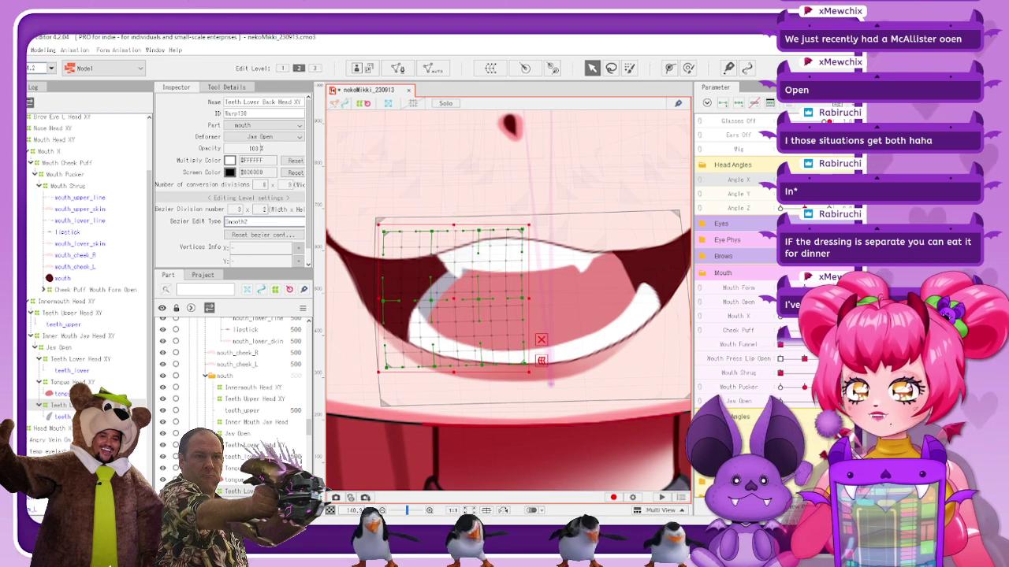
Swing Angle X and reduce the Teeth Lower Back Head XY warp's Bezier division width to 2
{"action": "left_click_drag", "start_coordinate": [804, 180], "coordinate": [827, 180]}
{"action": "scroll", "coordinate": [576, 222], "scroll_direction": "down", "scroll_amount": 3}
{"action": "scroll", "coordinate": [576, 222], "scroll_direction": "up", "scroll_amount": 1}
{"action": "scroll", "coordinate": [576, 221], "scroll_direction": "up", "scroll_amount": 1}
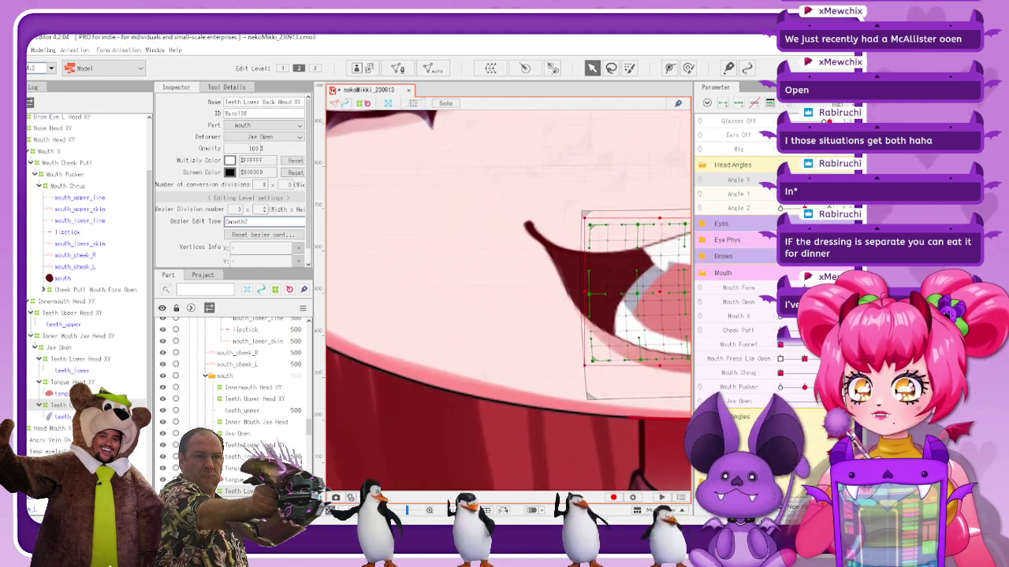
{"action": "scroll", "coordinate": [587, 232], "scroll_direction": "down", "scroll_amount": 2}
{"action": "scroll", "coordinate": [644, 227], "scroll_direction": "up", "scroll_amount": 3}
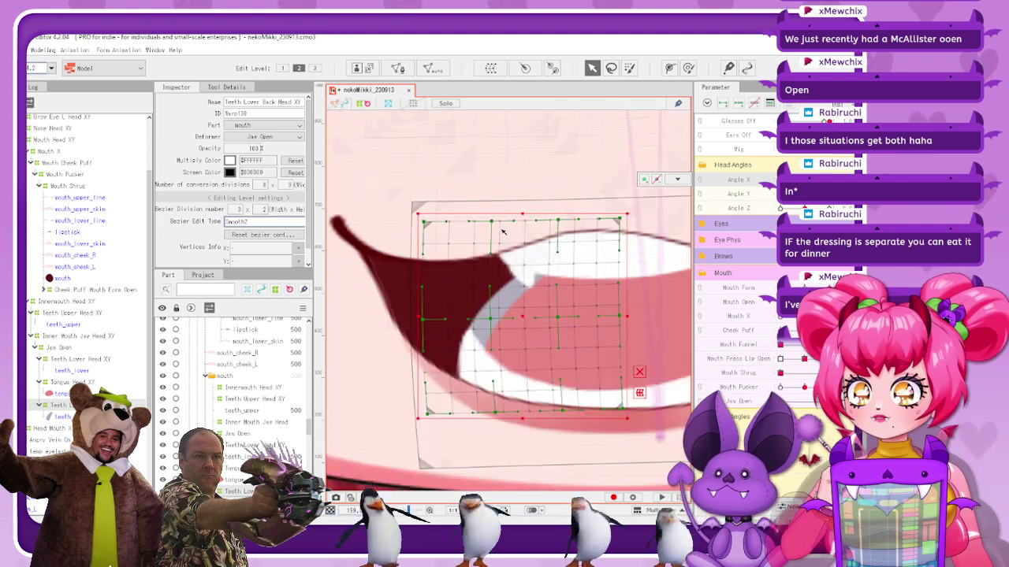
{"action": "double_click", "coordinate": [240, 210]}
{"action": "type", "text": "2"}
{"action": "key", "text": "Return"}
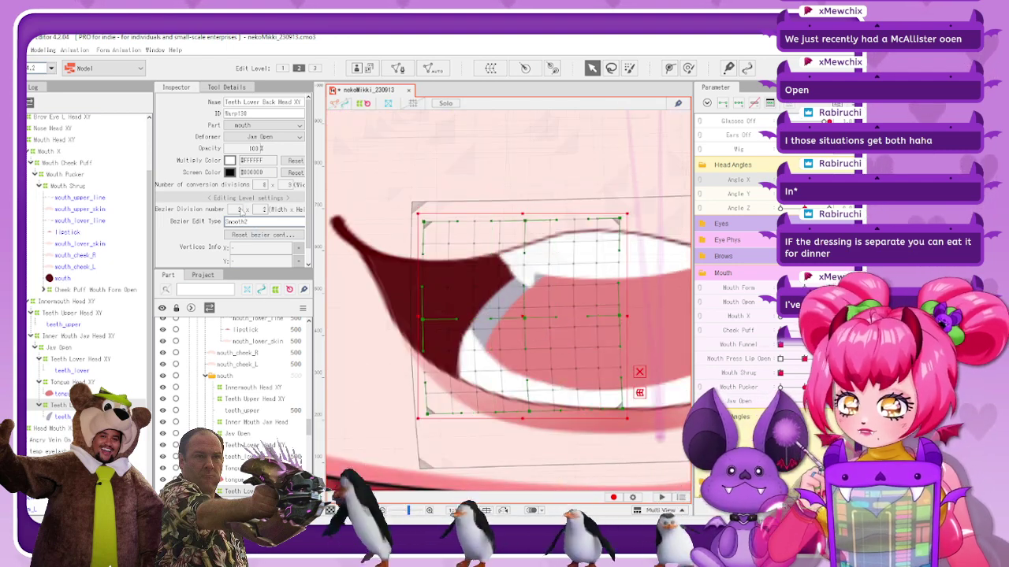
Shift the Teeth Lower Back Head XY warp's upper-middle and centre points left, and draw its left column slightly inward
{"action": "left_click_drag", "start_coordinate": [525, 220], "coordinate": [515, 221]}
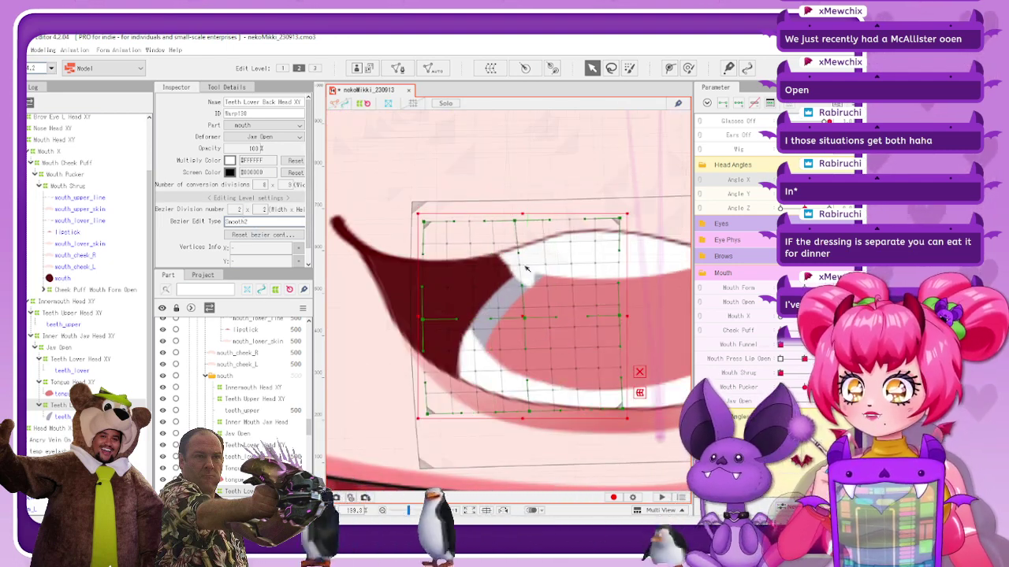
{"action": "left_click", "coordinate": [651, 376]}
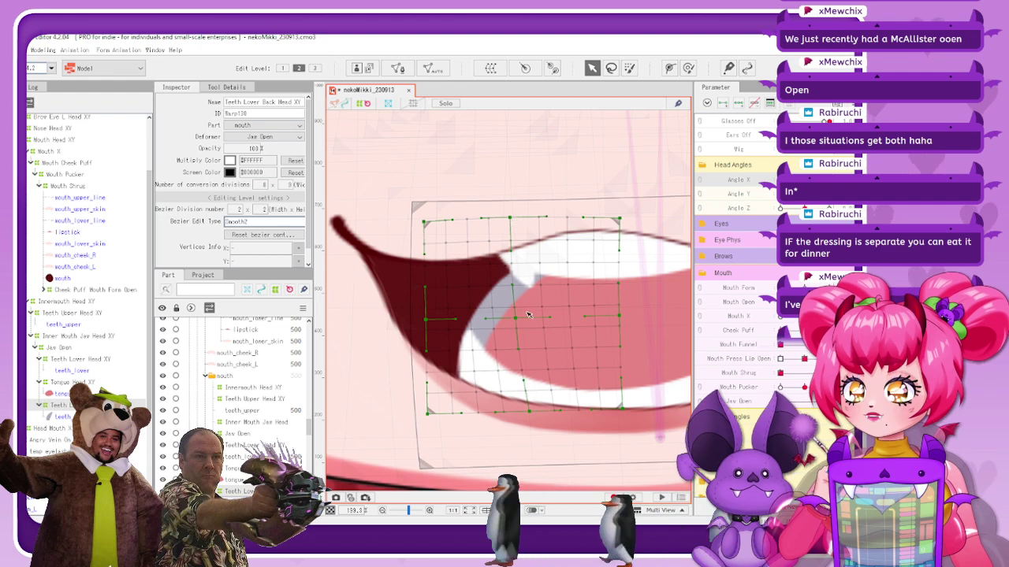
{"action": "left_click_drag", "start_coordinate": [427, 319], "coordinate": [429, 319]}
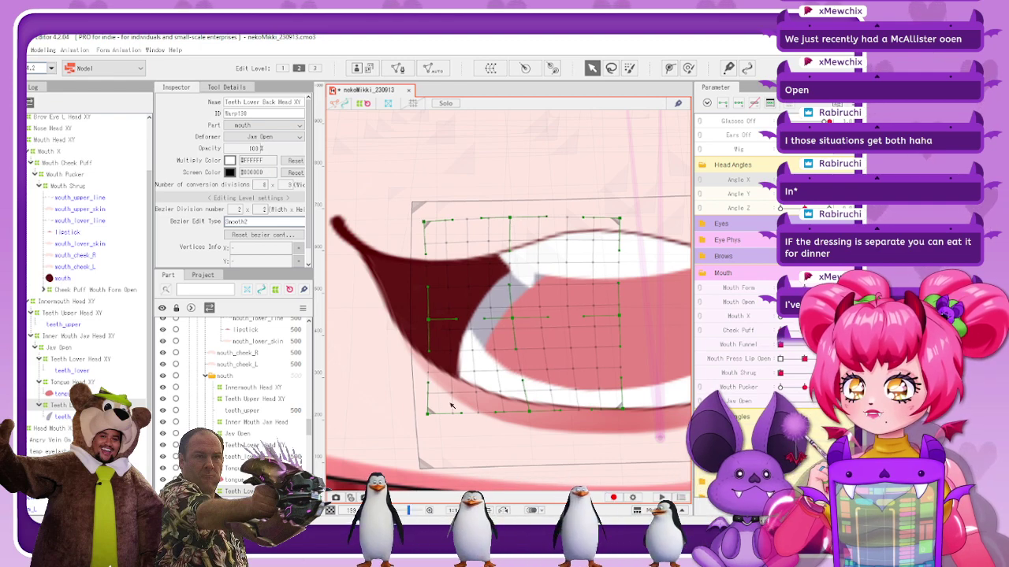
{"action": "left_click_drag", "start_coordinate": [427, 413], "coordinate": [440, 414]}
{"action": "left_click_drag", "start_coordinate": [428, 219], "coordinate": [436, 223]}
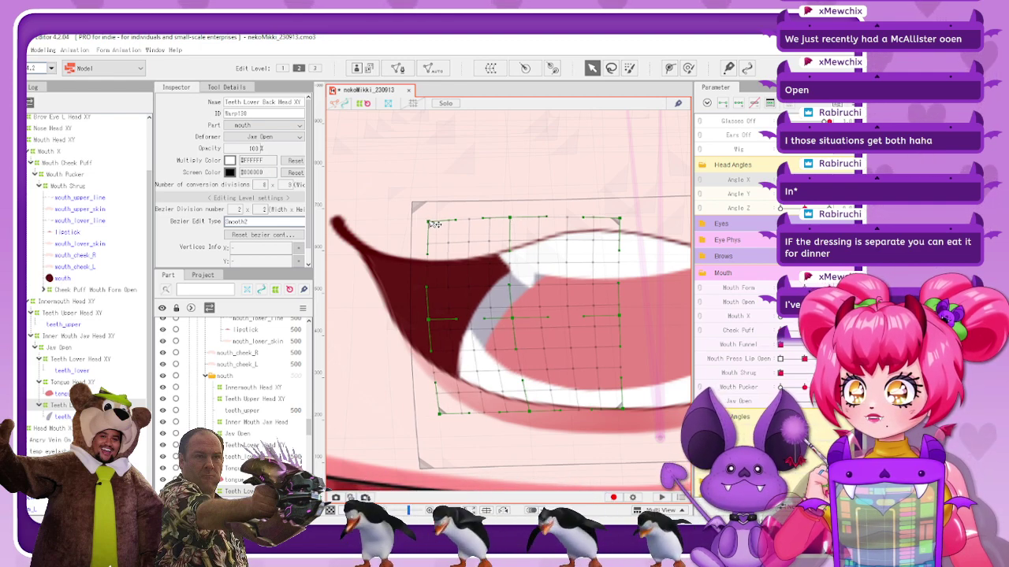
{"action": "left_click_drag", "start_coordinate": [431, 324], "coordinate": [429, 323]}
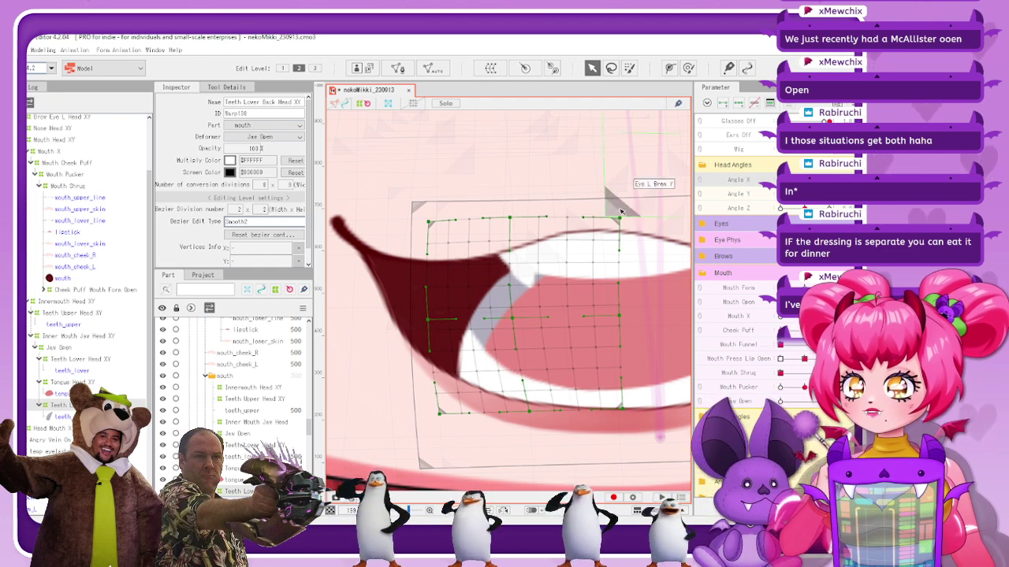
Draw the upper and middle points of the Teeth Lower Back Head XY warp's right edge inward, and check the smile across Angle X
{"action": "left_click_drag", "start_coordinate": [620, 219], "coordinate": [612, 224]}
{"action": "left_click_drag", "start_coordinate": [627, 316], "coordinate": [615, 317]}
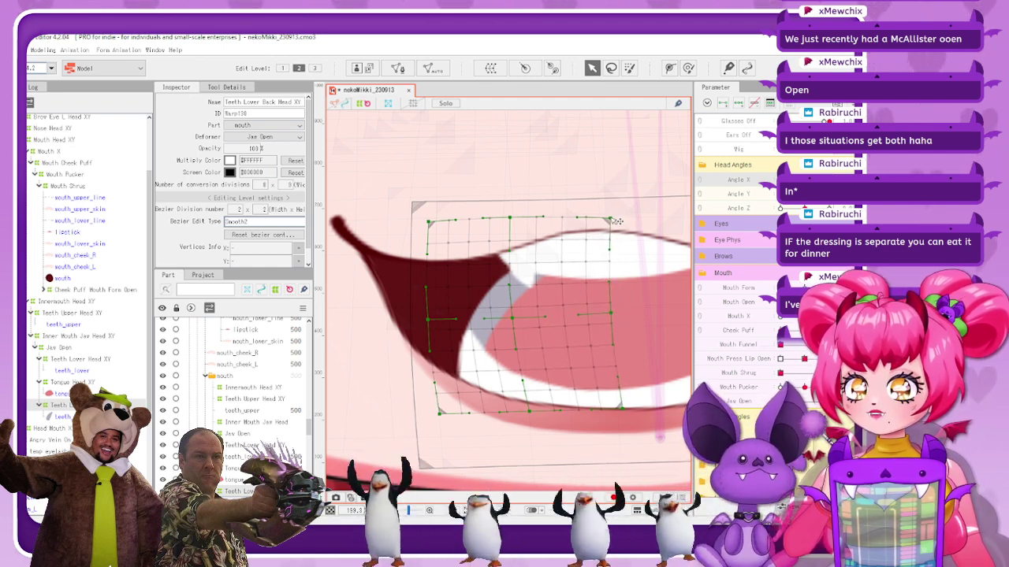
{"action": "left_click_drag", "start_coordinate": [618, 221], "coordinate": [616, 219]}
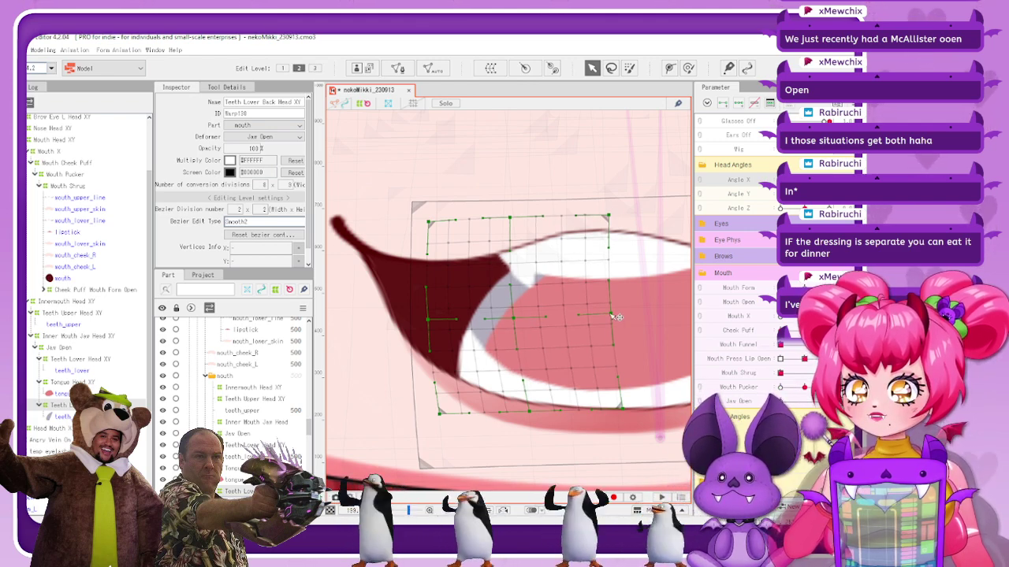
{"action": "left_click", "coordinate": [364, 103]}
{"action": "scroll", "coordinate": [485, 262], "scroll_direction": "down", "scroll_amount": 5}
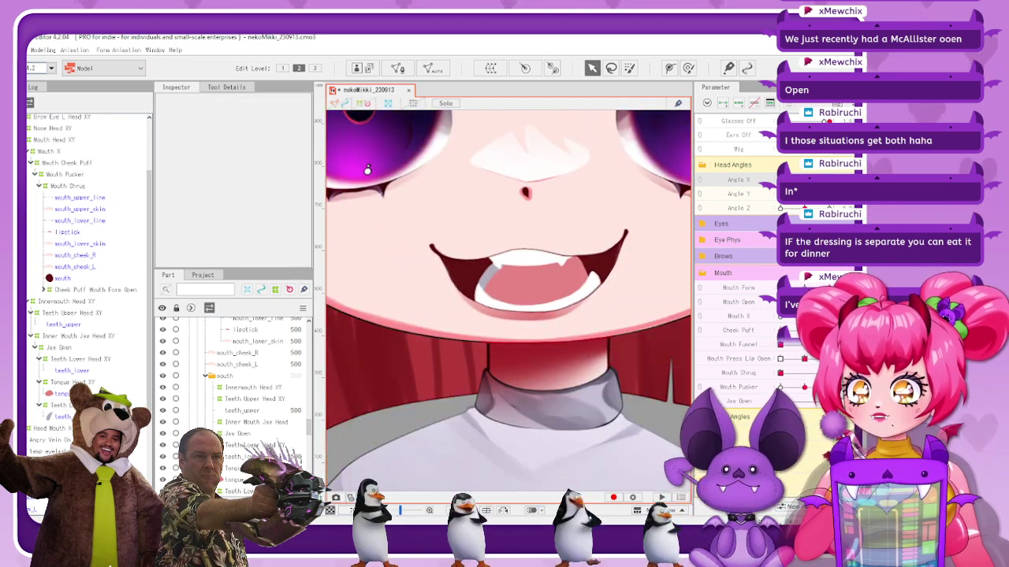
{"action": "left_click_drag", "start_coordinate": [367, 170], "coordinate": [640, 180]}
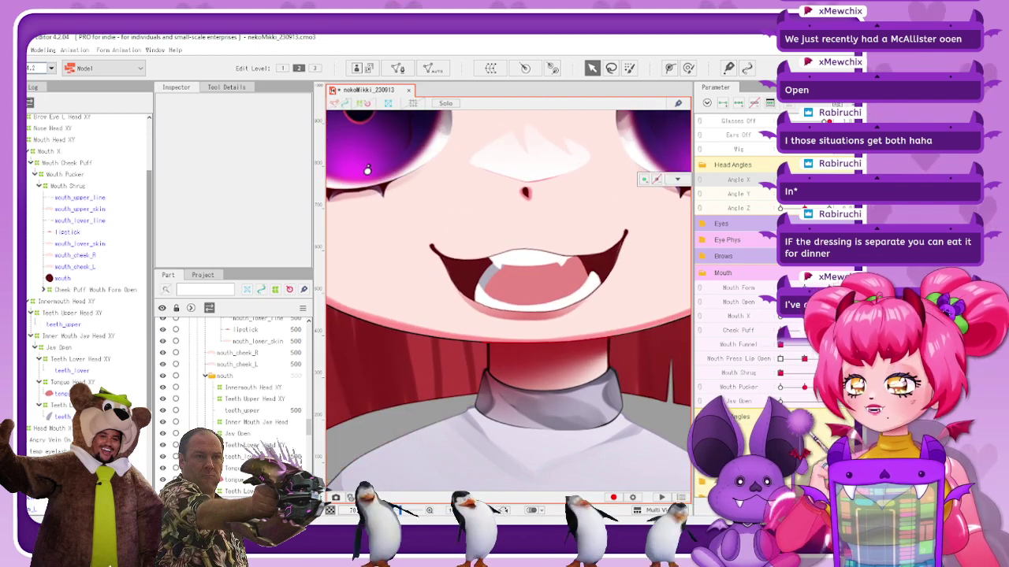
Raise the Tongue Head XY warp's Bezier division height to 3 and check the tongue within the whole face
{"action": "left_click", "coordinate": [57, 384]}
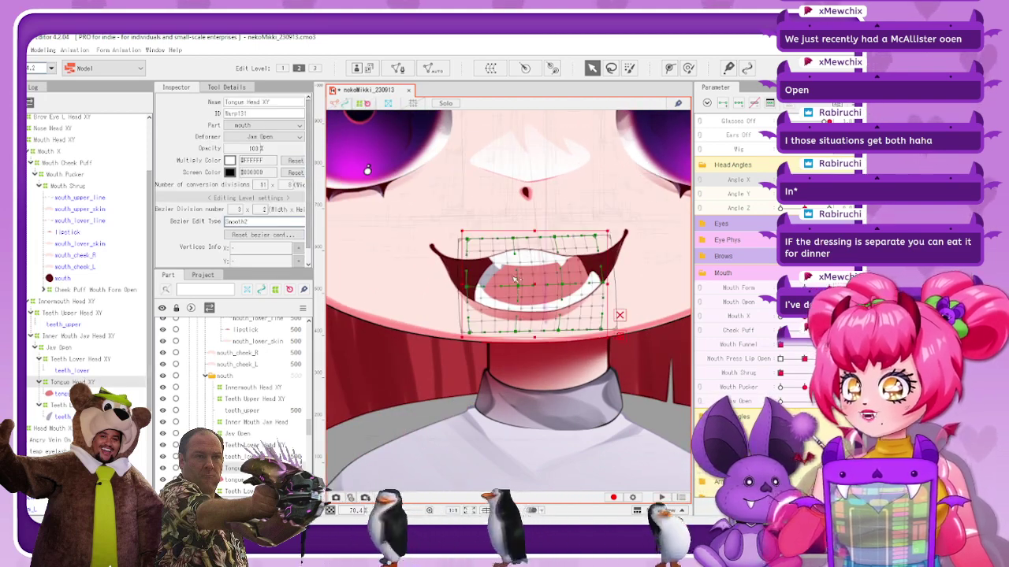
{"action": "scroll", "coordinate": [435, 302], "scroll_direction": "up", "scroll_amount": 4}
{"action": "left_click_drag", "start_coordinate": [434, 300], "coordinate": [443, 302]}
{"action": "scroll", "coordinate": [447, 262], "scroll_direction": "down", "scroll_amount": 5}
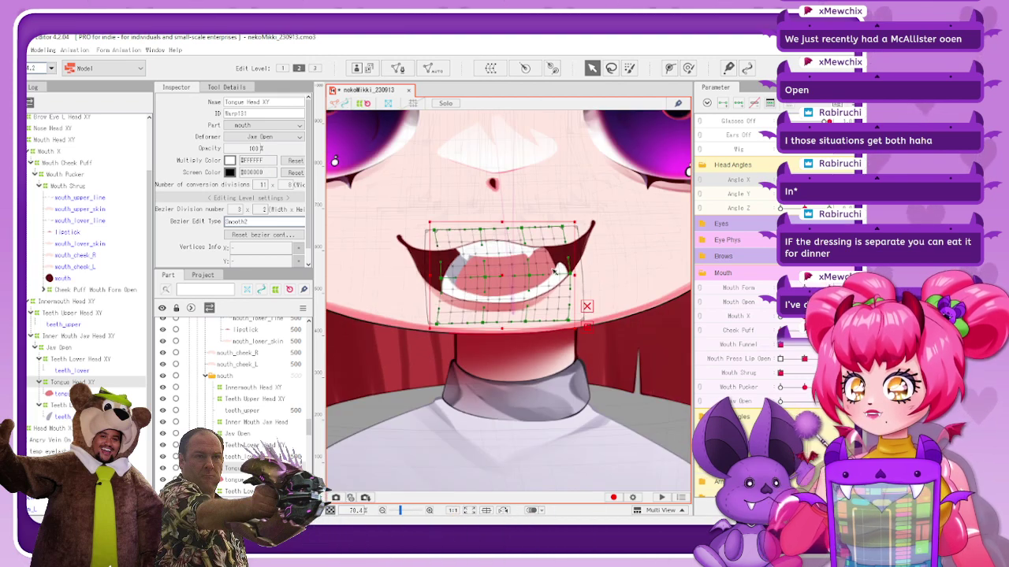
{"action": "scroll", "coordinate": [512, 256], "scroll_direction": "up", "scroll_amount": 1}
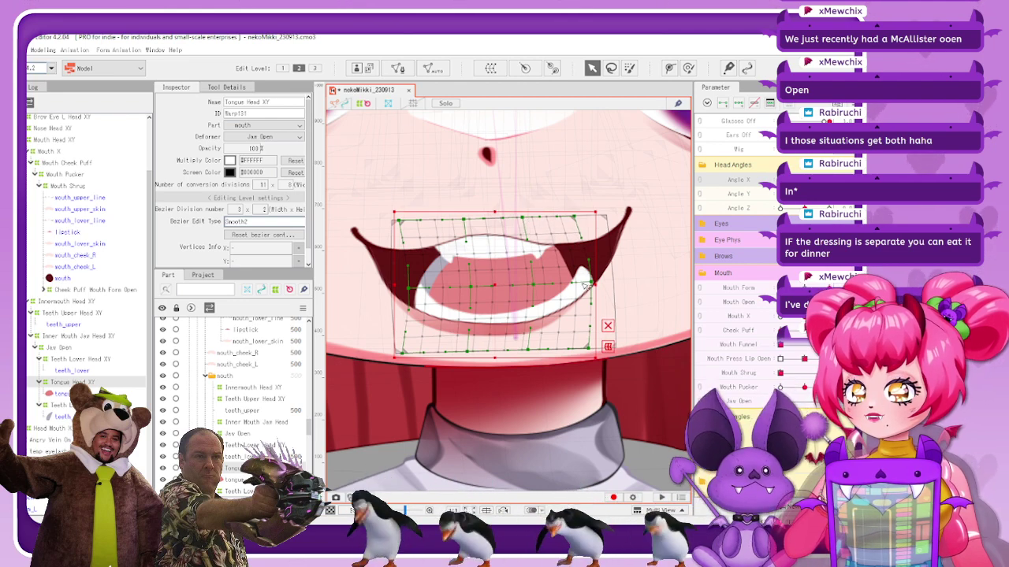
{"action": "scroll", "coordinate": [584, 284], "scroll_direction": "up", "scroll_amount": 2}
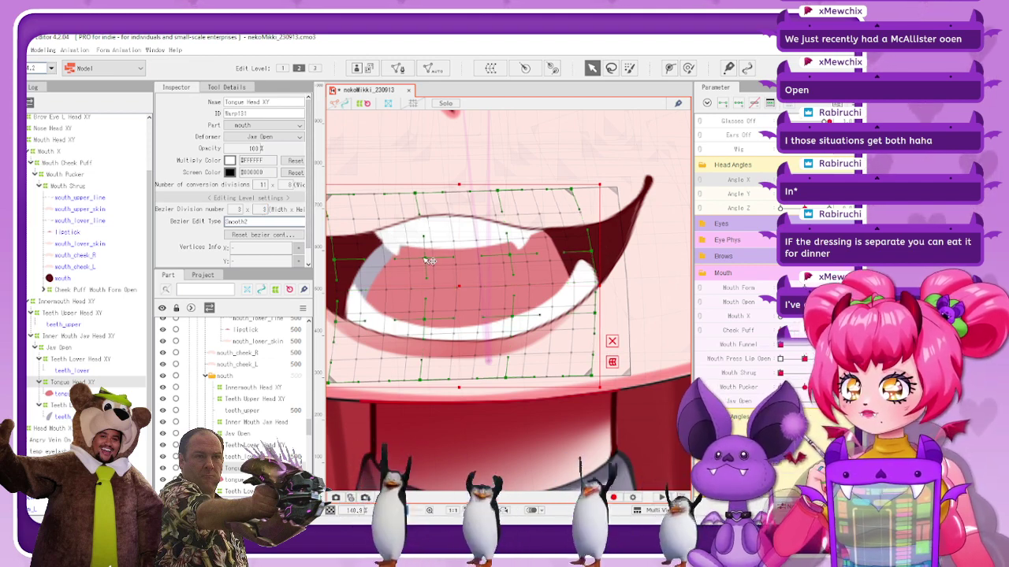
{"action": "left_click", "coordinate": [363, 104]}
{"action": "scroll", "coordinate": [531, 301], "scroll_direction": "down", "scroll_amount": 3}
{"action": "scroll", "coordinate": [561, 321], "scroll_direction": "down", "scroll_amount": 3}
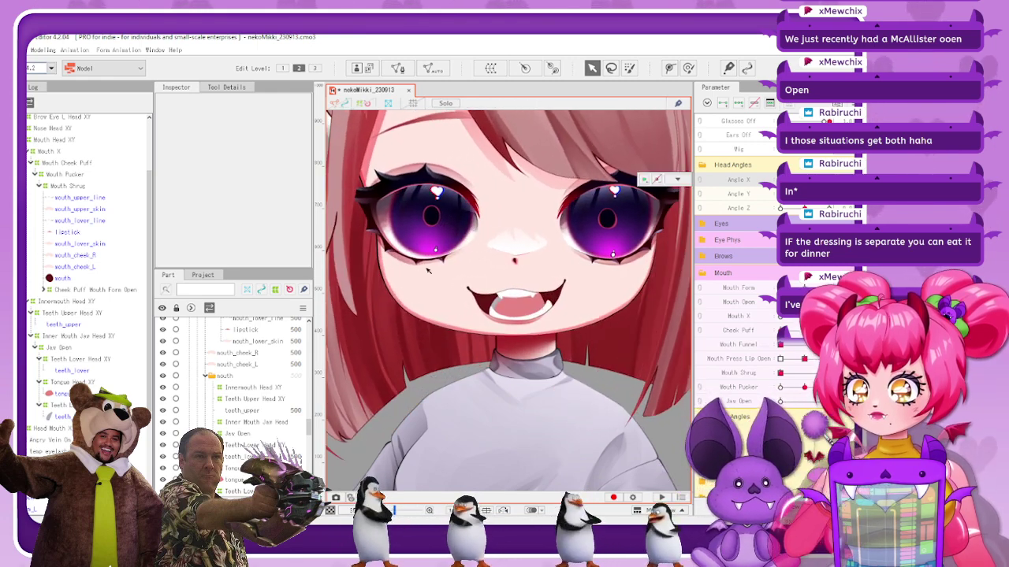
Shift the two lower rows of Tongue Head XY control points slightly right along the tongue's left and middle parts
{"action": "left_click", "coordinate": [71, 382]}
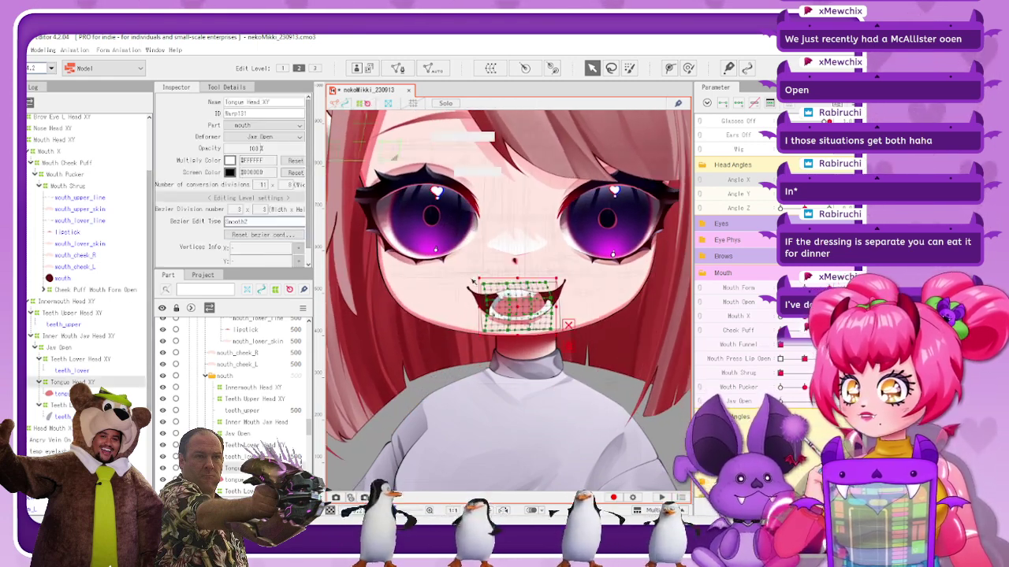
{"action": "scroll", "coordinate": [474, 281], "scroll_direction": "up", "scroll_amount": 4}
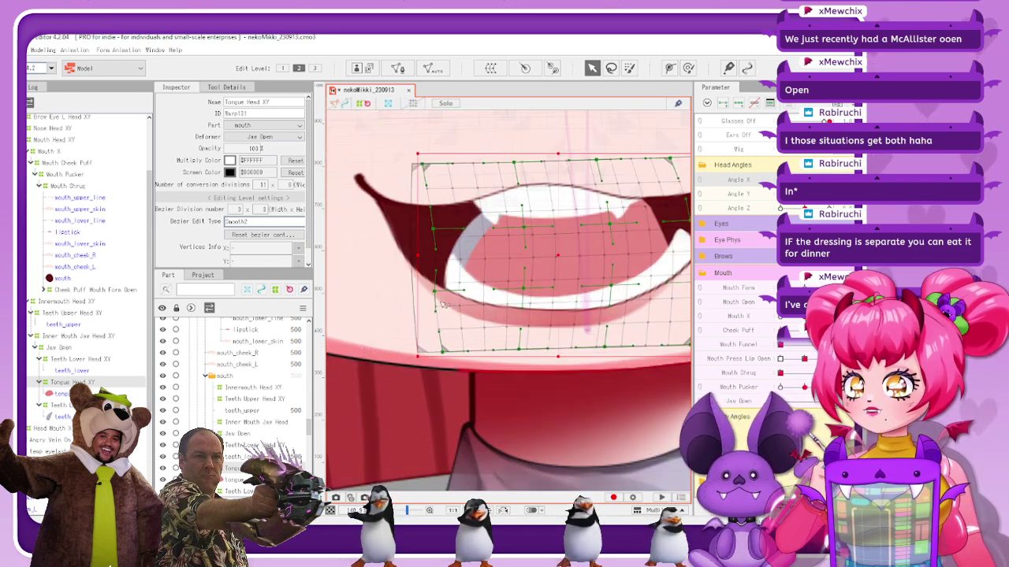
{"action": "left_click_drag", "start_coordinate": [436, 293], "coordinate": [441, 292]}
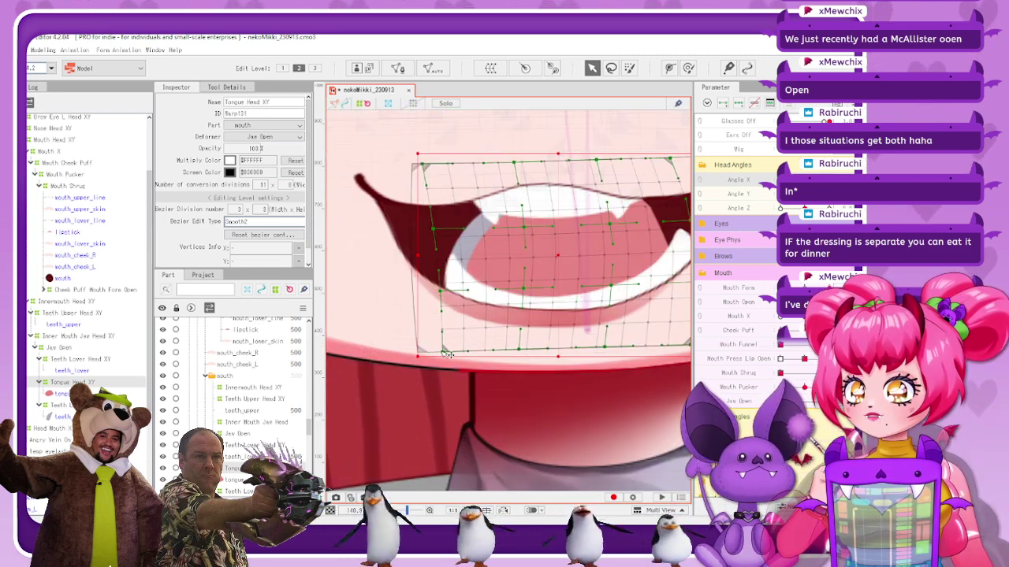
{"action": "left_click_drag", "start_coordinate": [443, 352], "coordinate": [450, 351]}
{"action": "left_click_drag", "start_coordinate": [519, 350], "coordinate": [530, 349]}
{"action": "left_click_drag", "start_coordinate": [524, 290], "coordinate": [528, 290]}
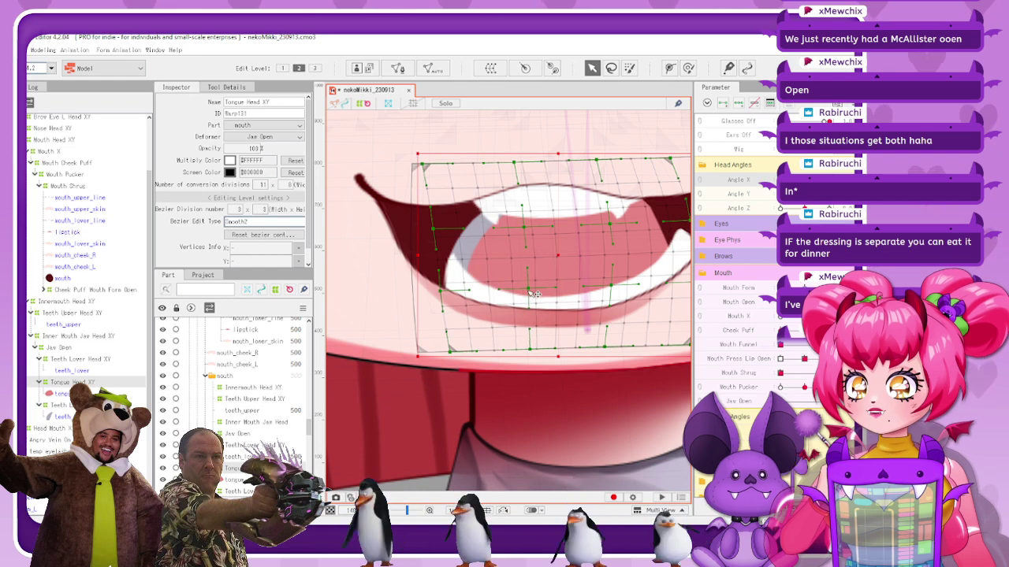
{"action": "left_click_drag", "start_coordinate": [528, 349], "coordinate": [532, 349]}
{"action": "left_click_drag", "start_coordinate": [604, 348], "coordinate": [607, 347]}
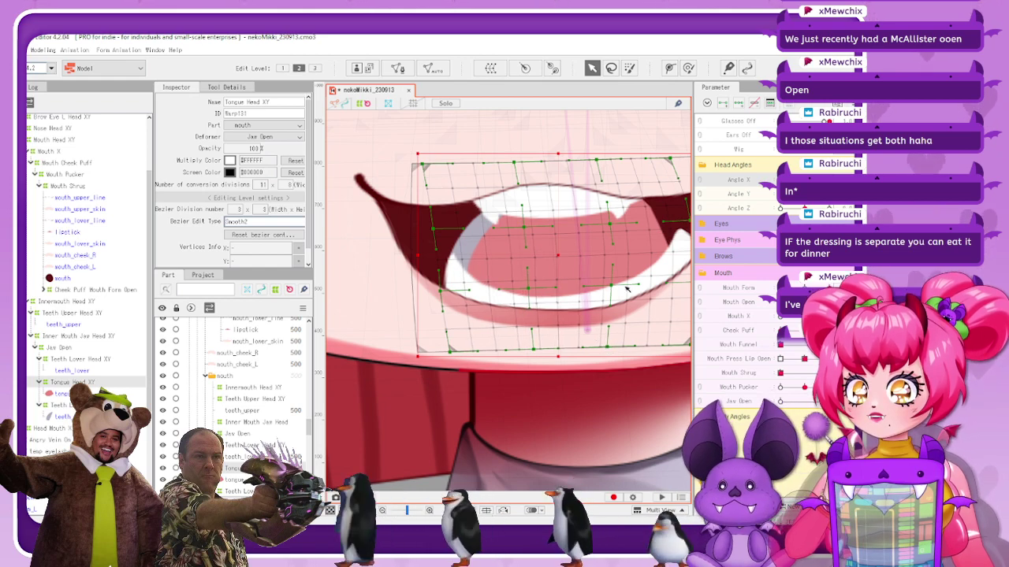
{"action": "left_click_drag", "start_coordinate": [611, 286], "coordinate": [614, 287]}
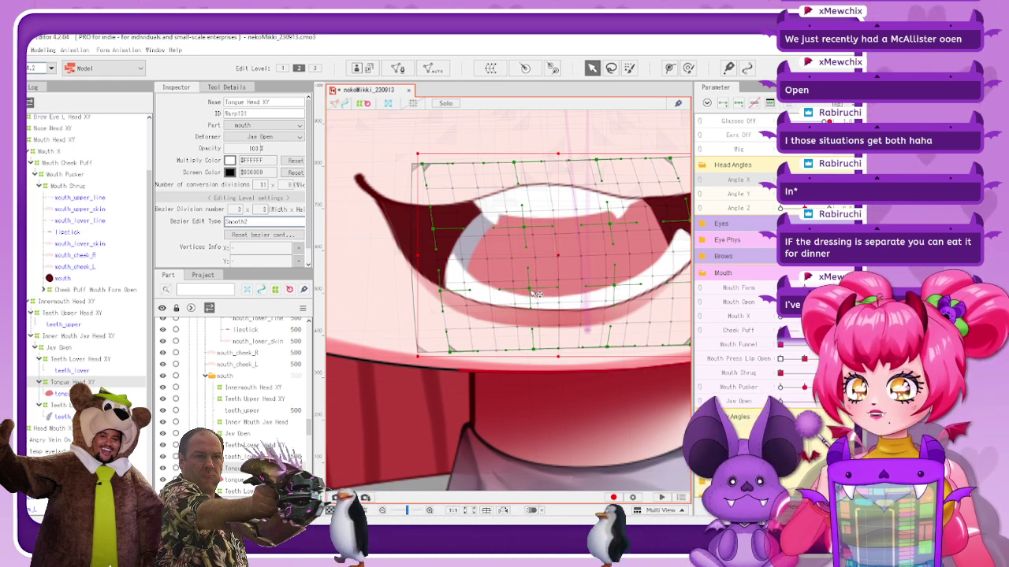
{"action": "left_click_drag", "start_coordinate": [530, 290], "coordinate": [532, 289]}
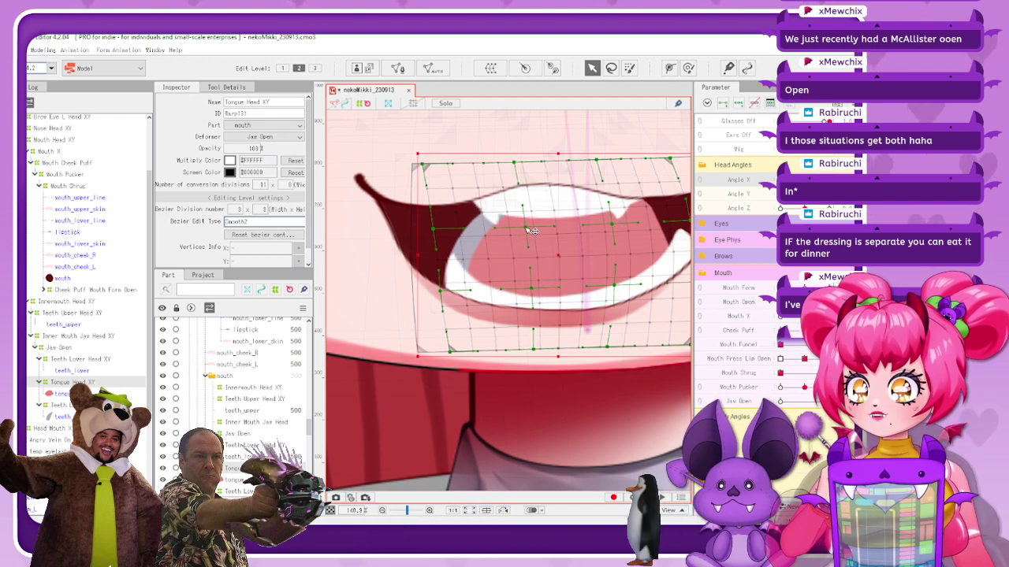
Pull the Tongue Head XY warp's upper-right control points inward toward the centre of the tongue
{"action": "scroll", "coordinate": [557, 204], "scroll_direction": "down", "scroll_amount": 3}
{"action": "scroll", "coordinate": [628, 183], "scroll_direction": "up", "scroll_amount": 3}
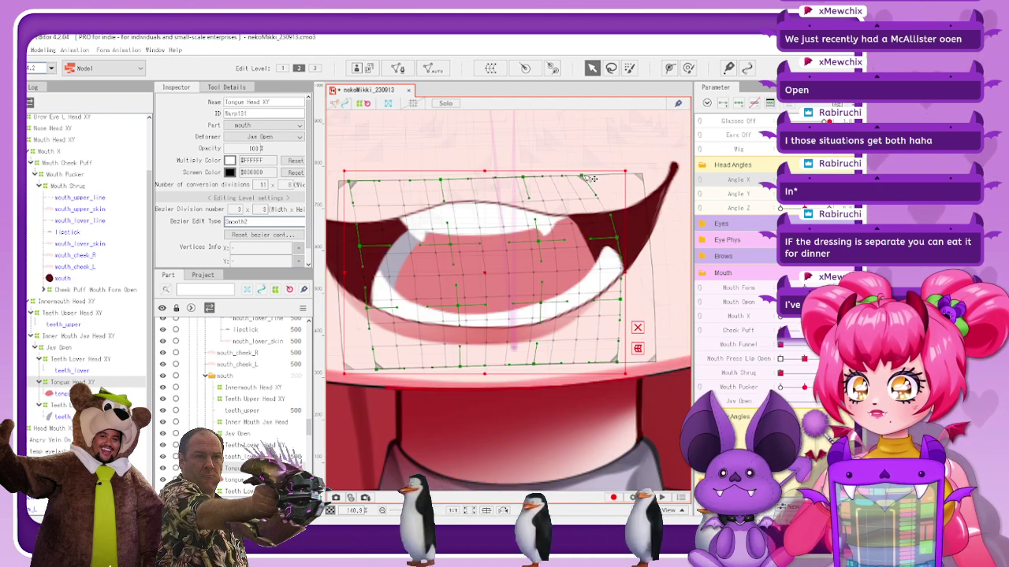
{"action": "left_click_drag", "start_coordinate": [526, 178], "coordinate": [514, 178]}
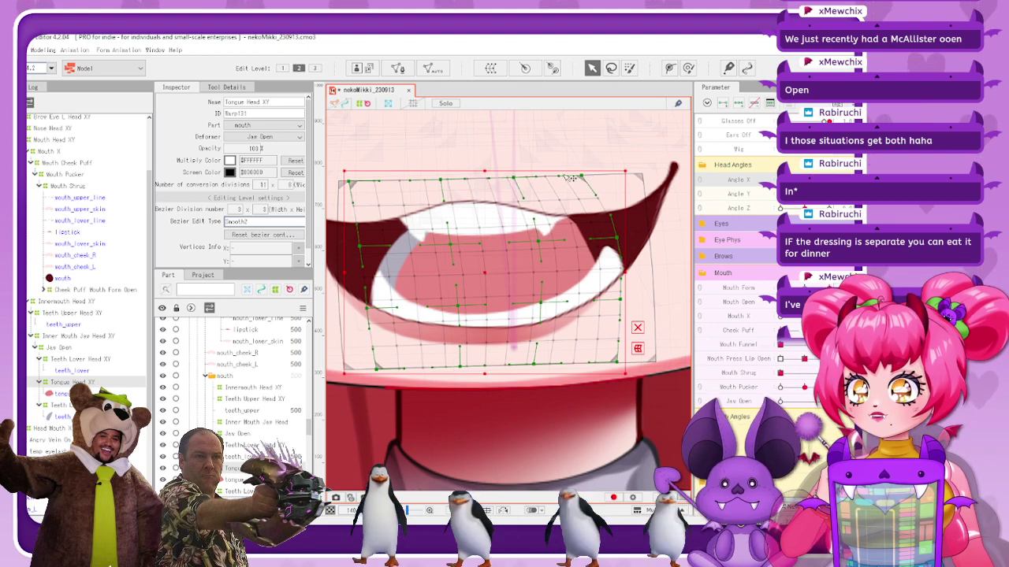
{"action": "left_click_drag", "start_coordinate": [582, 176], "coordinate": [582, 177]}
{"action": "left_click_drag", "start_coordinate": [619, 237], "coordinate": [615, 237]}
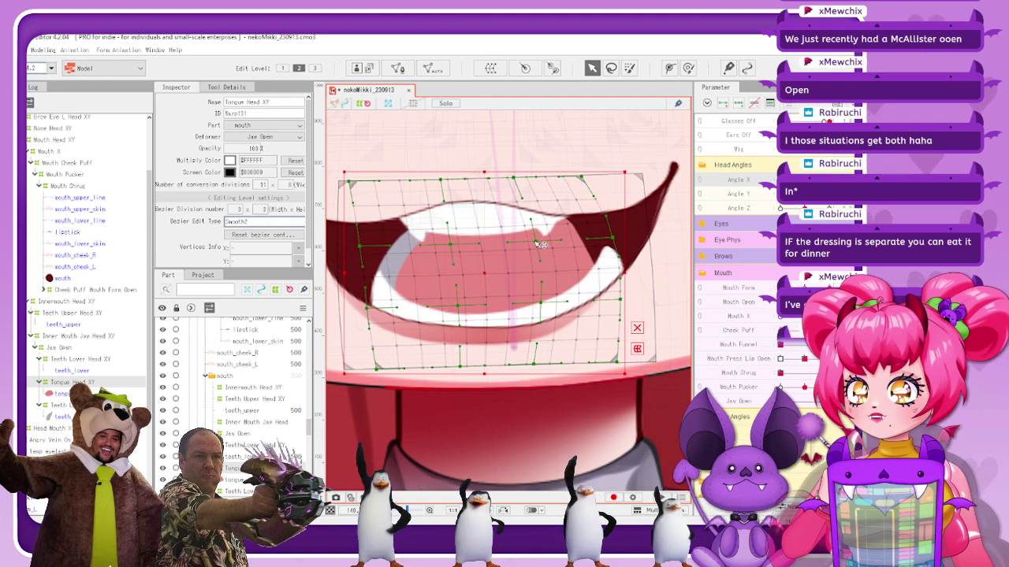
{"action": "left_click_drag", "start_coordinate": [586, 180], "coordinate": [576, 179]}
{"action": "left_click_drag", "start_coordinate": [539, 243], "coordinate": [539, 240]}
{"action": "left_click_drag", "start_coordinate": [575, 178], "coordinate": [566, 178]}
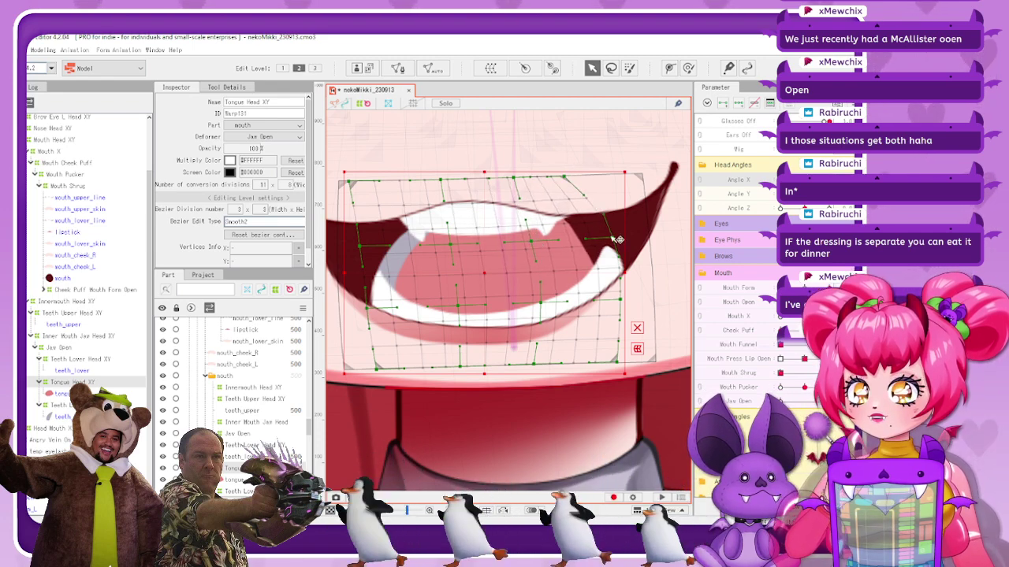
{"action": "left_click_drag", "start_coordinate": [618, 240], "coordinate": [609, 238]}
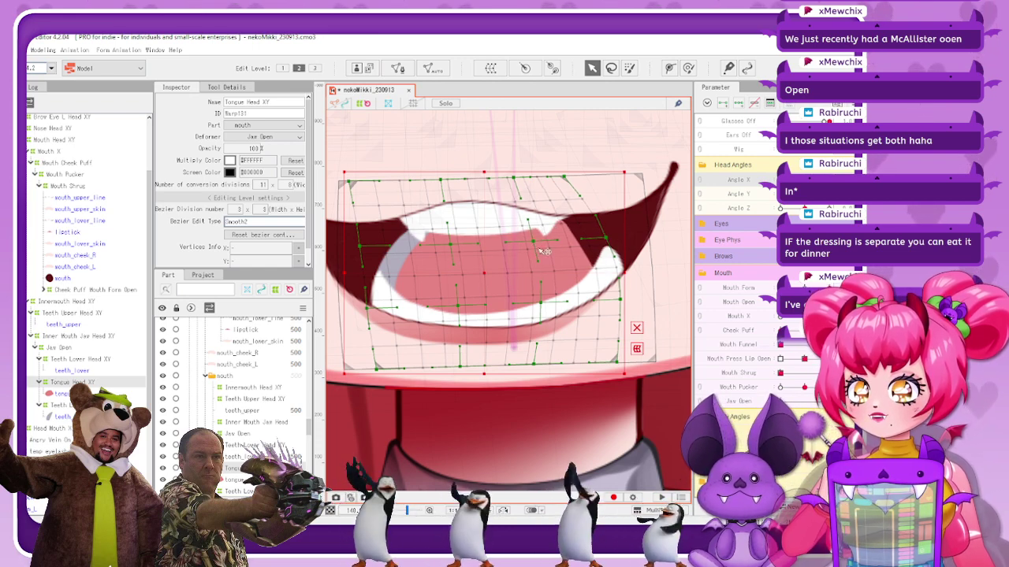
Pull the Tongue Head XY warp's lower-right control points inward and check the open smile across Angle X
{"action": "left_click_drag", "start_coordinate": [620, 301], "coordinate": [617, 300]}
{"action": "left_click_drag", "start_coordinate": [618, 363], "coordinate": [605, 363]}
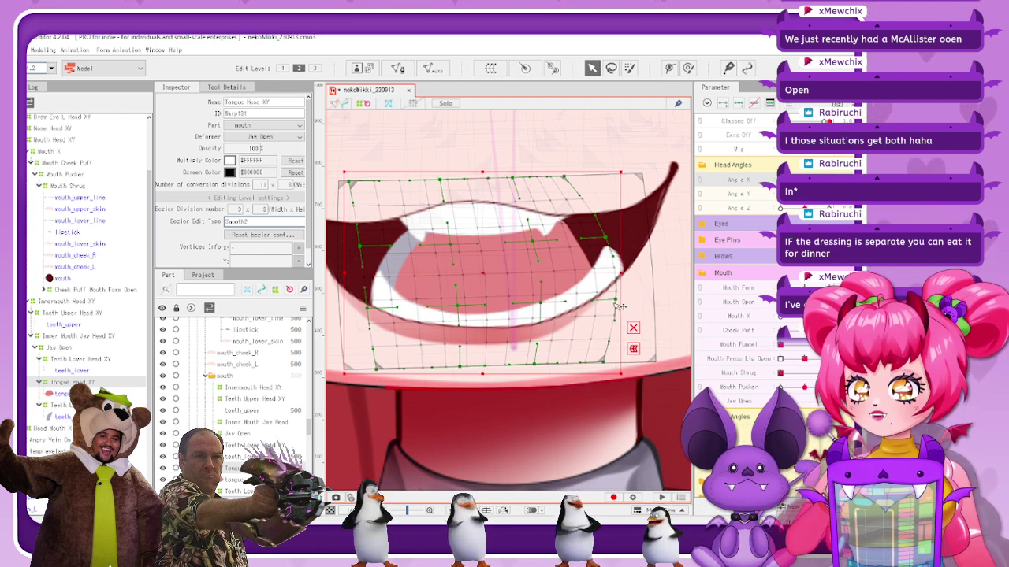
{"action": "left_click_drag", "start_coordinate": [616, 300], "coordinate": [610, 300]}
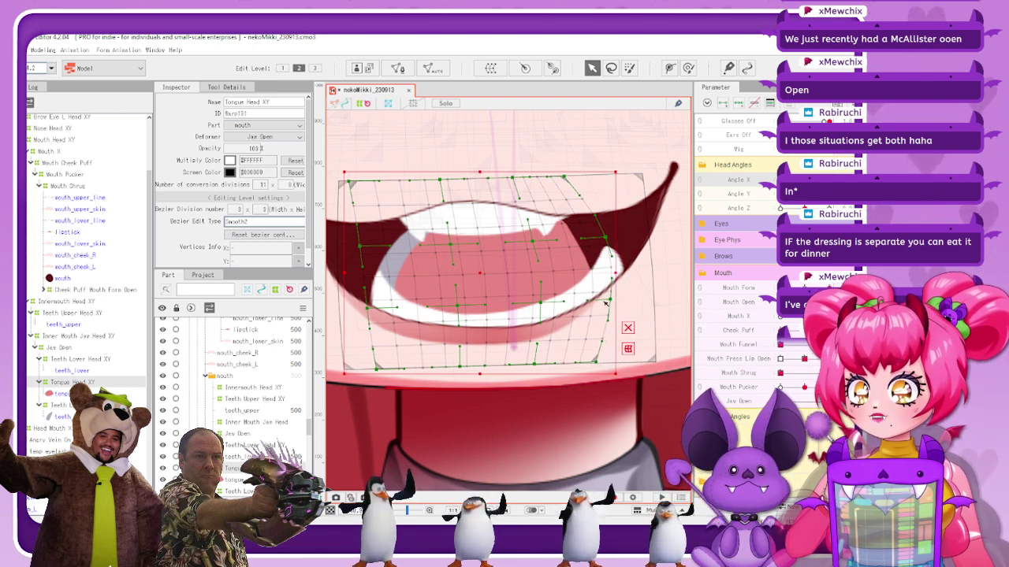
{"action": "left_click", "coordinate": [382, 118]}
{"action": "scroll", "coordinate": [477, 271], "scroll_direction": "down", "scroll_amount": 3}
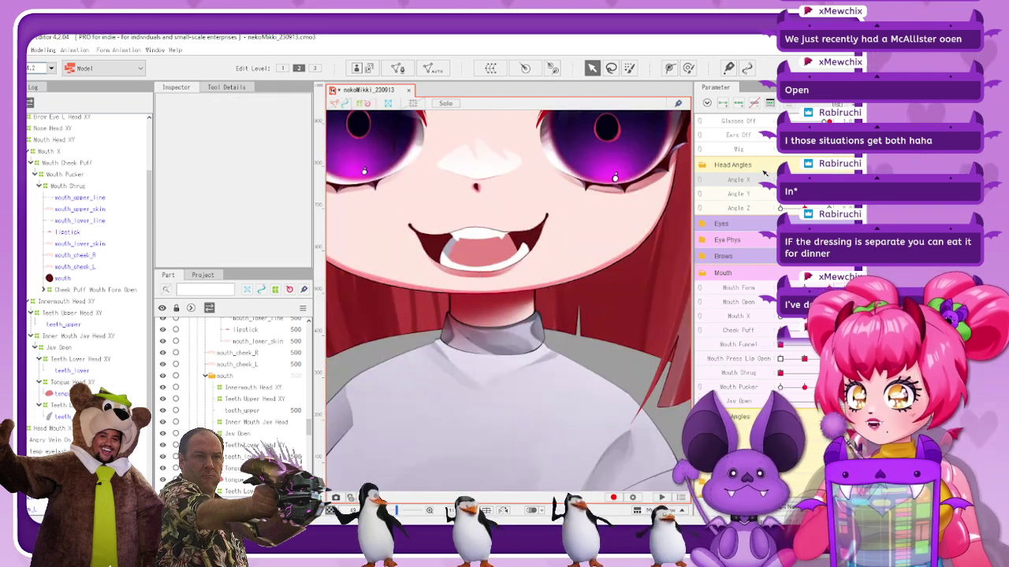
{"action": "mouse_move", "coordinate": [804, 179]}
{"action": "left_mouse_down"}
{"action": "mouse_move", "coordinate": [780, 180]}
{"action": "mouse_move", "coordinate": [804, 180]}
{"action": "left_mouse_up"}
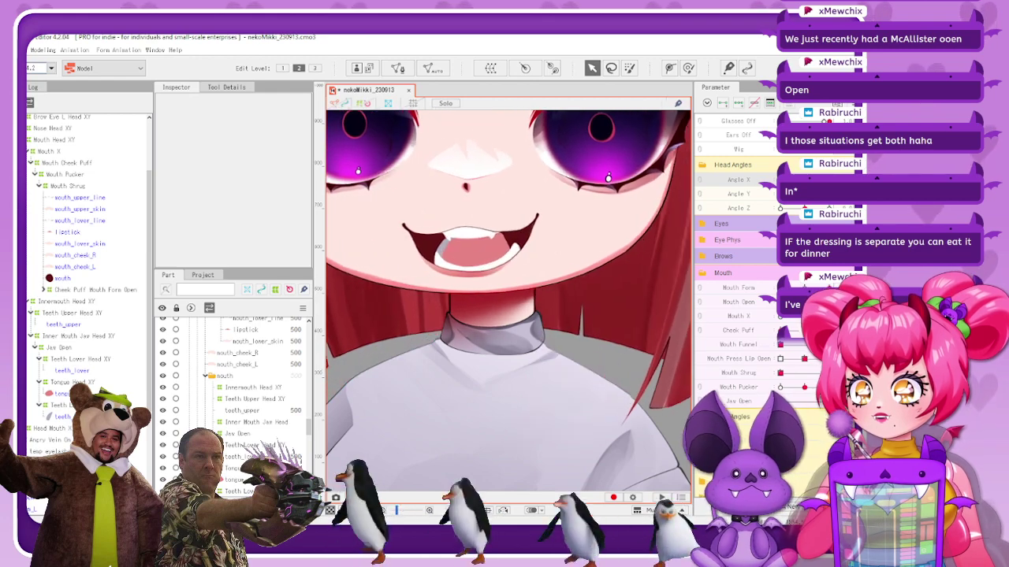
{"action": "left_click_drag", "start_coordinate": [797, 179], "coordinate": [805, 179]}
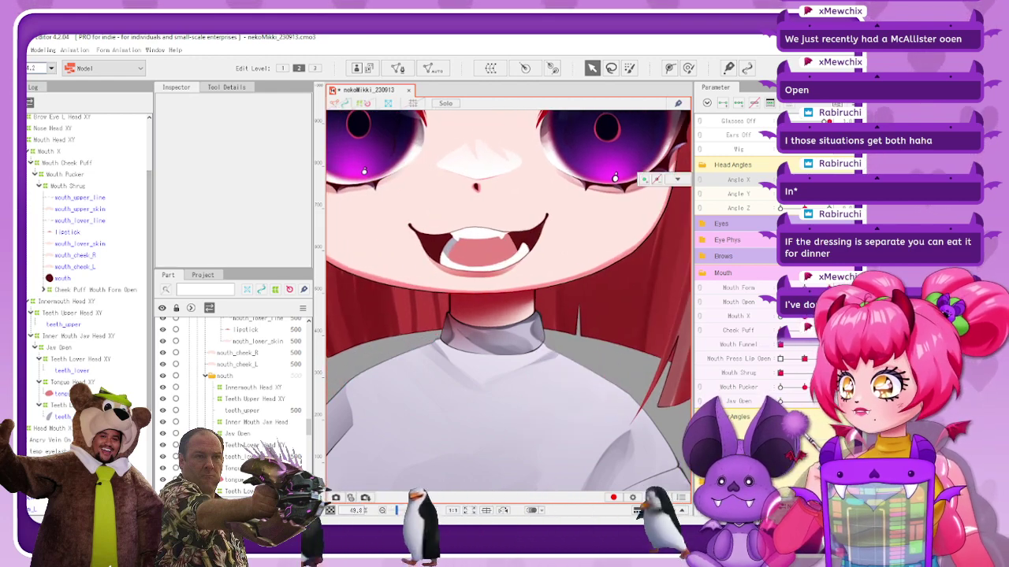
Nudge the Teeth Lower Head XY warp's right middle-row control points inward and down, and its upper-right points slightly down
{"action": "left_click", "coordinate": [96, 360]}
{"action": "scroll", "coordinate": [487, 243], "scroll_direction": "up", "scroll_amount": 4}
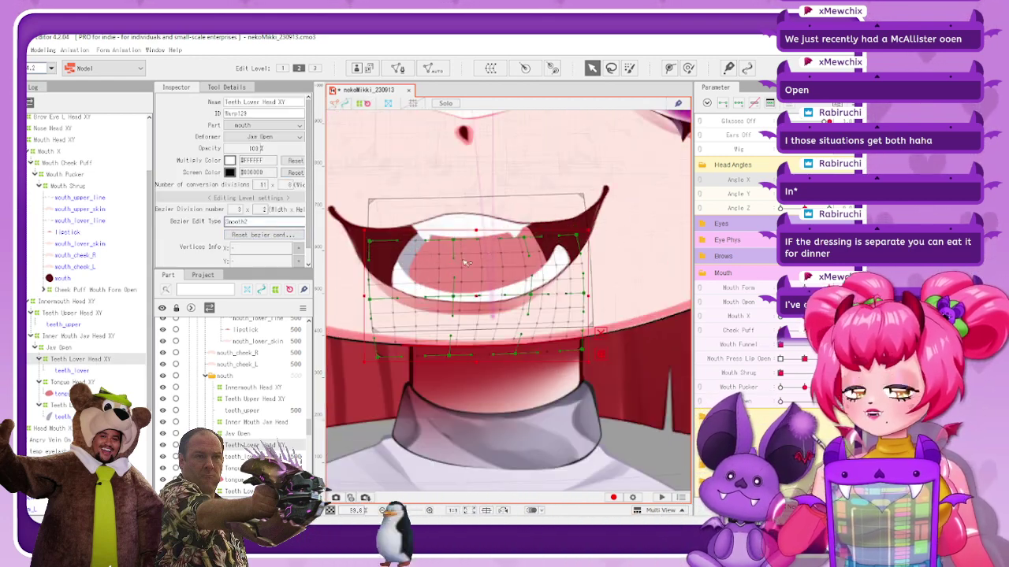
{"action": "scroll", "coordinate": [464, 264], "scroll_direction": "up", "scroll_amount": 3}
{"action": "left_click_drag", "start_coordinate": [645, 309], "coordinate": [625, 315]}
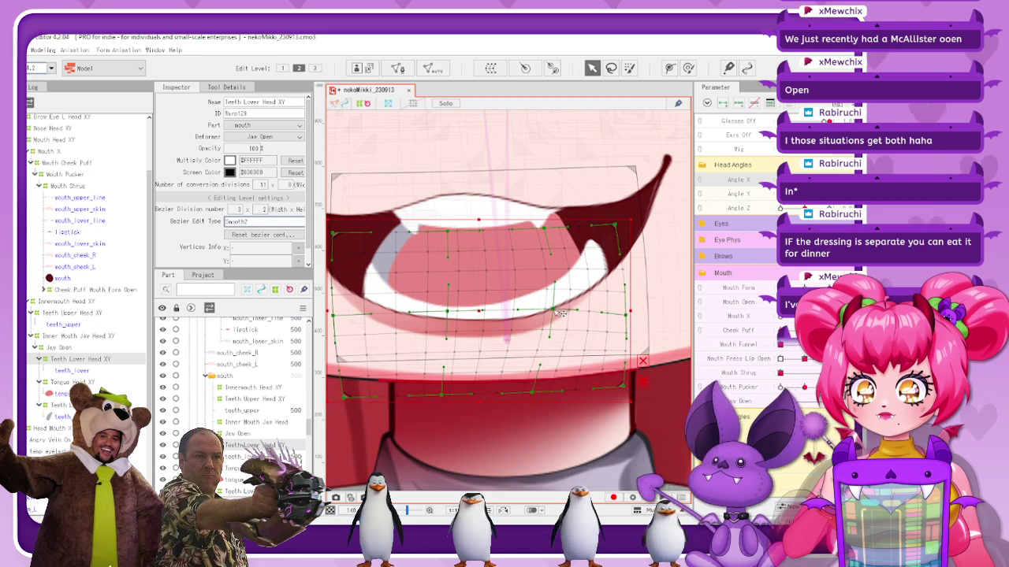
{"action": "left_click_drag", "start_coordinate": [560, 313], "coordinate": [561, 317]}
{"action": "left_click_drag", "start_coordinate": [616, 225], "coordinate": [615, 232]}
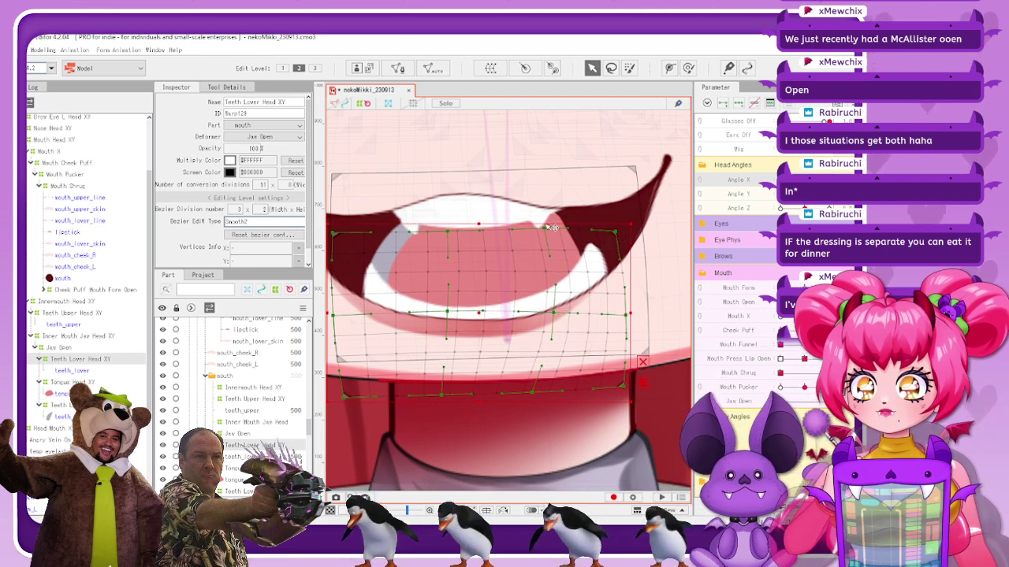
{"action": "left_click_drag", "start_coordinate": [544, 229], "coordinate": [544, 234]}
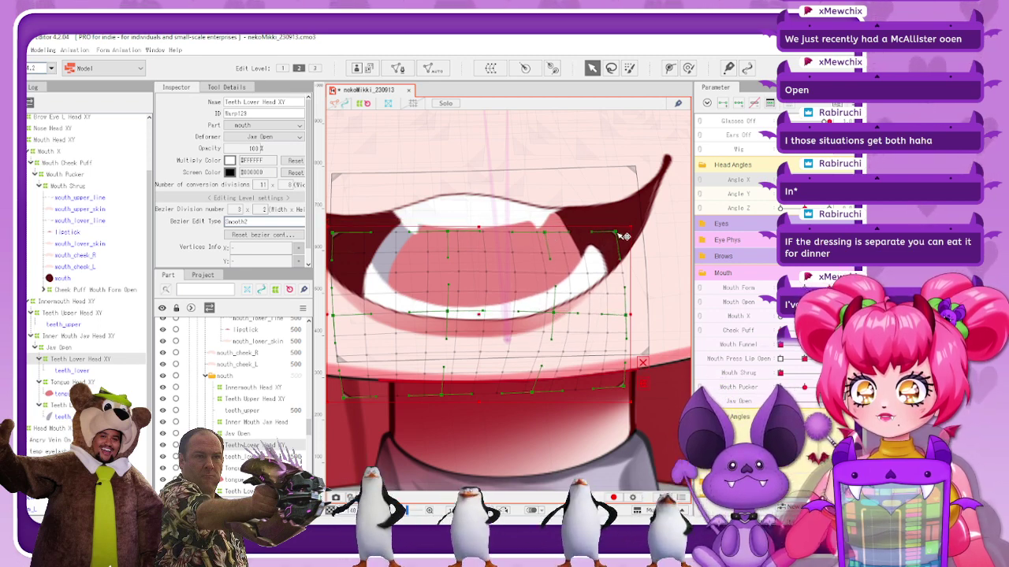
{"action": "left_click", "coordinate": [387, 103]}
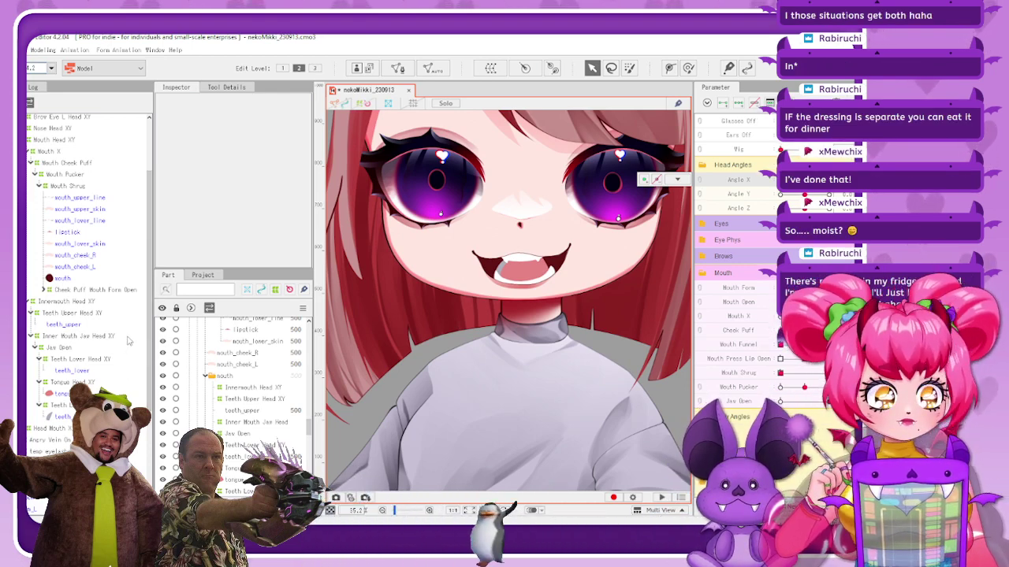
Examine the lower teeth and teeth_lower_back in the open smile with Angle X turned and at the front view
{"action": "left_click", "coordinate": [88, 359]}
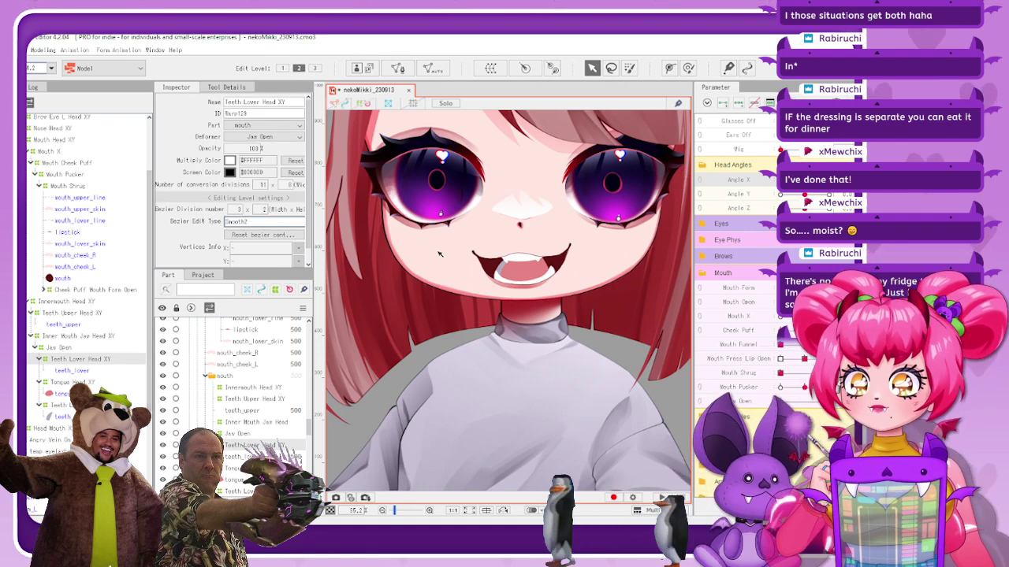
{"action": "scroll", "coordinate": [528, 256], "scroll_direction": "up", "scroll_amount": 3}
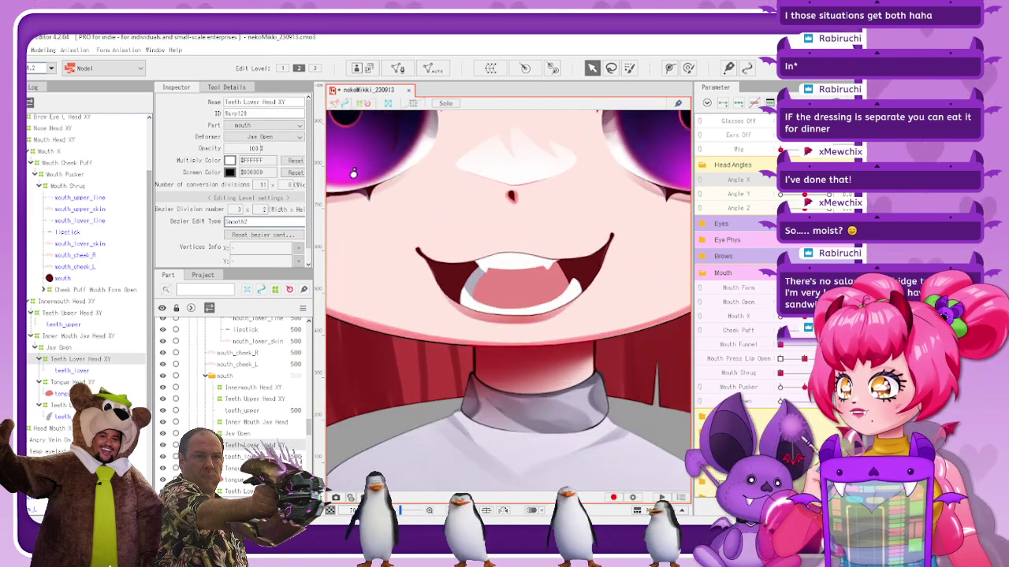
{"action": "left_click", "coordinate": [81, 405]}
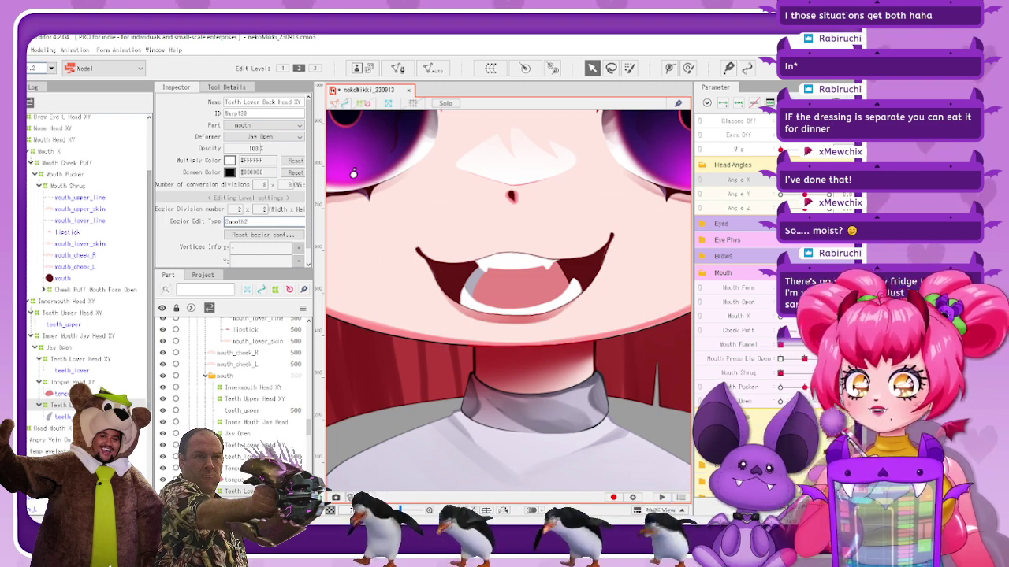
{"action": "left_click", "coordinate": [780, 180]}
{"action": "left_click", "coordinate": [77, 417]}
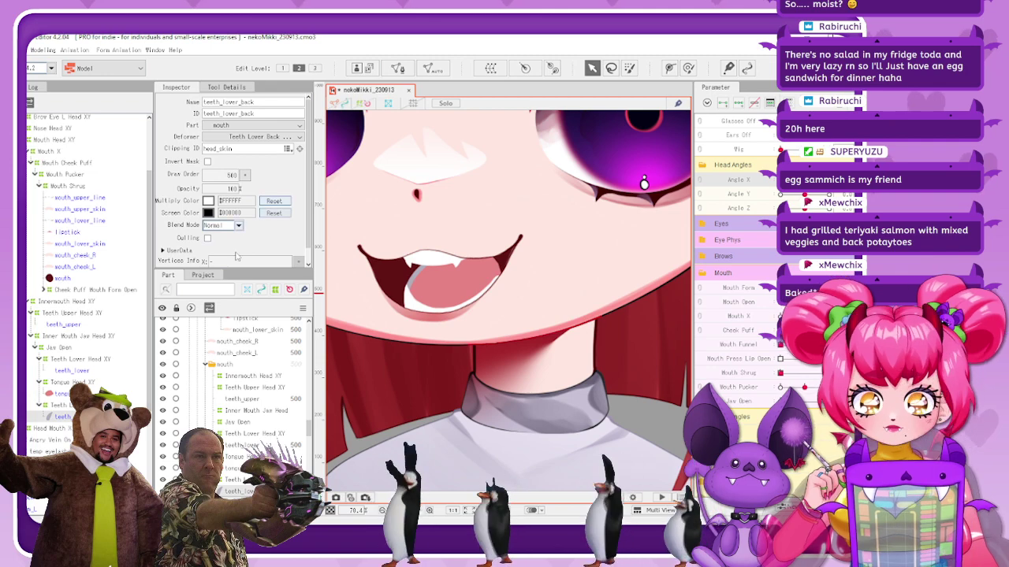
{"action": "mouse_move", "coordinate": [791, 181]}
{"action": "left_mouse_down"}
{"action": "mouse_move", "coordinate": [781, 181]}
{"action": "mouse_move", "coordinate": [804, 181]}
{"action": "left_mouse_up"}
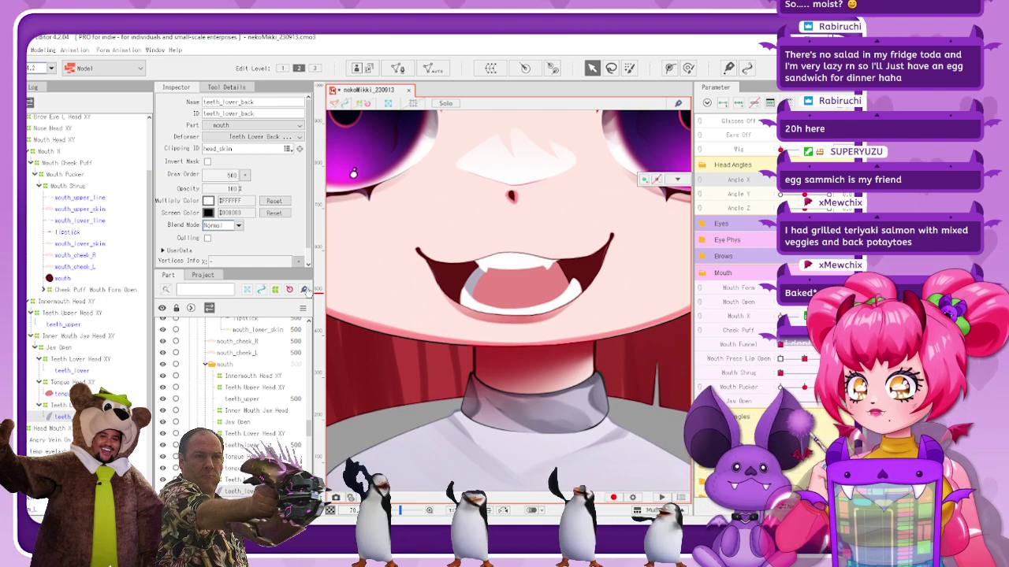
Raise the Teeth Lower Head XY warp's inner-left middle-row control point slightly and check the open smile across Angle X
{"action": "left_click", "coordinate": [87, 360]}
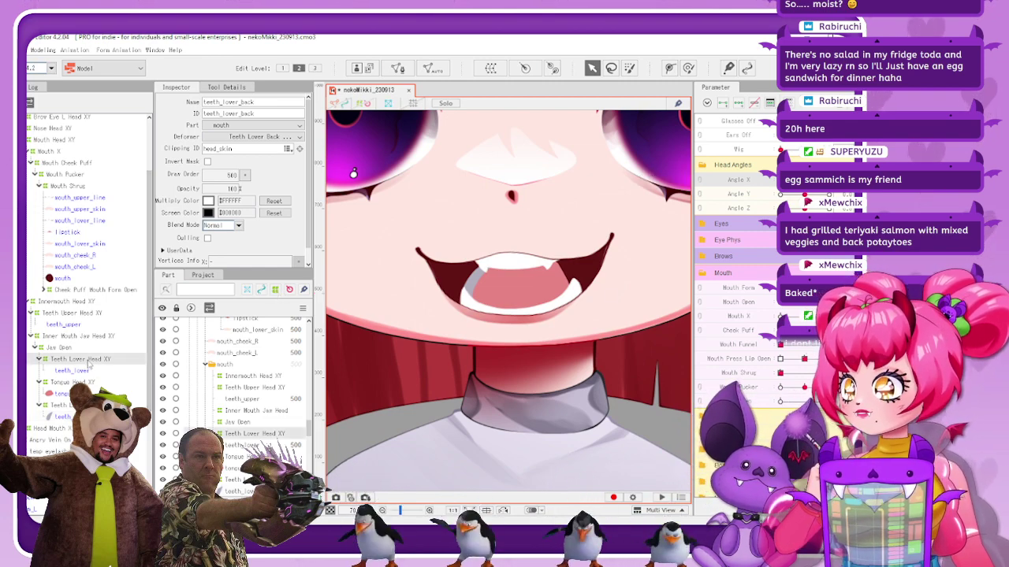
{"action": "scroll", "coordinate": [544, 309], "scroll_direction": "up", "scroll_amount": 3}
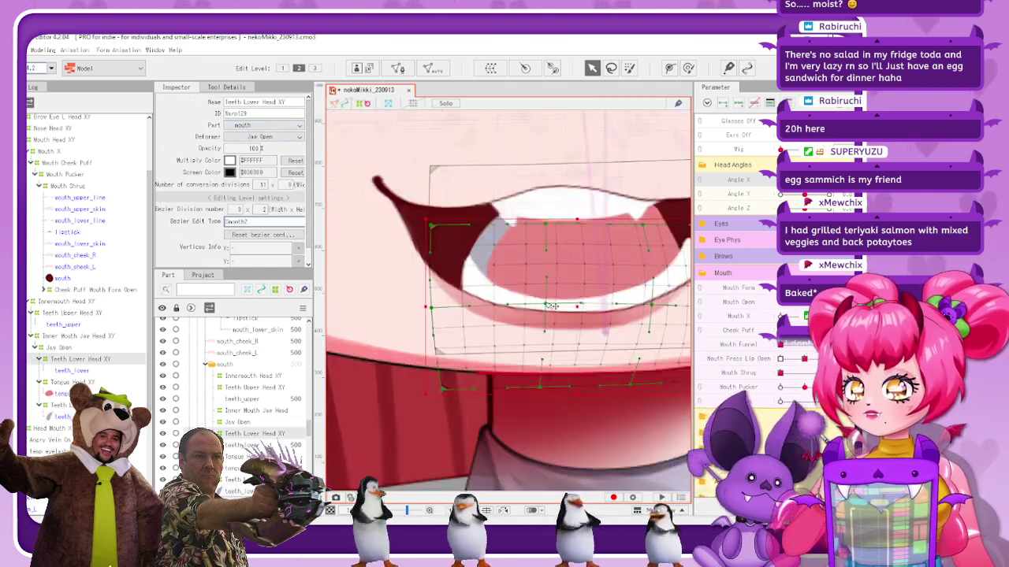
{"action": "left_click_drag", "start_coordinate": [547, 304], "coordinate": [548, 303]}
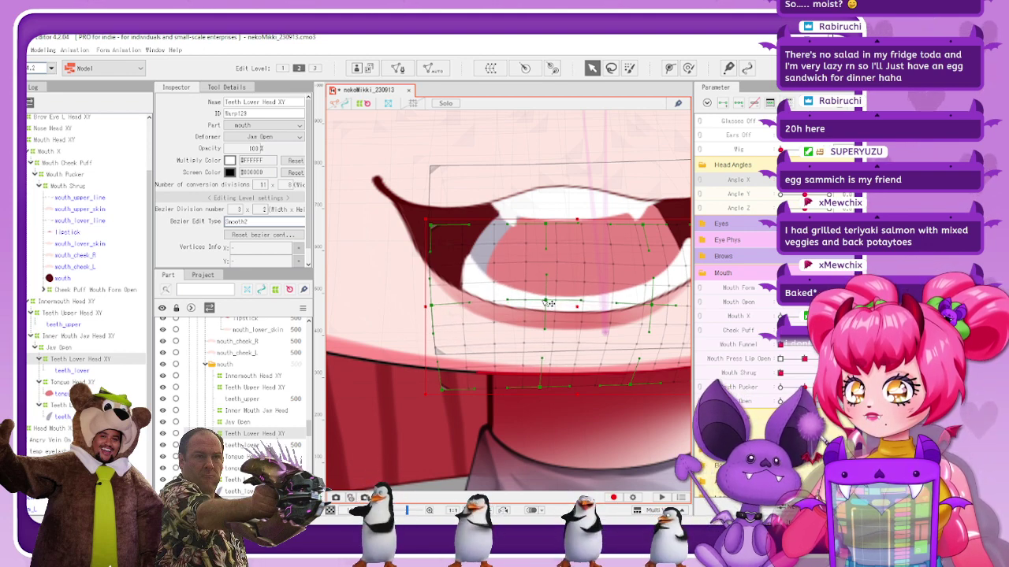
{"action": "left_click", "coordinate": [376, 113]}
{"action": "scroll", "coordinate": [483, 237], "scroll_direction": "down", "scroll_amount": 7}
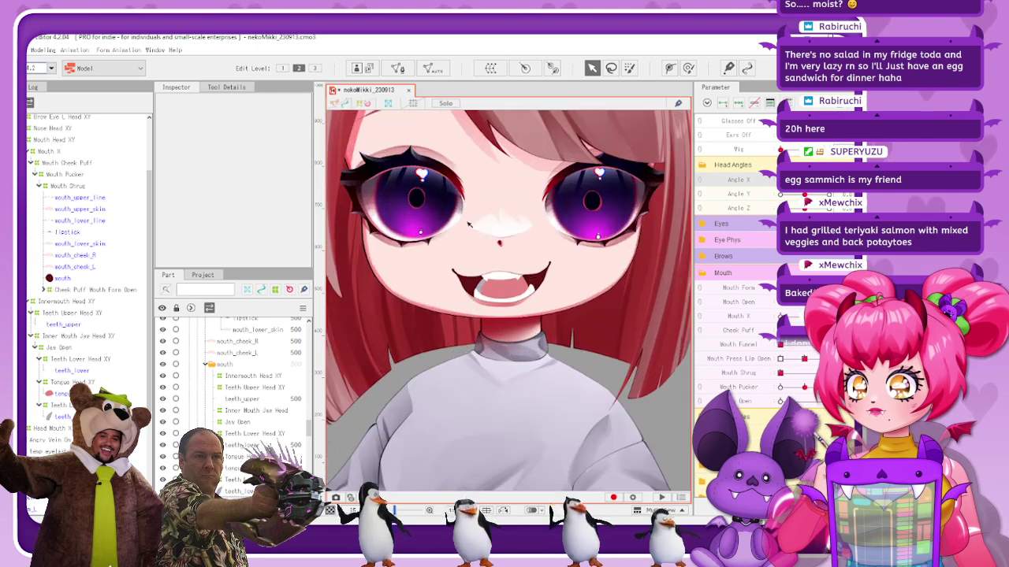
{"action": "left_click_drag", "start_coordinate": [804, 180], "coordinate": [775, 198]}
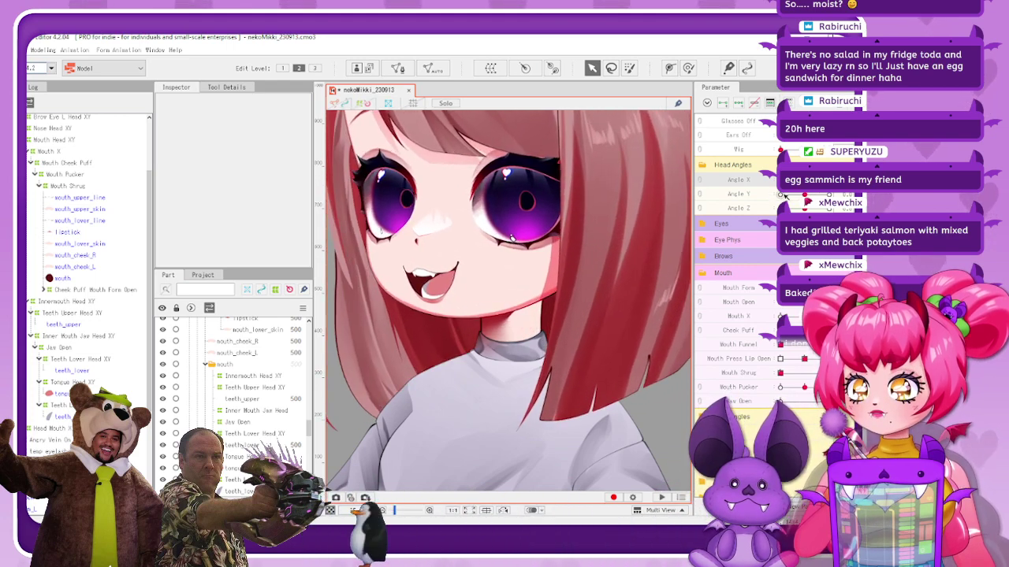
{"action": "mouse_move", "coordinate": [784, 196]}
{"action": "left_mouse_down"}
{"action": "mouse_move", "coordinate": [795, 194]}
{"action": "mouse_move", "coordinate": [782, 186]}
{"action": "left_mouse_up"}
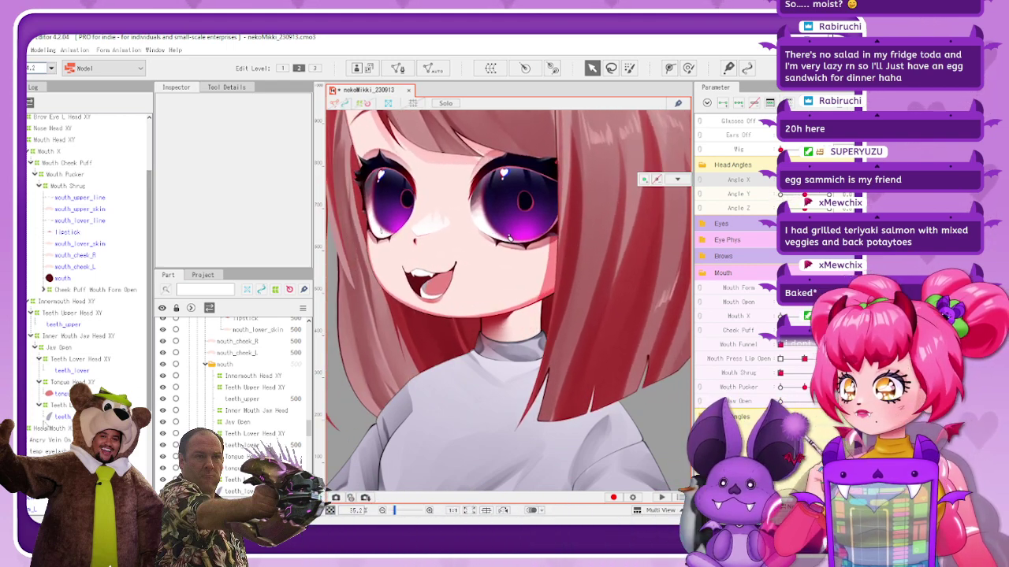
{"action": "left_click", "coordinate": [93, 359]}
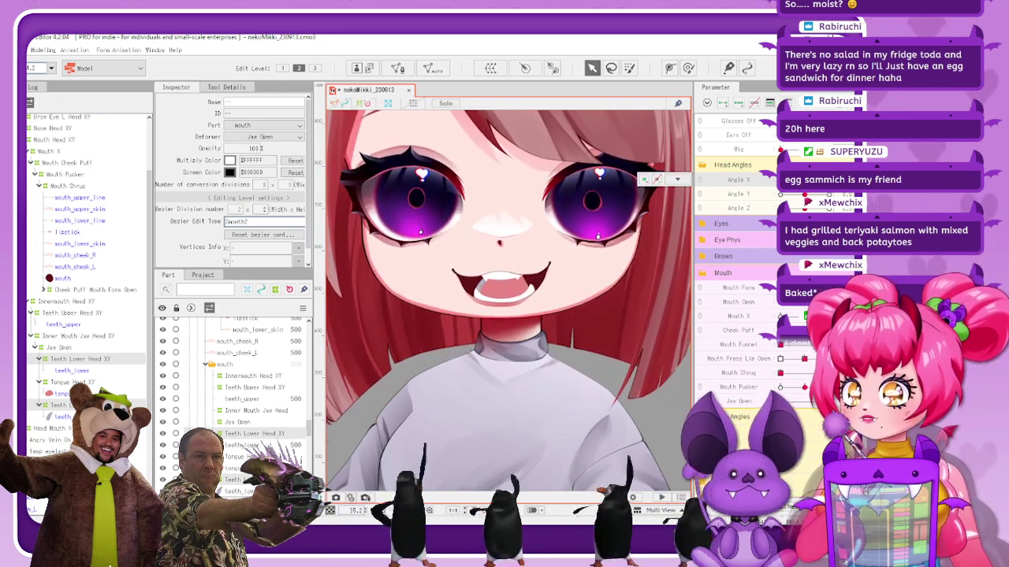
{"action": "left_click", "coordinate": [677, 179]}
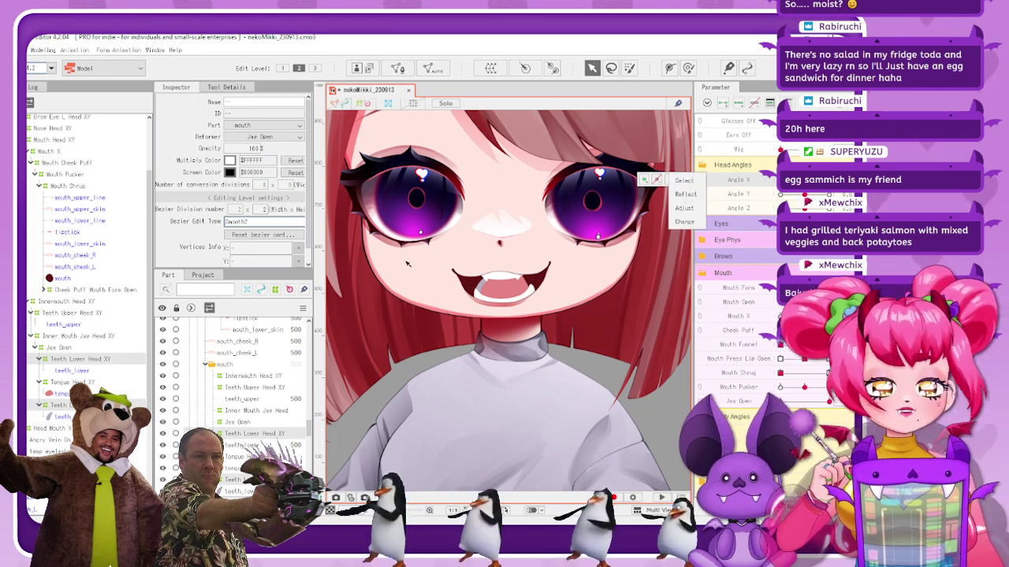
{"action": "left_click", "coordinate": [95, 325]}
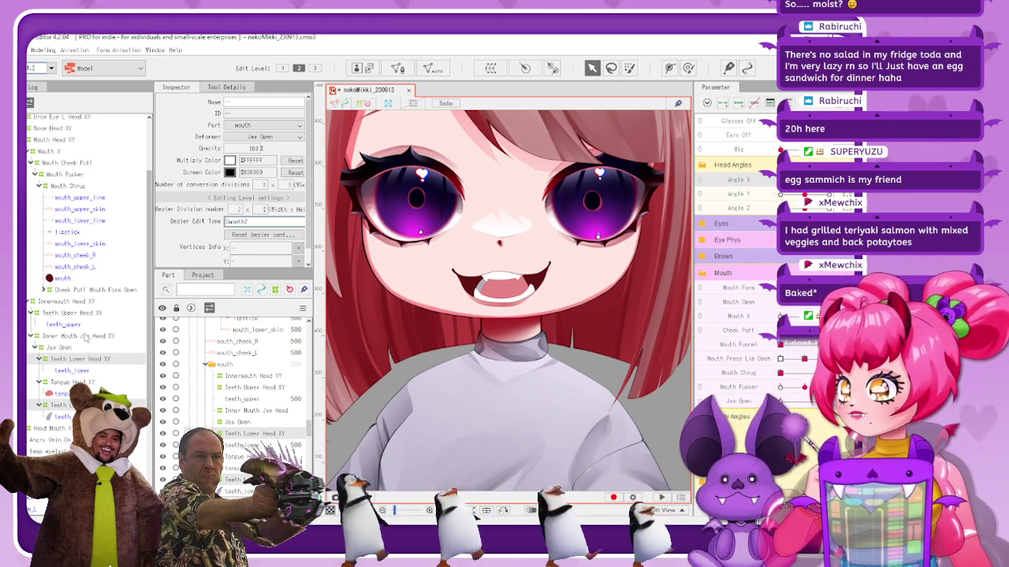
{"action": "double_click", "coordinate": [93, 336]}
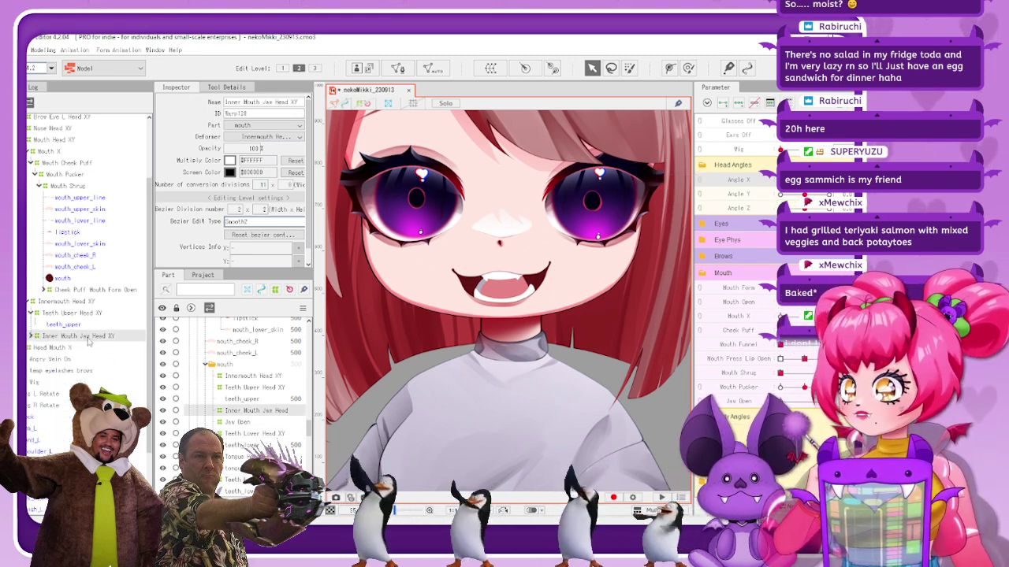
{"action": "left_click", "coordinate": [87, 314]}
{"action": "left_click", "coordinate": [87, 337]}
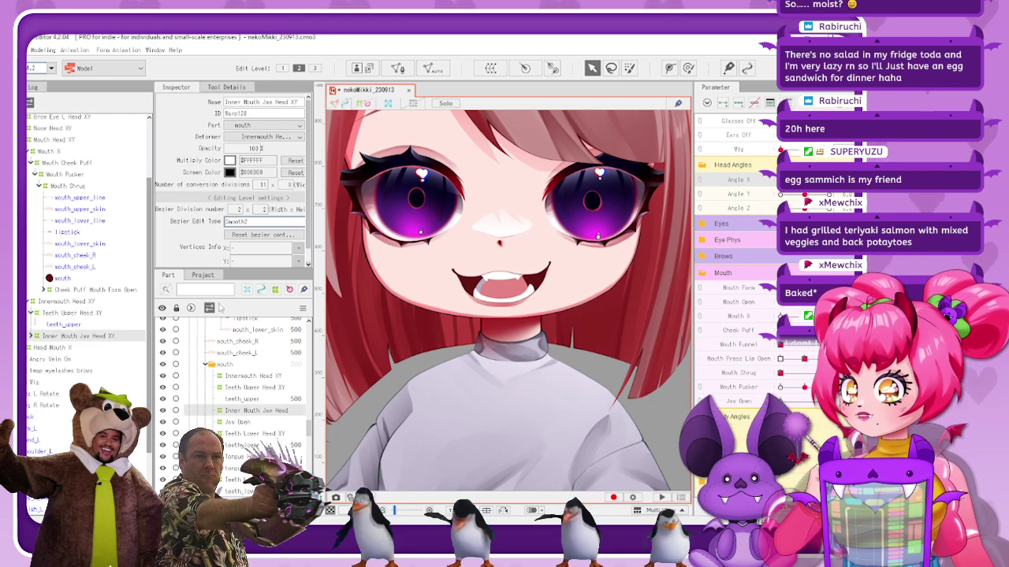
{"action": "left_click", "coordinate": [31, 336]}
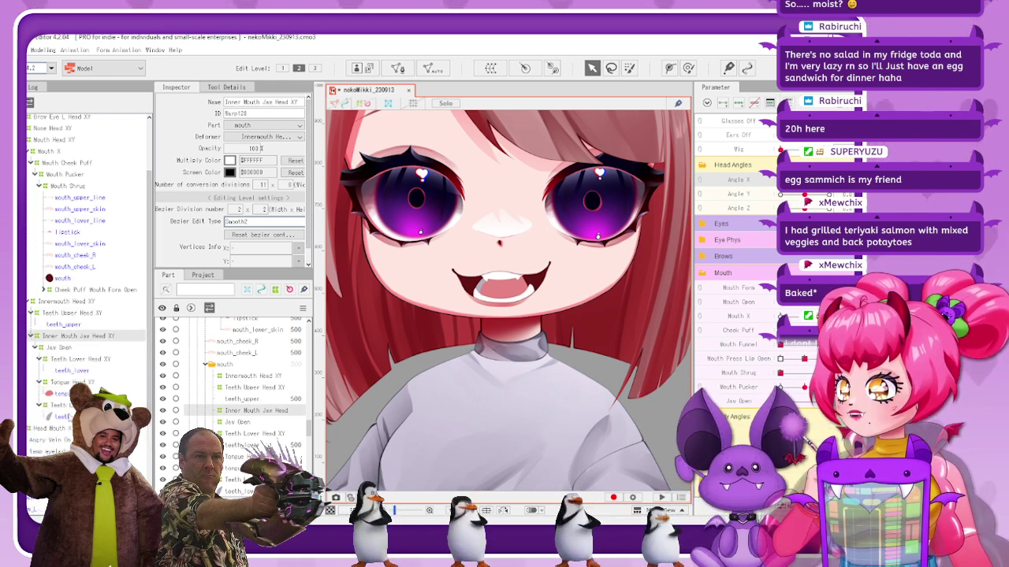
Duplicate the teeth_lower_back mesh within the back lower teeth warp
{"action": "left_click", "coordinate": [63, 416]}
{"action": "left_click", "coordinate": [62, 405]}
{"action": "left_click", "coordinate": [62, 417]}
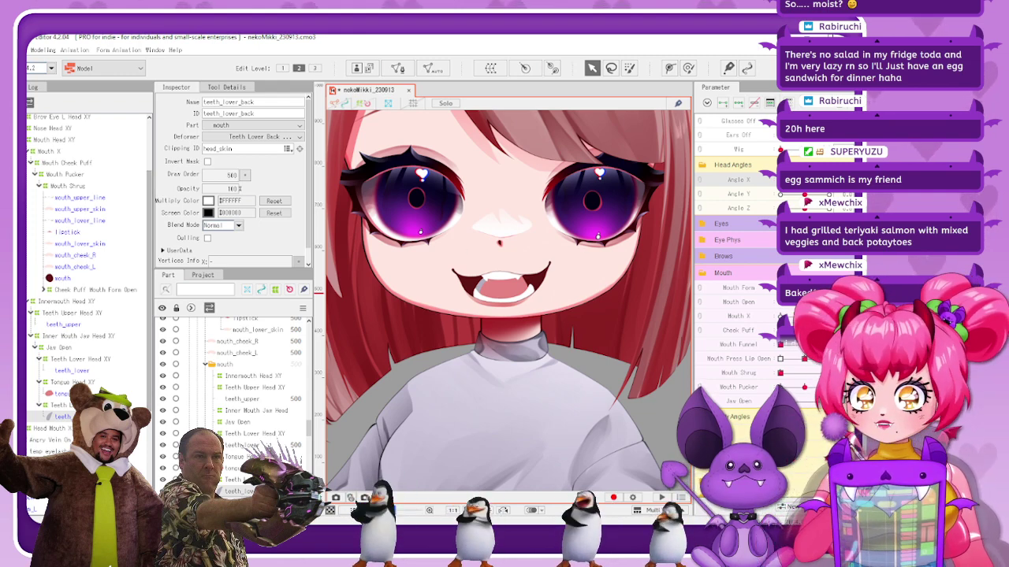
{"action": "key", "text": "ctrl+s"}
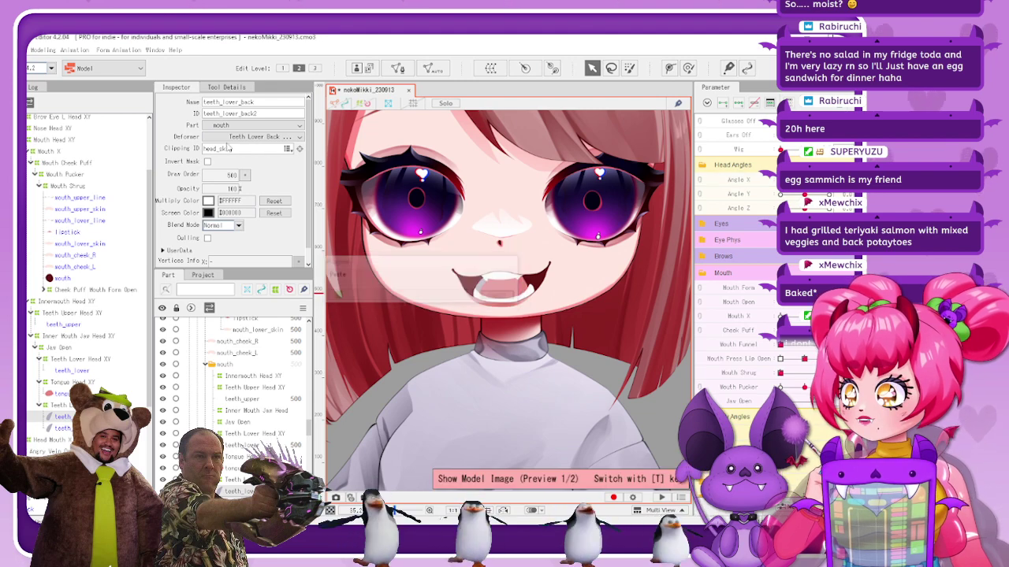
Set the original back lower teeth mesh's name and ID to teeth_lower_back_R
{"action": "left_click", "coordinate": [79, 429]}
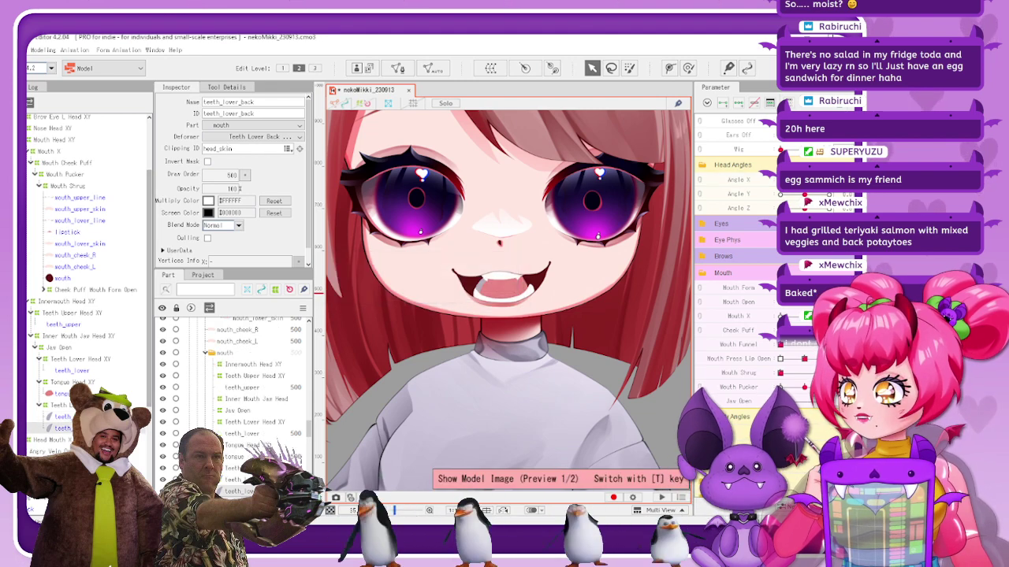
{"action": "left_click", "coordinate": [335, 104]}
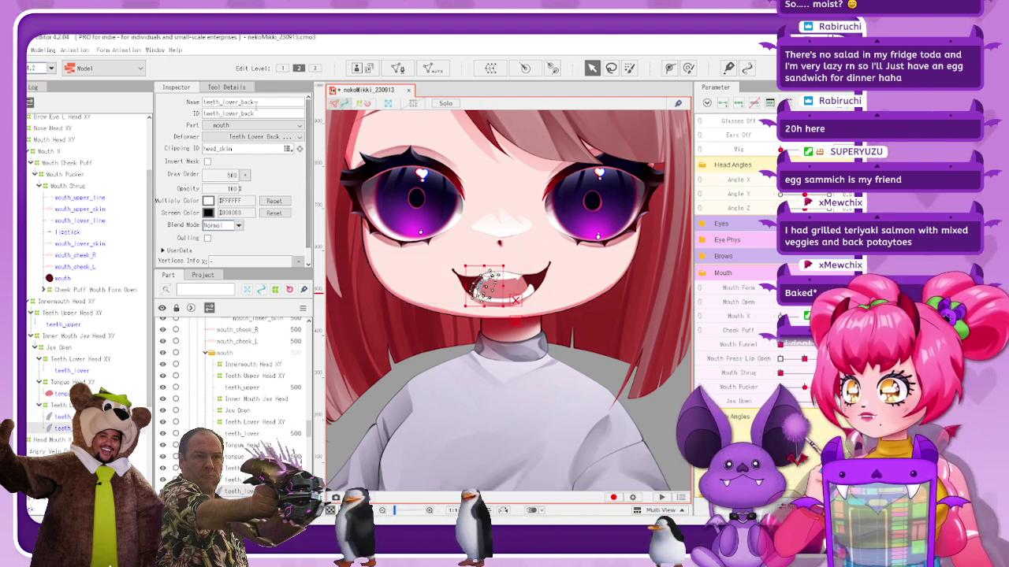
{"action": "left_click", "coordinate": [282, 103]}
{"action": "type", "text": "_"}
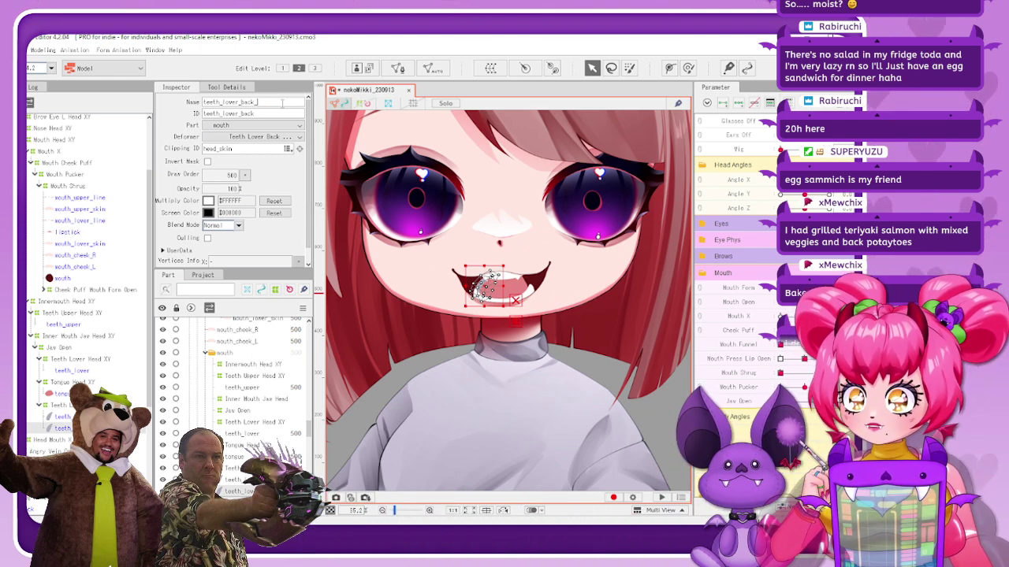
{"action": "type", "text": "R"}
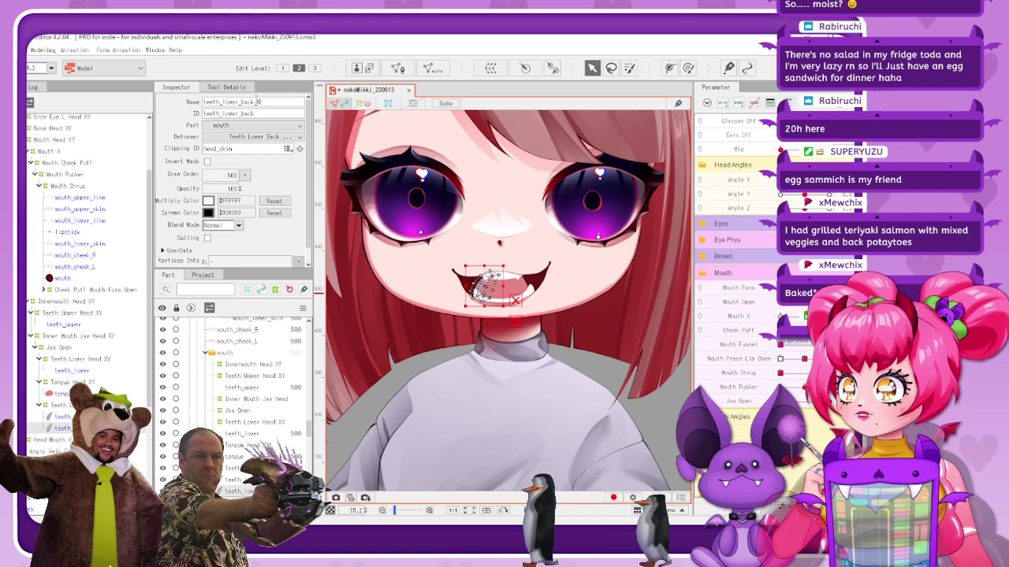
{"action": "key", "text": "Return"}
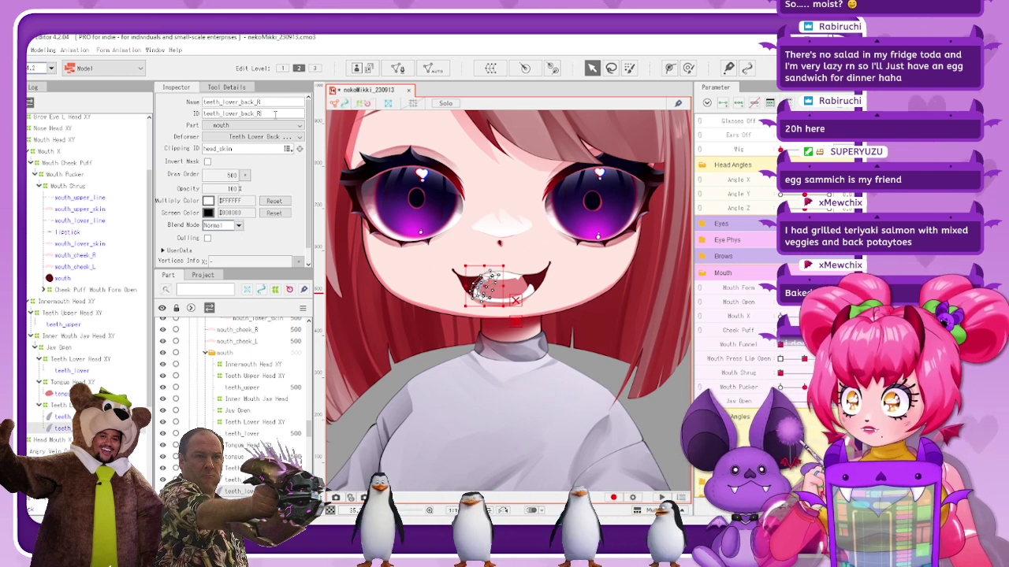
Set the duplicated back lower teeth mesh's name and ID to teeth_lower_back_L
{"action": "left_click", "coordinate": [63, 417]}
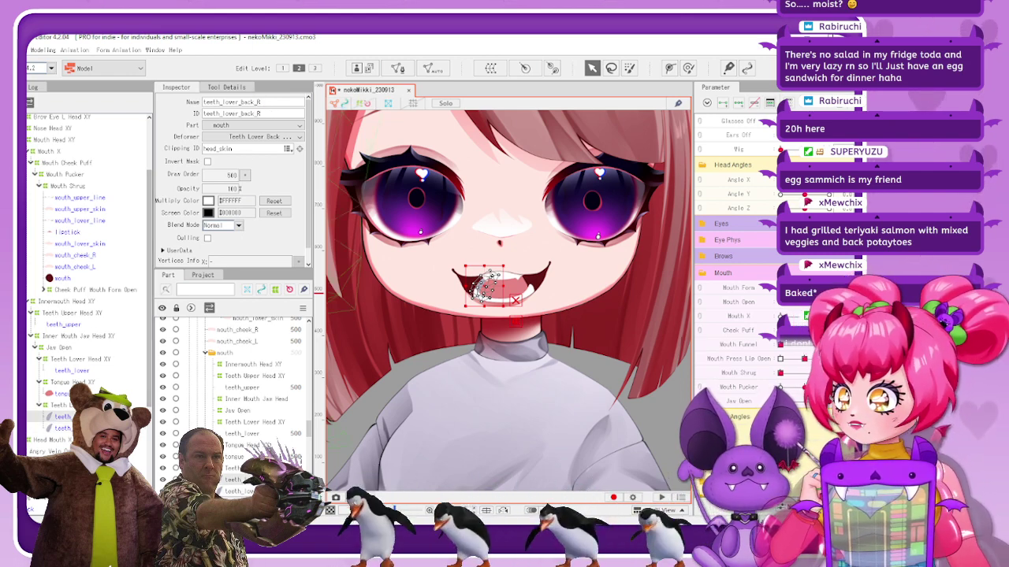
{"action": "left_click", "coordinate": [274, 101]}
{"action": "left_click", "coordinate": [279, 101]}
{"action": "type", "text": "_L"}
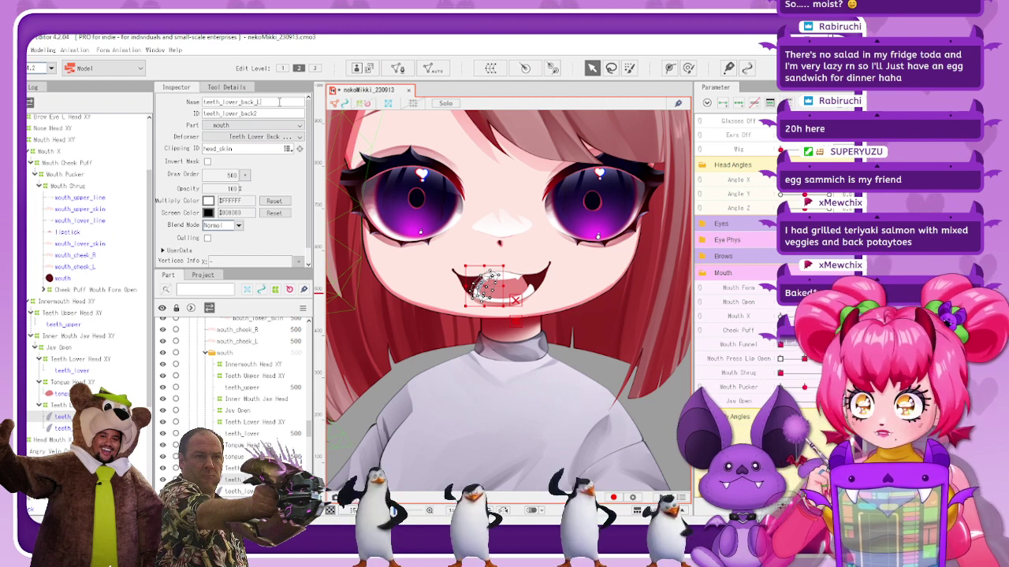
{"action": "double_click", "coordinate": [288, 114]}
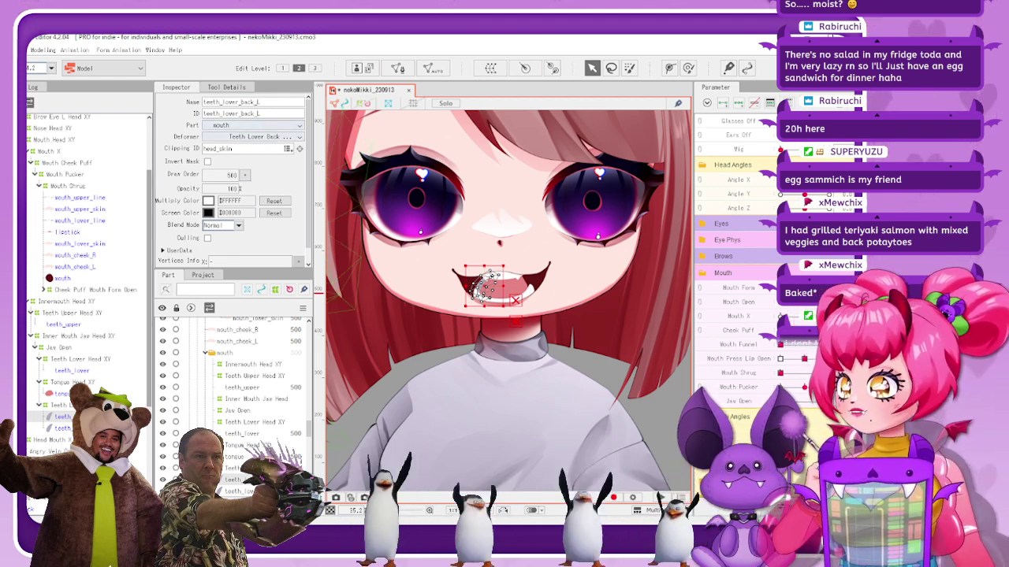
Reflect the teeth_lower_back_L mesh horizontally and move it to the right side of the open mouth
{"action": "left_click", "coordinate": [62, 429]}
{"action": "left_click", "coordinate": [62, 416]}
{"action": "right_click", "coordinate": [623, 380]}
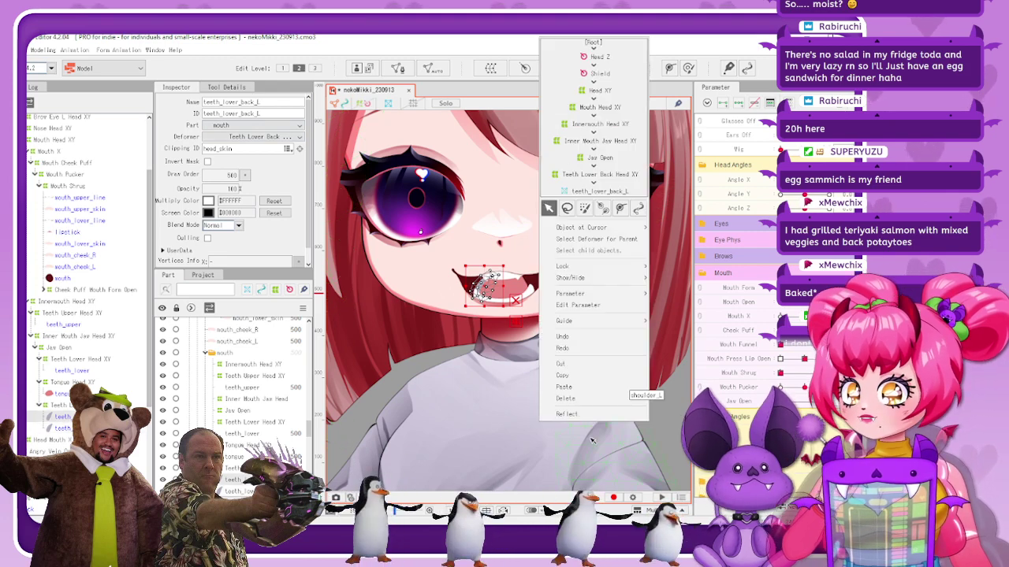
{"action": "left_click", "coordinate": [589, 417]}
{"action": "left_click", "coordinate": [401, 375]}
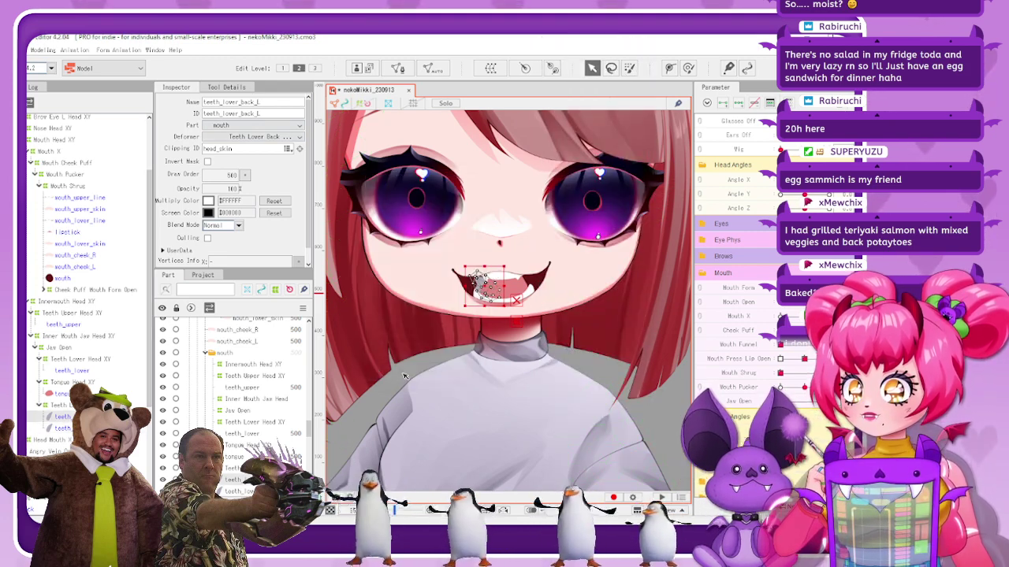
{"action": "scroll", "coordinate": [480, 288], "scroll_direction": "up", "scroll_amount": 3}
{"action": "left_click_drag", "start_coordinate": [495, 287], "coordinate": [617, 309]}
{"action": "scroll", "coordinate": [586, 248], "scroll_direction": "up", "scroll_amount": 2}
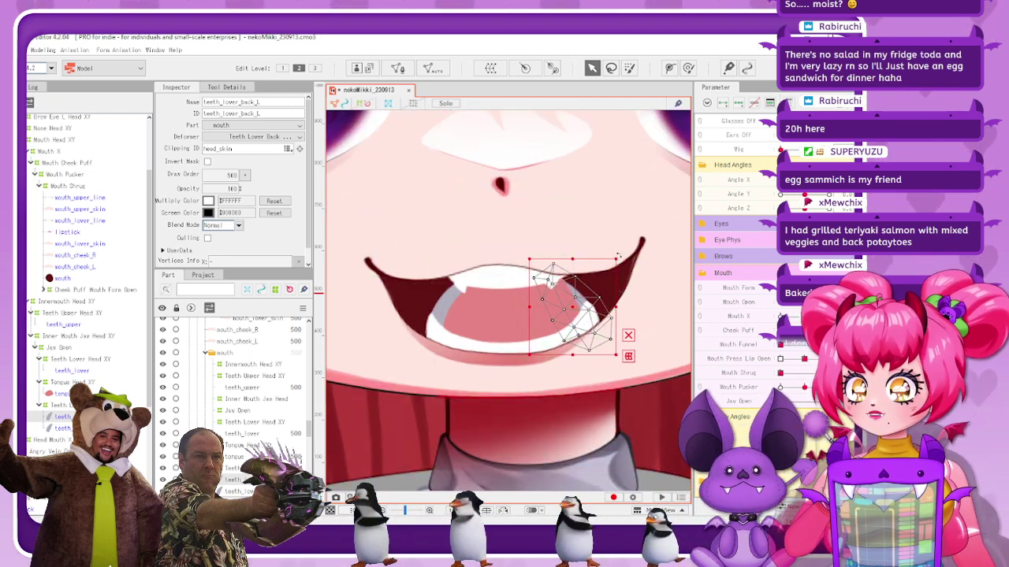
Undo the last adjustment of teeth_lower_back_L, and refit the mesh at the mouth's right side by rotating it slightly clockwise and nudging it
{"action": "key", "text": "ctrl+z"}
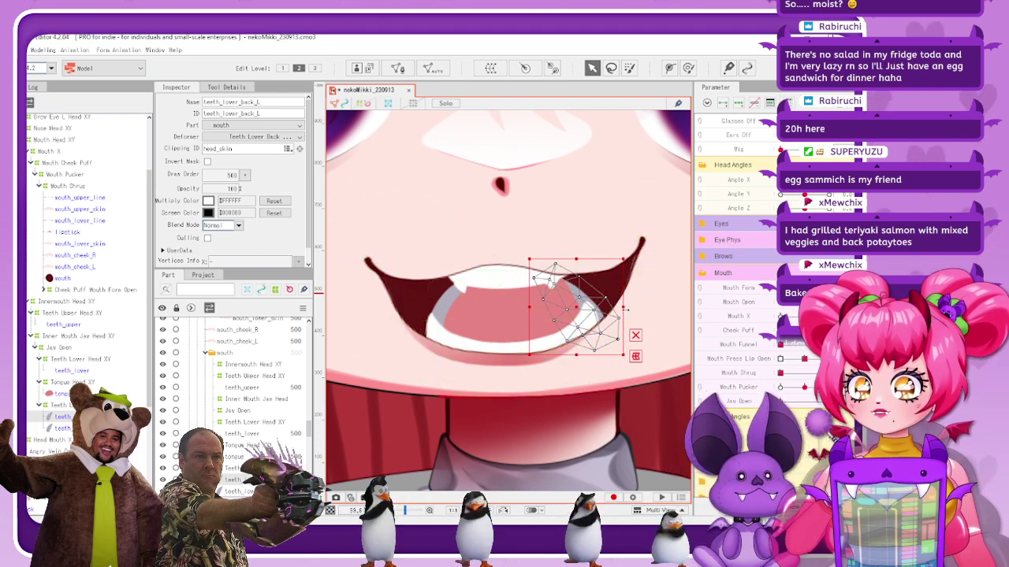
{"action": "left_click_drag", "start_coordinate": [630, 261], "coordinate": [623, 268]}
{"action": "left_click_drag", "start_coordinate": [565, 307], "coordinate": [569, 308]}
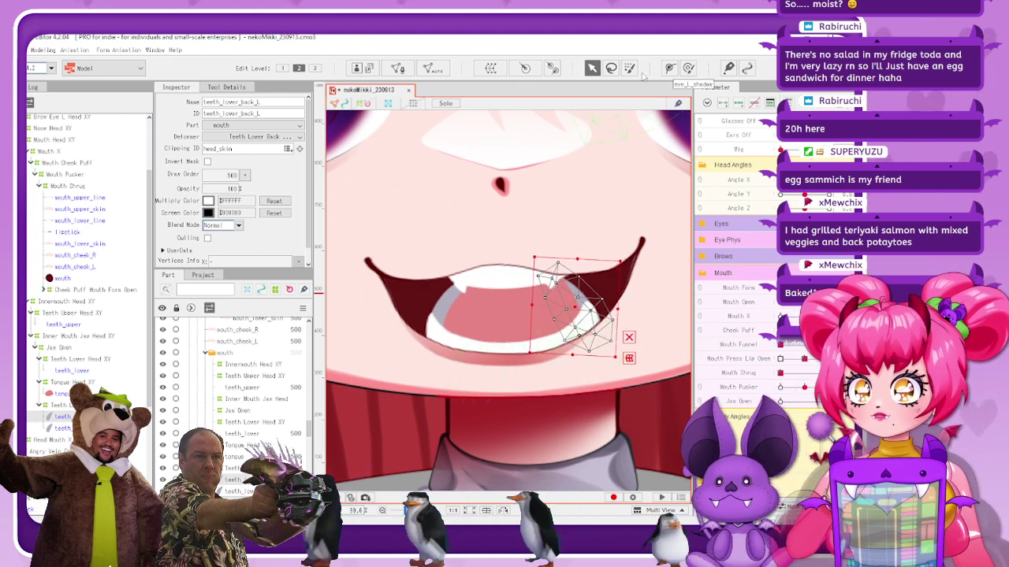
{"action": "key", "text": "b"}
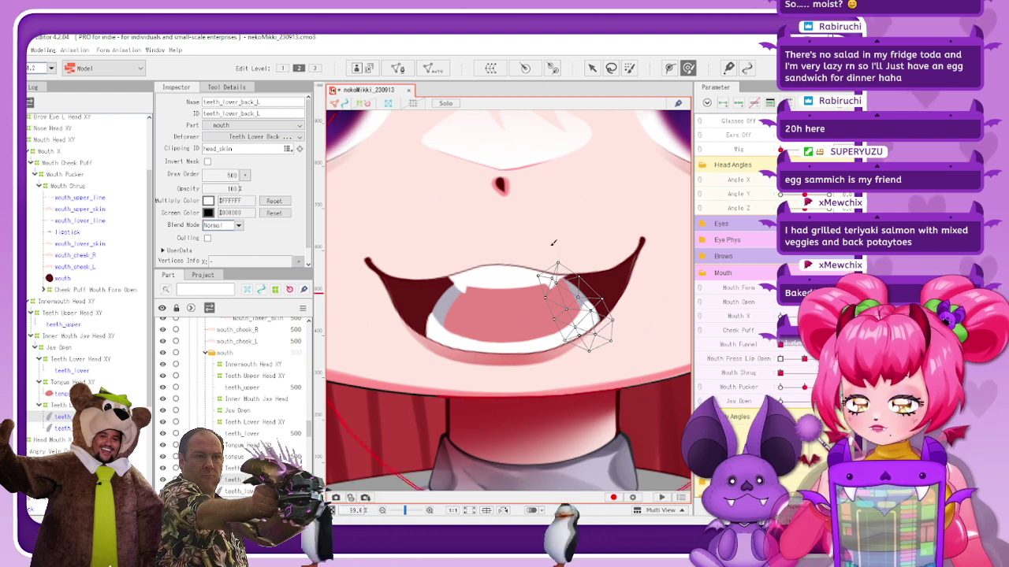
{"action": "mouse_move", "coordinate": [533, 264]}
{"action": "left_mouse_down"}
{"action": "mouse_move", "coordinate": [544, 221]}
{"action": "mouse_move", "coordinate": [536, 315]}
{"action": "left_mouse_up"}
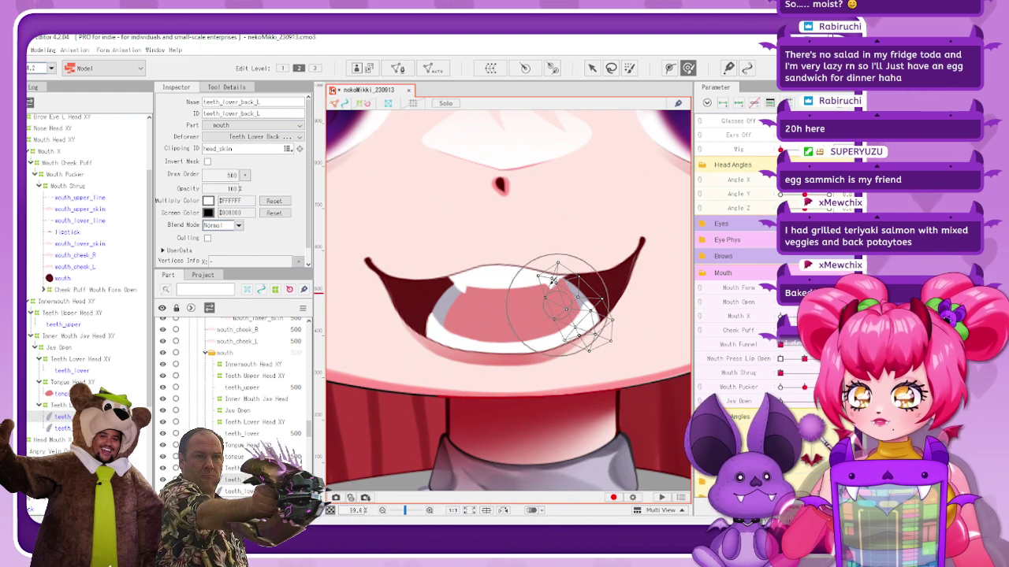
{"action": "key", "text": "v"}
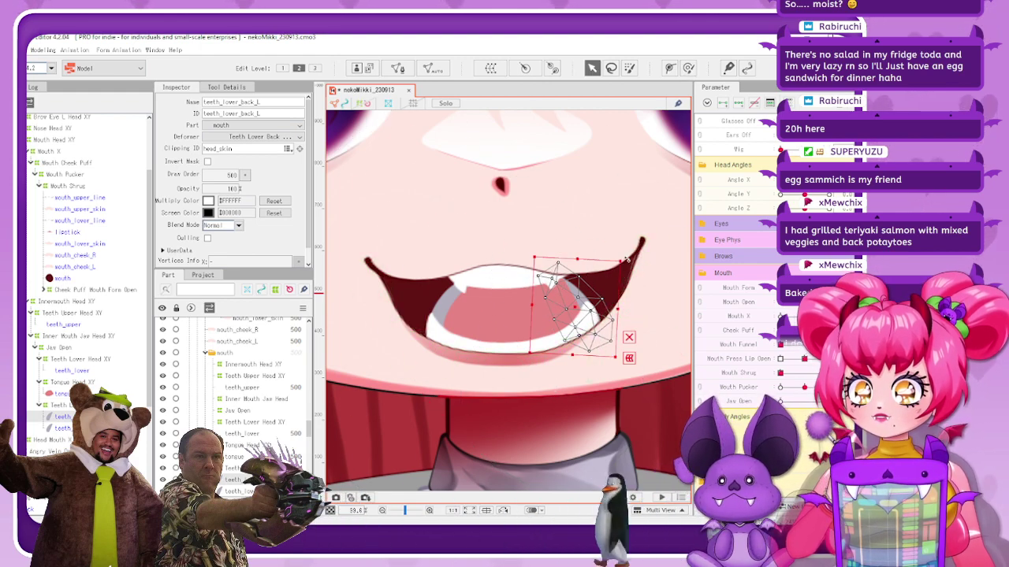
{"action": "left_click_drag", "start_coordinate": [629, 254], "coordinate": [635, 262]}
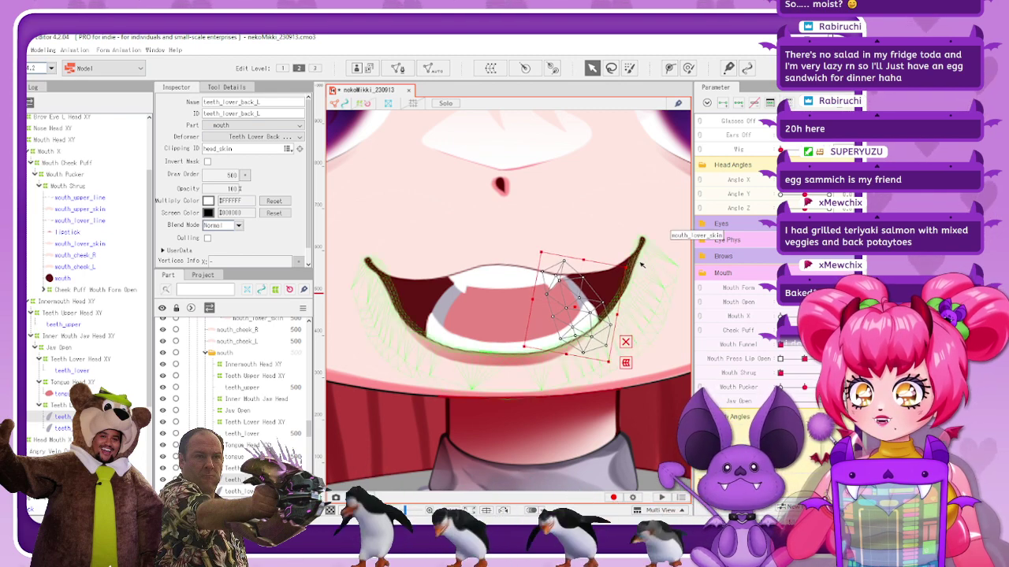
{"action": "left_click_drag", "start_coordinate": [573, 312], "coordinate": [570, 310]}
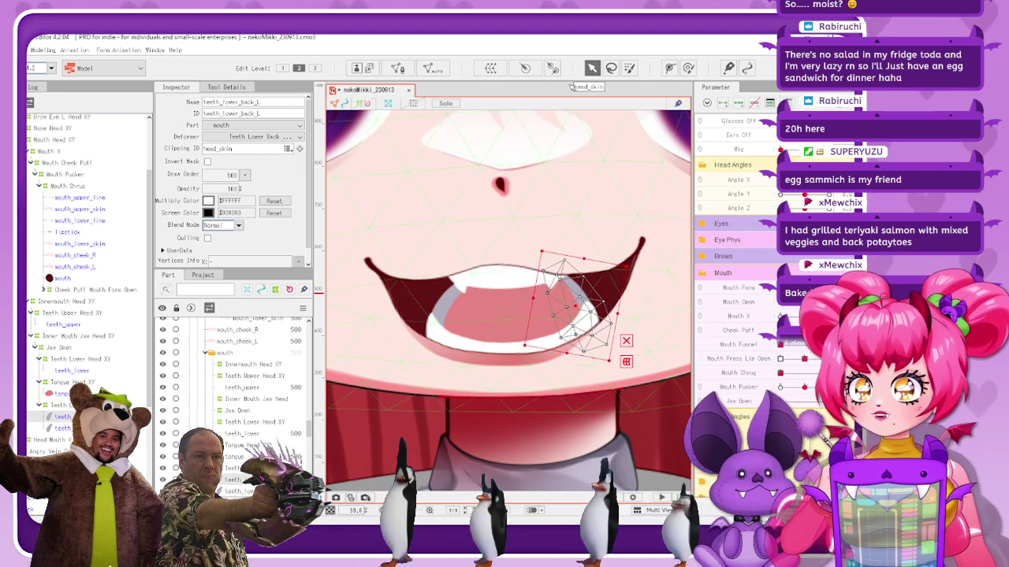
{"action": "left_click", "coordinate": [335, 104]}
{"action": "scroll", "coordinate": [495, 188], "scroll_direction": "down", "scroll_amount": 4}
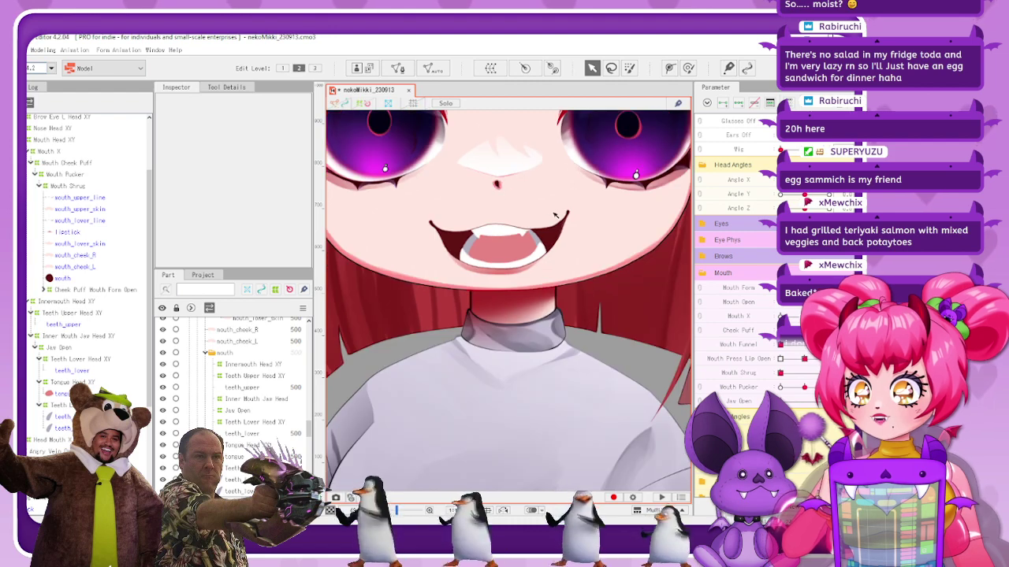
{"action": "scroll", "coordinate": [527, 200], "scroll_direction": "up", "scroll_amount": 2}
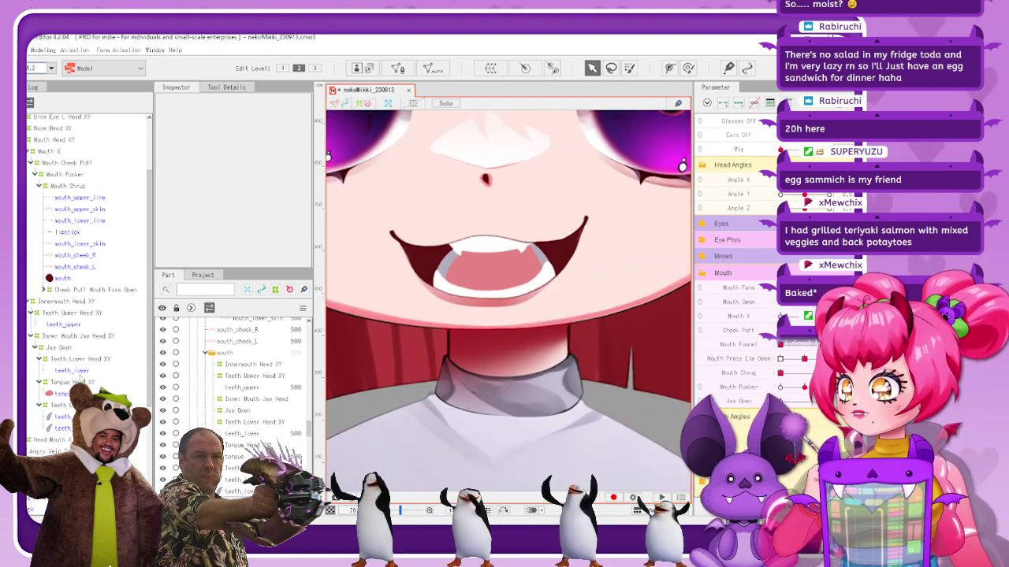
Stretch the Teeth Lower Head XY warp deformer slightly outward on its right side, including its upper corner
{"action": "left_click", "coordinate": [85, 361]}
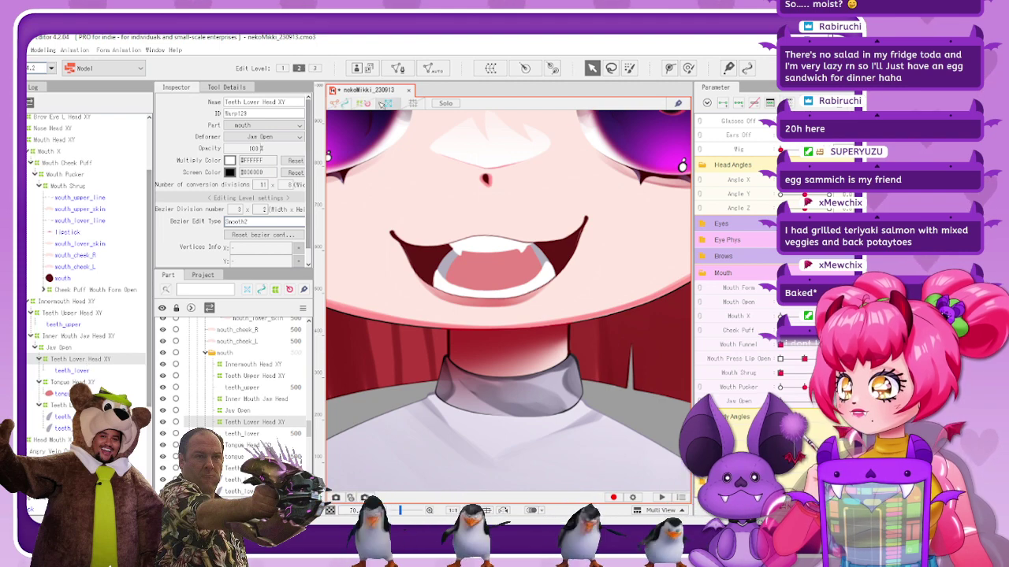
{"action": "scroll", "coordinate": [567, 284], "scroll_direction": "up", "scroll_amount": 5}
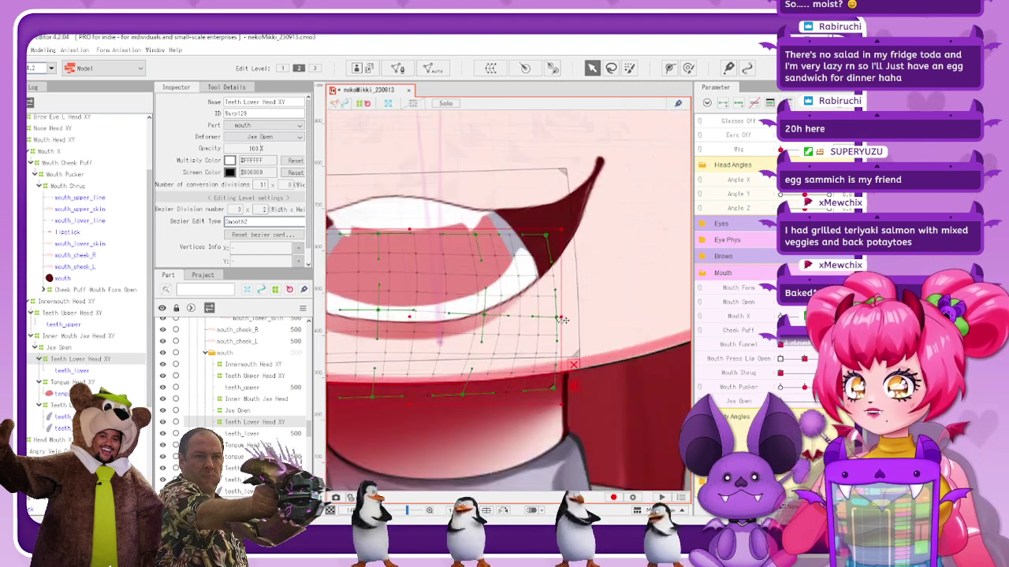
{"action": "left_click_drag", "start_coordinate": [564, 319], "coordinate": [567, 318]}
{"action": "left_click_drag", "start_coordinate": [553, 240], "coordinate": [561, 240]}
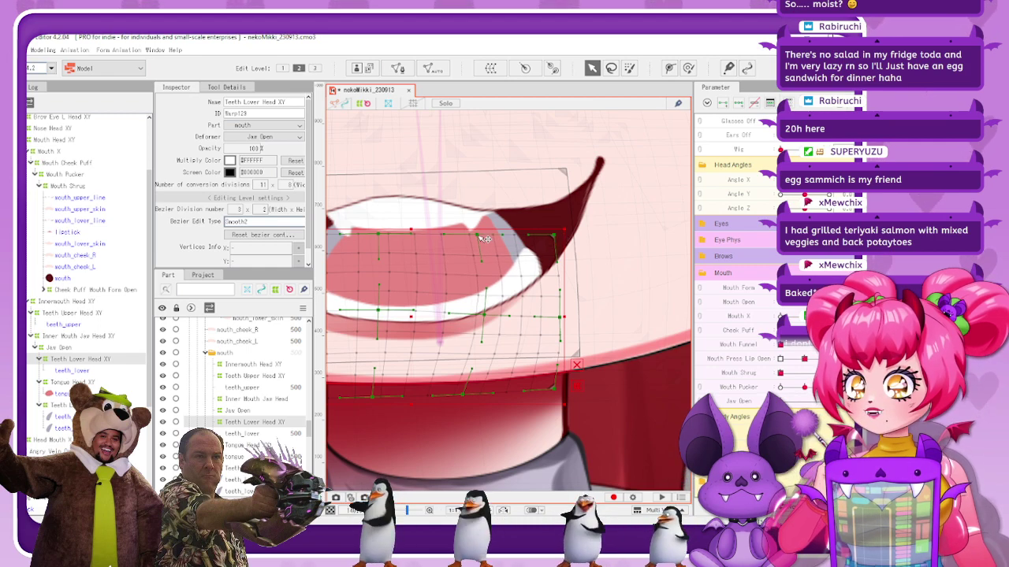
{"action": "scroll", "coordinate": [486, 238], "scroll_direction": "down", "scroll_amount": 6}
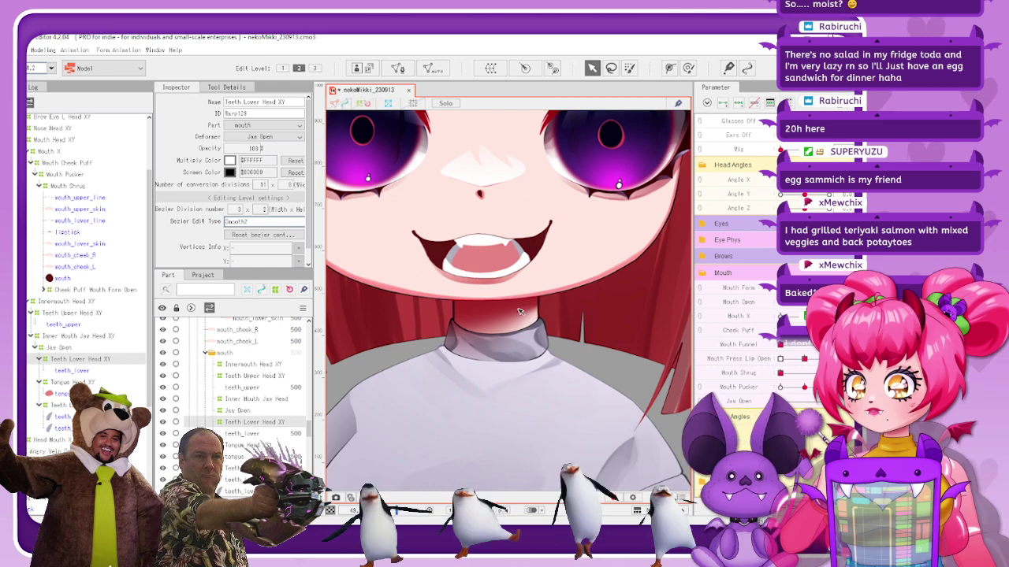
Narrow the Tongue Head XY warp deformer slightly by pulling its right edge inward
{"action": "left_click", "coordinate": [72, 382]}
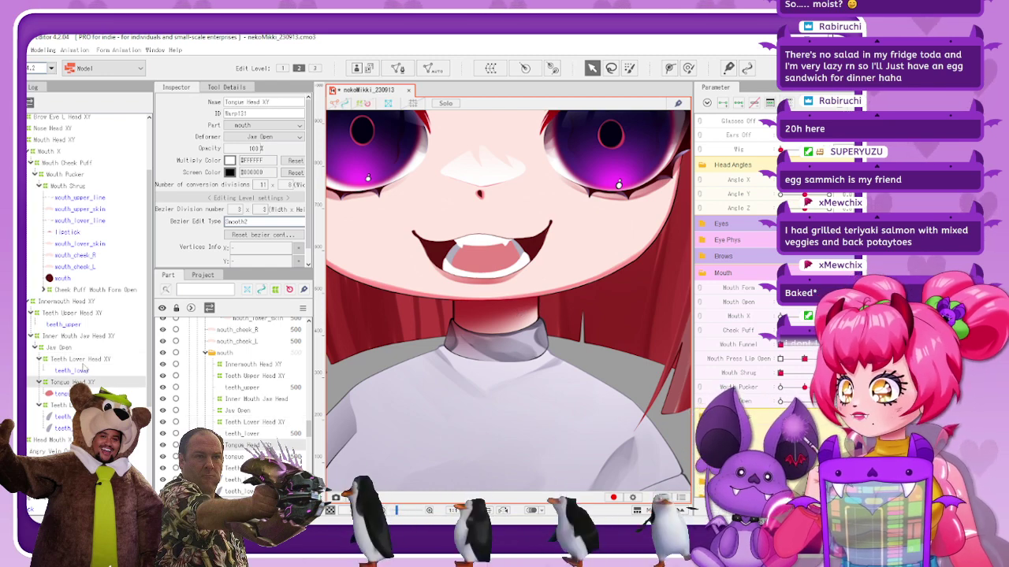
{"action": "key", "text": "ctrl+z"}
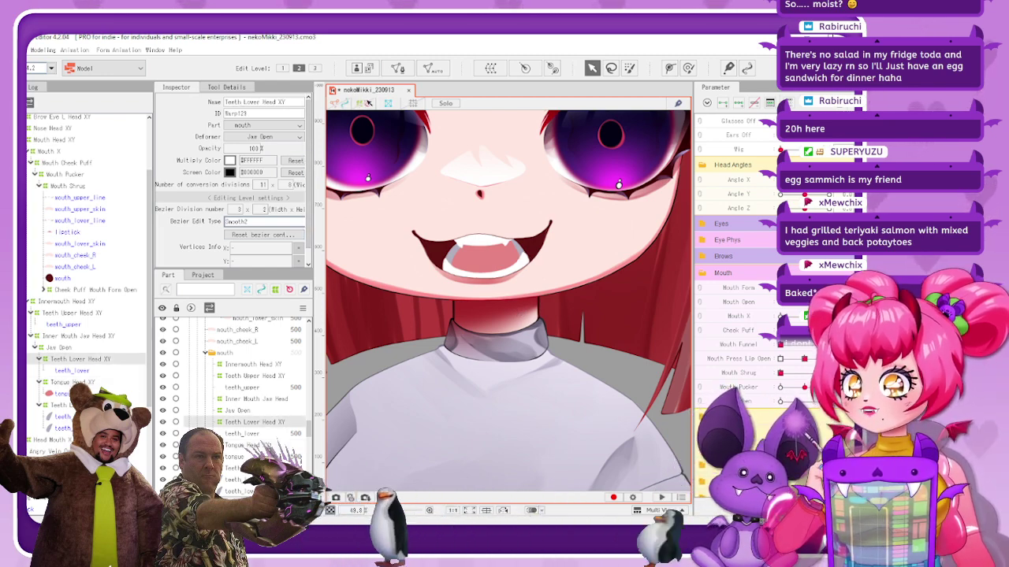
{"action": "left_click", "coordinate": [368, 103]}
{"action": "scroll", "coordinate": [528, 249], "scroll_direction": "up", "scroll_amount": 2}
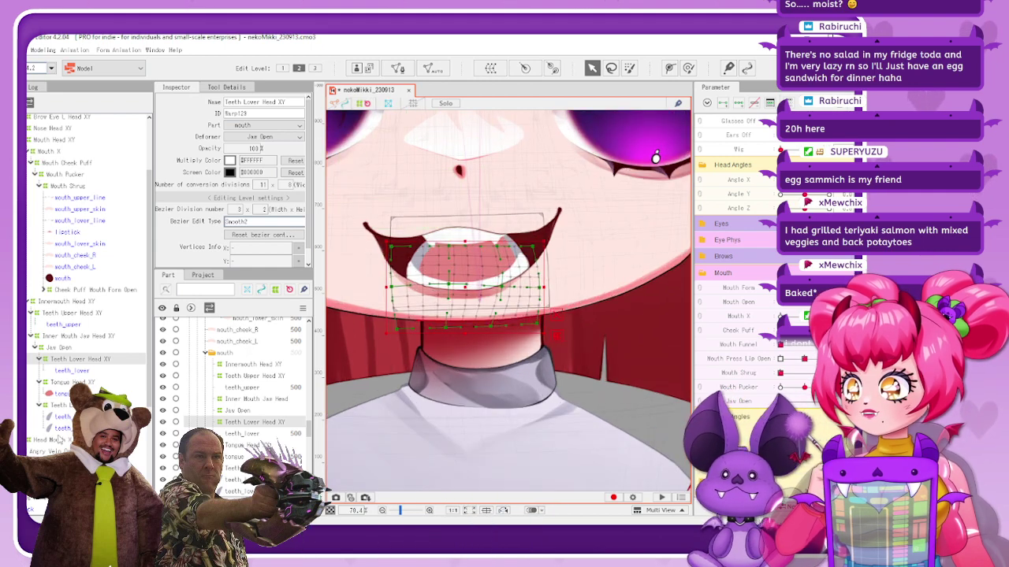
{"action": "left_click", "coordinate": [541, 277]}
{"action": "scroll", "coordinate": [541, 278], "scroll_direction": "up", "scroll_amount": 4}
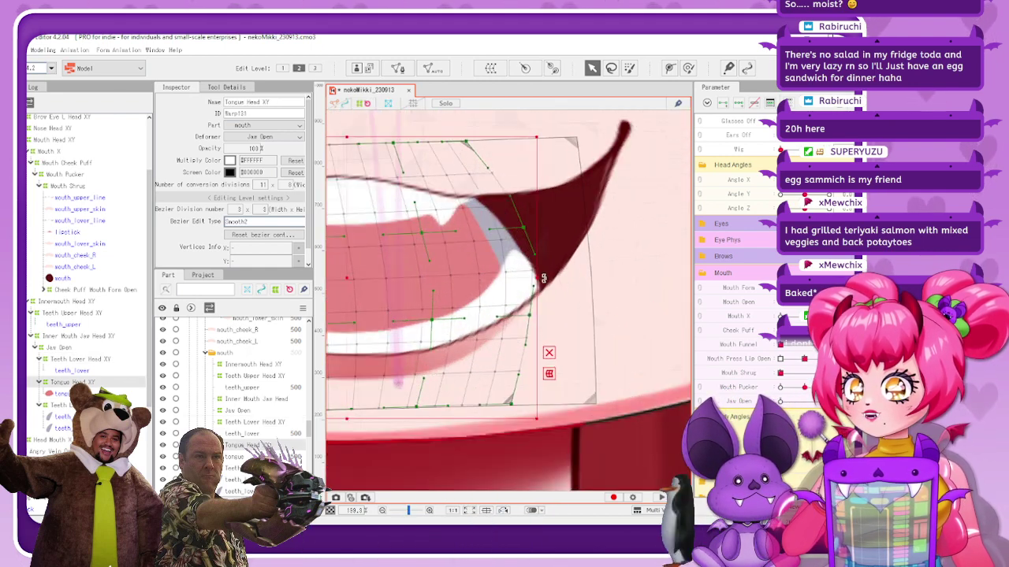
{"action": "left_click_drag", "start_coordinate": [540, 278], "coordinate": [533, 276]}
{"action": "left_click", "coordinate": [367, 105]}
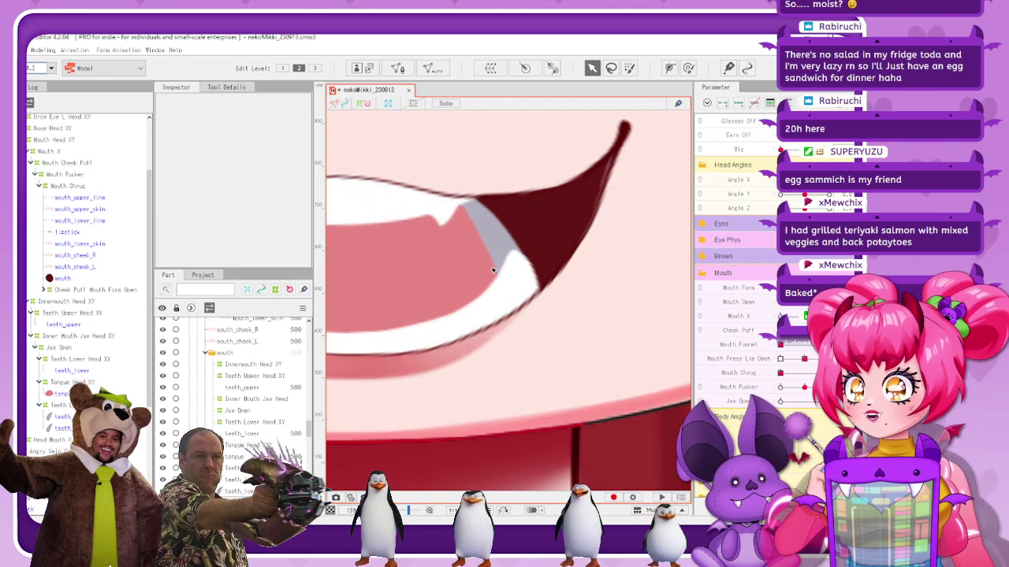
{"action": "scroll", "coordinate": [498, 282], "scroll_direction": "down", "scroll_amount": 3}
{"action": "scroll", "coordinate": [479, 311], "scroll_direction": "down", "scroll_amount": 3}
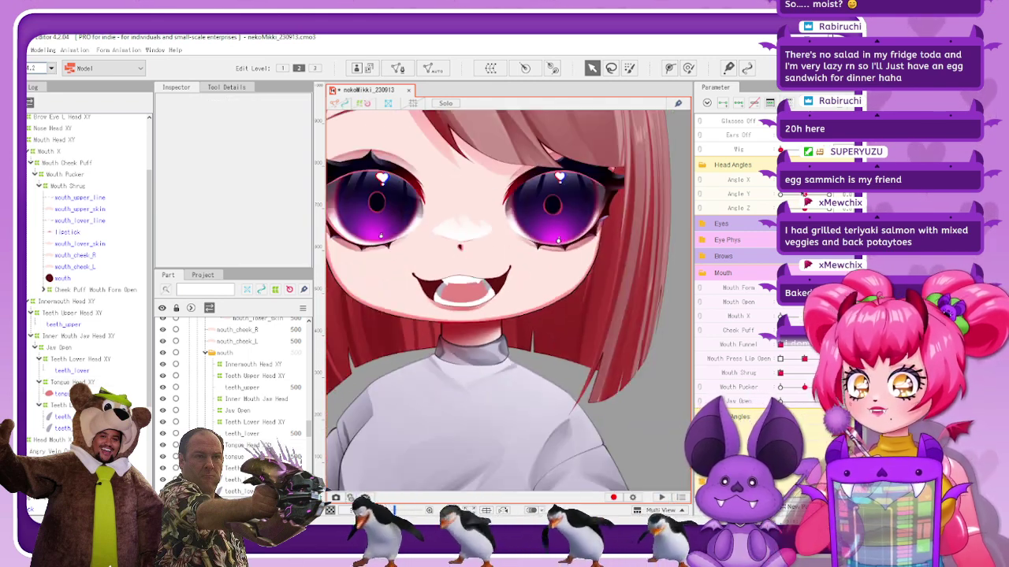
Examine the tongue warp and both back lower teeth meshes with the head turned on Angle X, and return Angle X to center
{"action": "mouse_move", "coordinate": [804, 182]}
{"action": "left_mouse_down"}
{"action": "mouse_move", "coordinate": [826, 184]}
{"action": "mouse_move", "coordinate": [775, 189]}
{"action": "mouse_move", "coordinate": [804, 186]}
{"action": "left_mouse_up"}
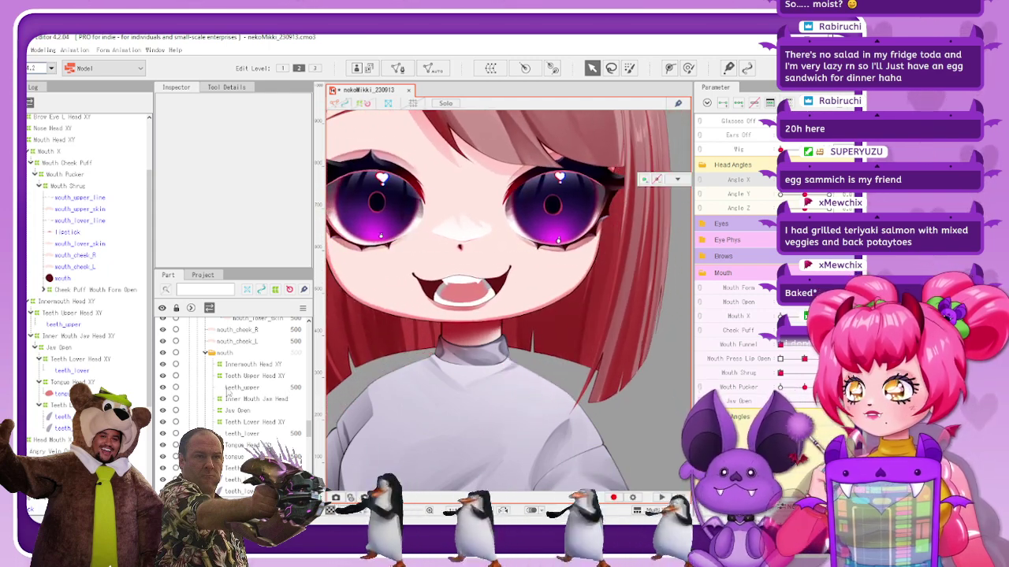
{"action": "left_click", "coordinate": [112, 384]}
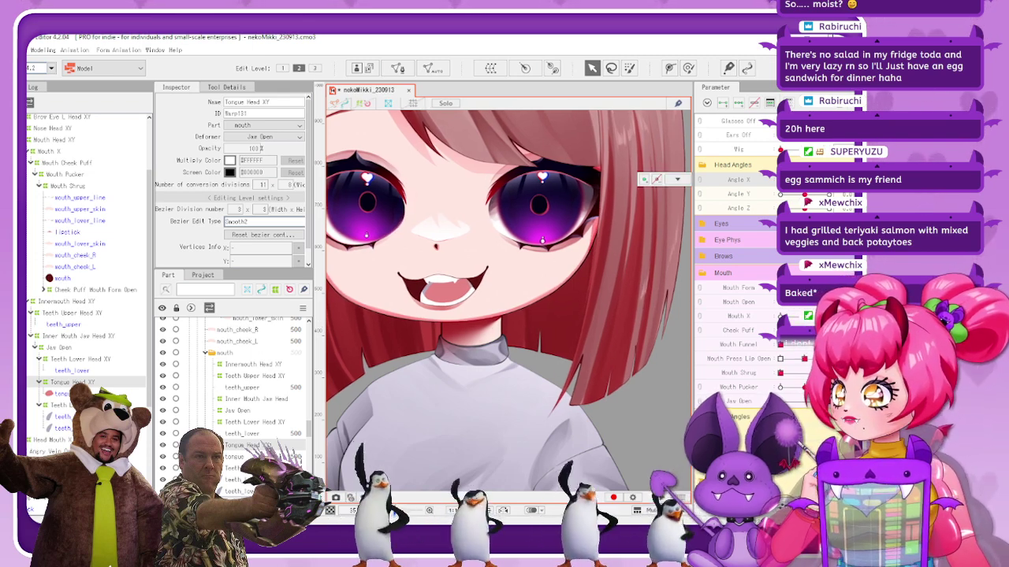
{"action": "left_click", "coordinate": [63, 429]}
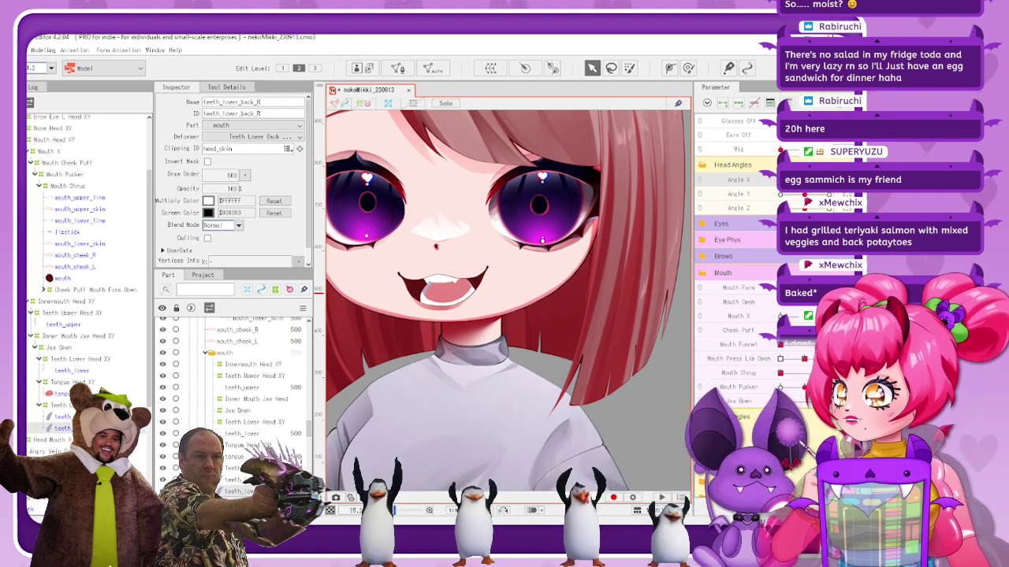
{"action": "left_click", "coordinate": [62, 417]}
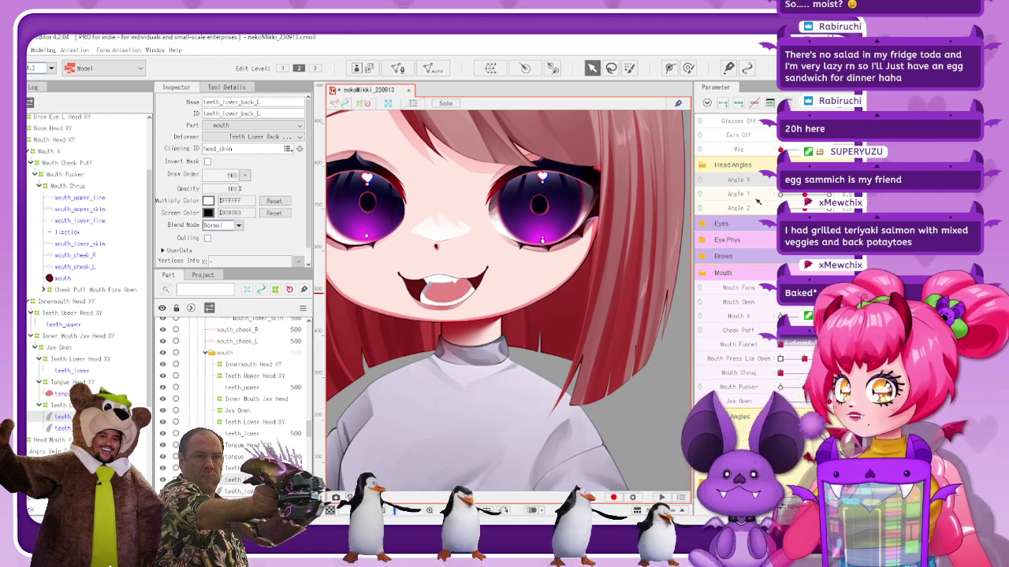
{"action": "left_click", "coordinate": [805, 180]}
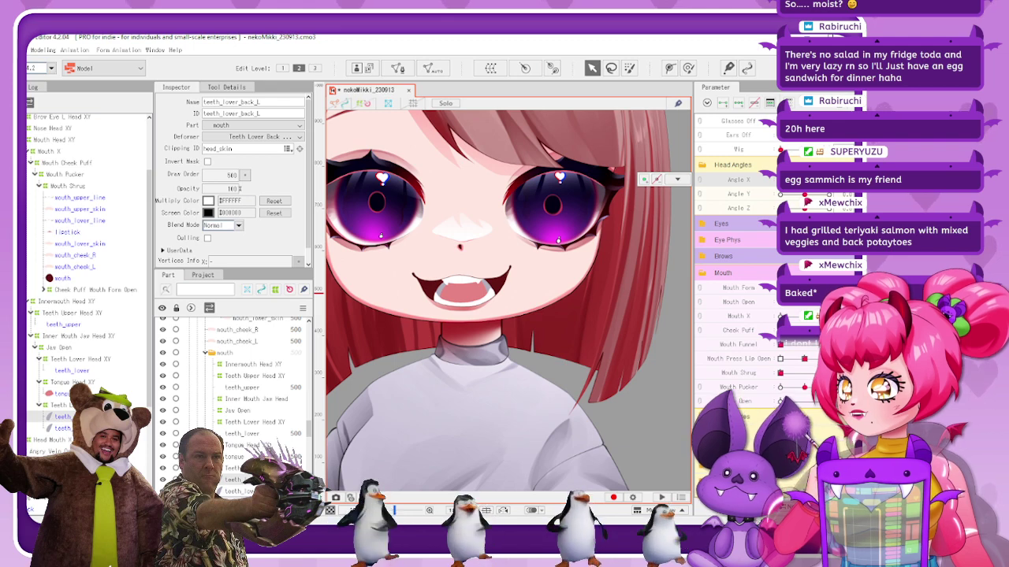
Move the teeth_lower_back_L mesh directly under the Jaw Open deformer, and name its former parent warp Teeth Lower Back R Head XY
{"action": "left_click_drag", "start_coordinate": [62, 417], "coordinate": [59, 347]}
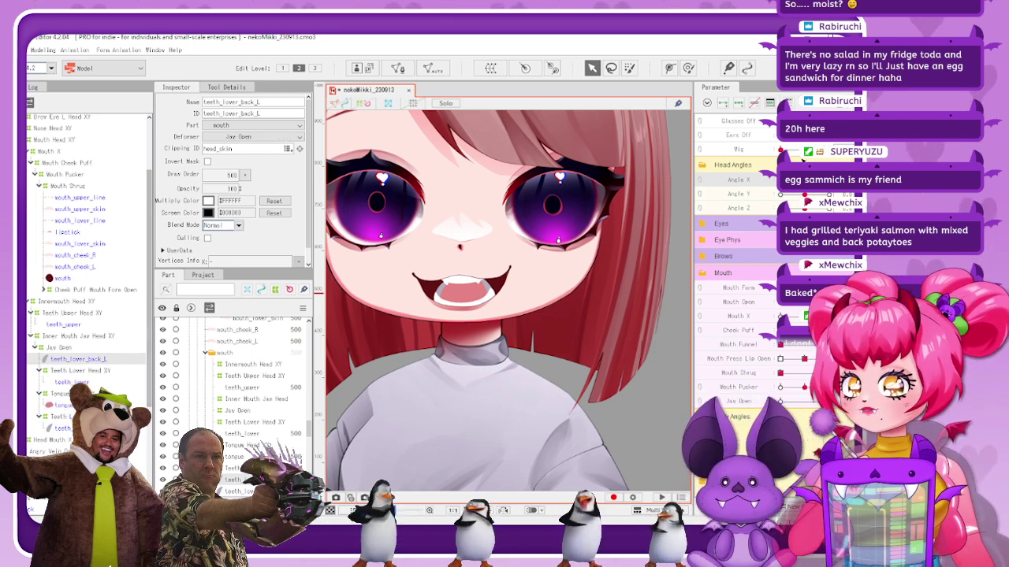
{"action": "left_click_drag", "start_coordinate": [805, 180], "coordinate": [781, 180]}
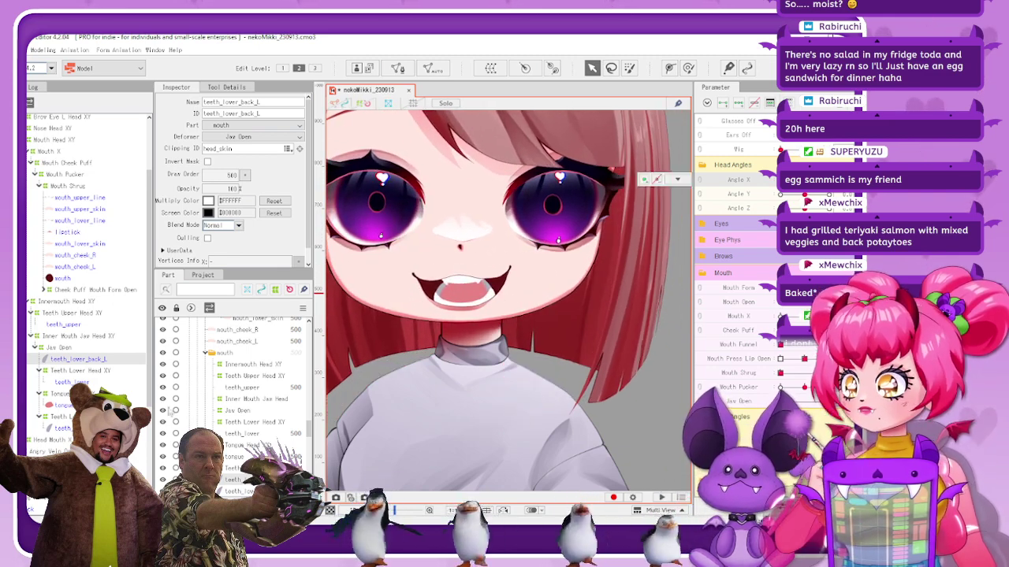
{"action": "left_click", "coordinate": [63, 417]}
{"action": "left_click_drag", "start_coordinate": [226, 102], "coordinate": [288, 101]}
{"action": "left_click", "coordinate": [277, 101]}
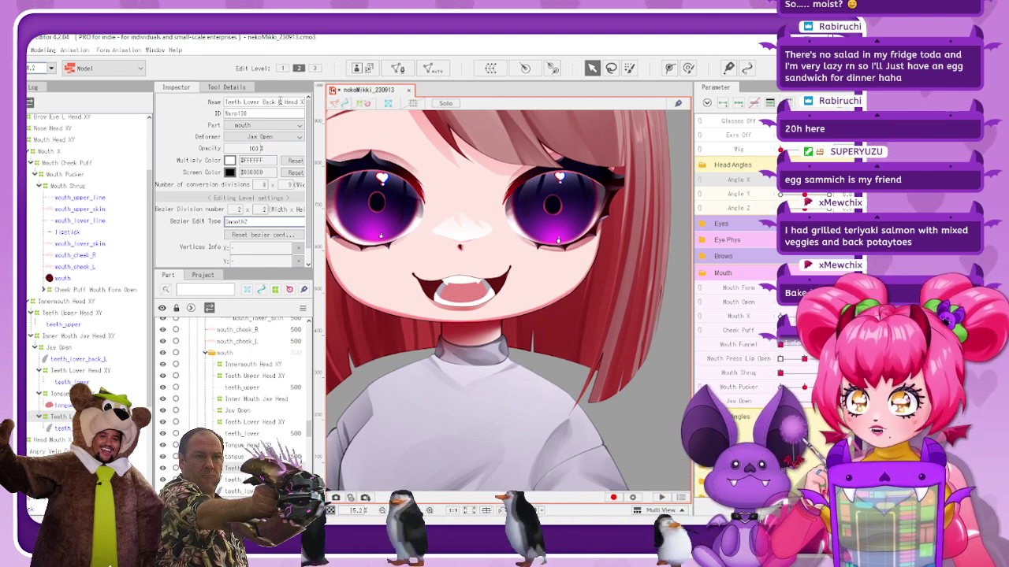
{"action": "key", "text": "ctrl+a"}
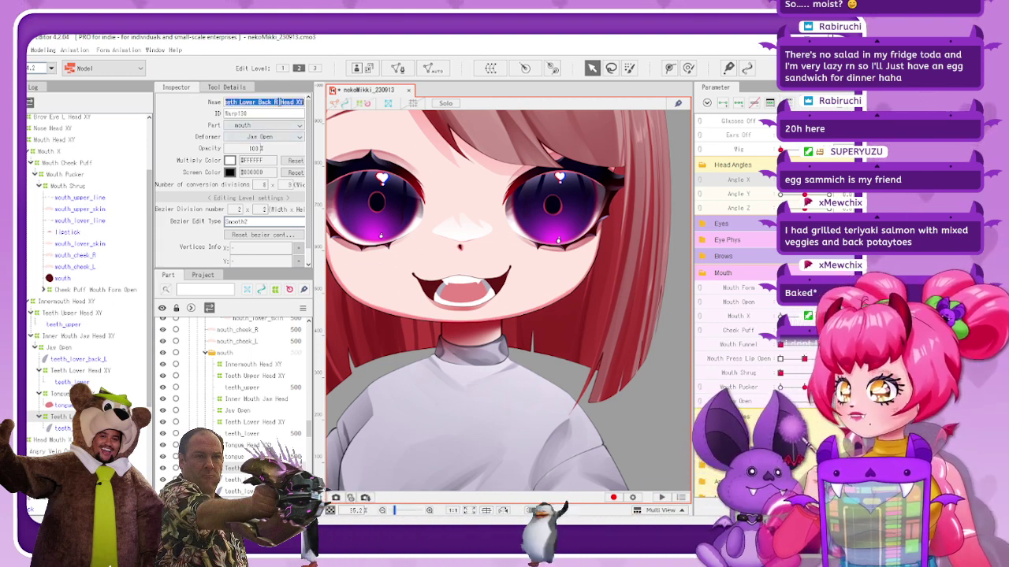
Create a warp deformer named Teeth Lower Back R Head XY as parent of teeth_lower_back_L, with 3 × 2 Bezier divisions
{"action": "left_click", "coordinate": [93, 360]}
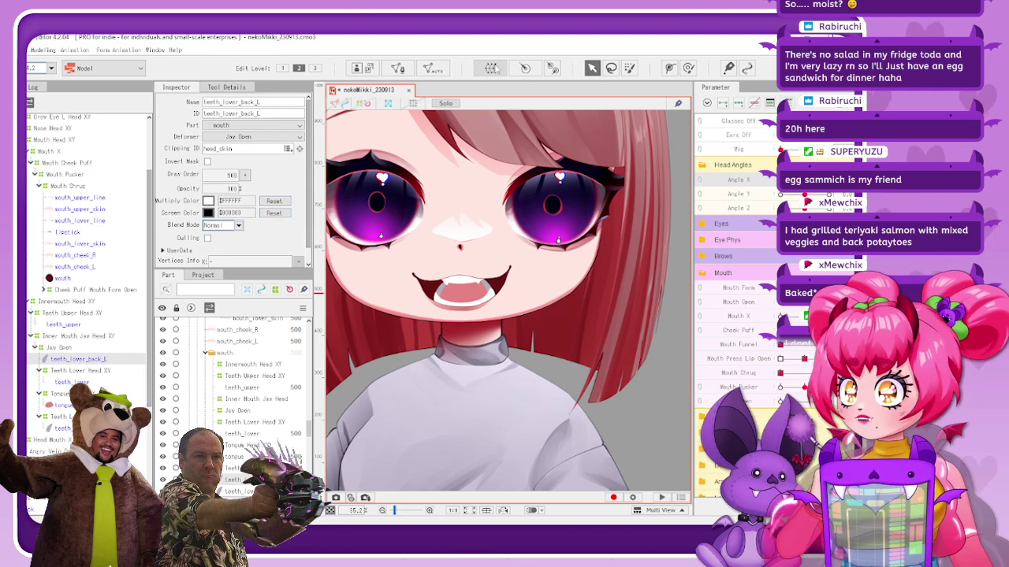
{"action": "left_click", "coordinate": [490, 68]}
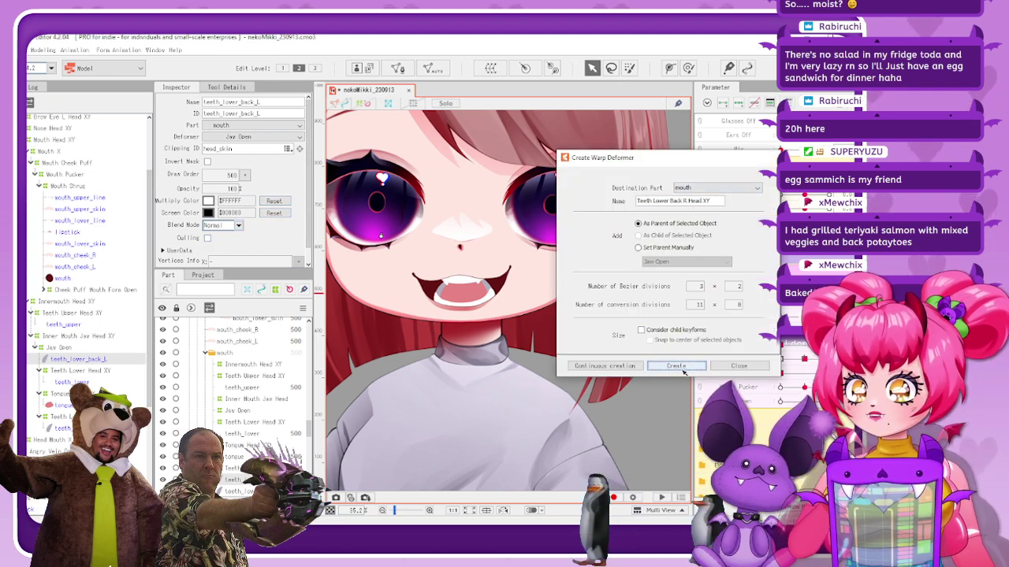
{"action": "left_click", "coordinate": [679, 365]}
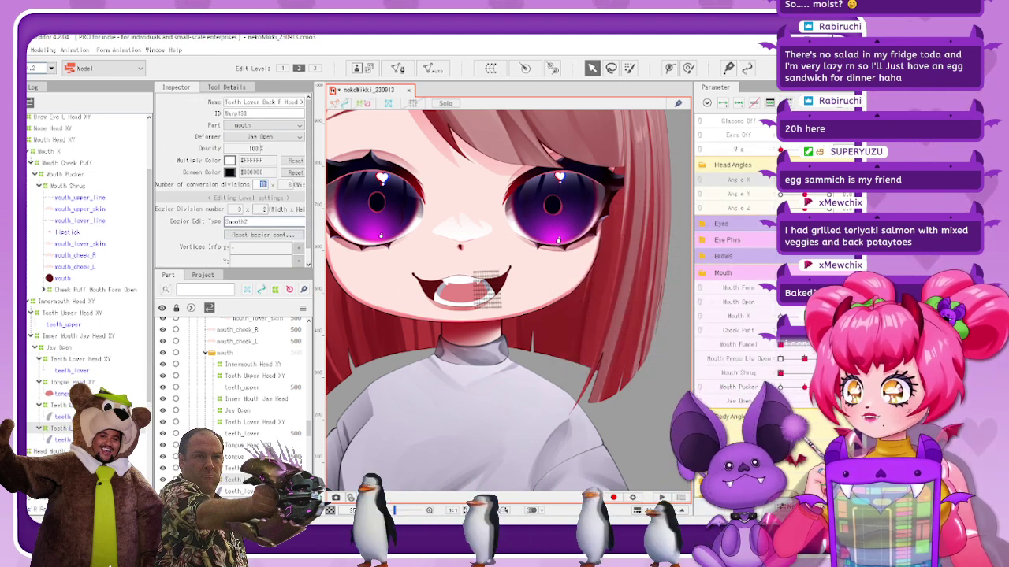
Try 8 horizontal conversion divisions on the new teeth_lower_back_L warp and settle on 6
{"action": "type", "text": "8"}
{"action": "key", "text": "Return"}
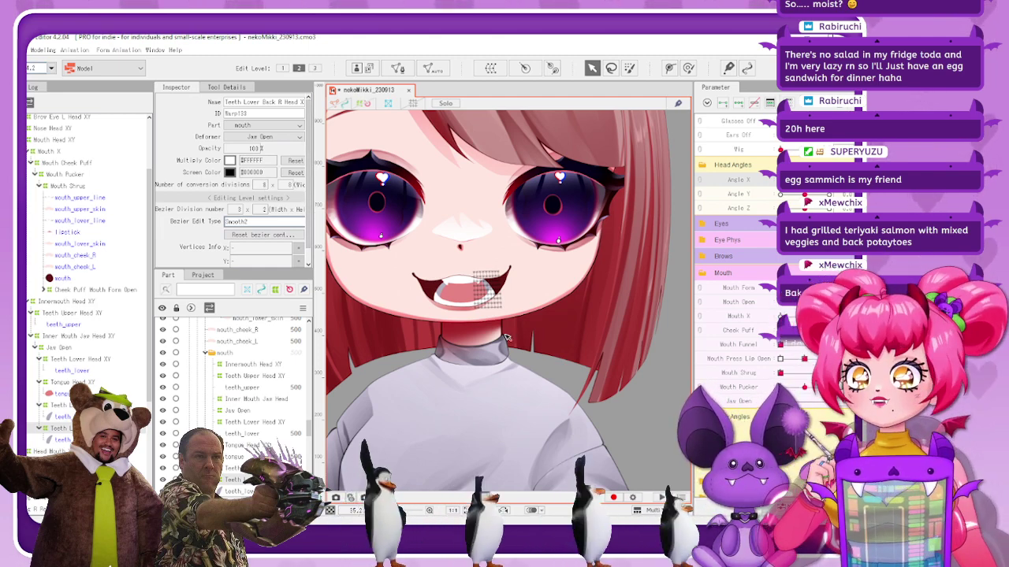
{"action": "scroll", "coordinate": [507, 338], "scroll_direction": "up", "scroll_amount": 8}
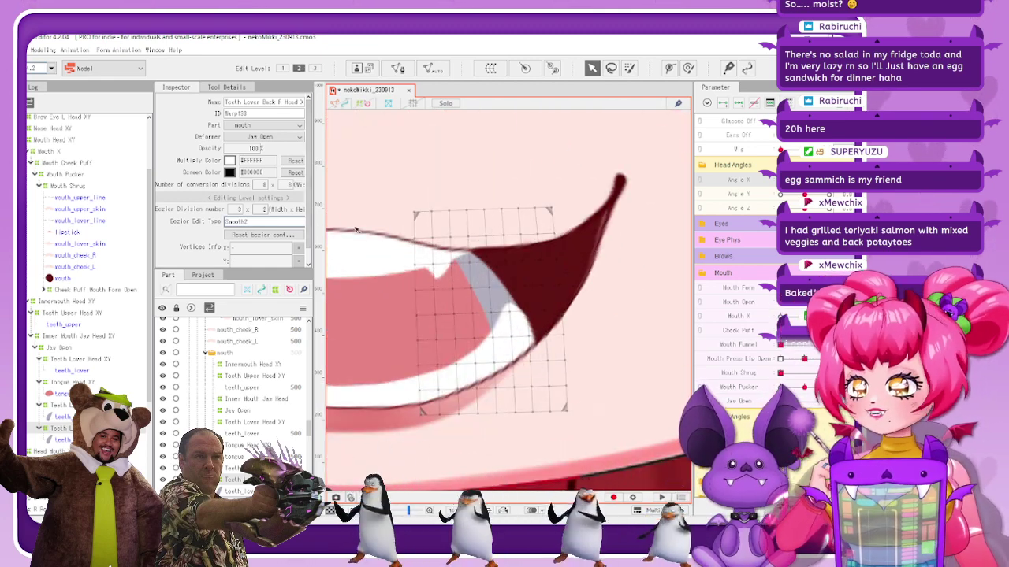
{"action": "left_click_drag", "start_coordinate": [523, 280], "coordinate": [266, 285]}
{"action": "scroll", "coordinate": [565, 245], "scroll_direction": "down", "scroll_amount": 3}
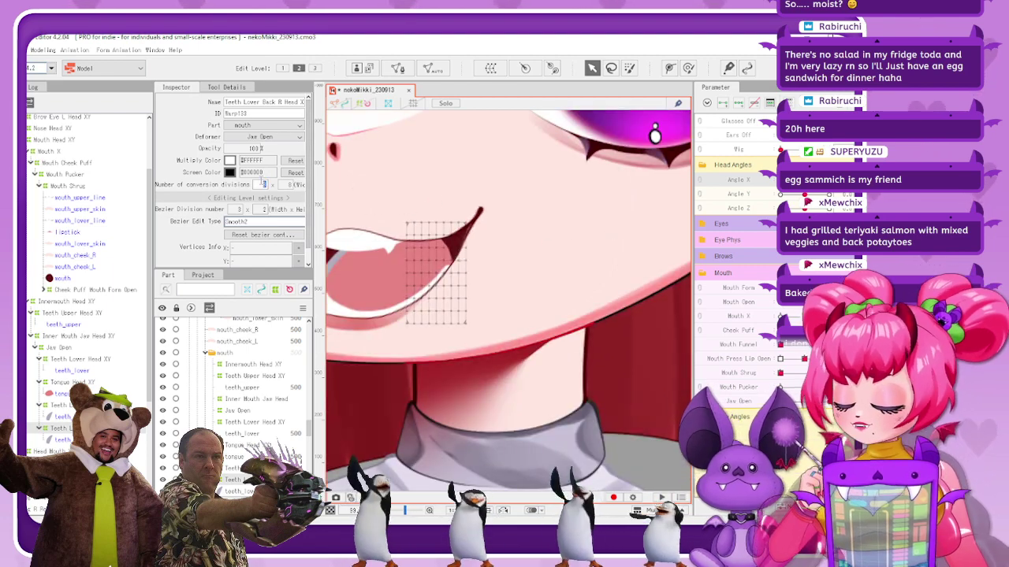
{"action": "type", "text": "6"}
{"action": "key", "text": "Return"}
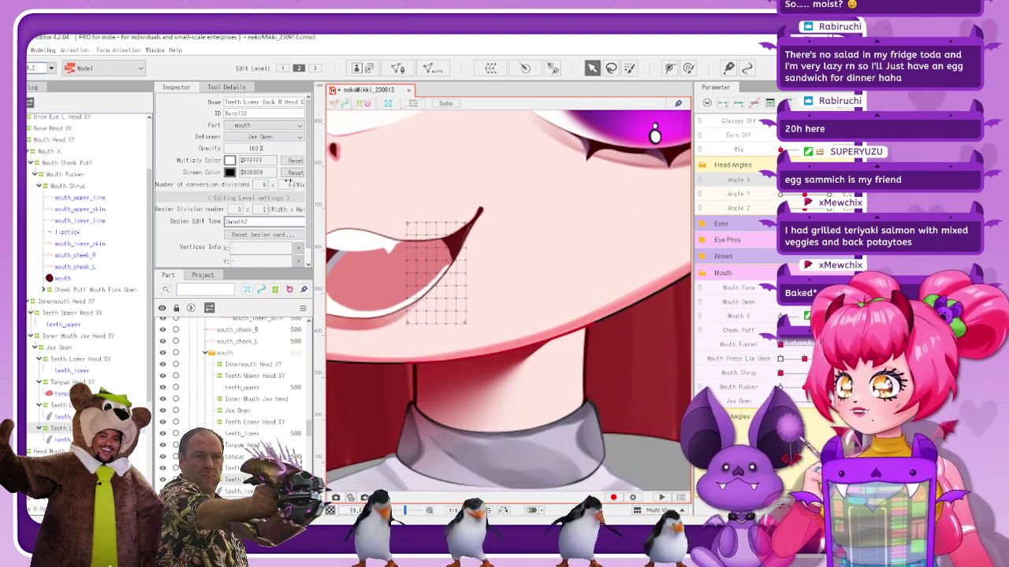
Set the new teeth_lower_back_L warp's vertical conversion divisions to 10 and its Bezier divisions to 2 × 2
{"action": "type", "text": "10"}
{"action": "key", "text": "Return"}
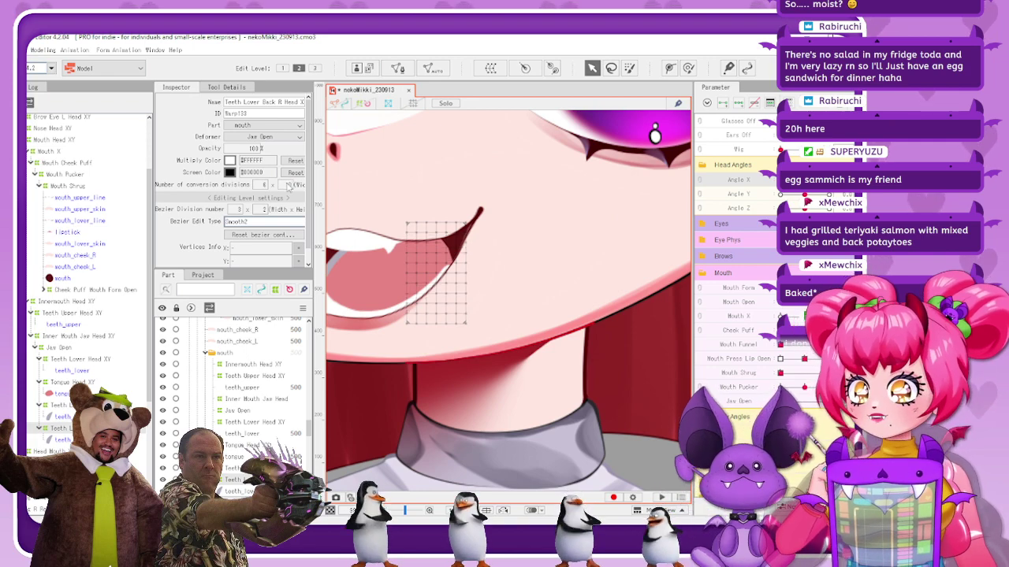
{"action": "scroll", "coordinate": [439, 294], "scroll_direction": "up", "scroll_amount": 2}
{"action": "scroll", "coordinate": [443, 275], "scroll_direction": "down", "scroll_amount": 1}
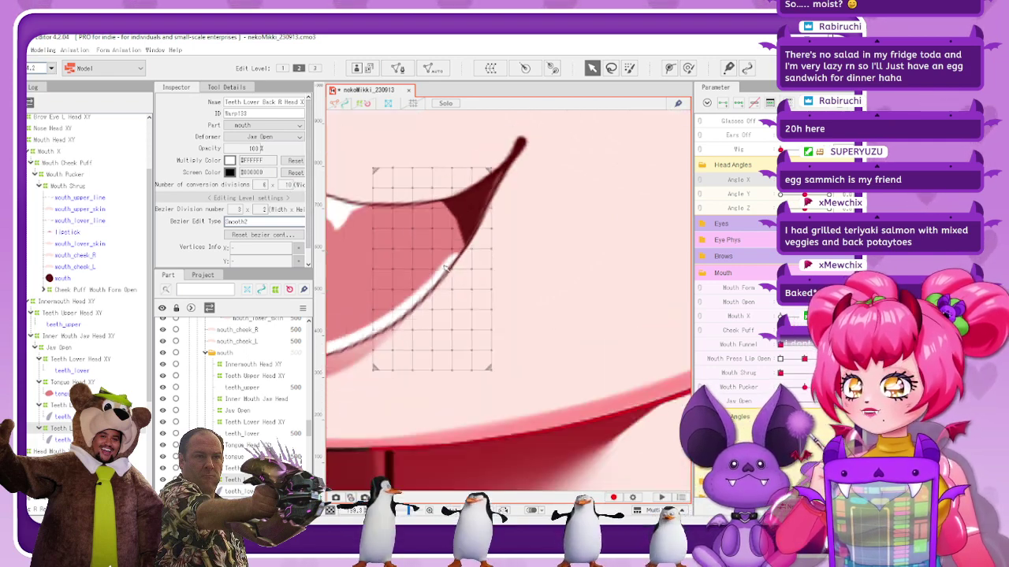
{"action": "left_click_drag", "start_coordinate": [413, 296], "coordinate": [472, 284]}
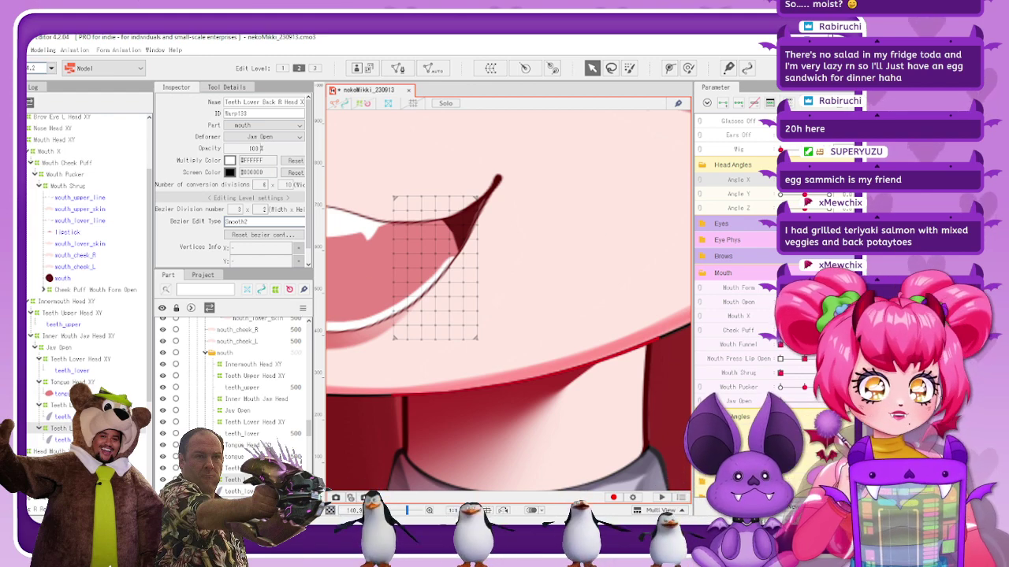
{"action": "scroll", "coordinate": [433, 216], "scroll_direction": "down", "scroll_amount": 1}
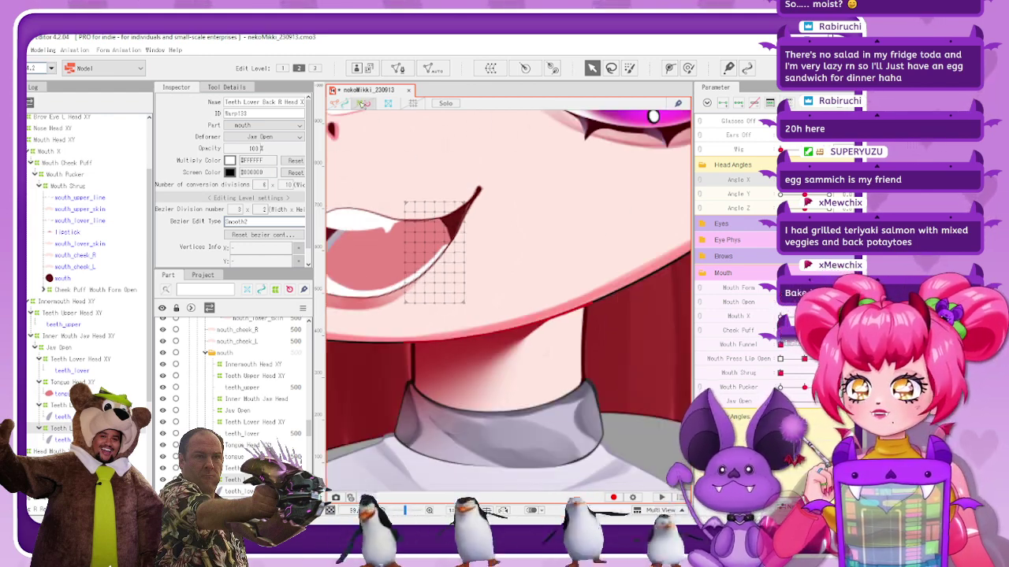
{"action": "left_click", "coordinate": [444, 224]}
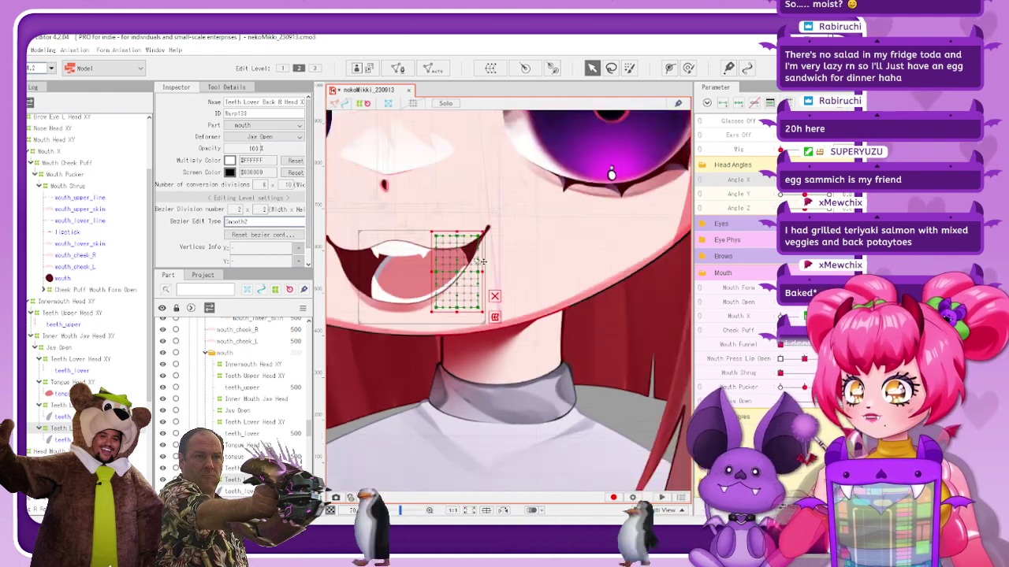
Rename the selected warp deformer around teeth_lower_back_L as Teeth Lower Back L Head XY
{"action": "scroll", "coordinate": [394, 267], "scroll_direction": "down", "scroll_amount": 1}
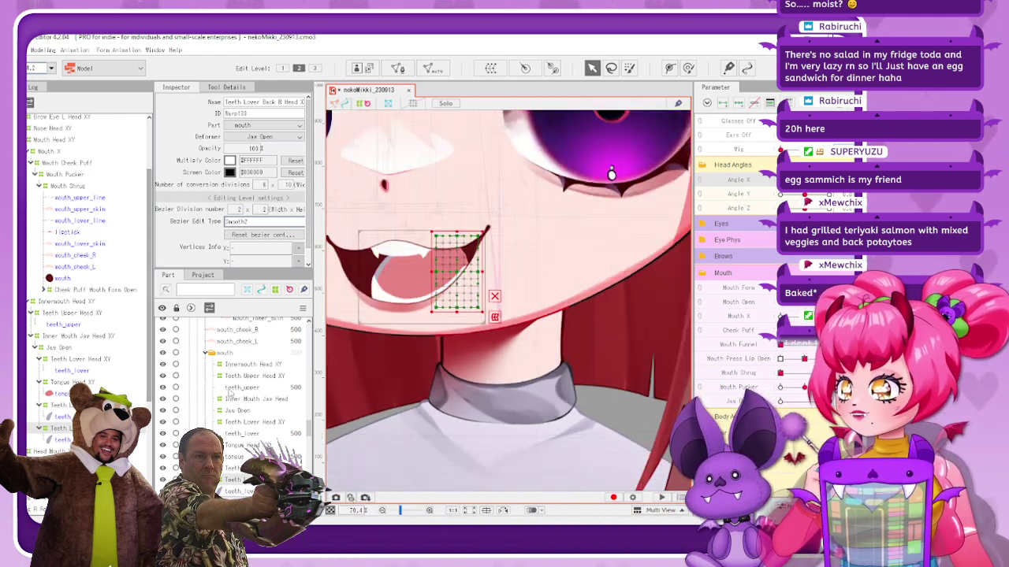
{"action": "left_click_drag", "start_coordinate": [225, 103], "coordinate": [282, 102]}
{"action": "left_click", "coordinate": [280, 103]}
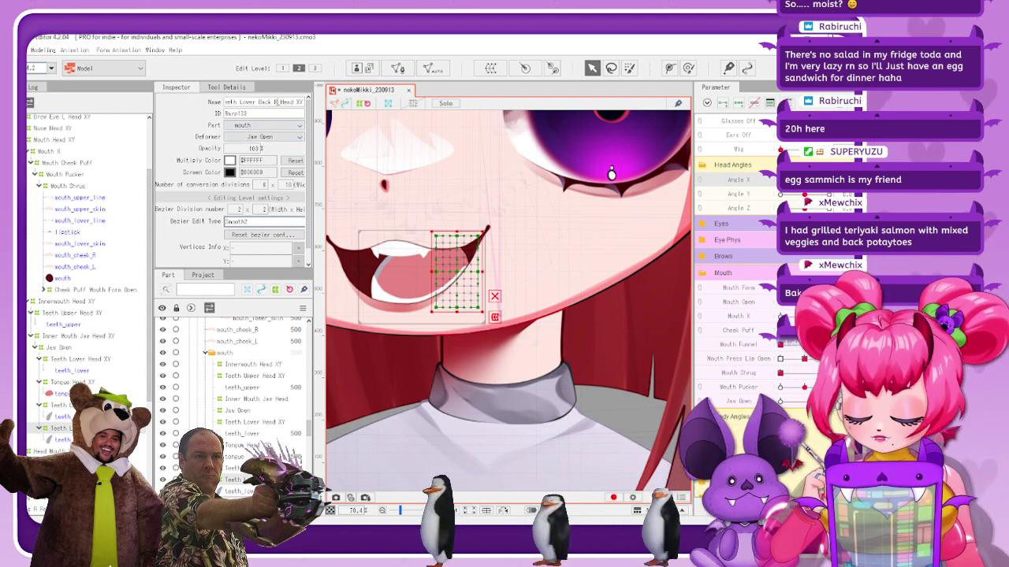
{"action": "key", "text": "BackSpace"}
{"action": "type", "text": "L"}
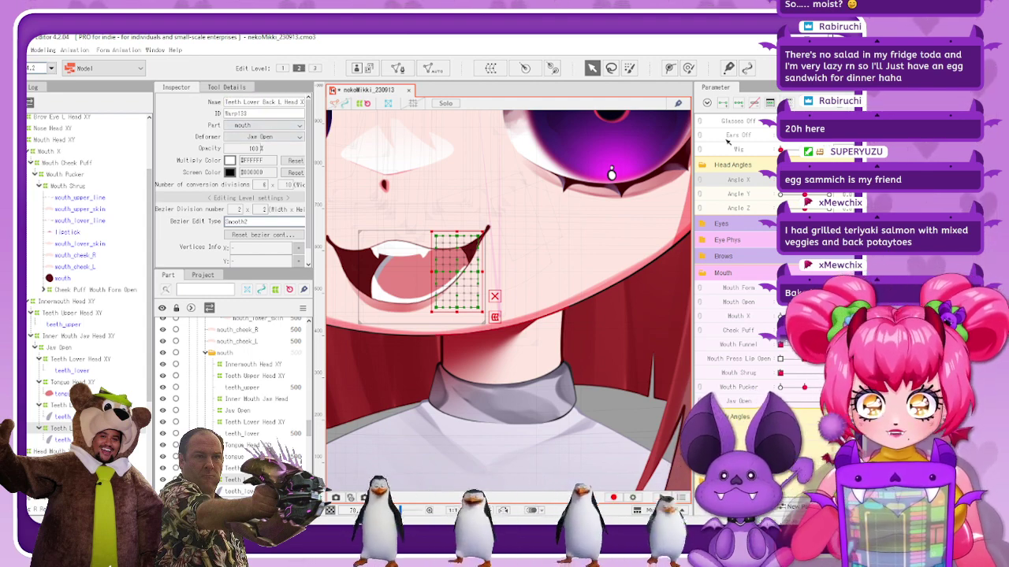
Add Angle X keyforms to the Teeth Lower Back L Head XY warp and check its motion as the head turns
{"action": "left_click", "coordinate": [728, 106]}
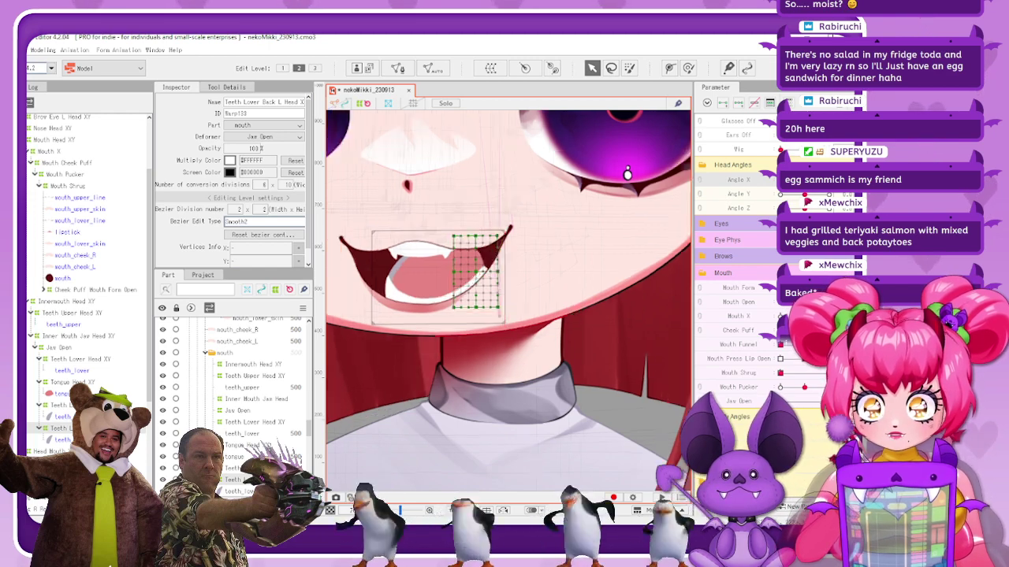
{"action": "left_click", "coordinate": [781, 180]}
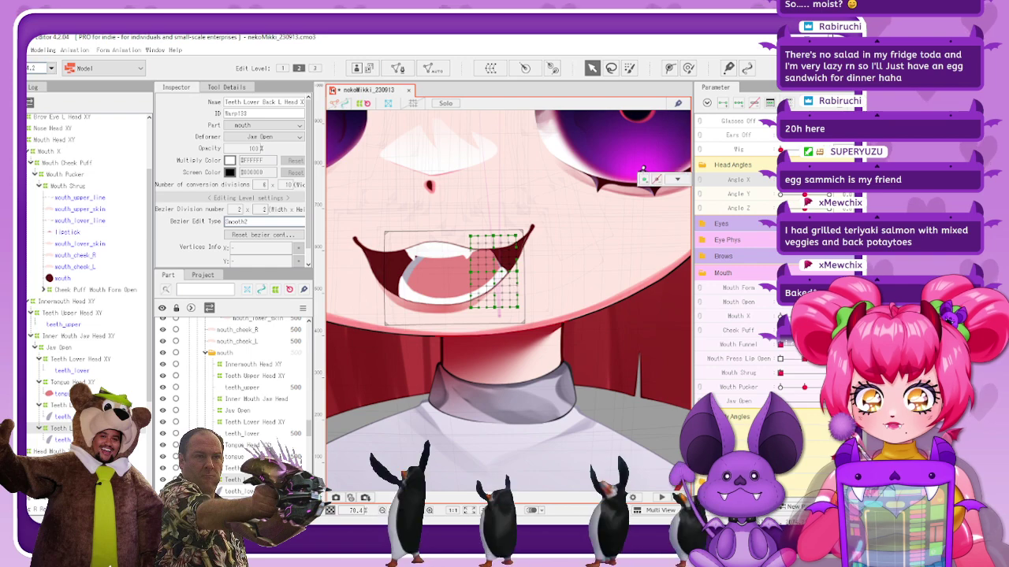
{"action": "mouse_move", "coordinate": [642, 168]}
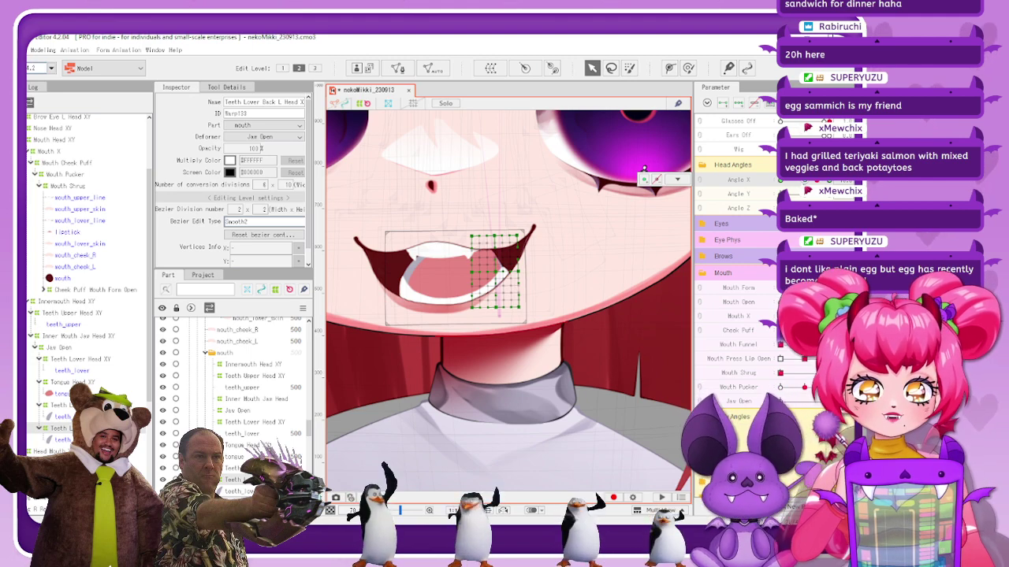
Tilt the Teeth Lower Back L Head XY warp slightly clockwise at the minimum Angle X keyform to follow the mouth corner
{"action": "left_click_drag", "start_coordinate": [794, 181], "coordinate": [780, 181]}
{"action": "scroll", "coordinate": [431, 270], "scroll_direction": "up", "scroll_amount": 4}
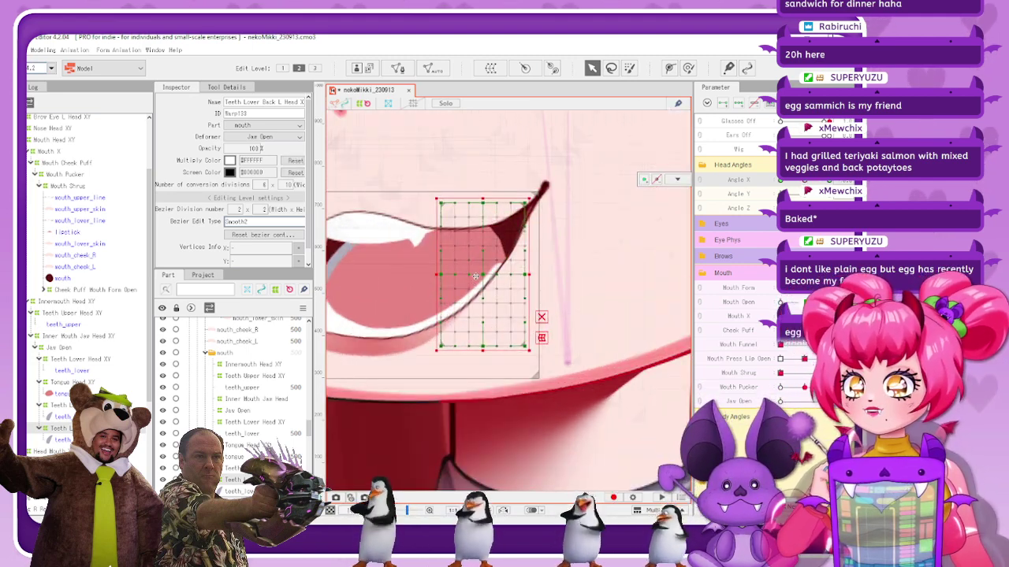
{"action": "left_click_drag", "start_coordinate": [475, 276], "coordinate": [541, 276]}
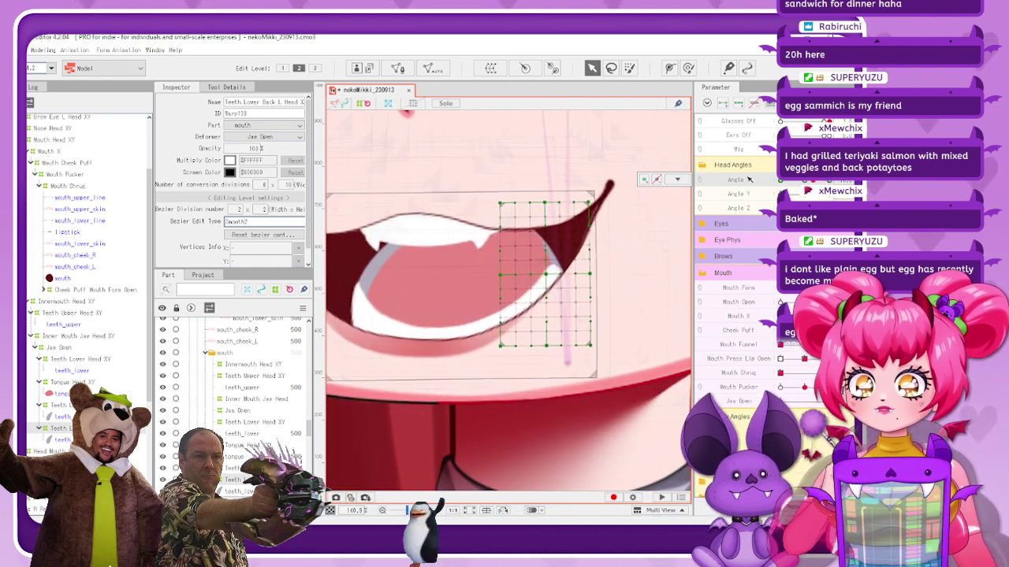
{"action": "left_click", "coordinate": [804, 181]}
{"action": "left_click_drag", "start_coordinate": [549, 199], "coordinate": [556, 205]}
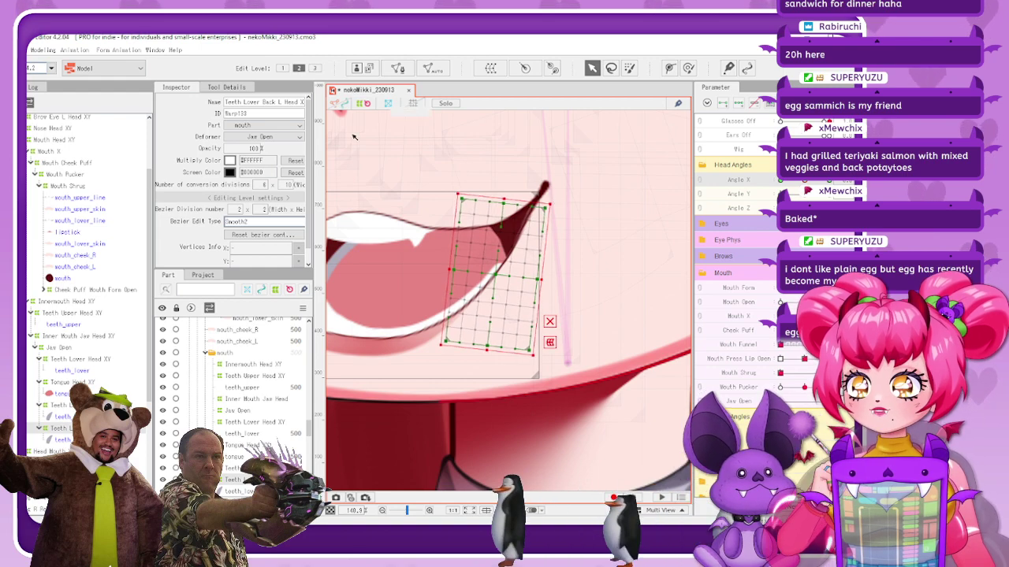
{"action": "left_click", "coordinate": [363, 104]}
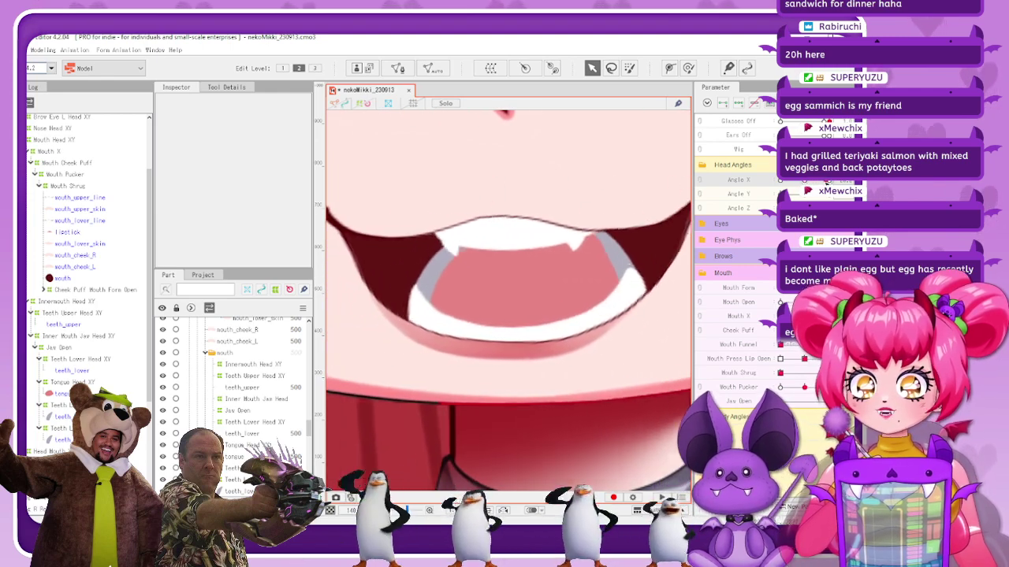
Check the mouth shapes on the whole character by varying the Mouth Open and Mouth Form parameters
{"action": "scroll", "coordinate": [638, 213], "scroll_direction": "down", "scroll_amount": 5}
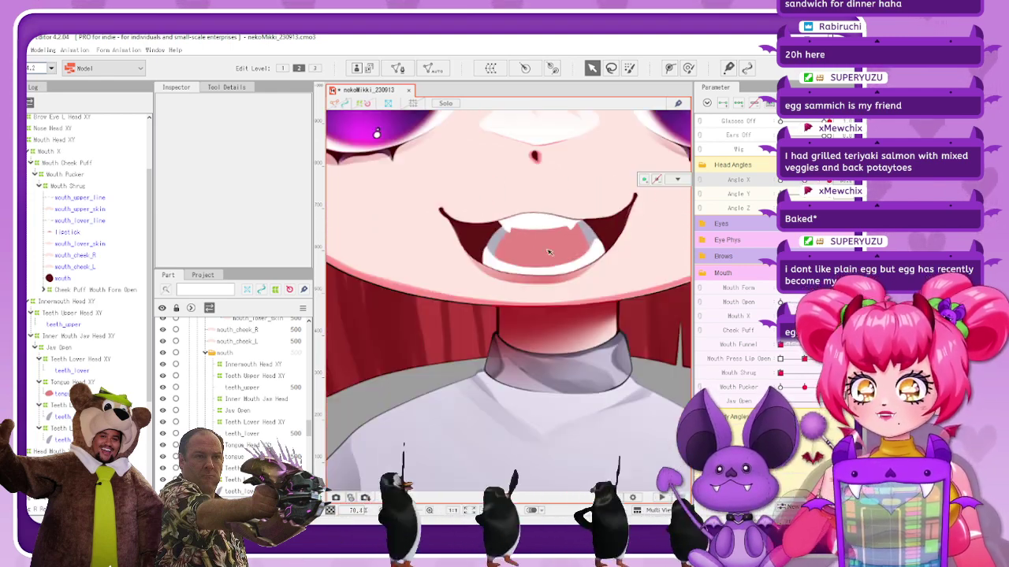
{"action": "scroll", "coordinate": [638, 214], "scroll_direction": "down", "scroll_amount": 2}
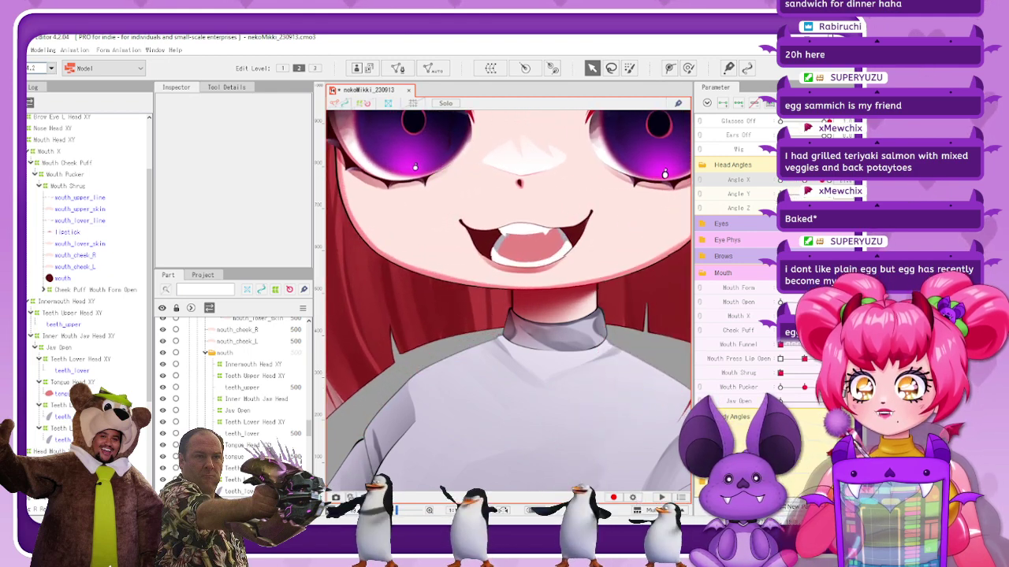
{"action": "scroll", "coordinate": [609, 263], "scroll_direction": "down", "scroll_amount": 5}
{"action": "scroll", "coordinate": [570, 288], "scroll_direction": "up", "scroll_amount": 2}
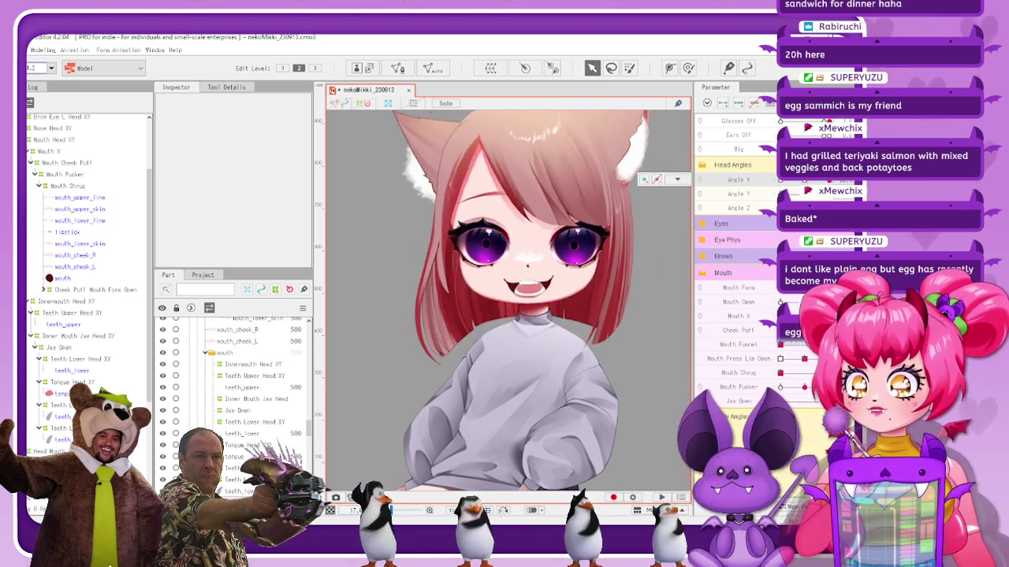
{"action": "left_click_drag", "start_coordinate": [829, 303], "coordinate": [798, 303]}
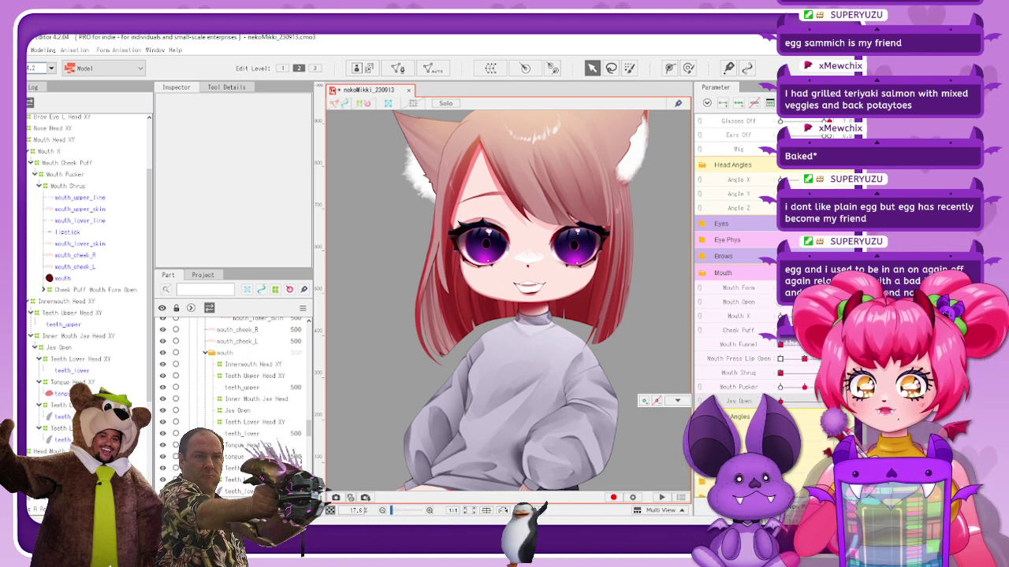
{"action": "left_click_drag", "start_coordinate": [780, 302], "coordinate": [804, 288]}
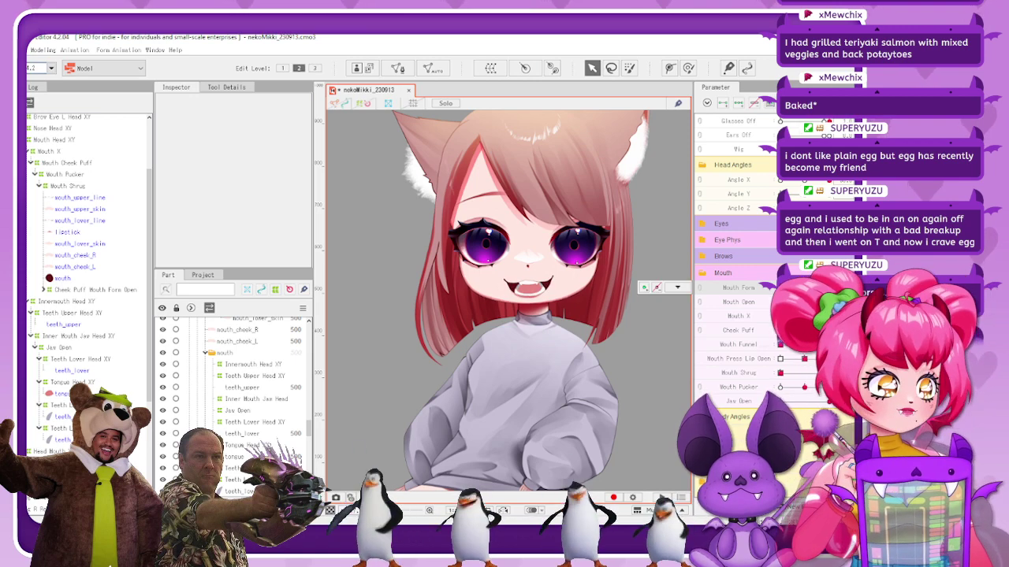
{"action": "left_click_drag", "start_coordinate": [829, 303], "coordinate": [772, 310]}
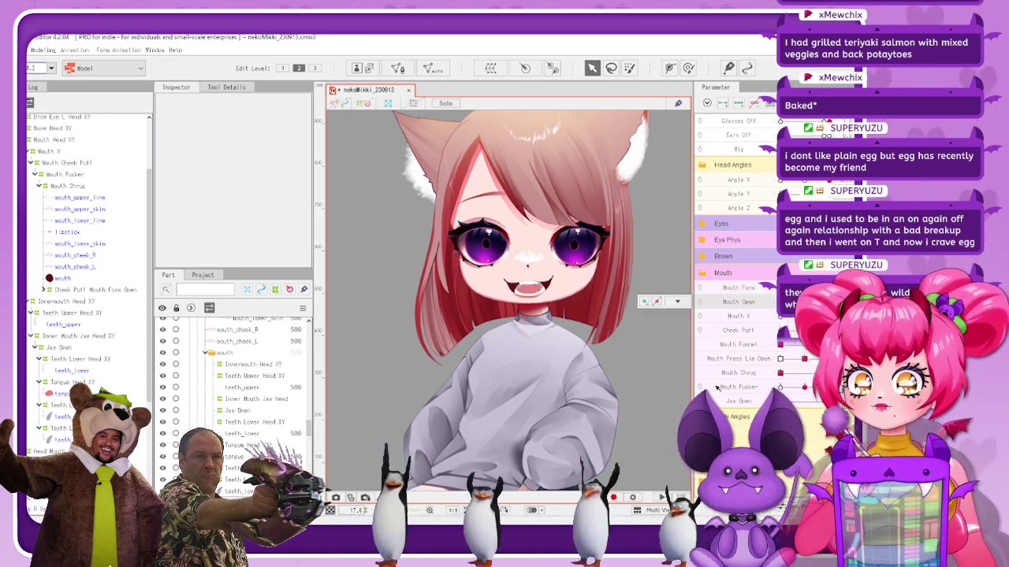
Move the Jaw Open parameter directly below Mouth Open in the Mouth group and save the model
{"action": "left_click_drag", "start_coordinate": [731, 402], "coordinate": [697, 307]}
{"action": "left_click", "coordinate": [698, 305]}
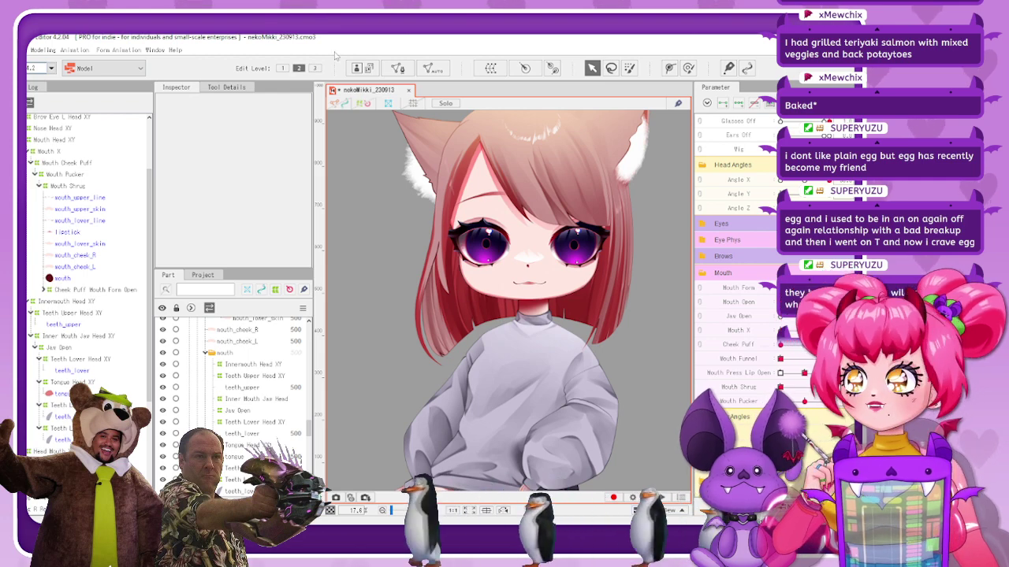
{"action": "key", "text": "ctrl+s"}
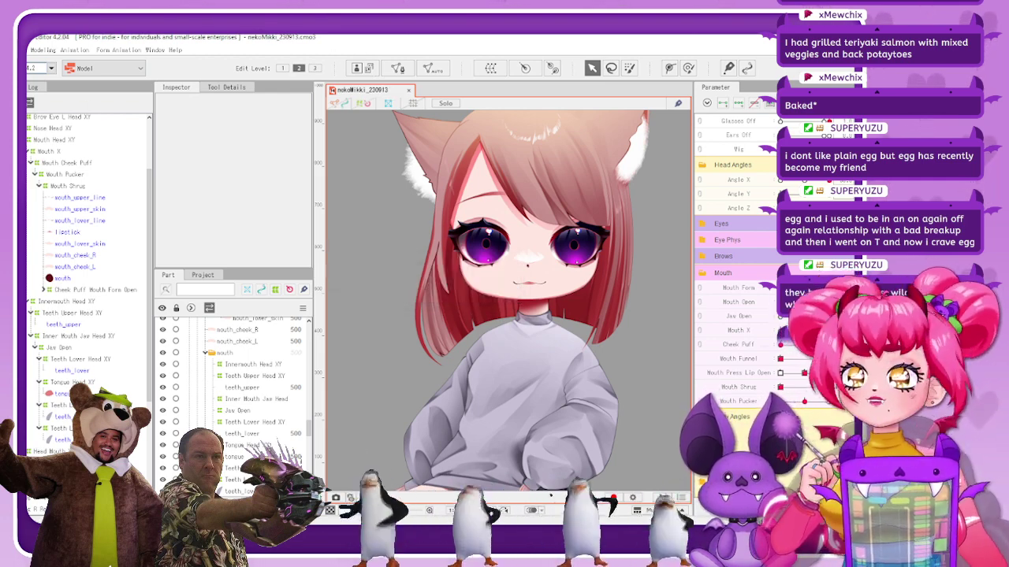
{"action": "left_click", "coordinate": [4, 51]}
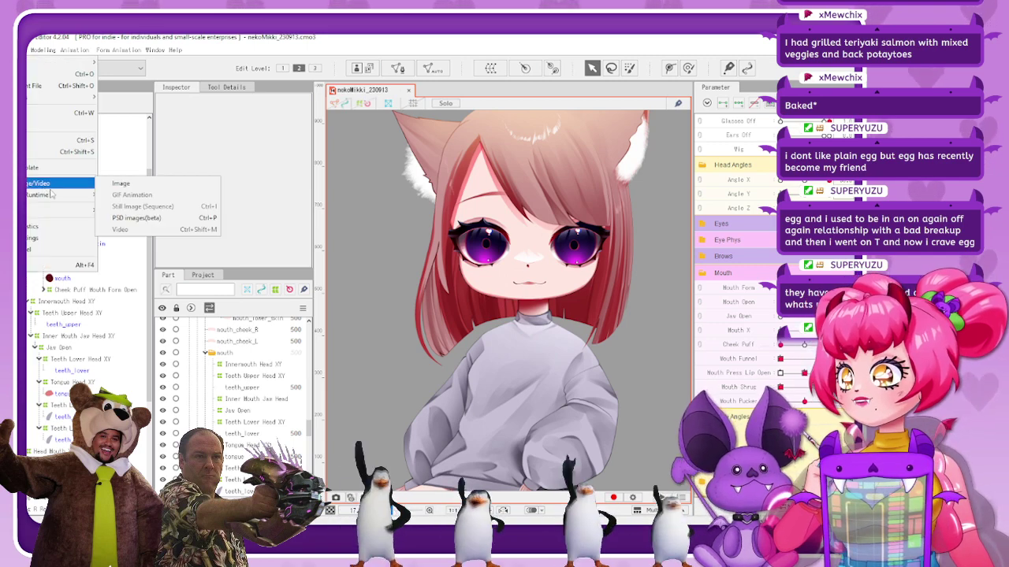
{"action": "mouse_move", "coordinate": [59, 197]}
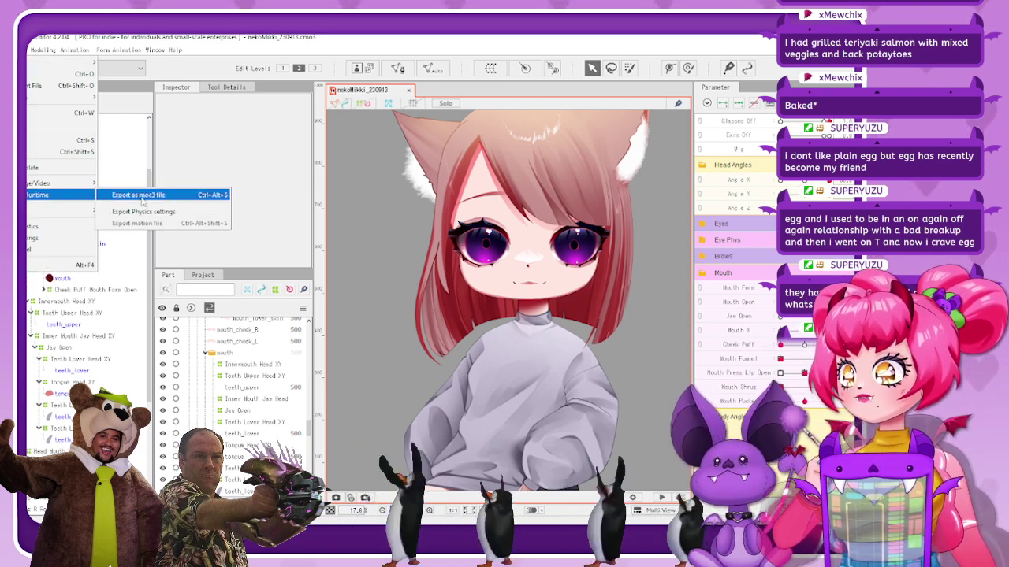
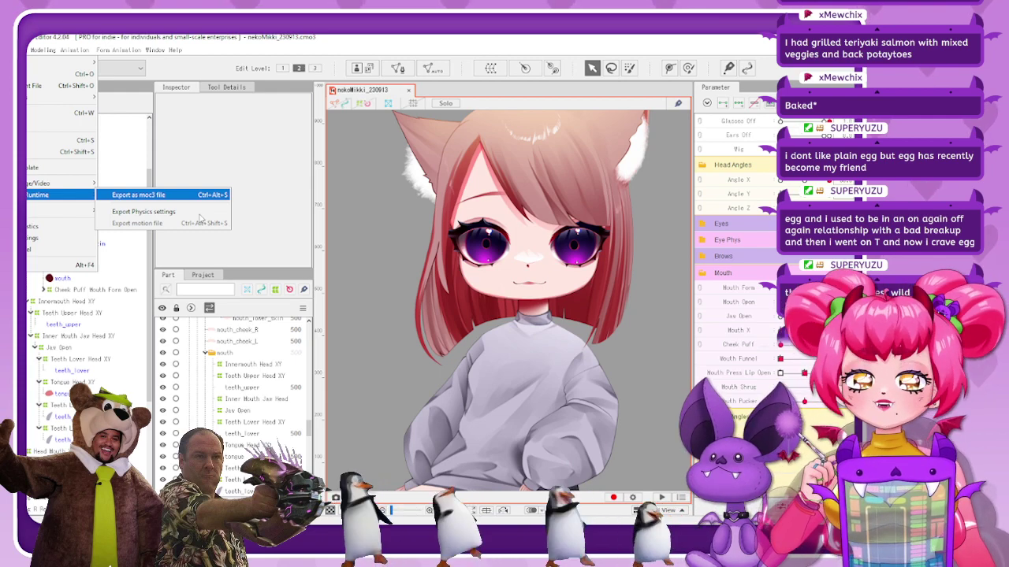
{"action": "key", "text": "Return"}
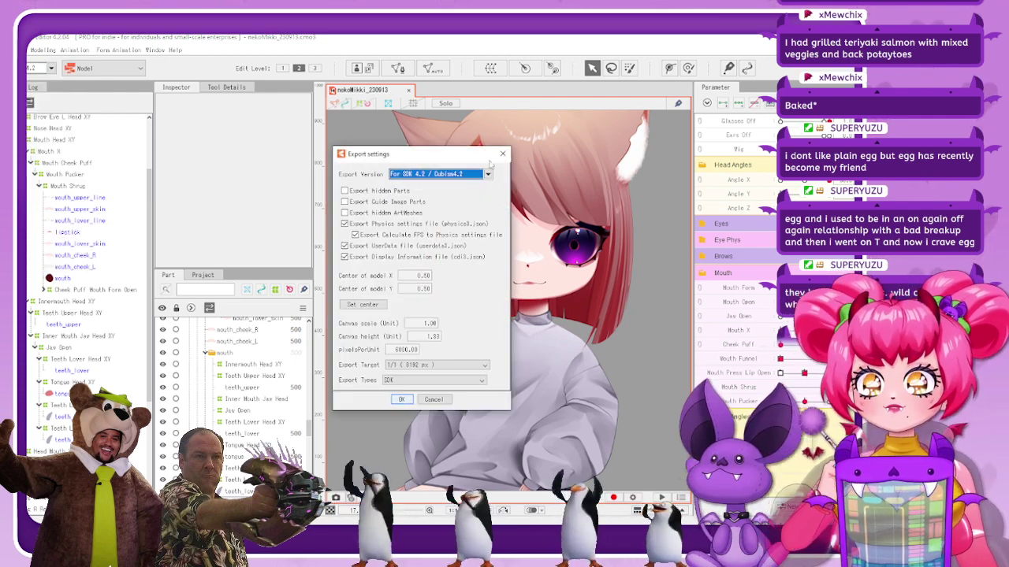
{"action": "left_click", "coordinate": [502, 153]}
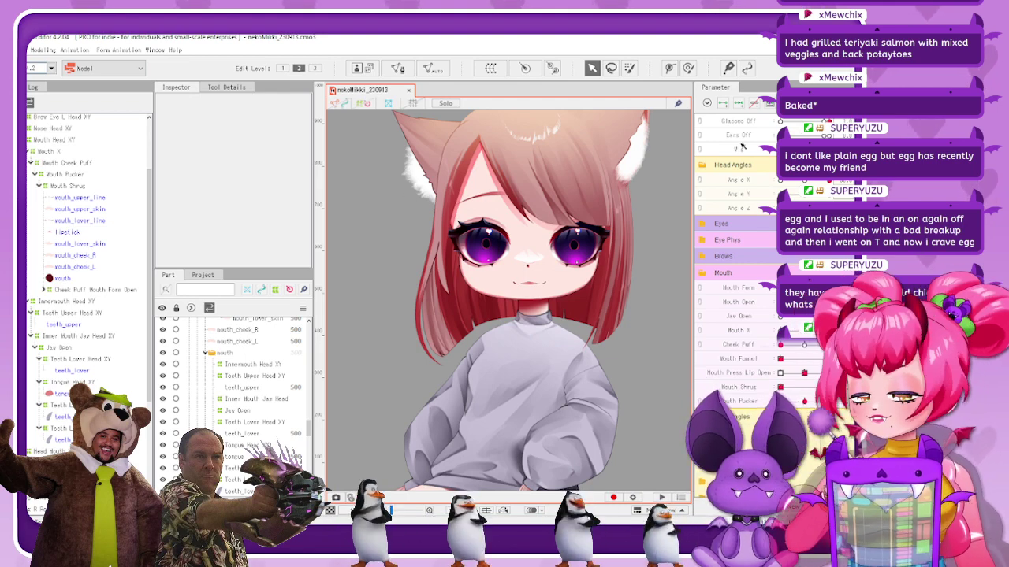
Collapse the Mouth Shrug deformer and select the Head XY deformers of the inner mouth jaw, lower teeth, tongue and lower back teeth together
{"action": "left_click", "coordinate": [39, 186]}
{"action": "left_click", "coordinate": [88, 279]}
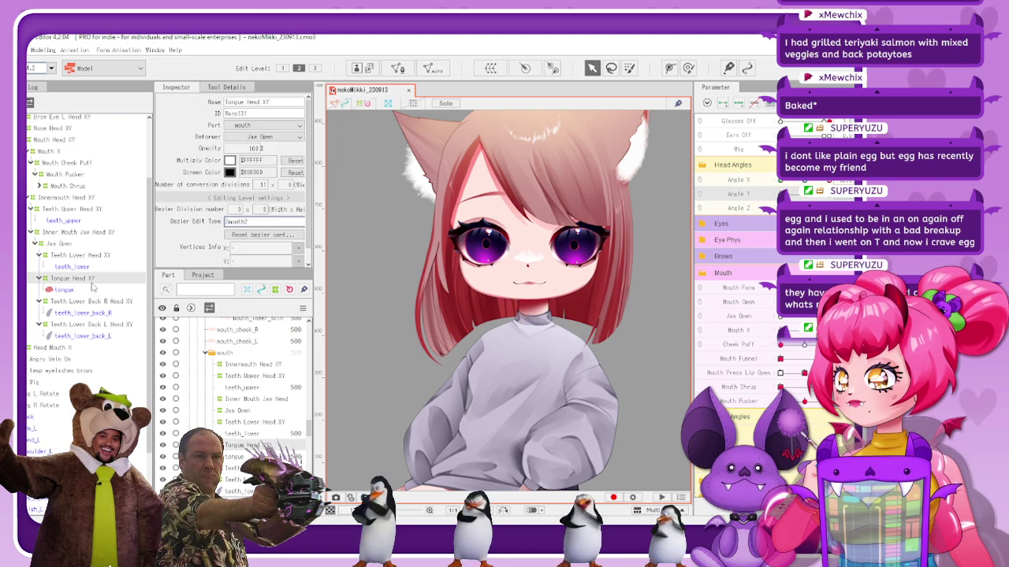
{"action": "left_click", "coordinate": [108, 235]}
{"action": "left_click", "coordinate": [106, 255], "text": "ctrl"}
{"action": "left_click", "coordinate": [94, 280], "text": "ctrl"}
{"action": "left_click", "coordinate": [101, 305], "text": "ctrl"}
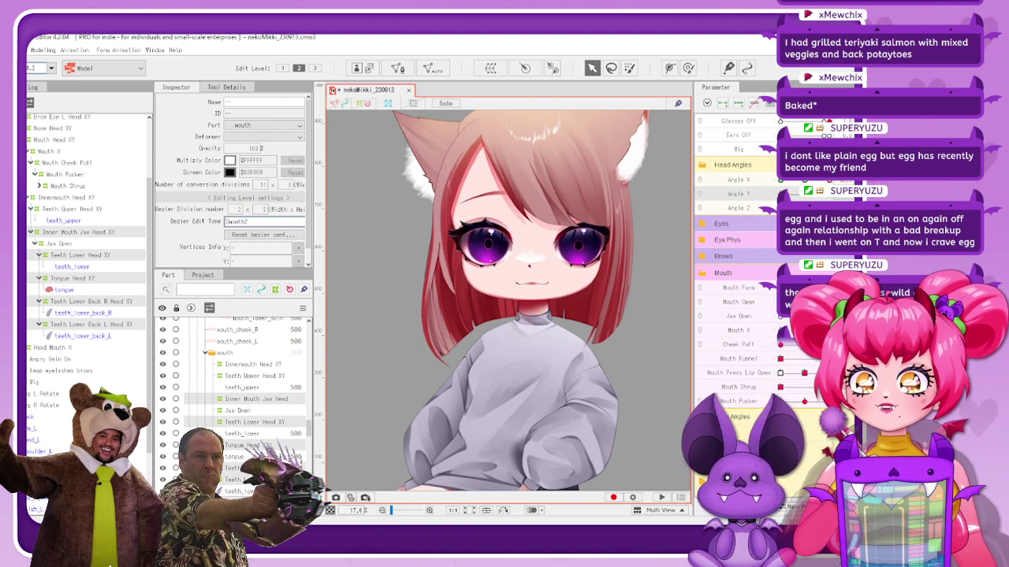
Tilt the turned head fully down with Angle Y, open the mouth with Mouth Open, and clear the deformer selection
{"action": "mouse_move", "coordinate": [738, 194]}
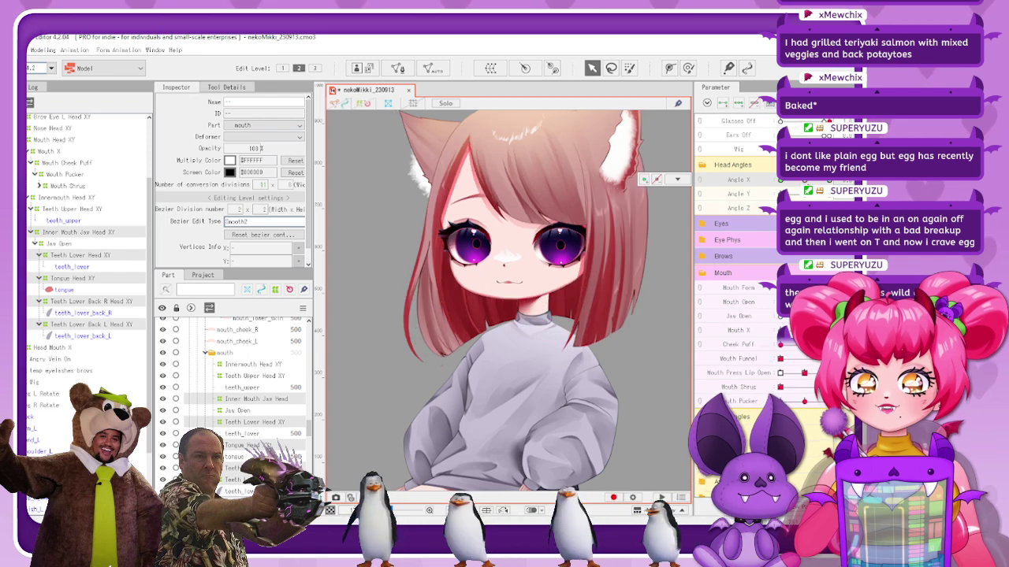
{"action": "left_click_drag", "start_coordinate": [807, 196], "coordinate": [781, 195]}
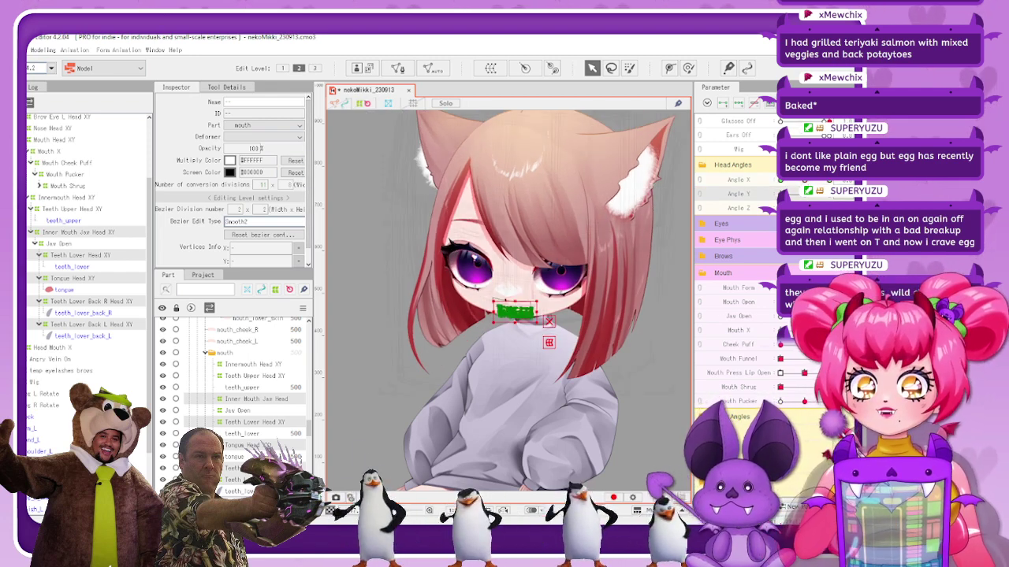
{"action": "left_click", "coordinate": [739, 302]}
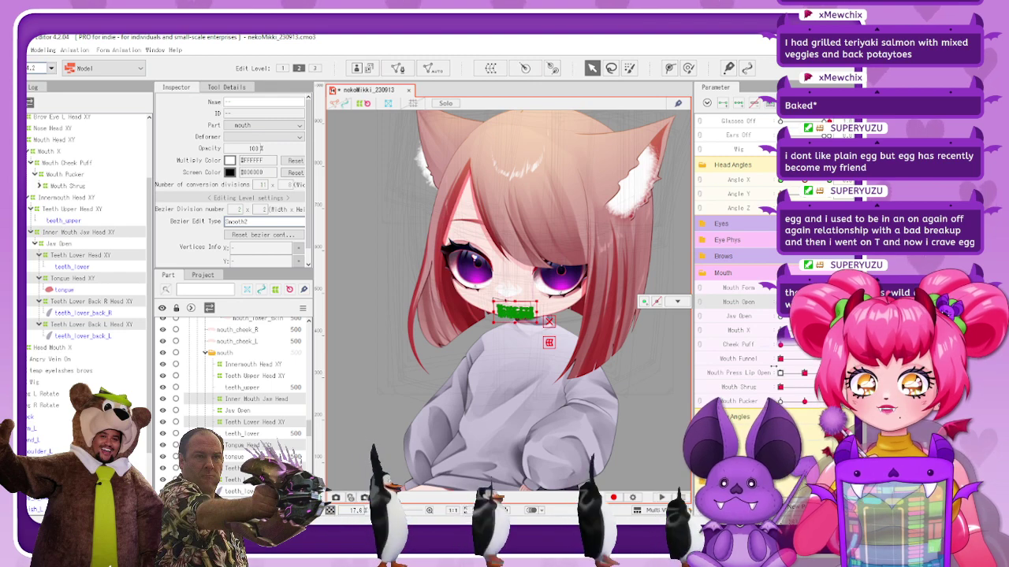
{"action": "scroll", "coordinate": [517, 321], "scroll_direction": "up", "scroll_amount": 3}
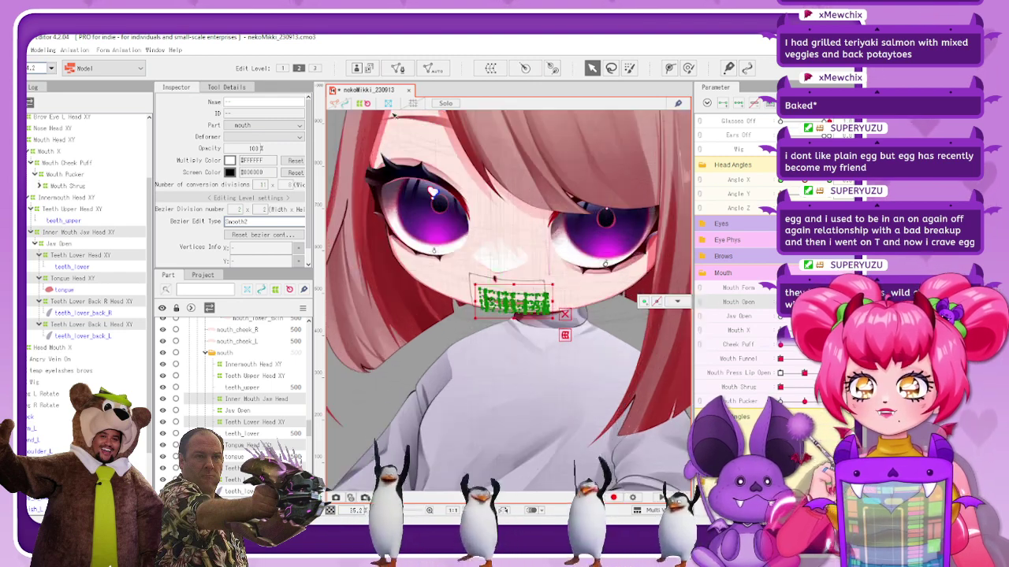
{"action": "left_click", "coordinate": [366, 104]}
{"action": "scroll", "coordinate": [576, 291], "scroll_direction": "up", "scroll_amount": 2}
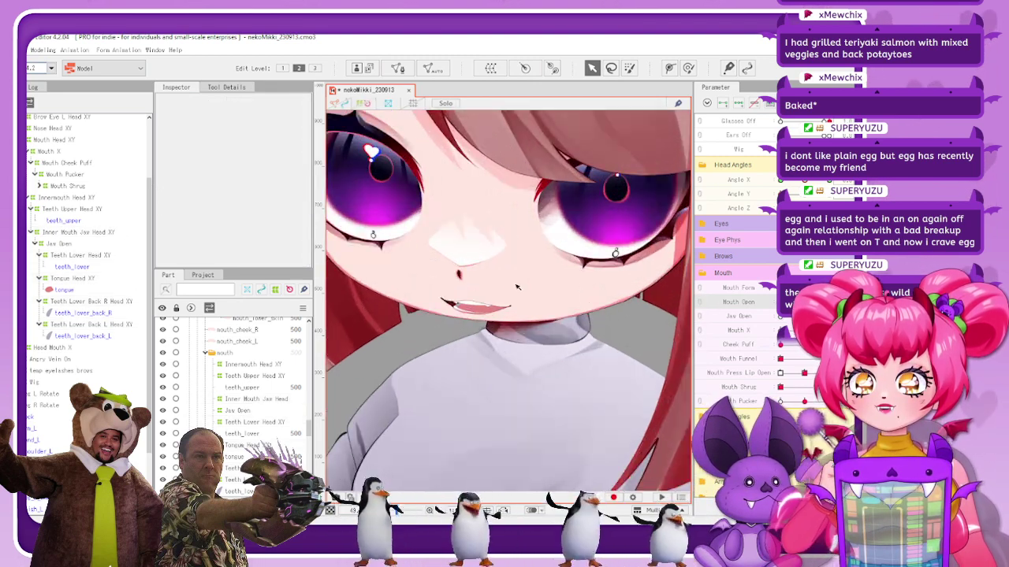
Set Mouth Form to its maximum smile and check the open mouth with Angle Y at its minimum
{"action": "left_click_drag", "start_coordinate": [804, 289], "coordinate": [829, 288]}
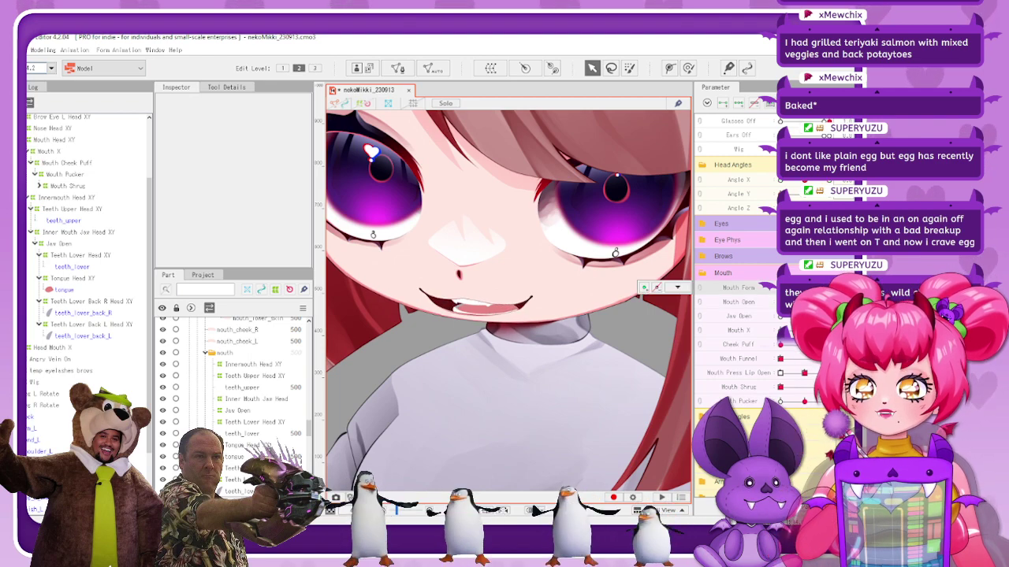
{"action": "scroll", "coordinate": [484, 313], "scroll_direction": "down", "scroll_amount": 4}
{"action": "scroll", "coordinate": [504, 290], "scroll_direction": "up", "scroll_amount": 4}
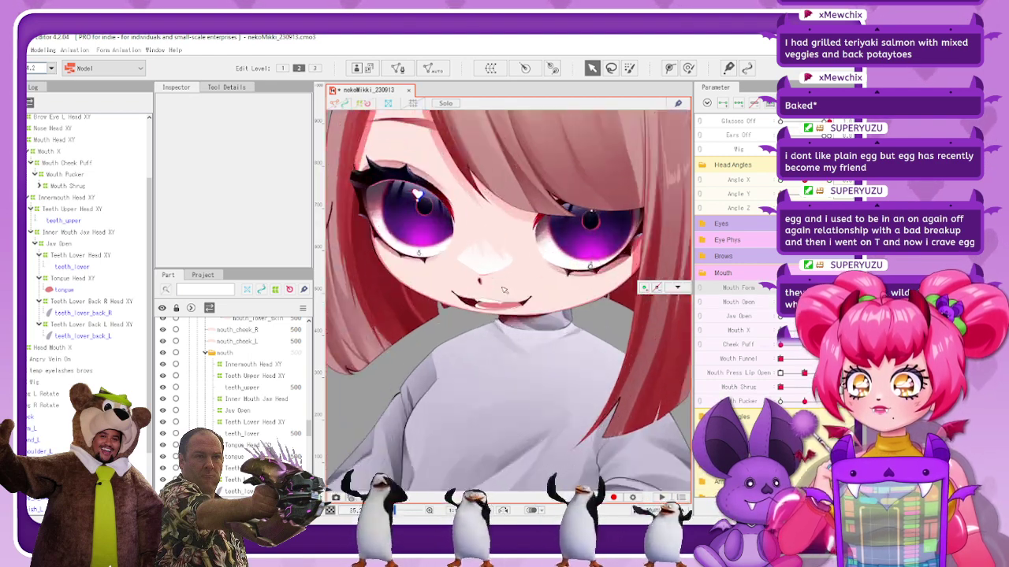
{"action": "scroll", "coordinate": [503, 289], "scroll_direction": "down", "scroll_amount": 1}
{"action": "left_click", "coordinate": [677, 287]}
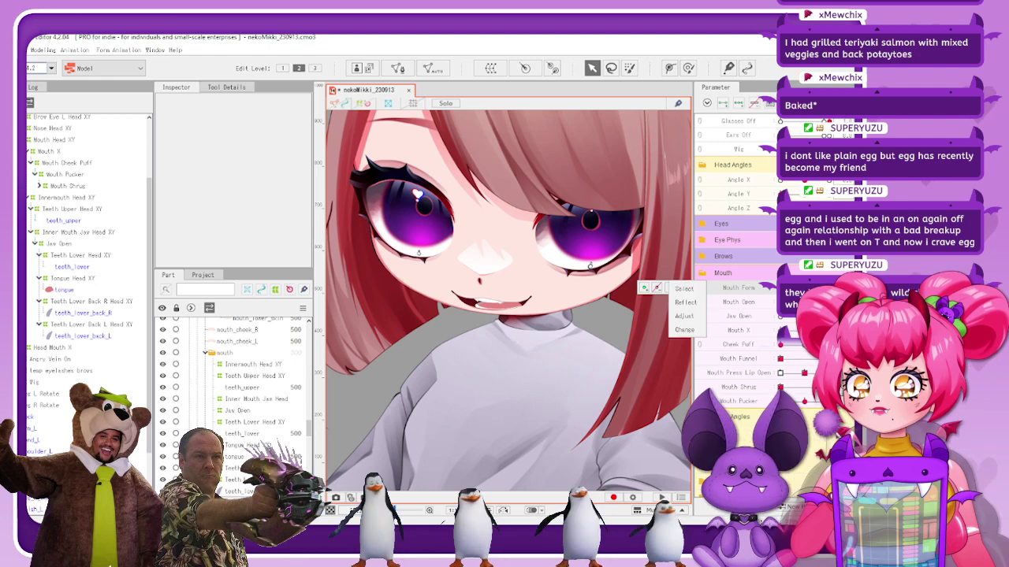
{"action": "mouse_move", "coordinate": [781, 195]}
{"action": "left_mouse_down"}
{"action": "mouse_move", "coordinate": [828, 195]}
{"action": "mouse_move", "coordinate": [780, 195]}
{"action": "left_mouse_up"}
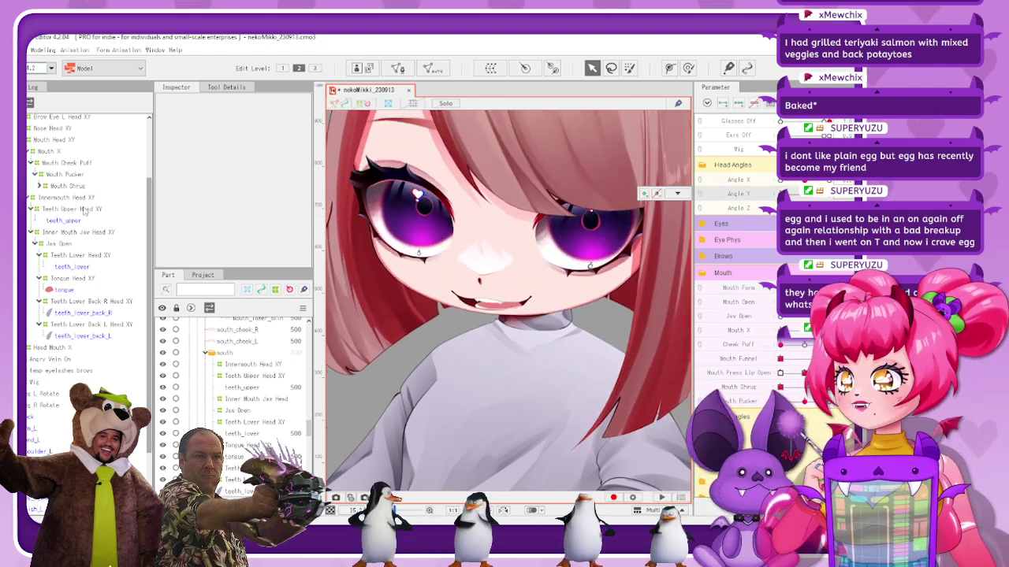
Pull the lower outer corner of the Mouth Head XY deformer slightly down below the jawline and check the face
{"action": "left_click", "coordinate": [63, 138]}
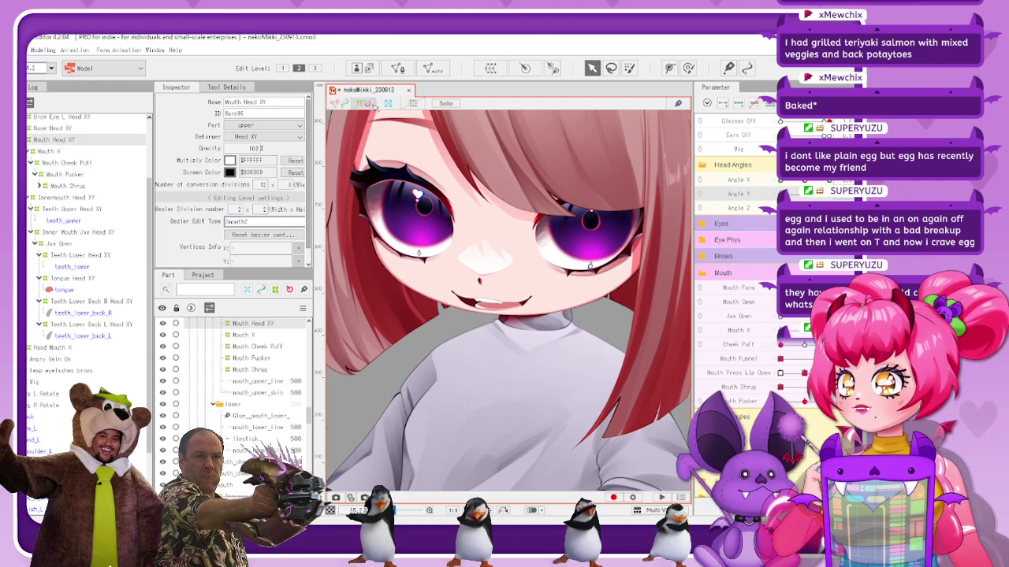
{"action": "scroll", "coordinate": [516, 334], "scroll_direction": "up", "scroll_amount": 4}
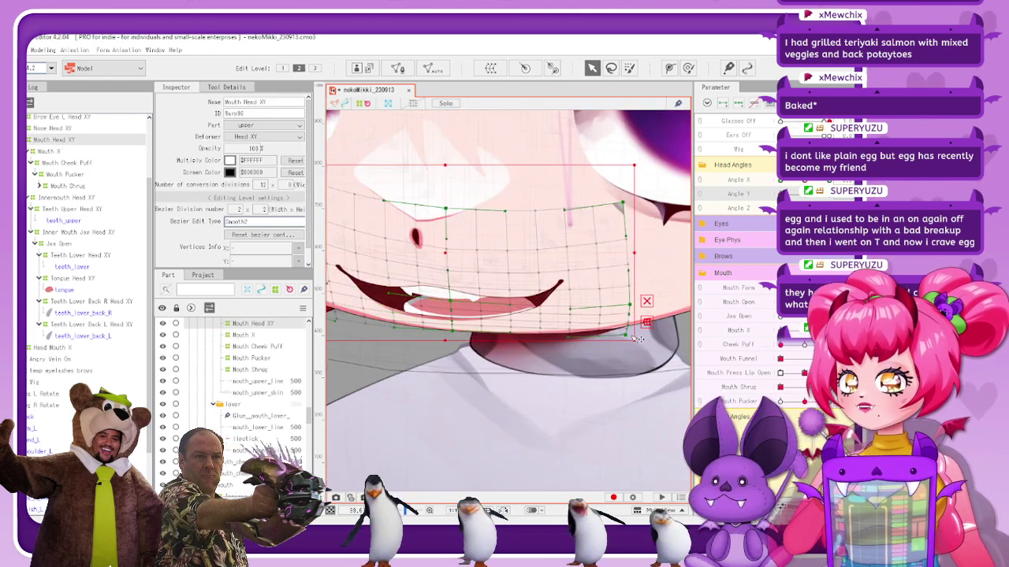
{"action": "left_click_drag", "start_coordinate": [625, 334], "coordinate": [621, 340]}
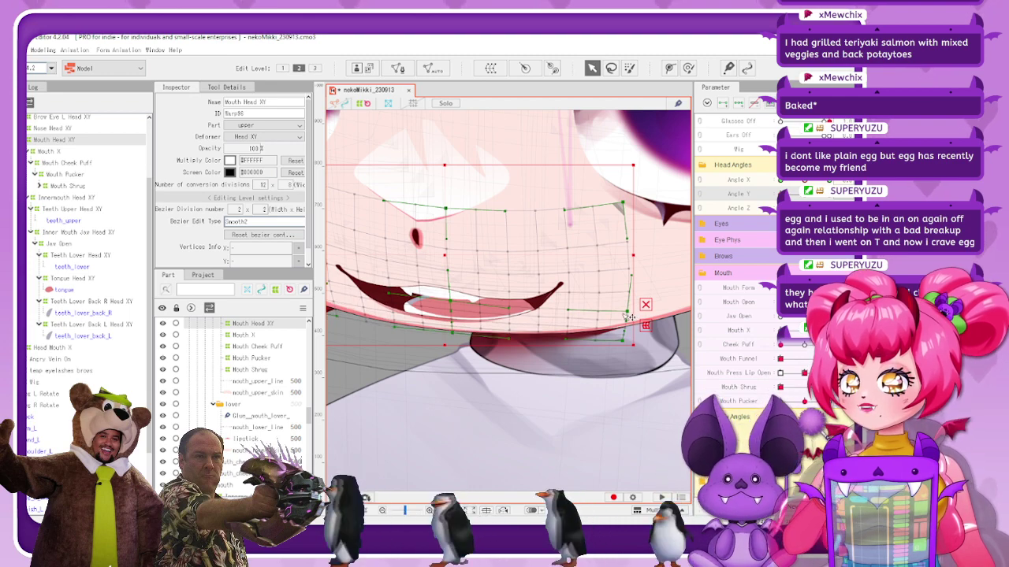
{"action": "left_click", "coordinate": [369, 105]}
{"action": "scroll", "coordinate": [497, 325], "scroll_direction": "down", "scroll_amount": 5}
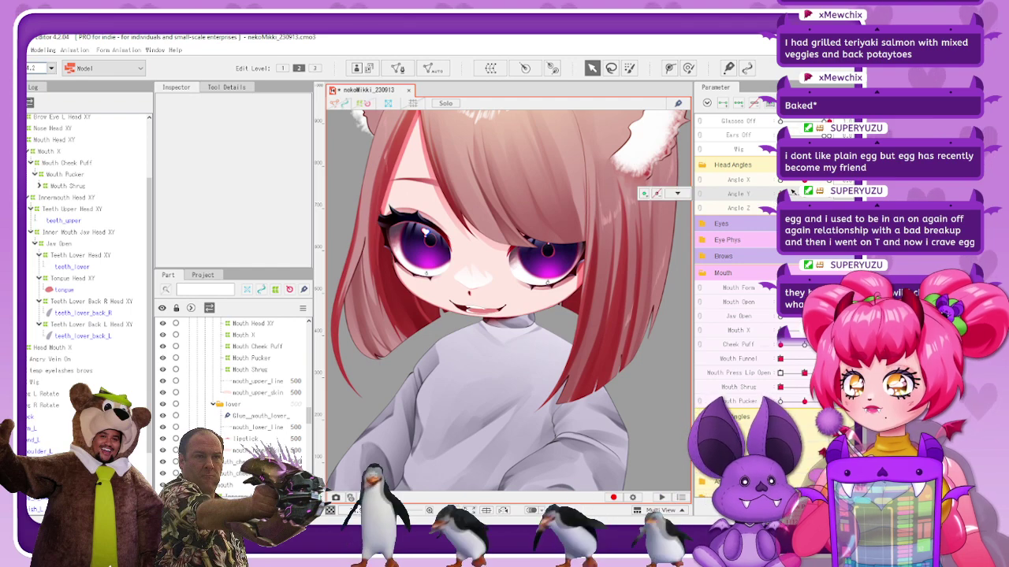
Refine the outer edge of the Mouth Head XY deformer by lowering its upper corner and pulling its lower corner inward
{"action": "left_click", "coordinate": [76, 140]}
{"action": "scroll", "coordinate": [539, 293], "scroll_direction": "up", "scroll_amount": 5}
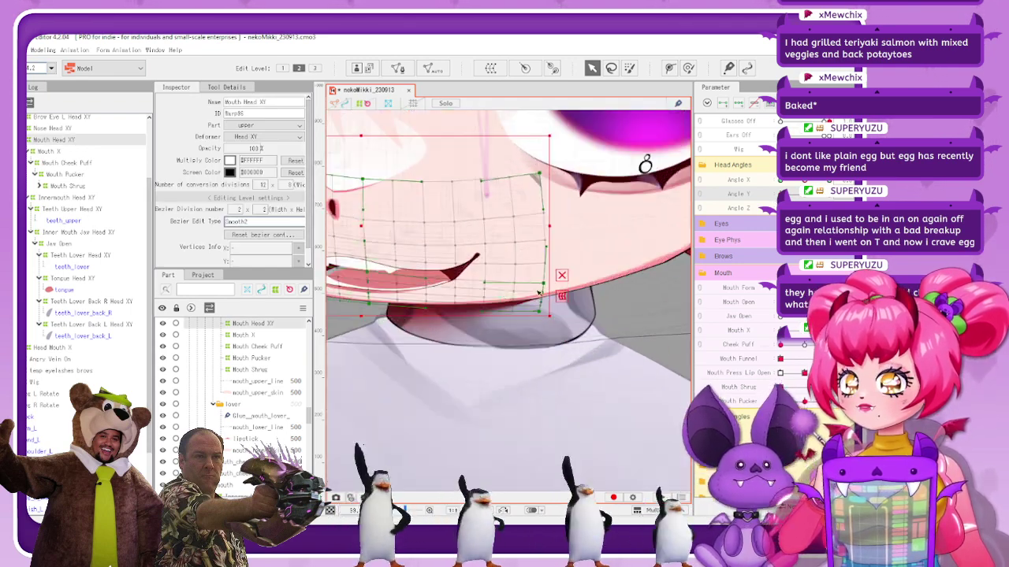
{"action": "left_click_drag", "start_coordinate": [539, 174], "coordinate": [543, 182]}
{"action": "left_click_drag", "start_coordinate": [544, 283], "coordinate": [529, 314]}
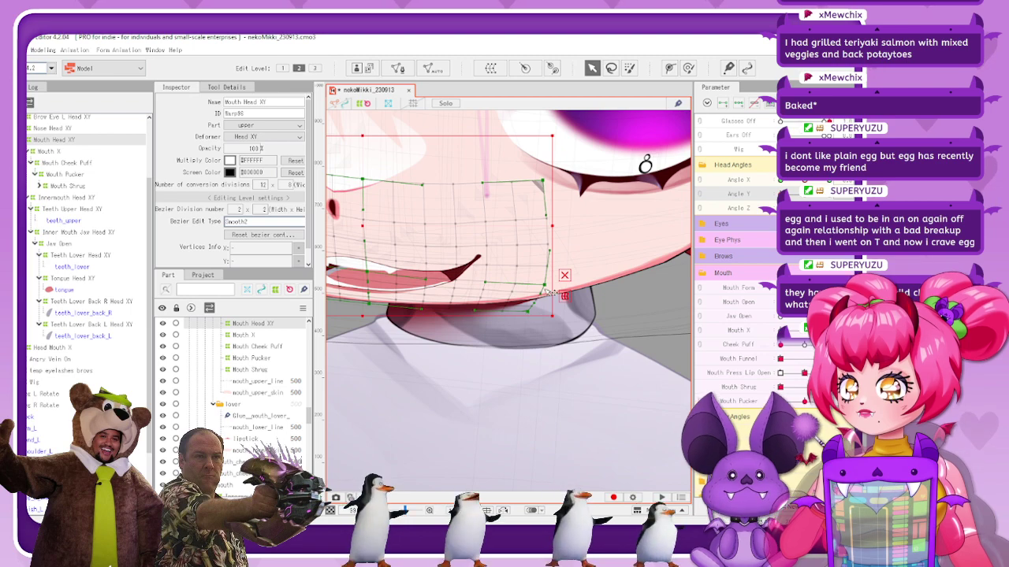
{"action": "left_click", "coordinate": [397, 141]}
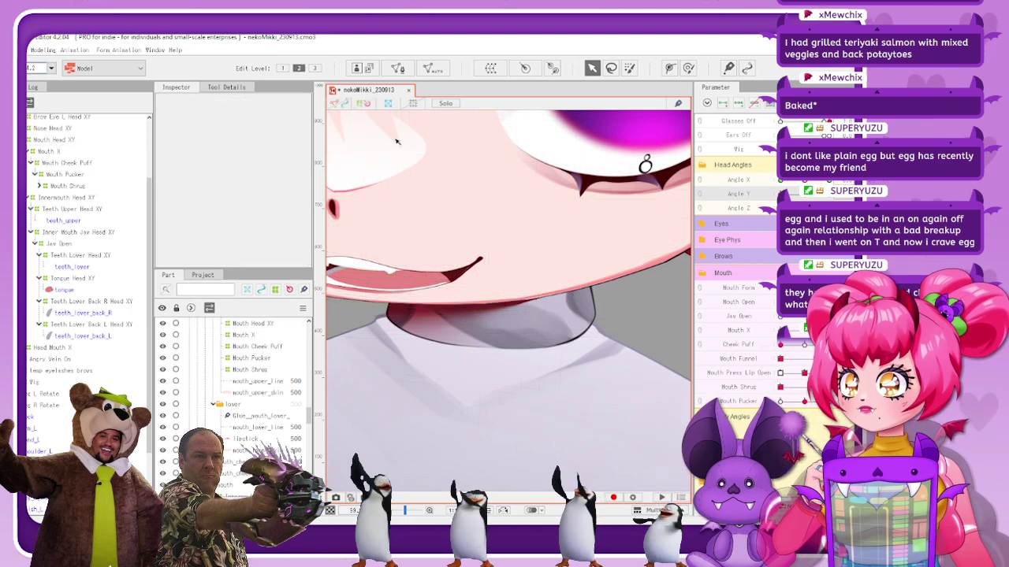
{"action": "scroll", "coordinate": [501, 356], "scroll_direction": "down", "scroll_amount": 6}
{"action": "scroll", "coordinate": [450, 314], "scroll_direction": "up", "scroll_amount": 3}
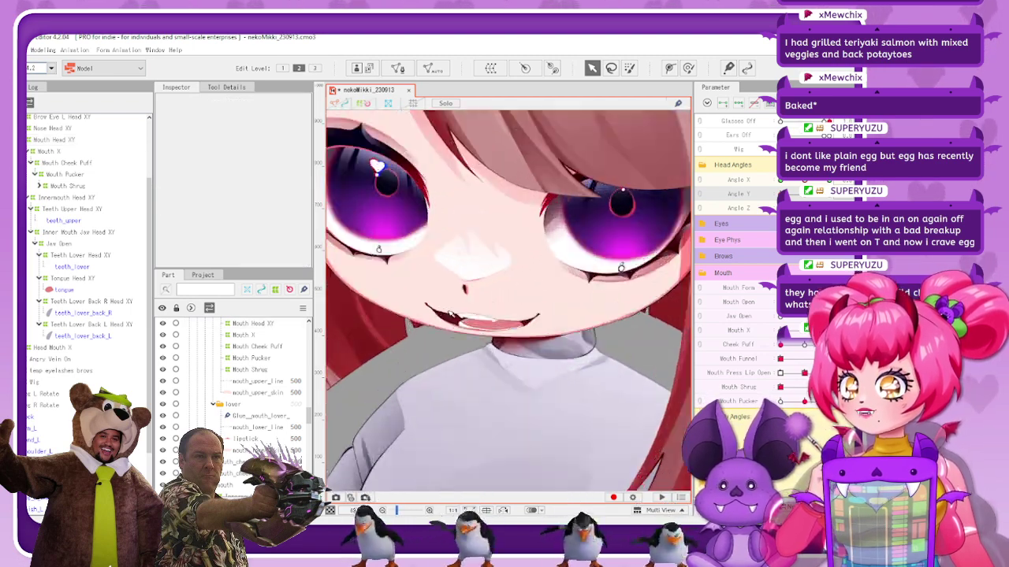
Select the Inner Mouth Jaw Head XY deformer and pull its middle control point down and slightly left toward the lower lip
{"action": "left_click", "coordinate": [80, 255]}
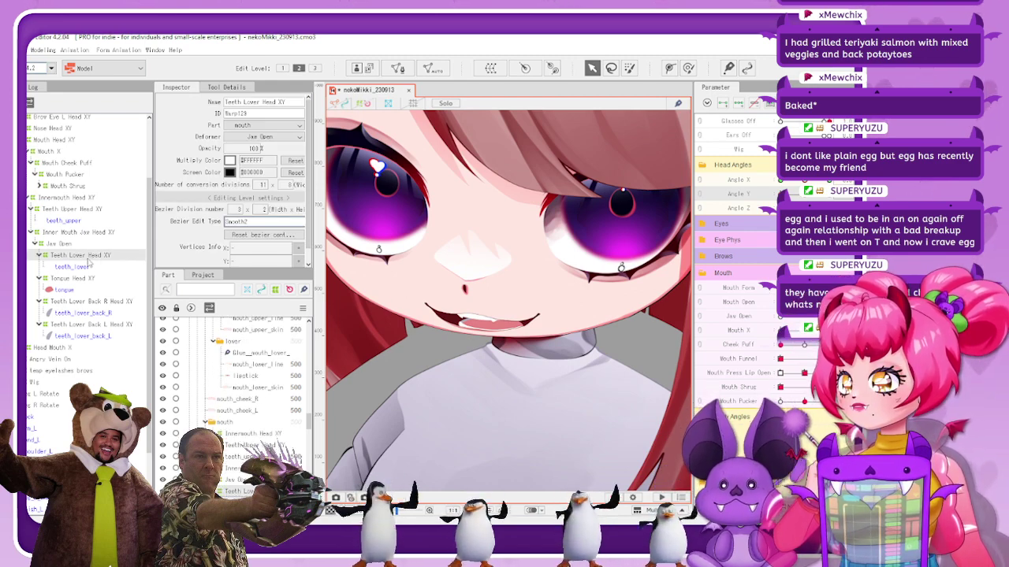
{"action": "left_click", "coordinate": [82, 232]}
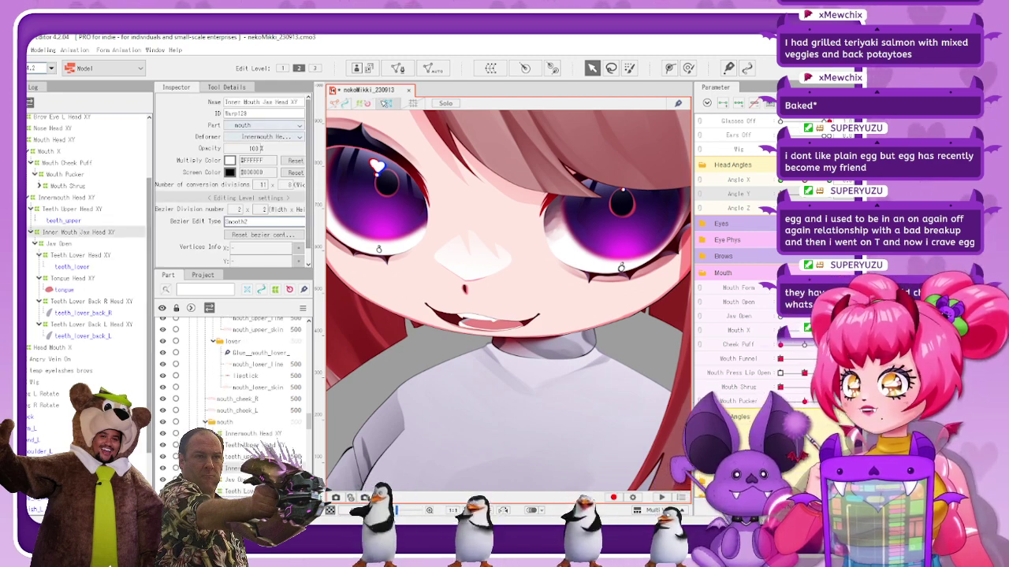
{"action": "scroll", "coordinate": [487, 326], "scroll_direction": "up", "scroll_amount": 3}
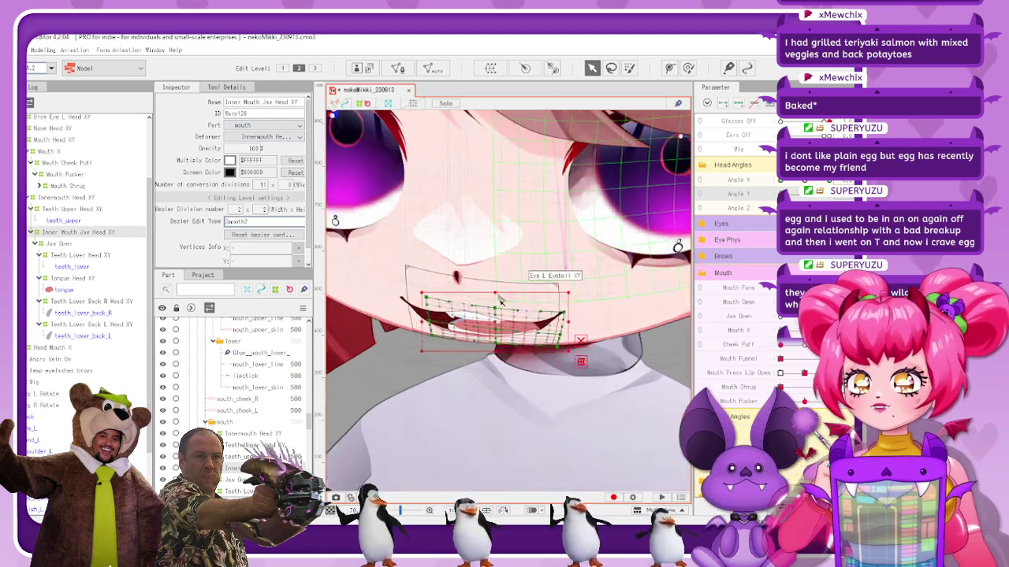
{"action": "left_click_drag", "start_coordinate": [492, 257], "coordinate": [491, 251]}
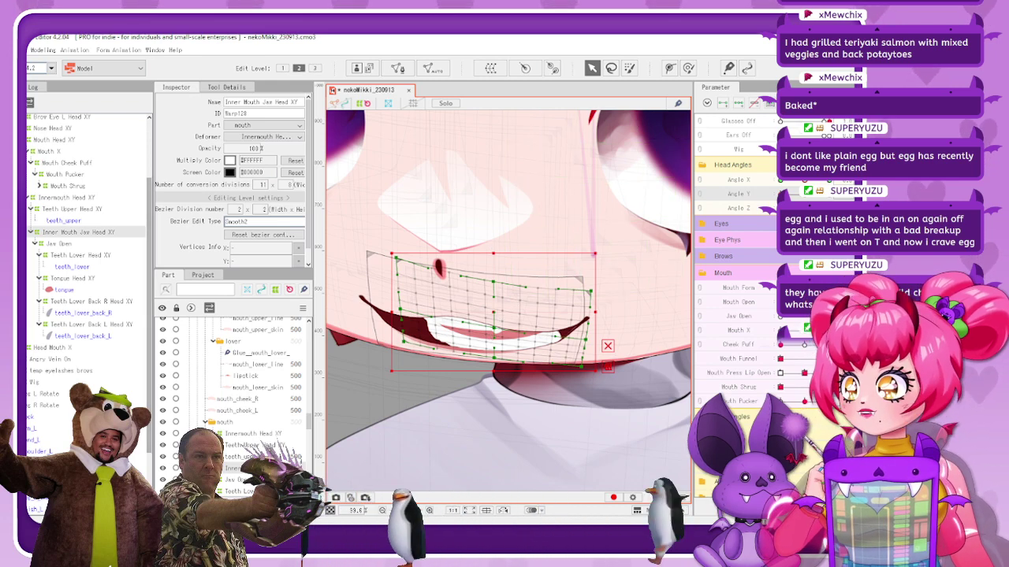
{"action": "left_click", "coordinate": [162, 456]}
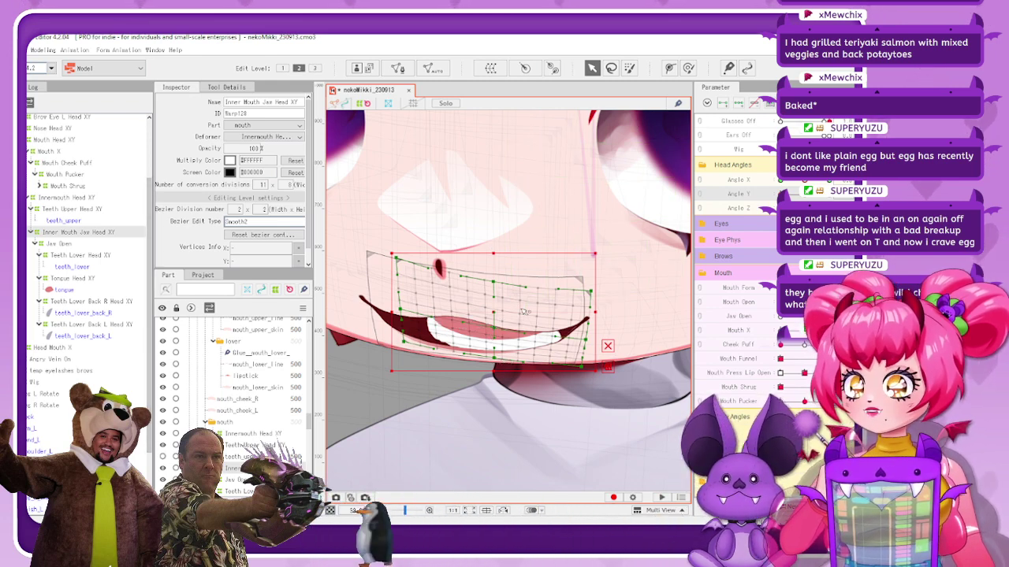
{"action": "mouse_move", "coordinate": [780, 194]}
{"action": "left_mouse_down"}
{"action": "mouse_move", "coordinate": [828, 193]}
{"action": "mouse_move", "coordinate": [780, 194]}
{"action": "left_mouse_up"}
{"action": "left_click", "coordinate": [607, 346]}
{"action": "left_click_drag", "start_coordinate": [493, 324], "coordinate": [485, 337]}
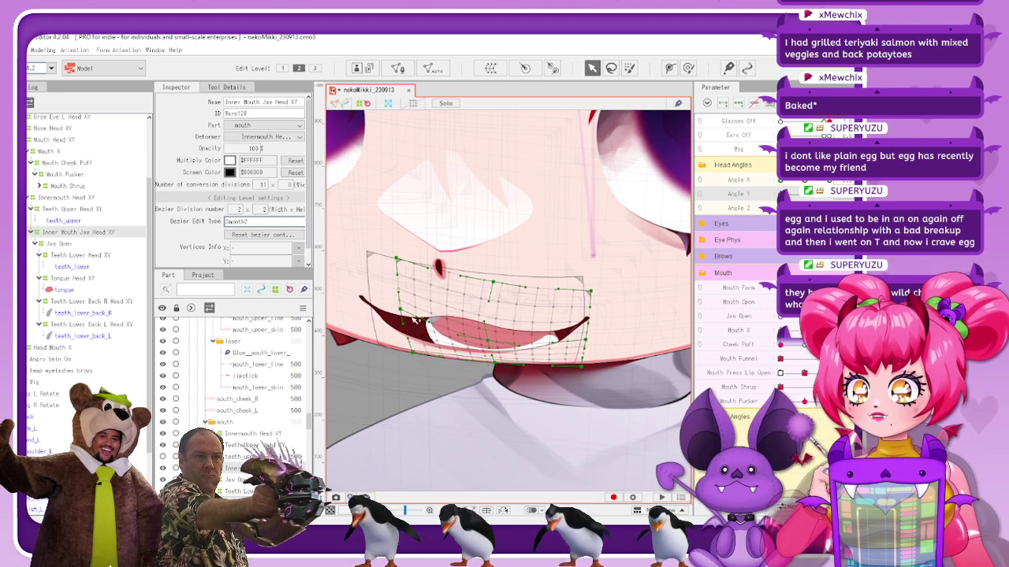
Raise the upper middle control point of the Inner Mouth Jaw Head XY deformer and nudge its centre point, undoing the upper outer corner move
{"action": "left_click_drag", "start_coordinate": [494, 282], "coordinate": [491, 271]}
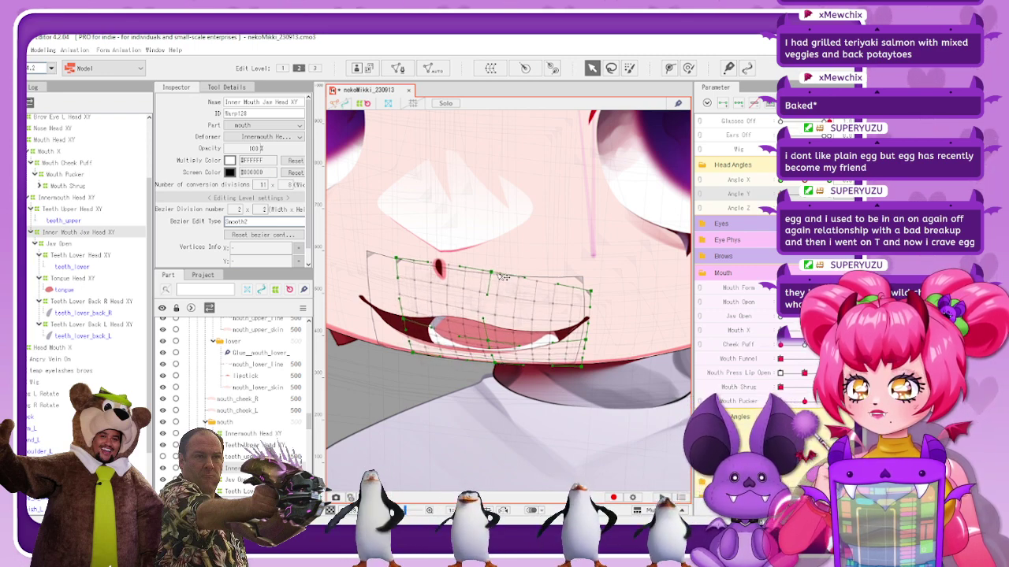
{"action": "left_click_drag", "start_coordinate": [487, 340], "coordinate": [484, 339]}
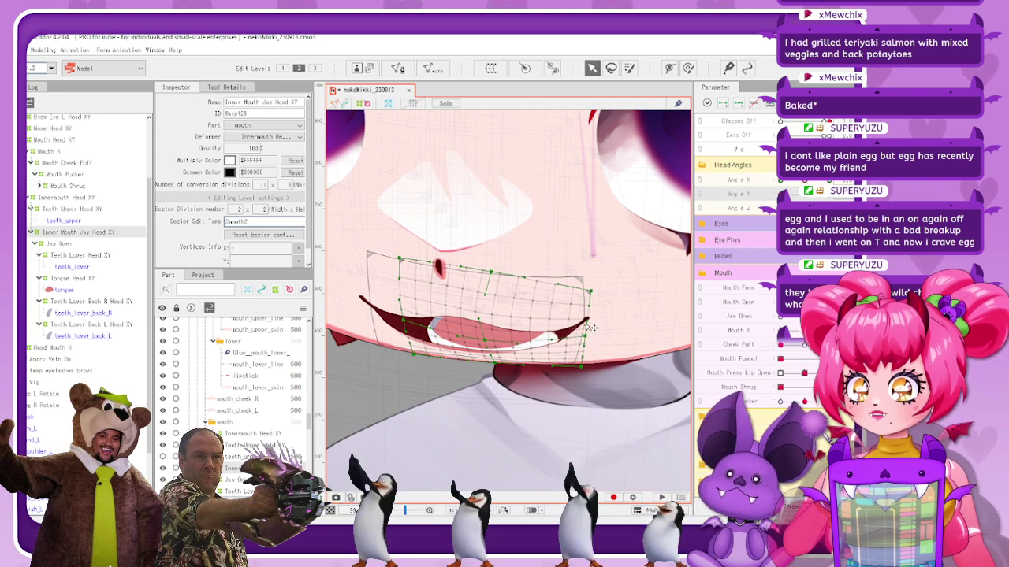
{"action": "left_click_drag", "start_coordinate": [597, 298], "coordinate": [597, 281]}
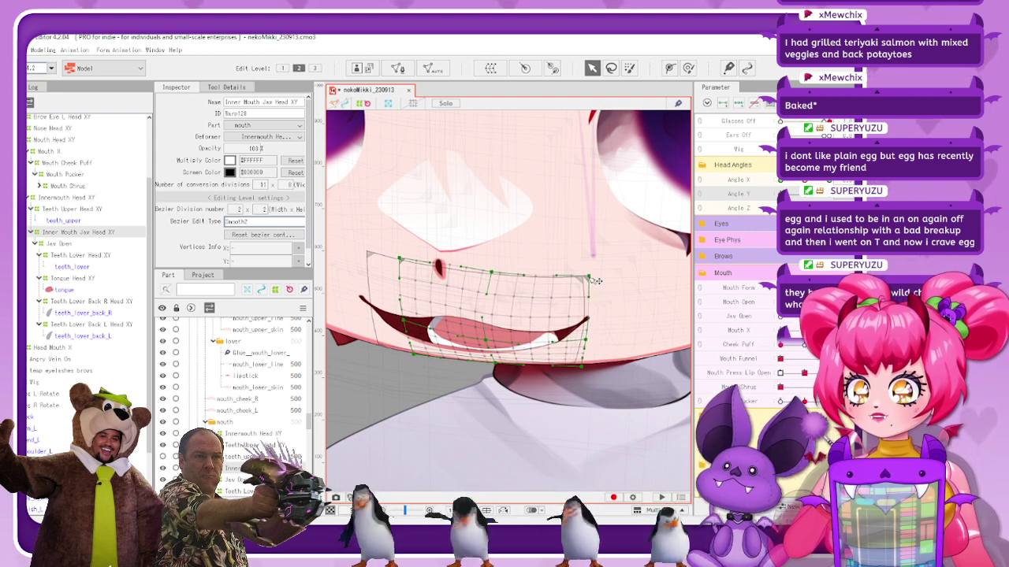
{"action": "key", "text": "ctrl+z"}
{"action": "left_click_drag", "start_coordinate": [493, 272], "coordinate": [491, 260]}
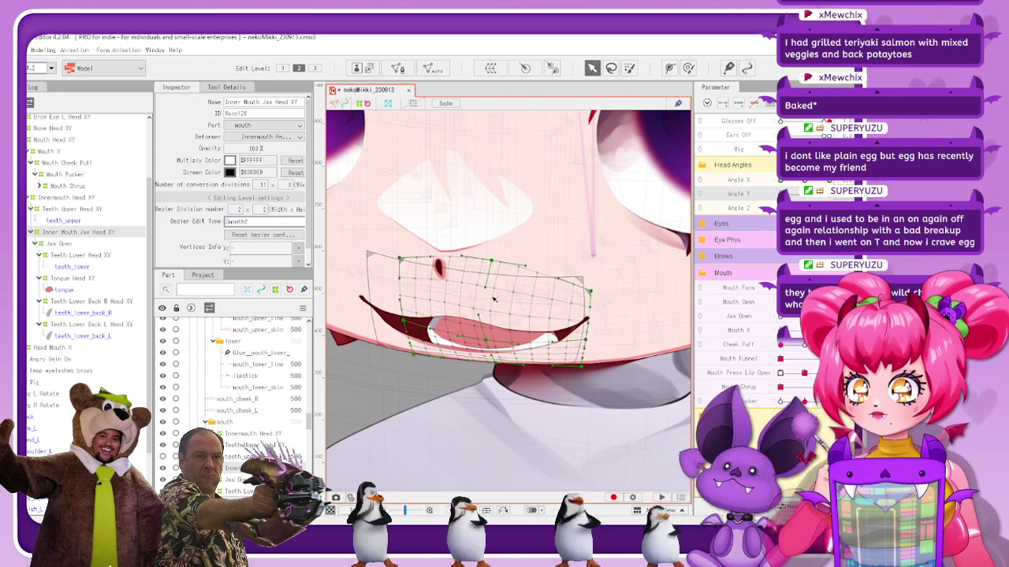
{"action": "left_click_drag", "start_coordinate": [486, 341], "coordinate": [487, 338]}
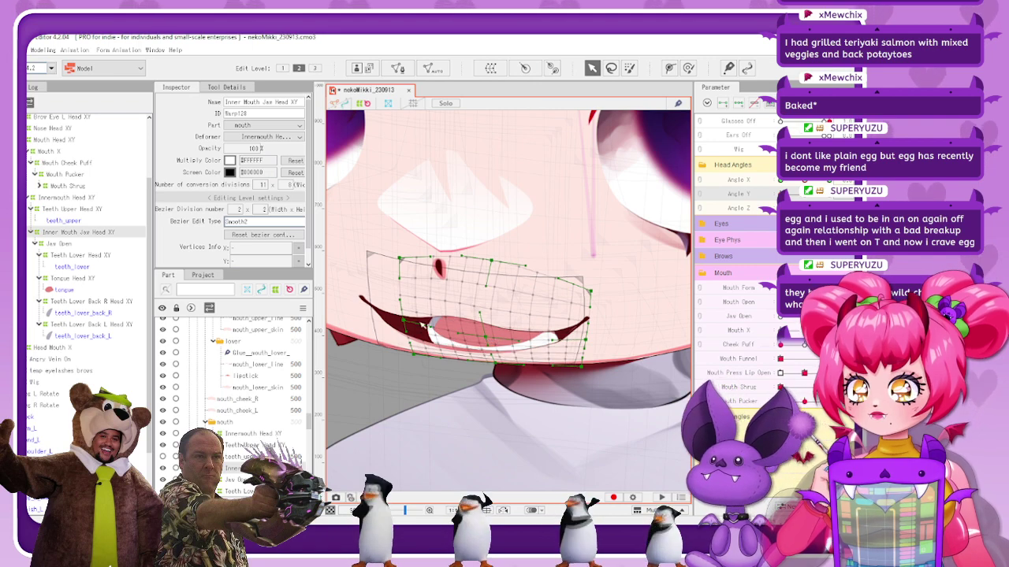
Reshape the left edge of the Inner Mouth Jaw Head XY deformer, raising its upper corner and pulling its lower corner inward
{"action": "left_click_drag", "start_coordinate": [405, 262], "coordinate": [410, 254]}
{"action": "left_click_drag", "start_coordinate": [406, 318], "coordinate": [407, 321]}
{"action": "left_click_drag", "start_coordinate": [416, 356], "coordinate": [433, 358]}
{"action": "left_click_drag", "start_coordinate": [409, 324], "coordinate": [417, 325]}
Raise the upper right corner of the Inner Mouth Jaw Head XY deformer and fine-tune its centre and upper middle points
{"action": "left_click_drag", "start_coordinate": [495, 340], "coordinate": [491, 340]}
{"action": "left_click_drag", "start_coordinate": [585, 340], "coordinate": [586, 339]}
{"action": "left_click_drag", "start_coordinate": [591, 292], "coordinate": [591, 272]}
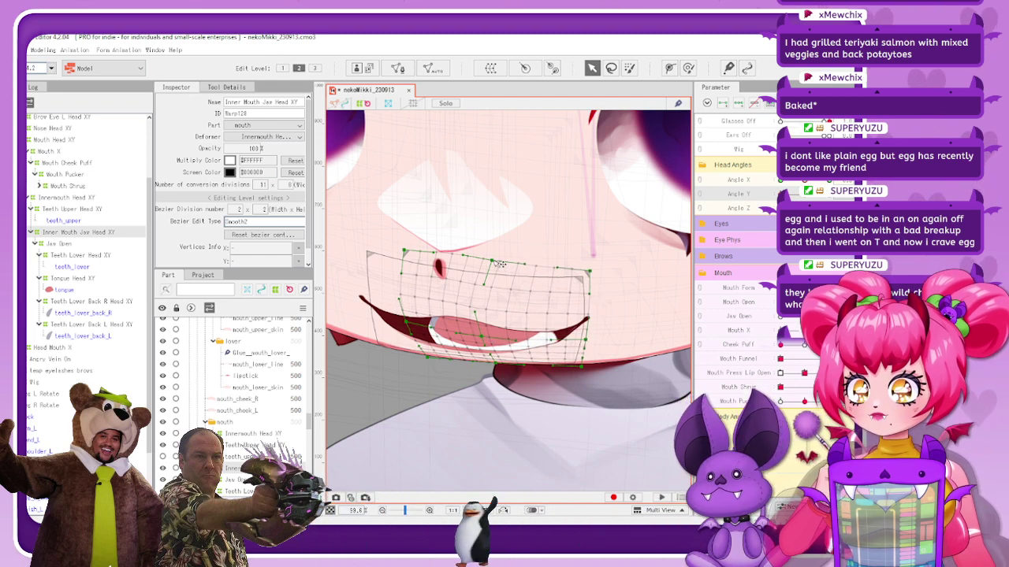
{"action": "left_click_drag", "start_coordinate": [495, 262], "coordinate": [498, 259]}
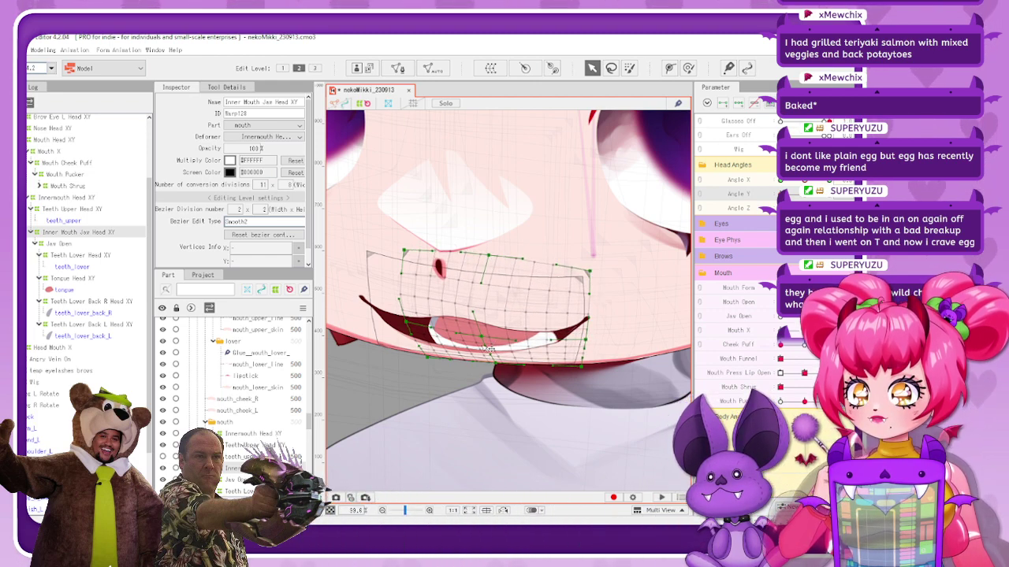
{"action": "left_click_drag", "start_coordinate": [490, 348], "coordinate": [486, 340]}
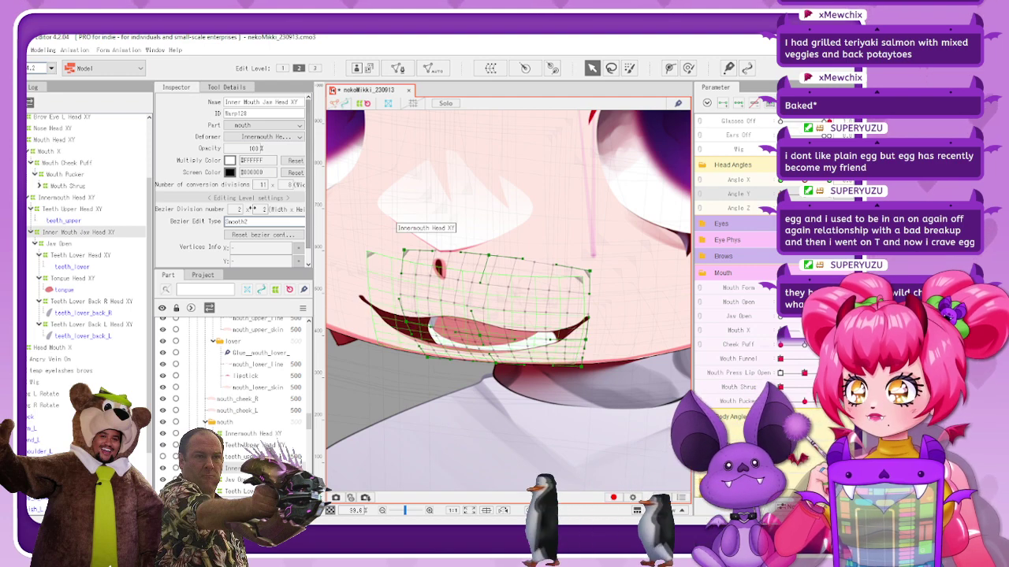
Set the Inner Mouth Jaw Head XY deformer's bezier division to 3 × 3 and adjust its inner and lower right control points
{"action": "double_click", "coordinate": [264, 210]}
{"action": "type", "text": "3"}
{"action": "key", "text": "Return"}
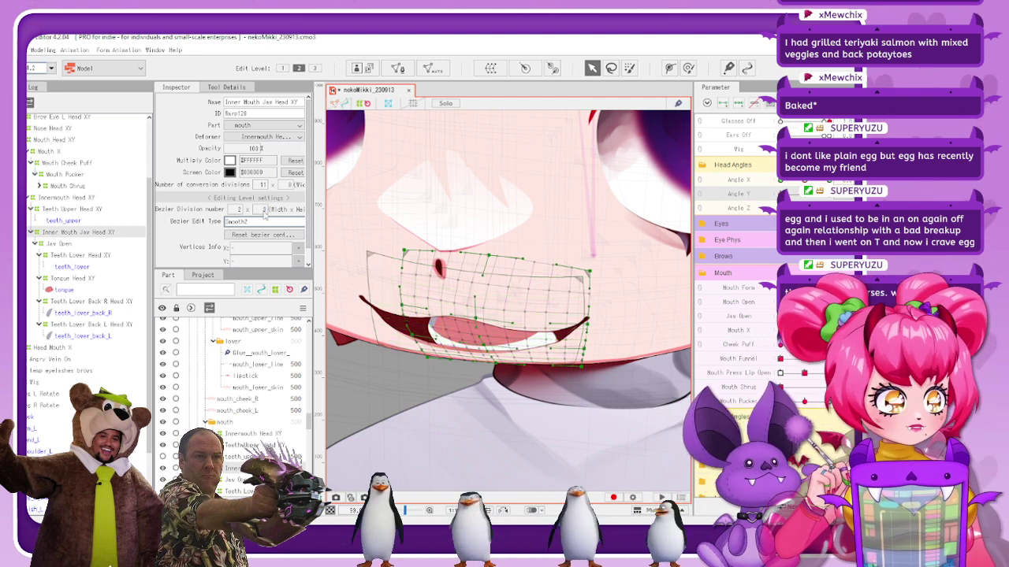
{"action": "left_click_drag", "start_coordinate": [481, 318], "coordinate": [480, 313]}
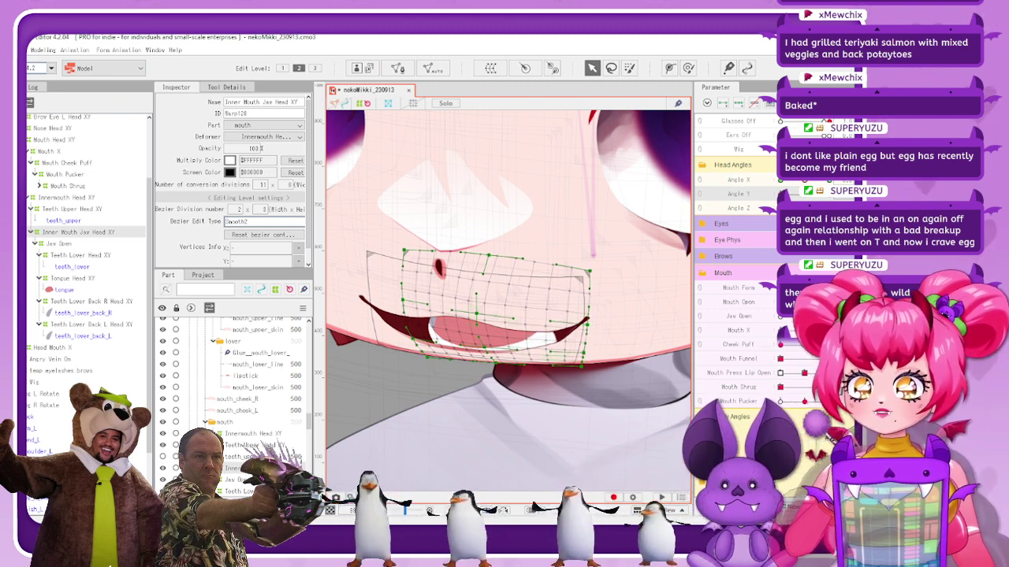
{"action": "mouse_move", "coordinate": [780, 195]}
{"action": "left_mouse_down"}
{"action": "mouse_move", "coordinate": [828, 195]}
{"action": "mouse_move", "coordinate": [780, 195]}
{"action": "left_mouse_up"}
{"action": "left_click", "coordinate": [243, 236]}
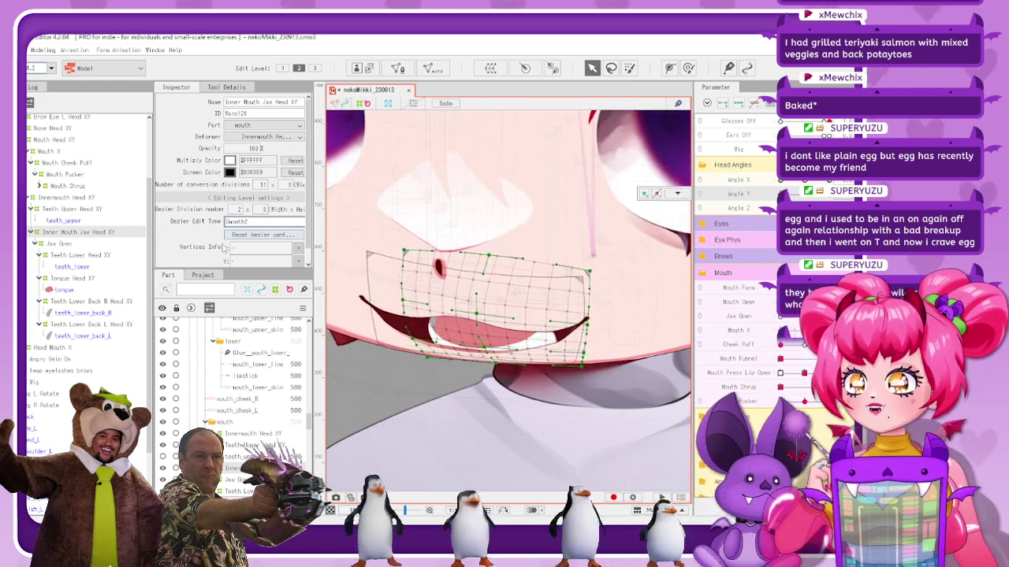
{"action": "type", "text": "3"}
{"action": "key", "text": "Return"}
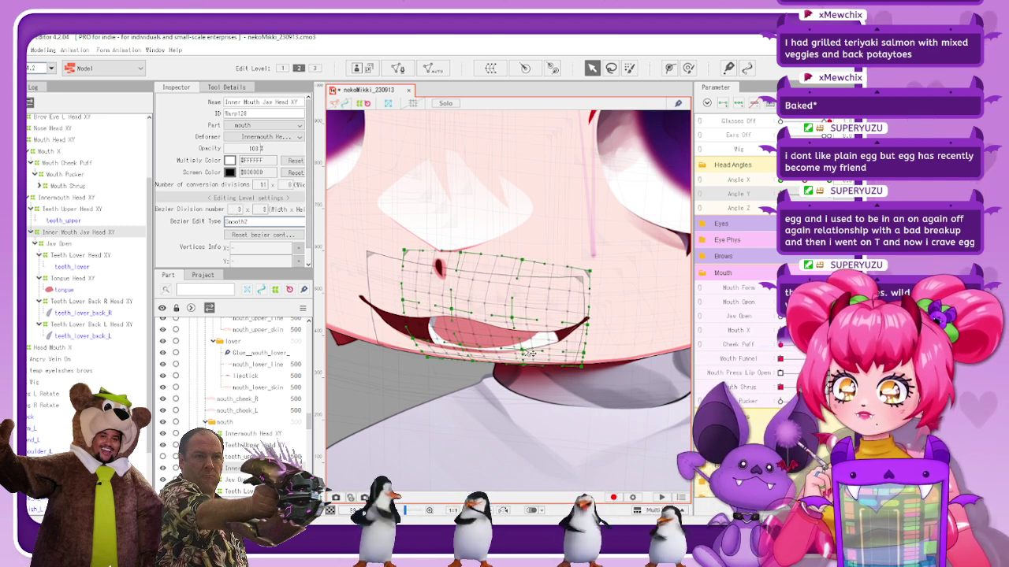
{"action": "left_click_drag", "start_coordinate": [509, 314], "coordinate": [579, 360]}
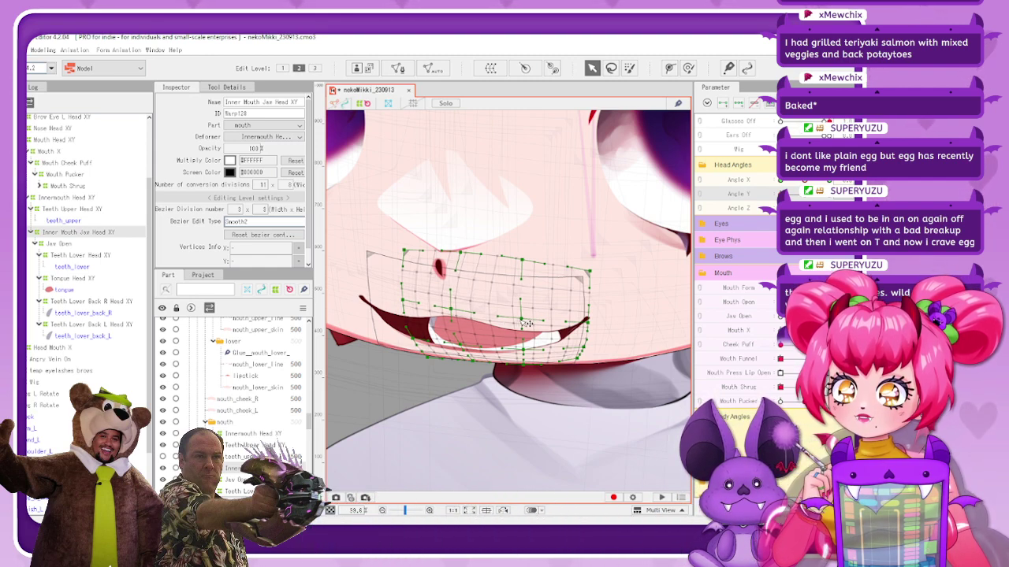
Clear the deformer selection and check the open mouth against the whole face by moving Angle Y
{"action": "left_click", "coordinate": [394, 125]}
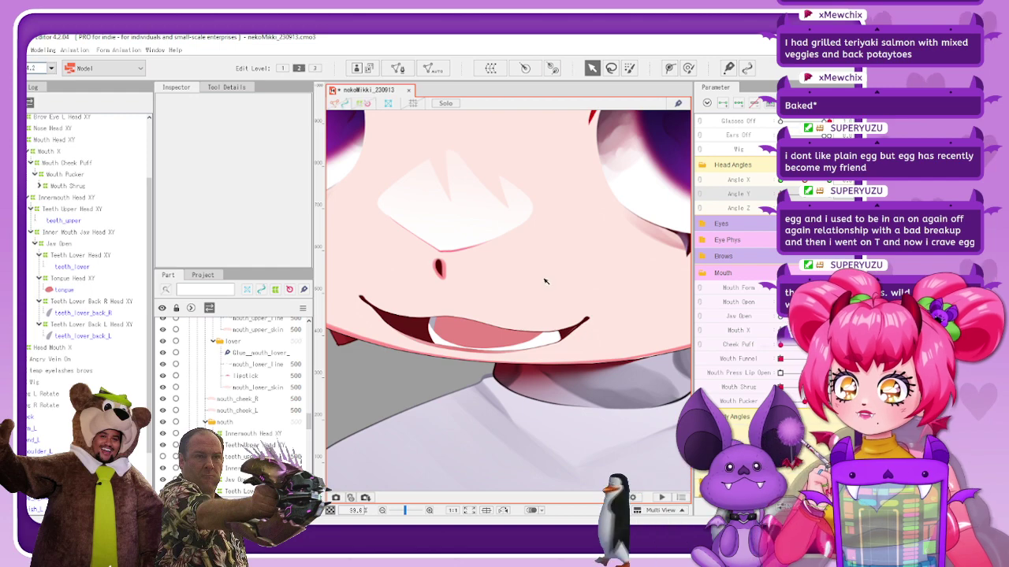
{"action": "mouse_move", "coordinate": [805, 197]}
{"action": "left_mouse_down"}
{"action": "mouse_move", "coordinate": [781, 196]}
{"action": "mouse_move", "coordinate": [798, 196]}
{"action": "left_mouse_up"}
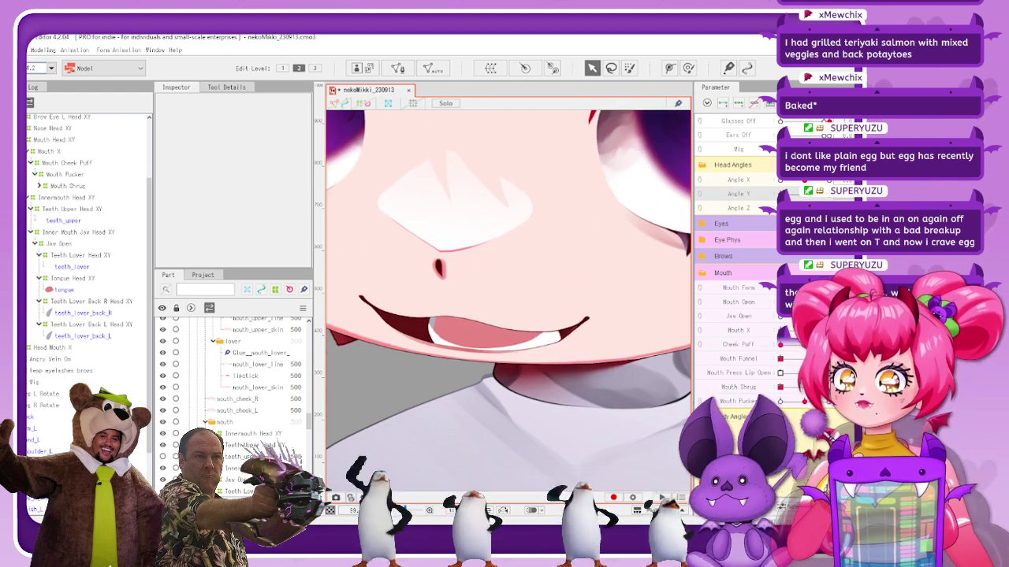
{"action": "scroll", "coordinate": [524, 310], "scroll_direction": "down", "scroll_amount": 5}
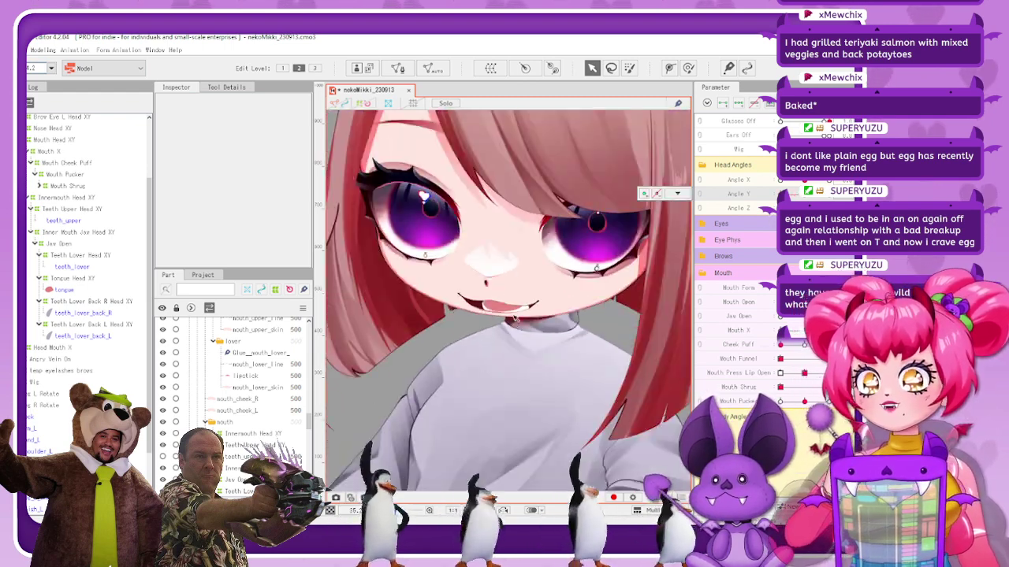
{"action": "scroll", "coordinate": [506, 314], "scroll_direction": "up", "scroll_amount": 5}
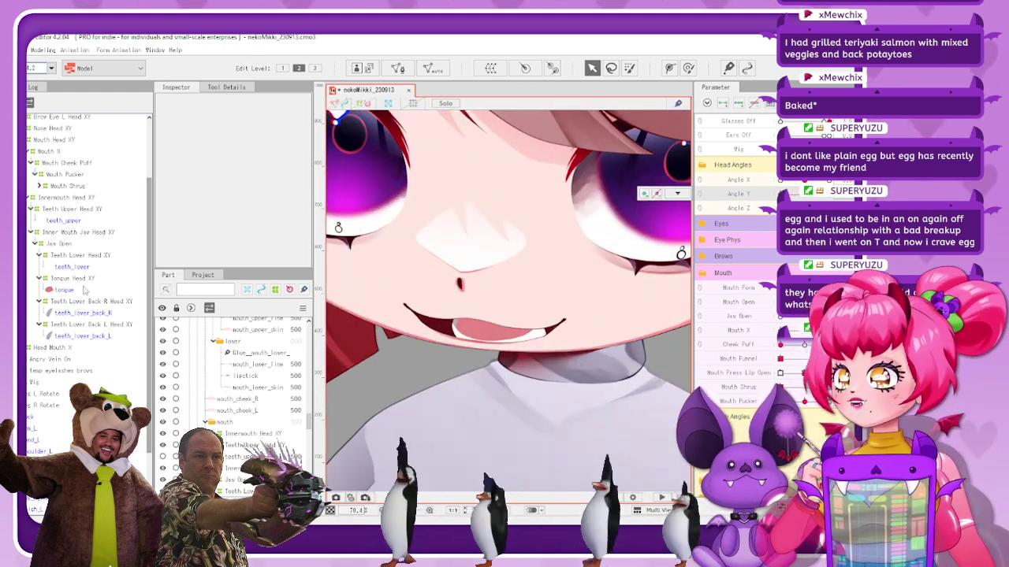
Select the Teeth Lower Head XY deformer and raise its bottom-edge control points toward the jawline, pulling the lower left corner inward
{"action": "left_click", "coordinate": [93, 279]}
{"action": "left_click", "coordinate": [104, 326]}
{"action": "left_click", "coordinate": [90, 256]}
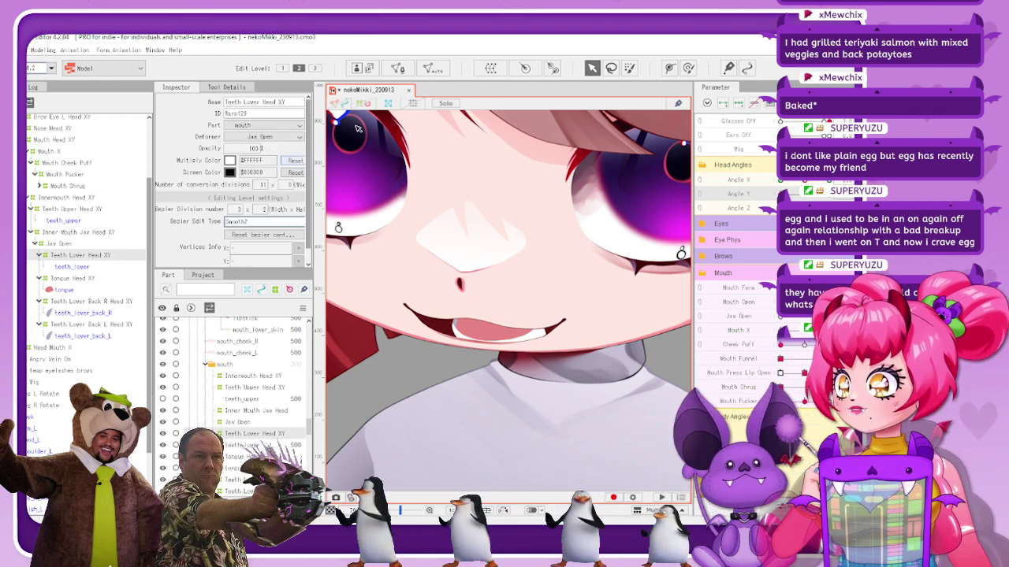
{"action": "left_click", "coordinate": [363, 103]}
{"action": "scroll", "coordinate": [499, 351], "scroll_direction": "up", "scroll_amount": 3}
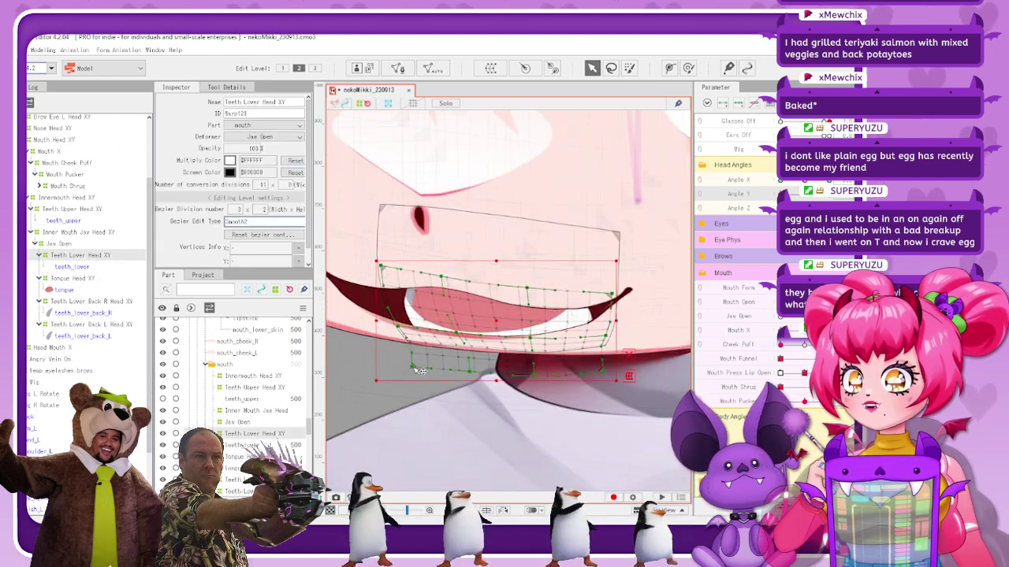
{"action": "left_click_drag", "start_coordinate": [412, 367], "coordinate": [430, 353]}
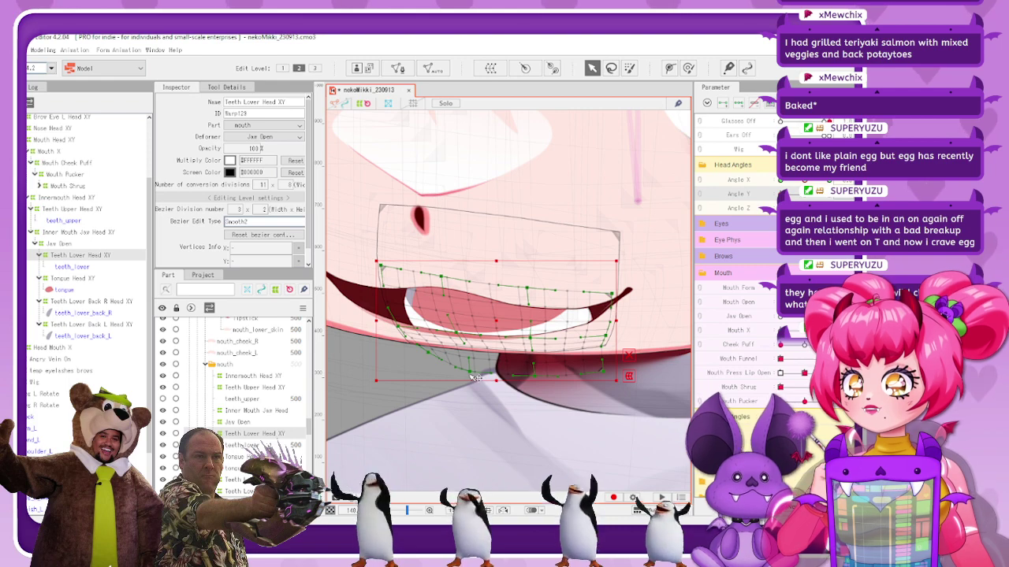
{"action": "left_click_drag", "start_coordinate": [476, 377], "coordinate": [478, 364]}
{"action": "left_click_drag", "start_coordinate": [542, 379], "coordinate": [536, 368]}
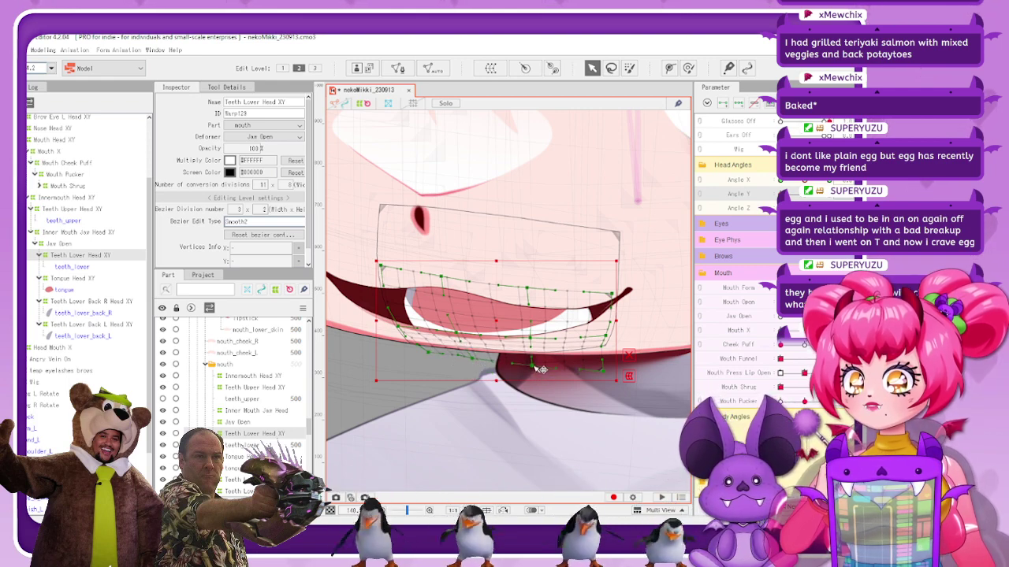
Lower the middle-row points of the Teeth Lower Head XY deformer slightly and tuck its lower right corner up and inward
{"action": "left_click_drag", "start_coordinate": [456, 332], "coordinate": [456, 335]}
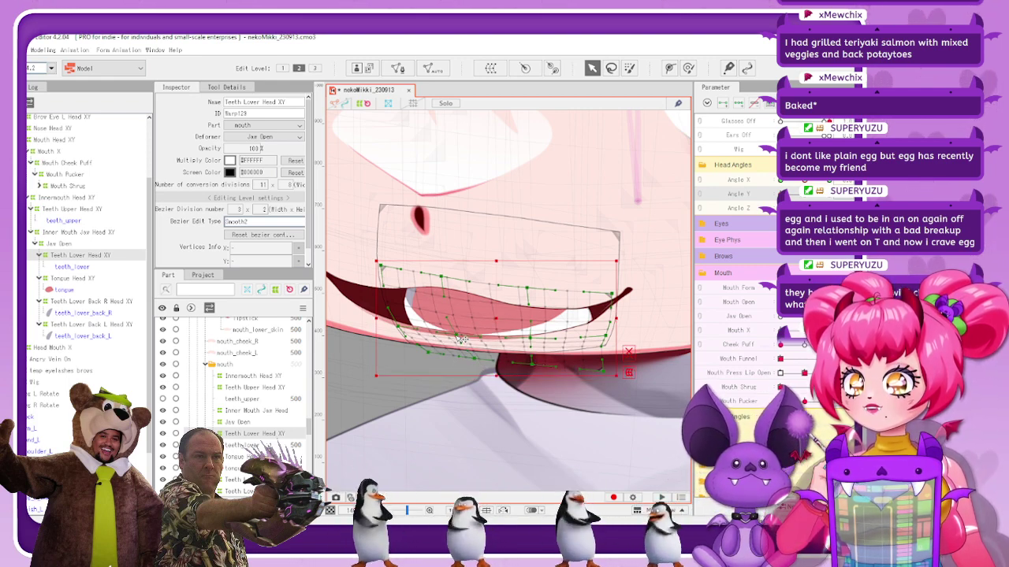
{"action": "left_click_drag", "start_coordinate": [531, 338], "coordinate": [529, 341]}
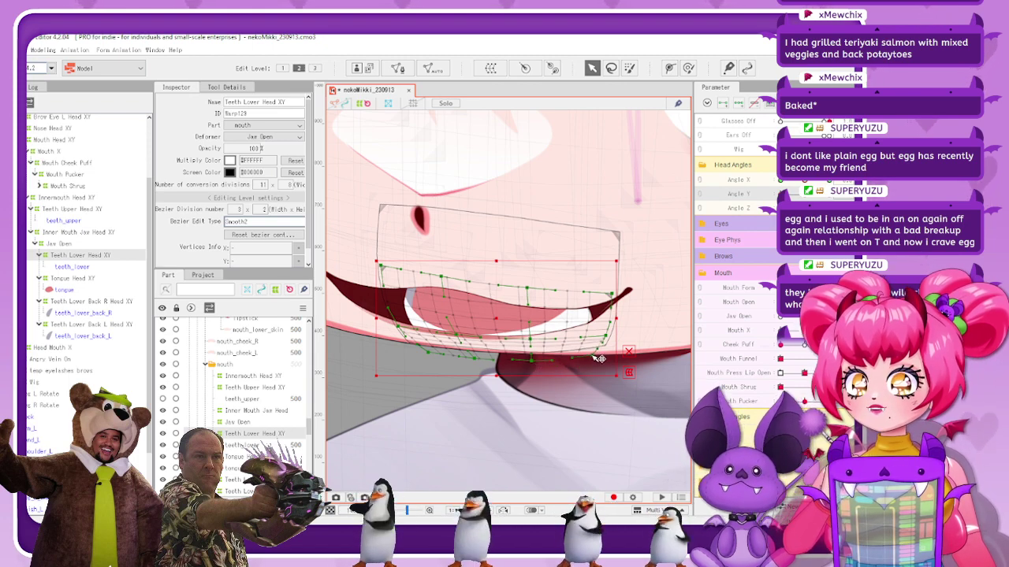
{"action": "left_click_drag", "start_coordinate": [593, 356], "coordinate": [593, 355]}
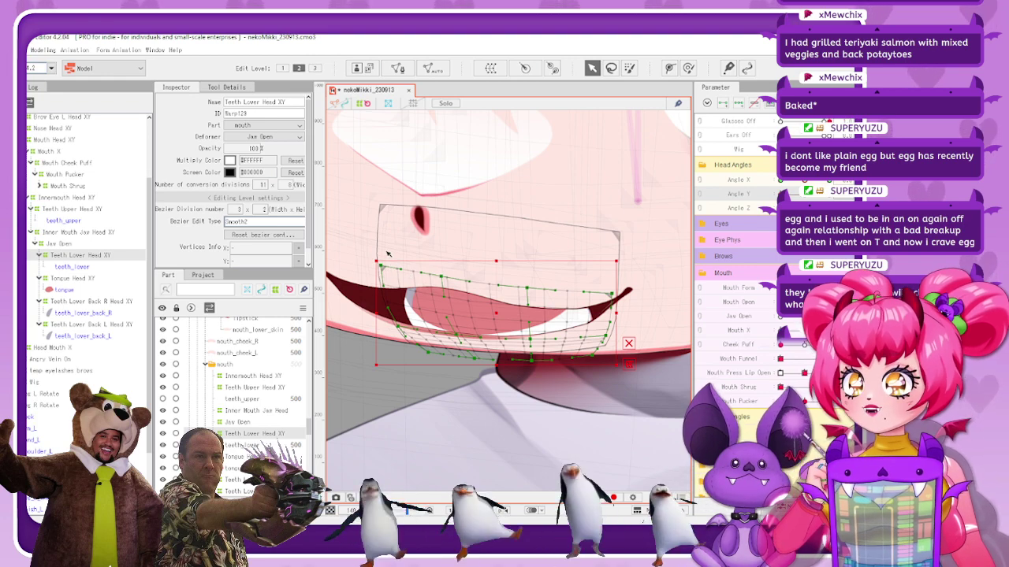
Nudge the inside of the Teeth Lower Head XY deformer slightly downward with the deform brush
{"action": "key", "text": "b"}
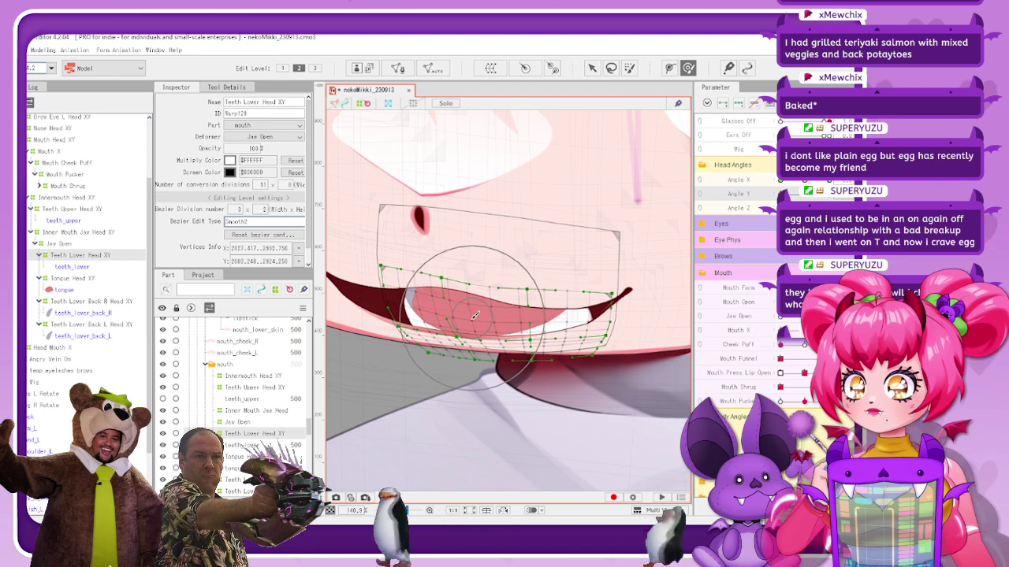
{"action": "left_click_drag", "start_coordinate": [504, 317], "coordinate": [509, 322]}
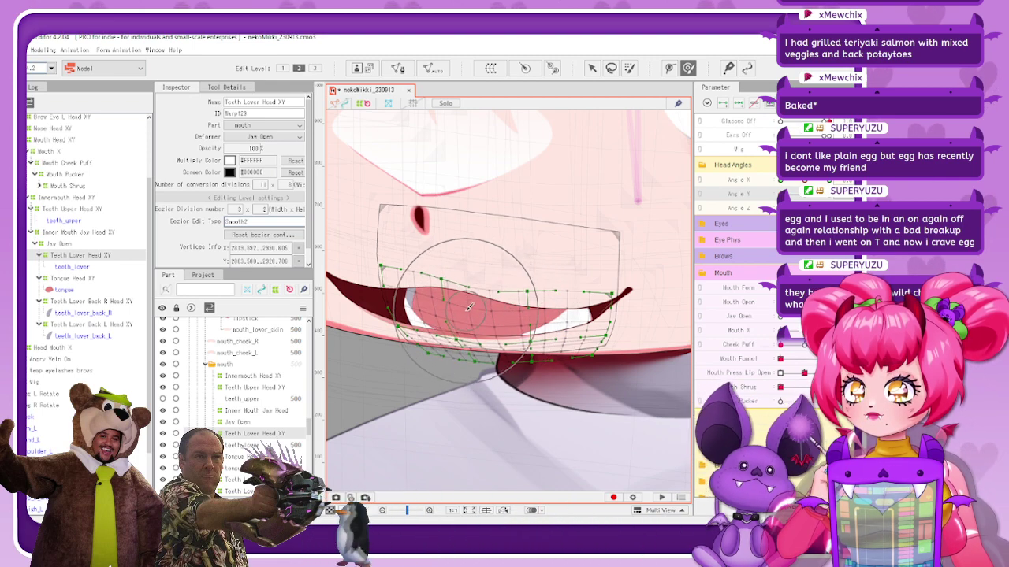
{"action": "left_click", "coordinate": [591, 68]}
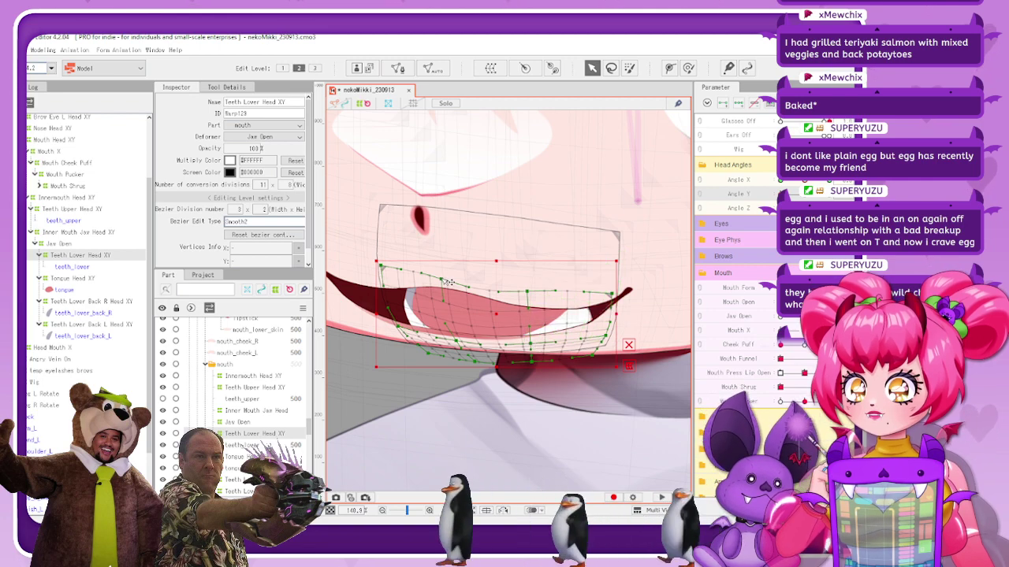
Lower the two middle points on the Teeth Lower Head XY deformer's upper edge and raise its upper right corner
{"action": "left_click_drag", "start_coordinate": [446, 282], "coordinate": [447, 287]}
{"action": "left_click_drag", "start_coordinate": [533, 294], "coordinate": [533, 300]}
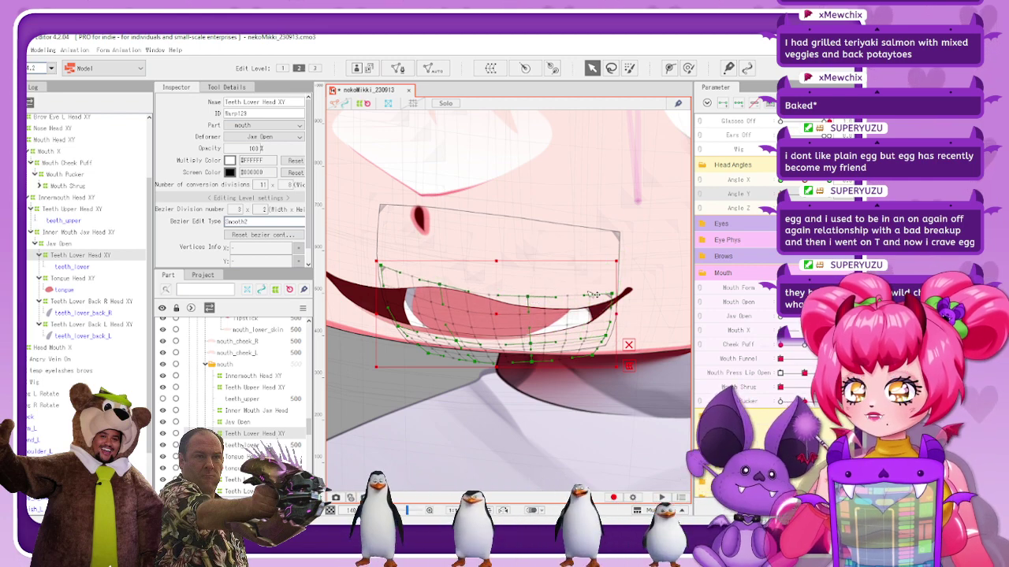
{"action": "left_click_drag", "start_coordinate": [612, 295], "coordinate": [614, 285]}
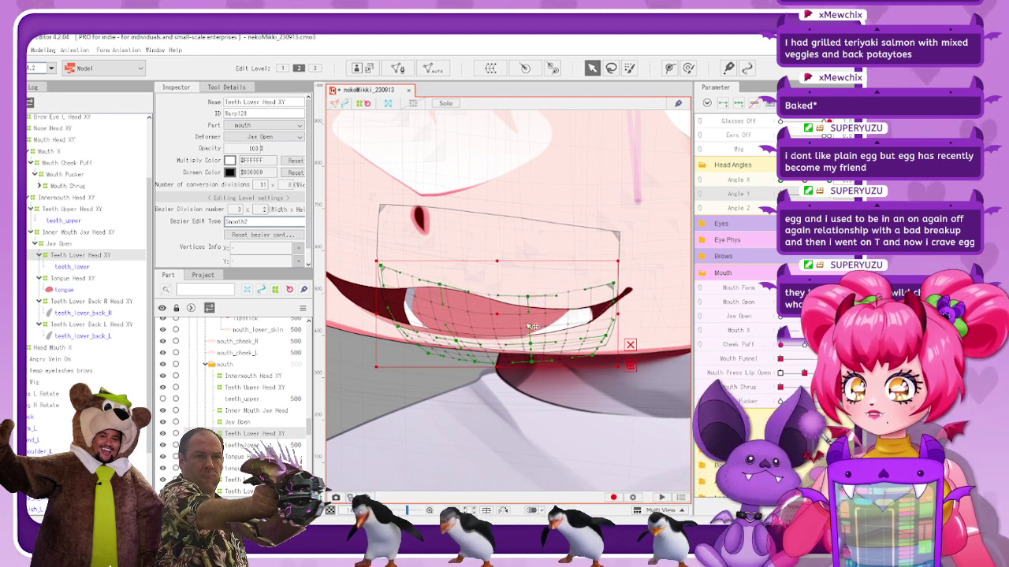
Raise the whole Teeth Lower Head XY deformer slightly and ease its left-side control points inward
{"action": "left_click_drag", "start_coordinate": [498, 315], "coordinate": [498, 311]}
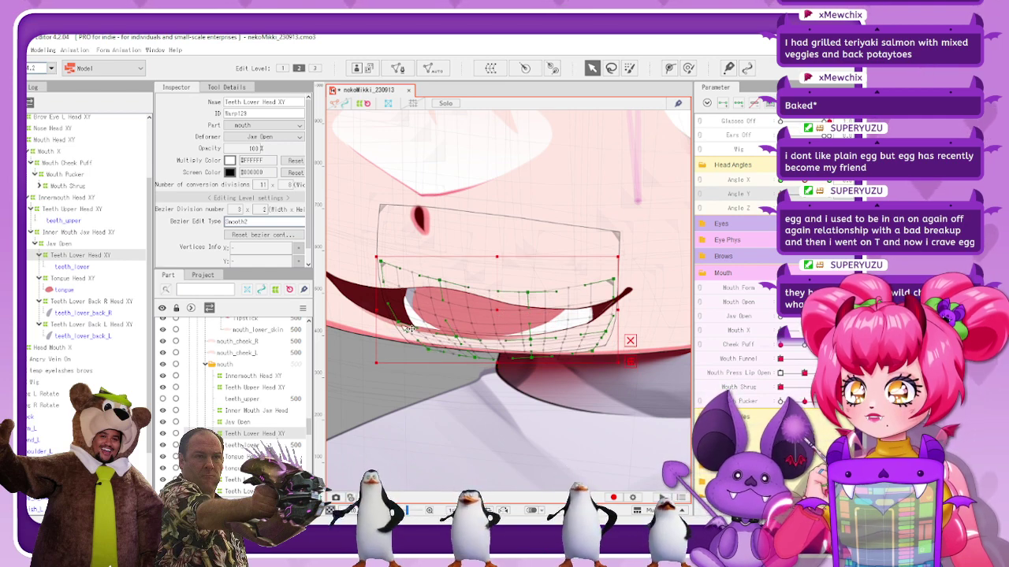
{"action": "left_click_drag", "start_coordinate": [404, 325], "coordinate": [399, 323]}
{"action": "left_click_drag", "start_coordinate": [382, 261], "coordinate": [387, 262]}
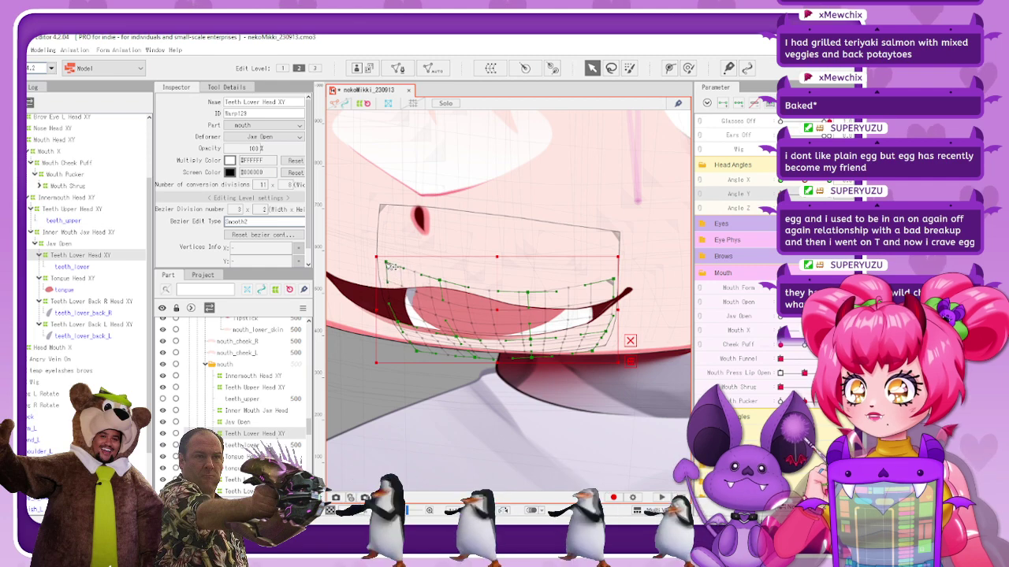
{"action": "left_click_drag", "start_coordinate": [401, 324], "coordinate": [400, 324]}
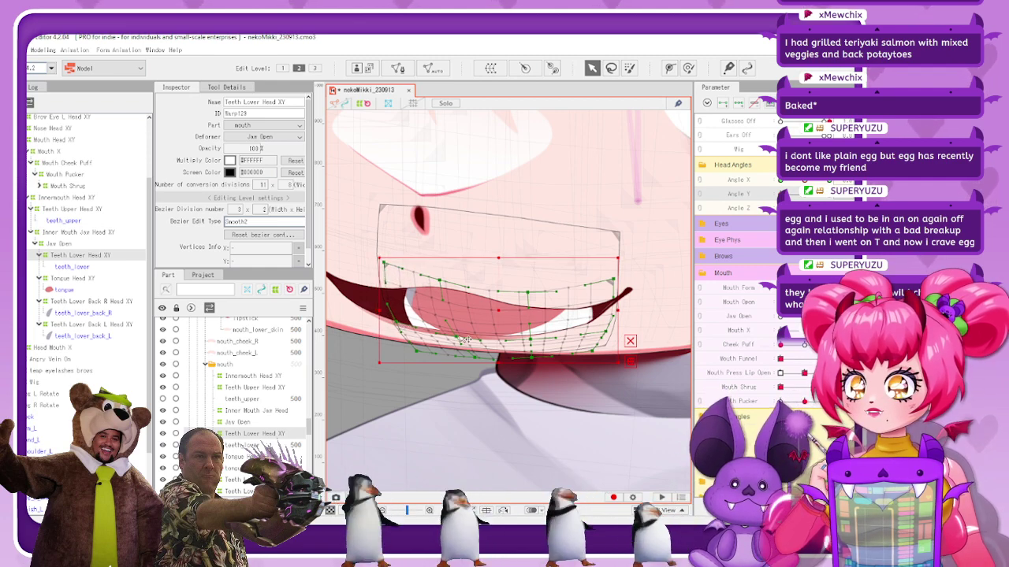
{"action": "left_click_drag", "start_coordinate": [463, 339], "coordinate": [463, 340]}
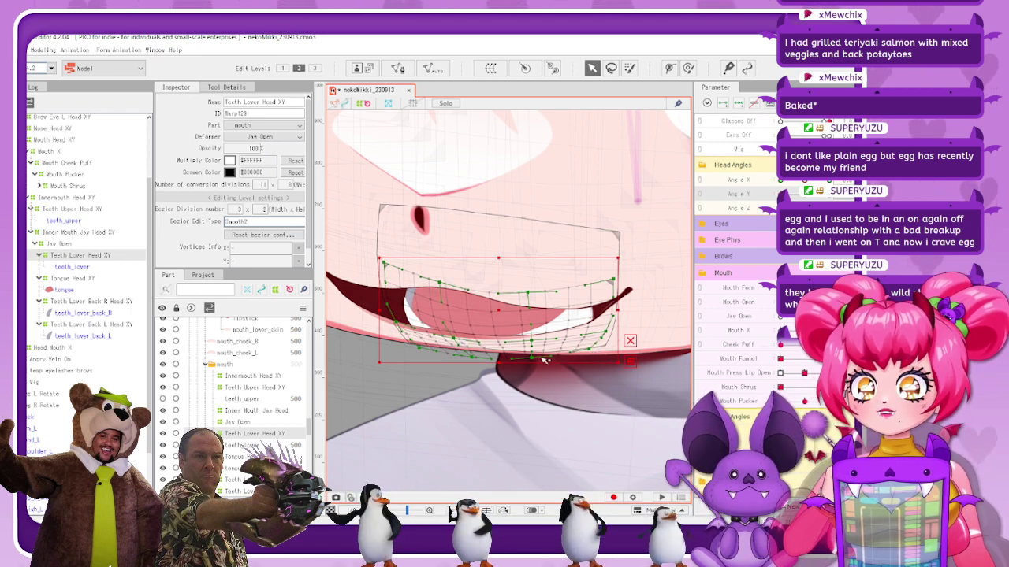
Check the smile without the mesh overlay, then stretch the bottom of the Teeth Lower Head XY deformer slightly downward
{"action": "left_click", "coordinate": [364, 104]}
{"action": "scroll", "coordinate": [555, 310], "scroll_direction": "down", "scroll_amount": 3}
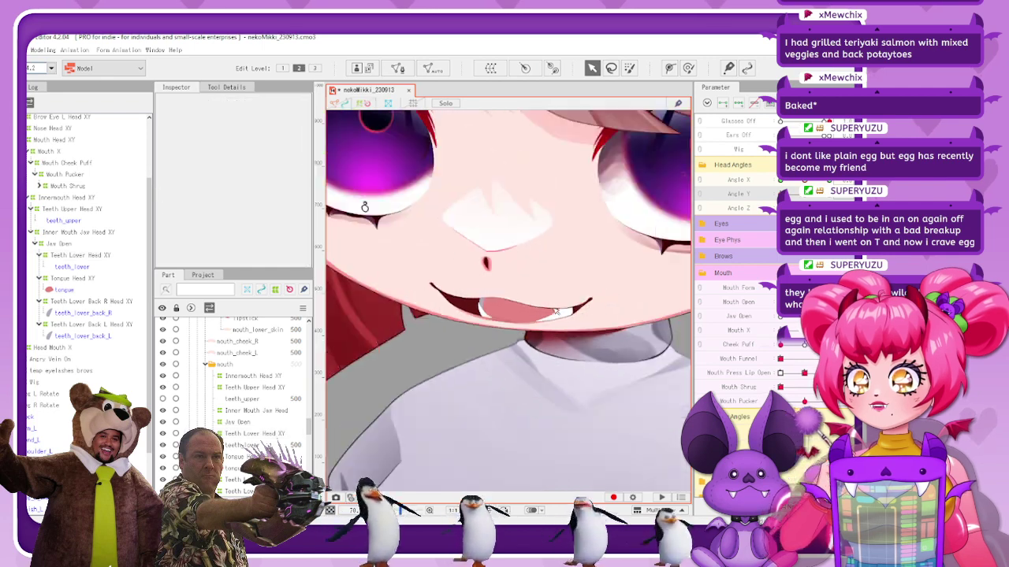
{"action": "scroll", "coordinate": [558, 342], "scroll_direction": "down", "scroll_amount": 3}
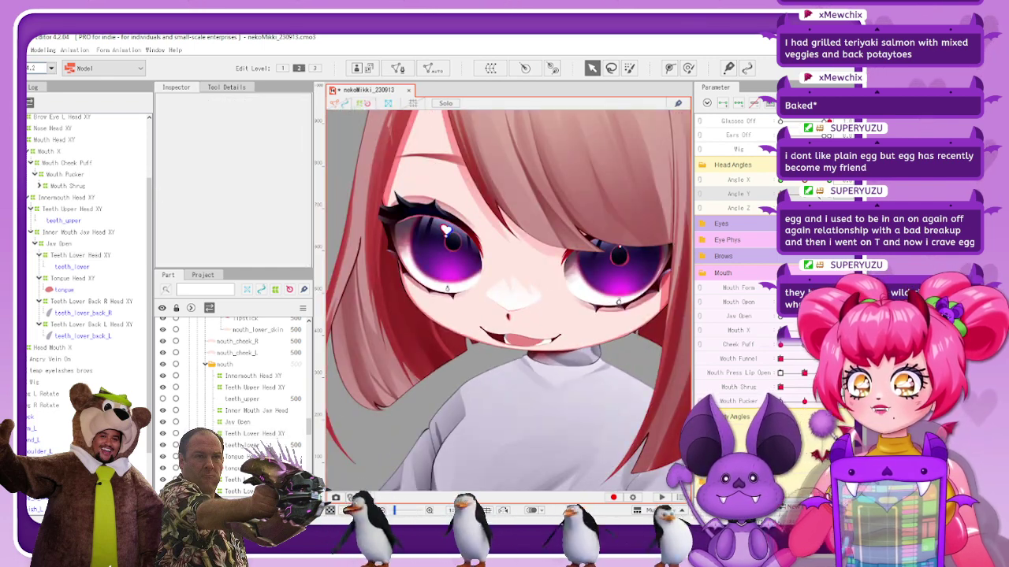
{"action": "left_click", "coordinate": [79, 255]}
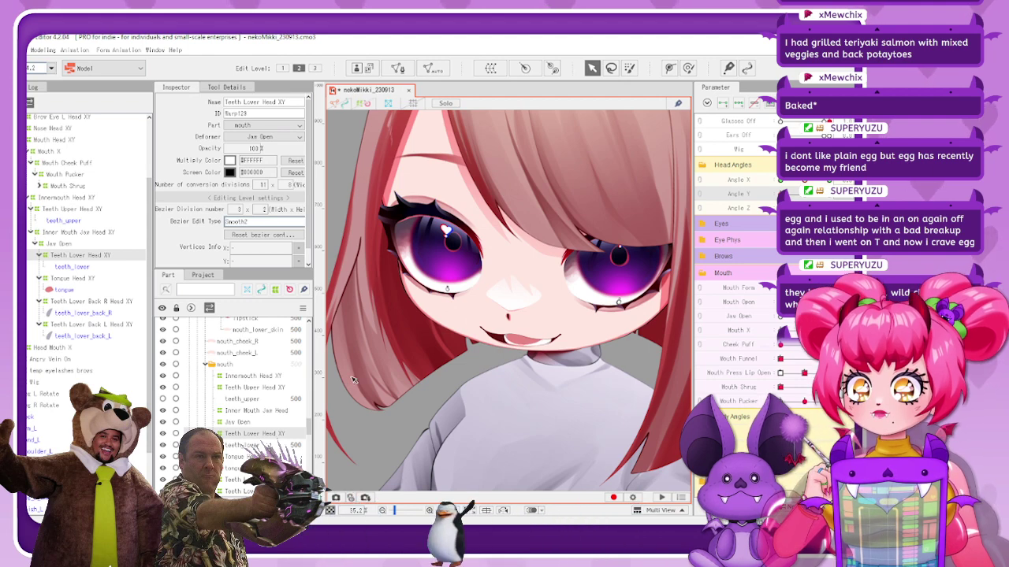
{"action": "scroll", "coordinate": [607, 340], "scroll_direction": "up", "scroll_amount": 3}
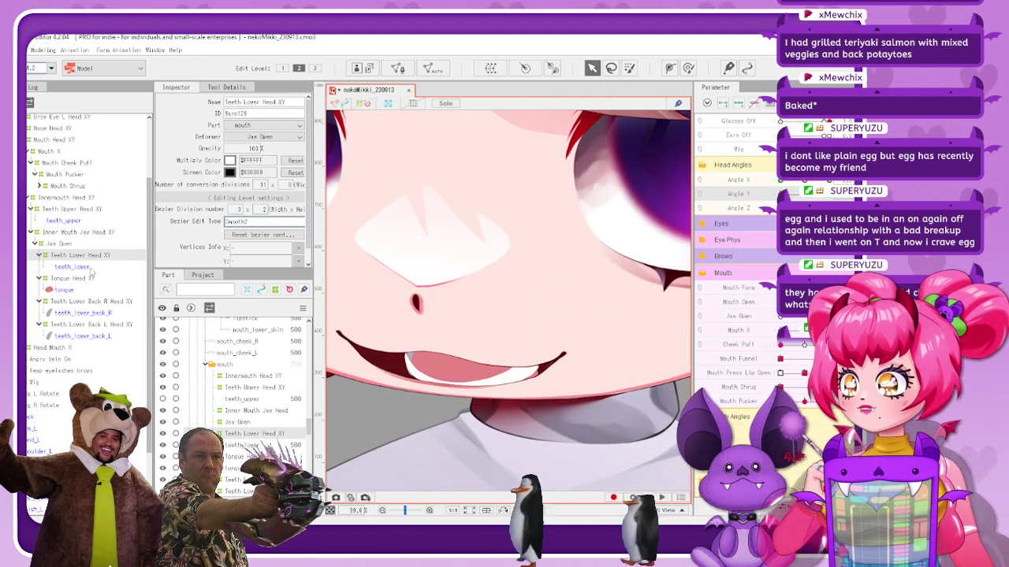
{"action": "left_click", "coordinate": [363, 104]}
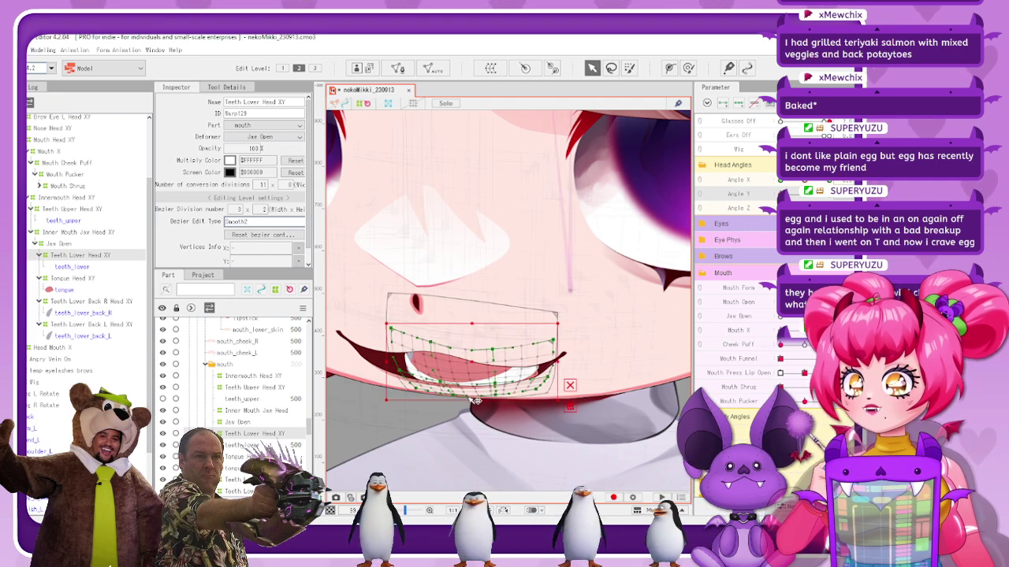
{"action": "left_click_drag", "start_coordinate": [476, 401], "coordinate": [483, 405]}
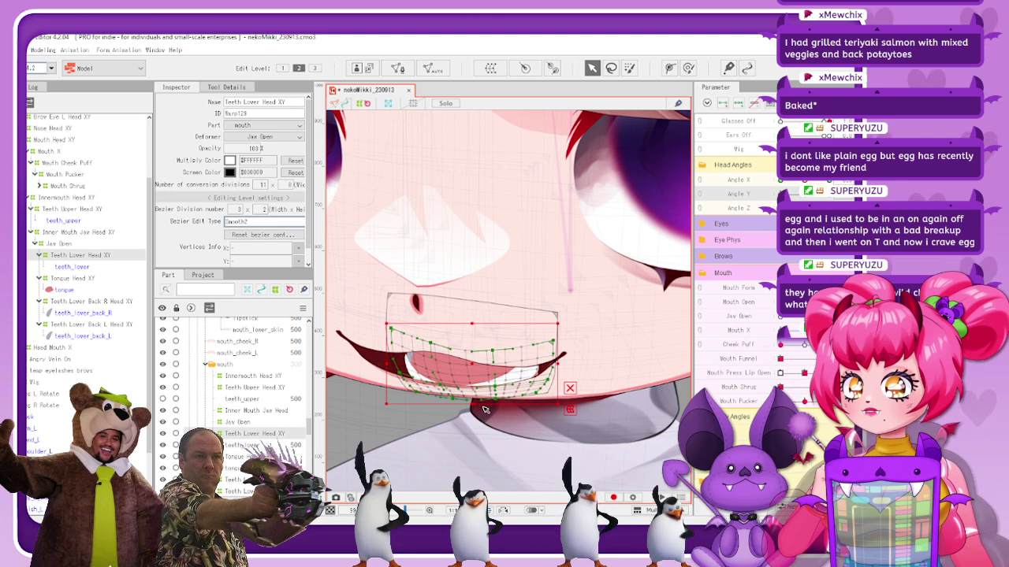
Stretch the bottom of the Inner Mouth Jaw Head XY deformer slightly downward and push its lower right-edge points outward
{"action": "left_click", "coordinate": [94, 233]}
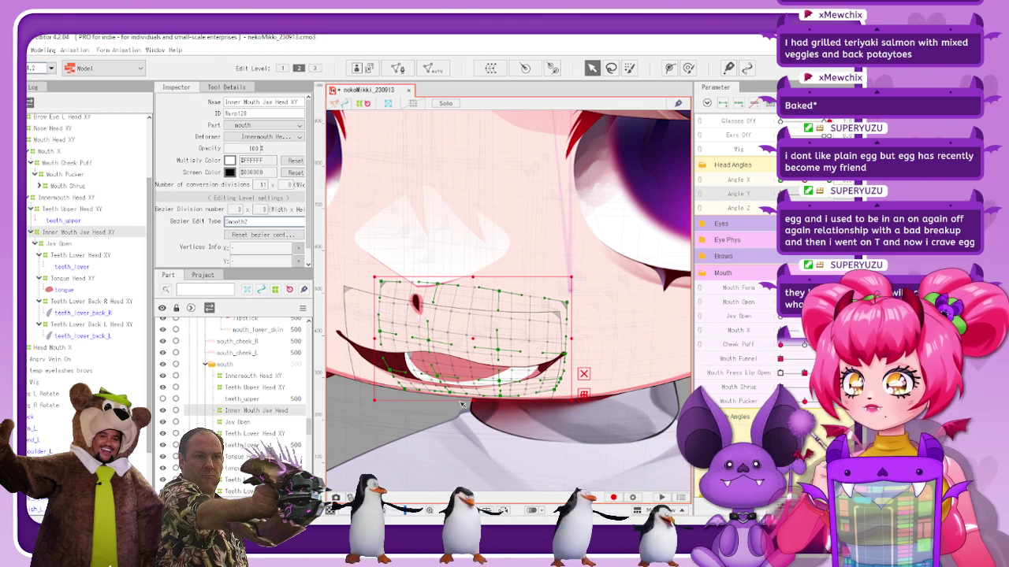
{"action": "left_click_drag", "start_coordinate": [476, 401], "coordinate": [482, 406]}
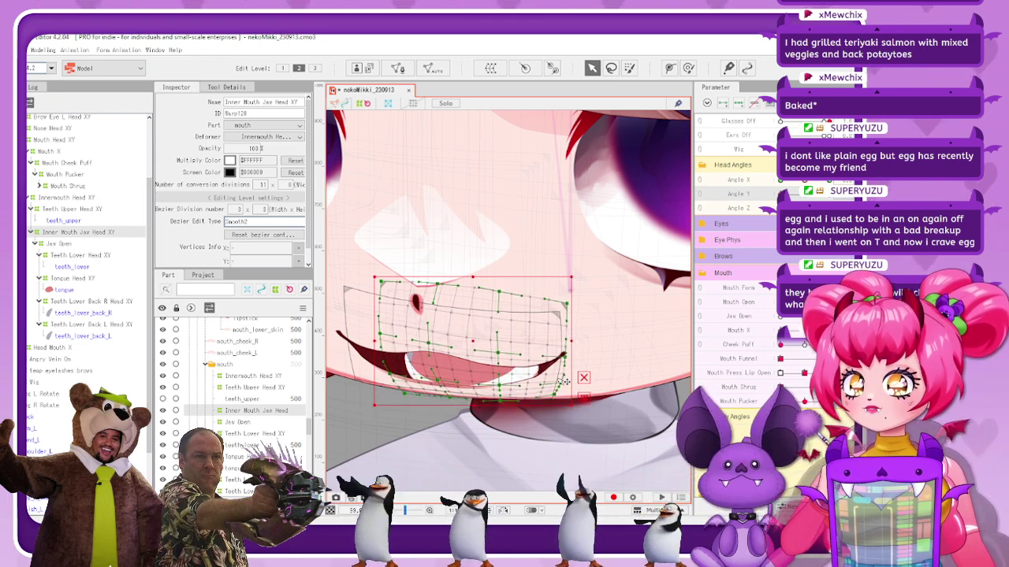
{"action": "scroll", "coordinate": [562, 381], "scroll_direction": "up", "scroll_amount": 2}
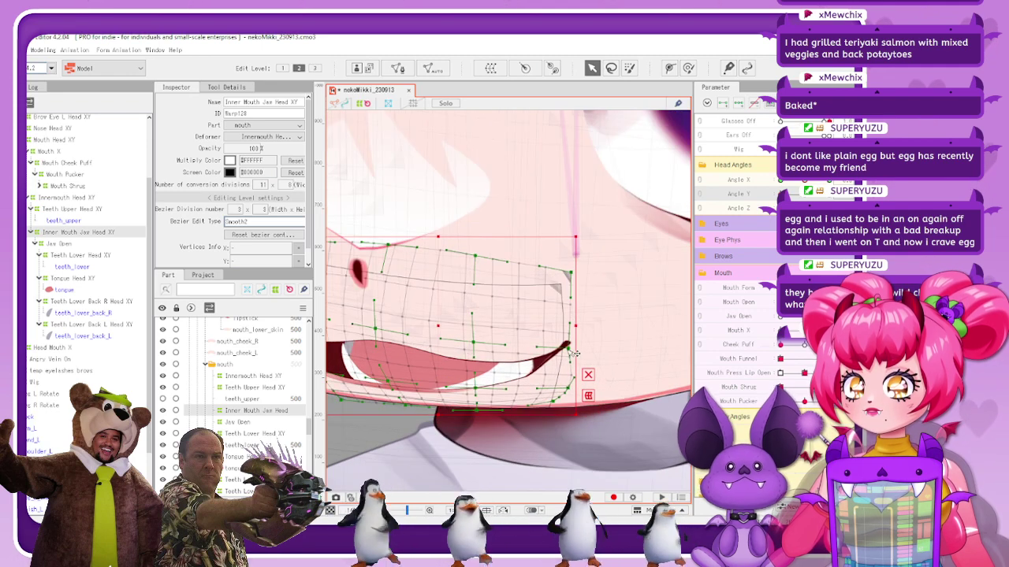
{"action": "left_click_drag", "start_coordinate": [570, 348], "coordinate": [574, 351]}
{"action": "left_click_drag", "start_coordinate": [569, 387], "coordinate": [570, 389]}
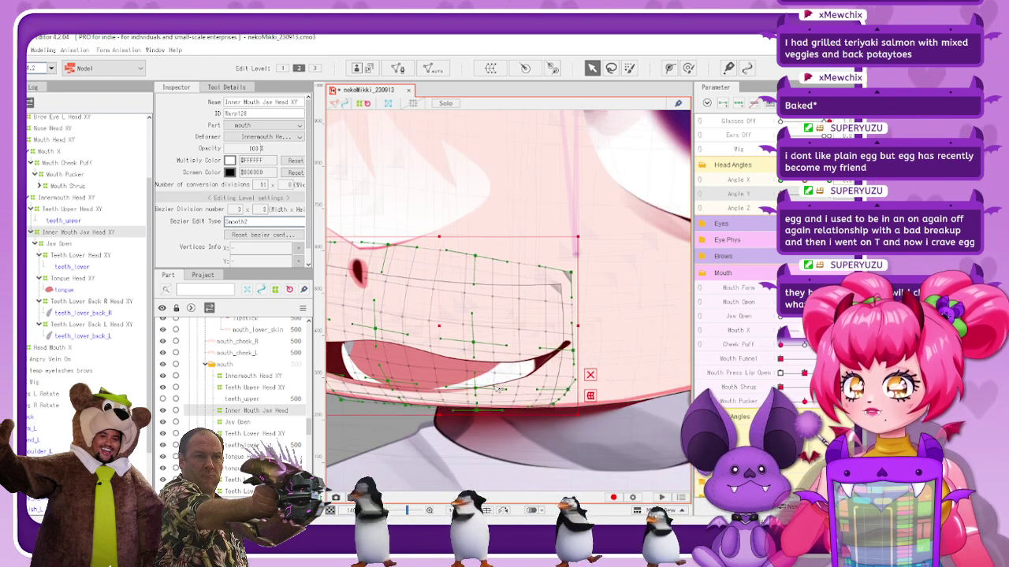
{"action": "scroll", "coordinate": [483, 391], "scroll_direction": "down", "scroll_amount": 2}
{"action": "scroll", "coordinate": [421, 383], "scroll_direction": "up", "scroll_amount": 2}
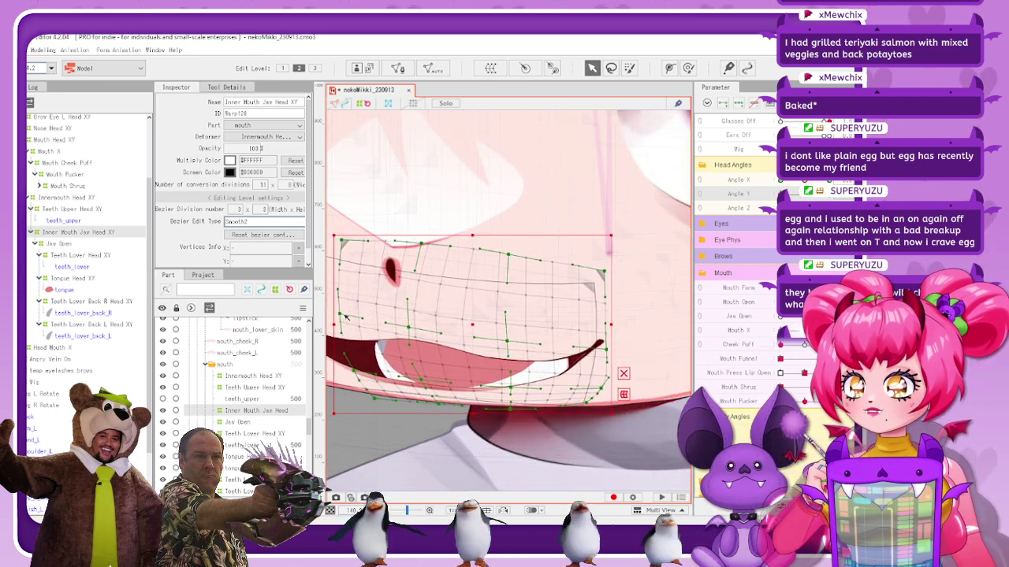
{"action": "key", "text": "ctrl+z"}
{"action": "key", "text": "ctrl+z"}
{"action": "key", "text": "ctrl+z"}
{"action": "key", "text": "ctrl+z"}
{"action": "key", "text": "ctrl+z"}
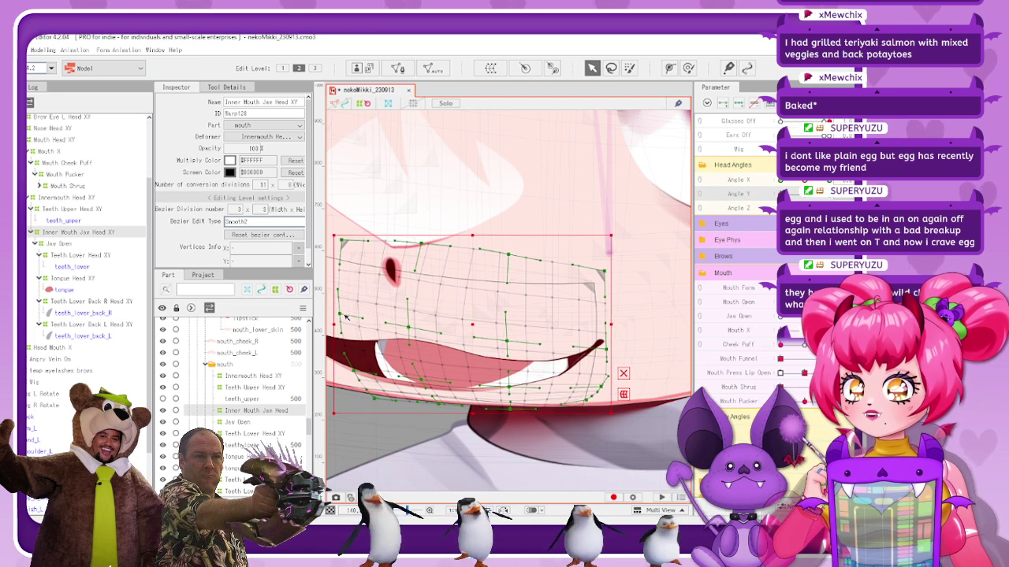
Push both right corners of the Teeth Lower Head XY deformer outward and down, and tuck its upper left corner inward
{"action": "left_click", "coordinate": [96, 256]}
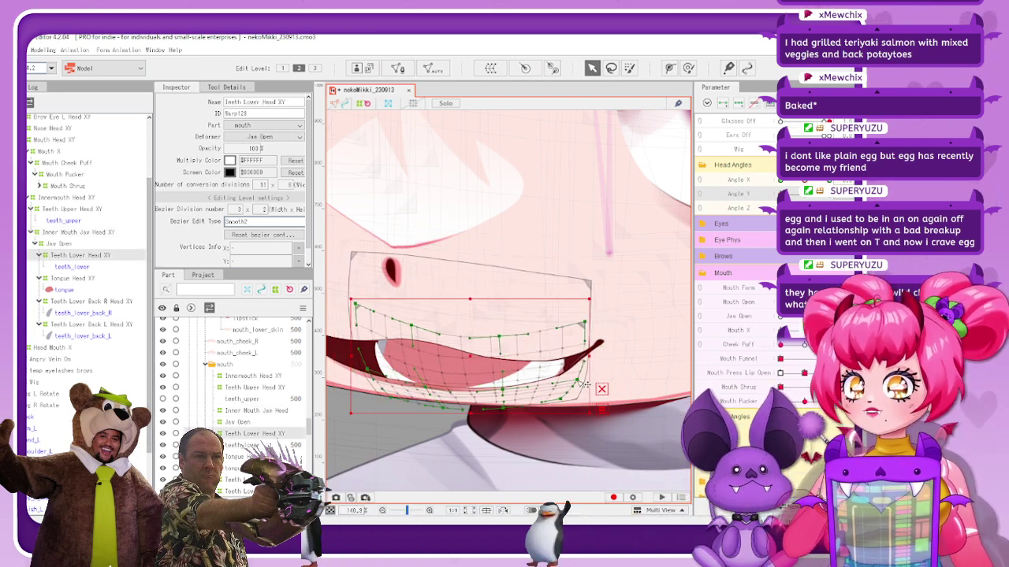
{"action": "mouse_move", "coordinate": [576, 381]}
{"action": "left_mouse_down"}
{"action": "mouse_move", "coordinate": [584, 376]}
{"action": "mouse_move", "coordinate": [581, 397]}
{"action": "left_mouse_up"}
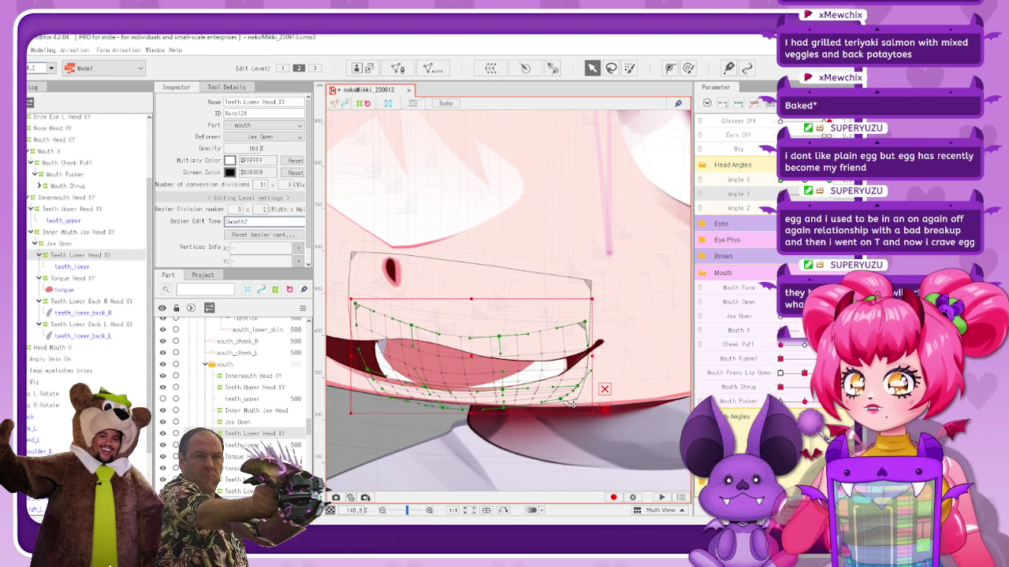
{"action": "left_click_drag", "start_coordinate": [586, 323], "coordinate": [596, 328]}
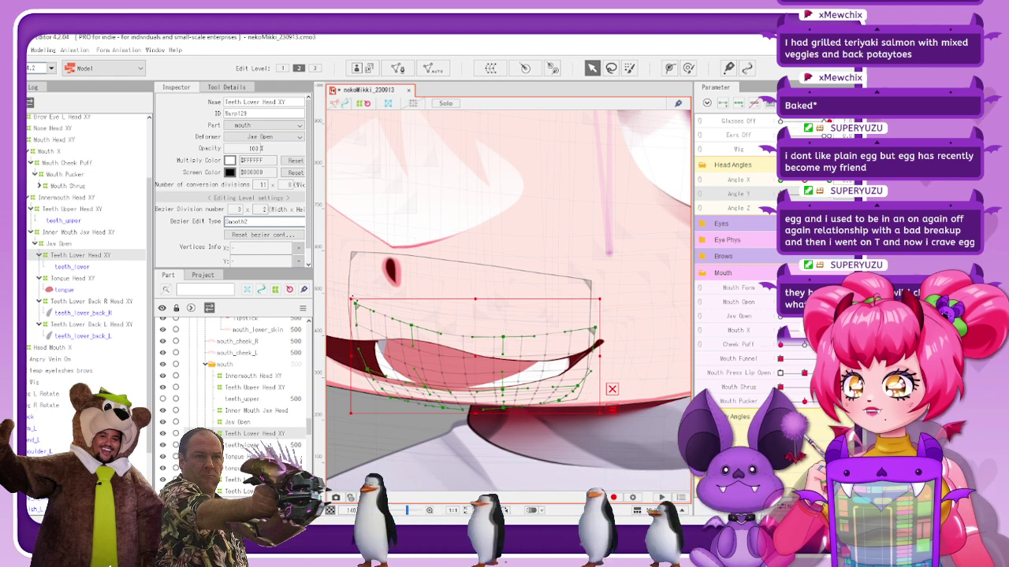
{"action": "left_click_drag", "start_coordinate": [367, 308], "coordinate": [372, 310]}
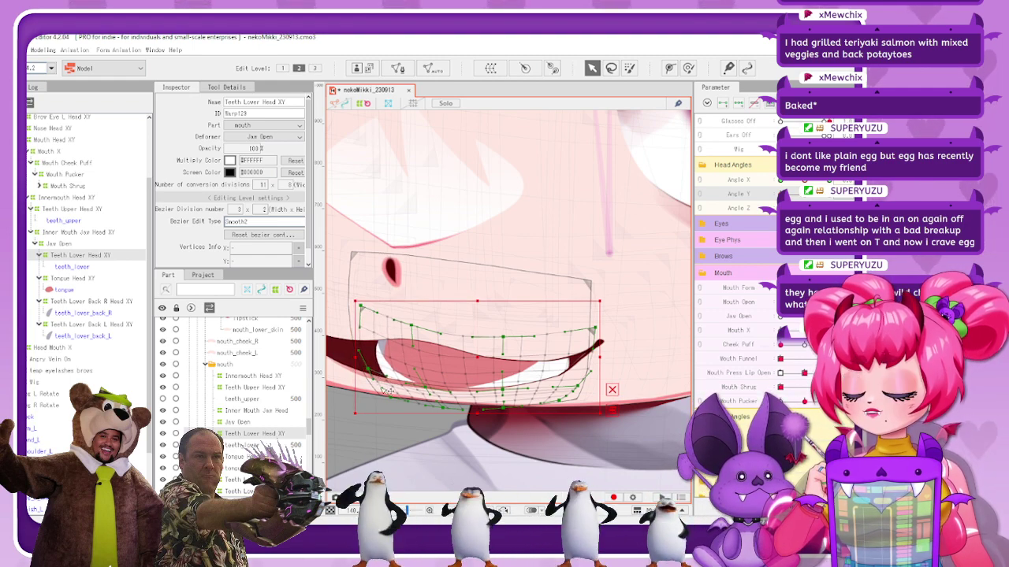
{"action": "left_click", "coordinate": [365, 103]}
{"action": "scroll", "coordinate": [494, 397], "scroll_direction": "down", "scroll_amount": 9}
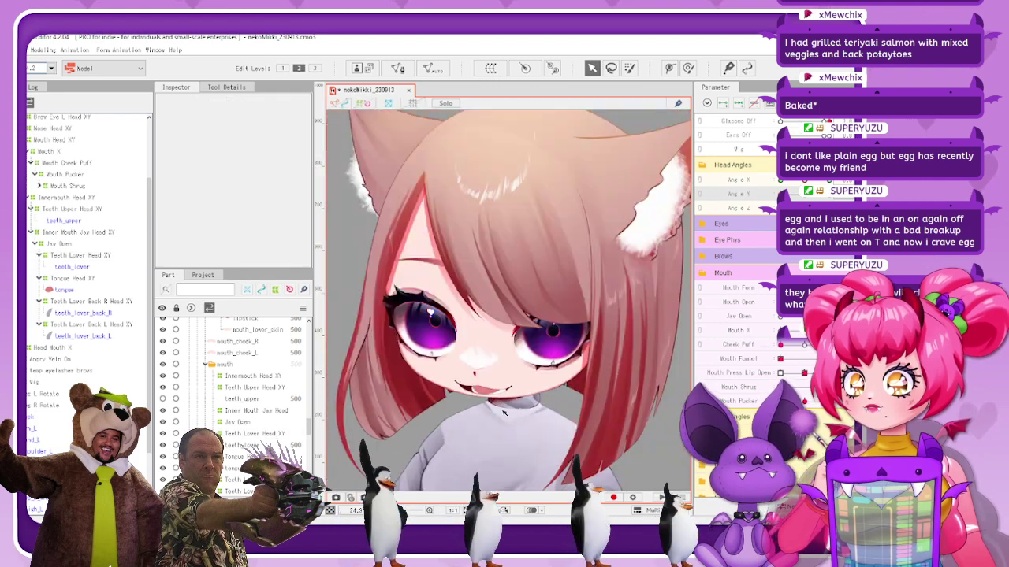
{"action": "scroll", "coordinate": [498, 402], "scroll_direction": "up", "scroll_amount": 4}
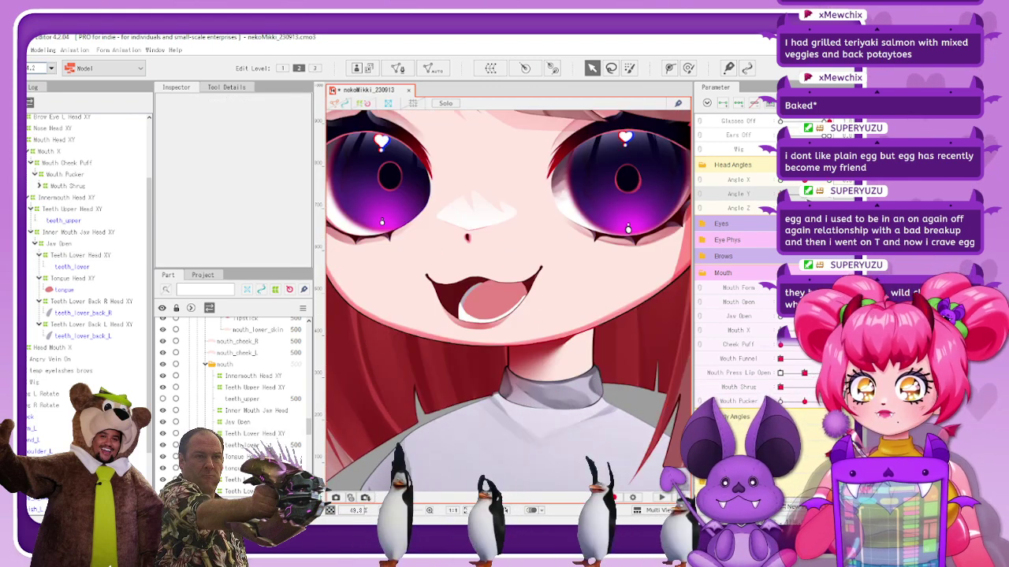
Shift the Inner Mouth Jaw Head XY deformer slightly upward in the downward head pose
{"action": "left_click", "coordinate": [80, 255]}
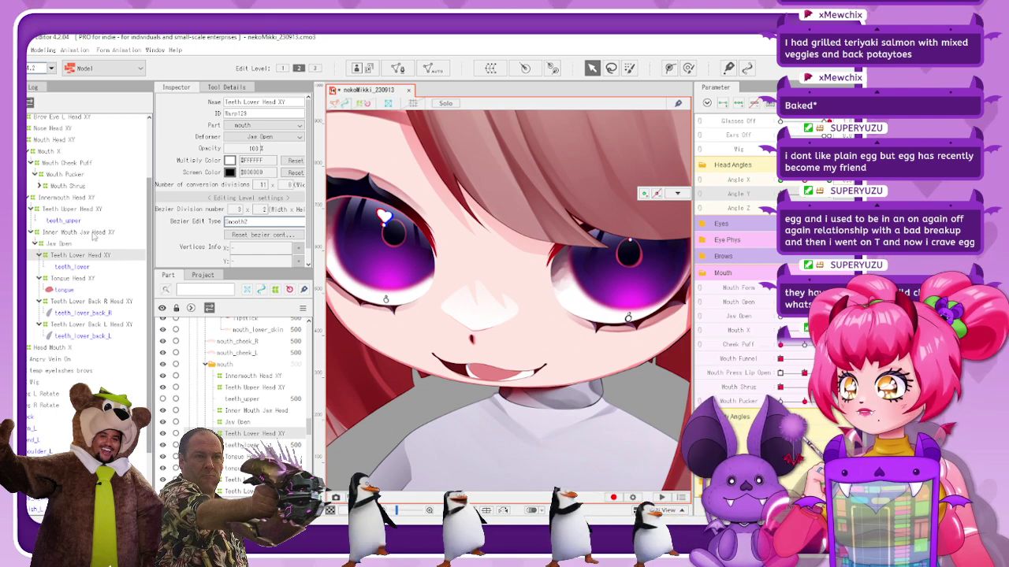
{"action": "left_click", "coordinate": [110, 232]}
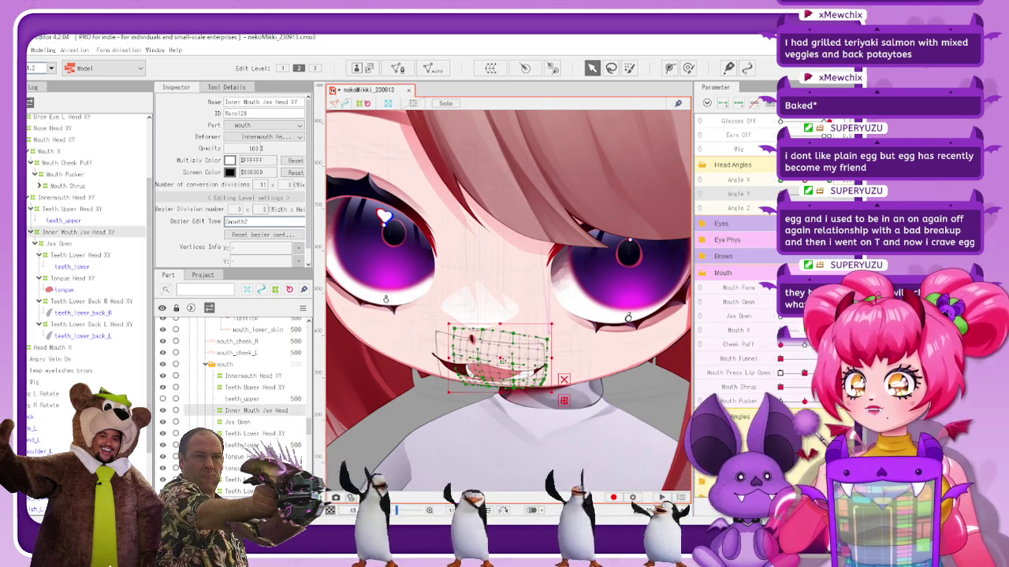
{"action": "left_click_drag", "start_coordinate": [503, 360], "coordinate": [501, 354]}
{"action": "scroll", "coordinate": [501, 362], "scroll_direction": "up", "scroll_amount": 3}
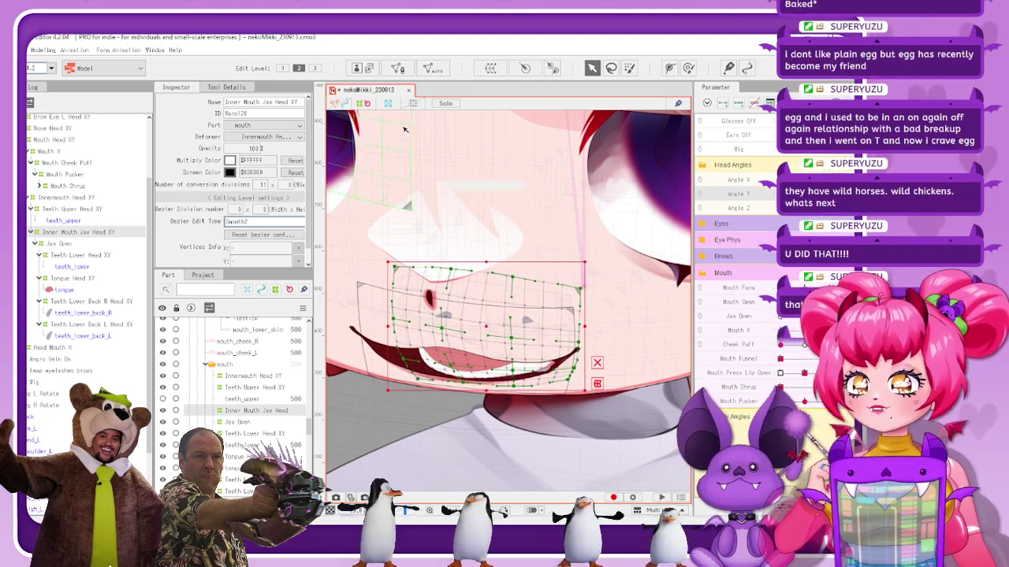
{"action": "left_click", "coordinate": [484, 270]}
{"action": "scroll", "coordinate": [492, 301], "scroll_direction": "down", "scroll_amount": 5}
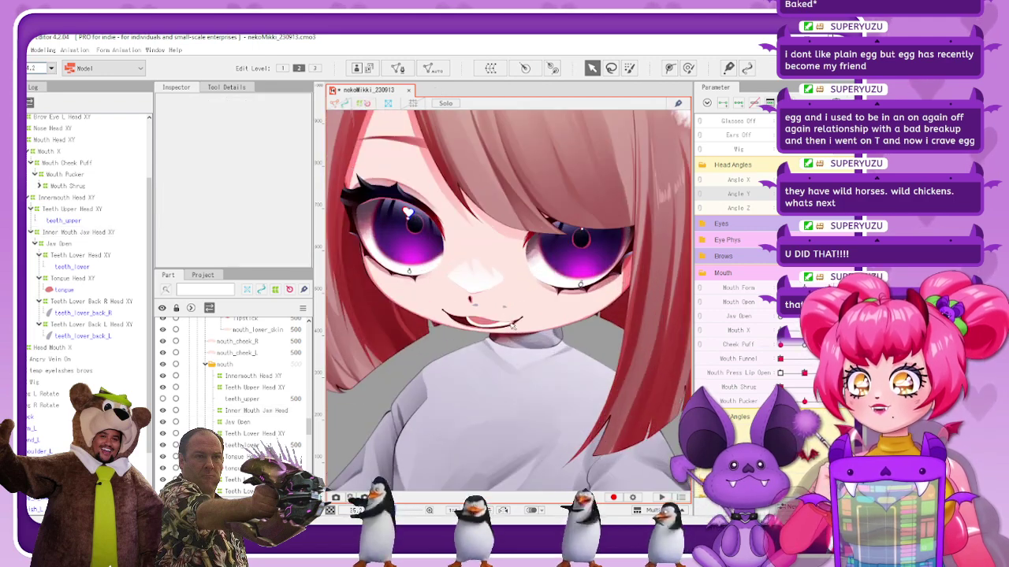
Raise the upper edge of the mouth_upper_skin mesh with the deform brush to cover the lower back teeth showing beside the nose
{"action": "scroll", "coordinate": [548, 302], "scroll_direction": "up", "scroll_amount": 6}
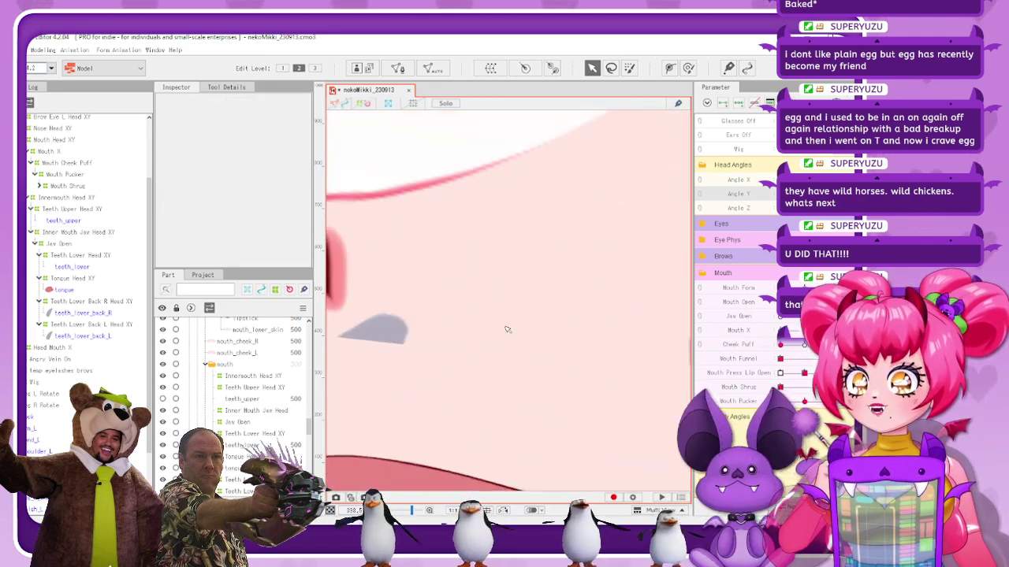
{"action": "scroll", "coordinate": [604, 352], "scroll_direction": "down", "scroll_amount": 2}
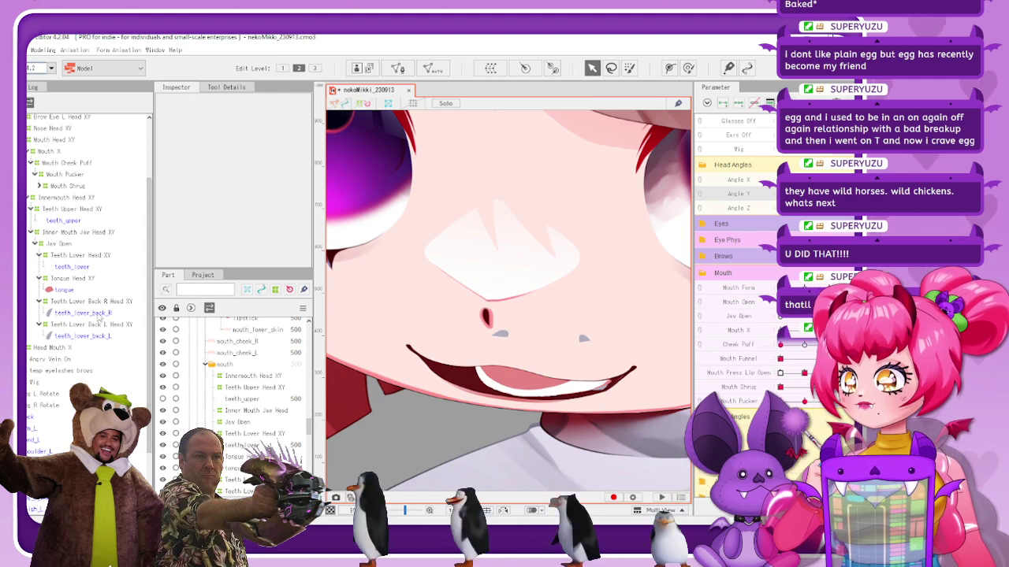
{"action": "left_click", "coordinate": [81, 234]}
{"action": "left_click", "coordinate": [579, 376]}
{"action": "right_click", "coordinate": [579, 376]}
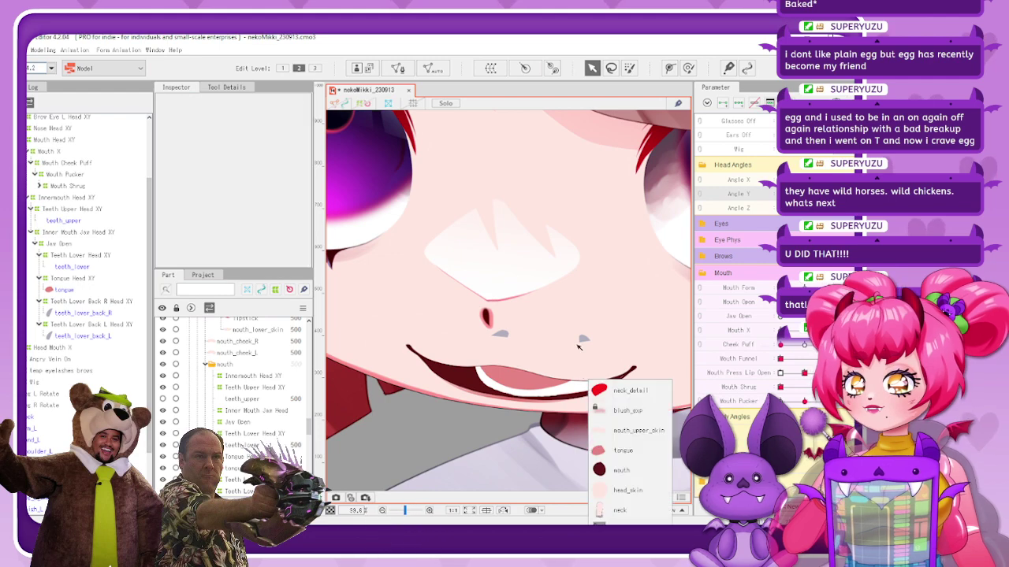
{"action": "left_click", "coordinate": [615, 428]}
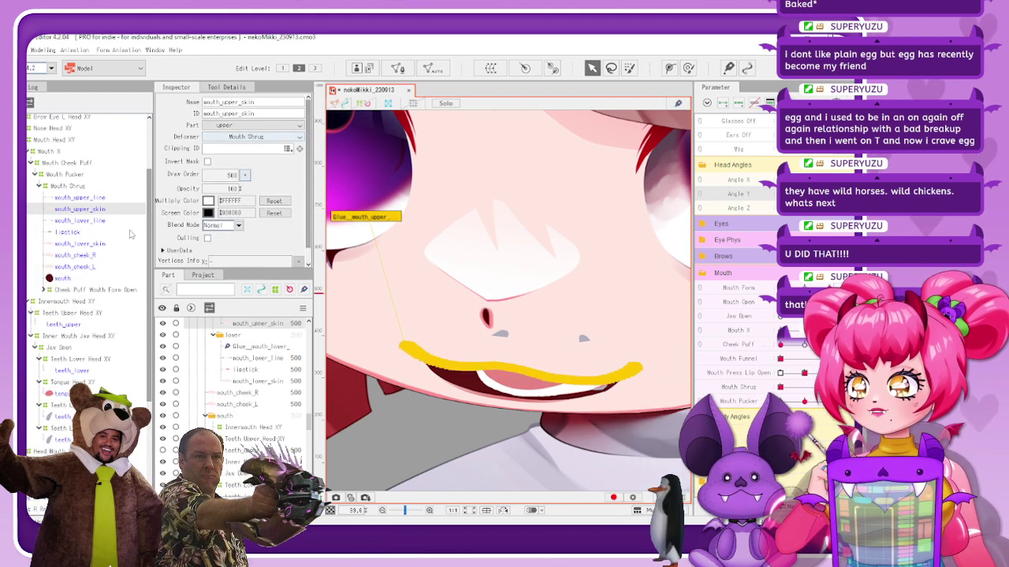
{"action": "left_click", "coordinate": [341, 104]}
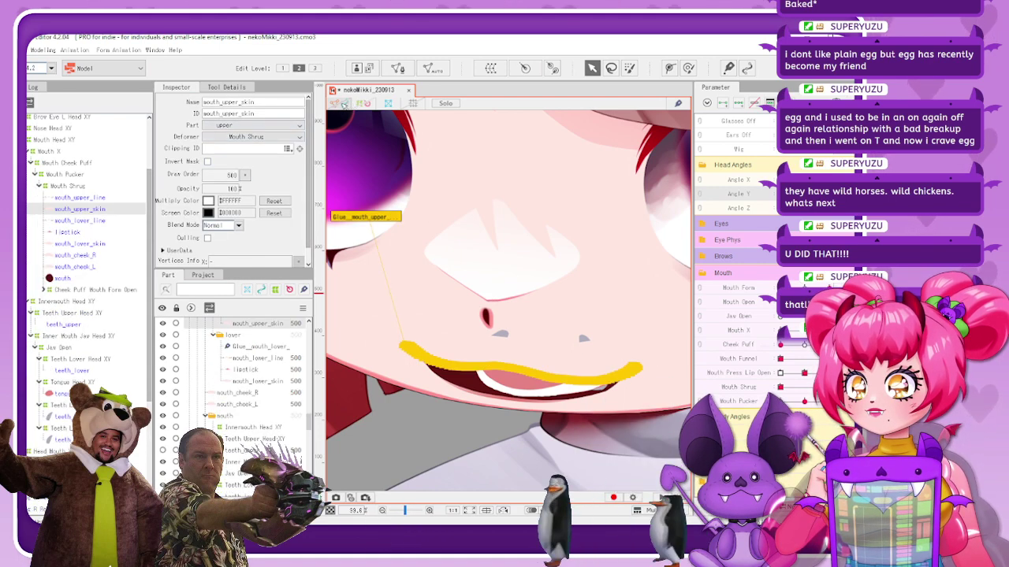
{"action": "left_click", "coordinate": [688, 68]}
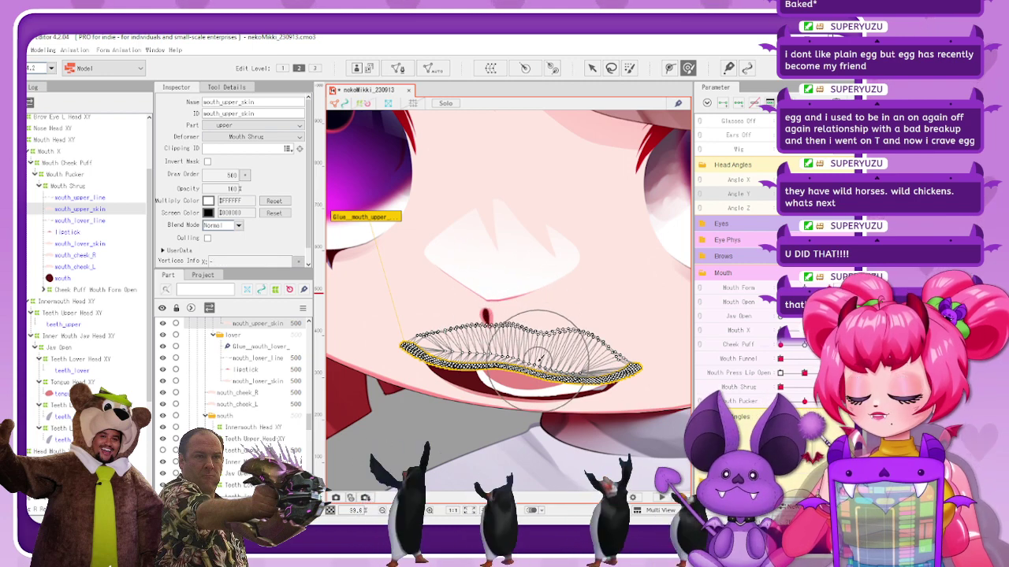
{"action": "scroll", "coordinate": [539, 358], "scroll_direction": "up", "scroll_amount": 2}
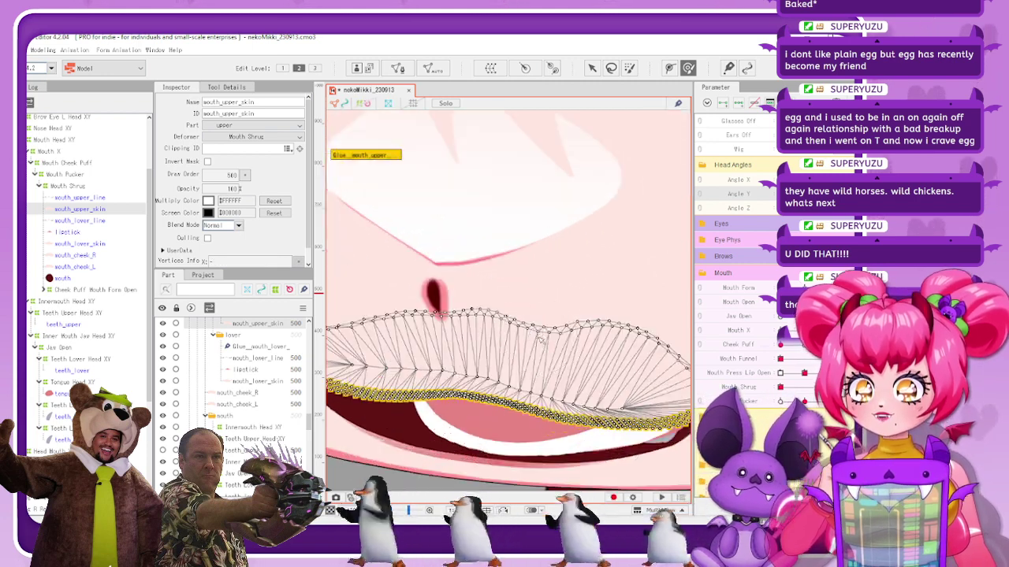
{"action": "mouse_move", "coordinate": [542, 330]}
{"action": "left_mouse_down"}
{"action": "mouse_move", "coordinate": [520, 317]}
{"action": "mouse_move", "coordinate": [569, 328]}
{"action": "left_mouse_up"}
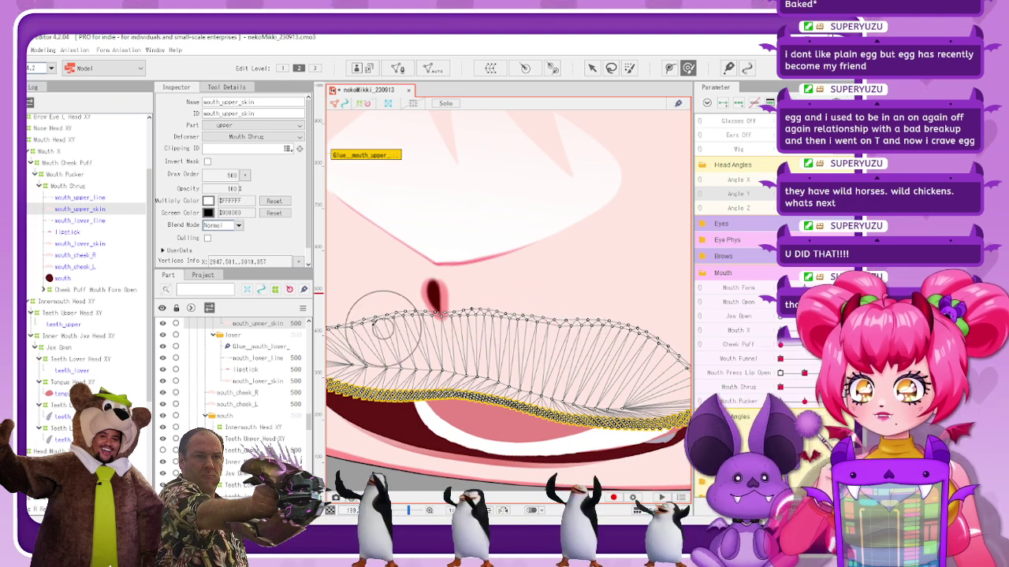
{"action": "left_click_drag", "start_coordinate": [426, 327], "coordinate": [427, 322]}
{"action": "left_click_drag", "start_coordinate": [436, 321], "coordinate": [380, 326]}
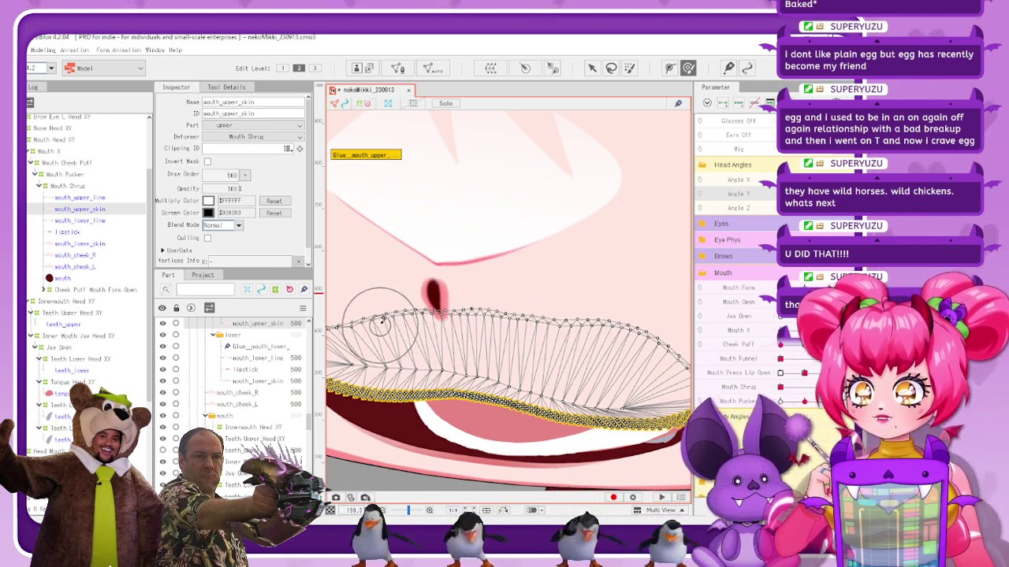
Check the open smile without the mesh overlay while varying the head's Angle Y between the level and downward poses
{"action": "left_click", "coordinate": [361, 103]}
{"action": "left_click", "coordinate": [524, 304]}
{"action": "scroll", "coordinate": [524, 305], "scroll_direction": "down", "scroll_amount": 5}
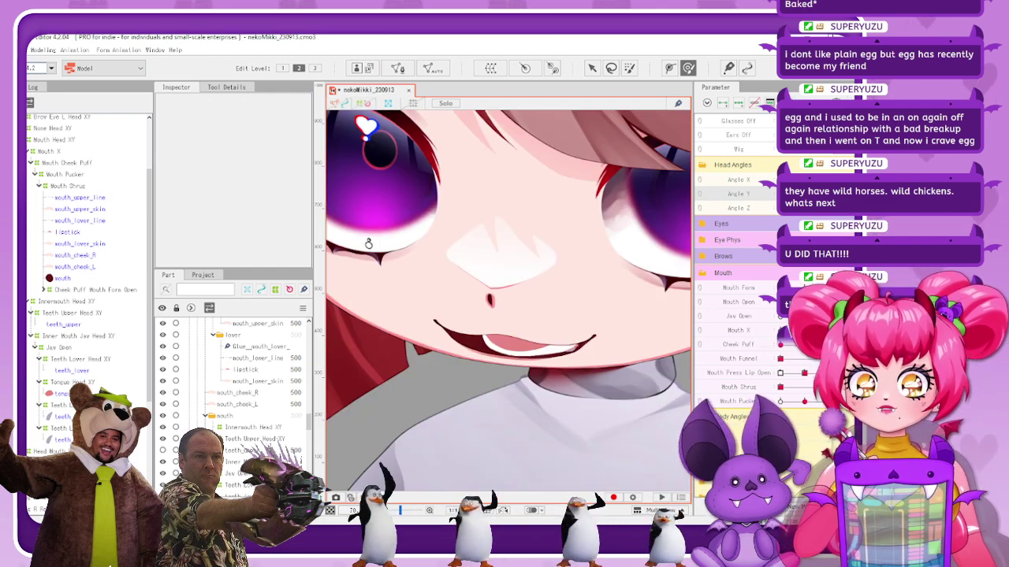
{"action": "left_click_drag", "start_coordinate": [369, 244], "coordinate": [363, 146]}
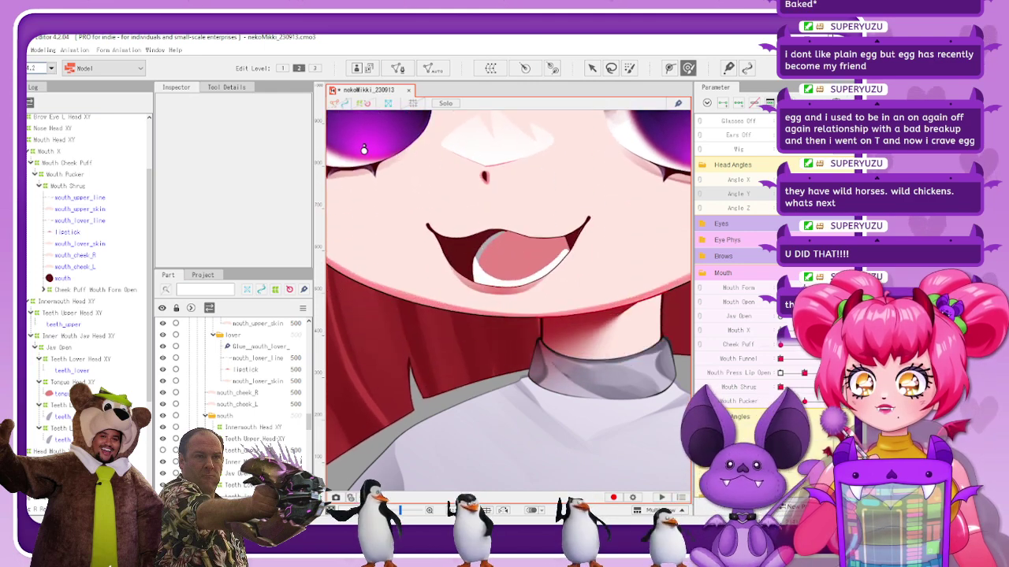
{"action": "mouse_move", "coordinate": [775, 201]}
{"action": "left_mouse_down"}
{"action": "mouse_move", "coordinate": [801, 199]}
{"action": "mouse_move", "coordinate": [777, 199]}
{"action": "left_mouse_up"}
Stretch the Teeth Lower Head XY deformer slightly taller in the downward head pose, moving its bottom down and its top up
{"action": "left_click", "coordinate": [79, 358]}
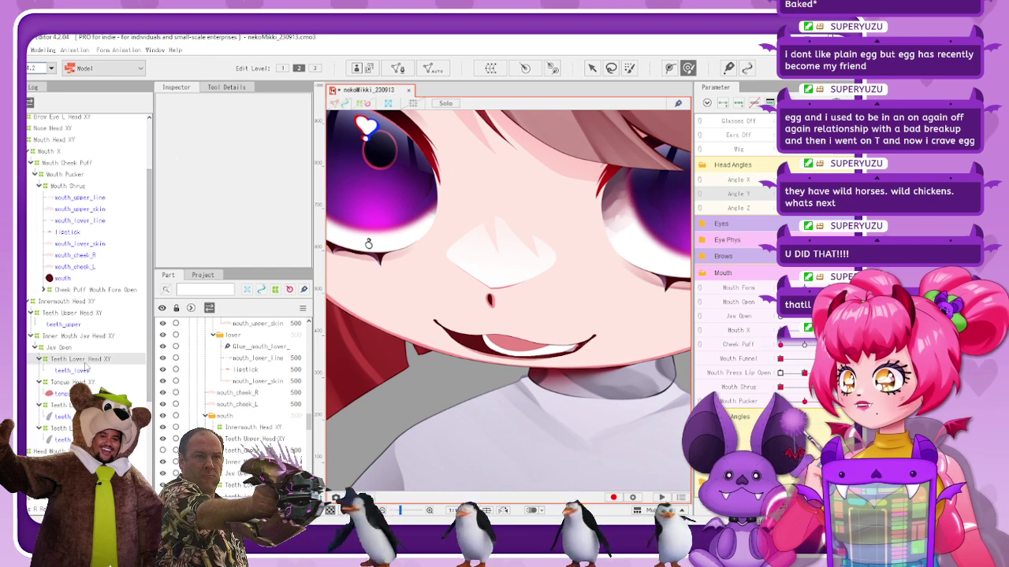
{"action": "scroll", "coordinate": [539, 413], "scroll_direction": "up", "scroll_amount": 2}
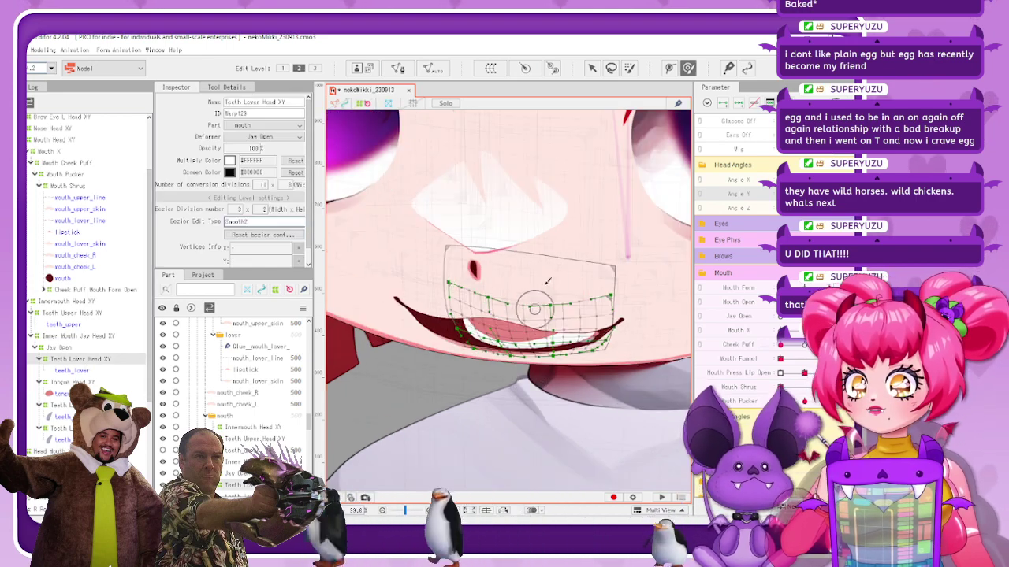
{"action": "key", "text": "v"}
{"action": "left_click_drag", "start_coordinate": [528, 362], "coordinate": [541, 371]}
{"action": "left_click_drag", "start_coordinate": [545, 328], "coordinate": [533, 322]}
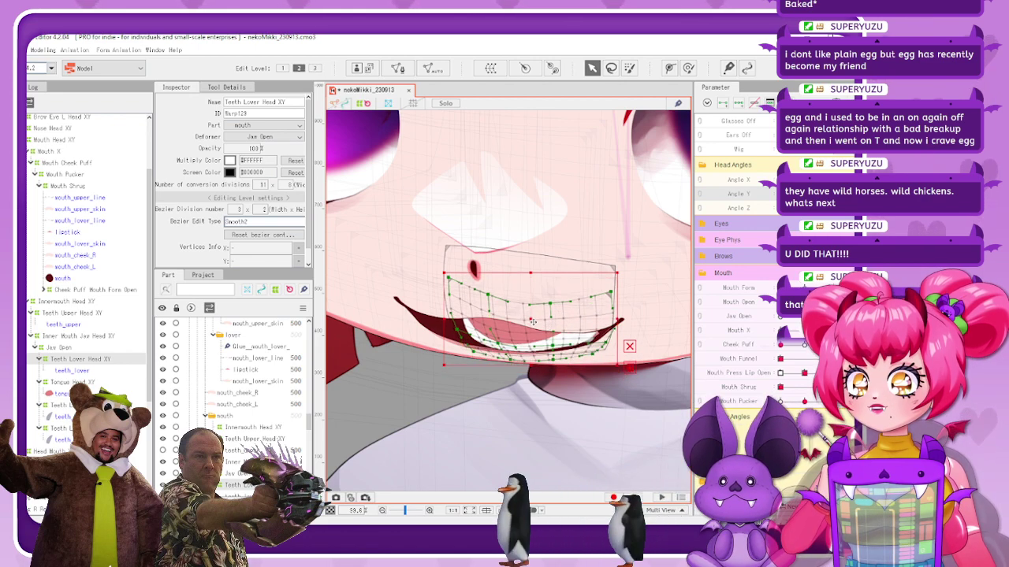
{"action": "left_click_drag", "start_coordinate": [536, 364], "coordinate": [547, 370]}
{"action": "left_click_drag", "start_coordinate": [532, 322], "coordinate": [531, 317]}
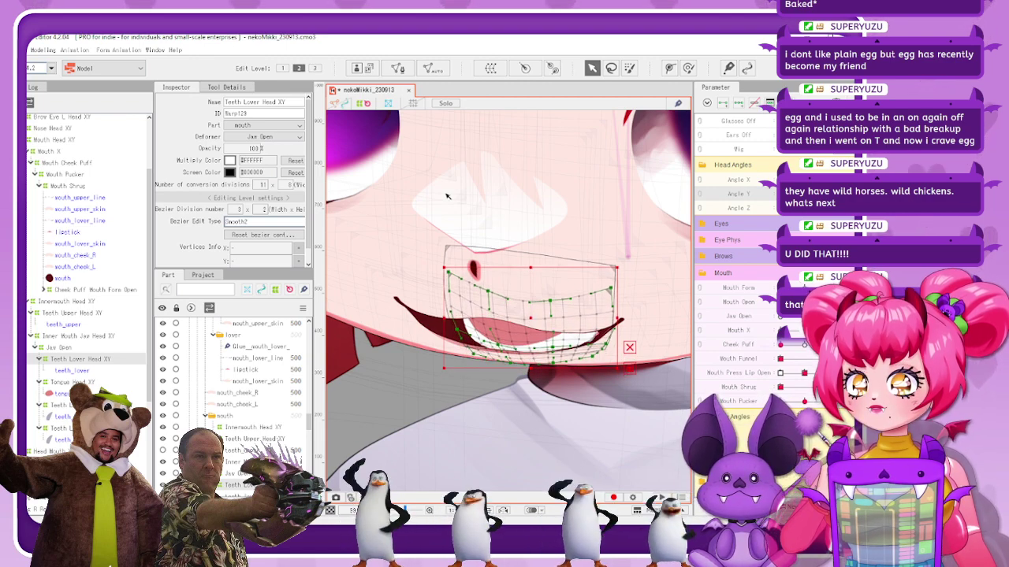
Test the smile in the downward, turned head pose by varying Angle Y and Jaw Open
{"action": "left_click", "coordinate": [366, 107]}
{"action": "scroll", "coordinate": [558, 340], "scroll_direction": "down", "scroll_amount": 5}
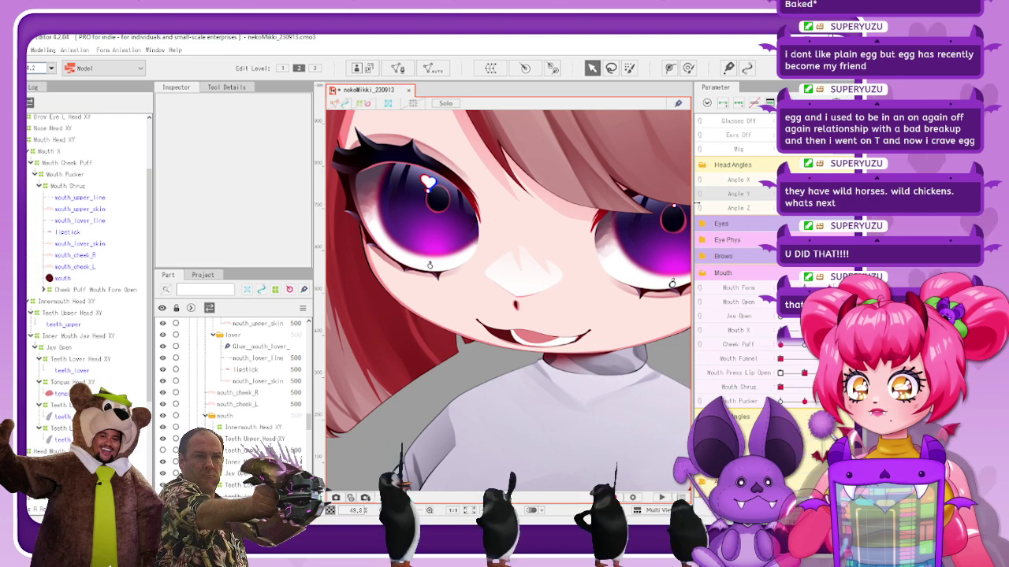
{"action": "mouse_move", "coordinate": [780, 194]}
{"action": "left_mouse_down"}
{"action": "mouse_move", "coordinate": [827, 193]}
{"action": "mouse_move", "coordinate": [780, 194]}
{"action": "left_mouse_up"}
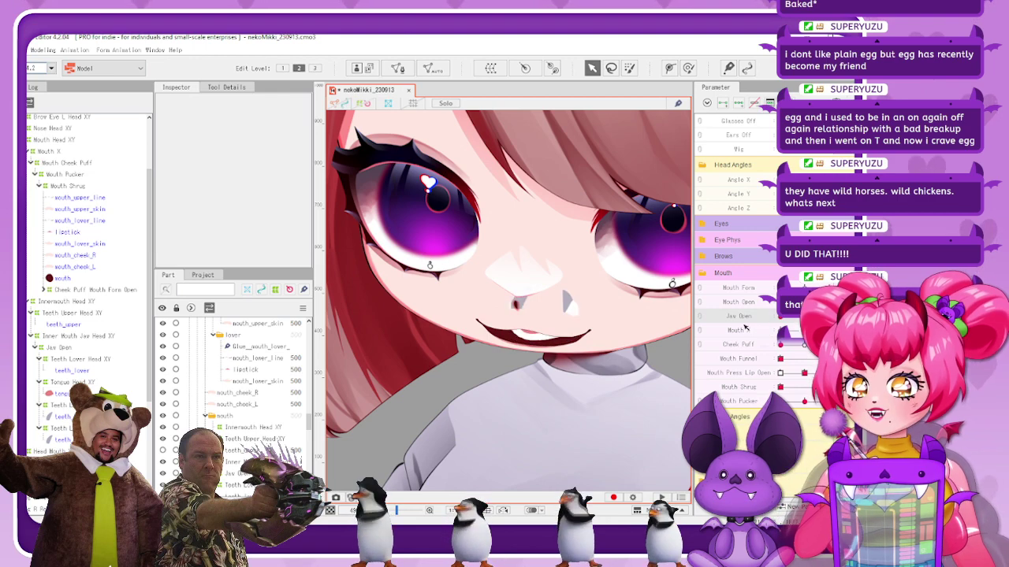
{"action": "left_click", "coordinate": [743, 316]}
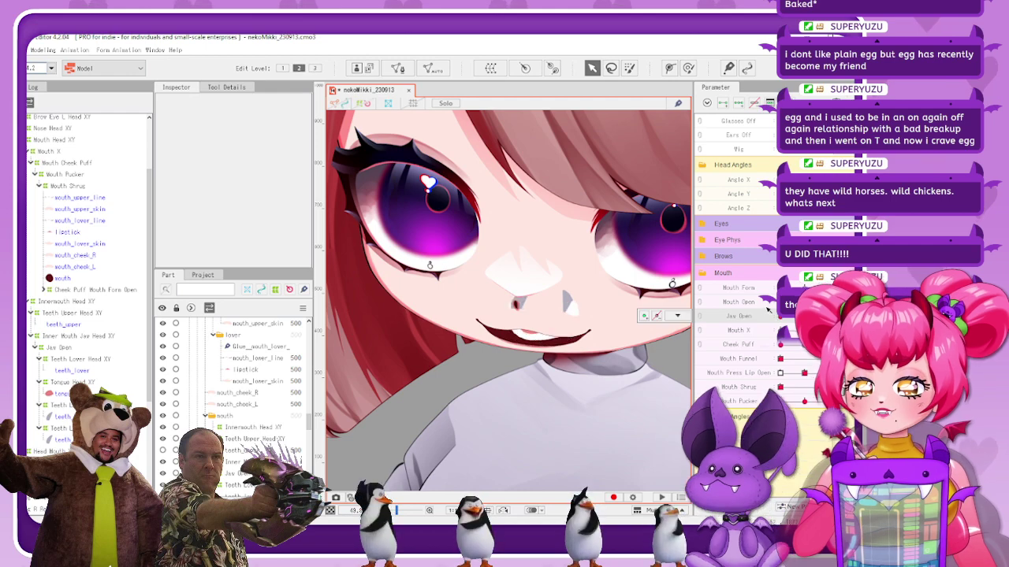
{"action": "left_click_drag", "start_coordinate": [780, 317], "coordinate": [747, 334]}
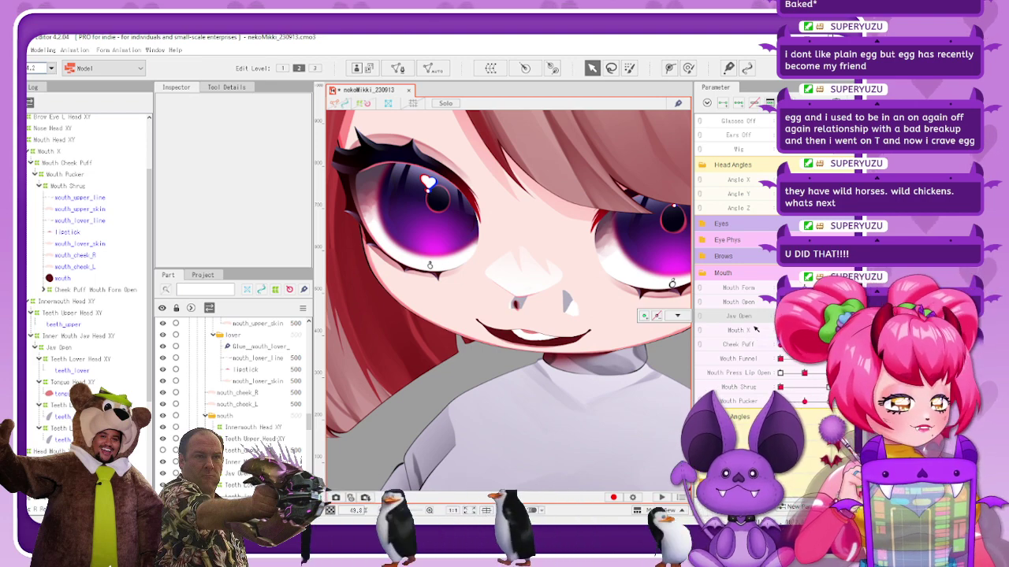
Push the upper edge of the mouth_upper_skin mesh well up past the nostril so it covers the back teeth protruding above the lip
{"action": "left_click", "coordinate": [80, 208]}
{"action": "left_click", "coordinate": [339, 105]}
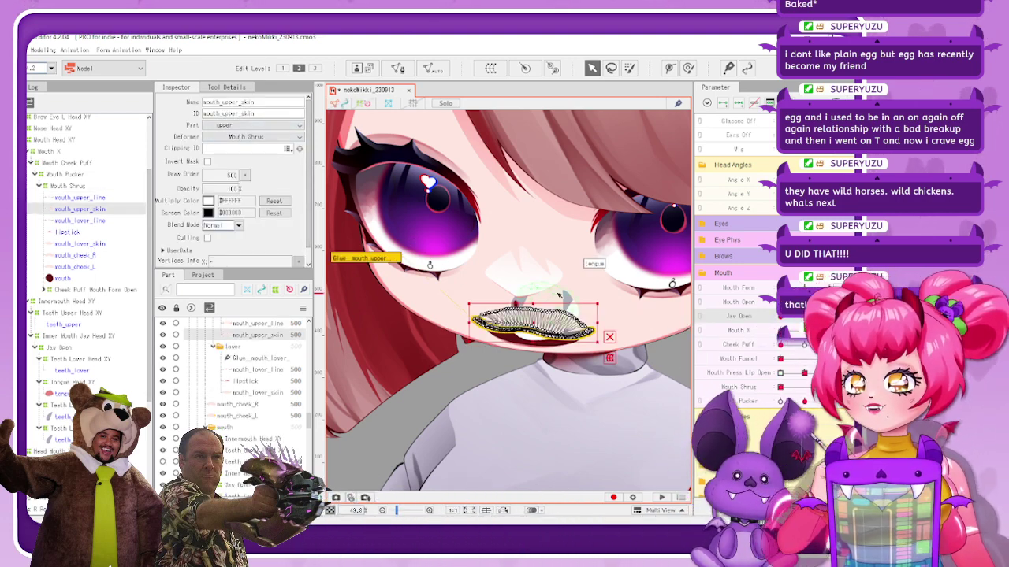
{"action": "scroll", "coordinate": [560, 290], "scroll_direction": "up", "scroll_amount": 3}
{"action": "left_click", "coordinate": [688, 68]}
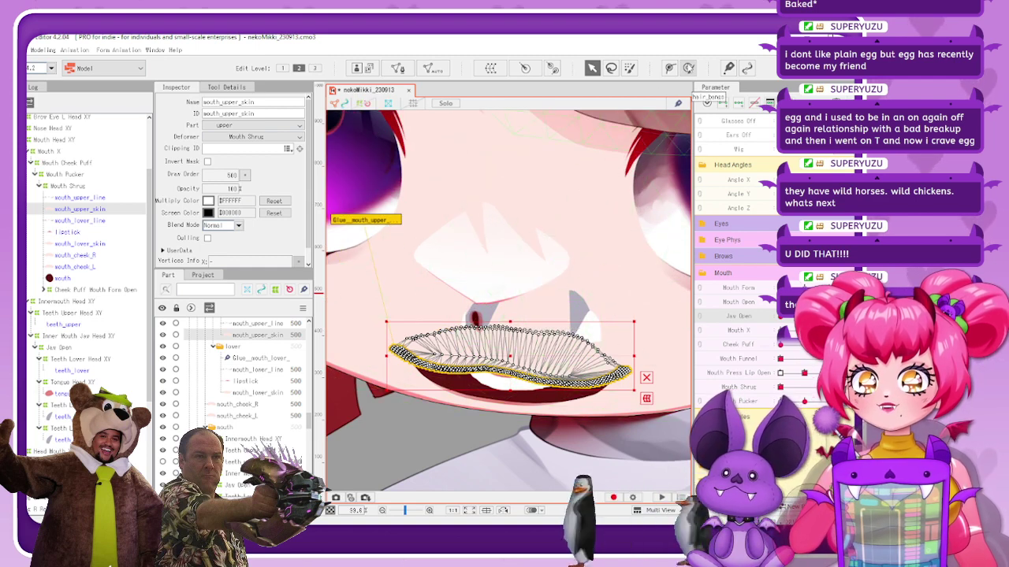
{"action": "left_click_drag", "start_coordinate": [598, 387], "coordinate": [596, 375]}
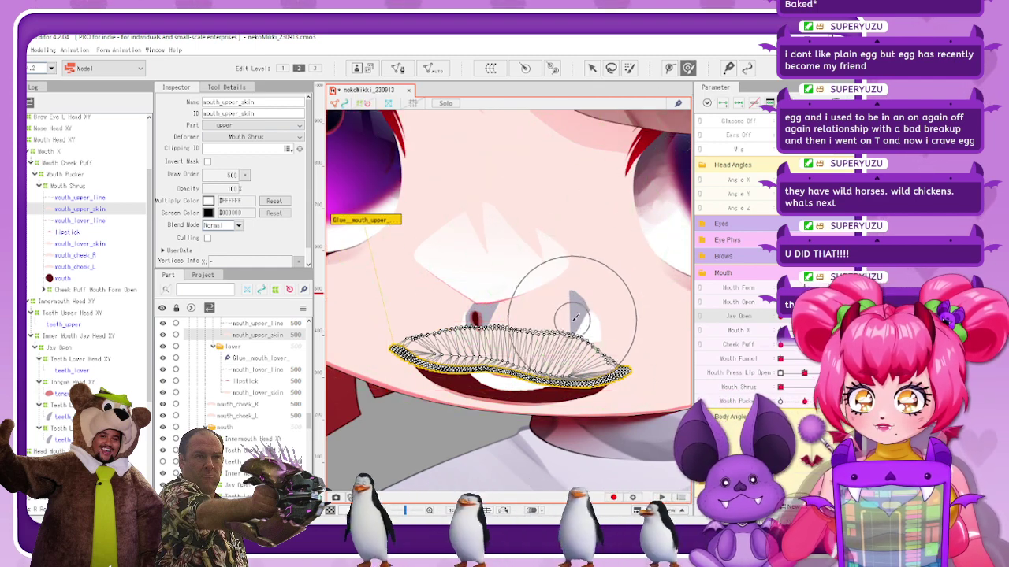
{"action": "left_click_drag", "start_coordinate": [585, 315], "coordinate": [572, 293]}
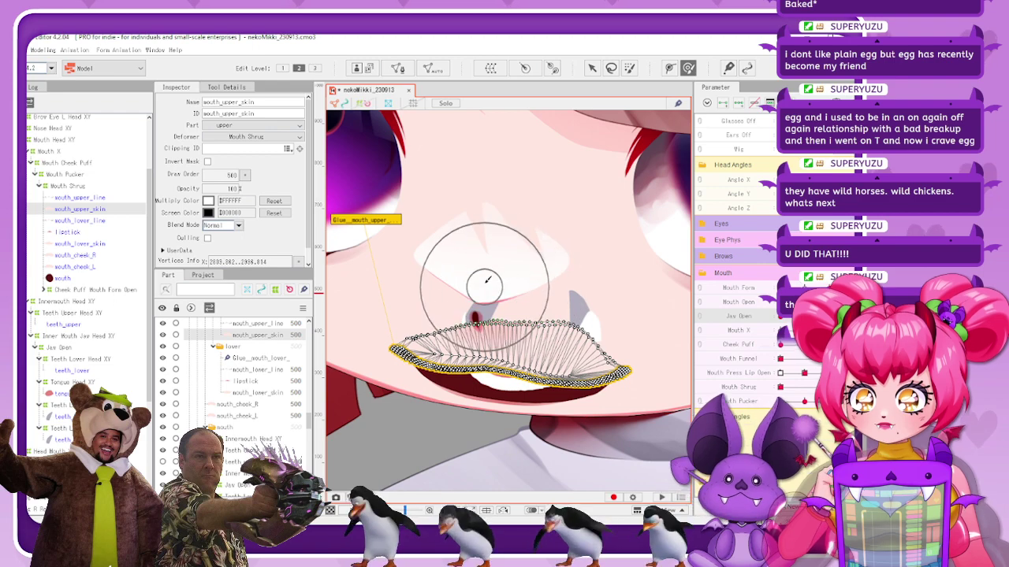
{"action": "mouse_move", "coordinate": [443, 284]}
{"action": "left_mouse_down"}
{"action": "mouse_move", "coordinate": [516, 290]}
{"action": "mouse_move", "coordinate": [526, 271]}
{"action": "mouse_move", "coordinate": [584, 294]}
{"action": "mouse_move", "coordinate": [587, 308]}
{"action": "mouse_move", "coordinate": [595, 301]}
{"action": "mouse_move", "coordinate": [558, 293]}
{"action": "left_mouse_up"}
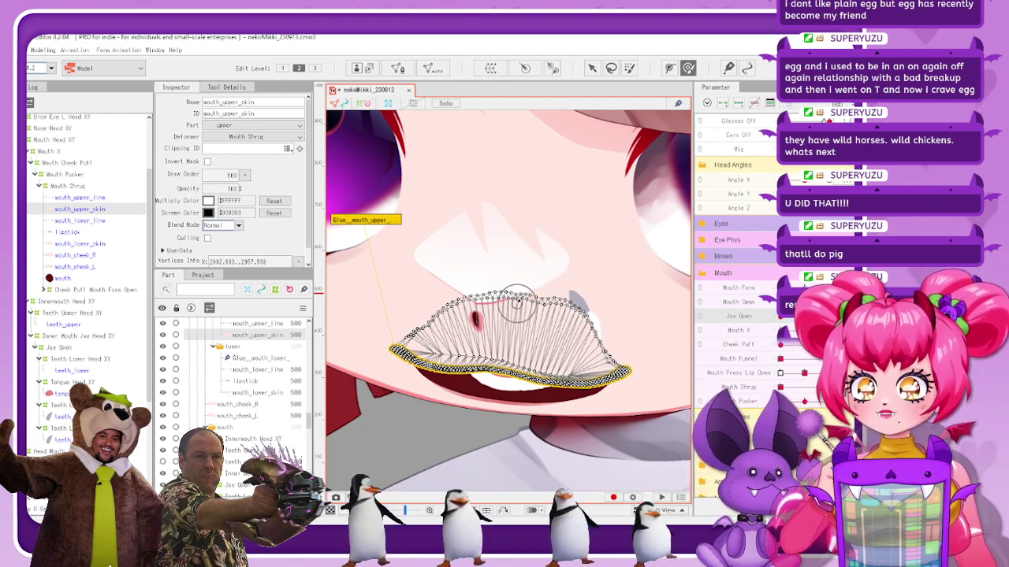
{"action": "mouse_move", "coordinate": [517, 303]}
{"action": "left_mouse_down"}
{"action": "mouse_move", "coordinate": [589, 318]}
{"action": "mouse_move", "coordinate": [584, 335]}
{"action": "mouse_move", "coordinate": [590, 292]}
{"action": "mouse_move", "coordinate": [606, 311]}
{"action": "mouse_move", "coordinate": [567, 284]}
{"action": "mouse_move", "coordinate": [507, 286]}
{"action": "mouse_move", "coordinate": [488, 292]}
{"action": "mouse_move", "coordinate": [533, 286]}
{"action": "mouse_move", "coordinate": [529, 300]}
{"action": "mouse_move", "coordinate": [511, 292]}
{"action": "mouse_move", "coordinate": [426, 321]}
{"action": "mouse_move", "coordinate": [424, 299]}
{"action": "mouse_move", "coordinate": [431, 314]}
{"action": "mouse_move", "coordinate": [492, 295]}
{"action": "mouse_move", "coordinate": [549, 298]}
{"action": "left_mouse_up"}
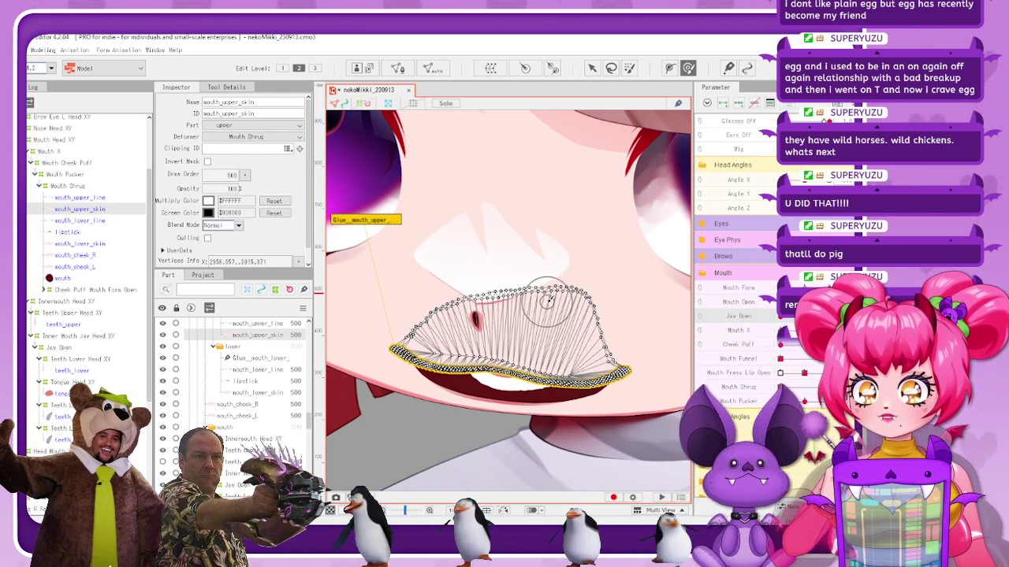
{"action": "left_click", "coordinate": [335, 104]}
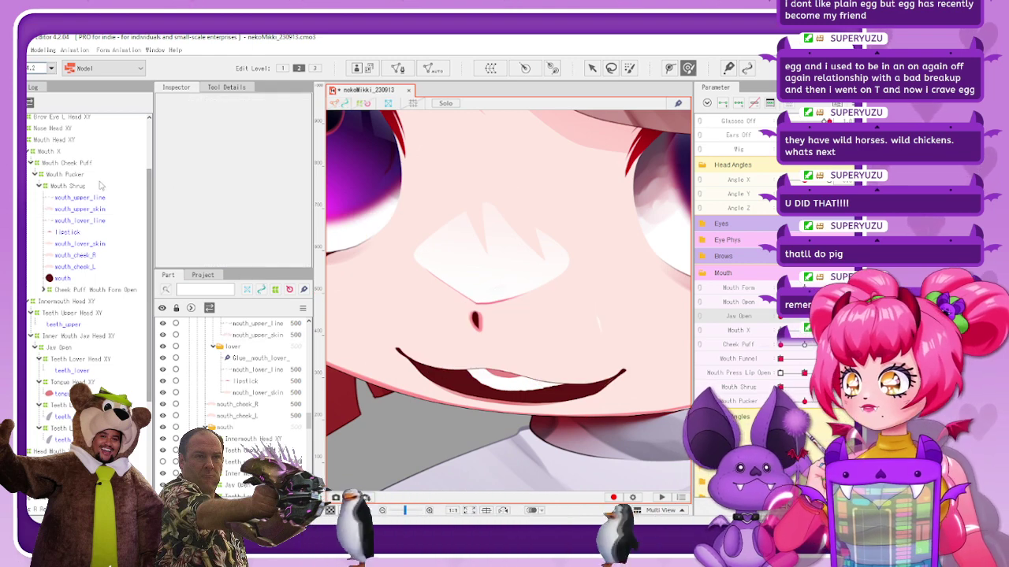
Round out the upper right curve of the mouth_upper_skin mesh by pushing its edge points outward
{"action": "left_click", "coordinate": [79, 313]}
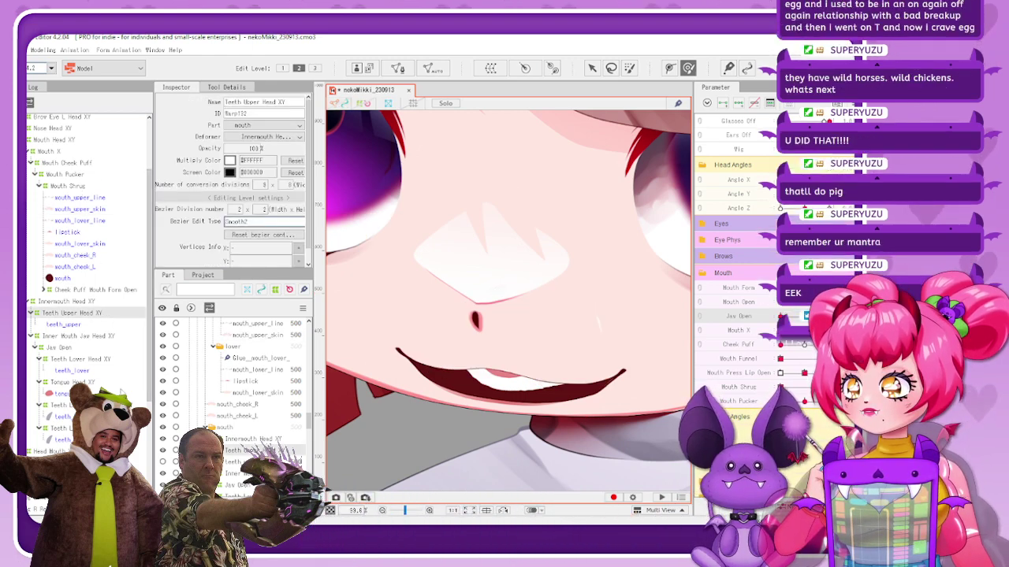
{"action": "left_click", "coordinate": [104, 208]}
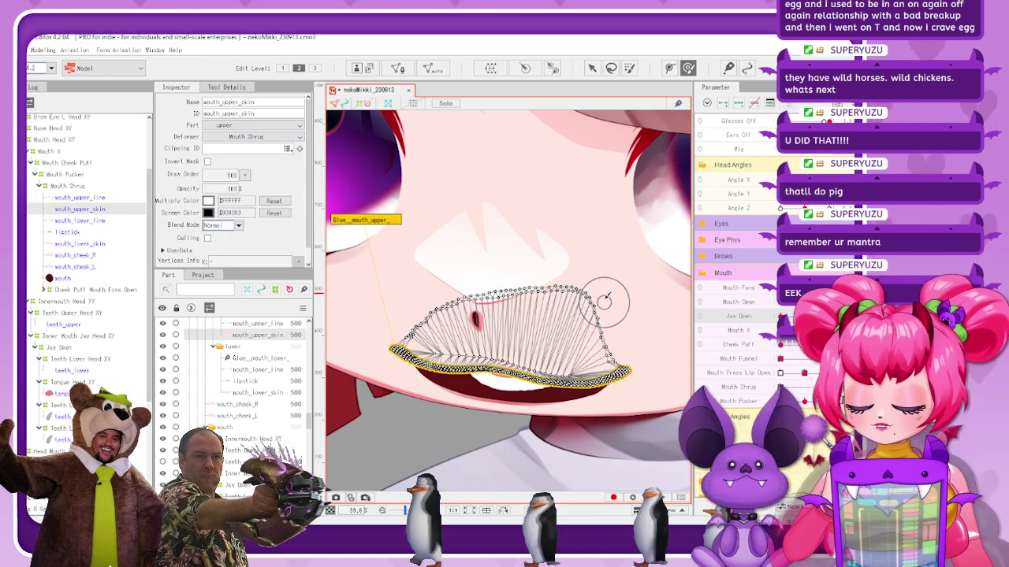
{"action": "mouse_move", "coordinate": [613, 325]}
{"action": "left_mouse_down"}
{"action": "mouse_move", "coordinate": [613, 352]}
{"action": "mouse_move", "coordinate": [605, 274]}
{"action": "mouse_move", "coordinate": [608, 338]}
{"action": "mouse_move", "coordinate": [598, 304]}
{"action": "left_mouse_up"}
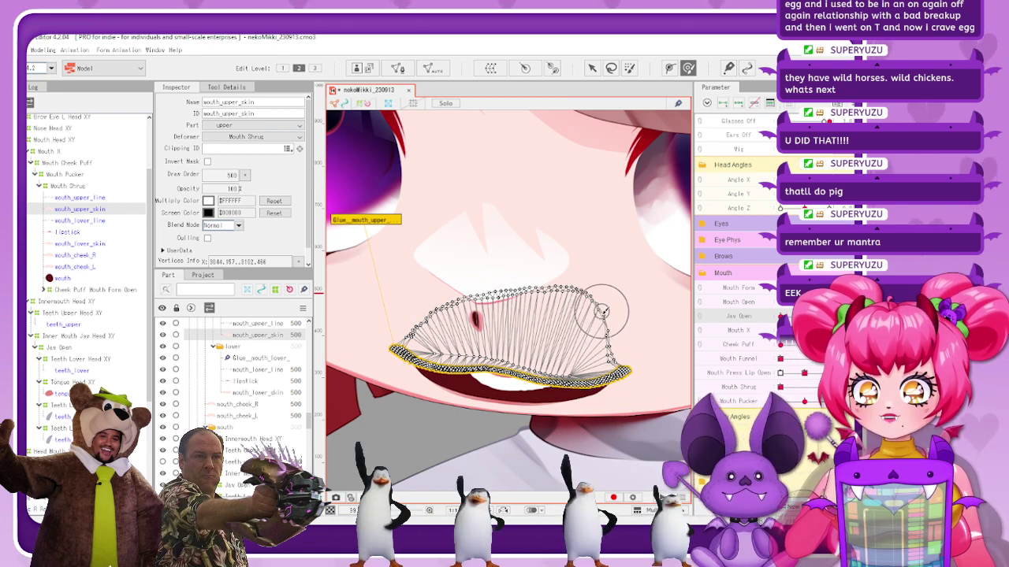
{"action": "left_click", "coordinate": [609, 337]}
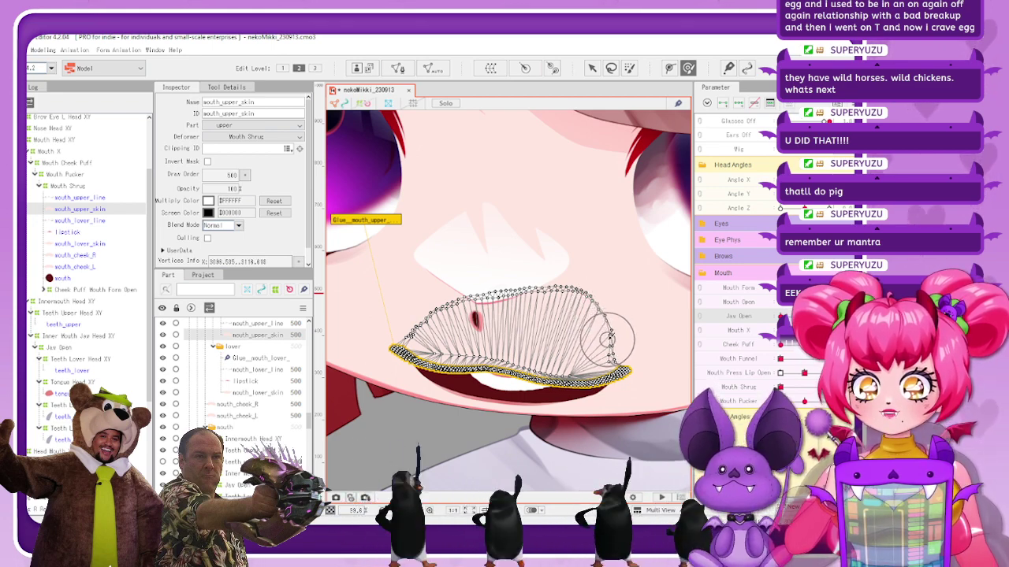
{"action": "left_click", "coordinate": [592, 302]}
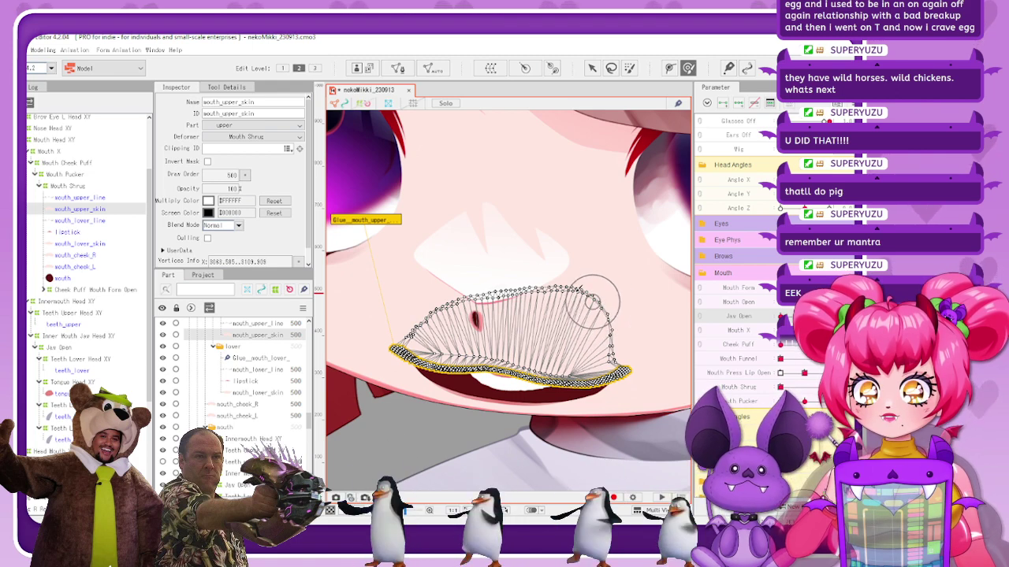
{"action": "left_click", "coordinate": [335, 103]}
Review the mouth and whole head in the downward, turned pose and save the model
{"action": "scroll", "coordinate": [640, 333], "scroll_direction": "down", "scroll_amount": 5}
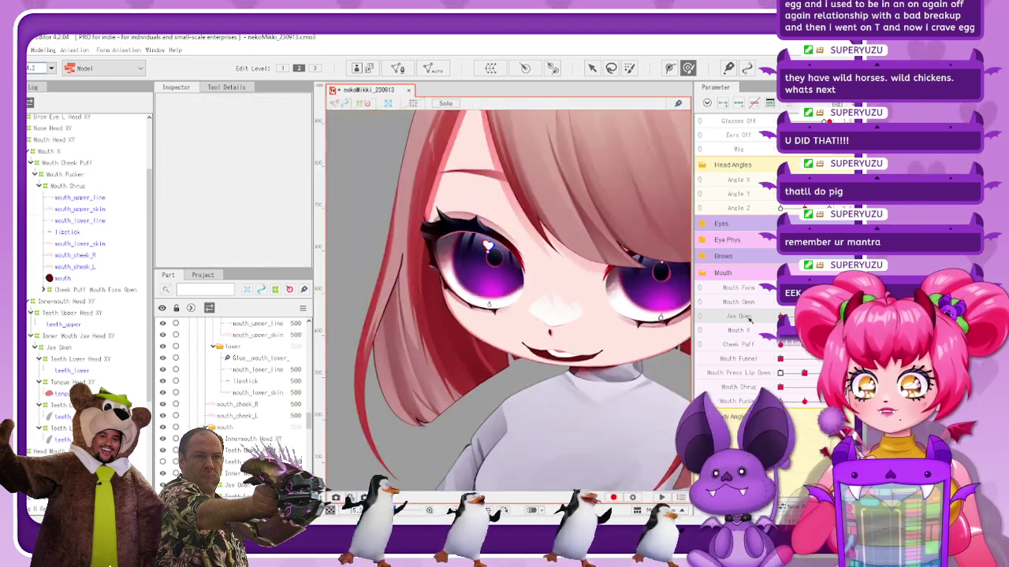
{"action": "scroll", "coordinate": [626, 335], "scroll_direction": "up", "scroll_amount": 3}
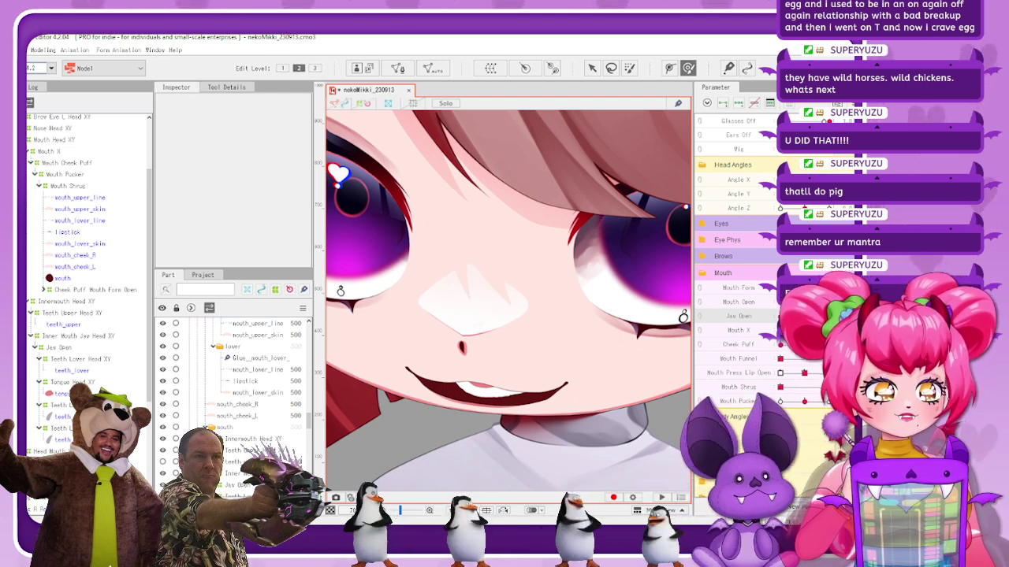
{"action": "key", "text": "ctrl+s"}
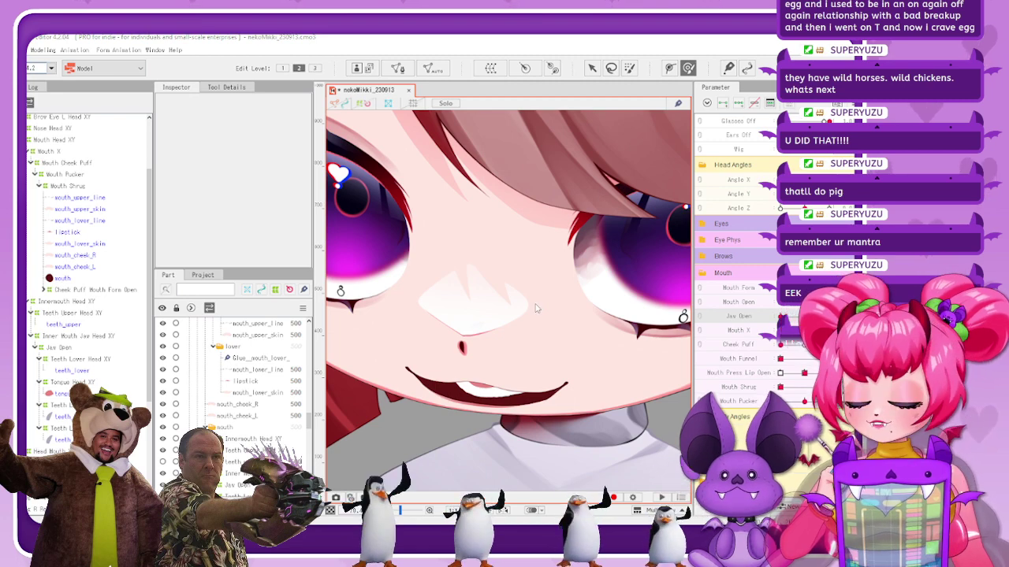
{"action": "scroll", "coordinate": [519, 319], "scroll_direction": "down", "scroll_amount": 5}
{"action": "scroll", "coordinate": [537, 333], "scroll_direction": "up", "scroll_amount": 1}
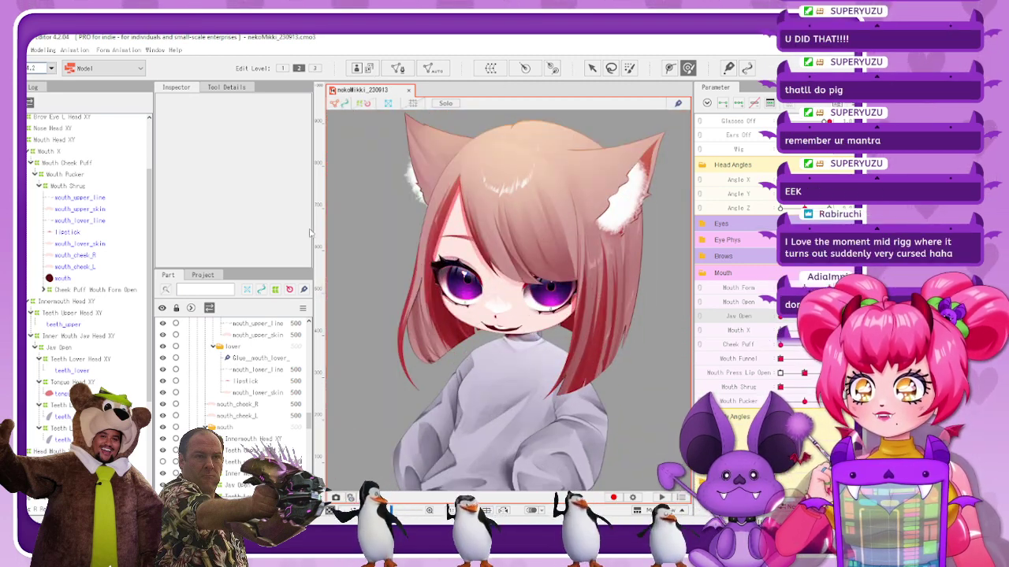
Examine the mesh points of the full figure and the face with all model objects selected, clearing the selection at the end
{"action": "scroll", "coordinate": [473, 260], "scroll_direction": "down", "scroll_amount": 6}
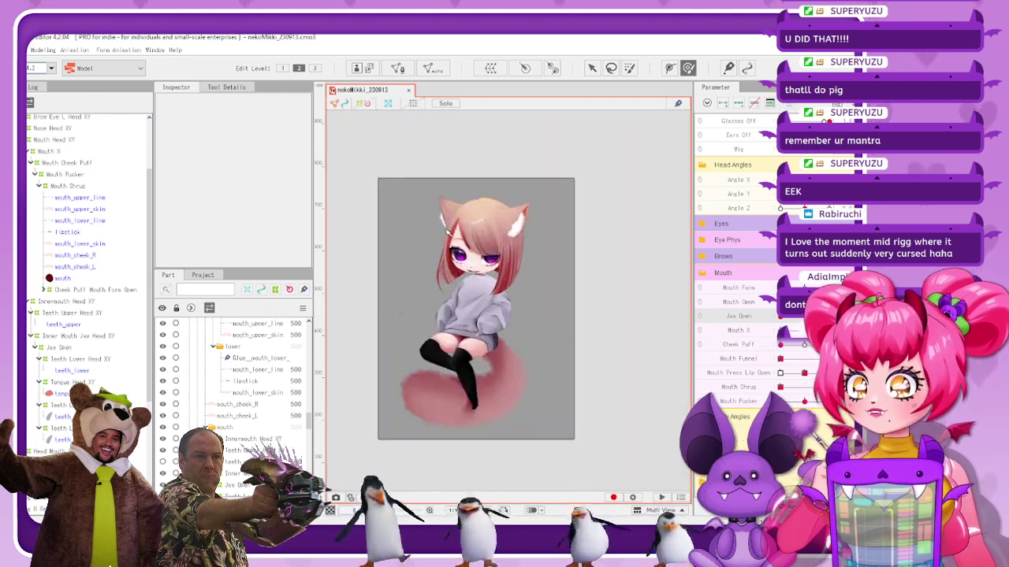
{"action": "left_click_drag", "start_coordinate": [367, 145], "coordinate": [591, 450]}
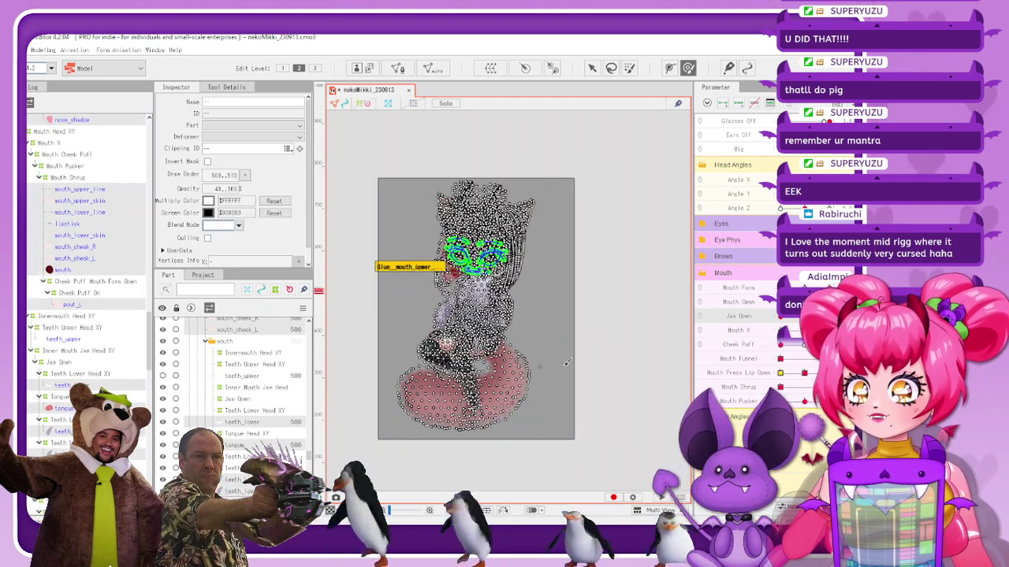
{"action": "scroll", "coordinate": [556, 260], "scroll_direction": "up", "scroll_amount": 2}
{"action": "scroll", "coordinate": [622, 286], "scroll_direction": "down", "scroll_amount": 3}
{"action": "scroll", "coordinate": [600, 297], "scroll_direction": "up", "scroll_amount": 3}
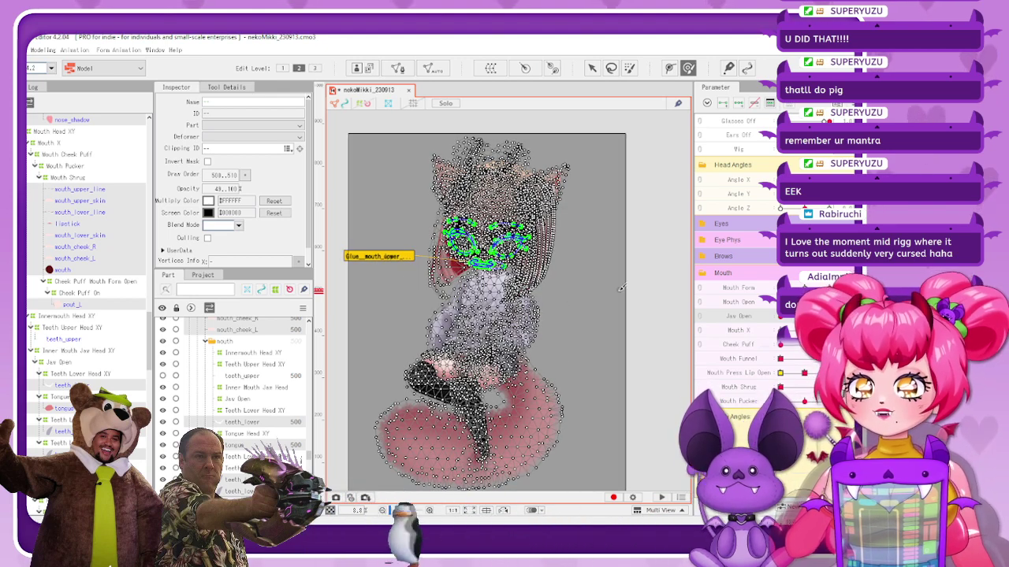
{"action": "scroll", "coordinate": [584, 291], "scroll_direction": "down", "scroll_amount": 2}
{"action": "scroll", "coordinate": [520, 285], "scroll_direction": "up", "scroll_amount": 2}
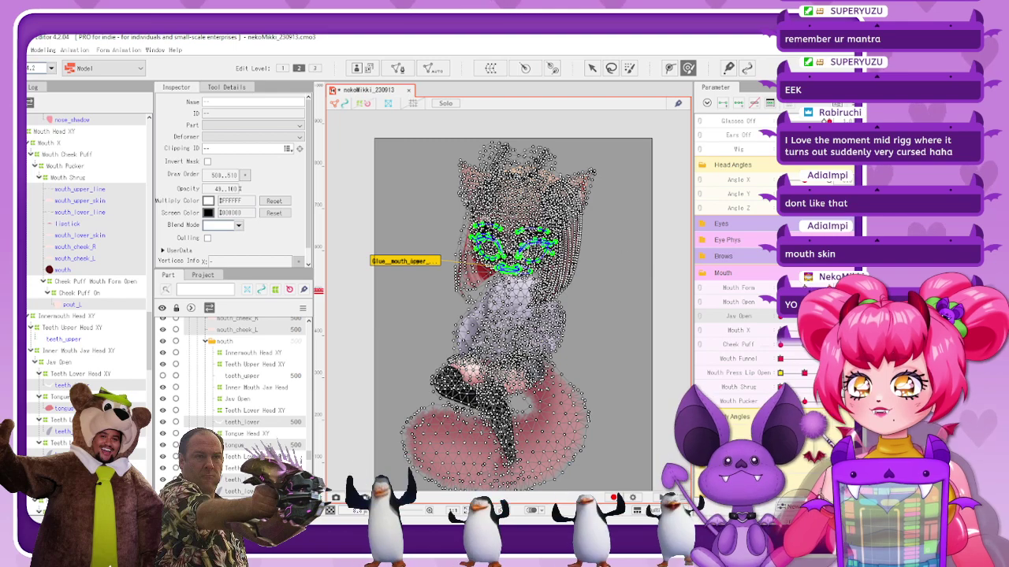
{"action": "scroll", "coordinate": [523, 257], "scroll_direction": "up", "scroll_amount": 8}
{"action": "scroll", "coordinate": [626, 211], "scroll_direction": "down", "scroll_amount": 2}
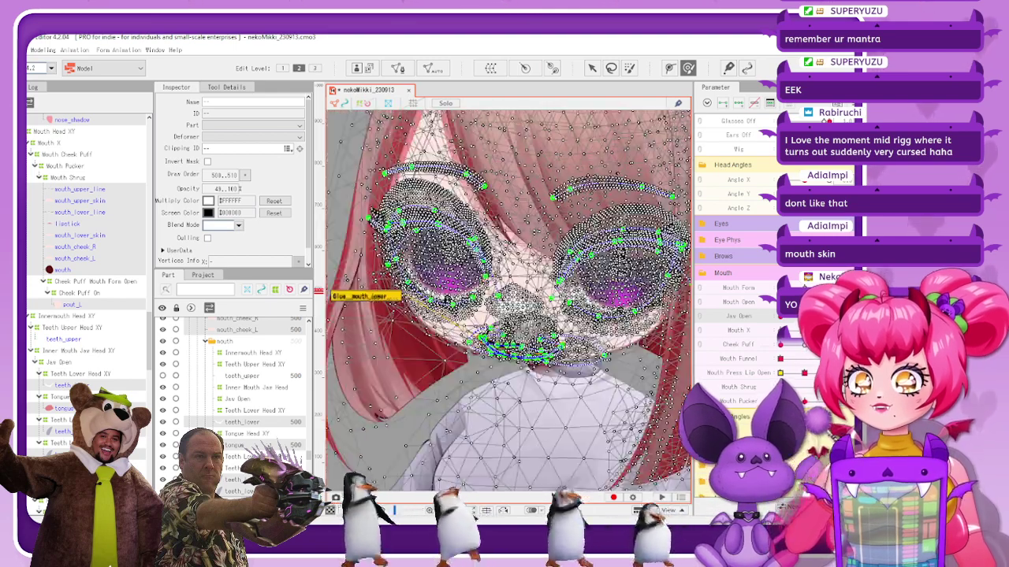
{"action": "scroll", "coordinate": [509, 299], "scroll_direction": "down", "scroll_amount": 2}
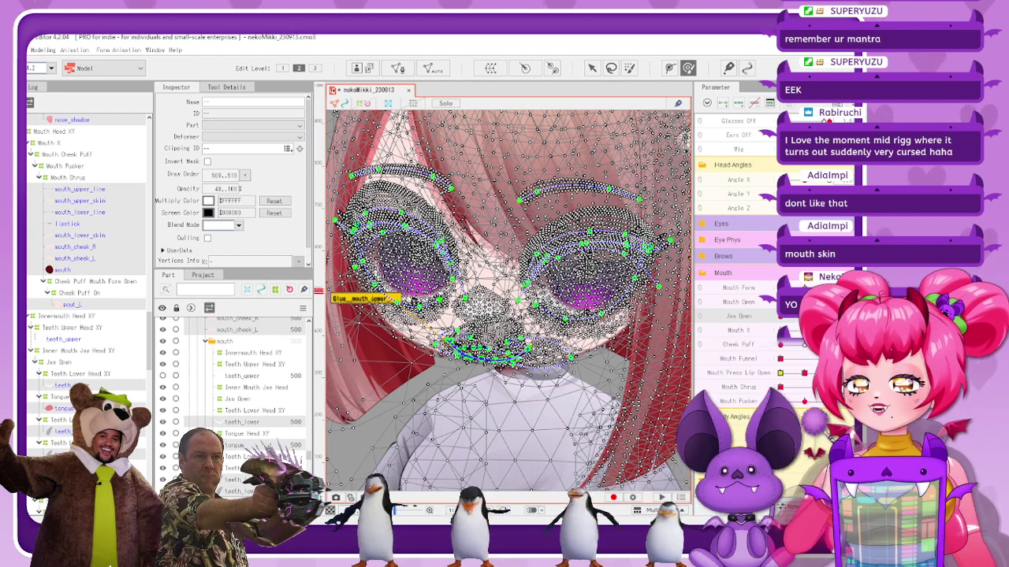
{"action": "scroll", "coordinate": [516, 315], "scroll_direction": "up", "scroll_amount": 2}
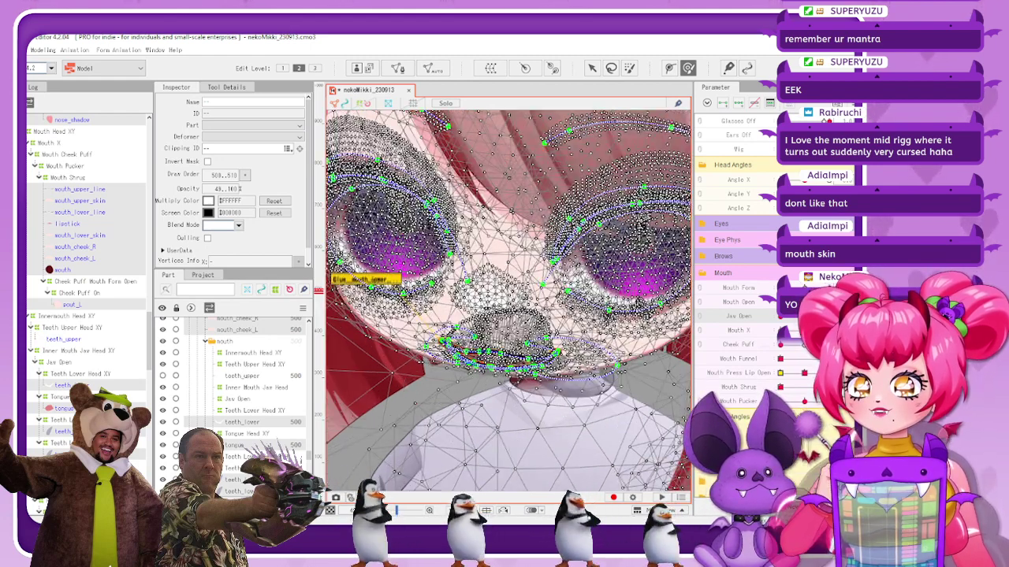
{"action": "scroll", "coordinate": [410, 406], "scroll_direction": "down", "scroll_amount": 4}
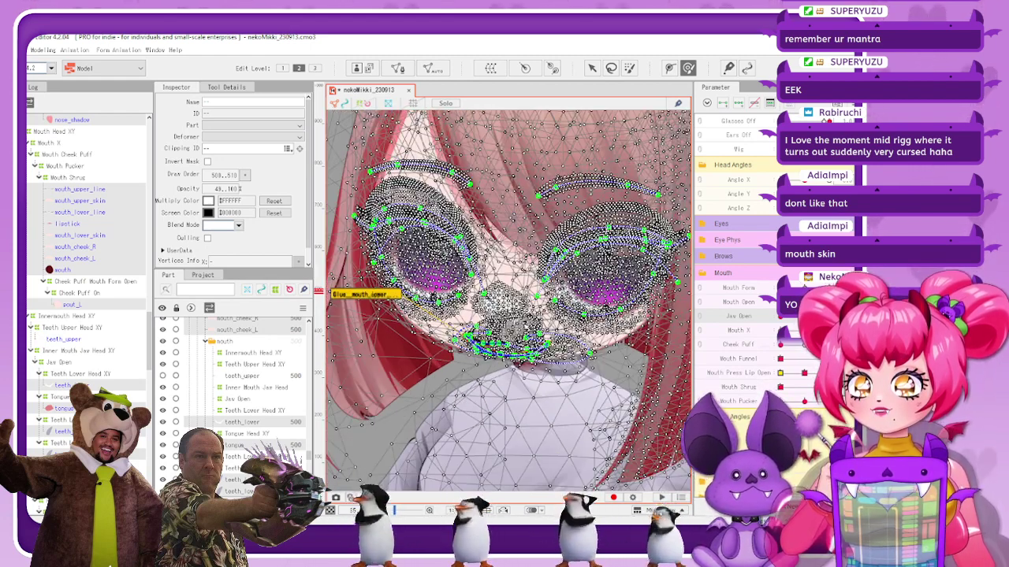
{"action": "left_click", "coordinate": [343, 108]}
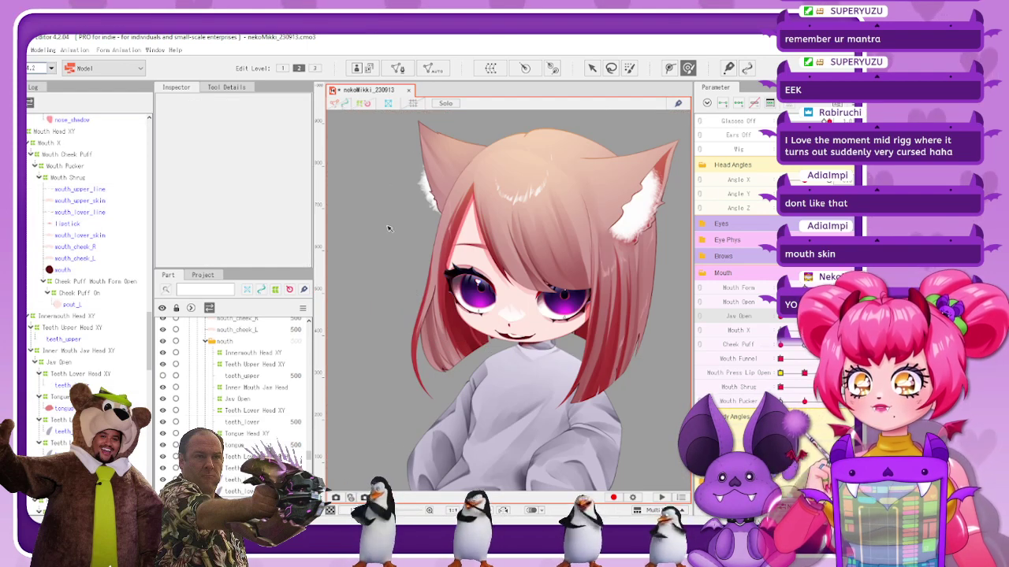
Select the Teeth Lower Head XY deformer with its warp grid displayed over the mouth
{"action": "scroll", "coordinate": [510, 315], "scroll_direction": "up", "scroll_amount": 3}
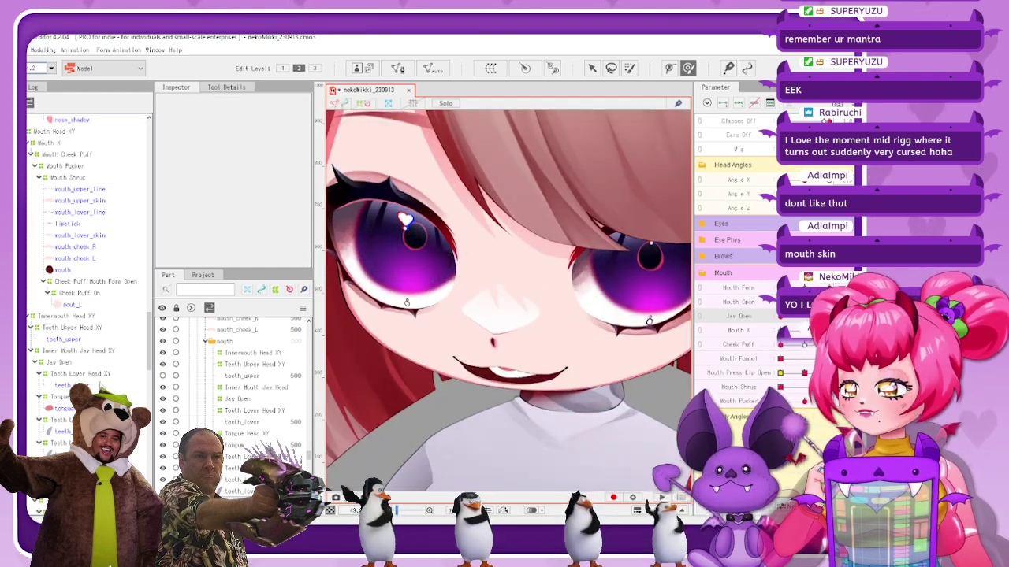
{"action": "left_click", "coordinate": [99, 351]}
{"action": "left_click", "coordinate": [80, 373]}
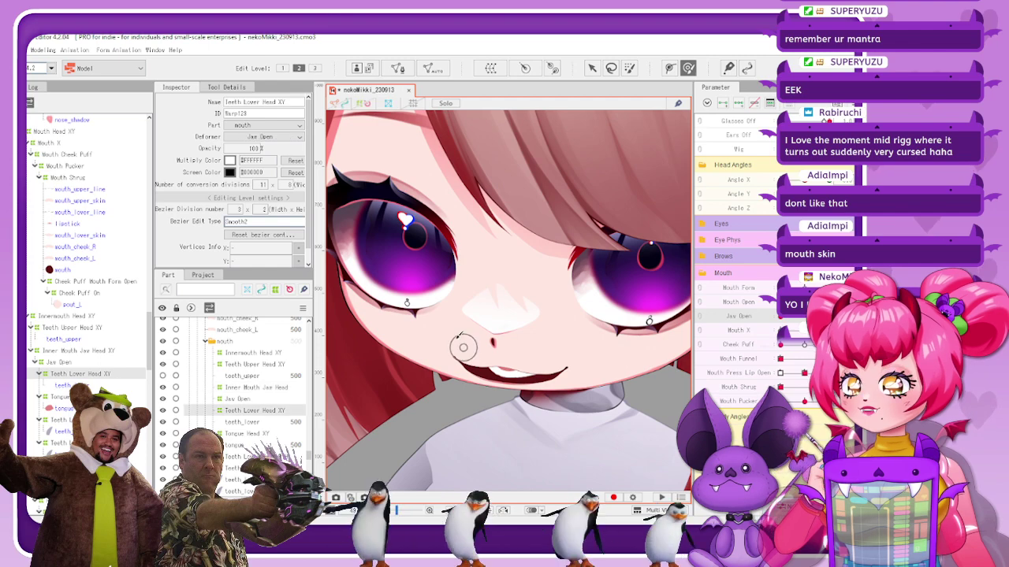
{"action": "left_click", "coordinate": [364, 103]}
{"action": "left_click", "coordinate": [333, 104]}
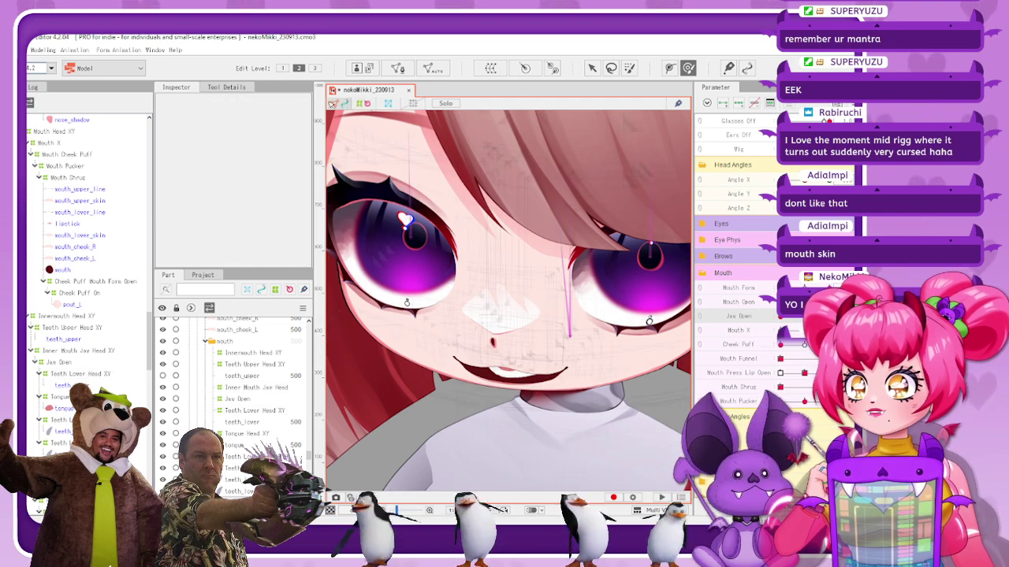
{"action": "left_click", "coordinate": [93, 351]}
{"action": "left_click", "coordinate": [88, 375]}
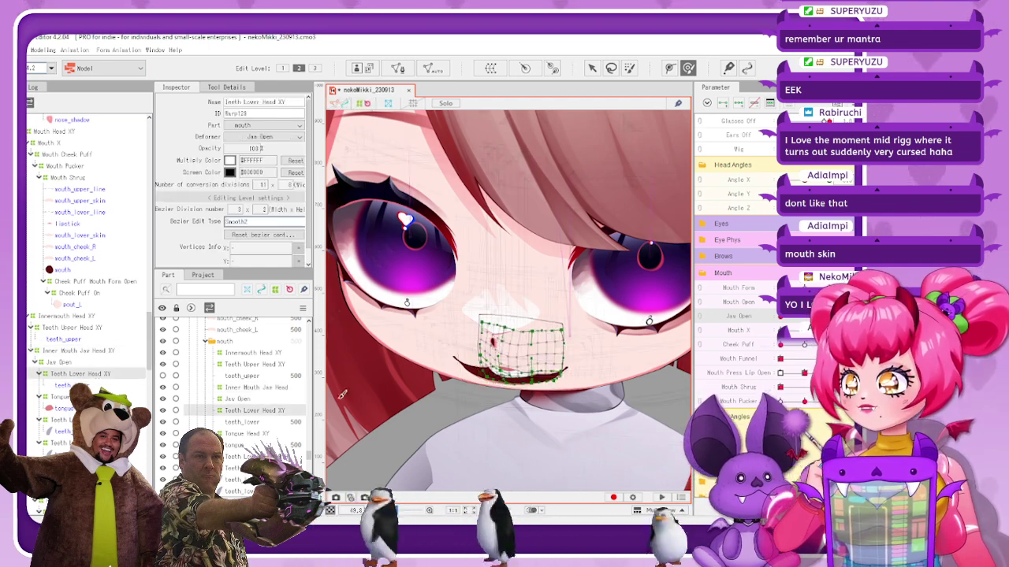
{"action": "scroll", "coordinate": [521, 395], "scroll_direction": "up", "scroll_amount": 3}
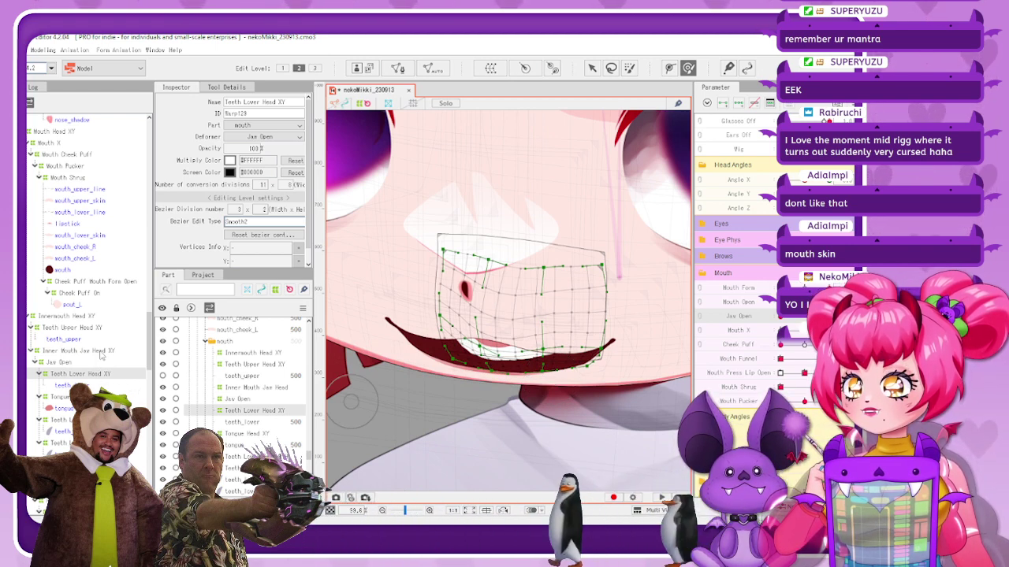
Raise Jaw Open to its maximum to inspect how the lower teeth grid sits in the open smile
{"action": "left_click", "coordinate": [591, 68]}
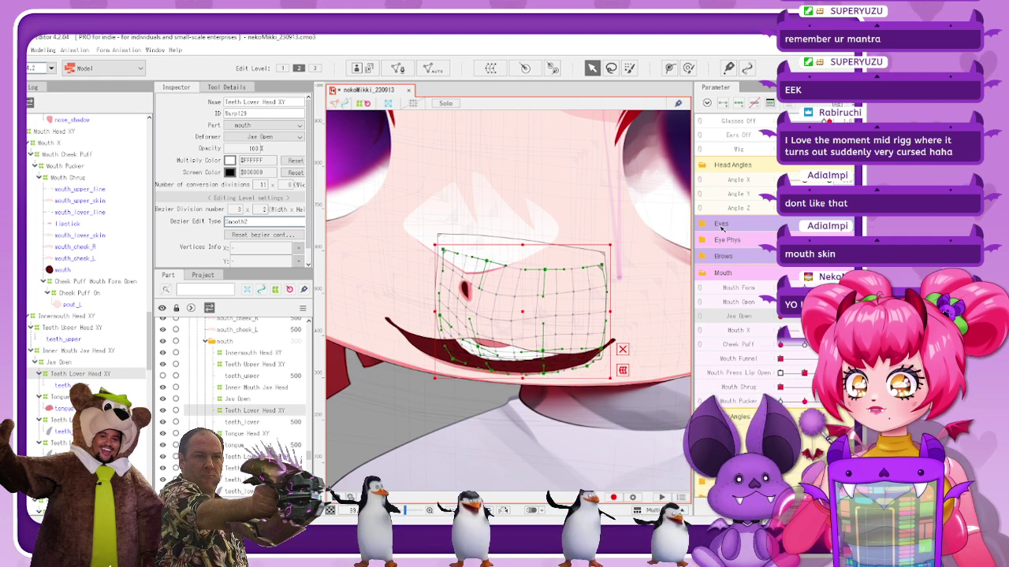
{"action": "left_click_drag", "start_coordinate": [781, 317], "coordinate": [824, 321]}
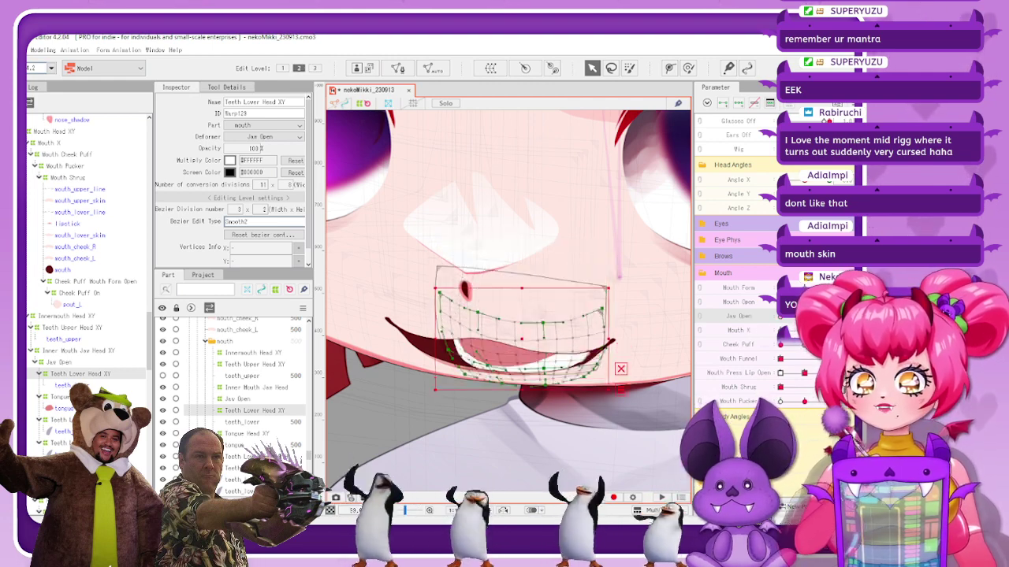
{"action": "scroll", "coordinate": [547, 371], "scroll_direction": "up", "scroll_amount": 2}
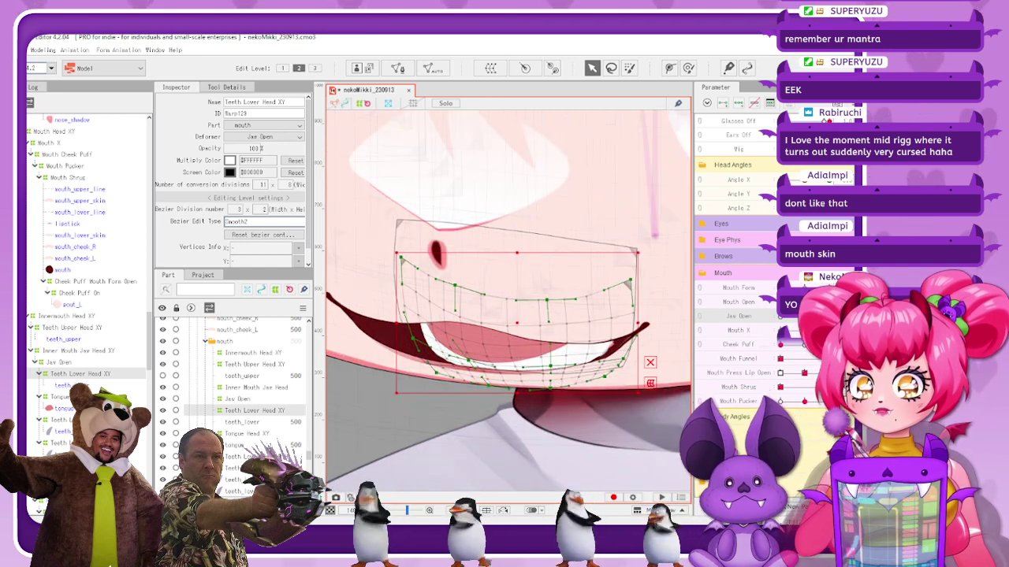
{"action": "mouse_move", "coordinate": [823, 320]}
{"action": "left_mouse_down"}
{"action": "mouse_move", "coordinate": [768, 336]}
{"action": "mouse_move", "coordinate": [824, 323]}
{"action": "mouse_move", "coordinate": [754, 331]}
{"action": "mouse_move", "coordinate": [826, 322]}
{"action": "mouse_move", "coordinate": [741, 331]}
{"action": "mouse_move", "coordinate": [824, 321]}
{"action": "left_mouse_up"}
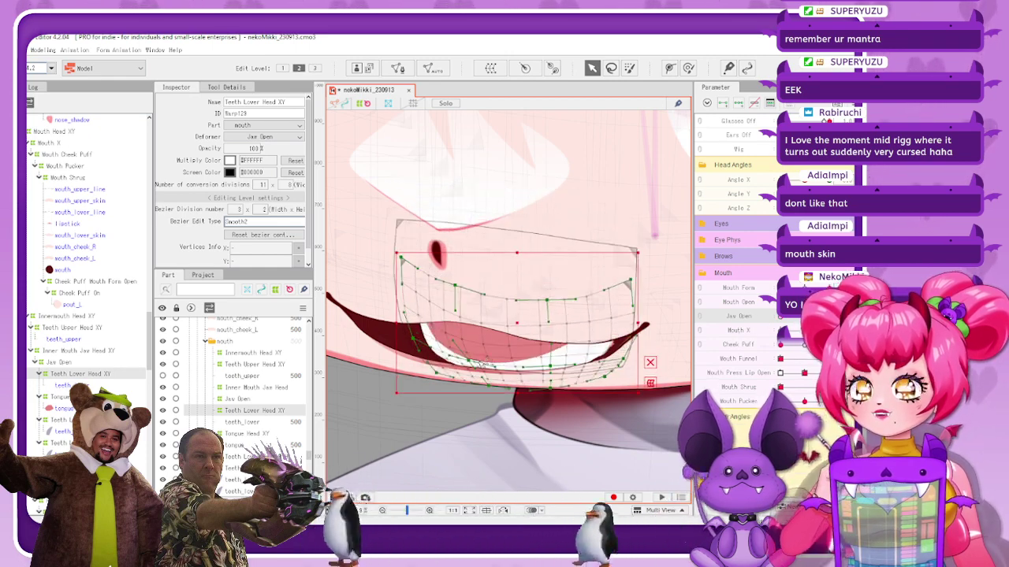
Reshape the Tongue Head XY deformer in the downward pose by nudging its inner control points, comparing against neutral Angle Y
{"action": "scroll", "coordinate": [476, 357], "scroll_direction": "up", "scroll_amount": 2}
{"action": "left_click", "coordinate": [420, 351]}
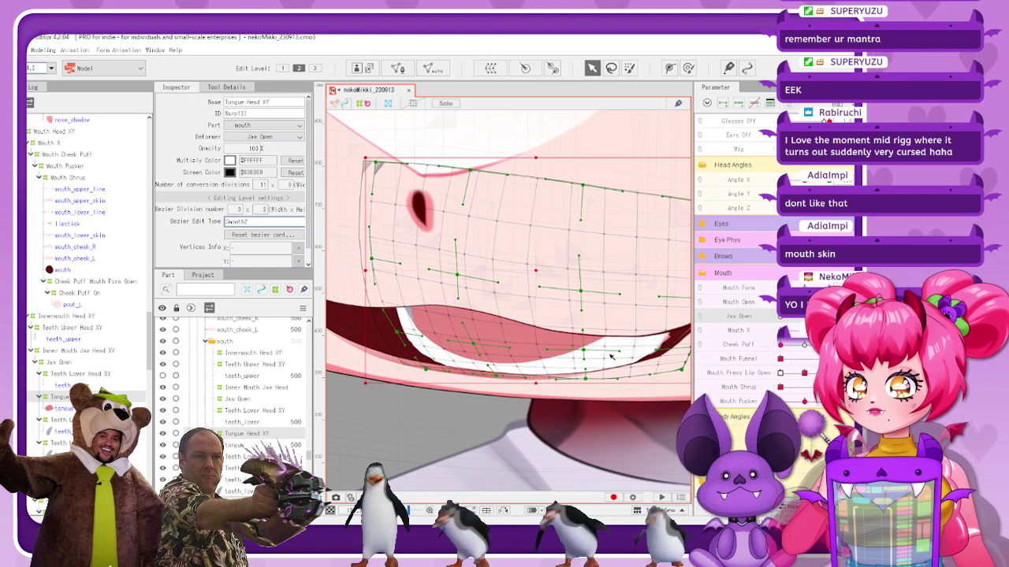
{"action": "scroll", "coordinate": [593, 354], "scroll_direction": "down", "scroll_amount": 3}
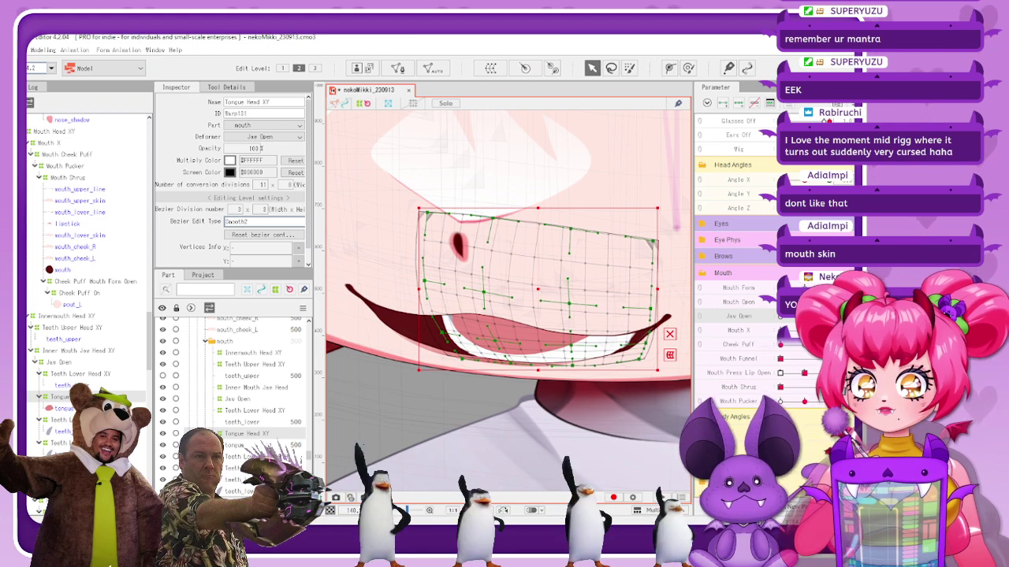
{"action": "left_click_drag", "start_coordinate": [781, 193], "coordinate": [812, 193]}
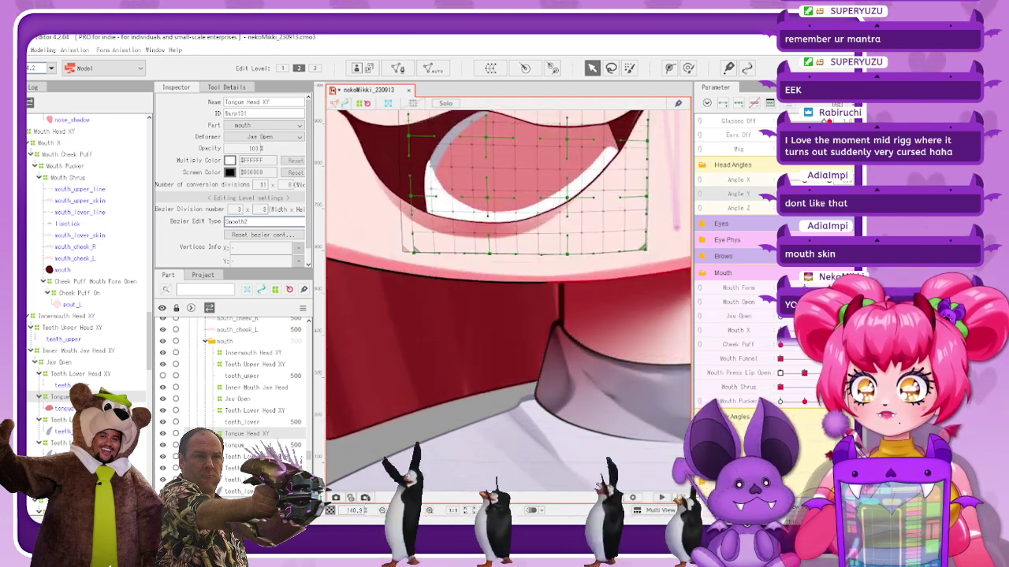
{"action": "scroll", "coordinate": [490, 296], "scroll_direction": "down", "scroll_amount": 4}
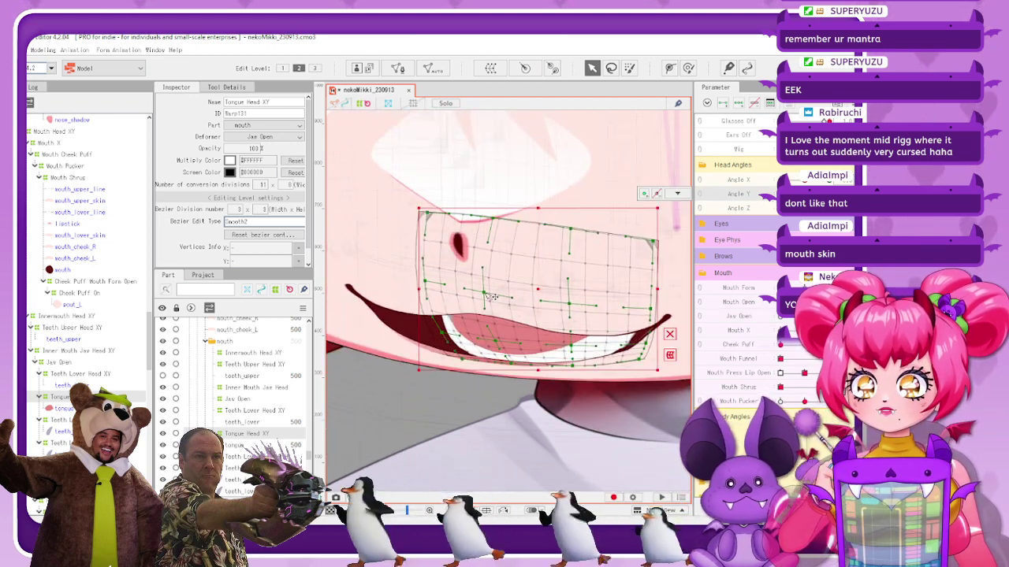
{"action": "left_click_drag", "start_coordinate": [492, 296], "coordinate": [499, 294]}
{"action": "left_click_drag", "start_coordinate": [508, 347], "coordinate": [502, 343]}
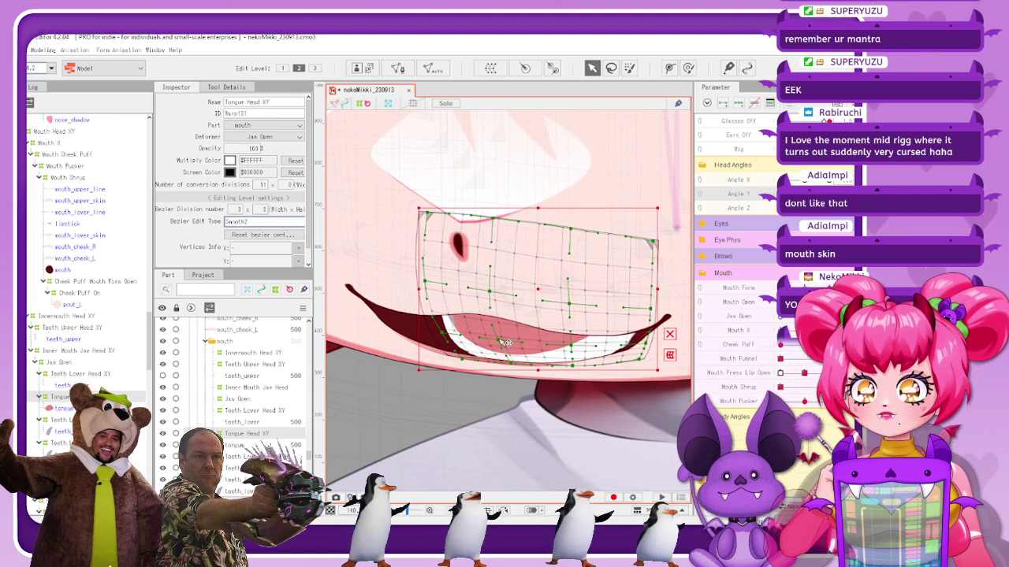
{"action": "left_click_drag", "start_coordinate": [569, 304], "coordinate": [570, 301]}
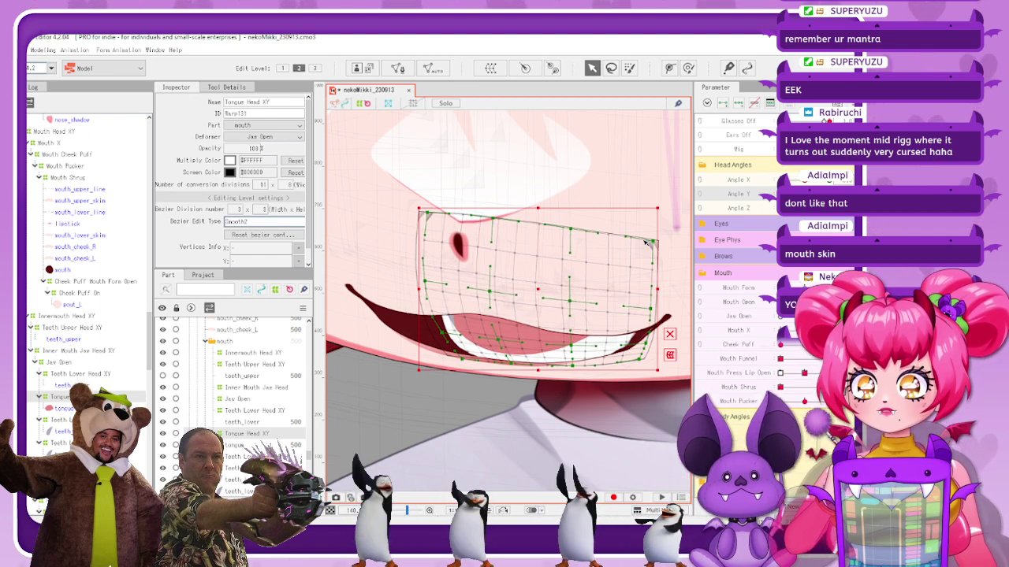
{"action": "mouse_move", "coordinate": [780, 194]}
{"action": "left_mouse_down"}
{"action": "mouse_move", "coordinate": [827, 194]}
{"action": "mouse_move", "coordinate": [780, 194]}
{"action": "left_mouse_up"}
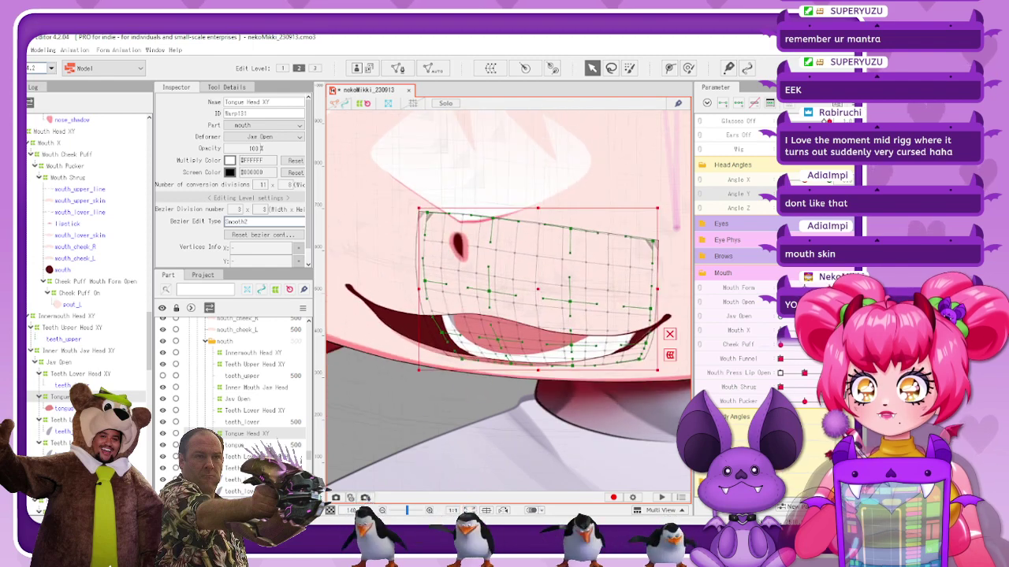
Clear the tongue deformer selection and review the open smile on the whole face while varying Angle Y
{"action": "left_click", "coordinate": [365, 105]}
{"action": "scroll", "coordinate": [517, 234], "scroll_direction": "down", "scroll_amount": 7}
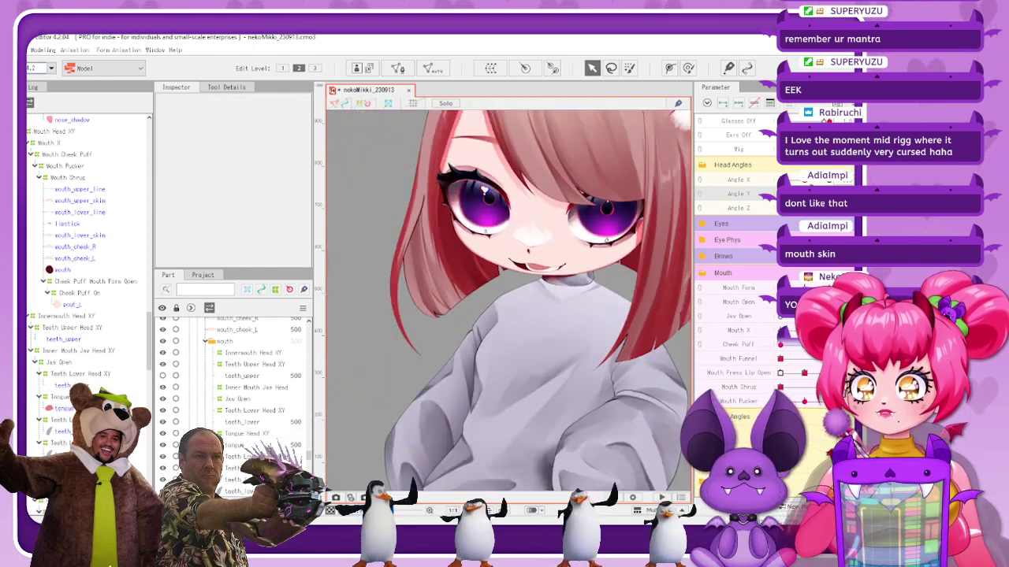
{"action": "left_click_drag", "start_coordinate": [782, 194], "coordinate": [661, 241]}
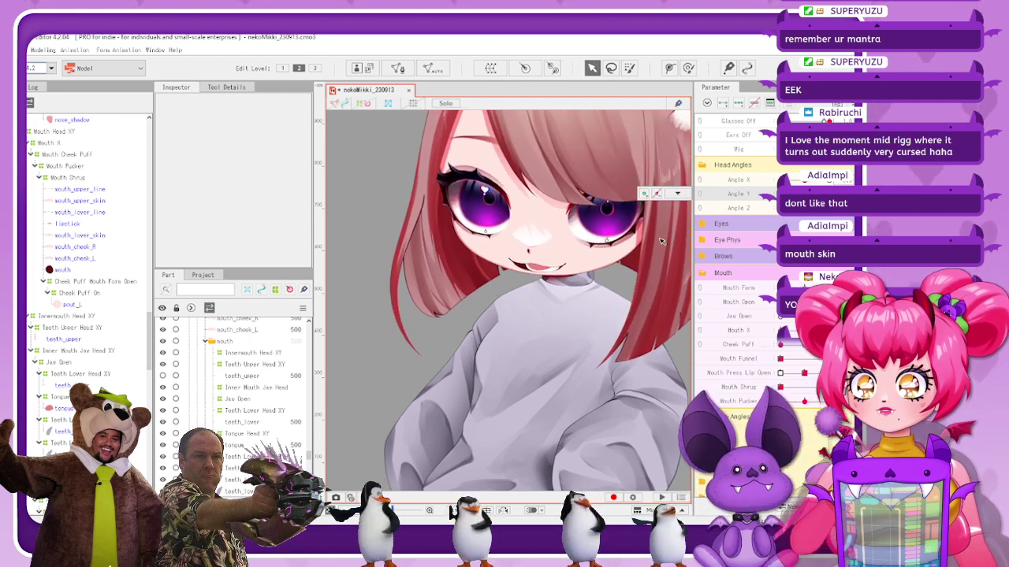
Nudge the edge point of the Inner Mouth Jaw Head XY deformer beside the mouth's right-hand corner slightly up and inward
{"action": "left_click", "coordinate": [94, 328]}
{"action": "scroll", "coordinate": [540, 214], "scroll_direction": "up", "scroll_amount": 3}
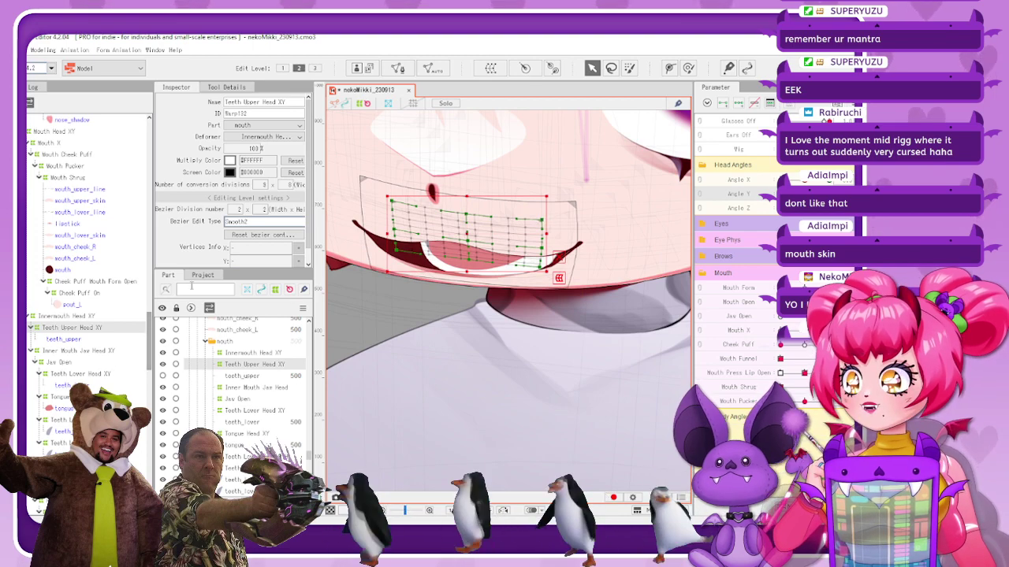
{"action": "left_click", "coordinate": [108, 350]}
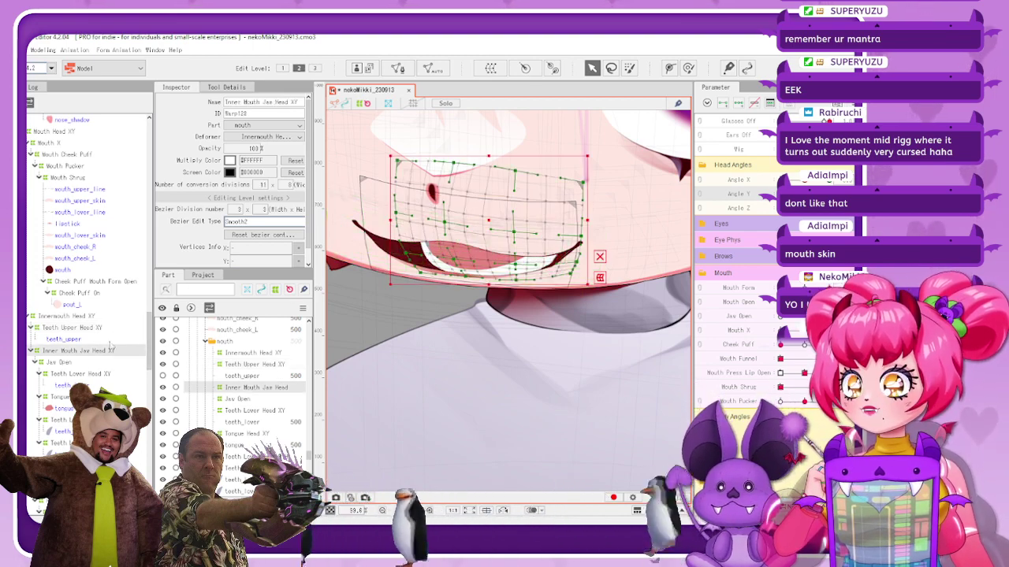
{"action": "scroll", "coordinate": [556, 253], "scroll_direction": "up", "scroll_amount": 3}
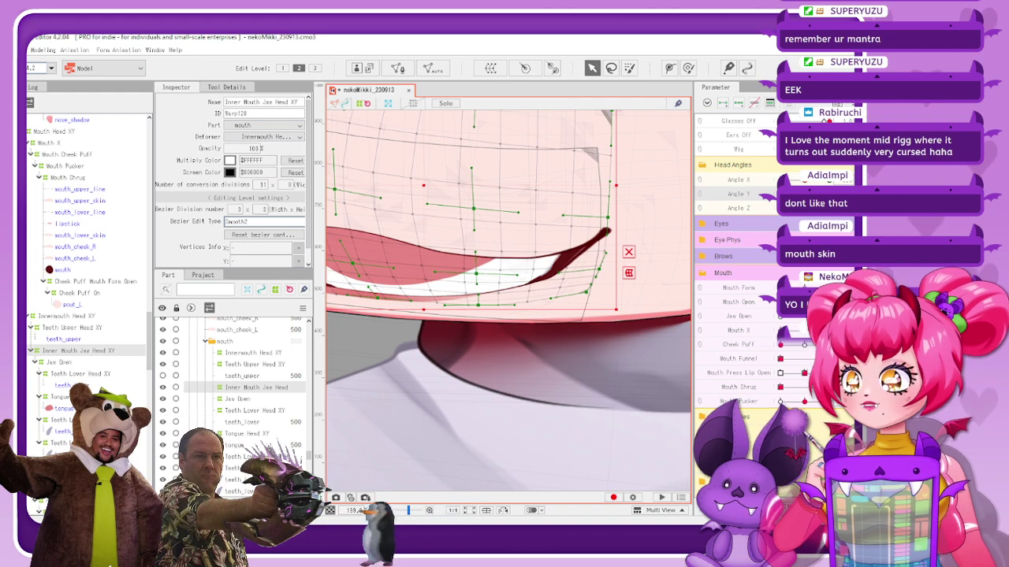
{"action": "left_click", "coordinate": [84, 443]}
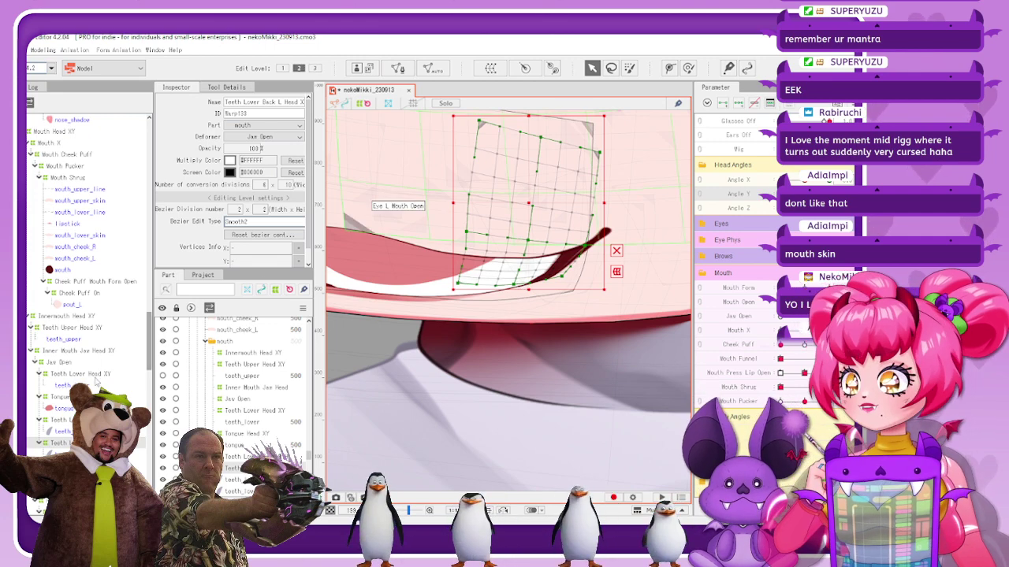
{"action": "left_click", "coordinate": [82, 351]}
{"action": "scroll", "coordinate": [682, 301], "scroll_direction": "down", "scroll_amount": 2}
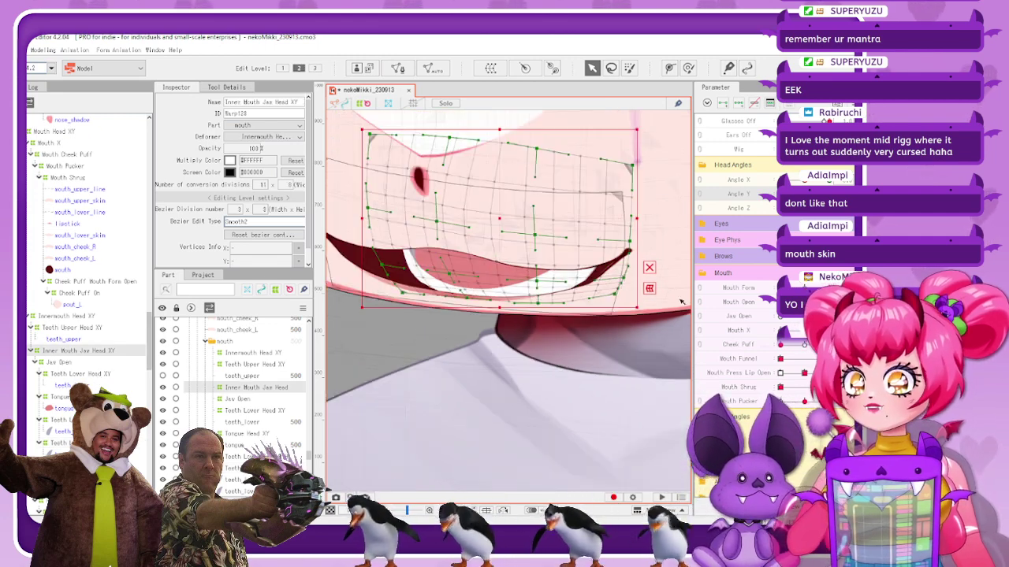
{"action": "mouse_move", "coordinate": [625, 279]}
{"action": "left_mouse_down"}
{"action": "mouse_move", "coordinate": [618, 294]}
{"action": "mouse_move", "coordinate": [637, 246]}
{"action": "mouse_move", "coordinate": [622, 272]}
{"action": "left_mouse_up"}
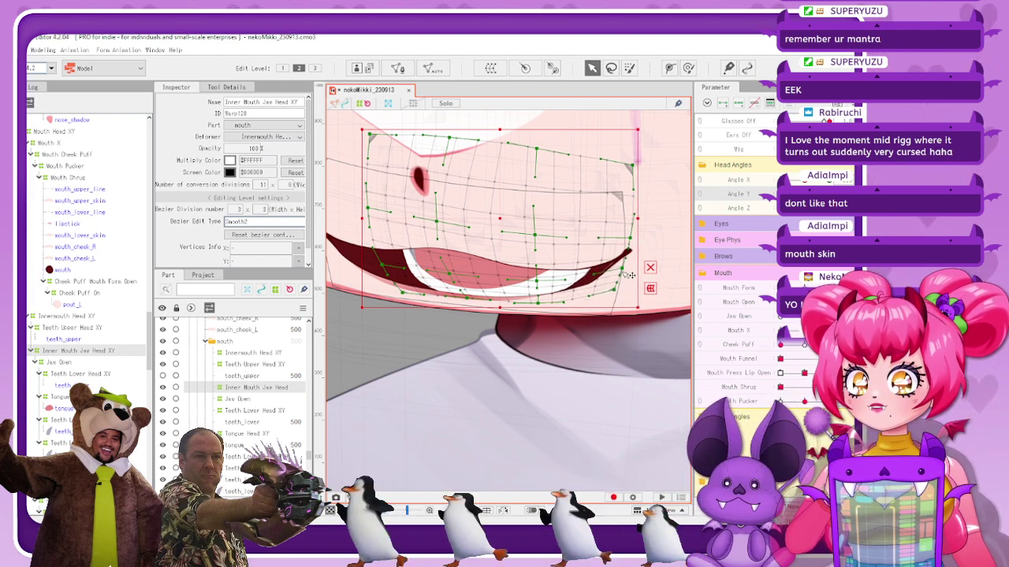
Clear the inner mouth deformer selection and test the smile by moving Angle Y from the downward pose toward neutral
{"action": "left_click", "coordinate": [371, 104]}
{"action": "scroll", "coordinate": [577, 292], "scroll_direction": "down", "scroll_amount": 6}
{"action": "scroll", "coordinate": [601, 282], "scroll_direction": "up", "scroll_amount": 2}
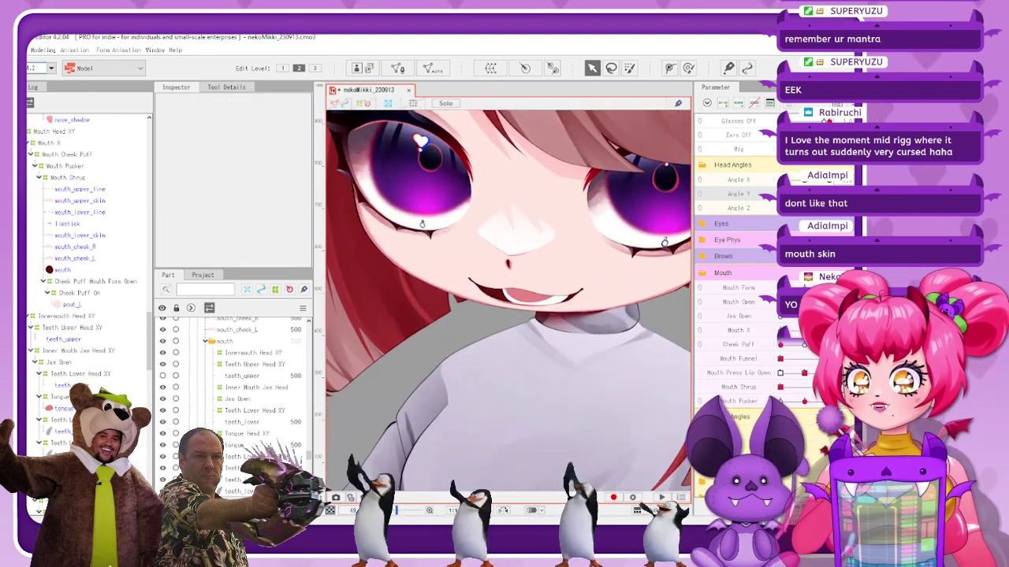
{"action": "left_click_drag", "start_coordinate": [782, 194], "coordinate": [811, 194]}
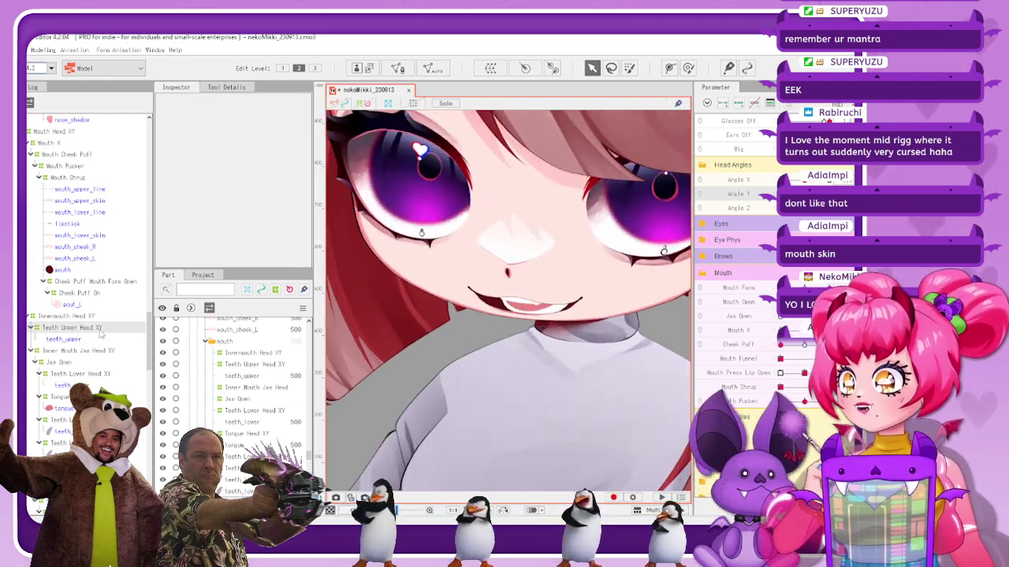
Try to reshape the Teeth Upper Head XY deformer in the downward pose by nudging its centre, lower and side control points
{"action": "left_click", "coordinate": [79, 351]}
{"action": "left_click", "coordinate": [73, 327]}
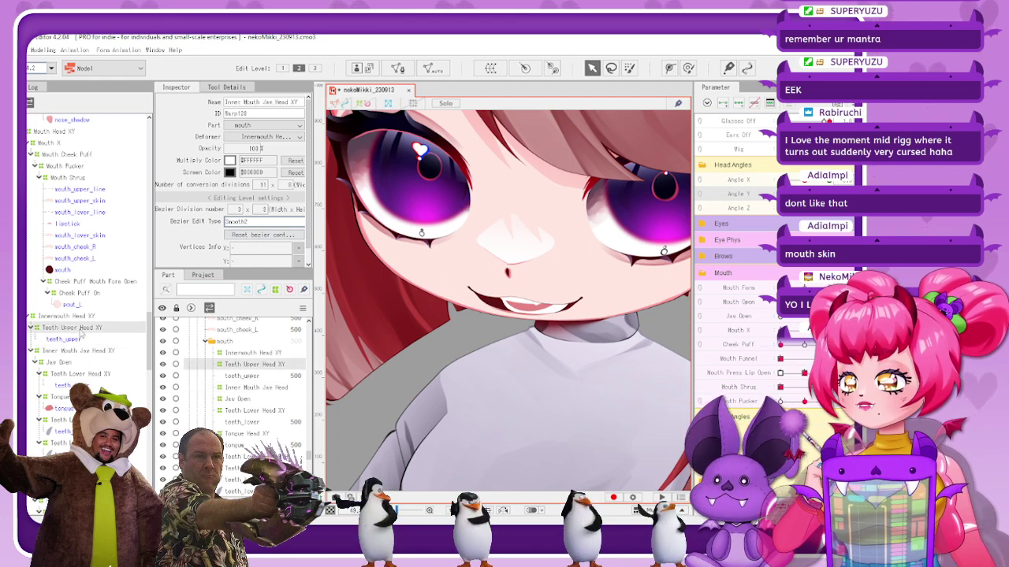
{"action": "scroll", "coordinate": [545, 292], "scroll_direction": "up", "scroll_amount": 3}
{"action": "scroll", "coordinate": [575, 303], "scroll_direction": "up", "scroll_amount": 3}
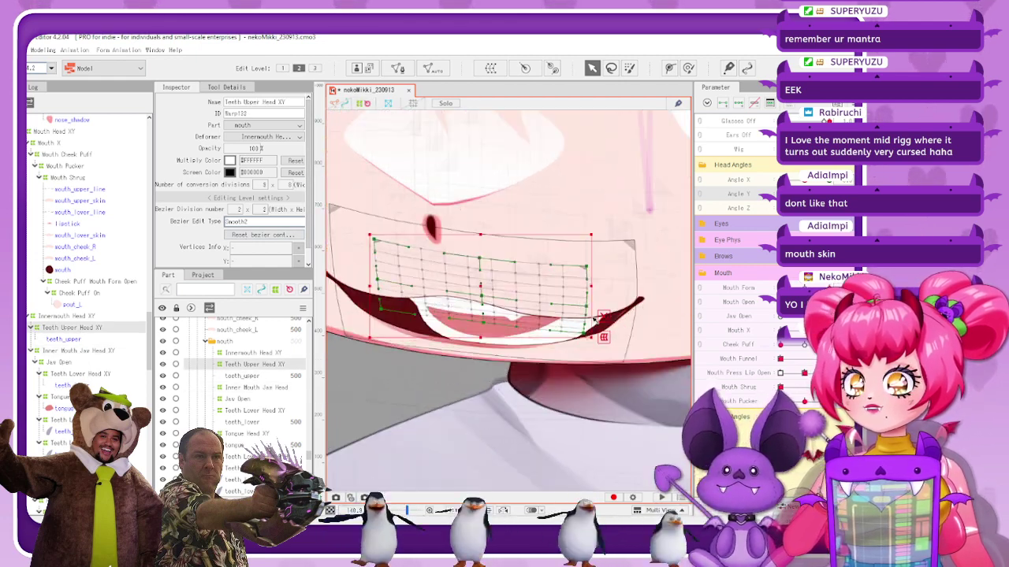
{"action": "left_click", "coordinate": [604, 316]}
{"action": "left_click_drag", "start_coordinate": [481, 297], "coordinate": [484, 328]}
{"action": "left_click_drag", "start_coordinate": [381, 310], "coordinate": [388, 314]}
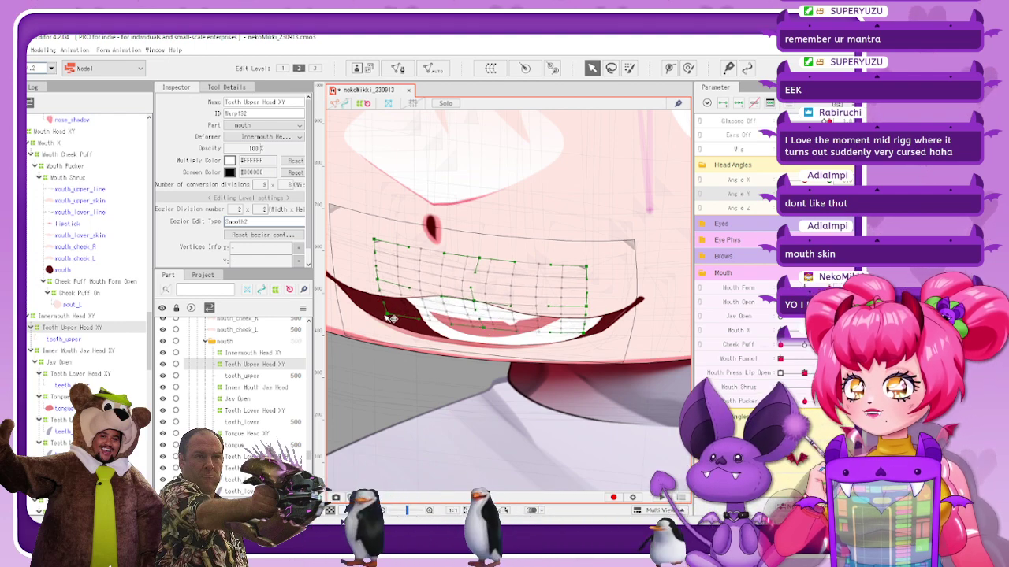
{"action": "left_click_drag", "start_coordinate": [378, 279], "coordinate": [375, 280]}
{"action": "left_click_drag", "start_coordinate": [475, 305], "coordinate": [474, 303]}
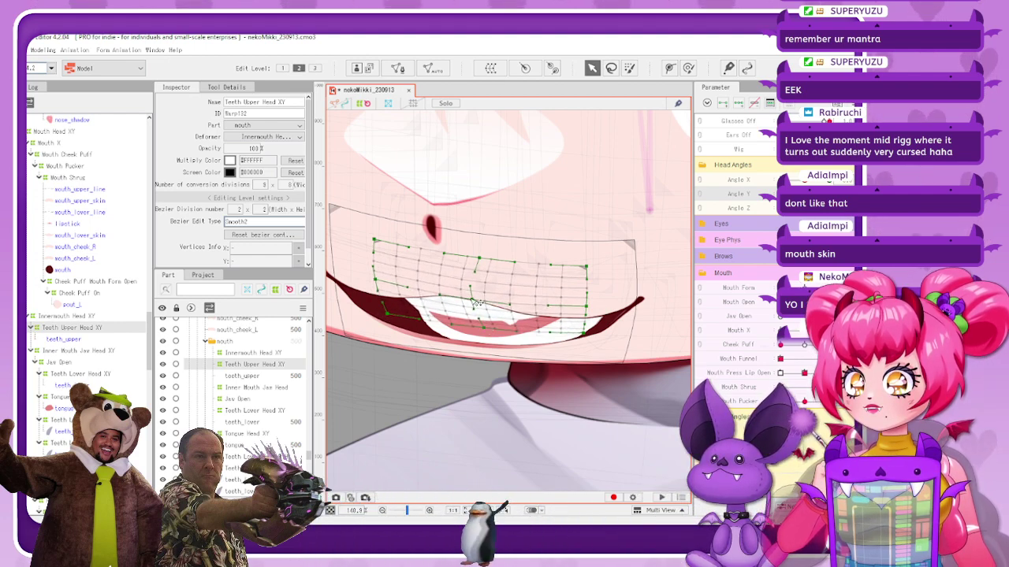
{"action": "left_click_drag", "start_coordinate": [488, 262], "coordinate": [477, 260]}
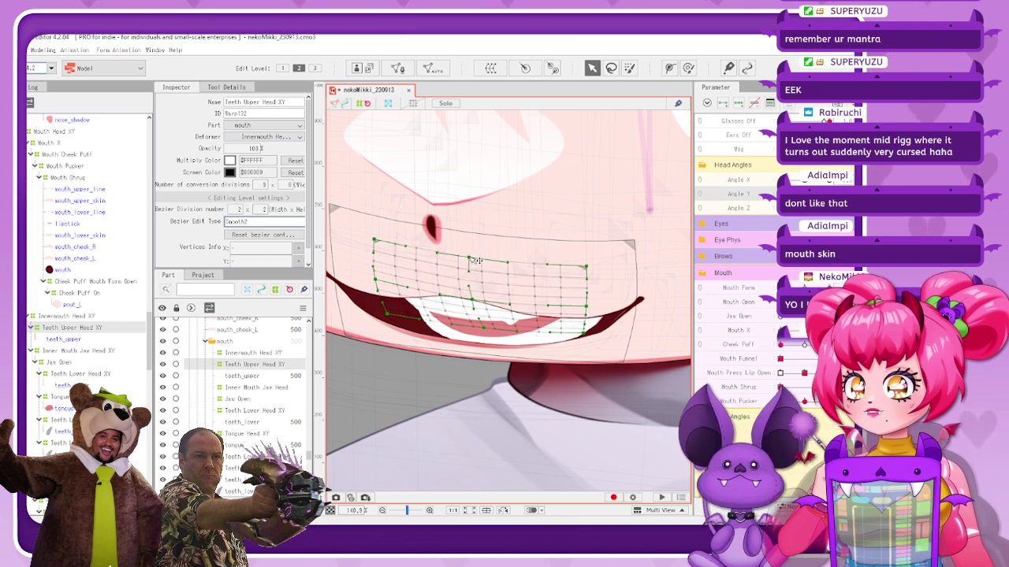
{"action": "left_click_drag", "start_coordinate": [476, 299], "coordinate": [472, 299]}
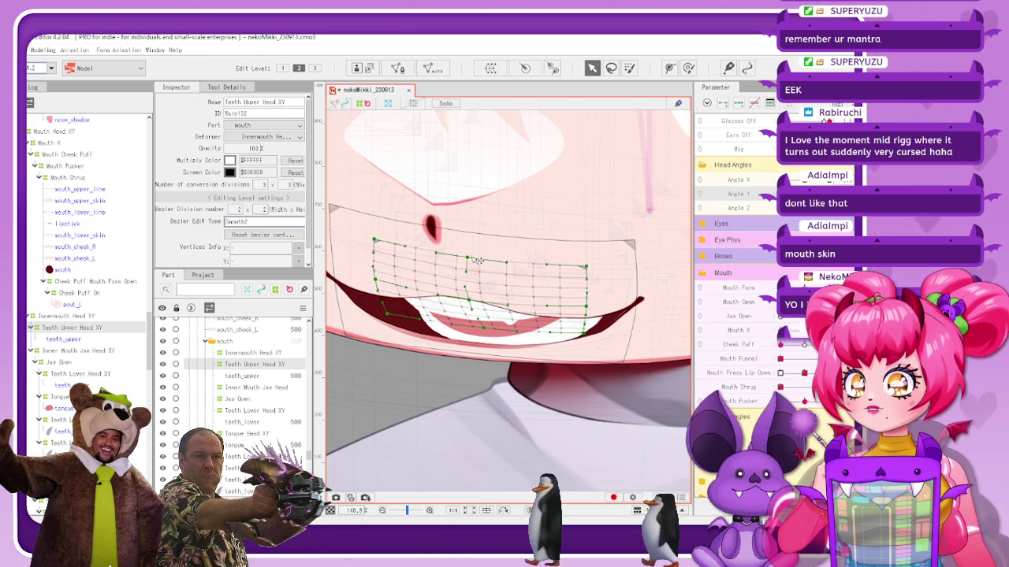
{"action": "left_click_drag", "start_coordinate": [475, 260], "coordinate": [478, 259]}
Undo the recent control point changes on the Teeth Upper Head XY deformer and clear the selection
{"action": "key", "text": "ctrl+z"}
{"action": "key", "text": "ctrl+z"}
{"action": "key", "text": "ctrl+z"}
{"action": "key", "text": "ctrl+z"}
{"action": "key", "text": "ctrl+z"}
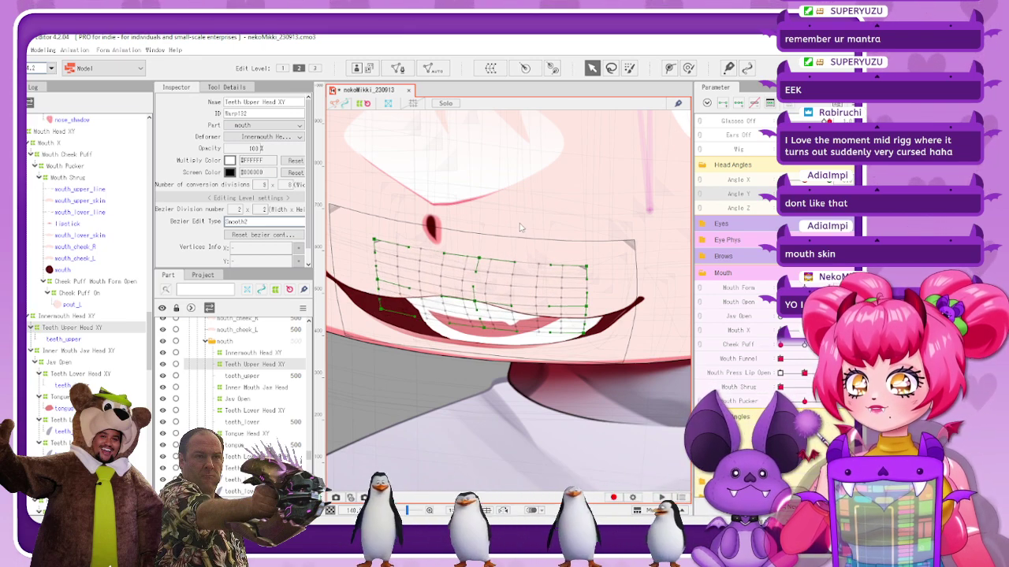
{"action": "key", "text": "ctrl+z"}
{"action": "key", "text": "ctrl+z"}
{"action": "left_click", "coordinate": [521, 226]}
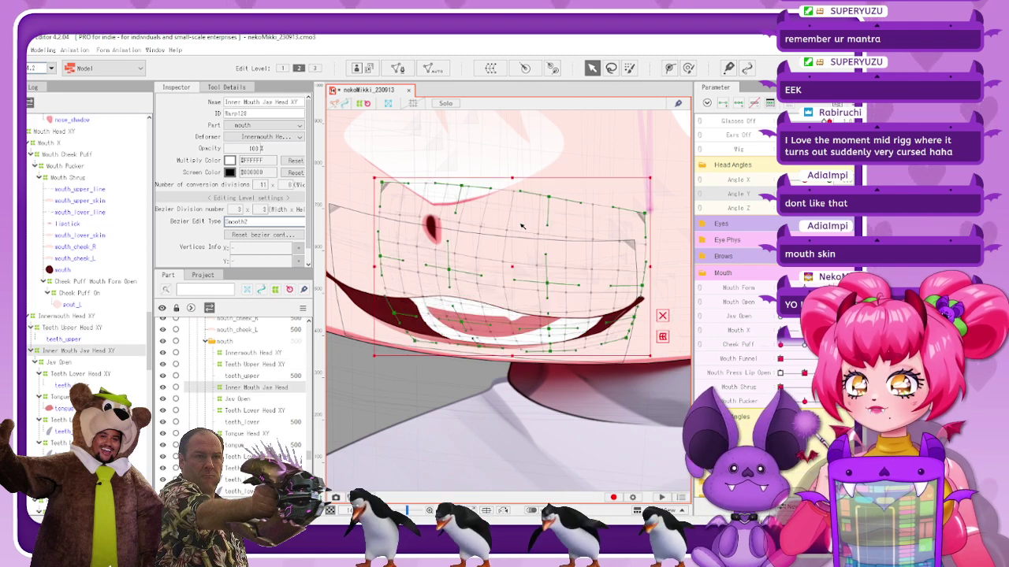
Reshape the Teeth Upper Head XY deformer by nudging its centre and lower-edge control points so the upper teeth follow the downward smile
{"action": "left_click", "coordinate": [65, 339]}
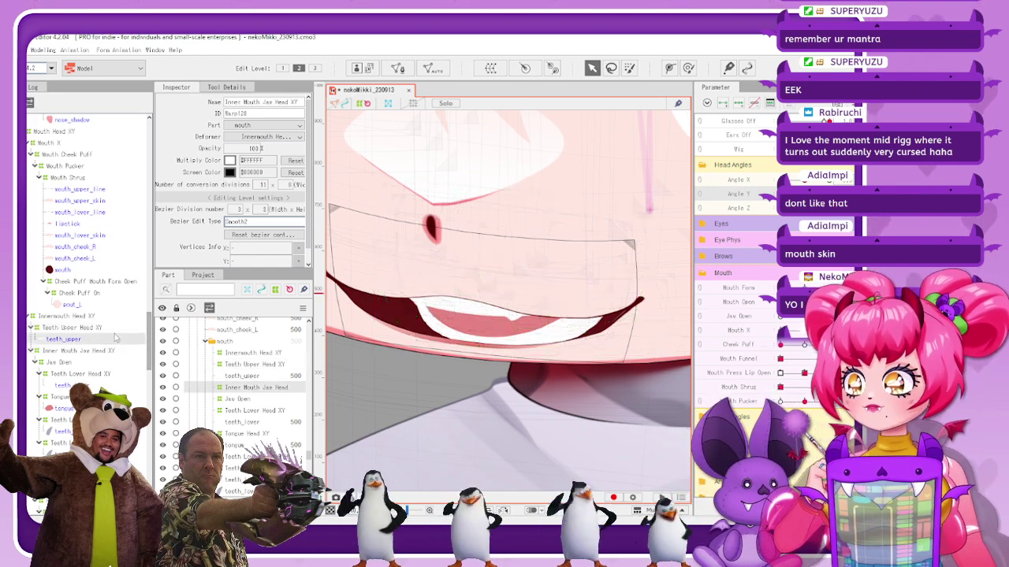
{"action": "left_click", "coordinate": [72, 328]}
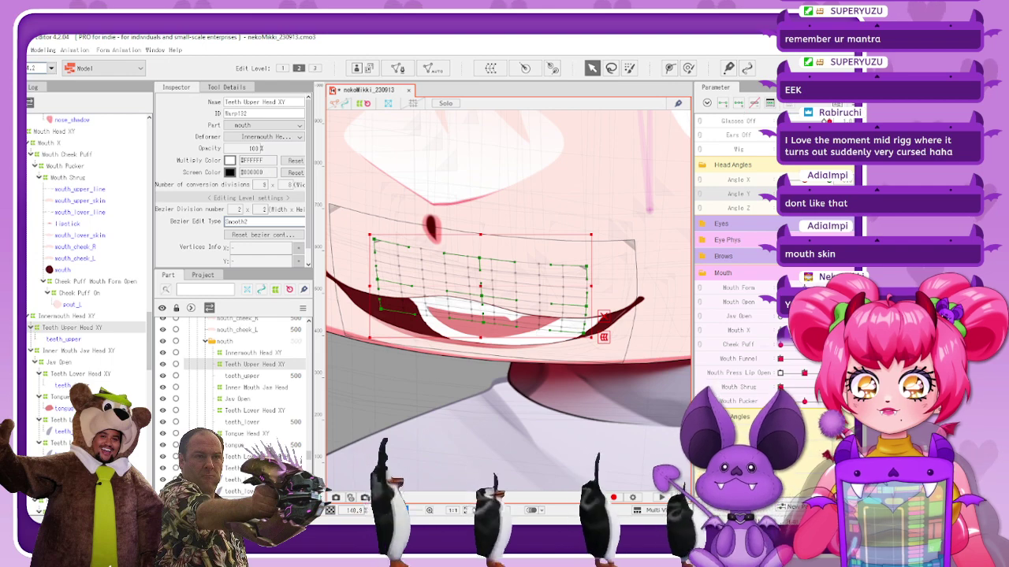
{"action": "left_click_drag", "start_coordinate": [482, 298], "coordinate": [473, 303]}
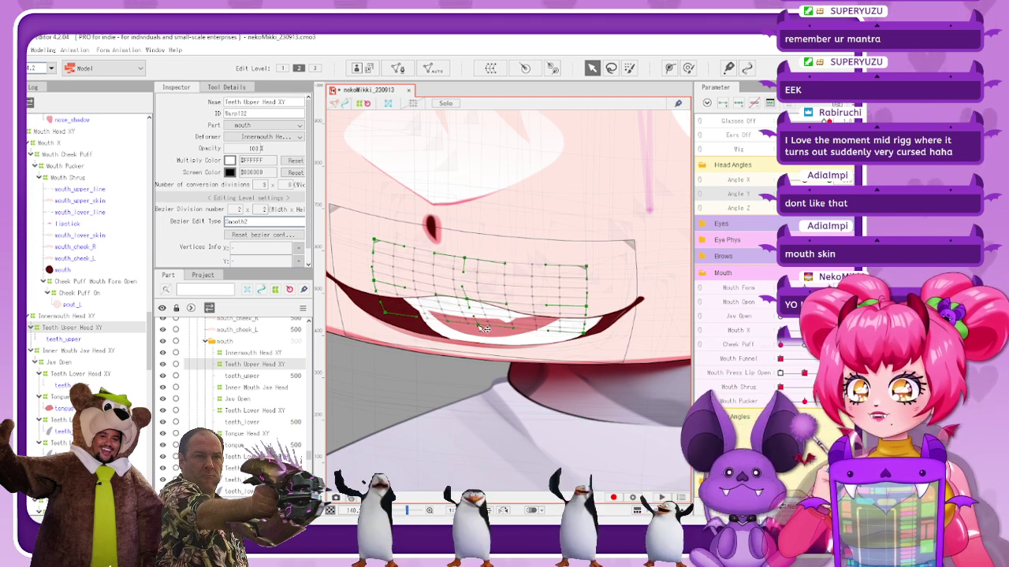
{"action": "left_click_drag", "start_coordinate": [468, 300], "coordinate": [470, 302]}
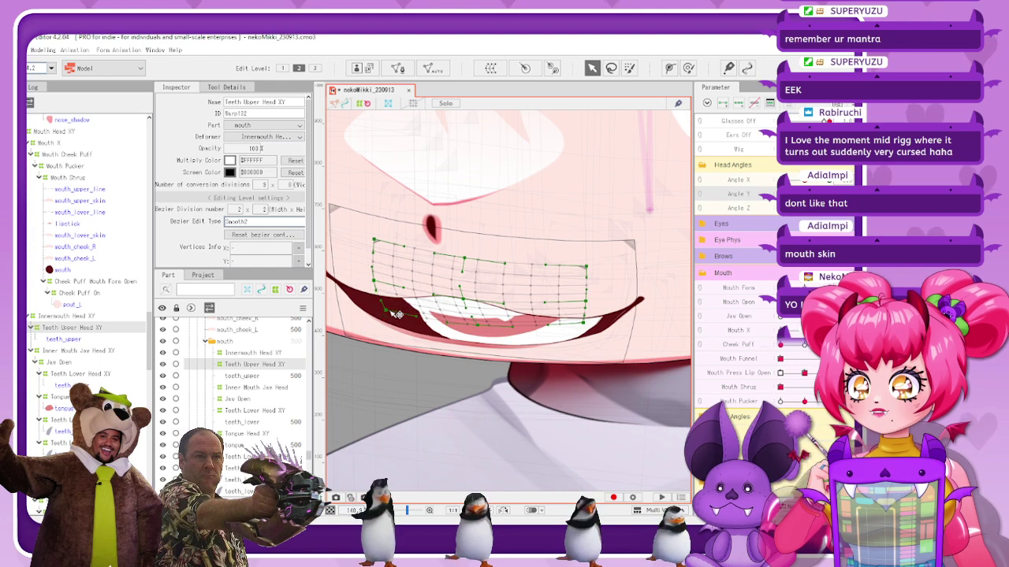
{"action": "left_click_drag", "start_coordinate": [482, 325], "coordinate": [465, 307]}
Clear the upper teeth deformer selection and check the smile on the whole face while raising Angle Y from the downward pose
{"action": "left_click", "coordinate": [360, 104]}
{"action": "left_click", "coordinate": [396, 125]}
{"action": "scroll", "coordinate": [507, 310], "scroll_direction": "down", "scroll_amount": 5}
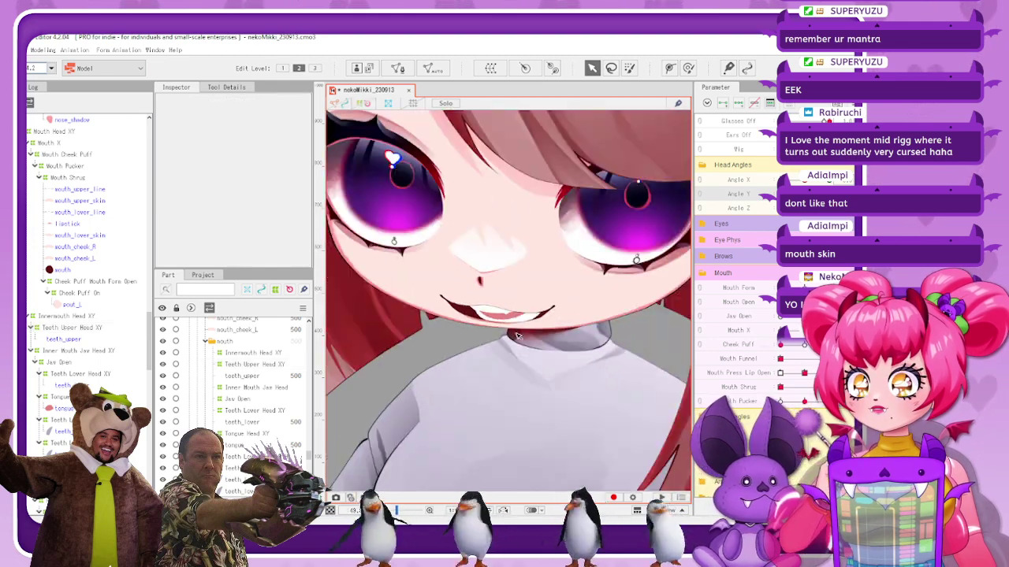
{"action": "left_click_drag", "start_coordinate": [781, 193], "coordinate": [820, 194]}
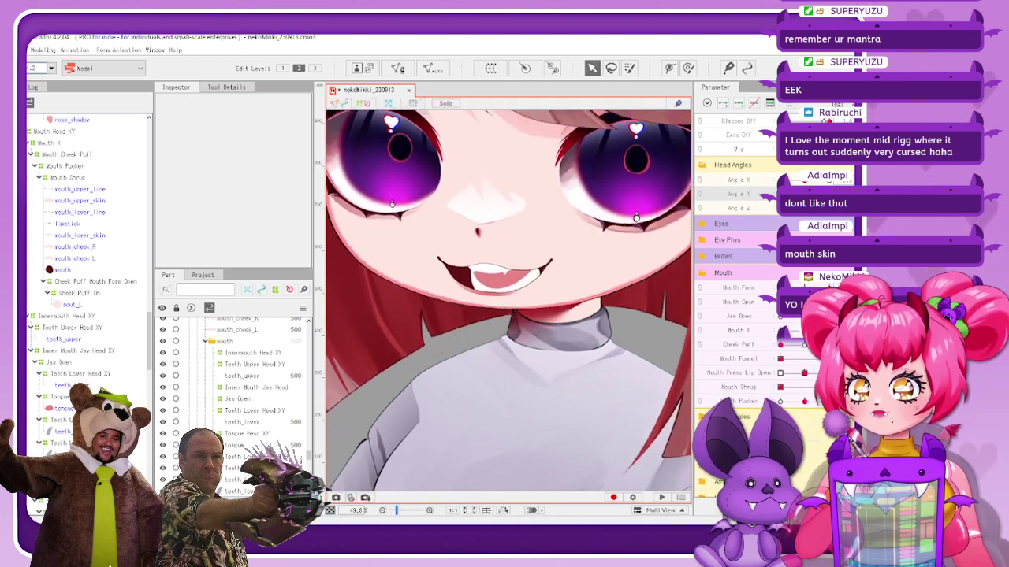
Stretch the upper edge of the Inner Mouth Jaw Head XY deformer slightly upward in the downward pose
{"action": "left_click", "coordinate": [86, 374]}
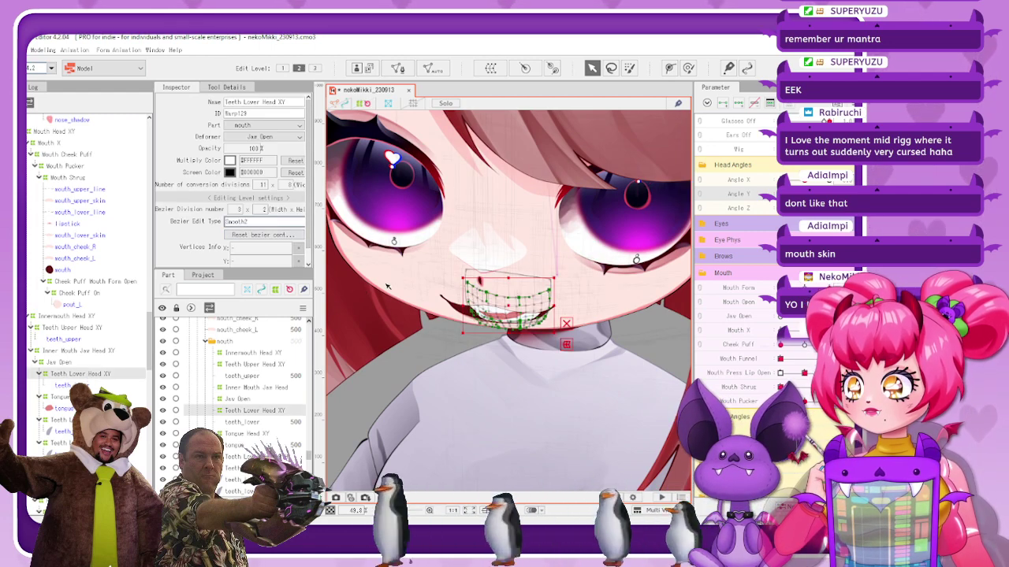
{"action": "left_click", "coordinate": [101, 351]}
{"action": "scroll", "coordinate": [510, 291], "scroll_direction": "up", "scroll_amount": 2}
{"action": "left_click_drag", "start_coordinate": [511, 250], "coordinate": [512, 245]}
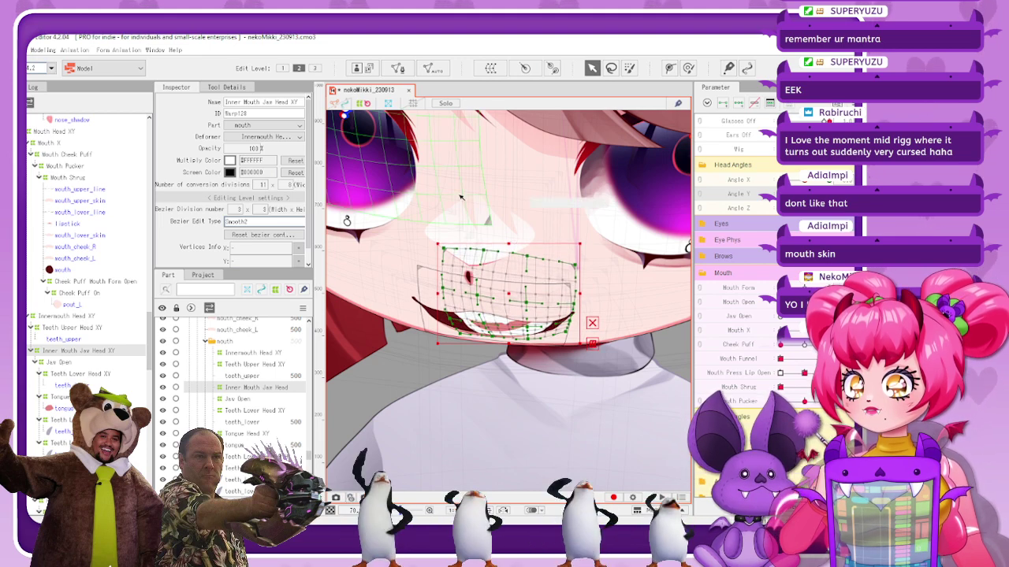
Clear the Inner Mouth Jaw Head XY selection and test the smile by varying Angle Y, returning to the downward pose
{"action": "left_click", "coordinate": [363, 104]}
{"action": "scroll", "coordinate": [564, 314], "scroll_direction": "down", "scroll_amount": 2}
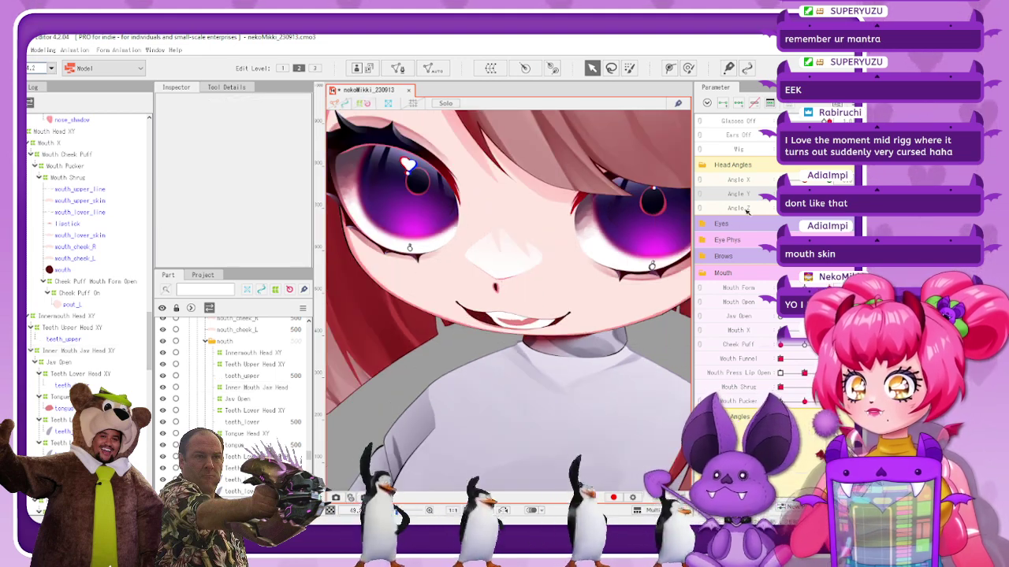
{"action": "mouse_move", "coordinate": [789, 194]}
{"action": "left_mouse_down"}
{"action": "mouse_move", "coordinate": [821, 194]}
{"action": "mouse_move", "coordinate": [781, 194]}
{"action": "mouse_move", "coordinate": [808, 194]}
{"action": "left_mouse_up"}
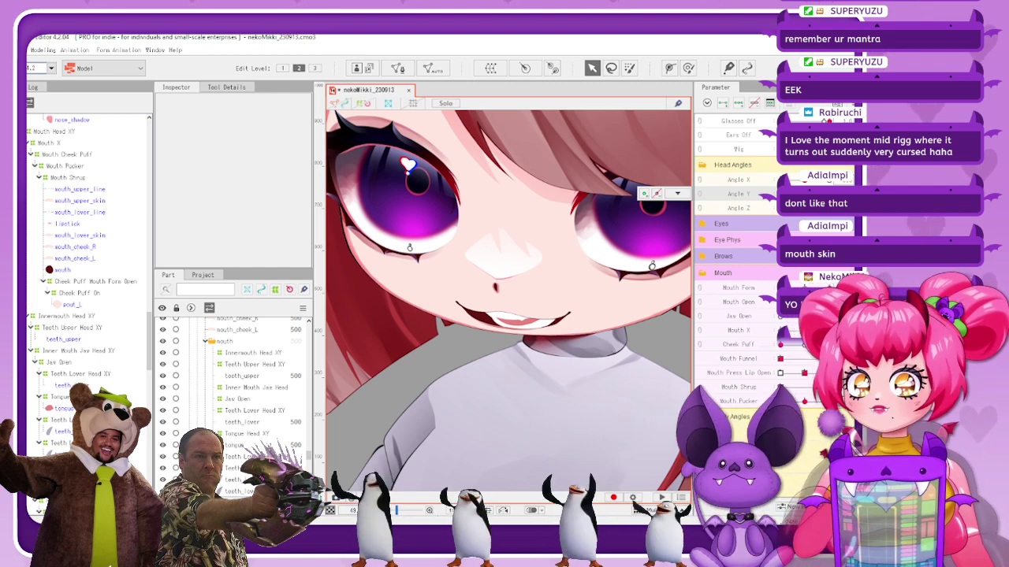
{"action": "left_click_drag", "start_coordinate": [782, 194], "coordinate": [767, 210]}
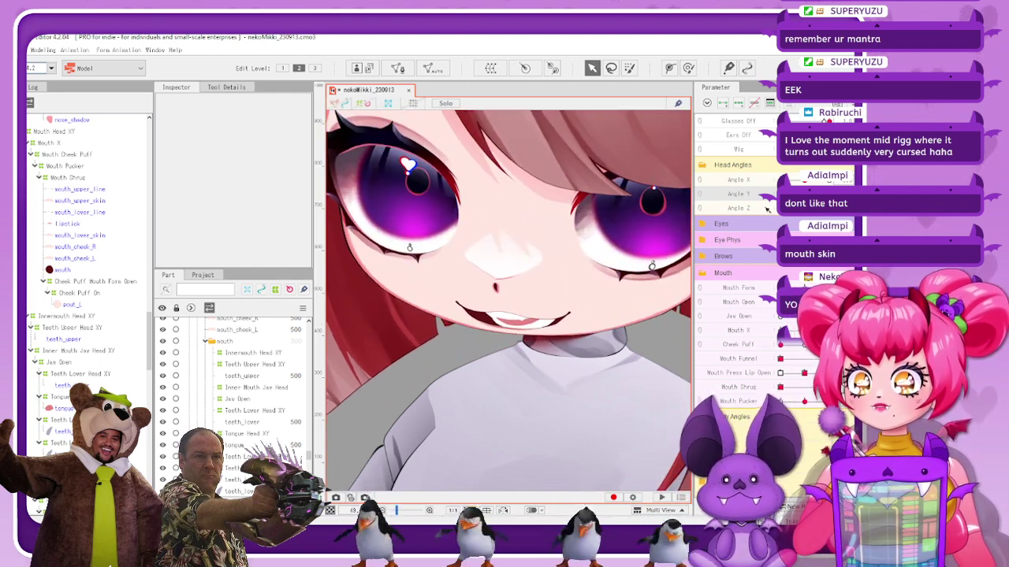
Hide the lower teeth and tongue and inspect the upper teeth and the Mouth Head XY deformer in the downward pose
{"action": "left_click", "coordinate": [162, 423]}
{"action": "left_click", "coordinate": [163, 445]}
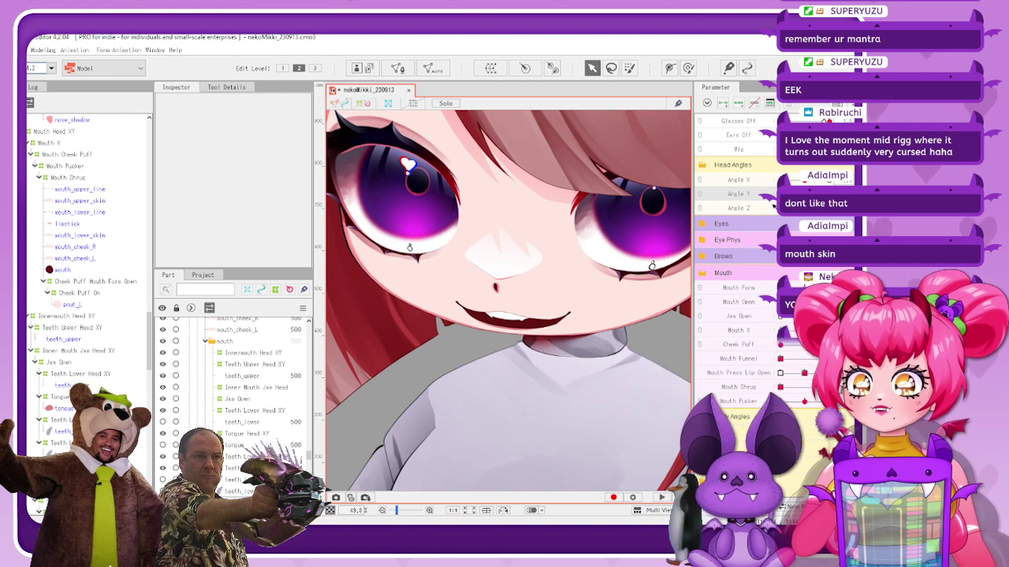
{"action": "scroll", "coordinate": [530, 319], "scroll_direction": "up", "scroll_amount": 2}
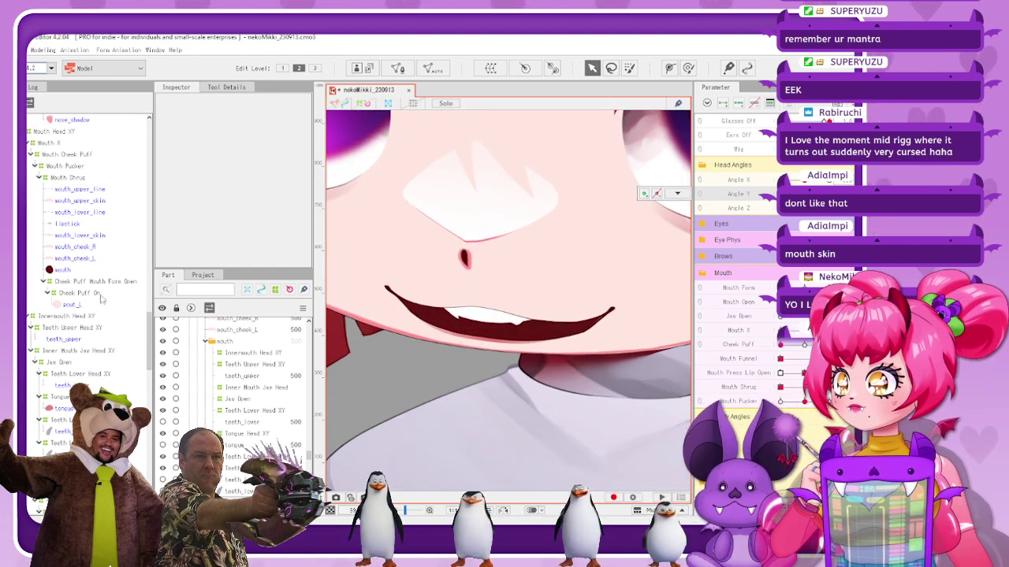
{"action": "left_click", "coordinate": [69, 133]}
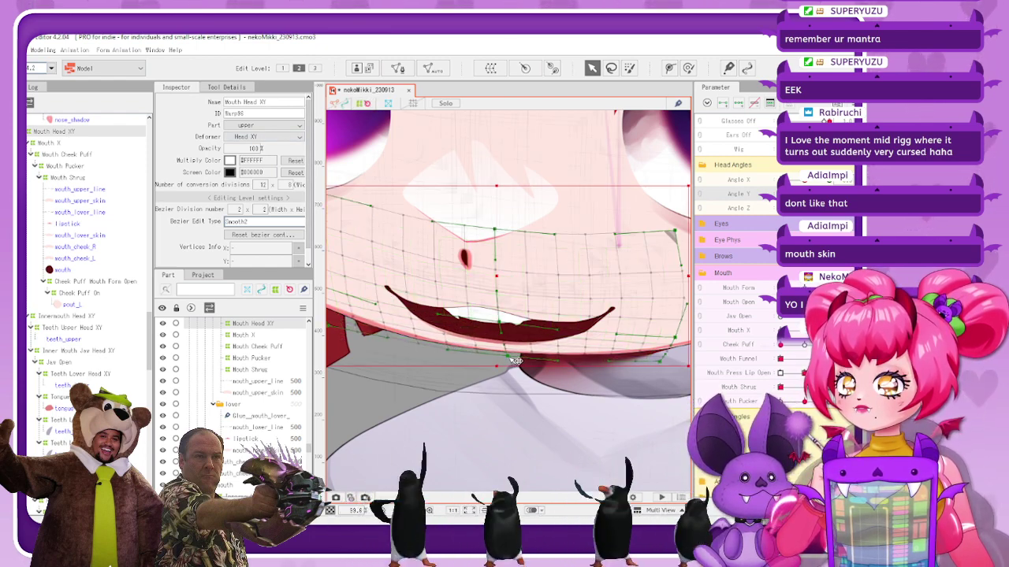
{"action": "left_click", "coordinate": [506, 268]}
{"action": "scroll", "coordinate": [506, 268], "scroll_direction": "down", "scroll_amount": 5}
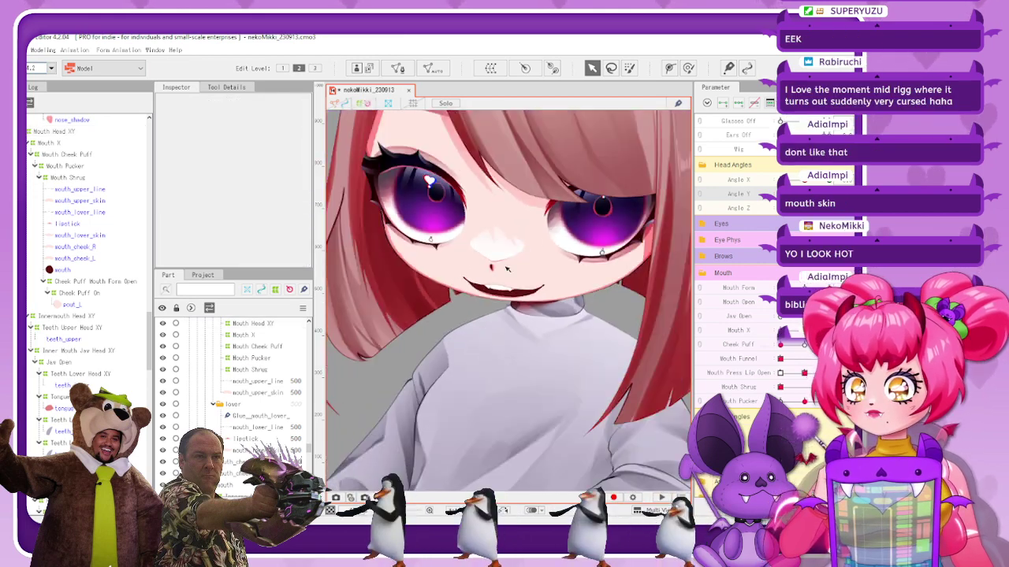
{"action": "scroll", "coordinate": [506, 268], "scroll_direction": "up", "scroll_amount": 4}
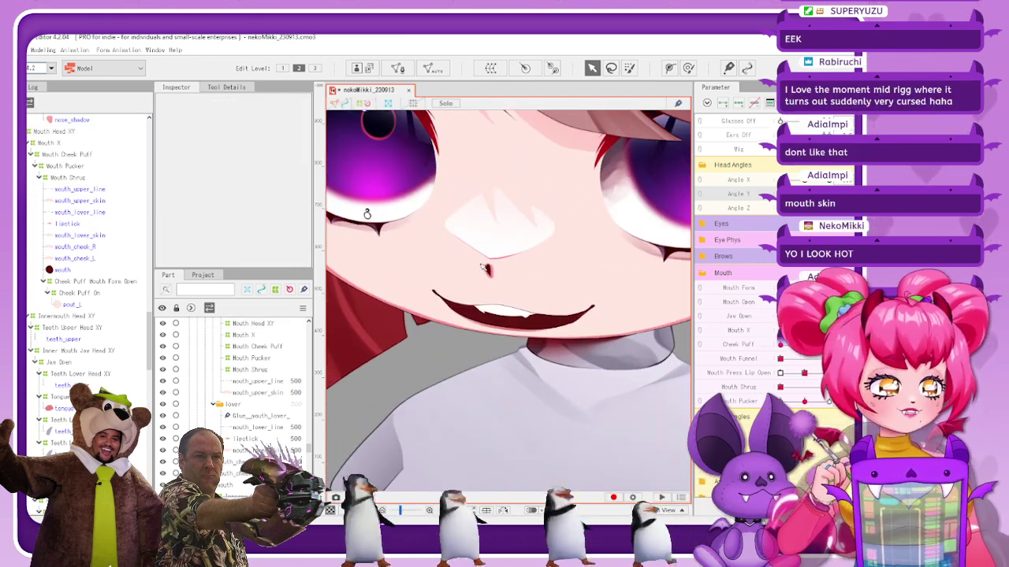
Examine the Teeth Upper Head XY deformer grid against the upper lip, checking the fit across Angle Y and up close
{"action": "left_click", "coordinate": [78, 328]}
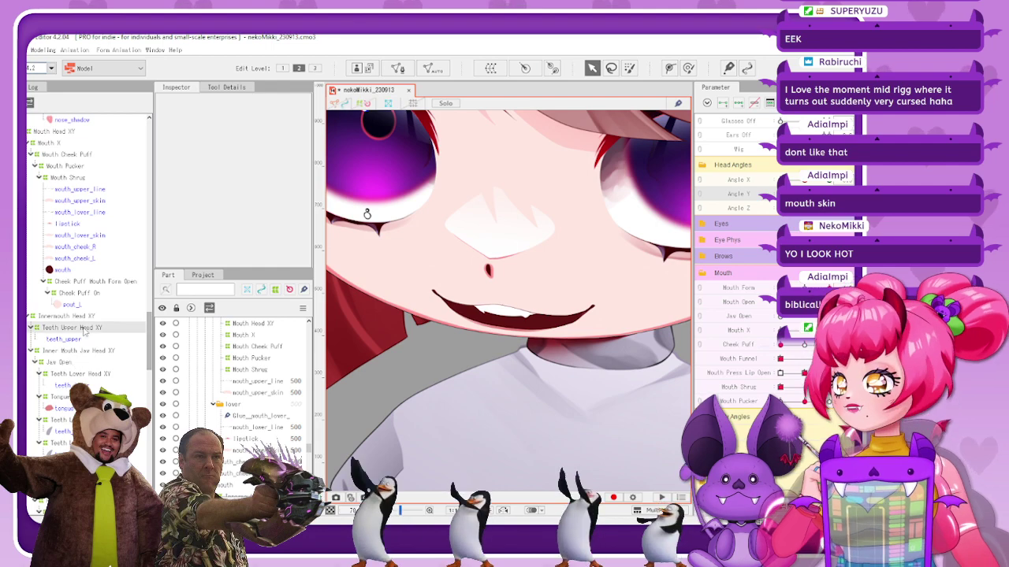
{"action": "scroll", "coordinate": [420, 320], "scroll_direction": "up", "scroll_amount": 3}
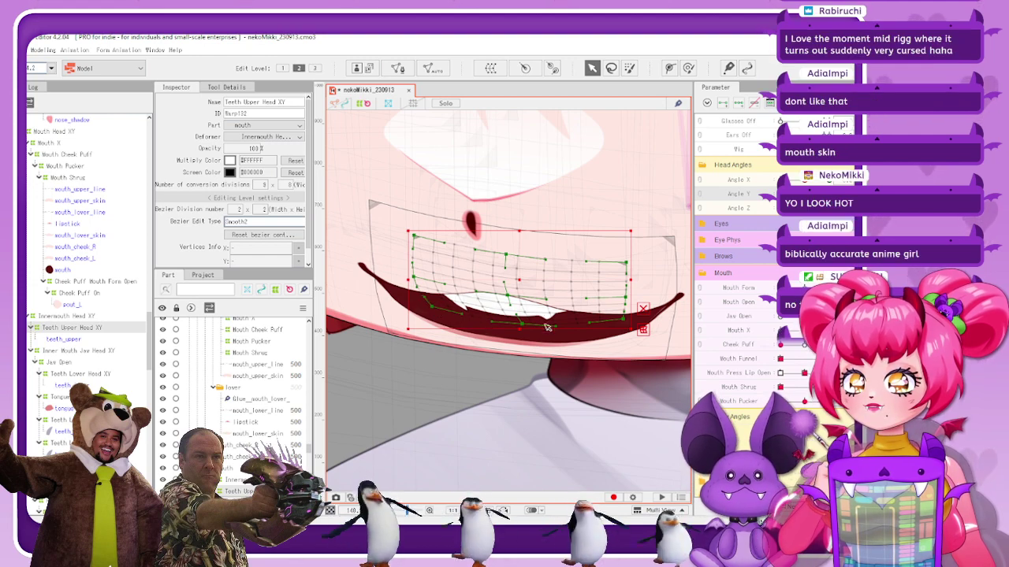
{"action": "left_click", "coordinate": [365, 104]}
{"action": "scroll", "coordinate": [486, 315], "scroll_direction": "down", "scroll_amount": 5}
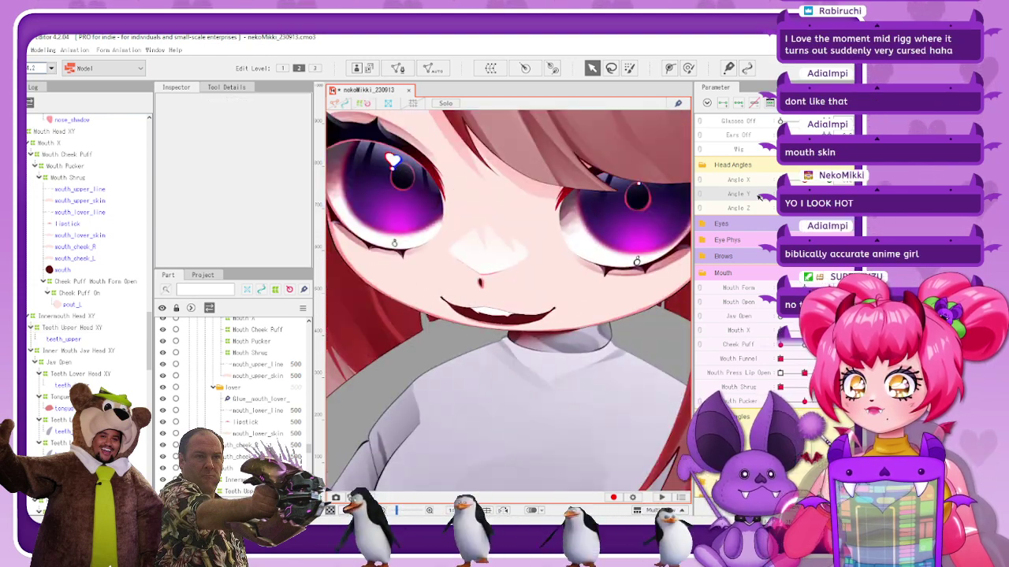
{"action": "mouse_move", "coordinate": [759, 197]}
{"action": "left_mouse_down"}
{"action": "mouse_move", "coordinate": [845, 198]}
{"action": "mouse_move", "coordinate": [776, 206]}
{"action": "mouse_move", "coordinate": [826, 195]}
{"action": "mouse_move", "coordinate": [778, 197]}
{"action": "left_mouse_up"}
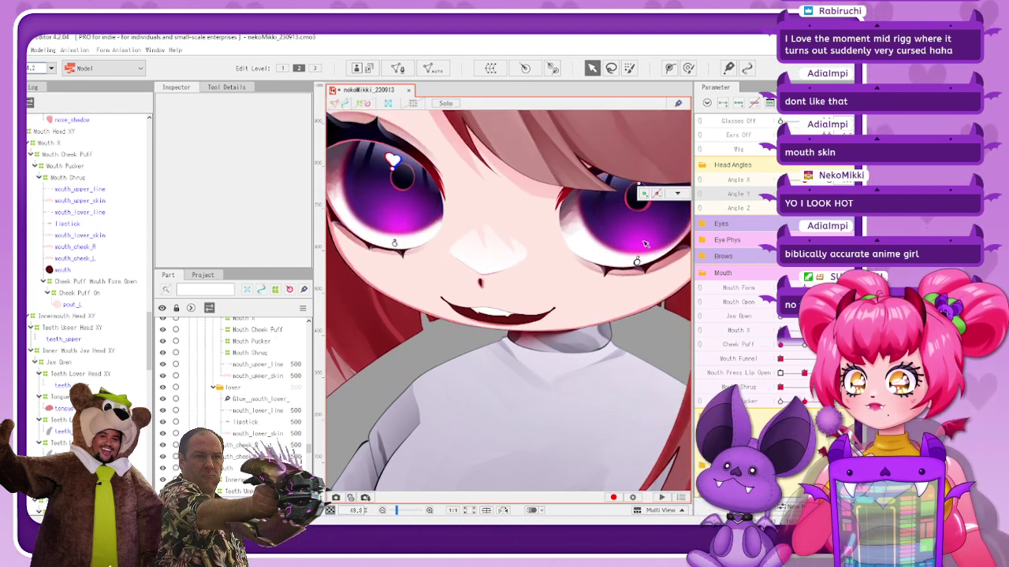
{"action": "left_click", "coordinate": [83, 375]}
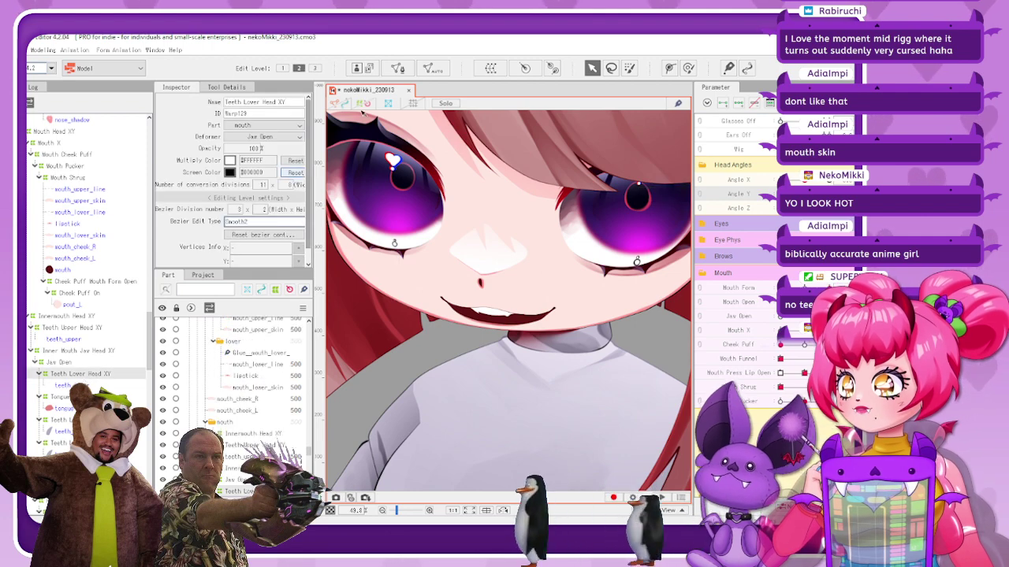
{"action": "left_click", "coordinate": [93, 329]}
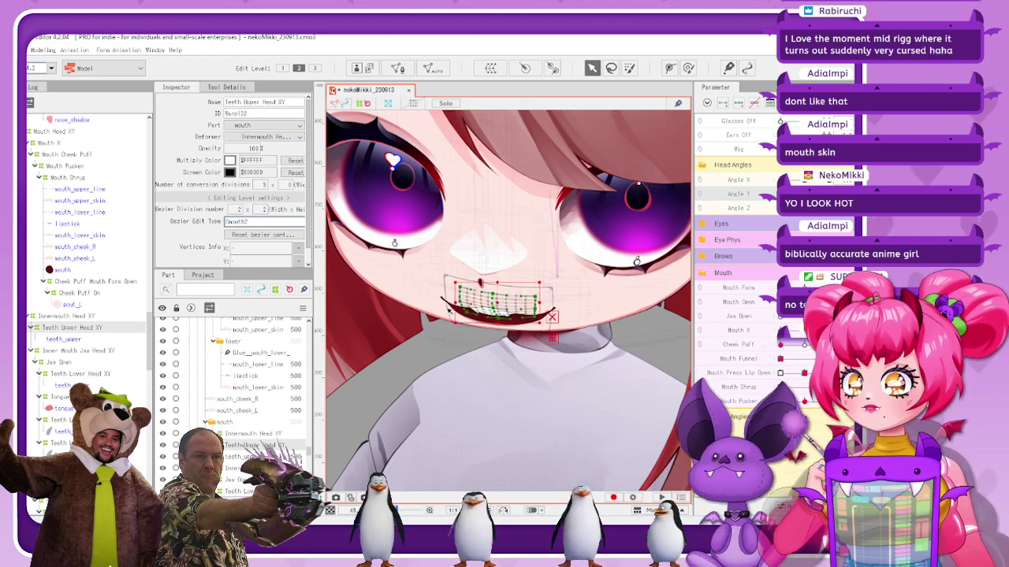
{"action": "scroll", "coordinate": [490, 312], "scroll_direction": "up", "scroll_amount": 5}
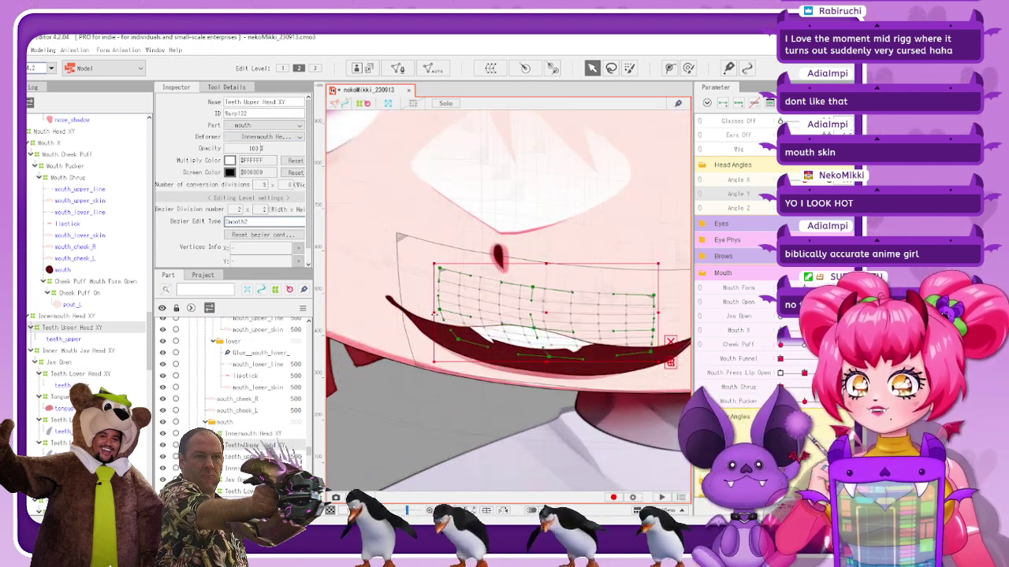
{"action": "left_click", "coordinate": [465, 159]}
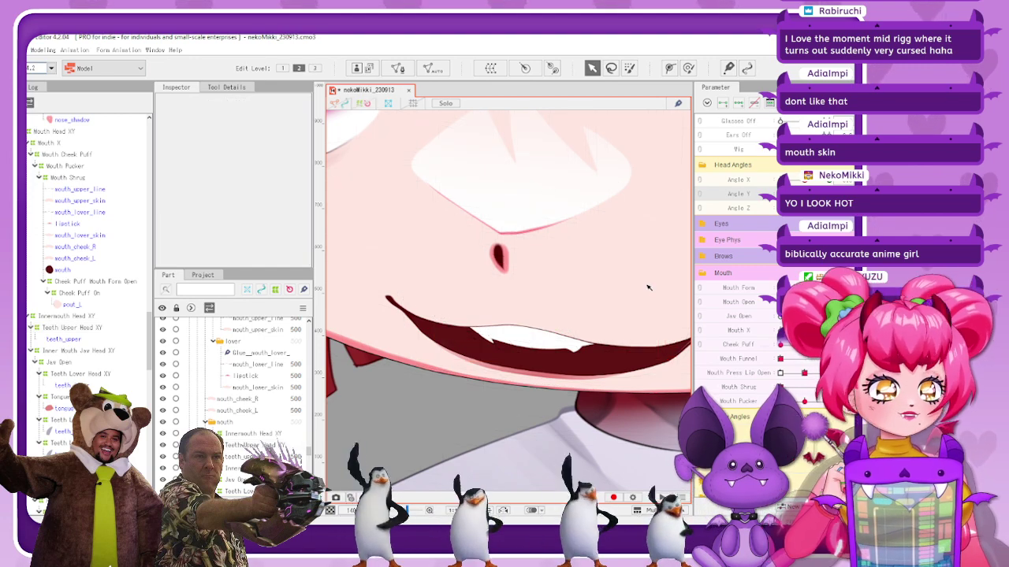
Show the lower teeth and tongue again inside the open smile
{"action": "scroll", "coordinate": [652, 277], "scroll_direction": "down", "scroll_amount": 2}
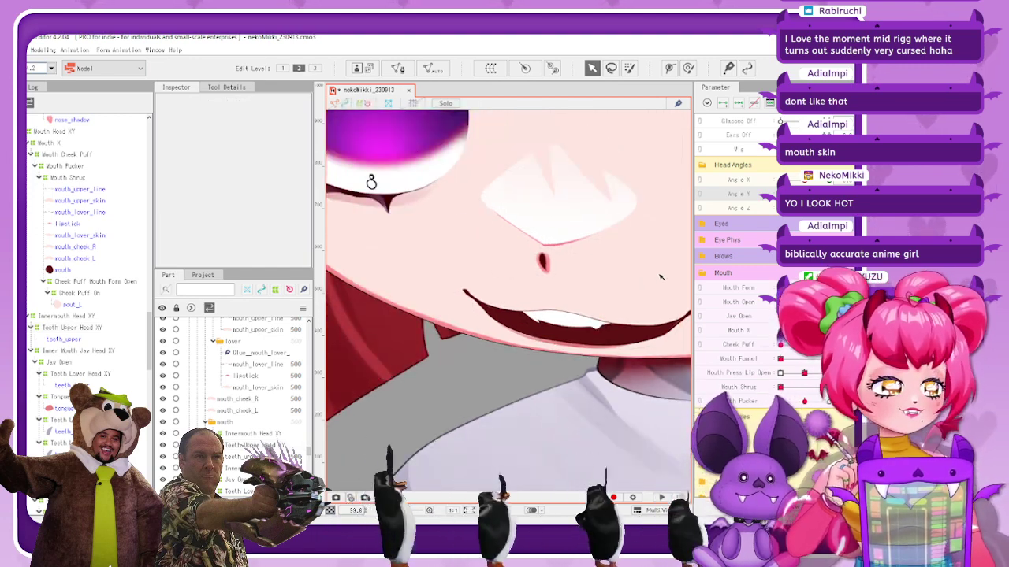
{"action": "scroll", "coordinate": [660, 277], "scroll_direction": "down", "scroll_amount": 2}
{"action": "scroll", "coordinate": [663, 262], "scroll_direction": "up", "scroll_amount": 2}
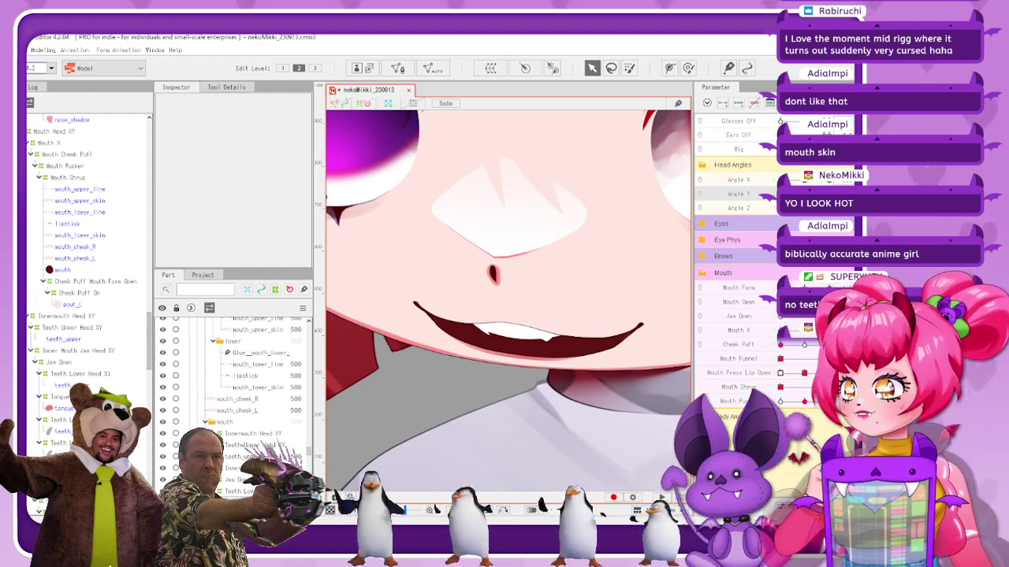
{"action": "left_click", "coordinate": [4, 385]}
{"action": "left_click", "coordinate": [4, 408]}
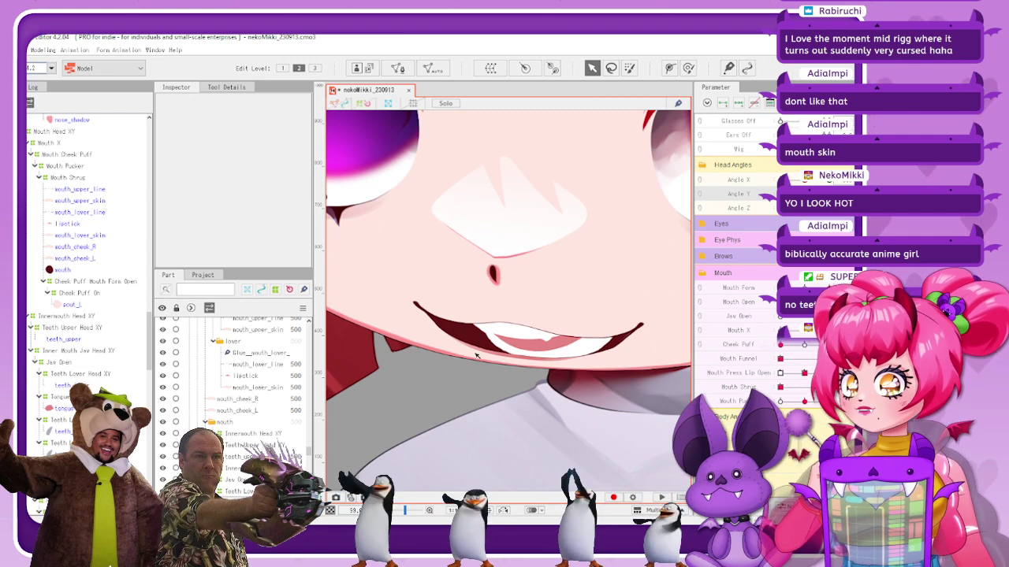
Combine the Mouth Open and Jaw Open parameters and close the mouth in the downward, turned pose
{"action": "scroll", "coordinate": [475, 356], "scroll_direction": "down", "scroll_amount": 3}
{"action": "mouse_move", "coordinate": [781, 194]}
{"action": "left_mouse_down"}
{"action": "mouse_move", "coordinate": [827, 194]}
{"action": "mouse_move", "coordinate": [782, 194]}
{"action": "mouse_move", "coordinate": [794, 194]}
{"action": "left_mouse_up"}
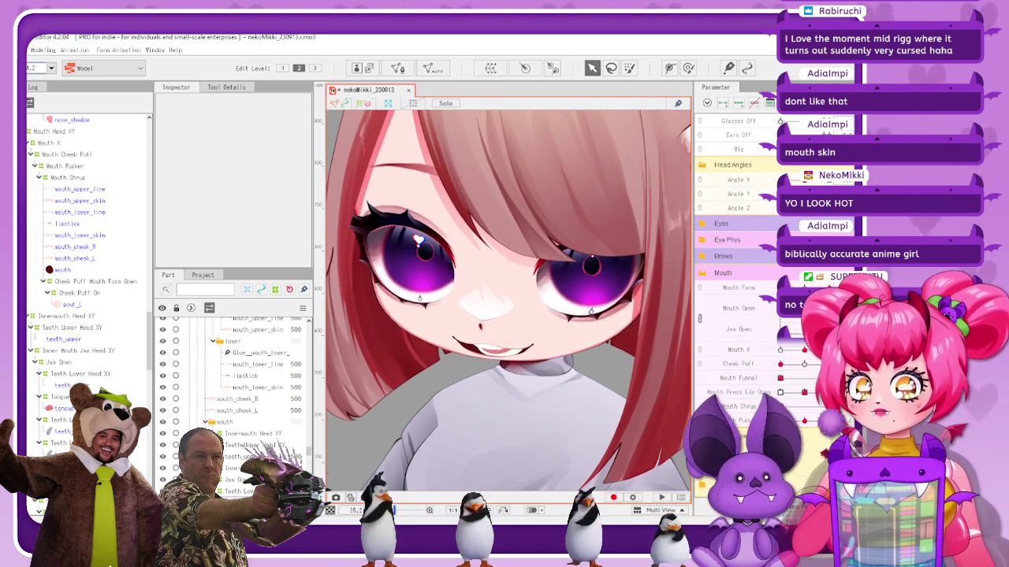
{"action": "left_click", "coordinate": [715, 303]}
{"action": "left_click_drag", "start_coordinate": [796, 322], "coordinate": [769, 345]}
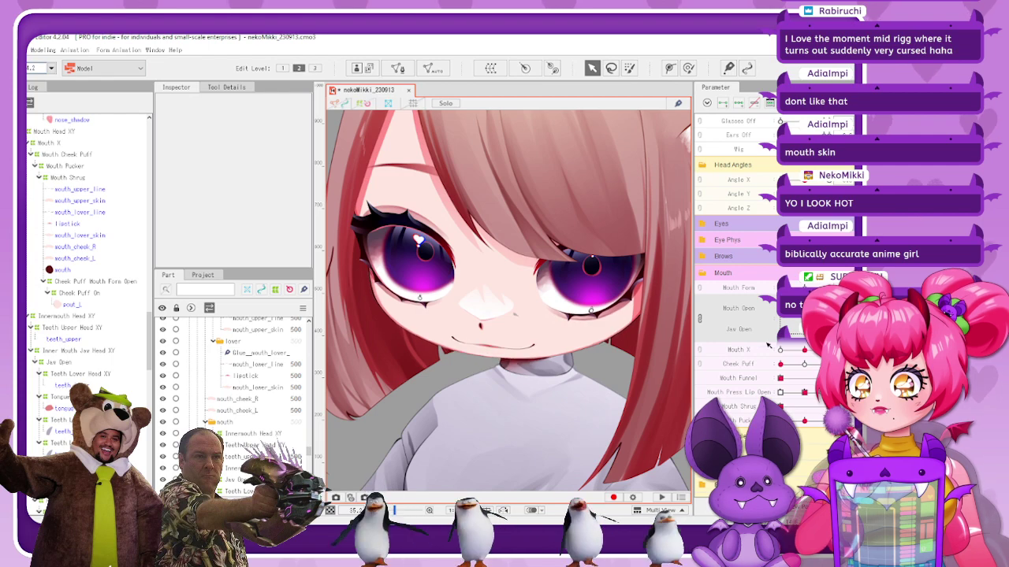
Reshape the mouth_upper_skin mesh outline above the right-hand mouth corner with the deform brush
{"action": "left_click", "coordinate": [101, 201]}
{"action": "scroll", "coordinate": [519, 306], "scroll_direction": "up", "scroll_amount": 6}
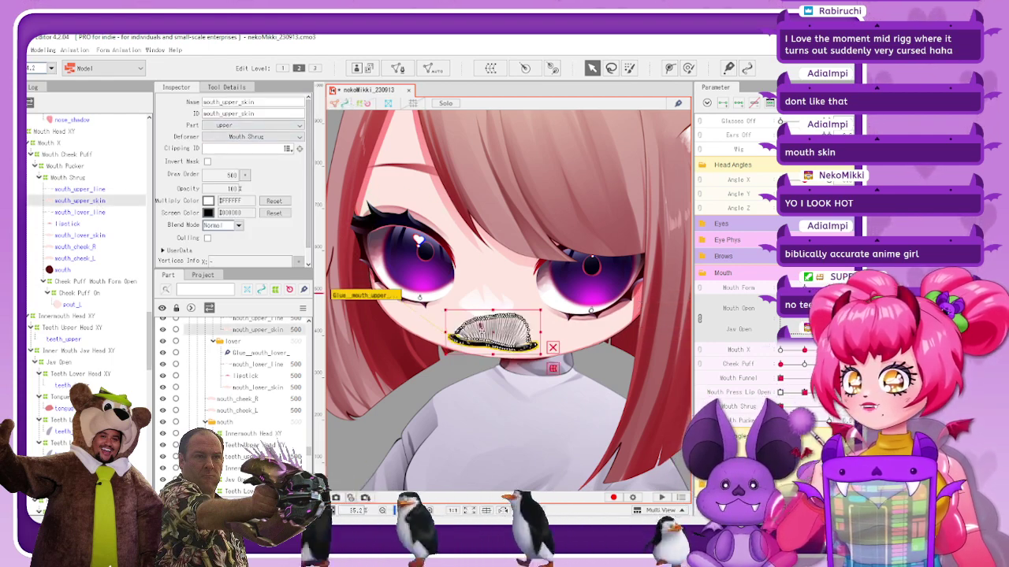
{"action": "left_click", "coordinate": [688, 68]}
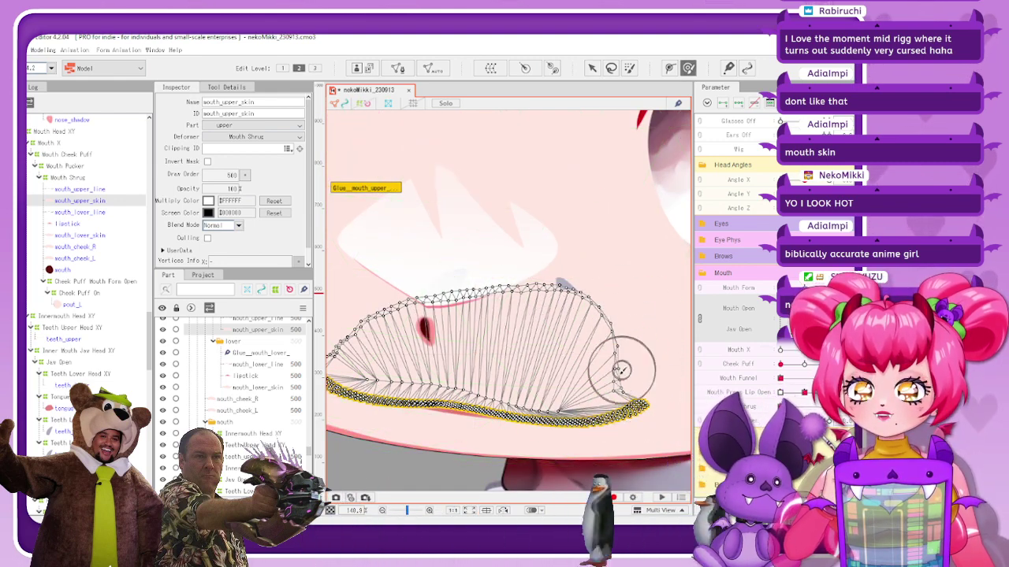
{"action": "scroll", "coordinate": [633, 388], "scroll_direction": "up", "scroll_amount": 3}
{"action": "key", "text": "b"}
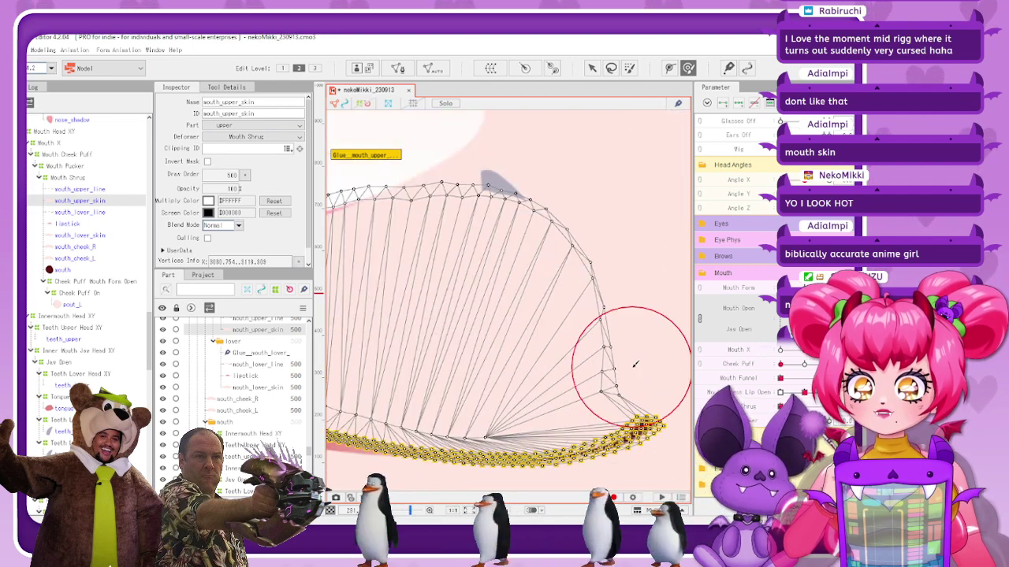
{"action": "mouse_move", "coordinate": [628, 369]}
{"action": "left_mouse_down"}
{"action": "mouse_move", "coordinate": [614, 346]}
{"action": "mouse_move", "coordinate": [601, 395]}
{"action": "mouse_move", "coordinate": [602, 383]}
{"action": "mouse_move", "coordinate": [609, 391]}
{"action": "mouse_move", "coordinate": [630, 377]}
{"action": "mouse_move", "coordinate": [616, 385]}
{"action": "mouse_move", "coordinate": [601, 349]}
{"action": "mouse_move", "coordinate": [614, 343]}
{"action": "mouse_move", "coordinate": [609, 316]}
{"action": "mouse_move", "coordinate": [579, 287]}
{"action": "left_mouse_up"}
Adjust individual vertices on the right-hand and top edges of the mouth_upper_skin mesh with the arrow tool
{"action": "scroll", "coordinate": [579, 287], "scroll_direction": "up", "scroll_amount": 5}
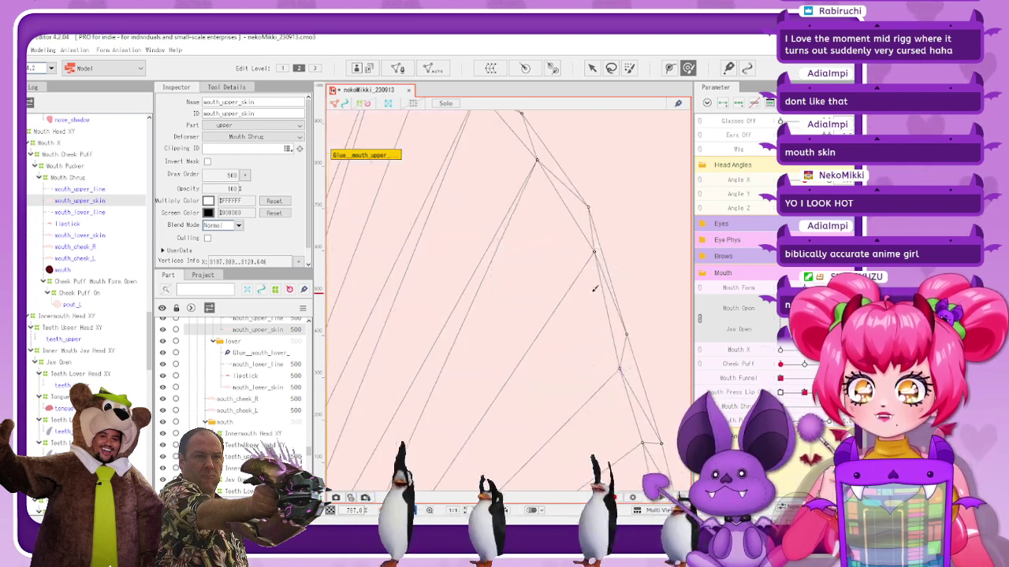
{"action": "scroll", "coordinate": [564, 286], "scroll_direction": "up", "scroll_amount": 3}
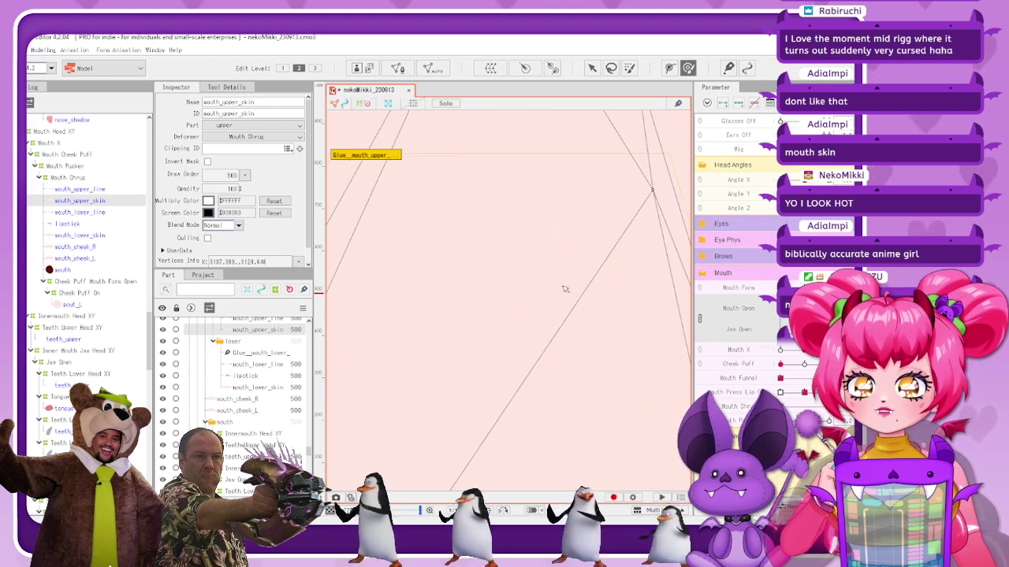
{"action": "scroll", "coordinate": [564, 286], "scroll_direction": "down", "scroll_amount": 2}
{"action": "left_click", "coordinate": [593, 70]}
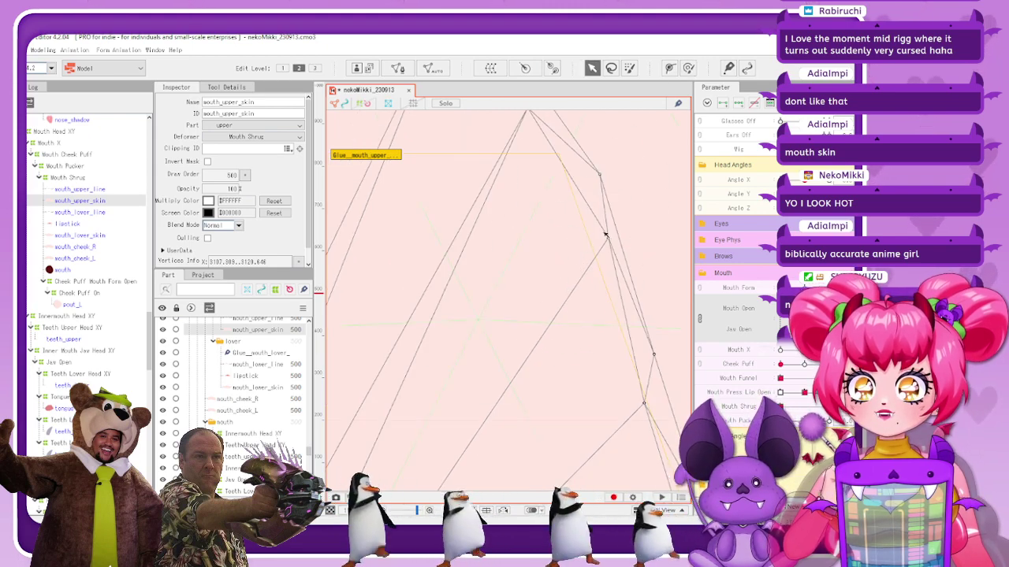
{"action": "scroll", "coordinate": [606, 240], "scroll_direction": "down", "scroll_amount": 5}
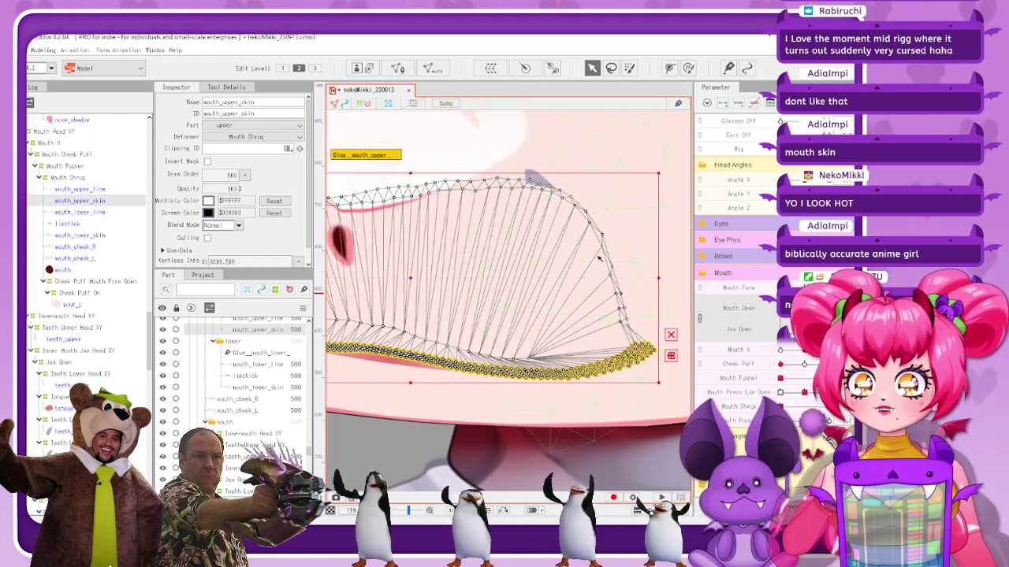
{"action": "scroll", "coordinate": [599, 256], "scroll_direction": "up", "scroll_amount": 5}
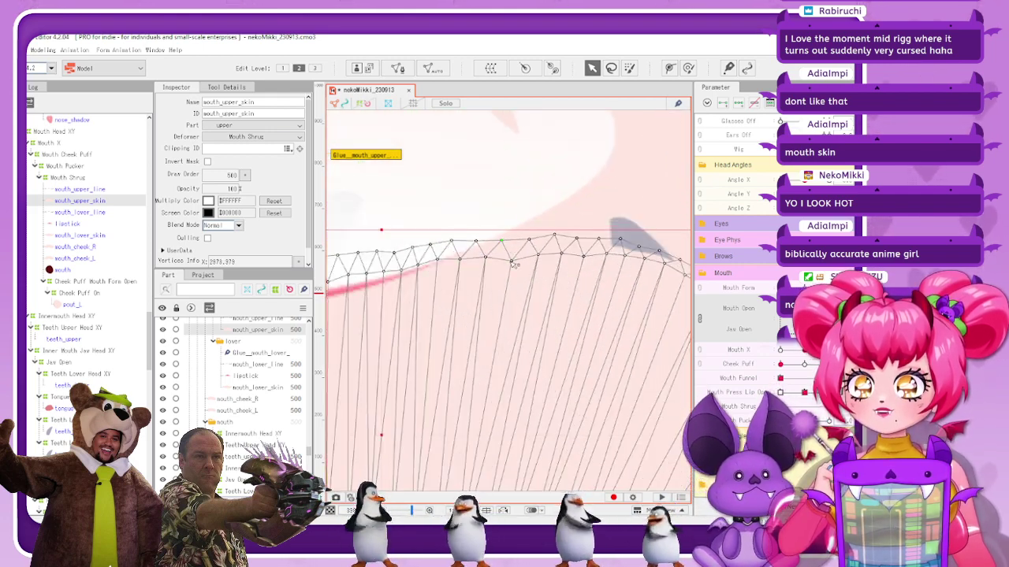
{"action": "left_click", "coordinate": [512, 259]}
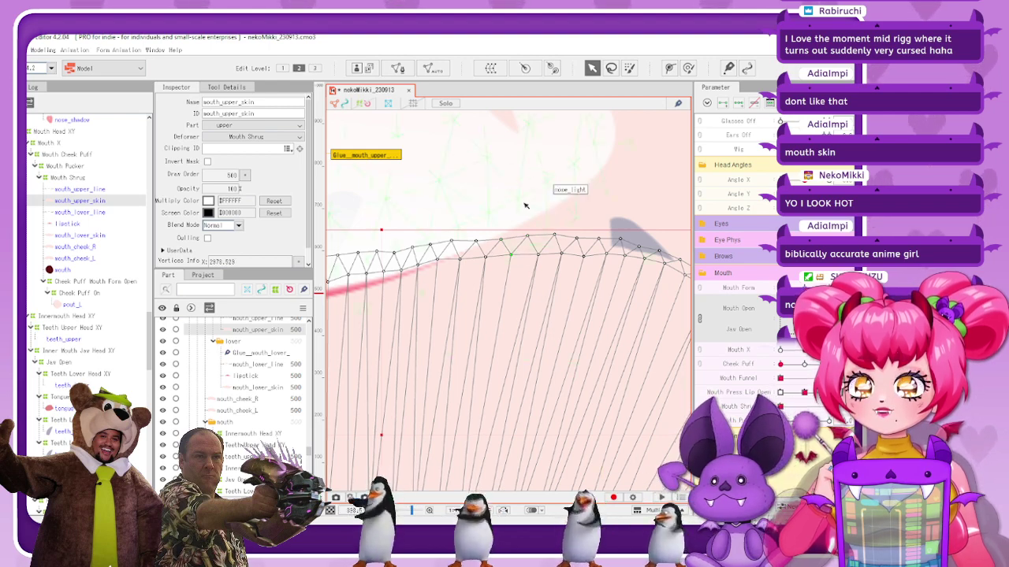
{"action": "scroll", "coordinate": [524, 206], "scroll_direction": "down", "scroll_amount": 3}
{"action": "scroll", "coordinate": [587, 193], "scroll_direction": "up", "scroll_amount": 2}
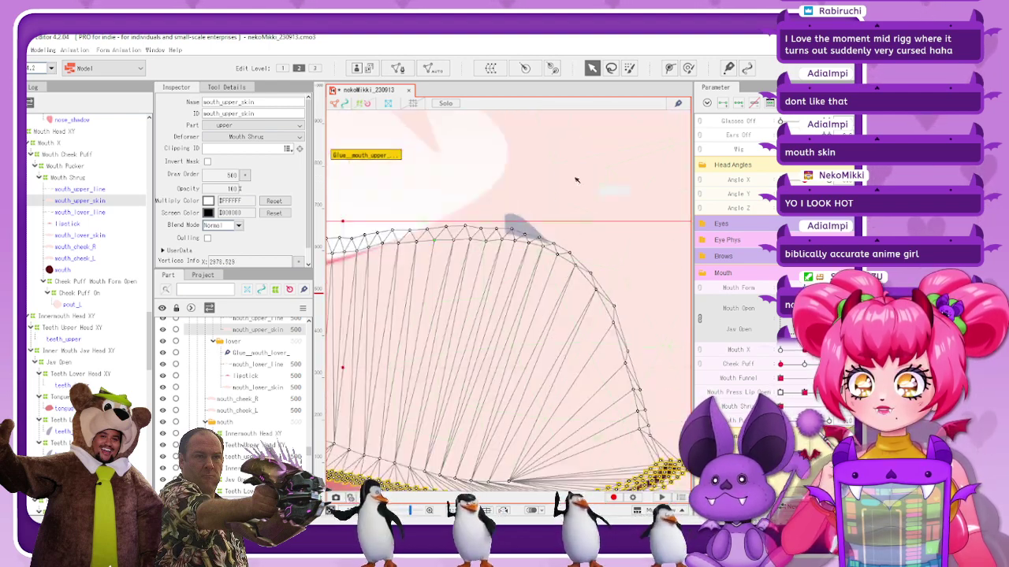
Smooth the top edge of the mouth_upper_skin mesh, from its right-hand curve to below the nose, with the deform brush
{"action": "left_click", "coordinate": [686, 68]}
{"action": "mouse_move", "coordinate": [516, 243]}
{"action": "left_mouse_down"}
{"action": "mouse_move", "coordinate": [523, 216]}
{"action": "mouse_move", "coordinate": [545, 234]}
{"action": "mouse_move", "coordinate": [484, 229]}
{"action": "mouse_move", "coordinate": [477, 204]}
{"action": "mouse_move", "coordinate": [486, 265]}
{"action": "mouse_move", "coordinate": [489, 242]}
{"action": "mouse_move", "coordinate": [468, 256]}
{"action": "mouse_move", "coordinate": [426, 255]}
{"action": "mouse_move", "coordinate": [408, 231]}
{"action": "mouse_move", "coordinate": [424, 250]}
{"action": "mouse_move", "coordinate": [428, 228]}
{"action": "mouse_move", "coordinate": [460, 227]}
{"action": "left_mouse_up"}
{"action": "scroll", "coordinate": [463, 236], "scroll_direction": "down", "scroll_amount": 5}
{"action": "scroll", "coordinate": [467, 242], "scroll_direction": "up", "scroll_amount": 2}
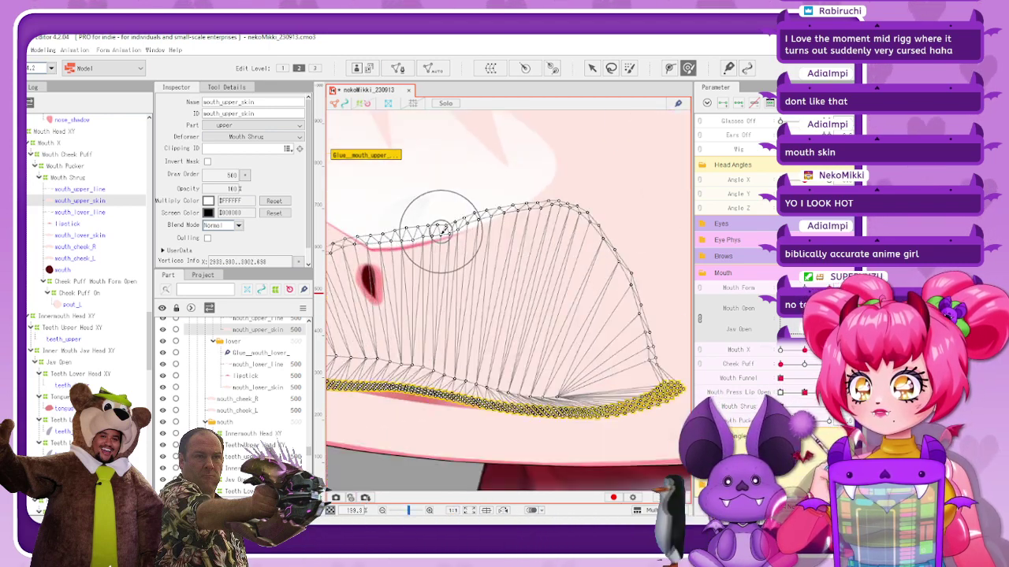
{"action": "scroll", "coordinate": [433, 234], "scroll_direction": "down", "scroll_amount": 4}
{"action": "scroll", "coordinate": [485, 251], "scroll_direction": "up", "scroll_amount": 4}
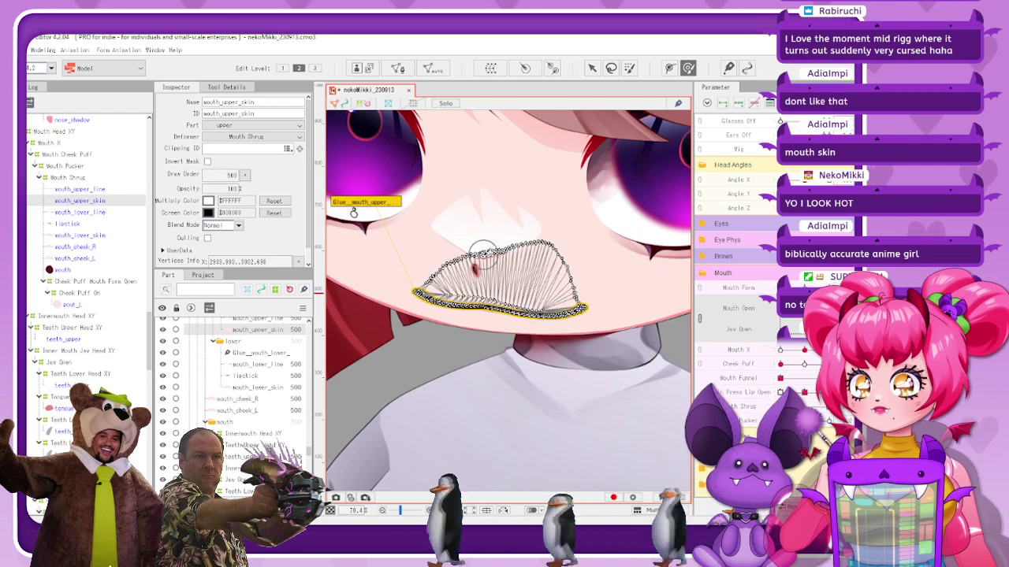
Round out the nose-side and left-hand outline of the mouth_upper_skin mesh with the deform brush and save the model
{"action": "scroll", "coordinate": [493, 253], "scroll_direction": "down", "scroll_amount": 4}
{"action": "scroll", "coordinate": [590, 265], "scroll_direction": "up", "scroll_amount": 4}
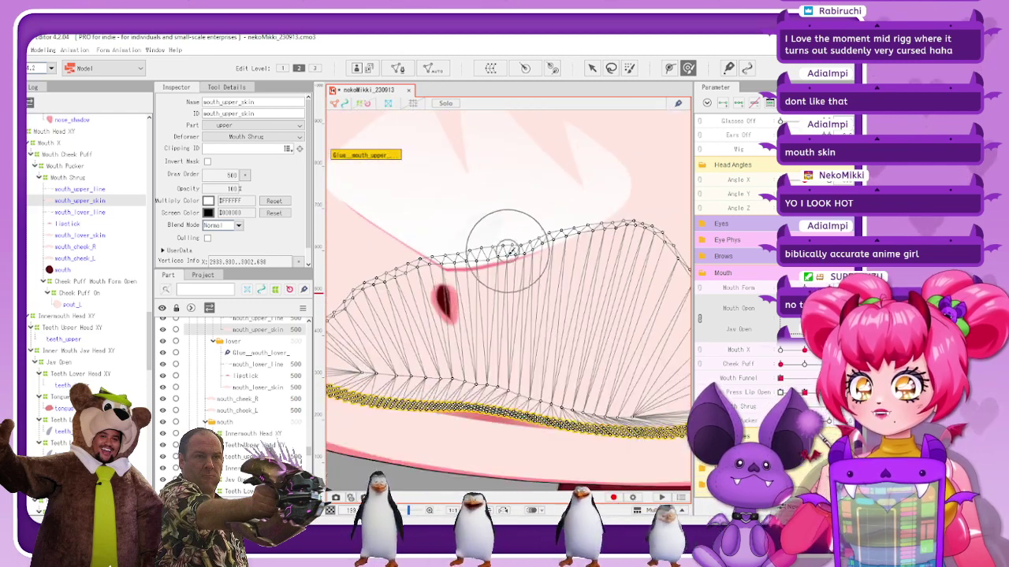
{"action": "scroll", "coordinate": [503, 287], "scroll_direction": "down", "scroll_amount": 2}
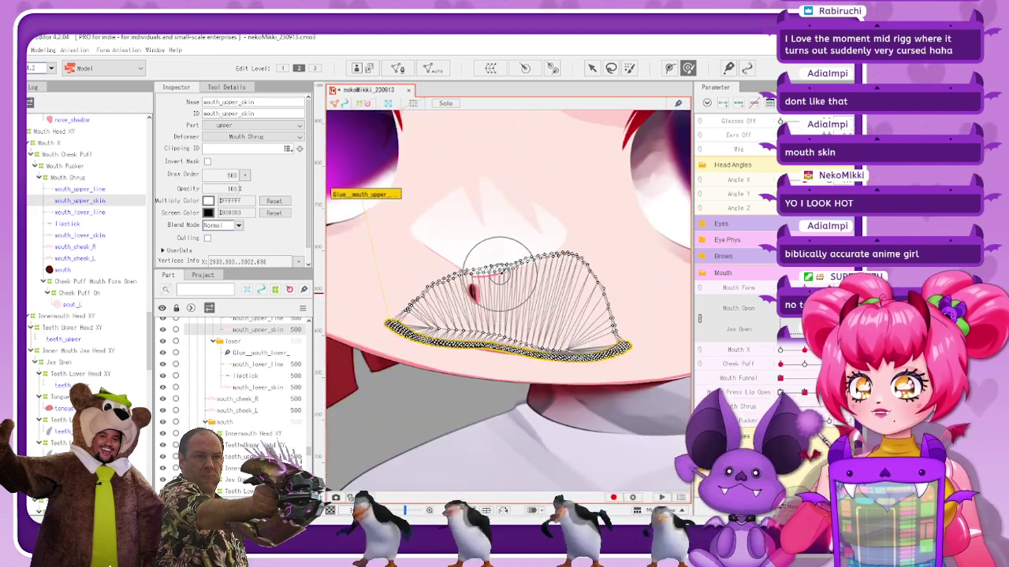
{"action": "mouse_move", "coordinate": [500, 275]}
{"action": "left_mouse_down"}
{"action": "mouse_move", "coordinate": [507, 263]}
{"action": "mouse_move", "coordinate": [474, 288]}
{"action": "left_mouse_up"}
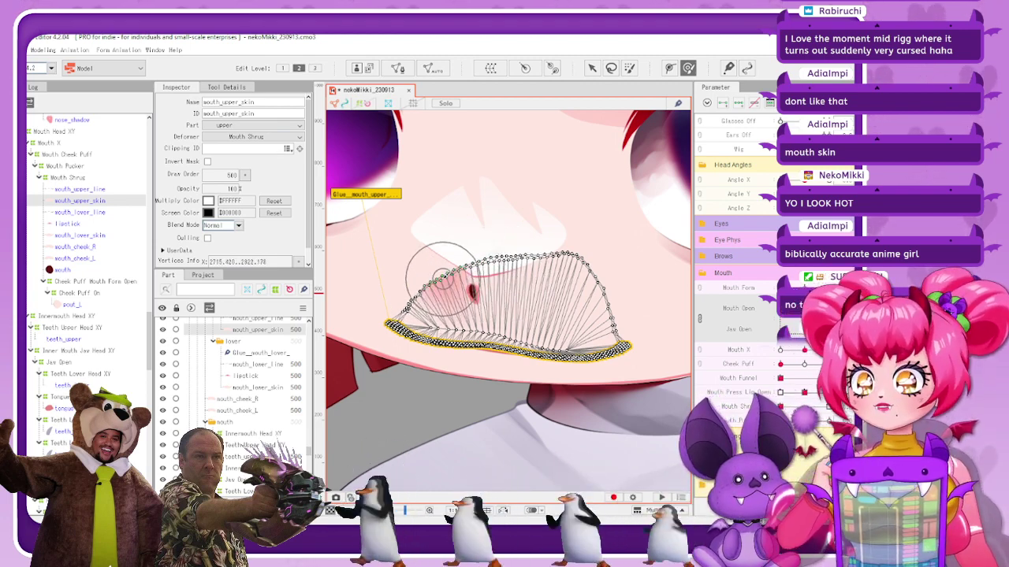
{"action": "left_click_drag", "start_coordinate": [444, 276], "coordinate": [455, 268]}
{"action": "scroll", "coordinate": [438, 293], "scroll_direction": "up", "scroll_amount": 4}
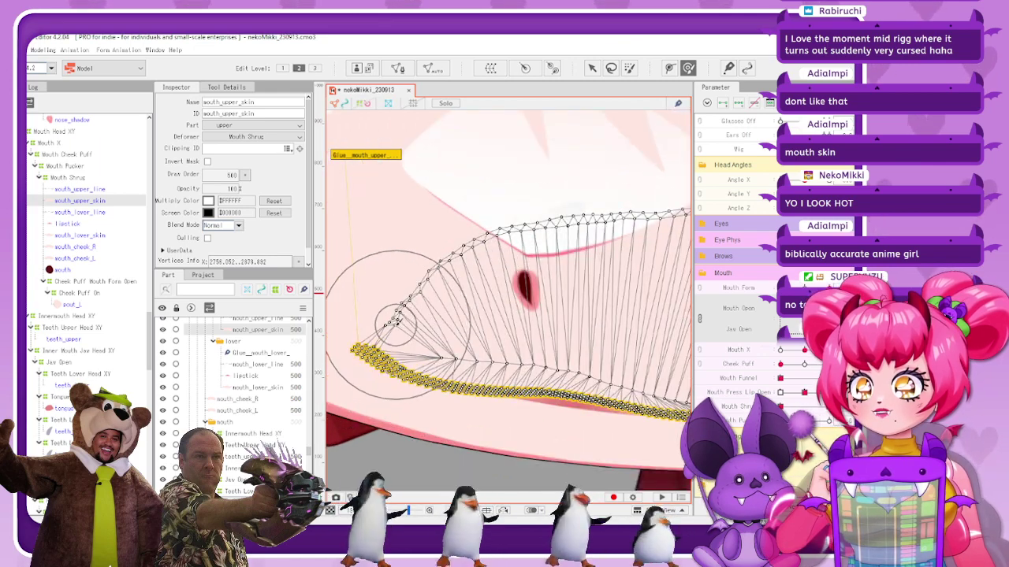
{"action": "left_click_drag", "start_coordinate": [400, 312], "coordinate": [420, 270]}
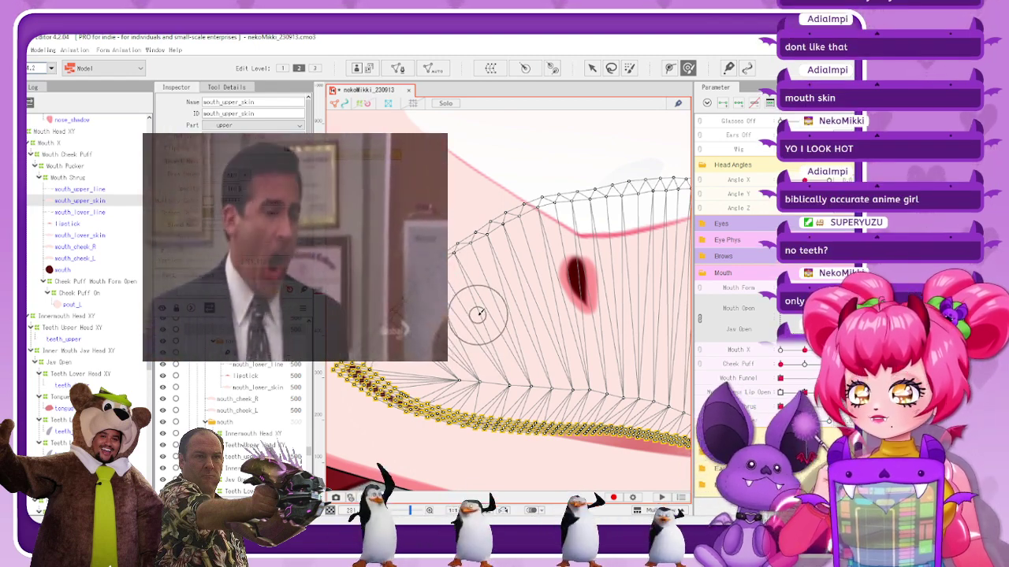
{"action": "key", "text": "ctrl"}
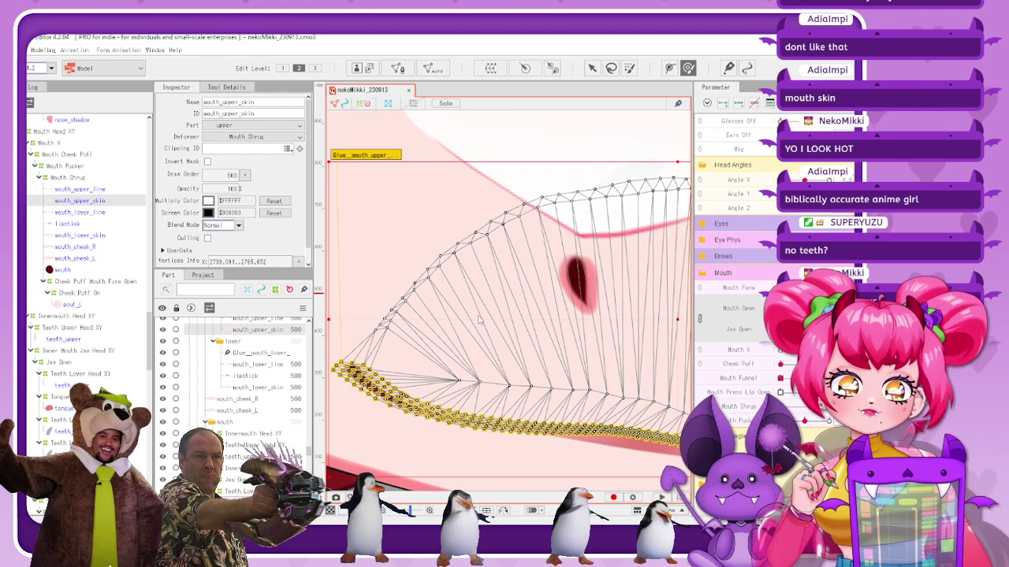
Even out the right-hand top edge of the mouth_upper_skin mesh, then deselect it and check the skin around the nose
{"action": "scroll", "coordinate": [479, 295], "scroll_direction": "down", "scroll_amount": 5}
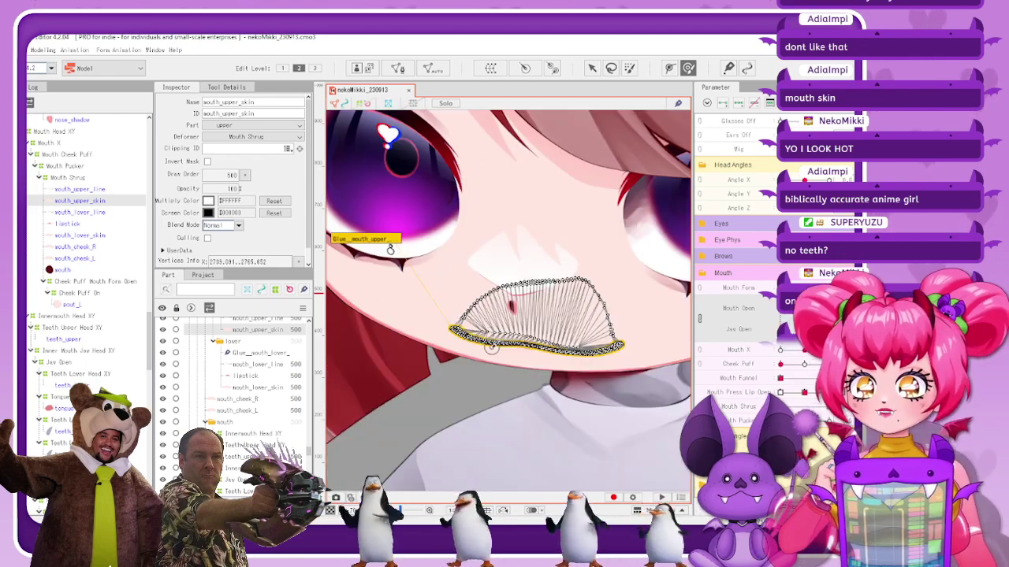
{"action": "scroll", "coordinate": [573, 288], "scroll_direction": "up", "scroll_amount": 5}
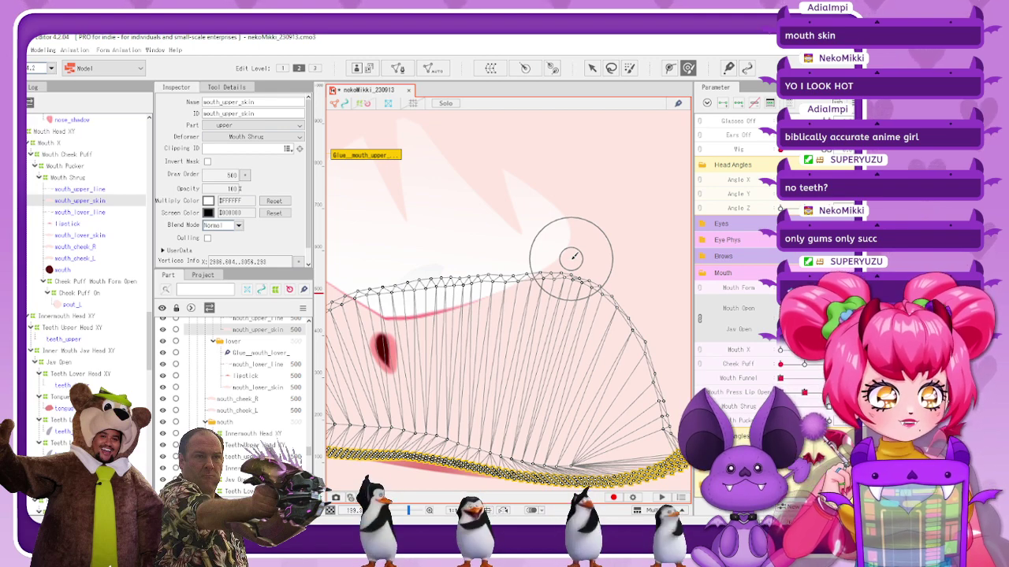
{"action": "scroll", "coordinate": [571, 258], "scroll_direction": "down", "scroll_amount": 4}
{"action": "key", "text": "Escape"}
{"action": "scroll", "coordinate": [557, 299], "scroll_direction": "down", "scroll_amount": 2}
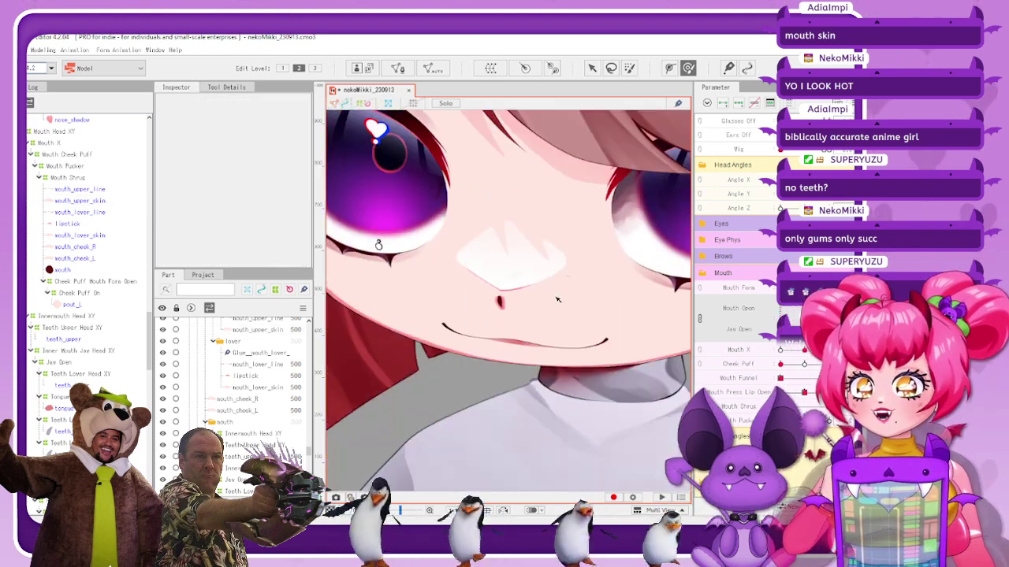
{"action": "scroll", "coordinate": [557, 291], "scroll_direction": "up", "scroll_amount": 2}
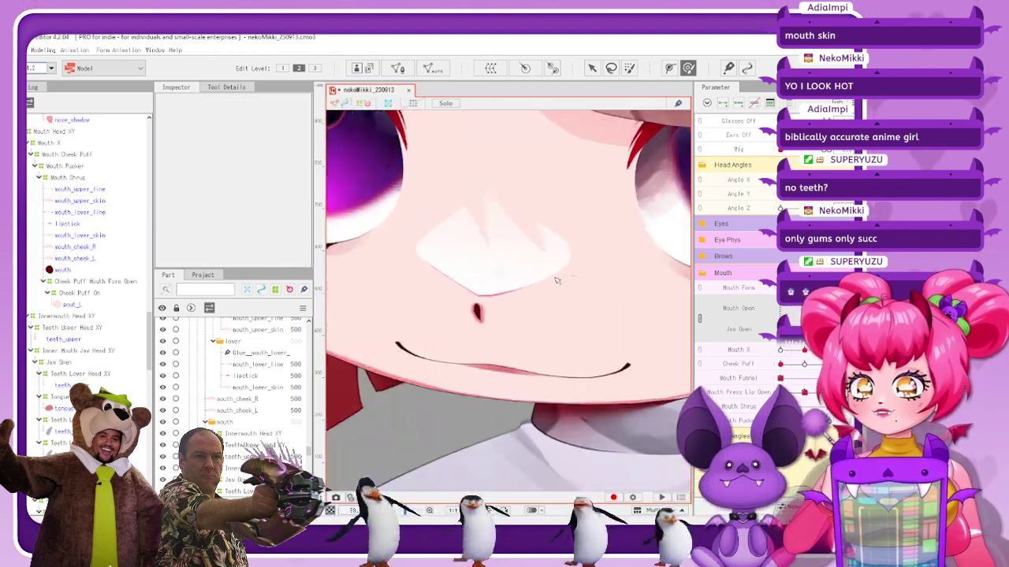
Reselect mouth_upper_skin, reshape its upper right edge below the nose with a larger deform brush, and check the closed mouth without the mesh
{"action": "left_click", "coordinate": [82, 201]}
{"action": "left_click", "coordinate": [336, 104]}
{"action": "scroll", "coordinate": [621, 268], "scroll_direction": "up", "scroll_amount": 3}
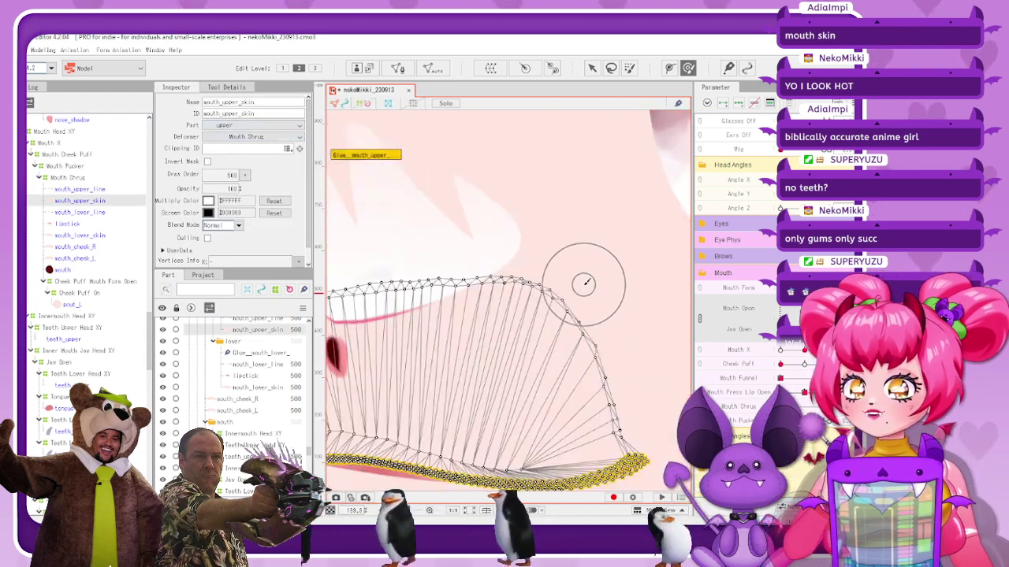
{"action": "left_click_drag", "start_coordinate": [558, 273], "coordinate": [556, 310]}
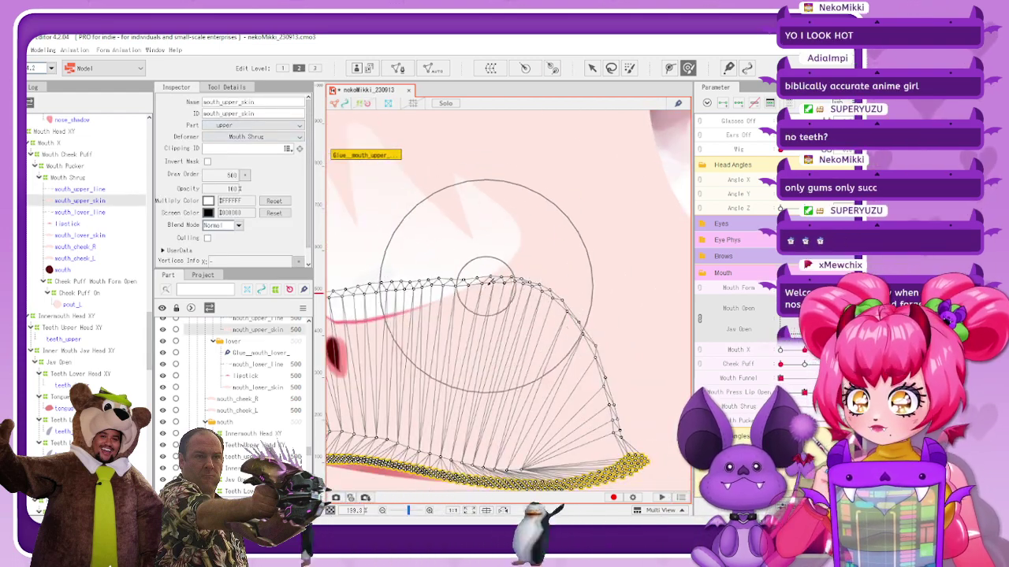
{"action": "mouse_move", "coordinate": [486, 290]}
{"action": "left_mouse_down"}
{"action": "mouse_move", "coordinate": [493, 277]}
{"action": "mouse_move", "coordinate": [533, 282]}
{"action": "left_mouse_up"}
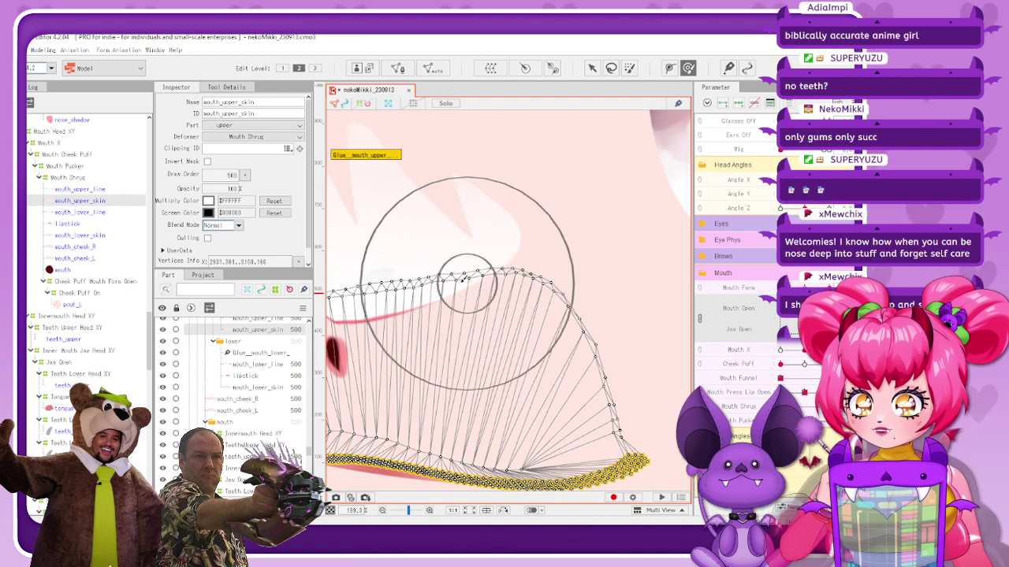
{"action": "left_click_drag", "start_coordinate": [401, 307], "coordinate": [401, 256]}
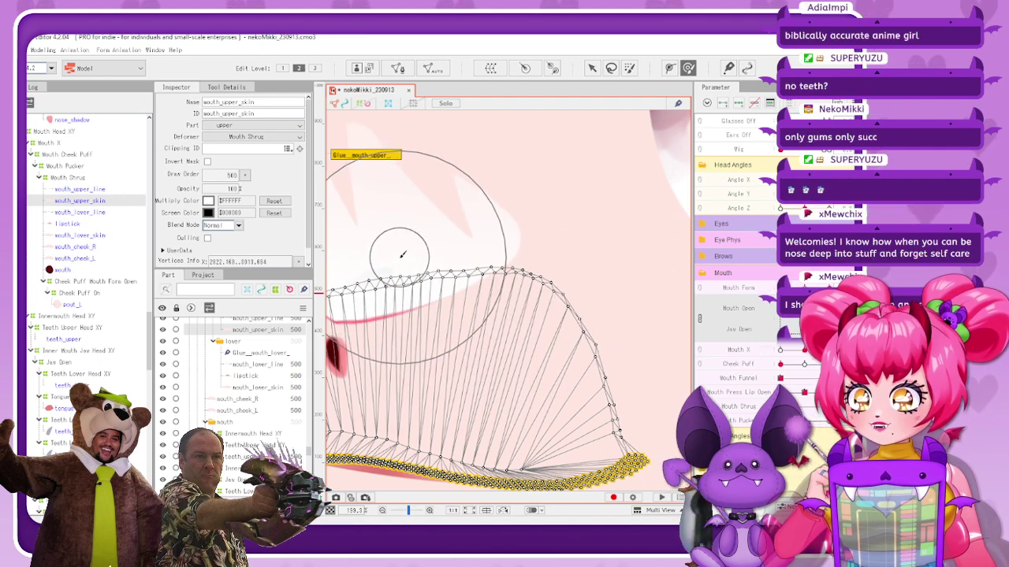
{"action": "left_click", "coordinate": [335, 104]}
{"action": "scroll", "coordinate": [554, 286], "scroll_direction": "down", "scroll_amount": 5}
{"action": "scroll", "coordinate": [519, 331], "scroll_direction": "up", "scroll_amount": 5}
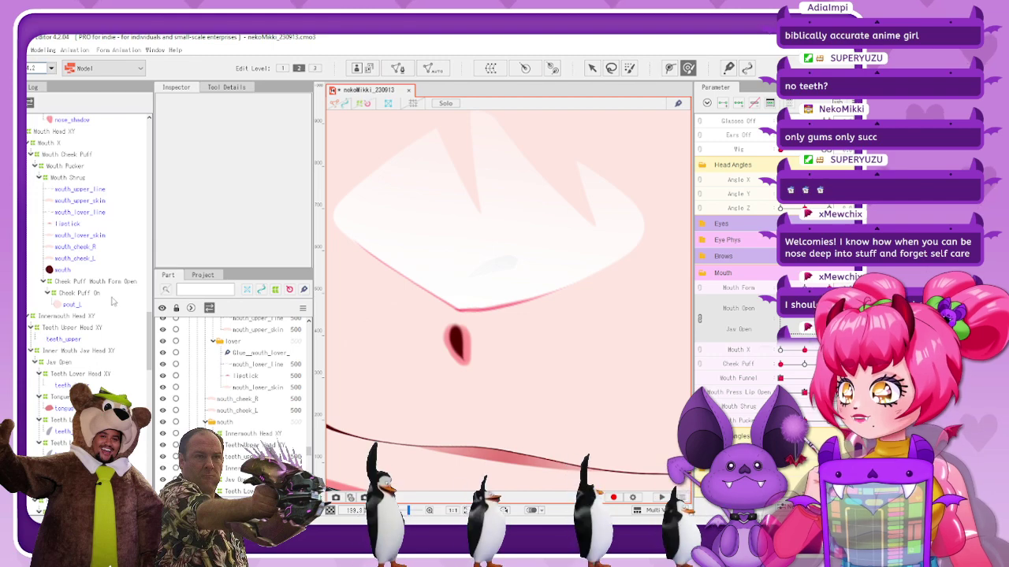
Raise the top edge of the mouth_upper_skin mesh over the tip of the nose and deselect it
{"action": "left_click", "coordinate": [98, 203]}
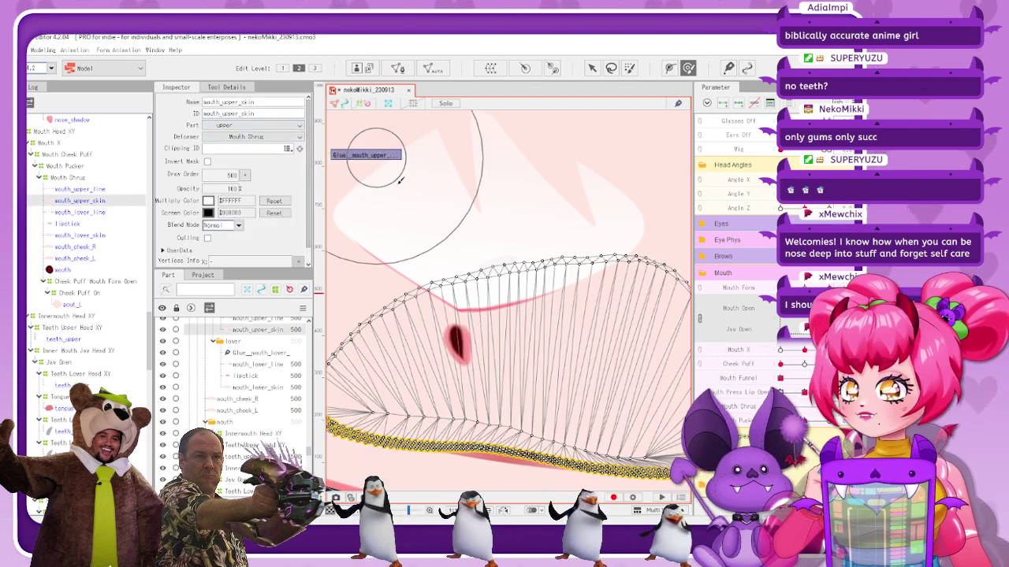
{"action": "mouse_move", "coordinate": [488, 262]}
{"action": "left_mouse_down"}
{"action": "mouse_move", "coordinate": [453, 236]}
{"action": "mouse_move", "coordinate": [492, 237]}
{"action": "mouse_move", "coordinate": [552, 268]}
{"action": "mouse_move", "coordinate": [377, 281]}
{"action": "mouse_move", "coordinate": [473, 288]}
{"action": "mouse_move", "coordinate": [442, 264]}
{"action": "mouse_move", "coordinate": [490, 334]}
{"action": "mouse_move", "coordinate": [485, 317]}
{"action": "mouse_move", "coordinate": [488, 343]}
{"action": "mouse_move", "coordinate": [478, 257]}
{"action": "left_mouse_up"}
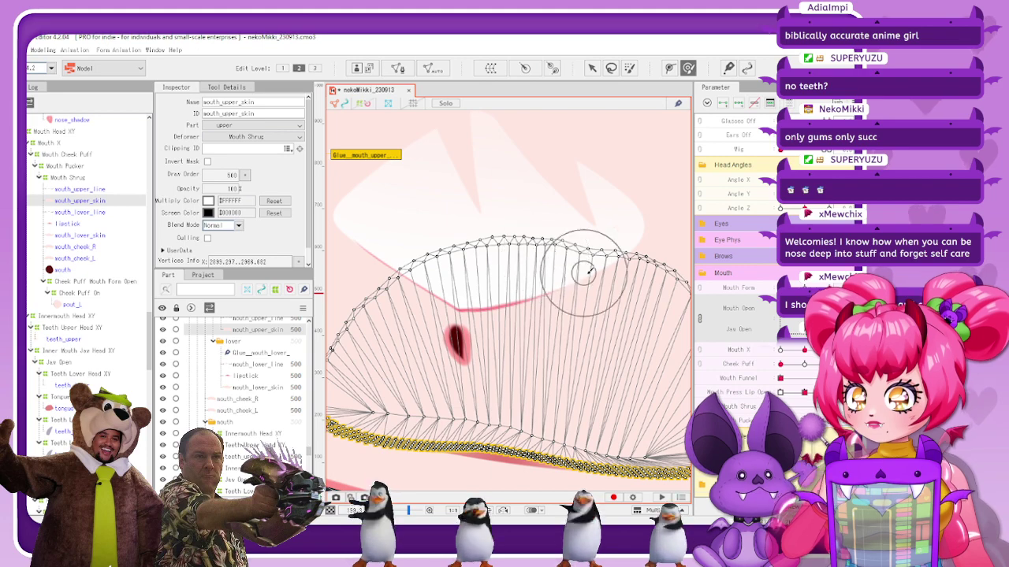
{"action": "left_click", "coordinate": [335, 104]}
{"action": "scroll", "coordinate": [520, 259], "scroll_direction": "down", "scroll_amount": 8}
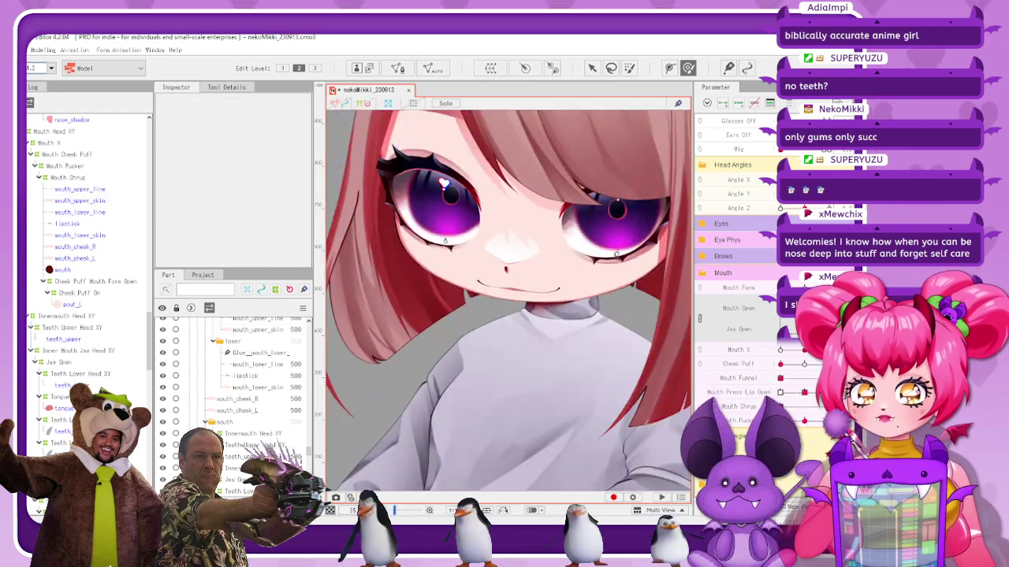
Test the reshaped upper mouth skin by opening the mouth and jaw and varying the head angle
{"action": "mouse_move", "coordinate": [780, 194]}
{"action": "left_mouse_down"}
{"action": "mouse_move", "coordinate": [824, 194]}
{"action": "mouse_move", "coordinate": [778, 195]}
{"action": "left_mouse_up"}
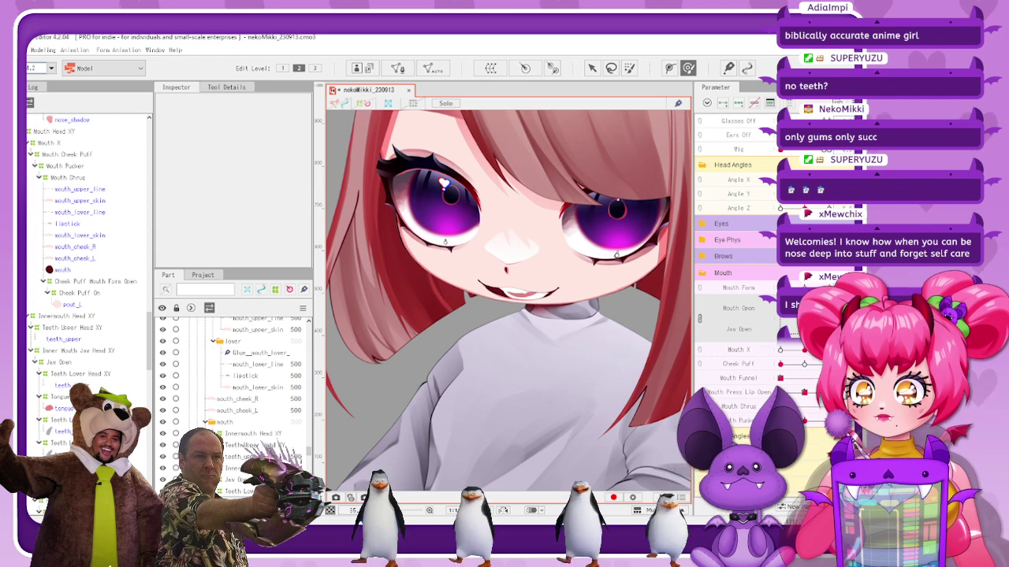
{"action": "scroll", "coordinate": [558, 352], "scroll_direction": "down", "scroll_amount": 5}
{"action": "scroll", "coordinate": [581, 327], "scroll_direction": "up", "scroll_amount": 3}
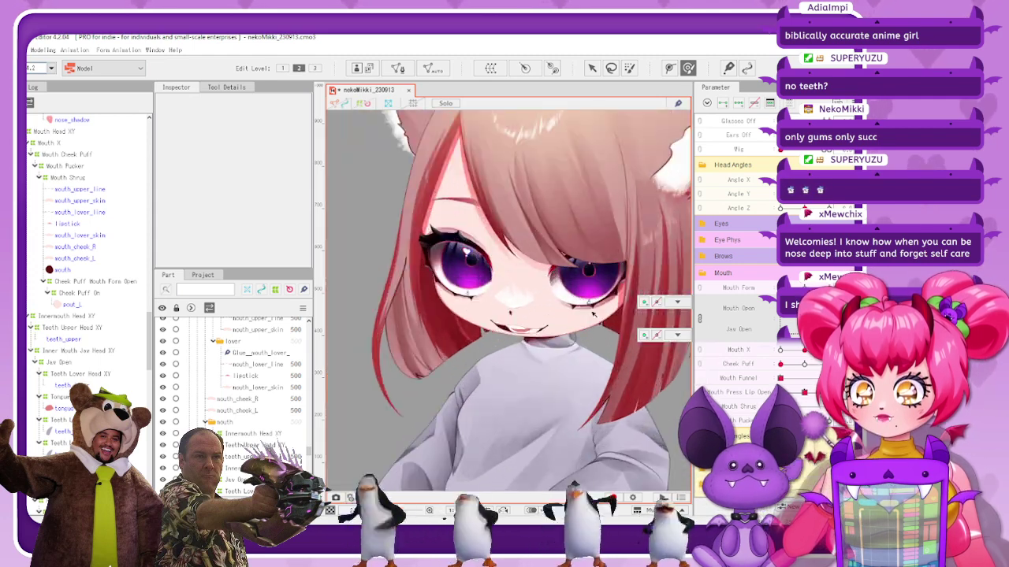
{"action": "left_click_drag", "start_coordinate": [782, 194], "coordinate": [834, 206]}
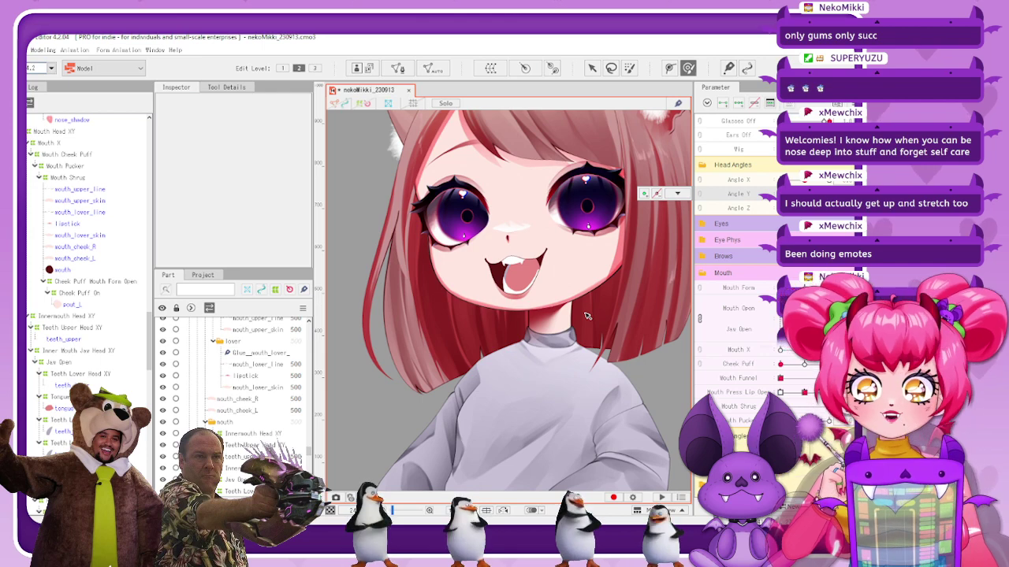
Identify the deformer enclosing the inner mouth parts and rename Innermouth Head XY as Innermouth
{"action": "scroll", "coordinate": [519, 250], "scroll_direction": "up", "scroll_amount": 3}
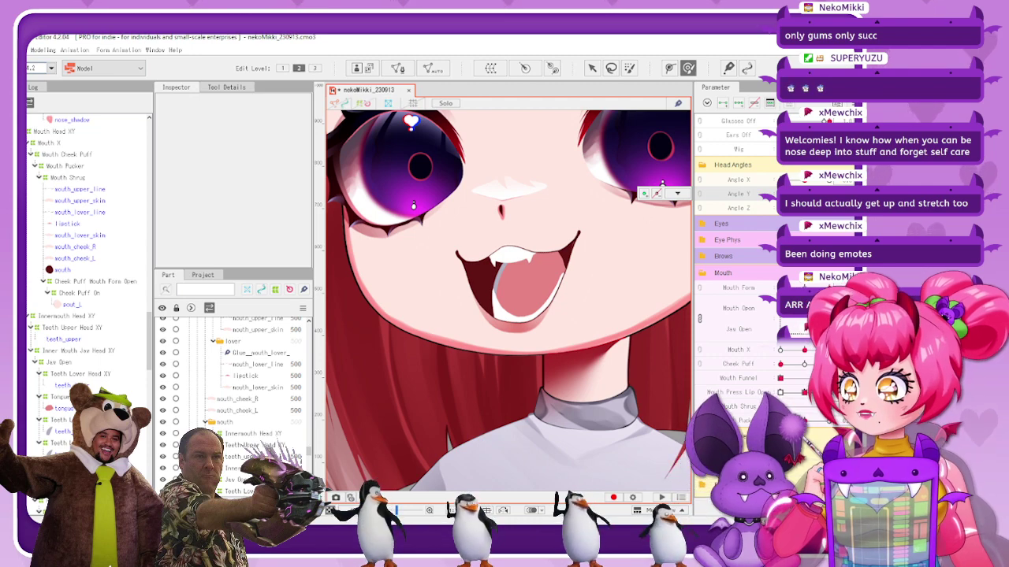
{"action": "left_click", "coordinate": [84, 375]}
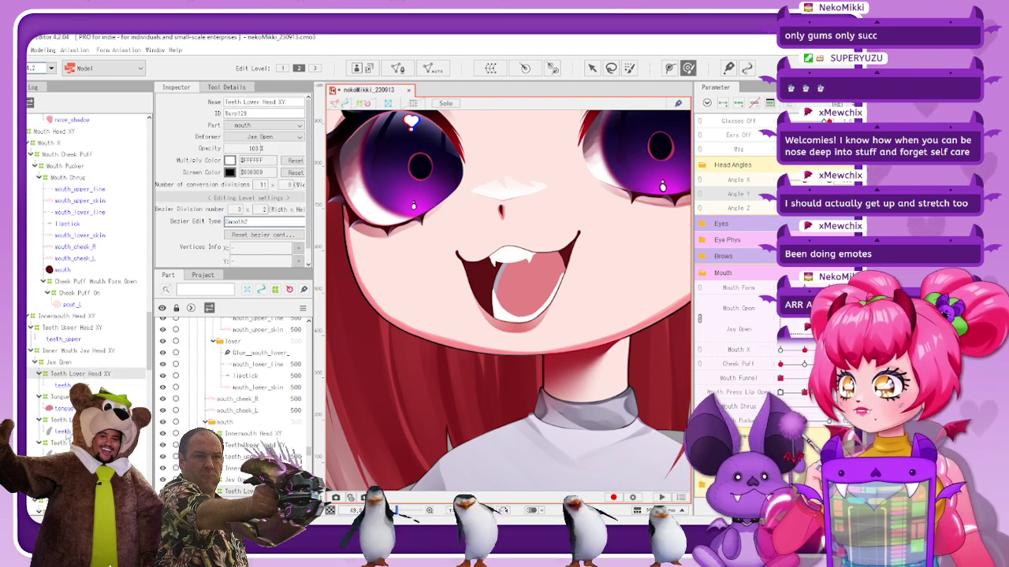
{"action": "left_click", "coordinate": [93, 351]}
{"action": "left_click", "coordinate": [85, 317]}
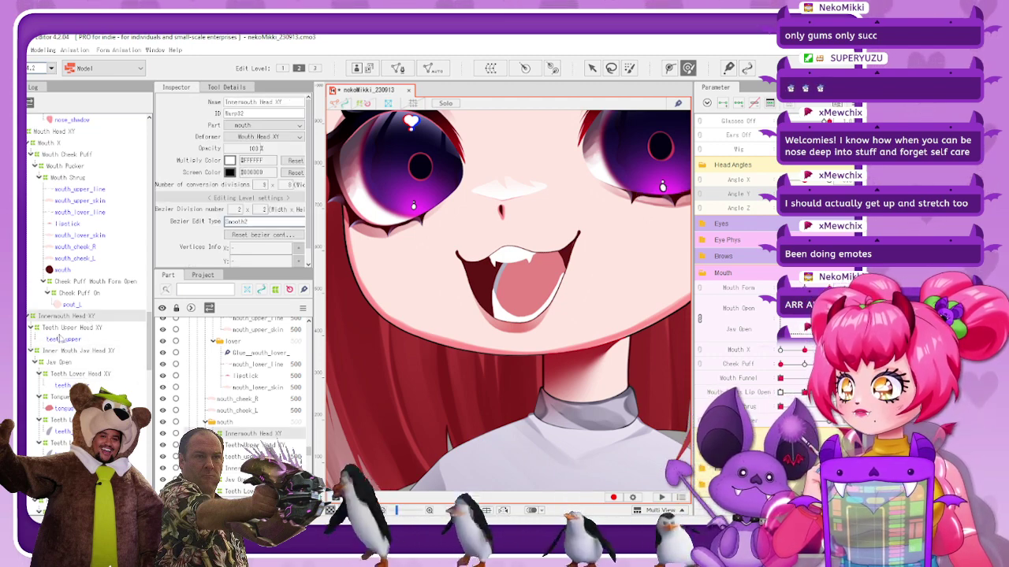
{"action": "left_click", "coordinate": [92, 351]}
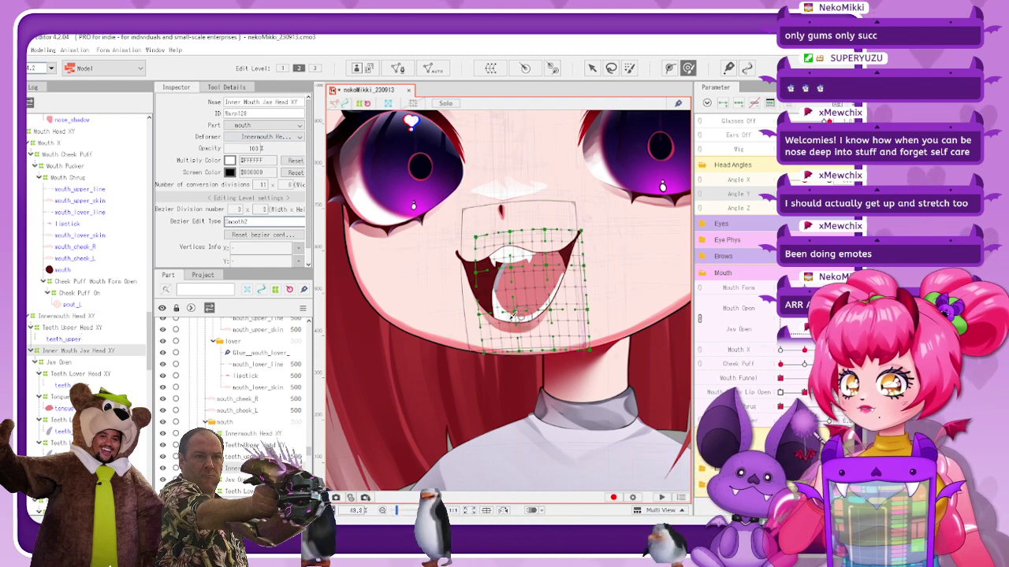
{"action": "left_click", "coordinate": [85, 315]}
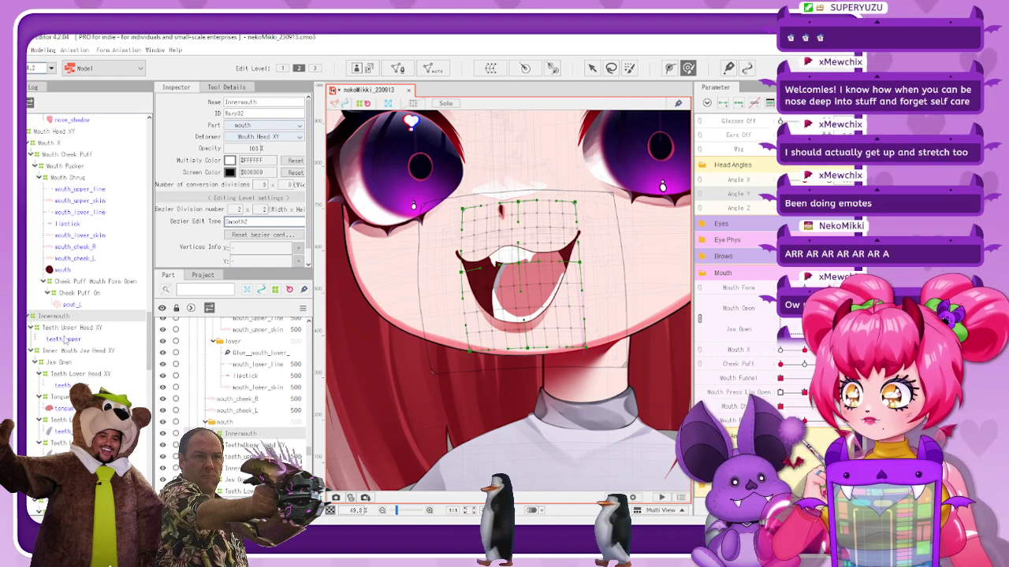
Lower the top edge of the Inner Mouth Jaw Head XY deformer and set its Bezier division number to 2
{"action": "left_click", "coordinate": [85, 351]}
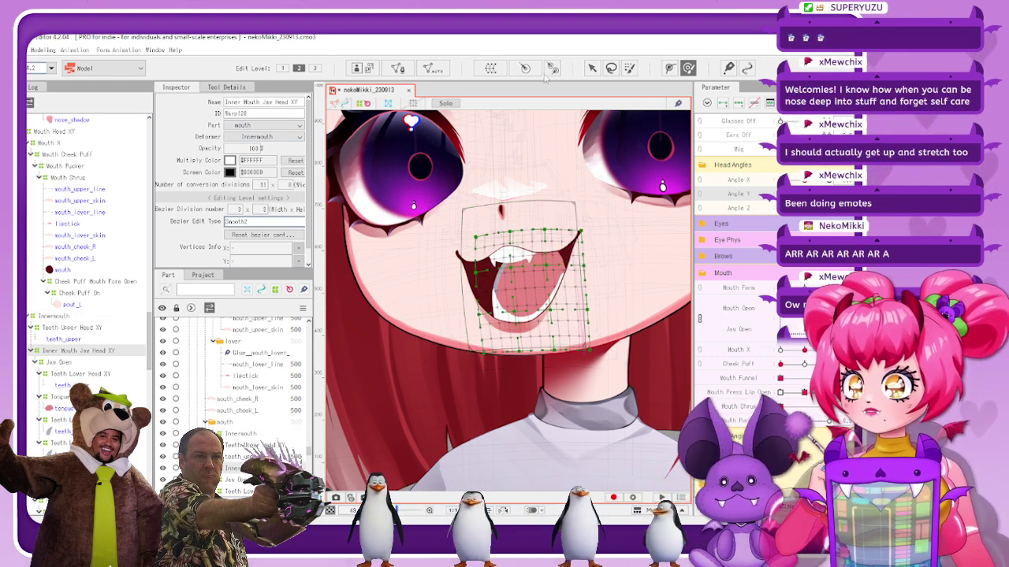
{"action": "left_click", "coordinate": [591, 68]}
{"action": "left_click_drag", "start_coordinate": [532, 226], "coordinate": [534, 260]}
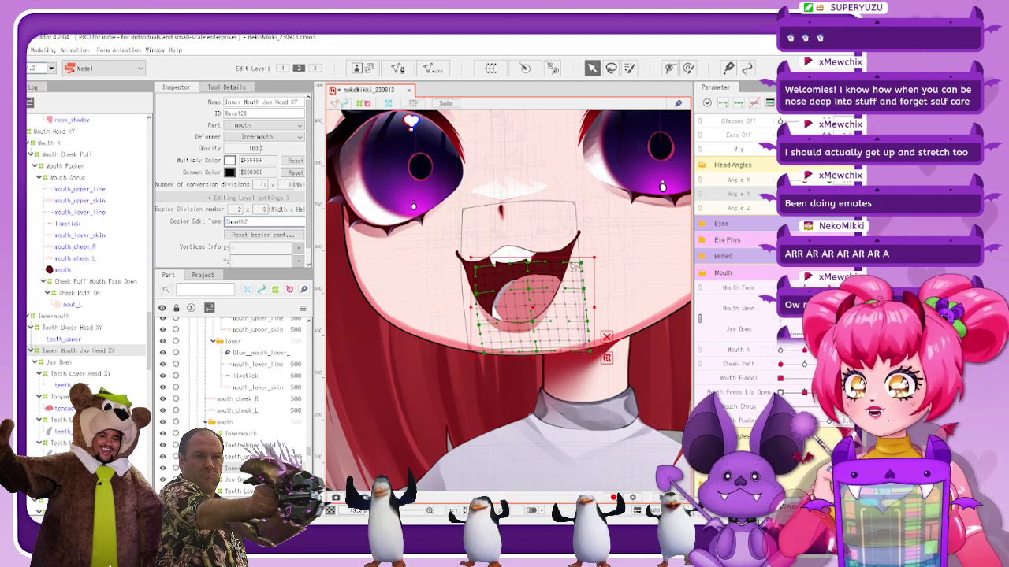
{"action": "scroll", "coordinate": [552, 260], "scroll_direction": "up", "scroll_amount": 2}
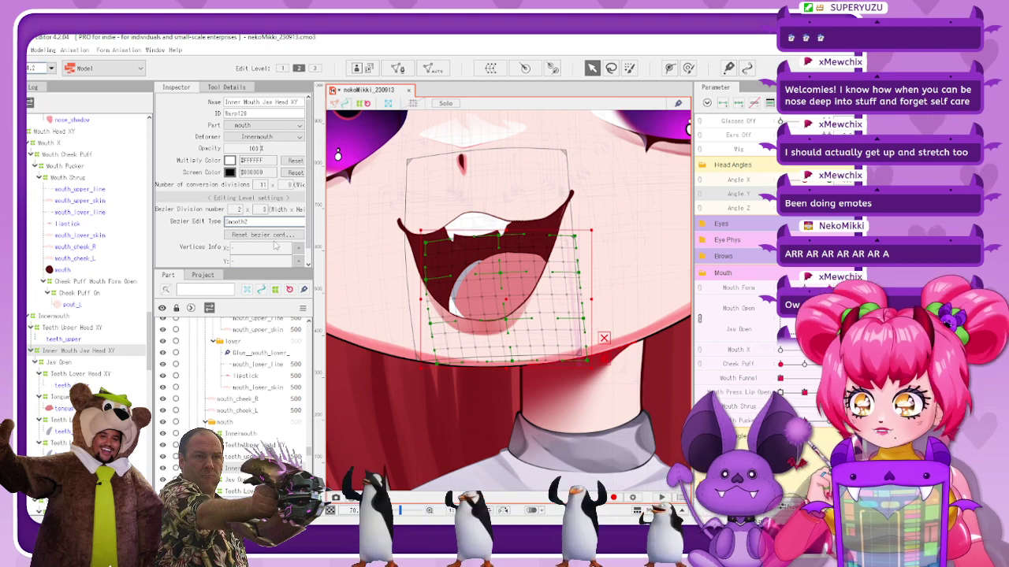
{"action": "type", "text": "2"}
{"action": "key", "text": "Return"}
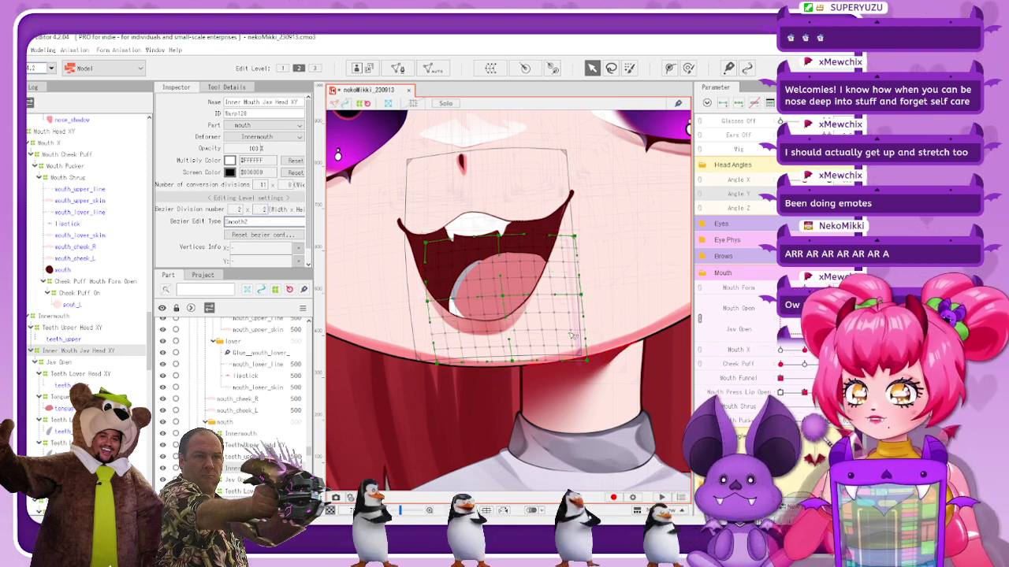
Squash the Inner Mouth Jaw Head XY deformer by lowering its top edge and raising its bottom edge, then deselect it
{"action": "scroll", "coordinate": [489, 290], "scroll_direction": "up", "scroll_amount": 2}
{"action": "left_click", "coordinate": [516, 298]}
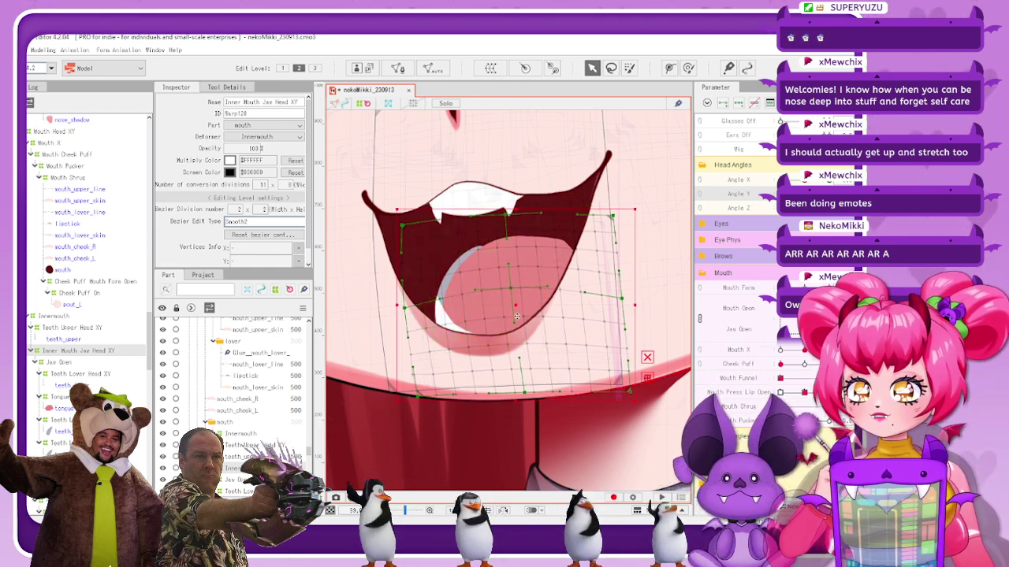
{"action": "left_click_drag", "start_coordinate": [526, 393], "coordinate": [527, 381]}
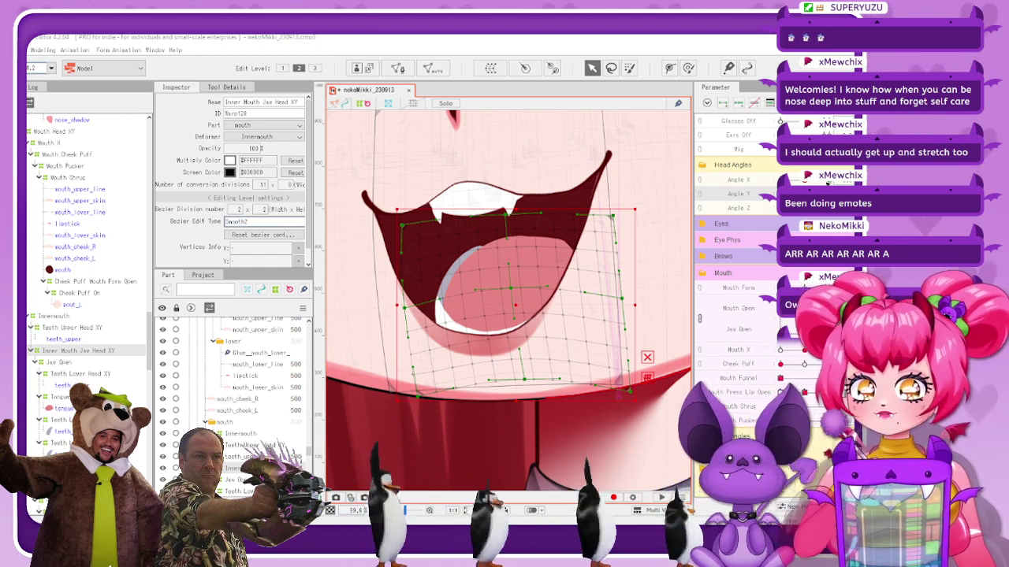
{"action": "mouse_move", "coordinate": [828, 194]}
{"action": "left_mouse_down"}
{"action": "mouse_move", "coordinate": [787, 194]}
{"action": "mouse_move", "coordinate": [827, 194]}
{"action": "left_mouse_up"}
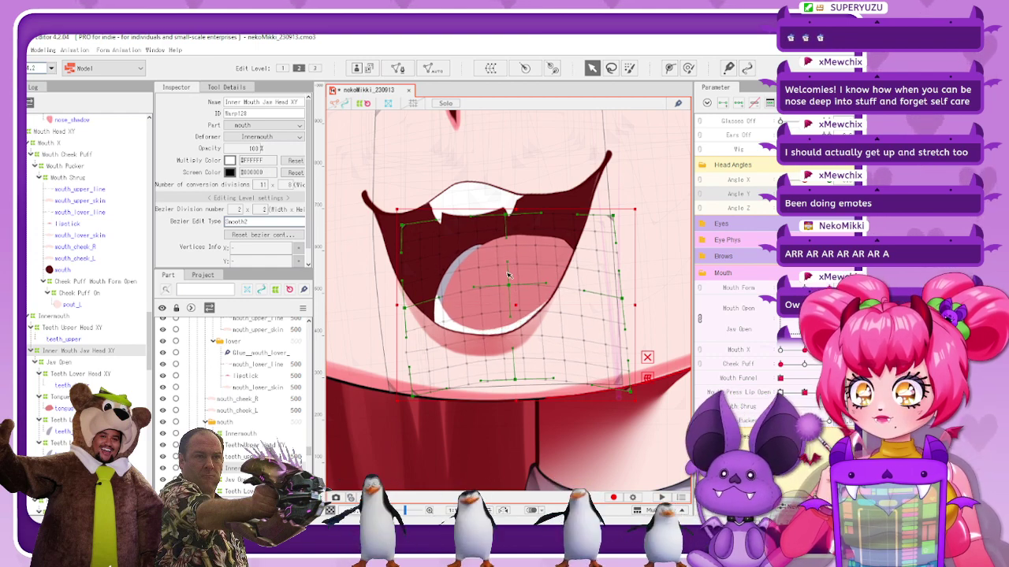
{"action": "left_click_drag", "start_coordinate": [514, 208], "coordinate": [518, 230]}
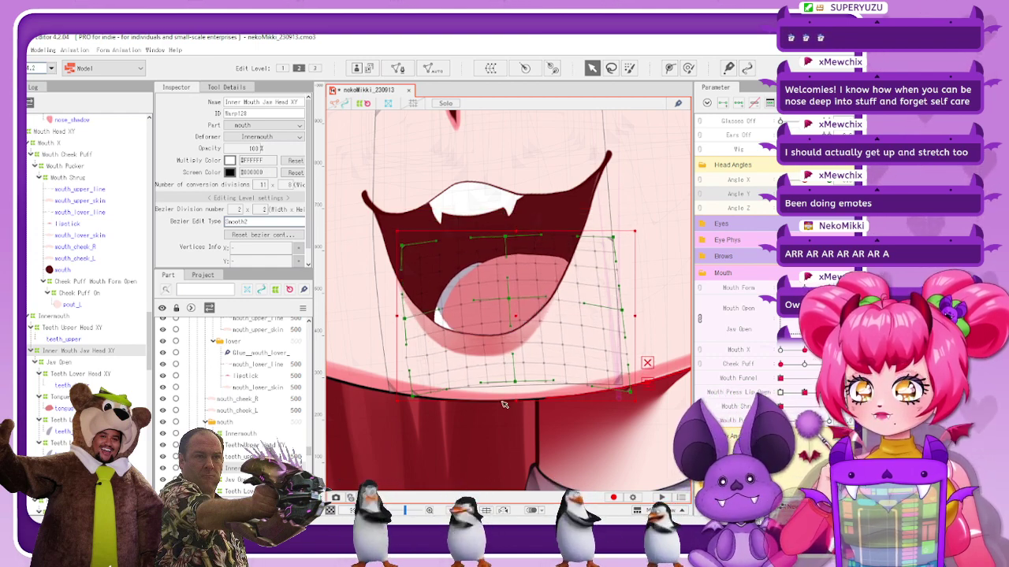
{"action": "left_click_drag", "start_coordinate": [519, 400], "coordinate": [515, 388]}
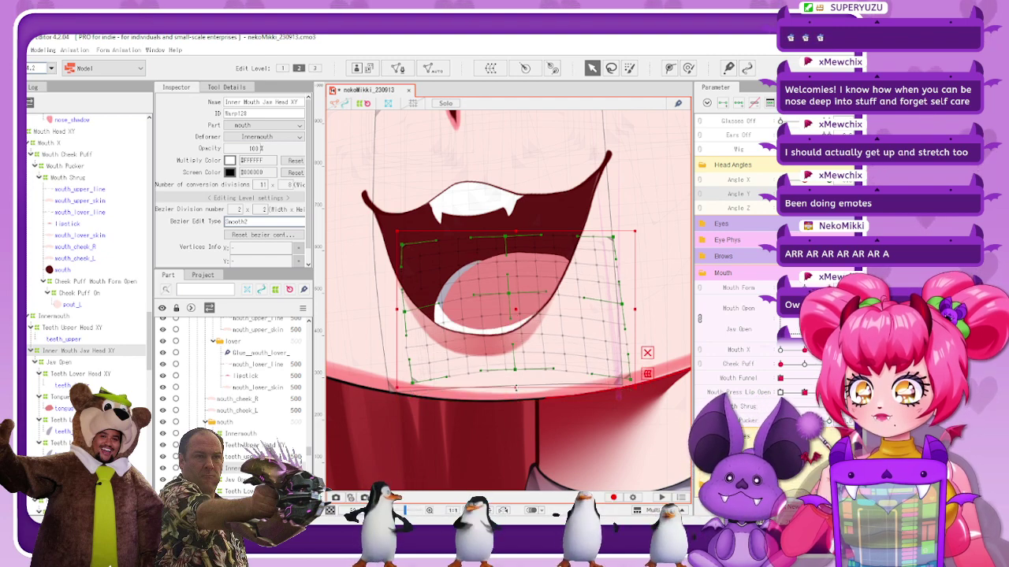
{"action": "left_click", "coordinate": [520, 327]}
{"action": "scroll", "coordinate": [522, 315], "scroll_direction": "down", "scroll_amount": 5}
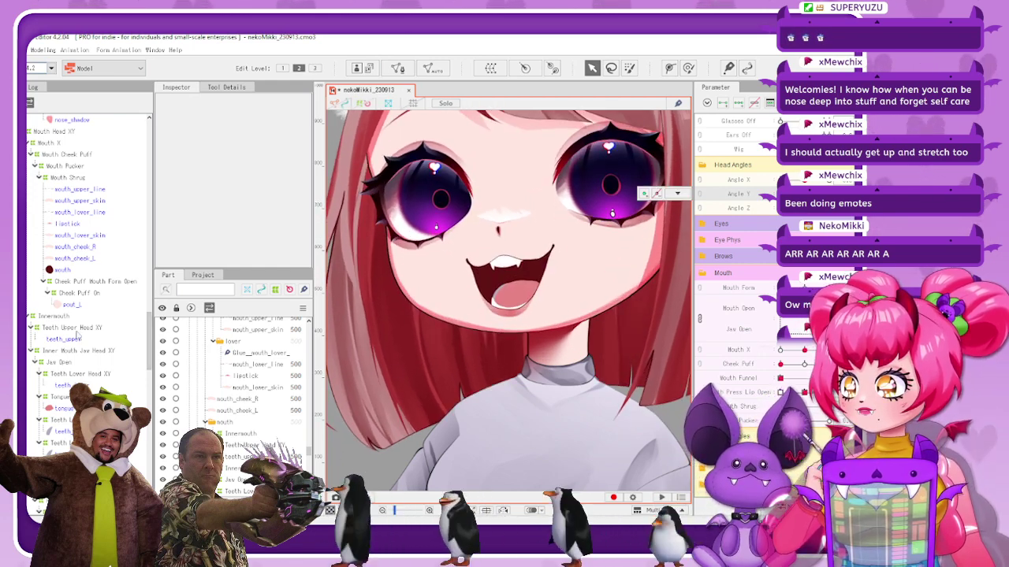
Reselect Inner Mouth Jaw Head XY, raise its bottom edge further and nudge its top edge slightly down
{"action": "left_click", "coordinate": [91, 373]}
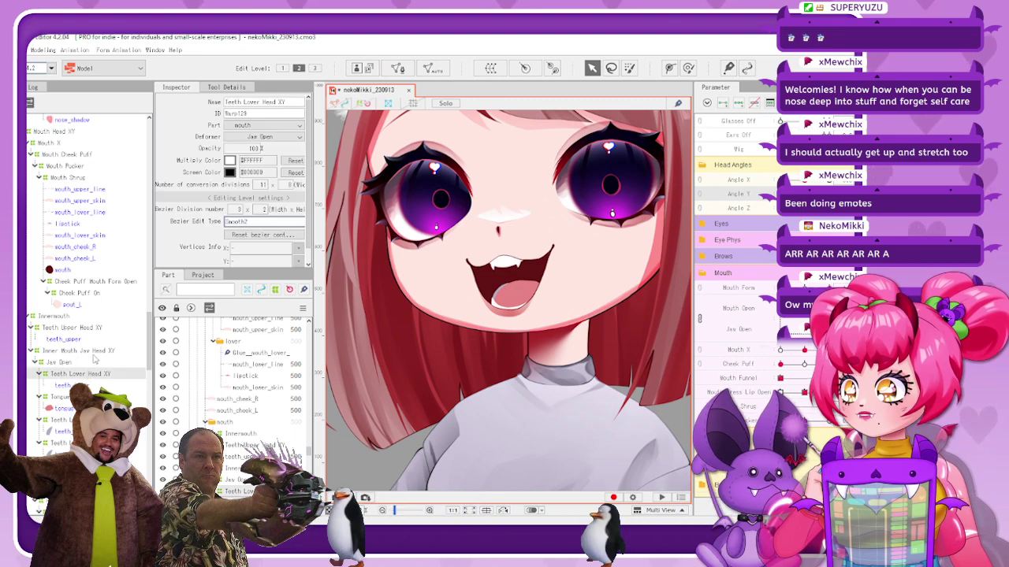
{"action": "left_click", "coordinate": [93, 351]}
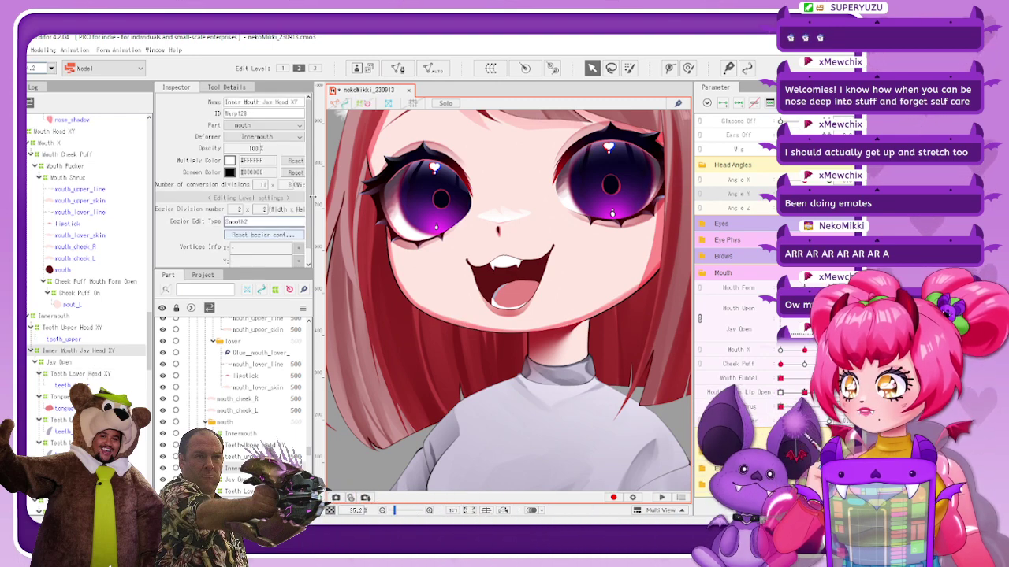
{"action": "scroll", "coordinate": [499, 296], "scroll_direction": "up", "scroll_amount": 6}
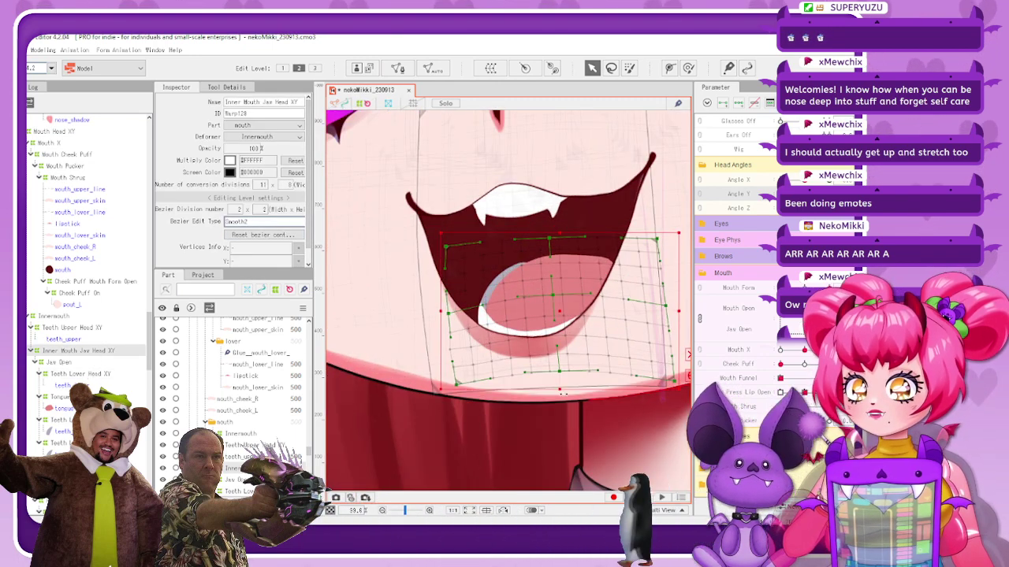
{"action": "left_click_drag", "start_coordinate": [560, 394], "coordinate": [561, 378]}
{"action": "scroll", "coordinate": [535, 246], "scroll_direction": "down", "scroll_amount": 2}
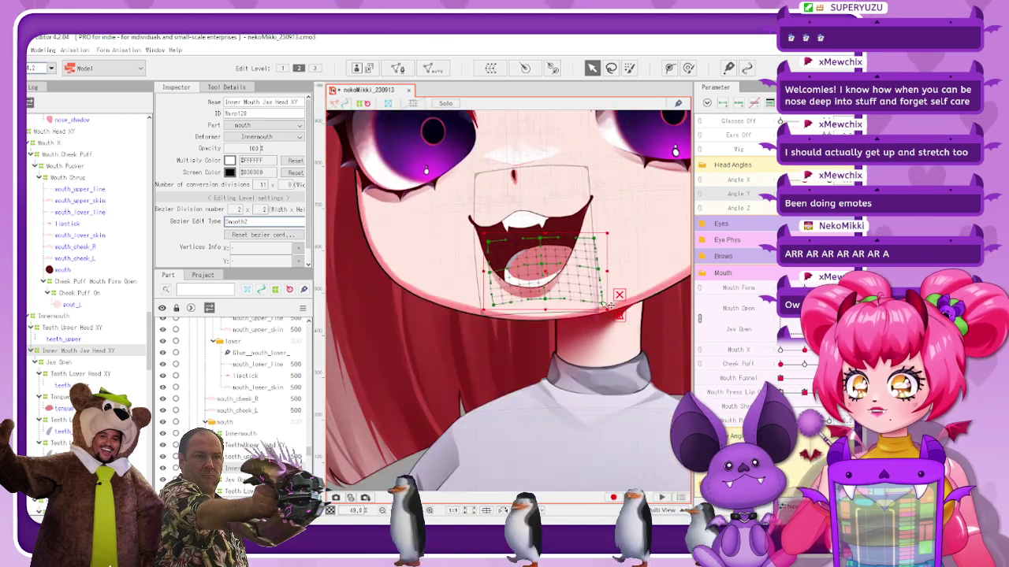
{"action": "left_click_drag", "start_coordinate": [550, 235], "coordinate": [553, 239]}
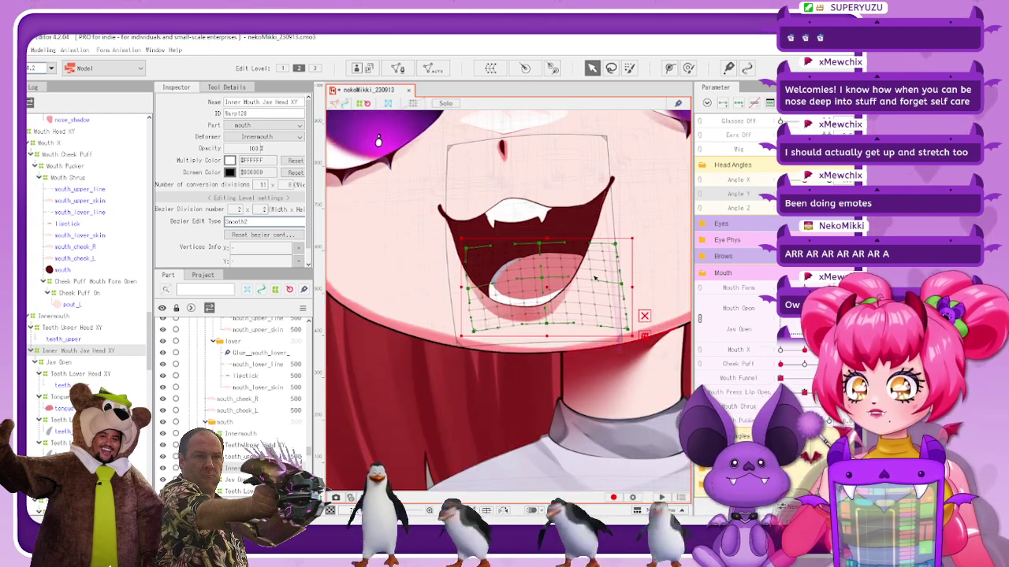
Adjust the centre and left-hand control points of the Inner Mouth Jaw Head XY deformer, curving its left edge around the lower teeth
{"action": "scroll", "coordinate": [536, 268], "scroll_direction": "up", "scroll_amount": 2}
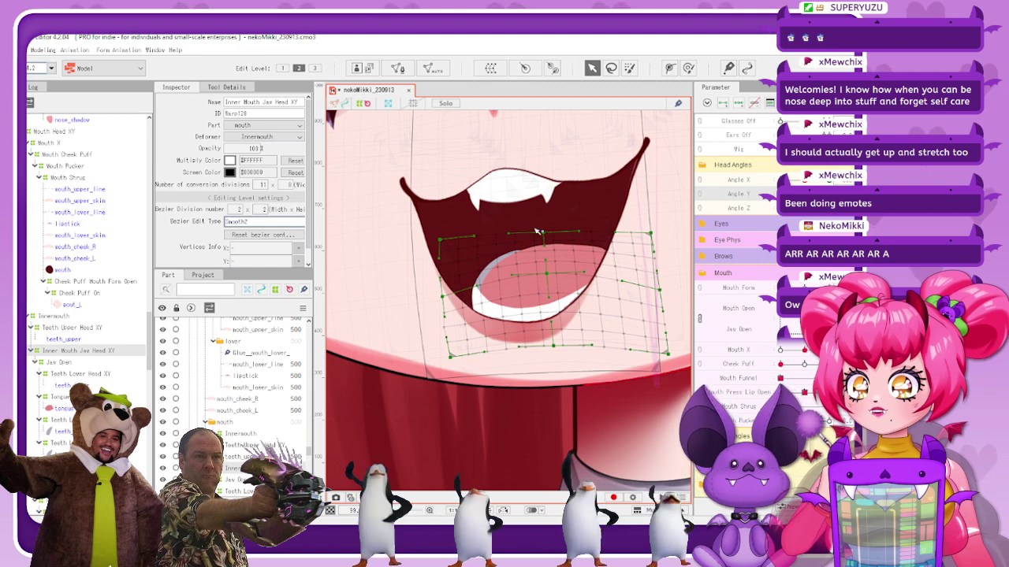
{"action": "left_click_drag", "start_coordinate": [546, 274], "coordinate": [543, 273]}
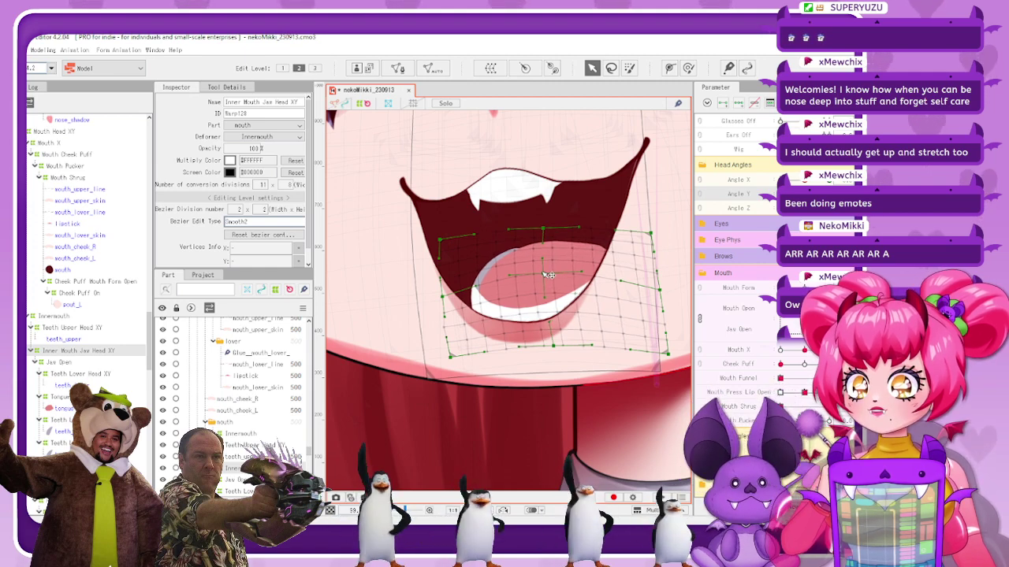
{"action": "left_click_drag", "start_coordinate": [440, 239], "coordinate": [448, 240]}
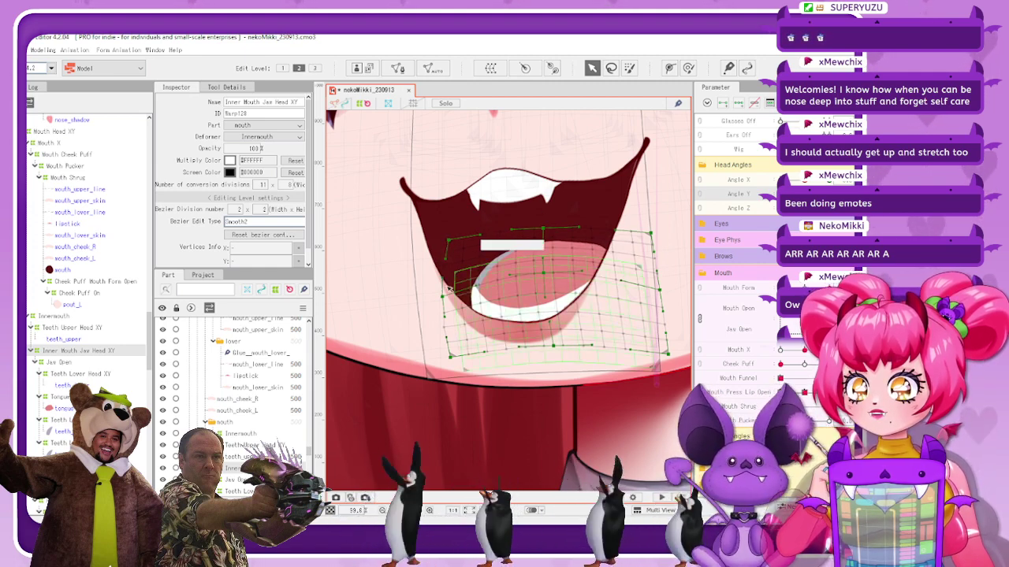
{"action": "left_click_drag", "start_coordinate": [443, 297], "coordinate": [448, 328]}
{"action": "scroll", "coordinate": [445, 331], "scroll_direction": "up", "scroll_amount": 3}
{"action": "scroll", "coordinate": [525, 339], "scroll_direction": "down", "scroll_amount": 3}
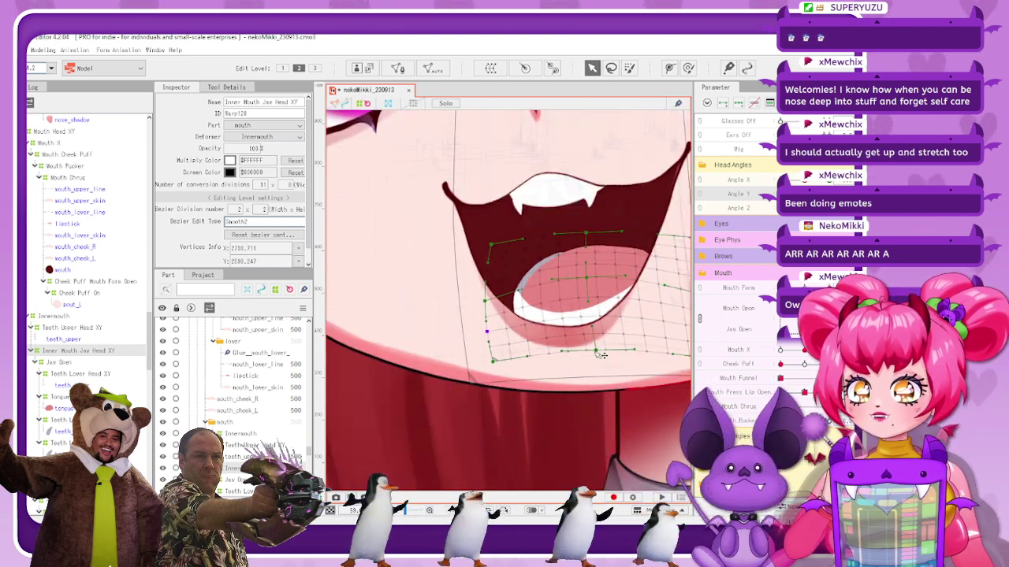
Raise the bottom-centre and middle points of Inner Mouth Jaw Head XY, and lower its top-centre and upper-left points
{"action": "left_click_drag", "start_coordinate": [597, 351], "coordinate": [593, 347]}
{"action": "left_click_drag", "start_coordinate": [587, 278], "coordinate": [587, 275]}
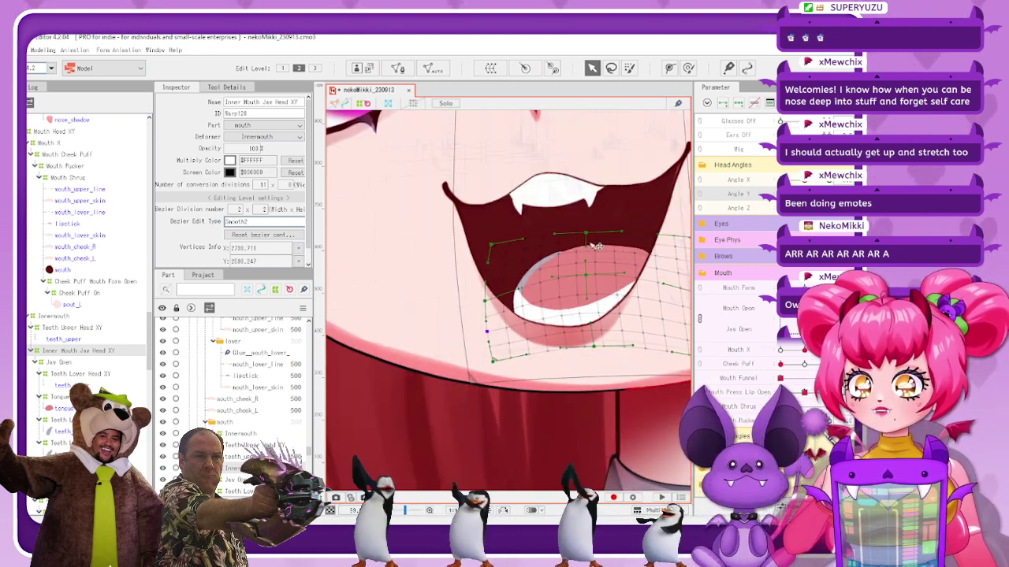
{"action": "left_click_drag", "start_coordinate": [587, 232], "coordinate": [588, 236]}
{"action": "left_click_drag", "start_coordinate": [492, 245], "coordinate": [493, 248]}
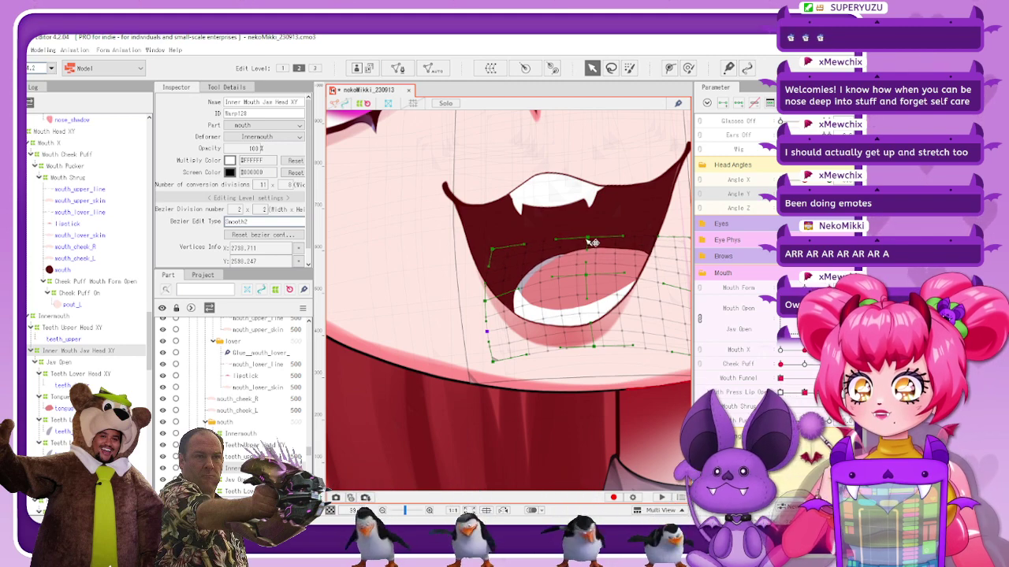
{"action": "left_click_drag", "start_coordinate": [587, 238], "coordinate": [587, 241]}
{"action": "left_click_drag", "start_coordinate": [497, 251], "coordinate": [504, 255]}
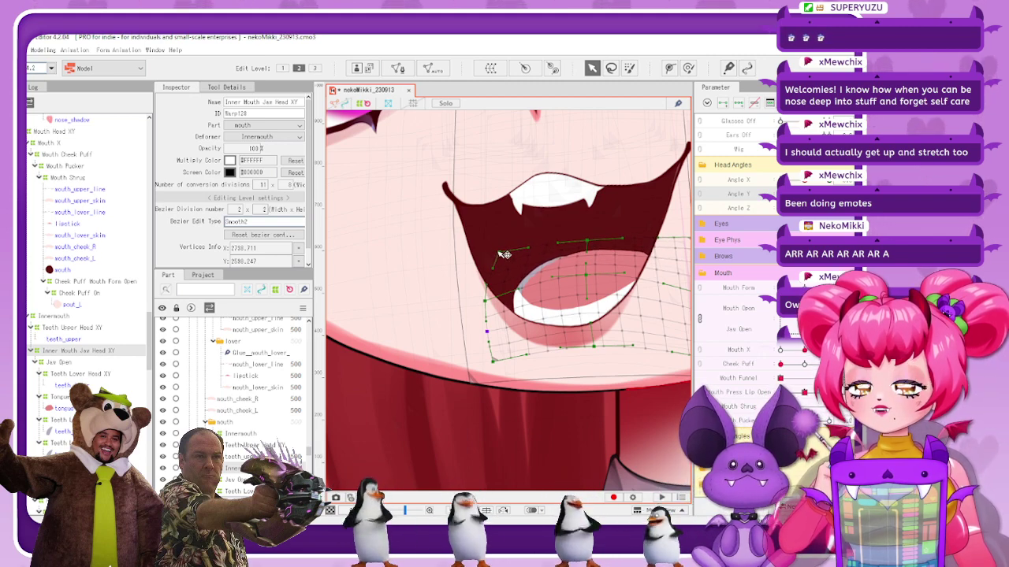
{"action": "scroll", "coordinate": [504, 255], "scroll_direction": "down", "scroll_amount": 3}
{"action": "scroll", "coordinate": [595, 251], "scroll_direction": "up", "scroll_amount": 3}
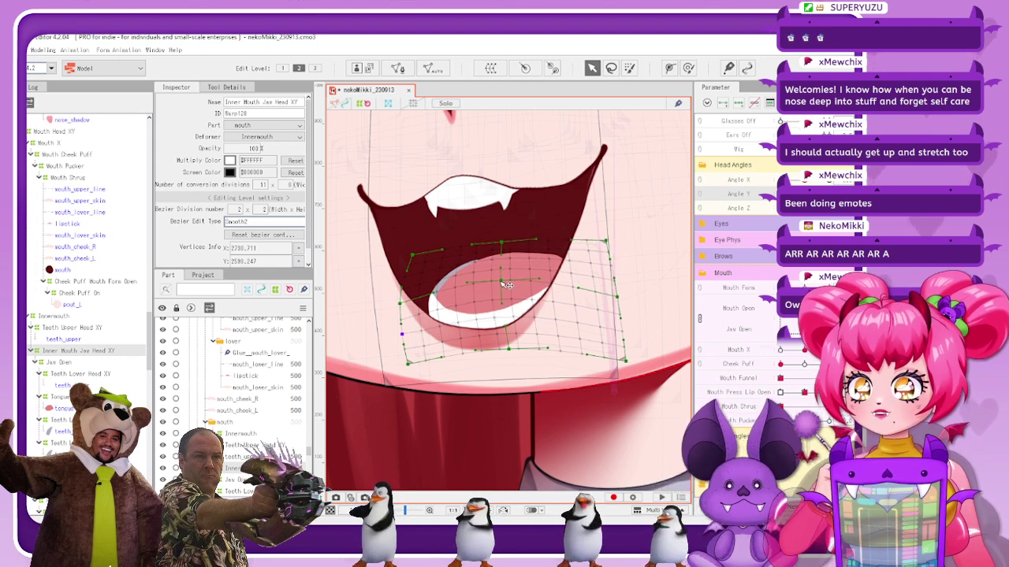
Deselect the deformer and test the inner mouth by closing the mouth and turning the head downward
{"action": "left_click", "coordinate": [388, 104]}
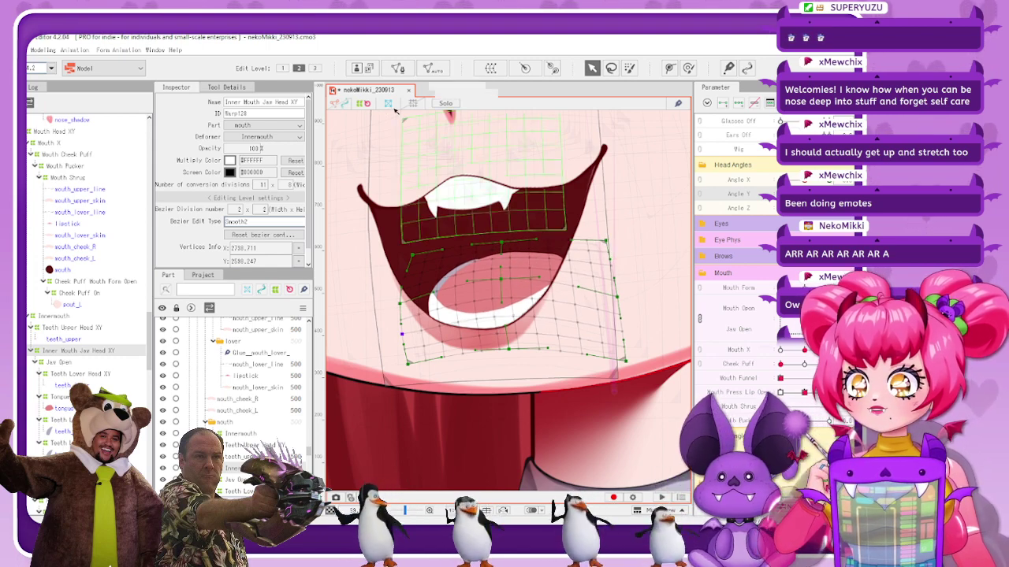
{"action": "left_click", "coordinate": [388, 104]}
{"action": "left_click", "coordinate": [360, 104]}
{"action": "scroll", "coordinate": [489, 268], "scroll_direction": "down", "scroll_amount": 6}
{"action": "scroll", "coordinate": [484, 206], "scroll_direction": "up", "scroll_amount": 3}
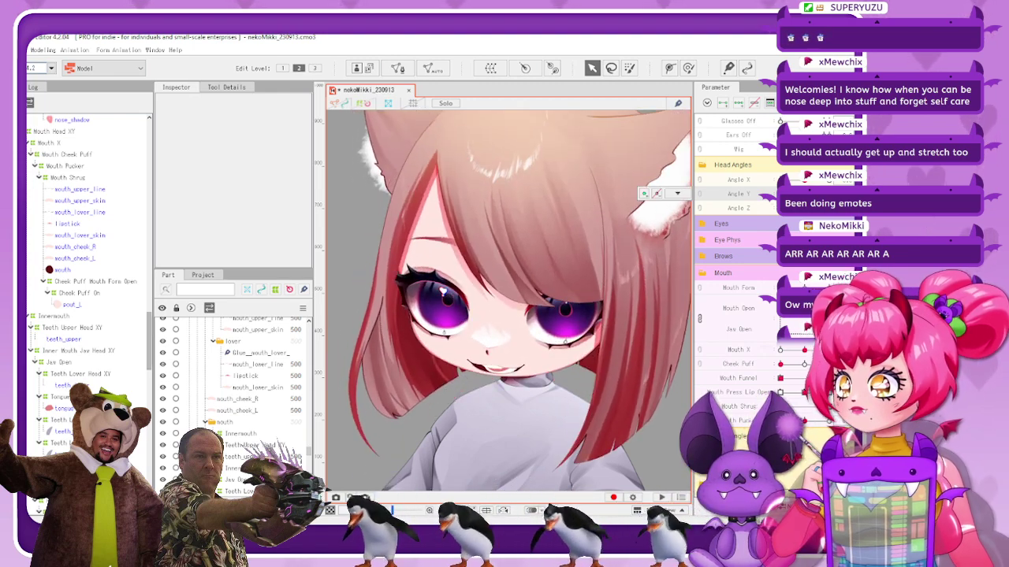
Reselect Inner Mouth Jaw Head XY in the open-mouth pose, inspect its grid over the lower teeth and tongue, and deselect it
{"action": "left_click", "coordinate": [79, 350]}
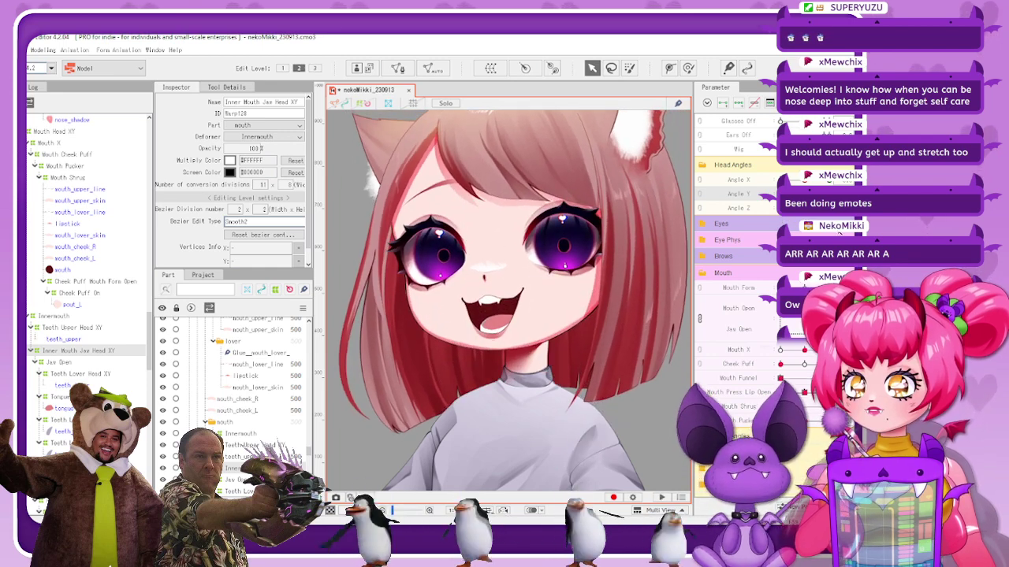
{"action": "right_click", "coordinate": [637, 188]}
{"action": "left_click", "coordinate": [668, 229]}
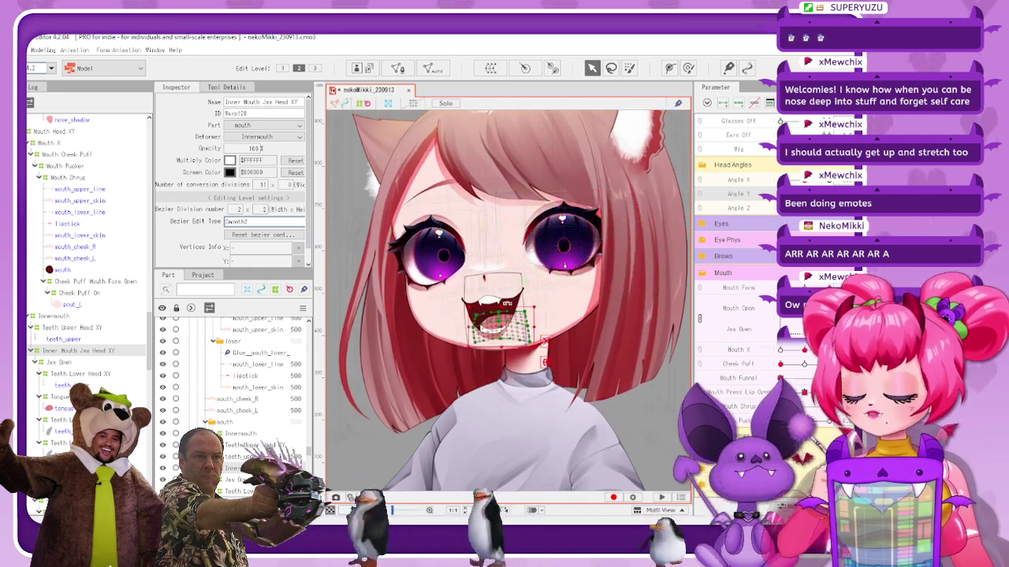
{"action": "scroll", "coordinate": [544, 311], "scroll_direction": "up", "scroll_amount": 4}
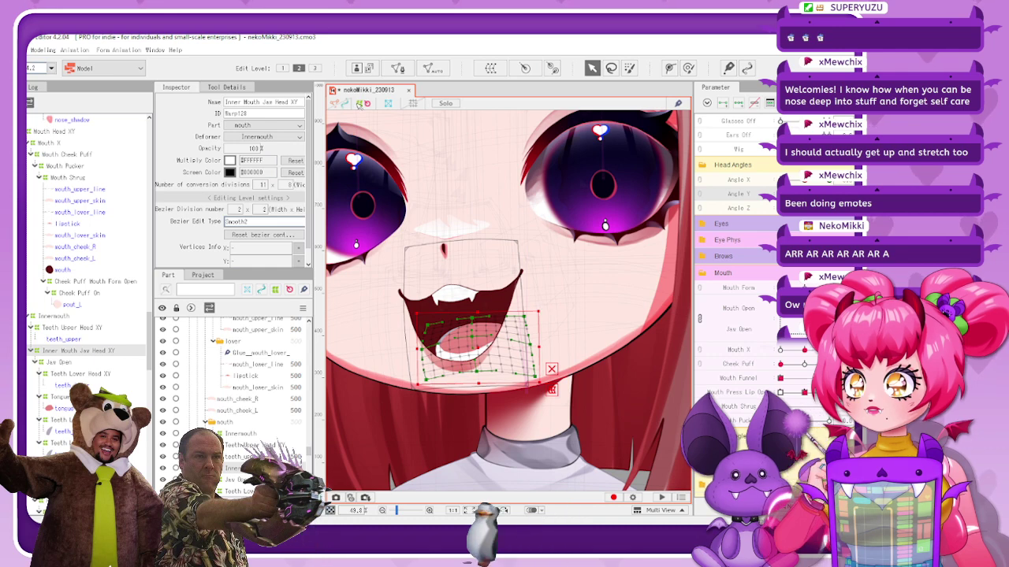
{"action": "left_click", "coordinate": [543, 312]}
{"action": "scroll", "coordinate": [520, 284], "scroll_direction": "down", "scroll_amount": 5}
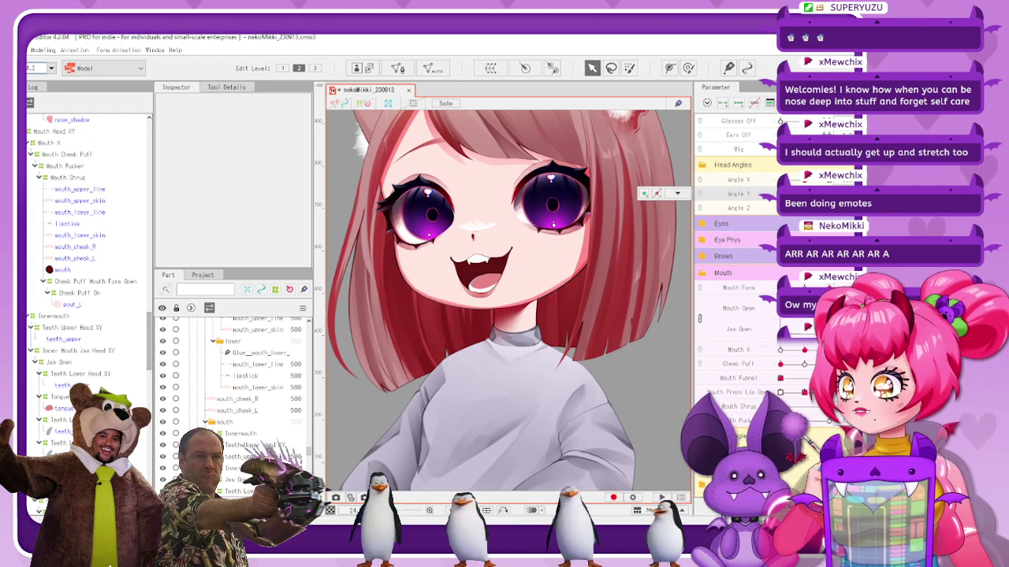
Raise the two middle-row control points of the Teeth Lower Head XY deformer to reshape the lower teeth in the open mouth
{"action": "left_click", "coordinate": [63, 397]}
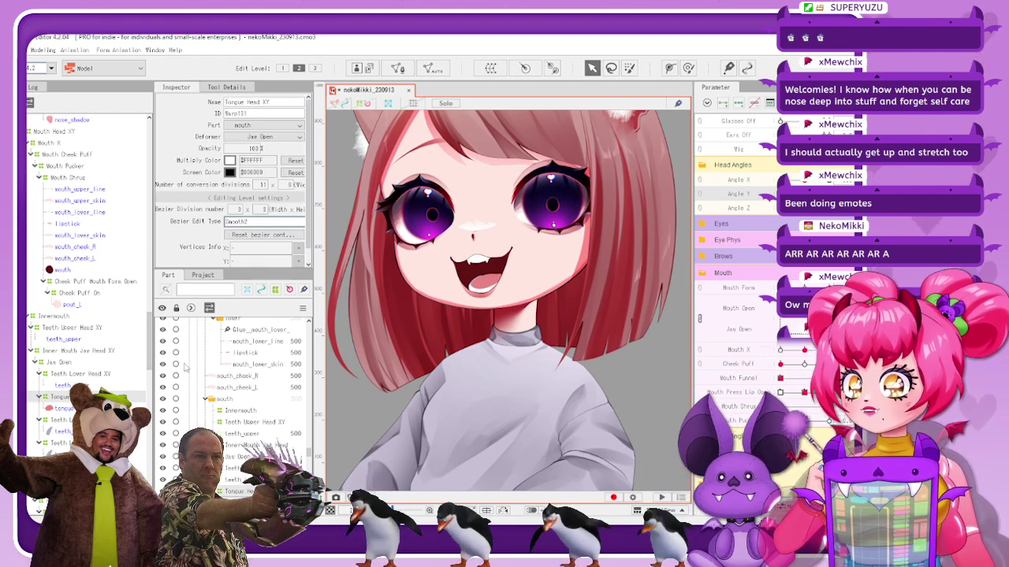
{"action": "scroll", "coordinate": [482, 272], "scroll_direction": "up", "scroll_amount": 3}
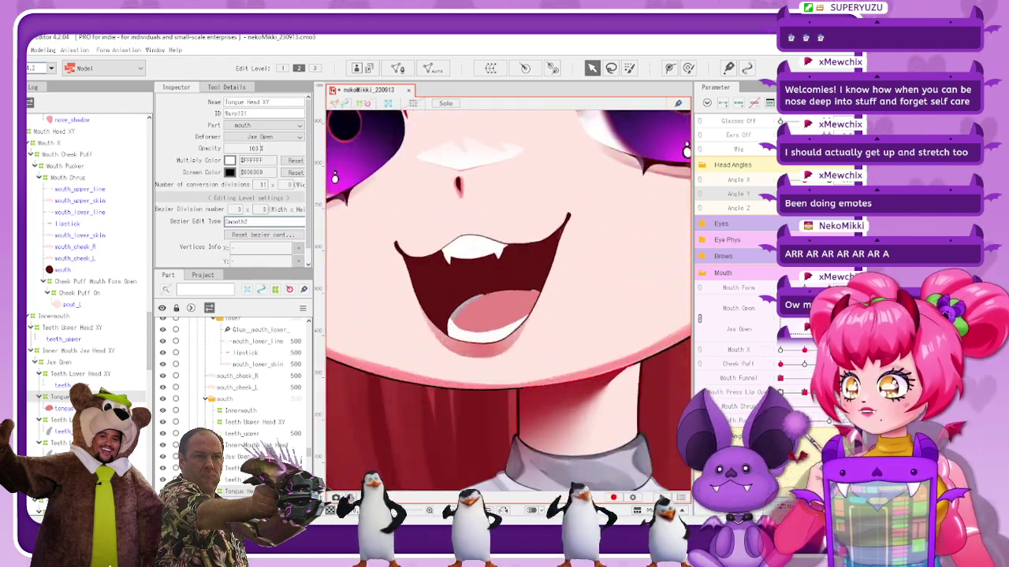
{"action": "left_click", "coordinate": [498, 163]}
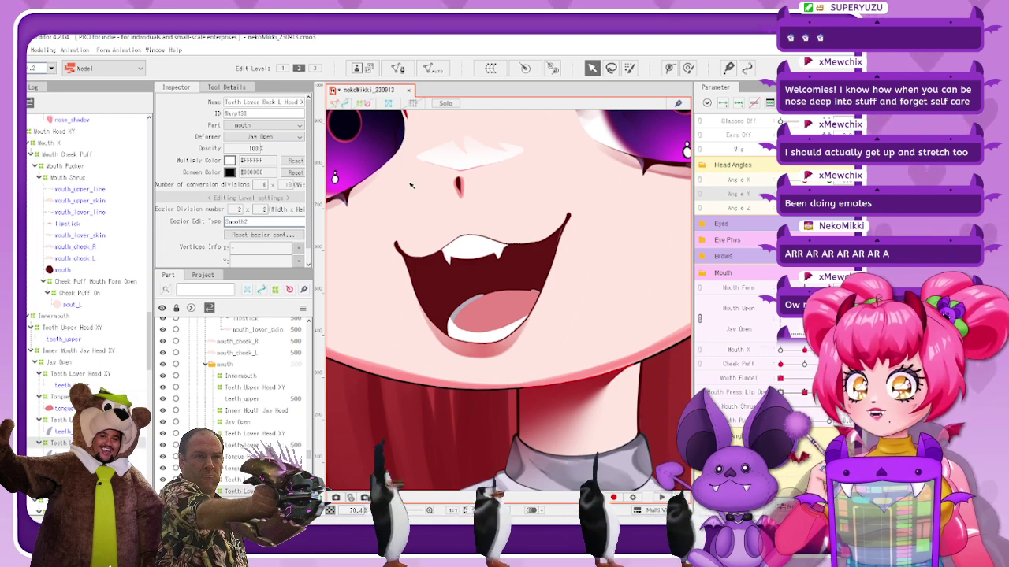
{"action": "left_click", "coordinate": [363, 103]}
{"action": "scroll", "coordinate": [518, 292], "scroll_direction": "up", "scroll_amount": 2}
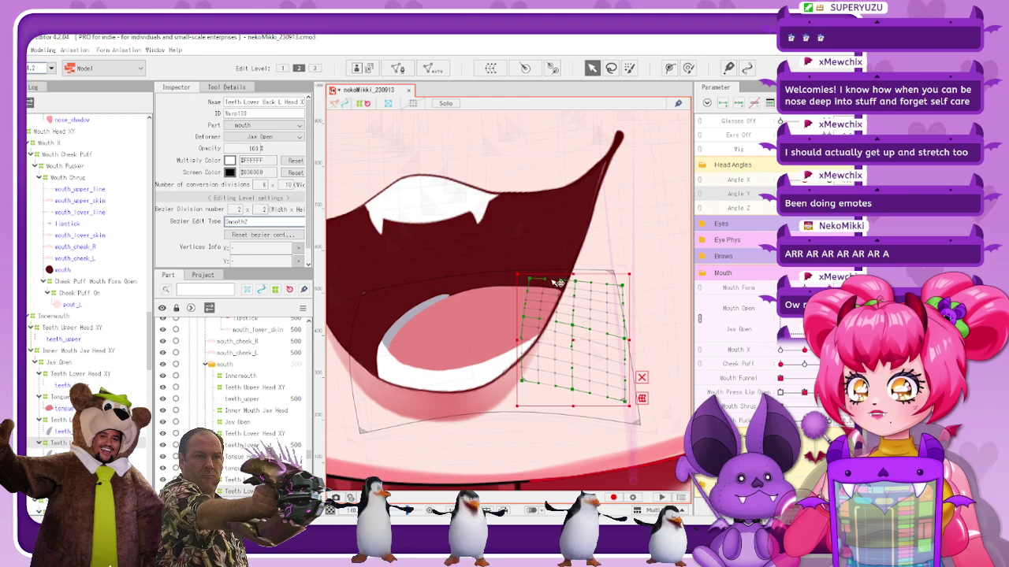
{"action": "left_click", "coordinate": [463, 372]}
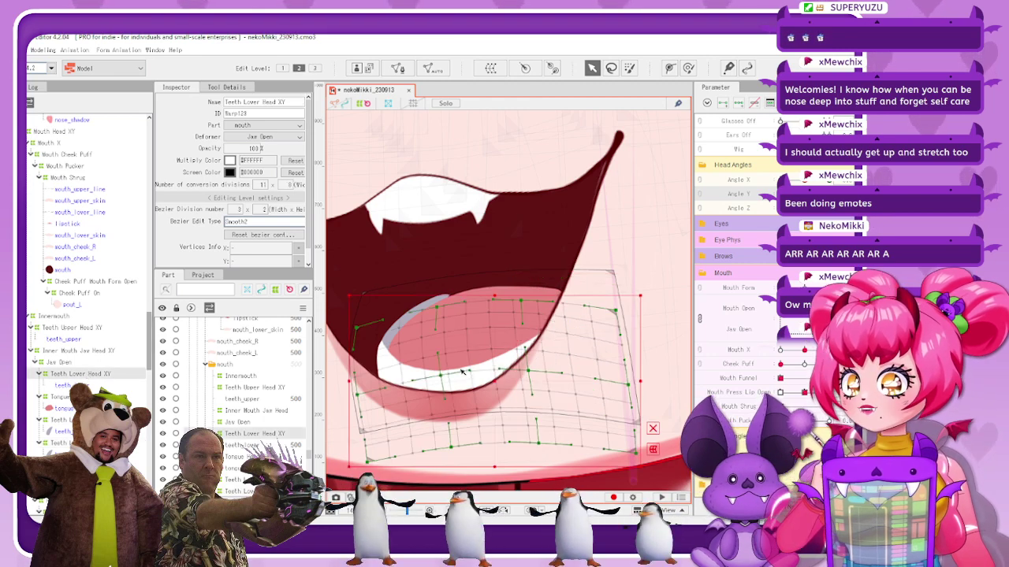
{"action": "left_click_drag", "start_coordinate": [449, 380], "coordinate": [447, 372]}
{"action": "left_click_drag", "start_coordinate": [529, 371], "coordinate": [530, 361]}
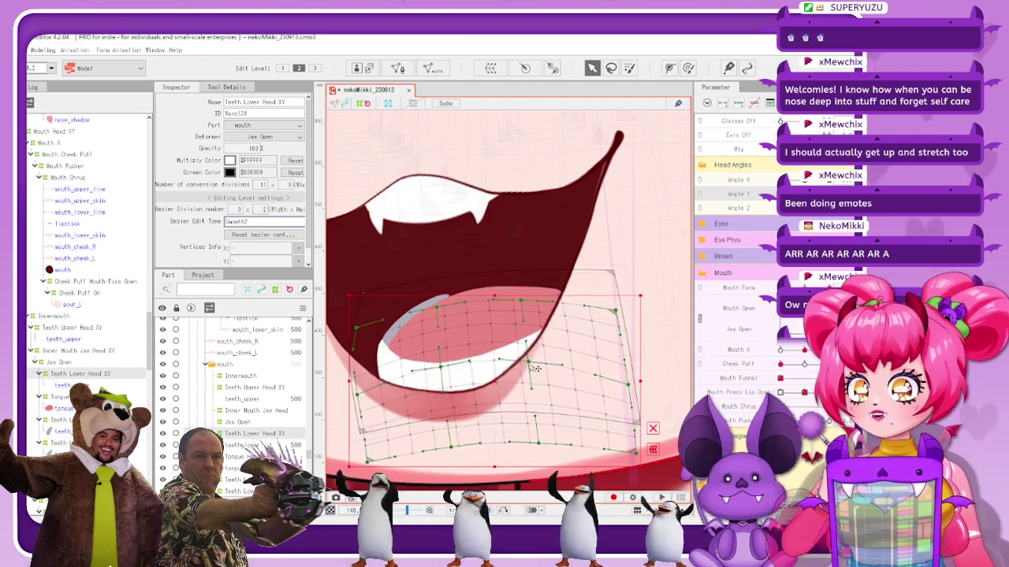
{"action": "left_click_drag", "start_coordinate": [441, 367], "coordinate": [442, 365]}
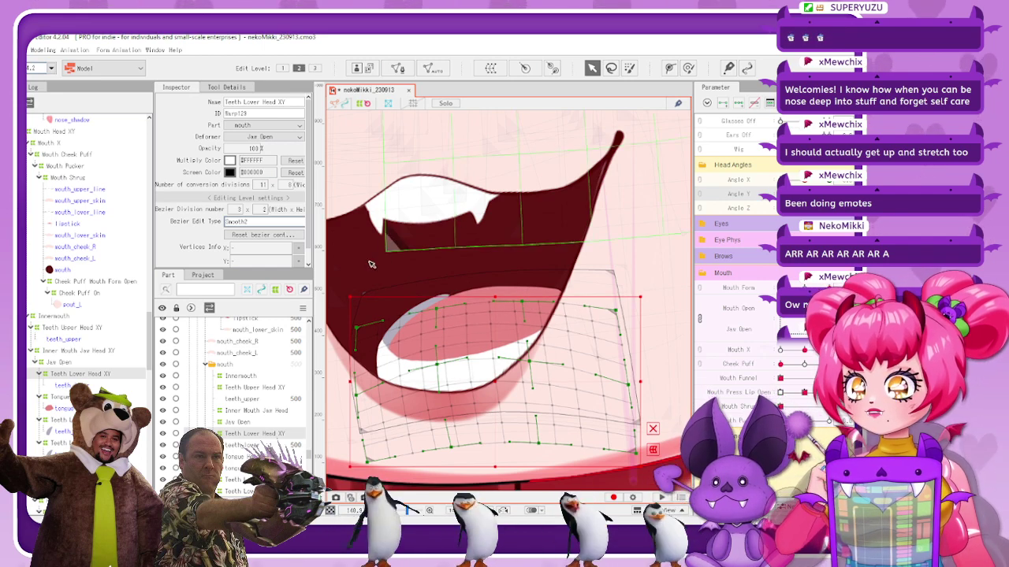
{"action": "left_click", "coordinate": [366, 103]}
{"action": "scroll", "coordinate": [454, 316], "scroll_direction": "down", "scroll_amount": 5}
{"action": "scroll", "coordinate": [461, 327], "scroll_direction": "down", "scroll_amount": 3}
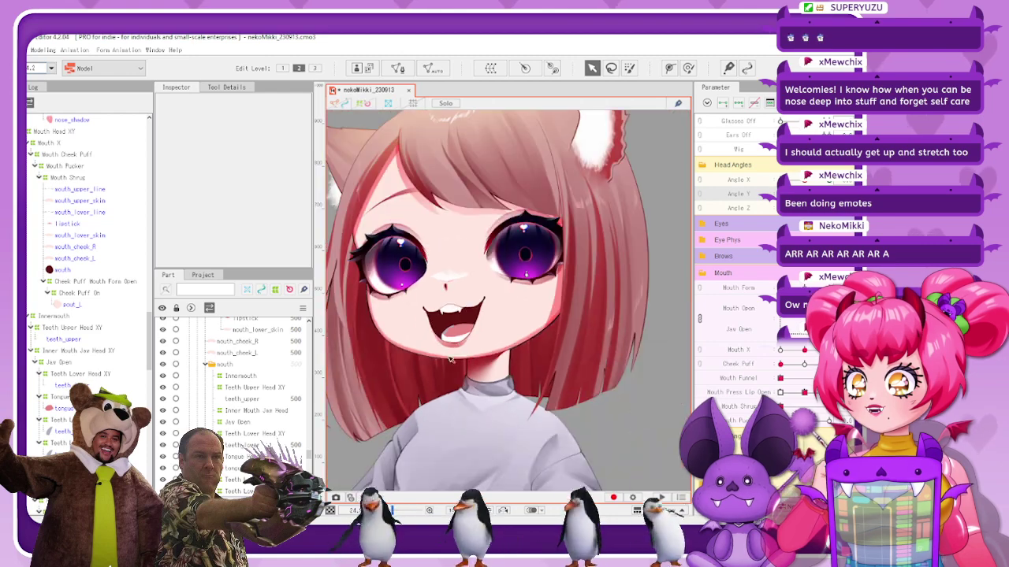
Examine the Mouth Head XY deformer grid around the open mouth in the turned head pose
{"action": "scroll", "coordinate": [621, 247], "scroll_direction": "up", "scroll_amount": 3}
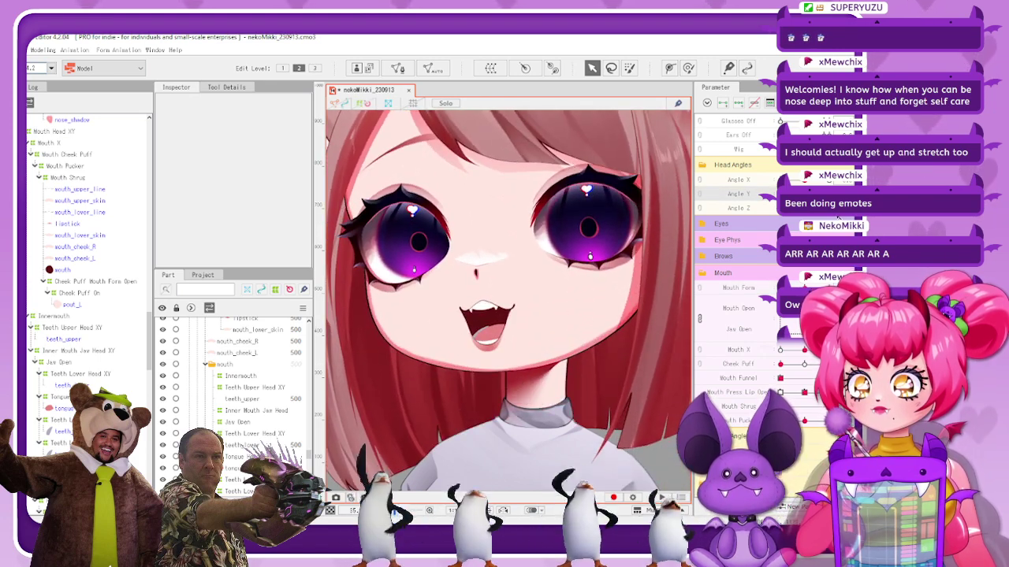
{"action": "left_click", "coordinate": [62, 132]}
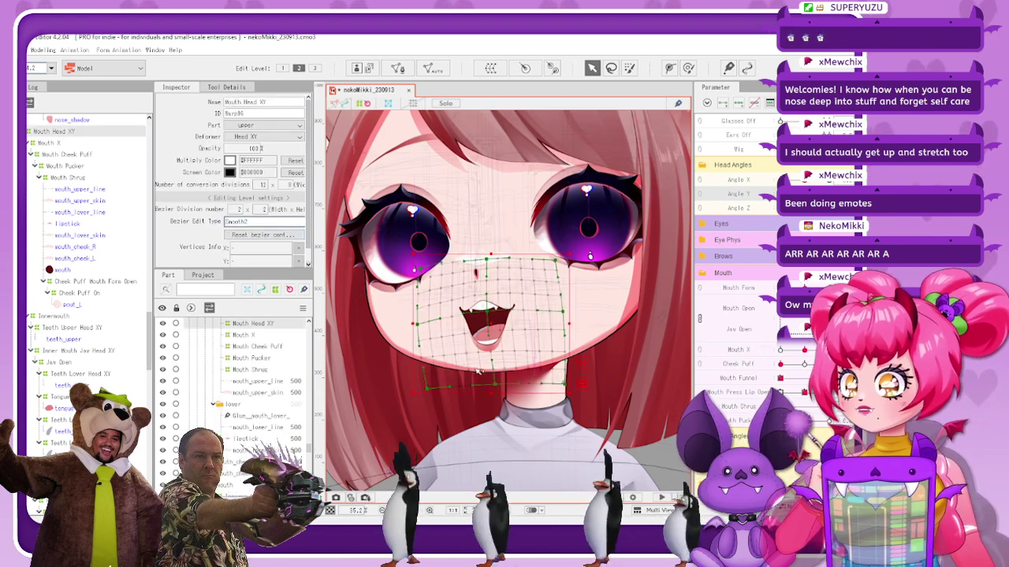
{"action": "scroll", "coordinate": [490, 366], "scroll_direction": "up", "scroll_amount": 4}
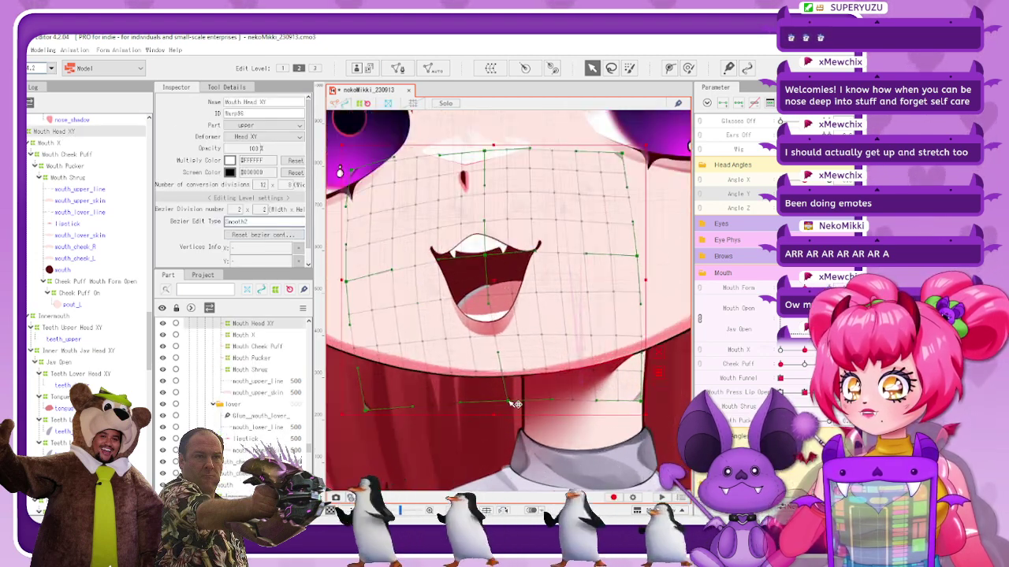
{"action": "left_click", "coordinate": [364, 105]}
{"action": "scroll", "coordinate": [478, 278], "scroll_direction": "down", "scroll_amount": 5}
{"action": "scroll", "coordinate": [563, 272], "scroll_direction": "up", "scroll_amount": 5}
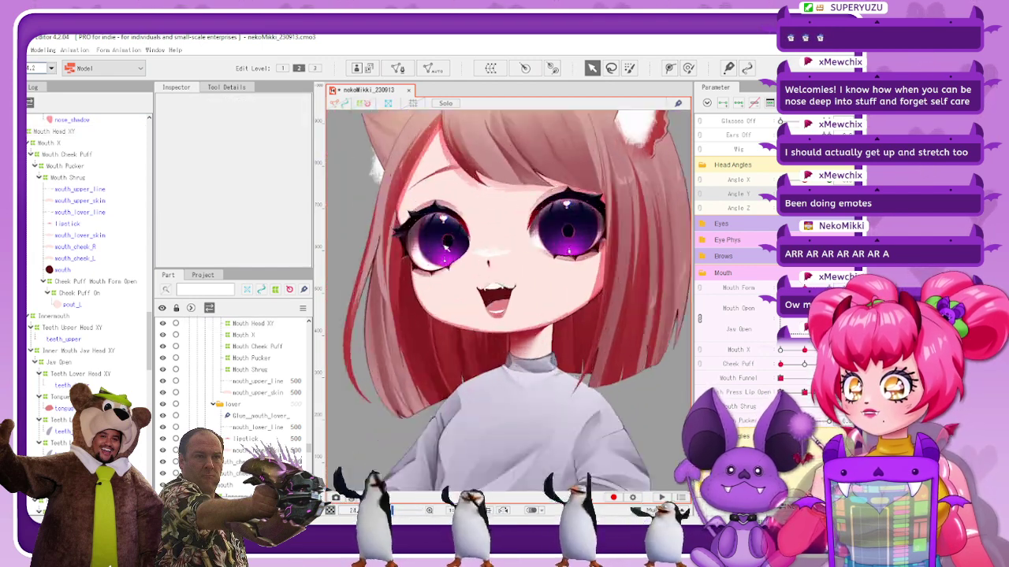
Nudge the lower-left corner control point of the Mouth Head XY deformer slightly inward
{"action": "left_click", "coordinate": [75, 134]}
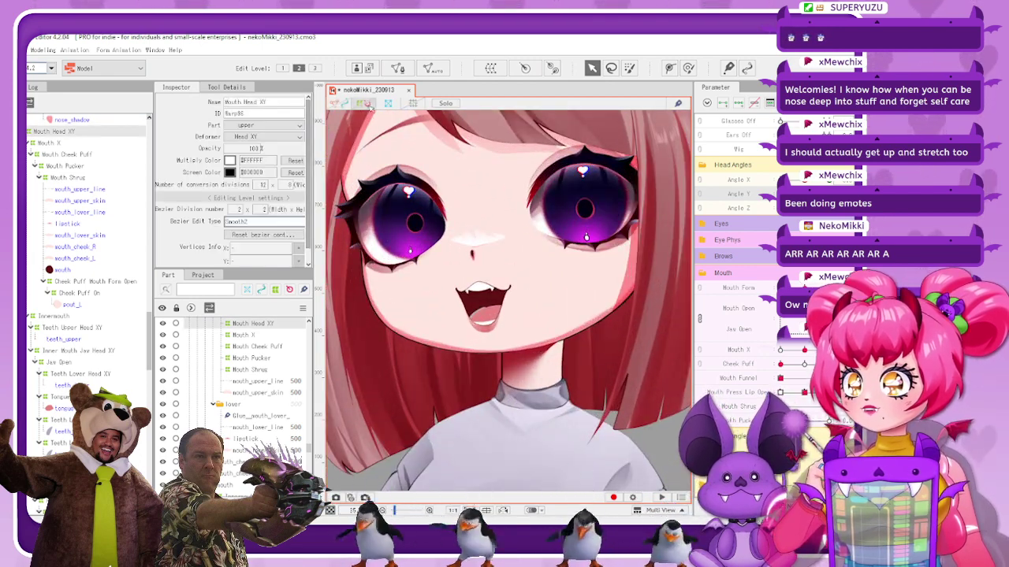
{"action": "scroll", "coordinate": [511, 324], "scroll_direction": "up", "scroll_amount": 3}
{"action": "left_click_drag", "start_coordinate": [347, 416], "coordinate": [356, 416]}
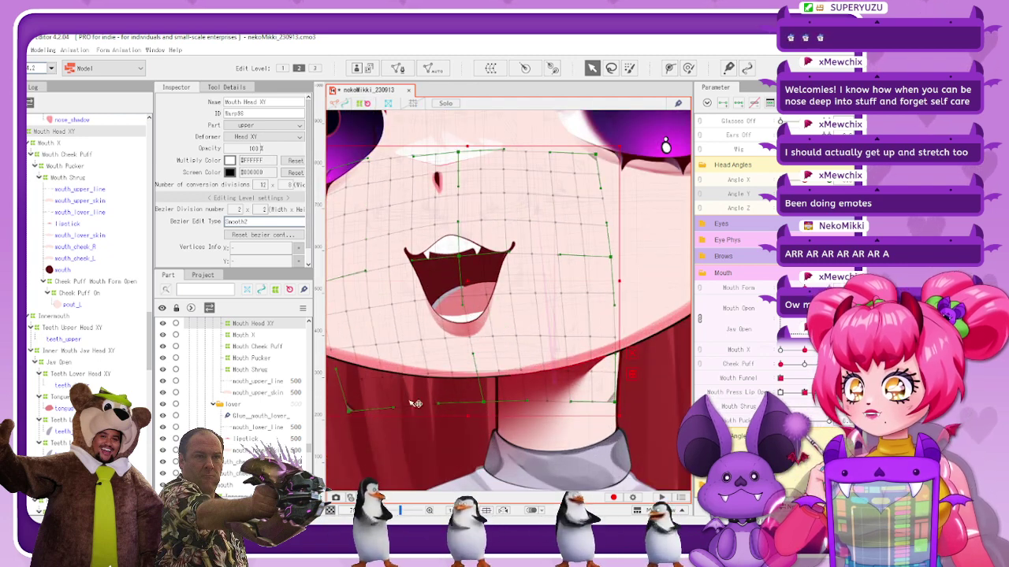
{"action": "left_click", "coordinate": [364, 104]}
{"action": "scroll", "coordinate": [512, 275], "scroll_direction": "down", "scroll_amount": 5}
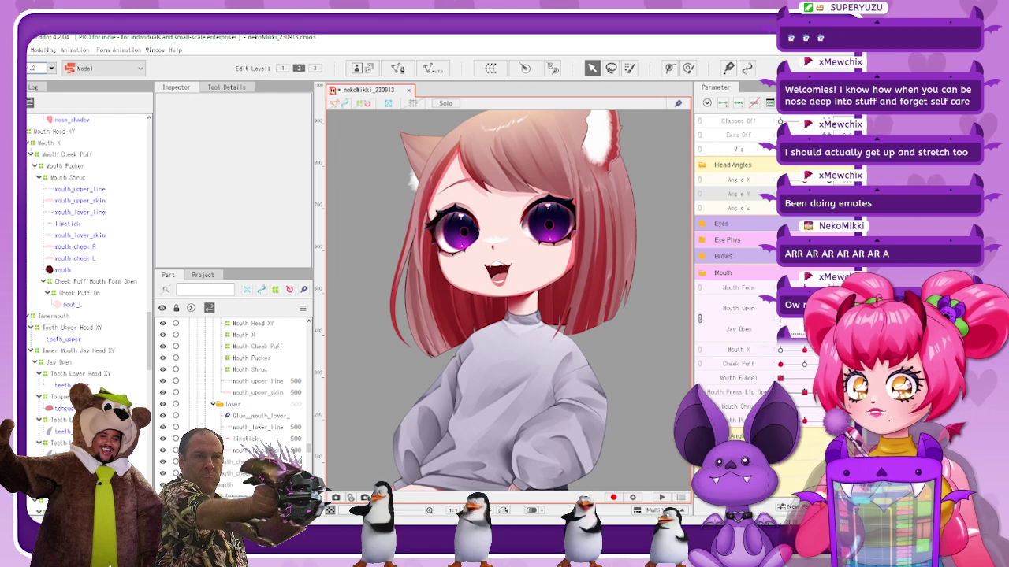
Reduce the mouth opening and show the character's round glasses with the Glasses Off parameter
{"action": "left_click_drag", "start_coordinate": [805, 318], "coordinate": [827, 289]}
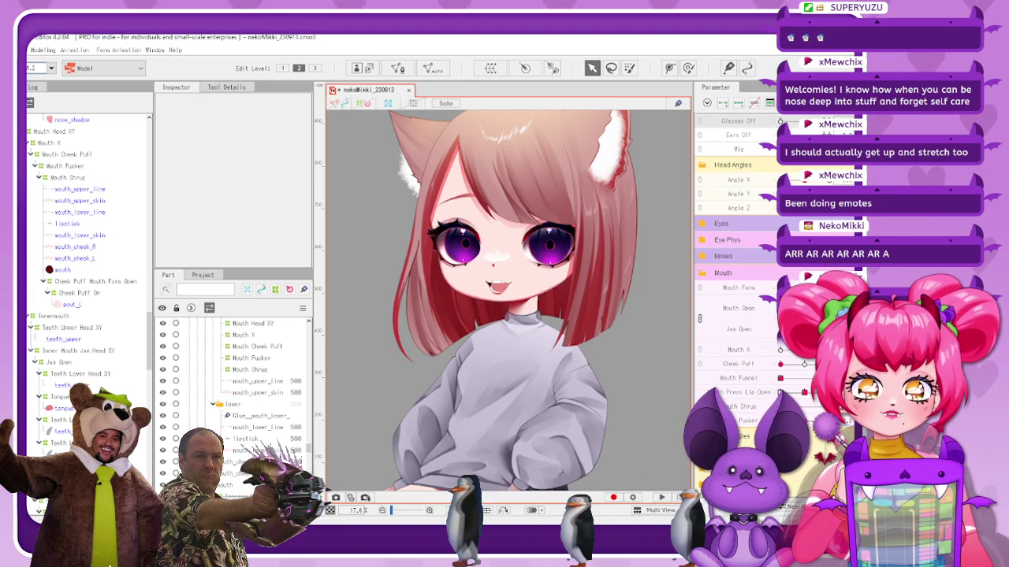
{"action": "mouse_move", "coordinate": [780, 150]}
{"action": "left_mouse_down"}
{"action": "mouse_move", "coordinate": [827, 150]}
{"action": "mouse_move", "coordinate": [780, 149]}
{"action": "left_mouse_up"}
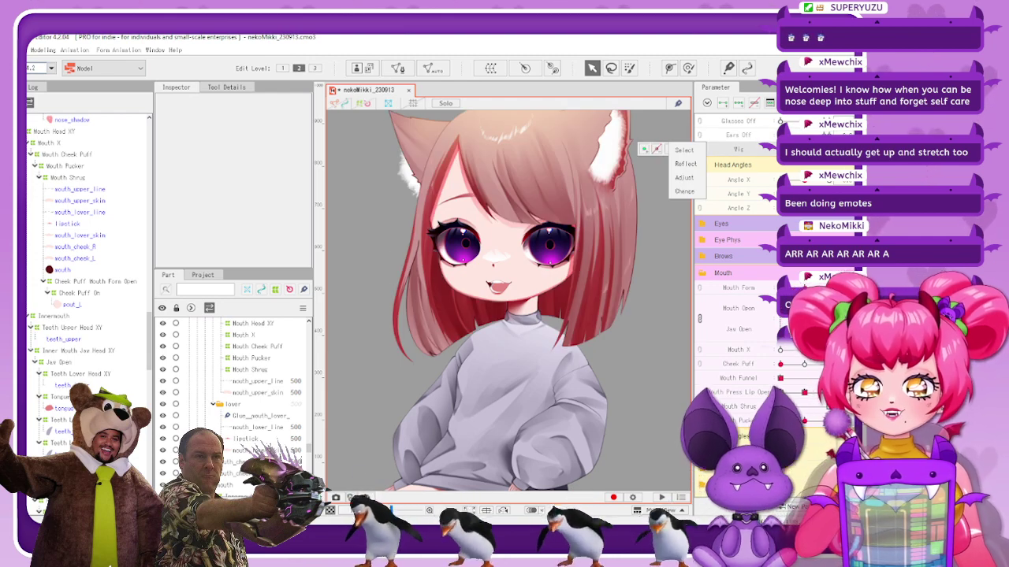
{"action": "left_click_drag", "start_coordinate": [827, 121], "coordinate": [759, 115]}
{"action": "mouse_move", "coordinate": [804, 194]}
{"action": "left_mouse_down"}
{"action": "mouse_move", "coordinate": [754, 191]}
{"action": "mouse_move", "coordinate": [829, 194]}
{"action": "mouse_move", "coordinate": [776, 193]}
{"action": "mouse_move", "coordinate": [829, 194]}
{"action": "mouse_move", "coordinate": [789, 194]}
{"action": "mouse_move", "coordinate": [803, 194]}
{"action": "left_mouse_up"}
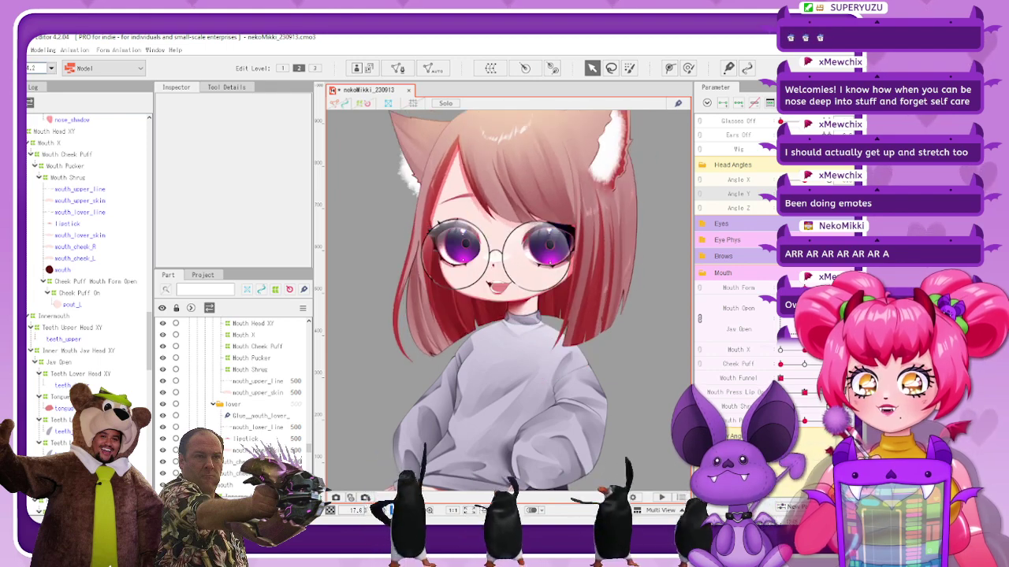
Save the model and export it for runtime use as nekoMikki_230913.moc3 in the 03_rigging folder
{"action": "left_click", "coordinate": [8, 49]}
{"action": "left_click", "coordinate": [49, 140]}
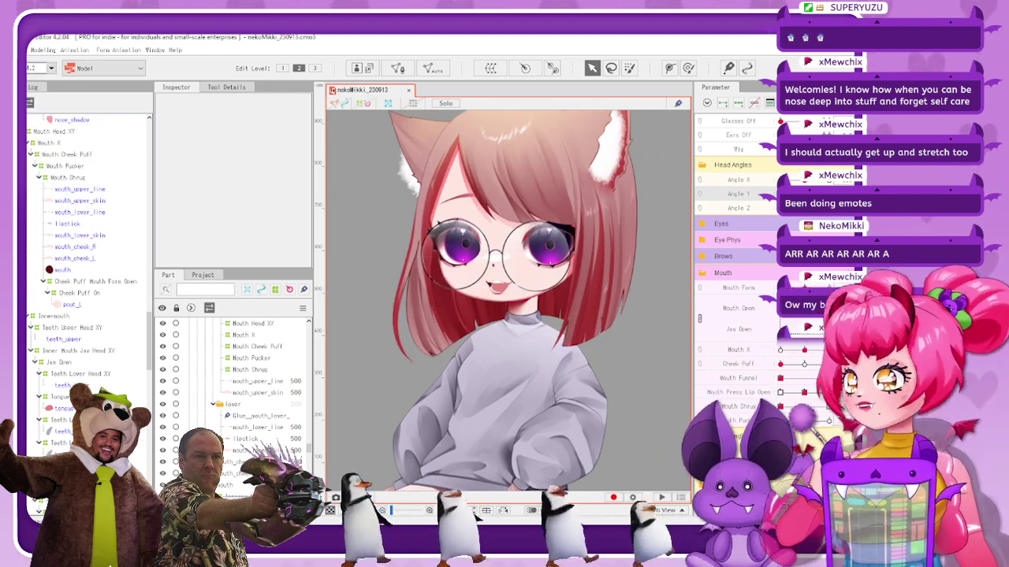
{"action": "left_click", "coordinate": [8, 49]}
{"action": "mouse_move", "coordinate": [57, 196]}
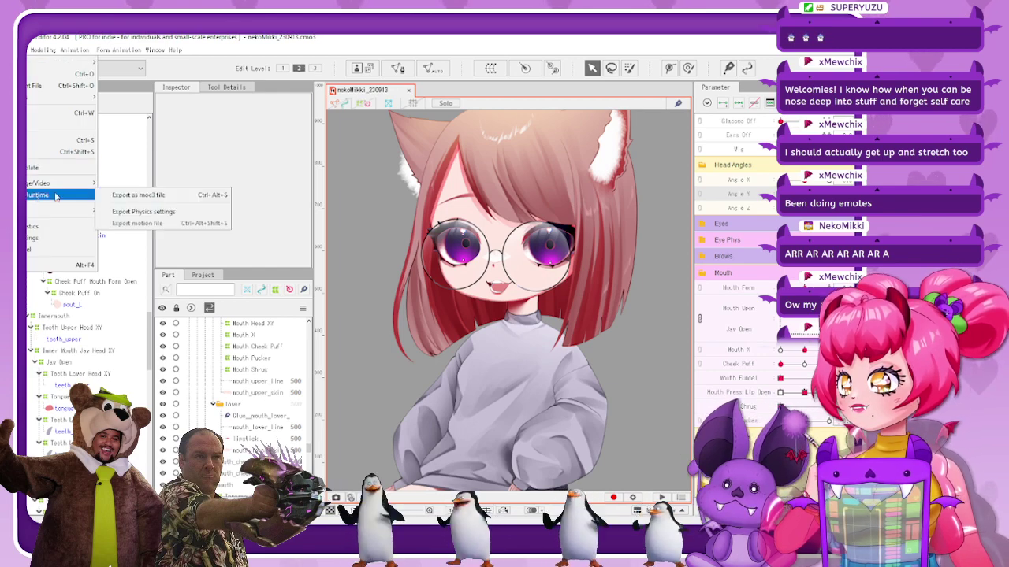
{"action": "left_click", "coordinate": [177, 197]}
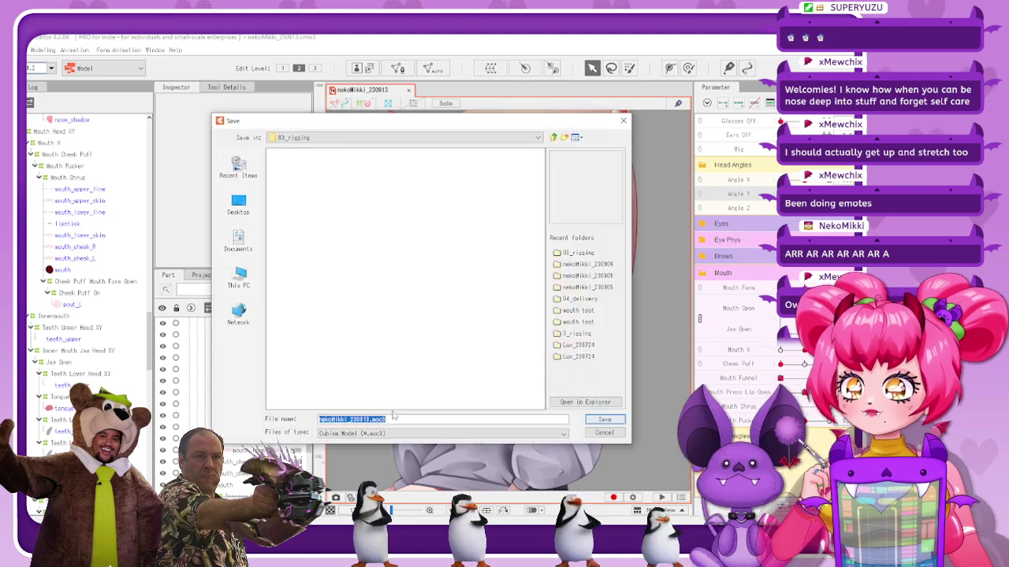
{"action": "left_click", "coordinate": [596, 413]}
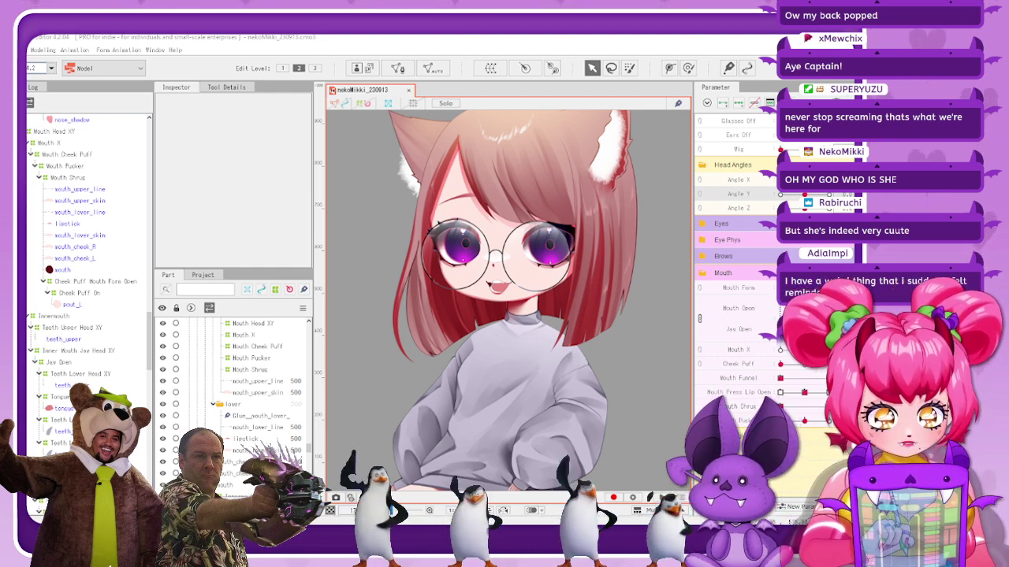
{"action": "key", "text": "ctrl+s"}
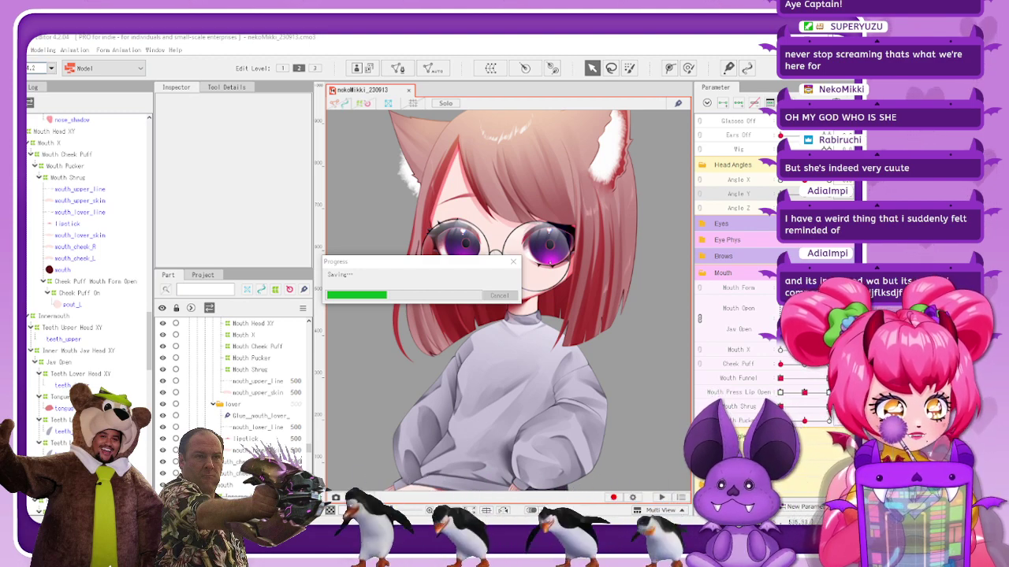
Switch to the web browser, view the two Simon meme images, and return to the Cubism Editor
{"action": "left_click_drag", "start_coordinate": [552, 516], "coordinate": [441, 53]}
{"action": "left_click_drag", "start_coordinate": [793, 61], "coordinate": [657, 54]}
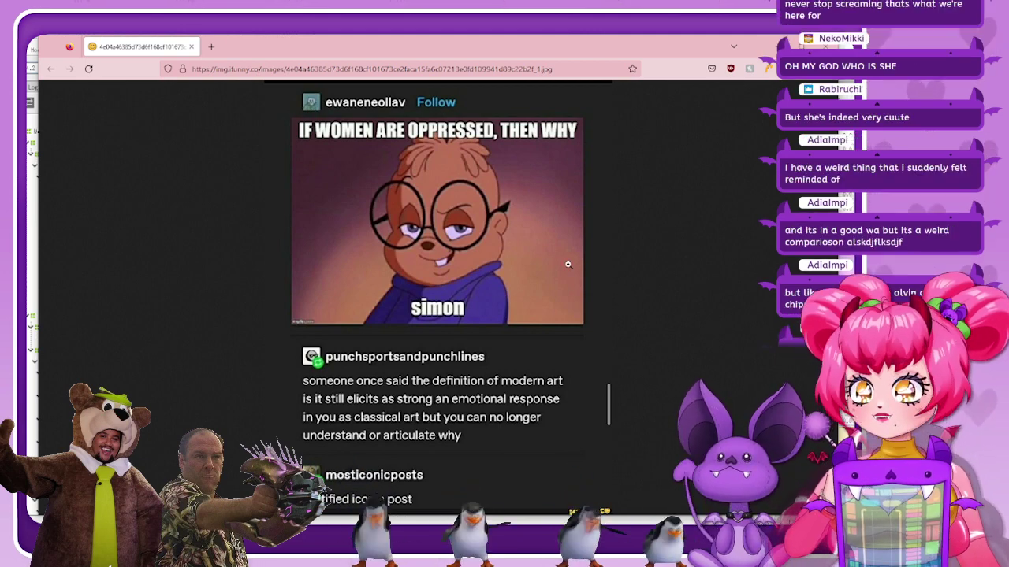
{"action": "left_click", "coordinate": [567, 264]}
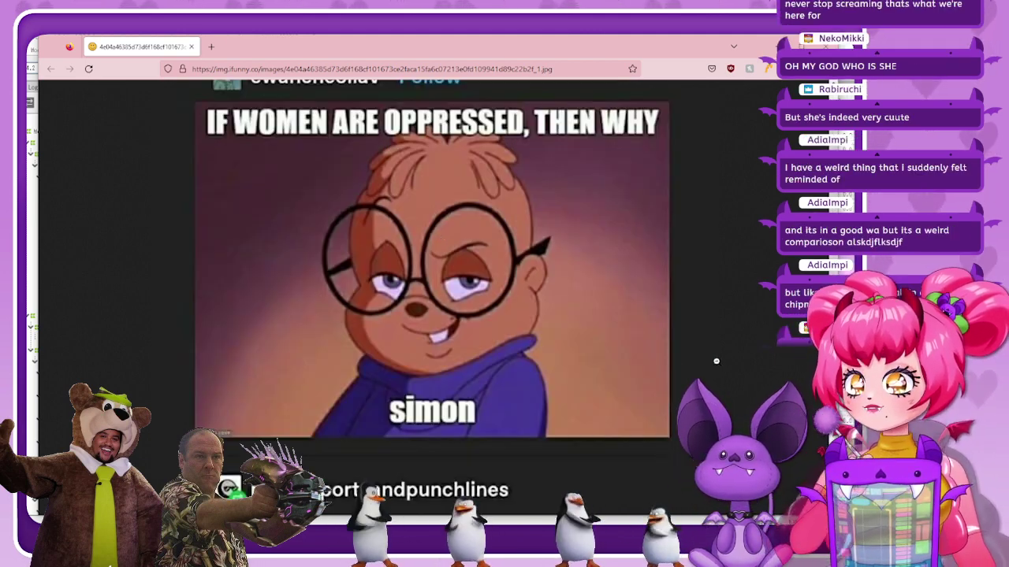
{"action": "scroll", "coordinate": [714, 361], "scroll_direction": "up", "scroll_amount": 1}
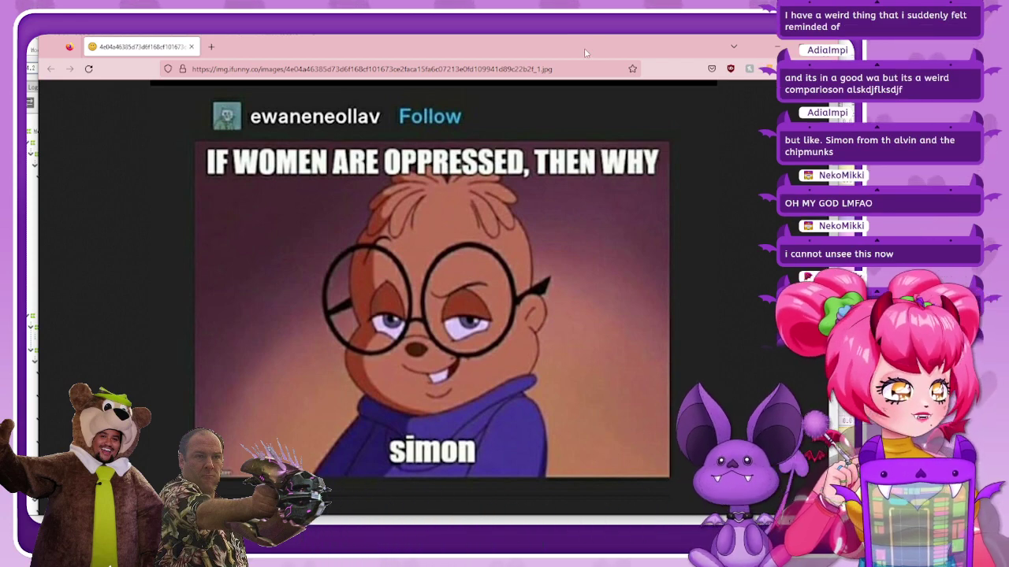
{"action": "left_click", "coordinate": [778, 47]}
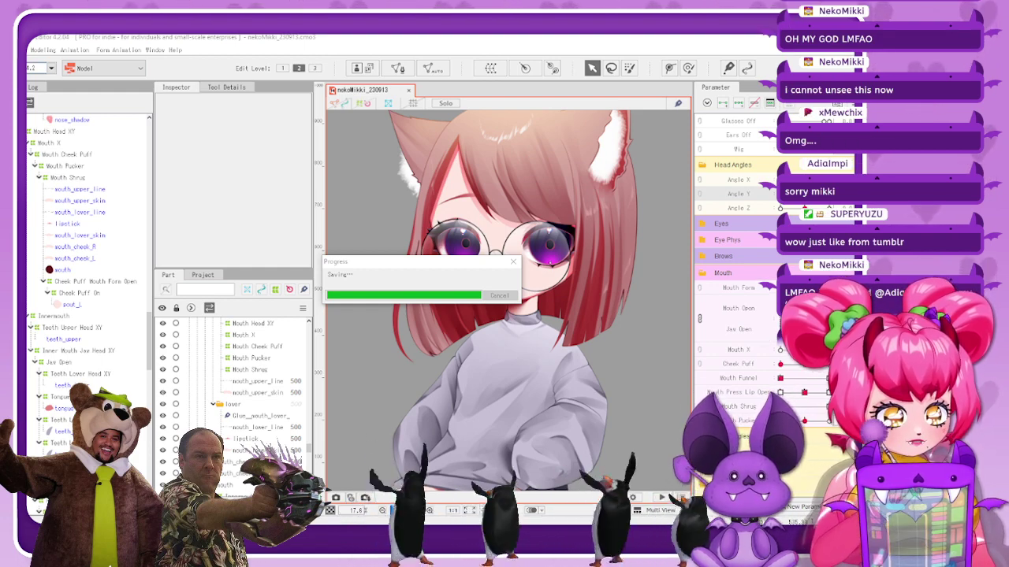
{"action": "left_click_drag", "start_coordinate": [719, 512], "coordinate": [642, 50]}
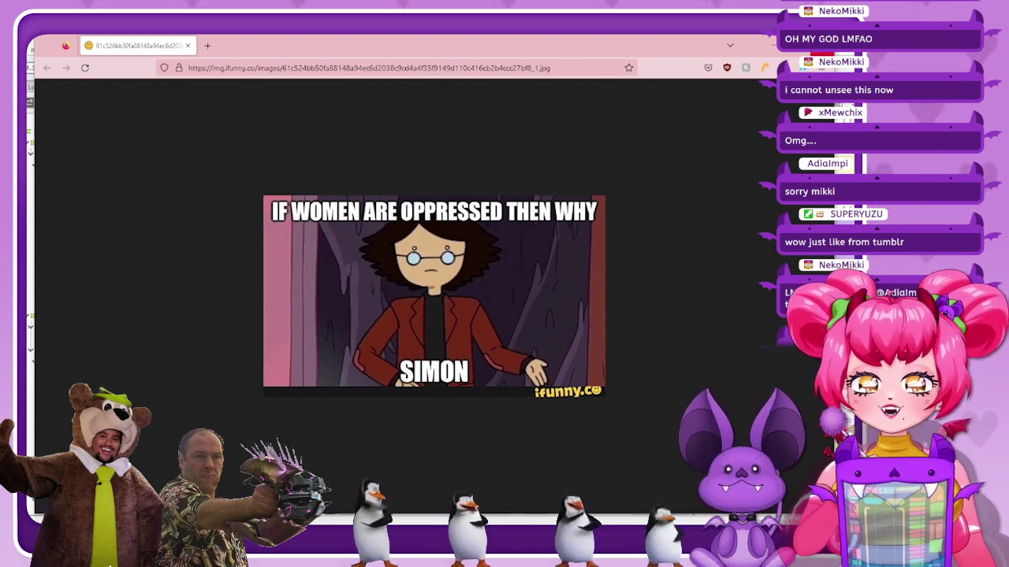
{"action": "left_click", "coordinate": [822, 46]}
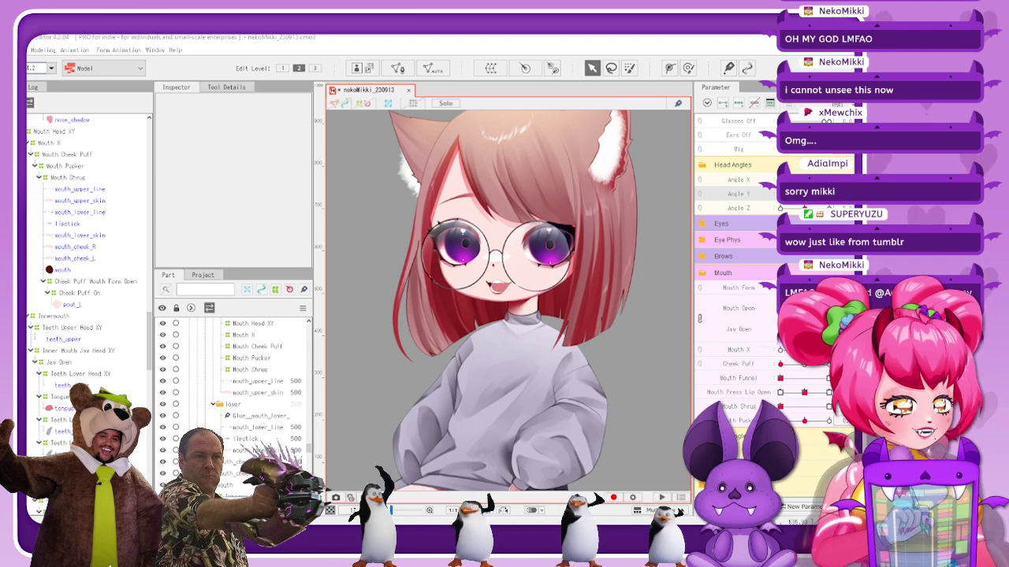
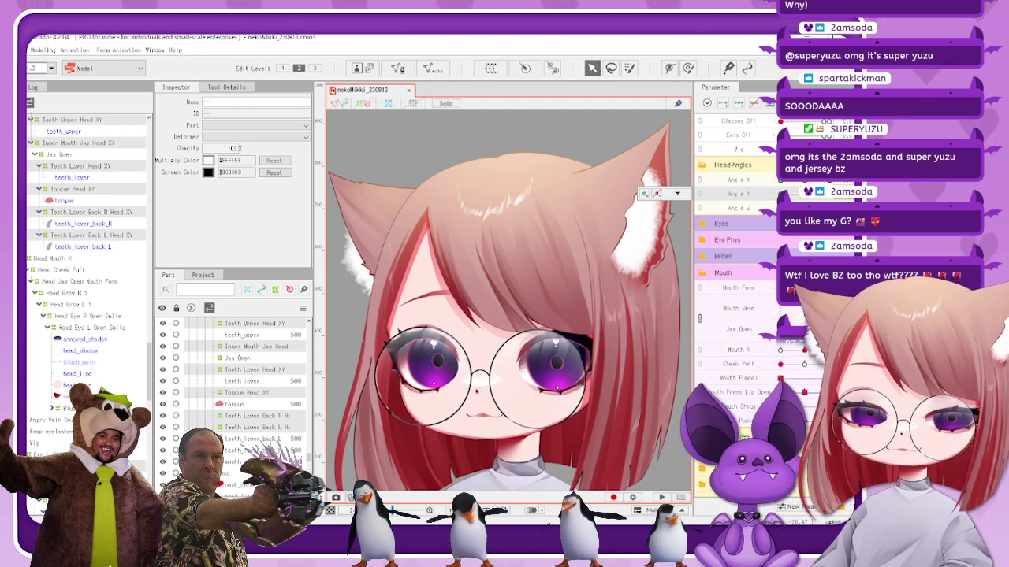
Link Angle X and Angle Y and synthesize their four corner keys, using the default value as the reference
{"action": "scroll", "coordinate": [581, 362], "scroll_direction": "down", "scroll_amount": 5}
{"action": "scroll", "coordinate": [560, 370], "scroll_direction": "up", "scroll_amount": 3}
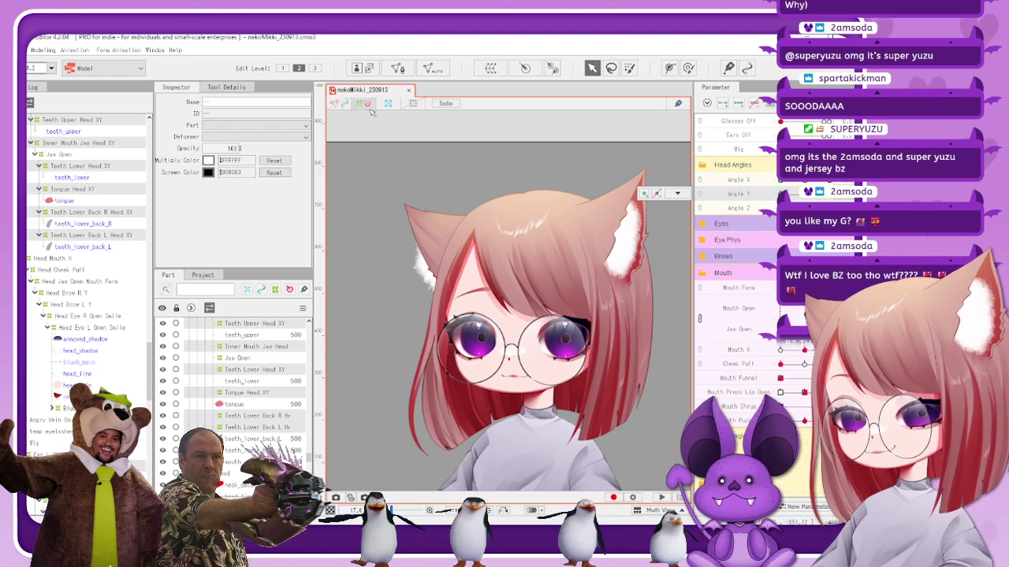
{"action": "left_click", "coordinate": [700, 181]}
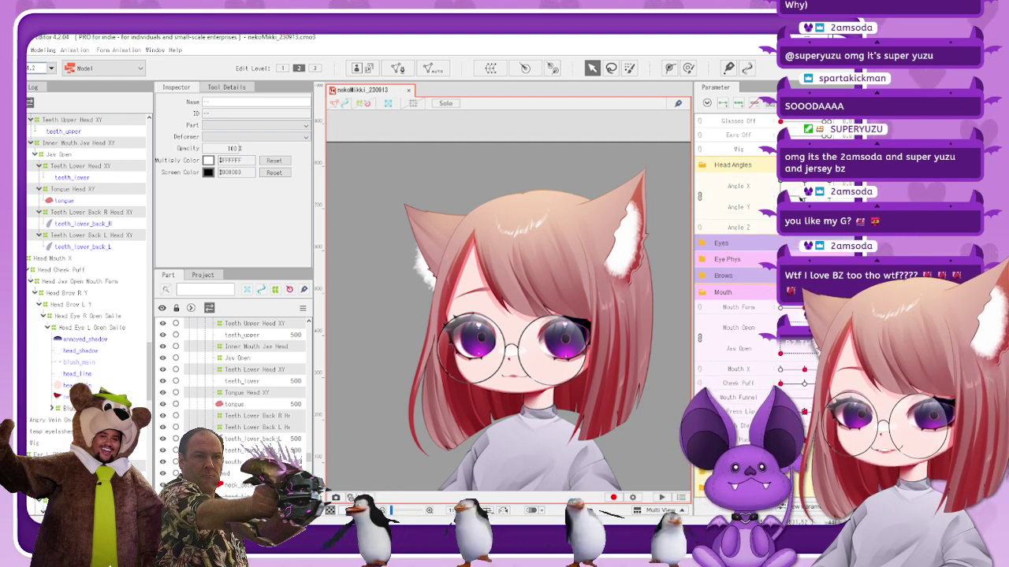
{"action": "left_click", "coordinate": [739, 189]}
{"action": "left_click", "coordinate": [683, 182]}
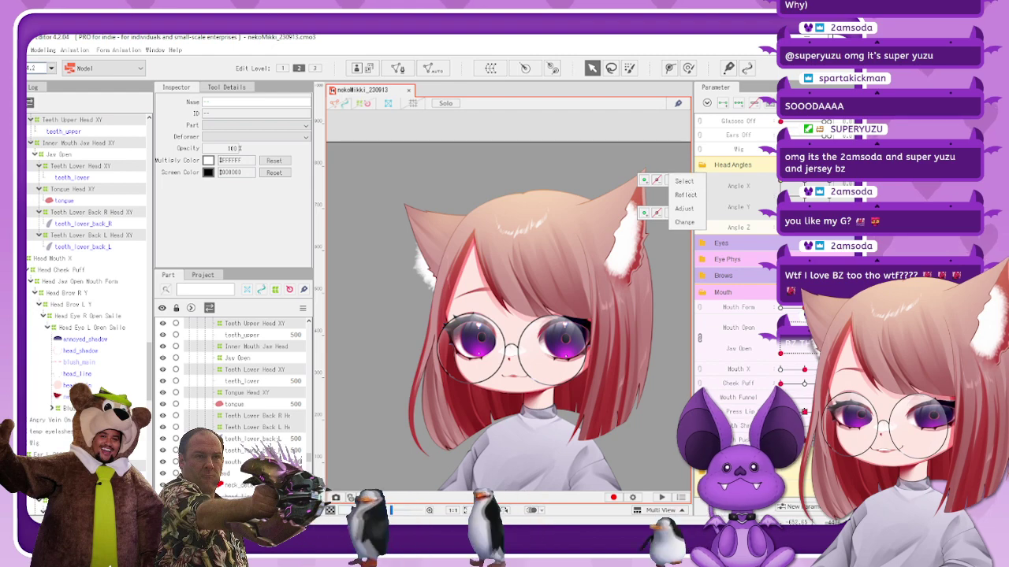
{"action": "left_click", "coordinate": [848, 103]}
{"action": "left_click", "coordinate": [848, 103]}
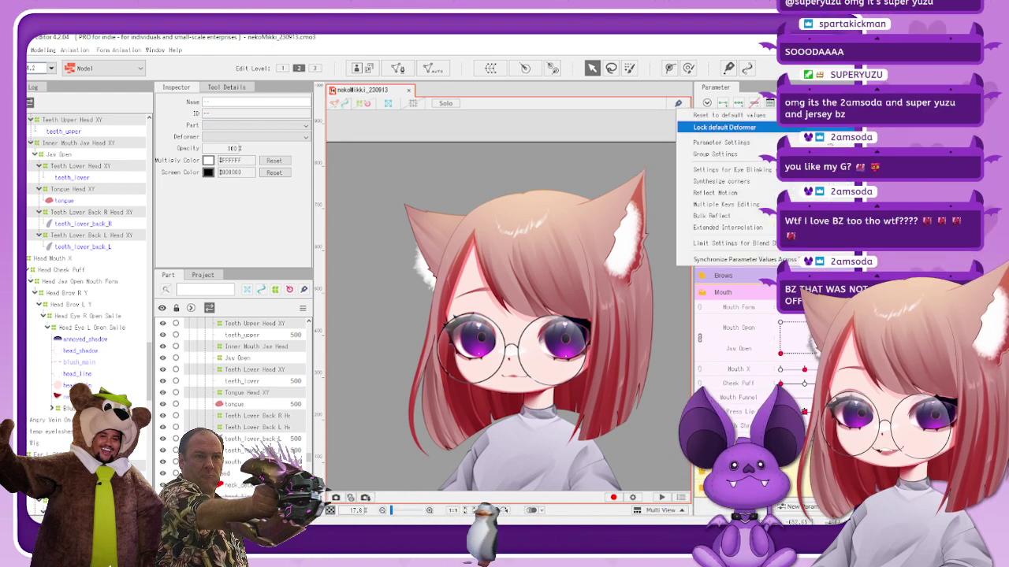
{"action": "left_click", "coordinate": [744, 182]}
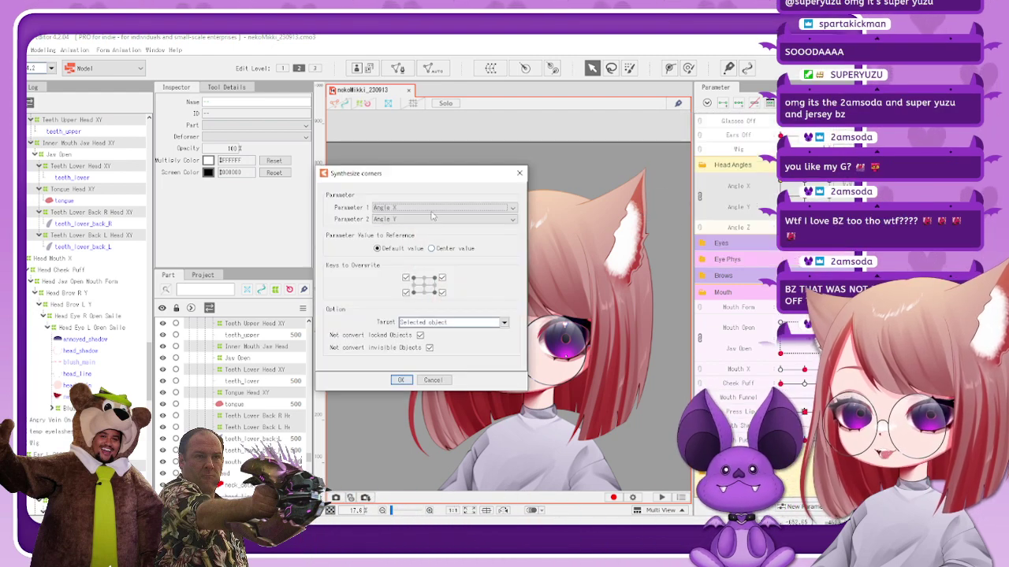
{"action": "left_click", "coordinate": [398, 381]}
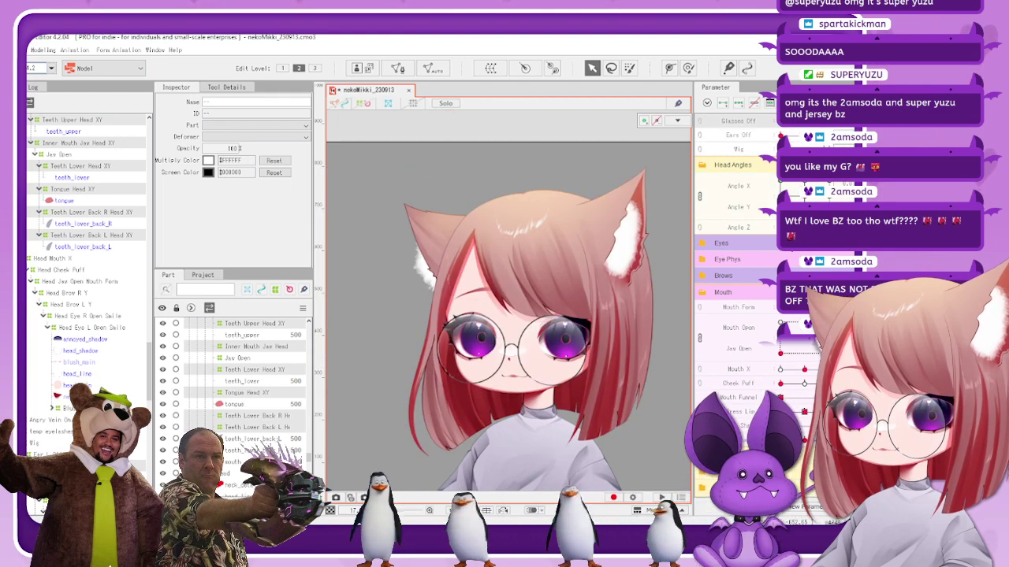
Pose the head turned sideways and down with Angle X and Angle Y, and examine the mouth and glasses up close
{"action": "left_click_drag", "start_coordinate": [805, 197], "coordinate": [793, 212]}
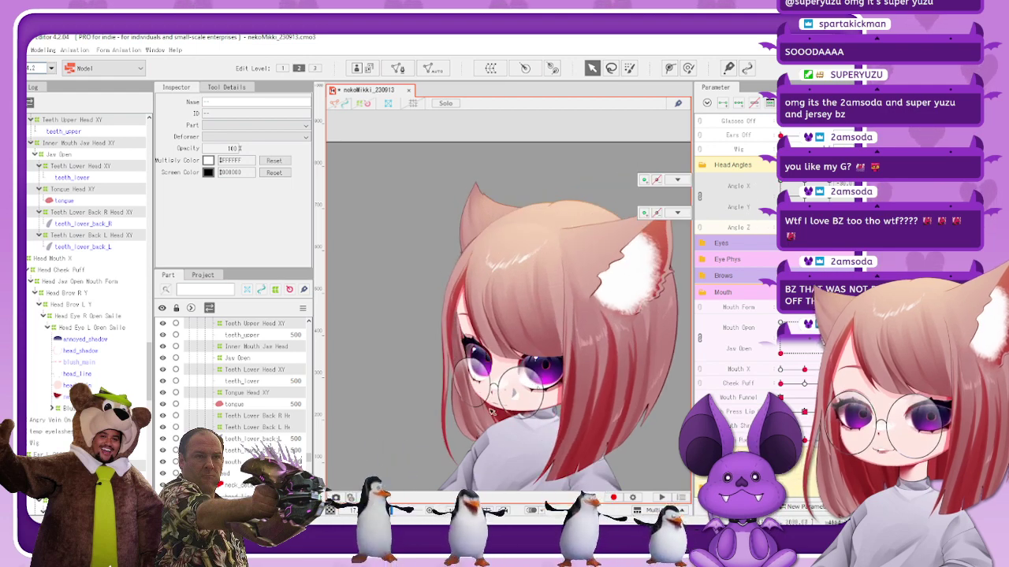
{"action": "scroll", "coordinate": [490, 410], "scroll_direction": "up", "scroll_amount": 3}
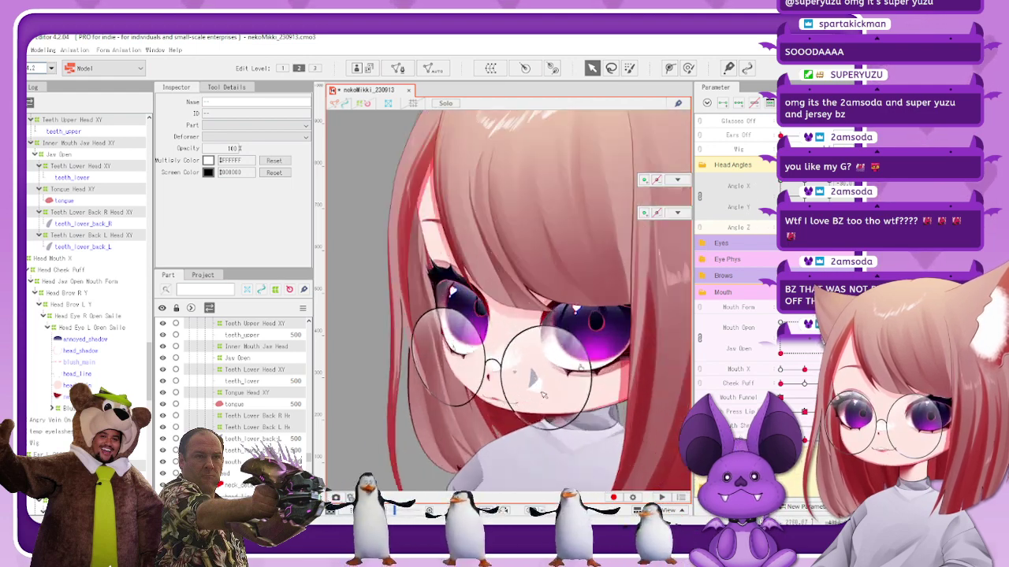
{"action": "scroll", "coordinate": [554, 381], "scroll_direction": "down", "scroll_amount": 4}
{"action": "scroll", "coordinate": [608, 384], "scroll_direction": "up", "scroll_amount": 2}
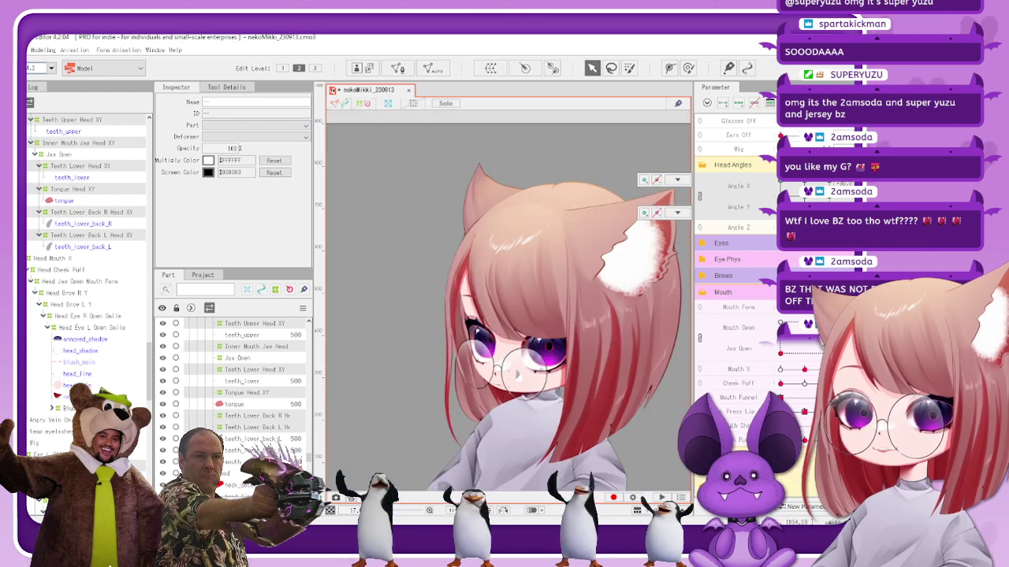
Hide the wig, ears and glasses with their parameters and raise the head to examine the bare face
{"action": "left_click", "coordinate": [828, 149]}
{"action": "left_click", "coordinate": [828, 136]}
{"action": "left_click", "coordinate": [829, 121]}
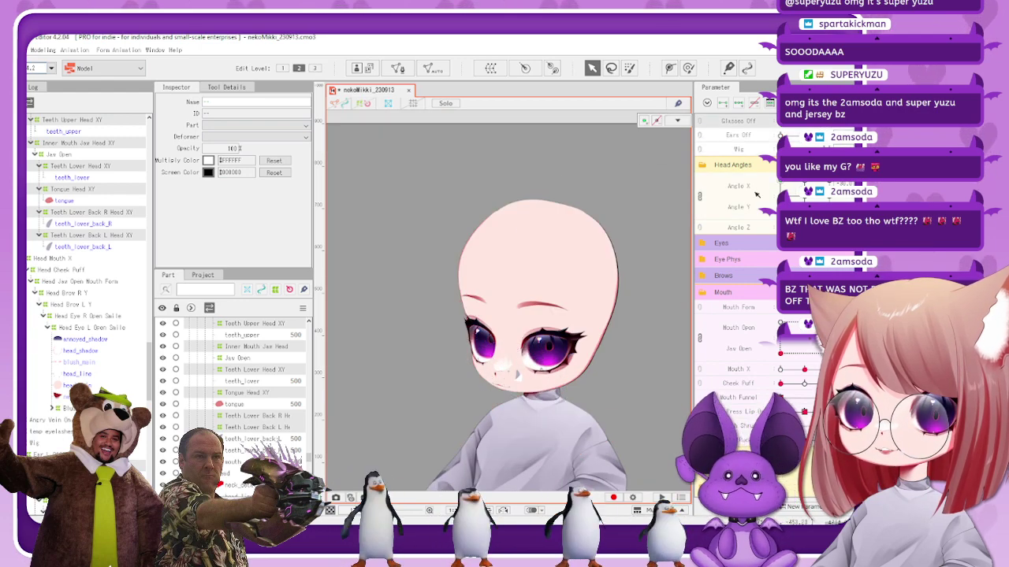
{"action": "left_click_drag", "start_coordinate": [782, 209], "coordinate": [804, 182]}
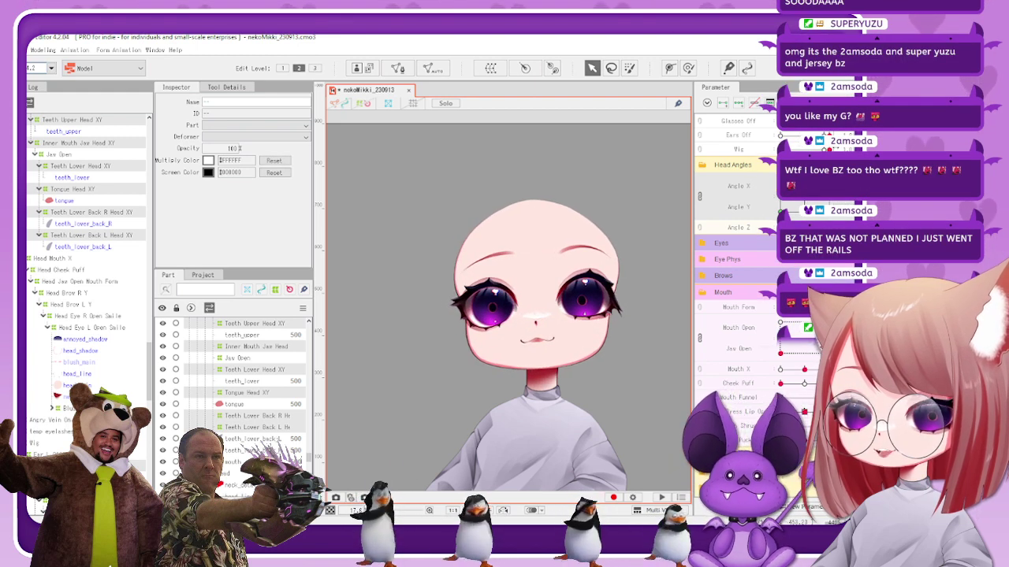
{"action": "left_click_drag", "start_coordinate": [829, 150], "coordinate": [748, 171]}
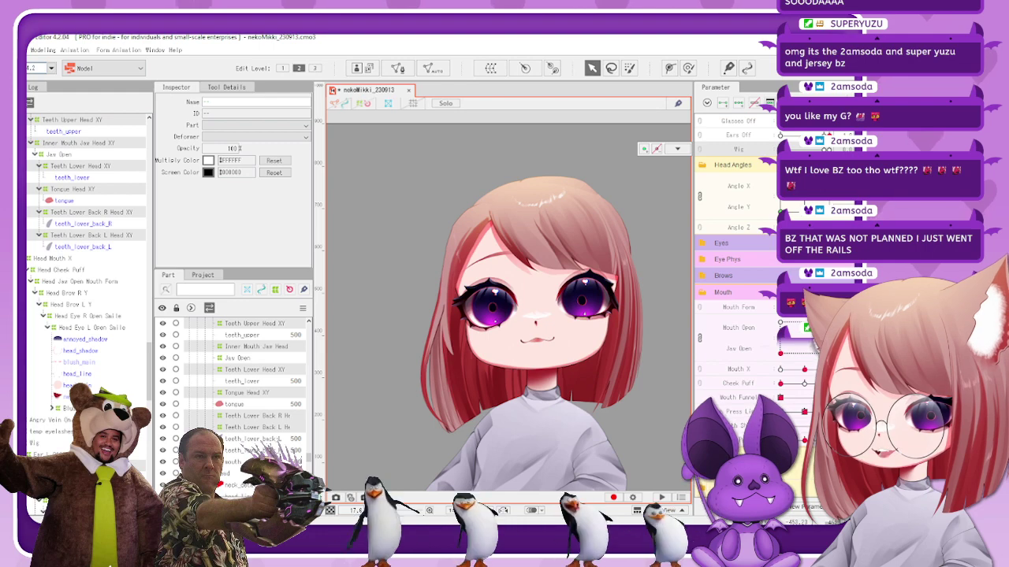
{"action": "left_click", "coordinate": [830, 149]}
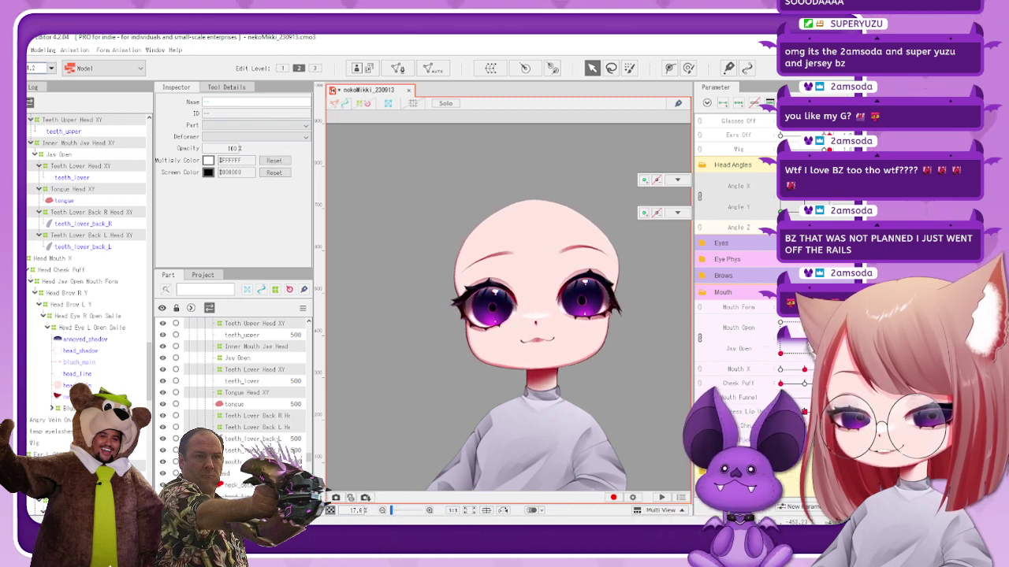
Expand the Eyes parameters, test closing the left eye with EyeL Open on the raised head, and reopen it
{"action": "left_click", "coordinate": [703, 243]}
{"action": "left_click", "coordinate": [767, 264]}
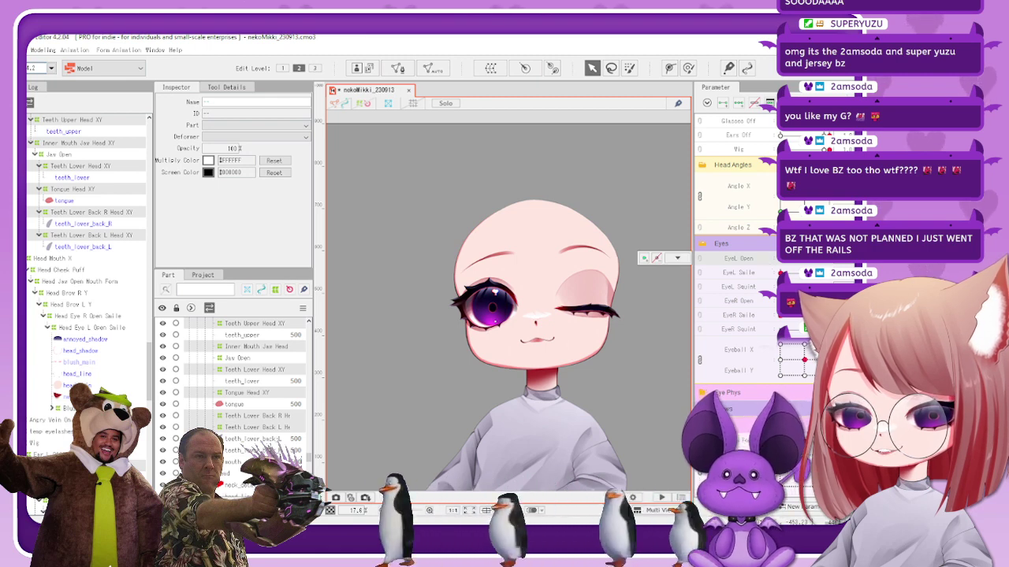
{"action": "mouse_move", "coordinate": [828, 301]}
{"action": "left_mouse_down"}
{"action": "mouse_move", "coordinate": [780, 301]}
{"action": "mouse_move", "coordinate": [828, 301]}
{"action": "left_mouse_up"}
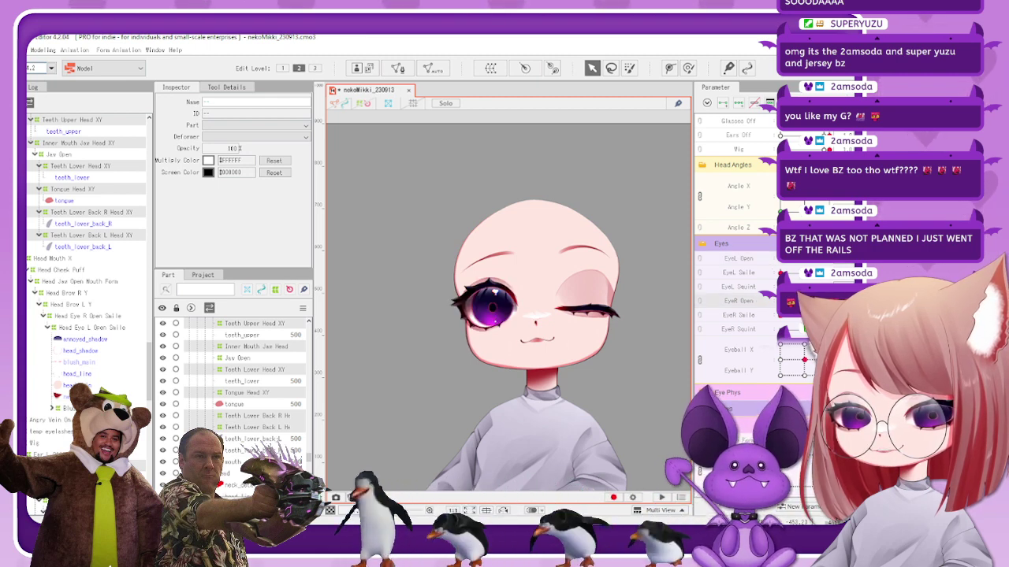
{"action": "left_click", "coordinate": [827, 259]}
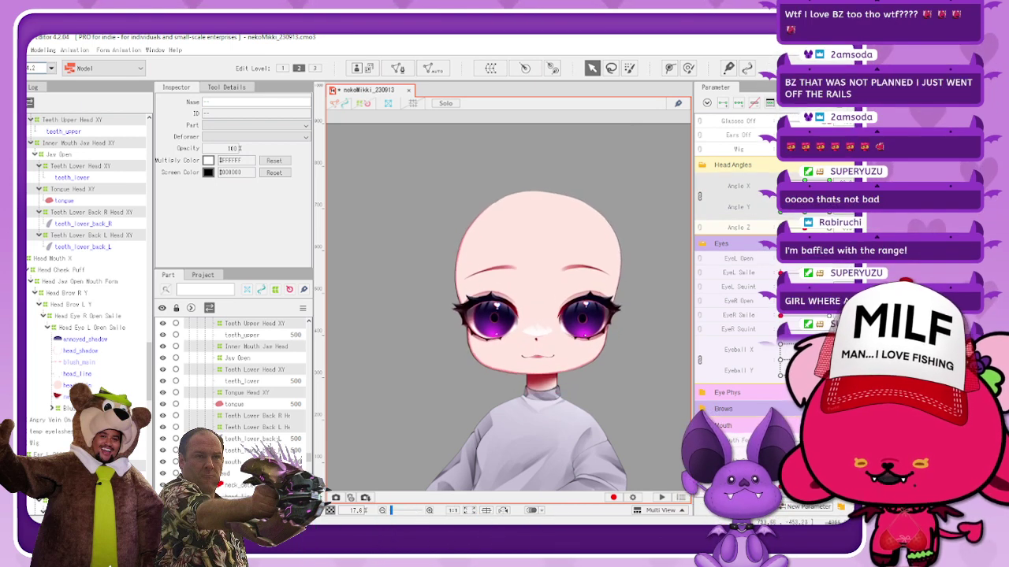
Sweep Angle X and Angle Y through their range to check the bare face in the side, lowered and raised poses
{"action": "left_click_drag", "start_coordinate": [816, 182], "coordinate": [823, 211]}
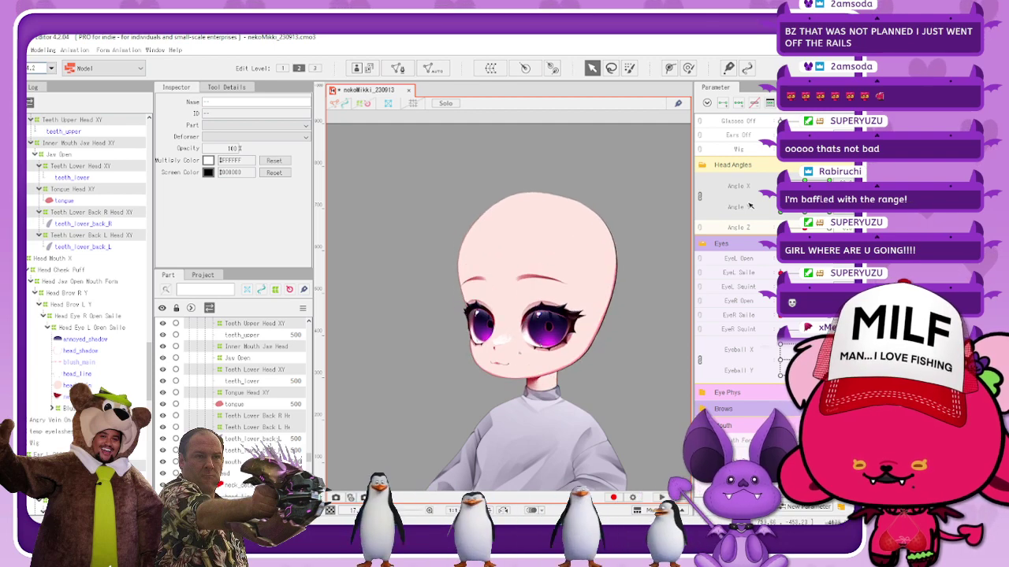
{"action": "left_click_drag", "start_coordinate": [749, 204], "coordinate": [780, 217]}
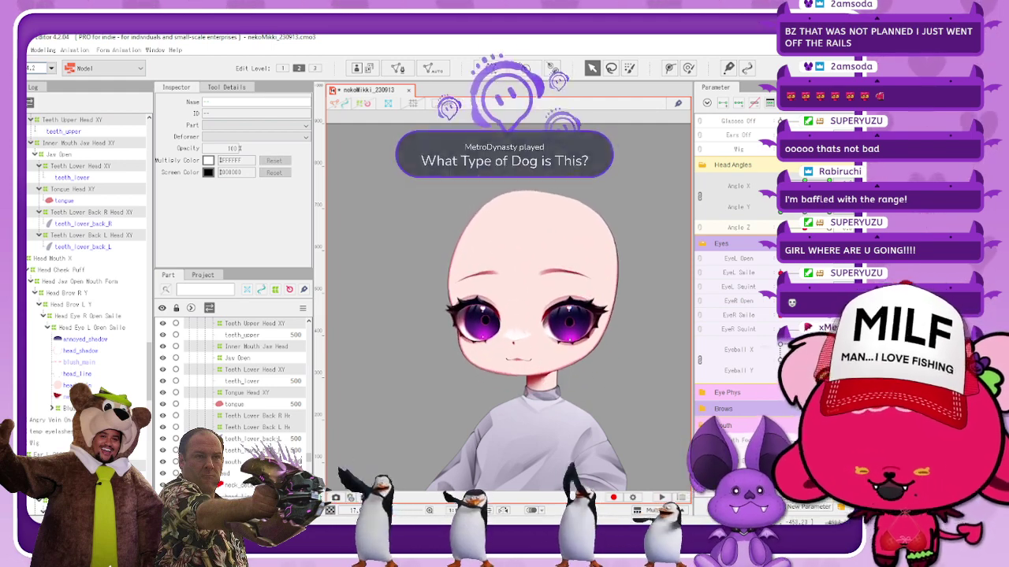
{"action": "left_click_drag", "start_coordinate": [786, 185], "coordinate": [790, 211]}
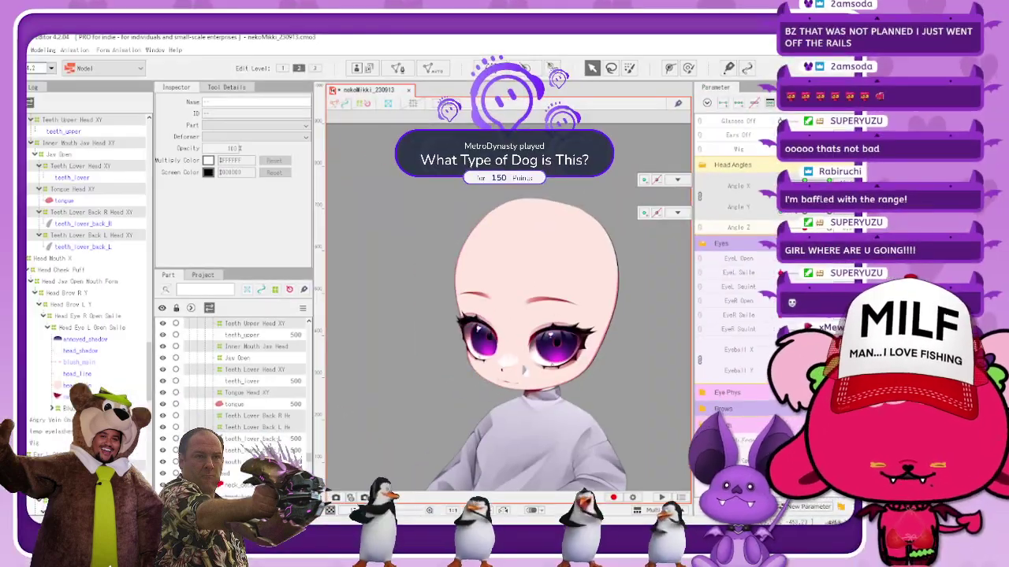
{"action": "left_click_drag", "start_coordinate": [782, 212], "coordinate": [805, 181]}
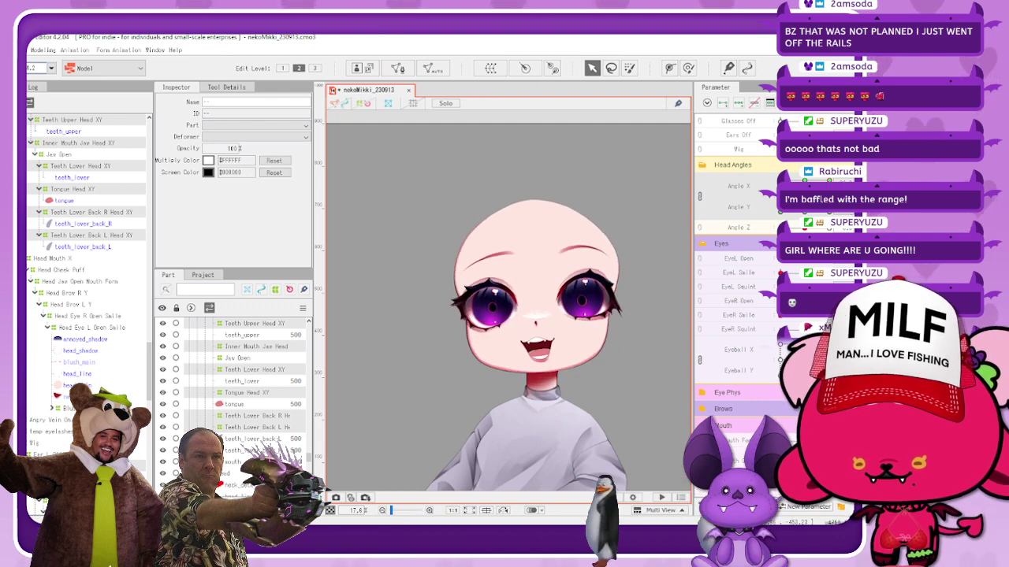
Examine the mouth, teeth and chin outline up close with the head lowered
{"action": "scroll", "coordinate": [584, 384], "scroll_direction": "up", "scroll_amount": 3}
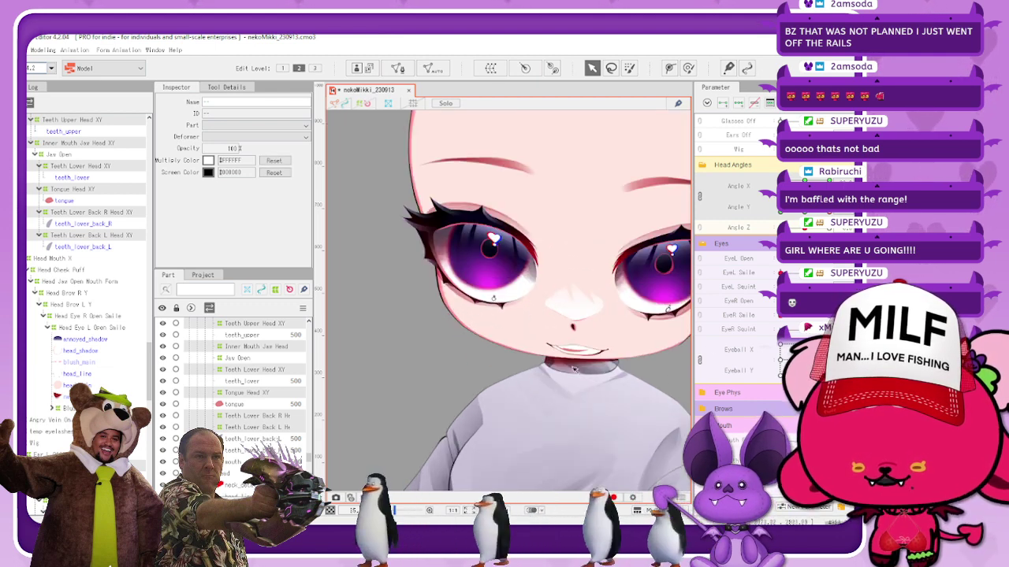
{"action": "scroll", "coordinate": [585, 384], "scroll_direction": "up", "scroll_amount": 3}
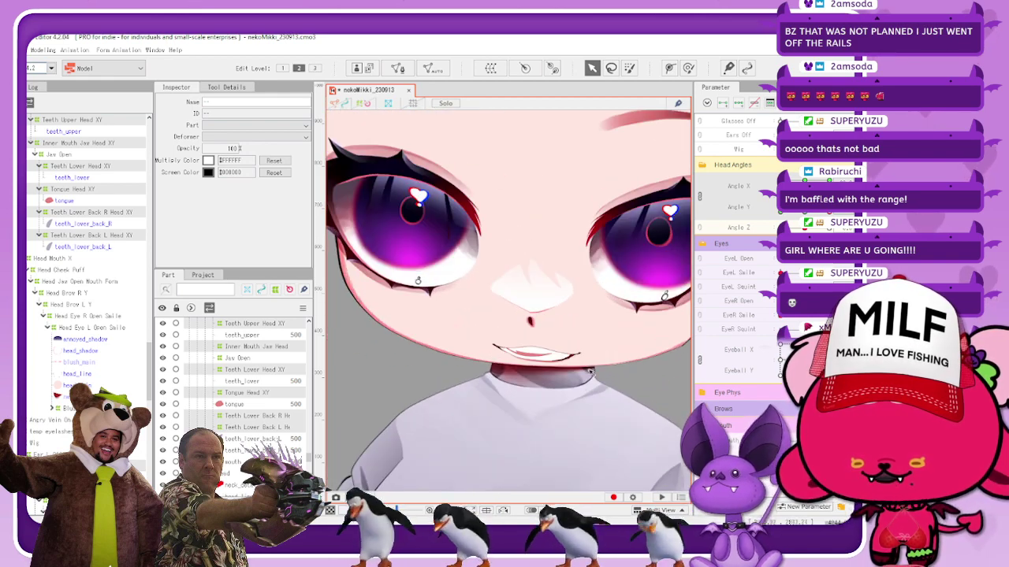
{"action": "scroll", "coordinate": [572, 355], "scroll_direction": "down", "scroll_amount": 3}
{"action": "scroll", "coordinate": [572, 354], "scroll_direction": "up", "scroll_amount": 3}
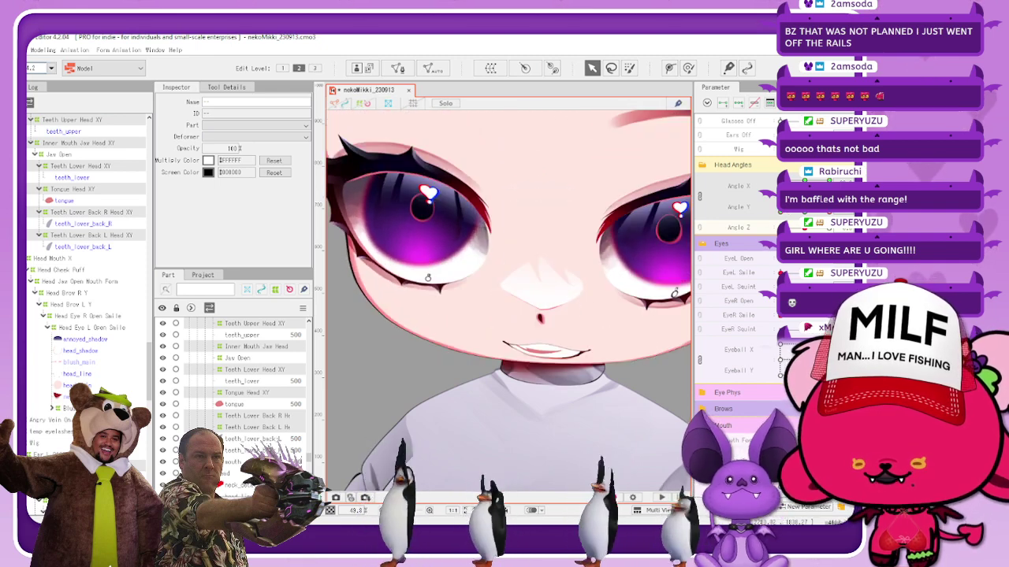
{"action": "scroll", "coordinate": [545, 284], "scroll_direction": "down", "scroll_amount": 4}
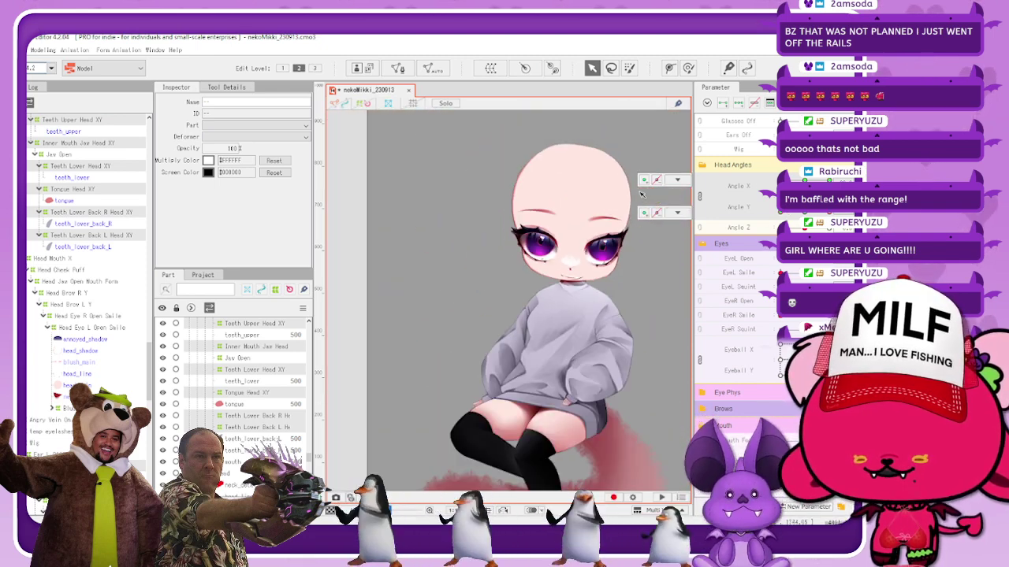
{"action": "scroll", "coordinate": [631, 162], "scroll_direction": "up", "scroll_amount": 2}
Turn the head sideways and up, and show the hair and cat ears again with Wig and Ears Off
{"action": "left_click", "coordinate": [677, 213]}
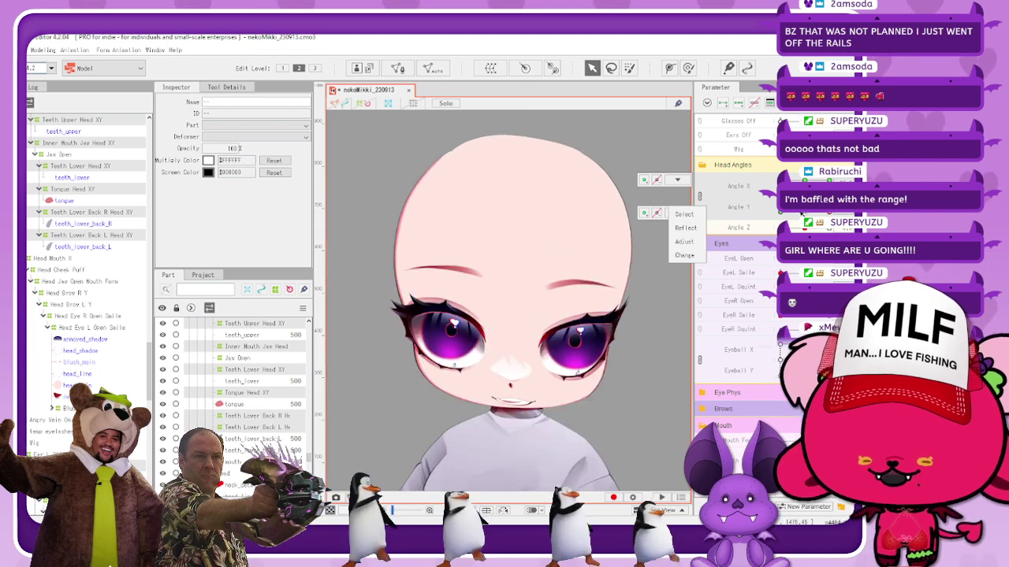
{"action": "left_click_drag", "start_coordinate": [803, 213], "coordinate": [789, 270]}
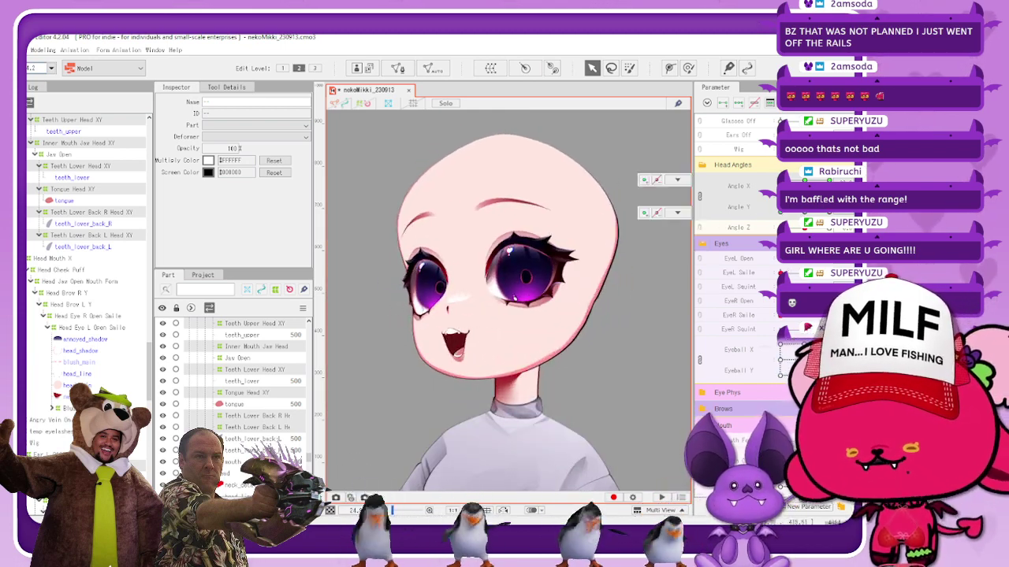
{"action": "left_click_drag", "start_coordinate": [828, 149], "coordinate": [773, 149]}
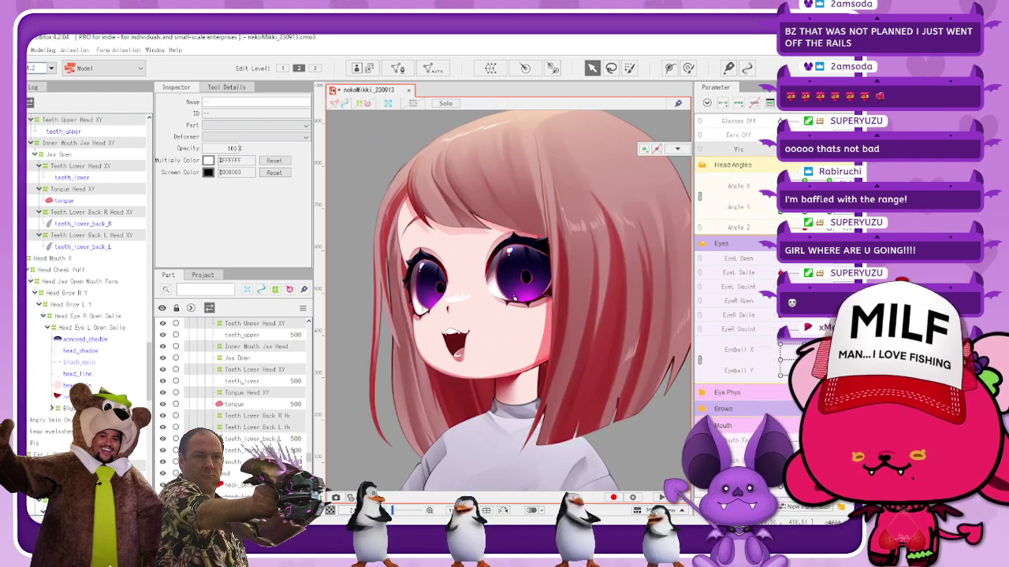
{"action": "left_click_drag", "start_coordinate": [827, 135], "coordinate": [776, 134]}
Examine the near cat ear's tip and inner fluff up close in the raised, turned pose
{"action": "scroll", "coordinate": [579, 314], "scroll_direction": "down", "scroll_amount": 3}
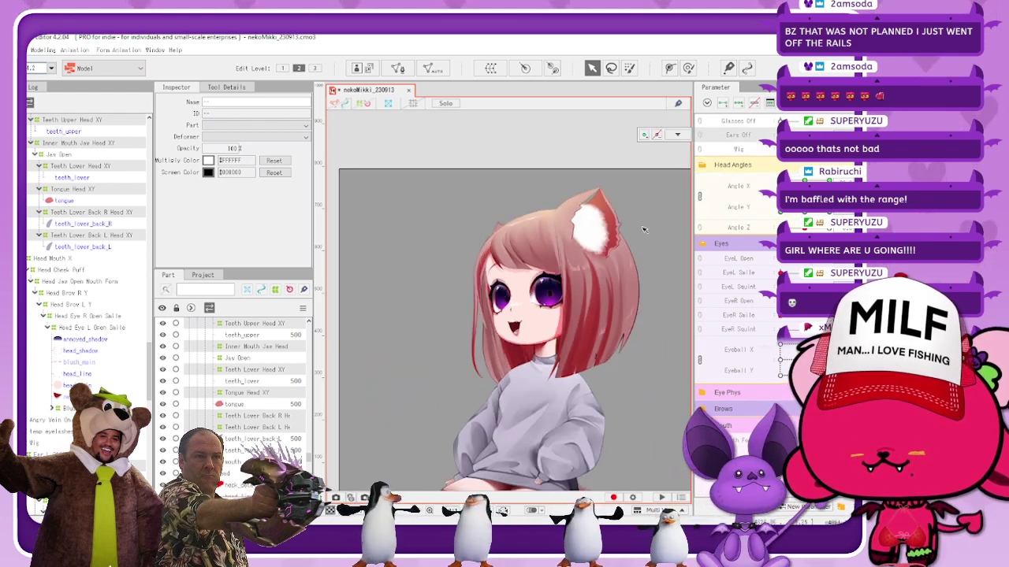
{"action": "scroll", "coordinate": [644, 229], "scroll_direction": "up", "scroll_amount": 3}
{"action": "scroll", "coordinate": [535, 187], "scroll_direction": "up", "scroll_amount": 3}
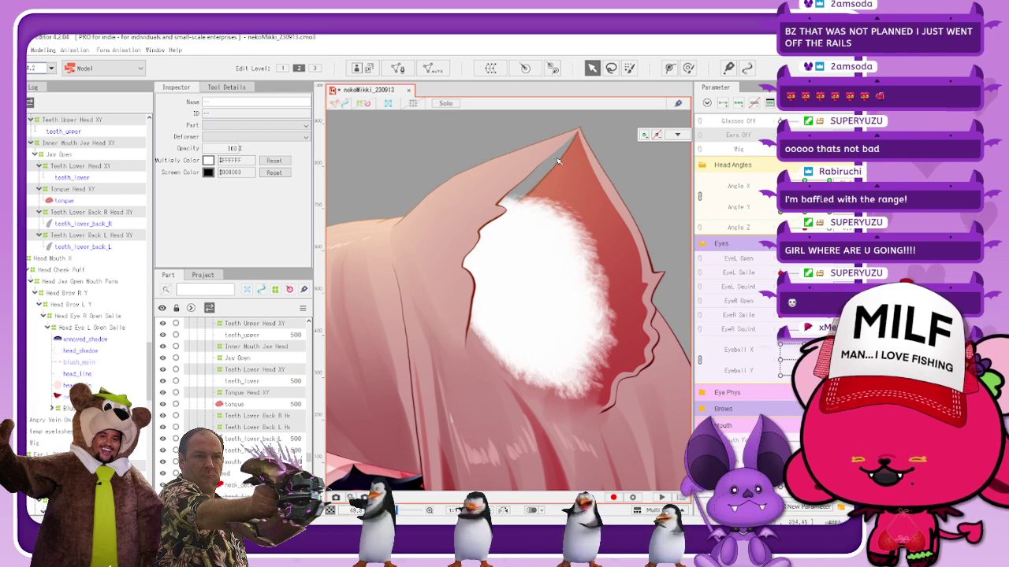
{"action": "scroll", "coordinate": [576, 173], "scroll_direction": "down", "scroll_amount": 4}
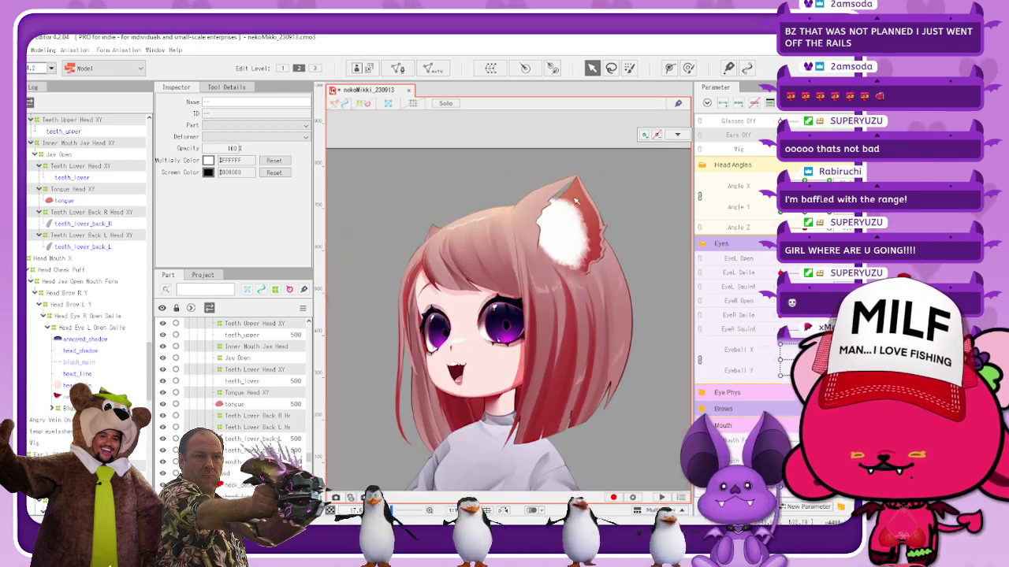
{"action": "scroll", "coordinate": [537, 204], "scroll_direction": "down", "scroll_amount": 2}
{"action": "scroll", "coordinate": [490, 339], "scroll_direction": "up", "scroll_amount": 2}
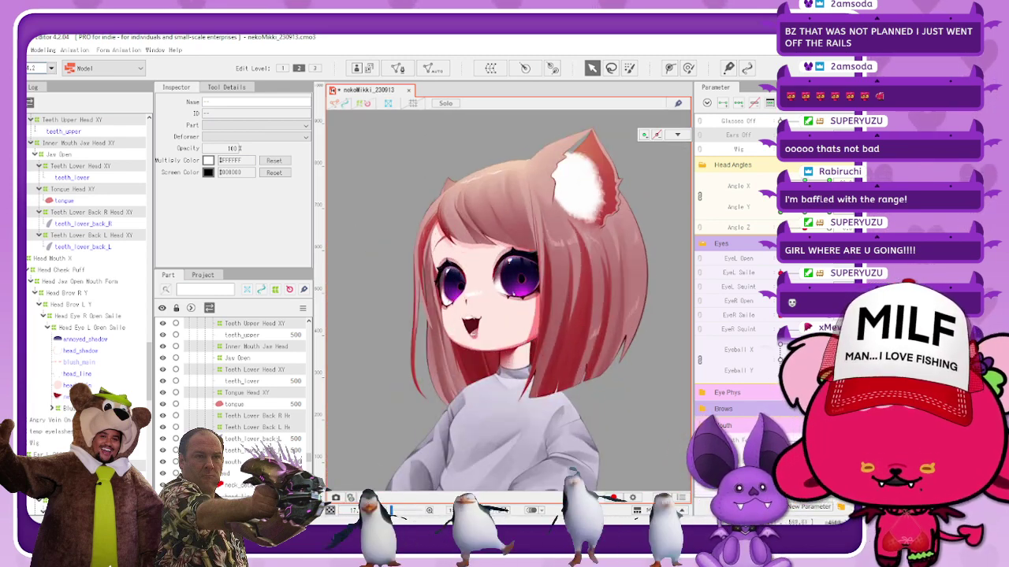
Show the glasses, sweep the head angles to check them on the face, and hide them again with Glasses Off
{"action": "left_click_drag", "start_coordinate": [829, 121], "coordinate": [780, 121]}
{"action": "left_click_drag", "start_coordinate": [781, 197], "coordinate": [798, 193]}
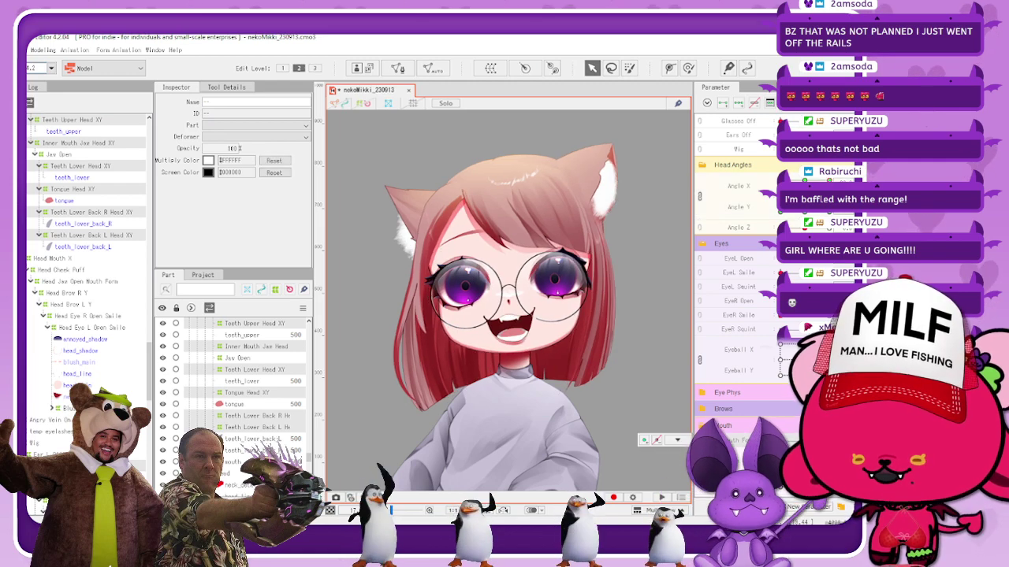
{"action": "left_click", "coordinate": [829, 122]}
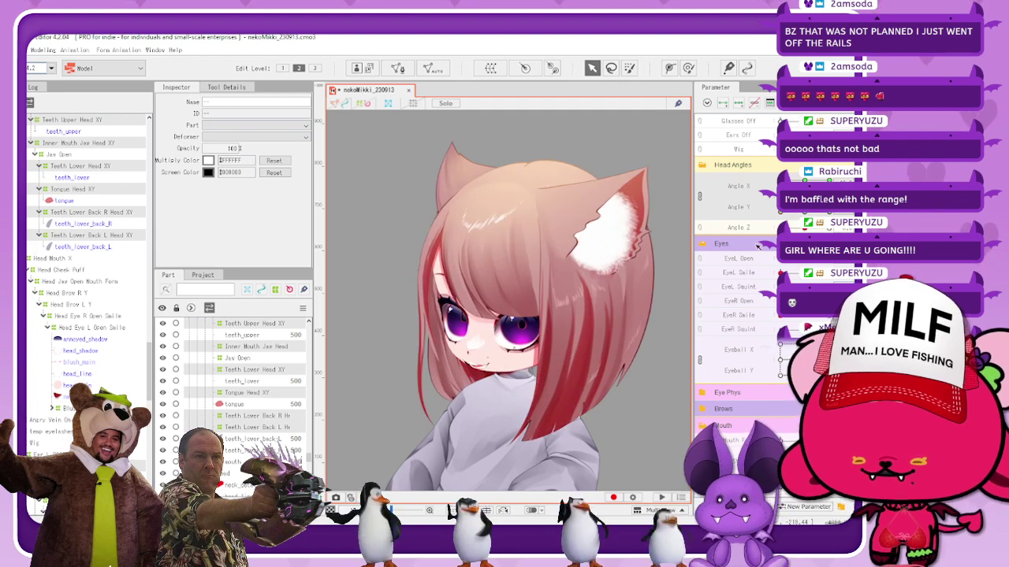
Examine the open mouth, teeth and eyes up close in the lowered, turned head pose
{"action": "scroll", "coordinate": [482, 373], "scroll_direction": "up", "scroll_amount": 8}
{"action": "scroll", "coordinate": [498, 403], "scroll_direction": "down", "scroll_amount": 3}
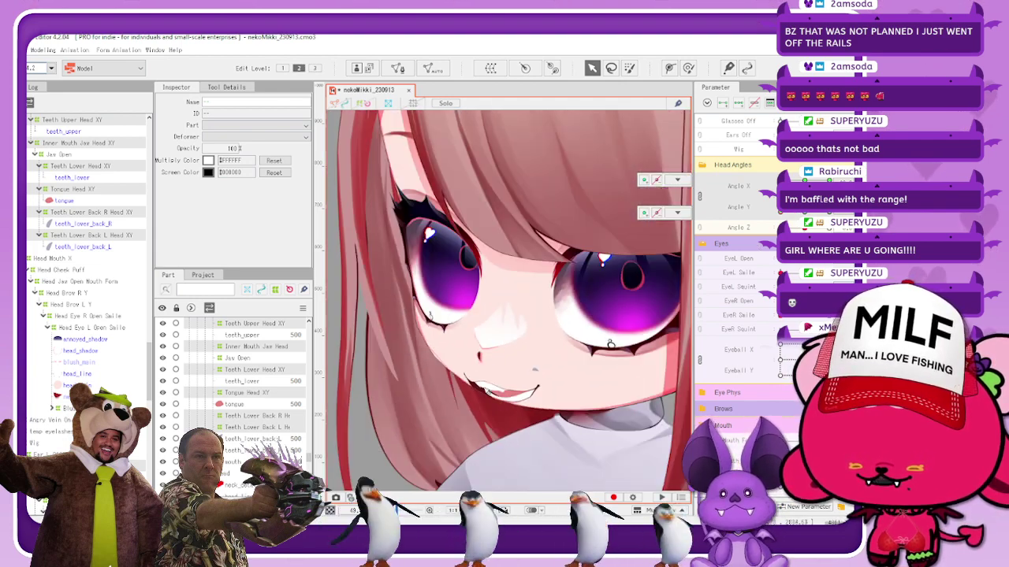
{"action": "scroll", "coordinate": [610, 344], "scroll_direction": "down", "scroll_amount": 5}
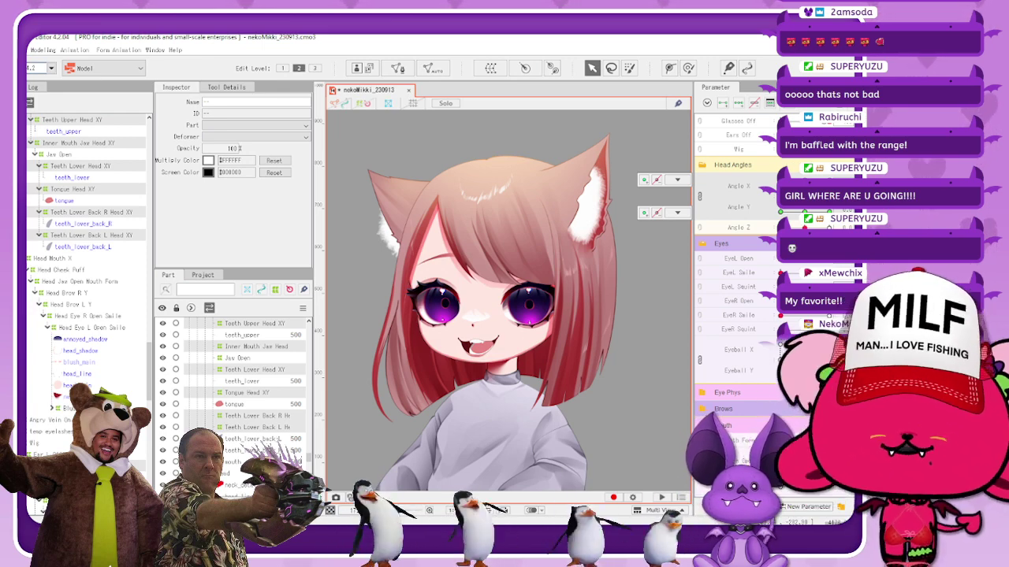
Collapse the Head Angles and Eyes parameter groups and keep the Mouth group's parameters expanded
{"action": "left_click", "coordinate": [799, 163]}
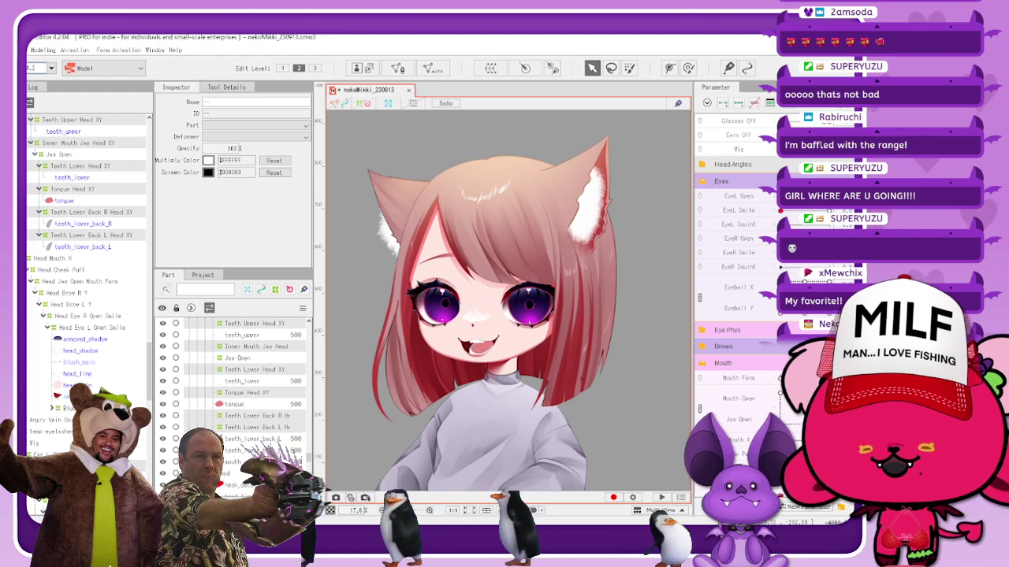
{"action": "left_click", "coordinate": [798, 180]}
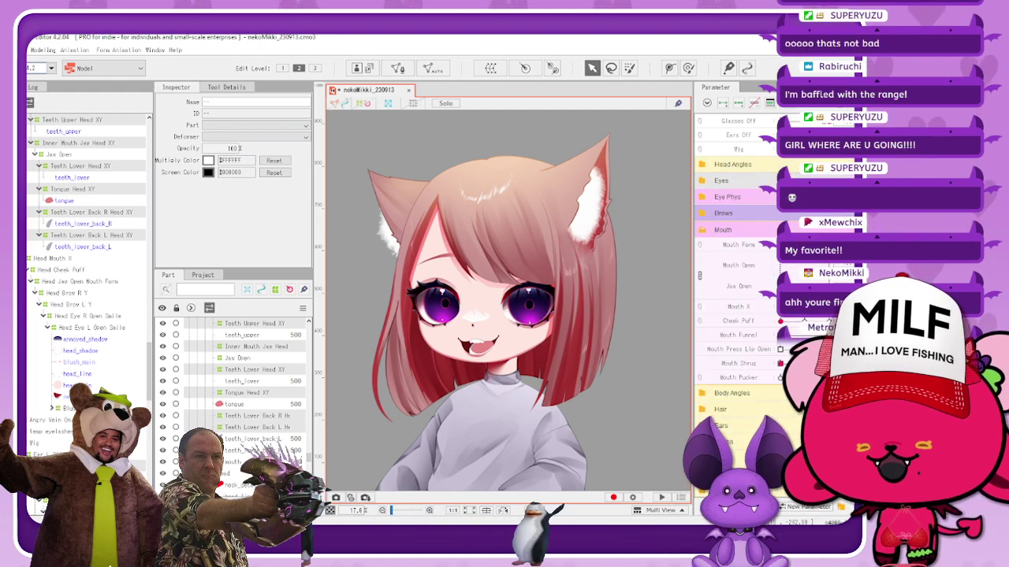
{"action": "left_click", "coordinate": [799, 165]}
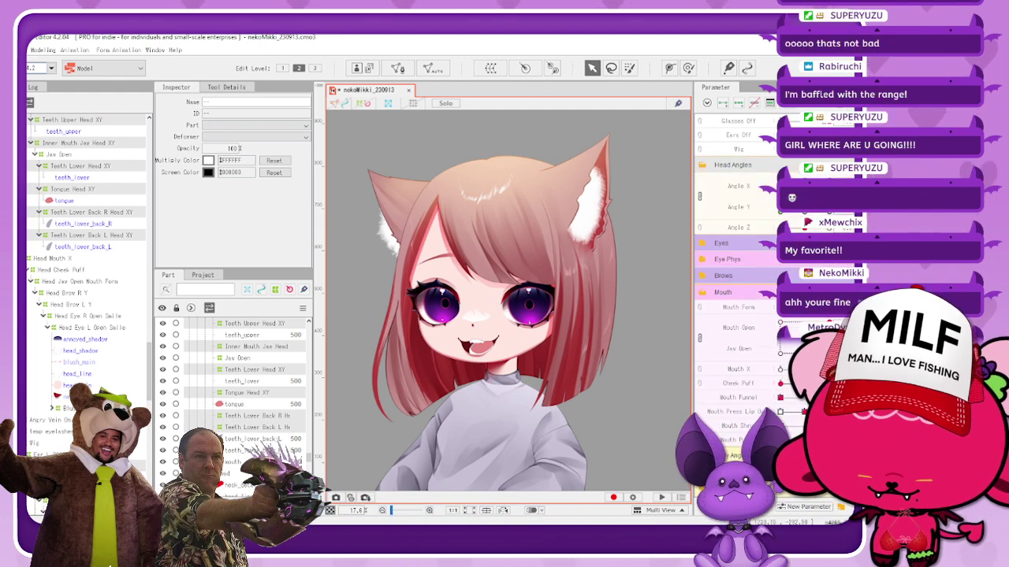
{"action": "left_click", "coordinate": [732, 164]}
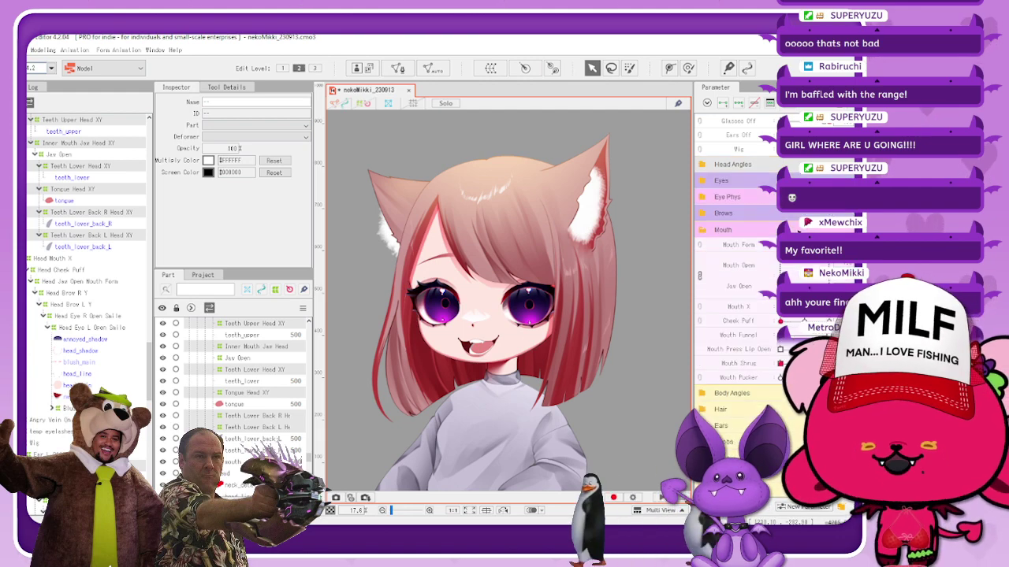
{"action": "left_click", "coordinate": [798, 230]}
{"action": "left_click", "coordinate": [722, 229]}
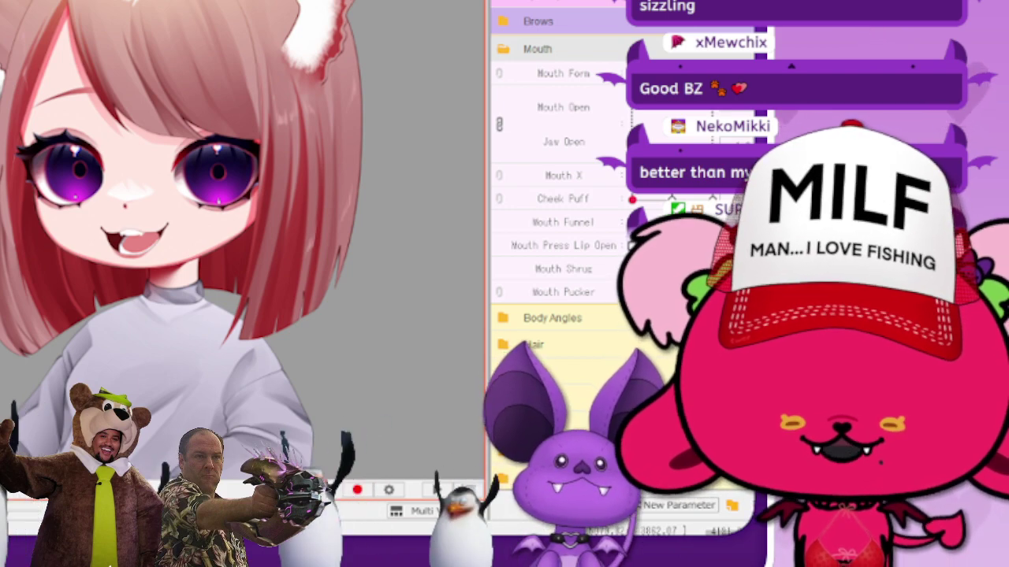
Center the Mouth Form parameter and close the mouth with the combined Mouth Open and Jaw Open parameters
{"action": "left_click", "coordinate": [672, 74]}
{"action": "mouse_move", "coordinate": [672, 73]}
{"action": "left_mouse_down"}
{"action": "mouse_move", "coordinate": [712, 73]}
{"action": "mouse_move", "coordinate": [672, 74]}
{"action": "left_mouse_up"}
{"action": "left_click", "coordinate": [631, 145]}
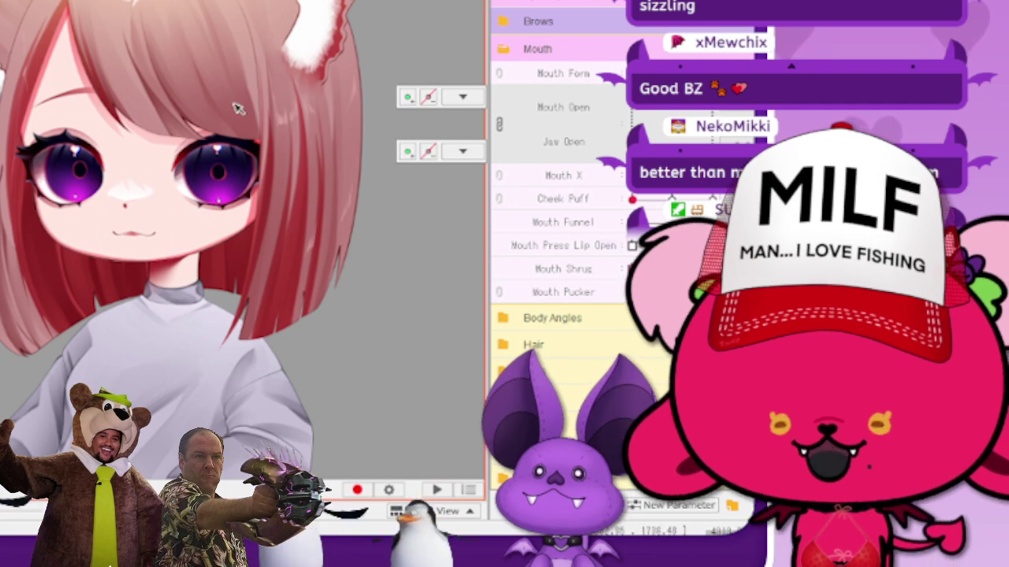
{"action": "left_click", "coordinate": [462, 150]}
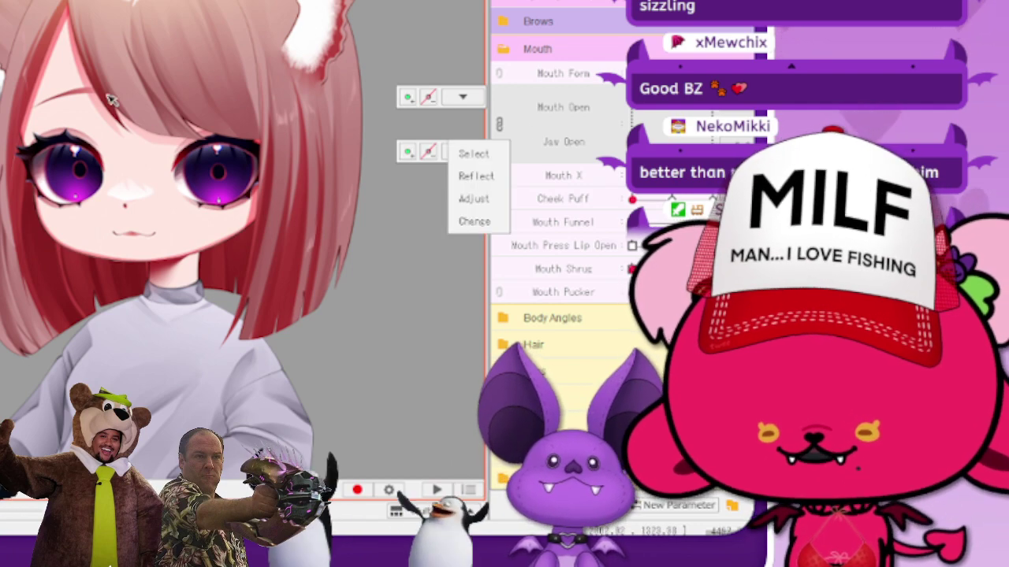
{"action": "left_click", "coordinate": [463, 96]}
Sweep Angle X slightly around the front-facing pose to check the head with its mouth closed
{"action": "scroll", "coordinate": [562, 197], "scroll_direction": "up", "scroll_amount": 3}
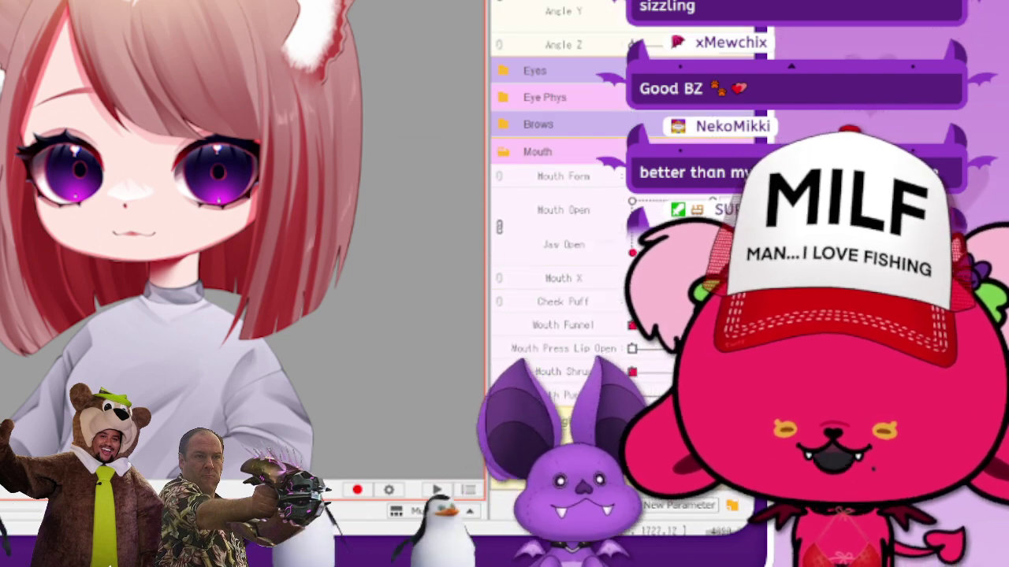
{"action": "scroll", "coordinate": [562, 197], "scroll_direction": "down", "scroll_amount": 1}
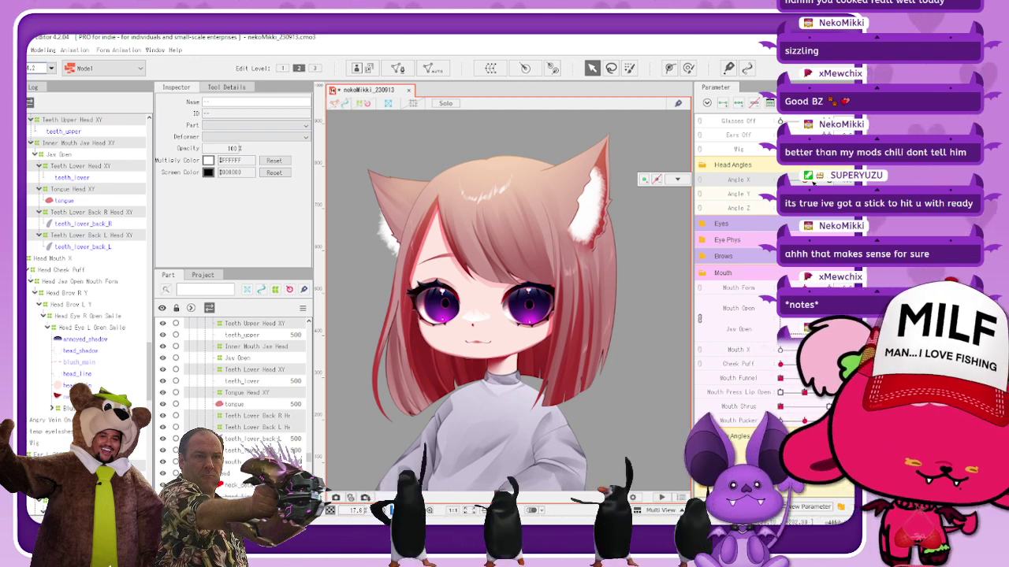
{"action": "left_click_drag", "start_coordinate": [811, 181], "coordinate": [823, 182]}
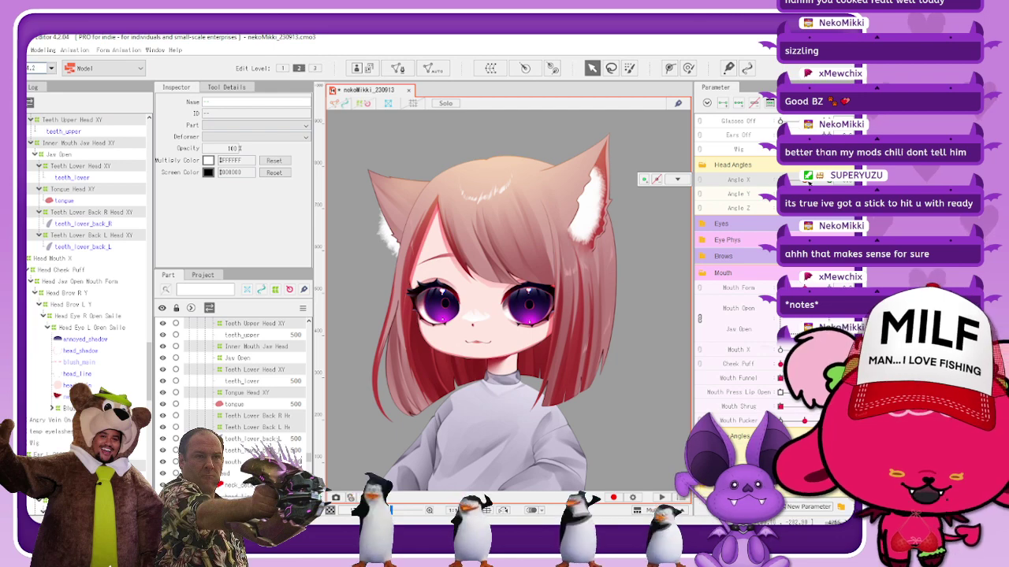
{"action": "mouse_move", "coordinate": [803, 180]}
{"action": "left_mouse_down"}
{"action": "mouse_move", "coordinate": [791, 181]}
{"action": "mouse_move", "coordinate": [811, 182]}
{"action": "left_mouse_up"}
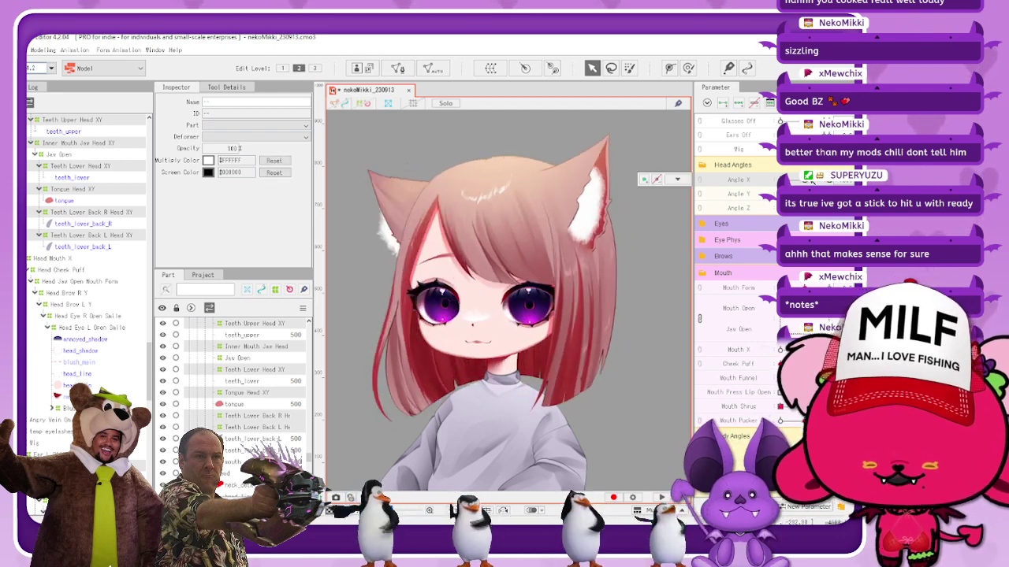